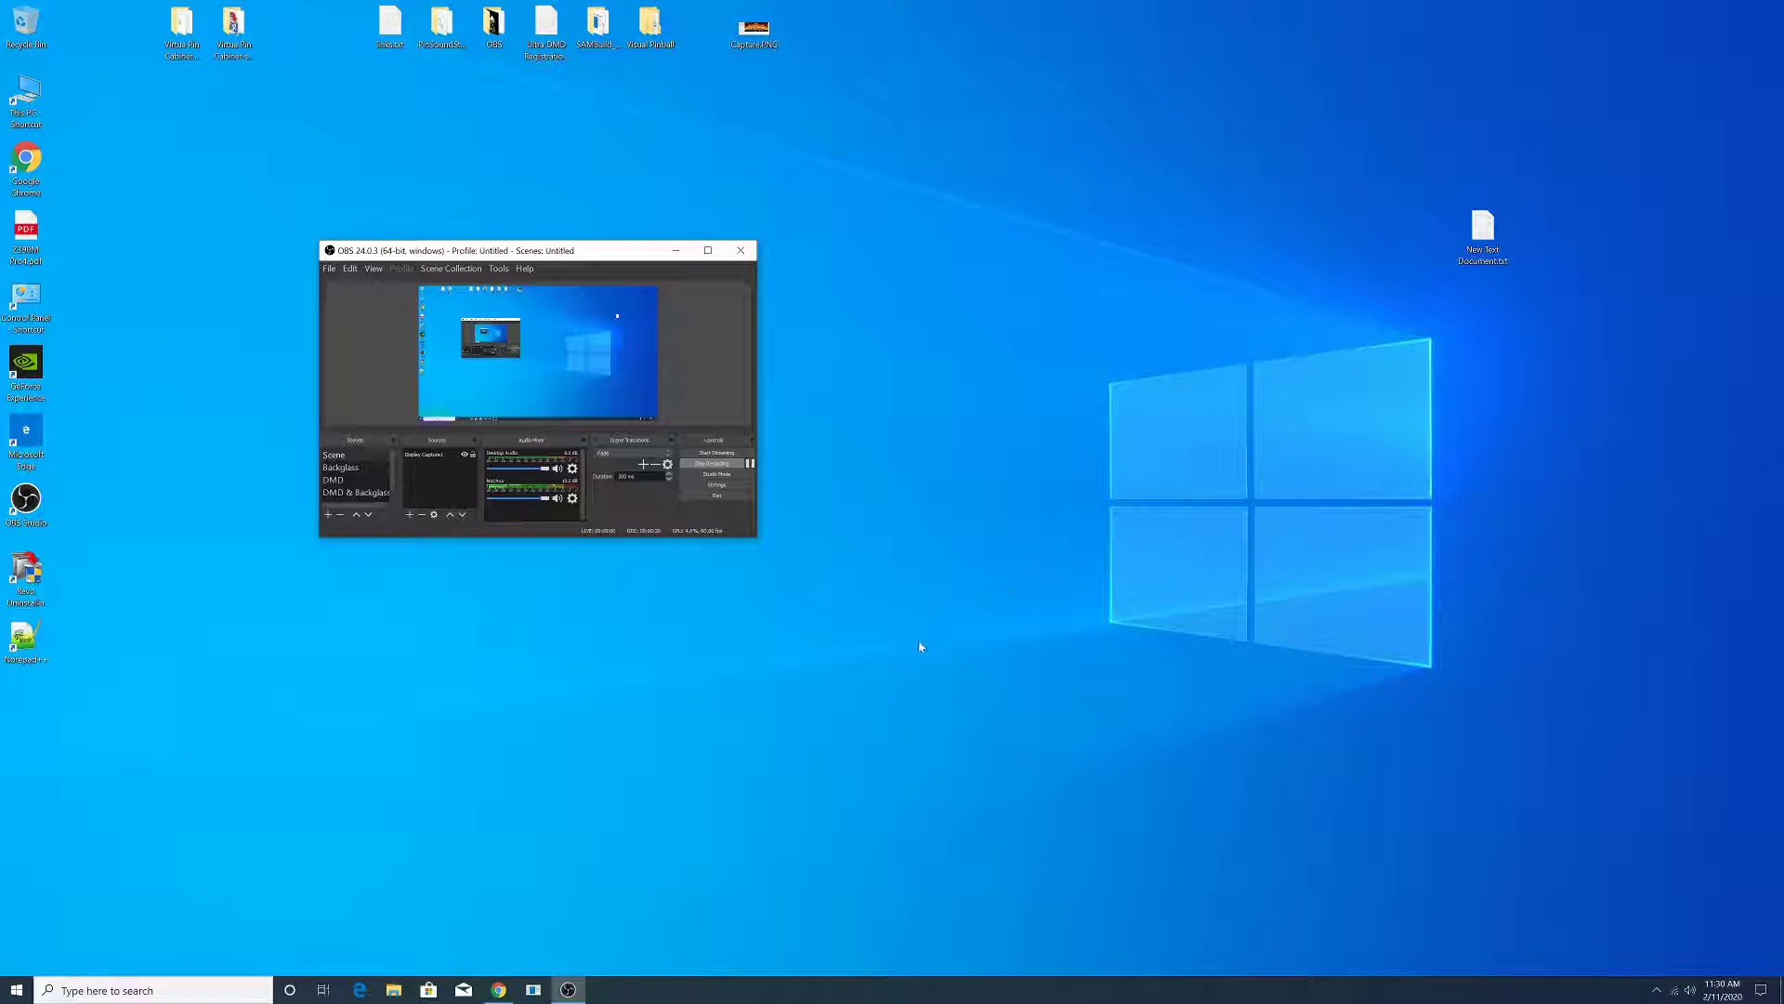
- Turn on showing the taskbar on all displays in the taskbar settings and minimize the Settings window
right_click(744, 989)
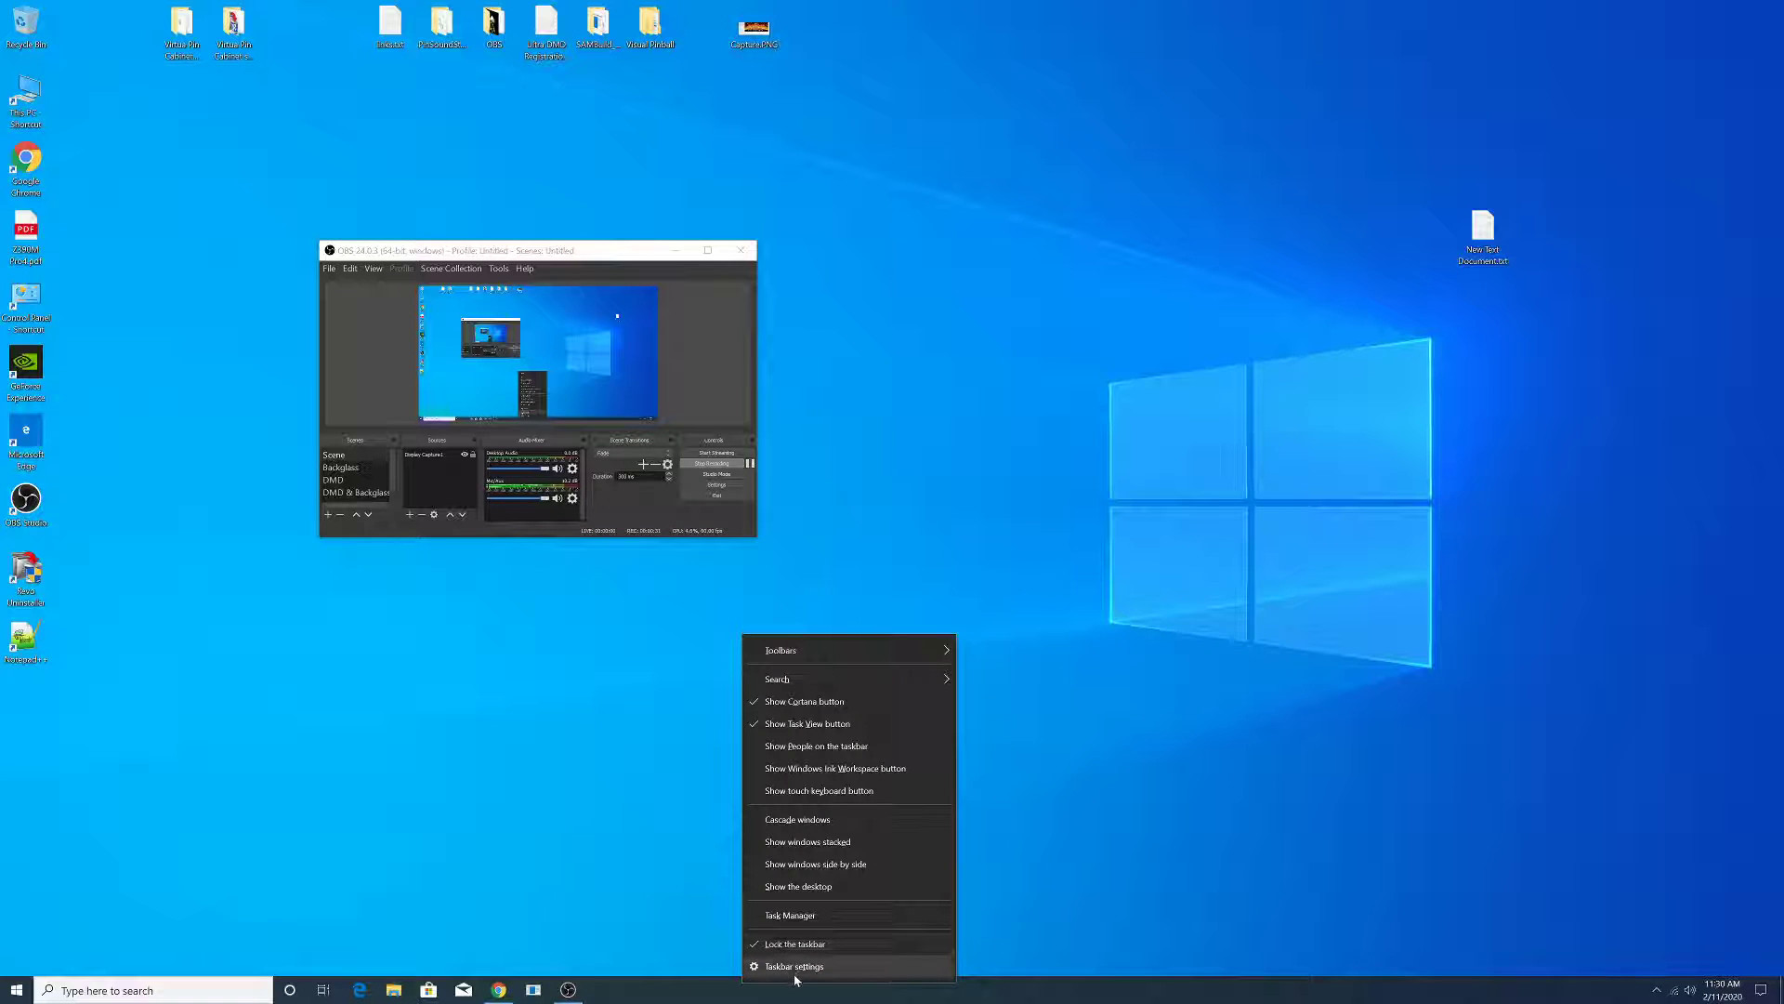
left_click(795, 967)
scroll(881, 391, "down", 2)
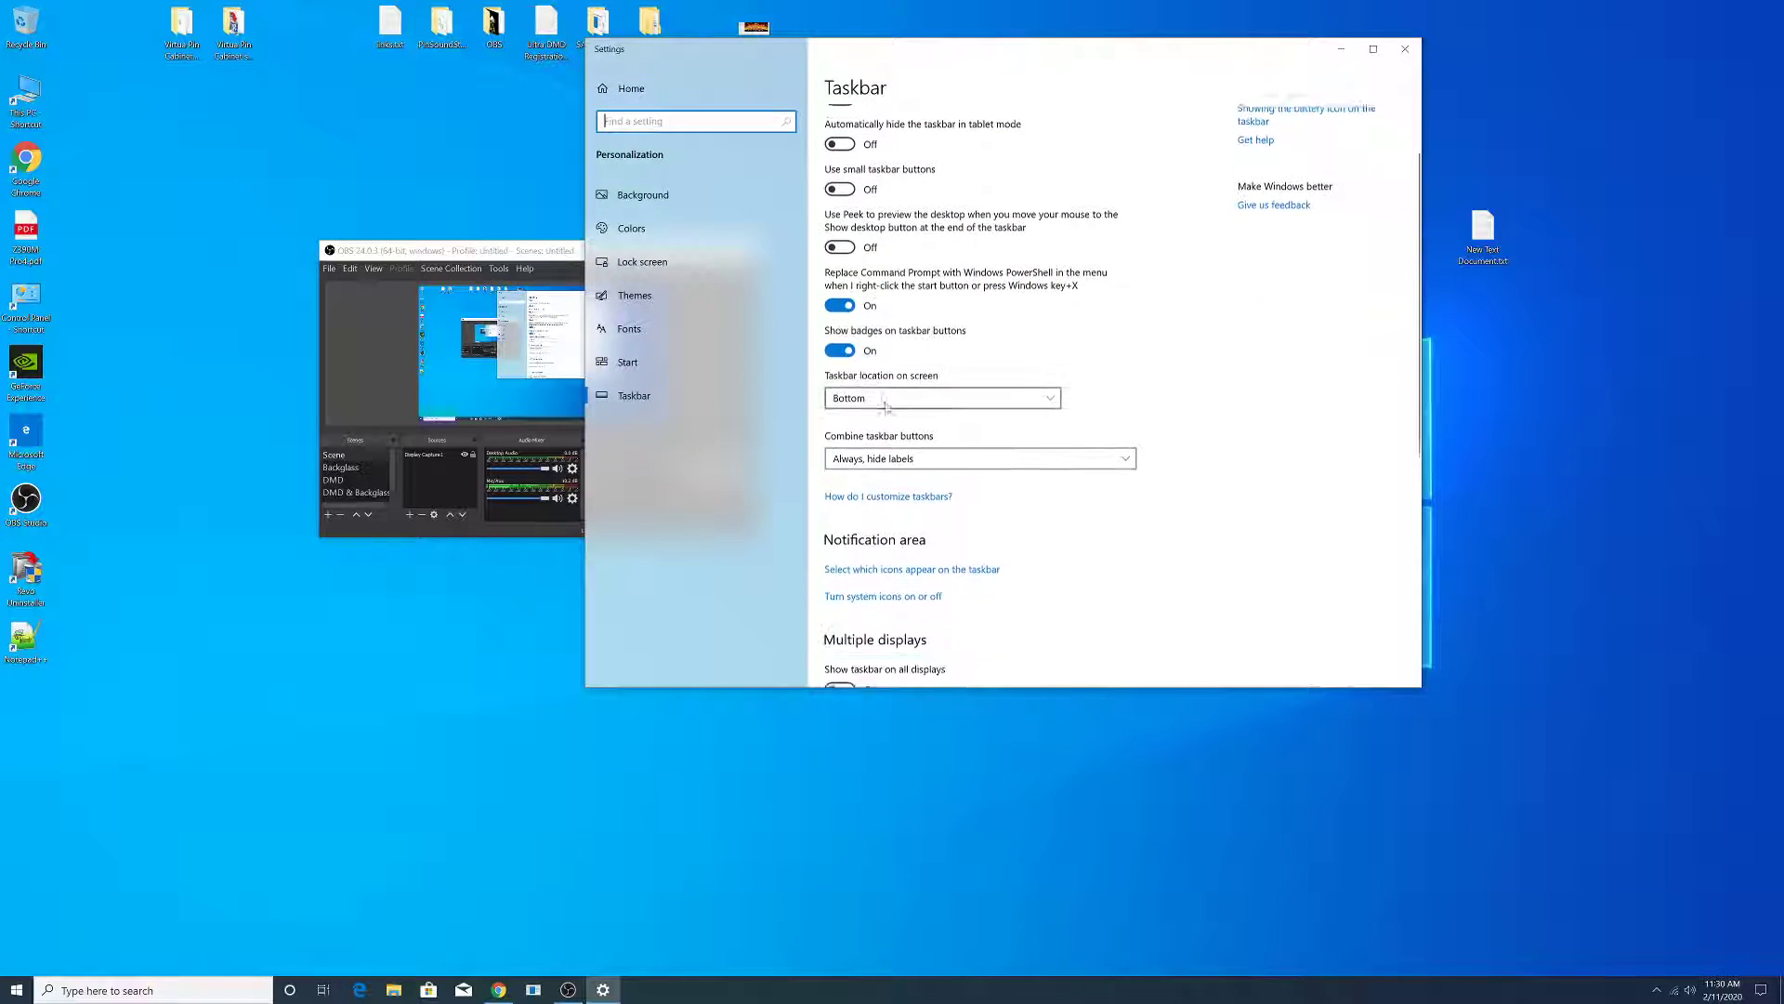
left_click(841, 677)
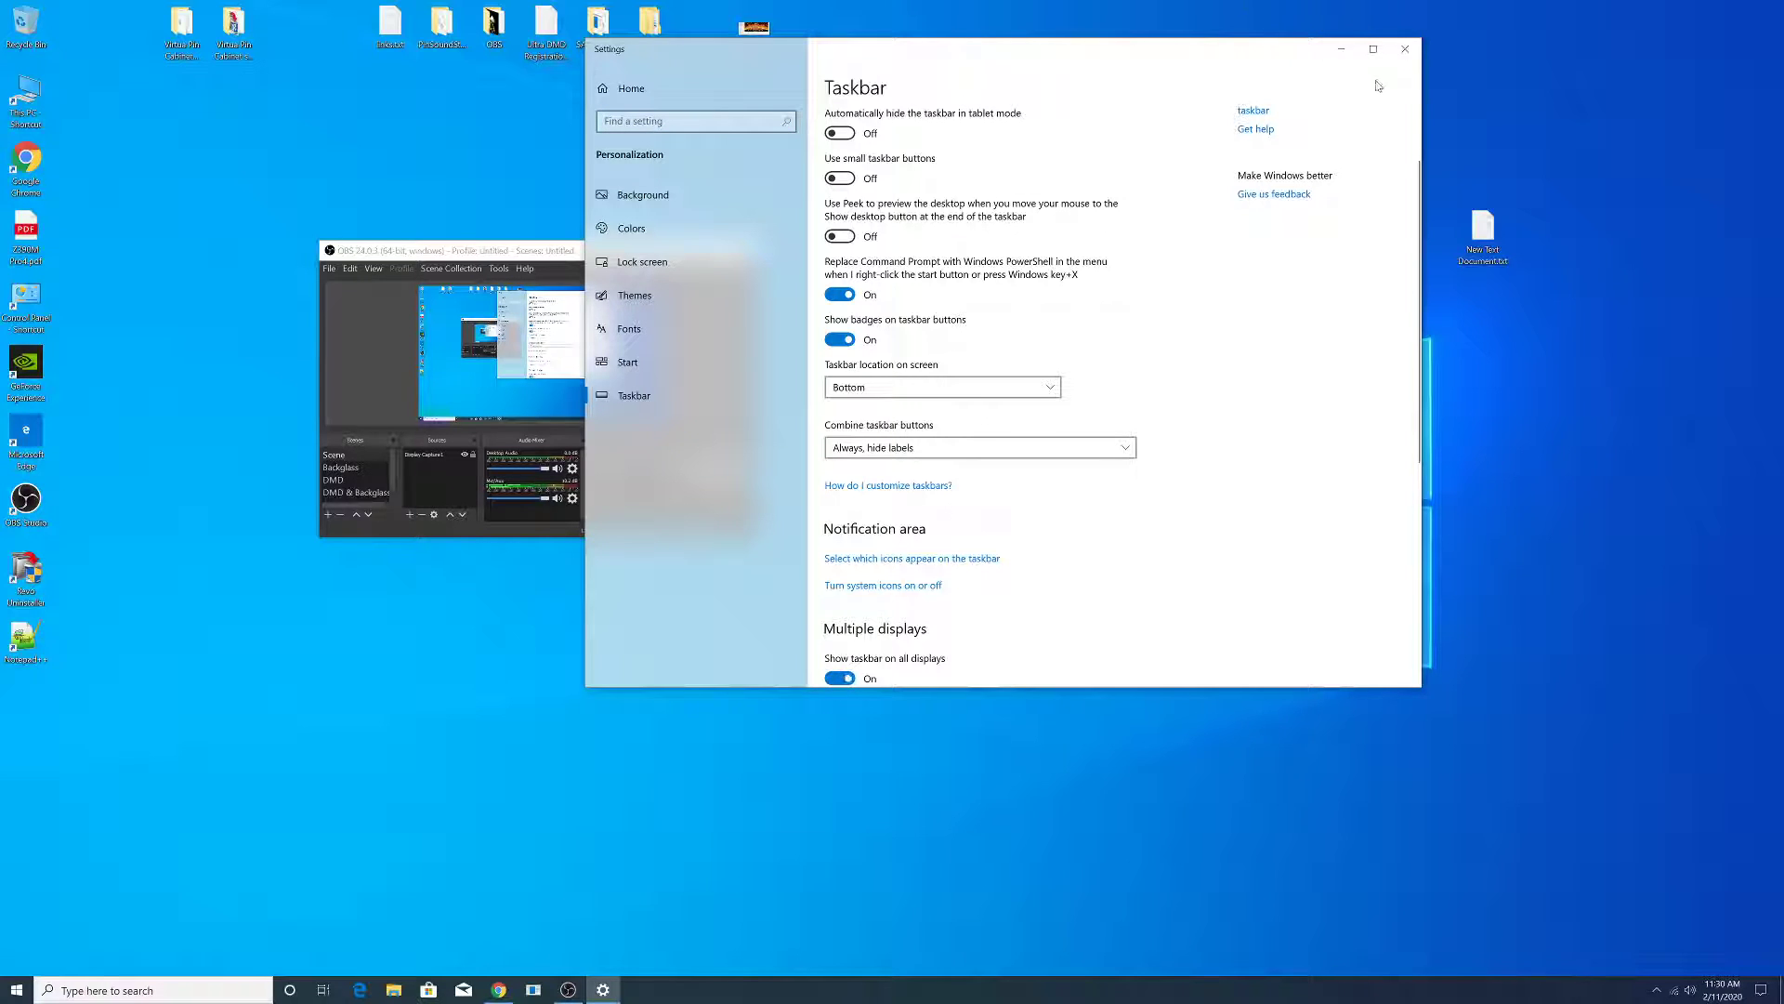
left_click(1341, 49)
- Open the desktop's display settings and examine how displays 1, 2 and 3 are arranged
right_click(926, 286)
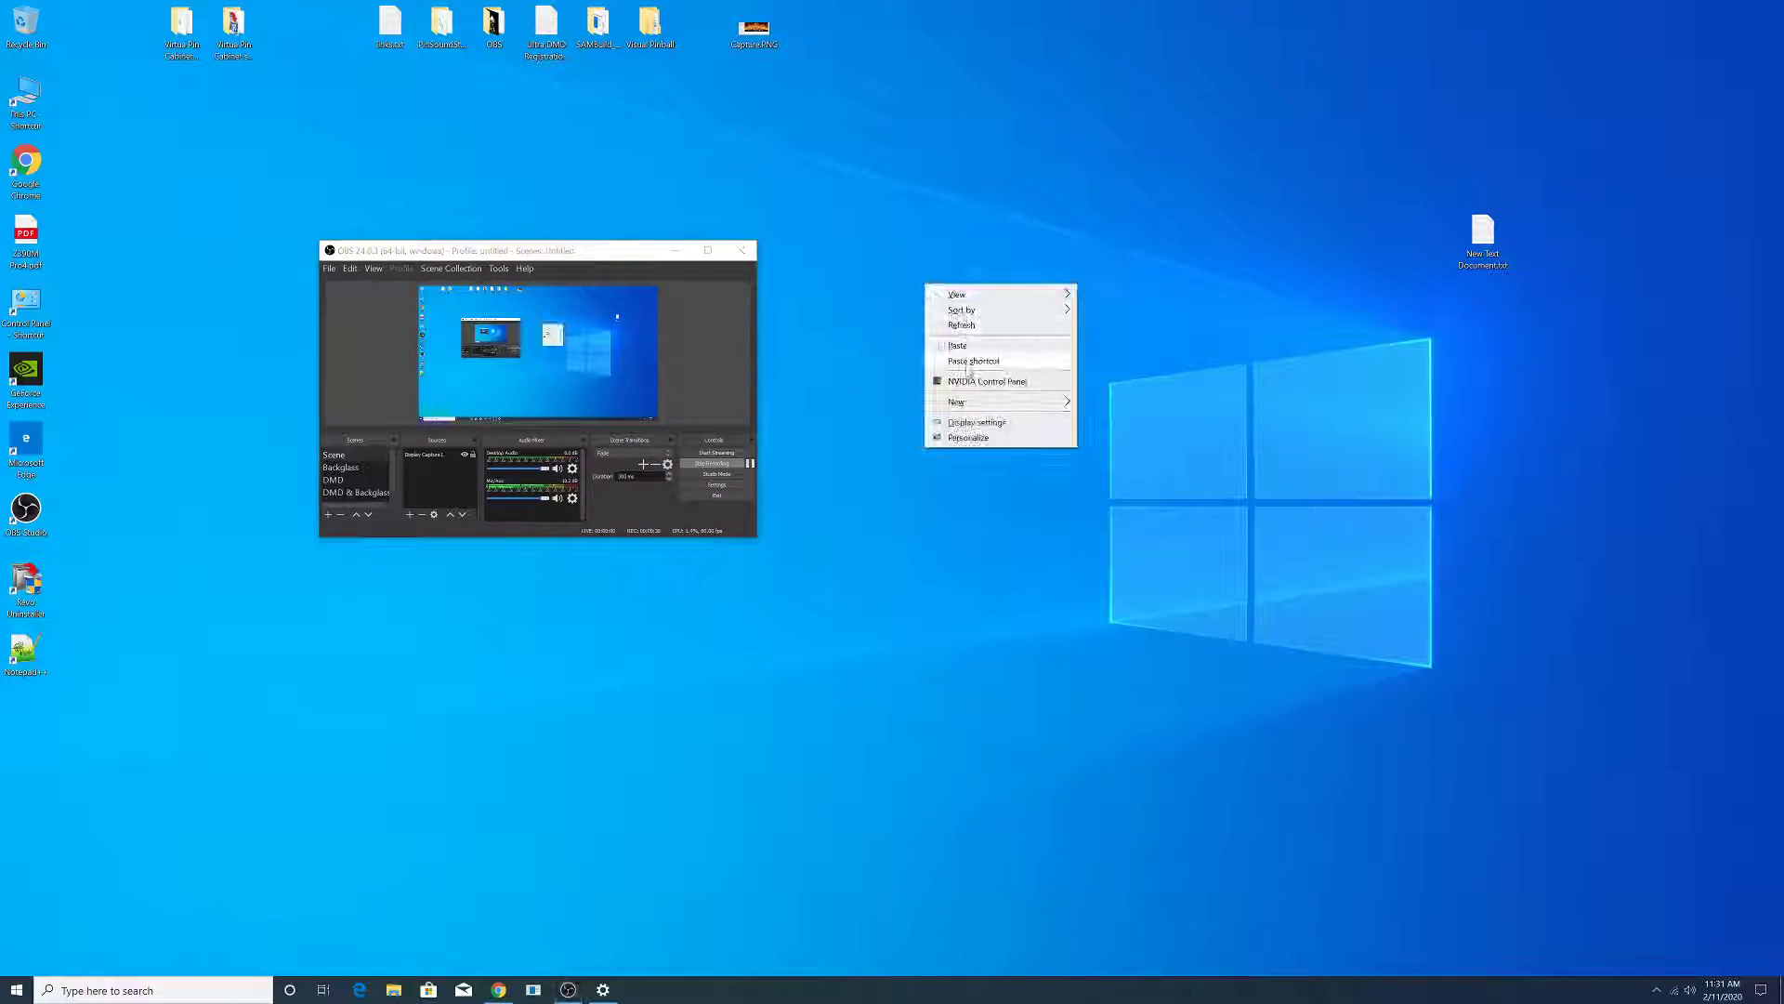
left_click(975, 422)
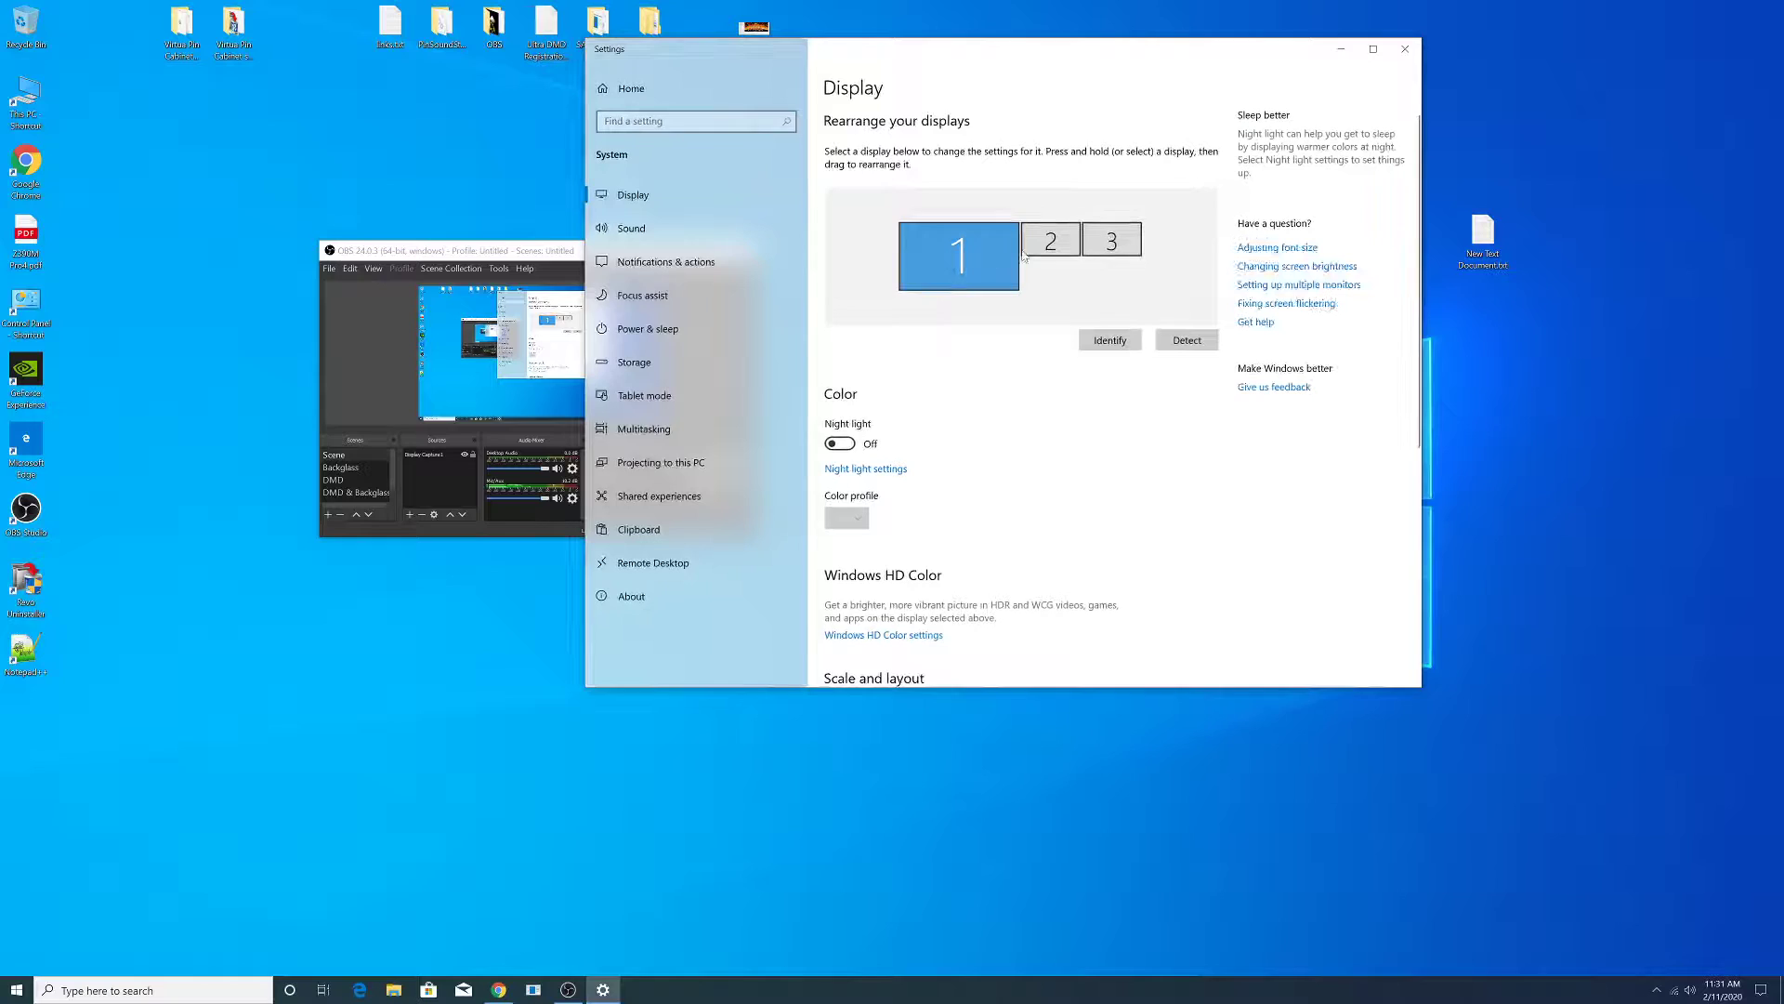
left_click(969, 248)
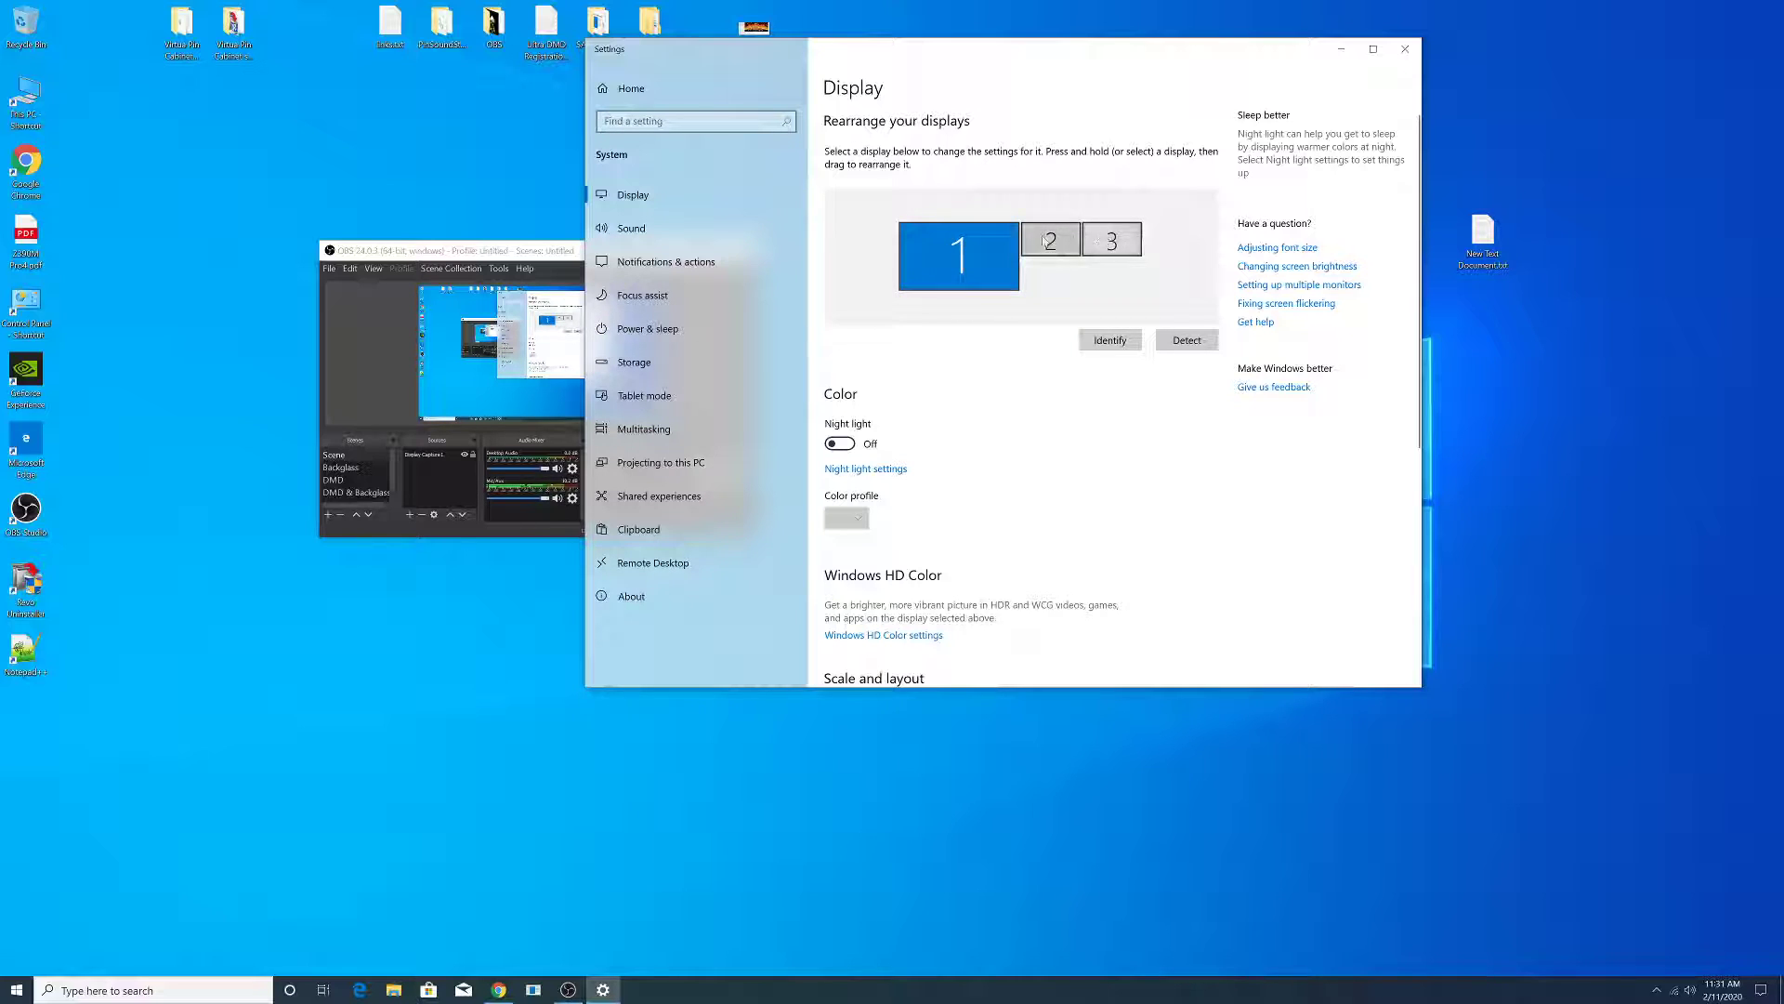
mouse_move(1108, 232)
left_mouse_down()
mouse_move(1085, 267)
mouse_move(1105, 242)
left_mouse_up()
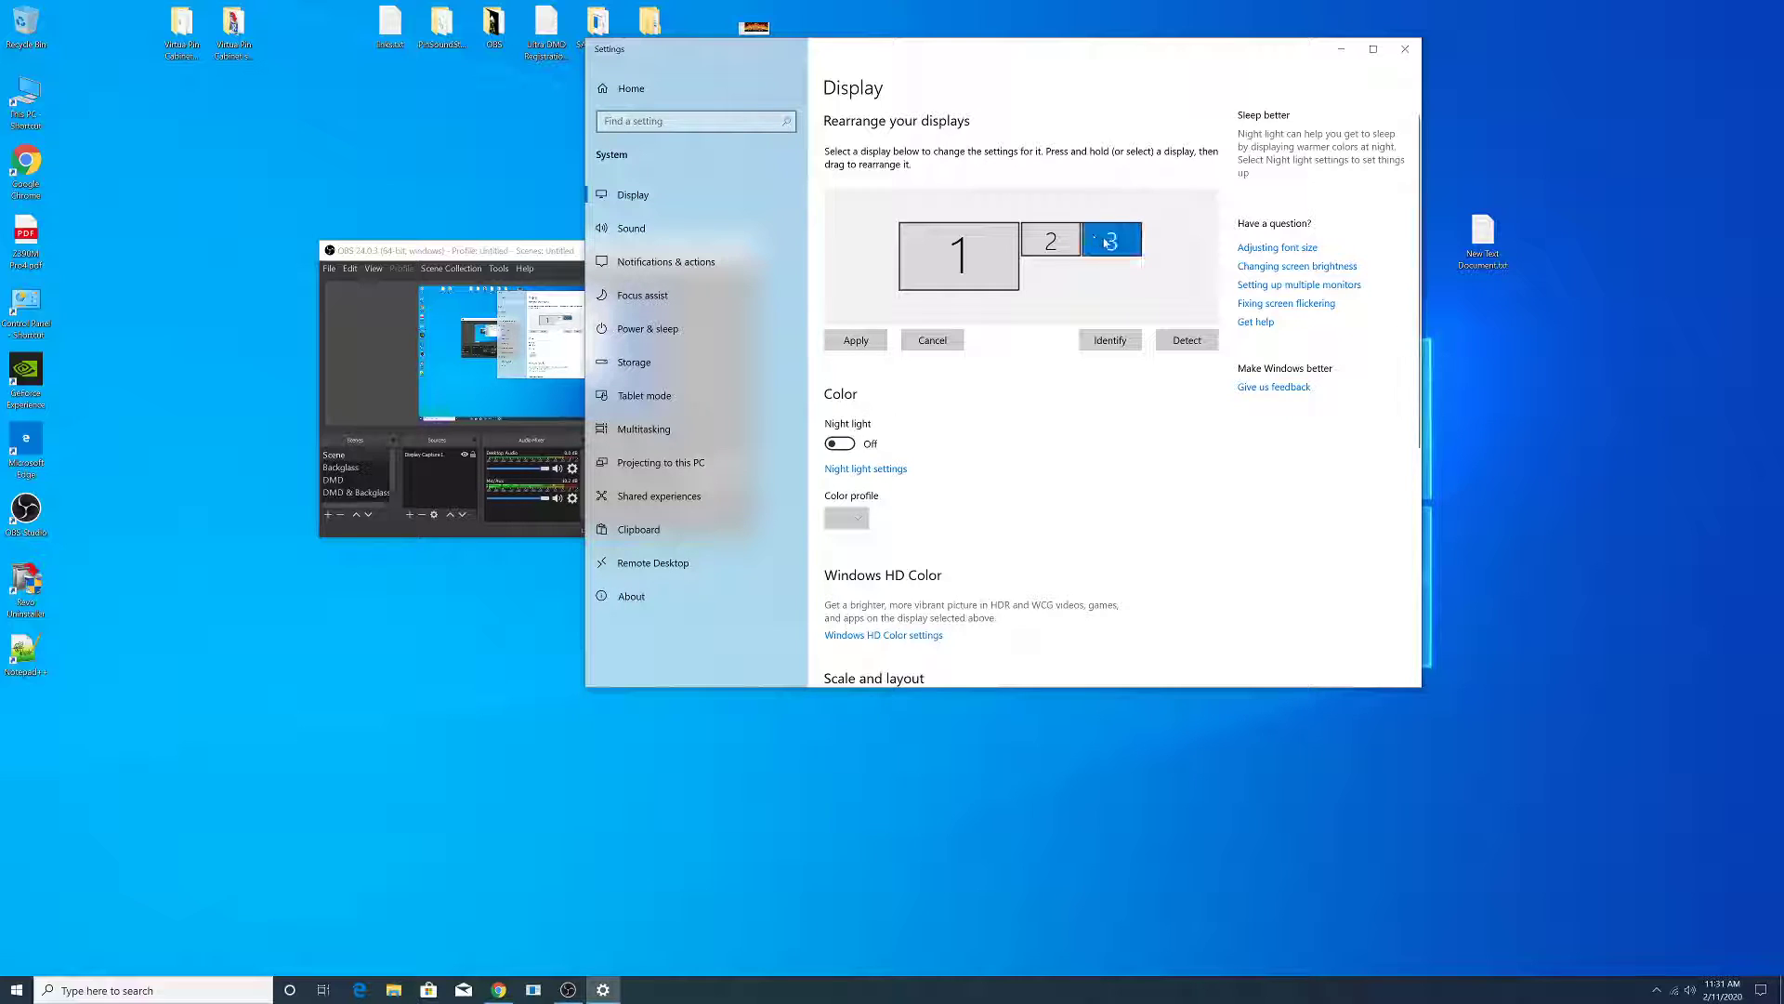
- Set the scaling of text, apps and other items on display 1 to 100%
left_click(967, 265)
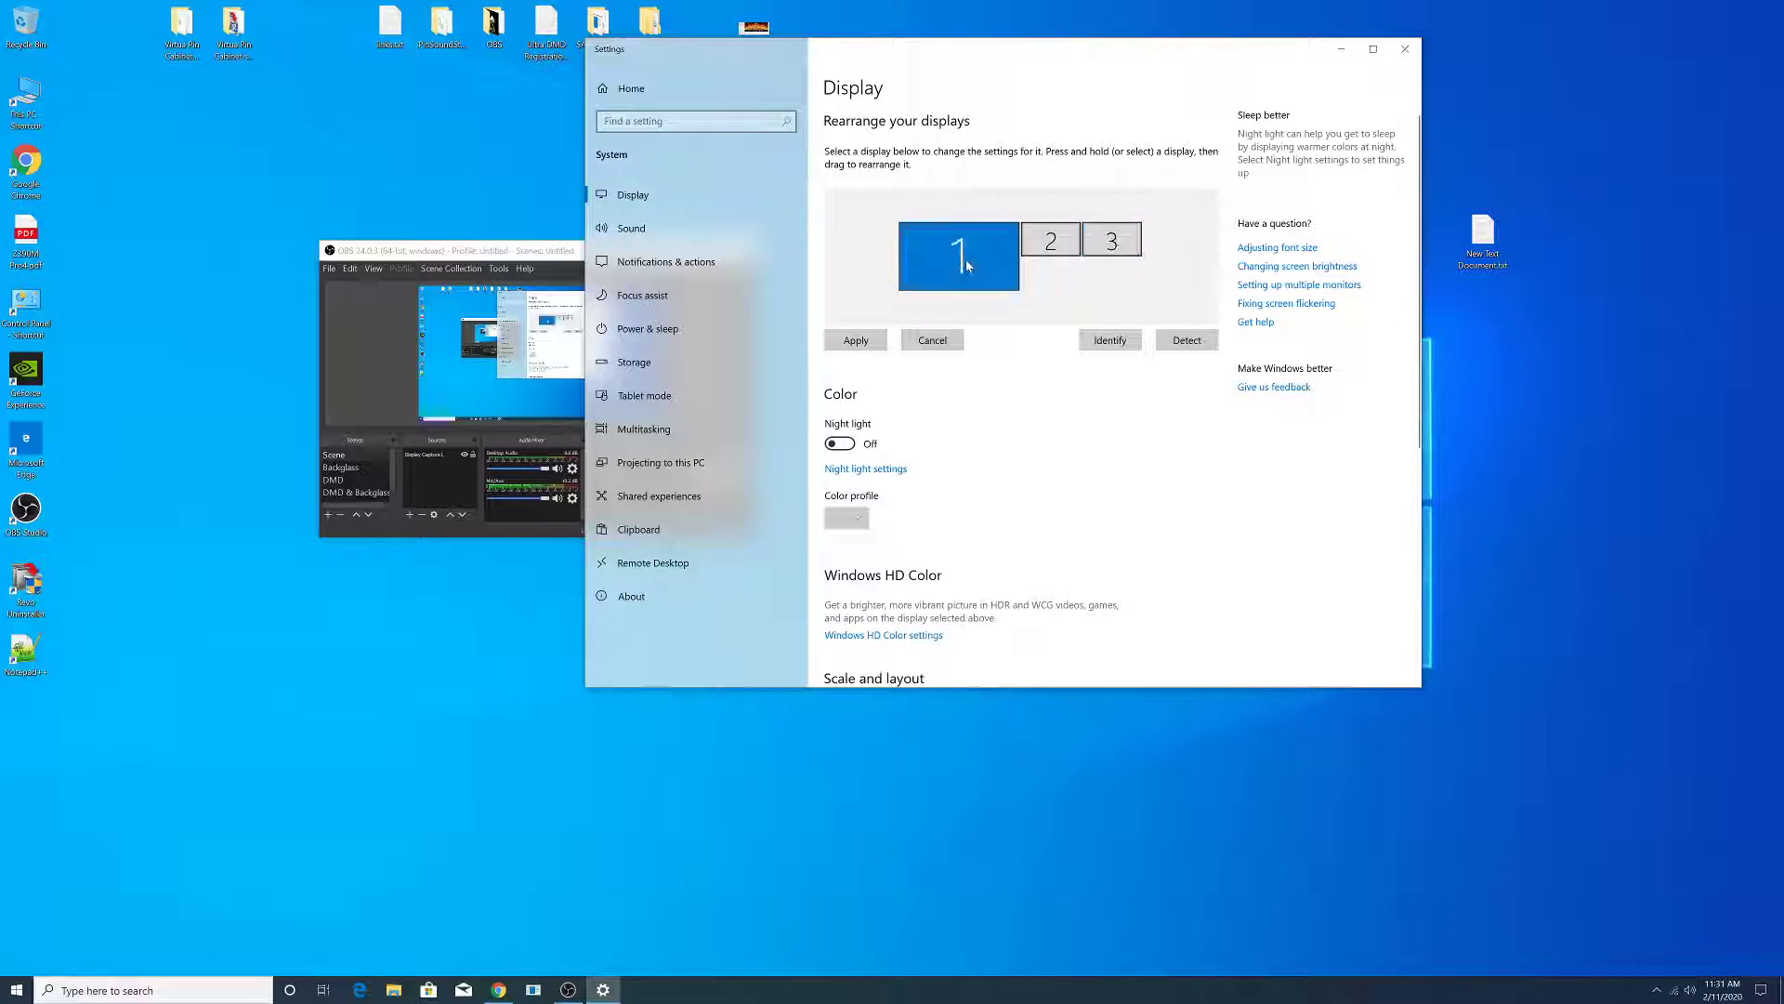
scroll(966, 265, "down", 5)
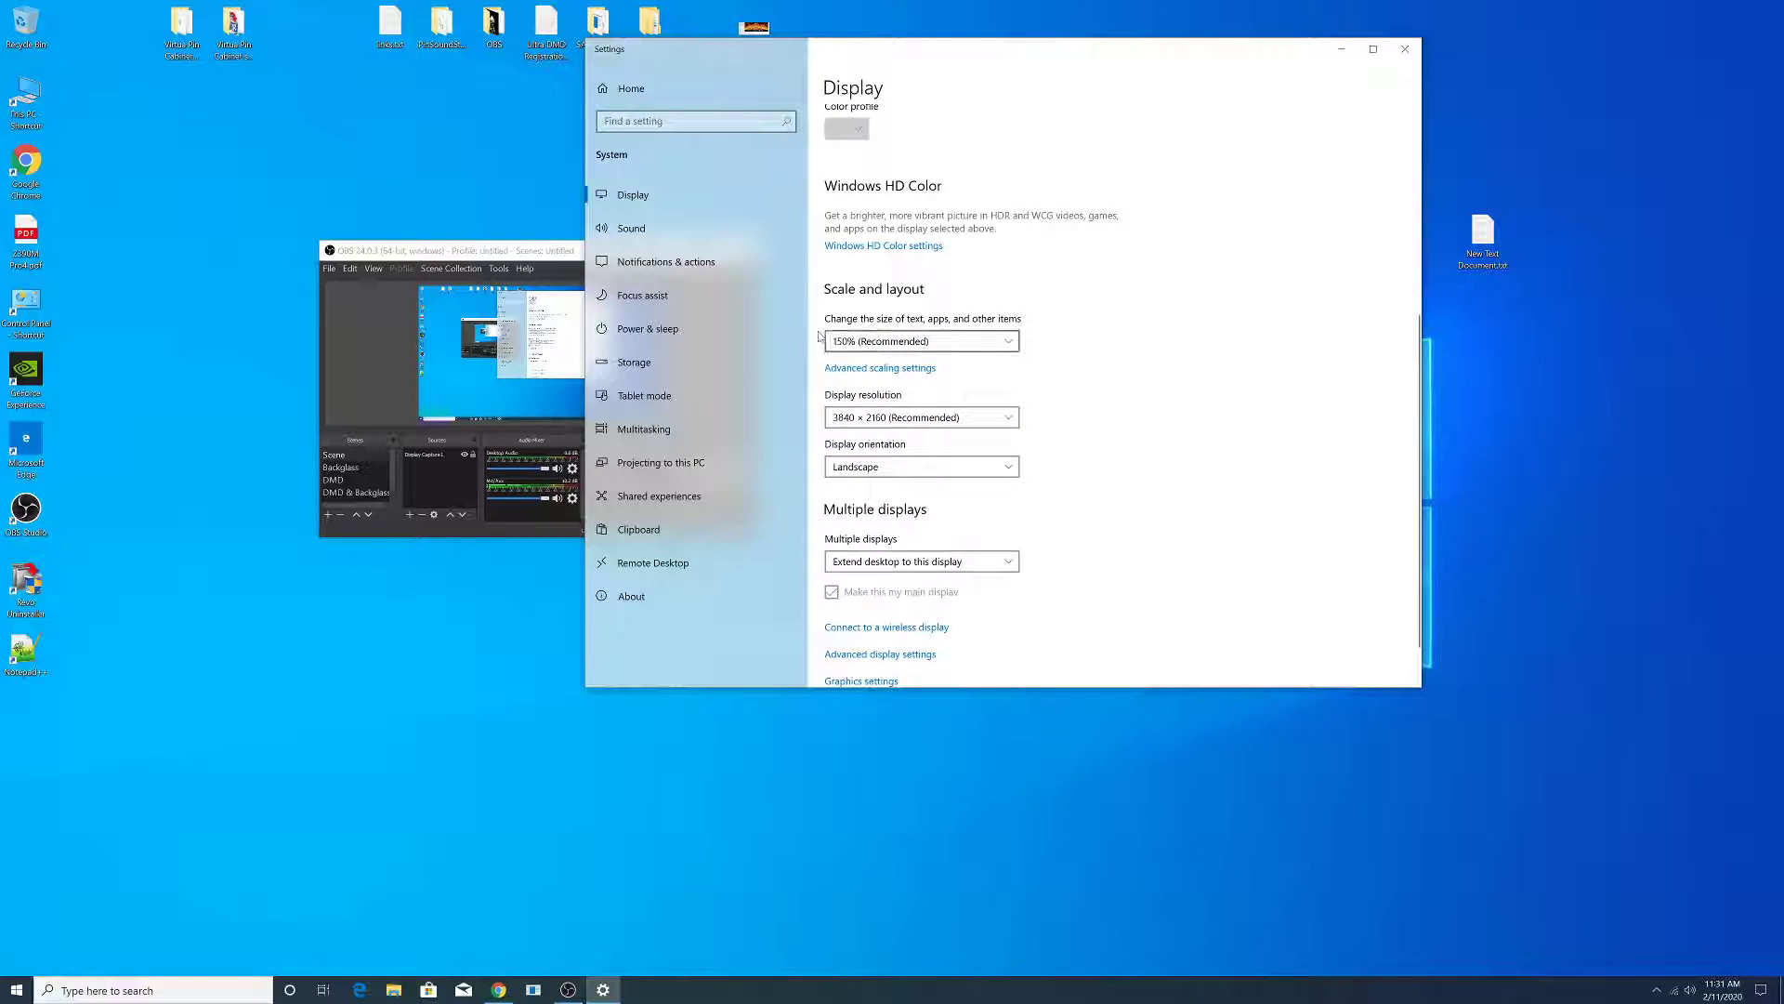
left_click(899, 340)
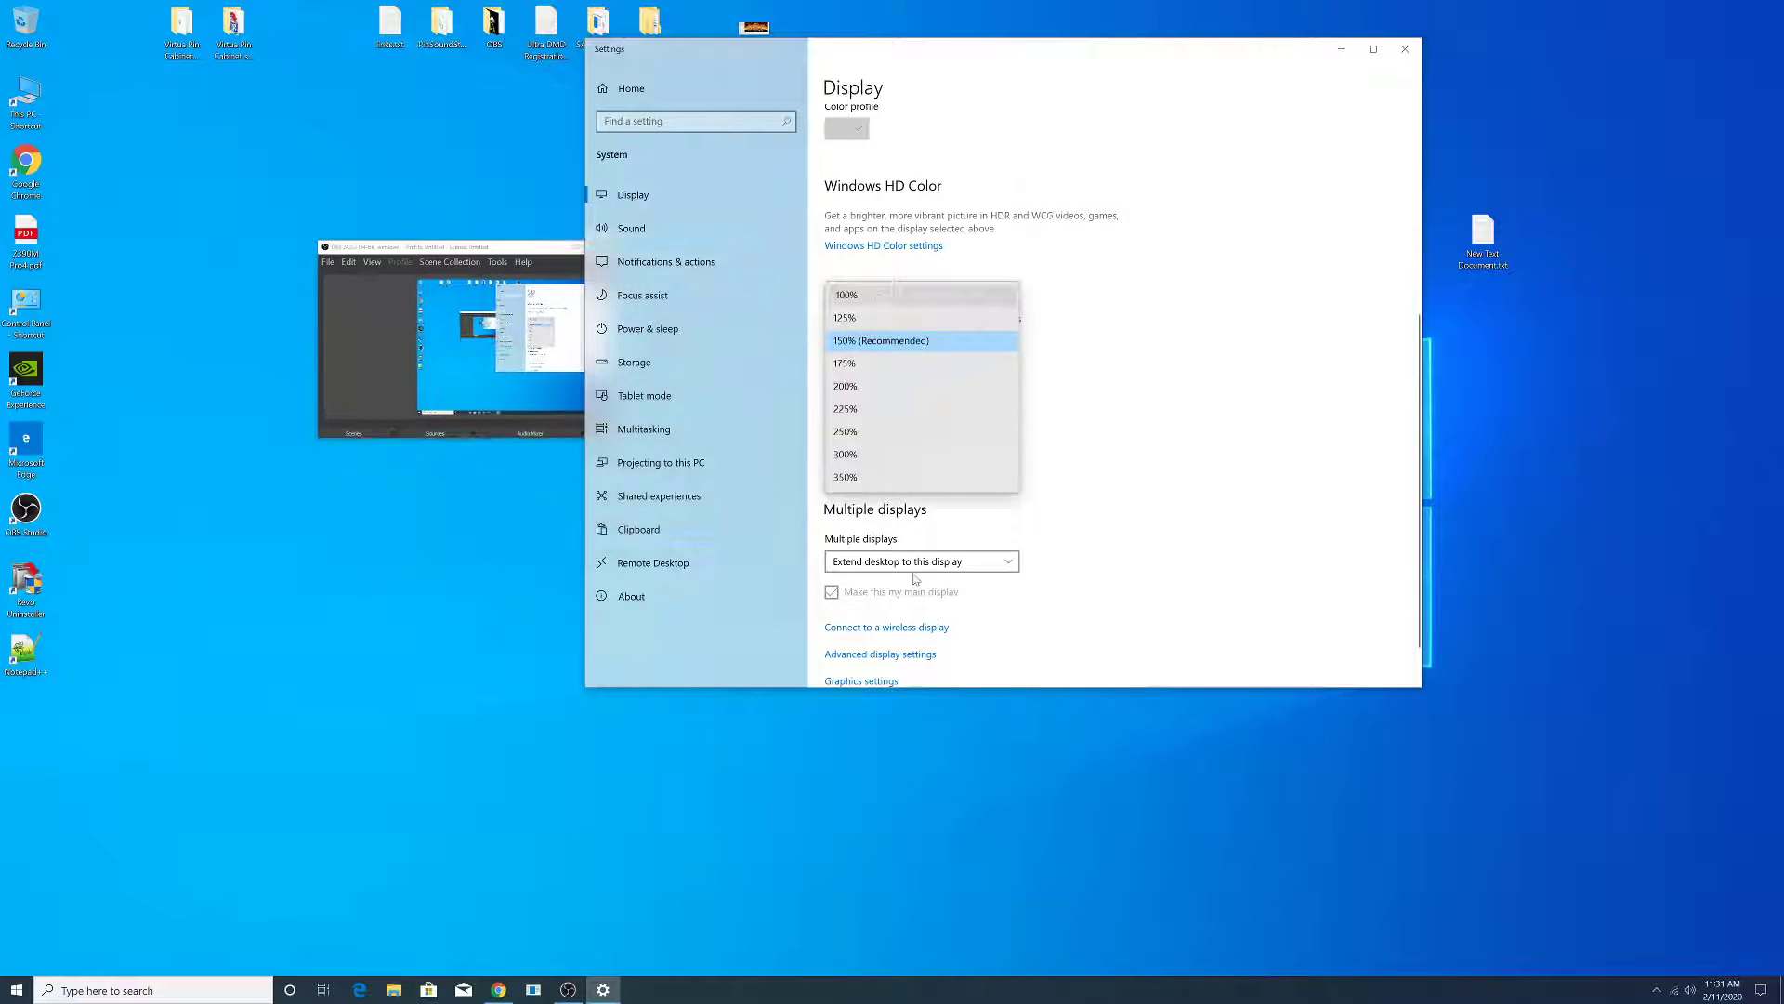
- Check the scale and layout settings of displays 2 and 3
left_click(893, 165)
scroll(872, 244, "down", 1)
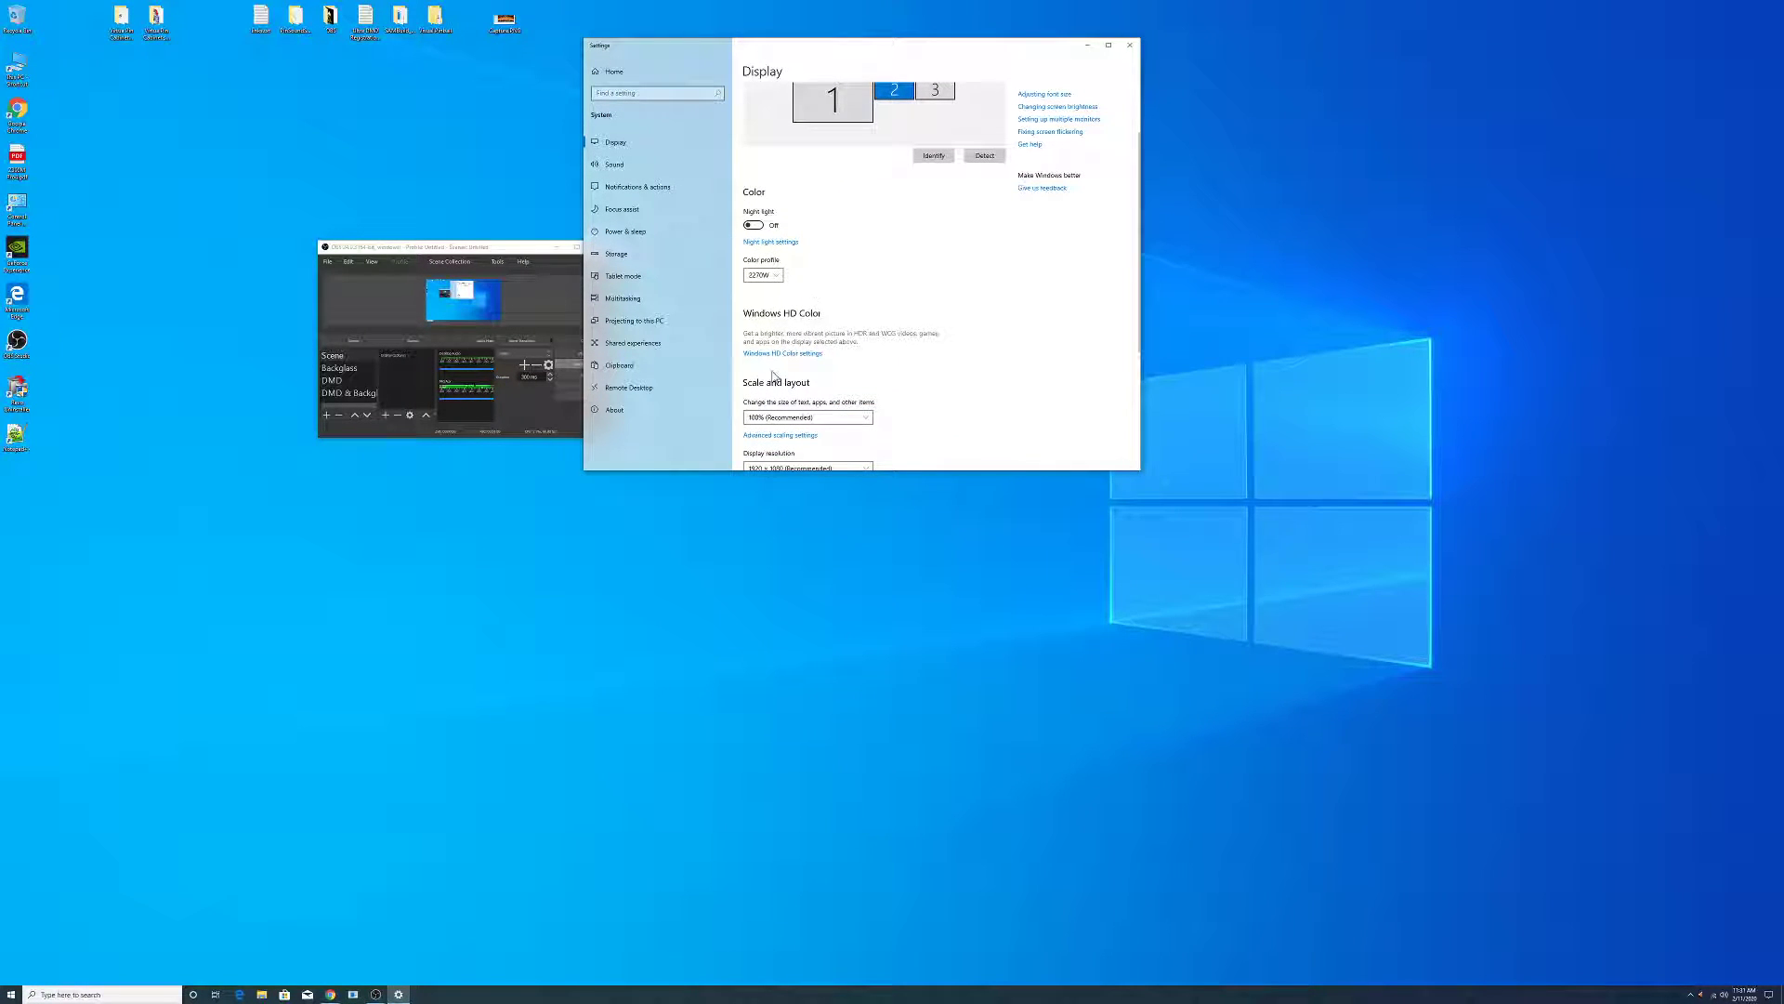
scroll(773, 376, "down", 1)
scroll(911, 242, "up", 3)
left_click(936, 176)
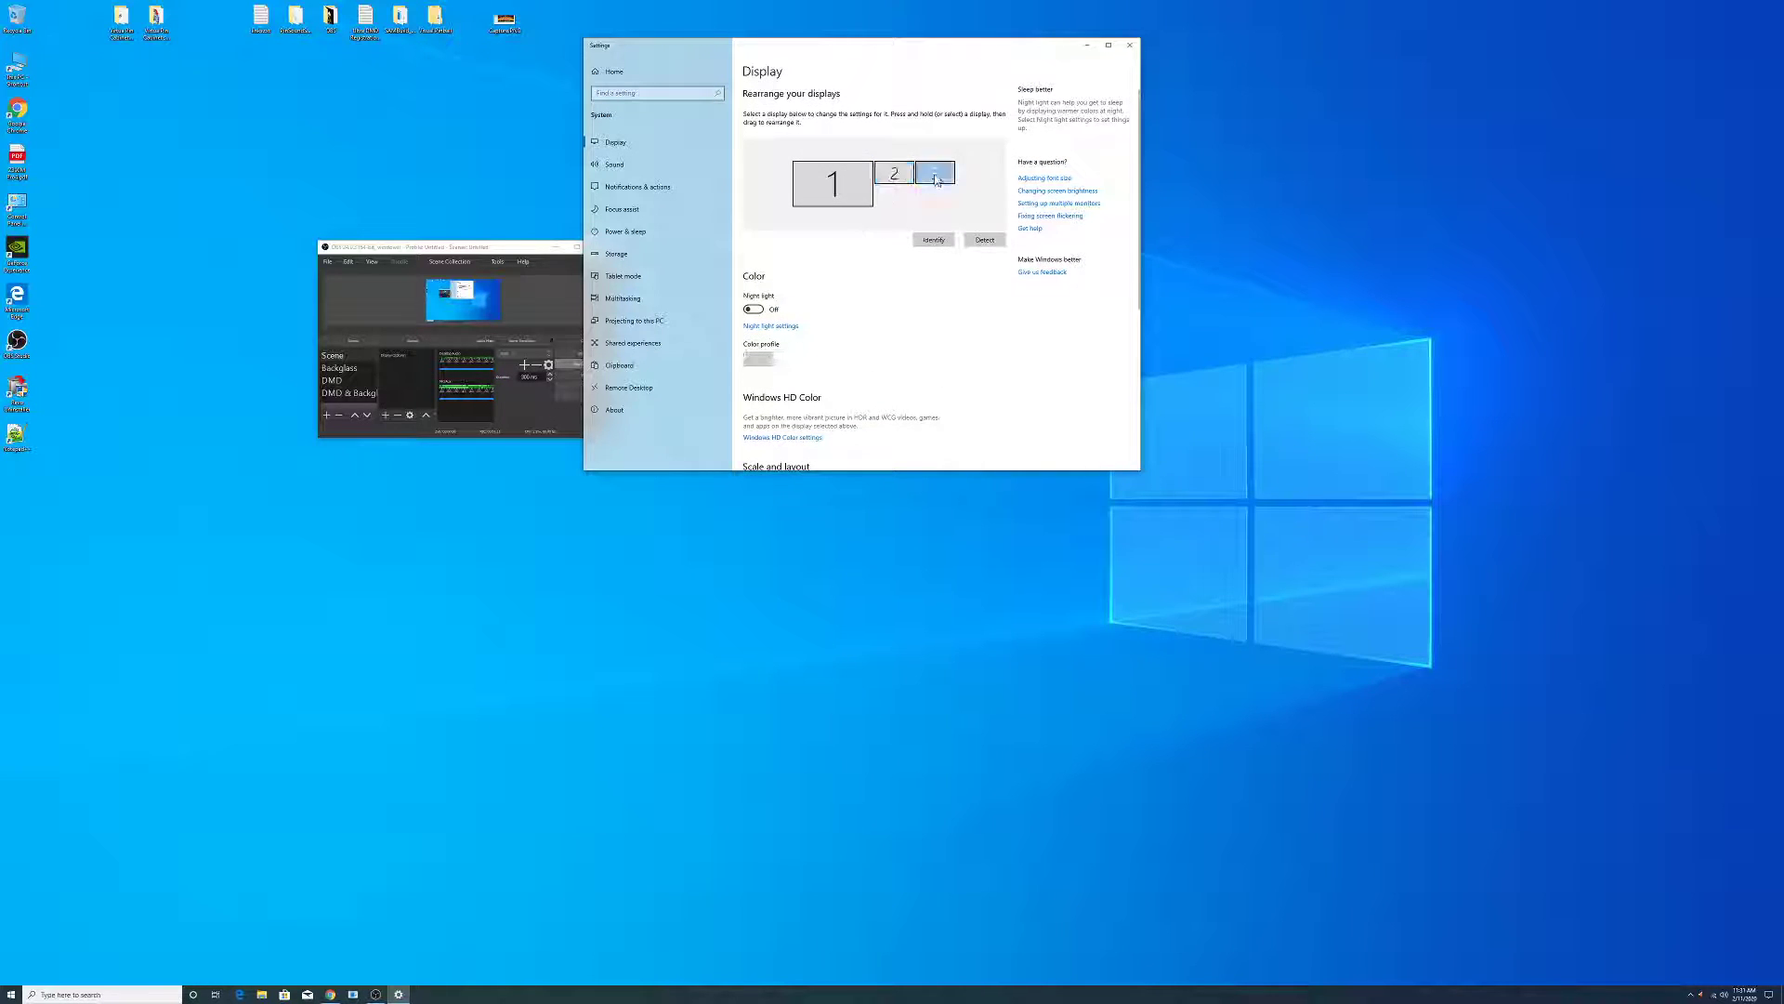
scroll(930, 205, "down", 2)
scroll(882, 213, "up", 2)
- Try to set display 1's scaling to 150% (Recommended)
left_click(833, 184)
scroll(822, 242, "down", 1)
scroll(813, 279, "down", 1)
left_click(796, 325)
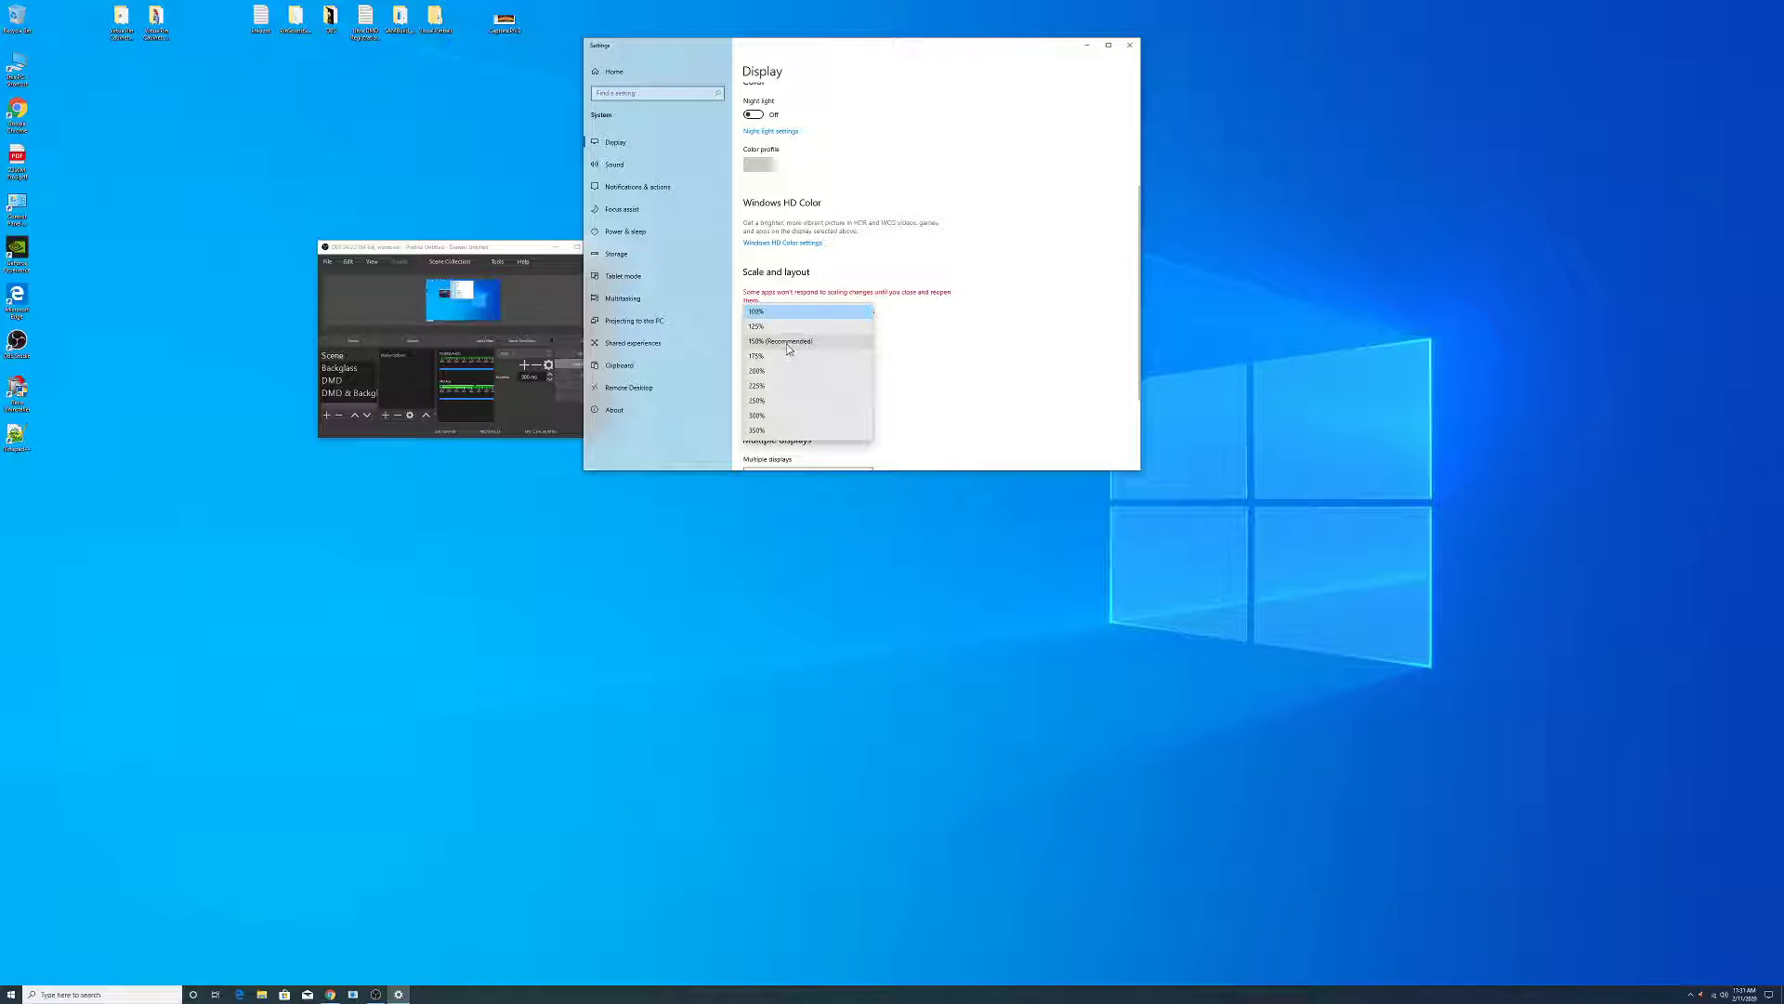
left_click(788, 341)
- Return display 1's scaling to 150% (Recommended) and close the Settings window
scroll(892, 325, "up", 2)
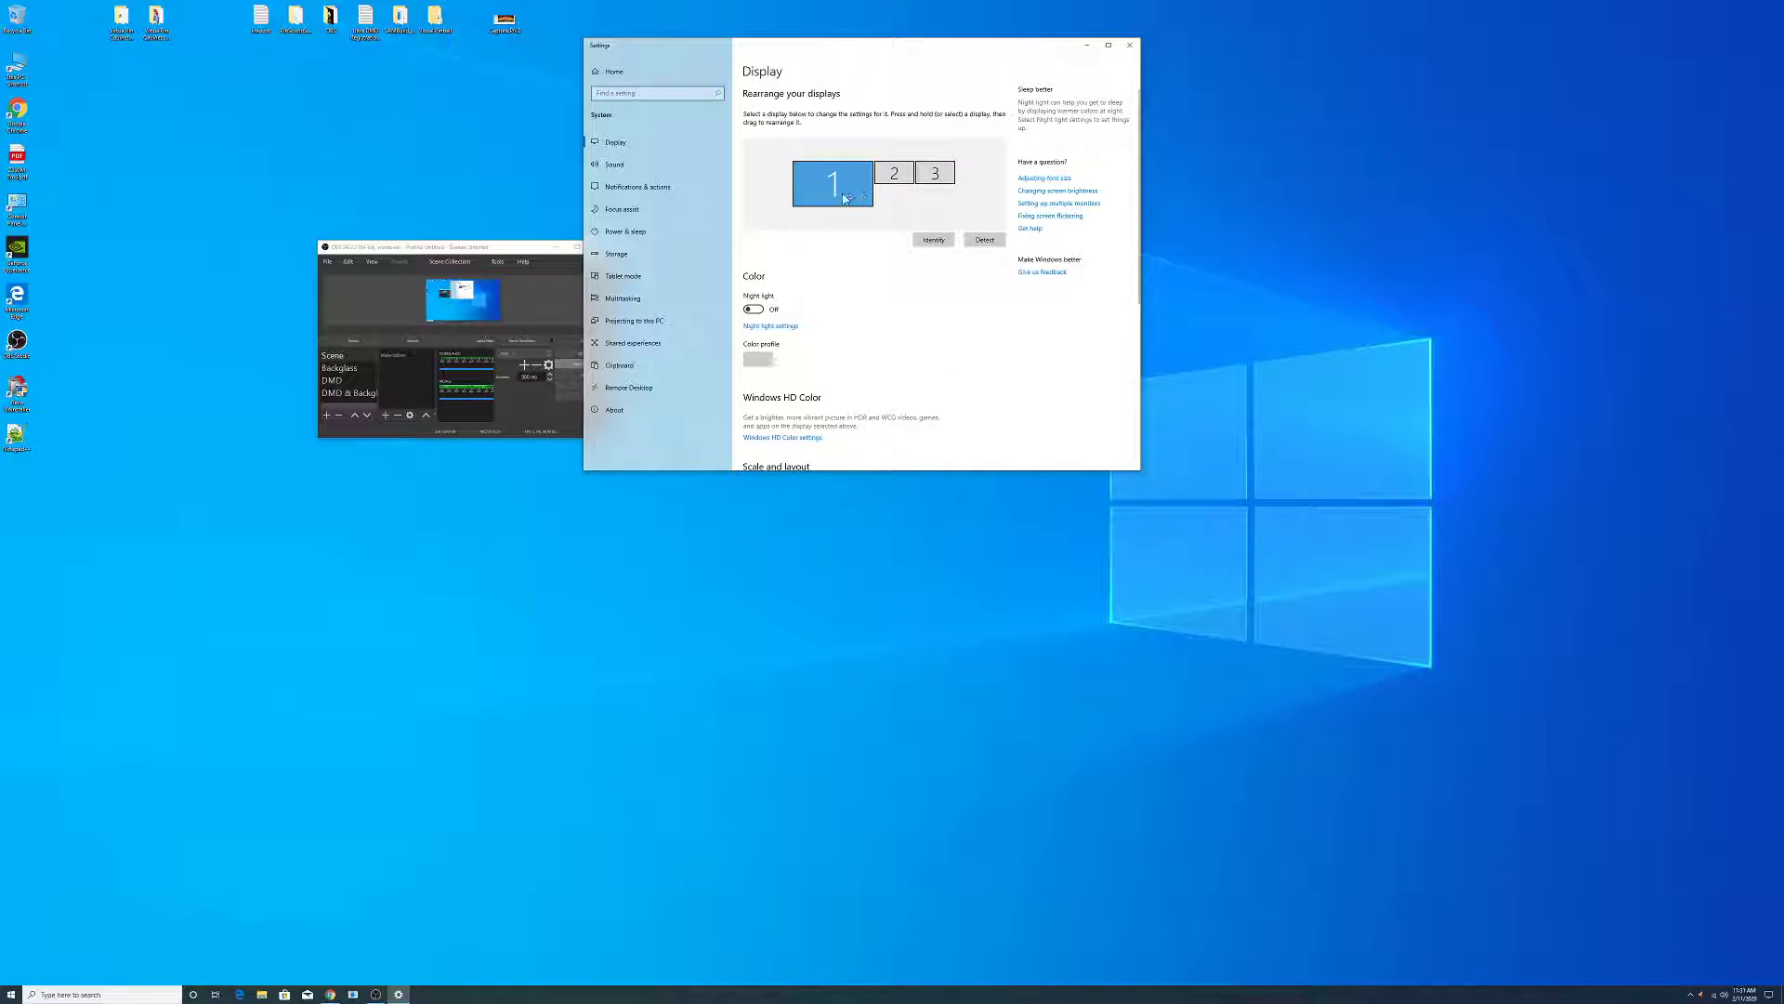
left_click(845, 198)
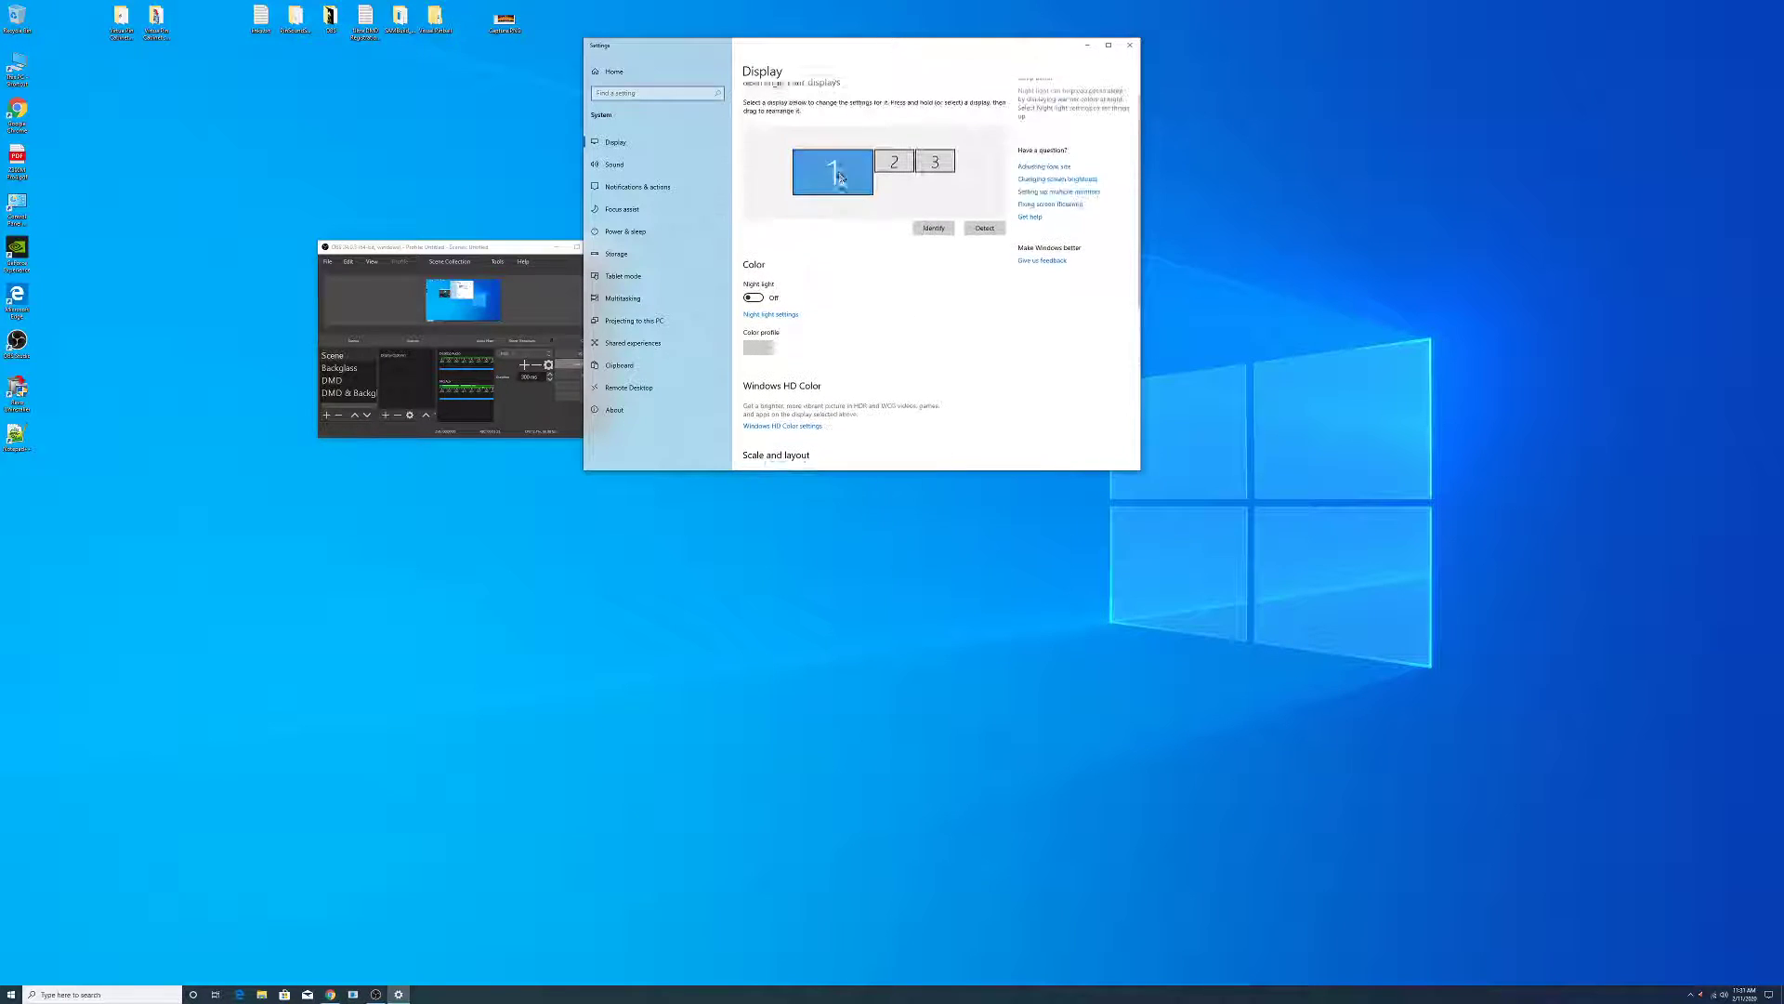
scroll(841, 242, "down", 3)
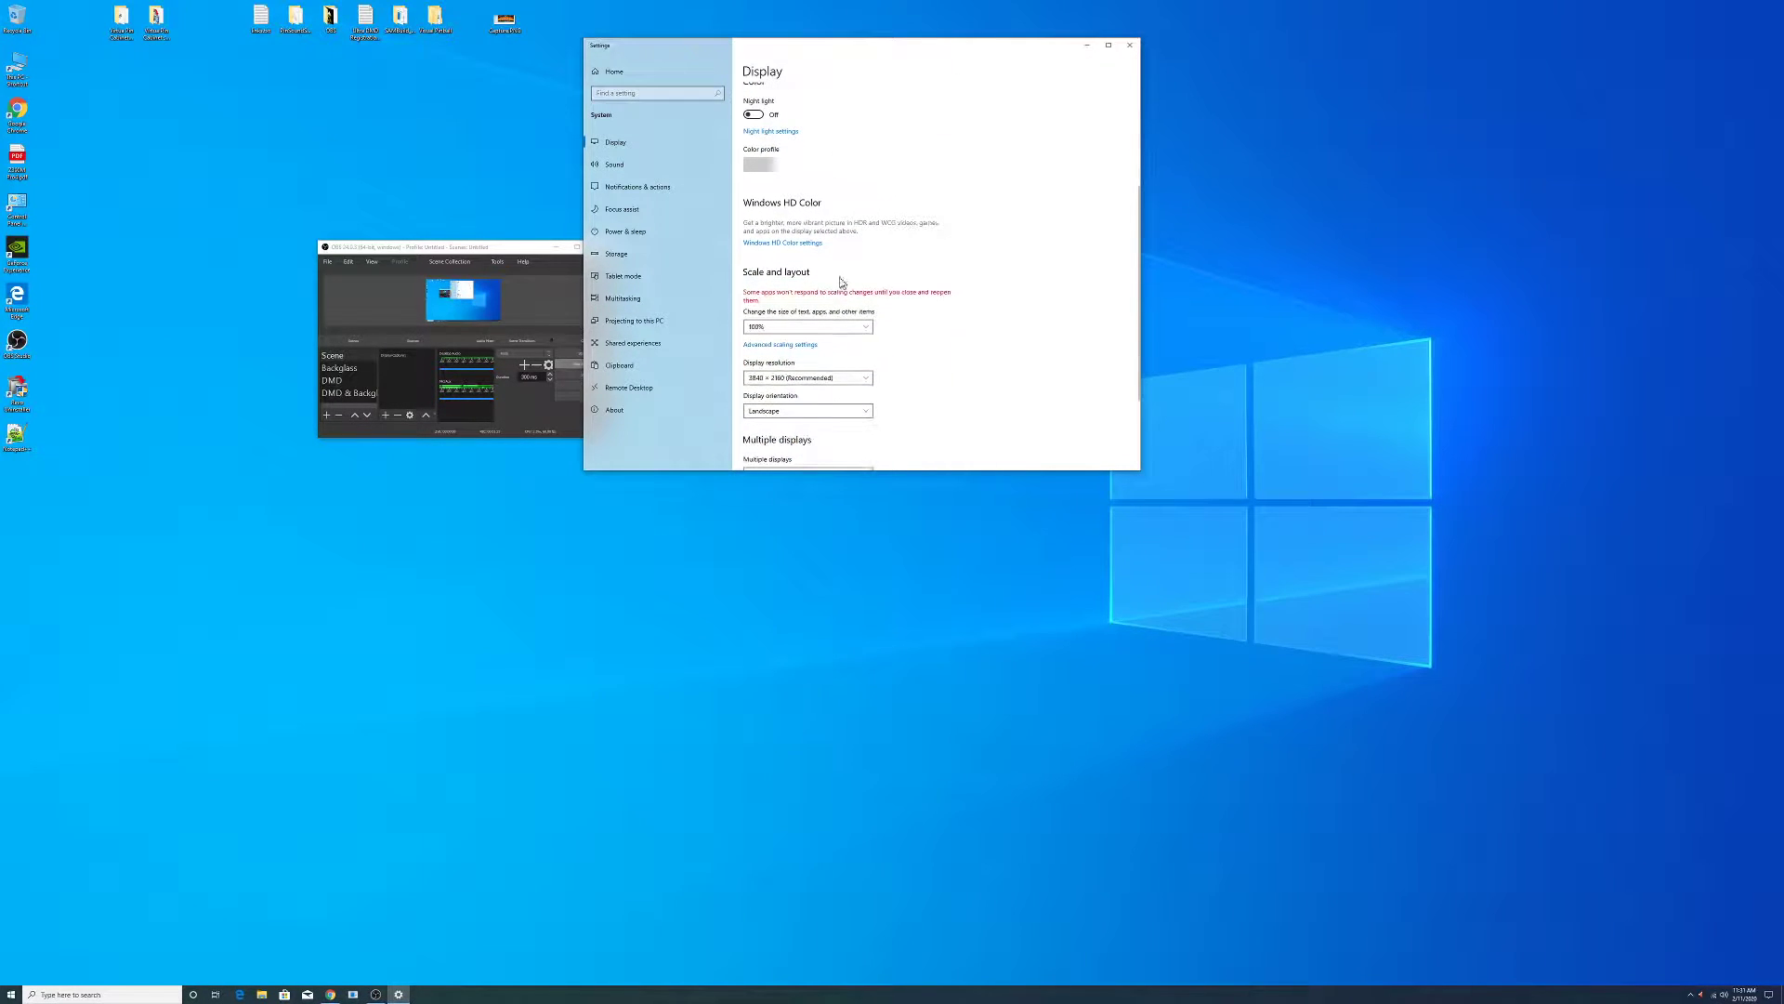
scroll(841, 281, "up", 3)
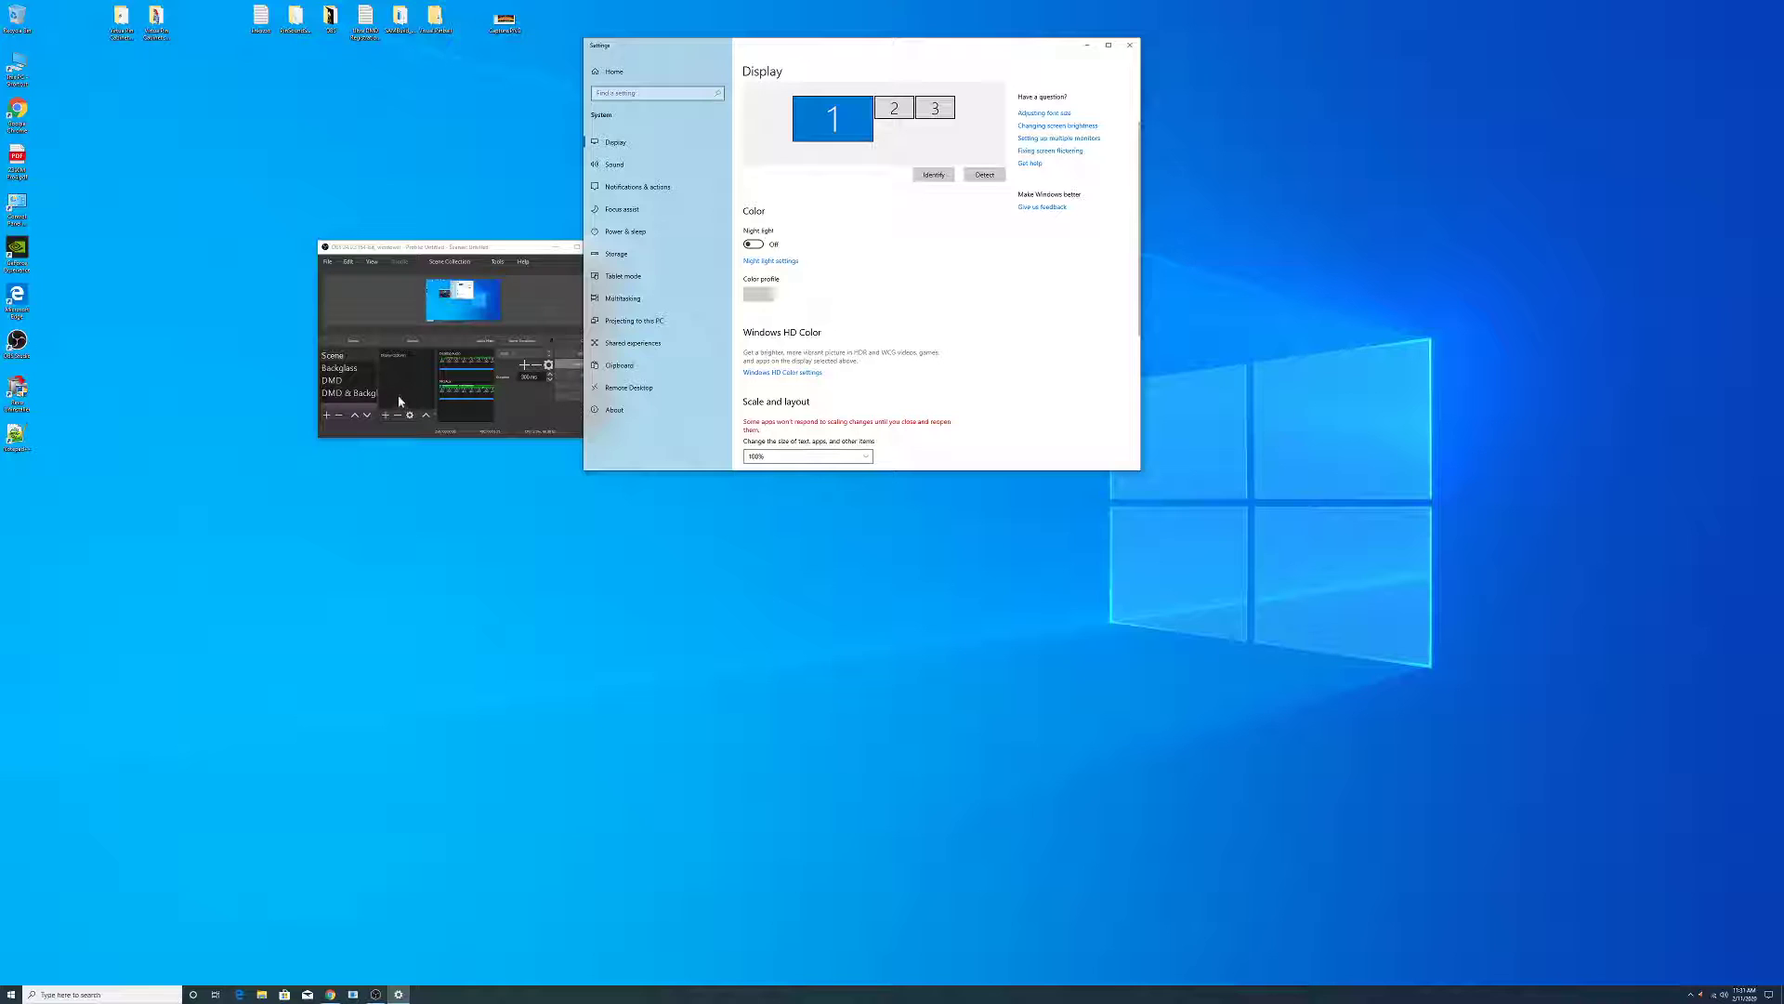
left_click(779, 454)
left_click(757, 469)
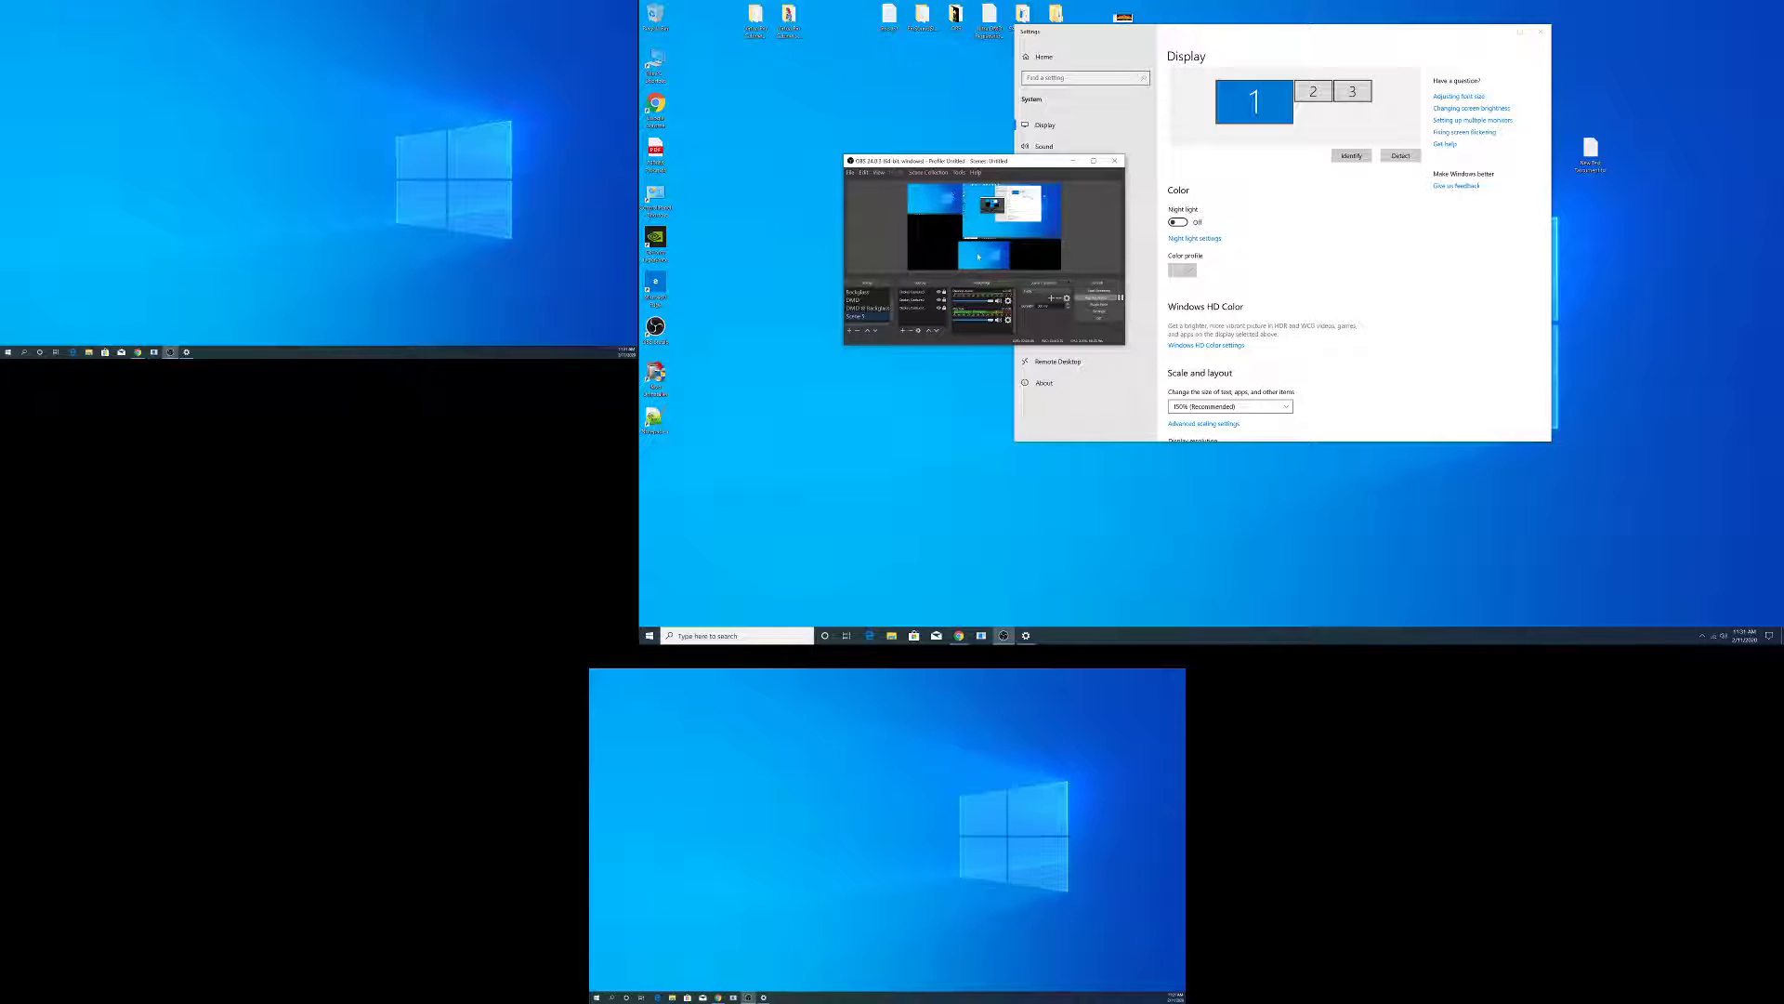
left_click(1539, 31)
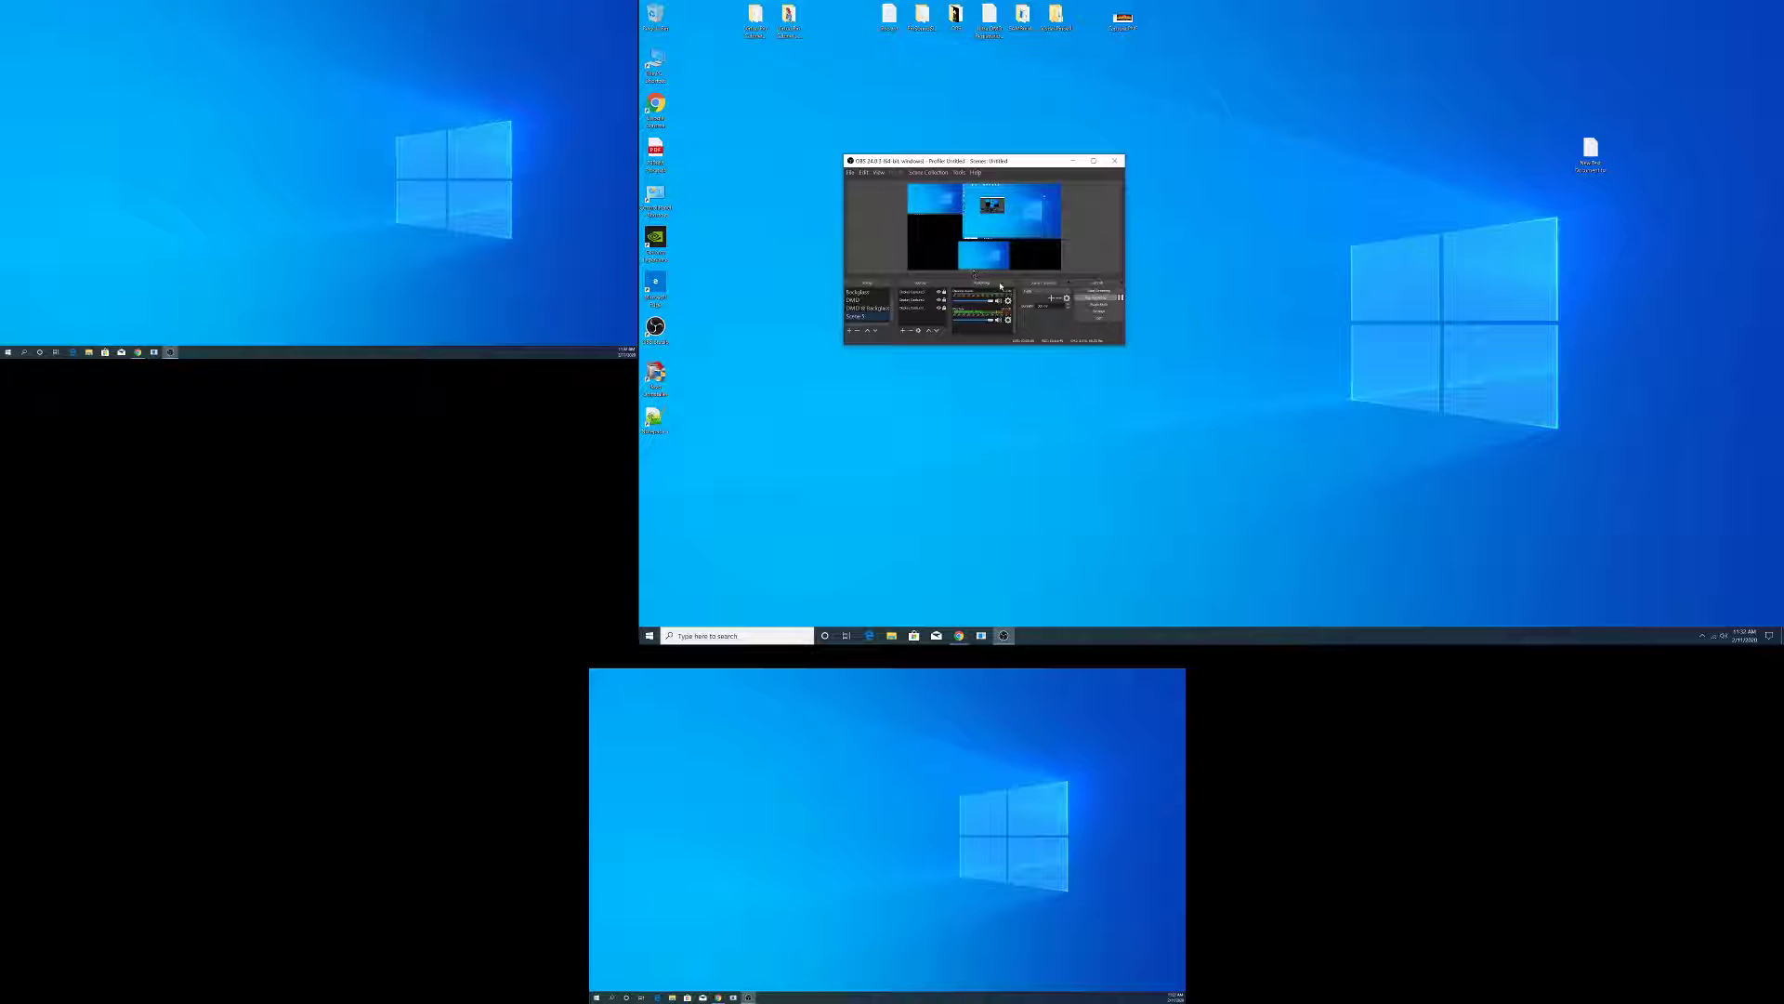
- Open the taskbar settings, switch OBS to the scene capturing all three displays, and turn off showing the taskbar on all displays
right_click(1029, 640)
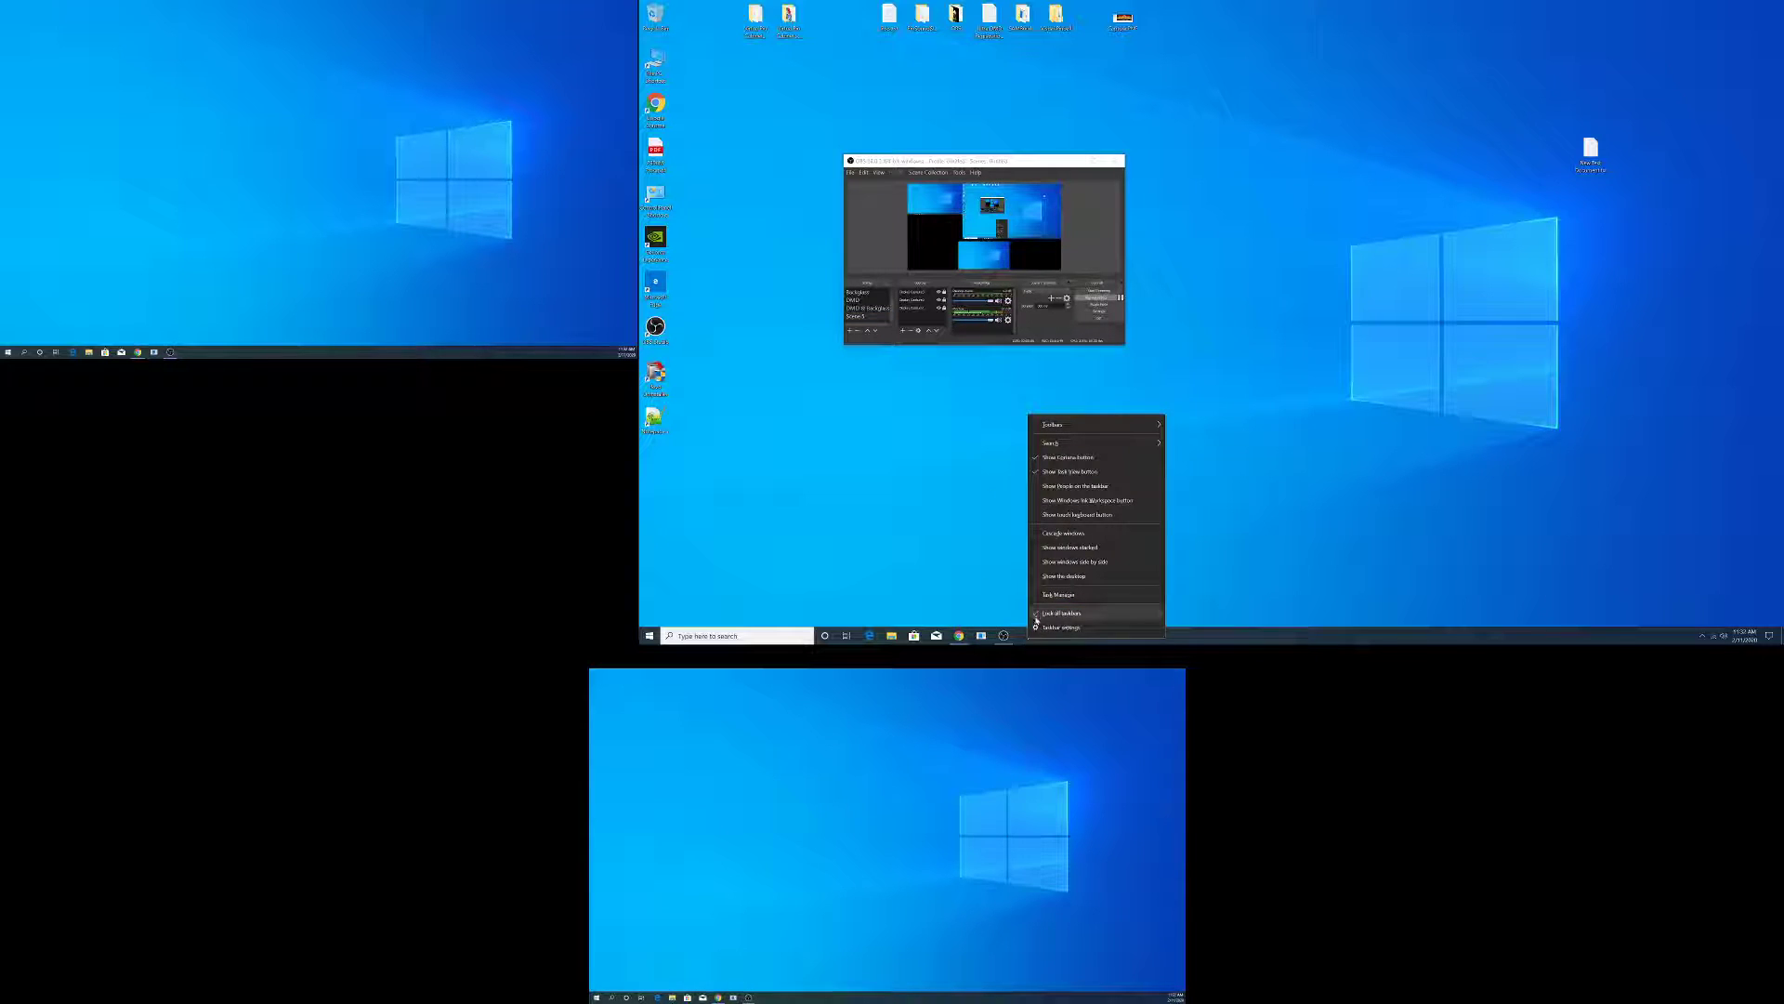
left_click(1056, 628)
scroll(1187, 236, "down", 5)
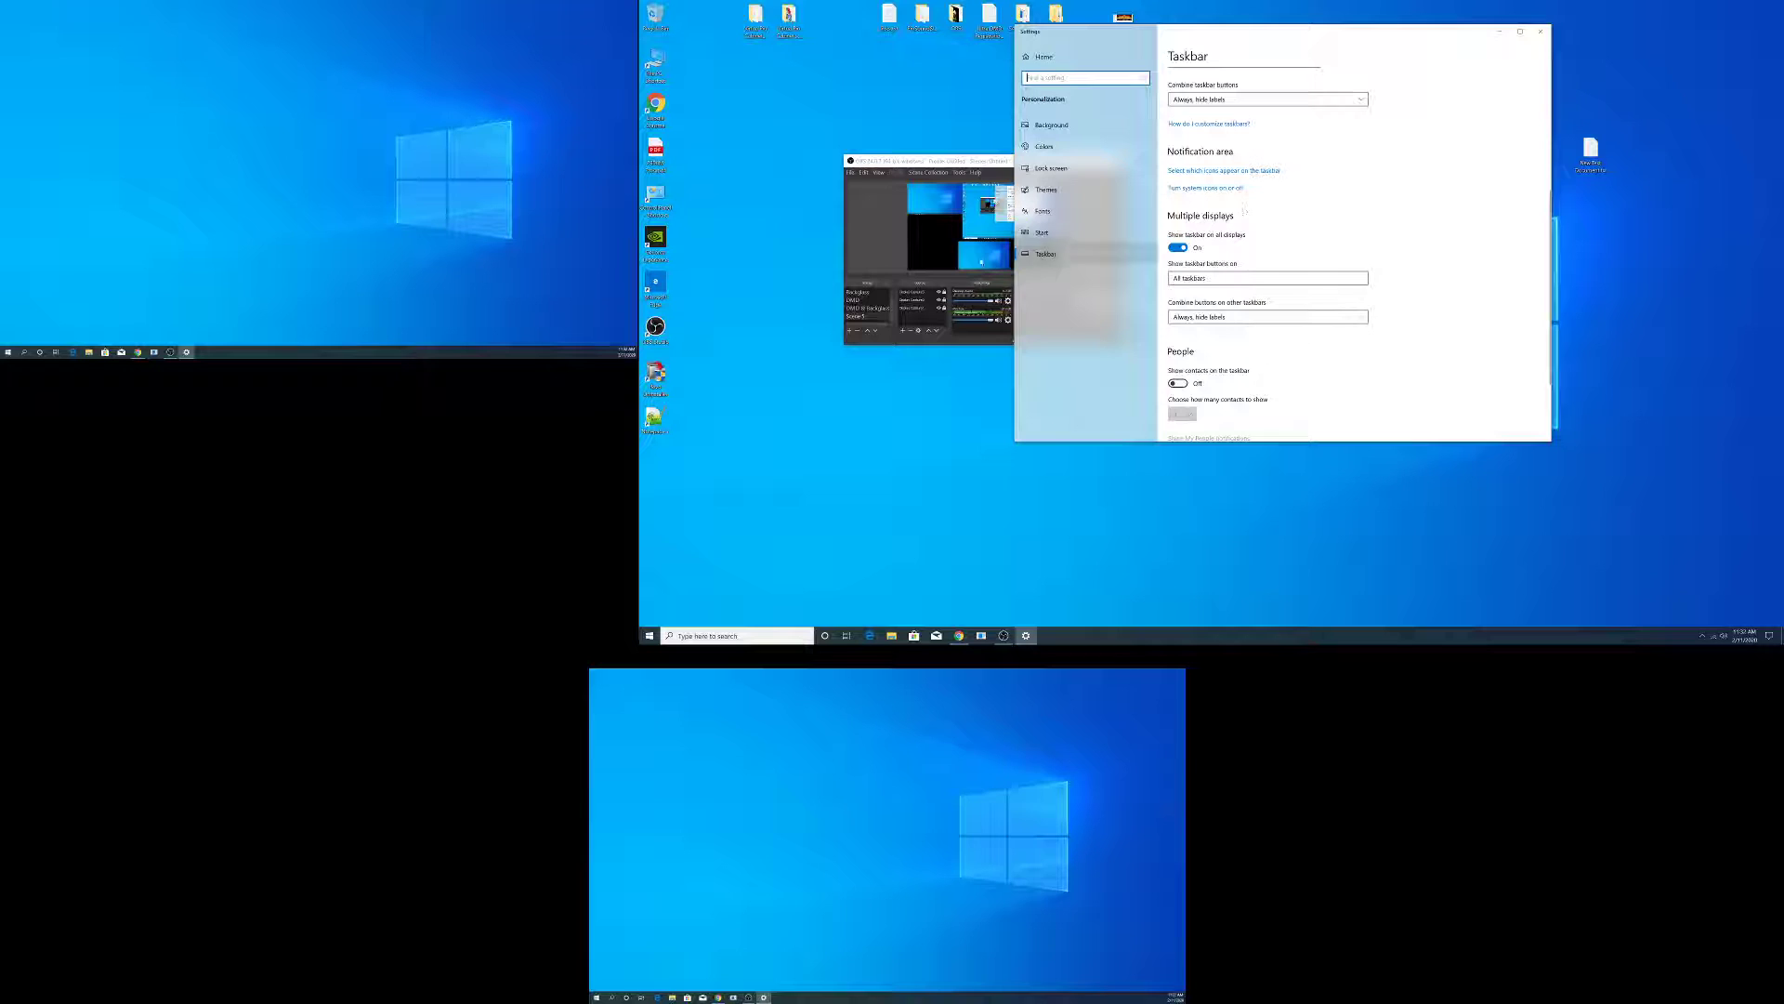
left_click(870, 330)
left_click(870, 330)
left_click(870, 330)
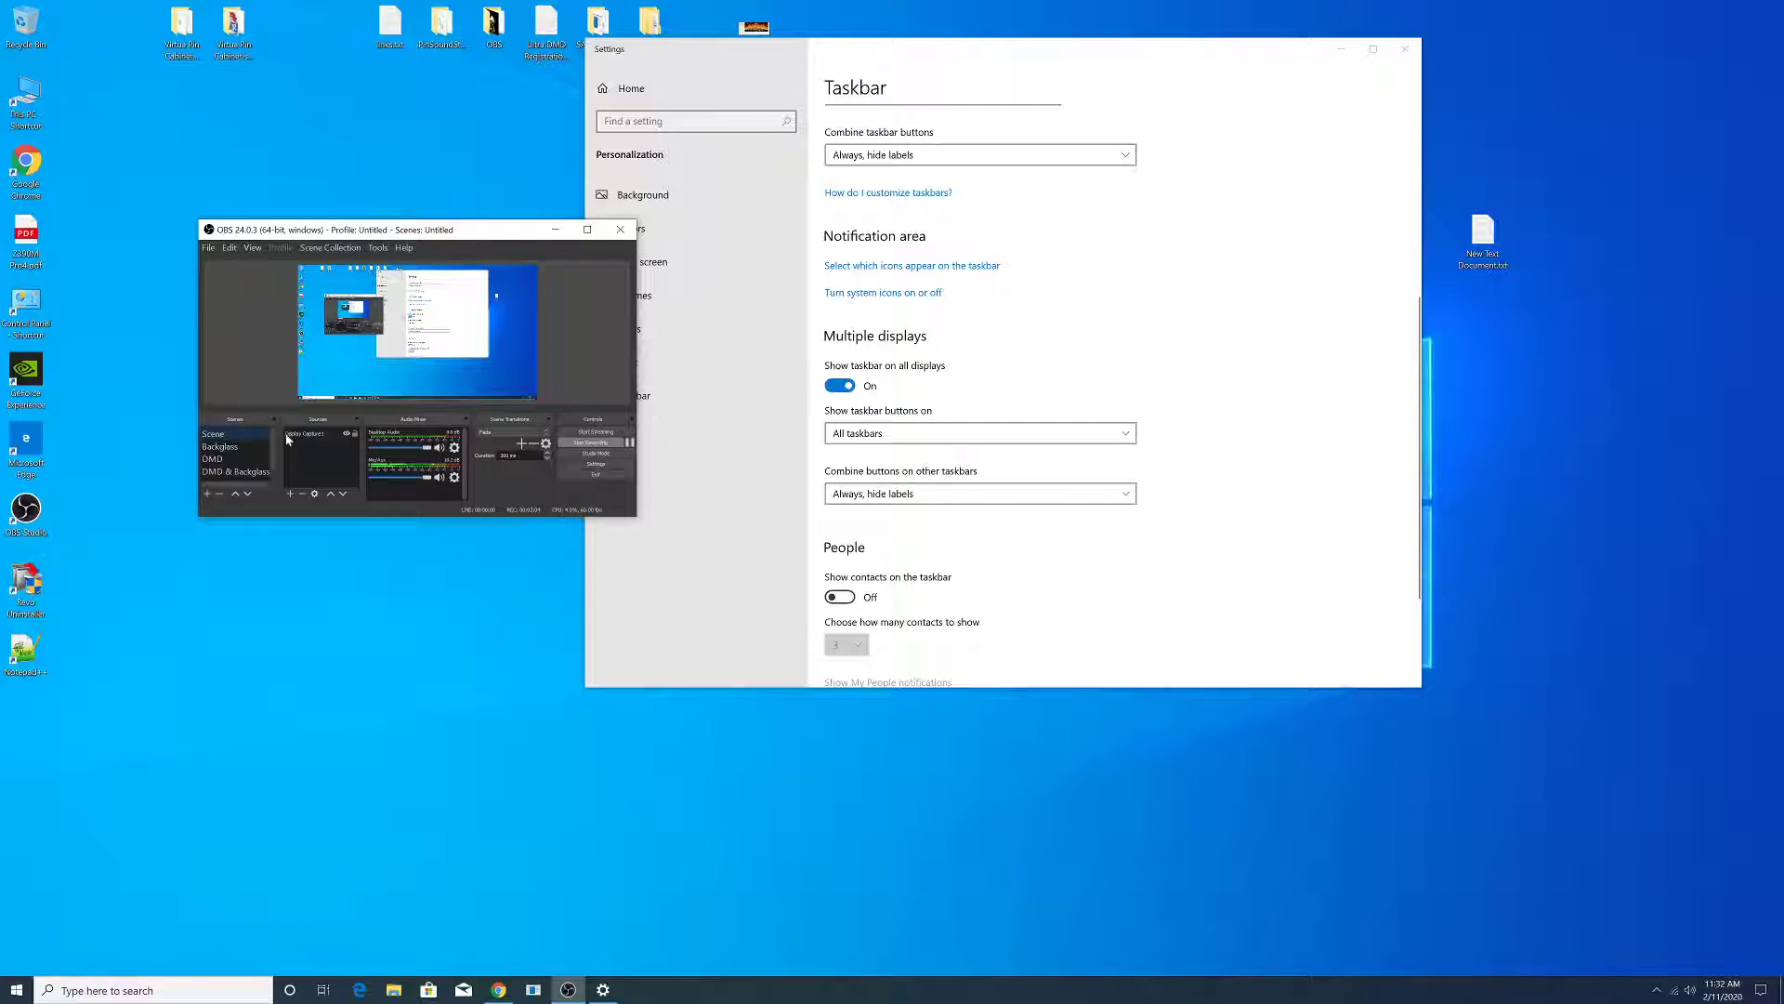
left_click(223, 471)
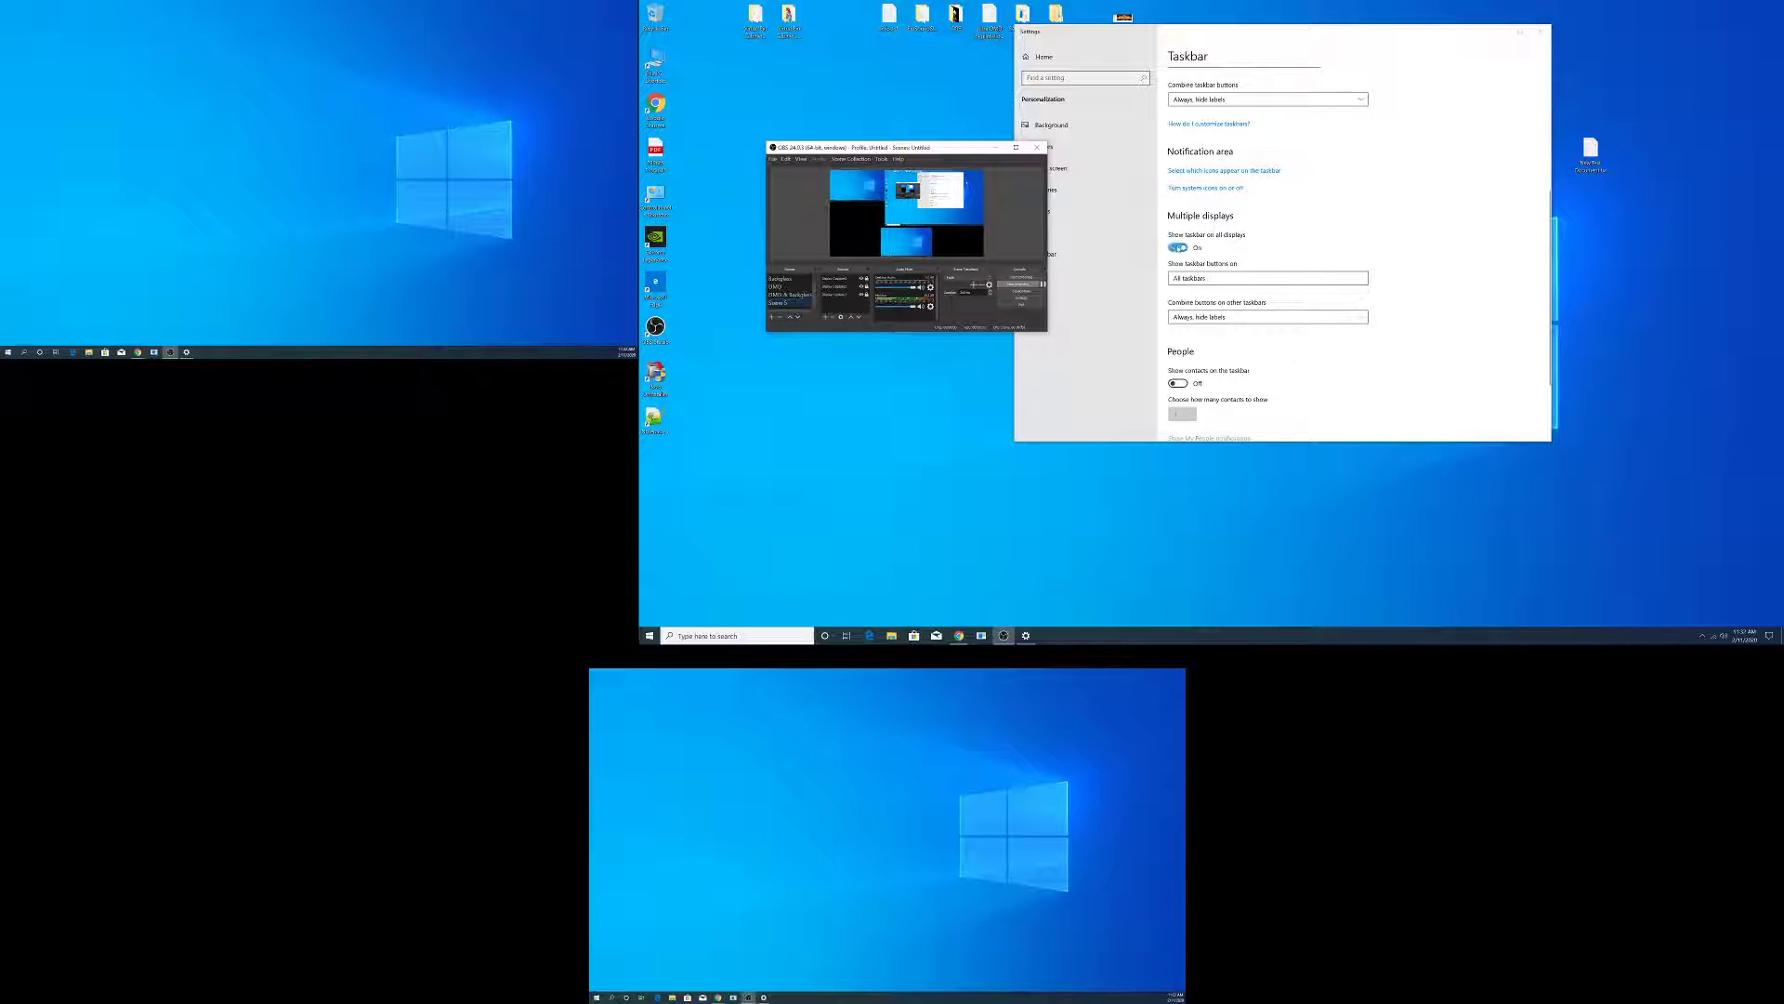
left_click(1178, 249)
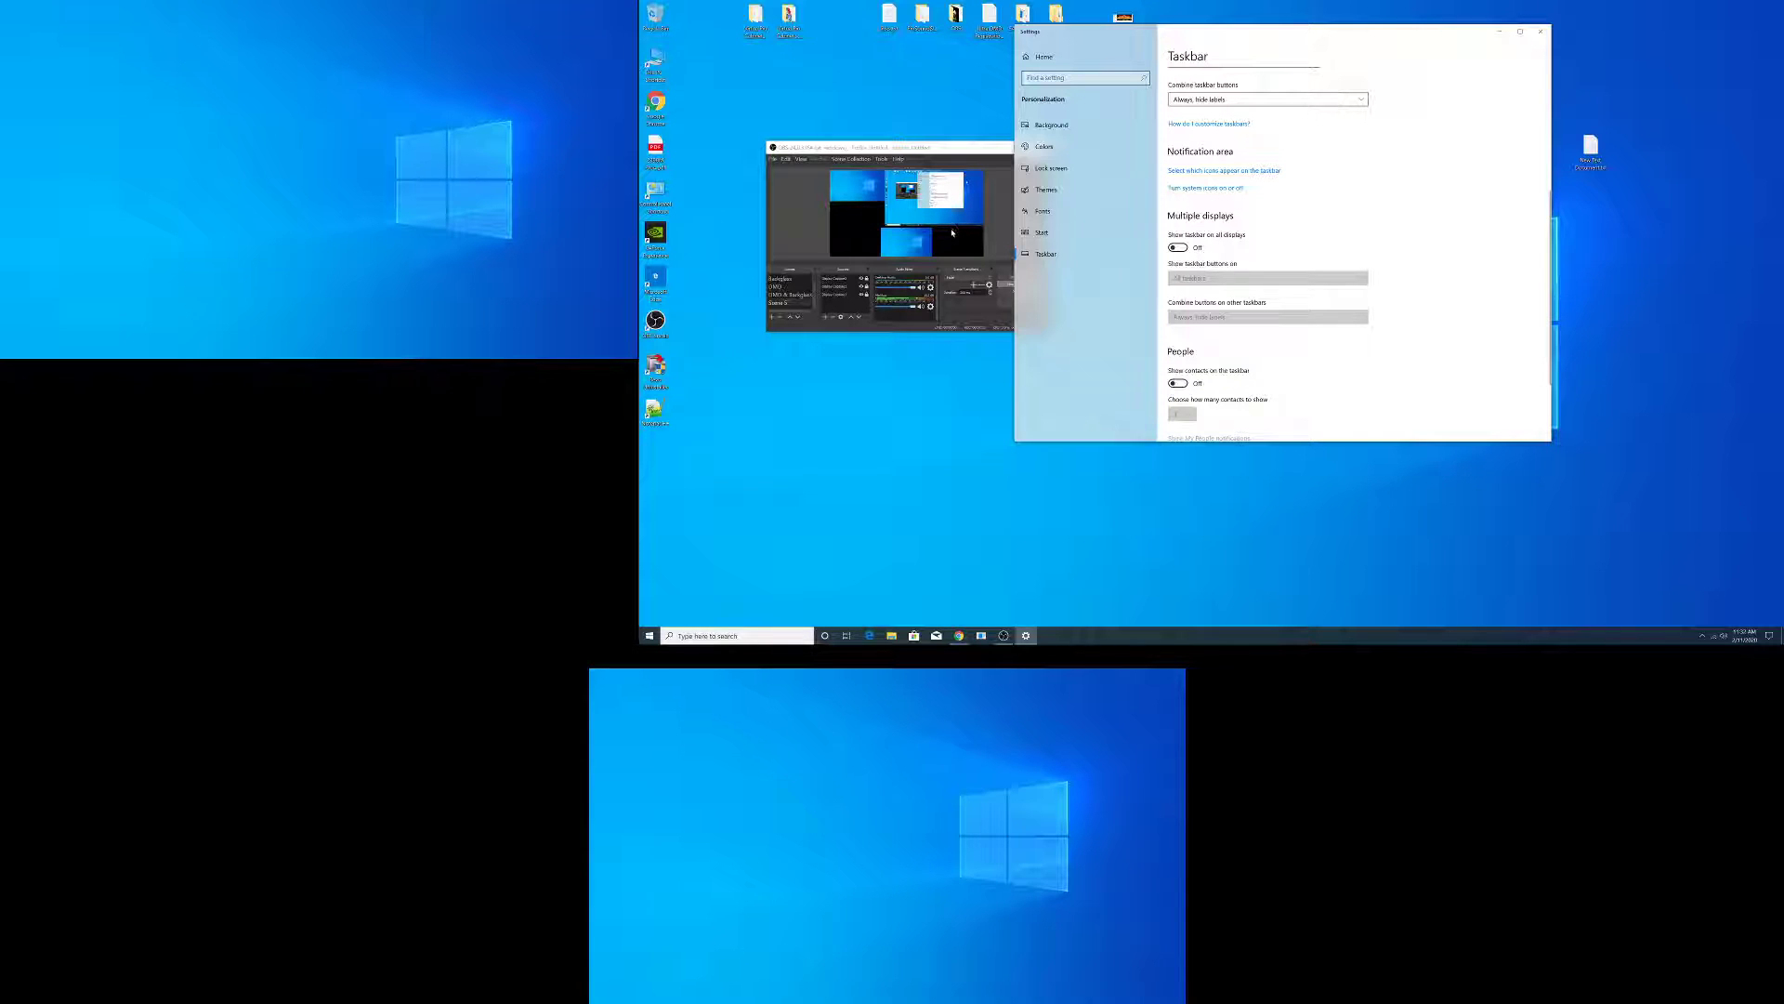
- Switch OBS back to the single-display scene, keep OBS running, and close the Settings window
left_click(781, 283)
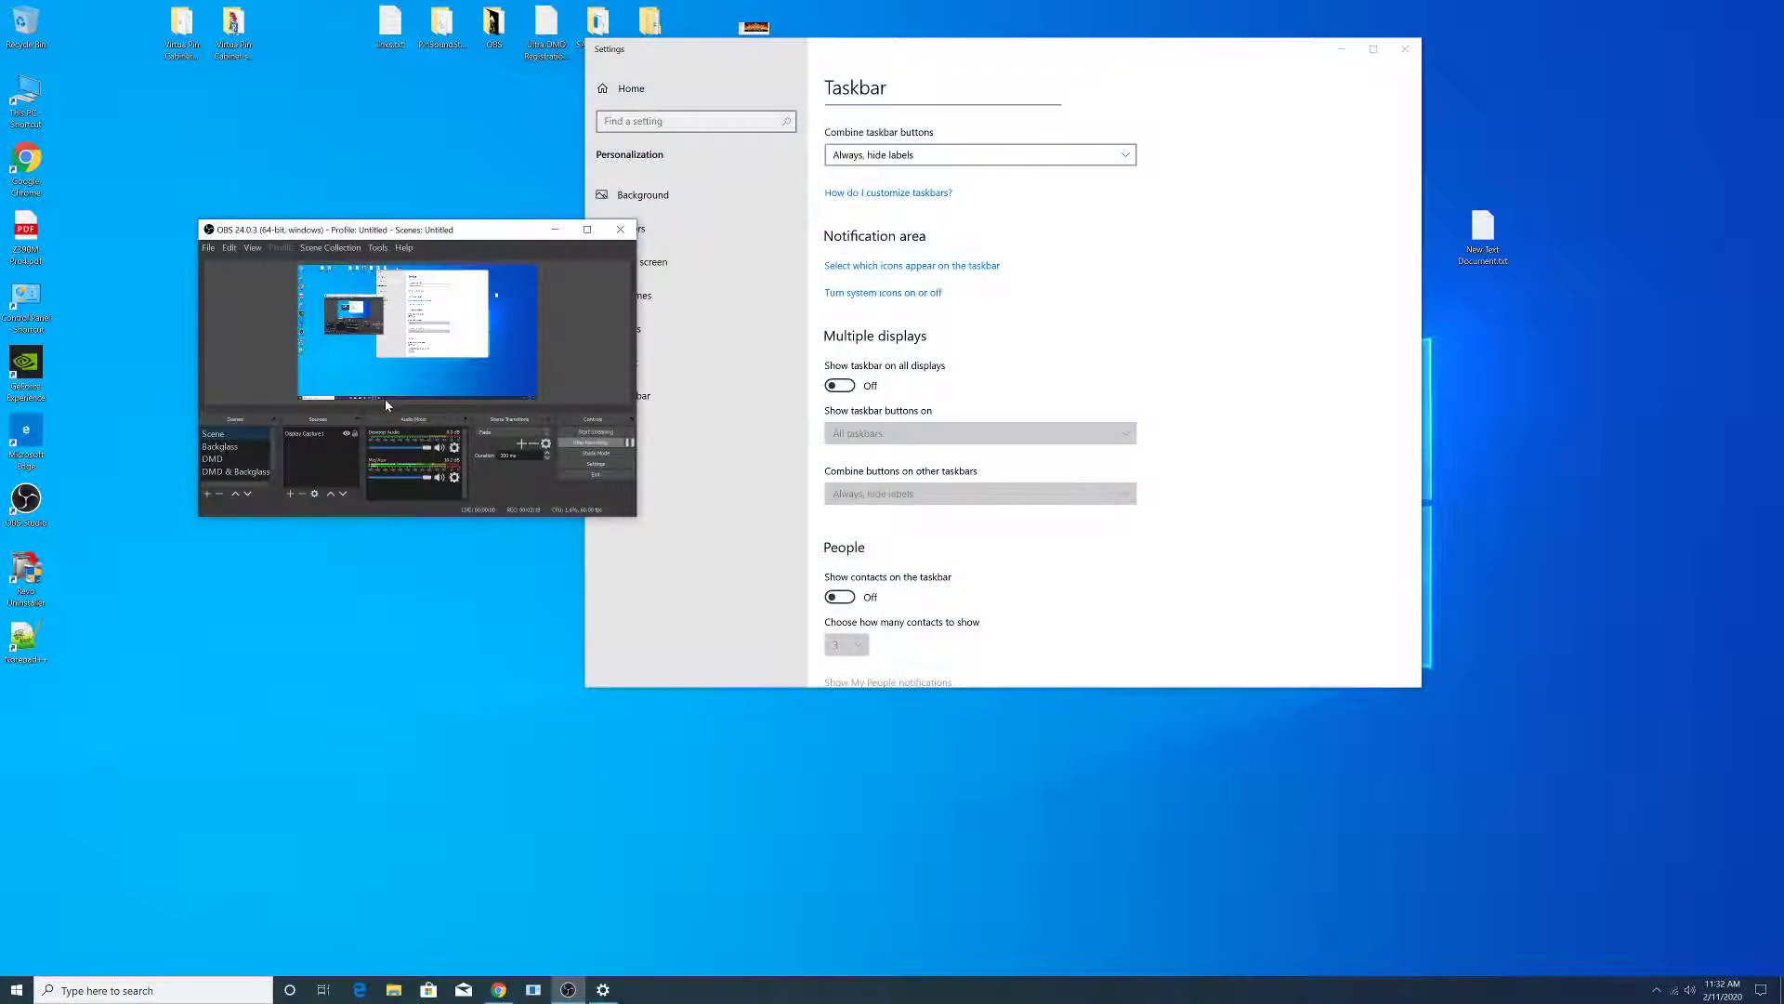
left_click(620, 229)
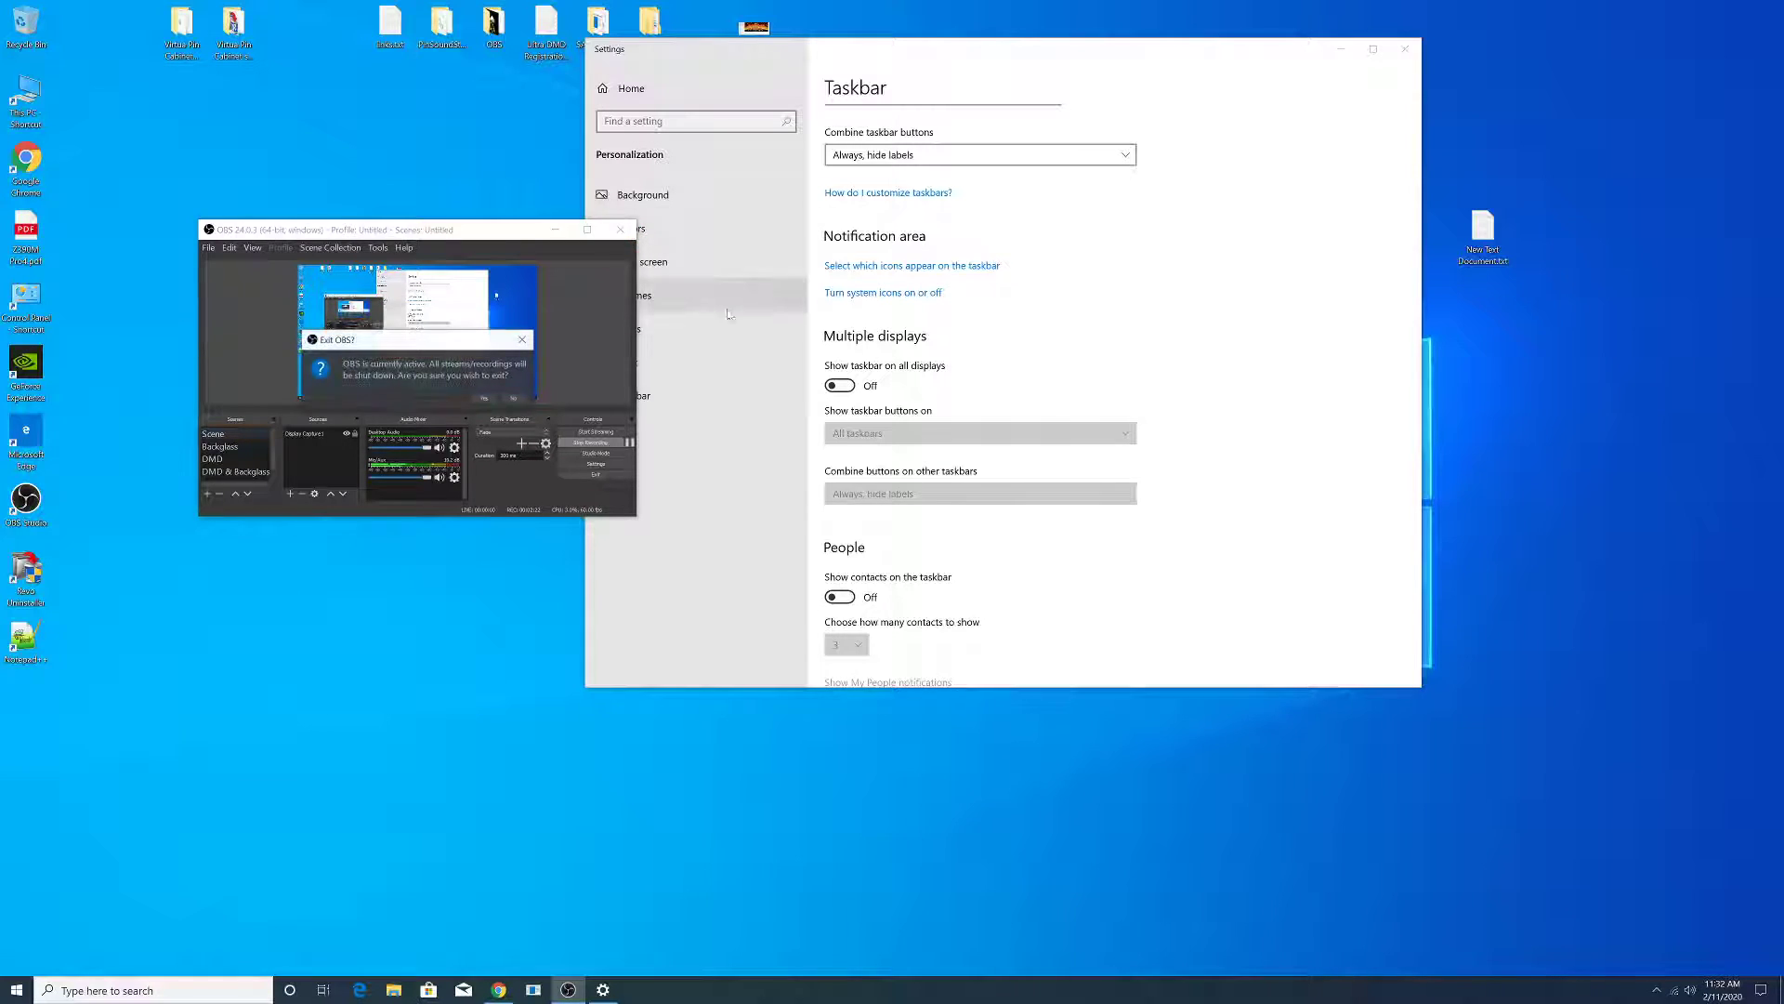
left_click(513, 397)
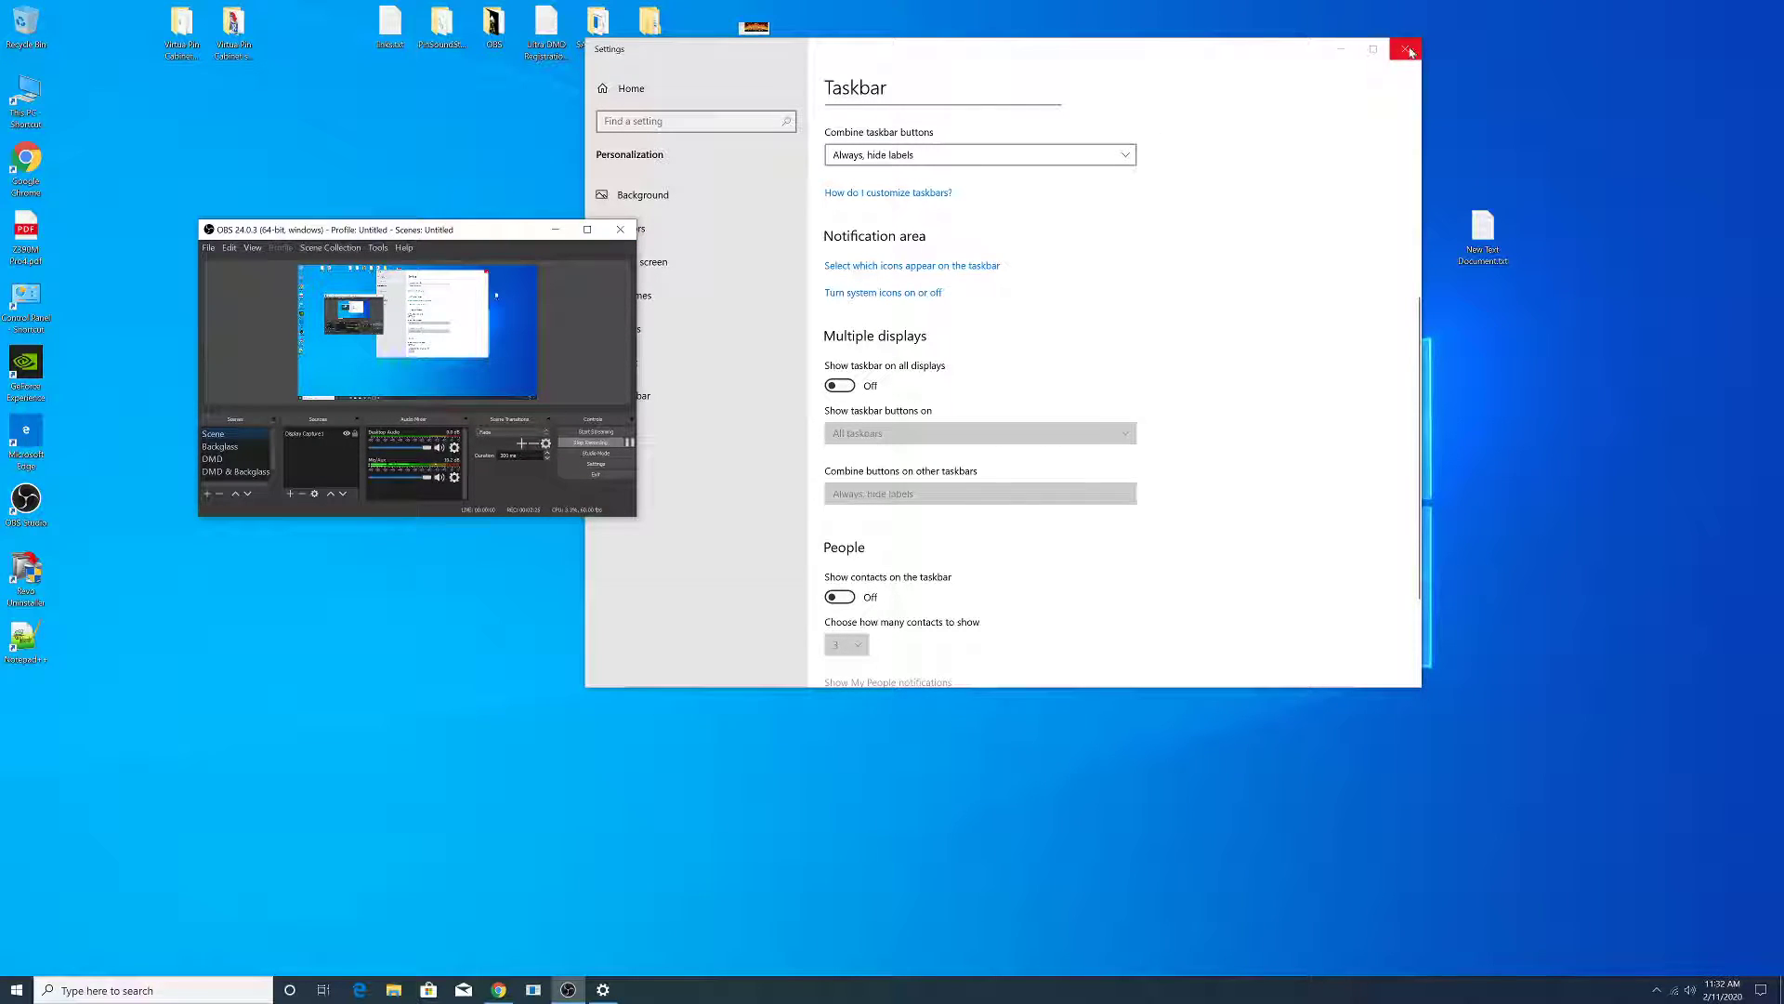
left_click(1408, 50)
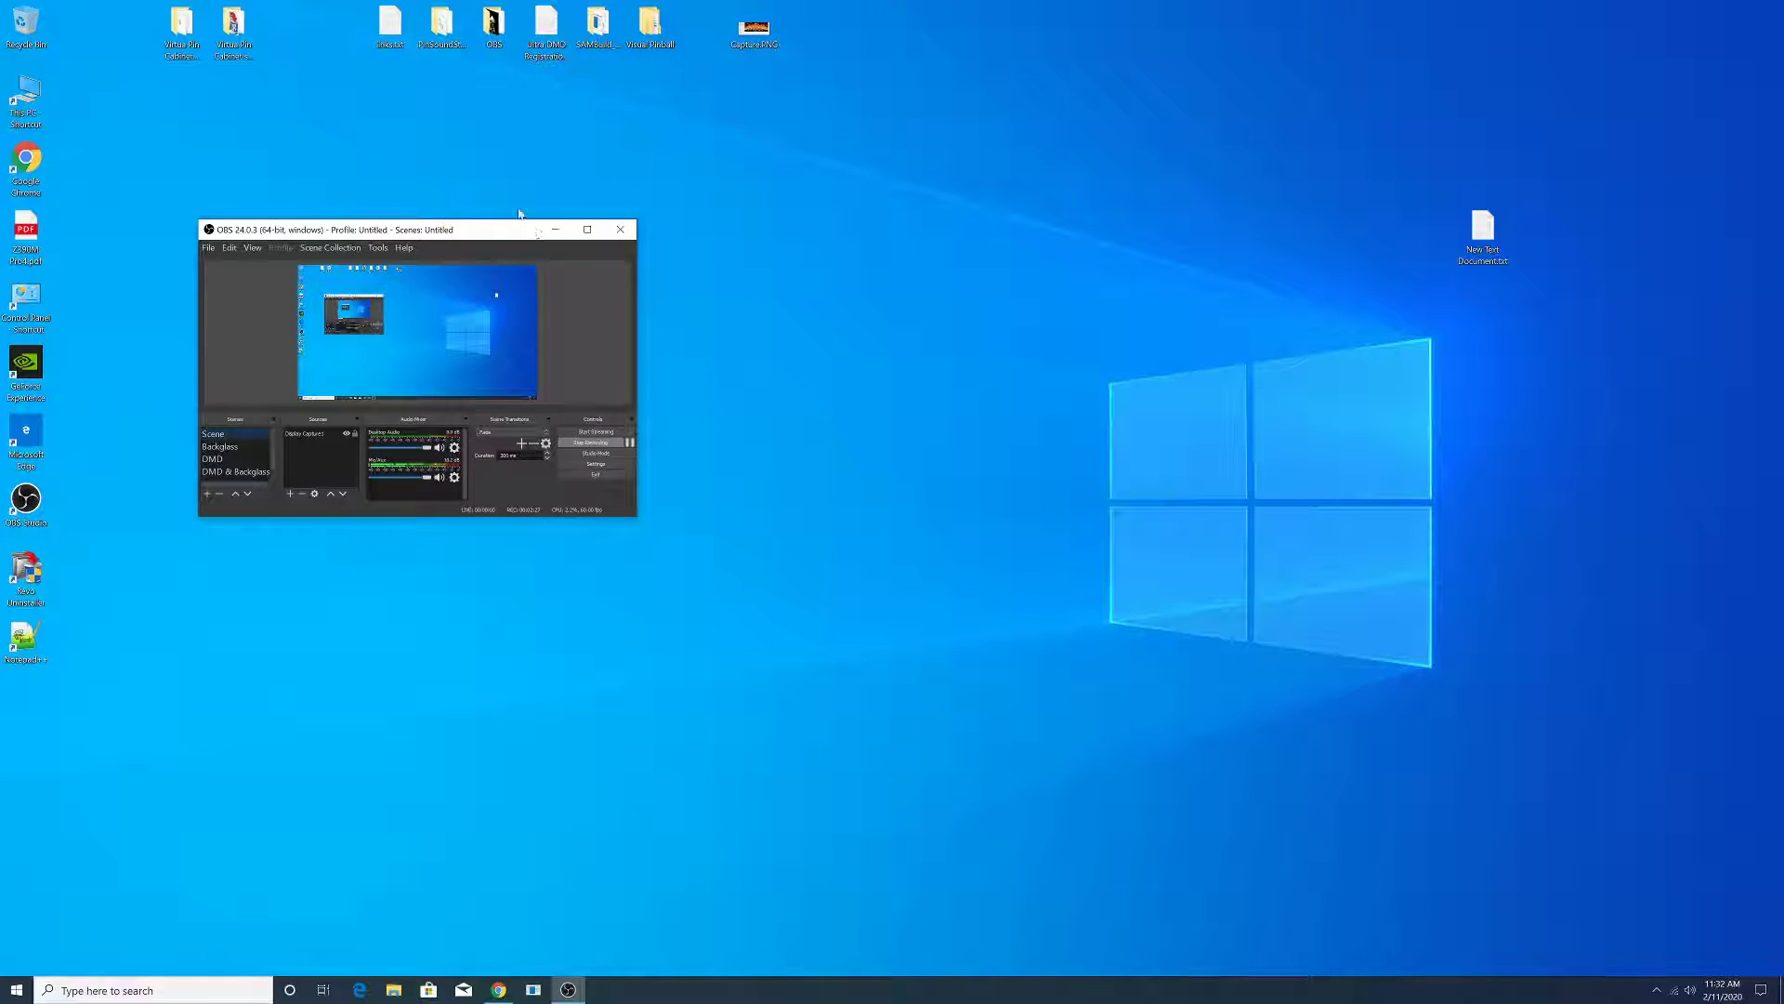
- Switch to Chrome and look over the VPinball VPX exe's, VPForums ROMs and VPUniverse Visual Pinball 10 tables pages
left_click(499, 990)
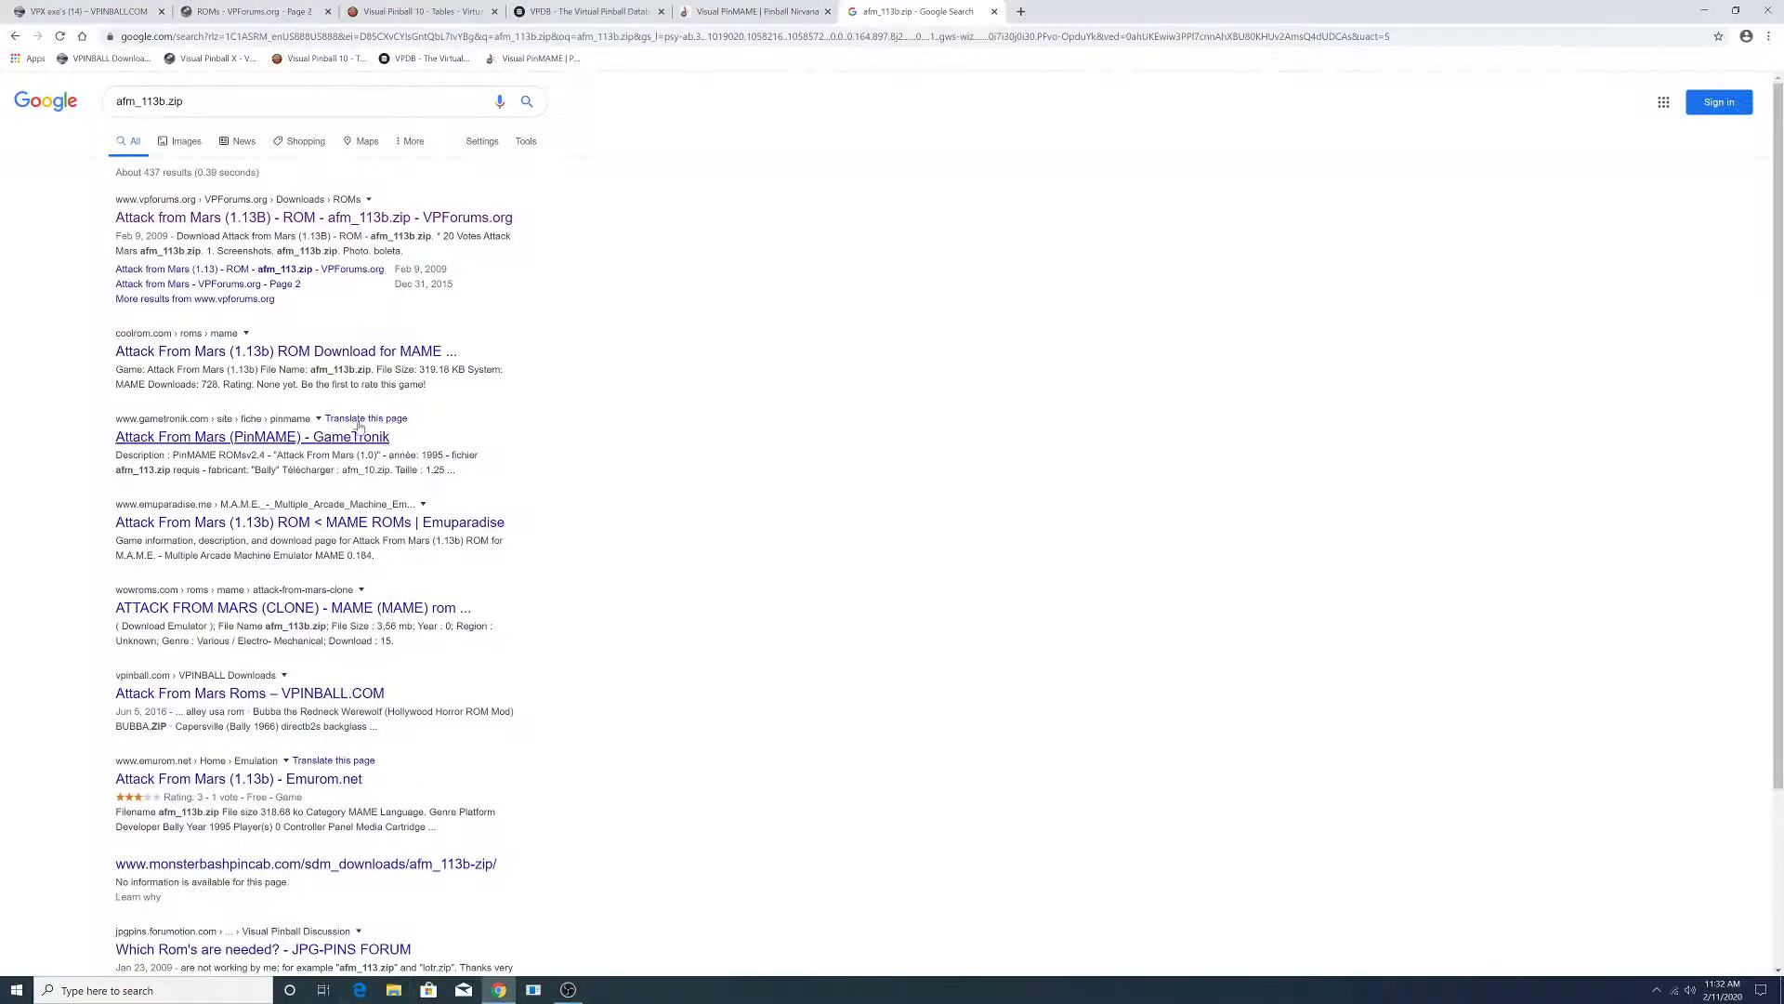
left_click(90, 7)
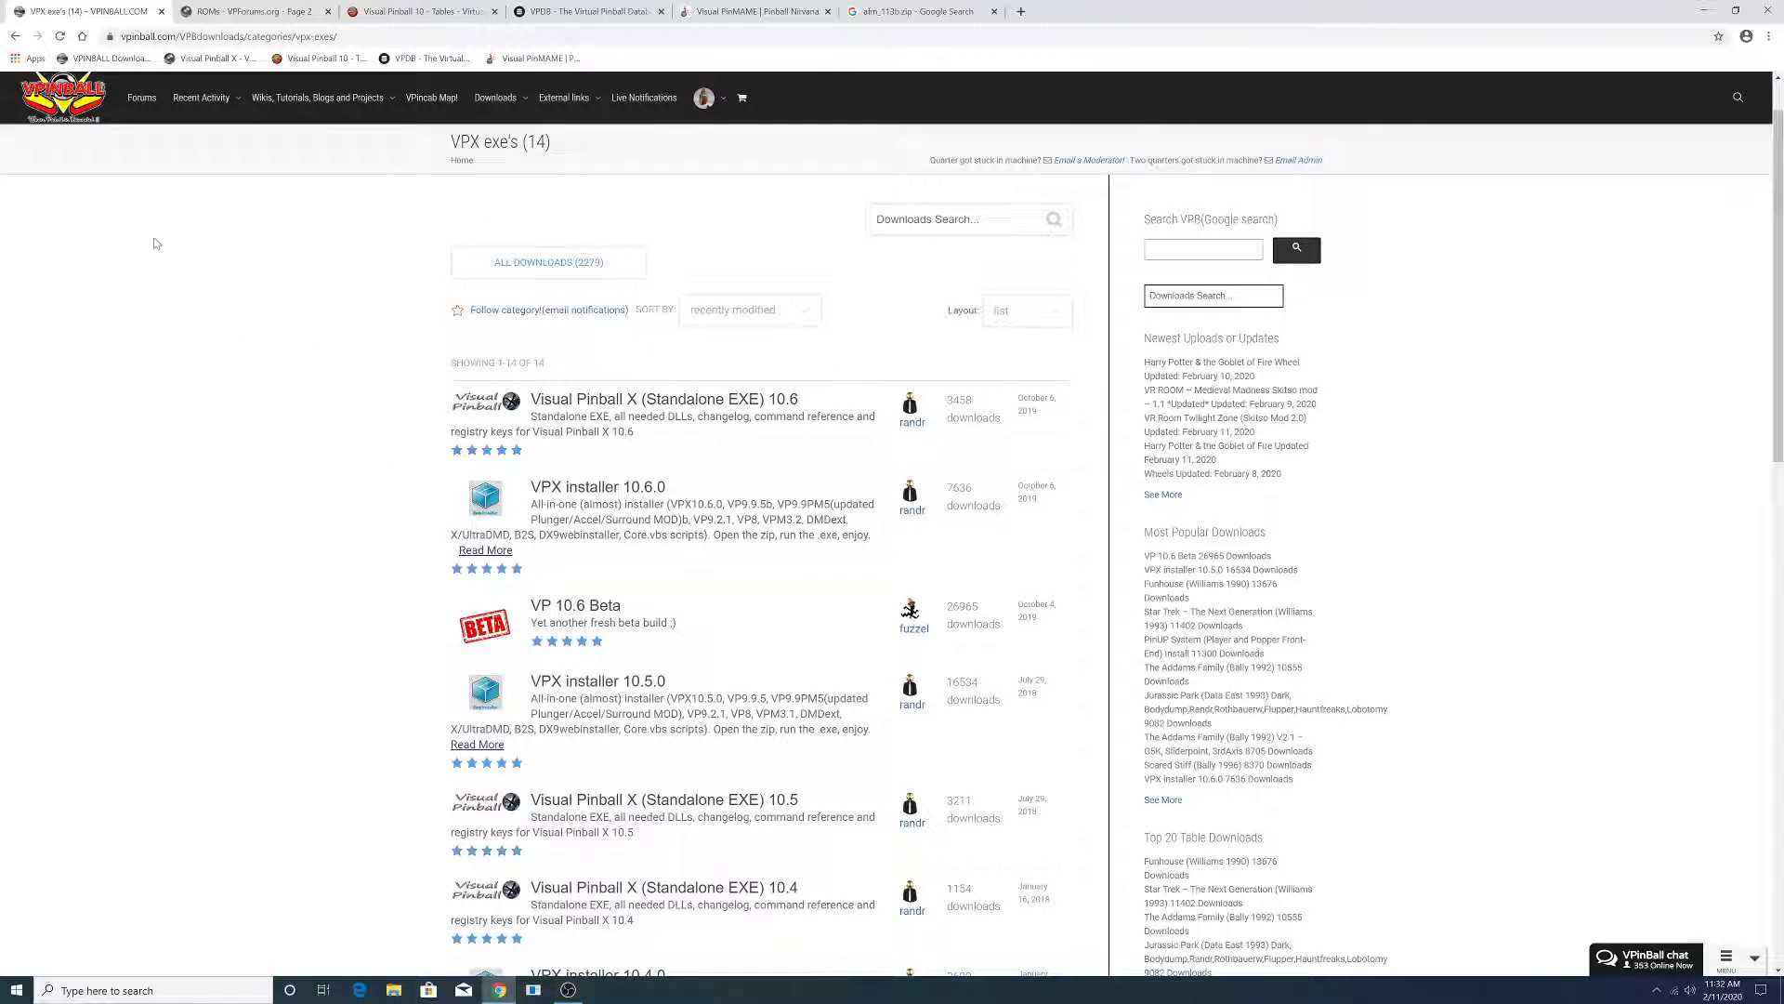
mouse_move(227, 98)
left_click(251, 12)
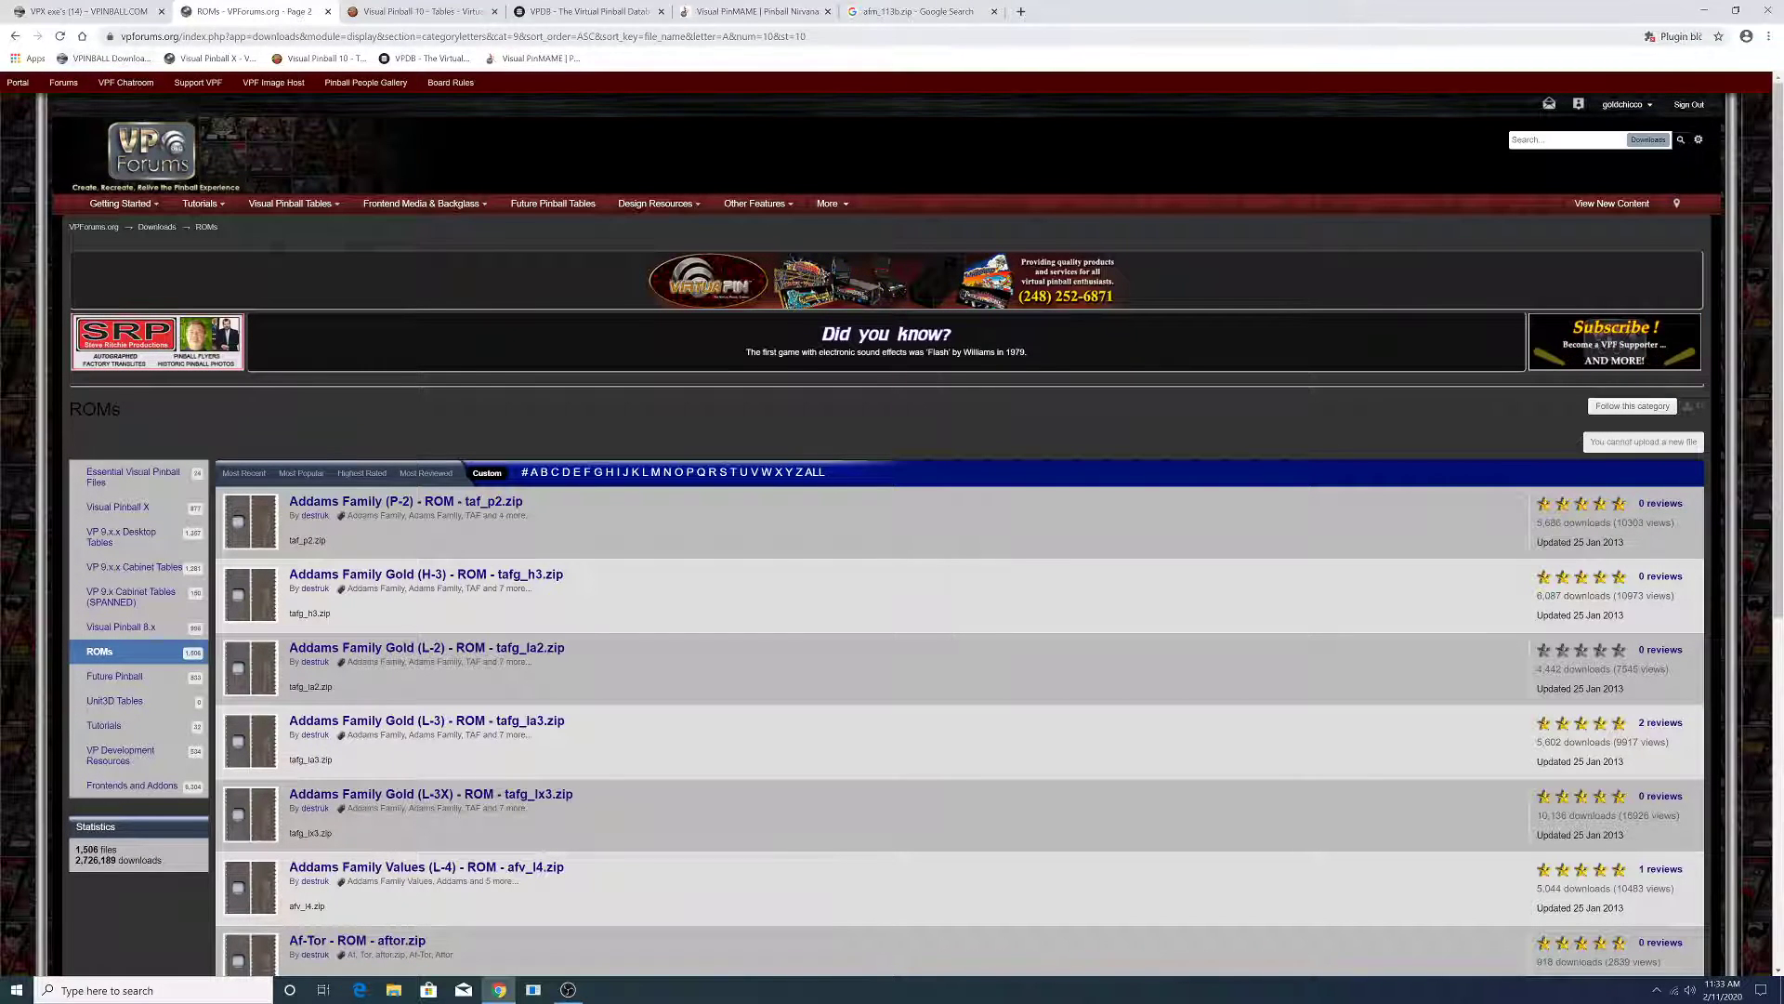
left_click(398, 8)
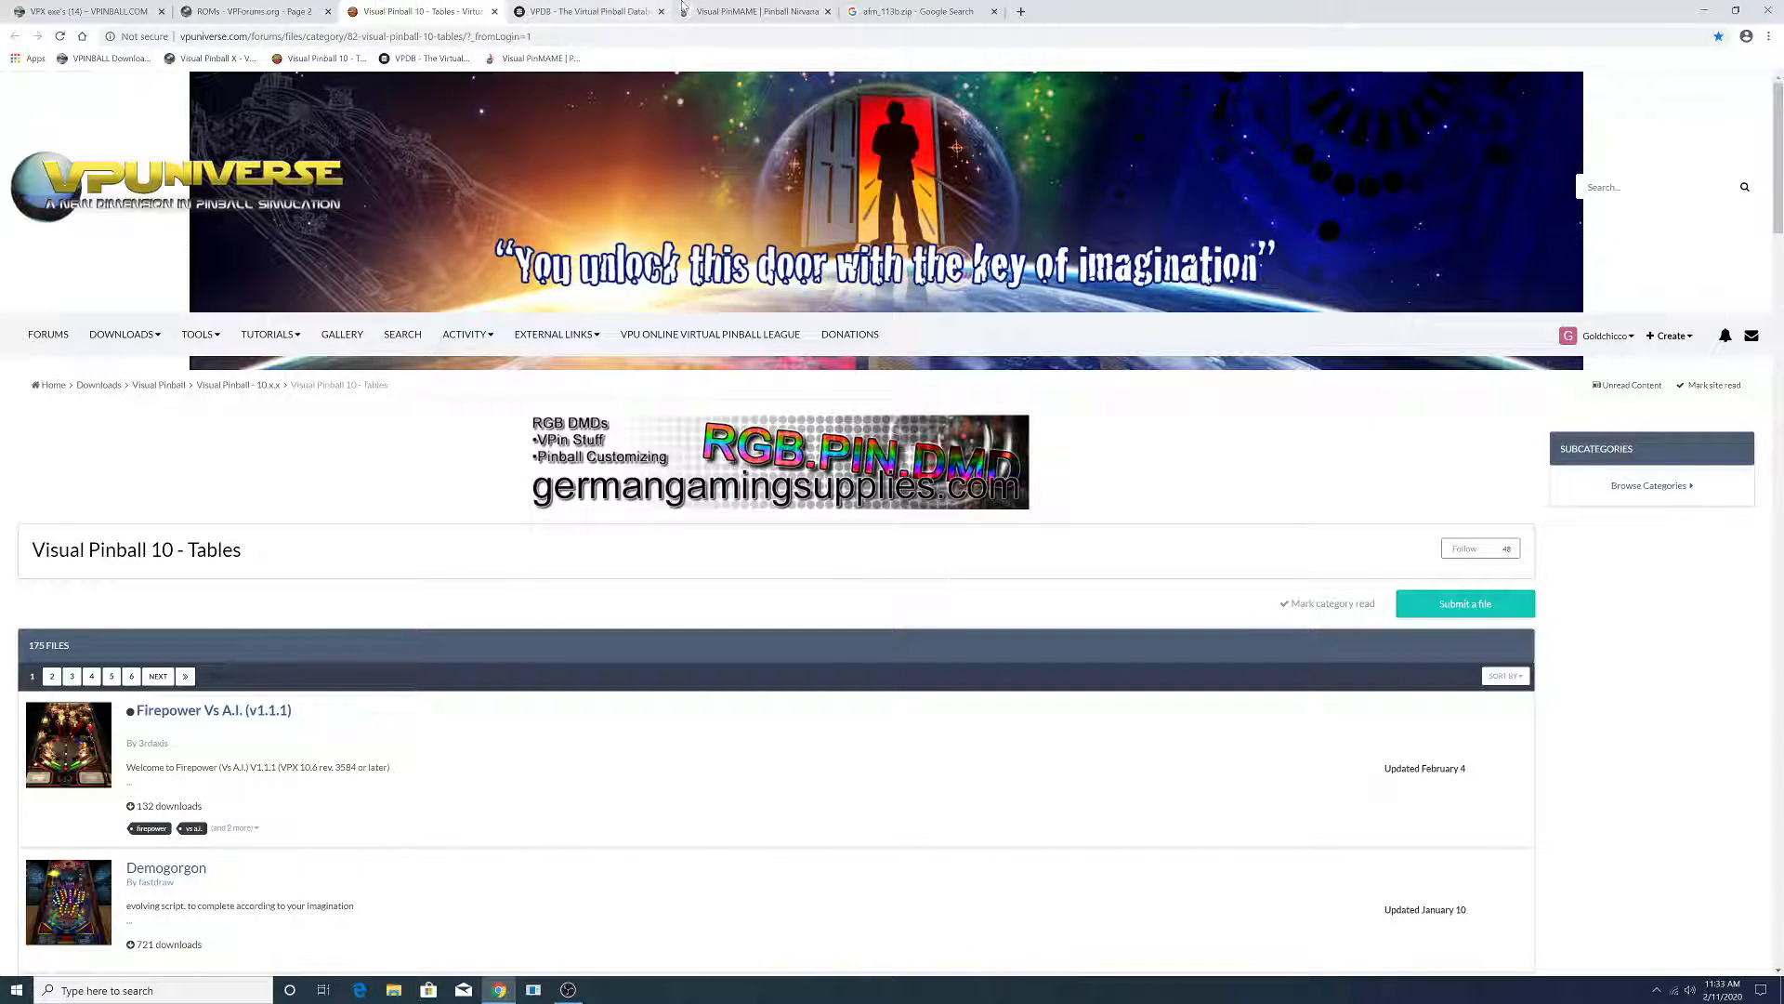
- View the Total Nuclear Annihilation release on VPDB, return to its home page, and show Pinball Nirvana's Visual PinMAME resources
left_click(600, 13)
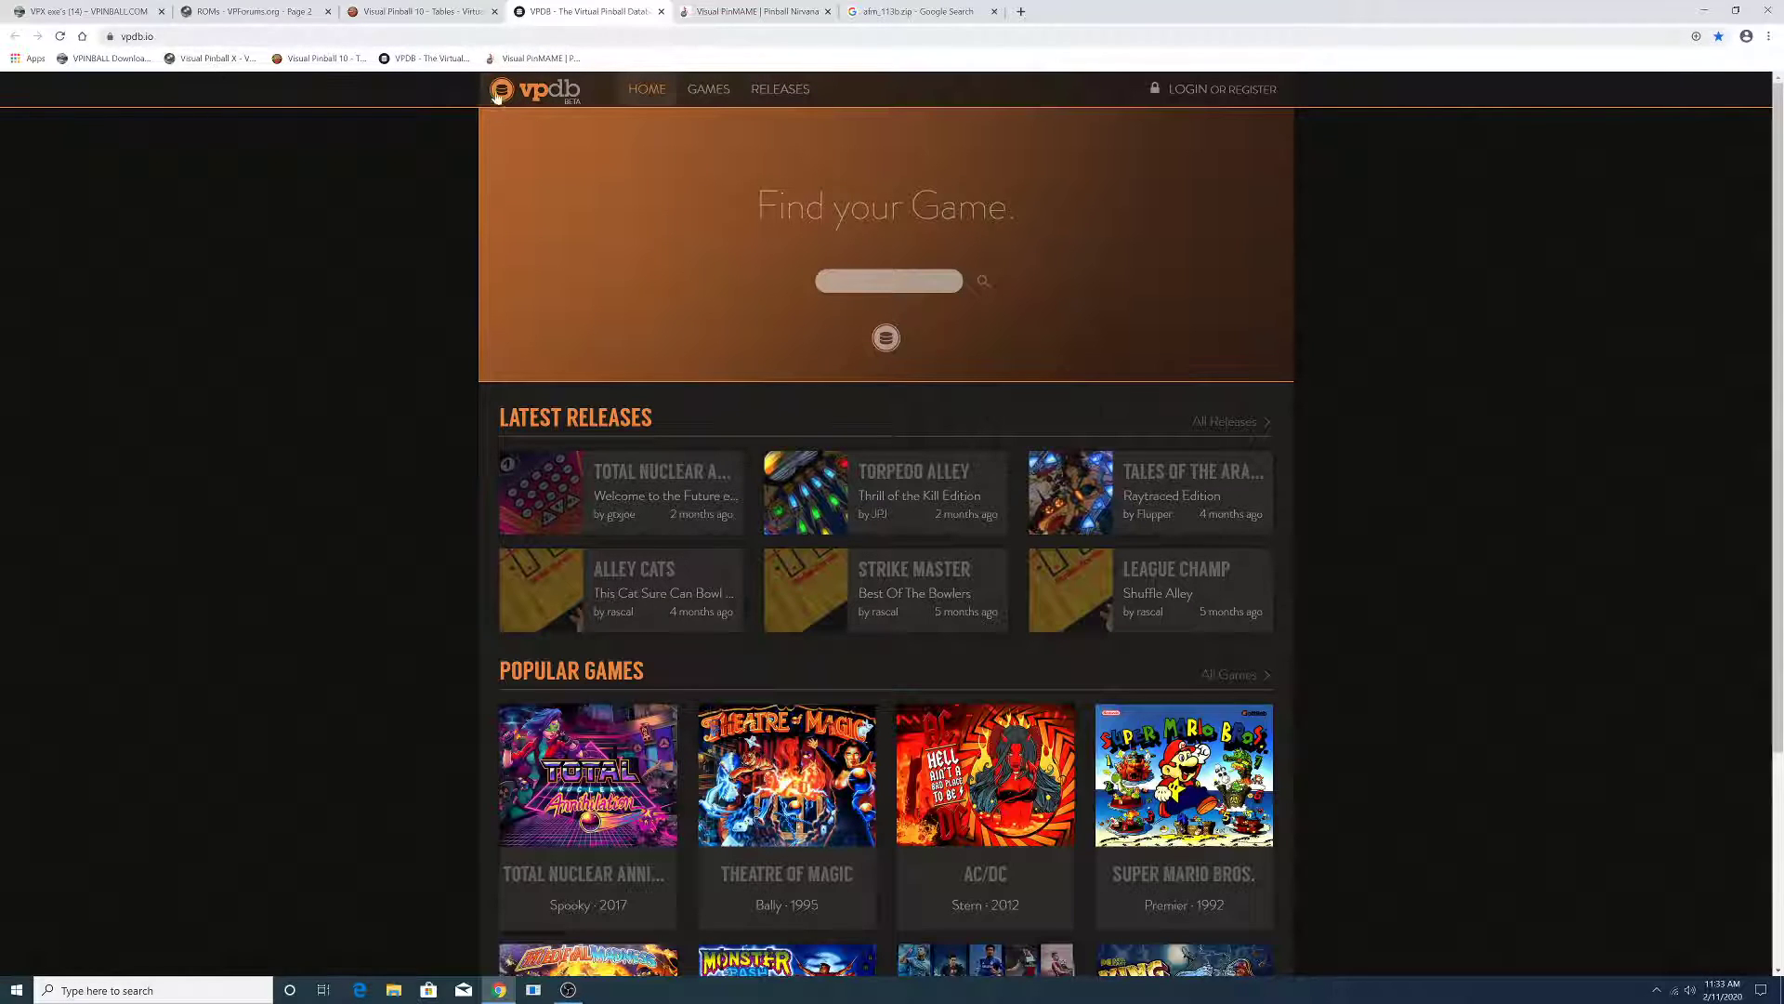
left_click(628, 480)
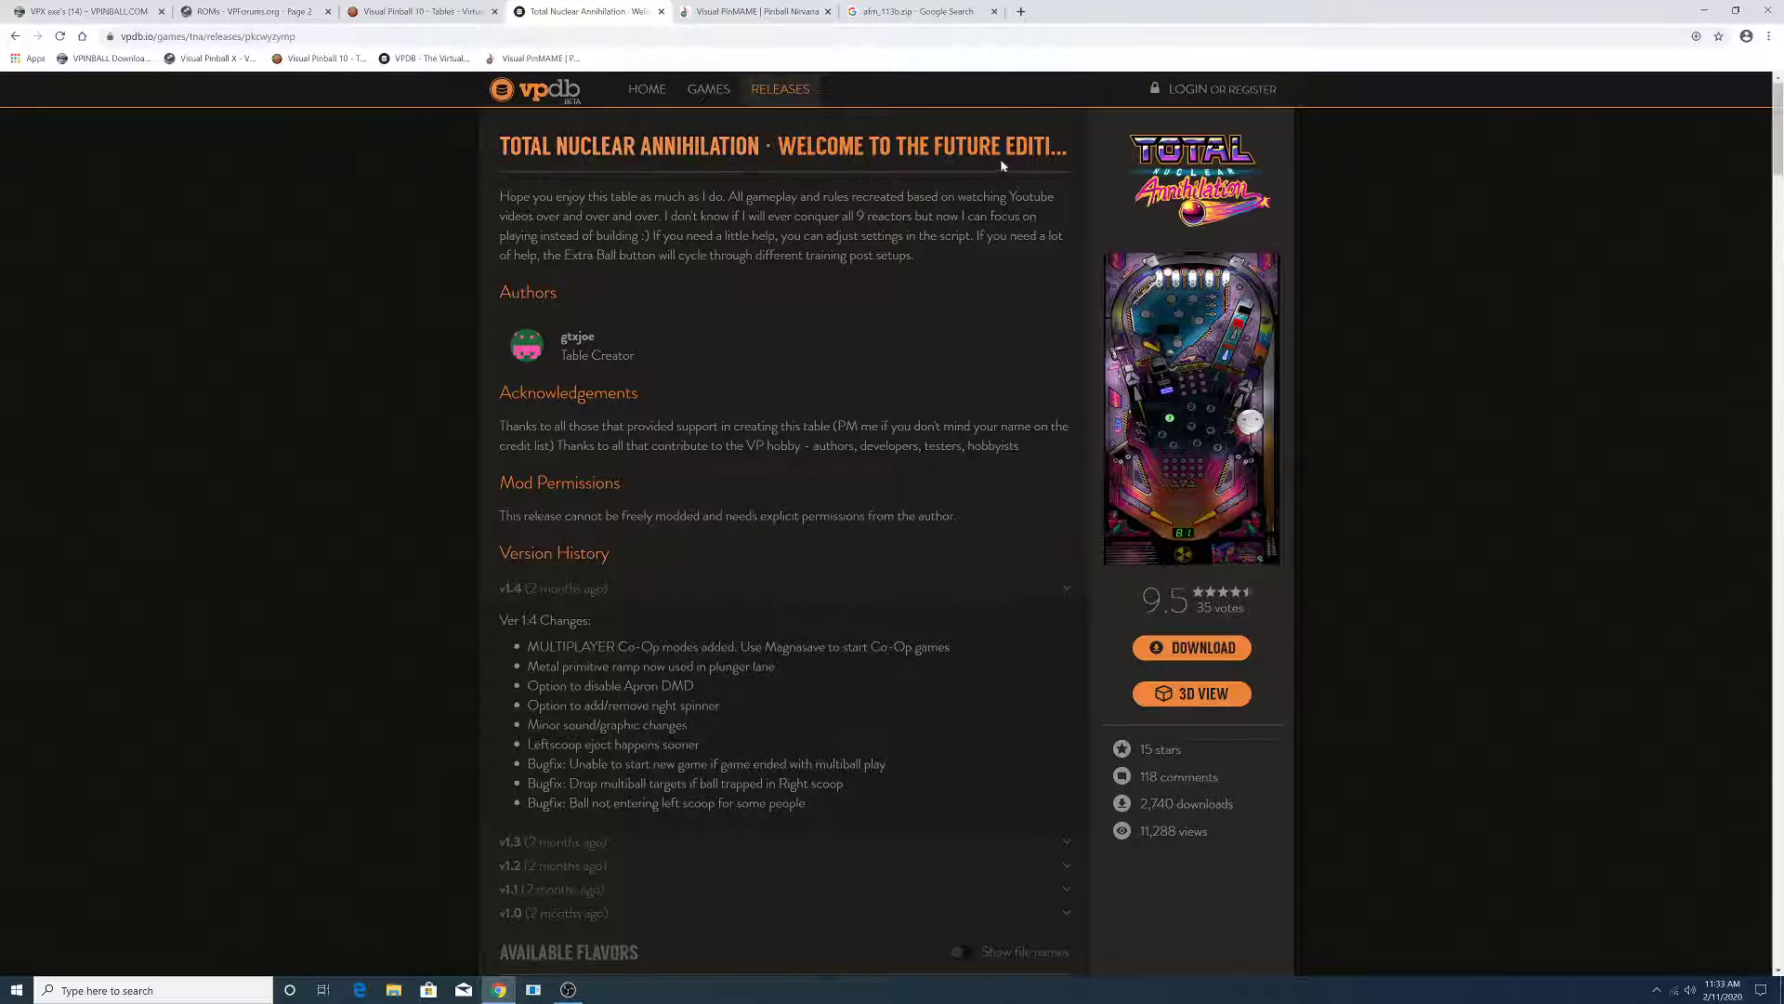
left_click(16, 37)
left_click(727, 12)
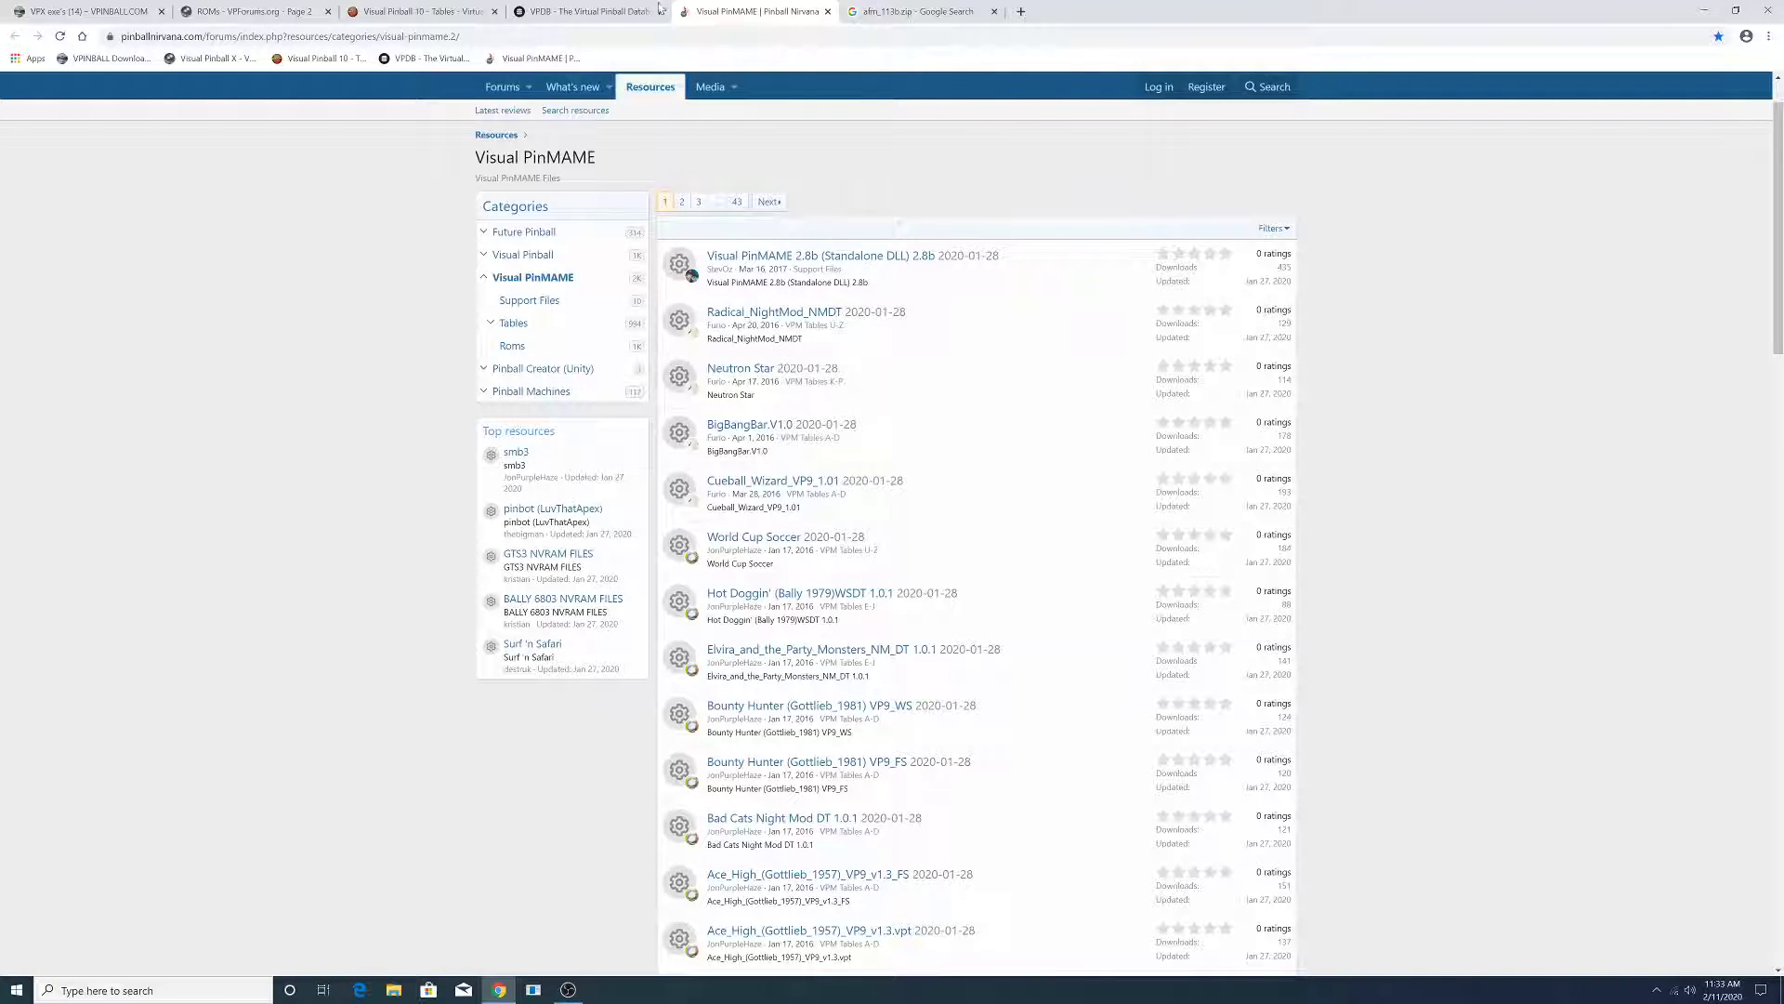
- Look over the Google results for afm_113b.zip and the Downloads categories on VPinball's VPX exe's page, and minimize Chrome
left_click(932, 8)
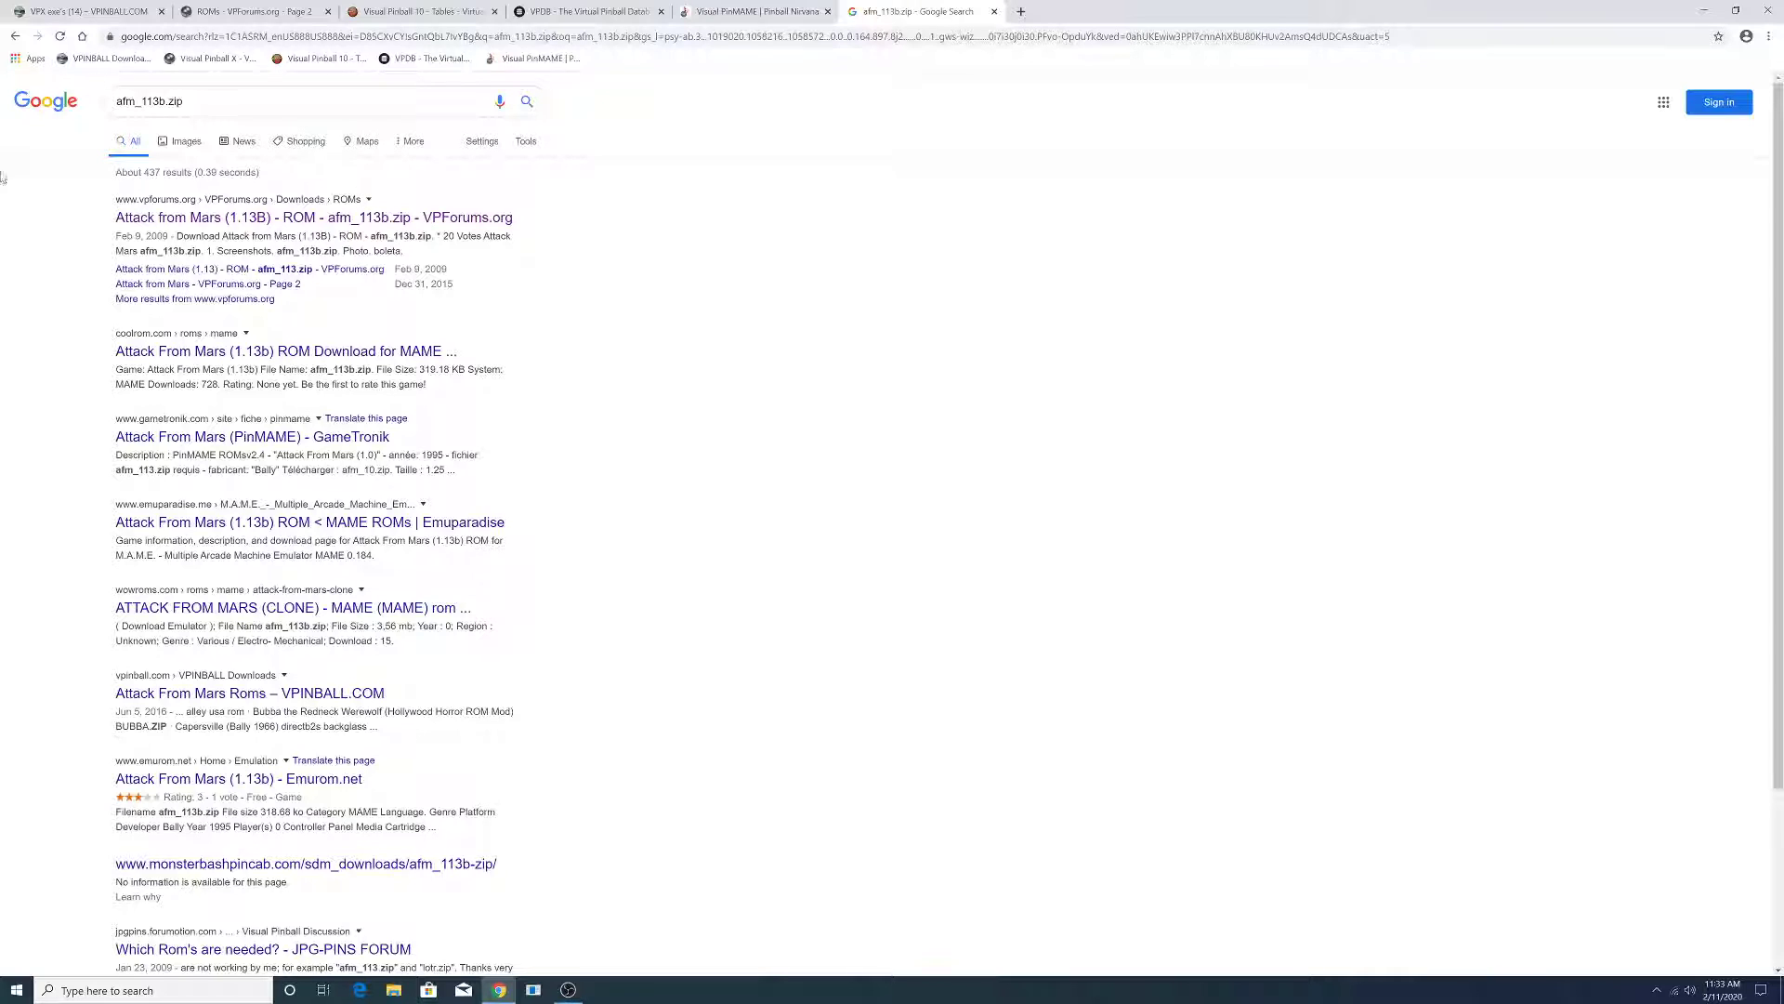
left_click(1705, 11)
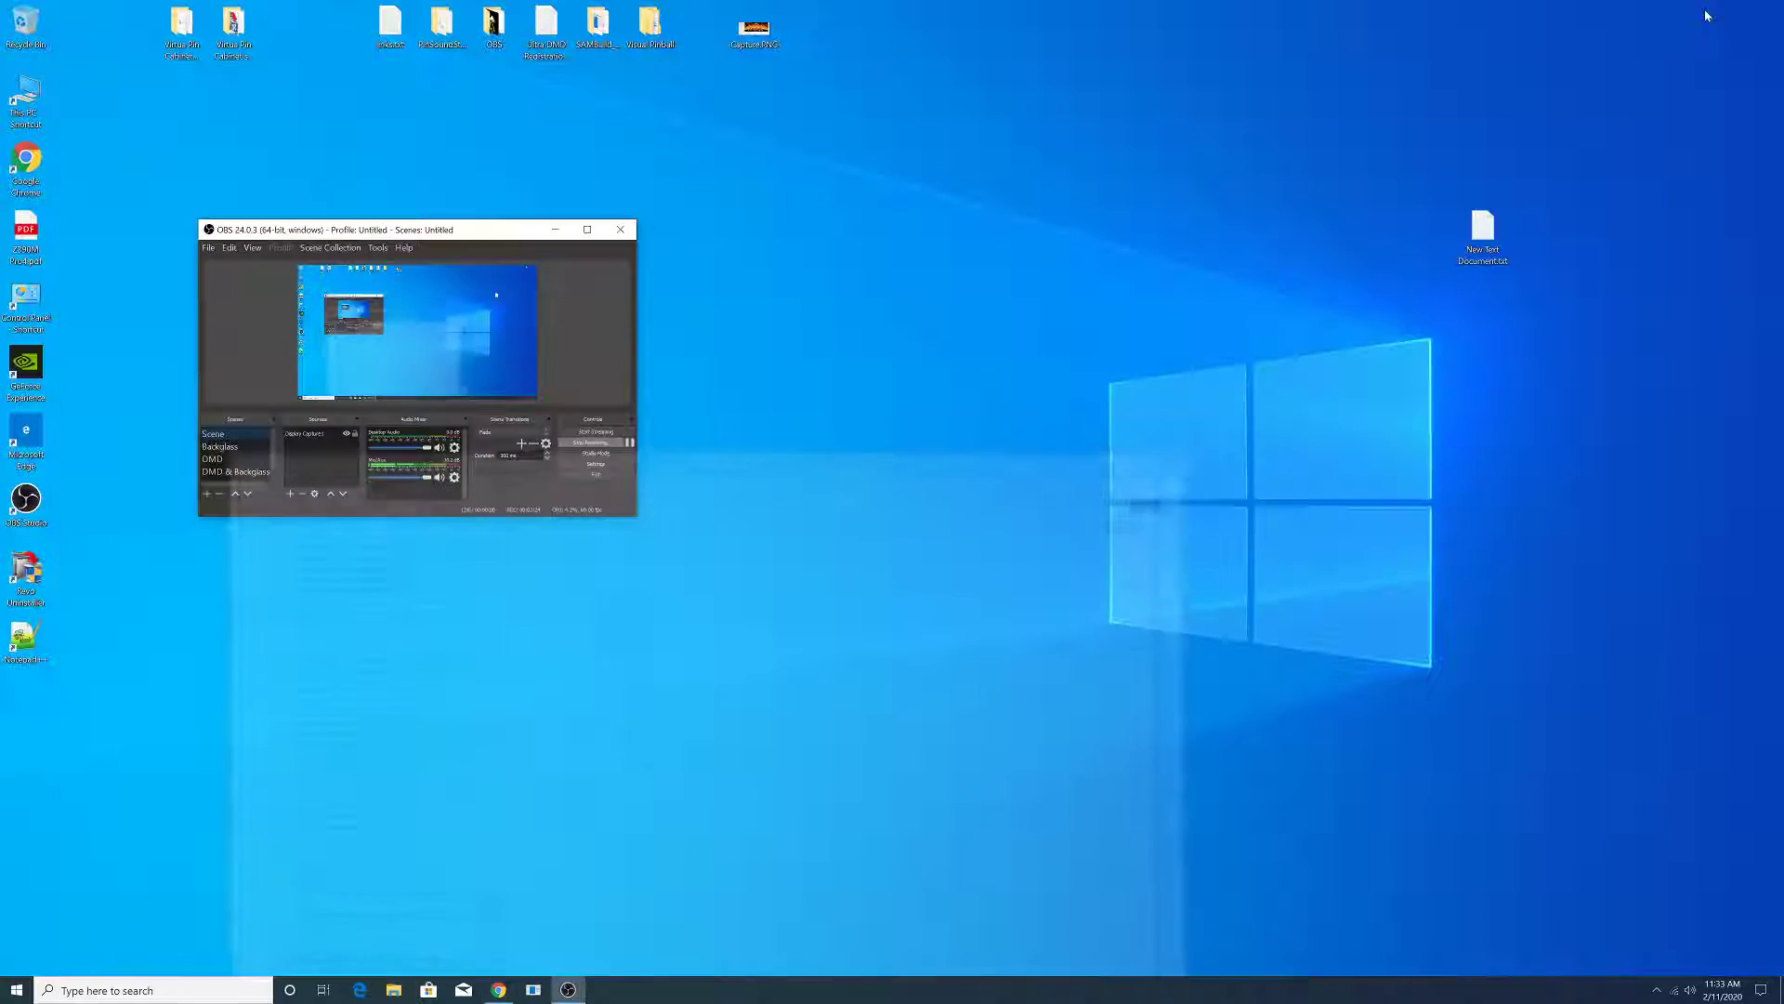
left_click(499, 990)
left_click(70, 5)
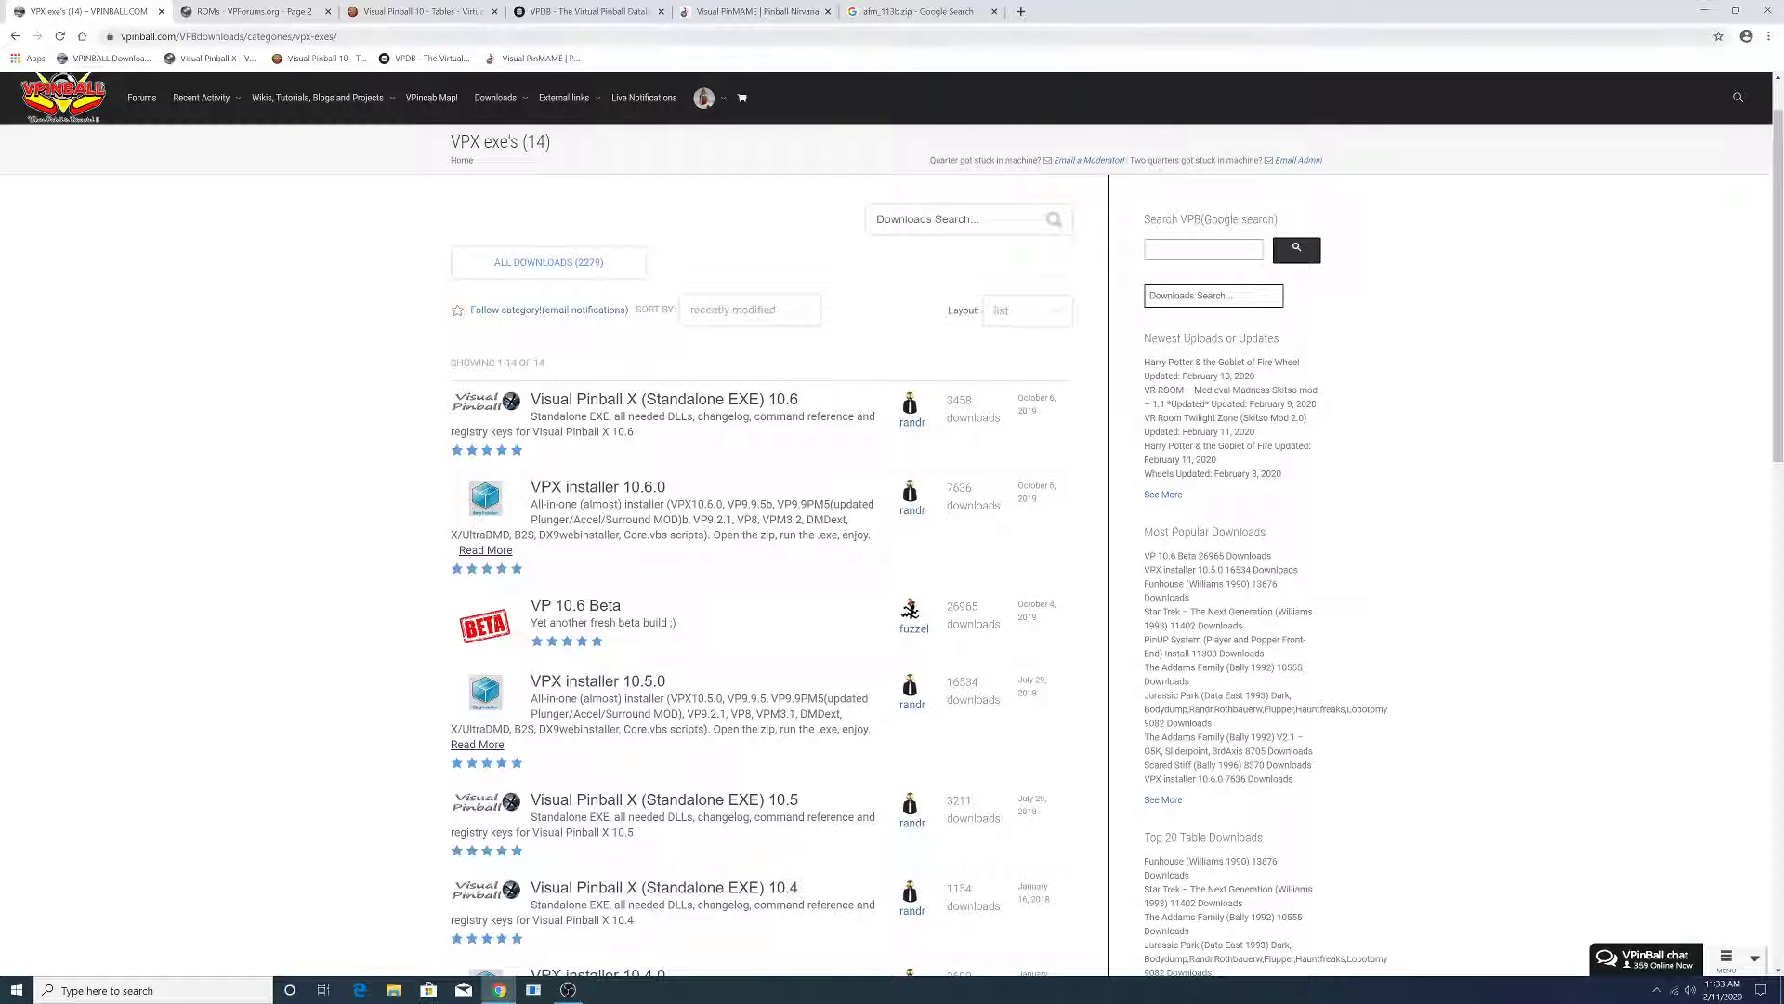
mouse_move(516, 102)
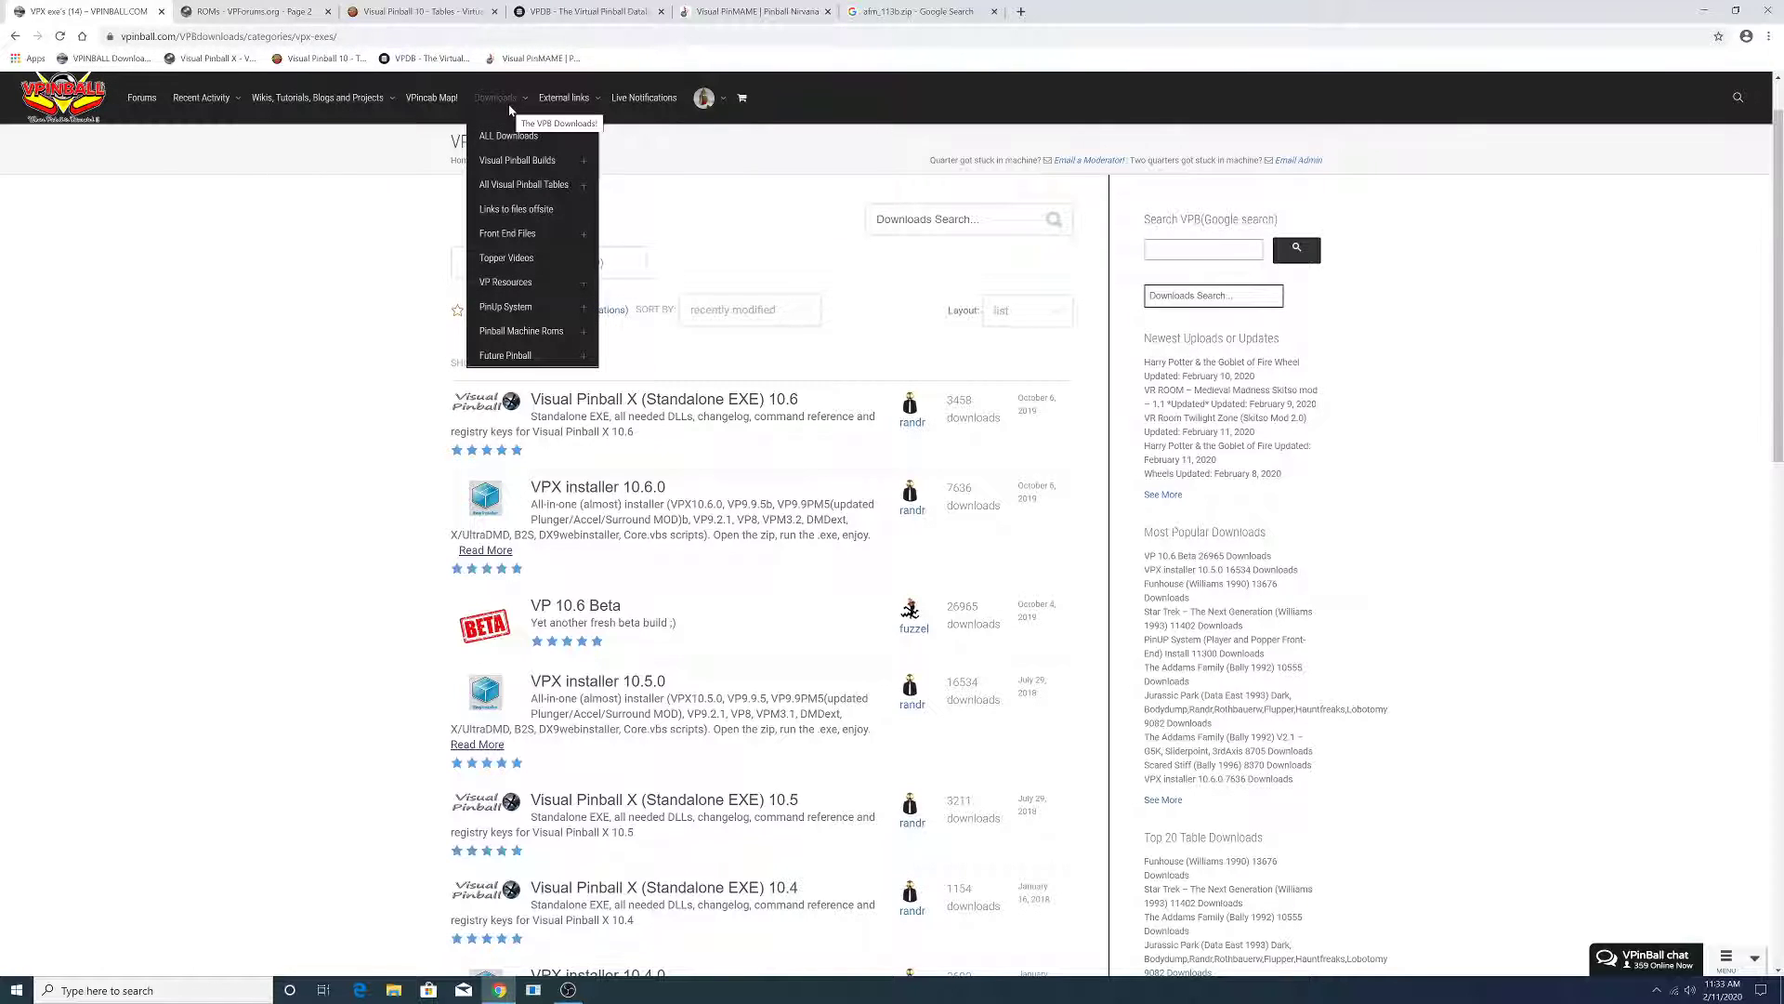
mouse_move(517, 160)
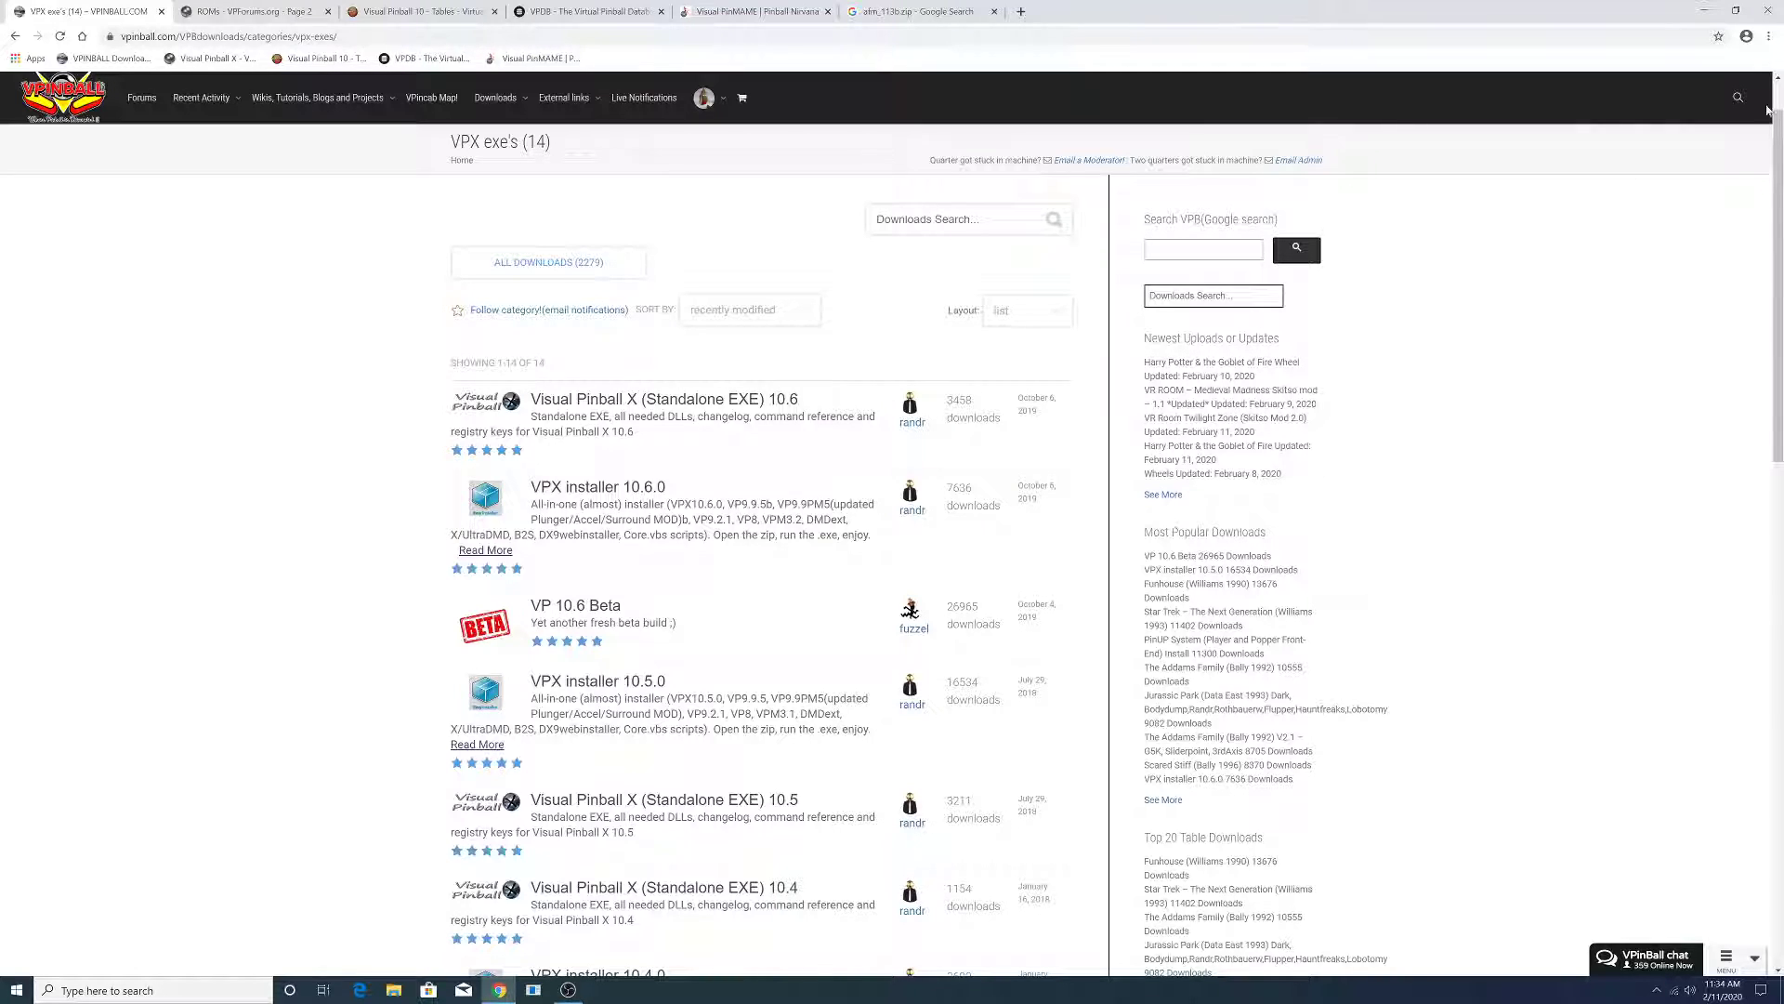
left_click(1704, 10)
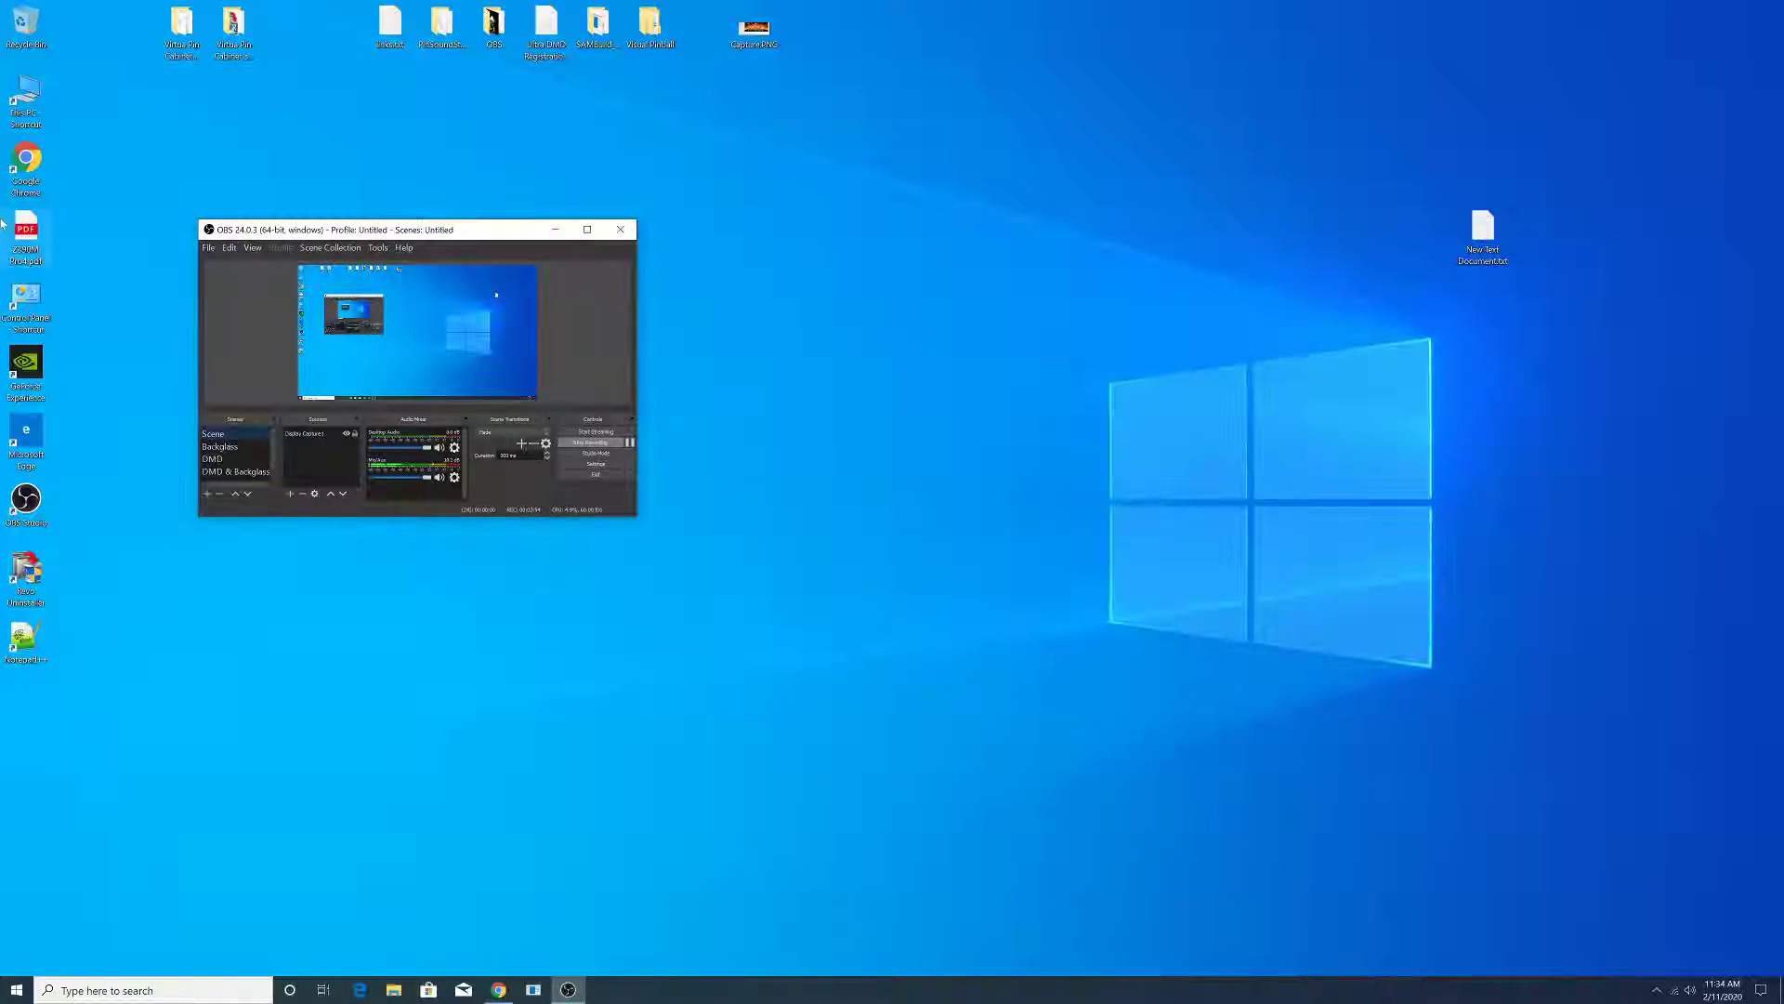
double_click(16, 96)
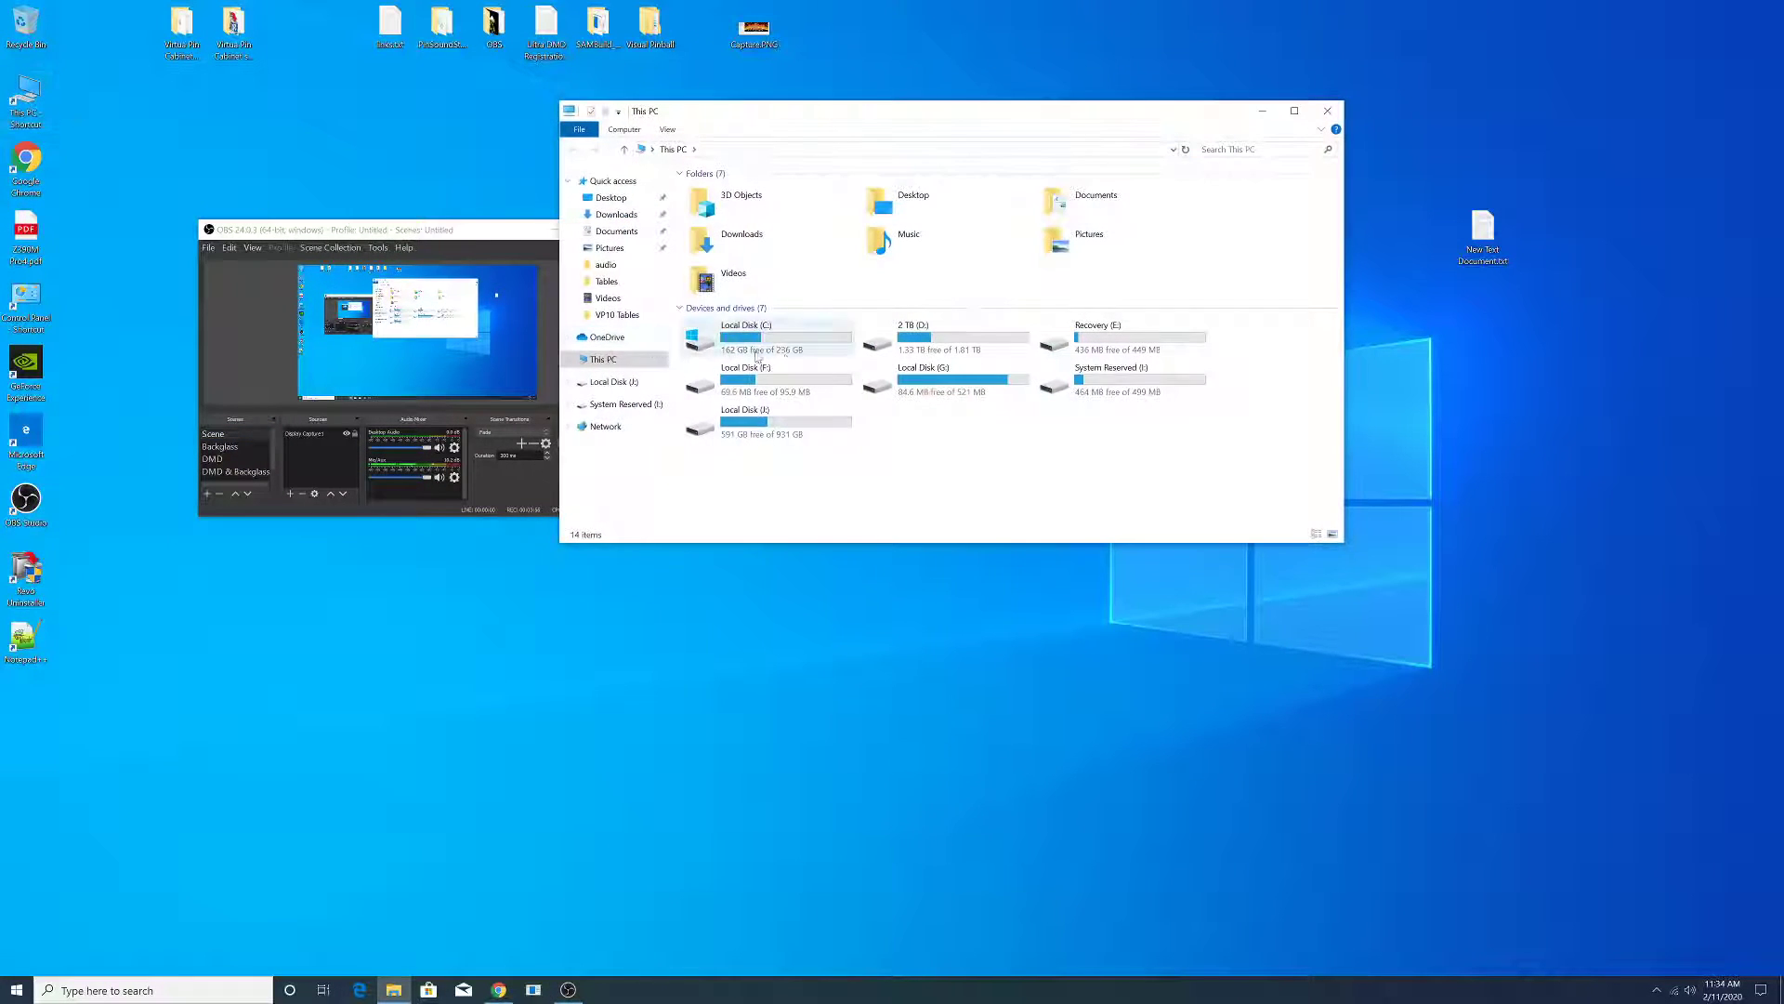
left_click(697, 240)
double_click(695, 240)
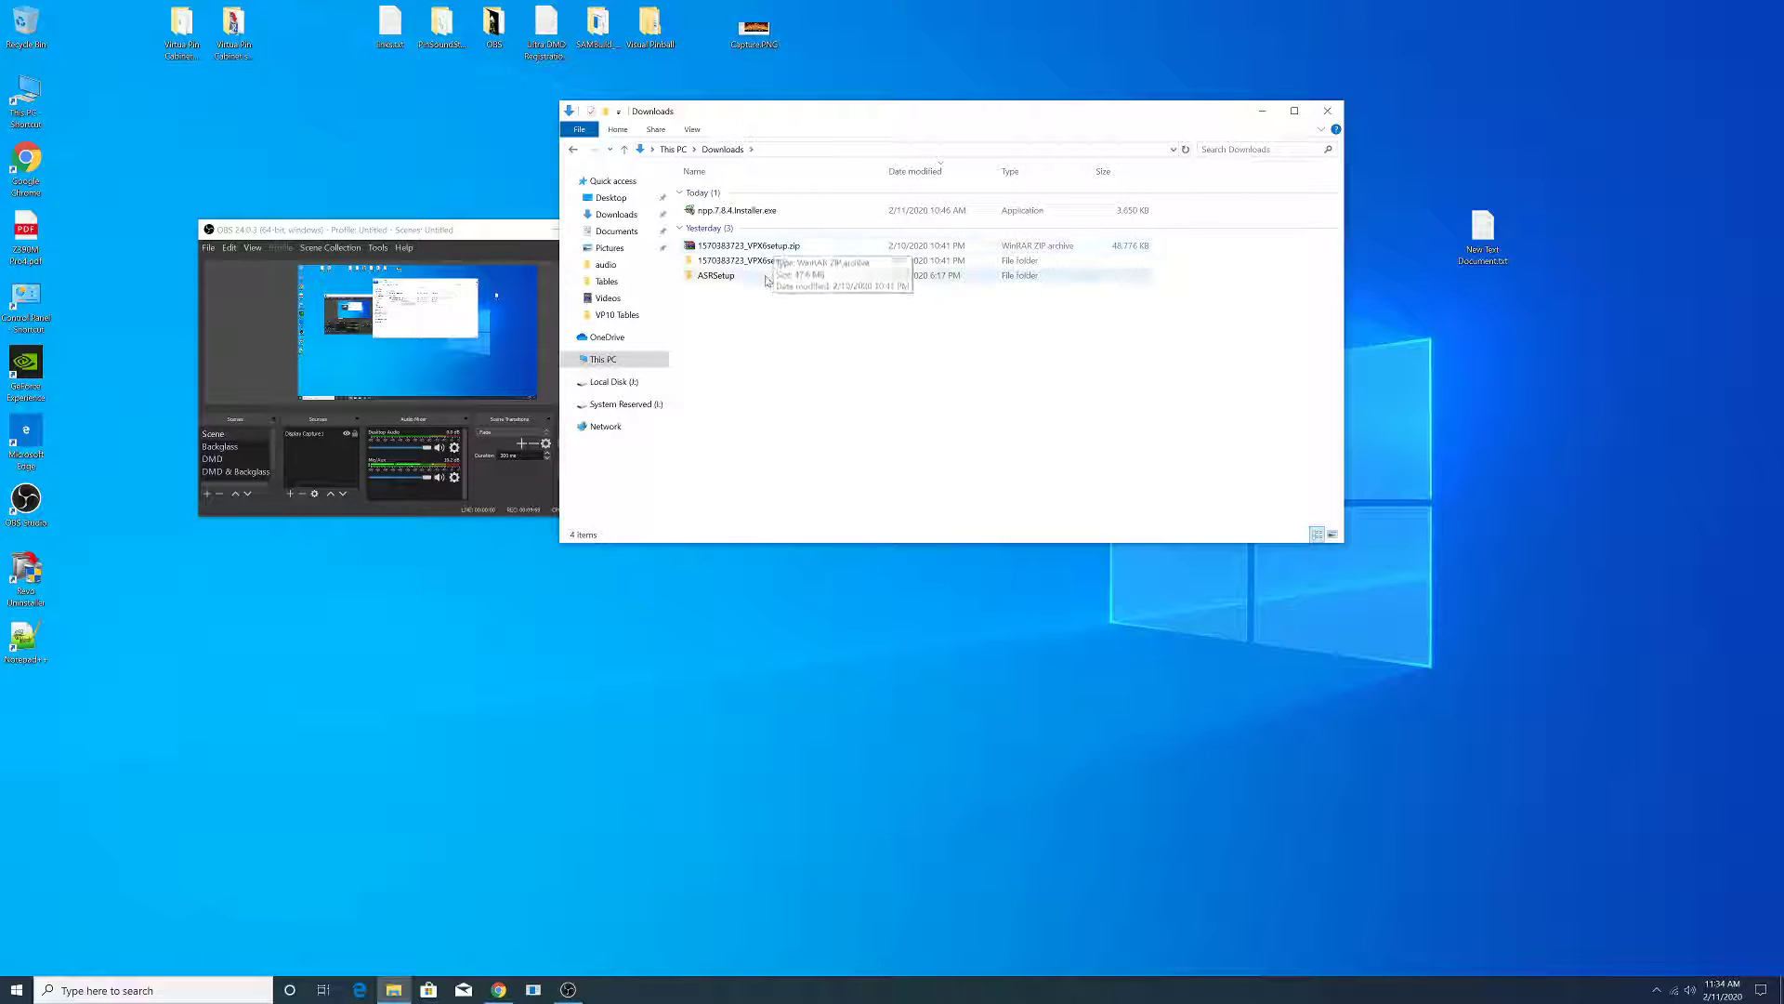
left_click(767, 263)
double_click(768, 263)
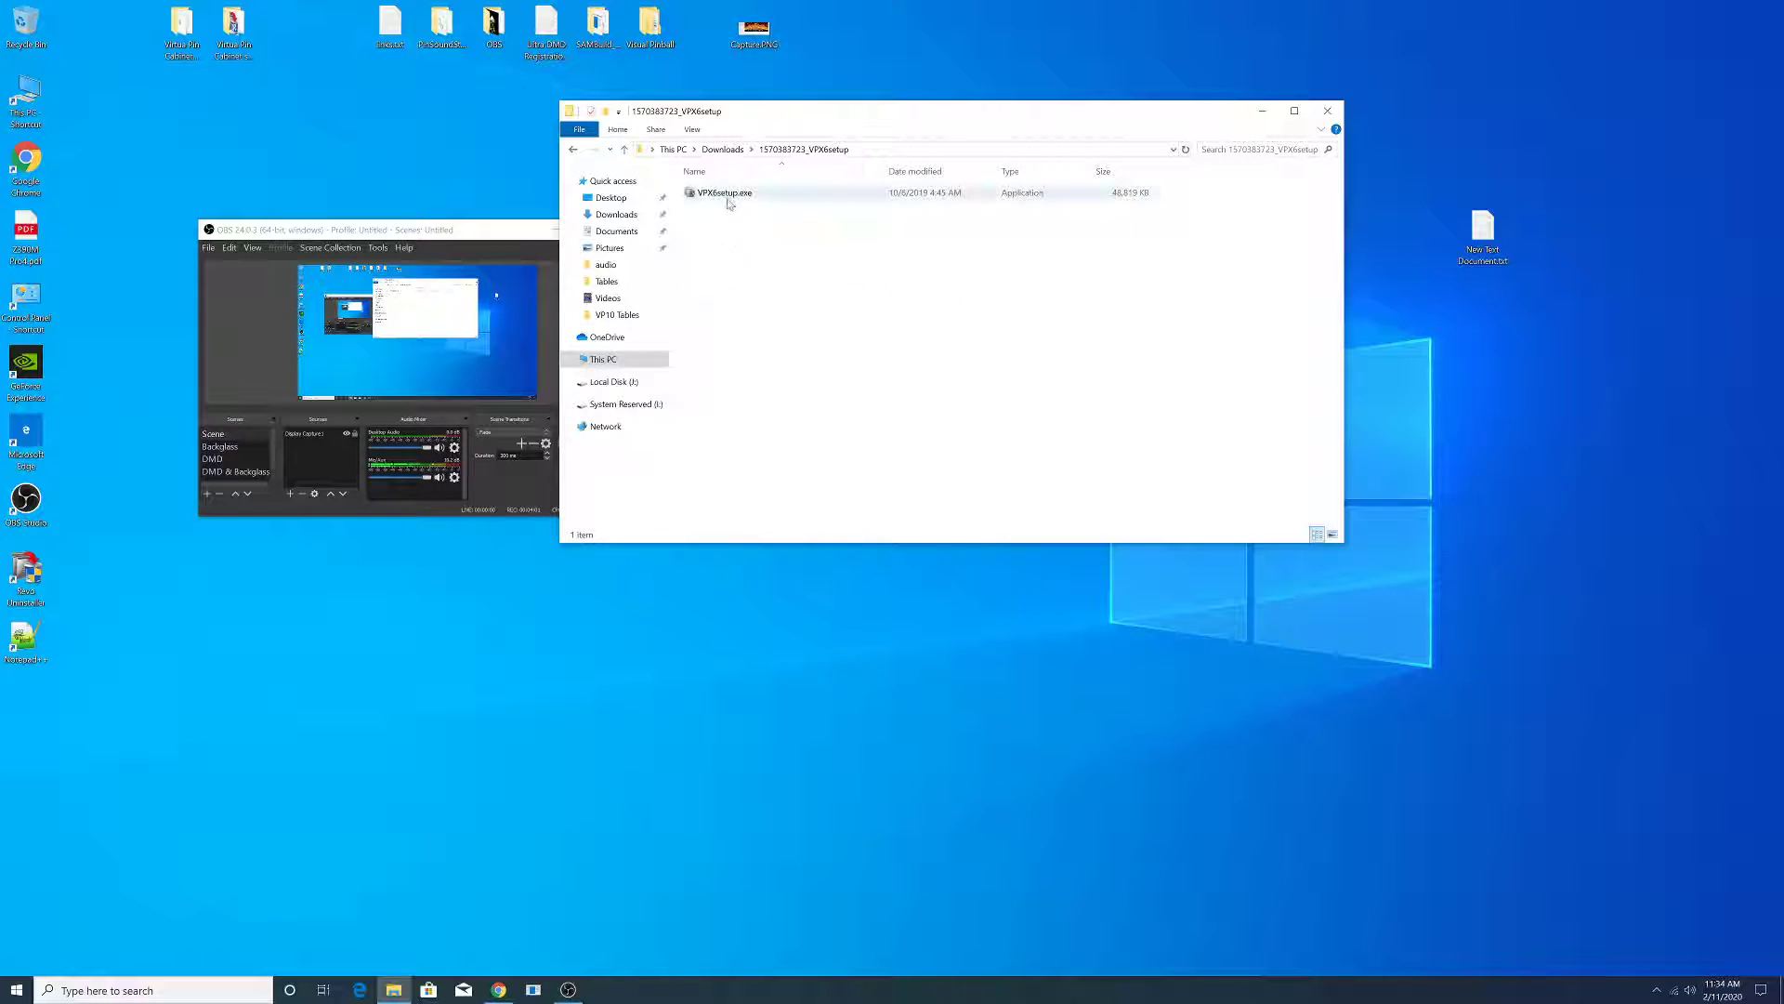
double_click(725, 194)
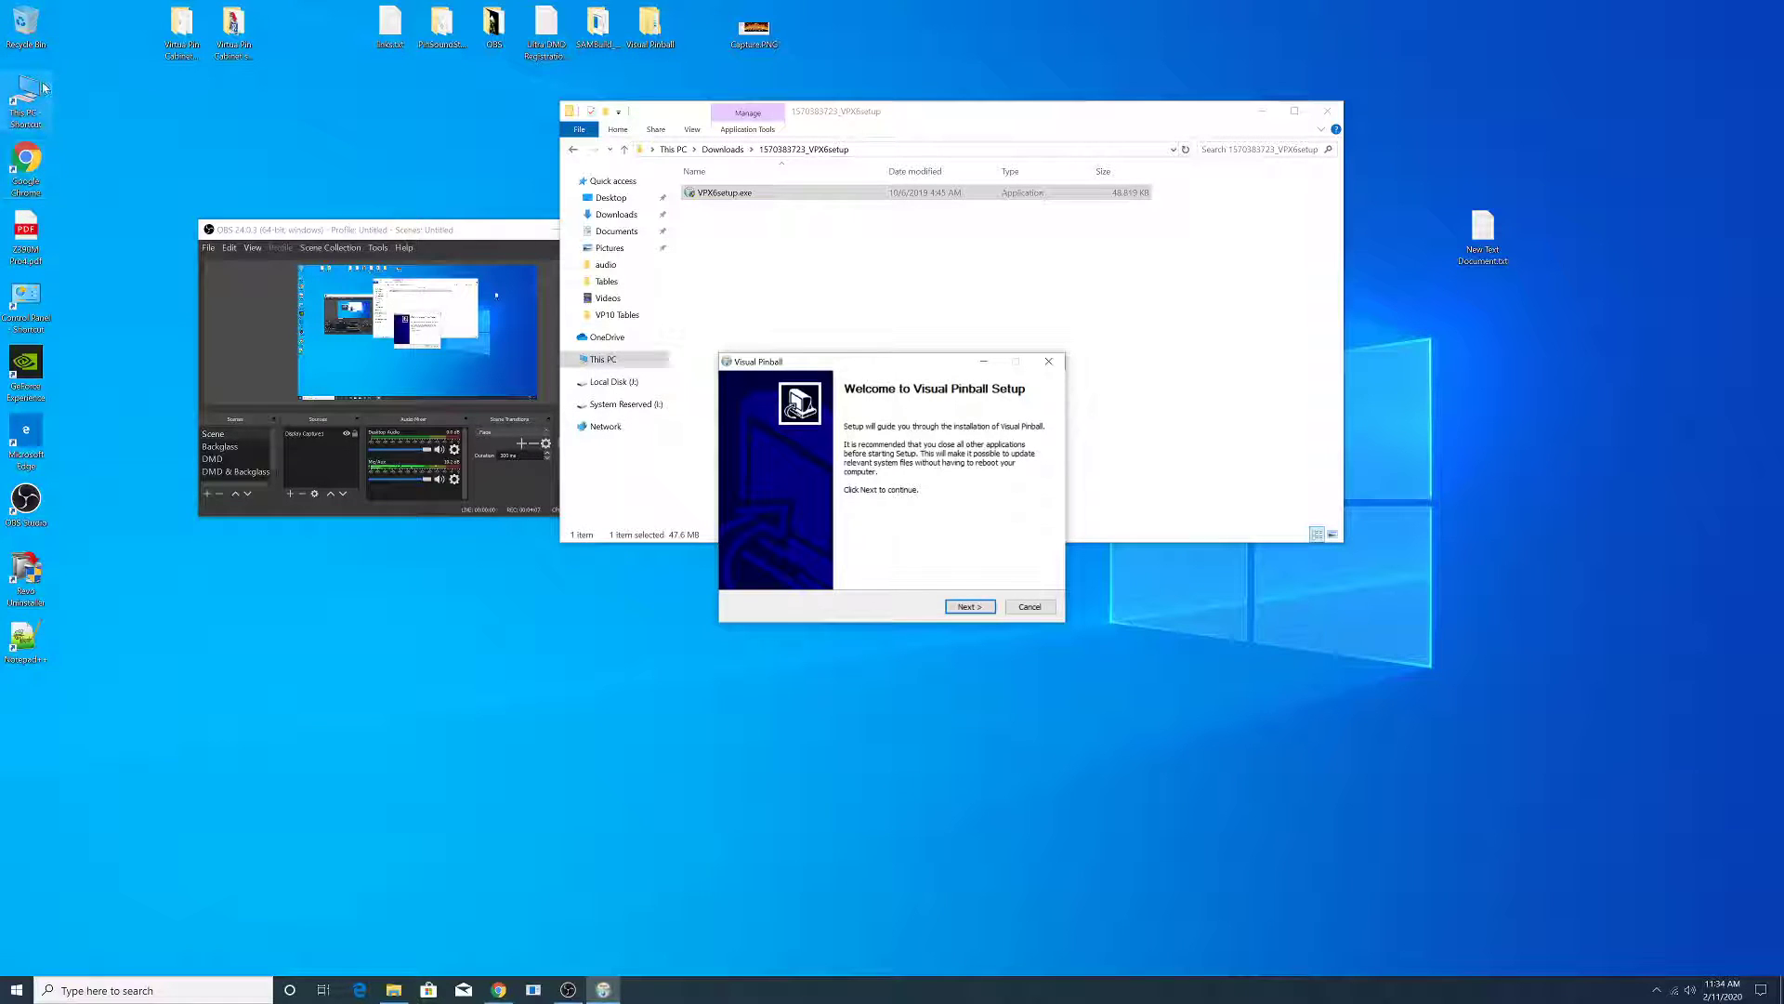
- Create a folder named Games on Local Disk (C:) and close that Explorer window
double_click(26, 100)
double_click(744, 355)
right_click(723, 337)
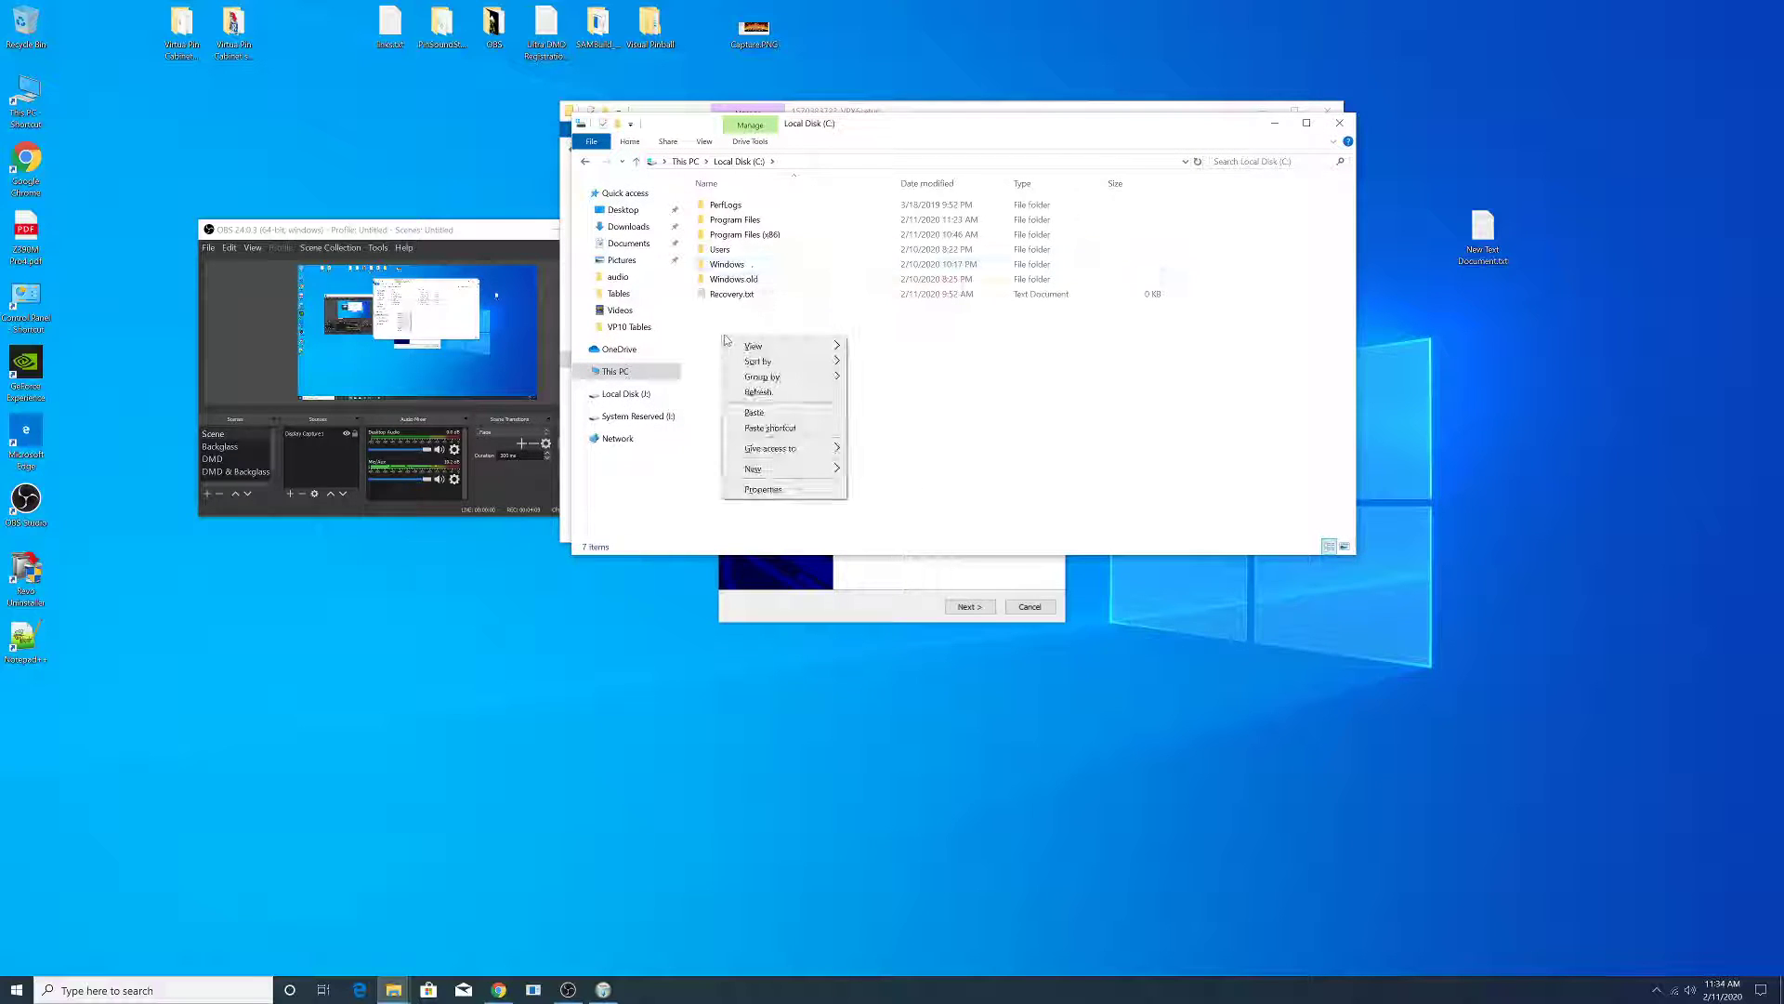
mouse_move(751, 478)
left_click(873, 470)
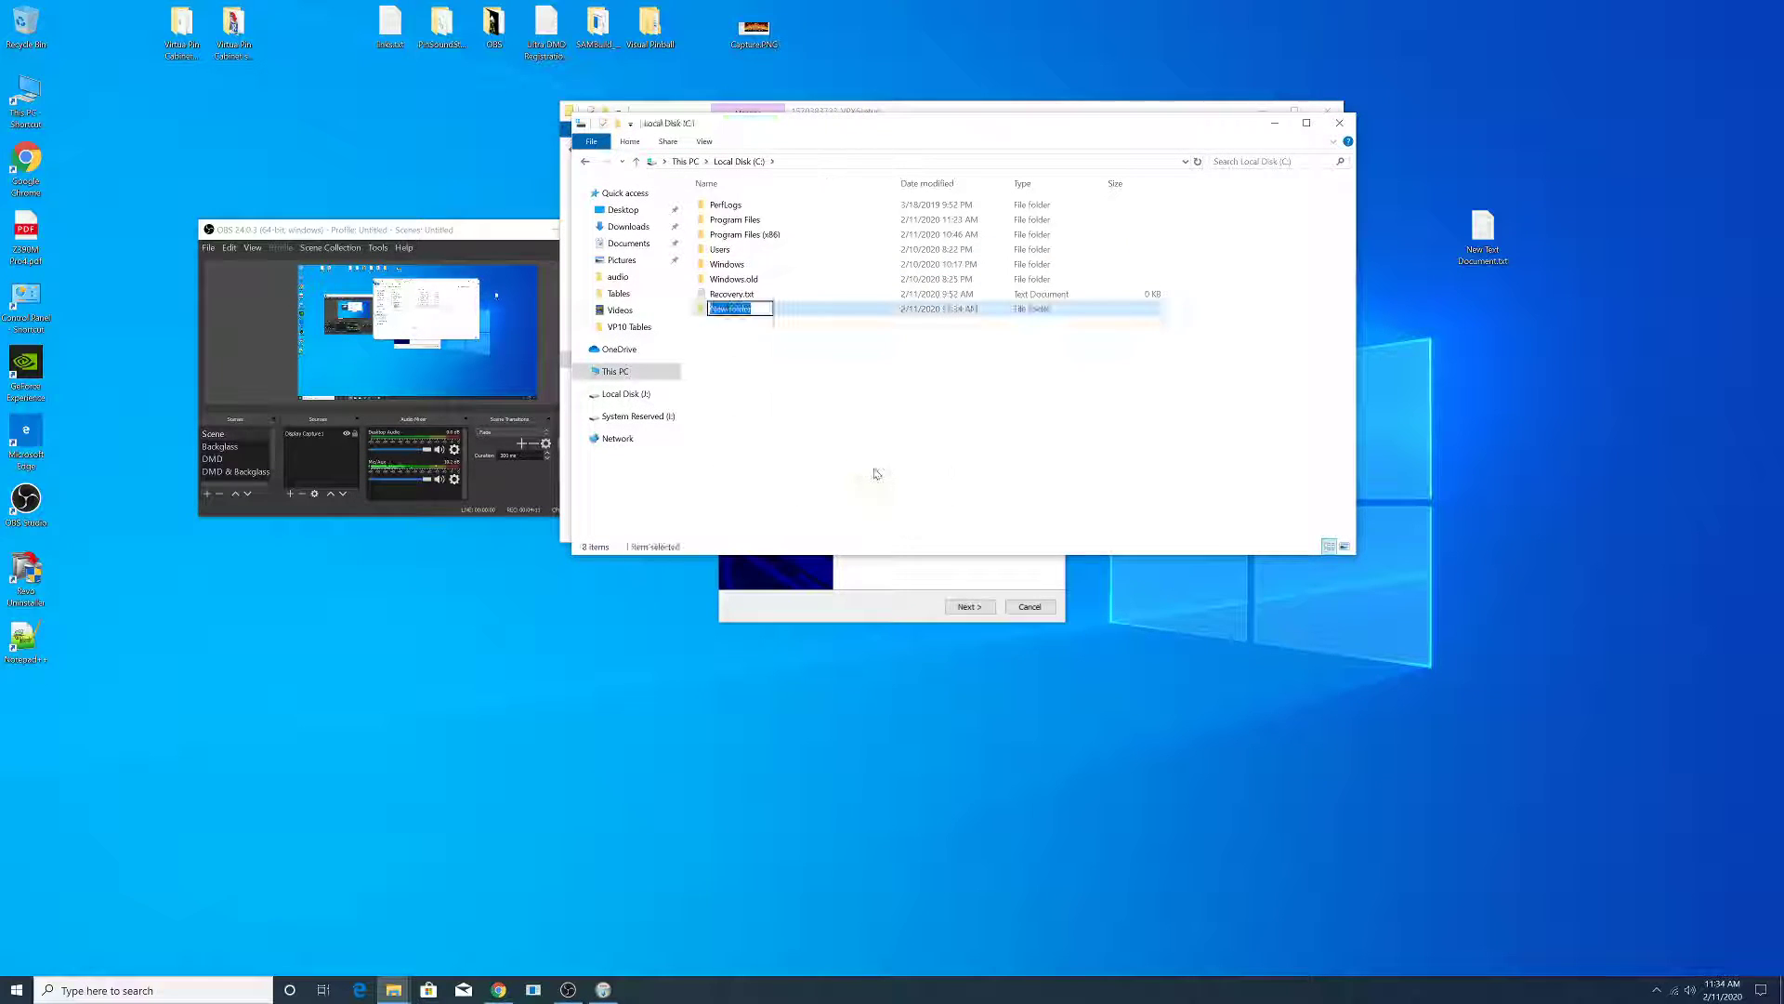
type("Games")
key("Return")
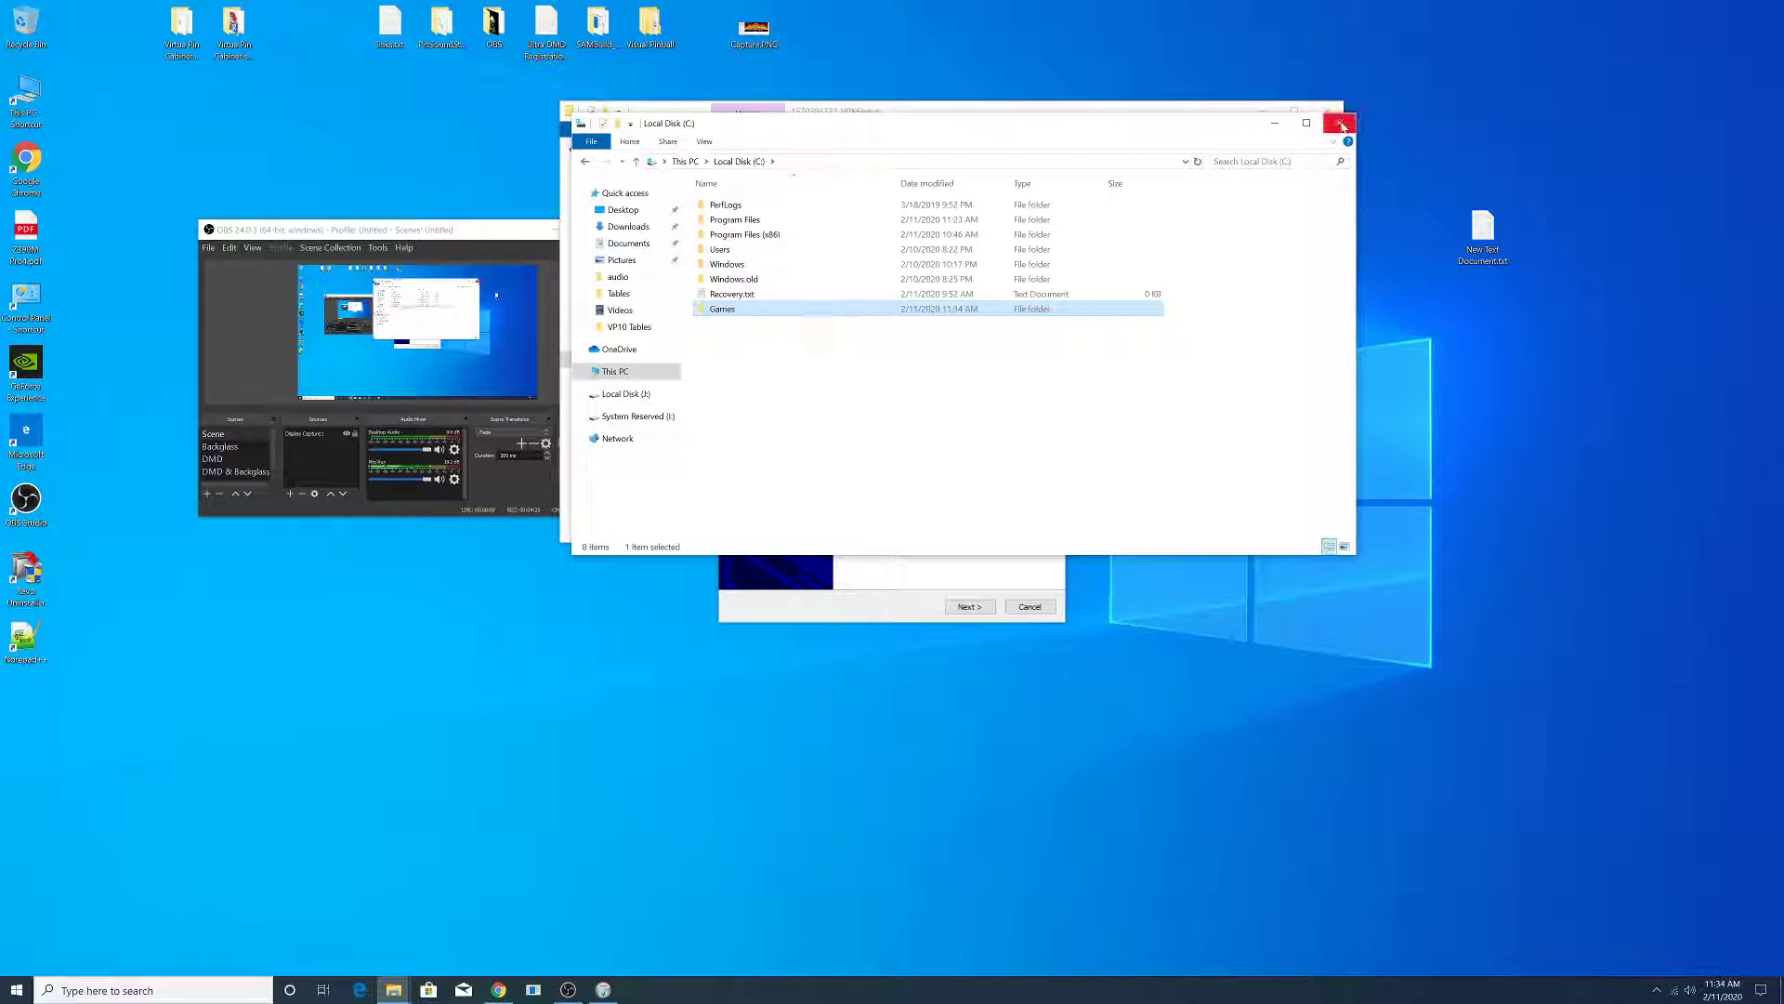
left_click(1339, 122)
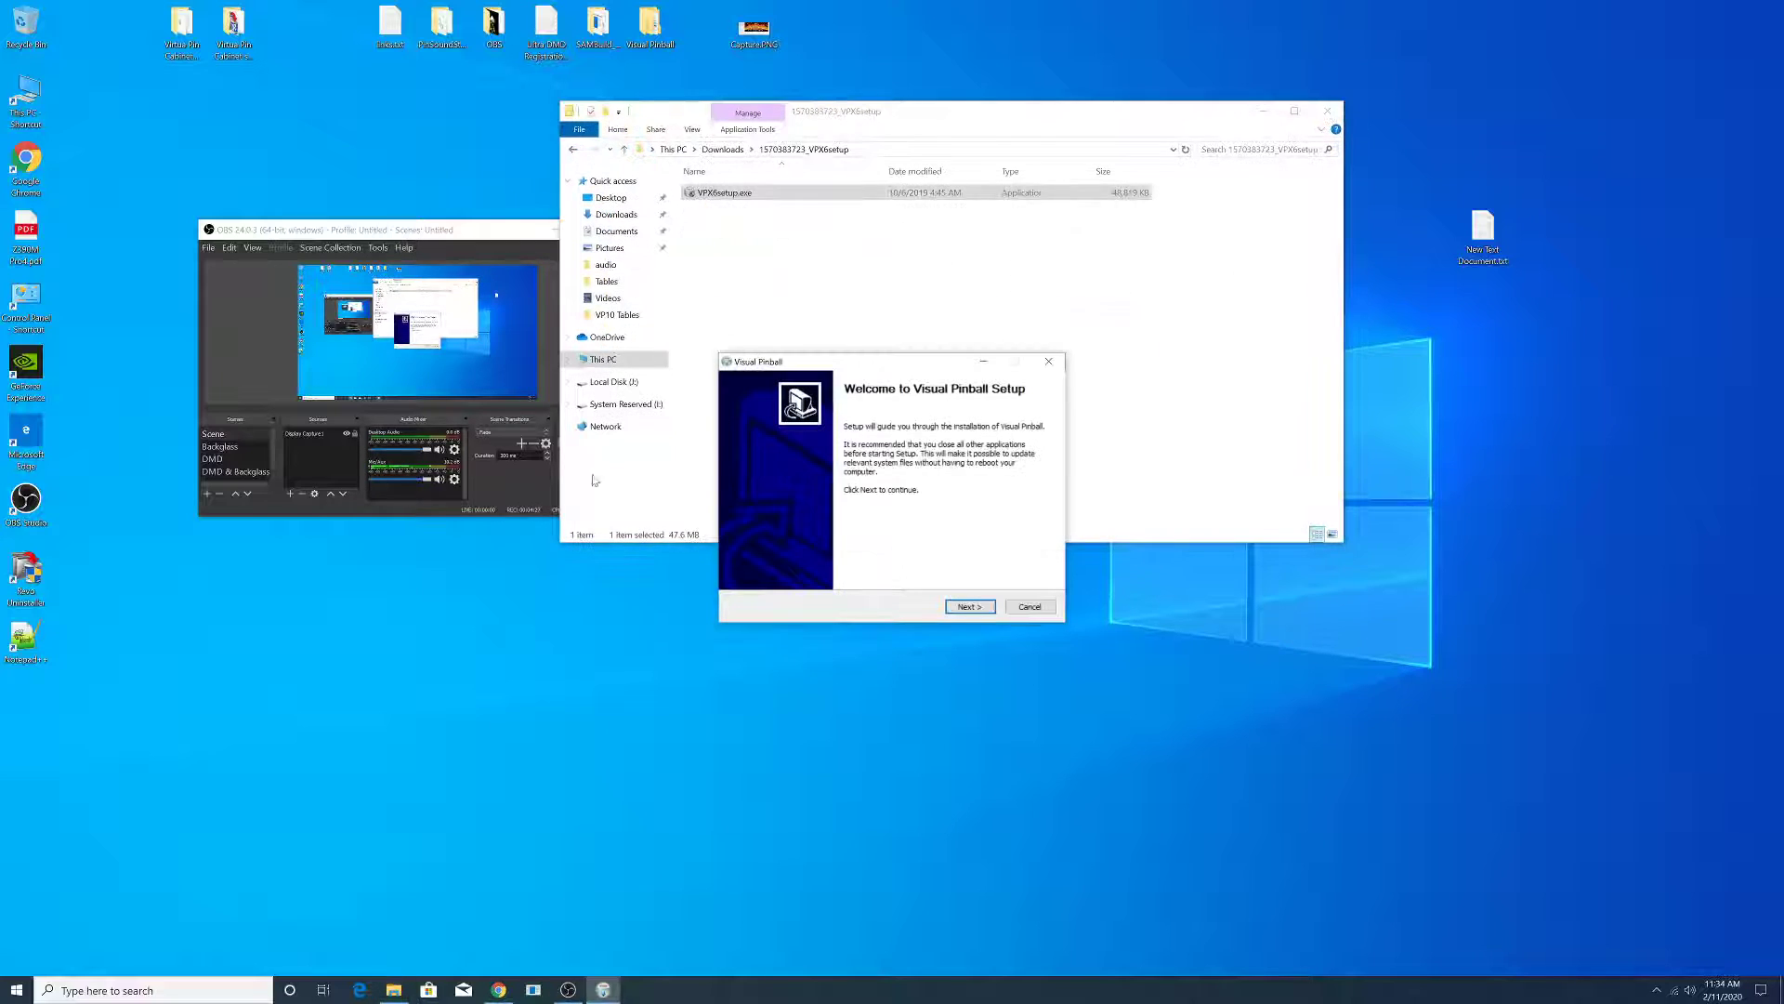
- Set the Visual Pinball install location to C:\Games\Visual Pinball and continue to the component selection
left_click(967, 608)
left_click(1002, 524)
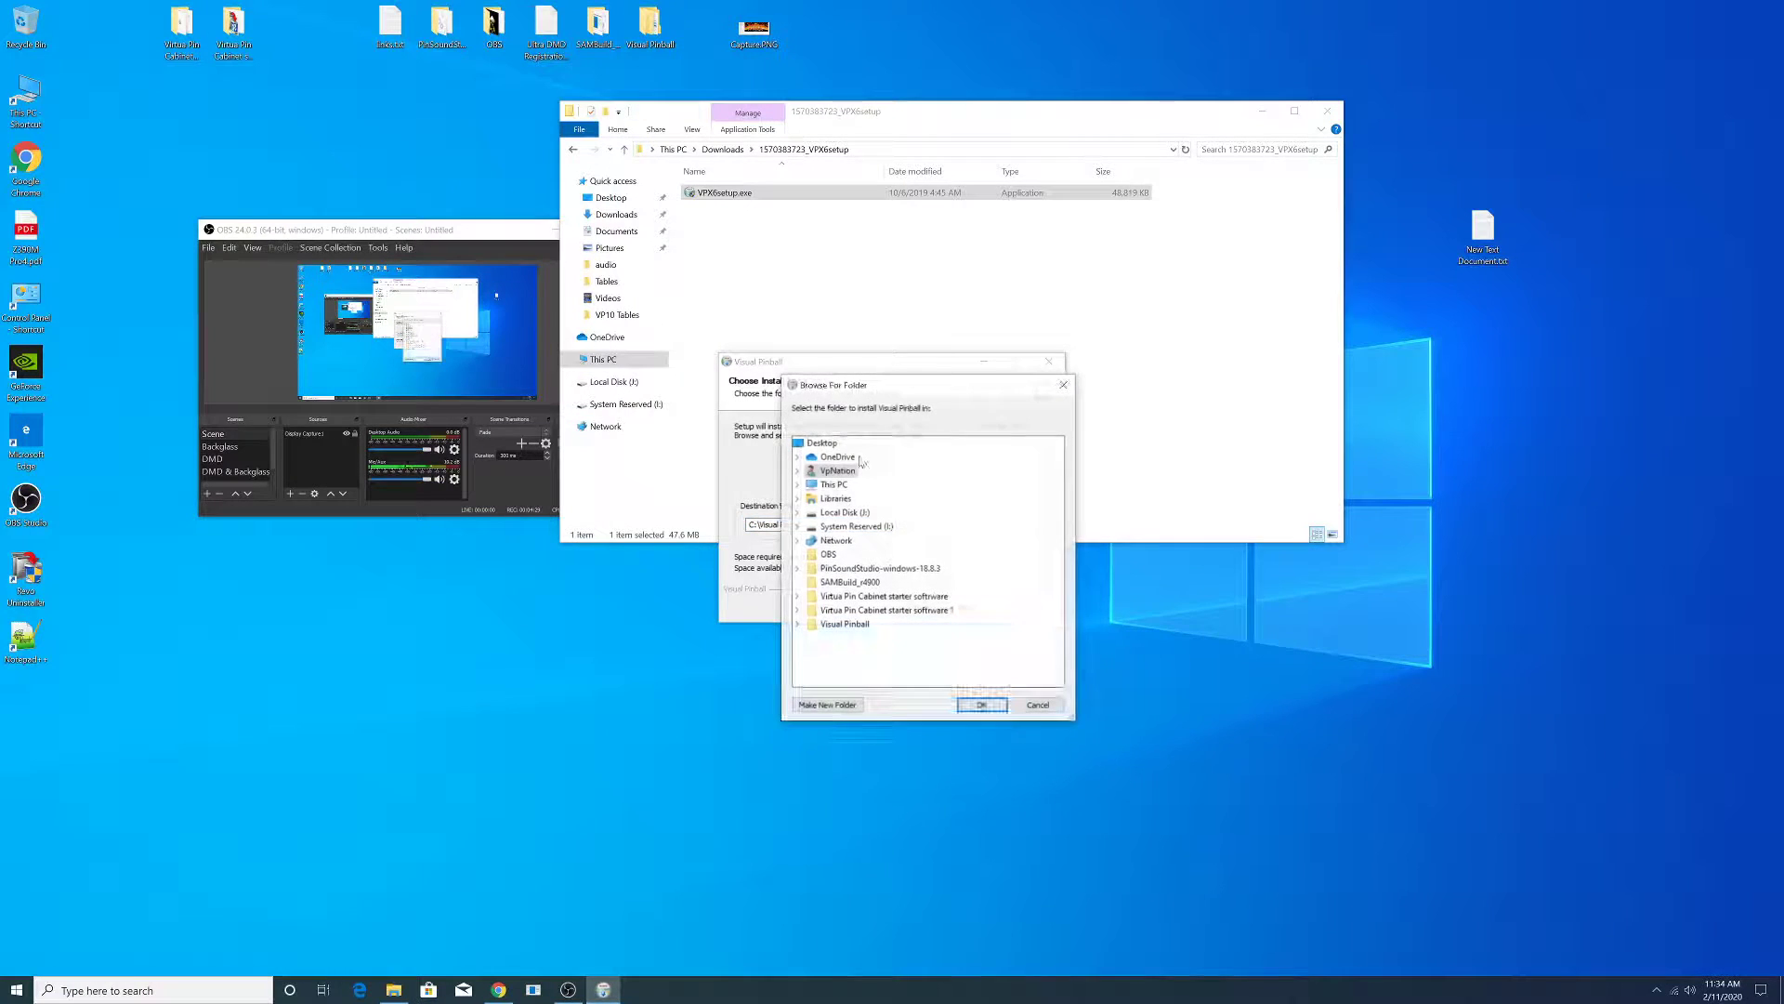
left_click(797, 484)
double_click(835, 484)
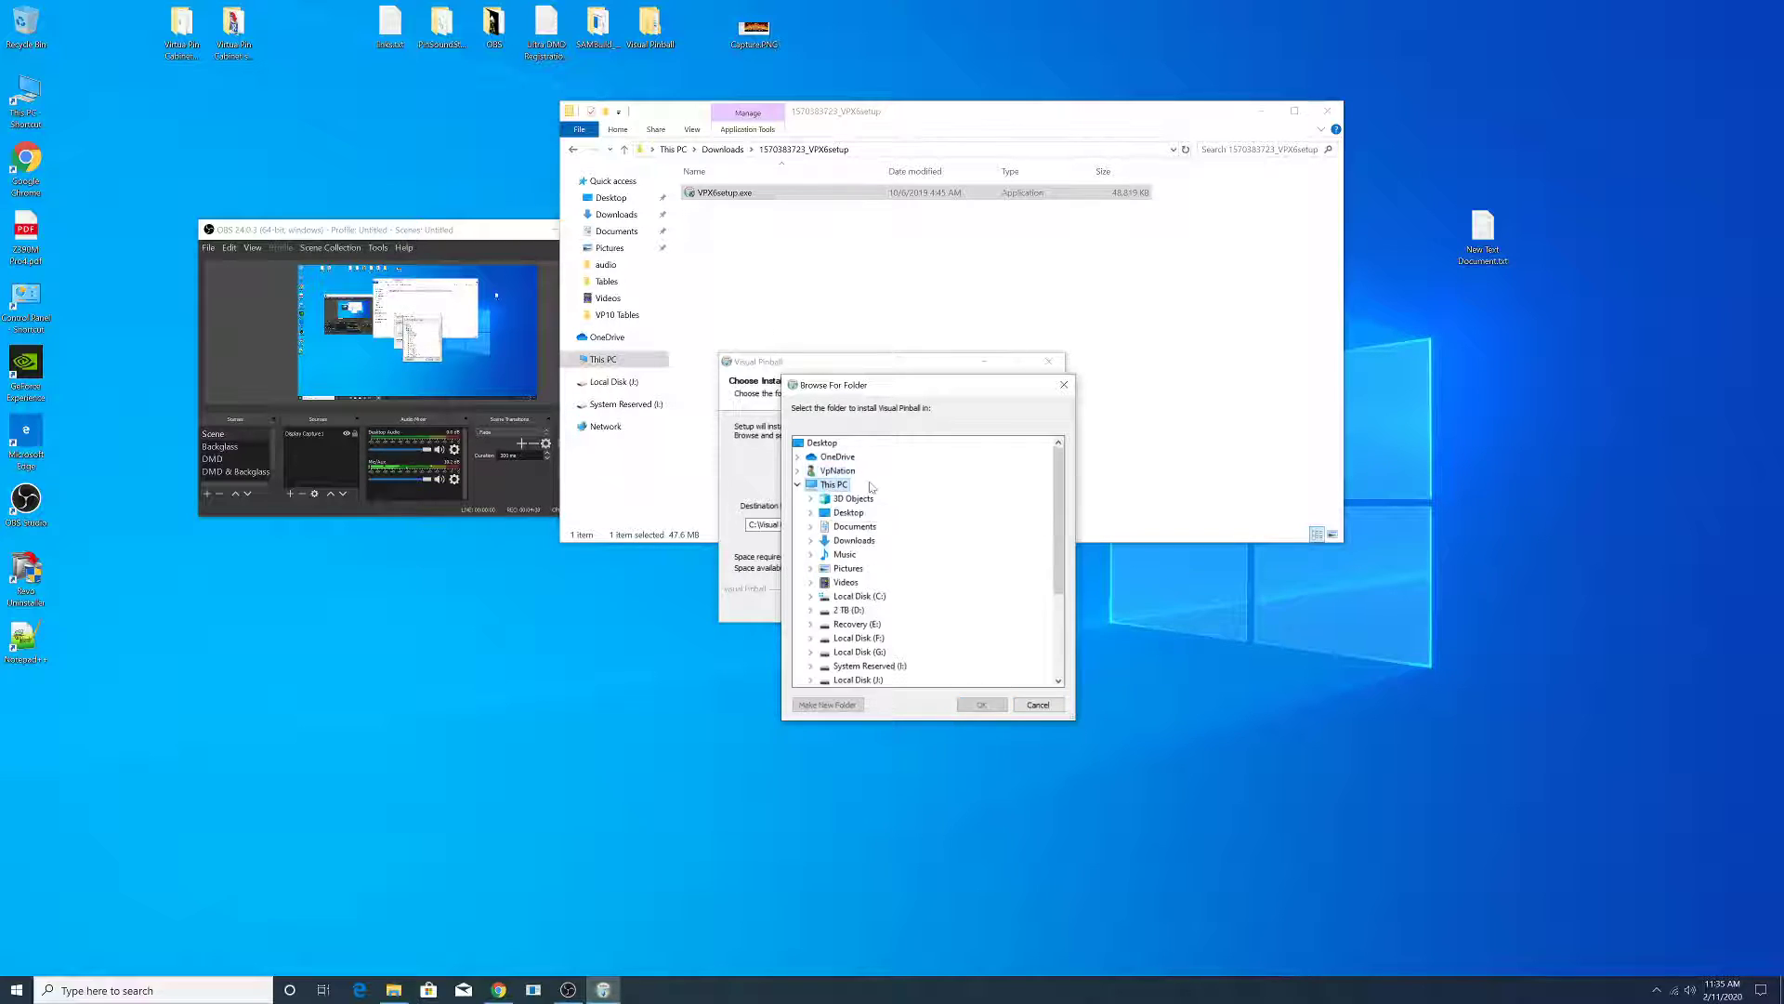
double_click(859, 513)
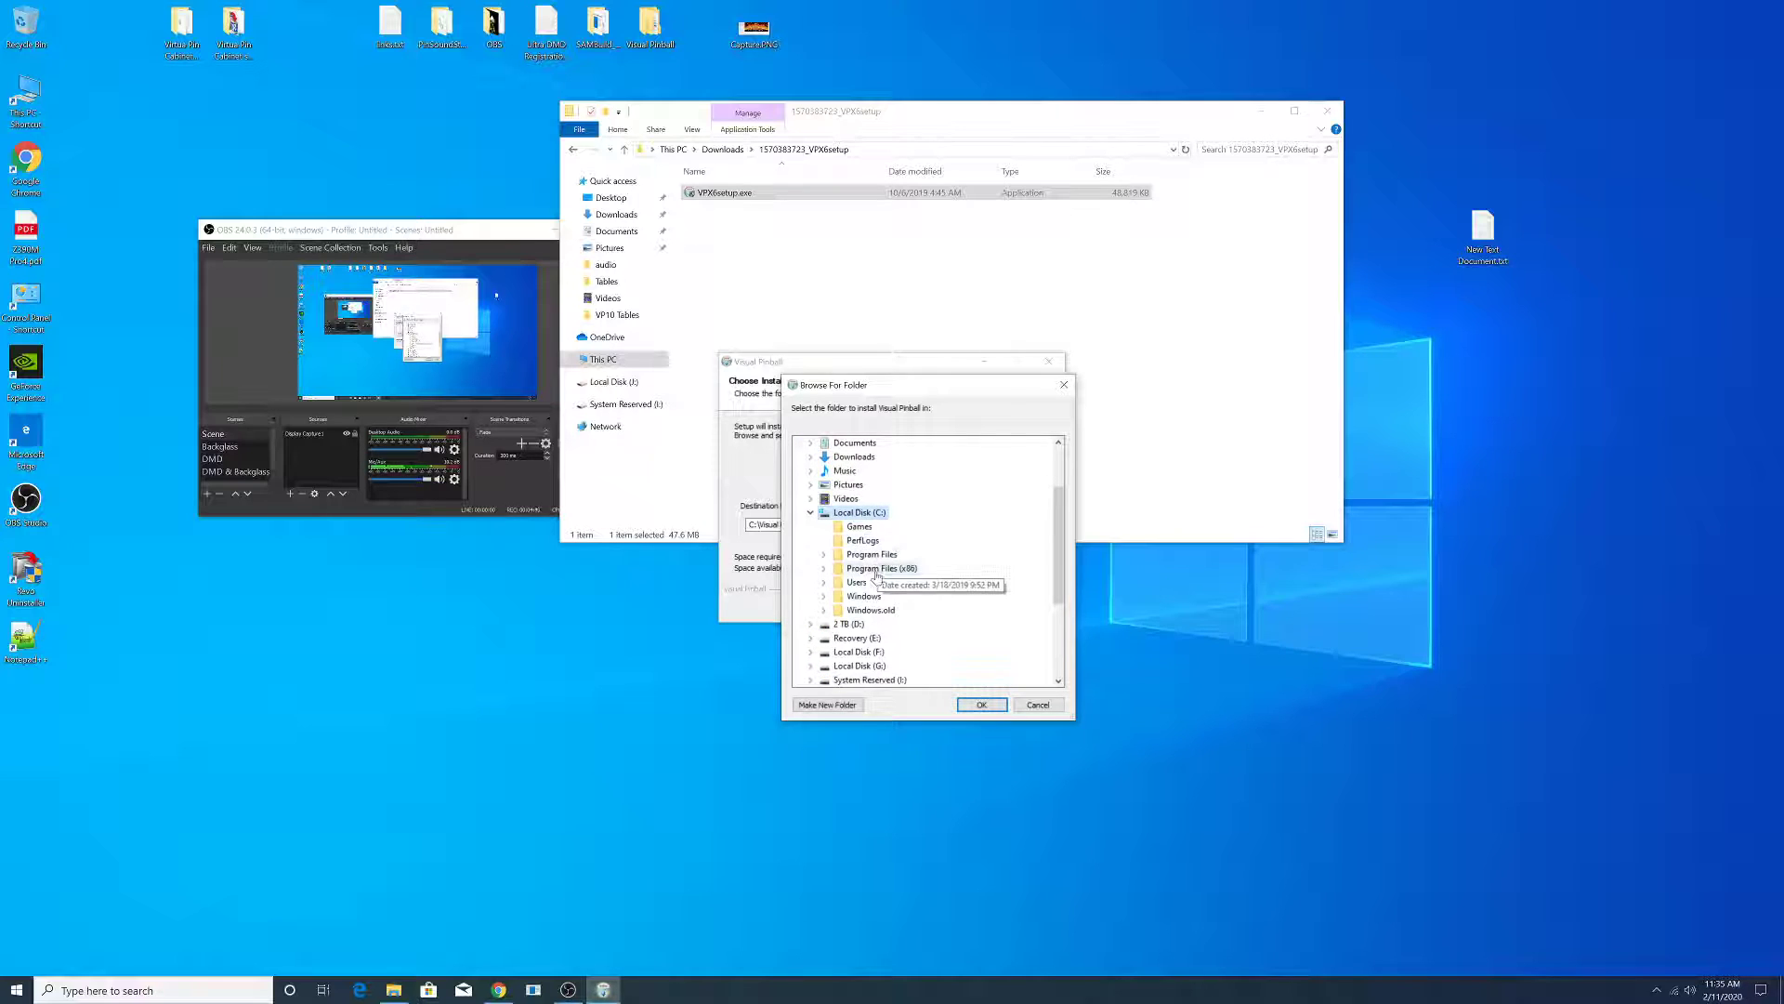
left_click(859, 526)
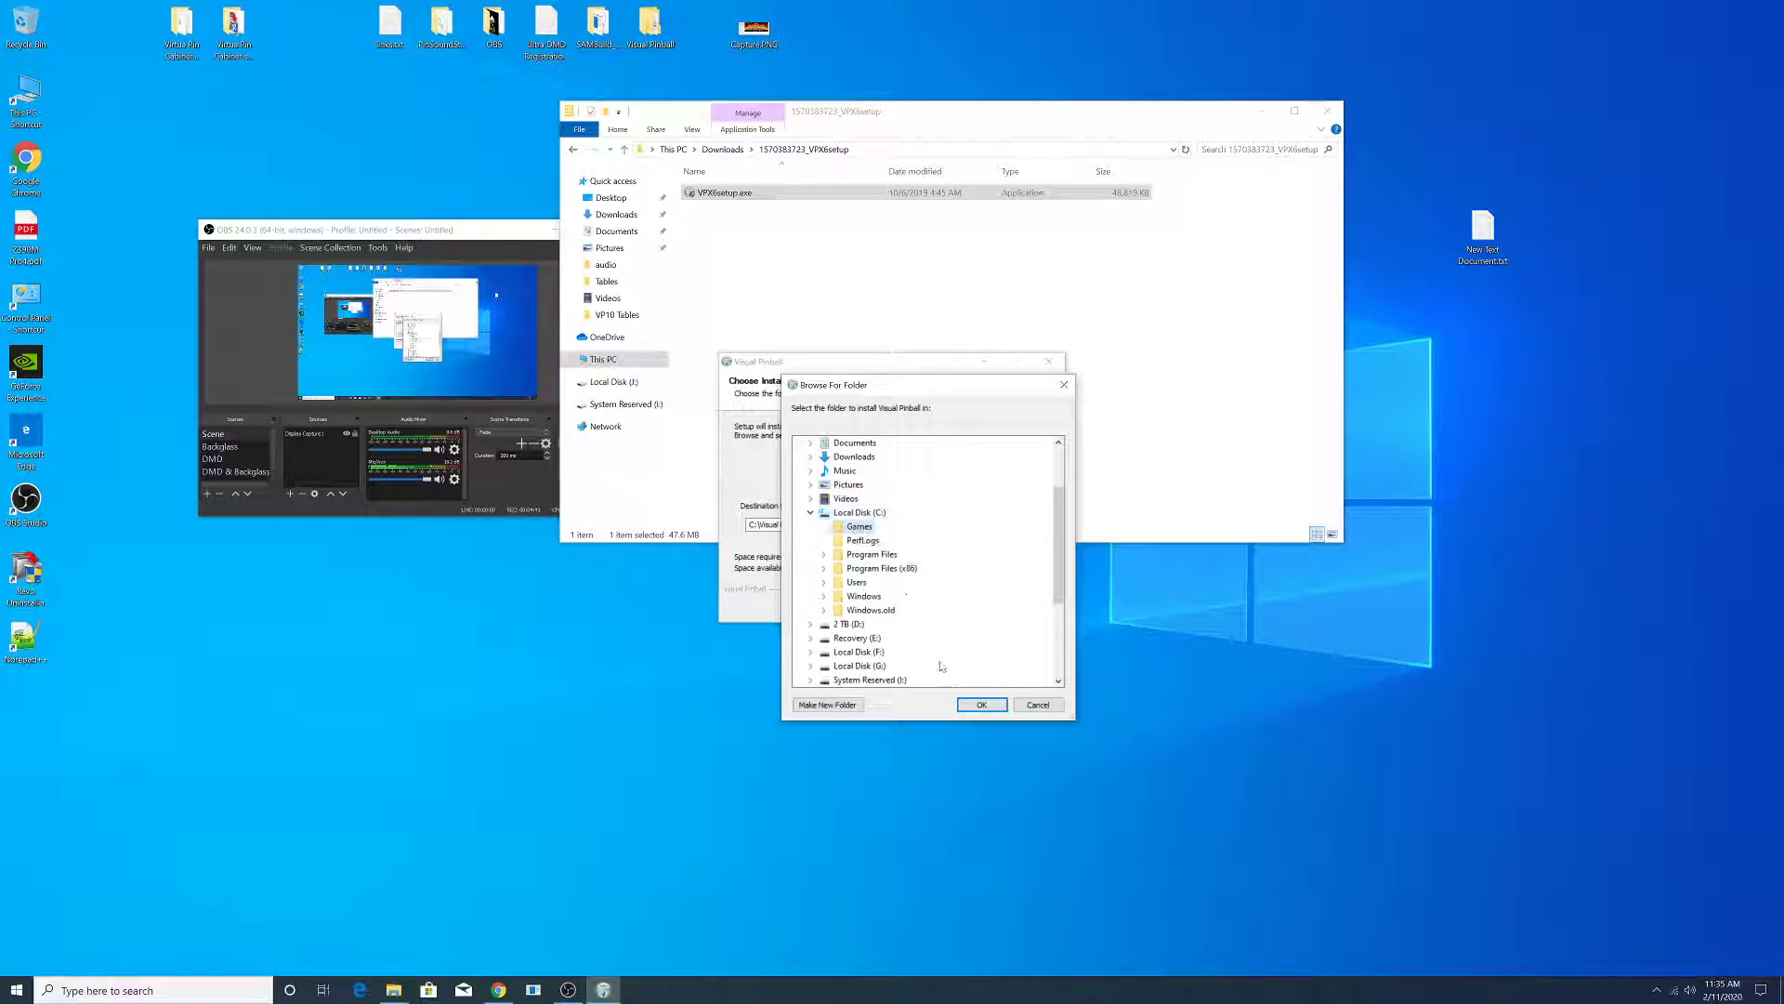
left_click(982, 704)
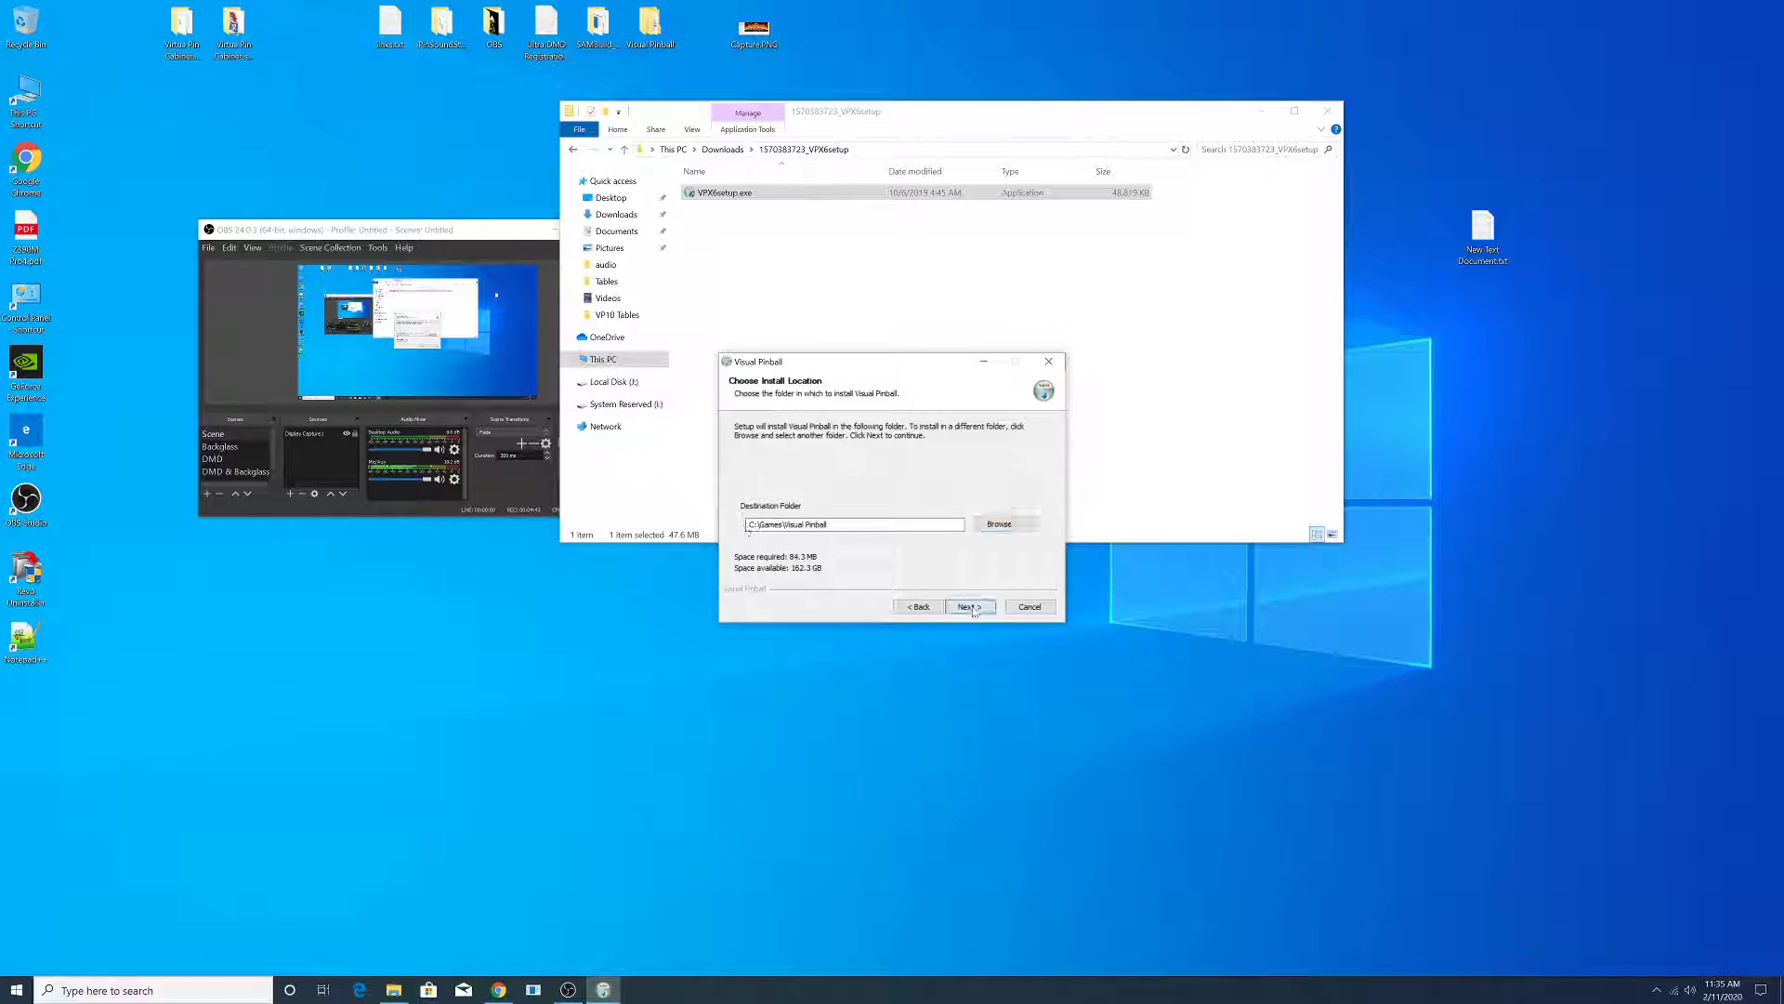
key("Return")
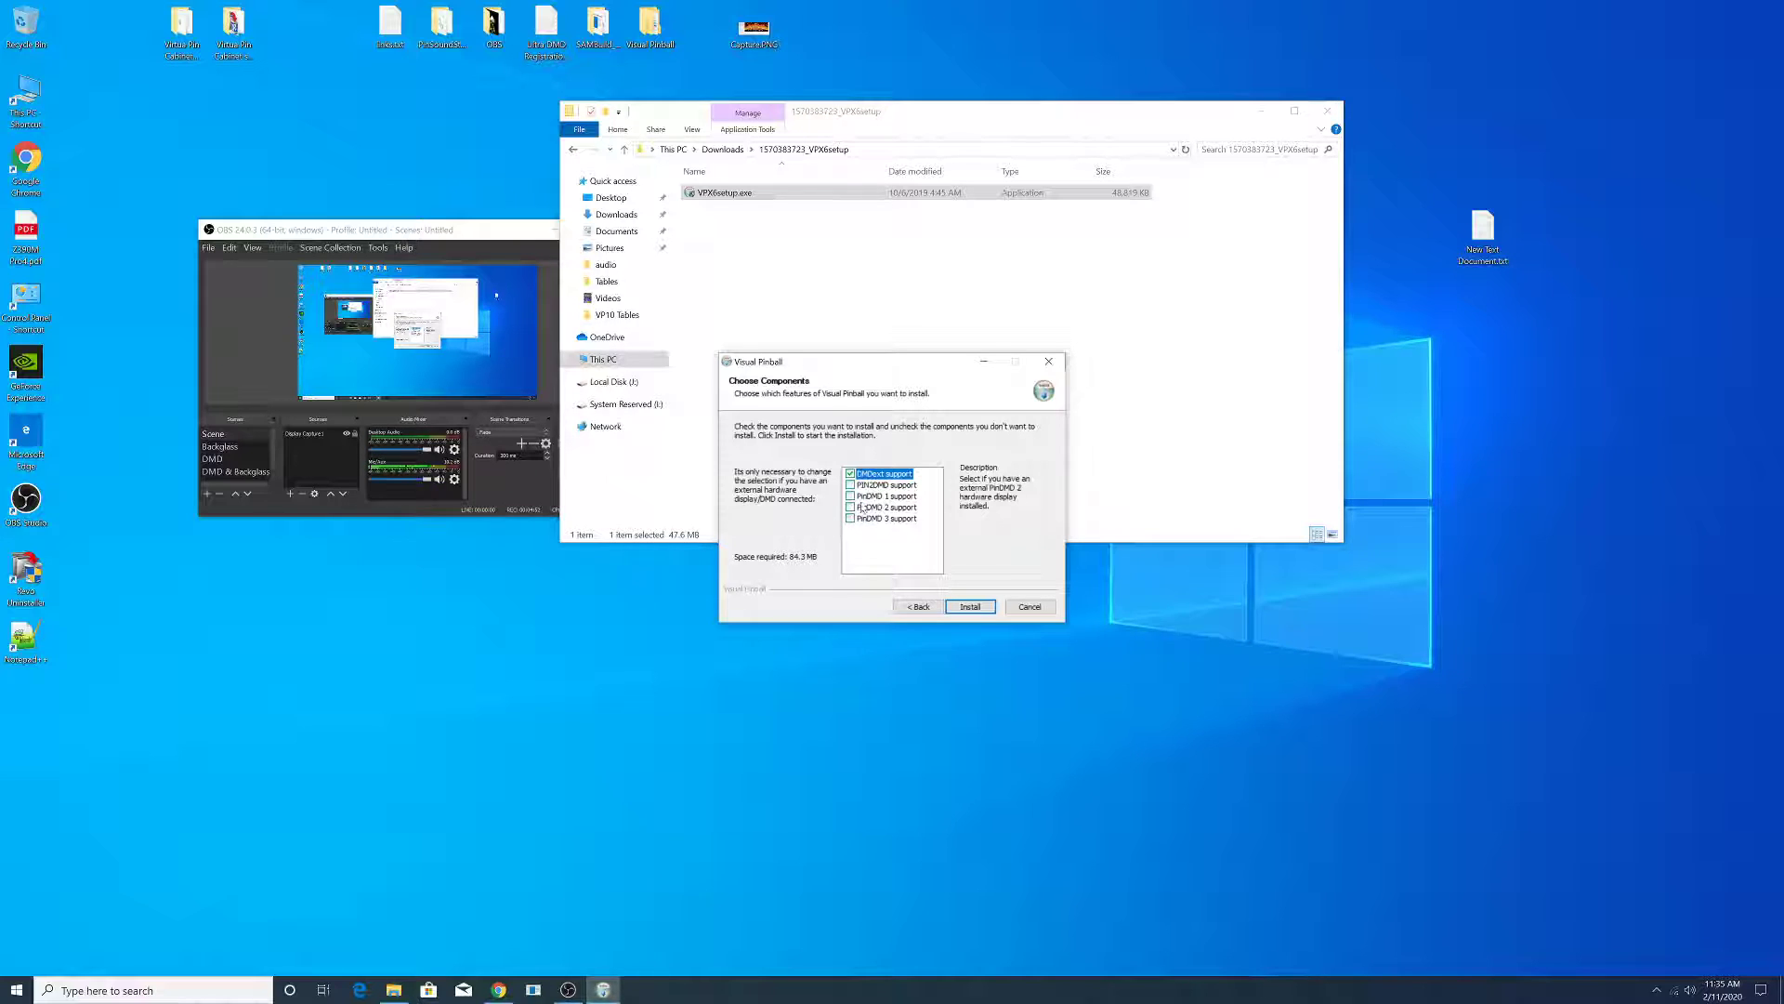
- Try selecting PinDMD 2 and PinDMD 3 support as install components, and reselect DMDext support
left_click(849, 474)
left_click(850, 507)
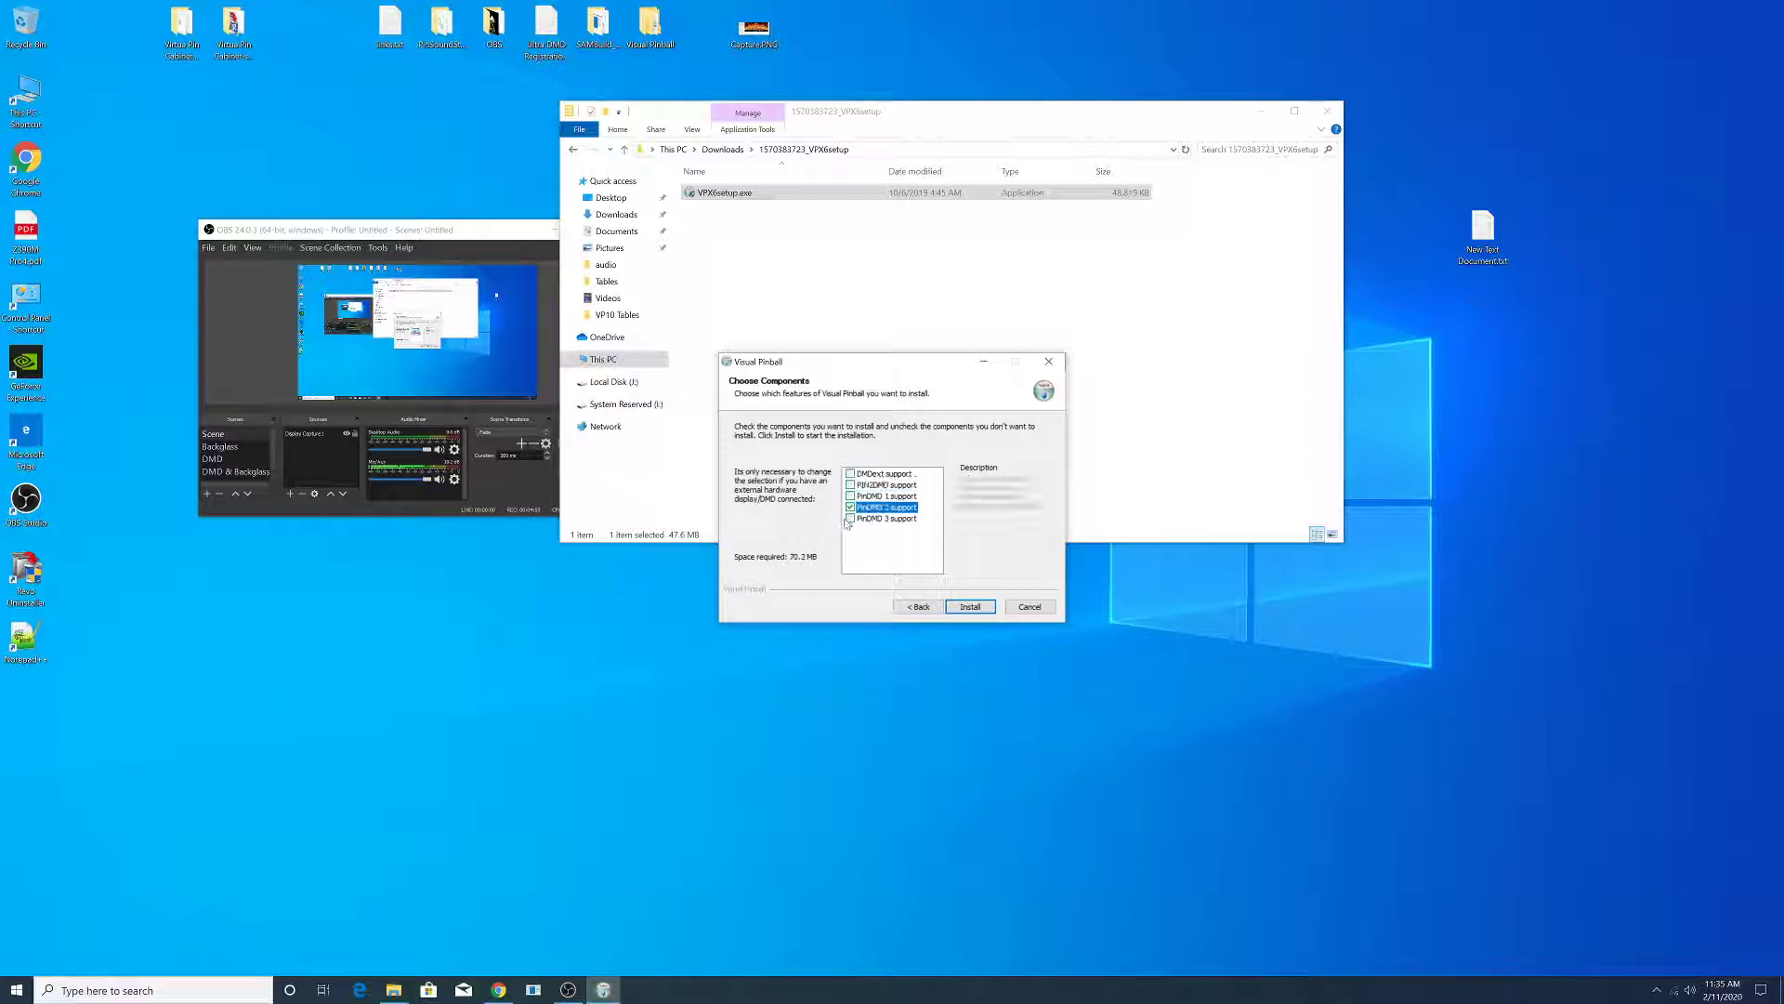
left_click(849, 518)
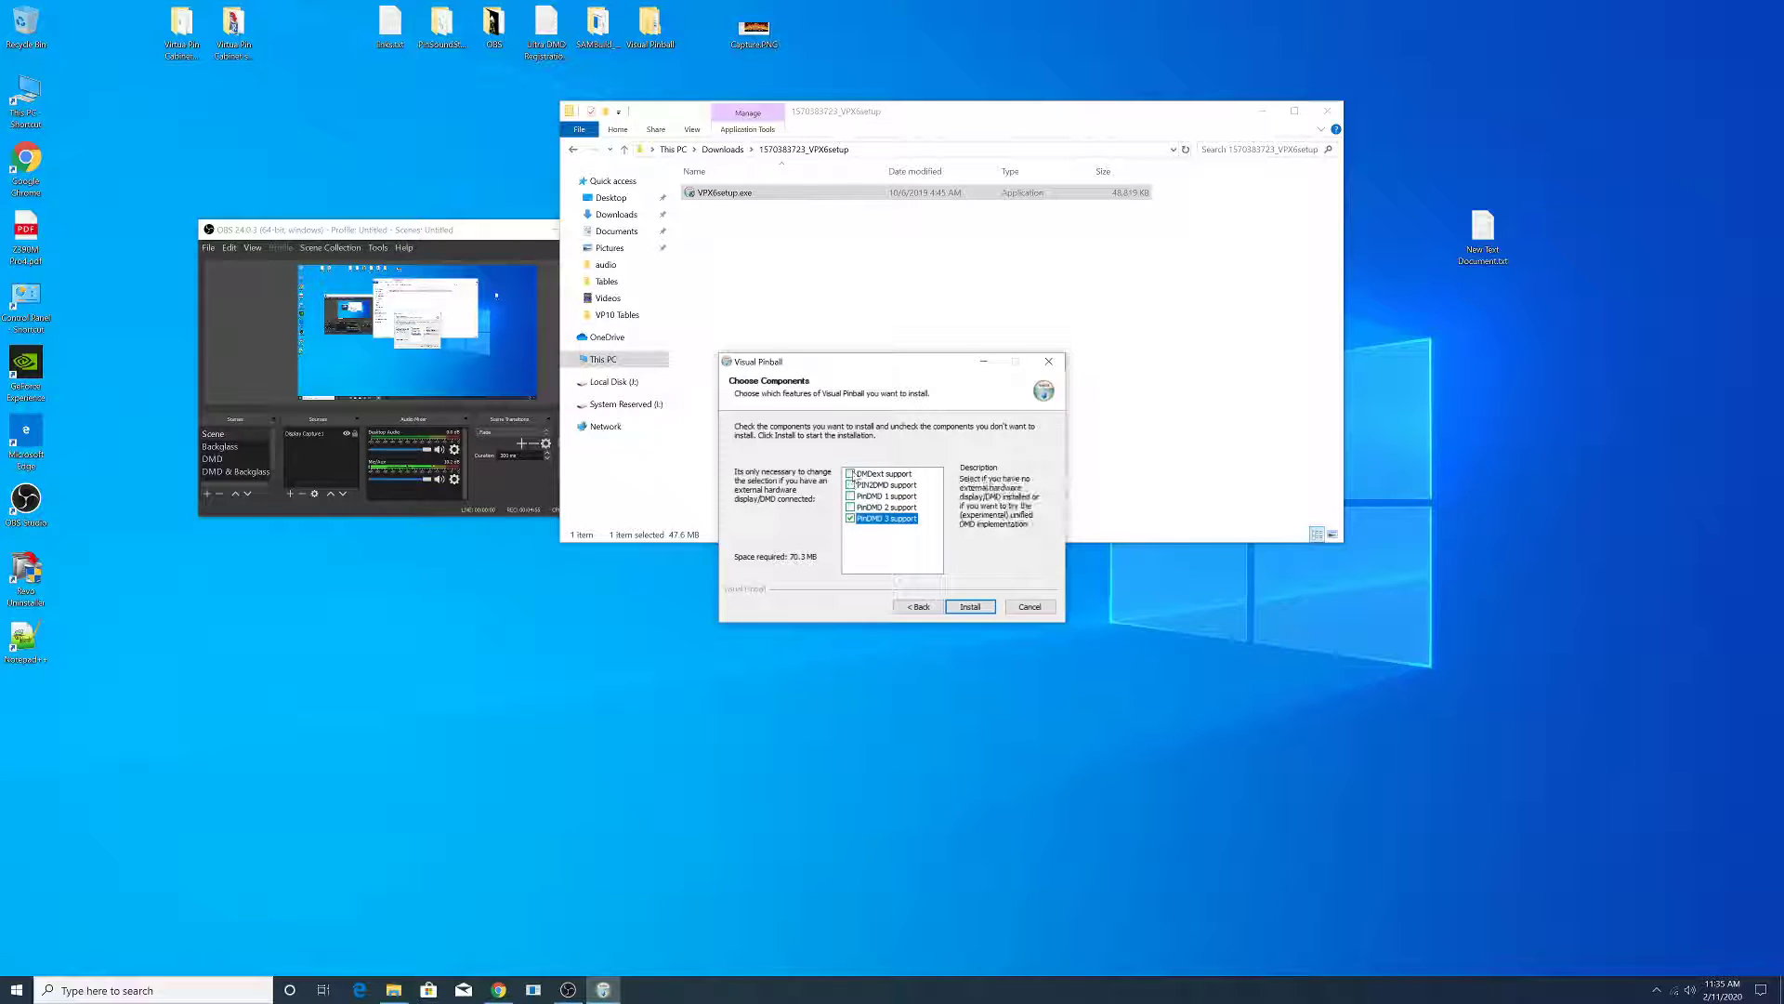
left_click(850, 473)
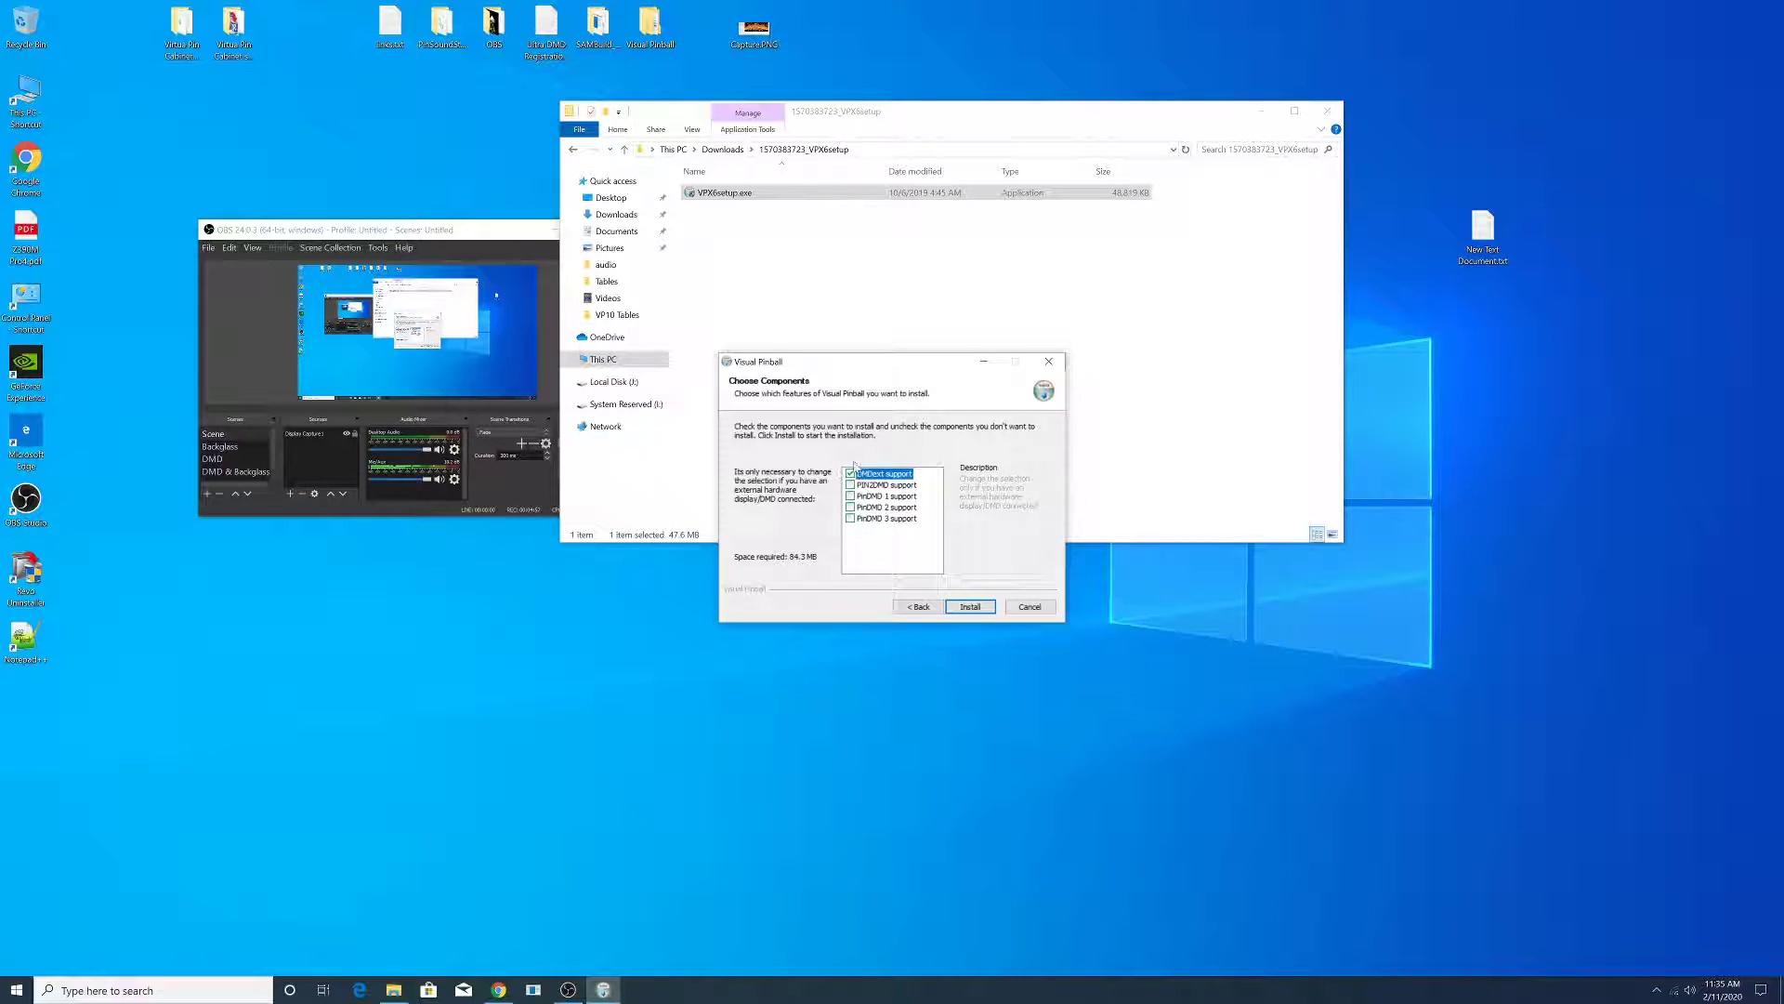
- Start the Visual Pinball installation with DMDext support and close the VPX6setup folder window
left_click(970, 607)
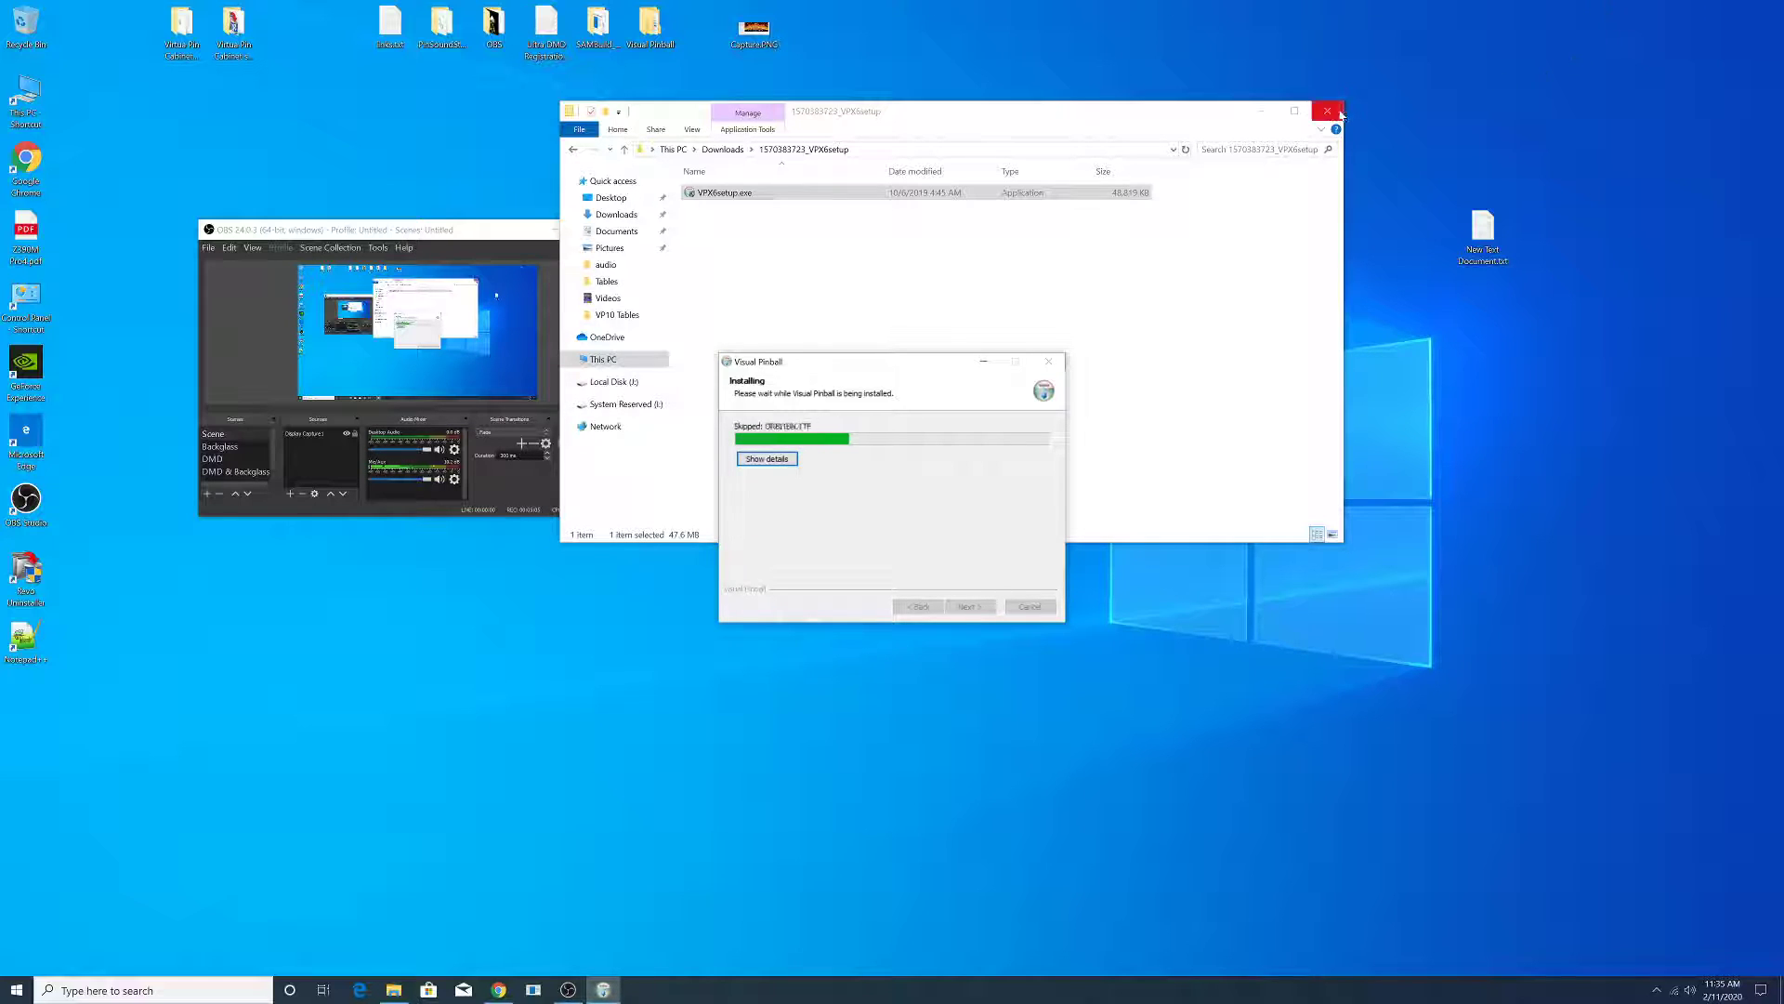
left_click(1336, 112)
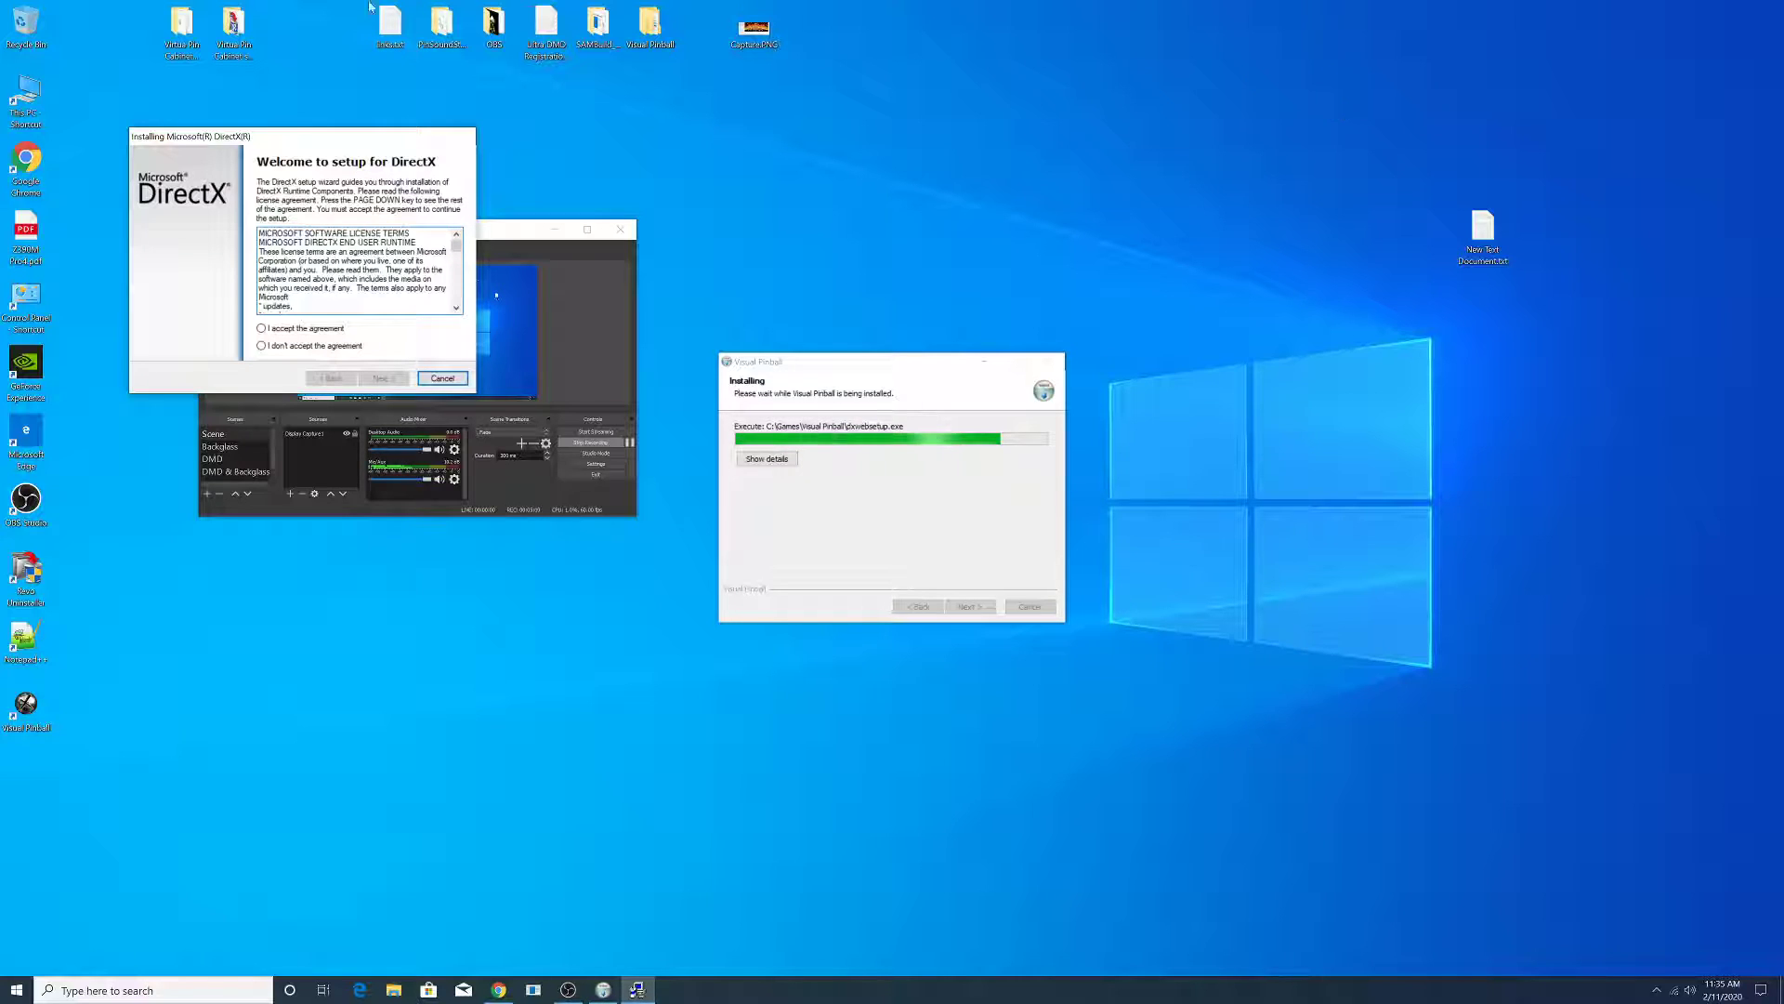
- Accept the DirectX license agreement, continue past the Bing Bar offer, and finish the DirectX setup
left_click(313, 332)
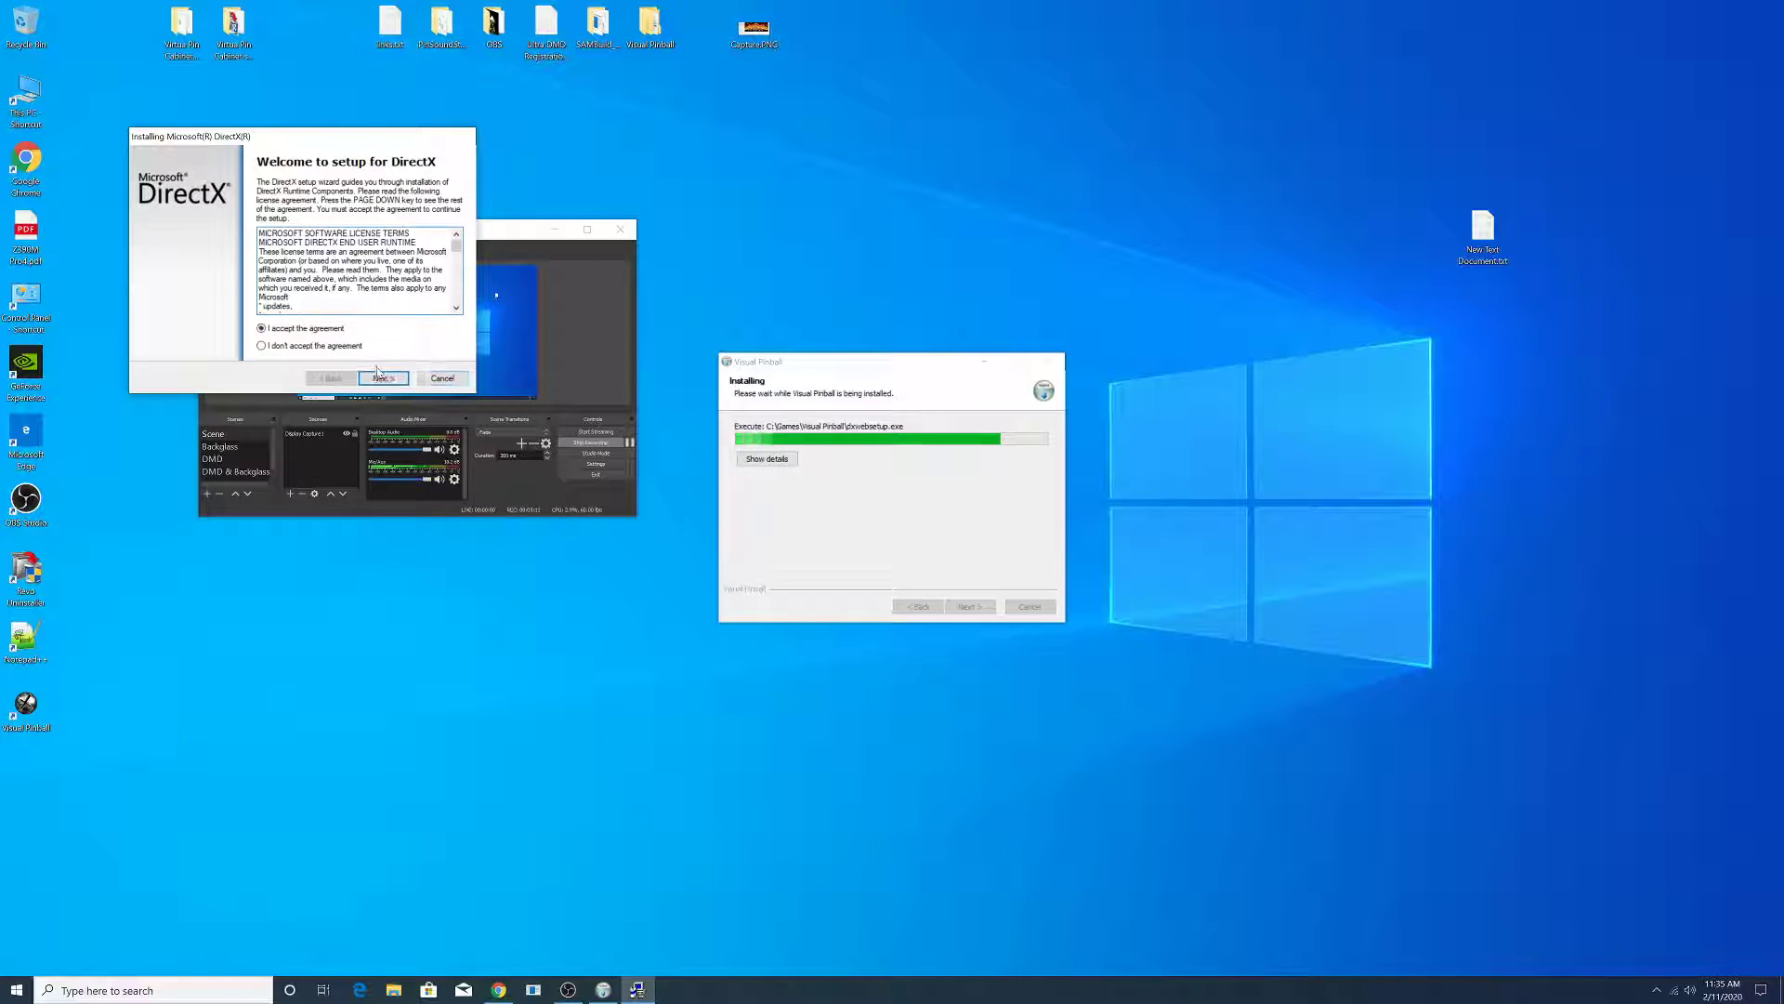
key("Return")
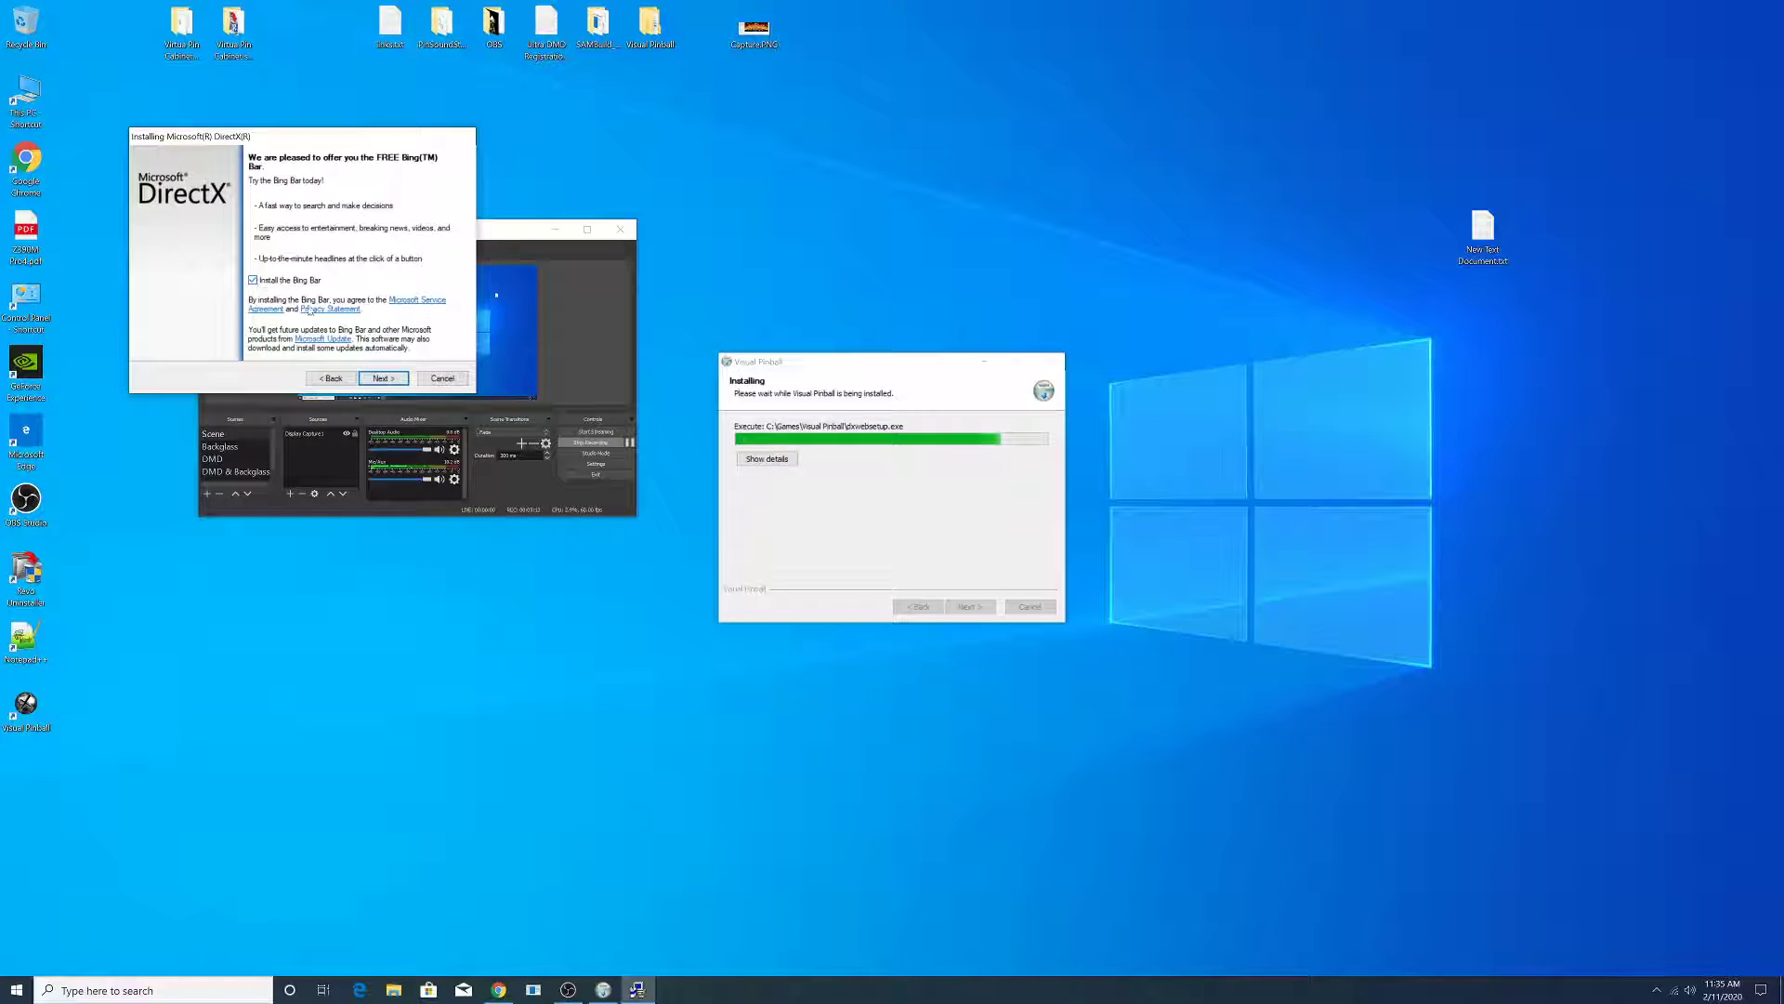
left_click(389, 376)
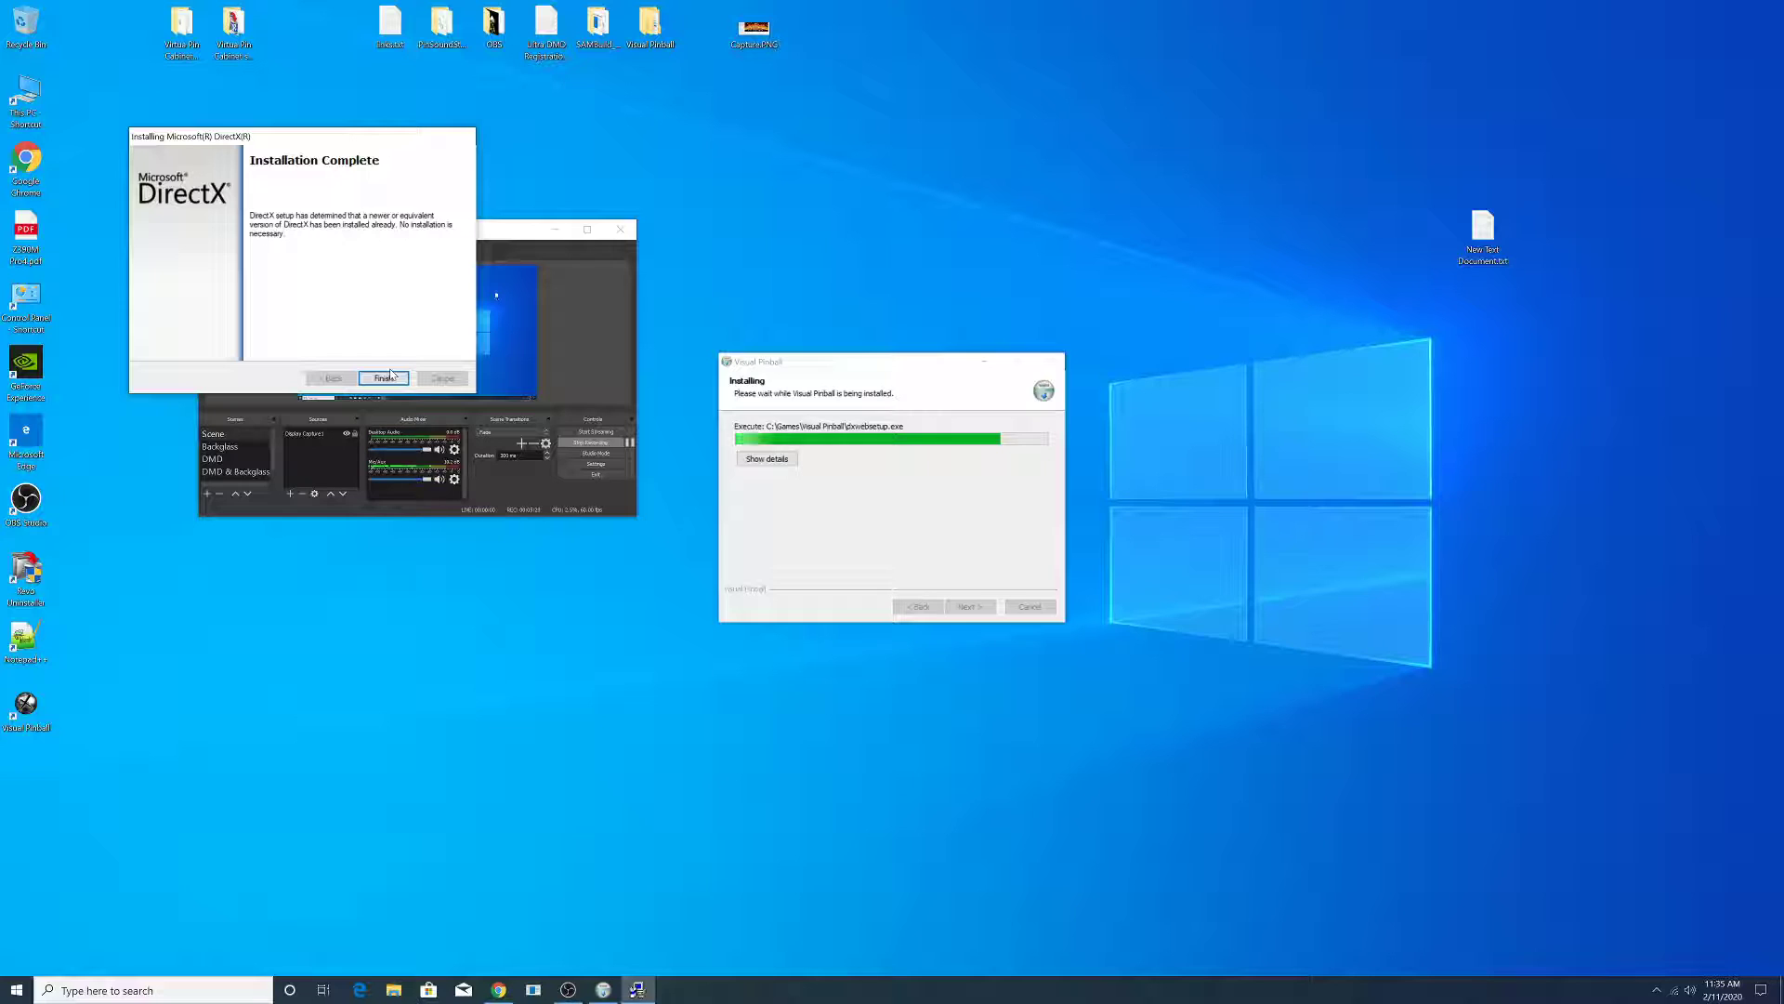
left_click(384, 378)
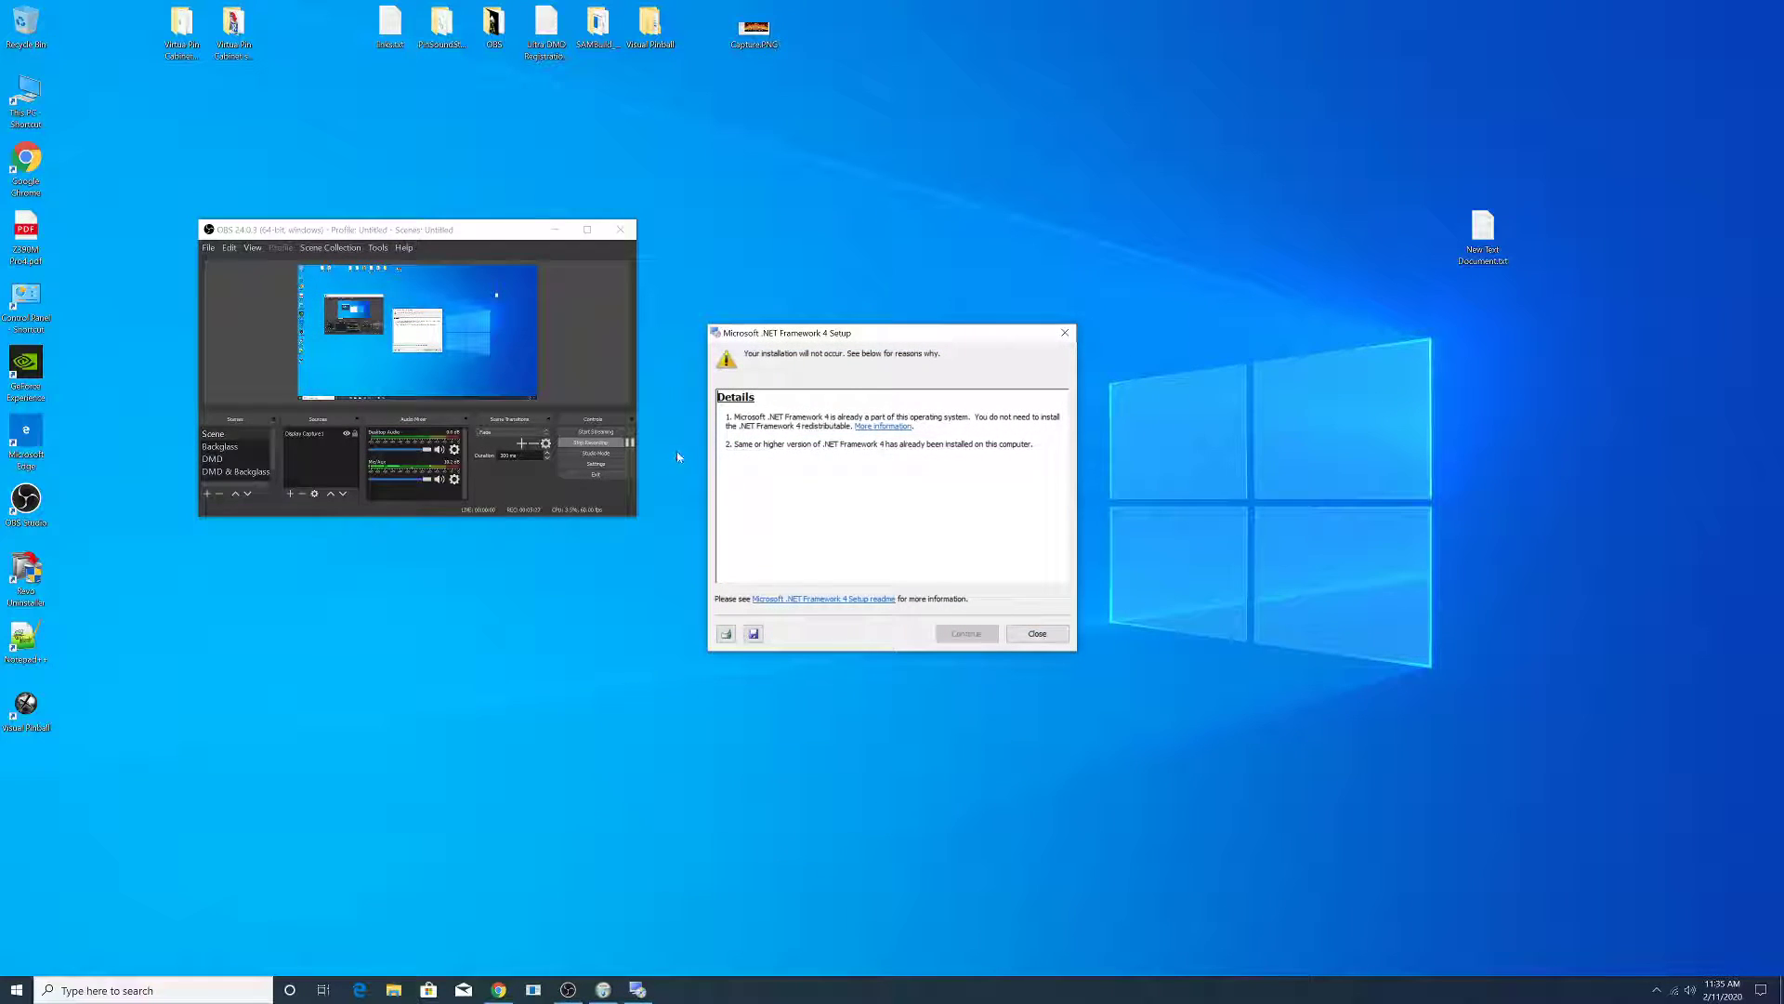
- Dismiss the .NET Framework 4 setup and agree to install B2S for a backglass on a second monitor
left_click(1042, 640)
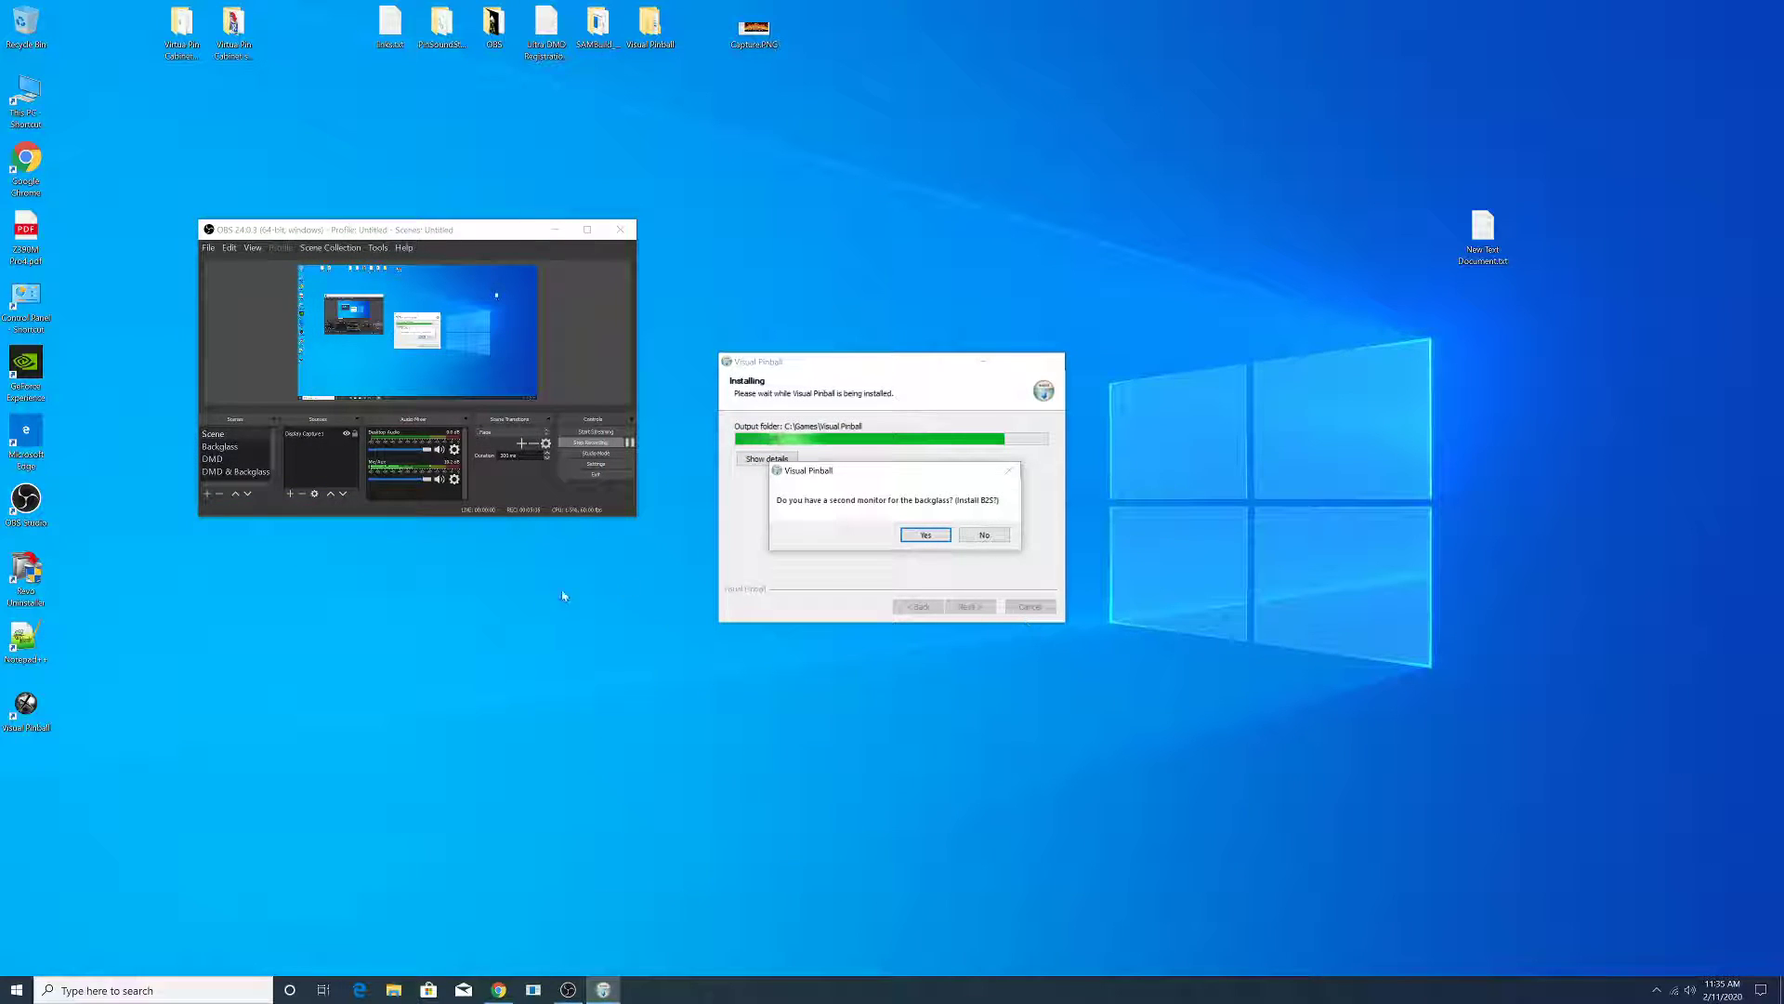
left_click(923, 537)
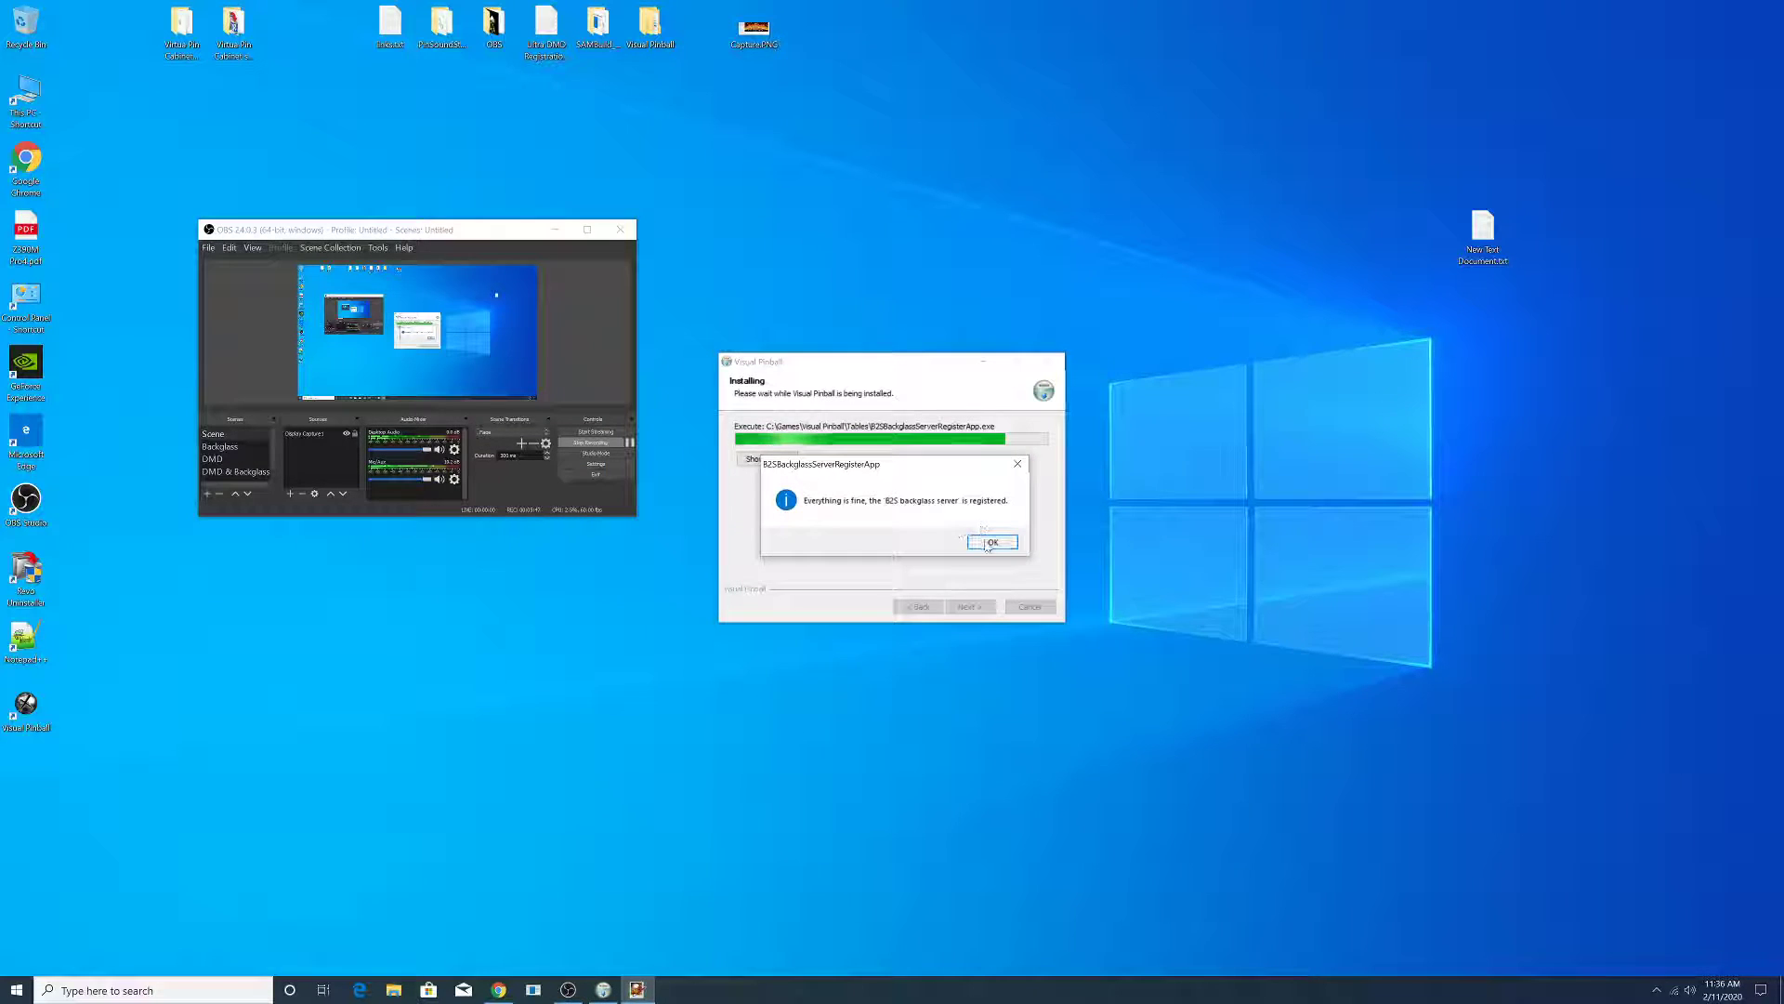
left_click(991, 543)
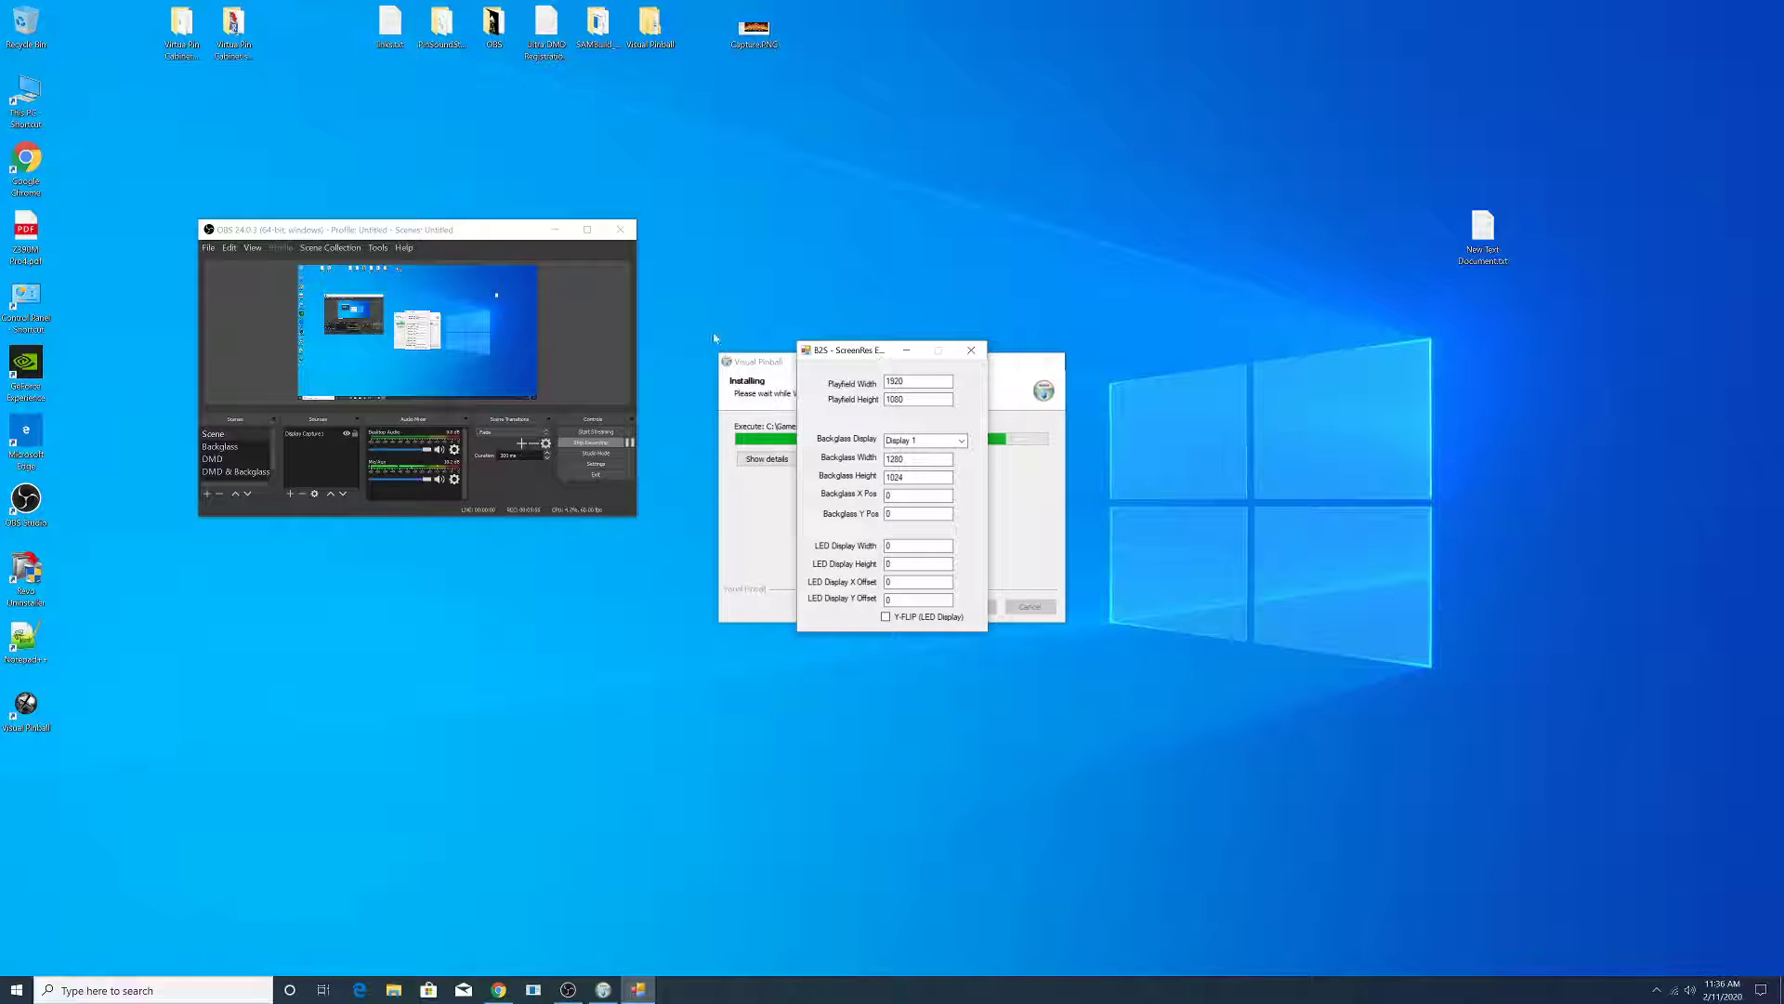
- Open the Windows display settings and check the resolution of display 1
right_click(1116, 245)
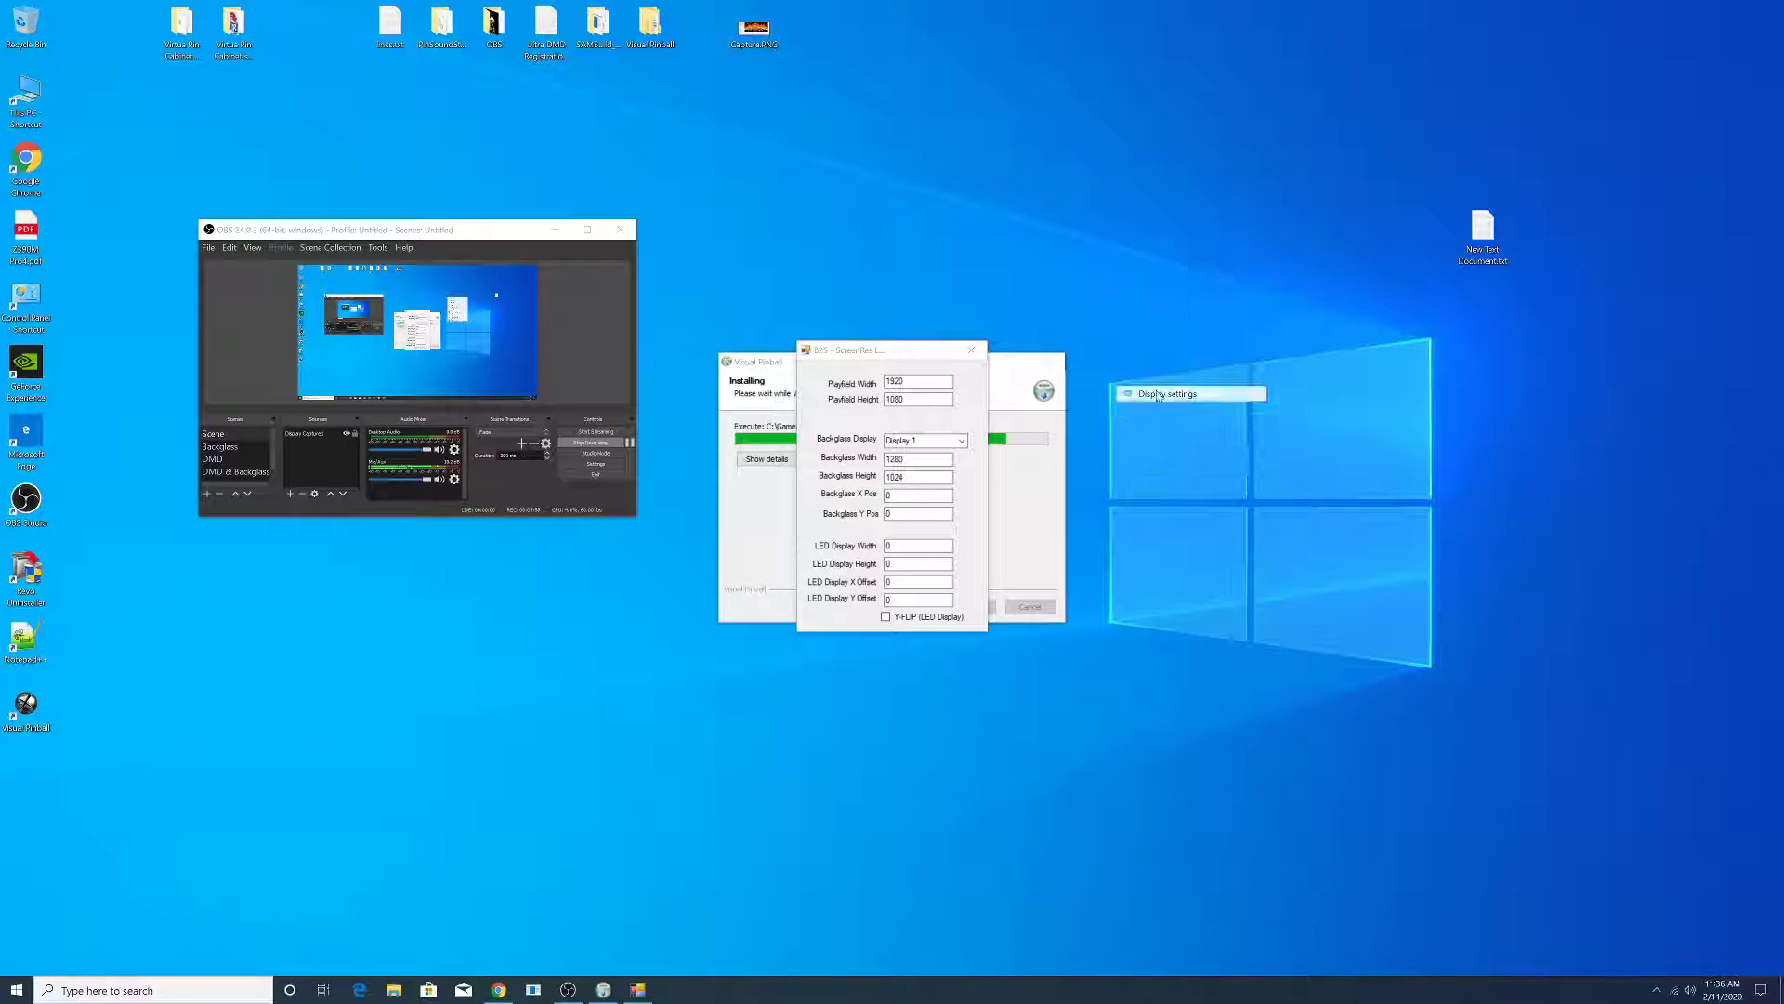
left_click(1157, 396)
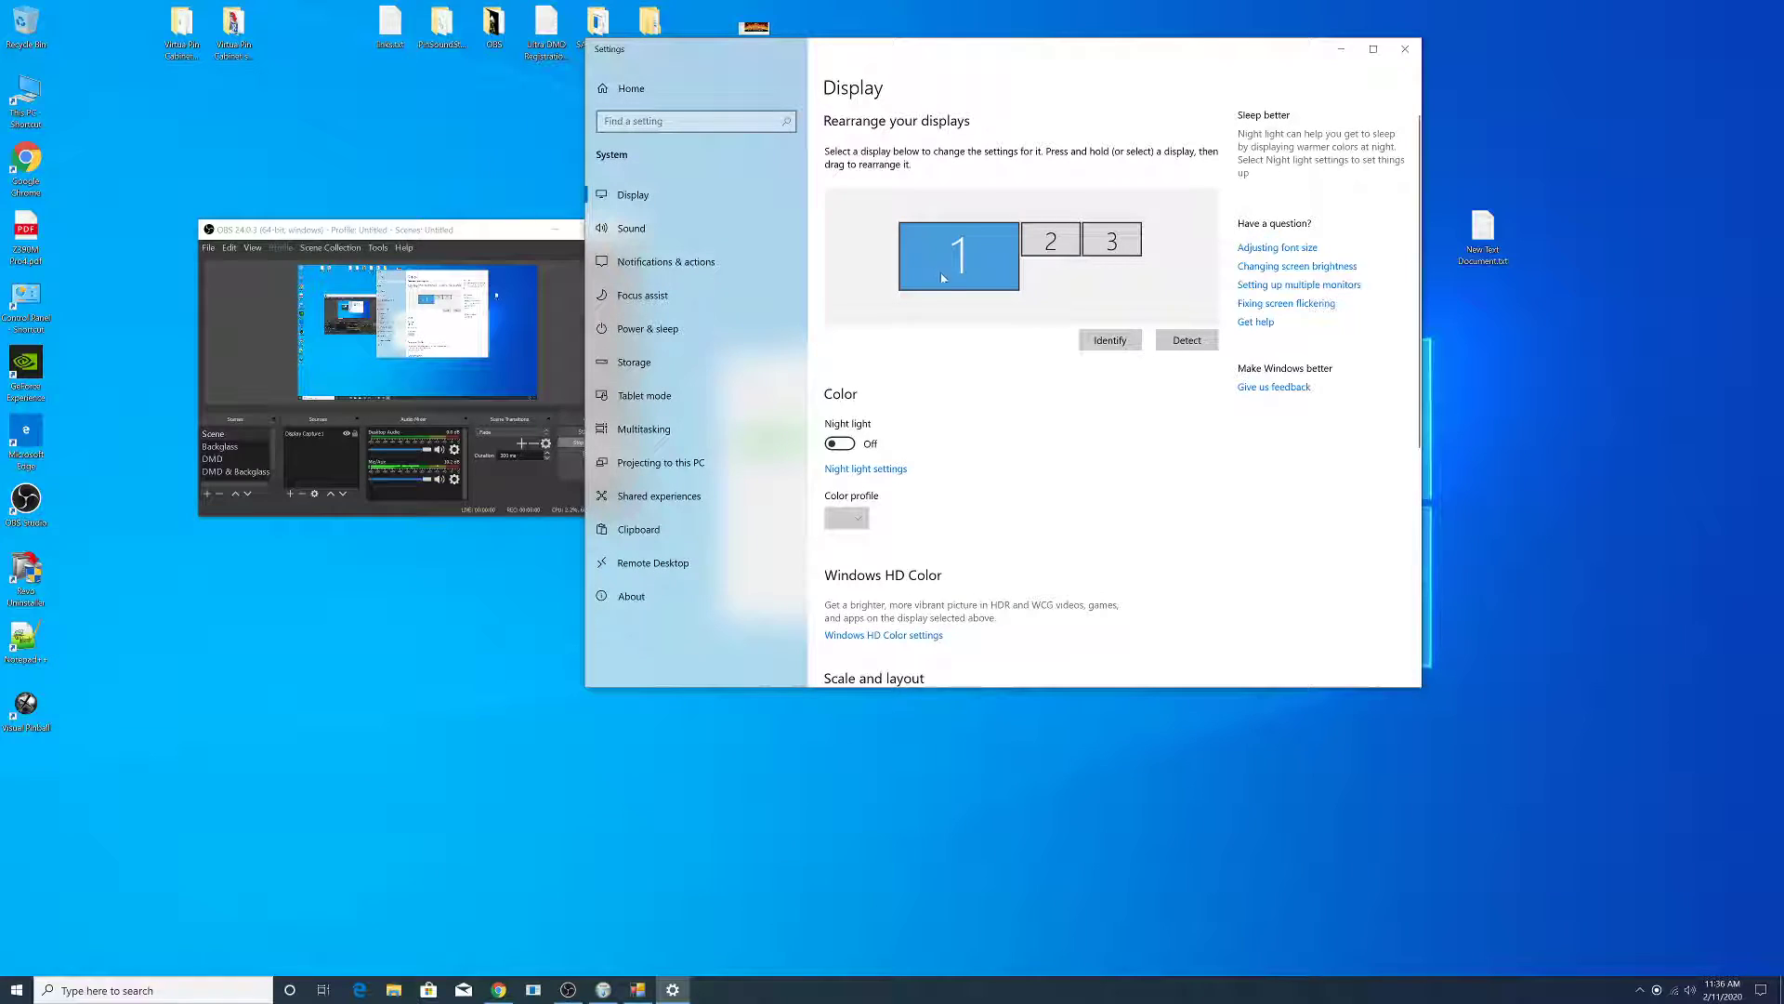
scroll(989, 479, "down", 2)
scroll(990, 480, "down", 2)
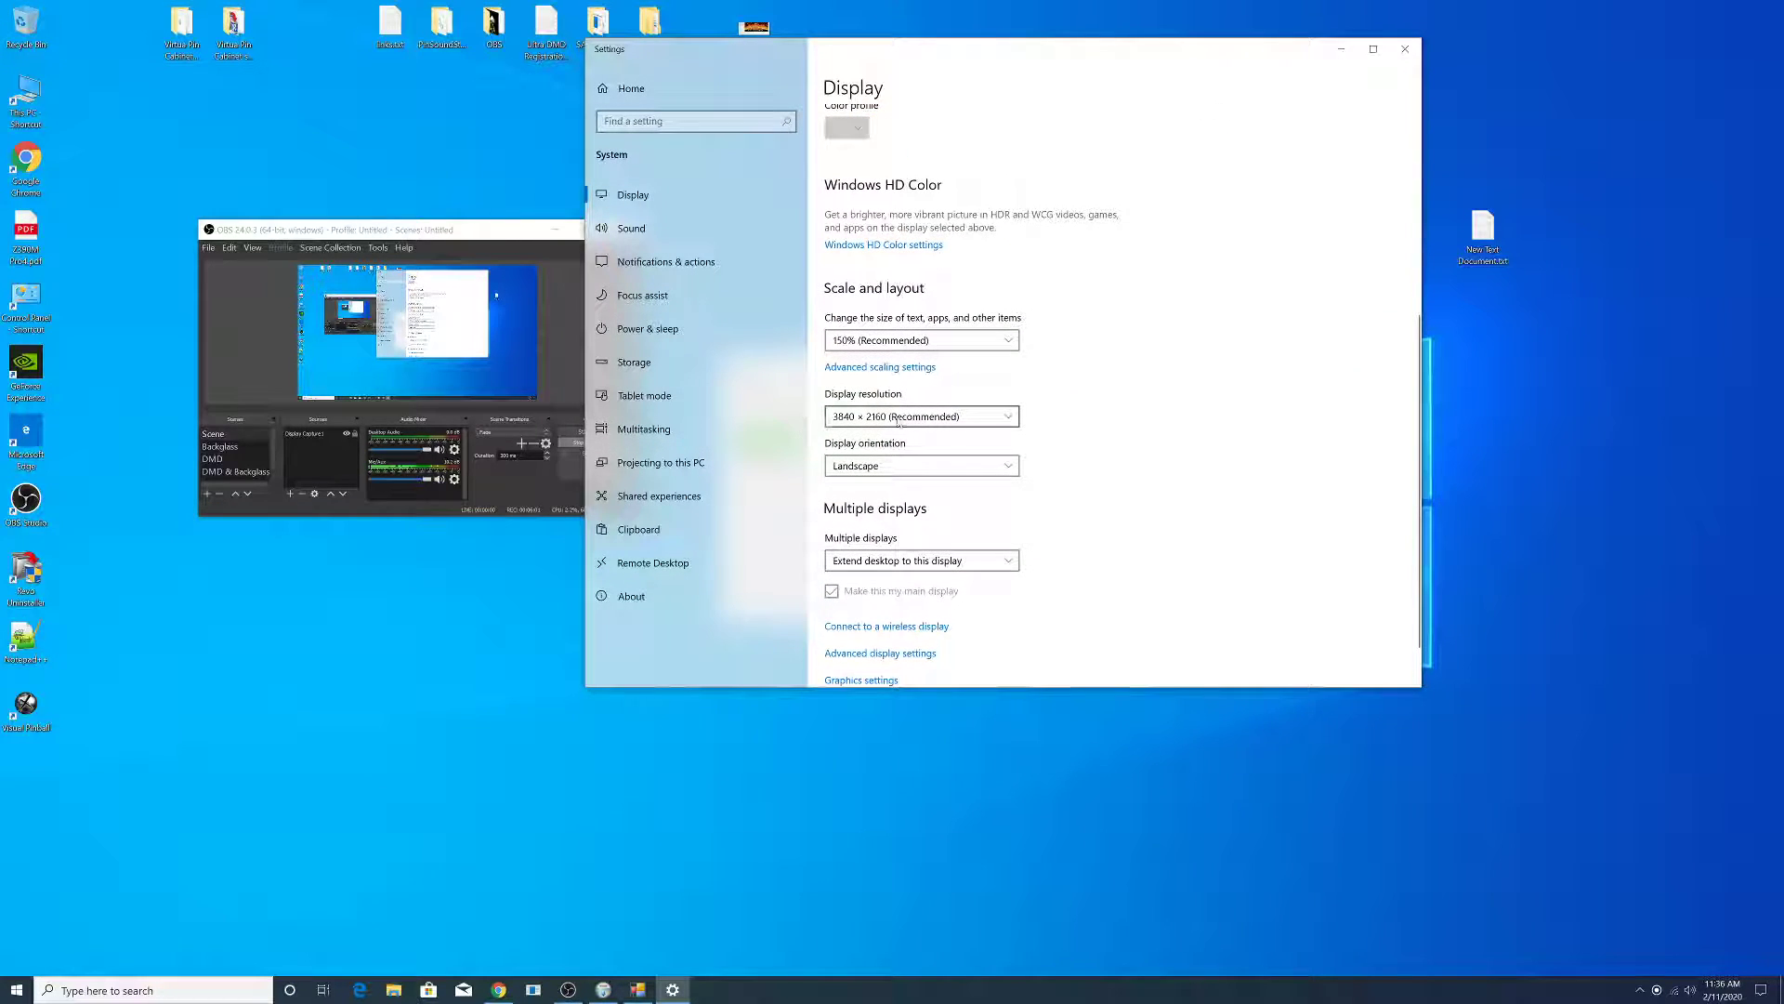
- Set the B2S playfield width to 3840 and height to 2160, with the Windows display settings moved aside
left_click(1011, 419)
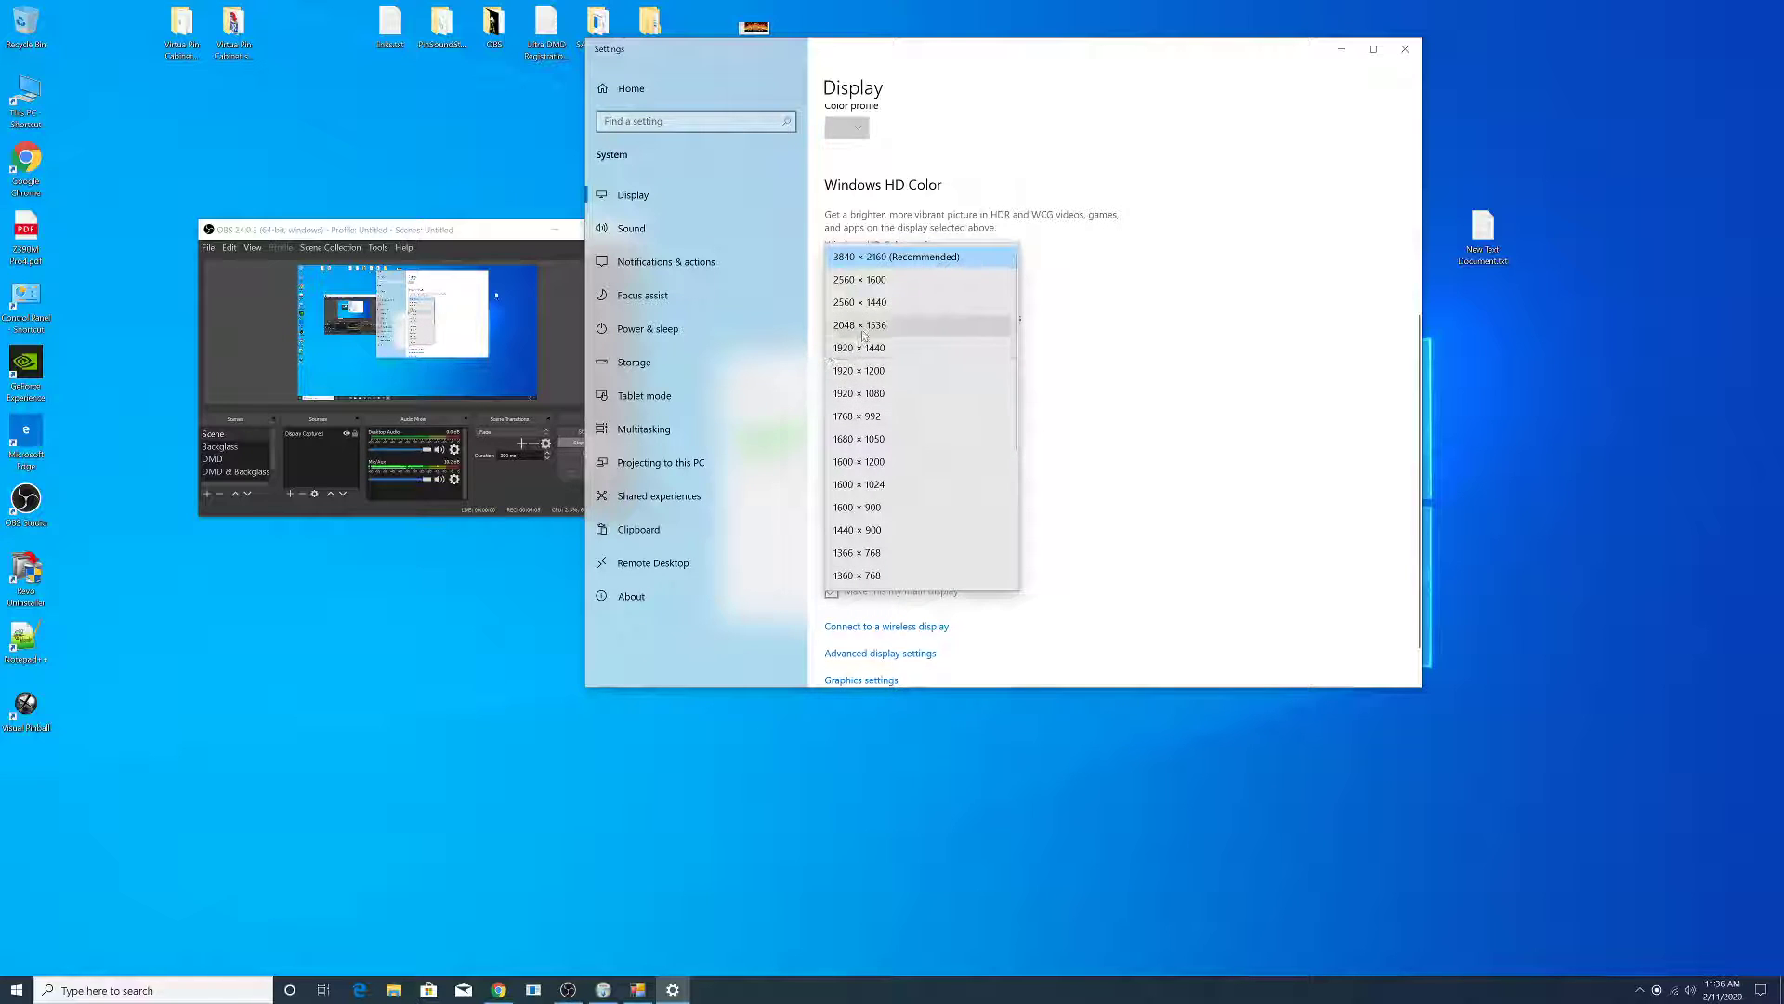
left_click(1232, 364)
left_click_drag(900, 36, 1142, 51)
left_click(812, 375)
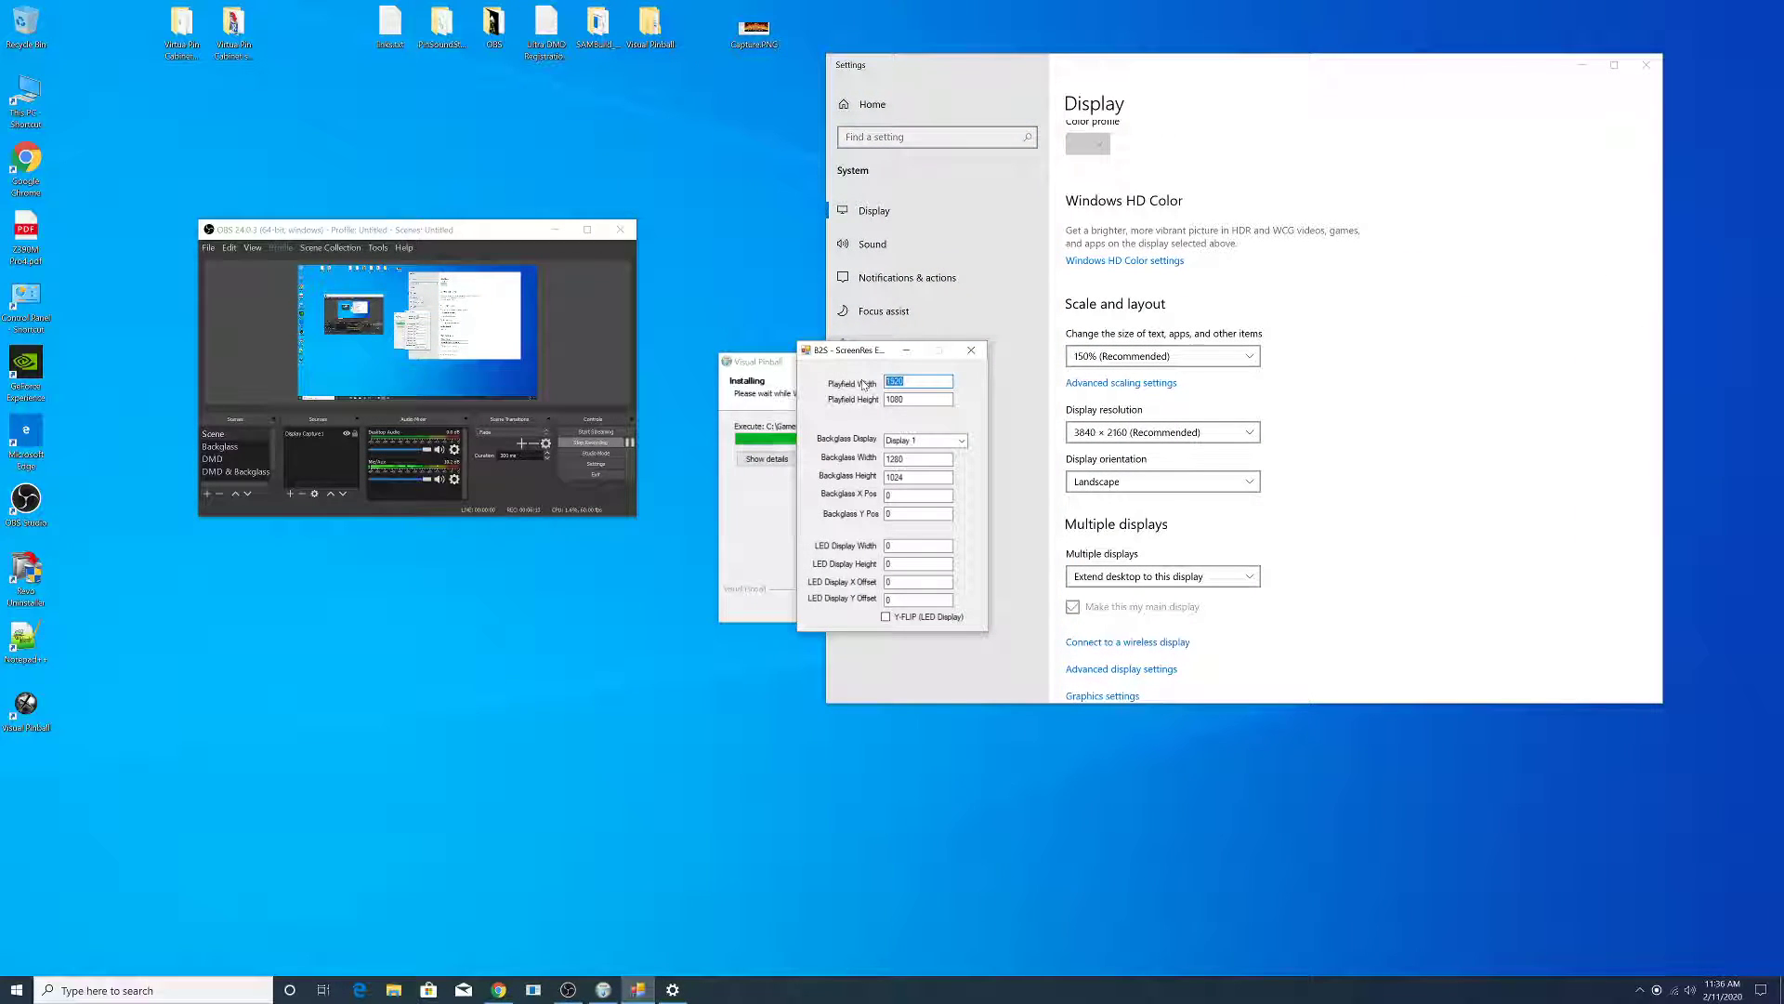
type("3840")
key("Tab")
- Check display 2's resolution in the Windows settings and set the B2S backglass to Display 2, width 1920 and height 1080
scroll(1390, 249, "up", 1)
scroll(1390, 249, "up", 3)
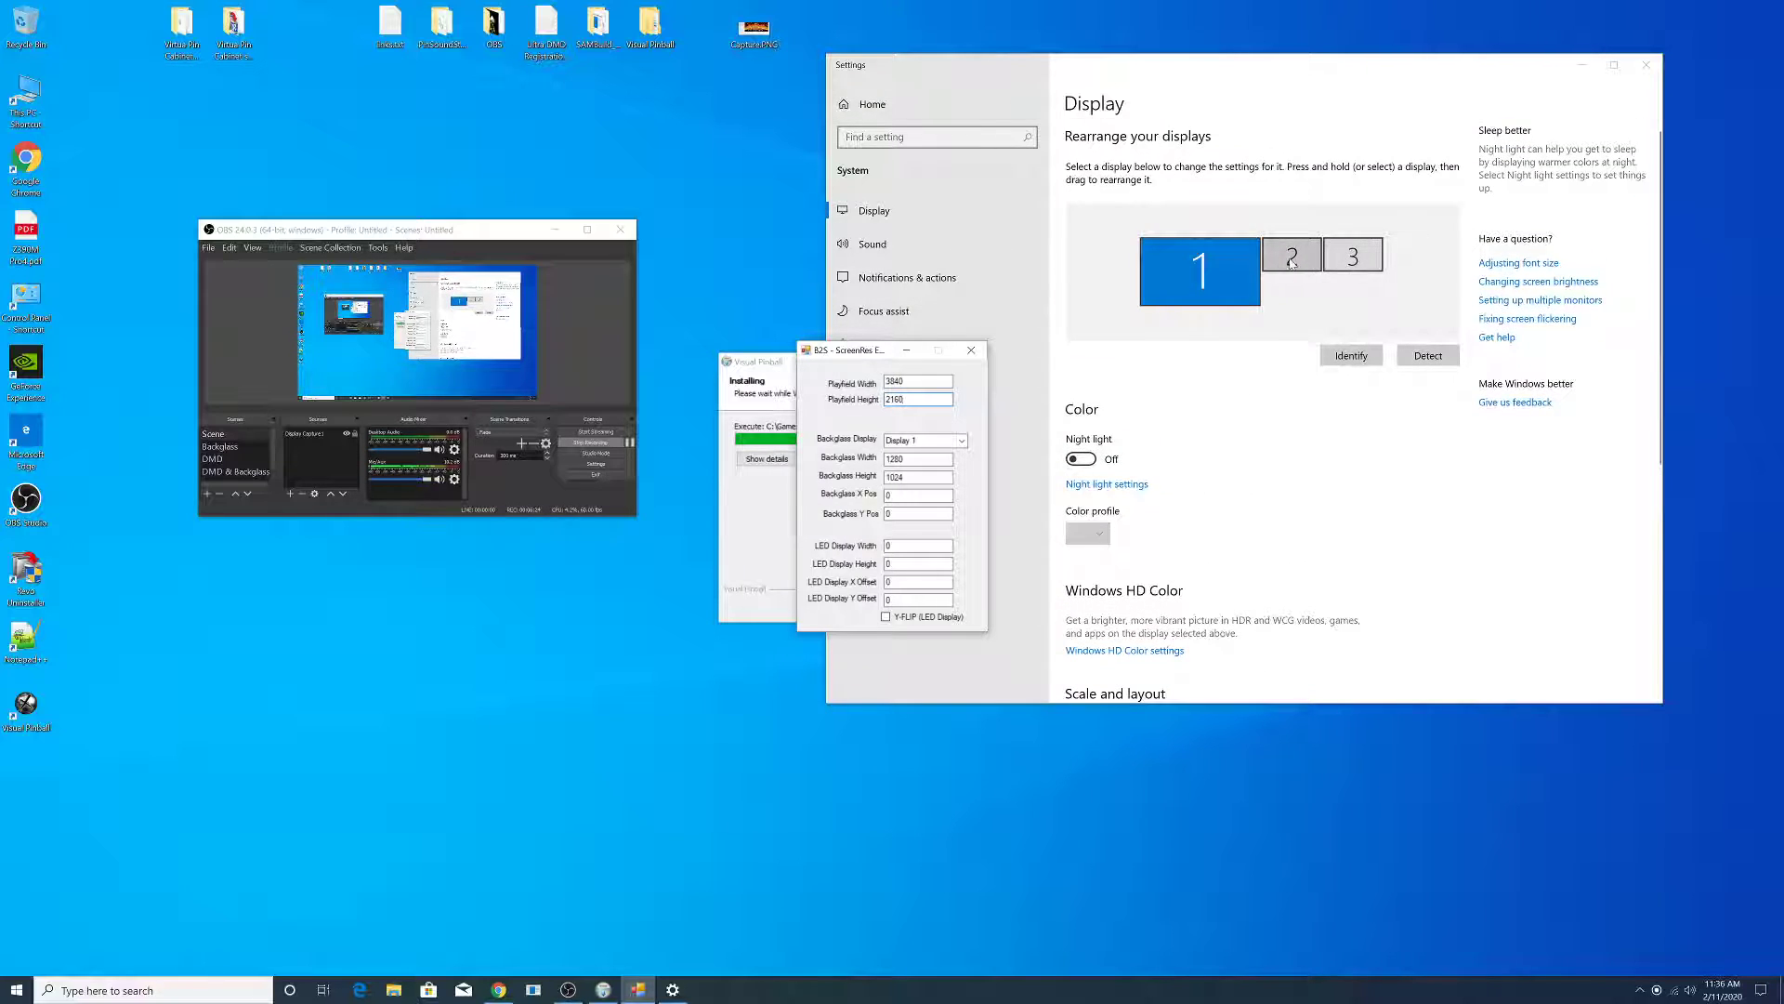
left_click(1293, 261)
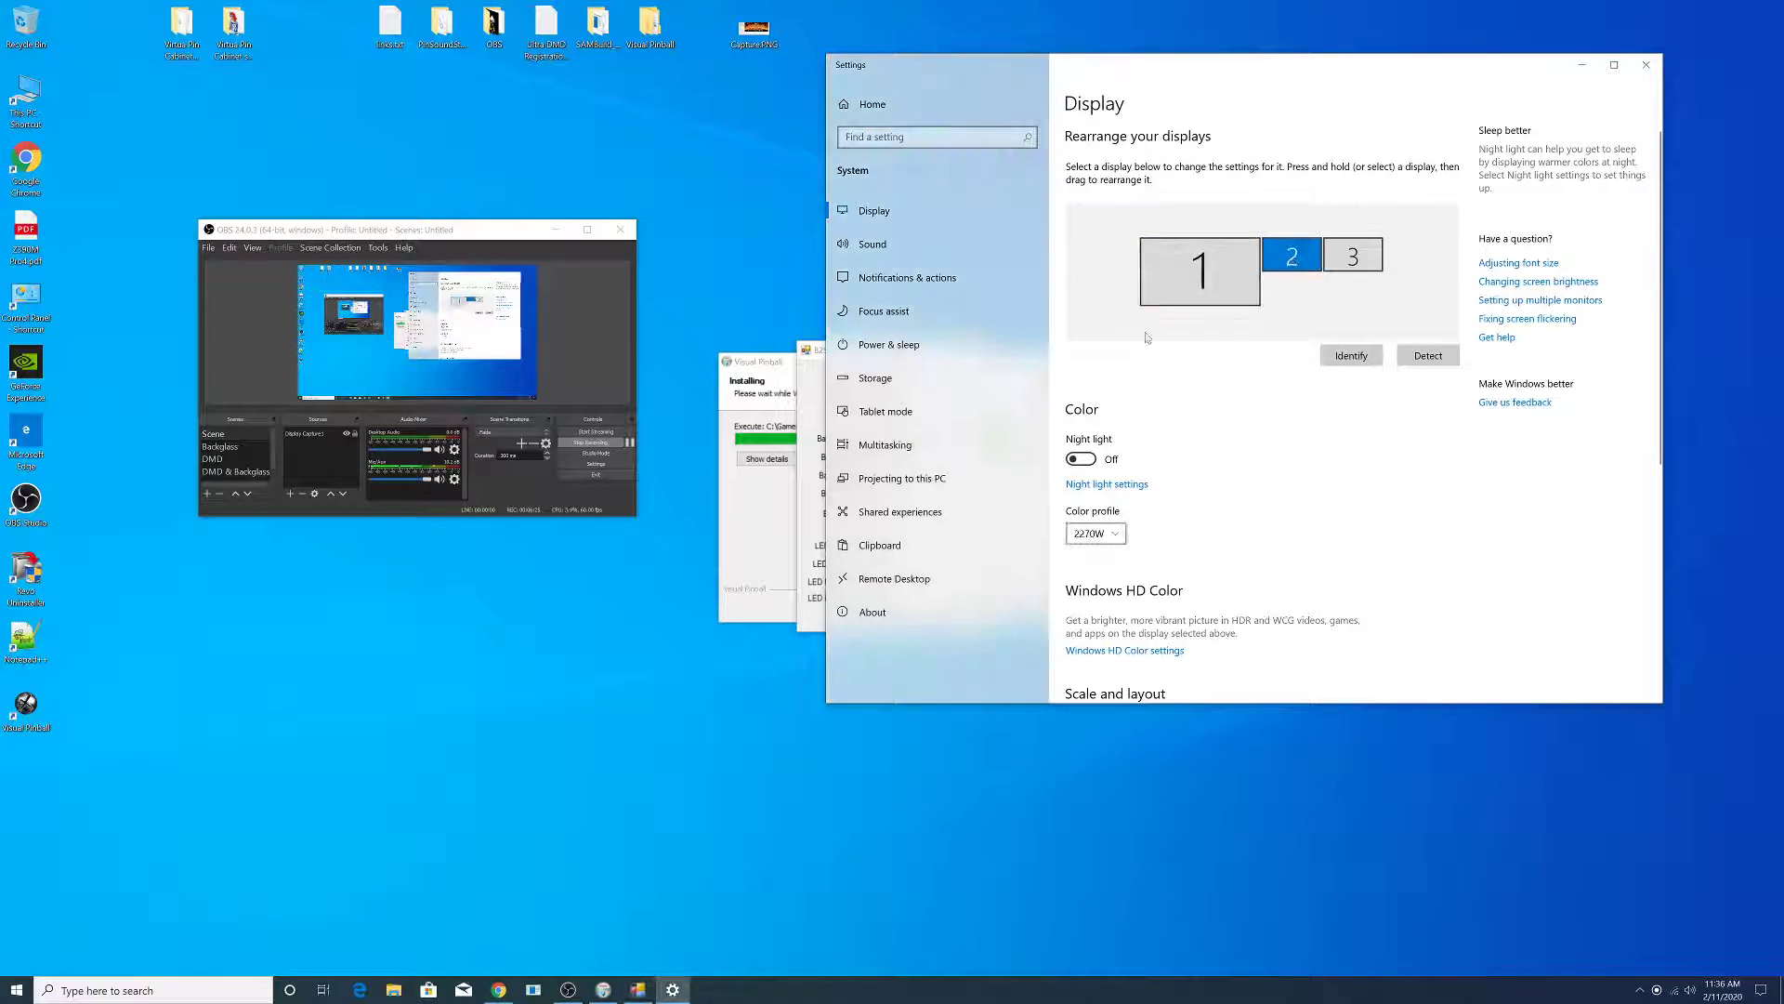
scroll(1125, 392, "down", 1)
scroll(1123, 395, "down", 4)
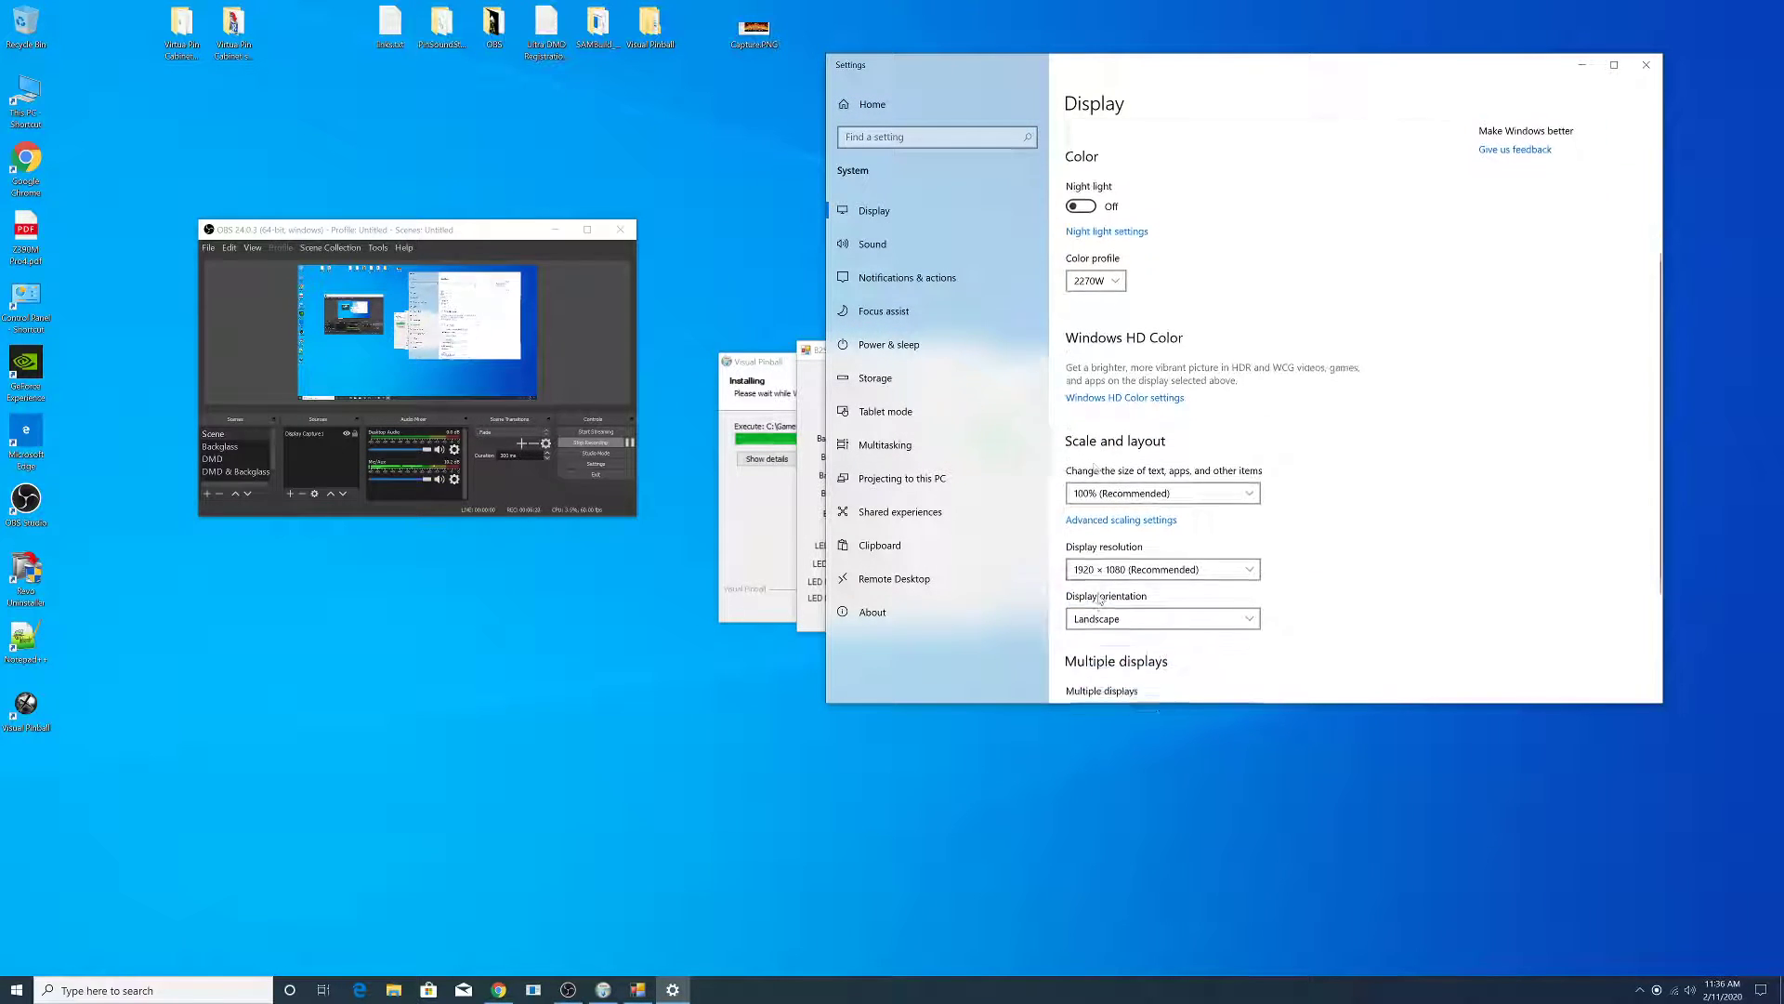
left_click(805, 395)
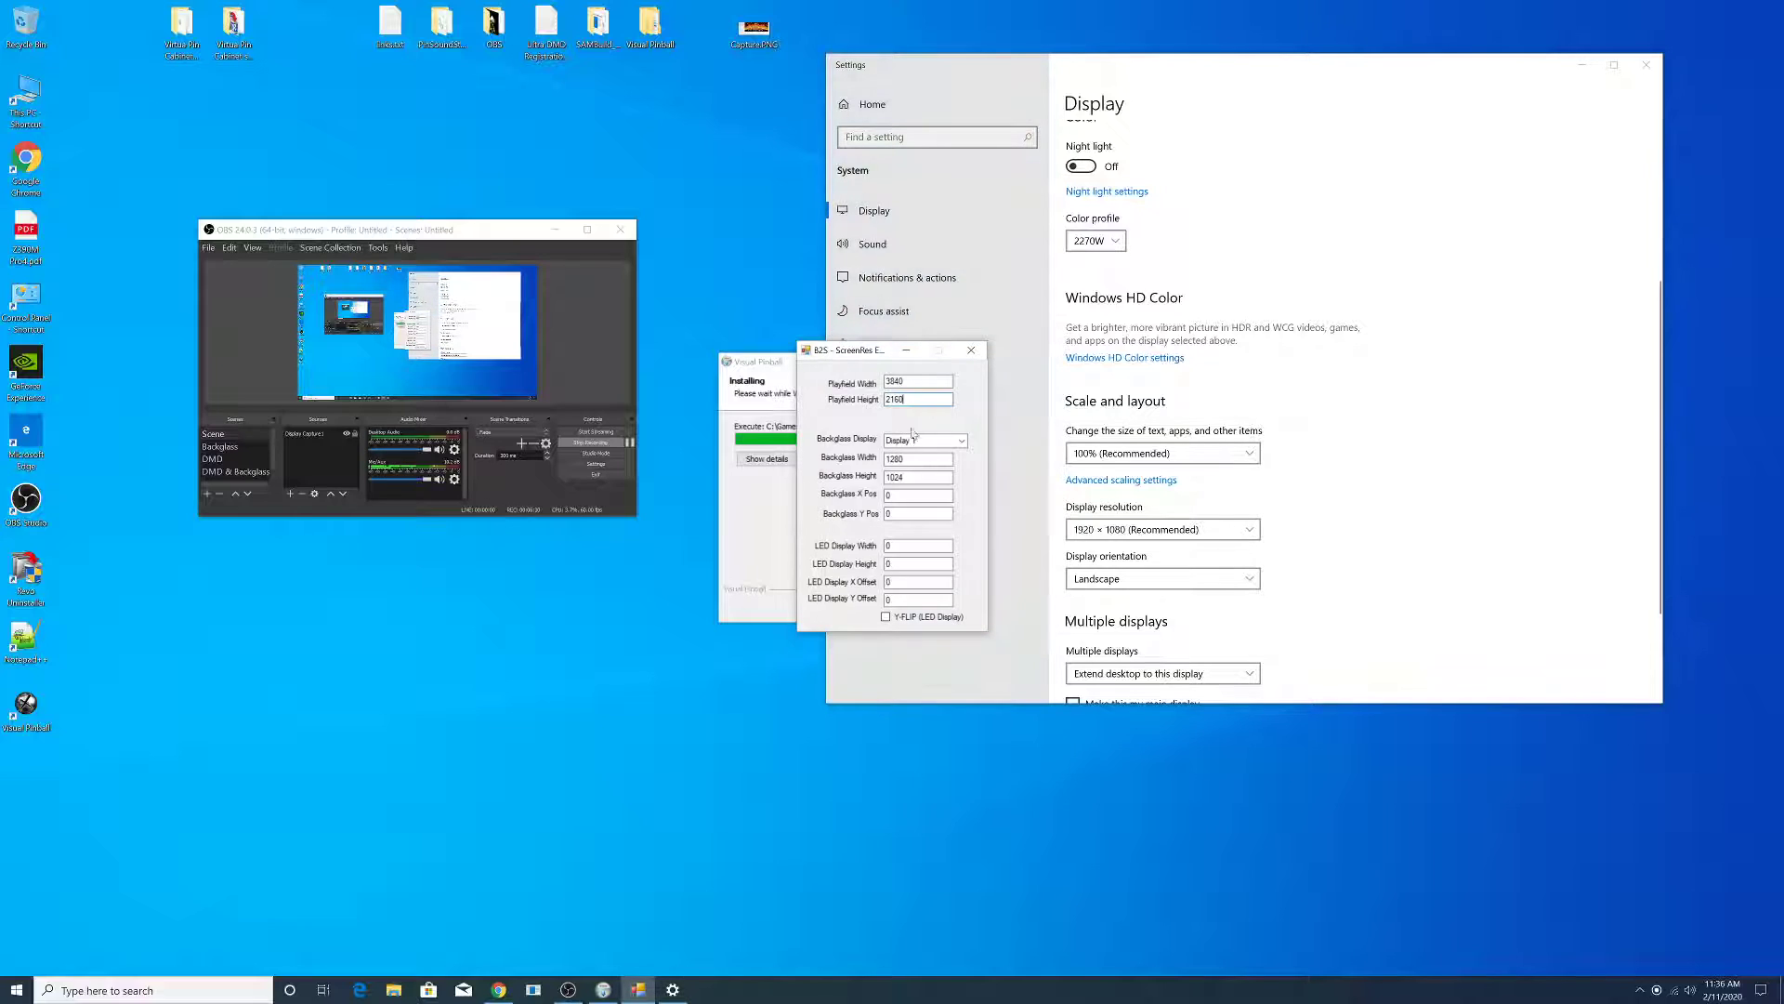
left_click(936, 441)
left_click(915, 463)
key("Tab")
type("1")
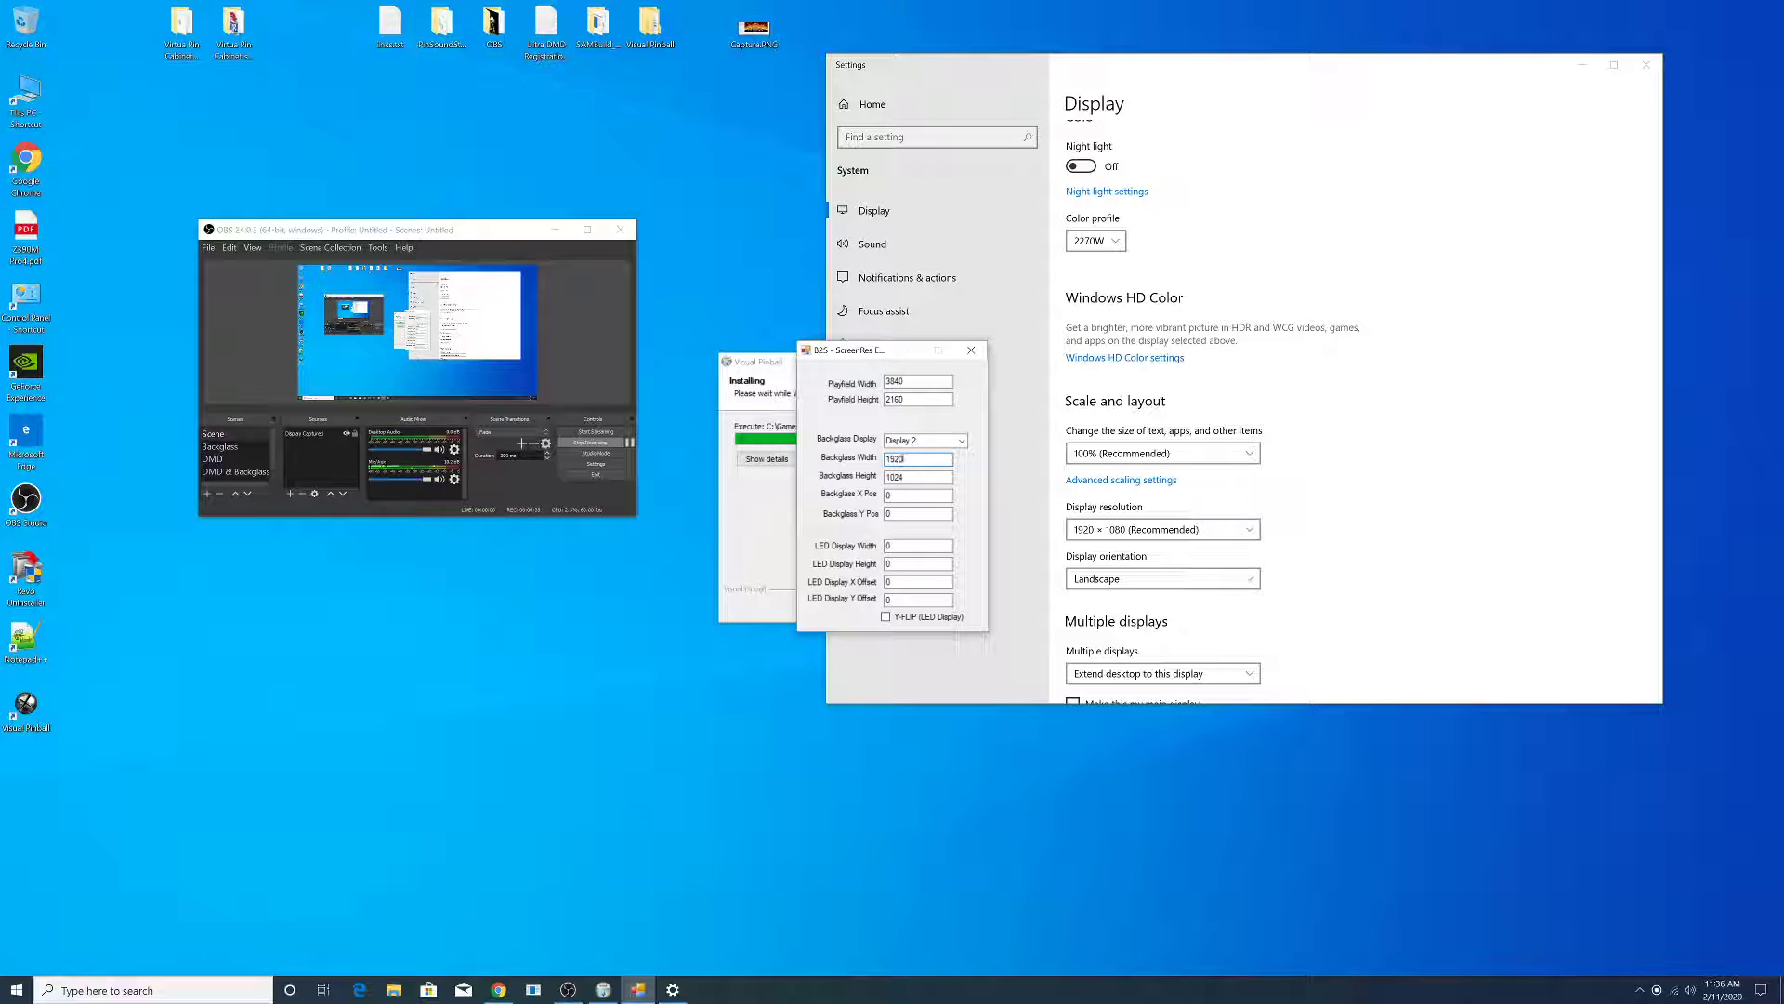
key("Tab")
type("108")
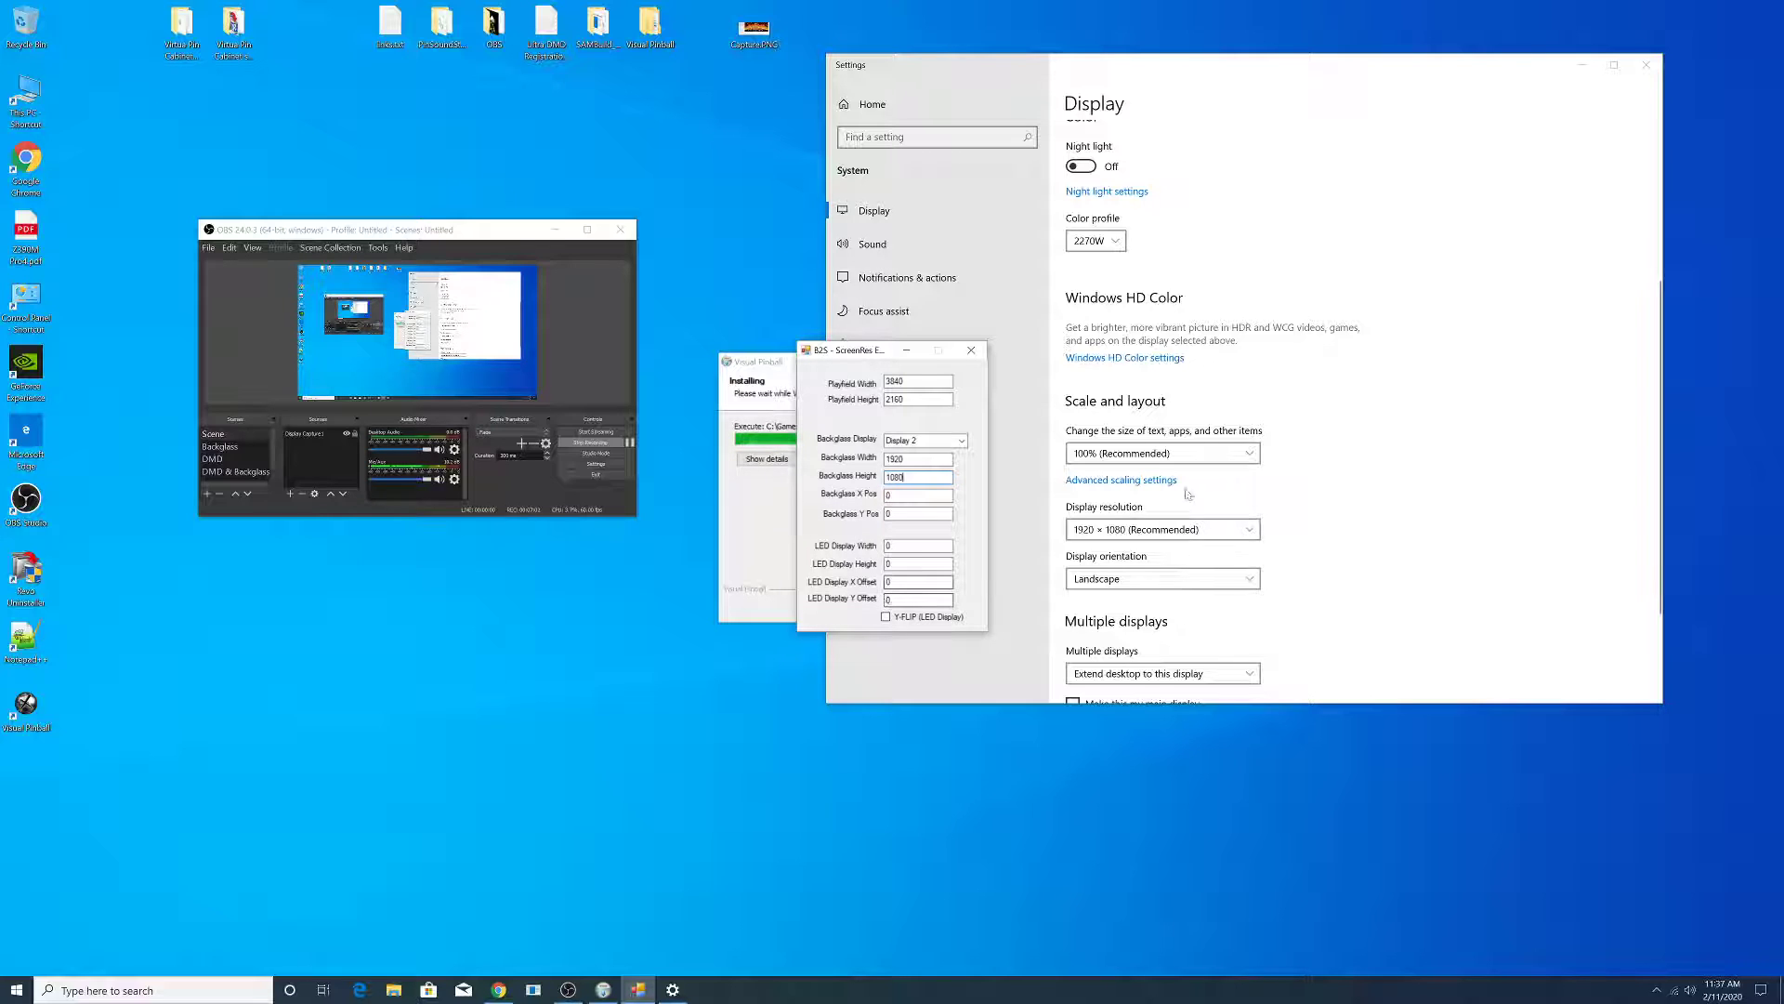
- Close the B2S screen editor, finish the Visual Pinball setup wizard, and close the Windows display settings
left_click(969, 351)
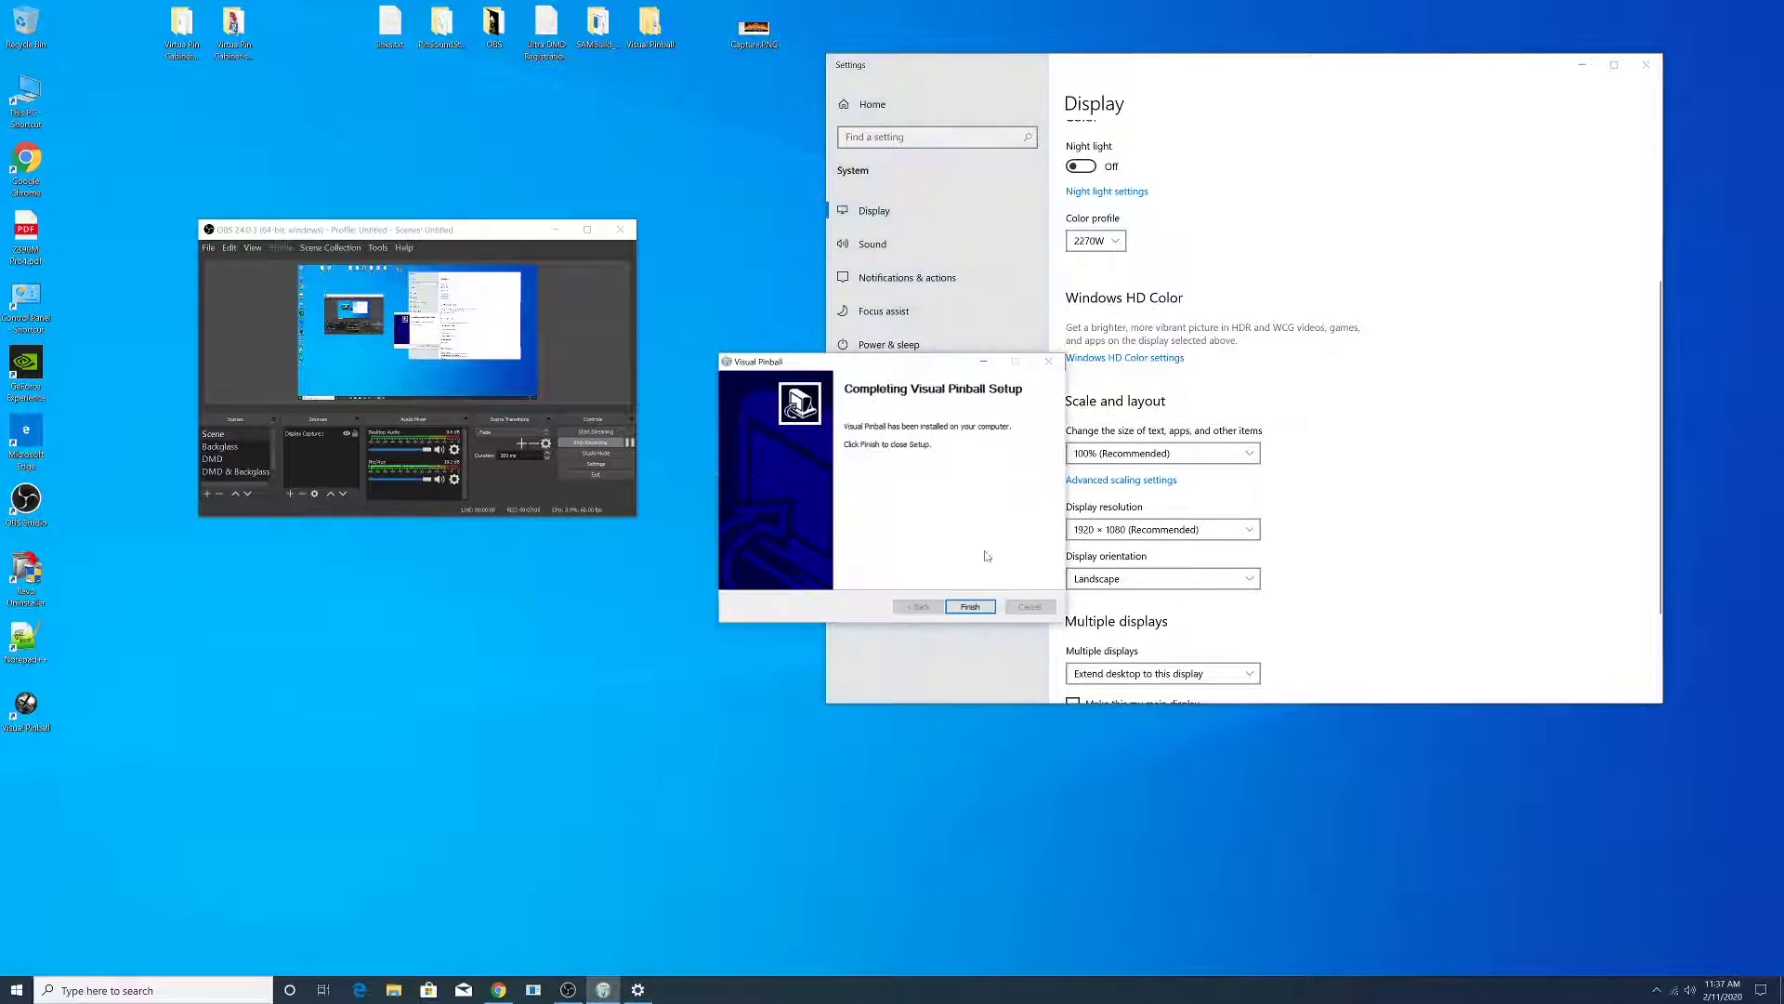
left_click(969, 606)
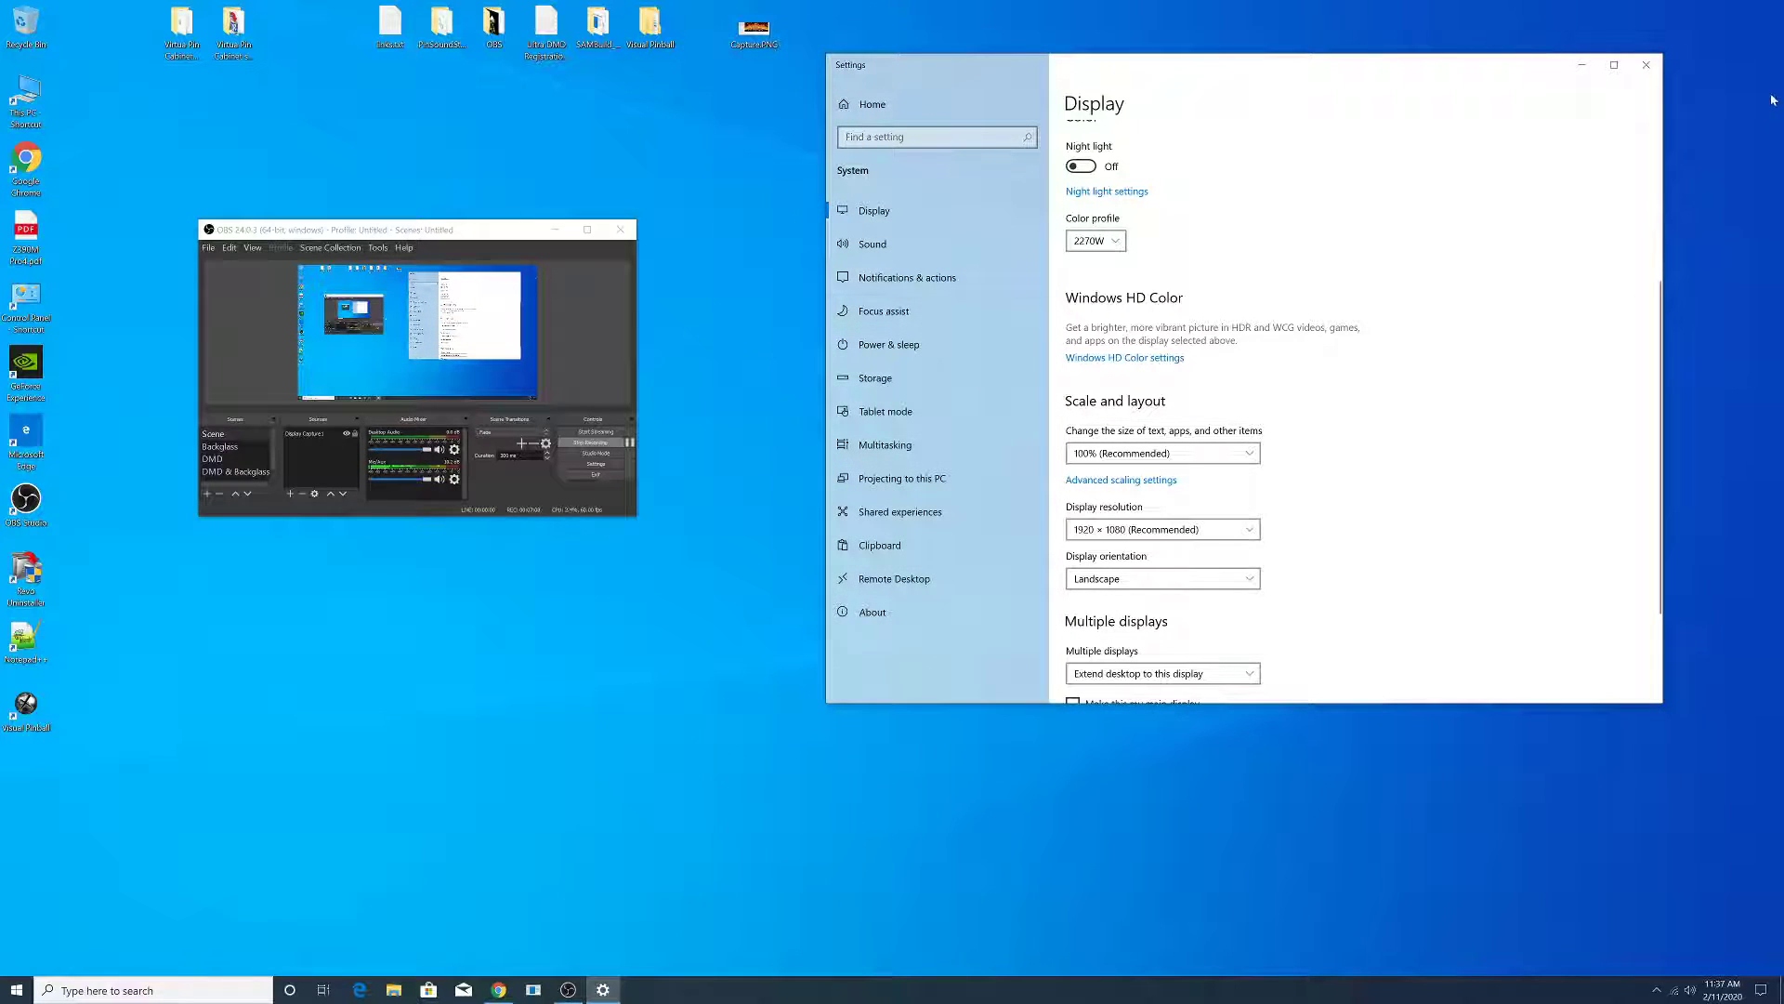
left_click(1646, 65)
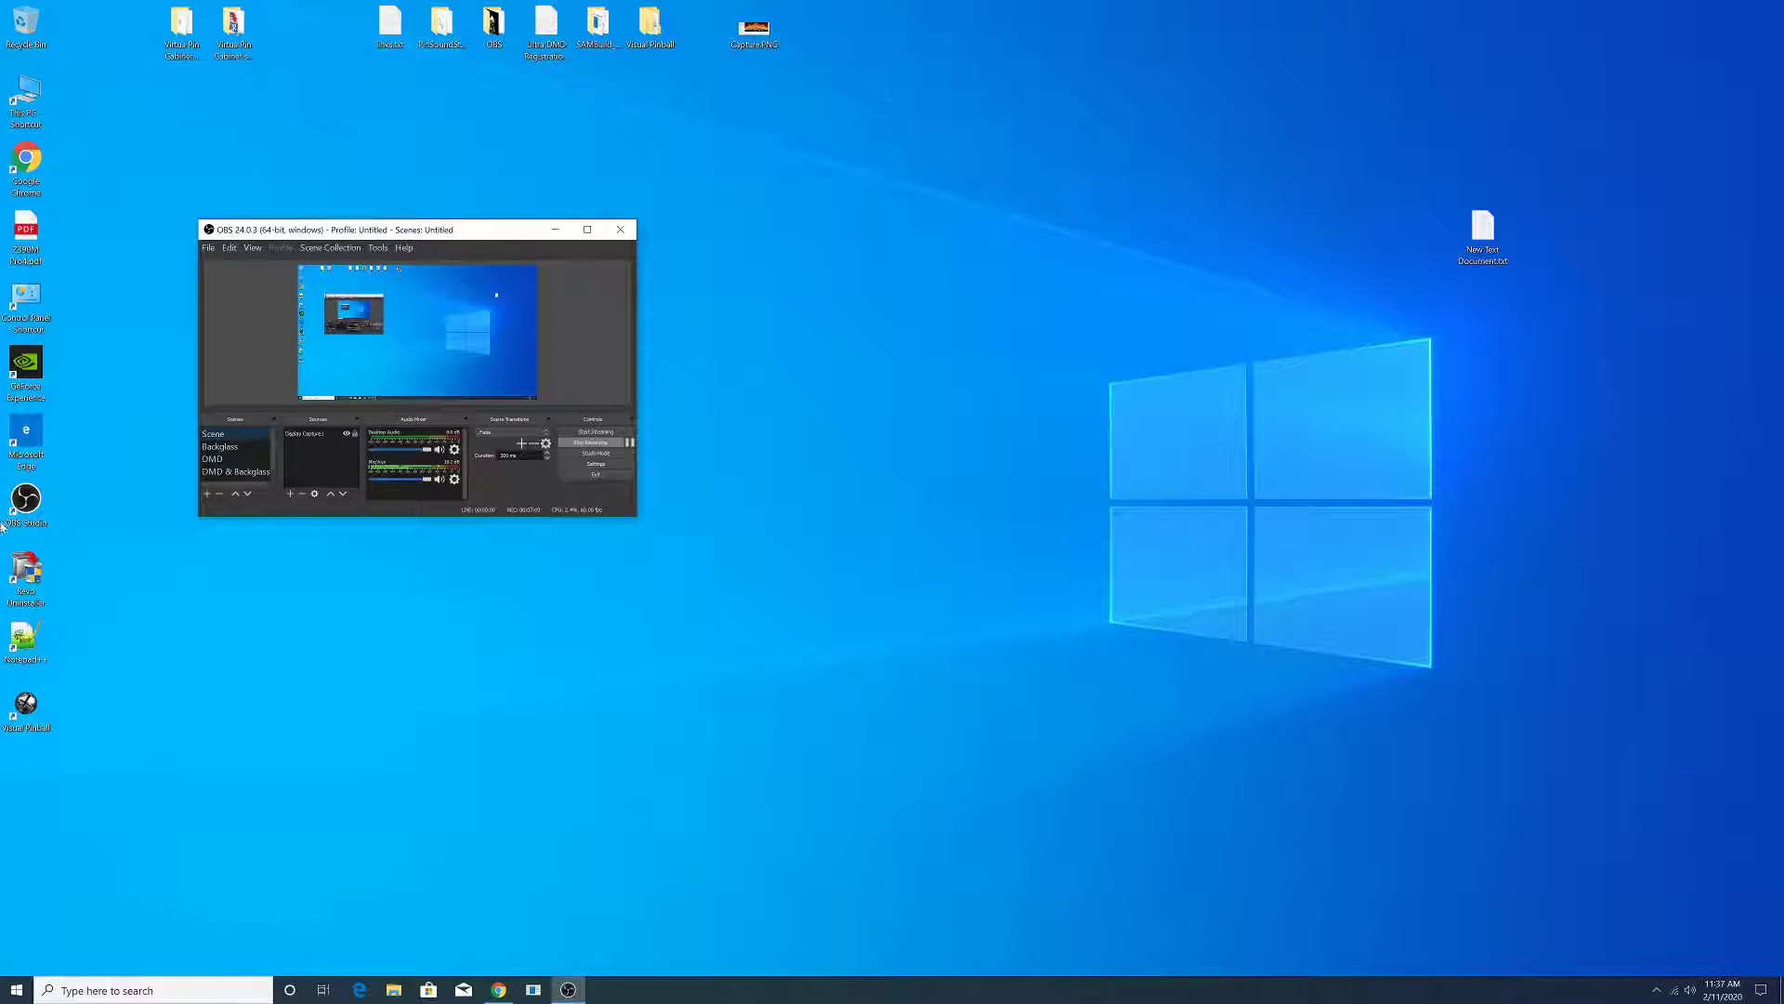
- Open the file location of the desktop's Visual Pinball shortcut and go into its Tables folder
right_click(18, 570)
key("Escape")
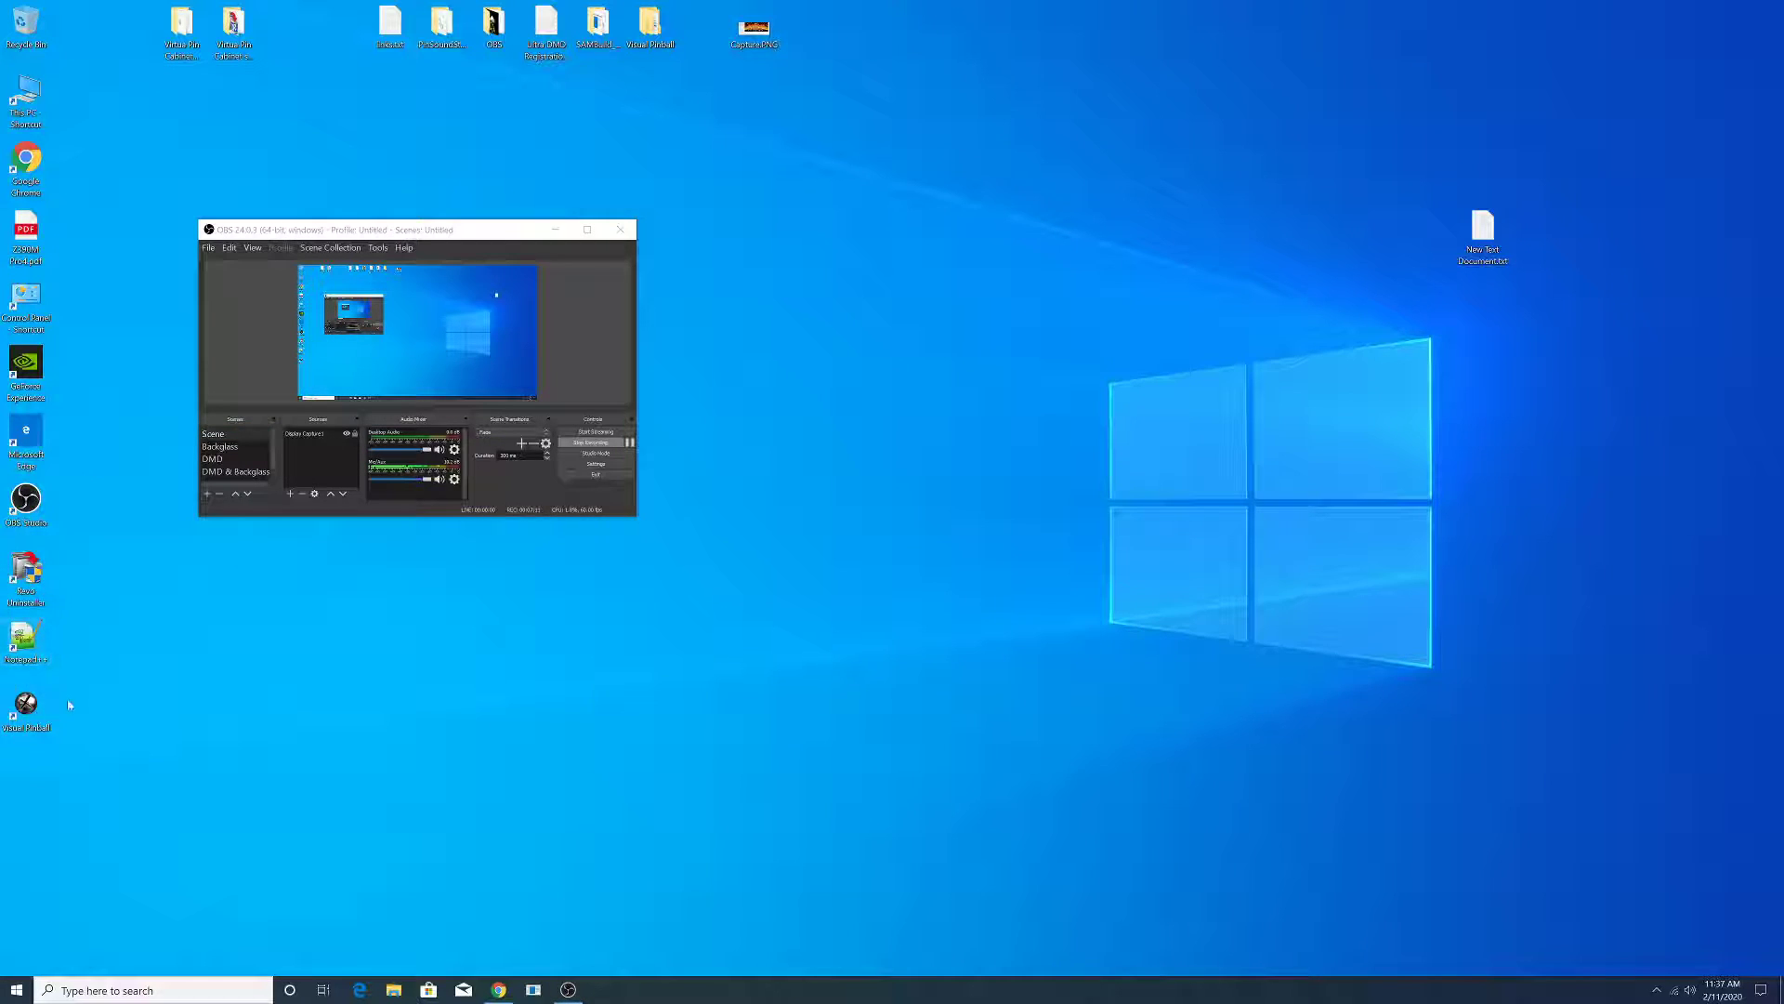
right_click(27, 699)
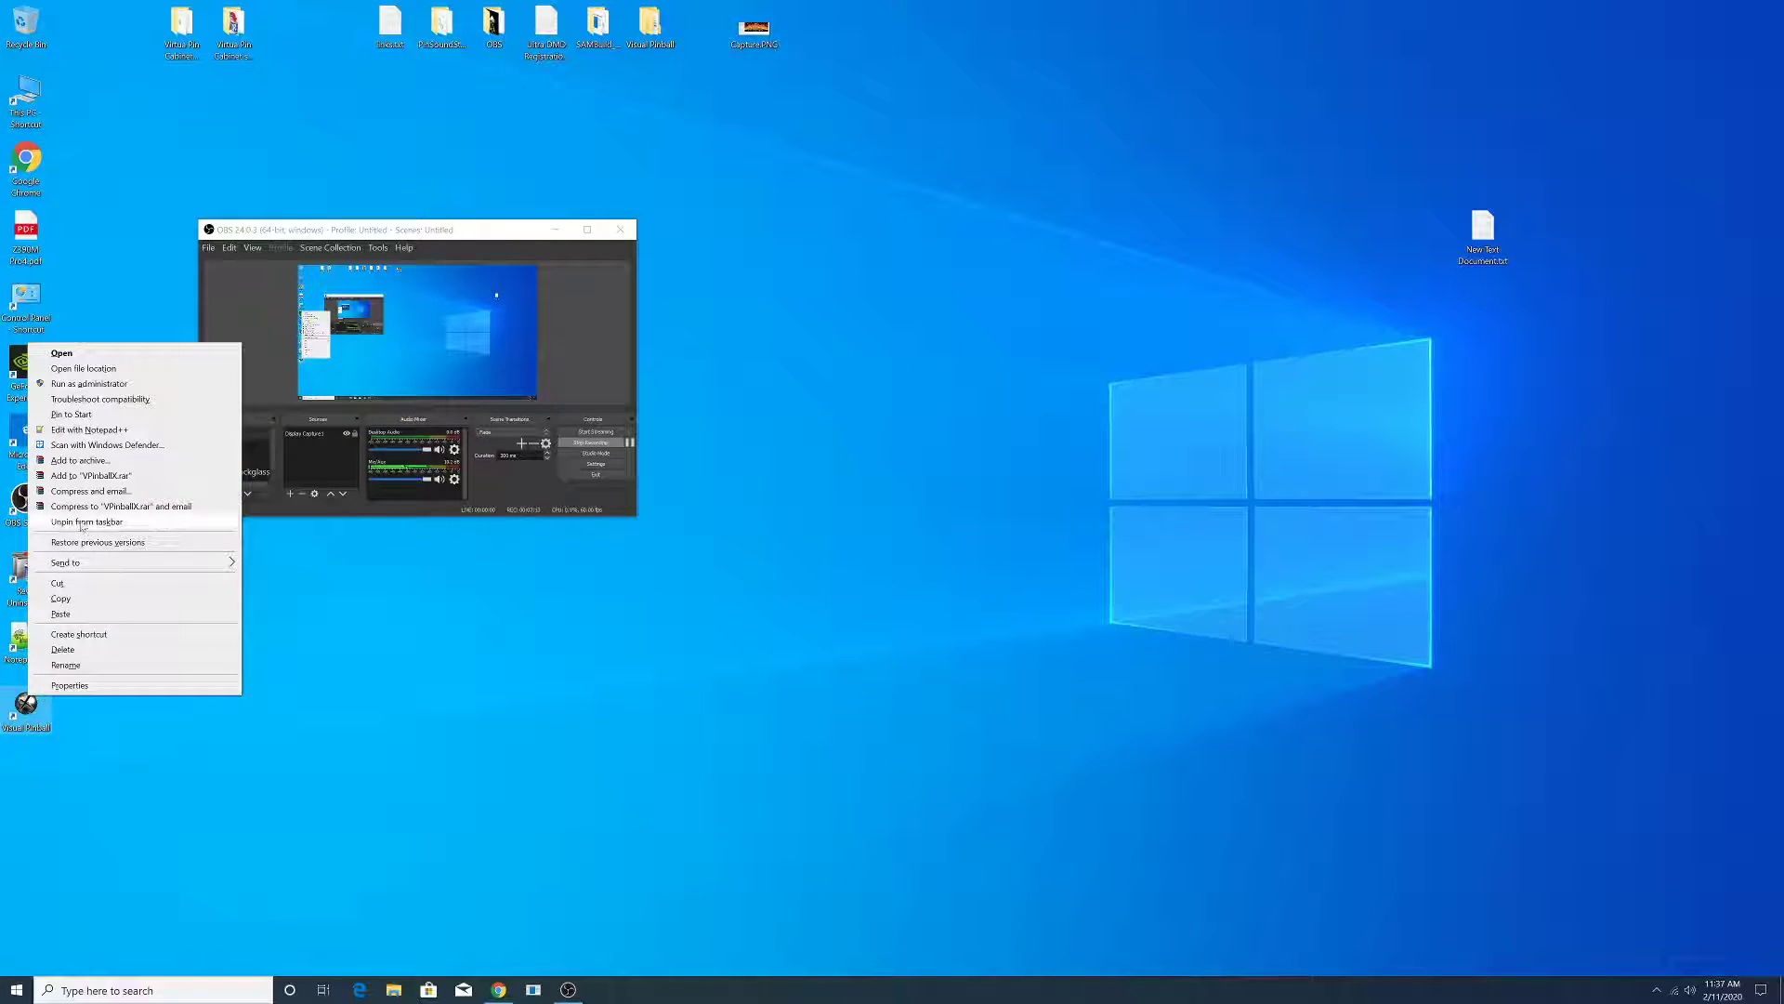
left_click(83, 368)
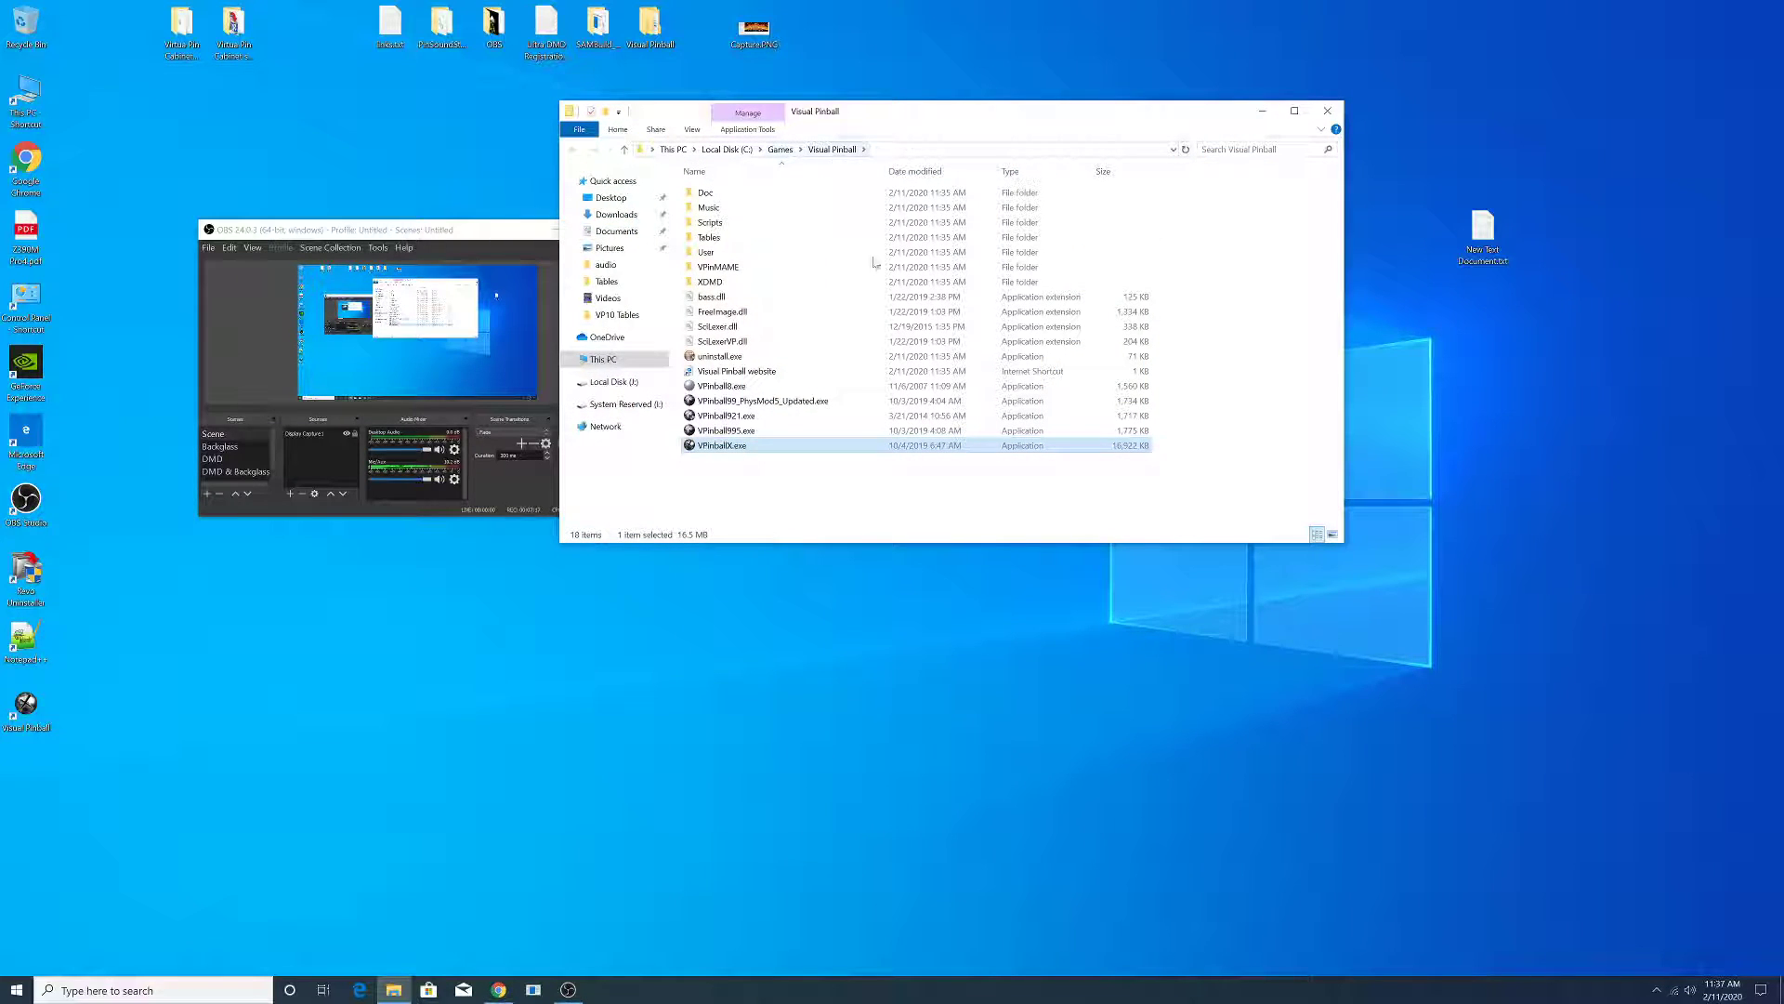
double_click(712, 236)
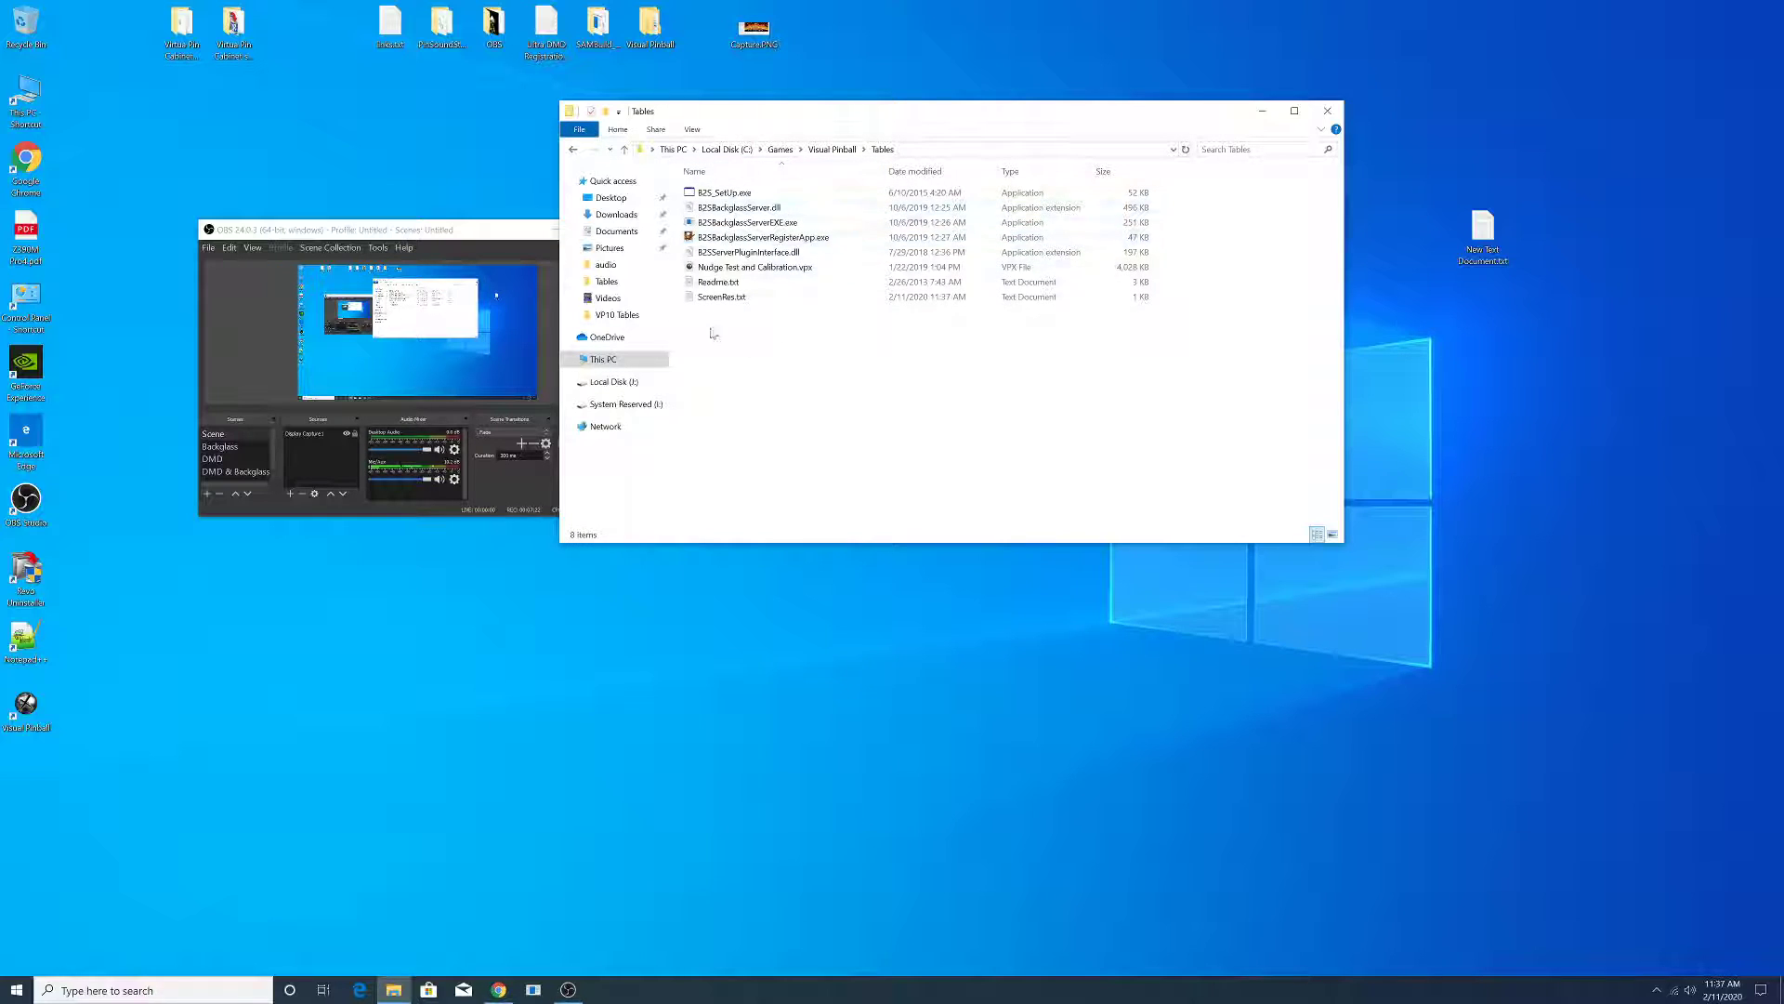
- Review the saved layout in B2S_SetUp.exe, close it, and register the backglass server with B2SBackglassServerRegisterApp.exe
double_click(720, 194)
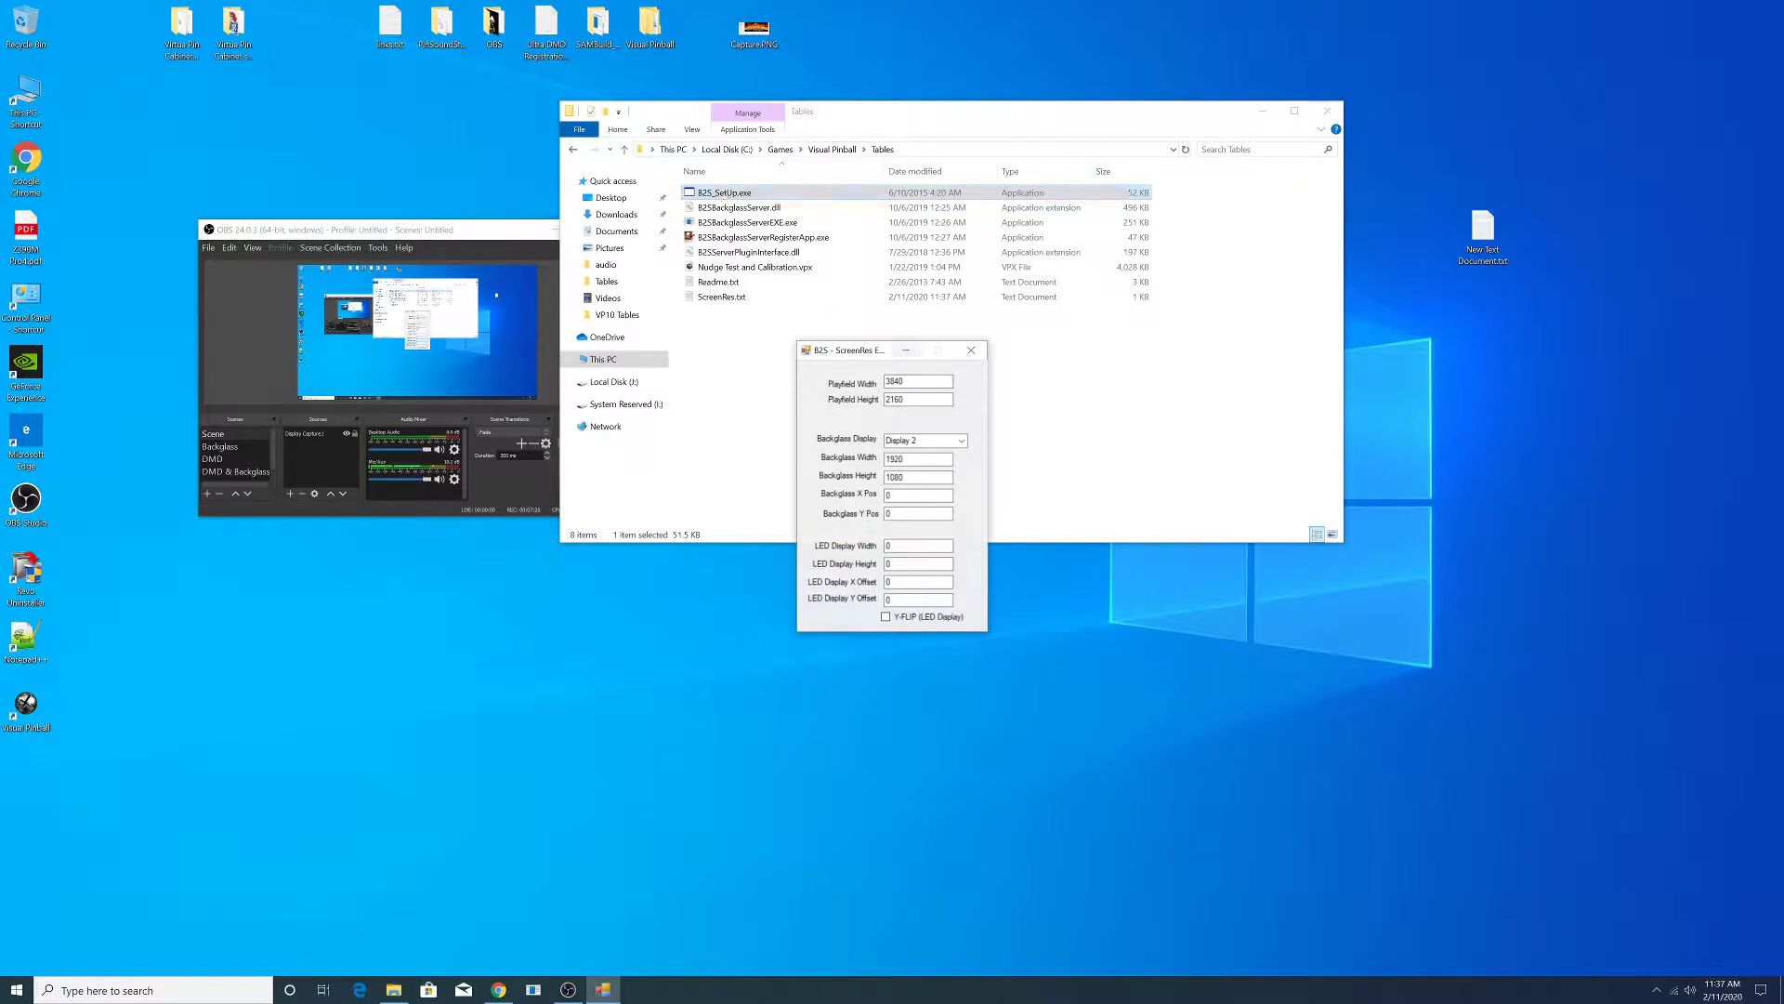
left_click(966, 350)
left_click(770, 236)
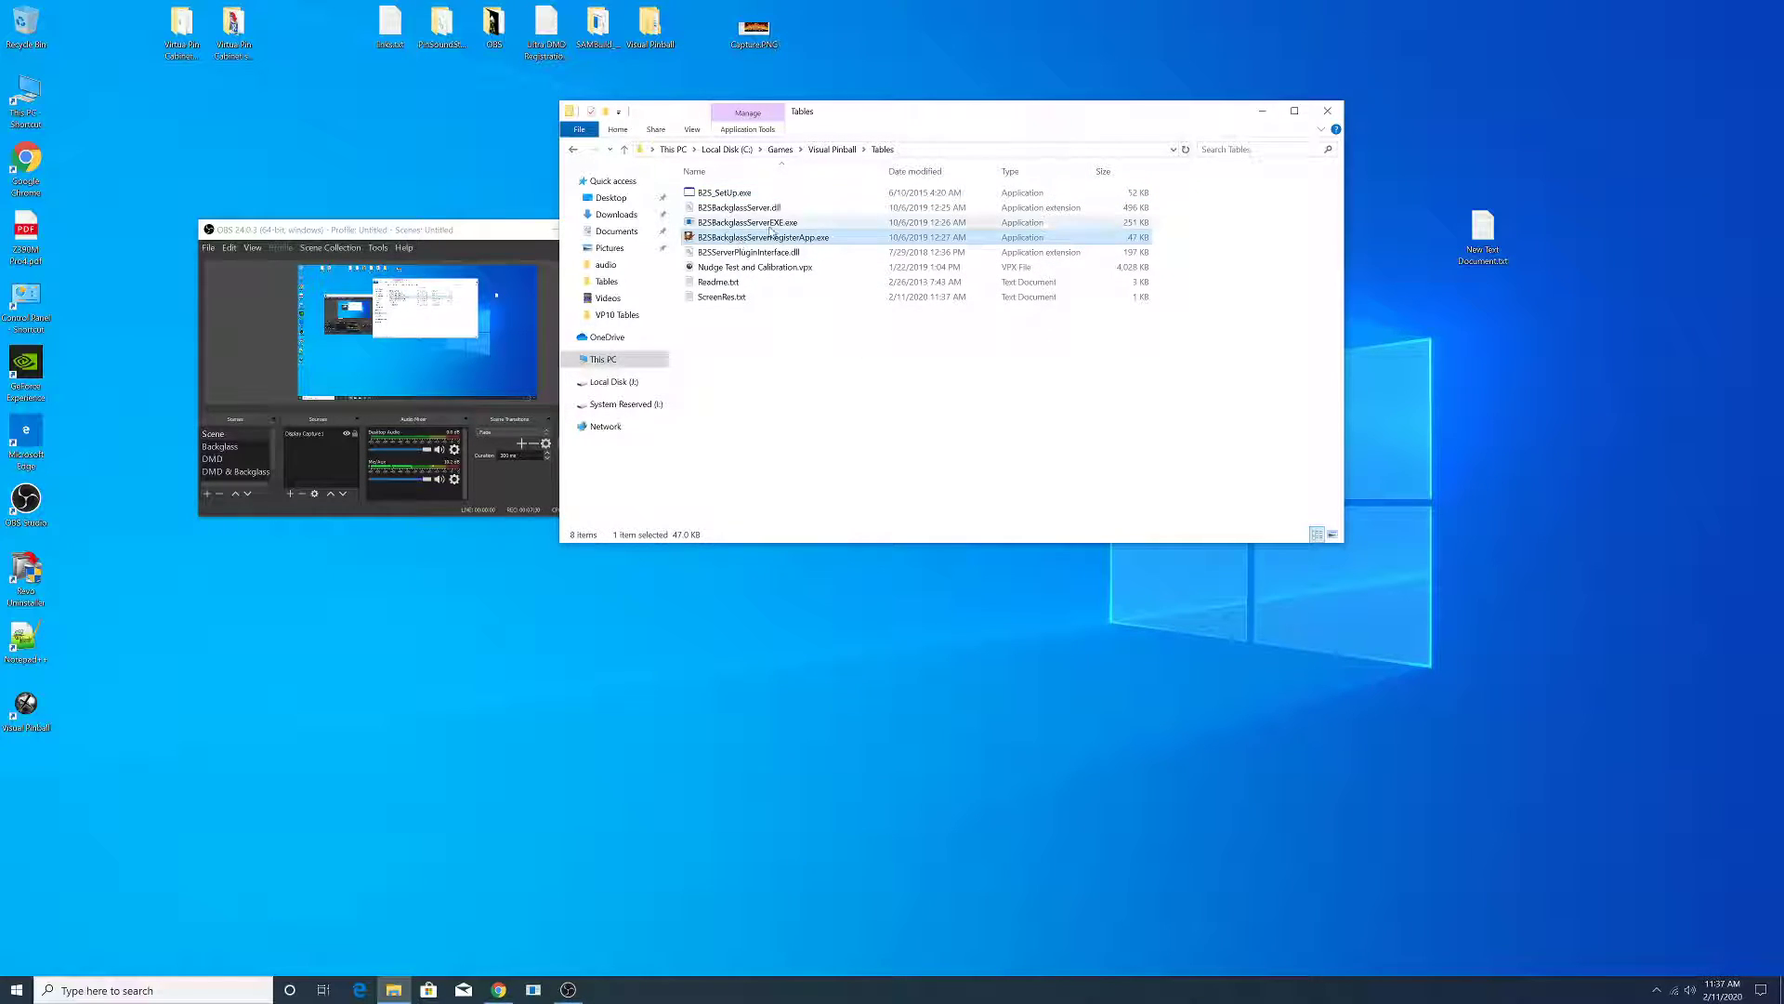
double_click(764, 238)
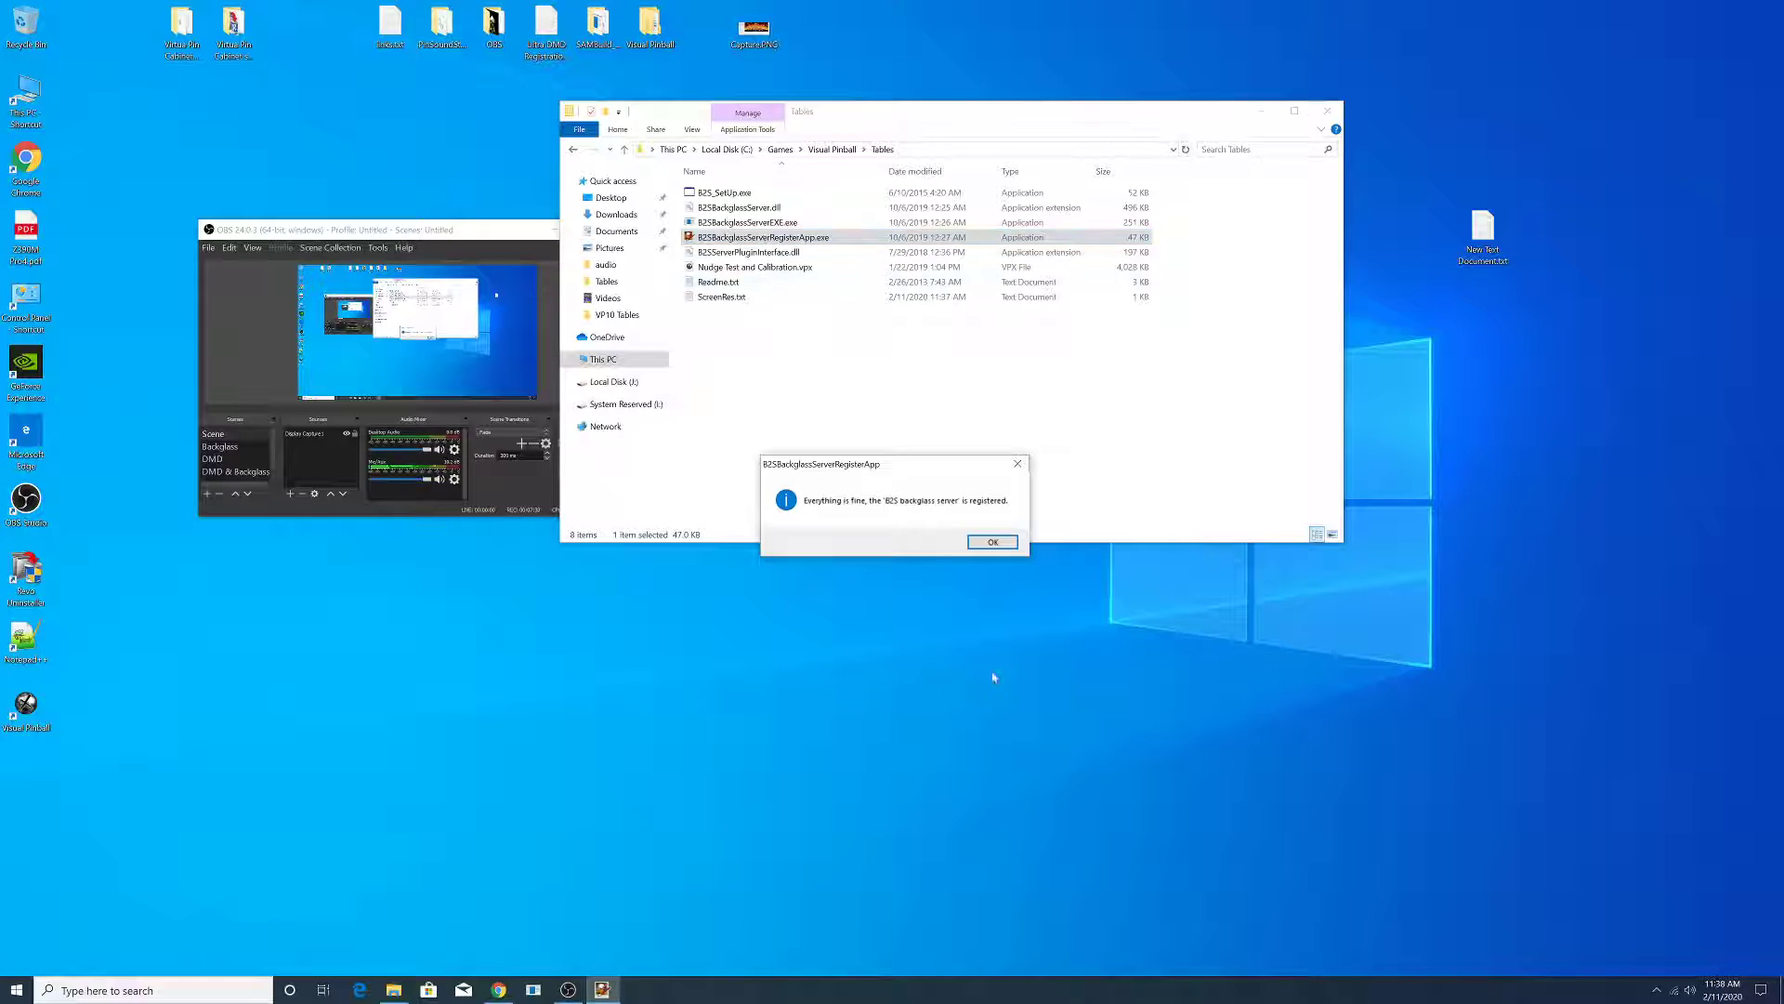
left_click(992, 542)
- Reopen B2S_SetUp.exe to review the screen layout, and close both it and the Tables folder
left_click(718, 193)
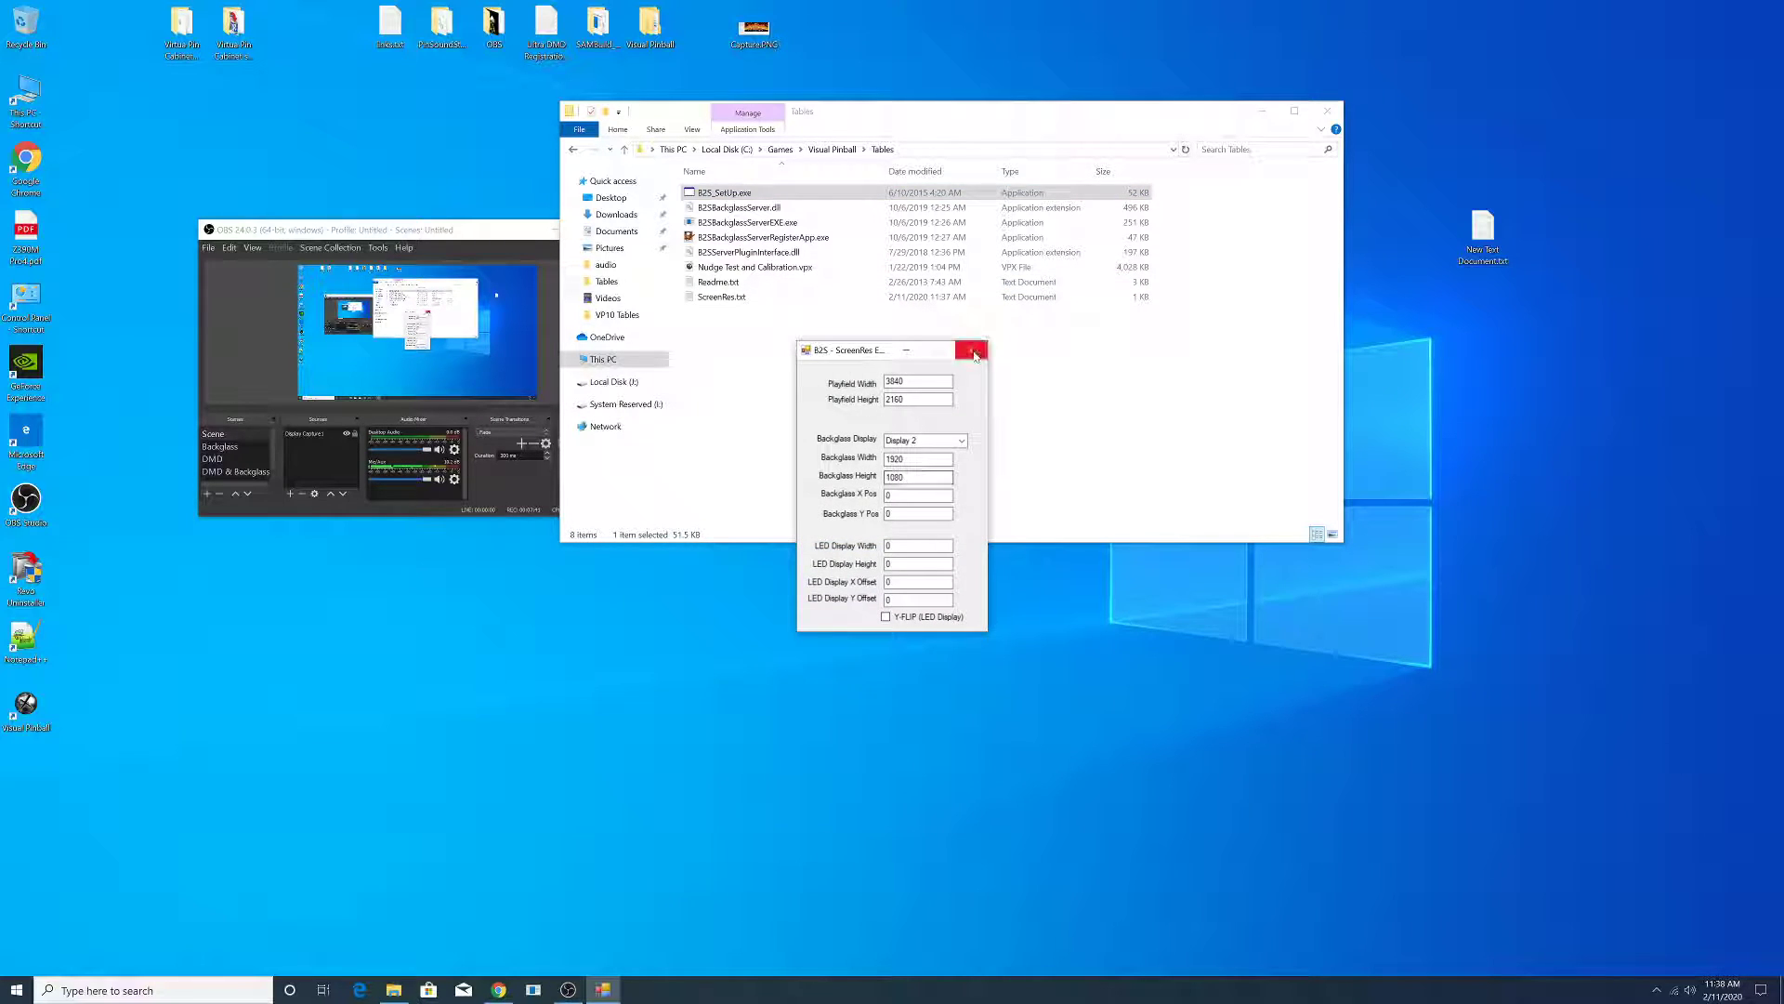
left_click(974, 345)
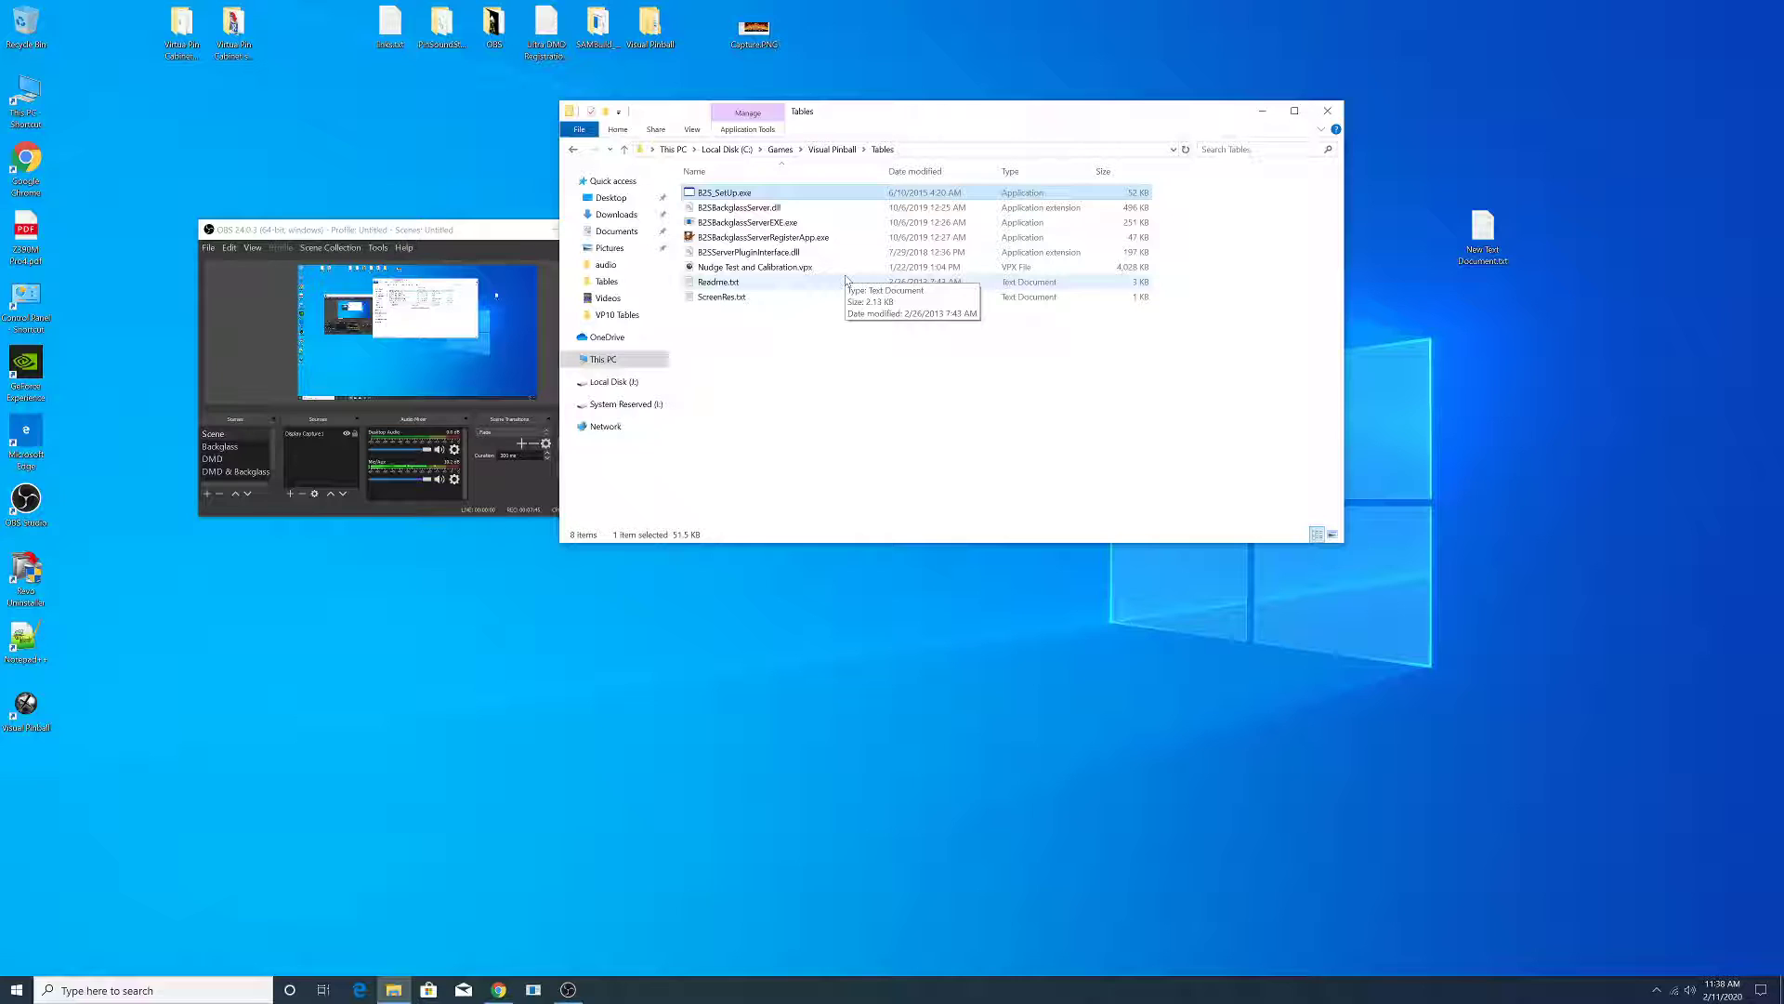
left_click(1327, 112)
- Launch Visual Pinball from the desktop, dismiss its table-opening dialog, and reposition the OBS and Visual Pinball windows
left_click(37, 716)
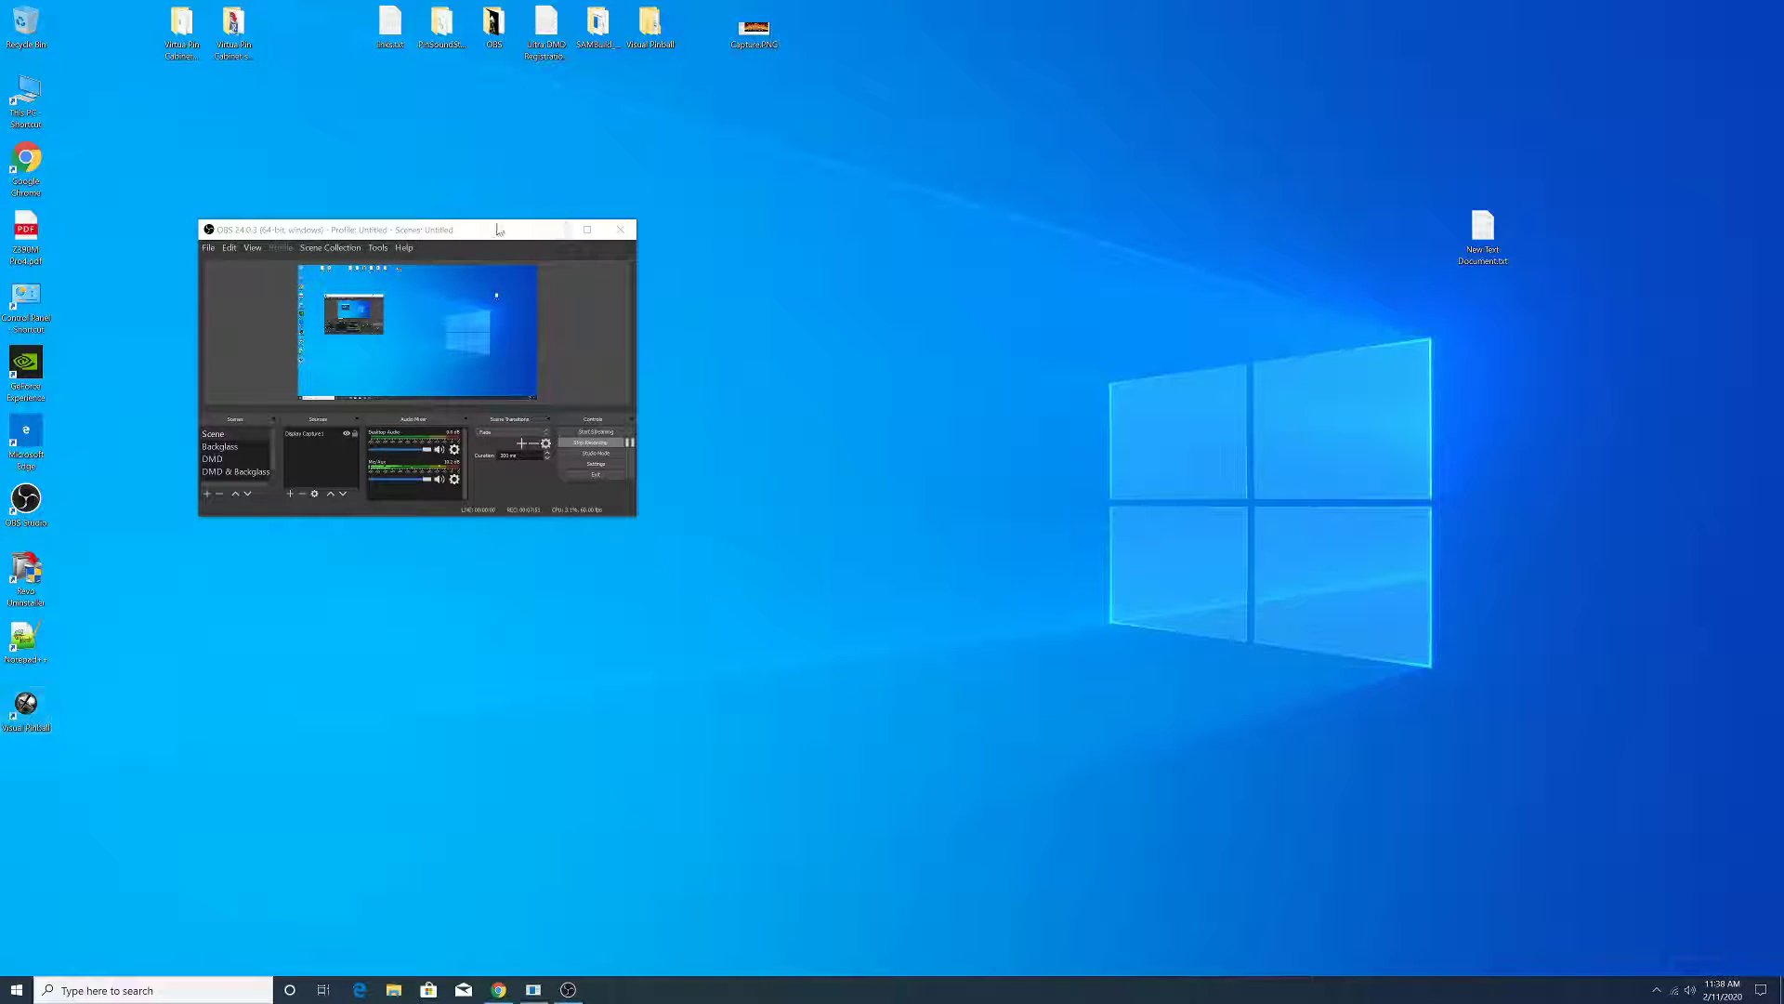
left_click_drag(498, 230, 429, 201)
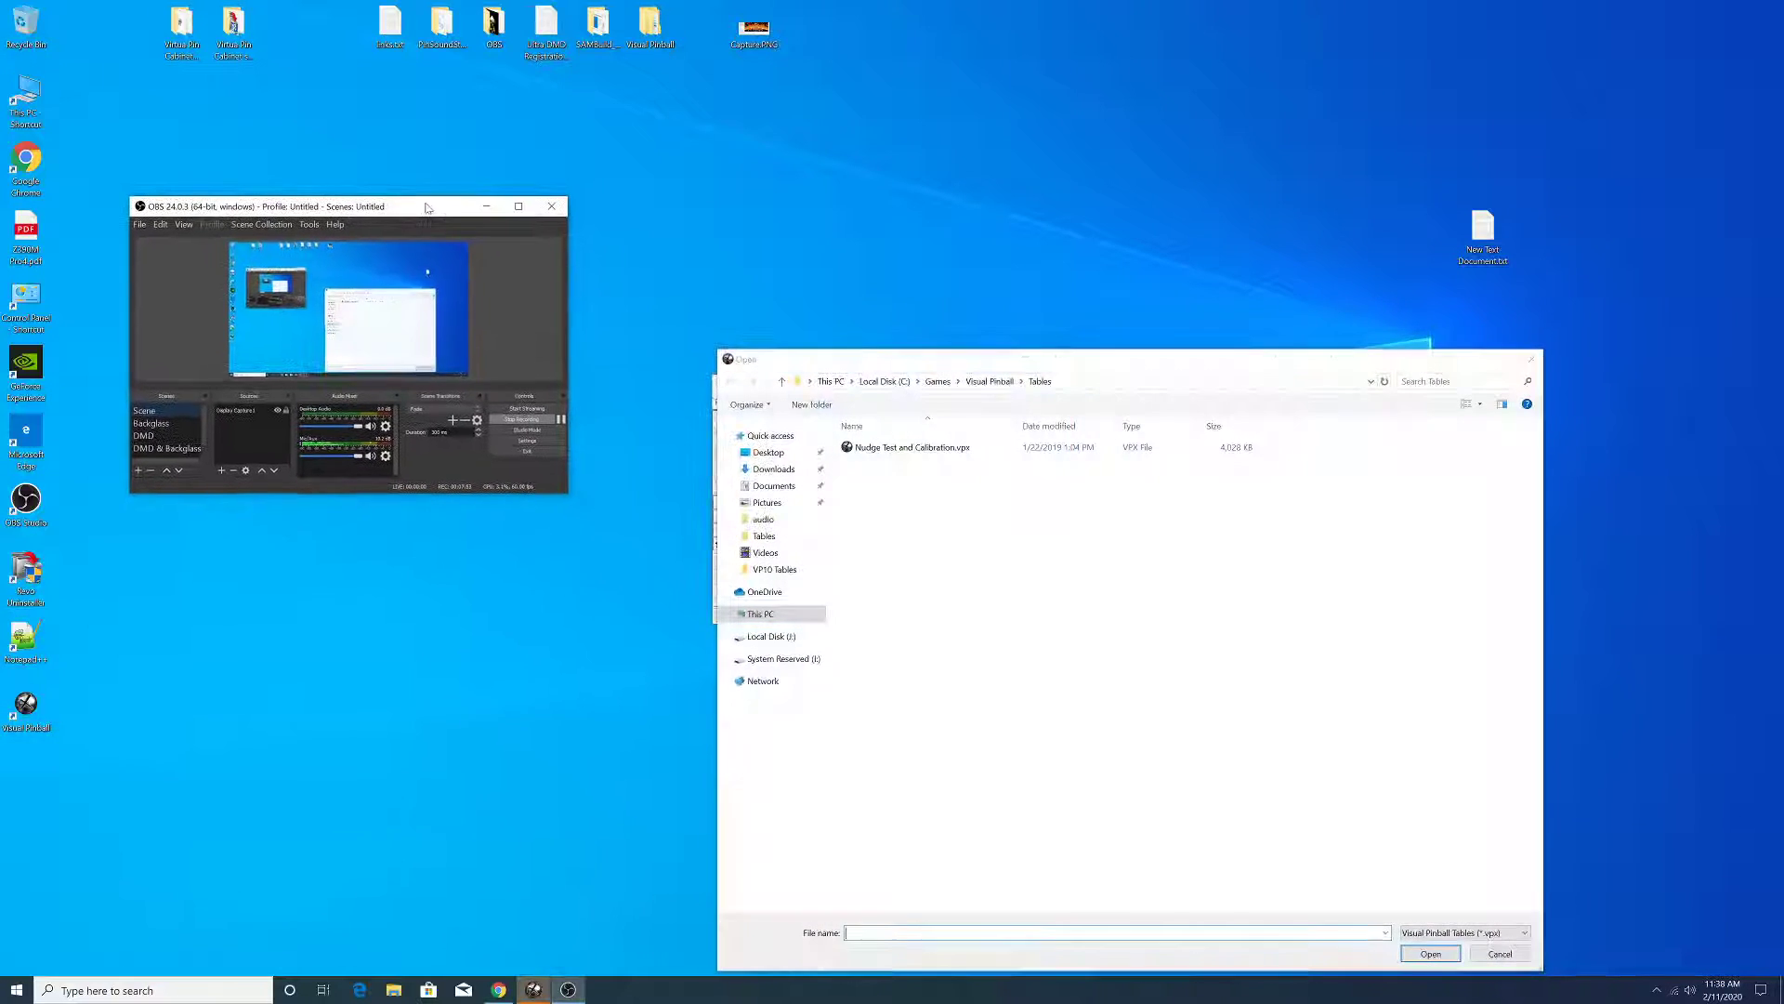
left_click(1524, 355)
left_click_drag(890, 384, 861, 275)
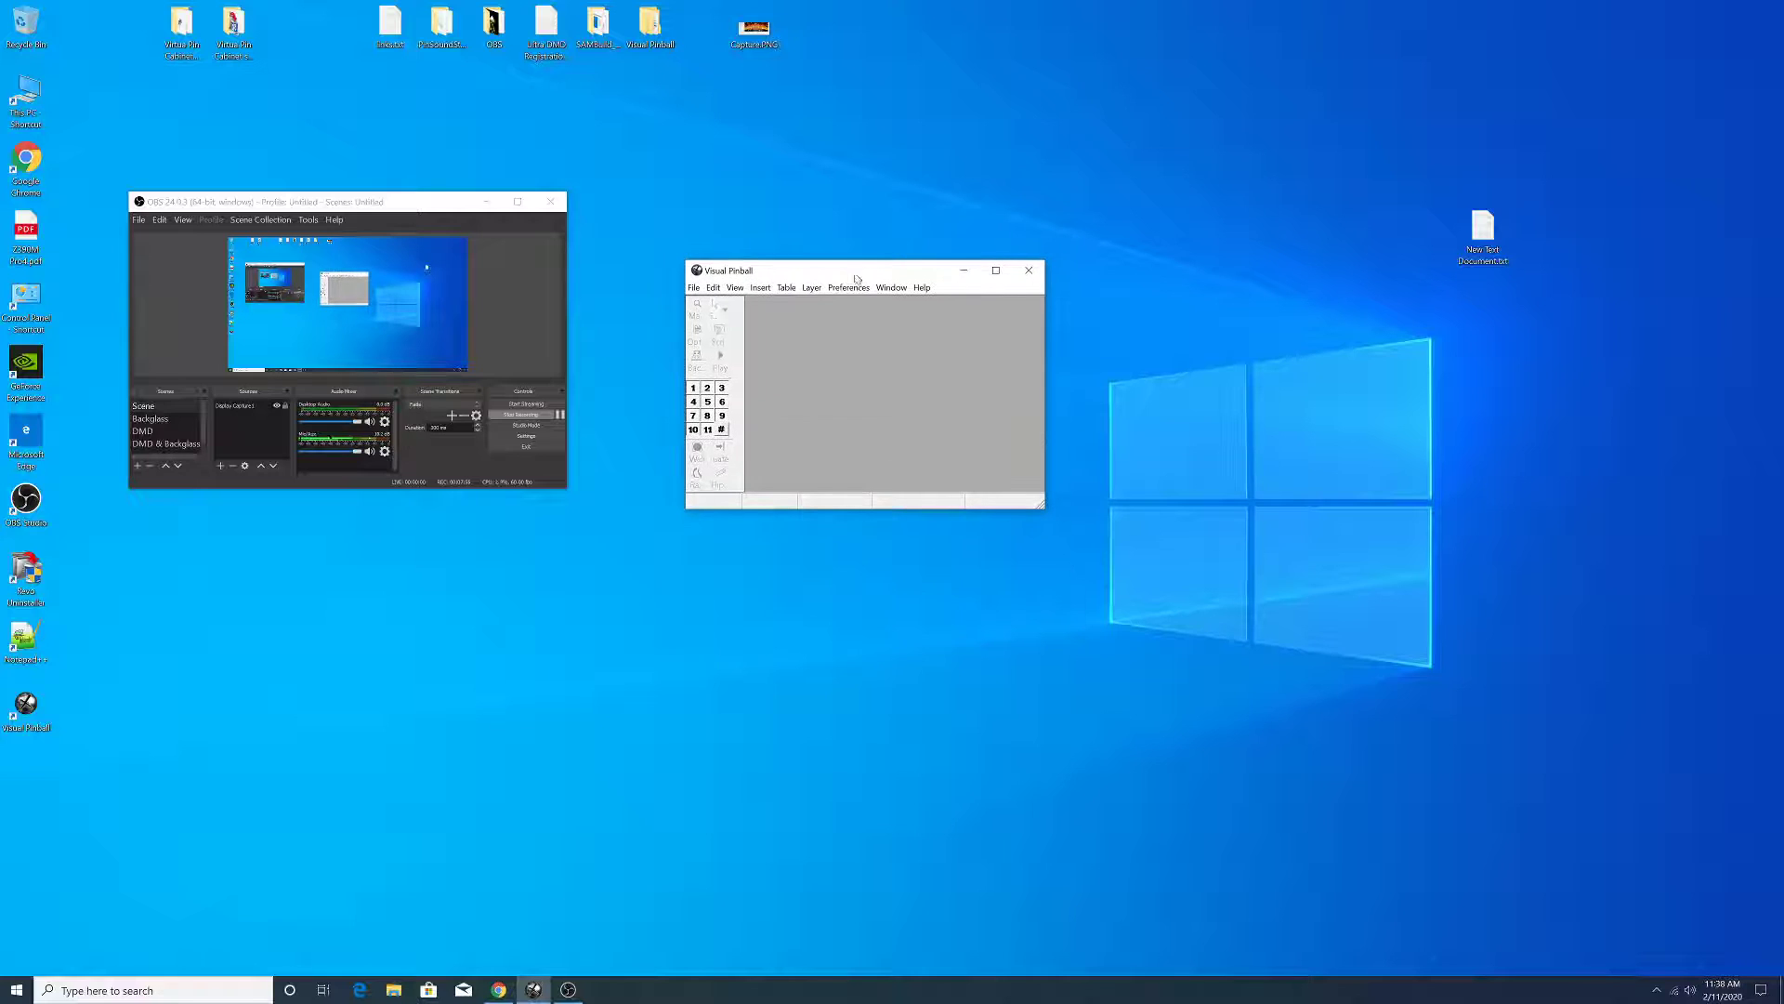
- Select the 3840 x 2160 resolution for Display 1 in Visual Pinball's Video/Graphics Options
left_click(849, 287)
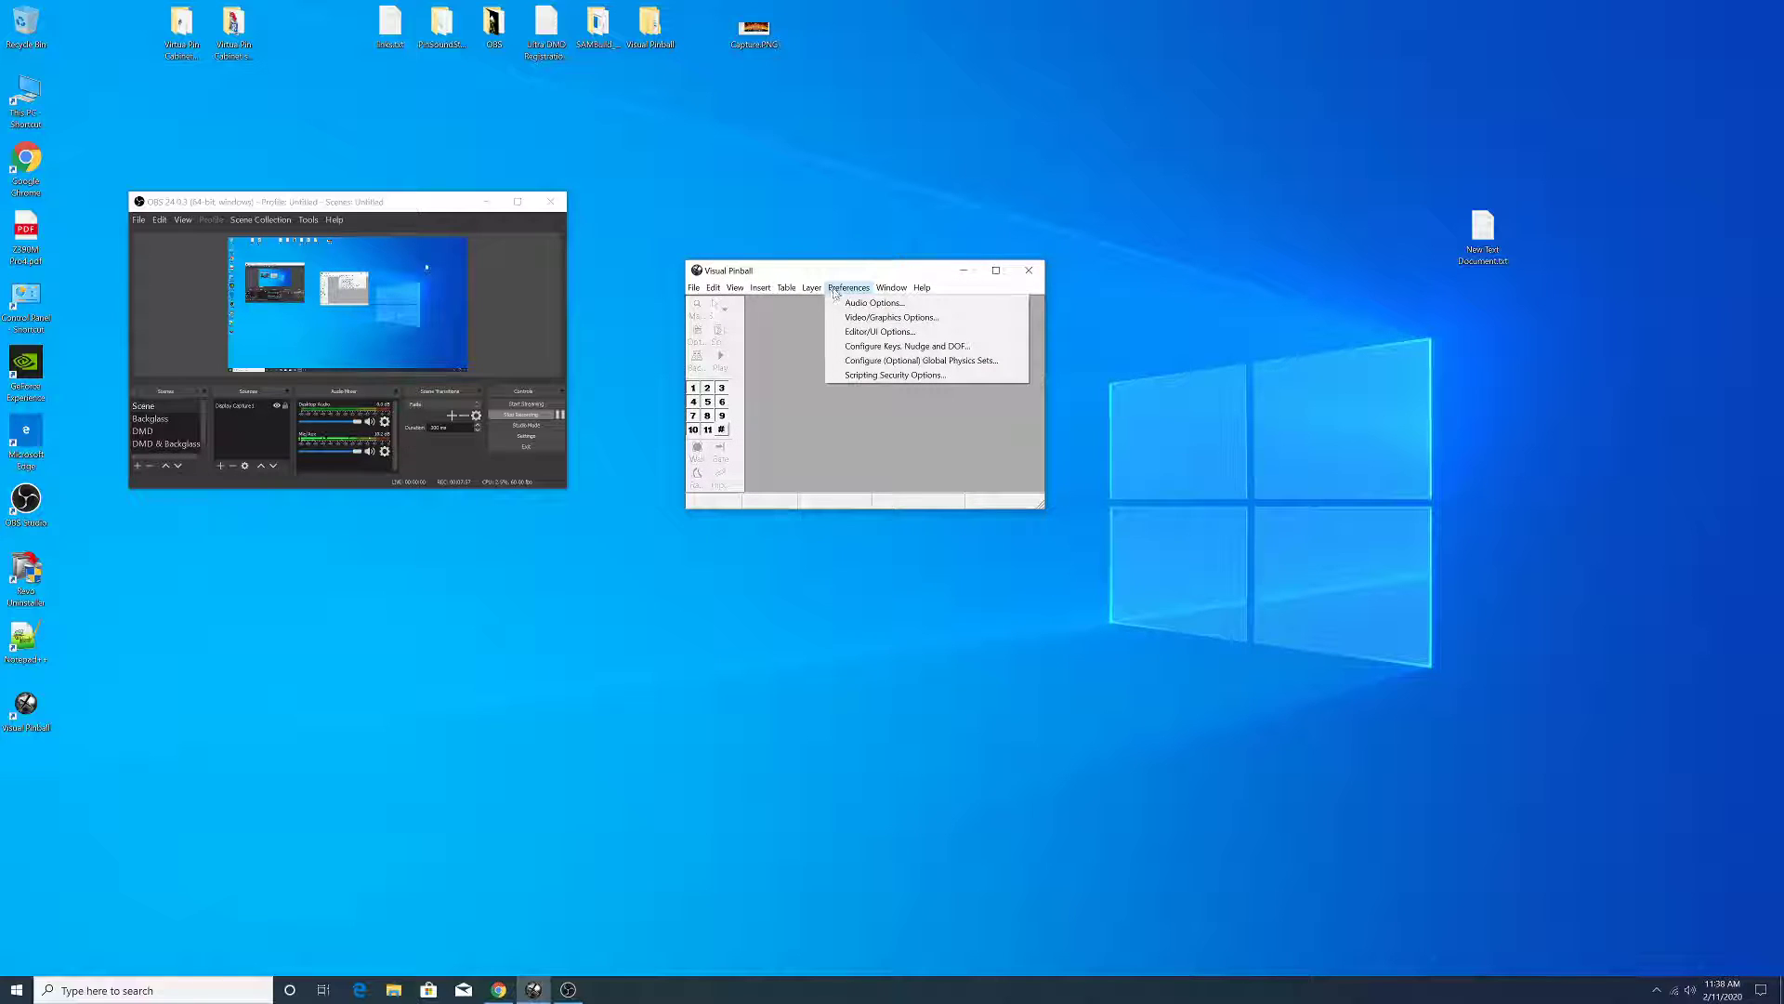
left_click(875, 318)
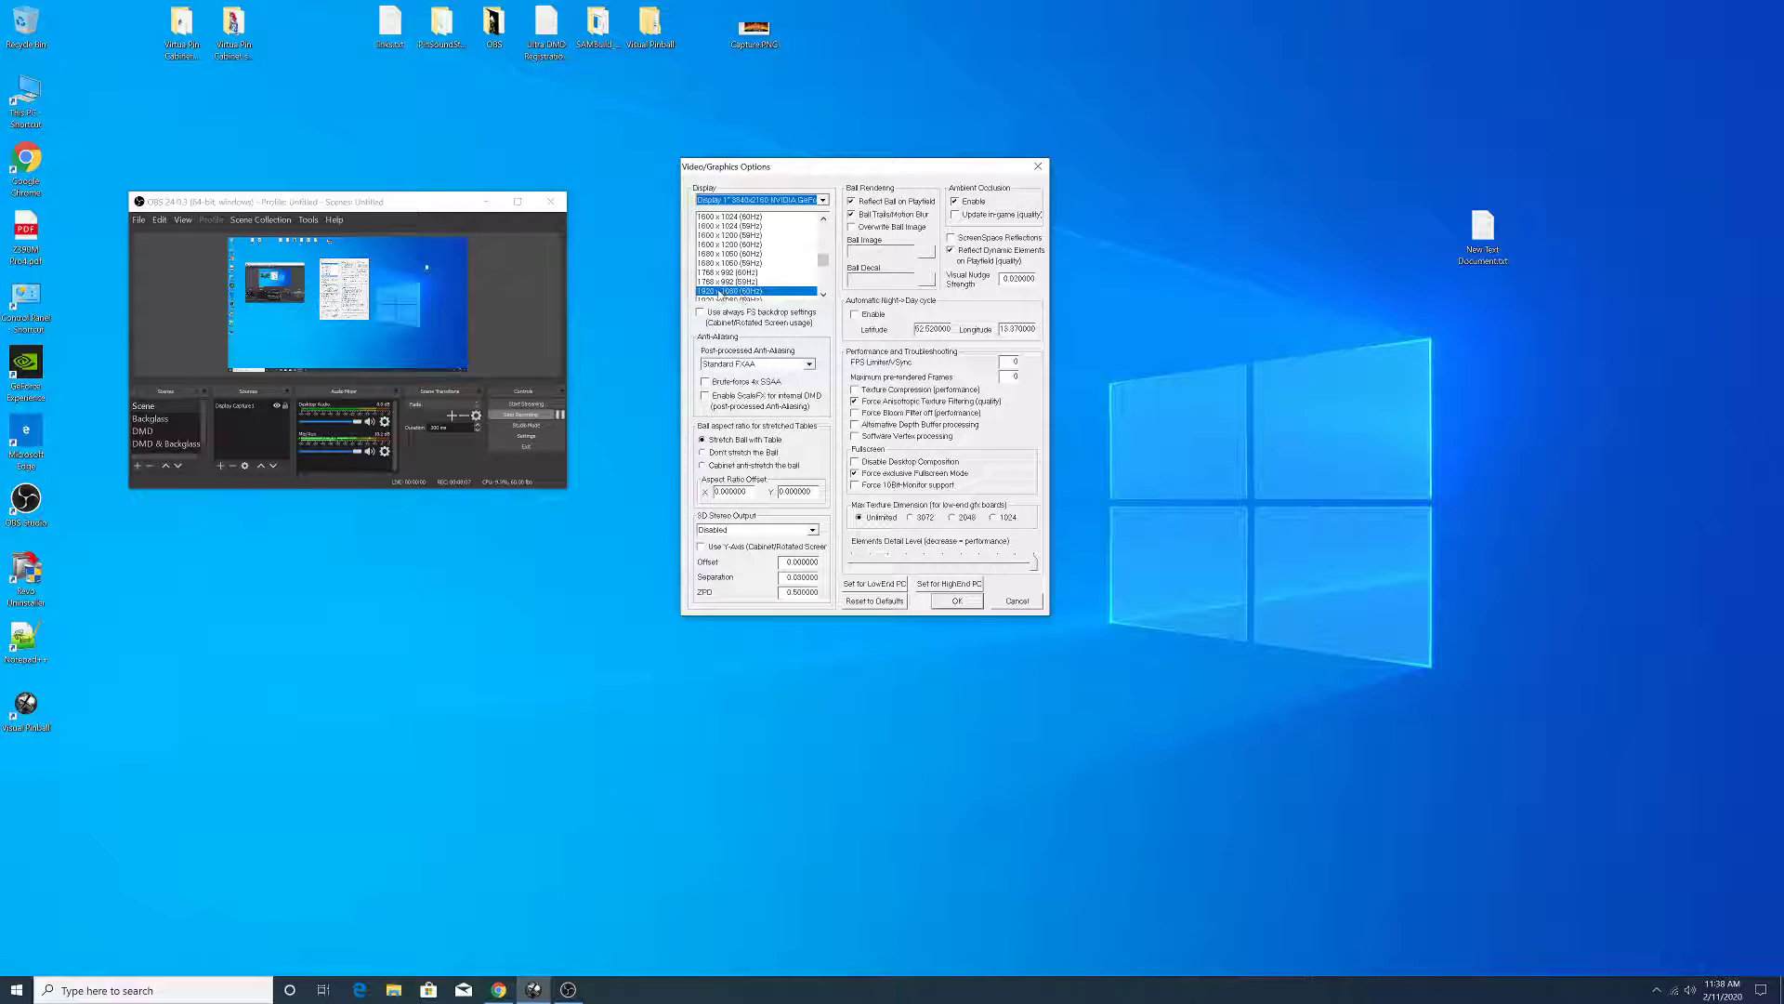
left_click_drag(822, 261, 820, 283)
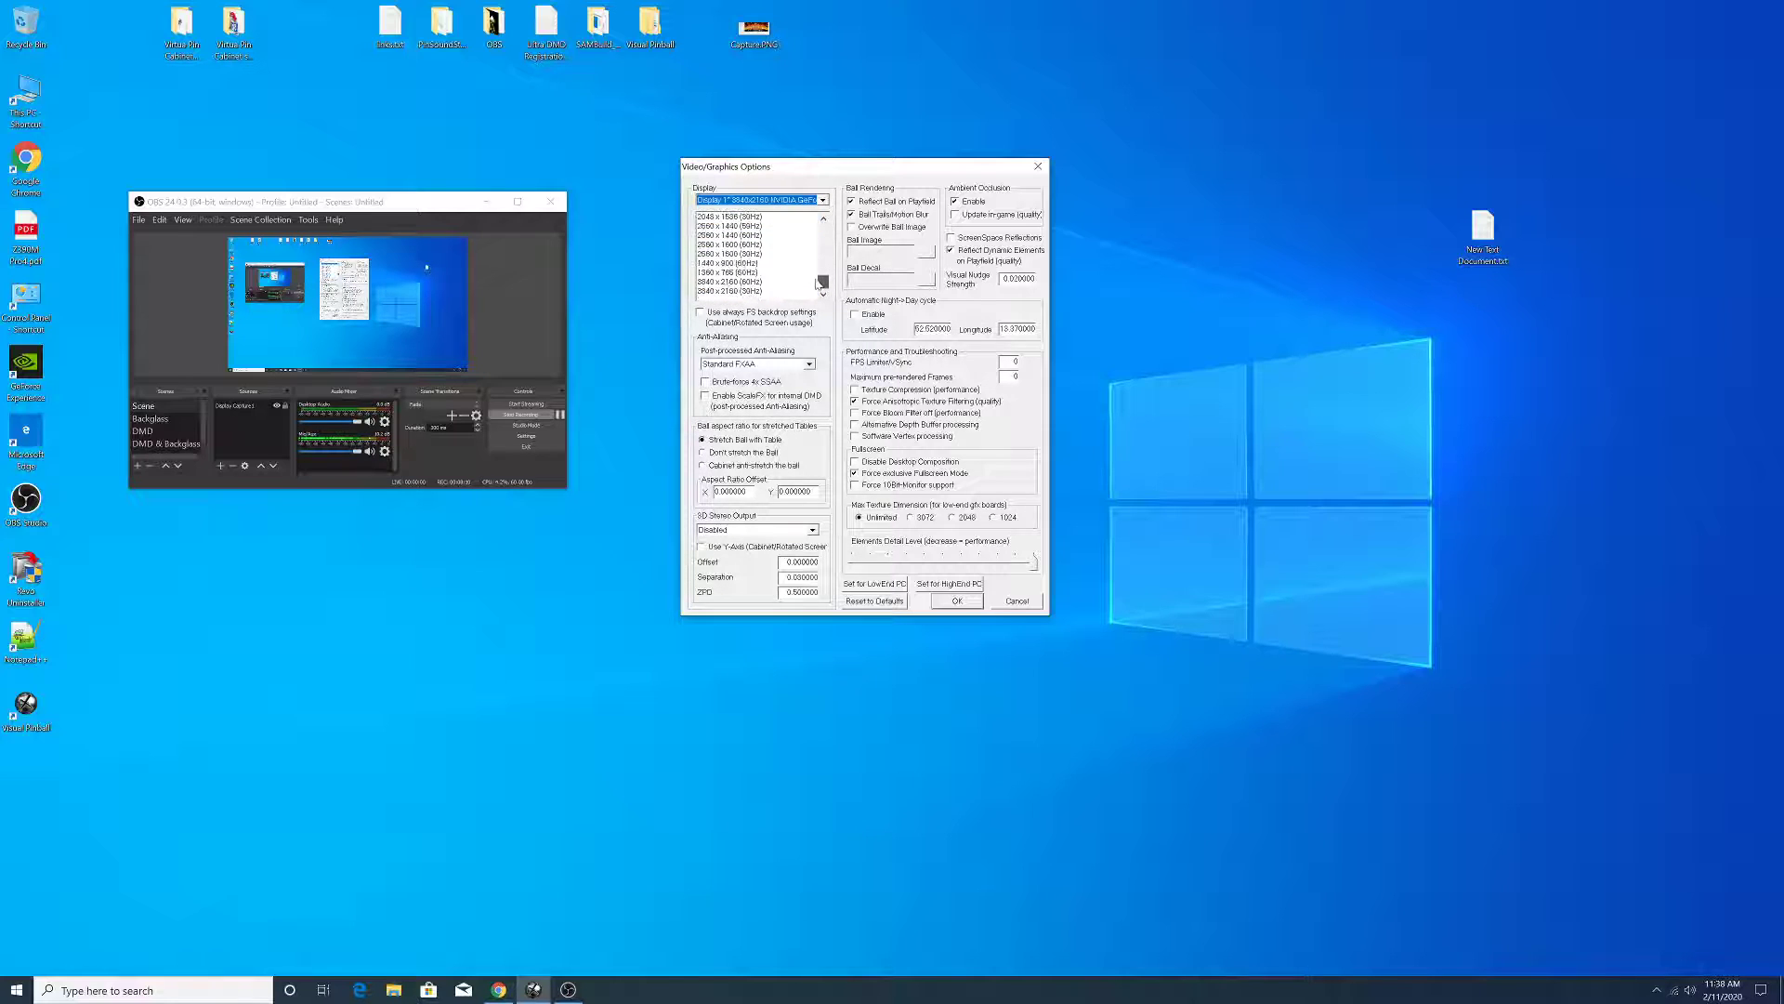
left_click(752, 281)
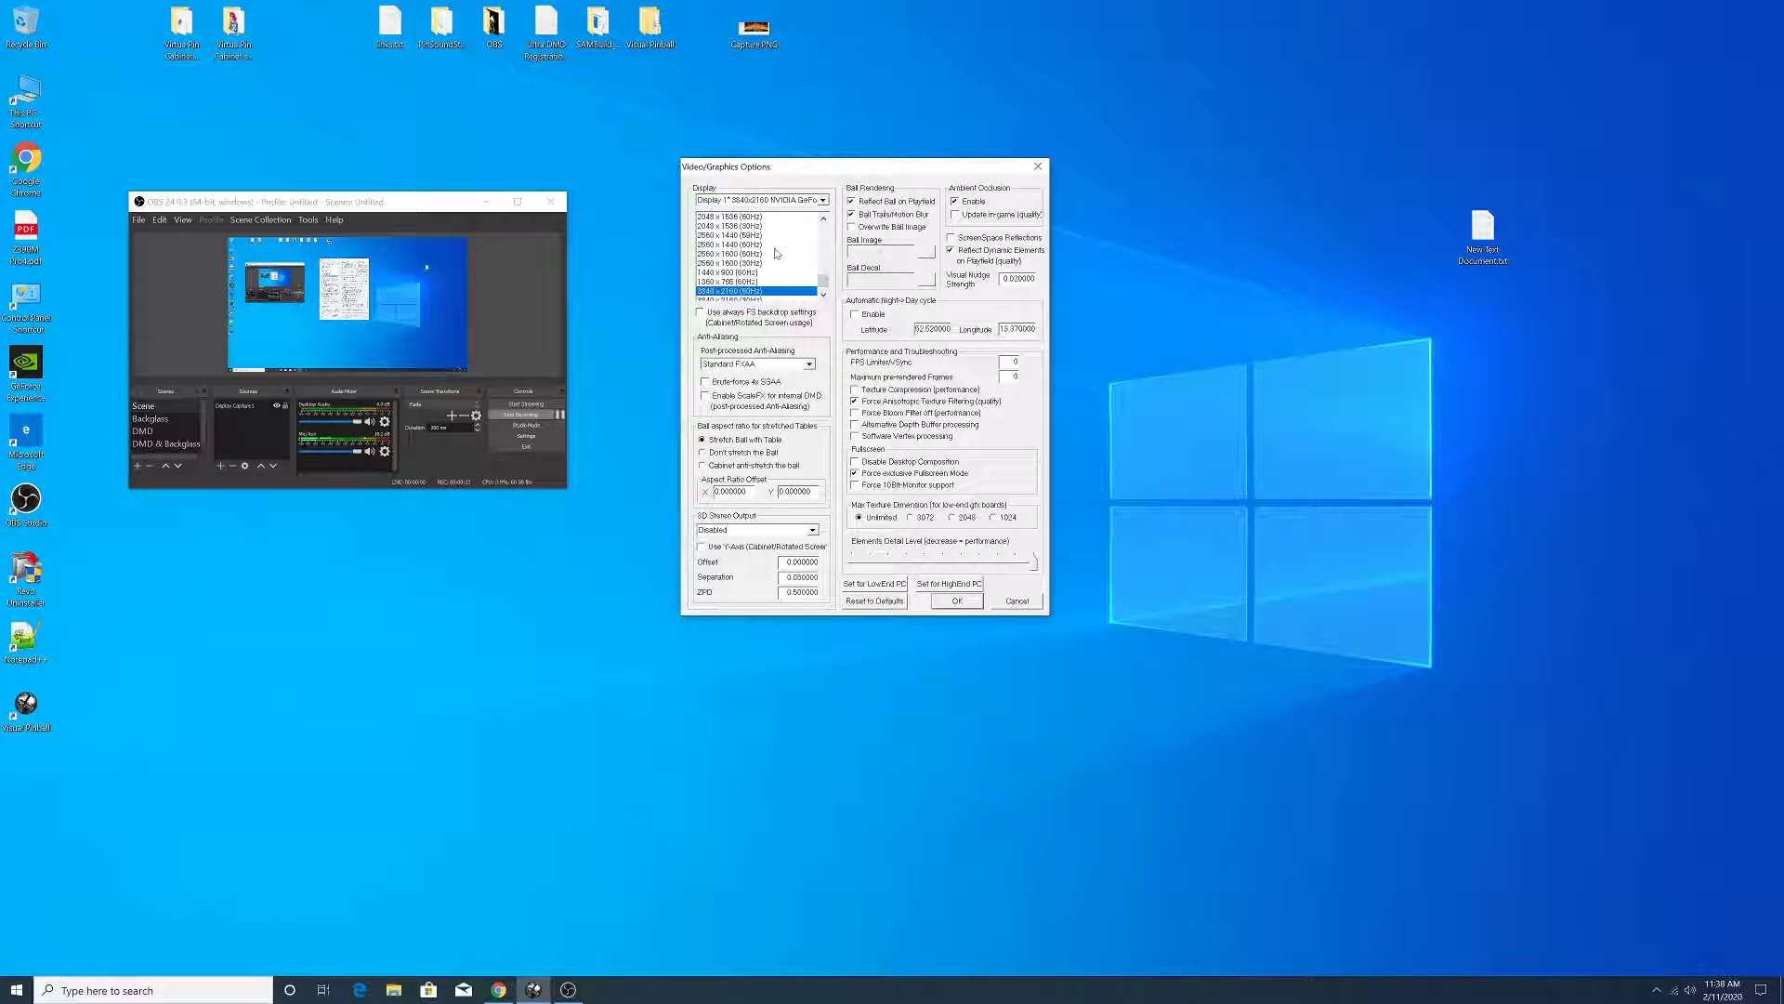
scroll(776, 253, "down", 1)
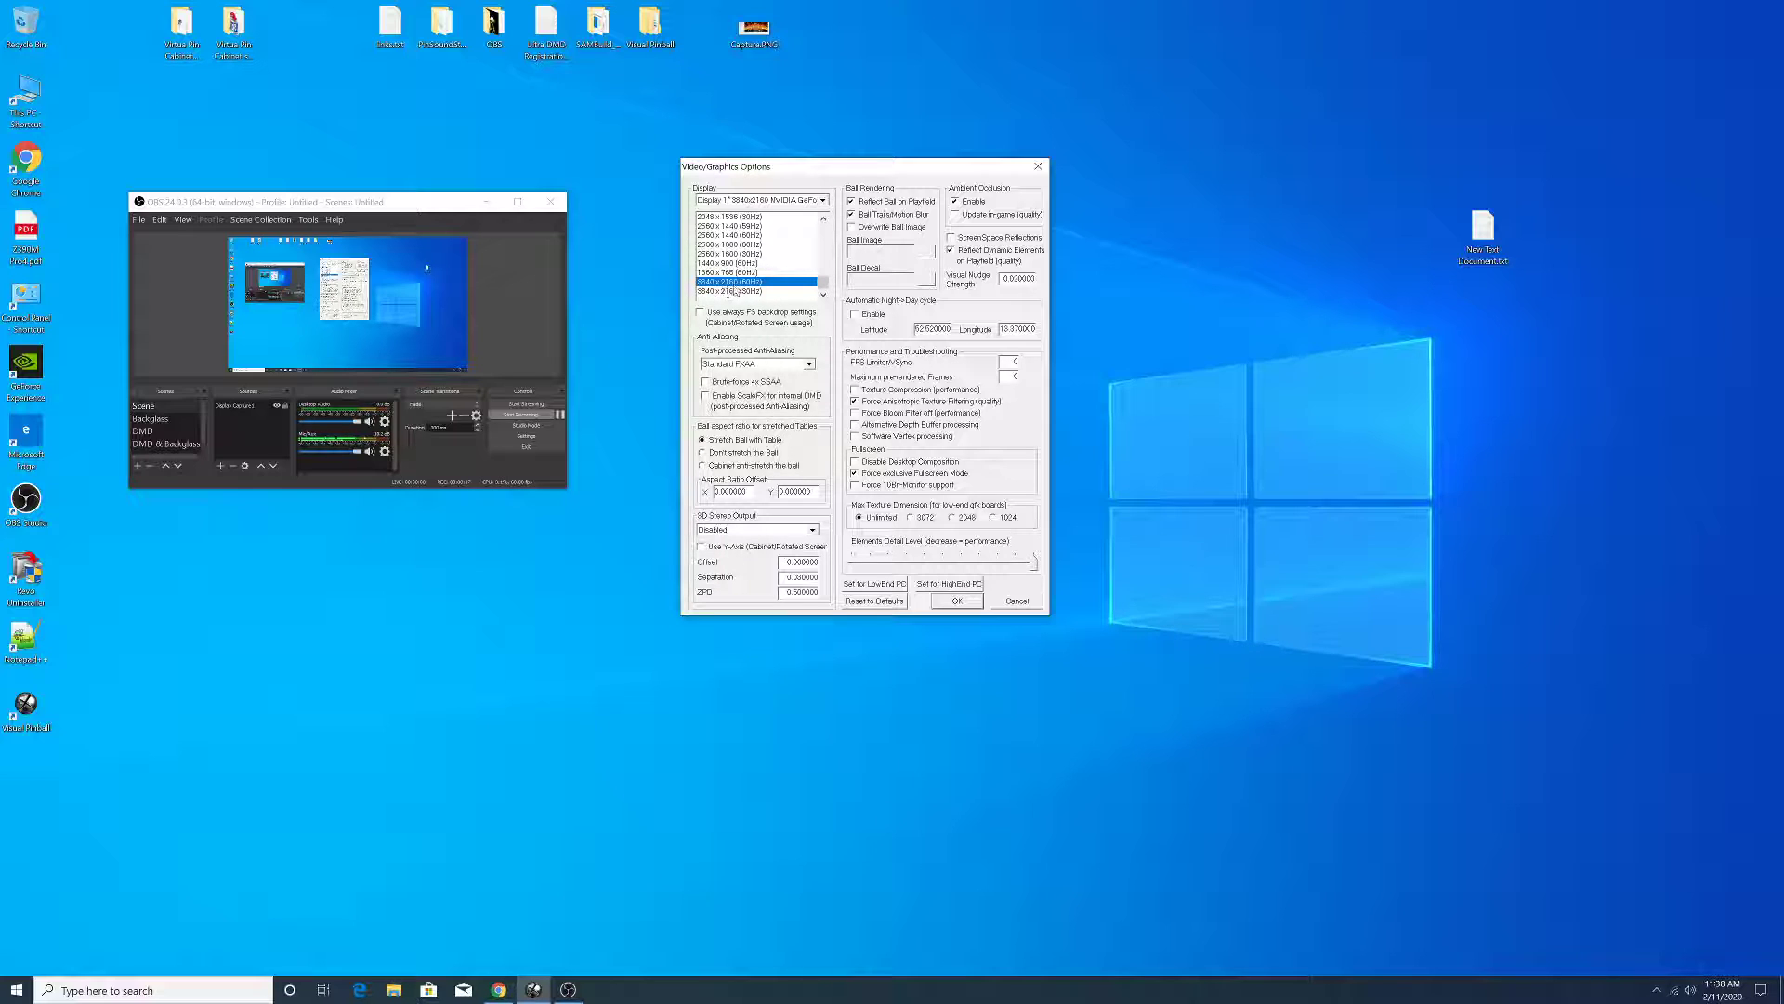
- Open the Windows advanced display settings and examine the display's resolution and refresh rate information
right_click(1102, 259)
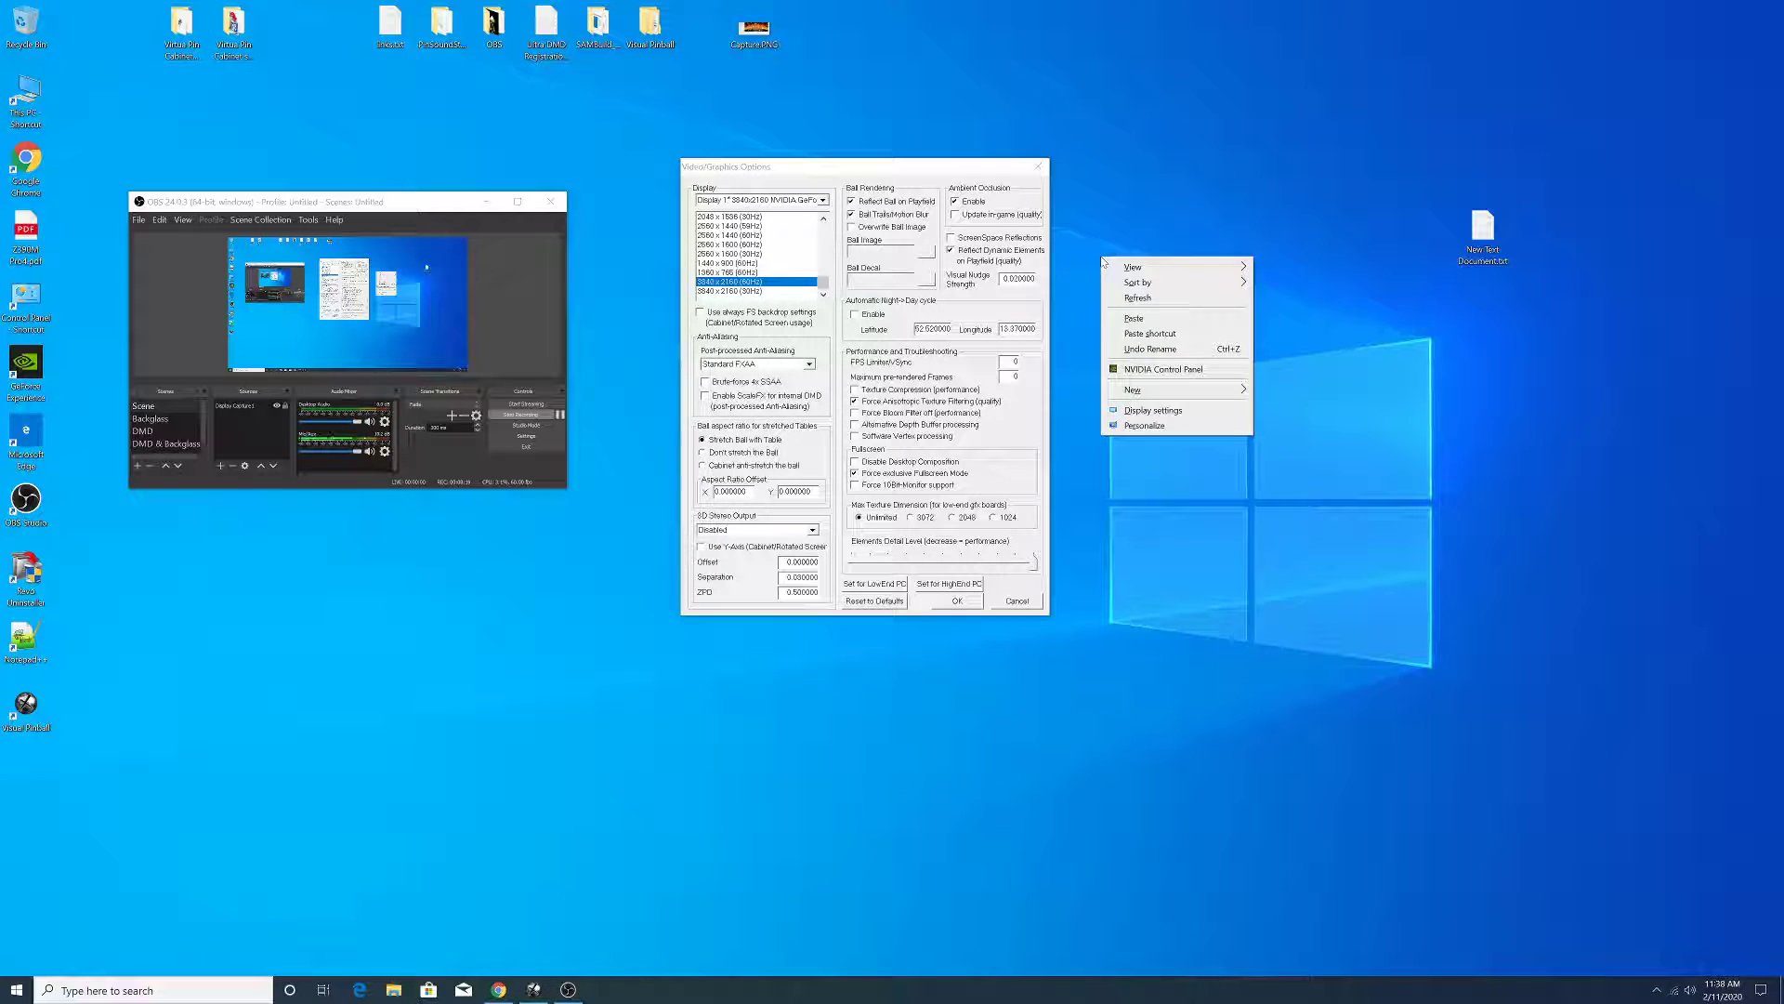
left_click(1155, 410)
scroll(1155, 409, "down", 5)
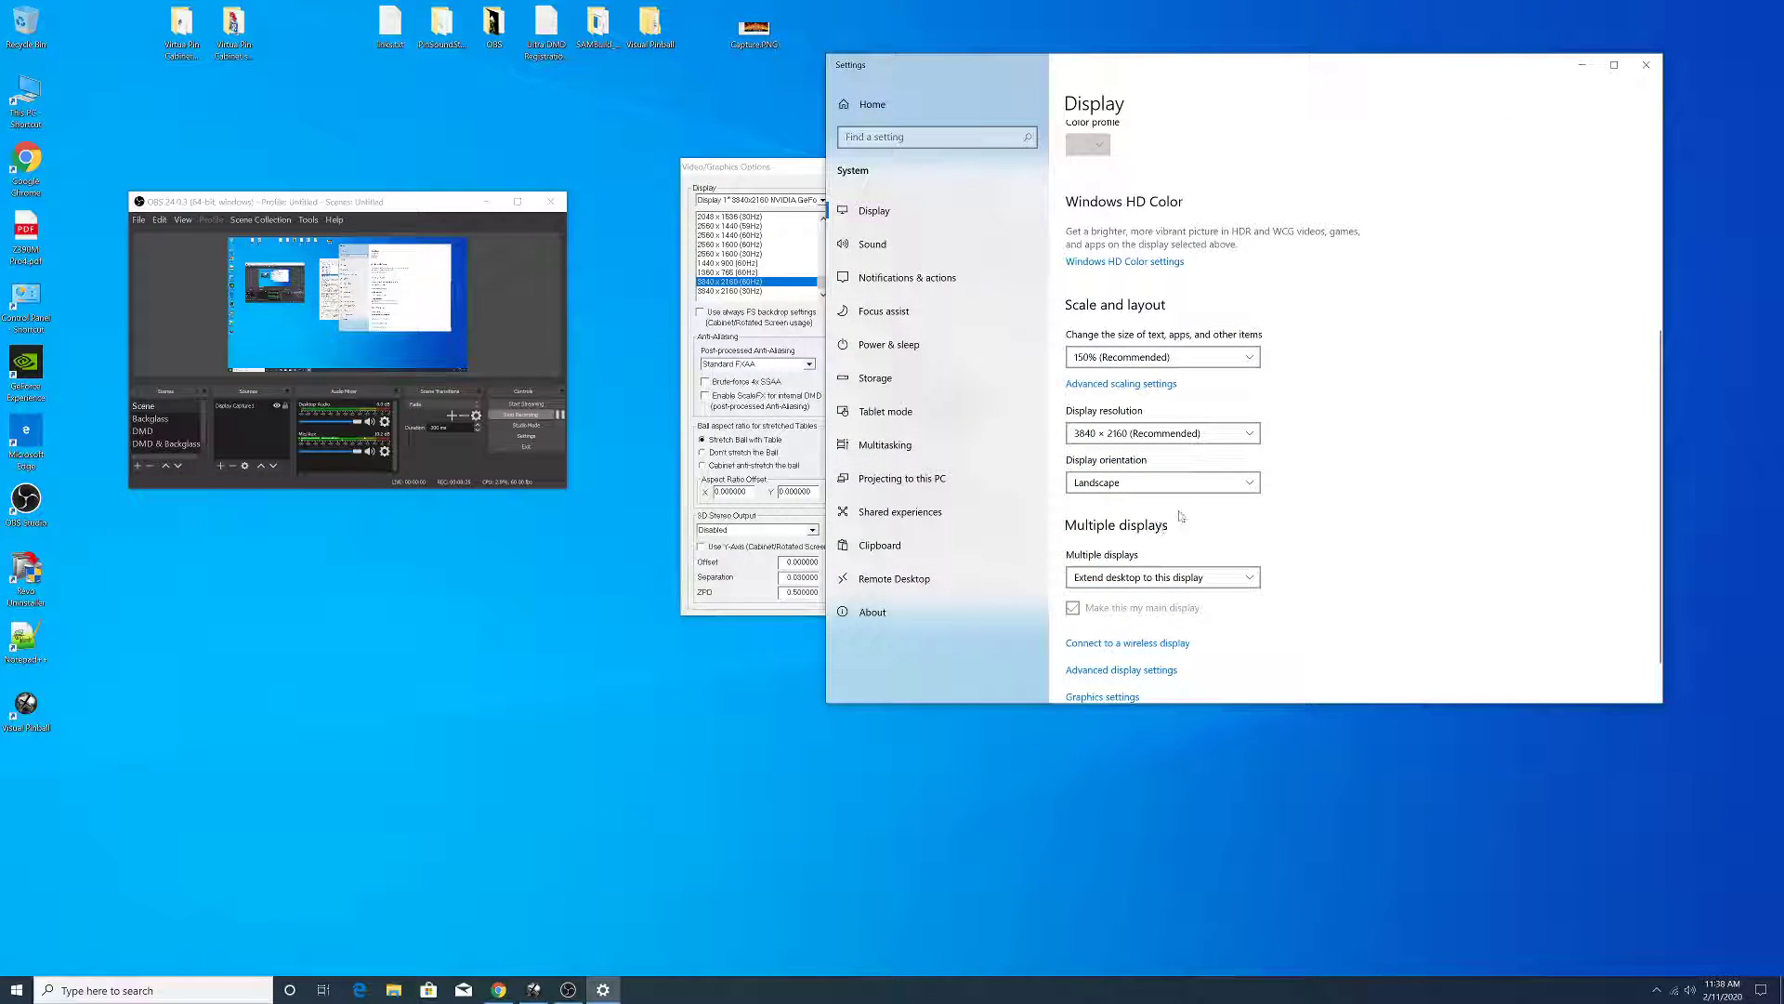
scroll(1160, 608, "down", 1)
left_click(1121, 616)
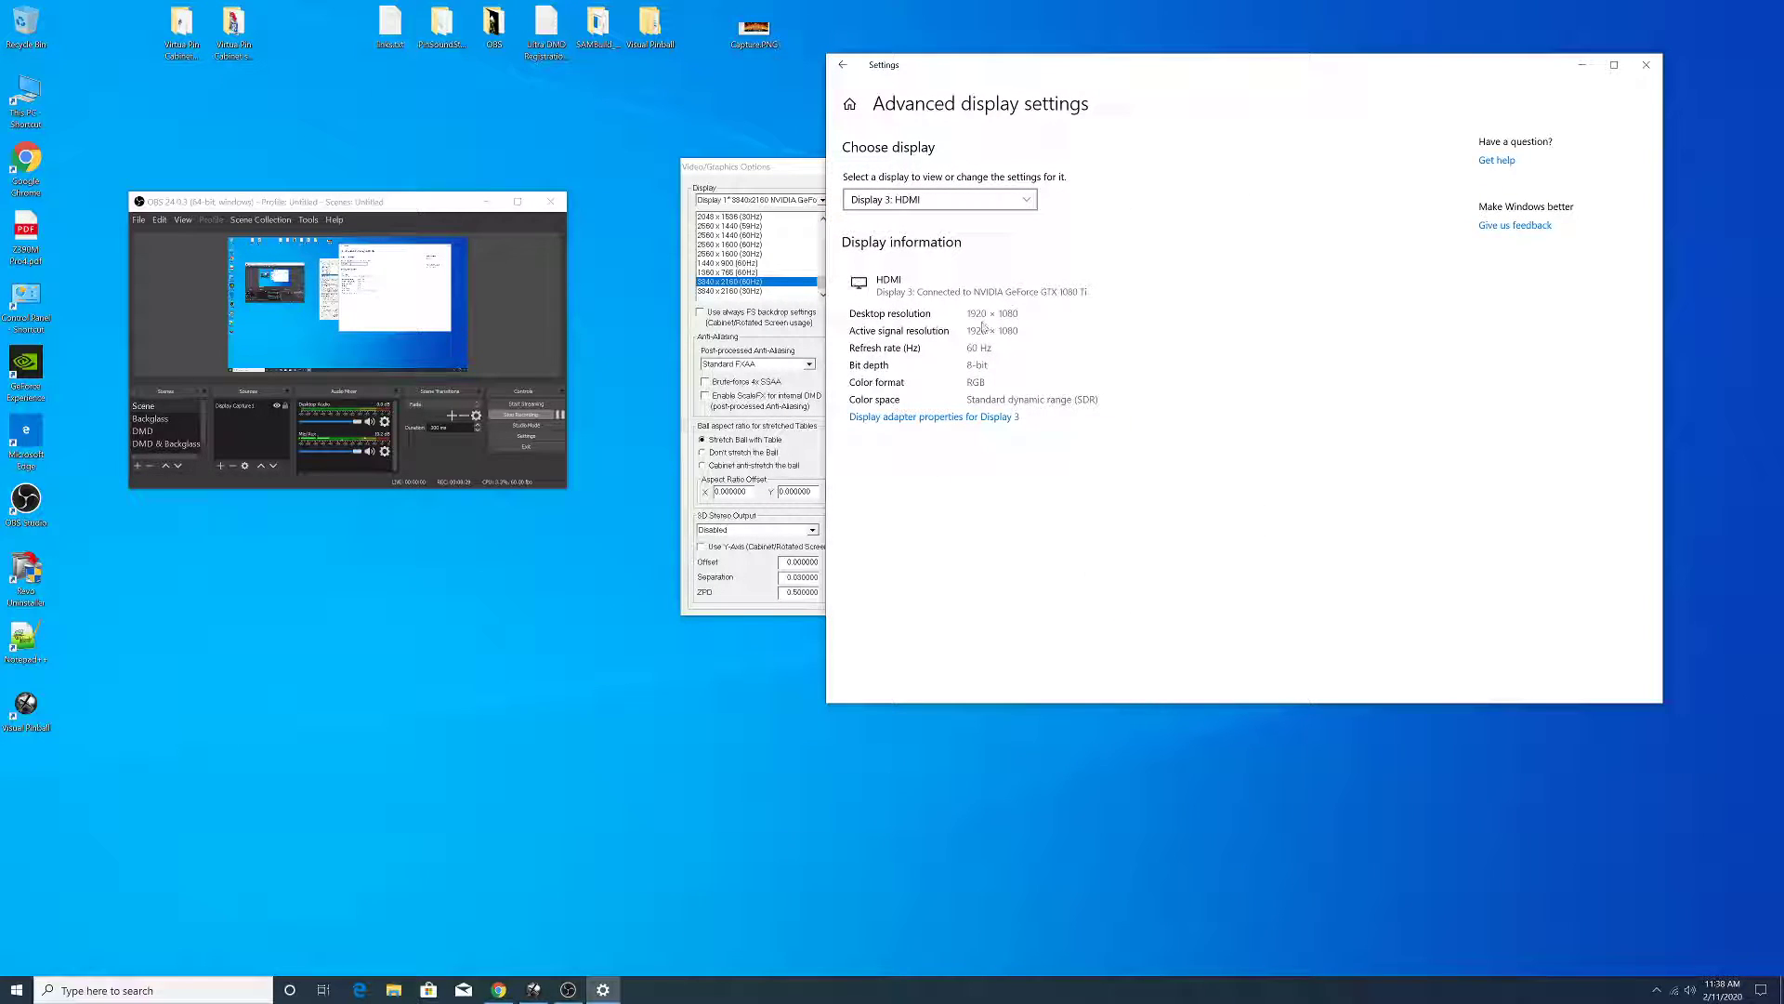
- Go back to the main Display settings, reopen the advanced display settings, and show the information for Display 1: LG Ultra HD
left_click(842, 65)
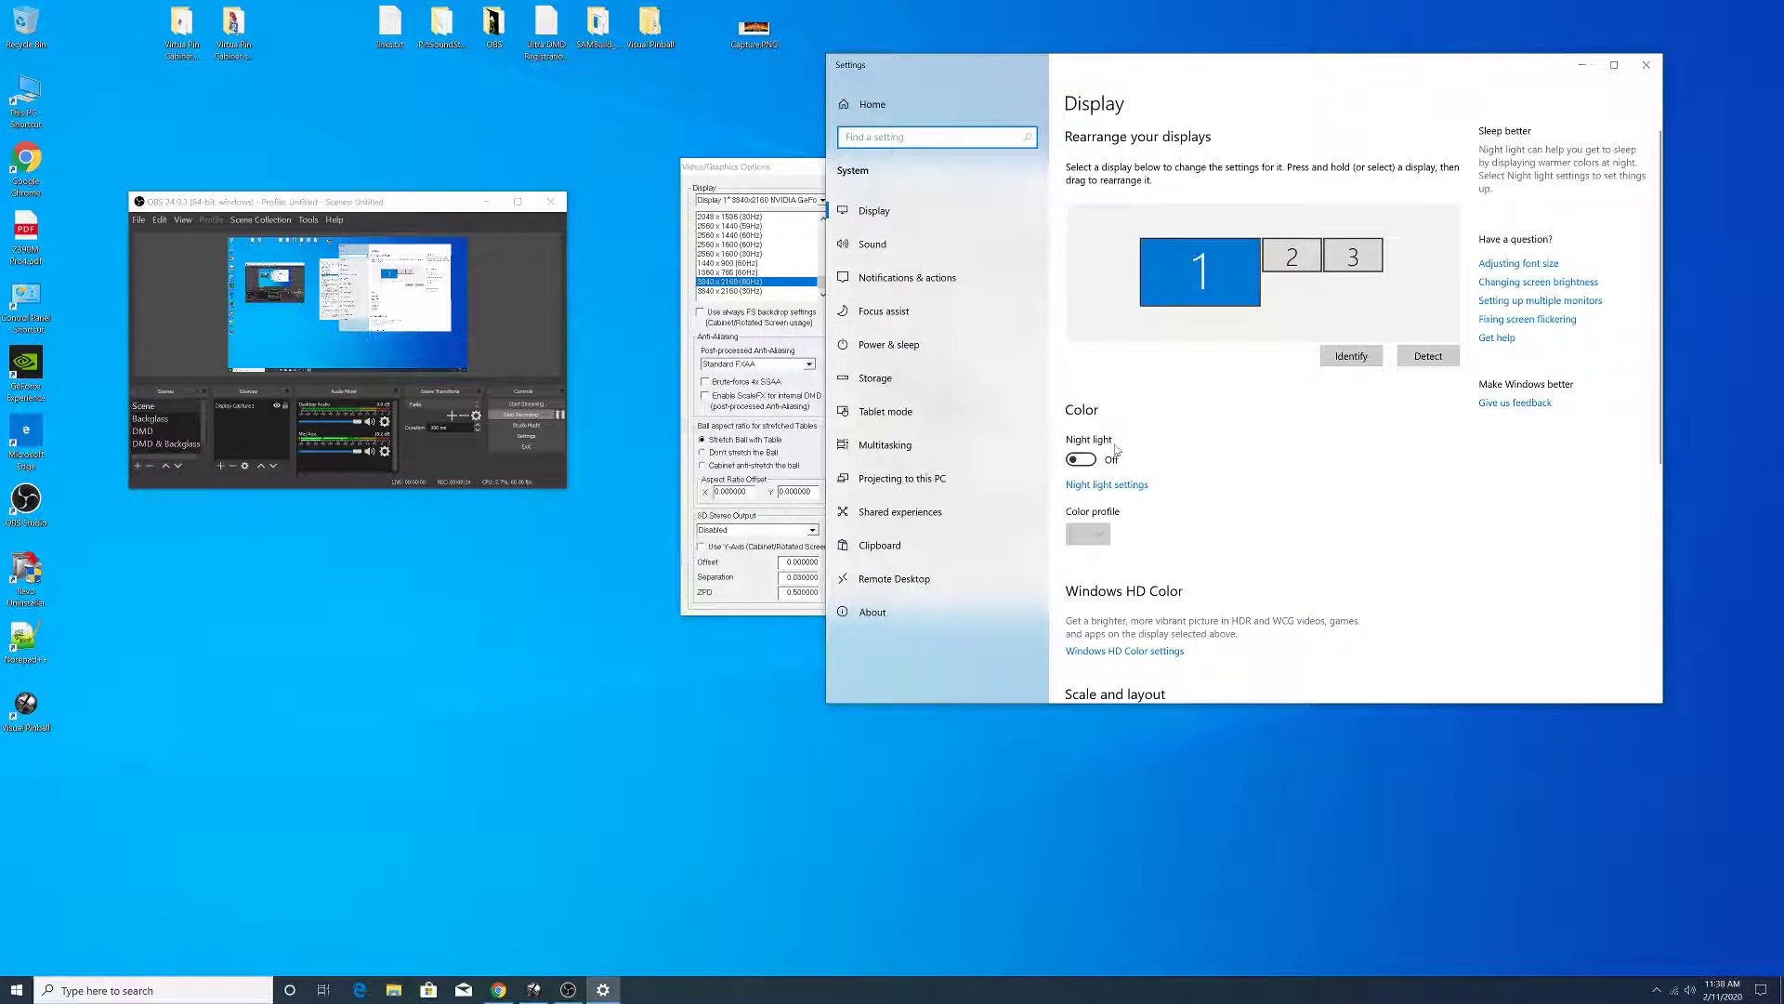
scroll(1344, 390, "down", 2)
scroll(1332, 390, "down", 1)
scroll(1175, 617, "down", 2)
scroll(1208, 586, "up", 2)
scroll(1208, 585, "up", 3)
scroll(1199, 557, "down", 4)
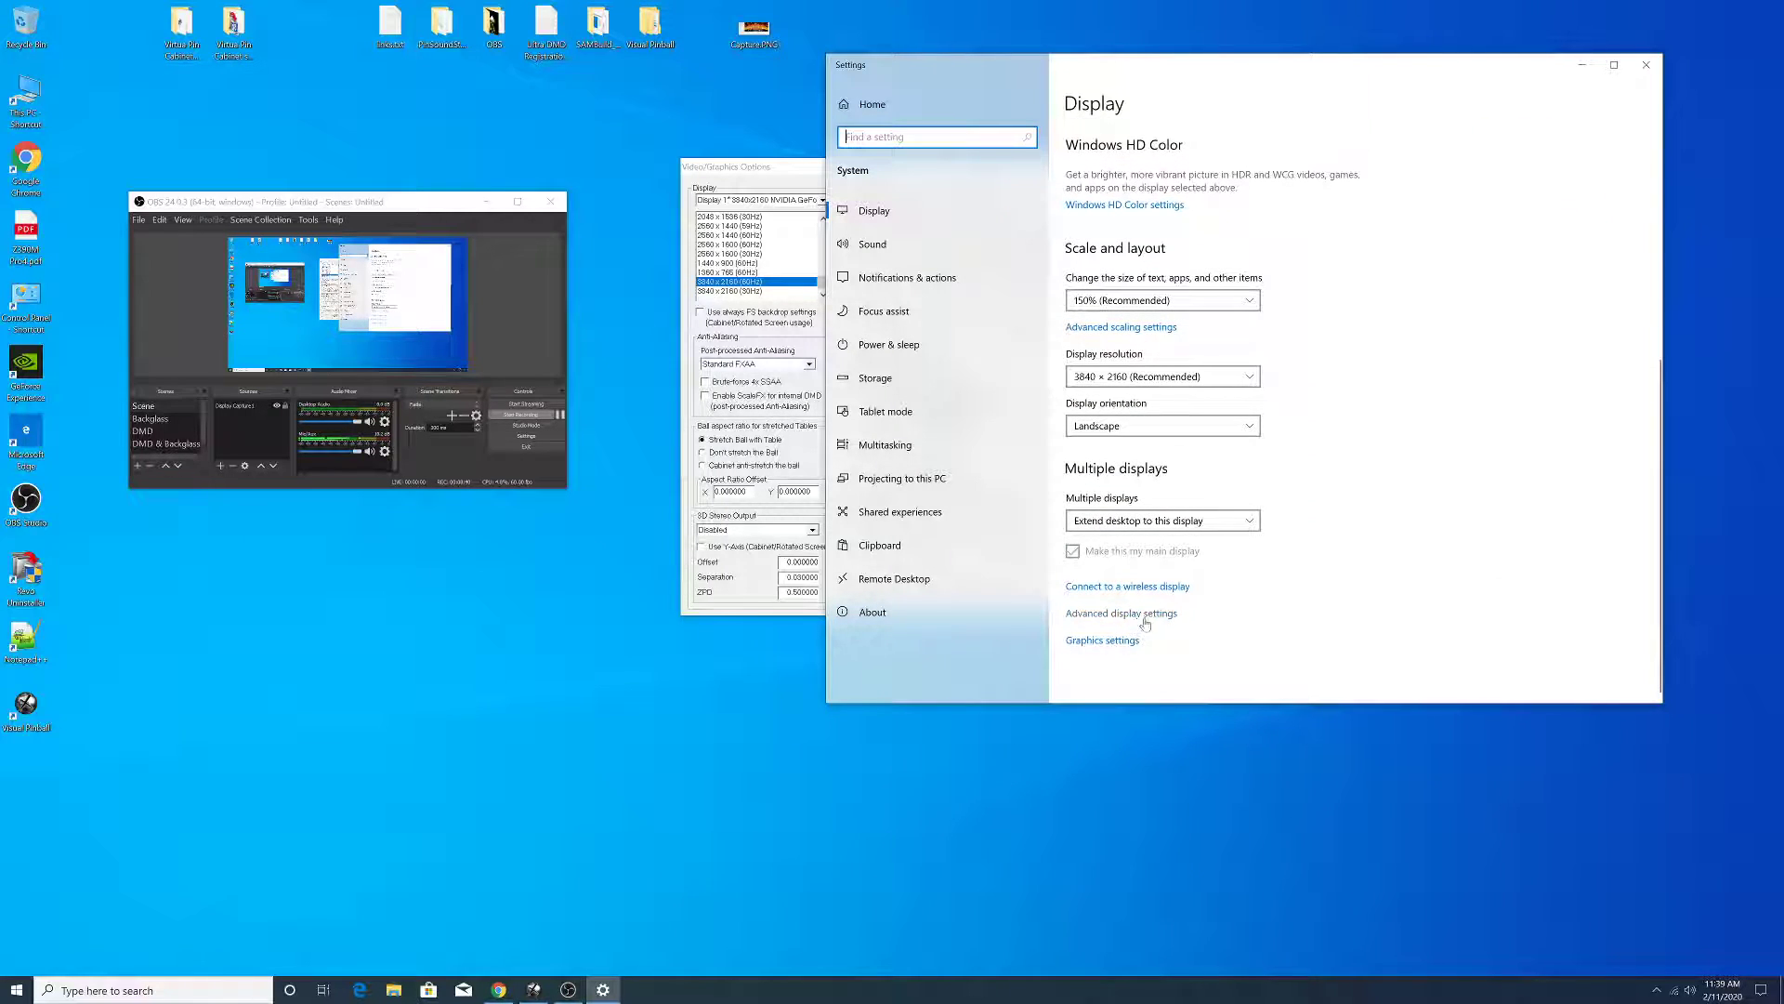
left_click(1145, 611)
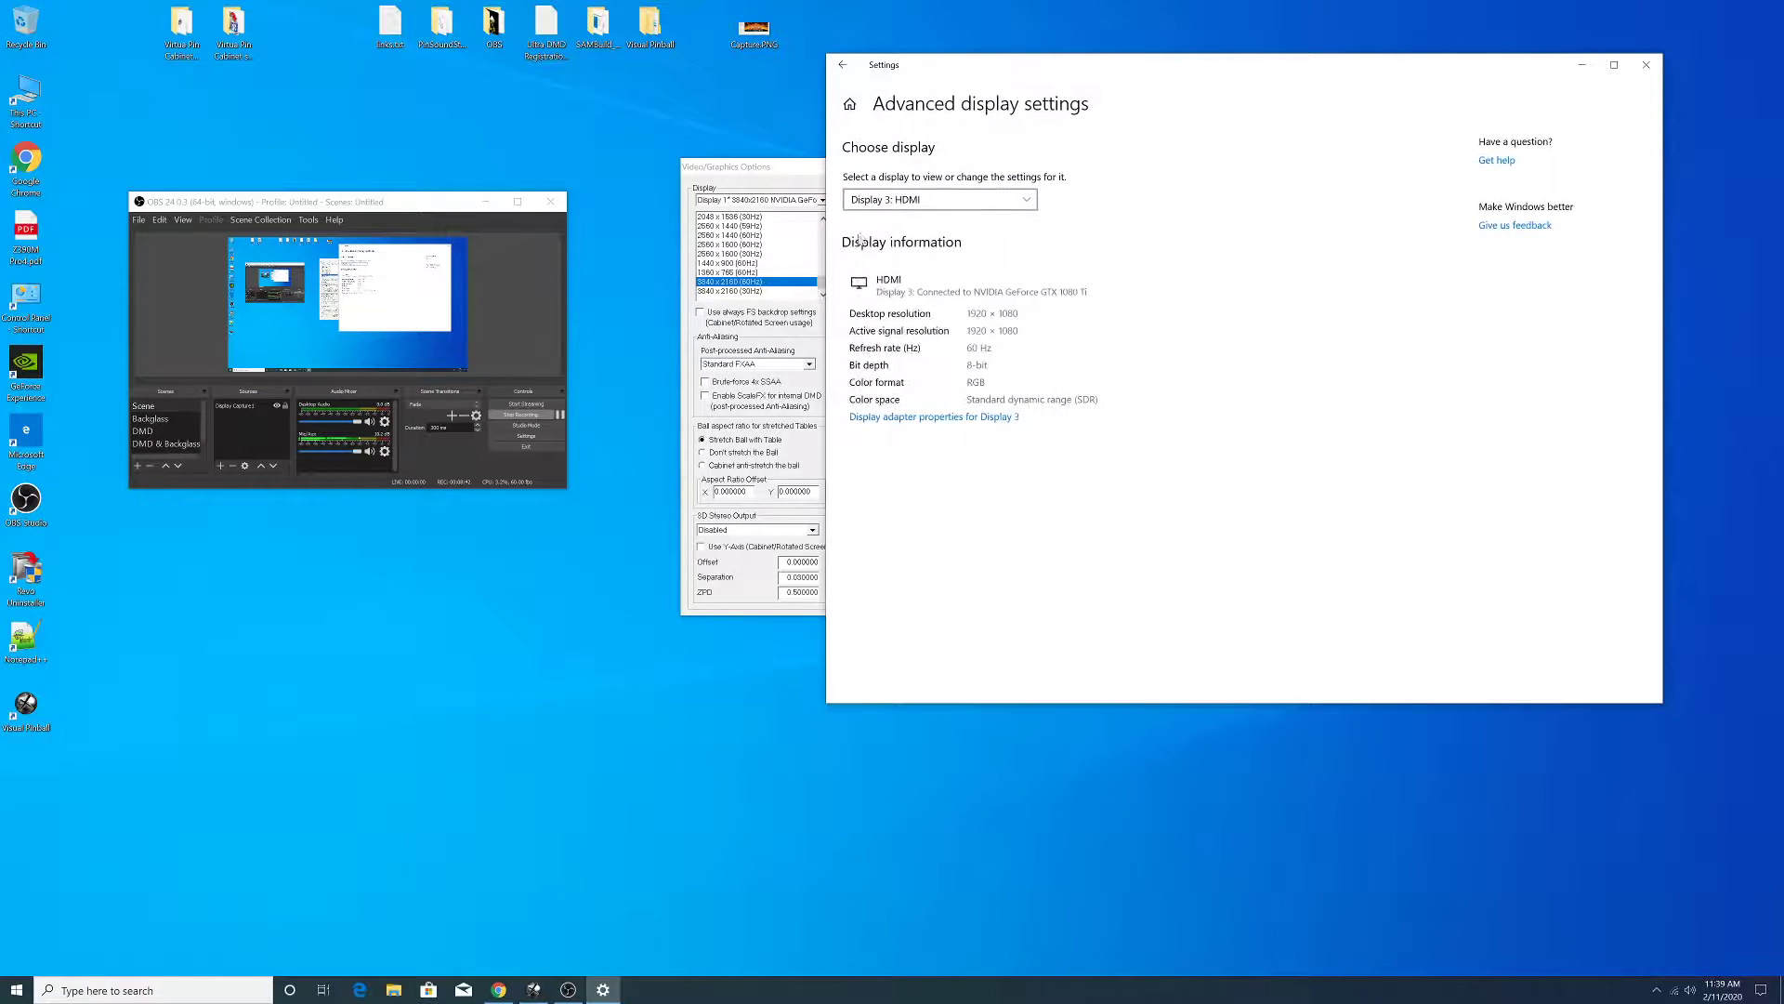
left_click(982, 202)
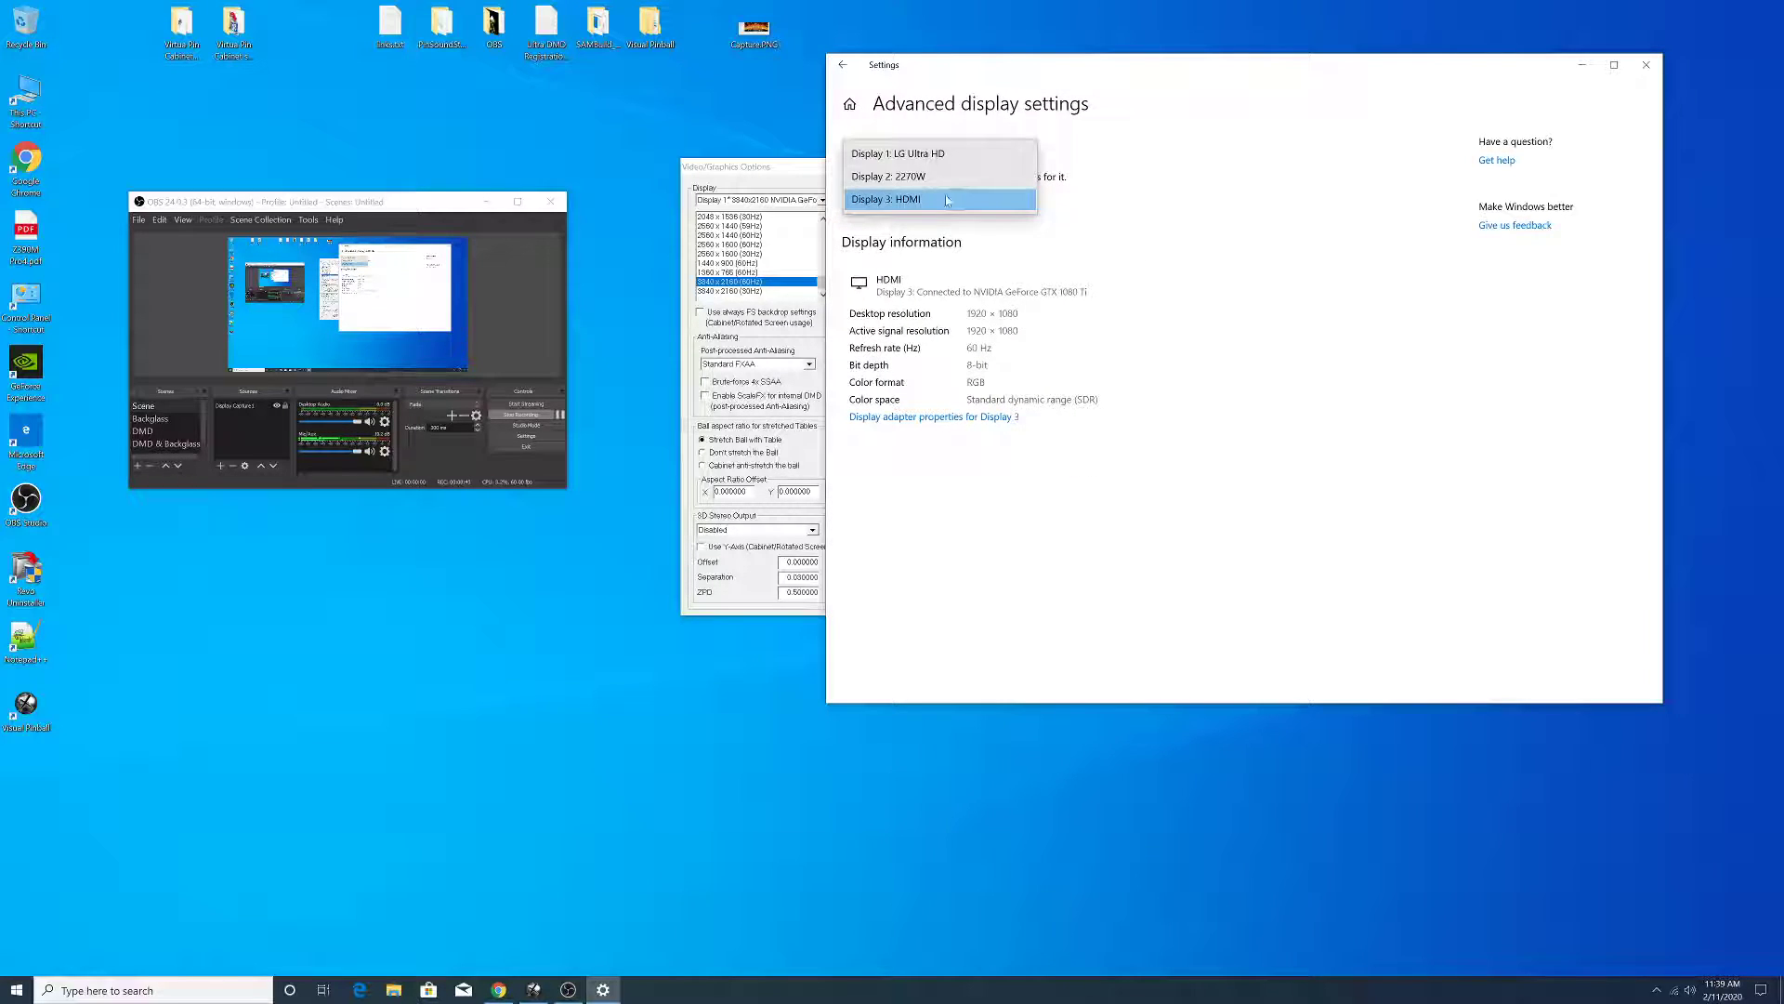
left_click(918, 156)
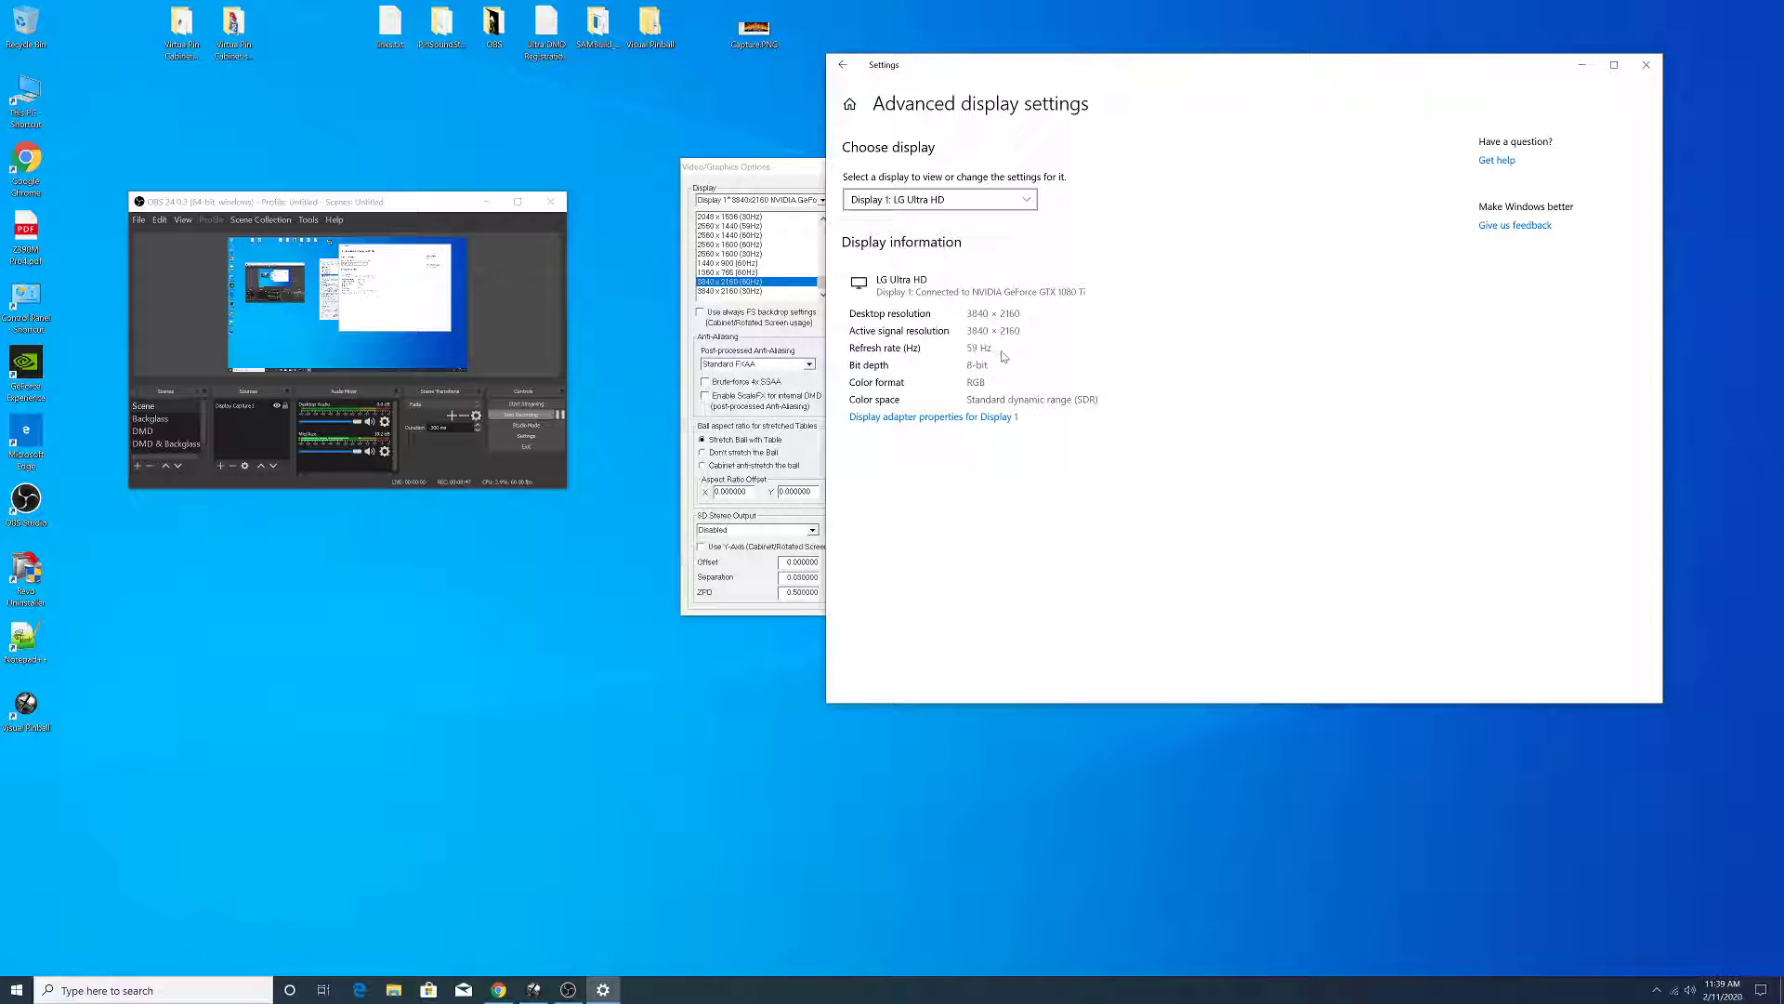
- Compare the resolution and refresh rate information of the connected displays, and close Settings
left_click(1027, 200)
left_click(1029, 204)
left_click(1028, 203)
left_click(995, 222)
left_click(1008, 200)
left_click(1007, 231)
left_click(1025, 197)
left_click(1004, 150)
left_click(1645, 64)
- Open NVIDIA Control Panel's Manage 3D Settings page from the desktop, and enlarge and reposition the window
right_click(1231, 271)
left_click(1292, 383)
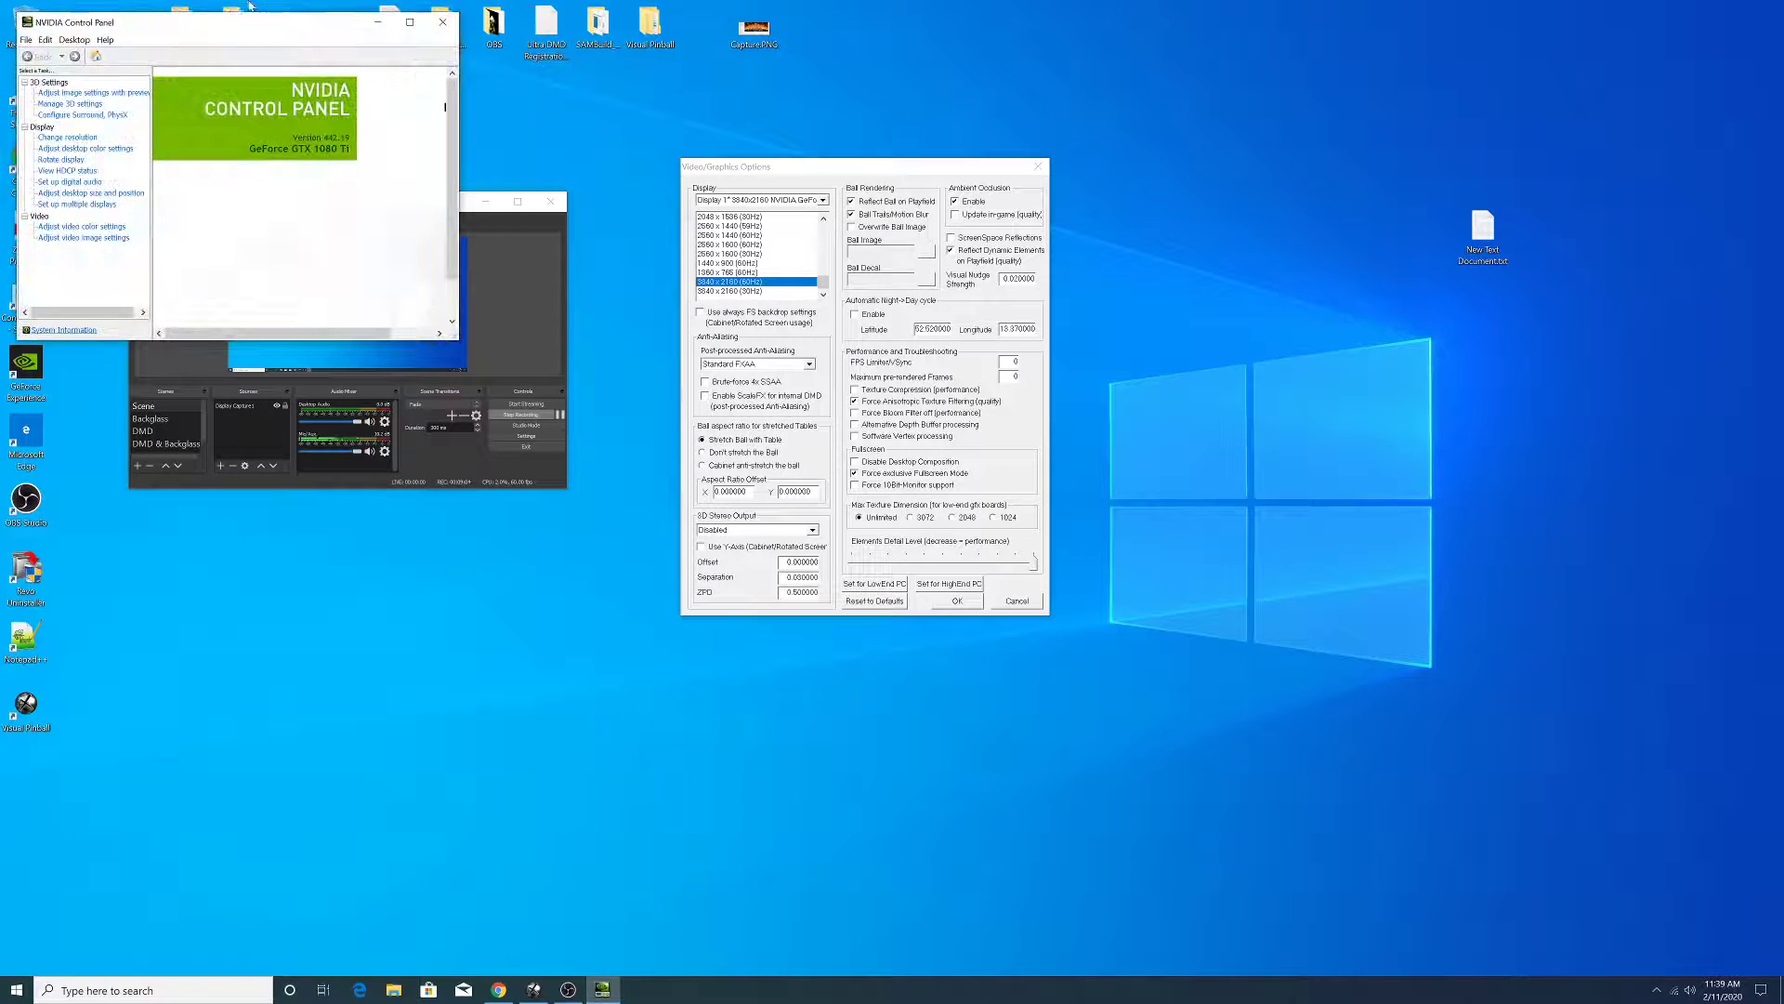
left_click_drag(260, 42, 1116, 283)
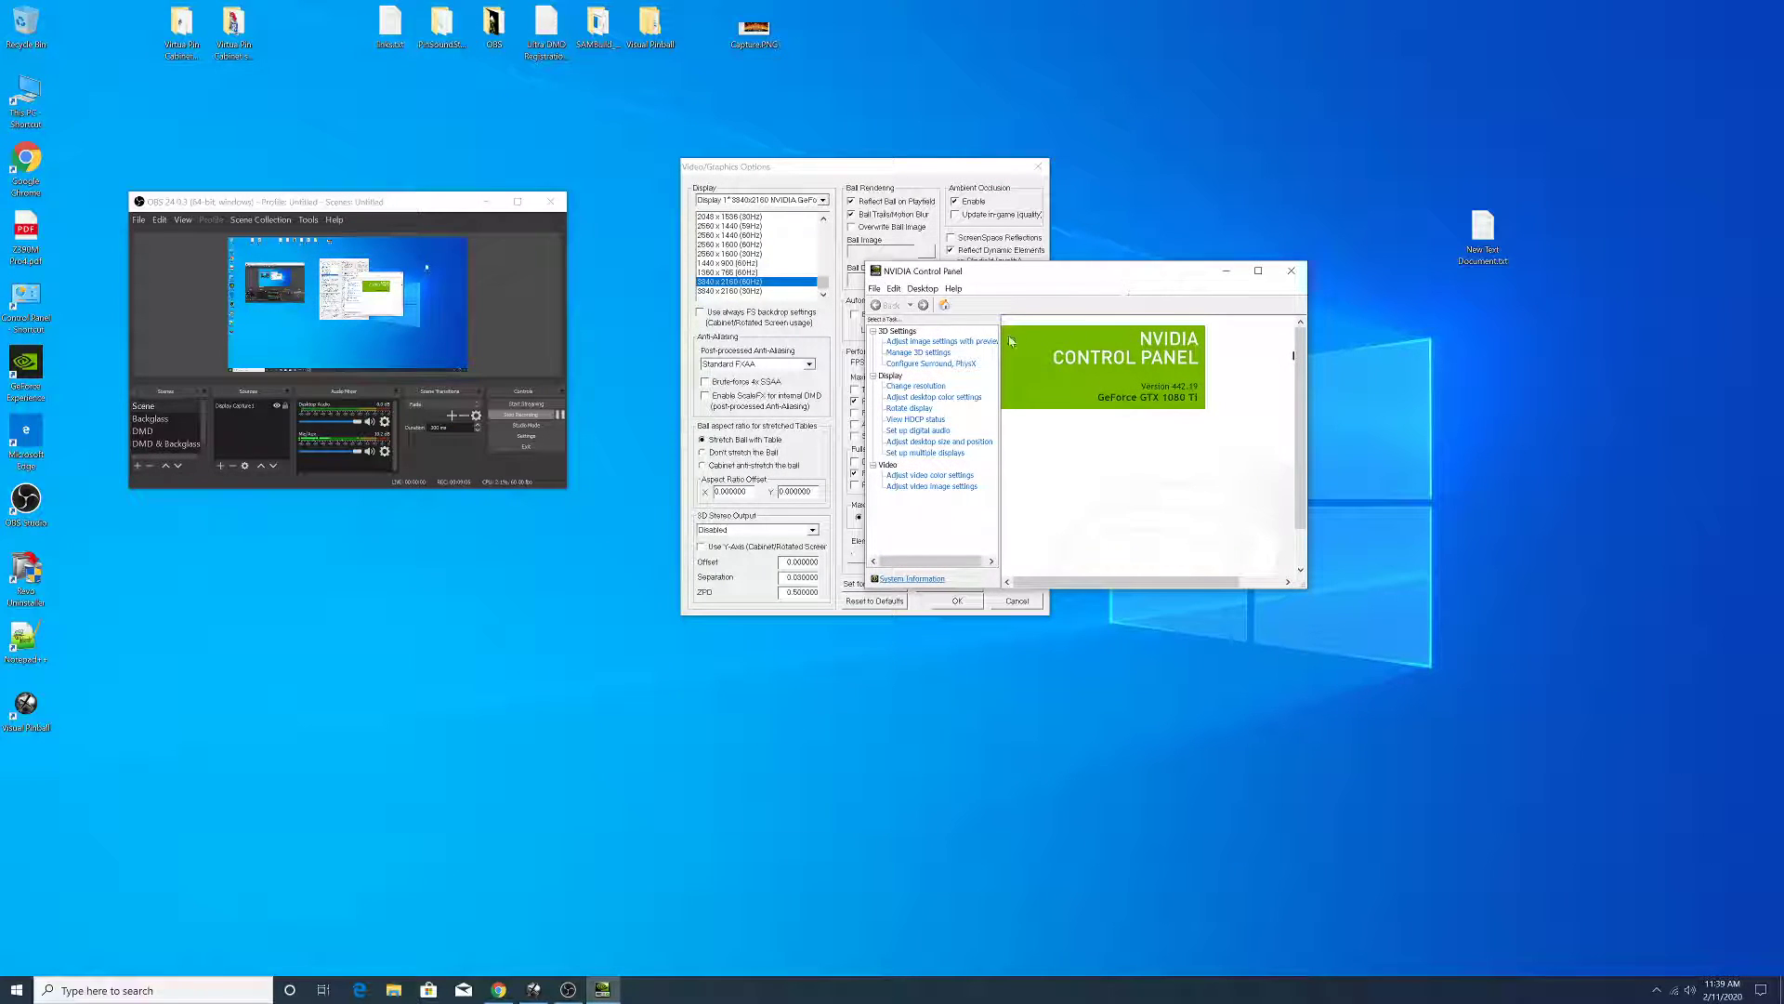
left_click(908, 353)
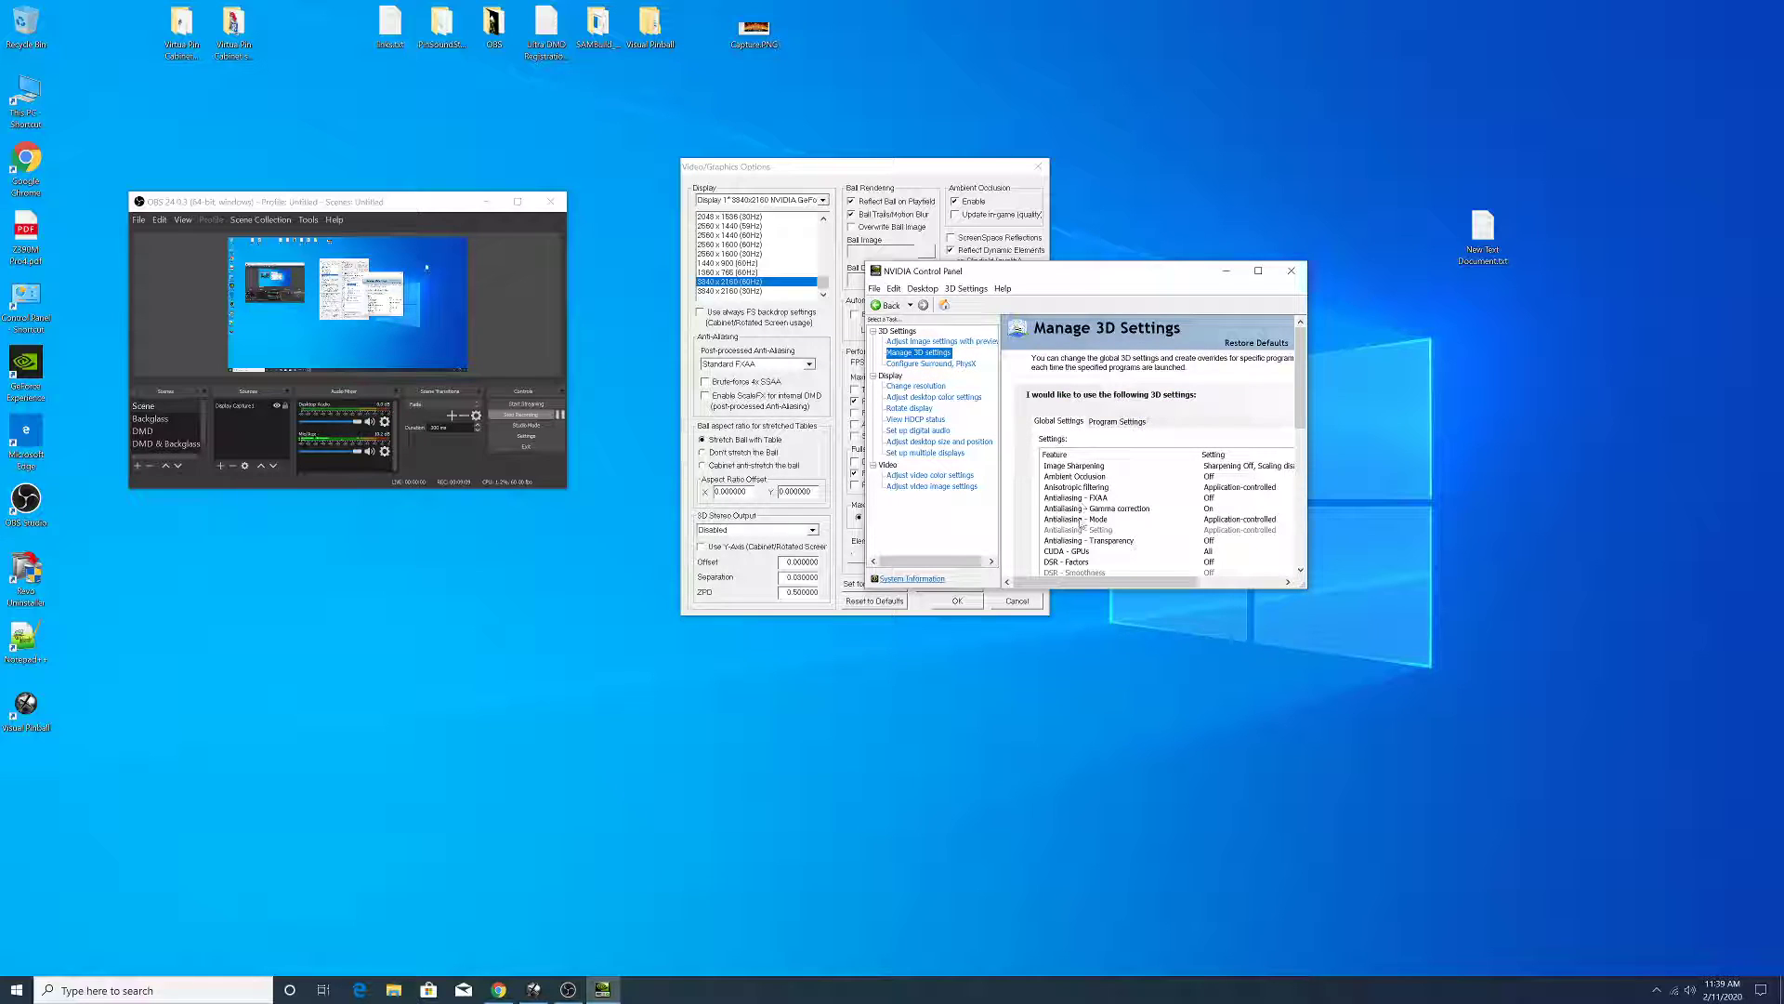
left_click_drag(1100, 587, 1099, 764)
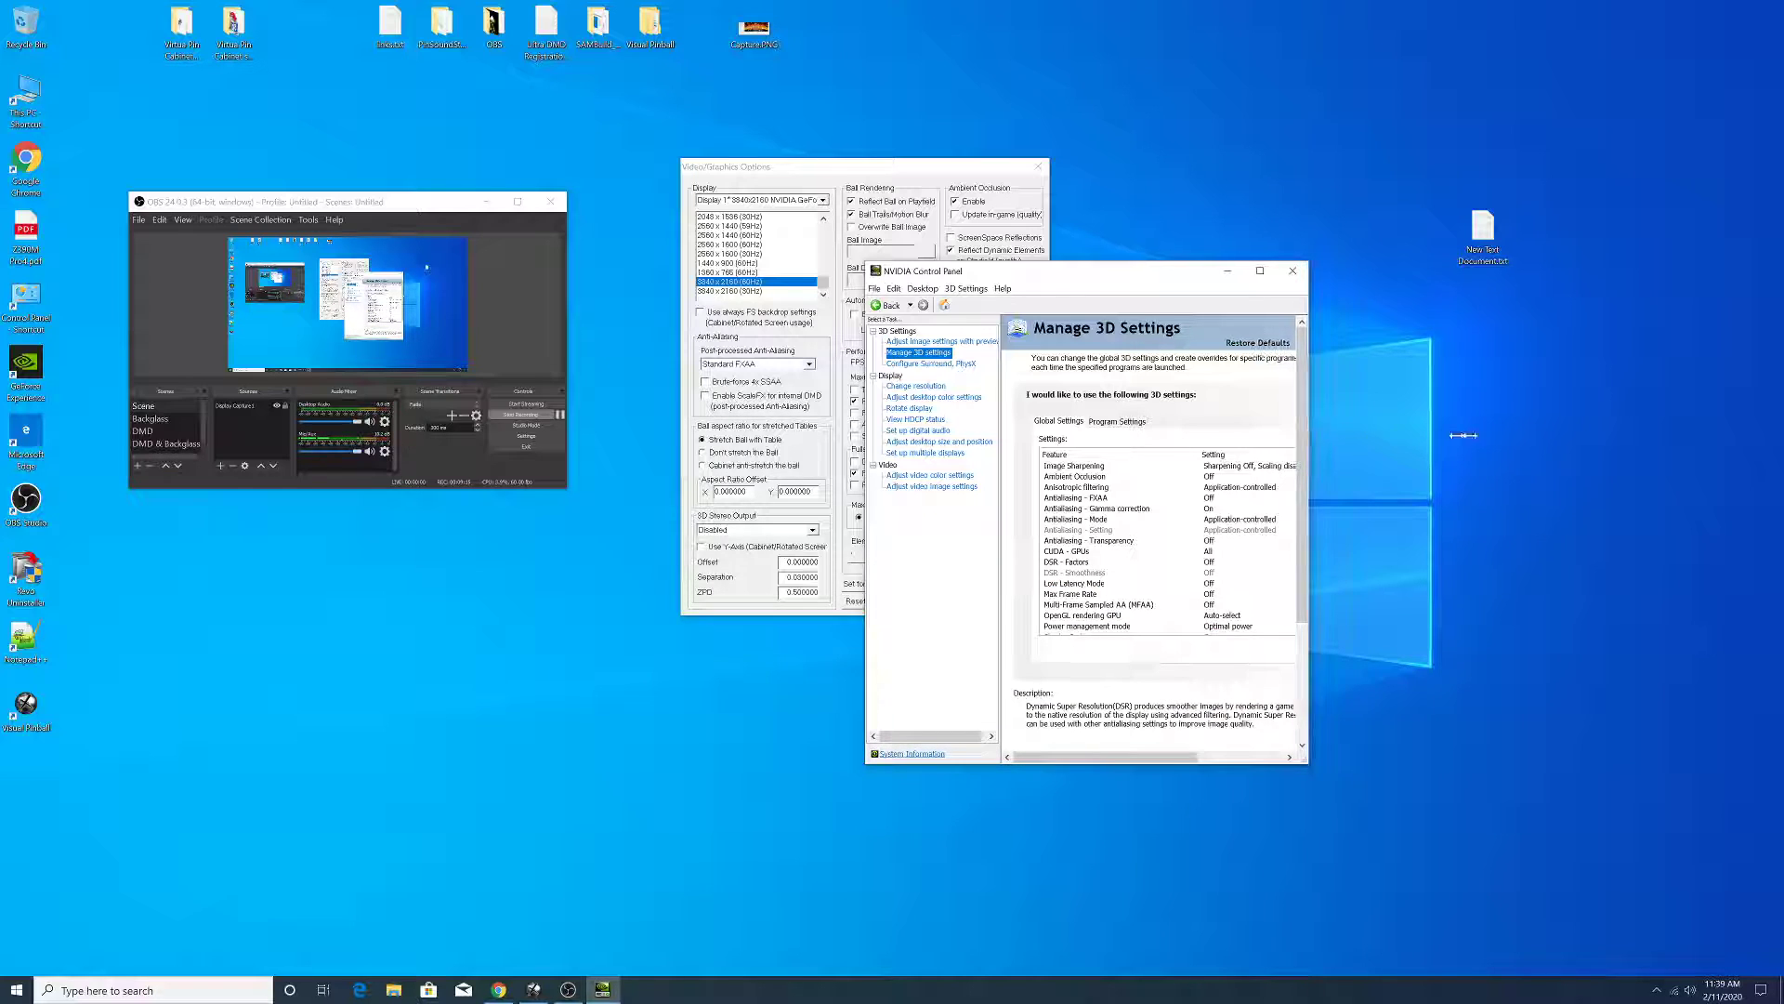
left_click_drag(1307, 439, 1550, 439)
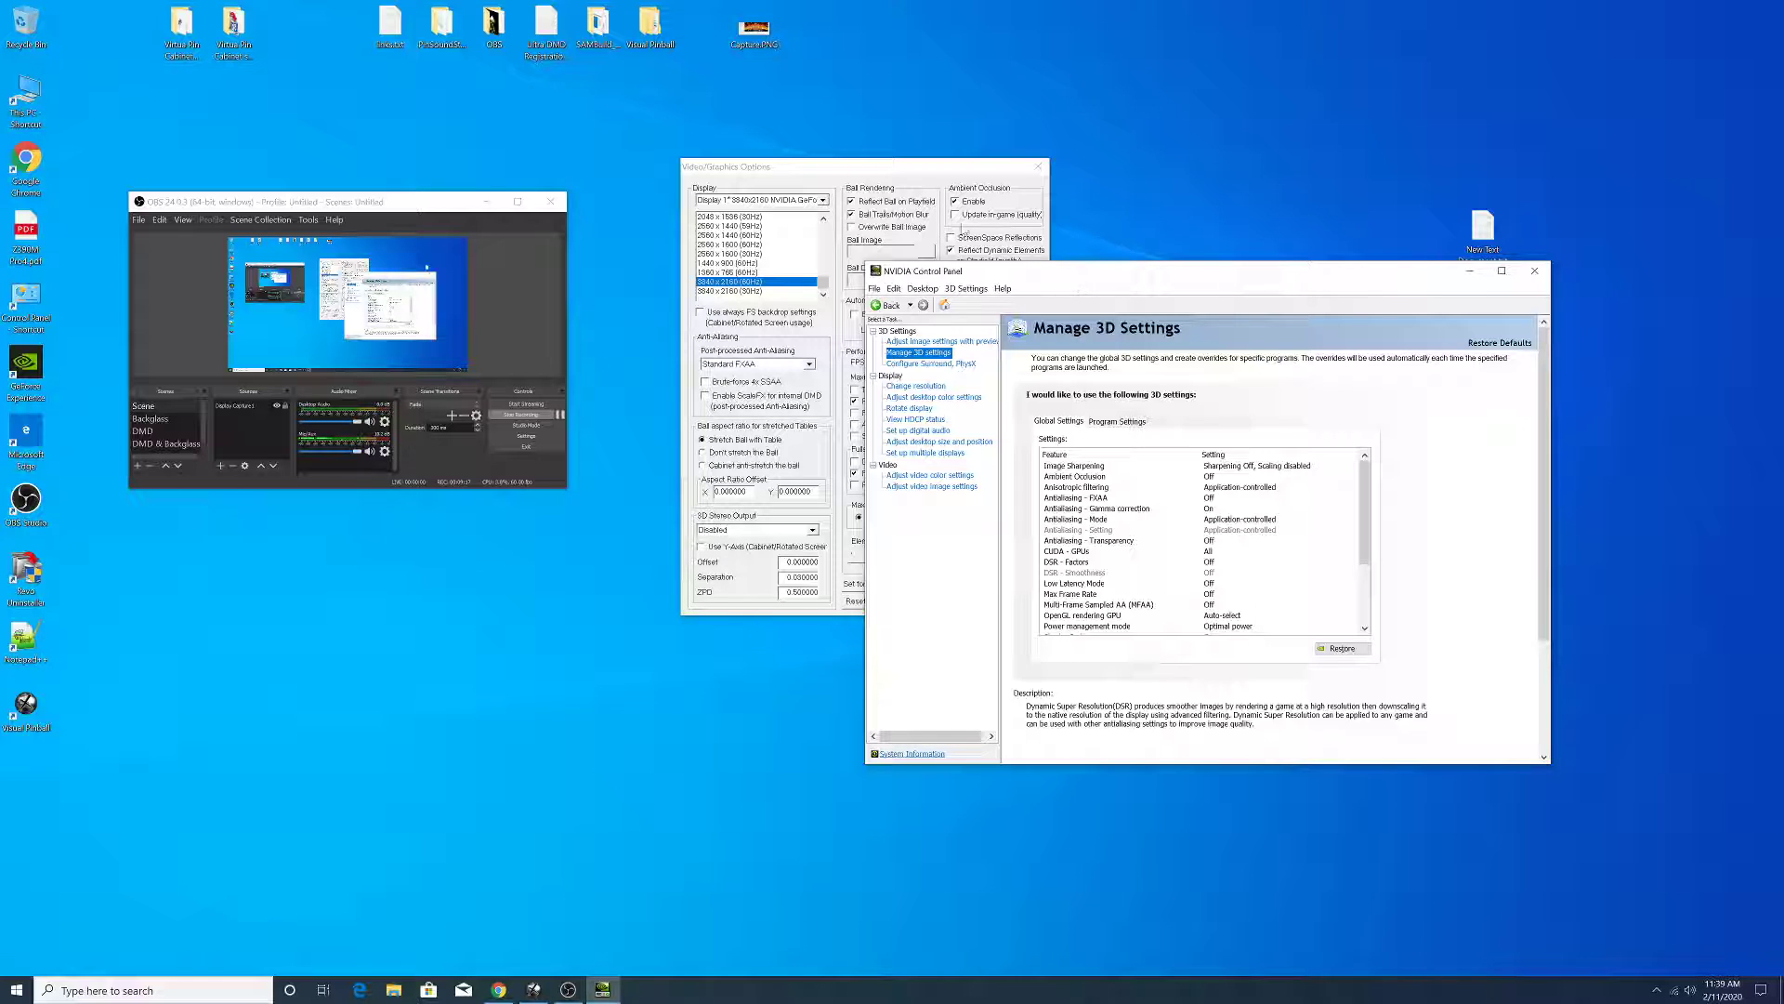
left_click_drag(1075, 281, 856, 133)
- Inspect the Vertical sync option in the global 3D settings
scroll(1061, 397, "down", 3)
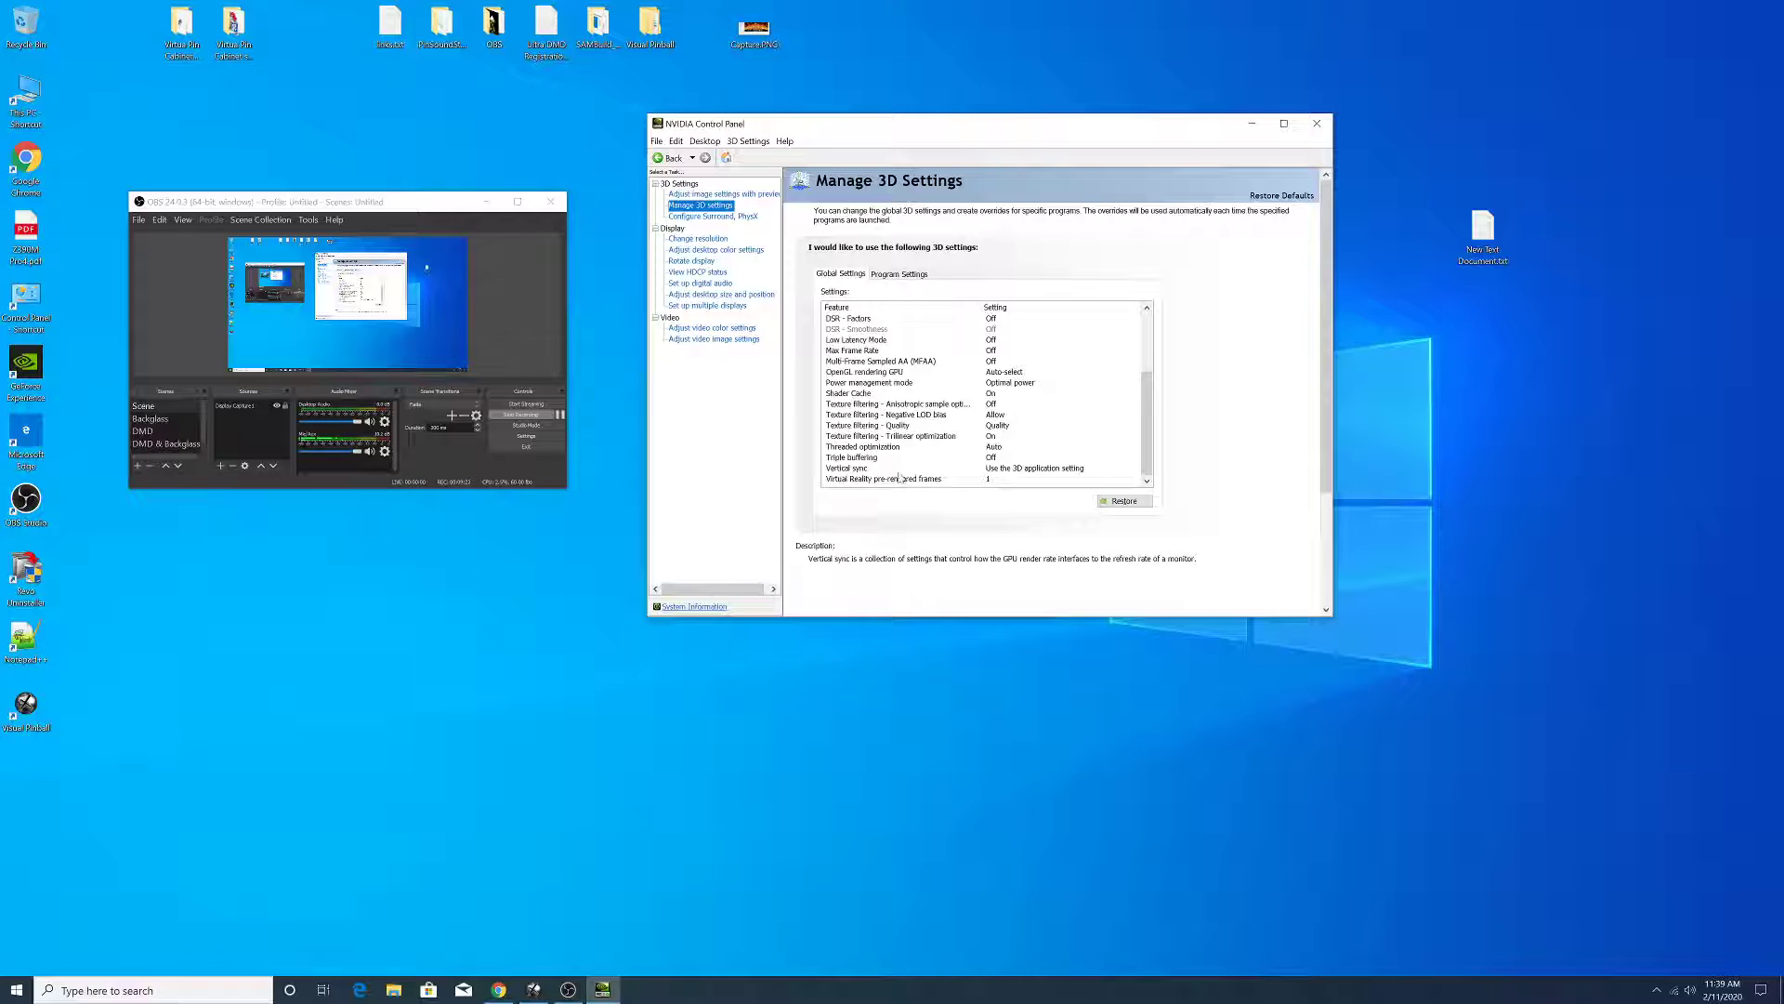
left_click(983, 468)
left_click(994, 469)
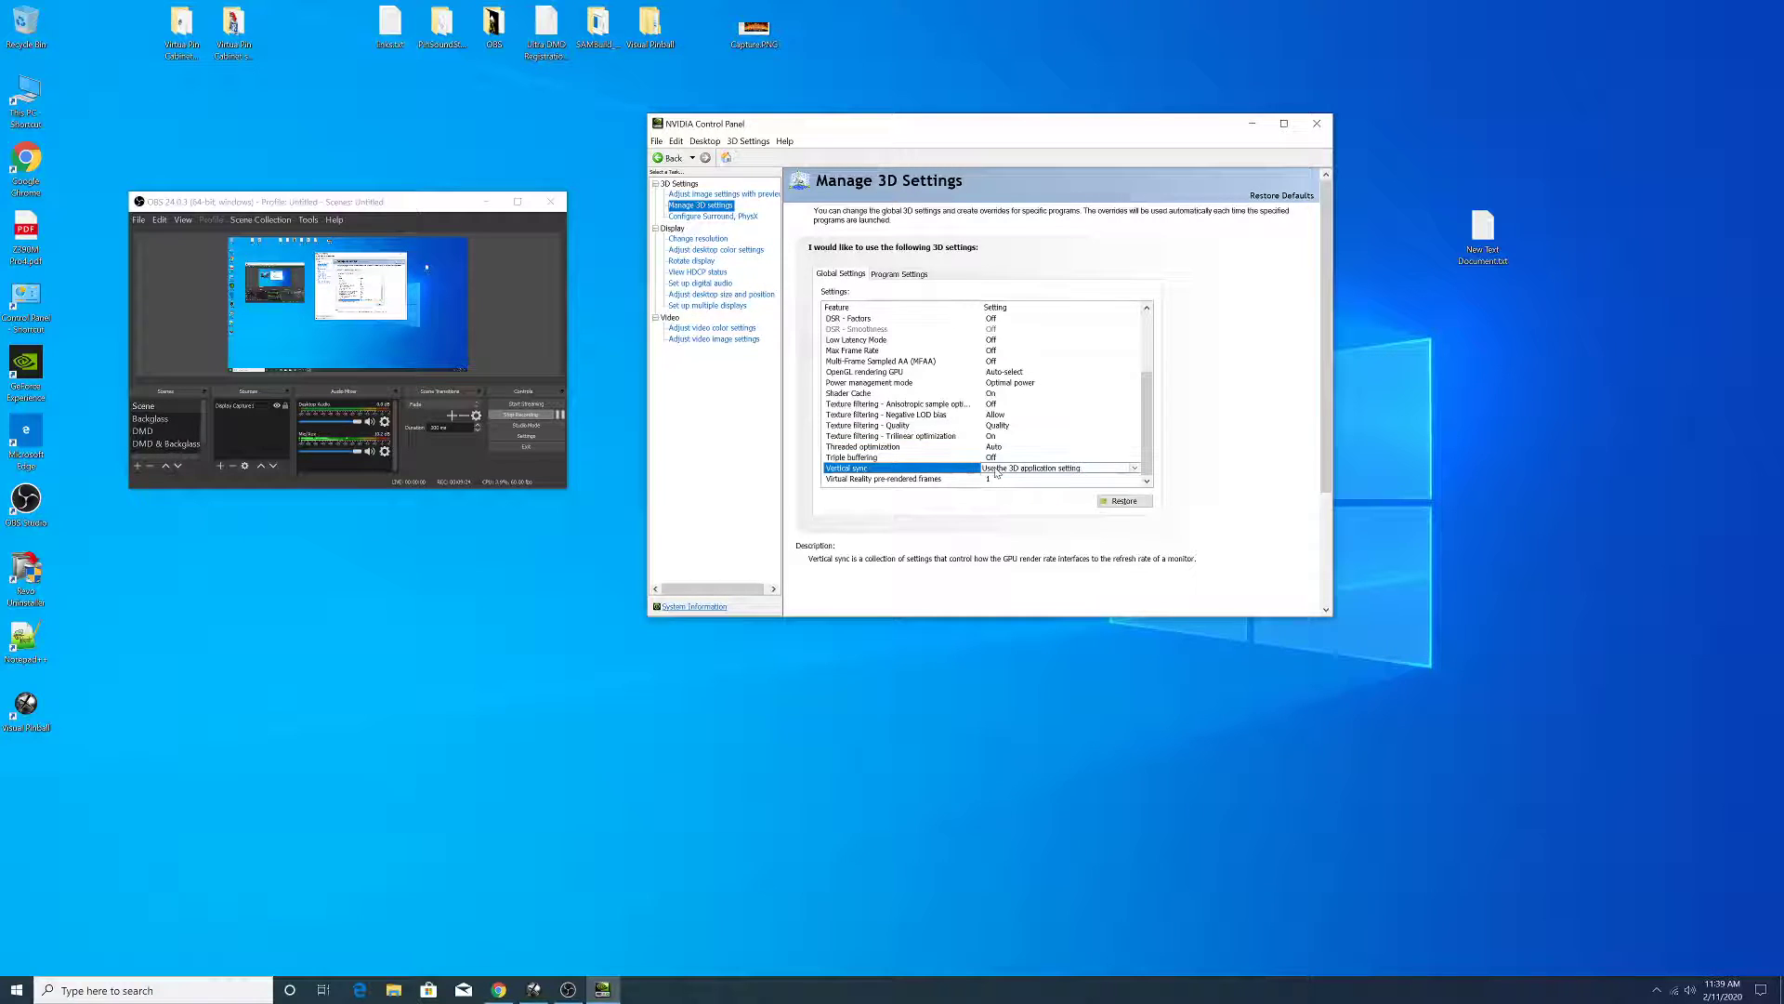
left_click(997, 471)
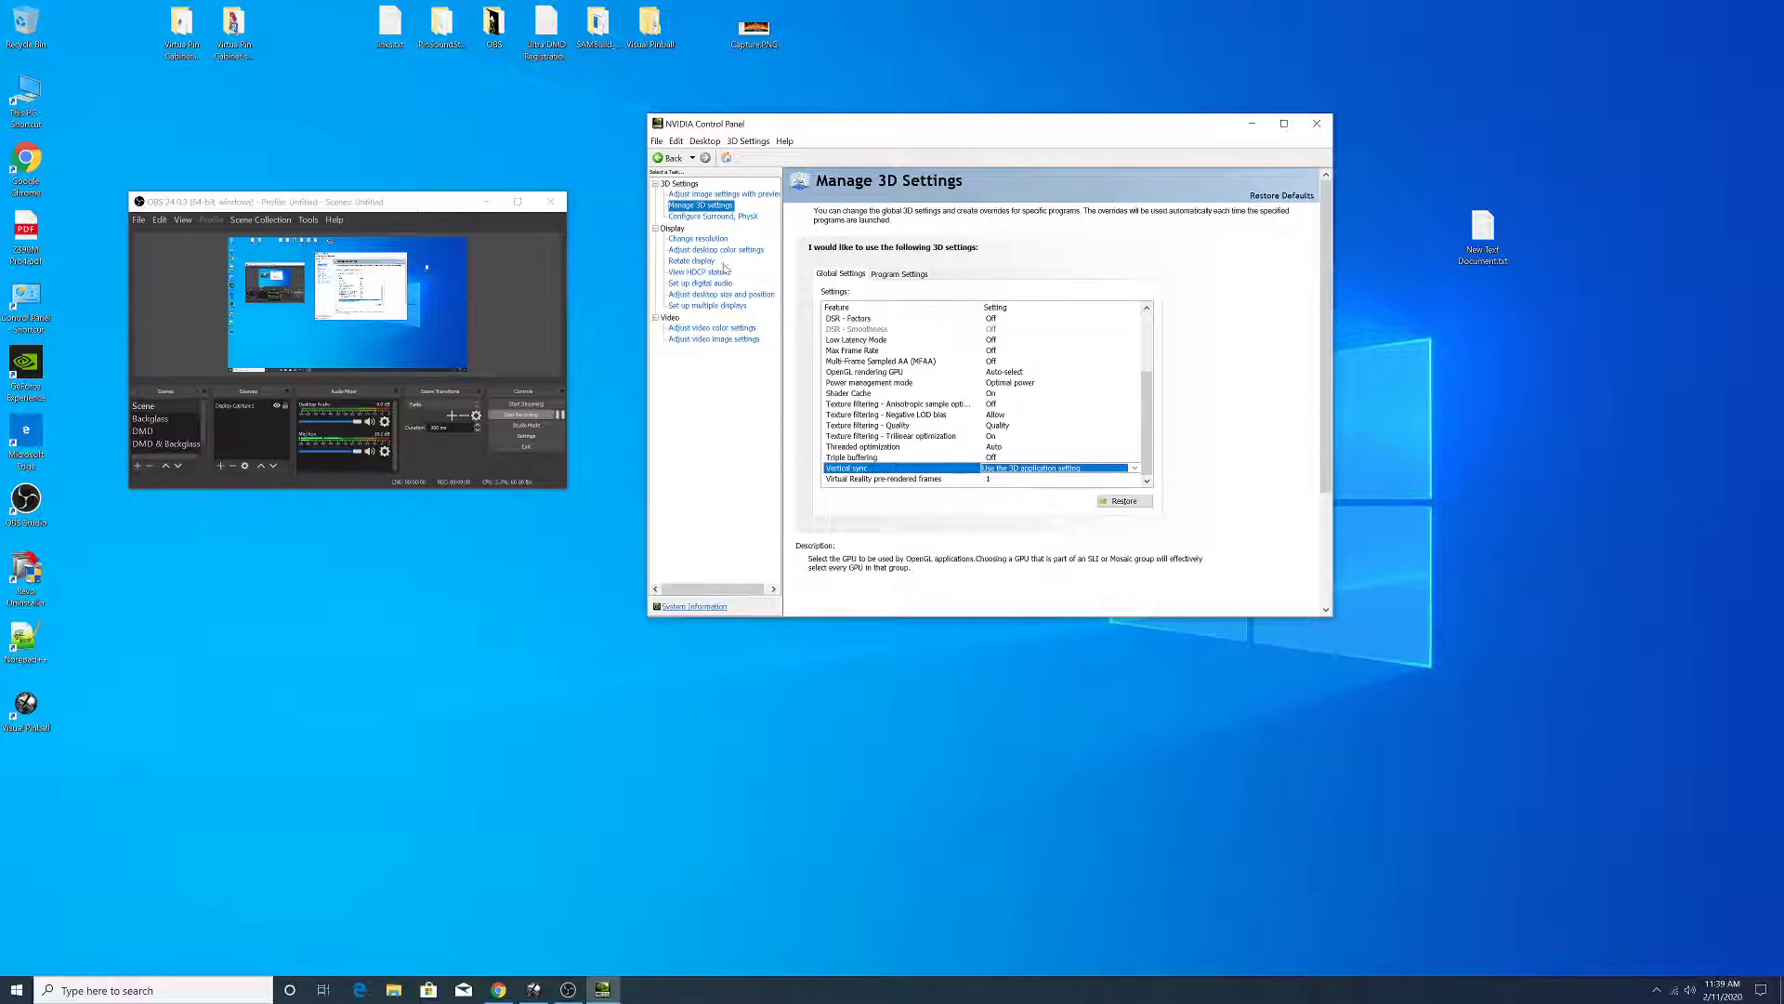
- Set the image settings with preview to use my preference, emphasizing Quality
left_click(705, 196)
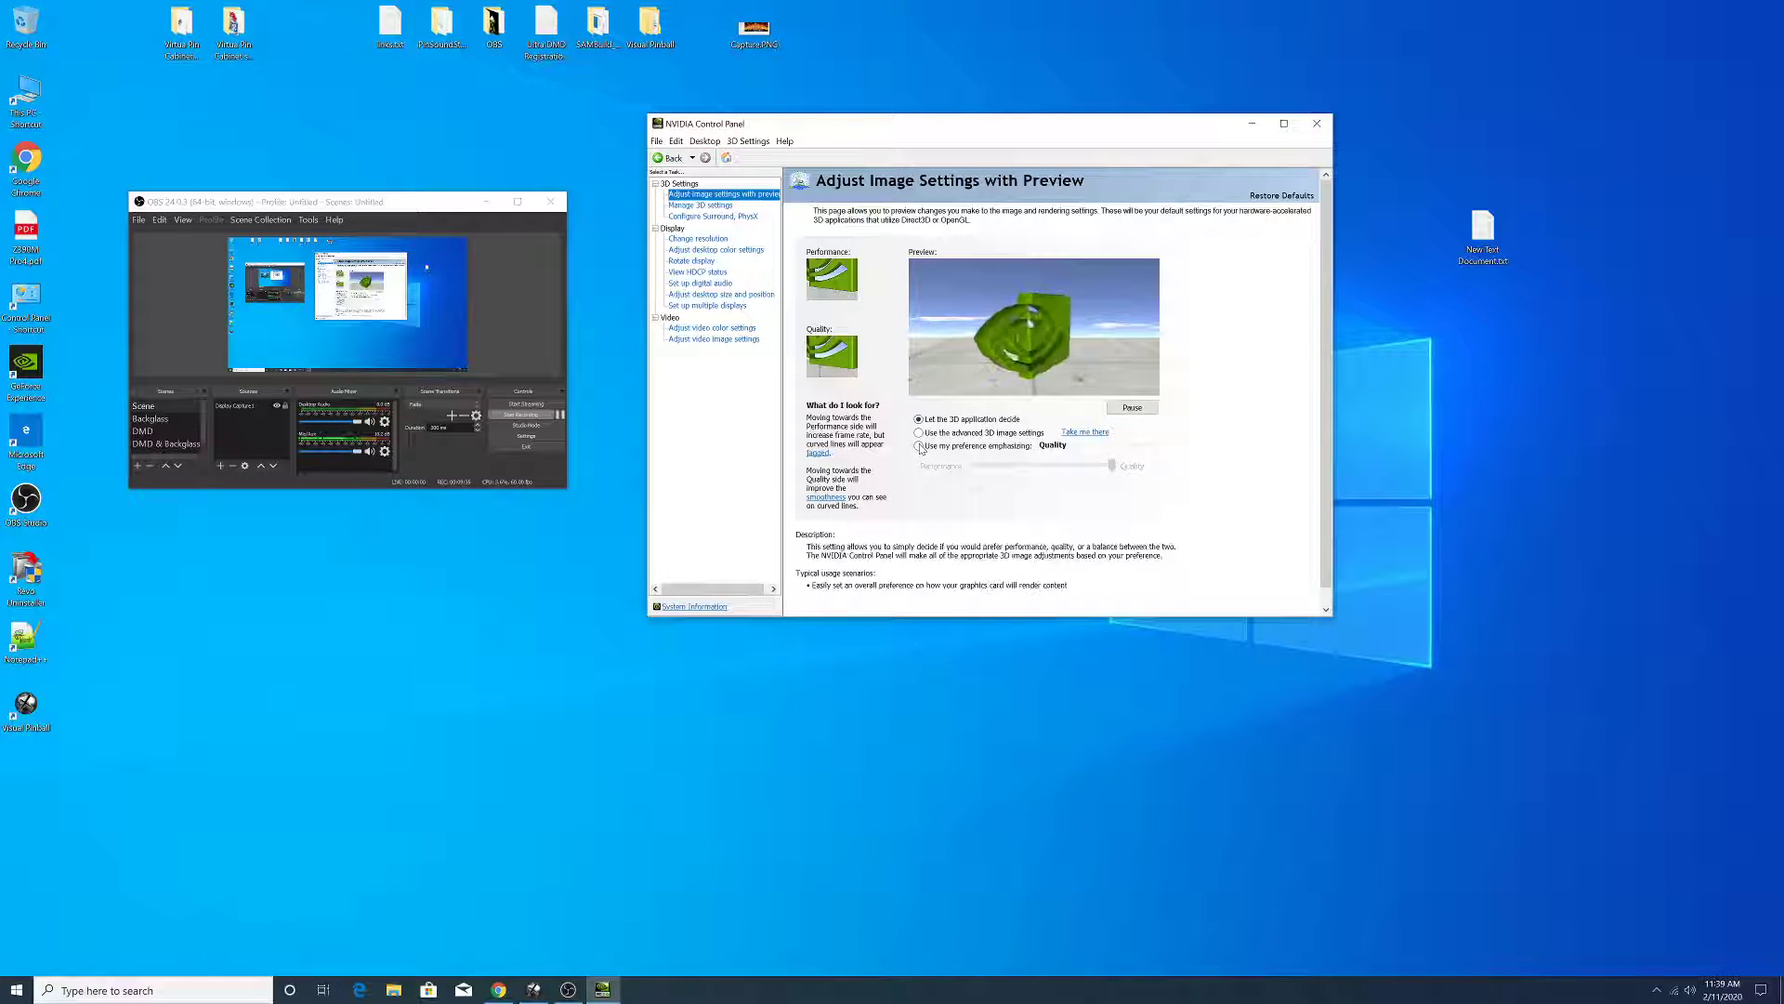
left_click(919, 446)
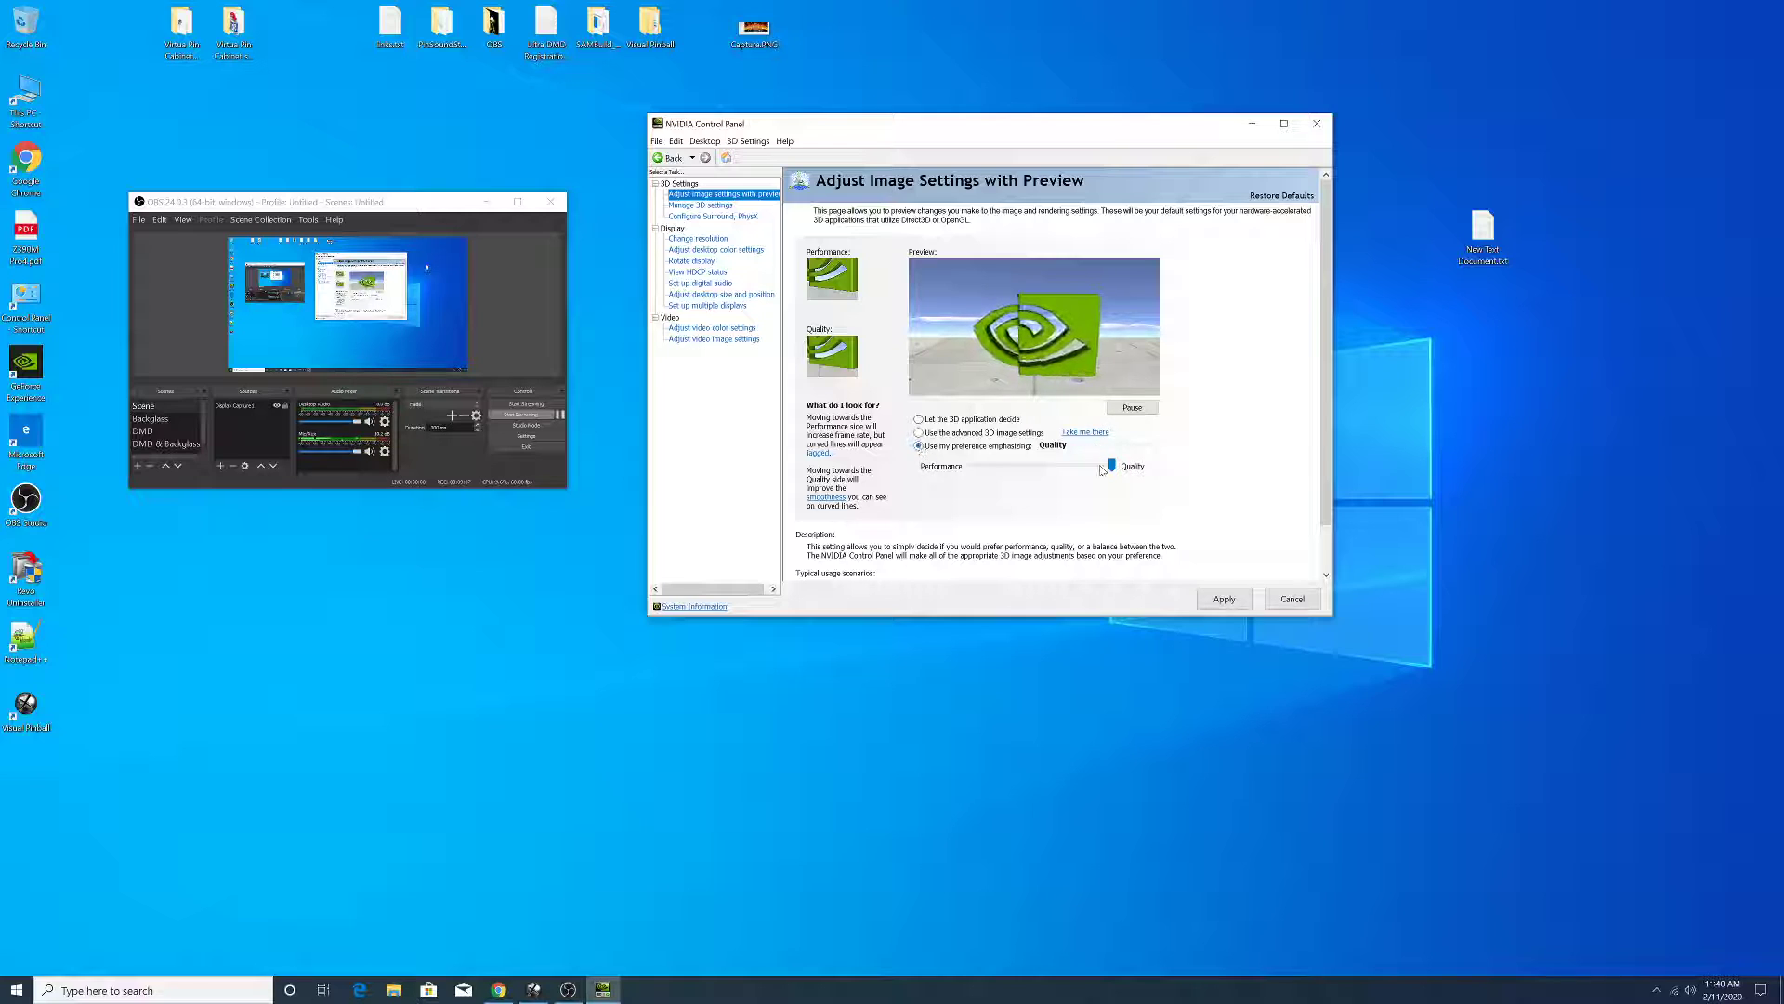
mouse_move(1111, 464)
left_mouse_down()
mouse_move(967, 470)
mouse_move(1111, 466)
left_mouse_up()
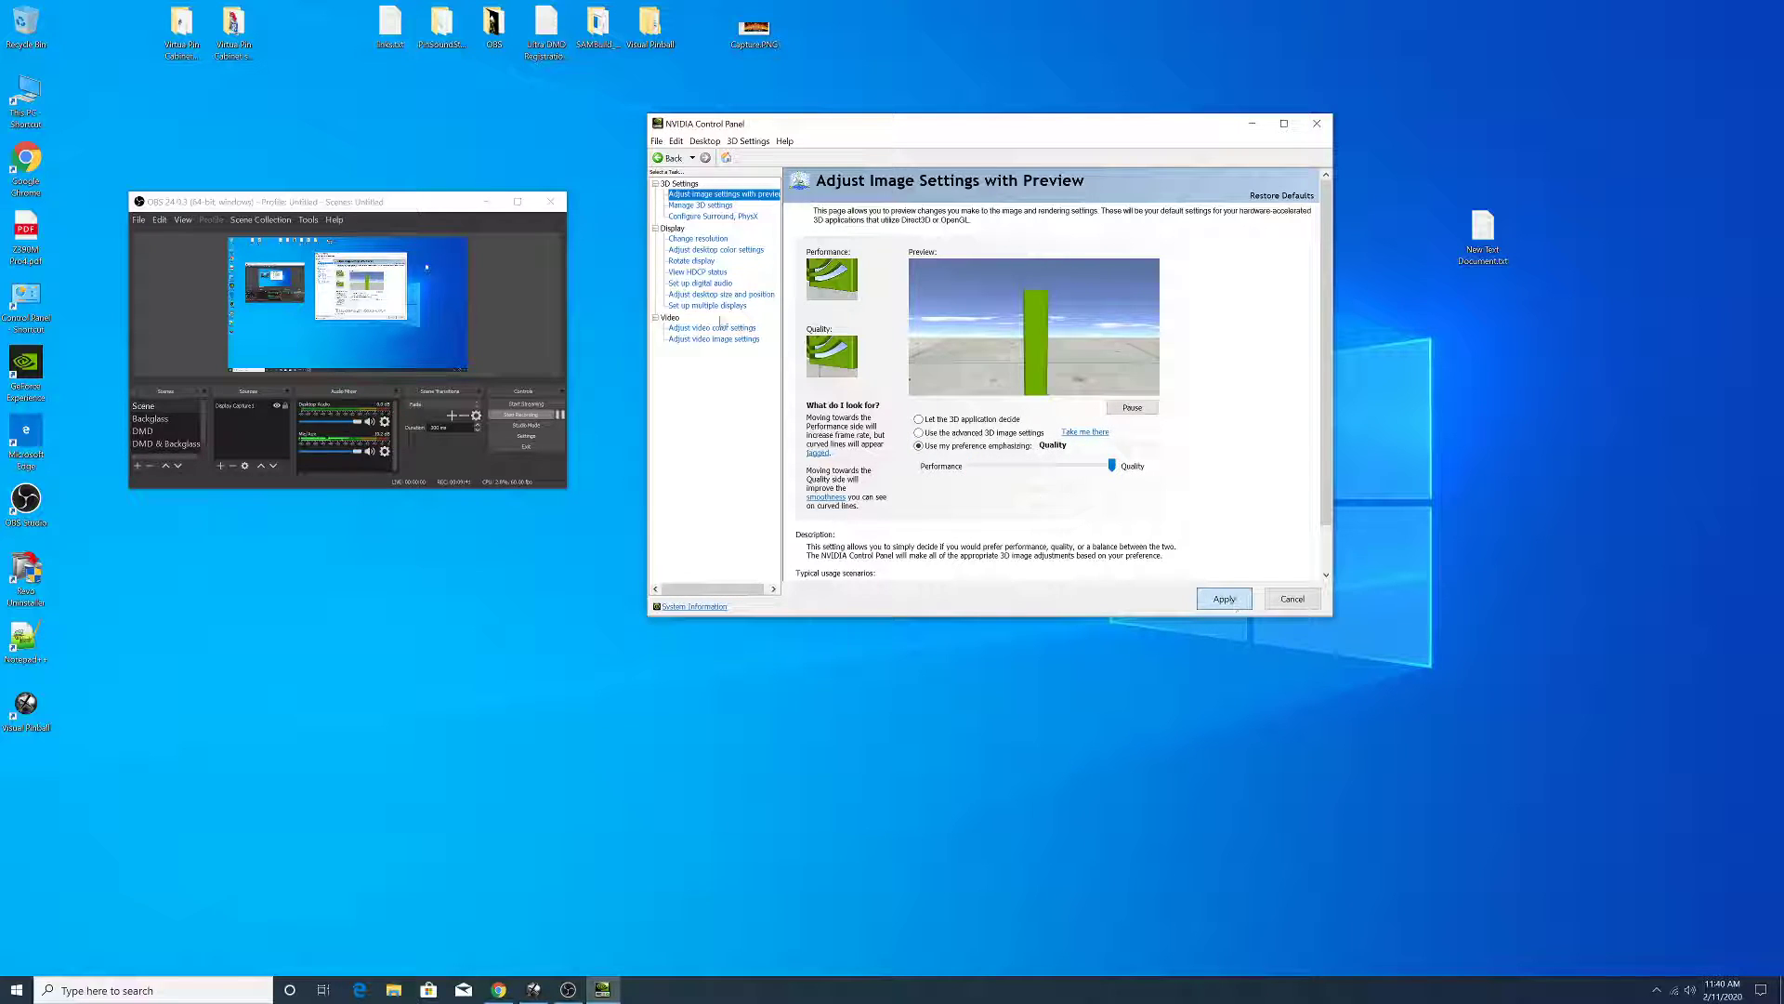
- Check the resolution and refresh rate of the LG, HDMI and AOC displays under Change Resolution, and close NVIDIA Control Panel
left_click(698, 239)
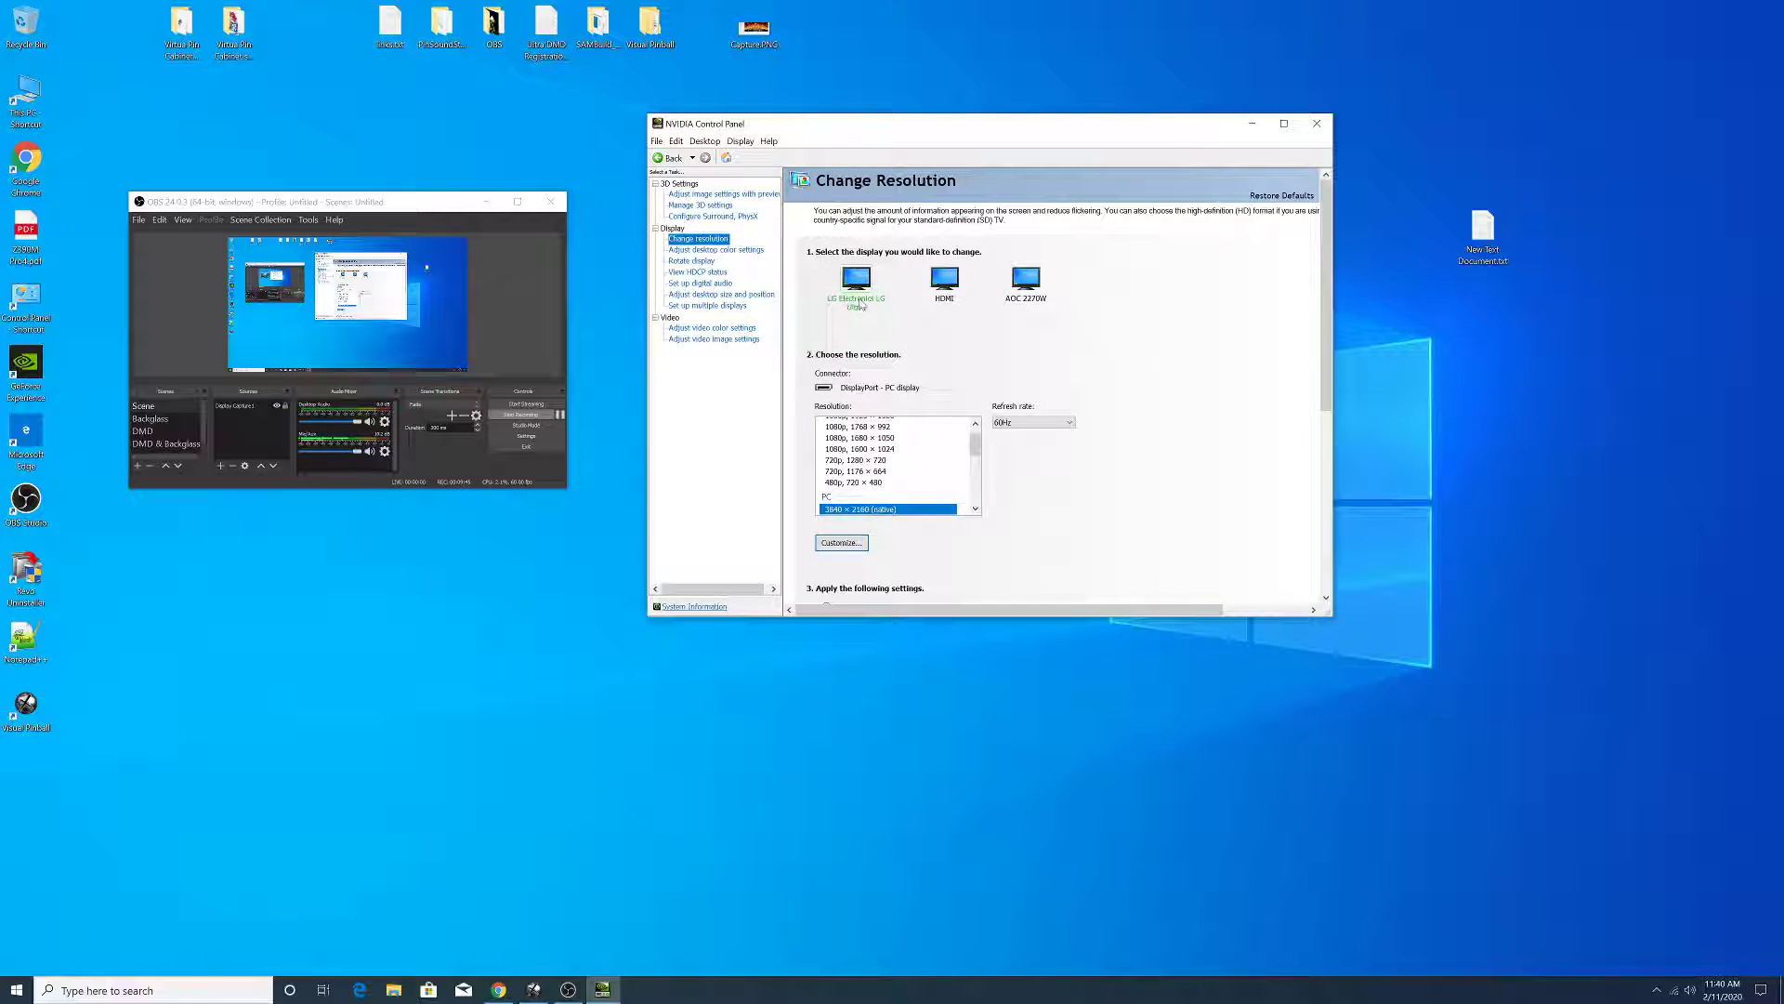
left_click(1045, 422)
left_click(1039, 437)
left_click(936, 296)
left_click(1024, 283)
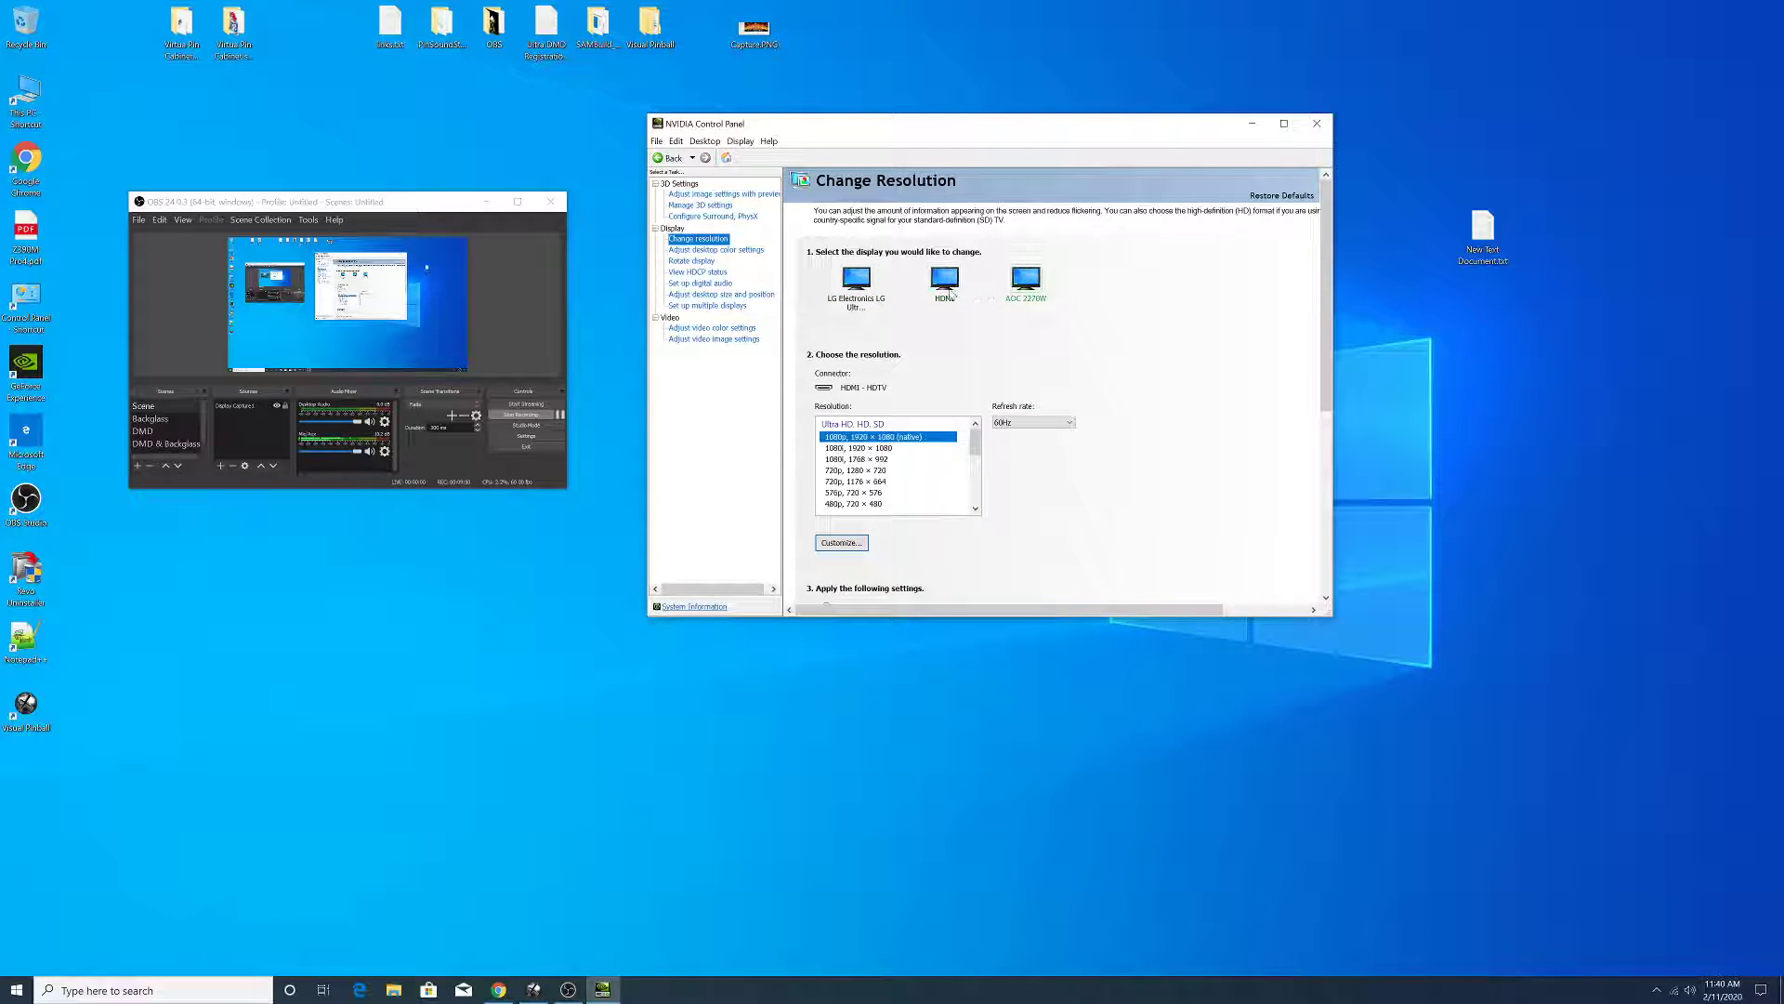
left_click(844, 294)
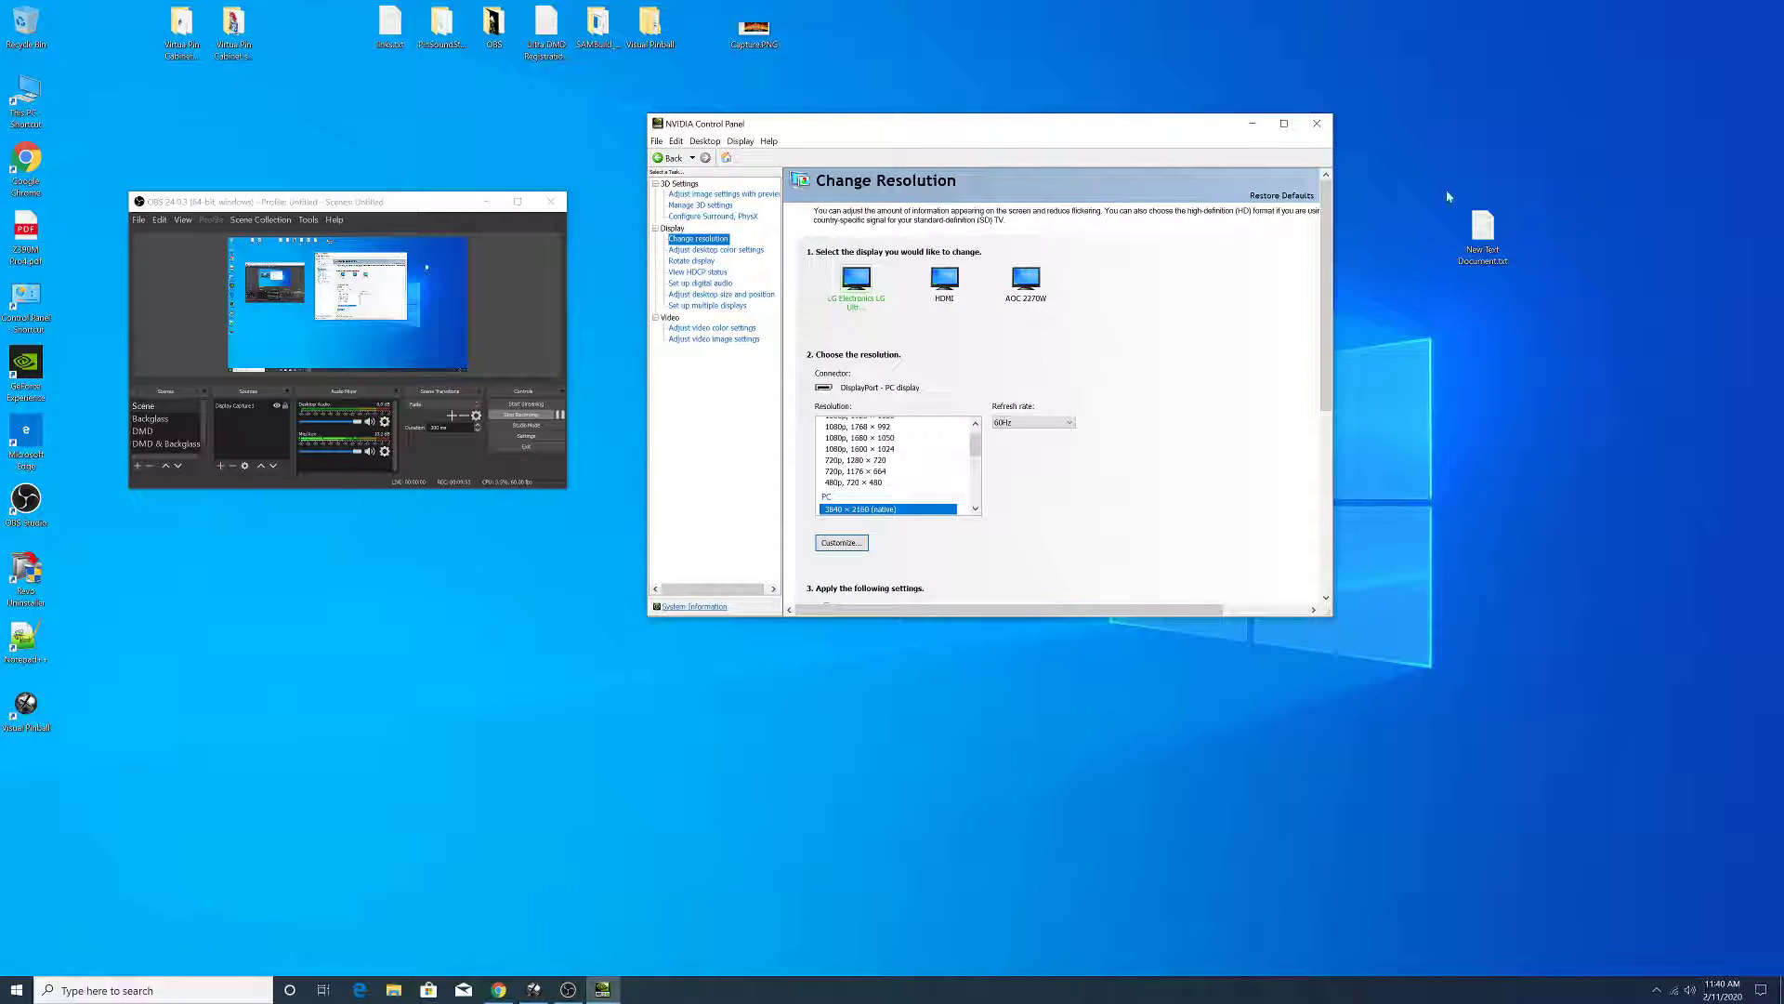
left_click(1317, 123)
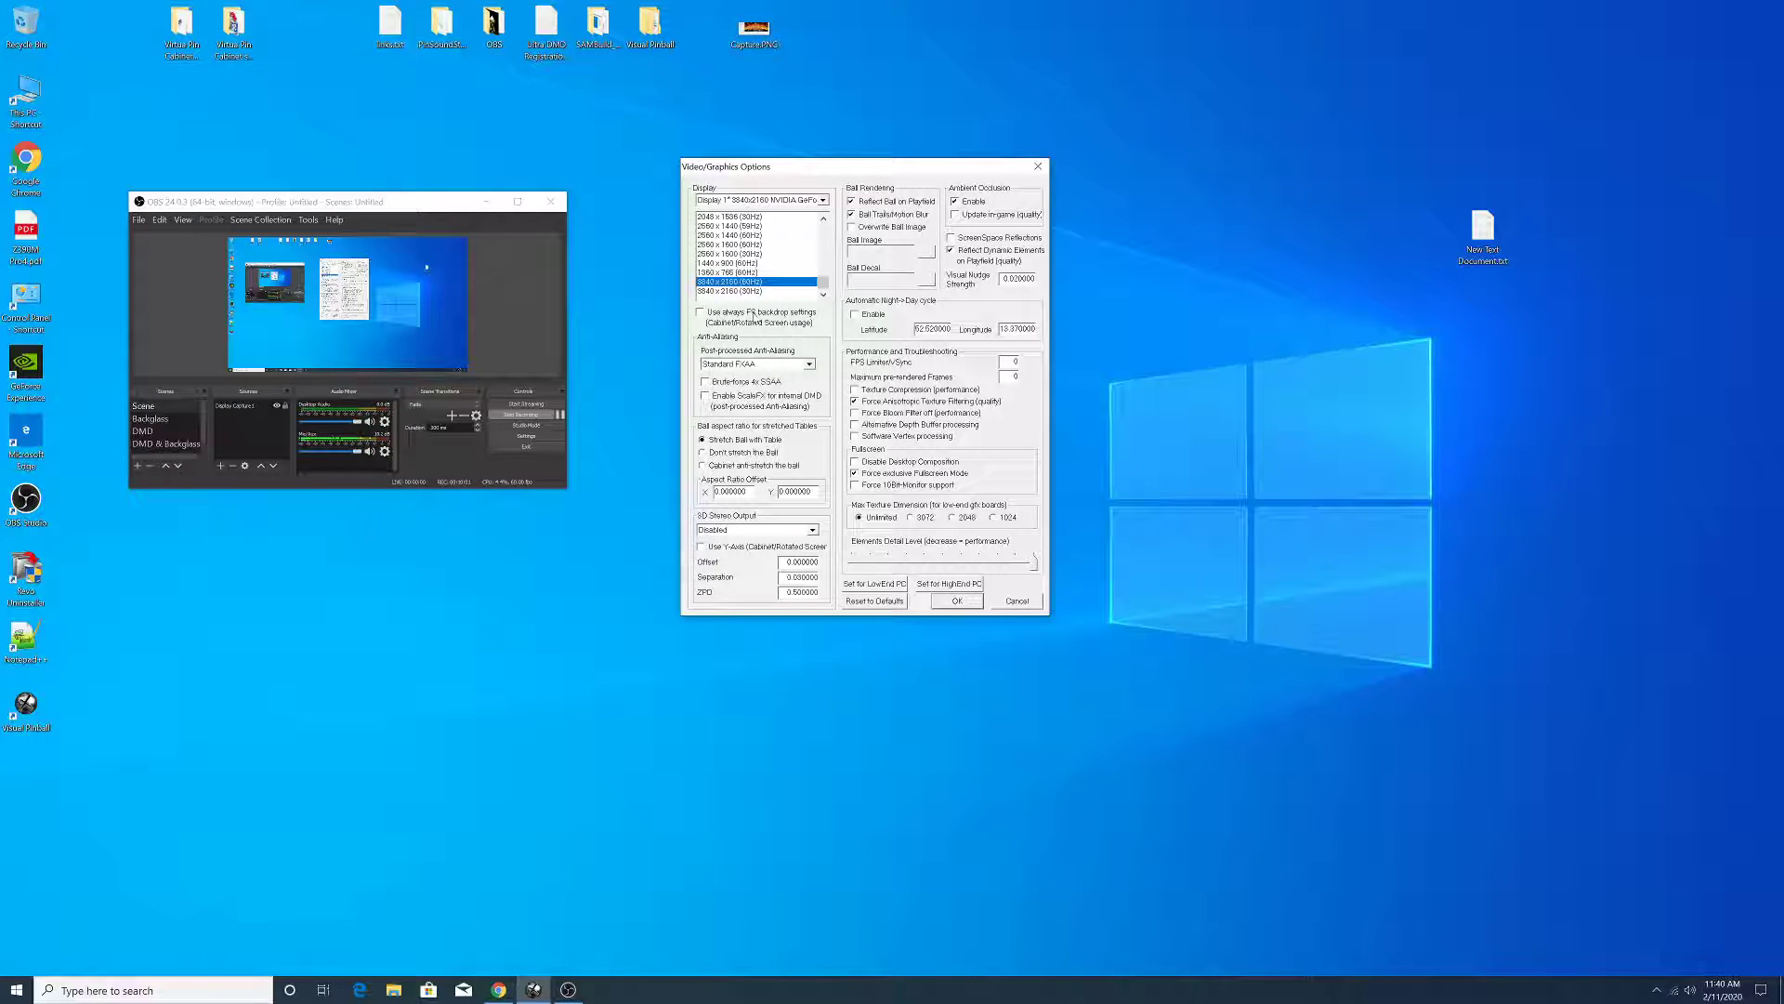
- Enable always using FS backdrop settings and cabinet anti-stretch for the ball, and set FPS Limiter/VSync and maximum pre-rendered frames to 1
left_click(701, 312)
double_click(1015, 361)
type("11")
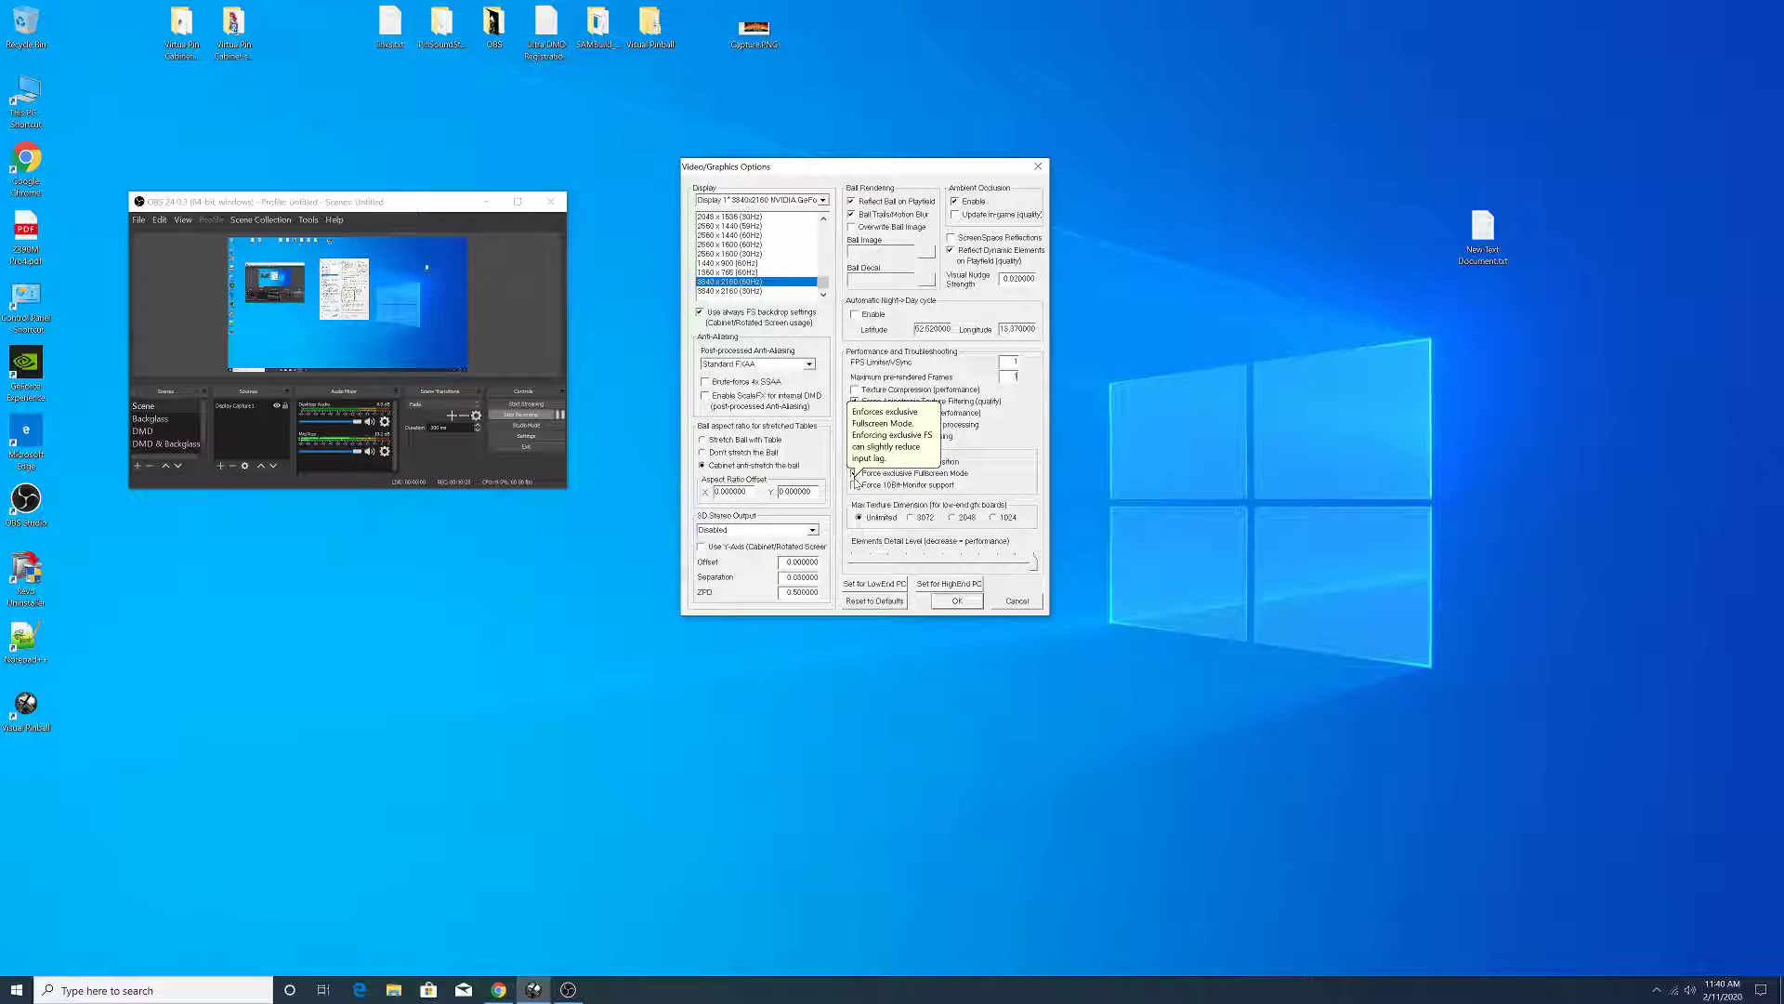
- Turn off Force exclusive Fullscreen Mode so the 3840x2160 (Windowed) Fullscreen resolution is used, leaving Alternative Depth Buffer processing off
left_click(855, 474)
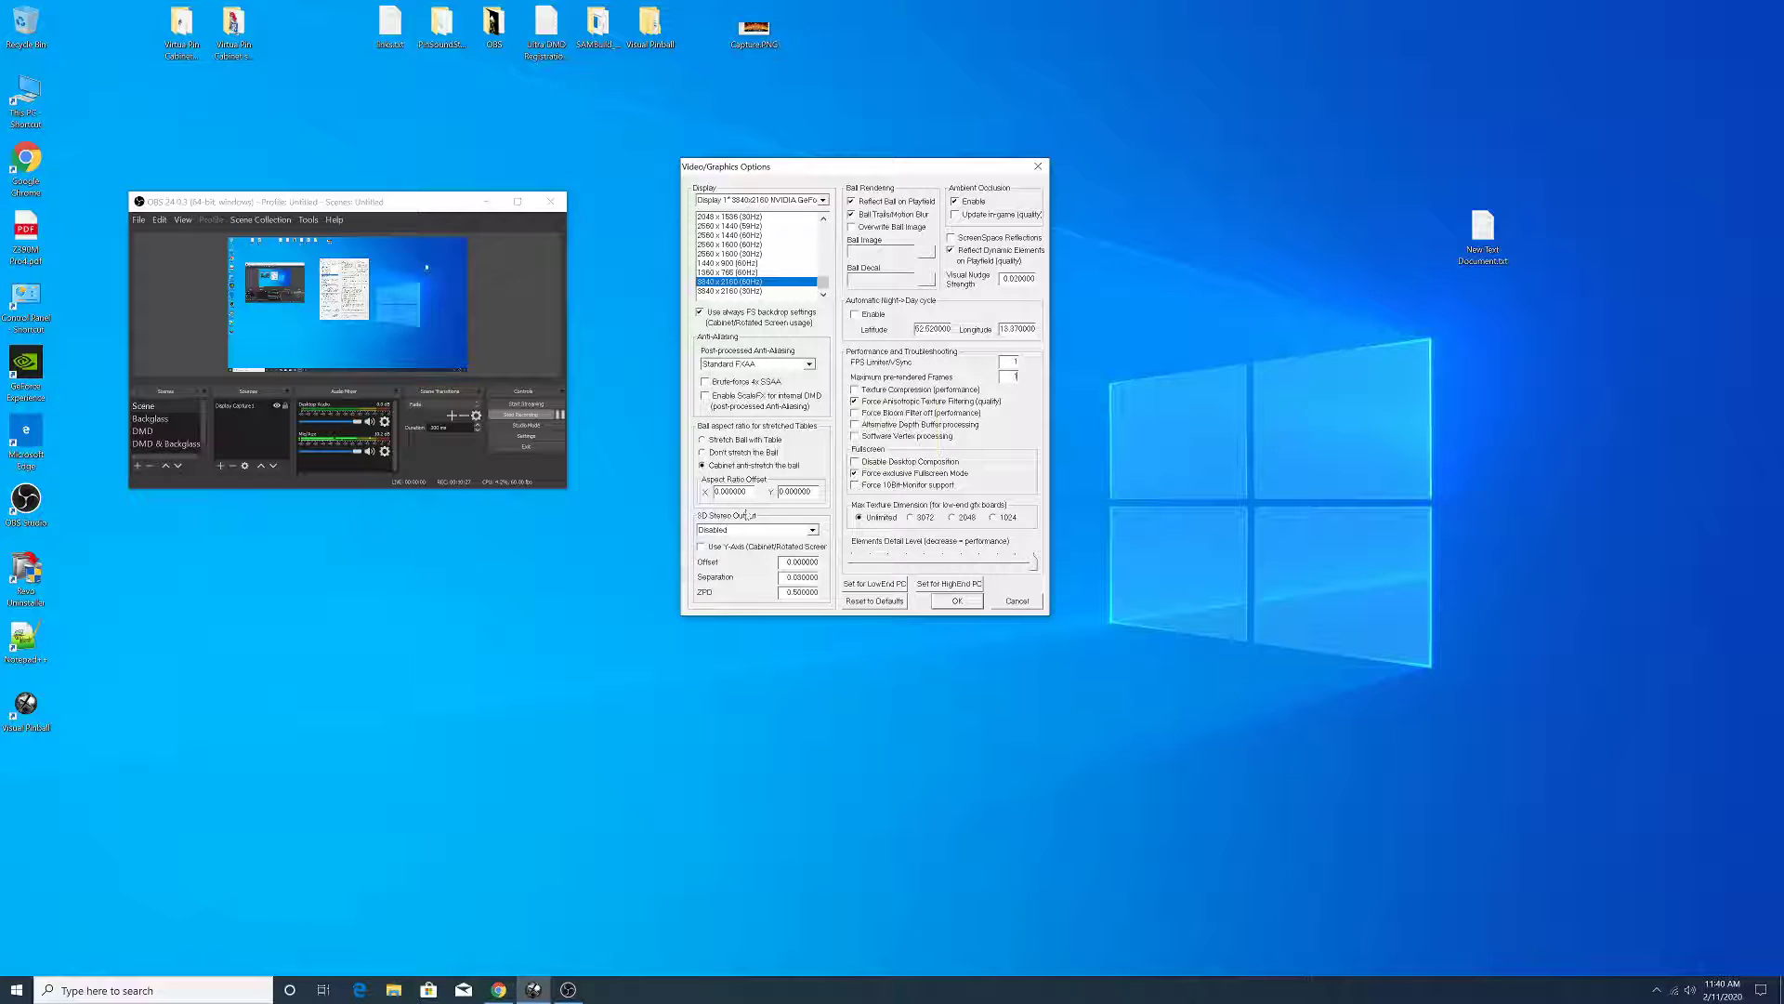
left_click(855, 474)
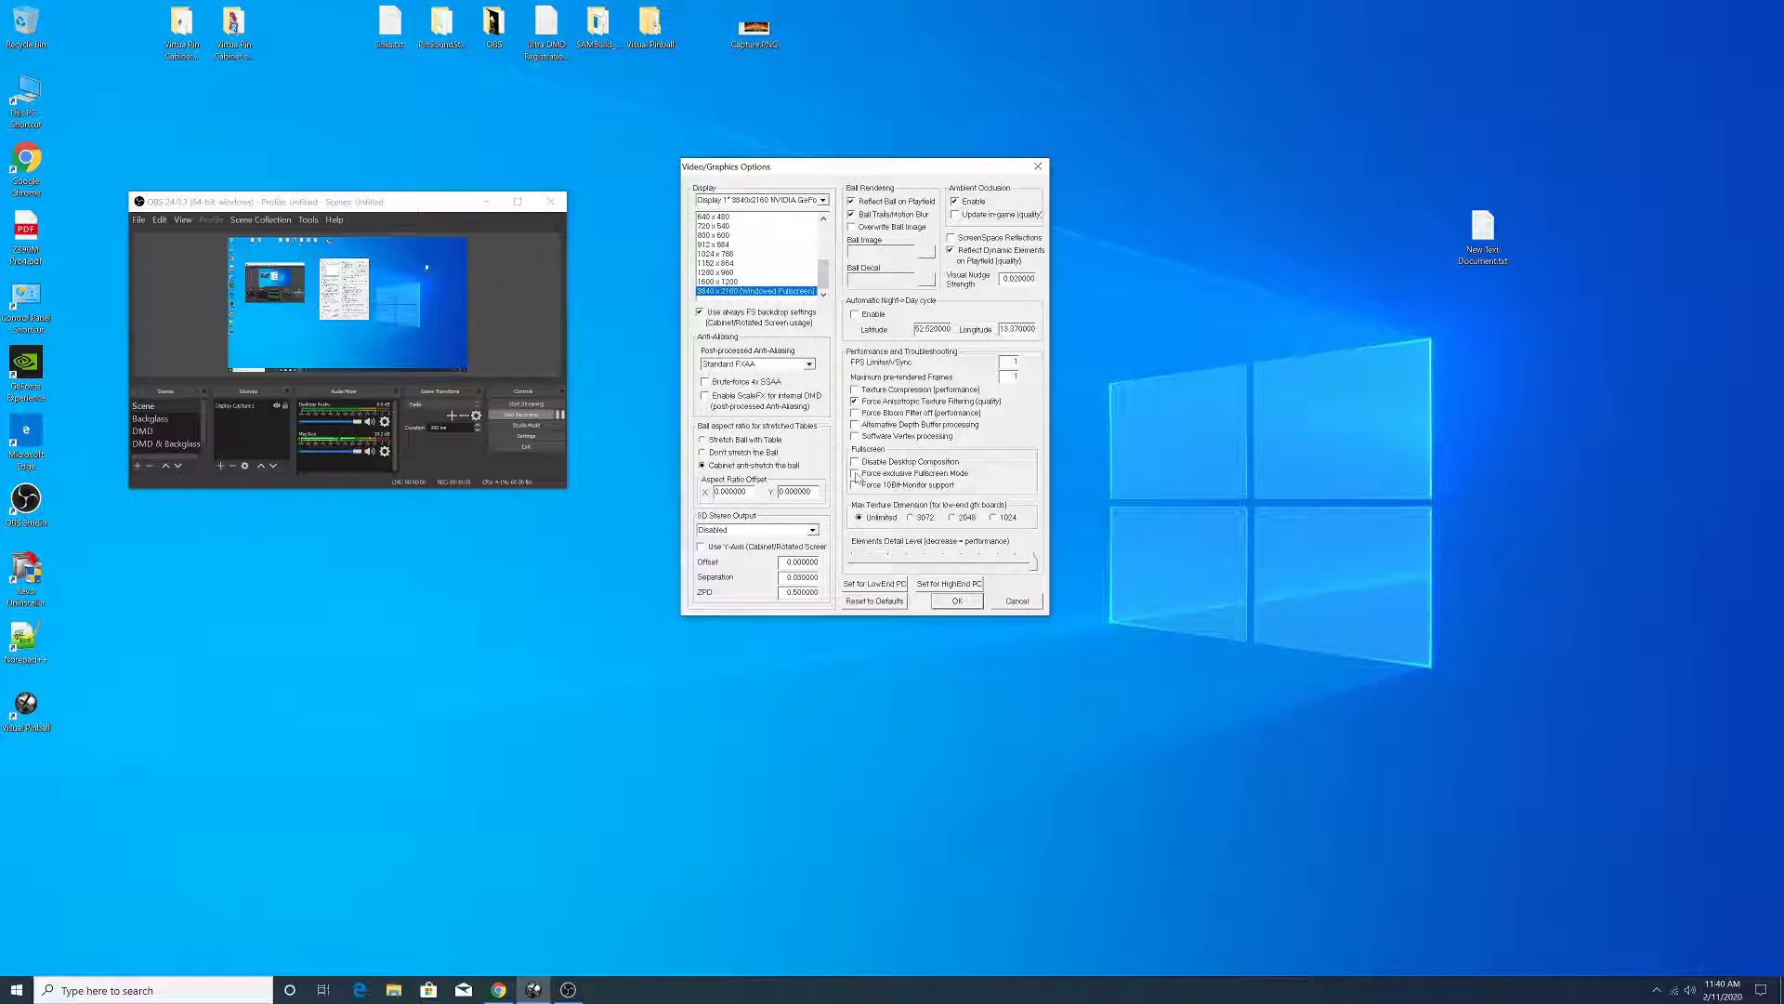
left_click(855, 474)
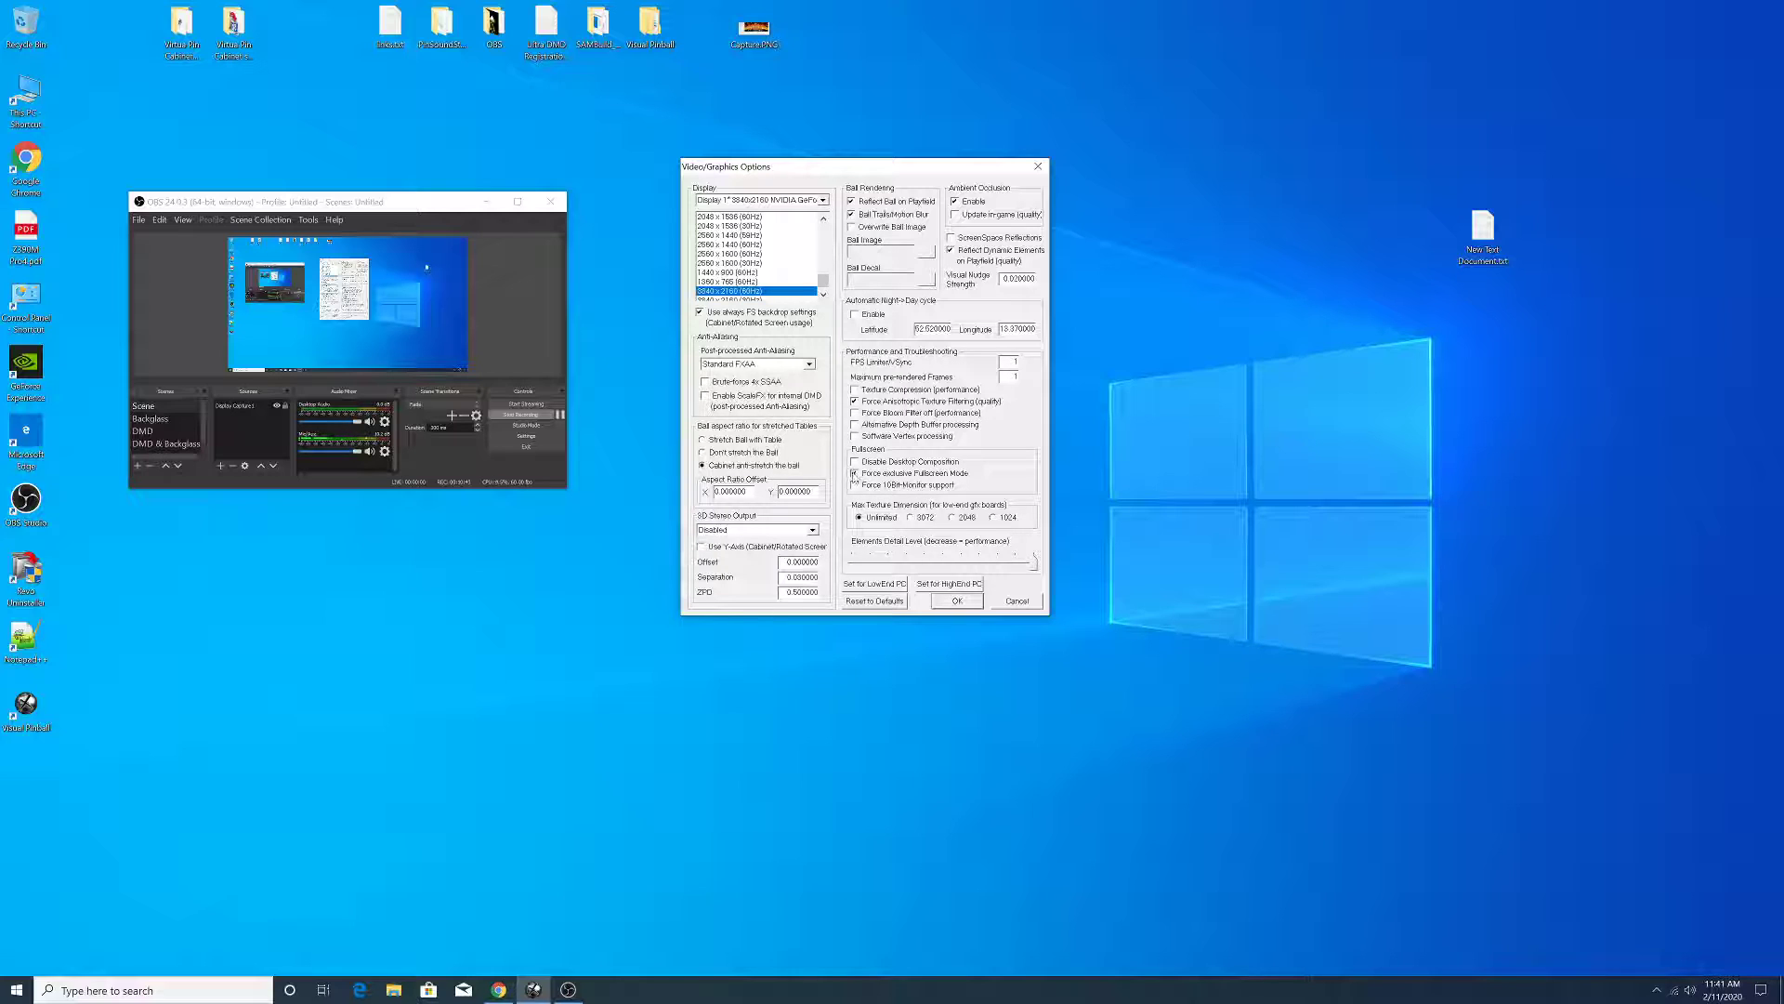
left_click(854, 474)
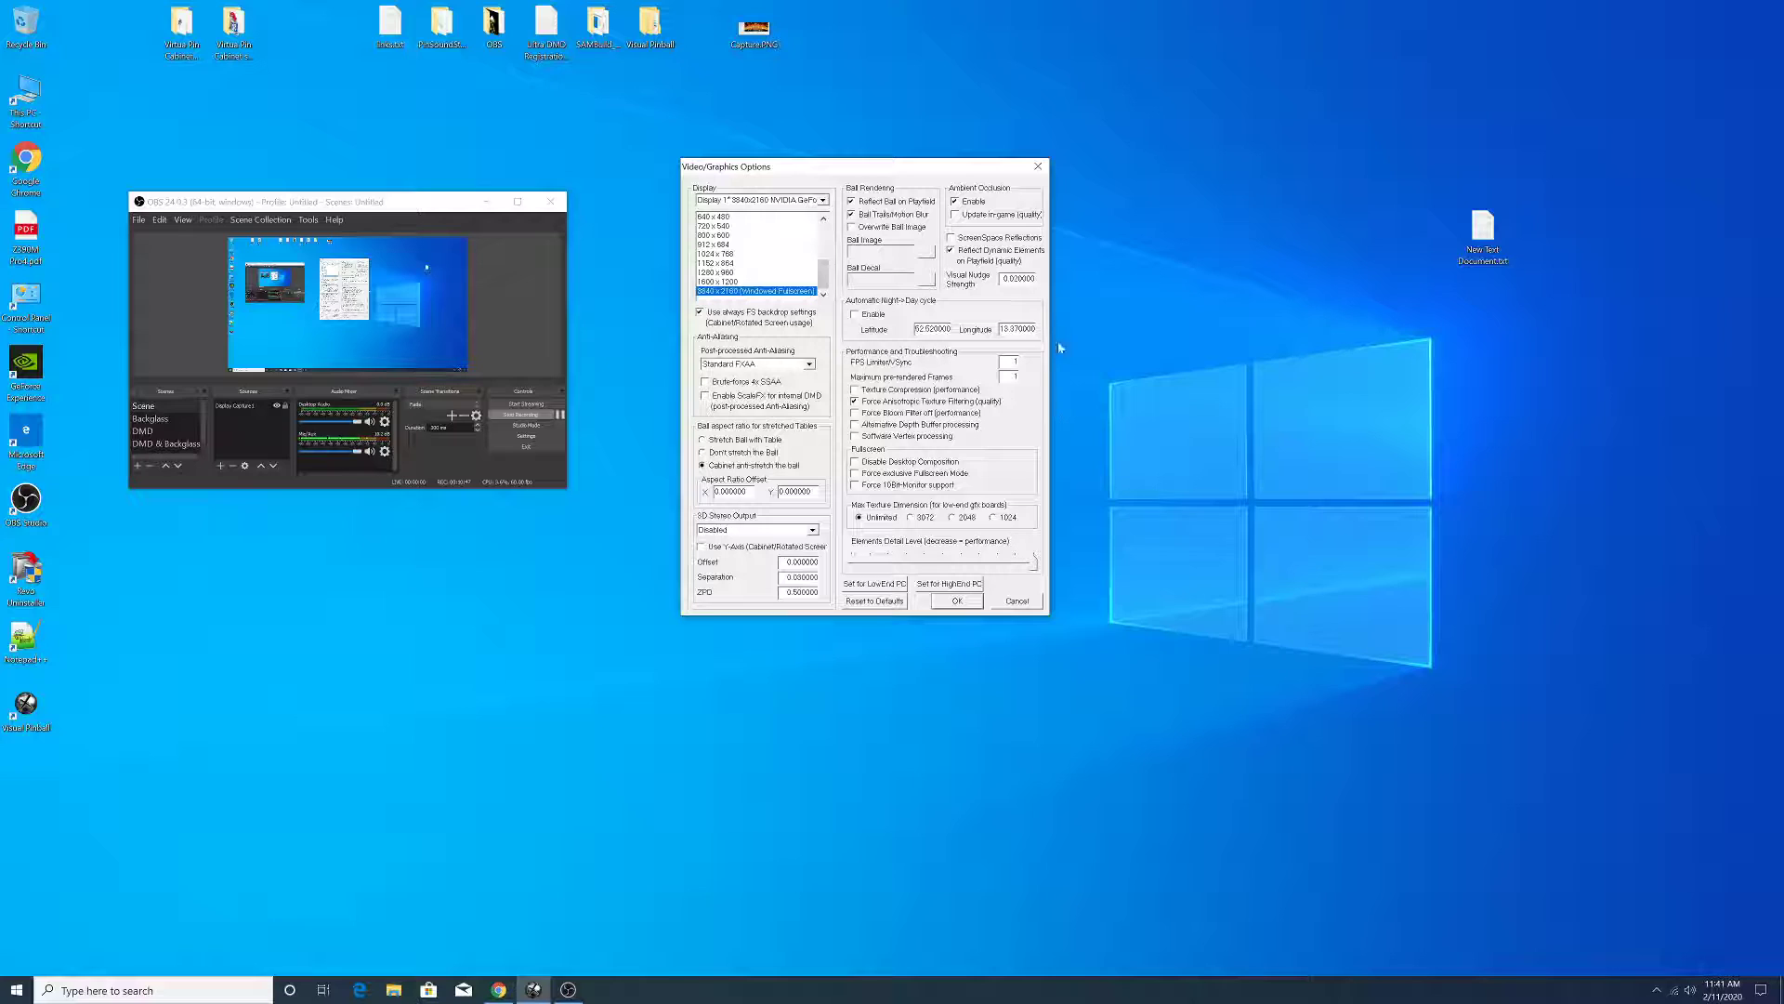
left_click(875, 430)
left_click(854, 424)
- Try Disabled, Quality SMAA and Quality FXAA as the post-processed anti-aliasing, and return to Standard FXAA
left_click(808, 366)
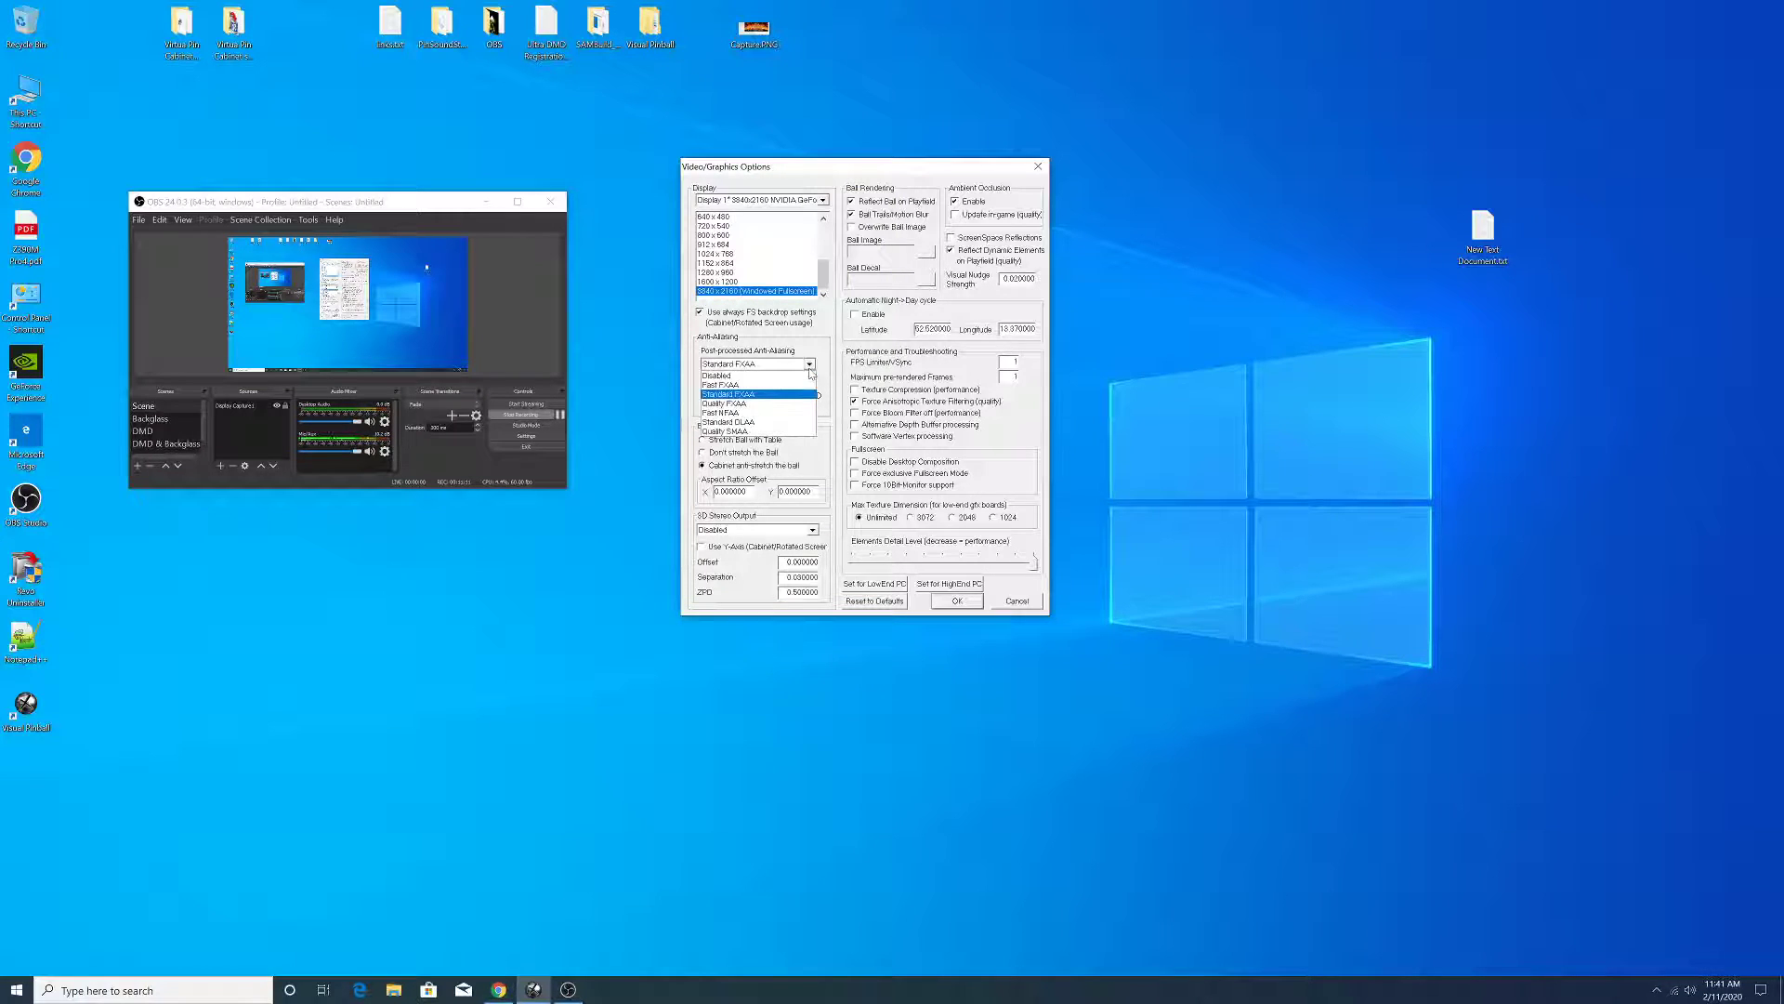
left_click(789, 376)
left_click(809, 364)
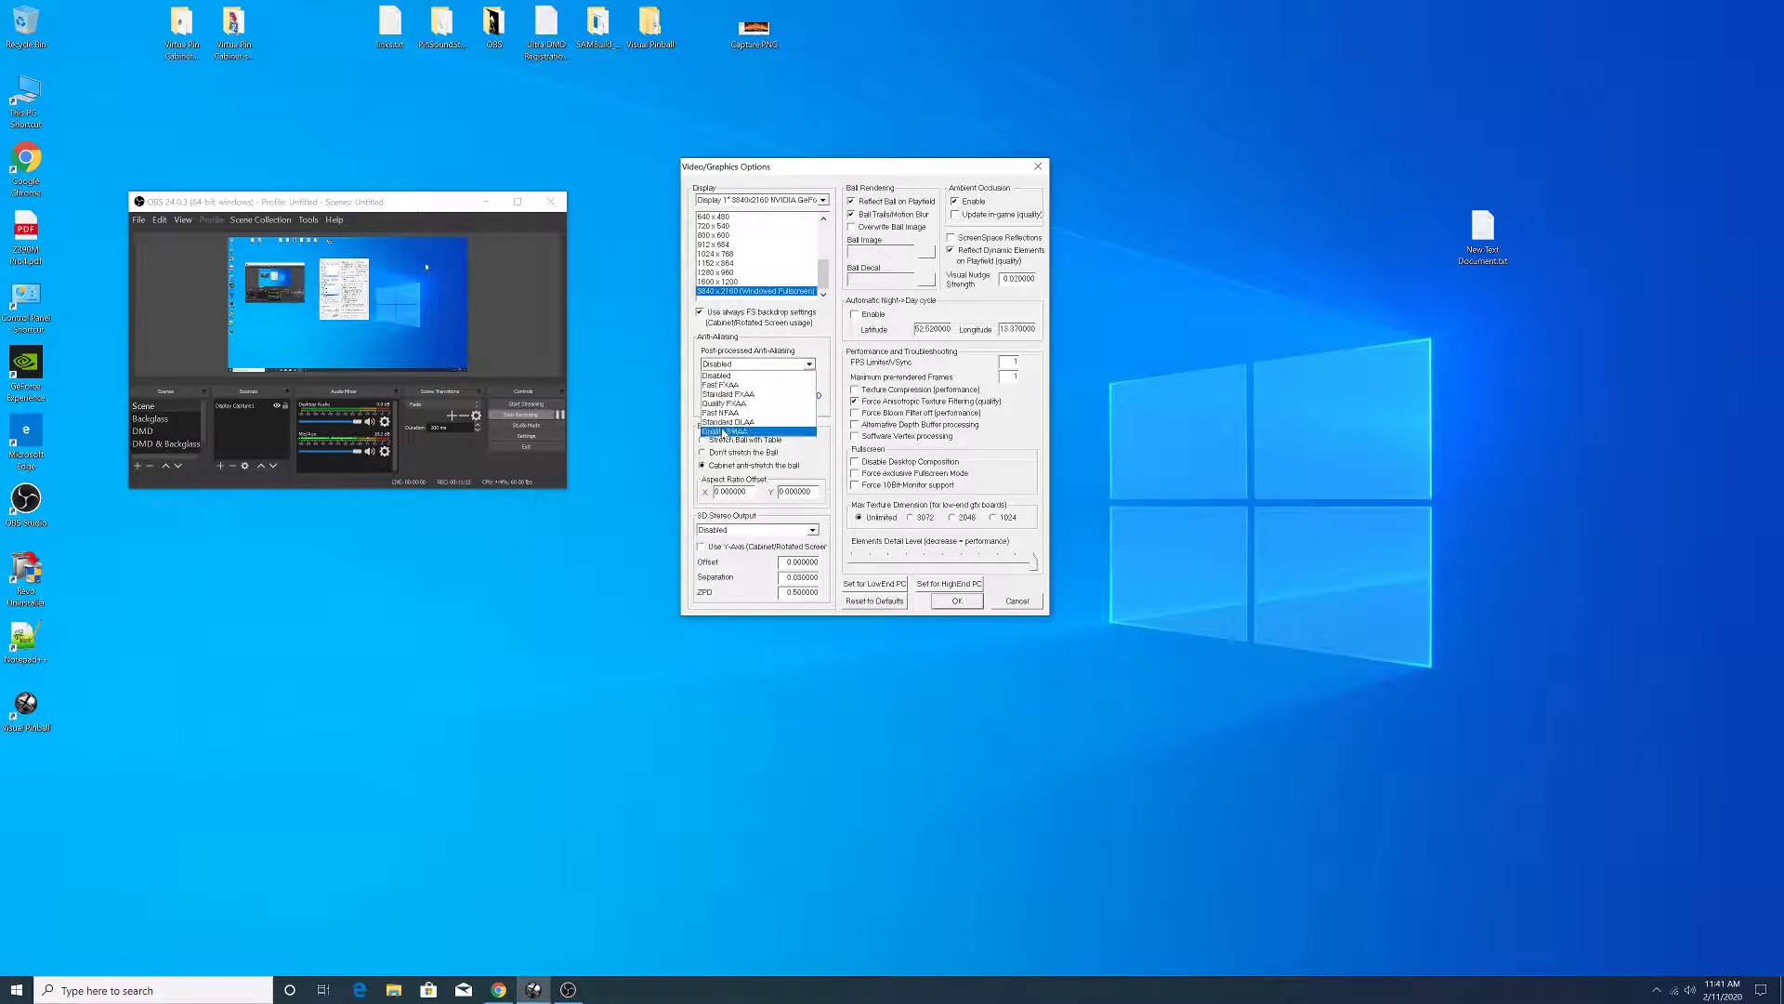
left_click(727, 430)
left_click(808, 364)
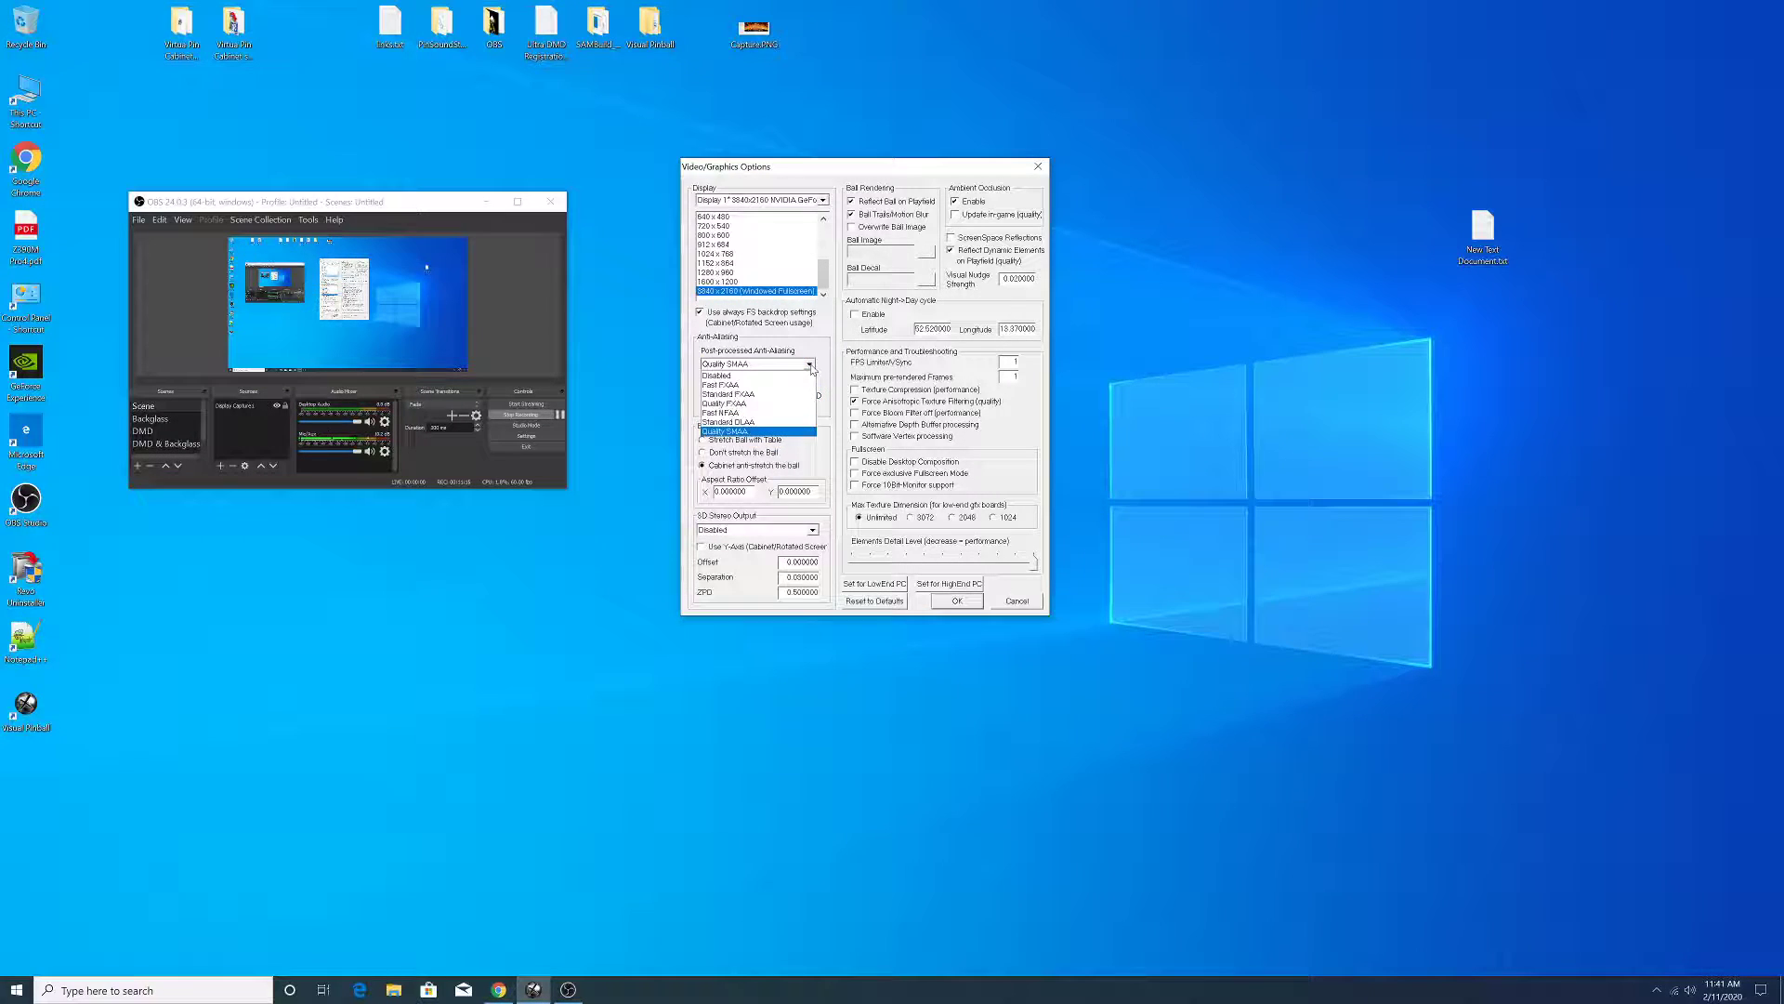
left_click(751, 396)
left_click(809, 364)
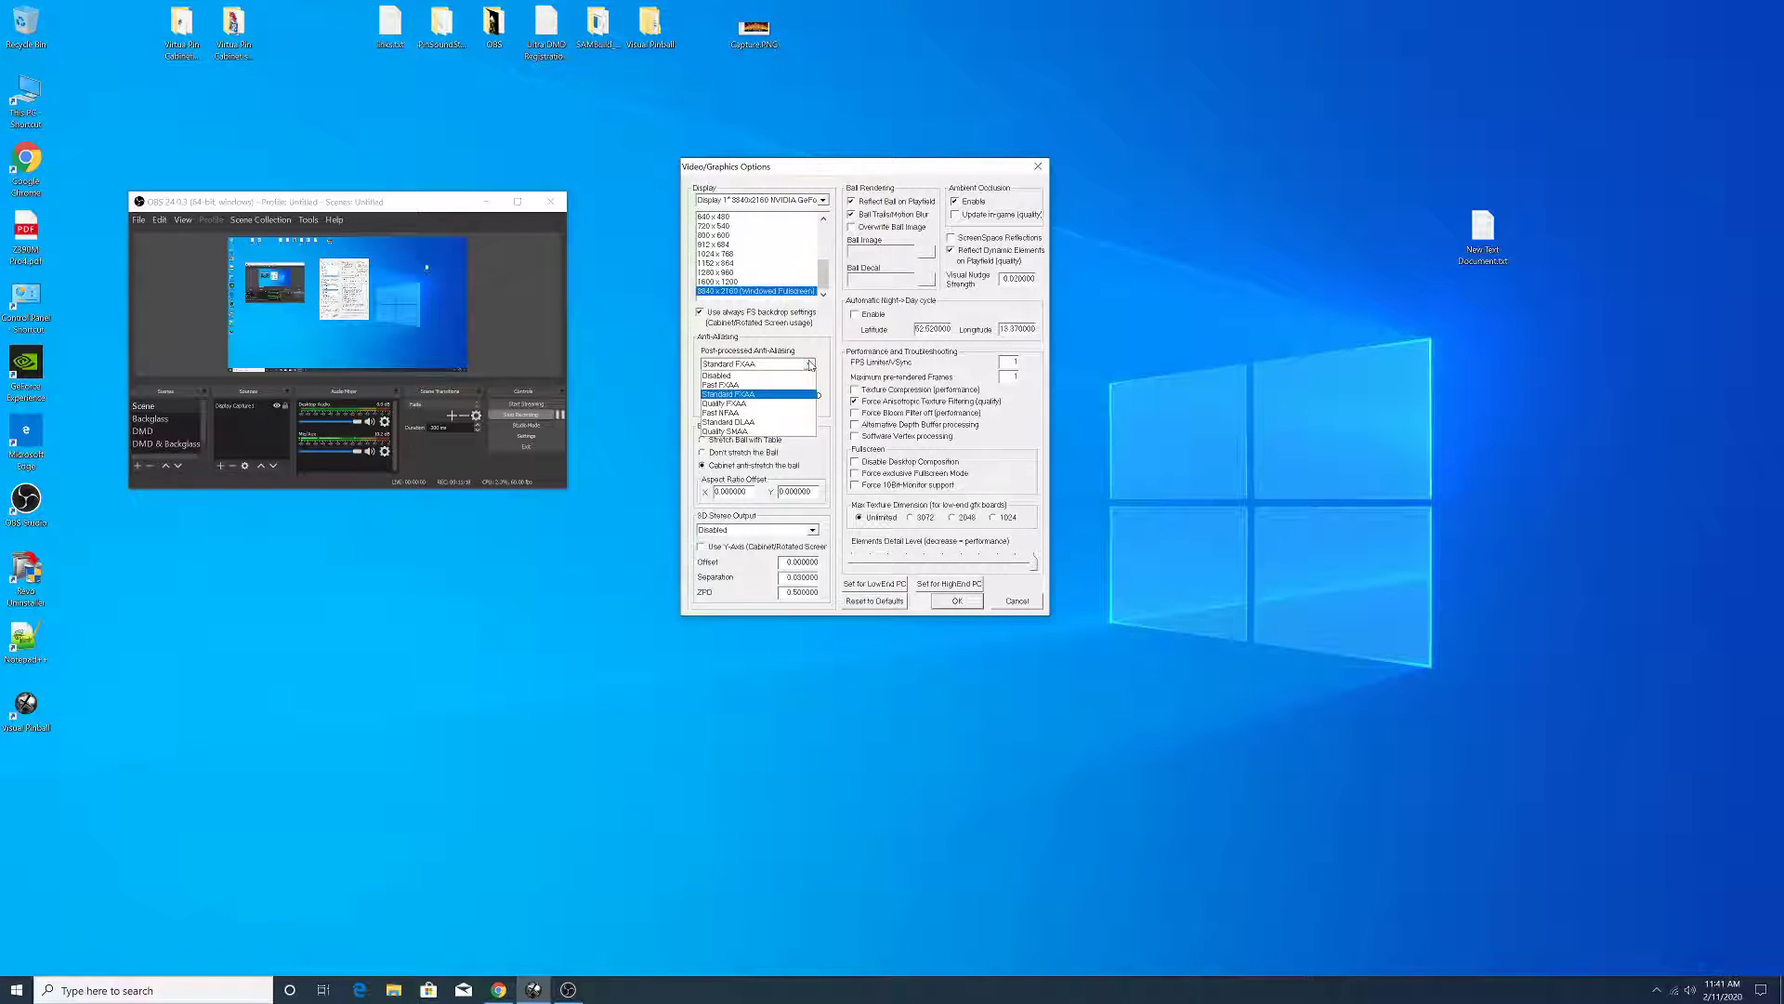
left_click(725, 402)
left_click(809, 365)
left_click(753, 394)
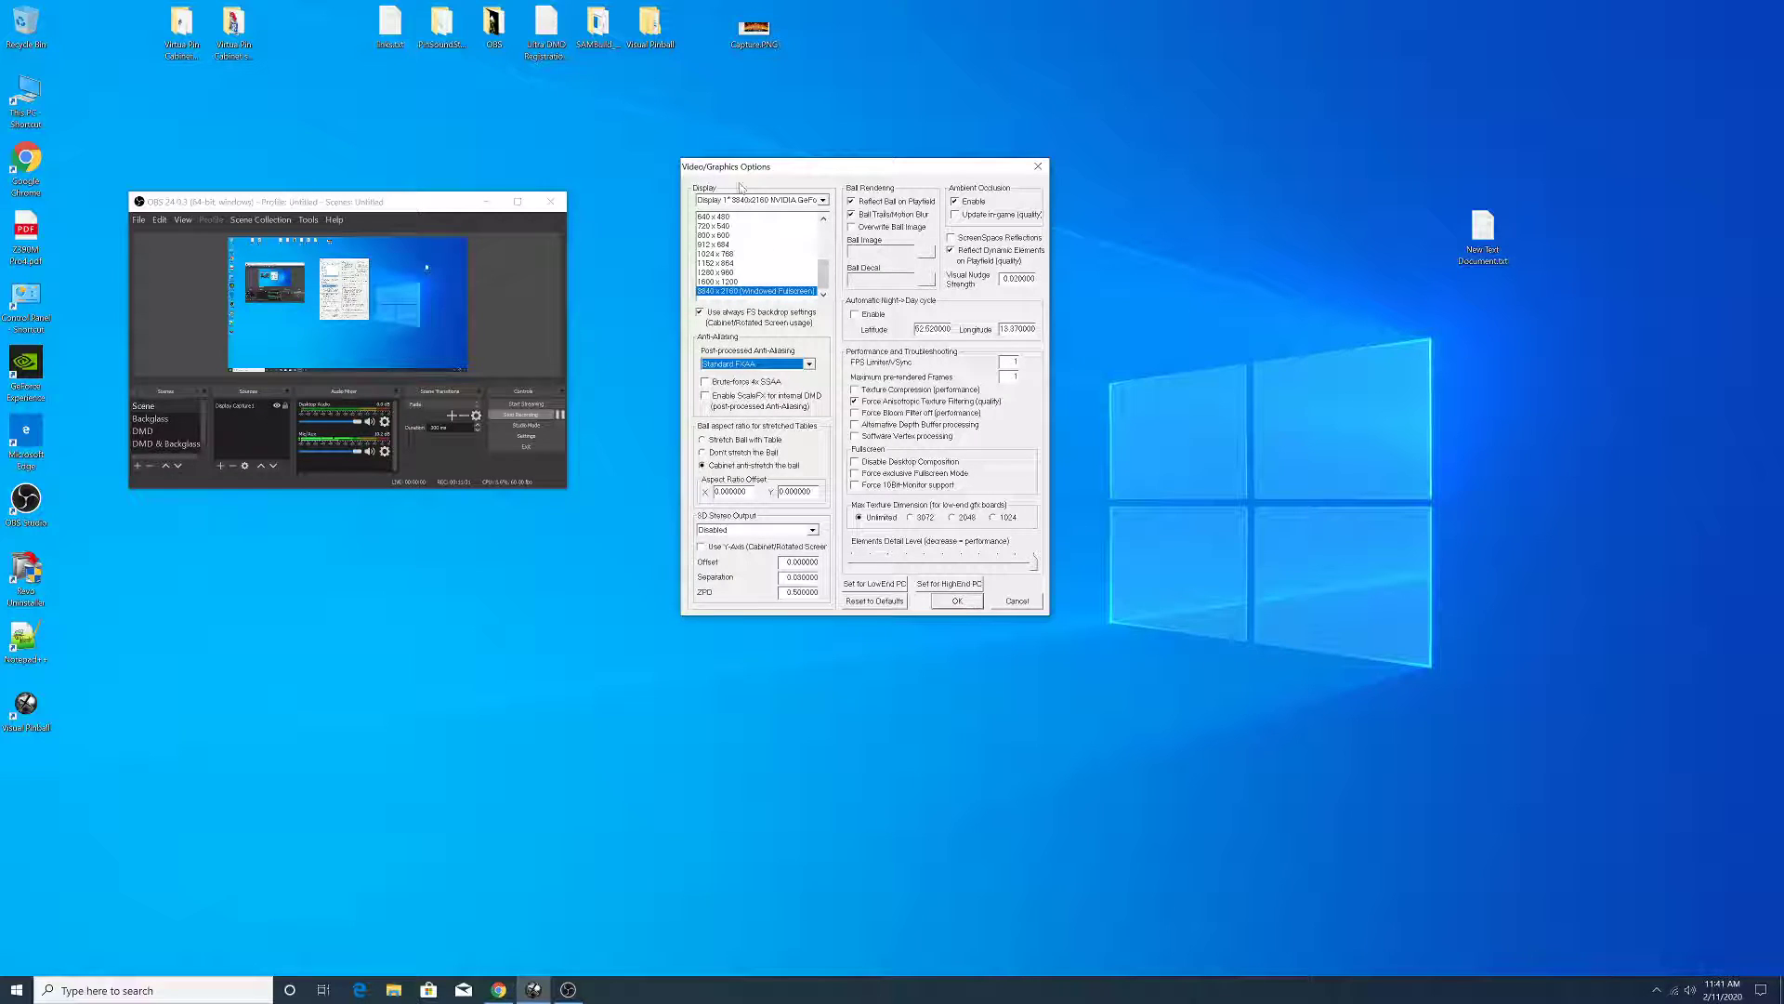
- Accept the Video/Graphics options and close Visual Pinball
left_click(957, 600)
left_click(1029, 270)
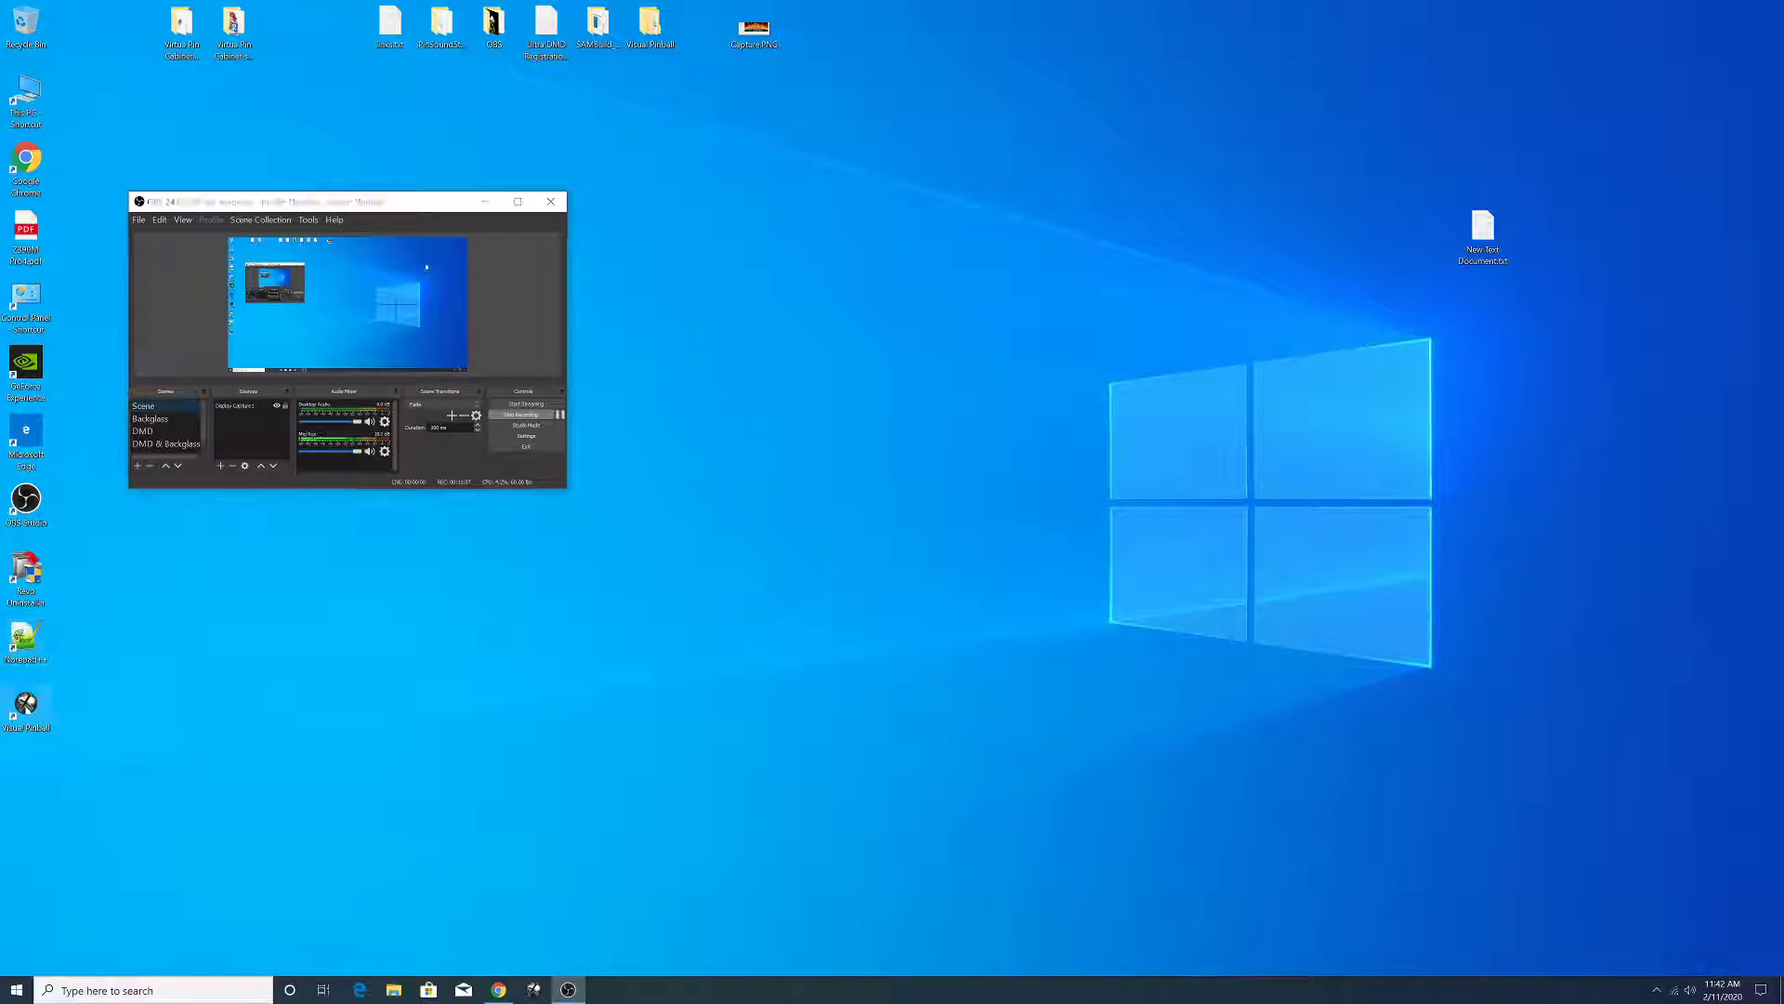
- Browse from the Visual Pinball shortcut's file location to the VPinMAME folder and run Setup.exe
right_click(25, 705)
left_click(61, 381)
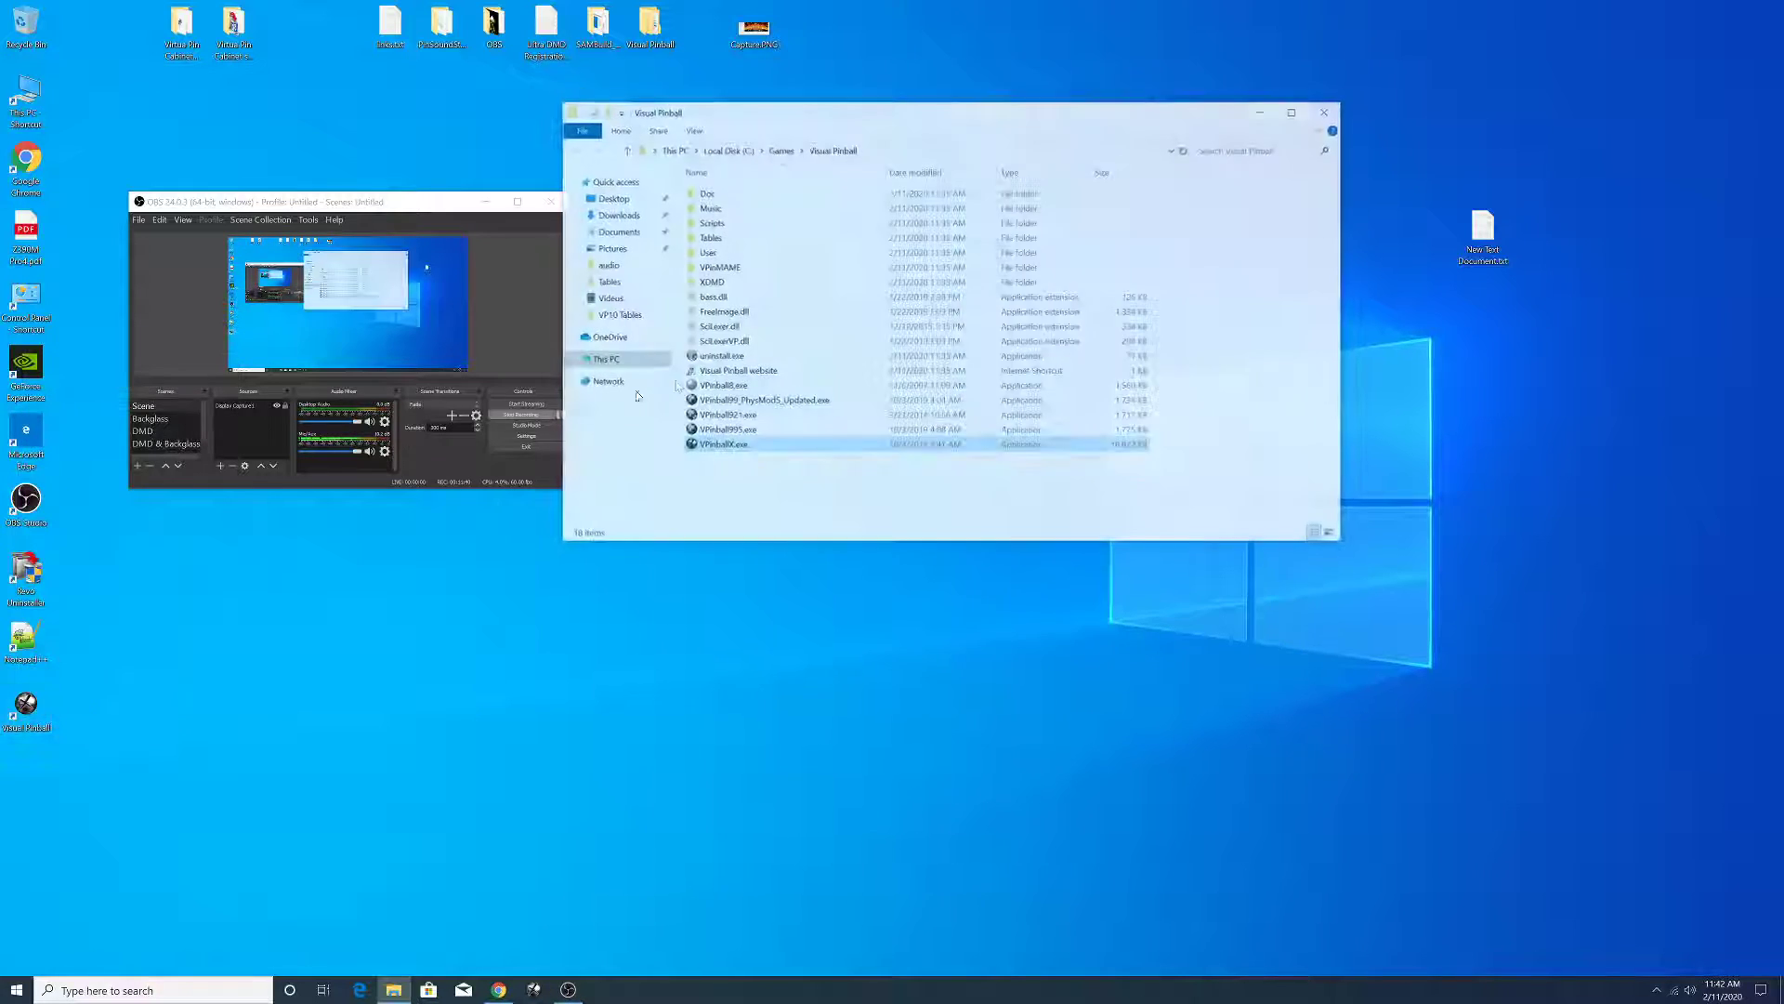
double_click(711, 269)
scroll(720, 372, "down", 7)
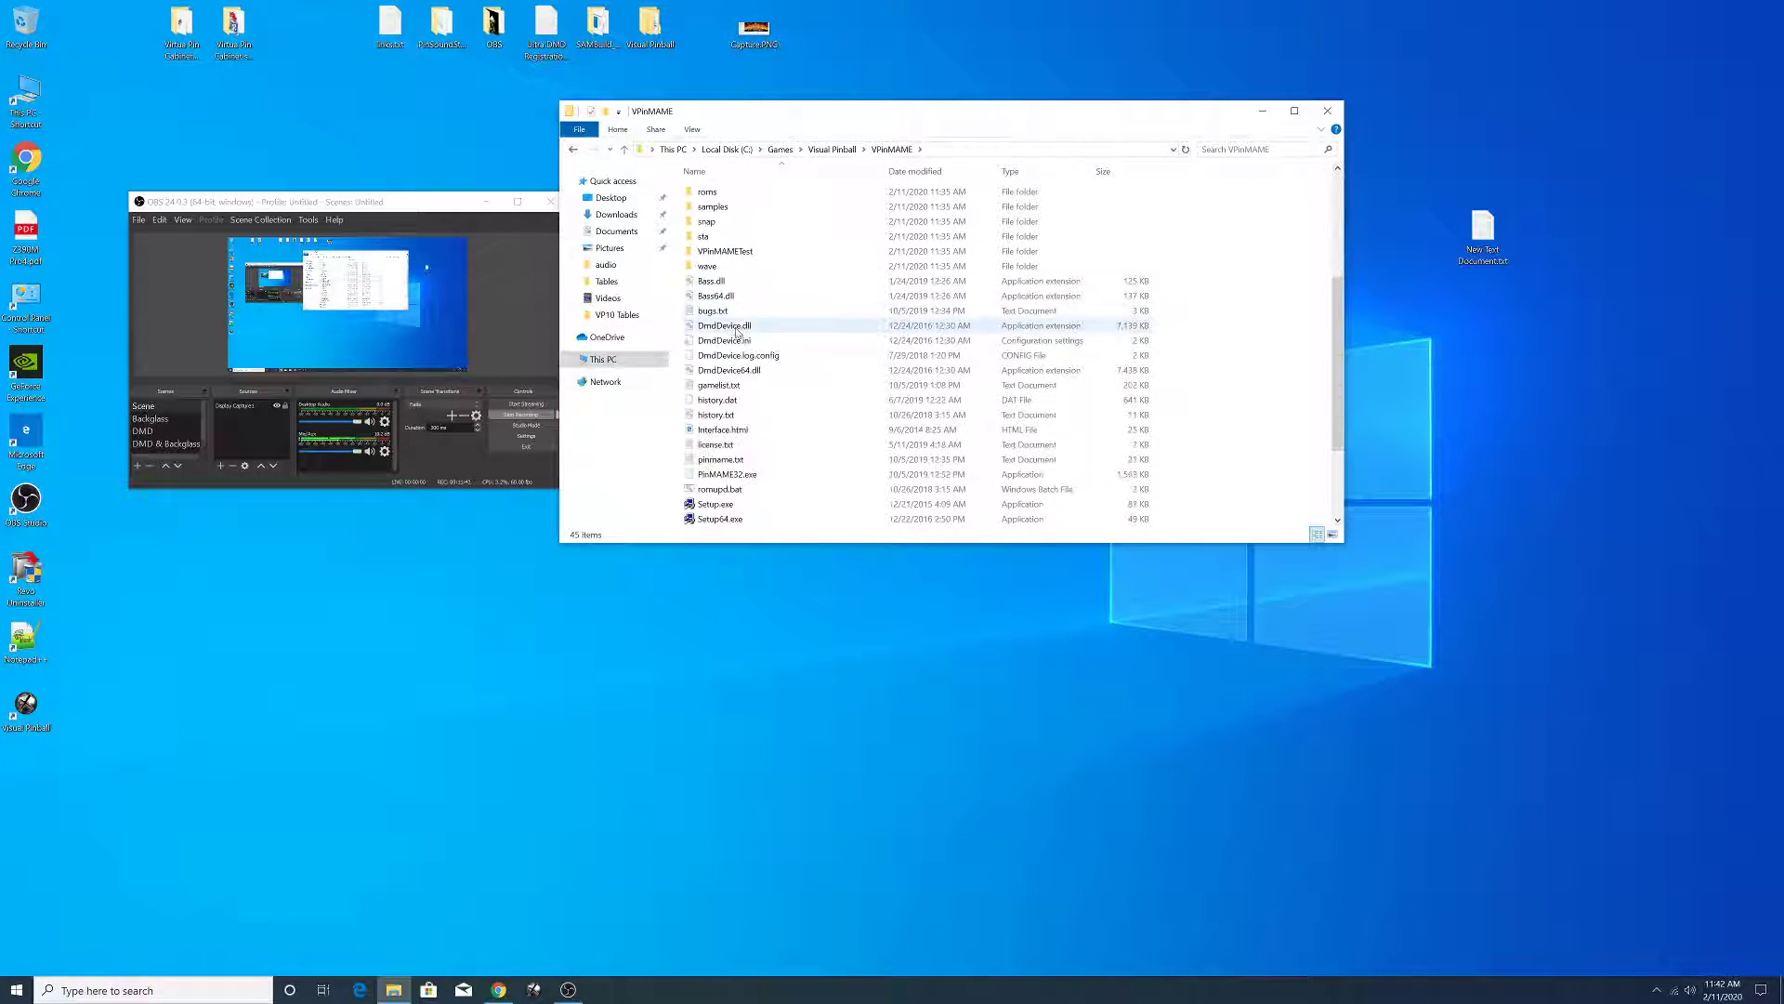
left_click(722, 384)
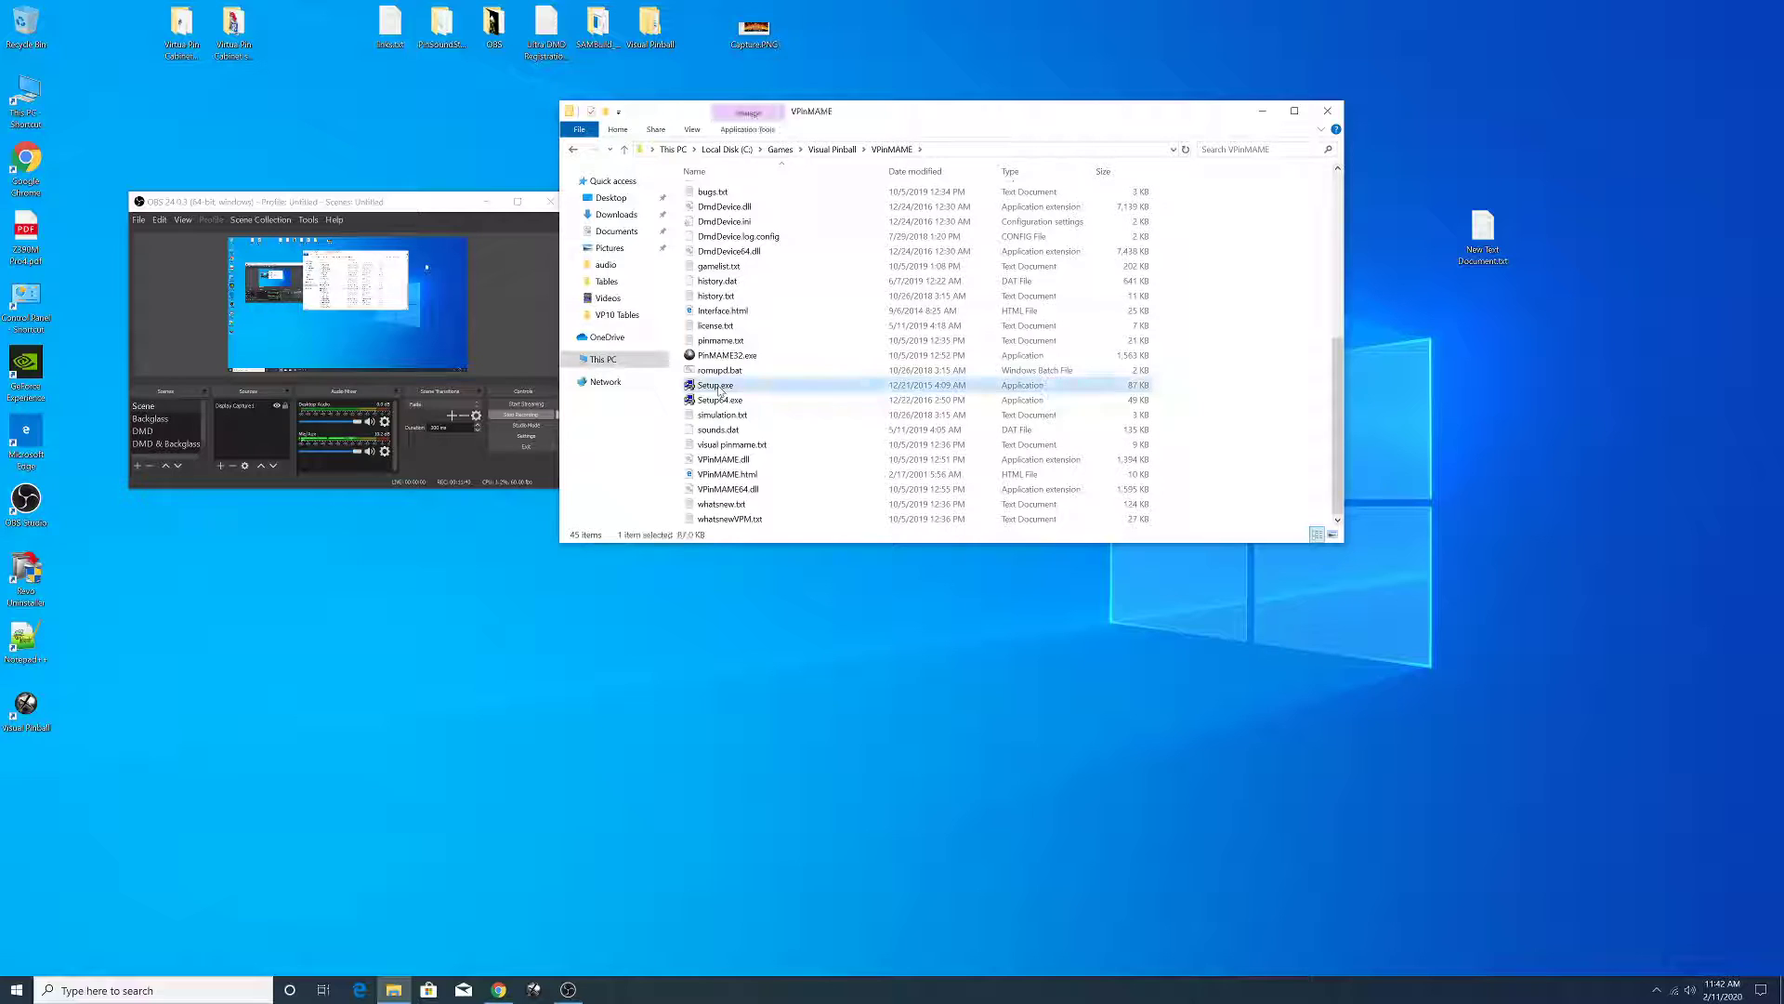
scroll(720, 391, "up", 4)
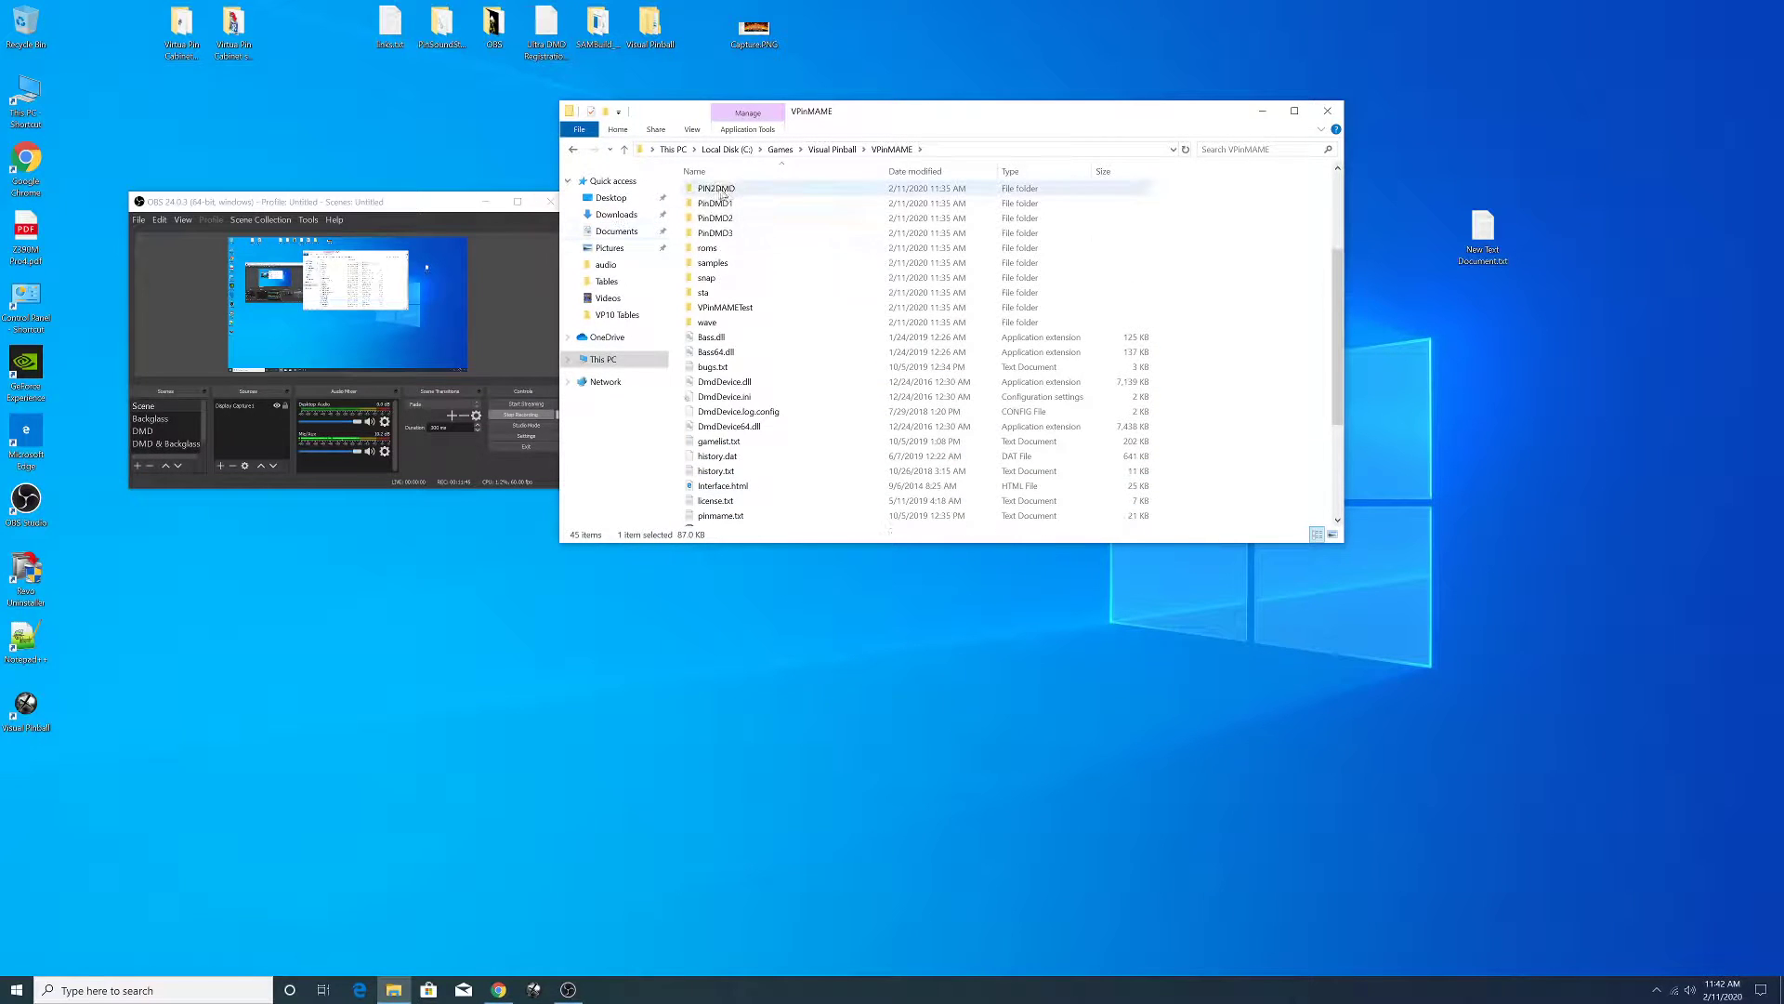
left_click(626, 149)
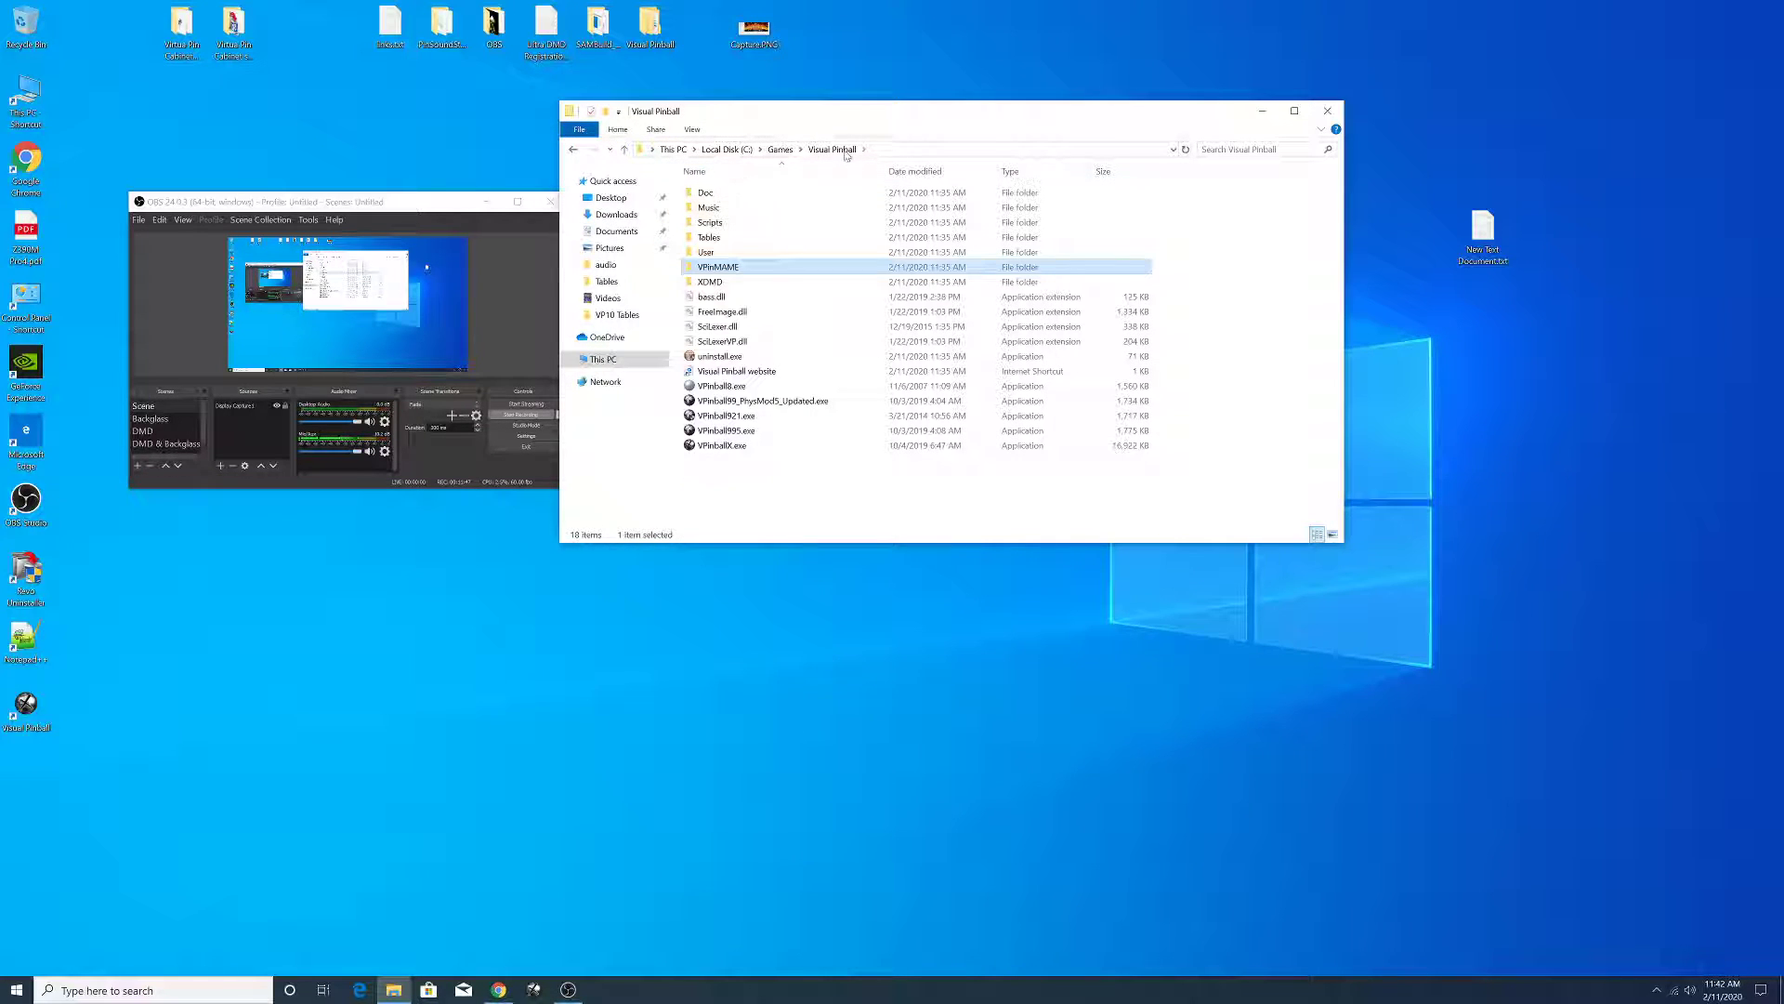
double_click(722, 269)
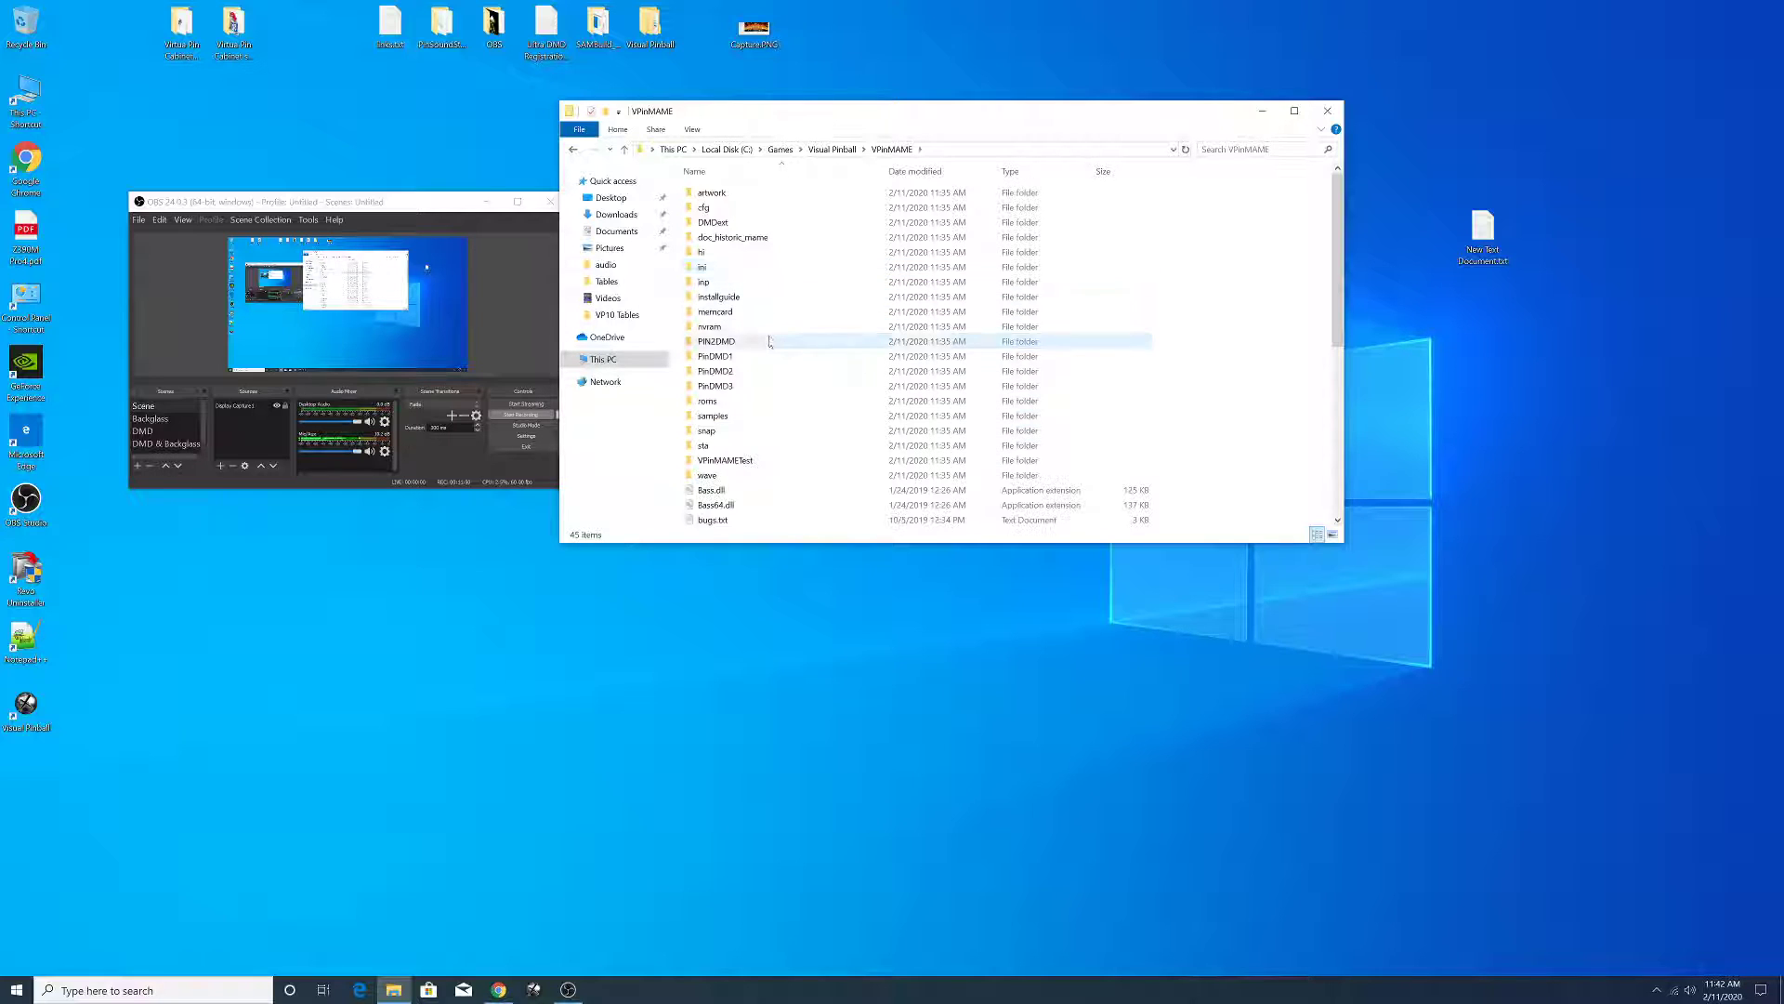
scroll(744, 353, "down", 4)
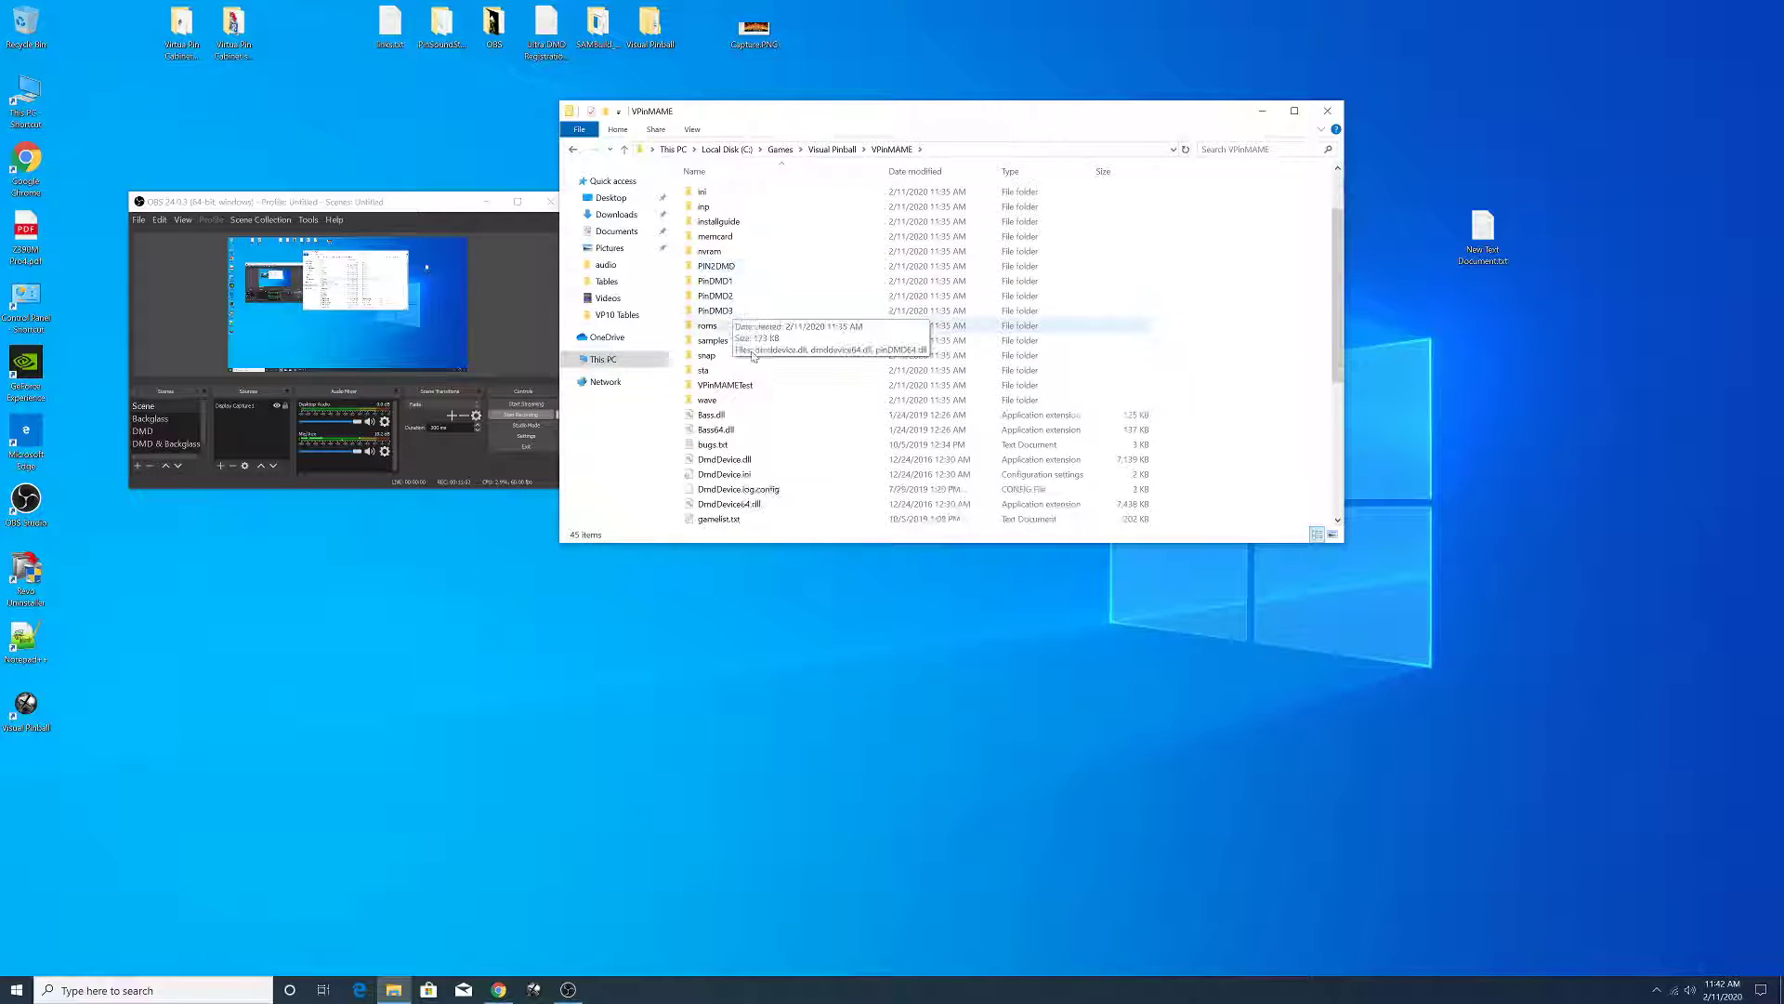
double_click(727, 474)
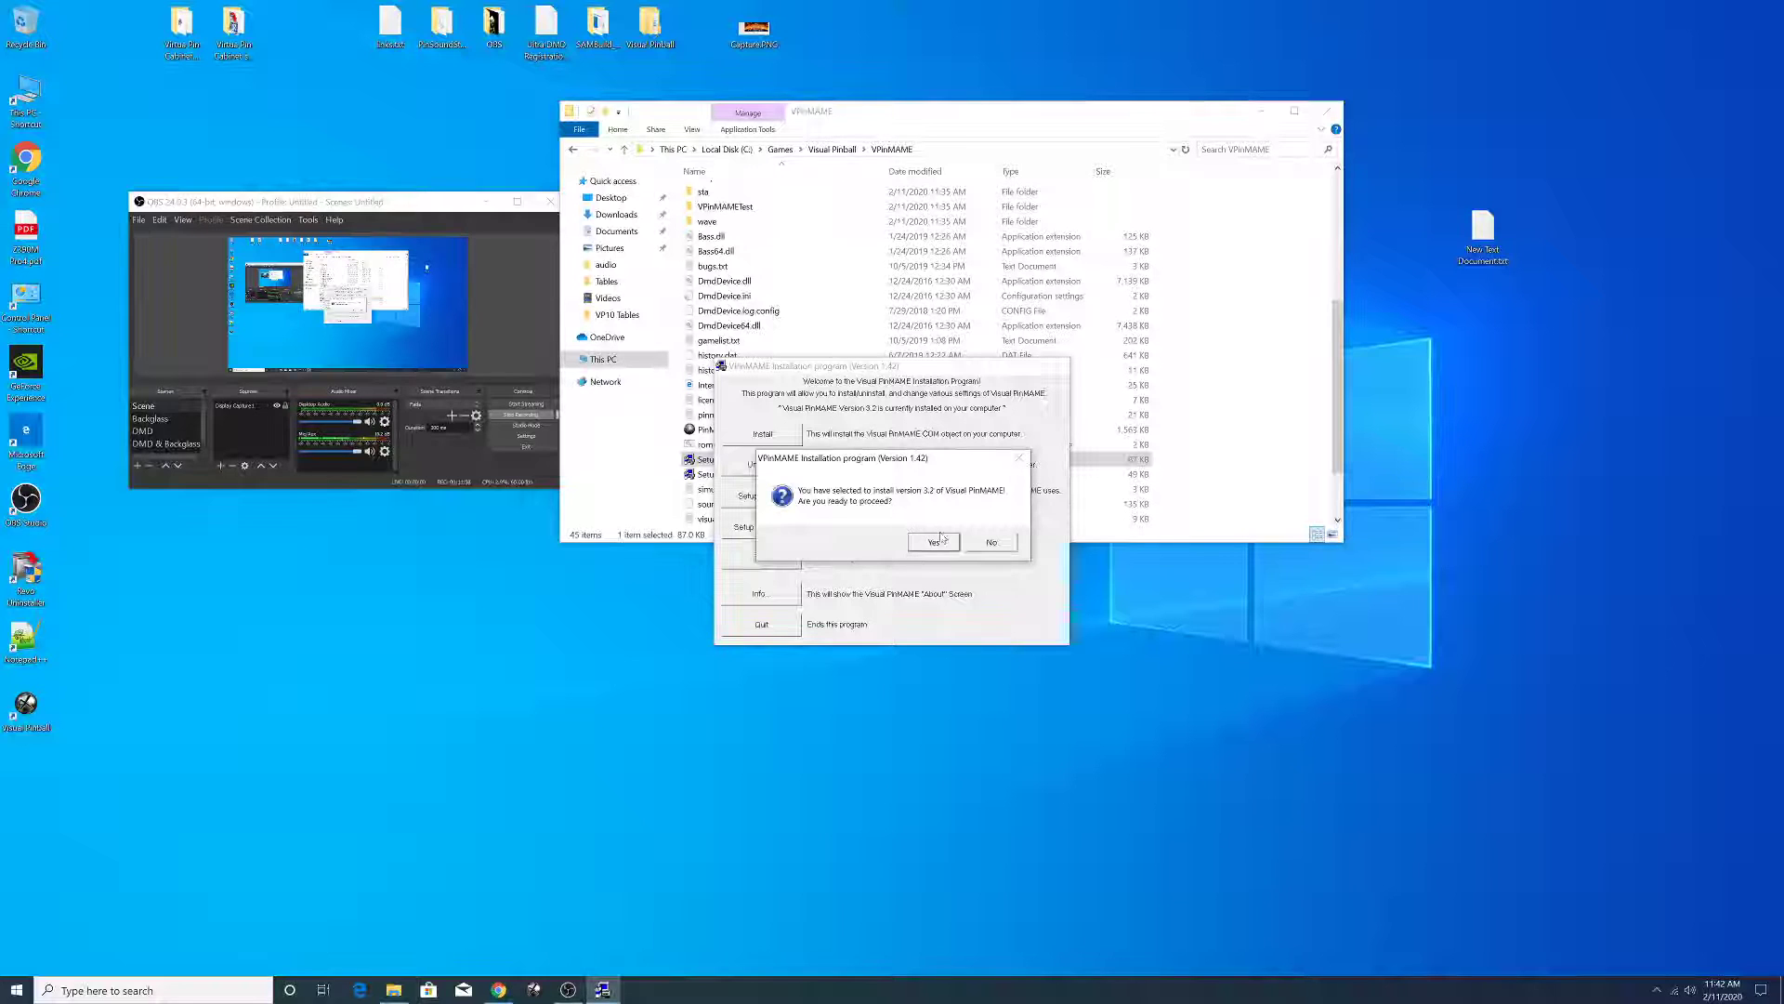
- Install Visual PinMAME version 3.2 and accept the existing directory paths in its global settings
left_click(941, 540)
left_click(956, 544)
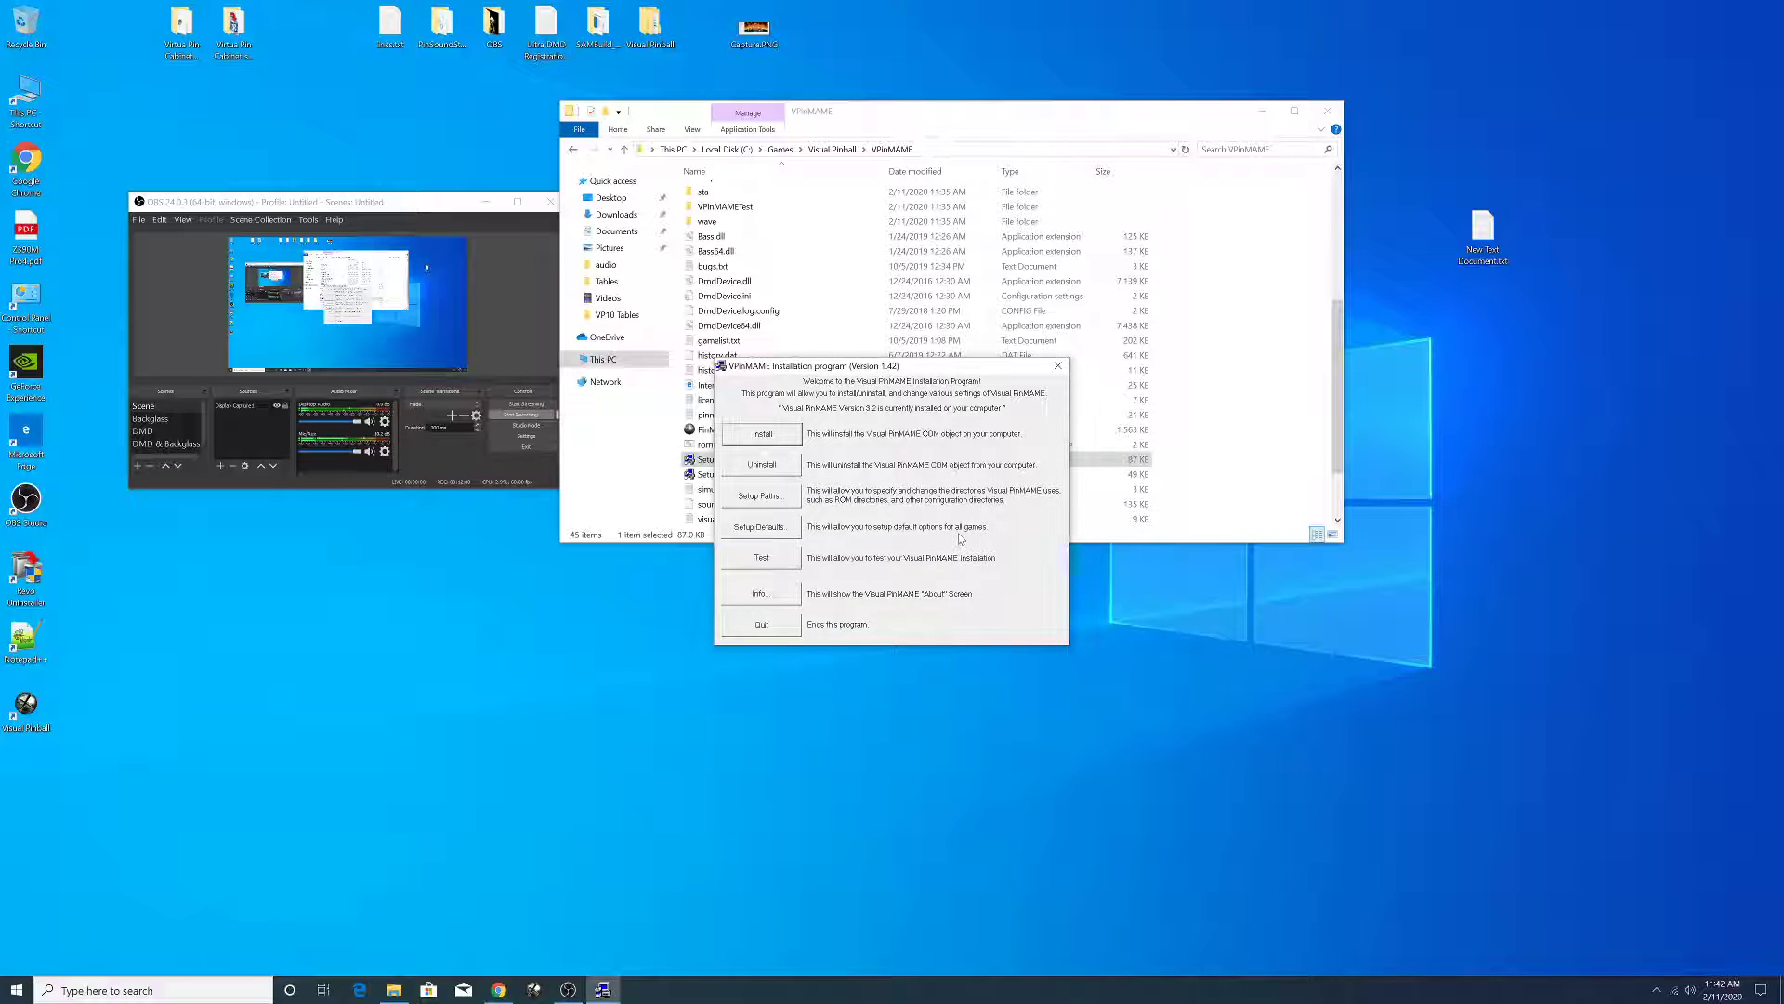
left_click(762, 497)
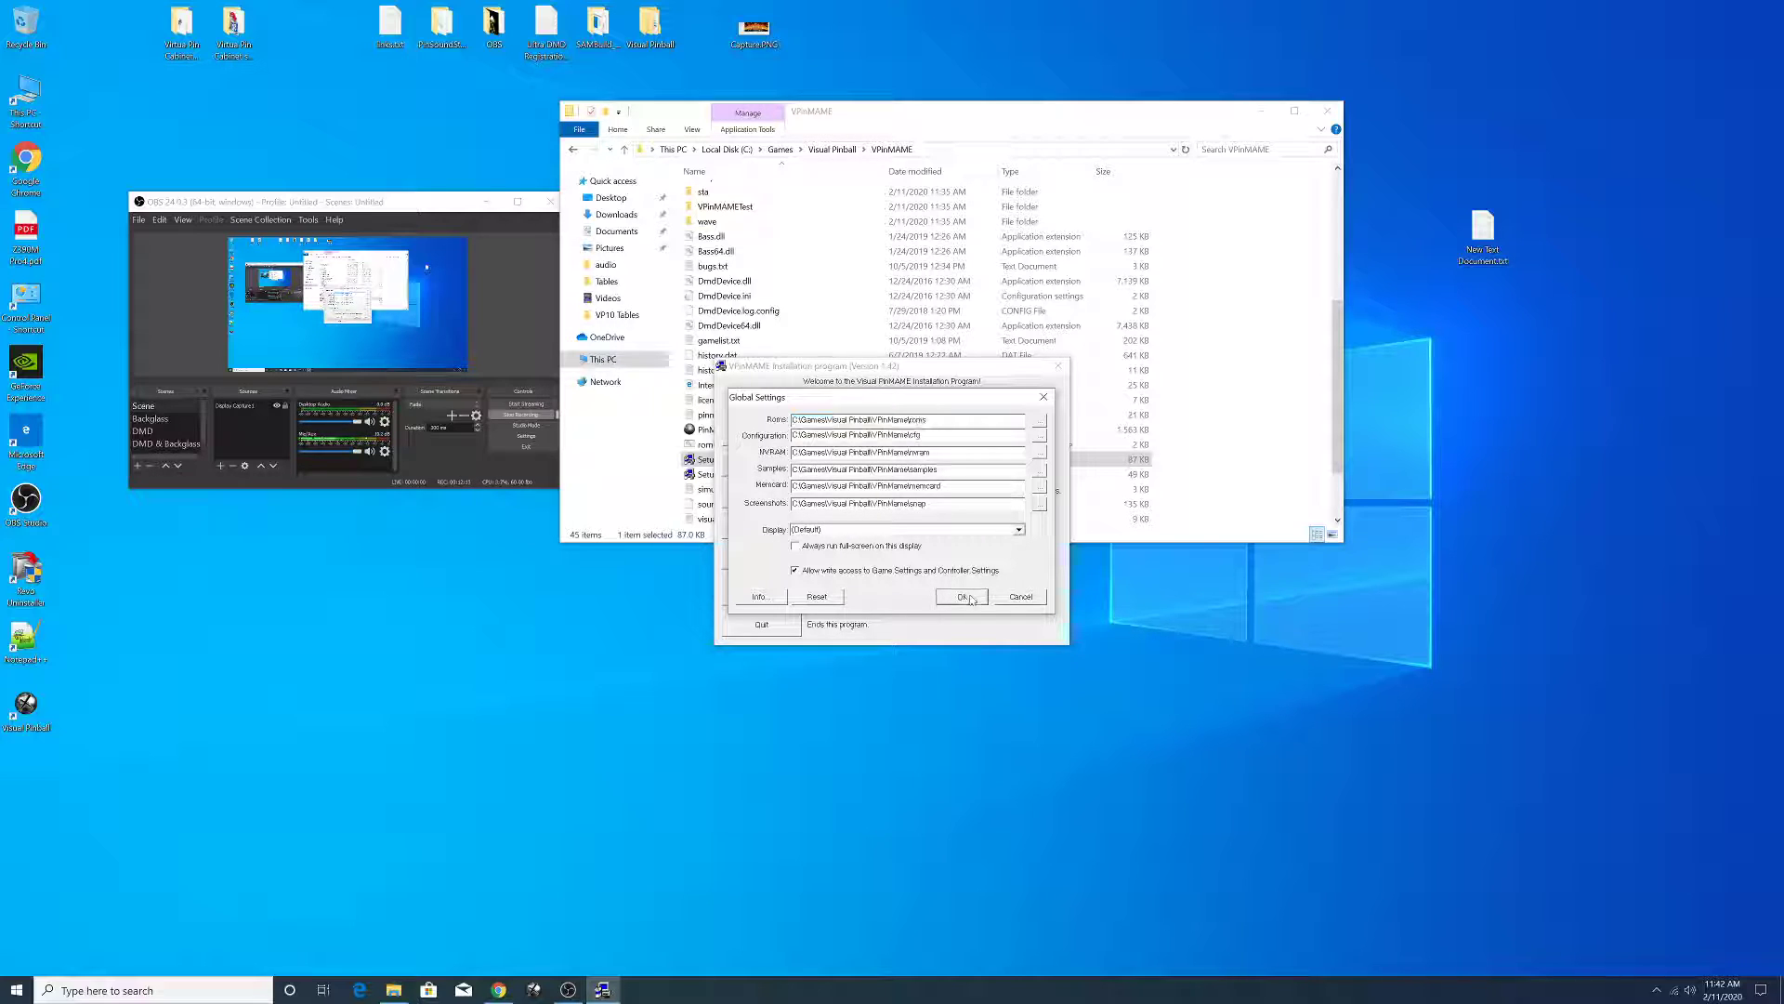
left_click(965, 595)
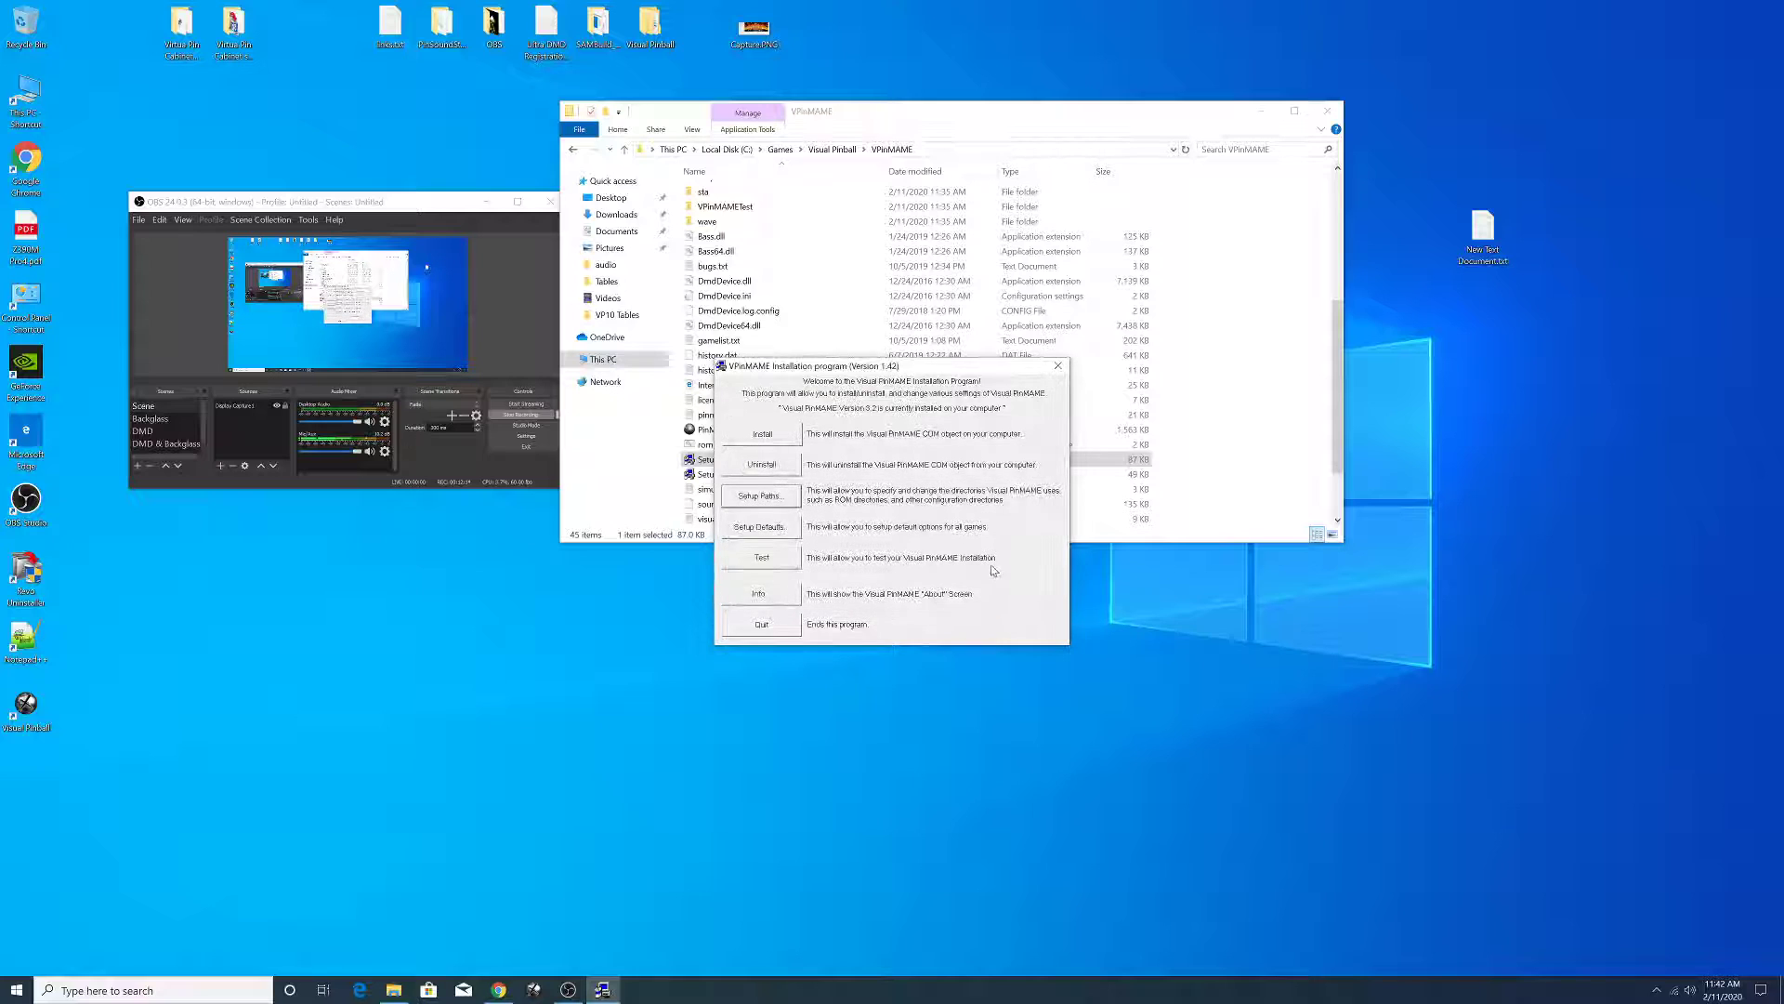
- Enable Cabinet Mode in the VPinMAME default options, then quit the setup program and close the VPinMAME folder
left_click(786, 528)
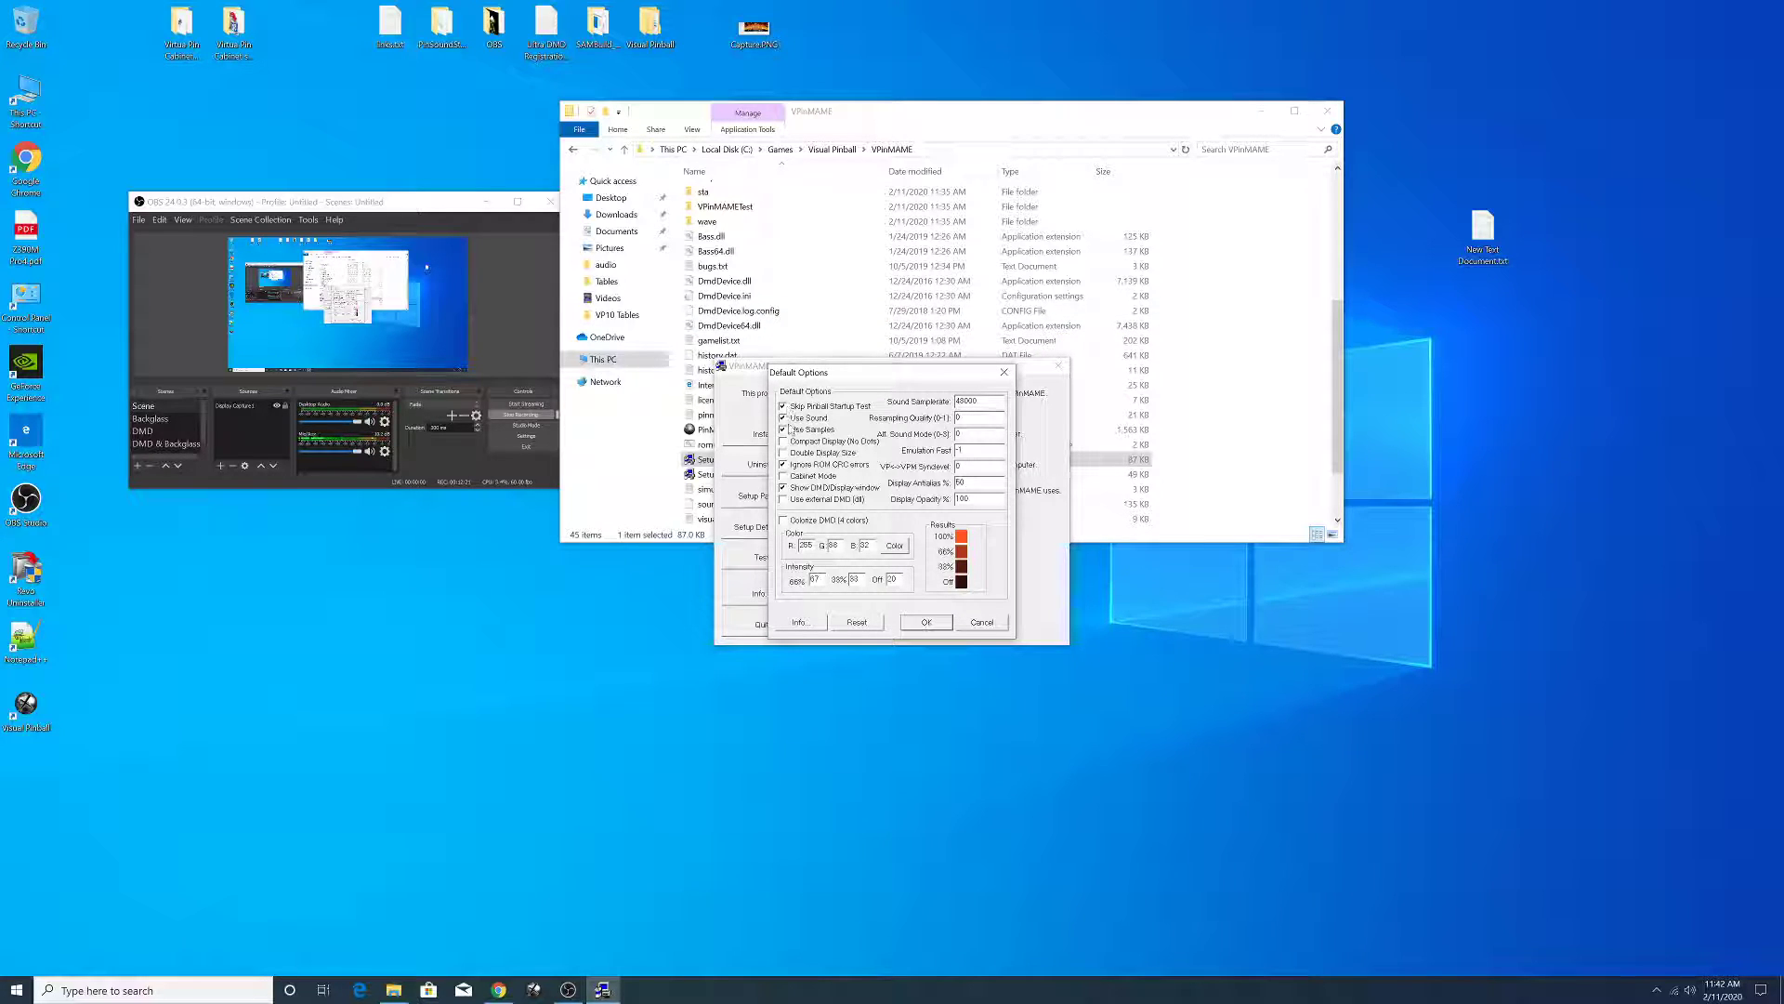
left_click(784, 475)
left_click(937, 624)
left_click(771, 623)
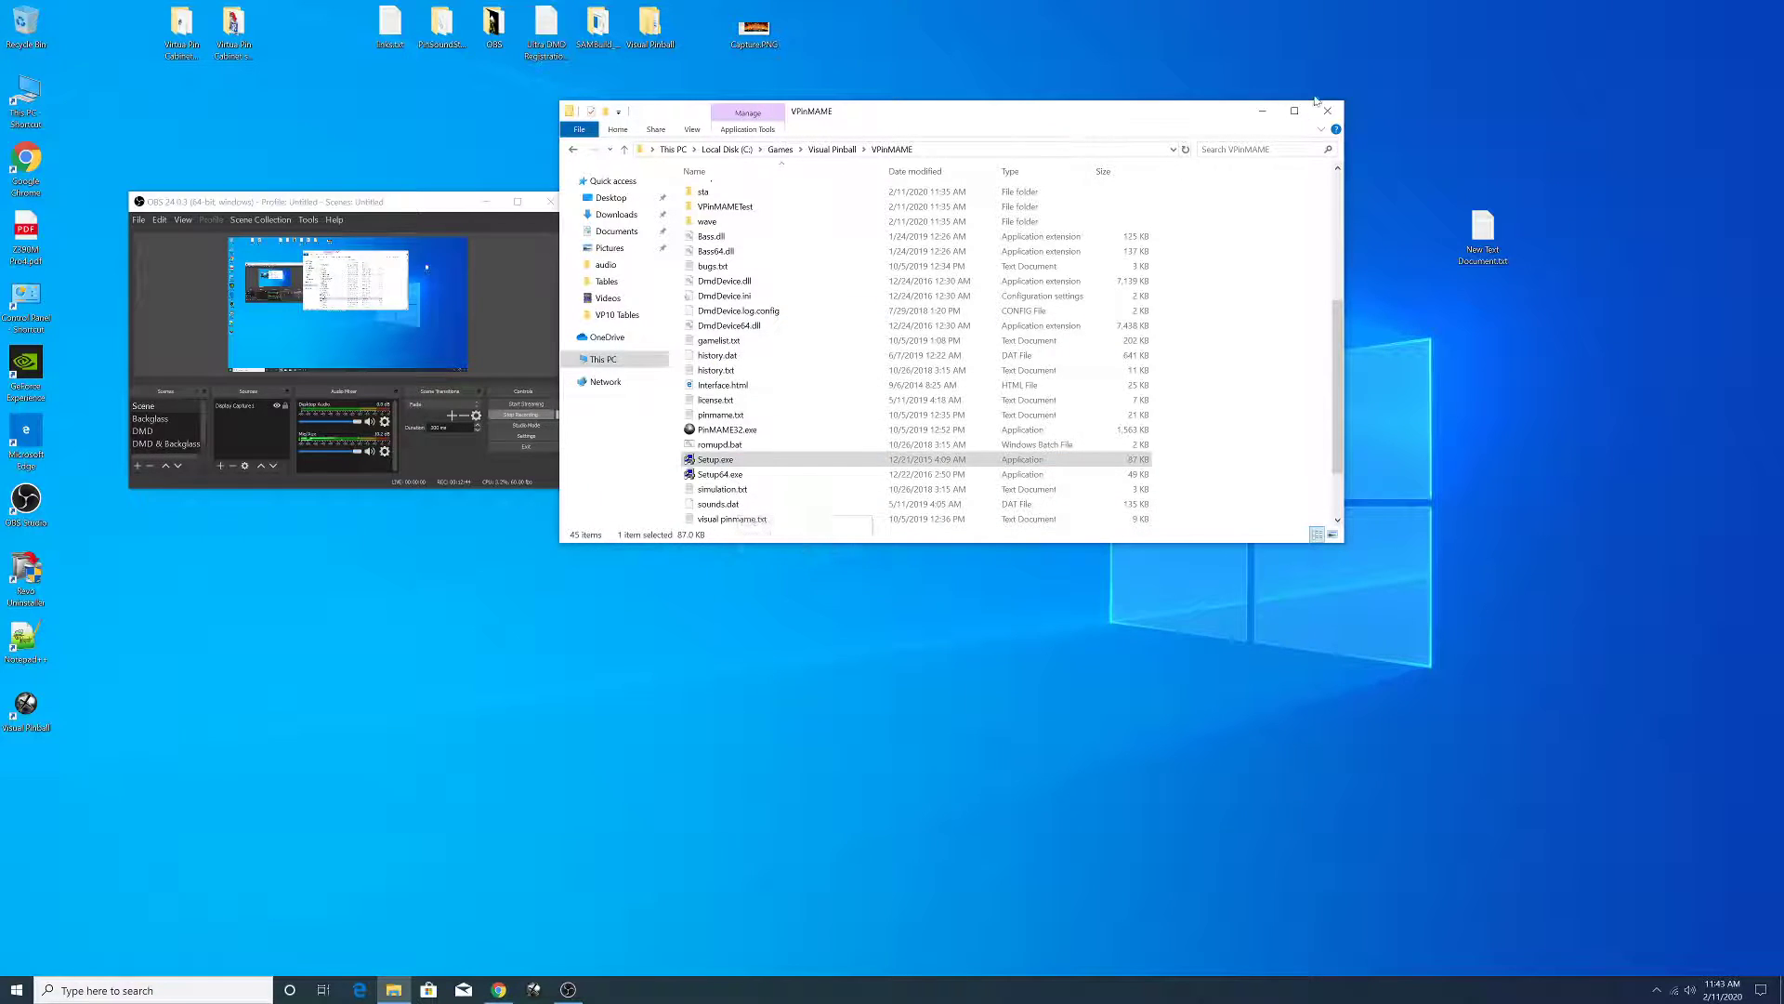
left_click(1327, 110)
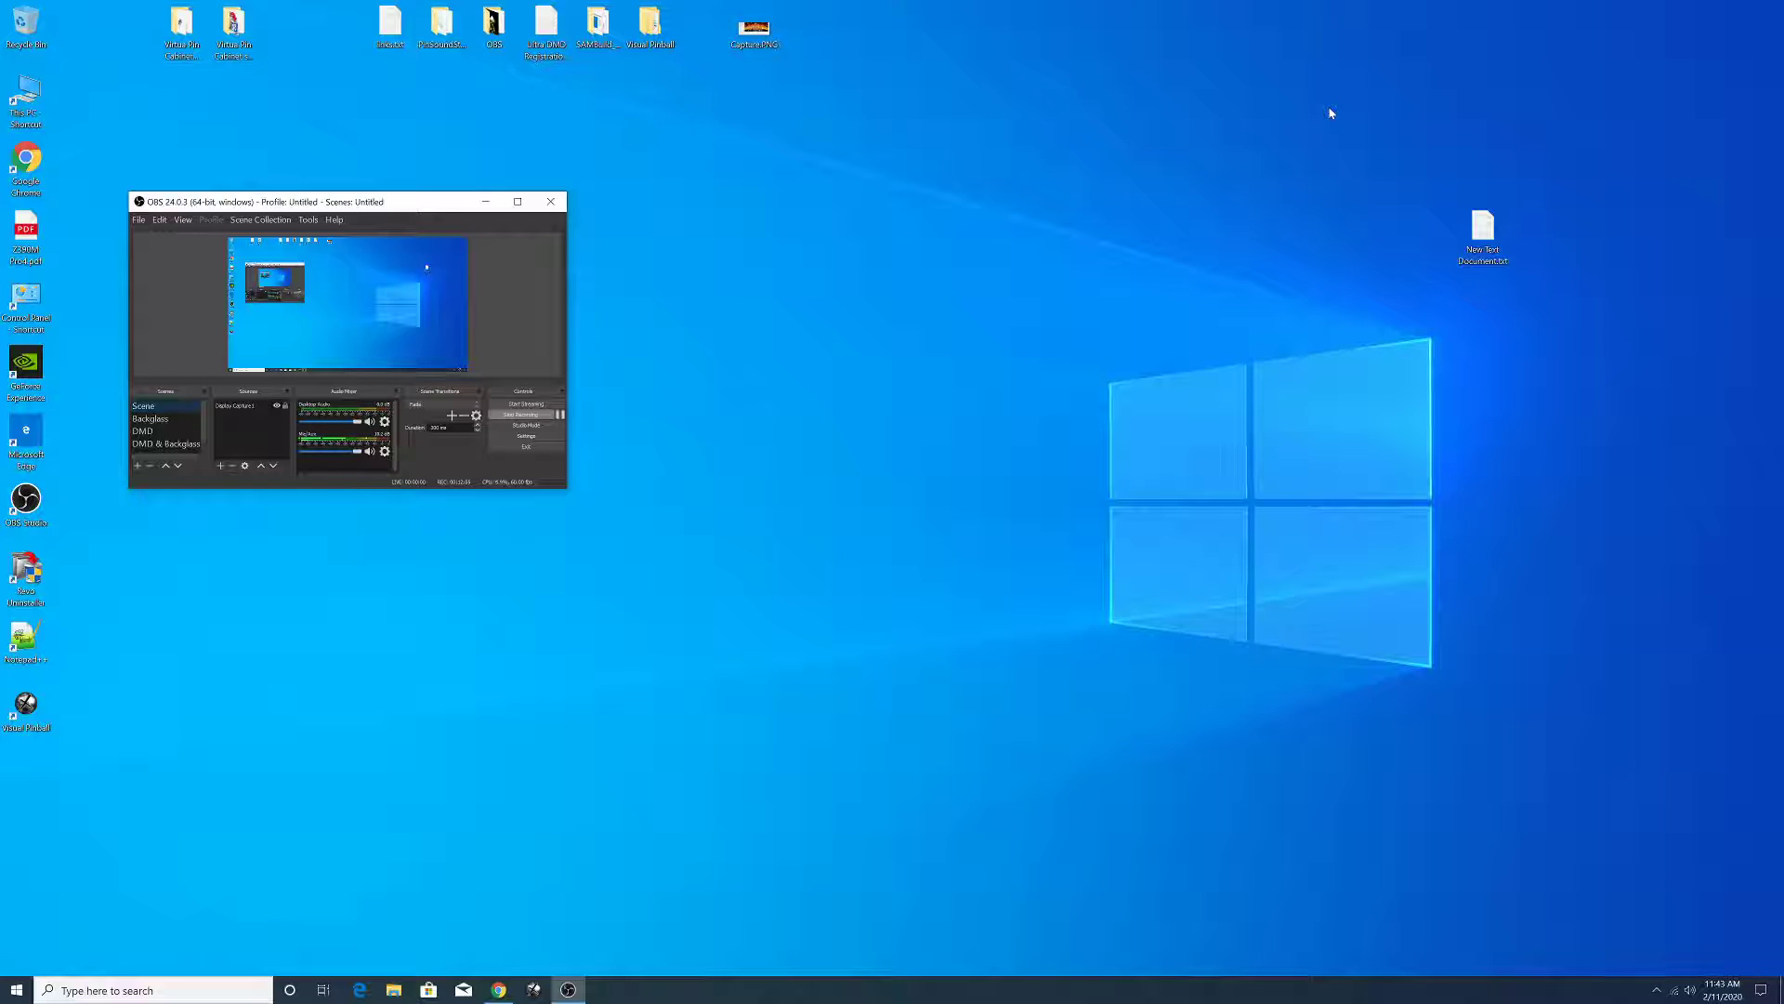
- Open the installed Visual Pinball Tables folder and place the desktop Visual Pinball folder's Tables window beside it
right_click(35, 698)
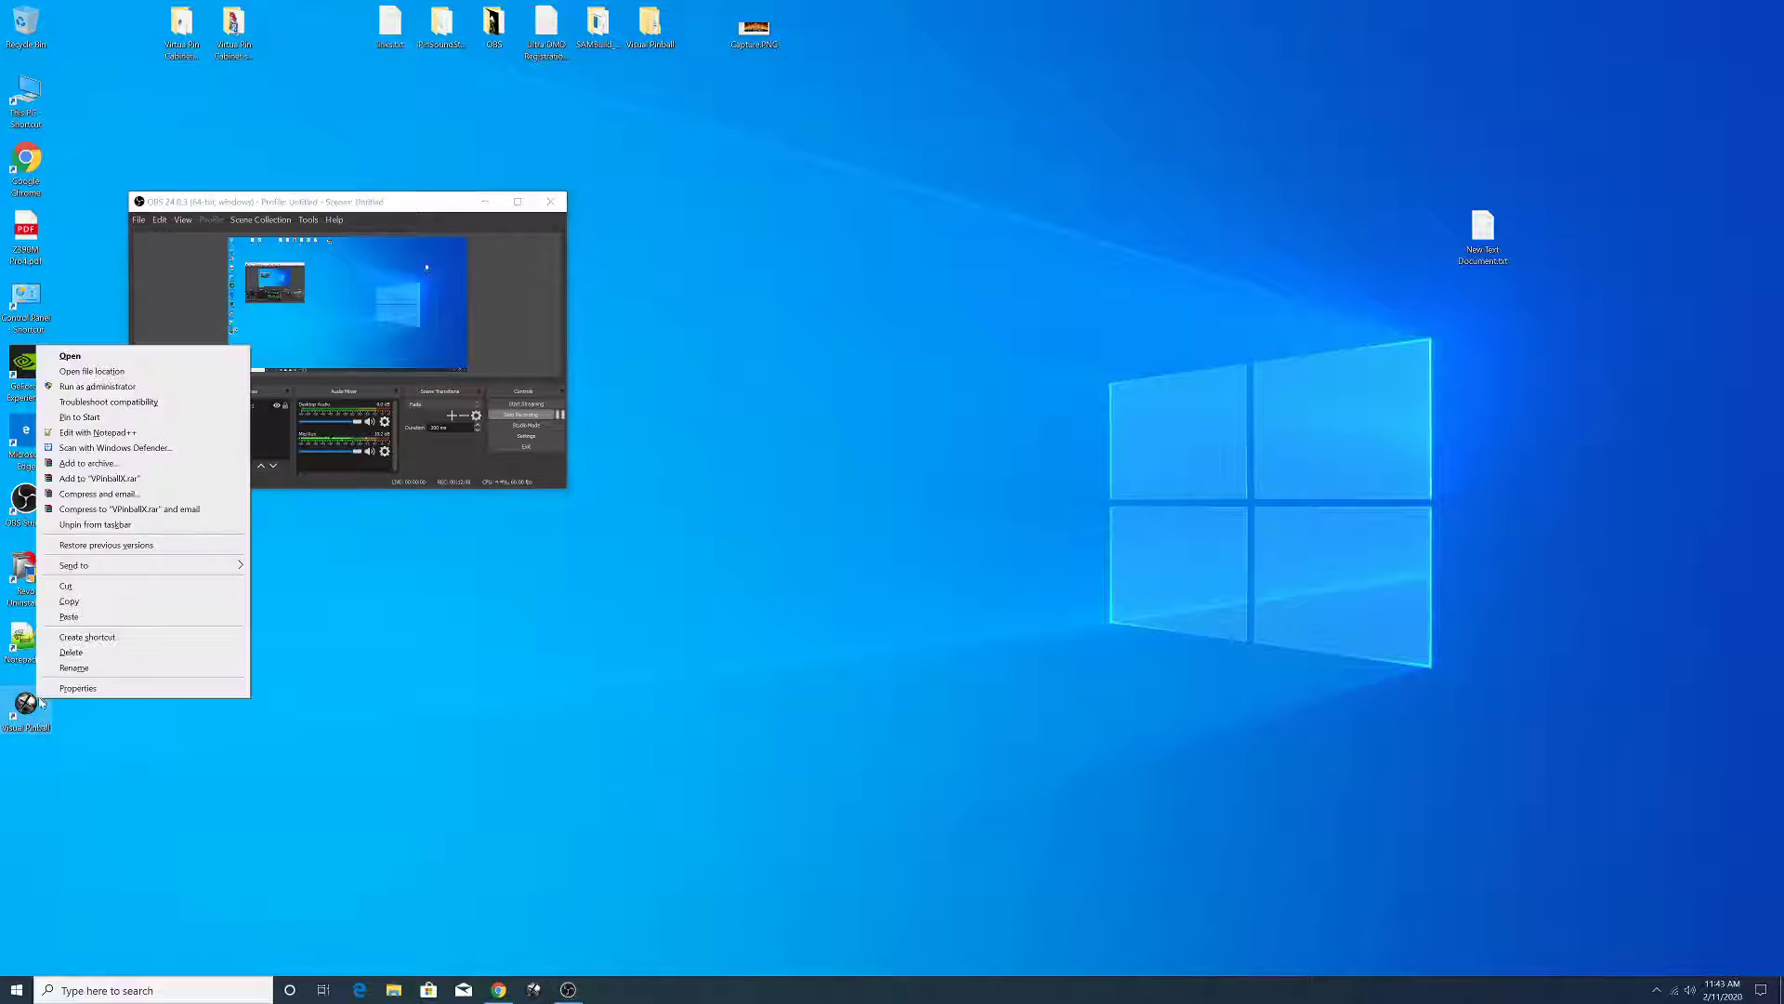
left_click(93, 370)
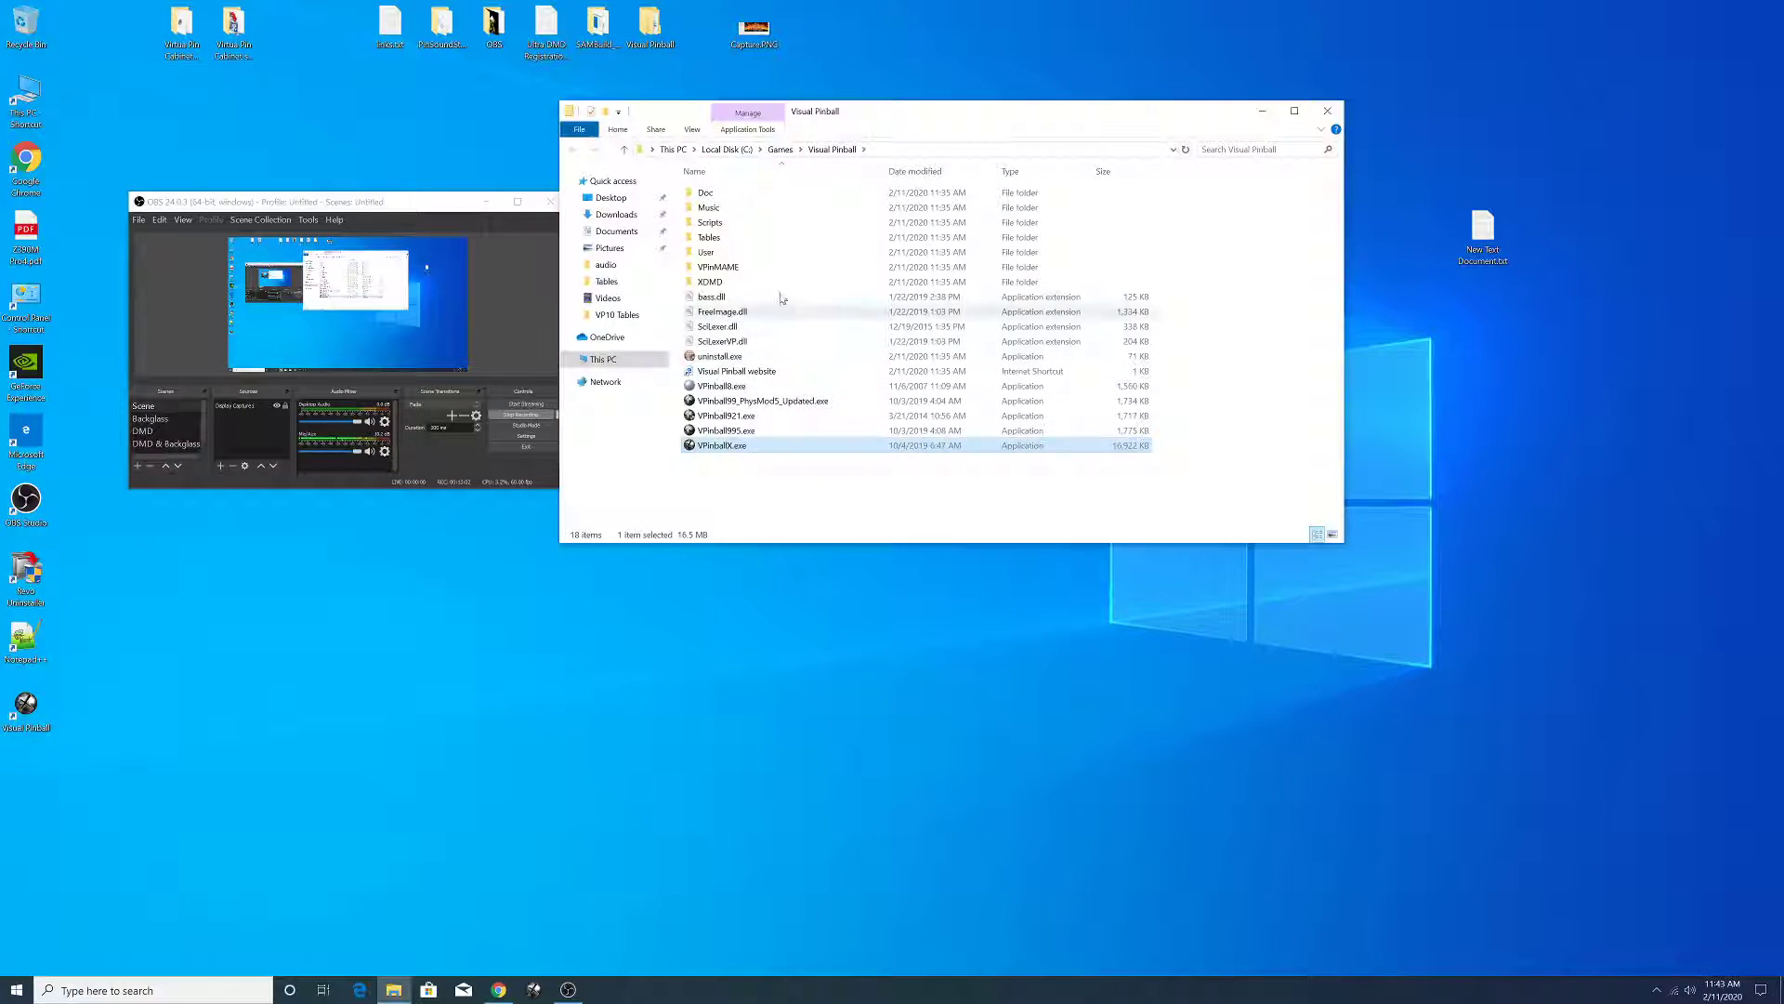
double_click(719, 237)
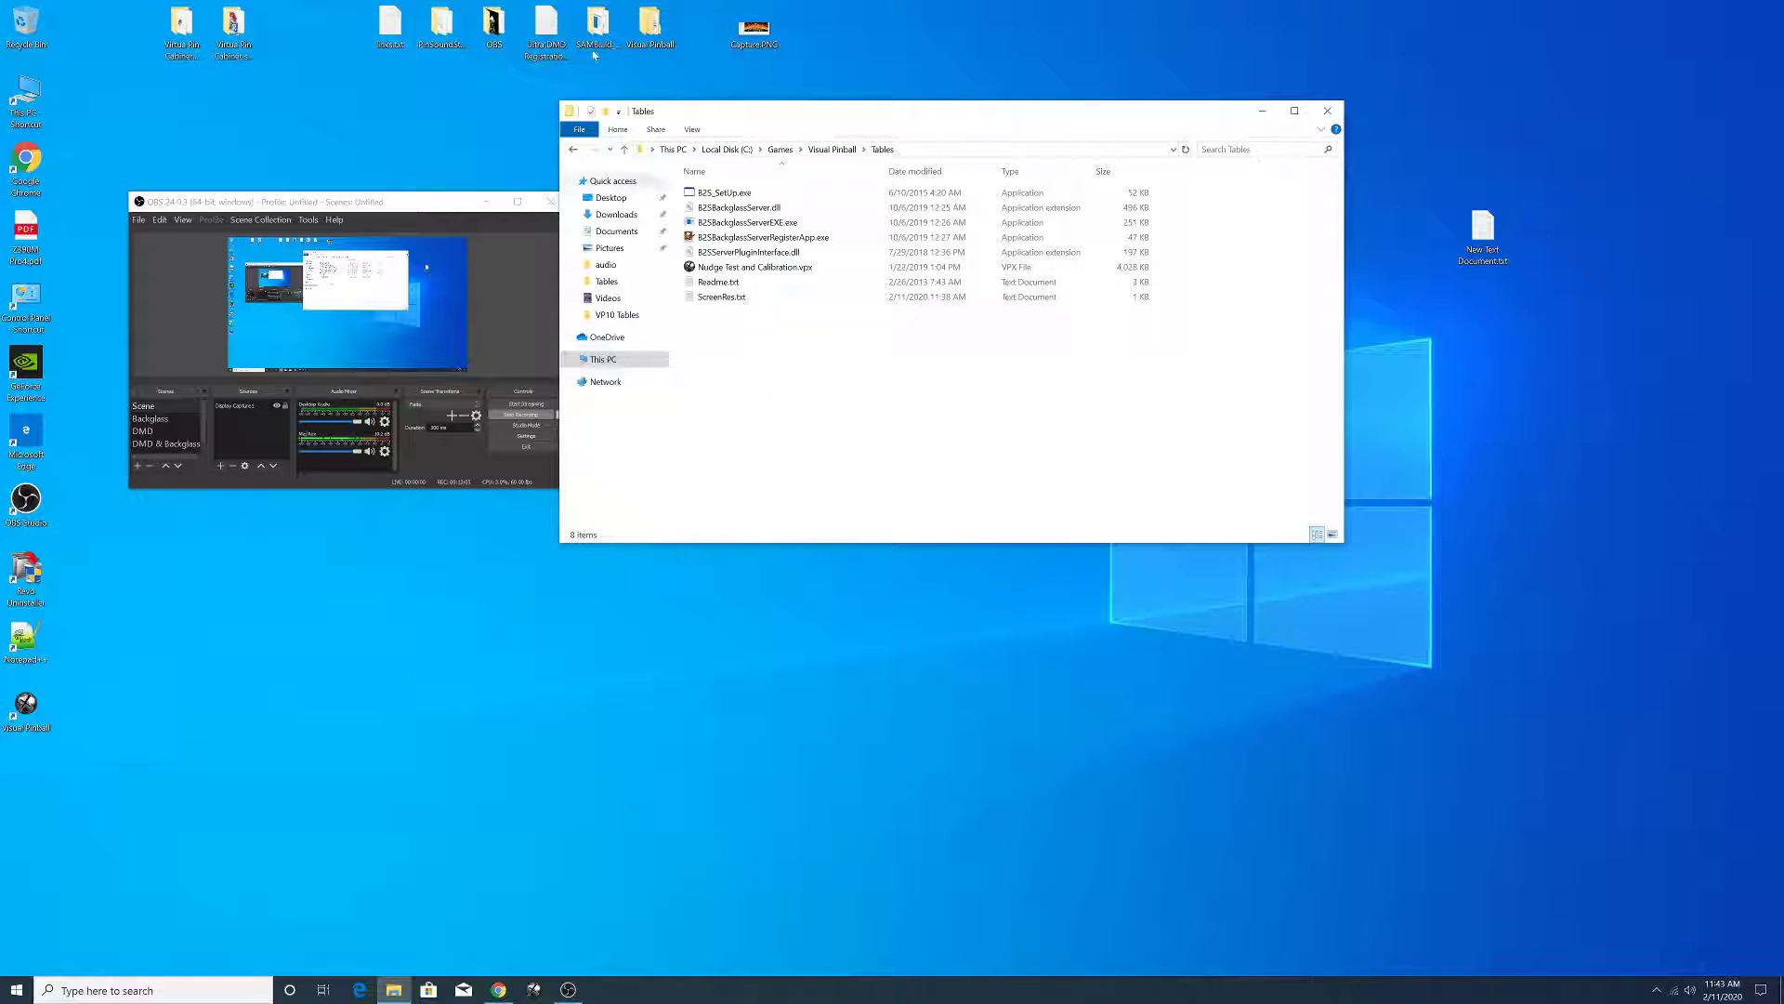
left_click(640, 17)
double_click(640, 16)
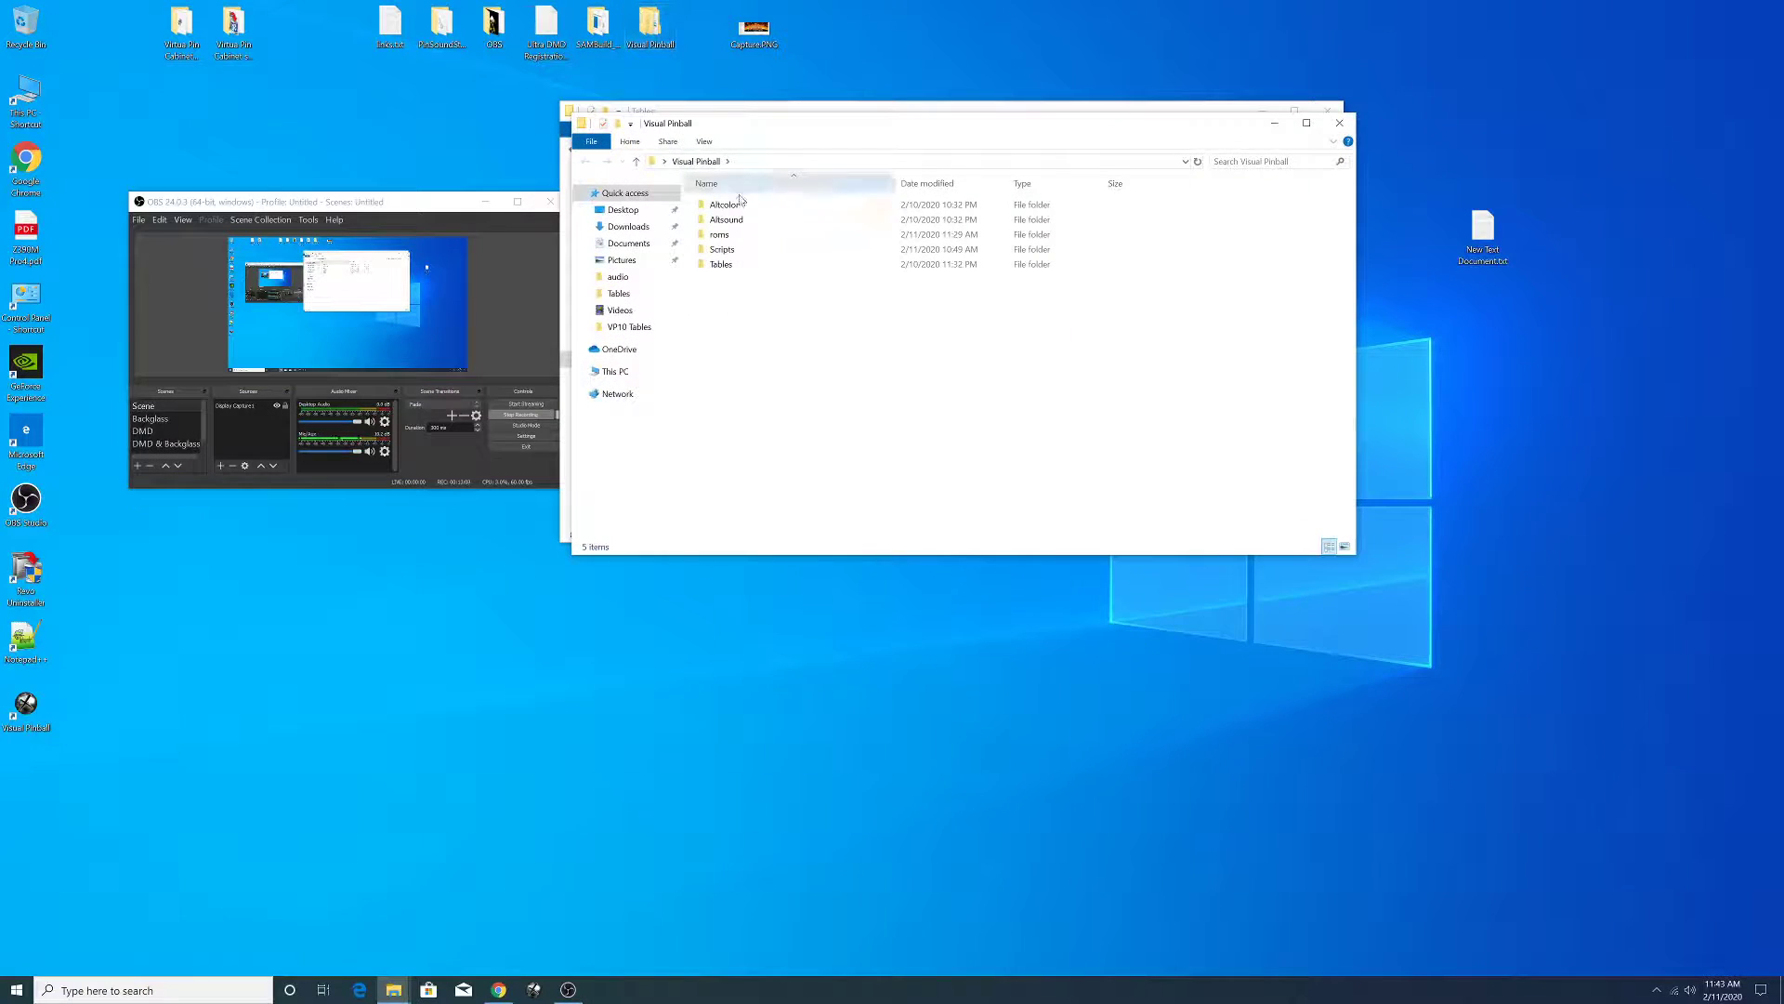
double_click(722, 264)
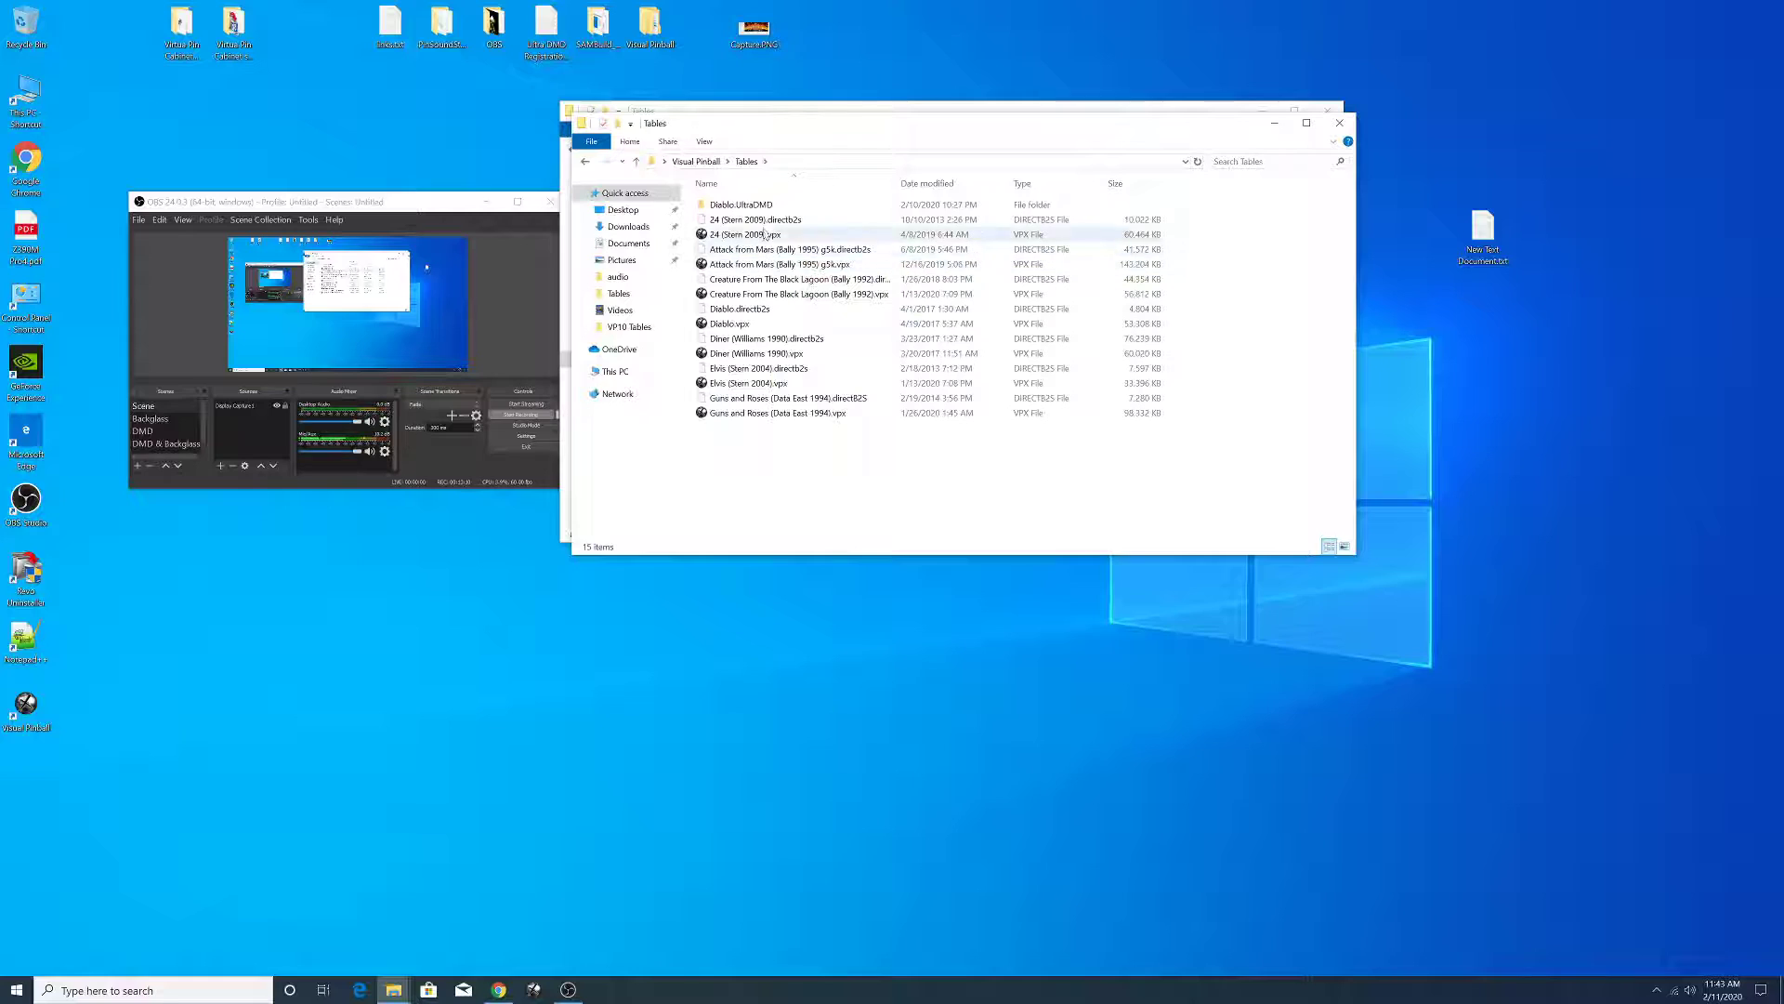
left_click_drag(924, 123, 1251, 197)
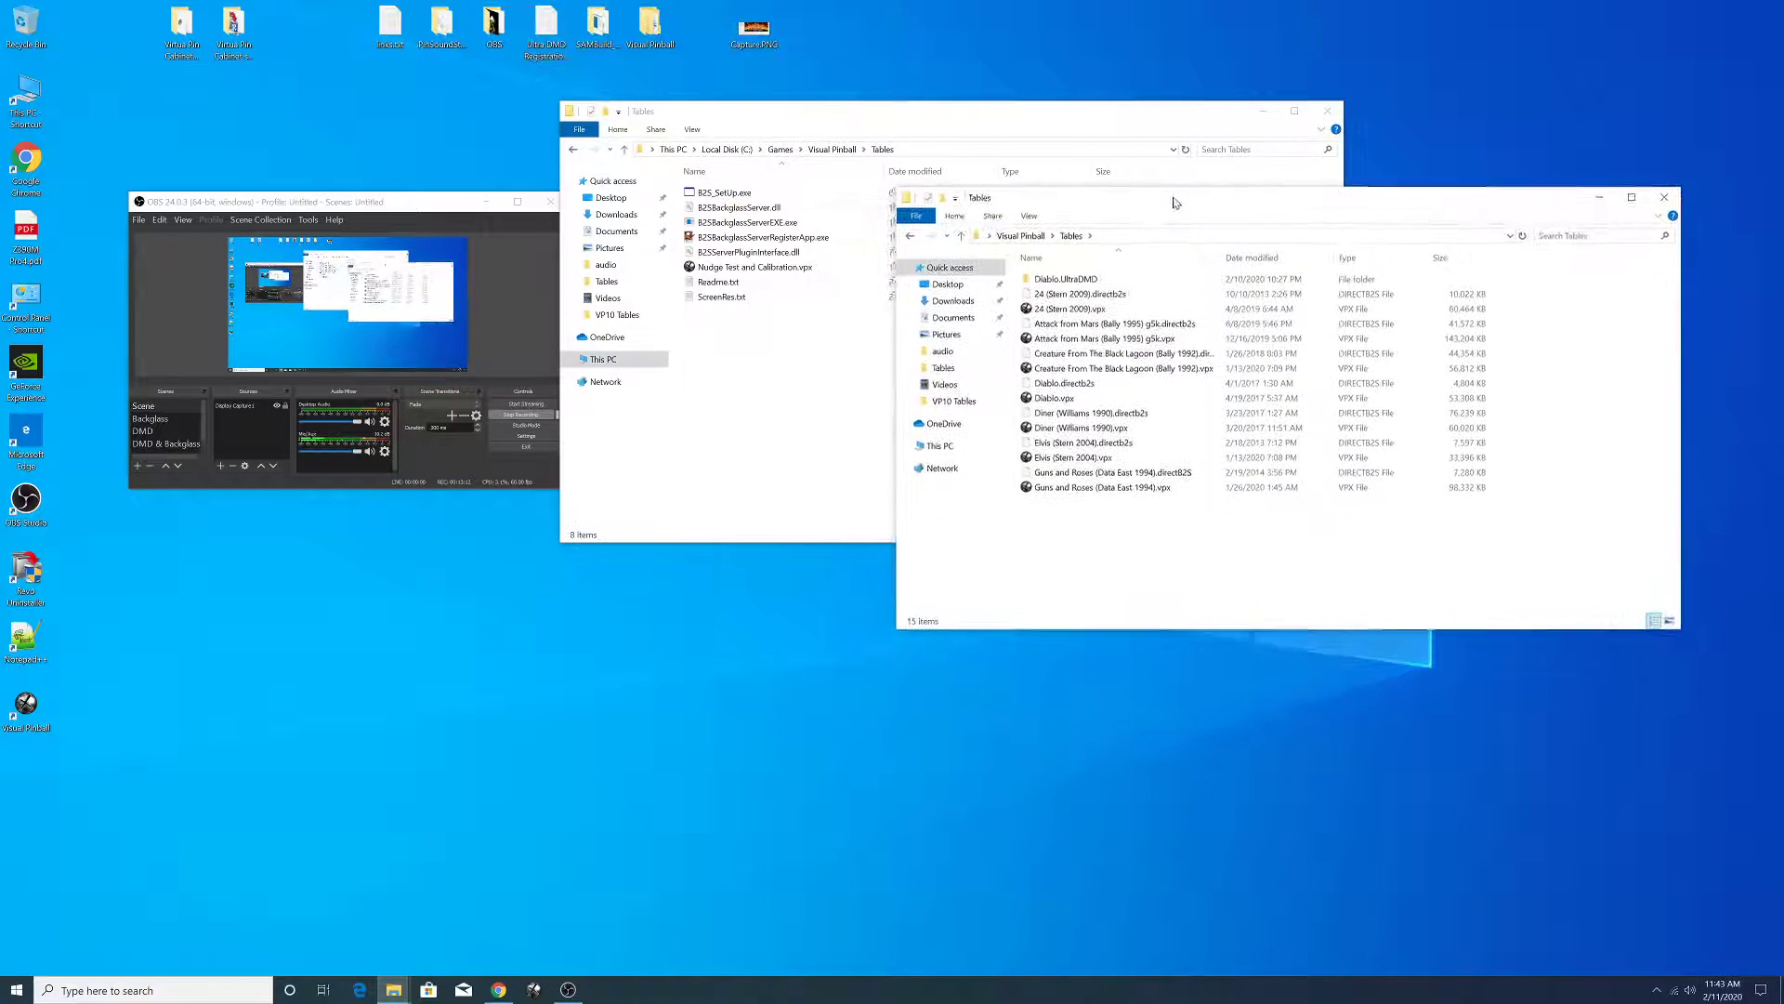
- Copy the .directb2s and .vpx files of 24 (Stern 2009) and Attack from Mars (Bally 1995) into the installed Tables folder
left_click(1051, 293)
left_click(1051, 307, "shift")
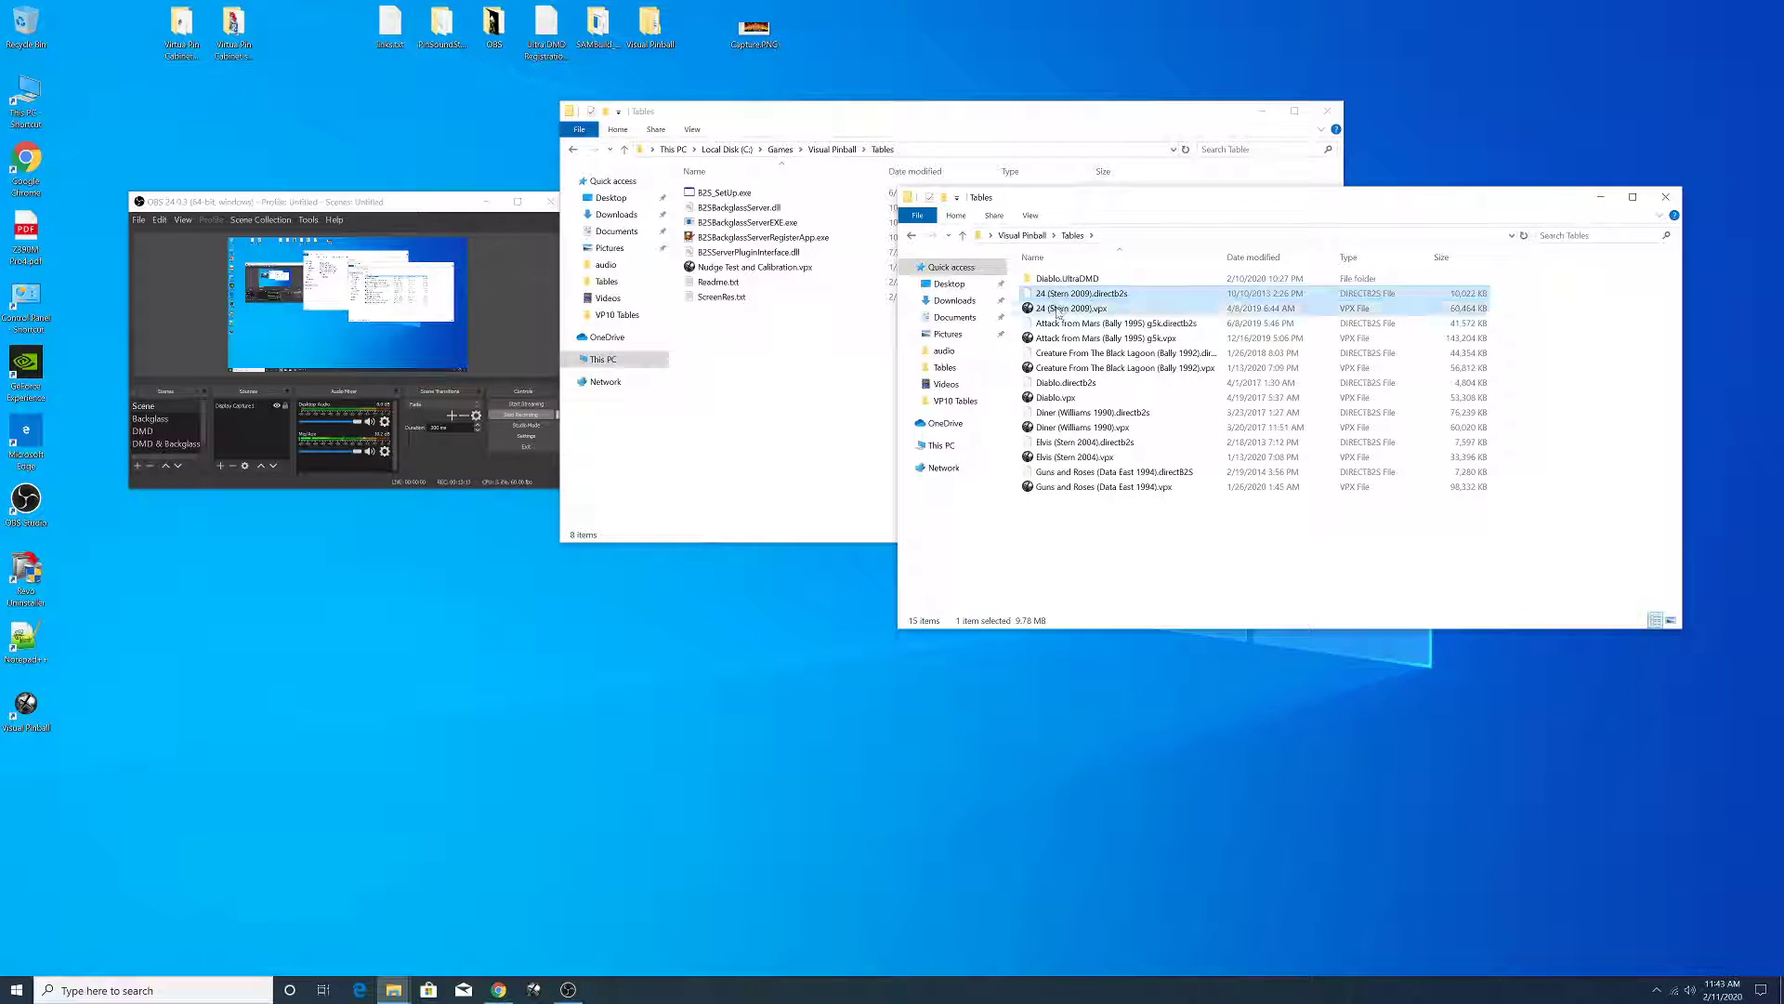
right_click(1057, 310)
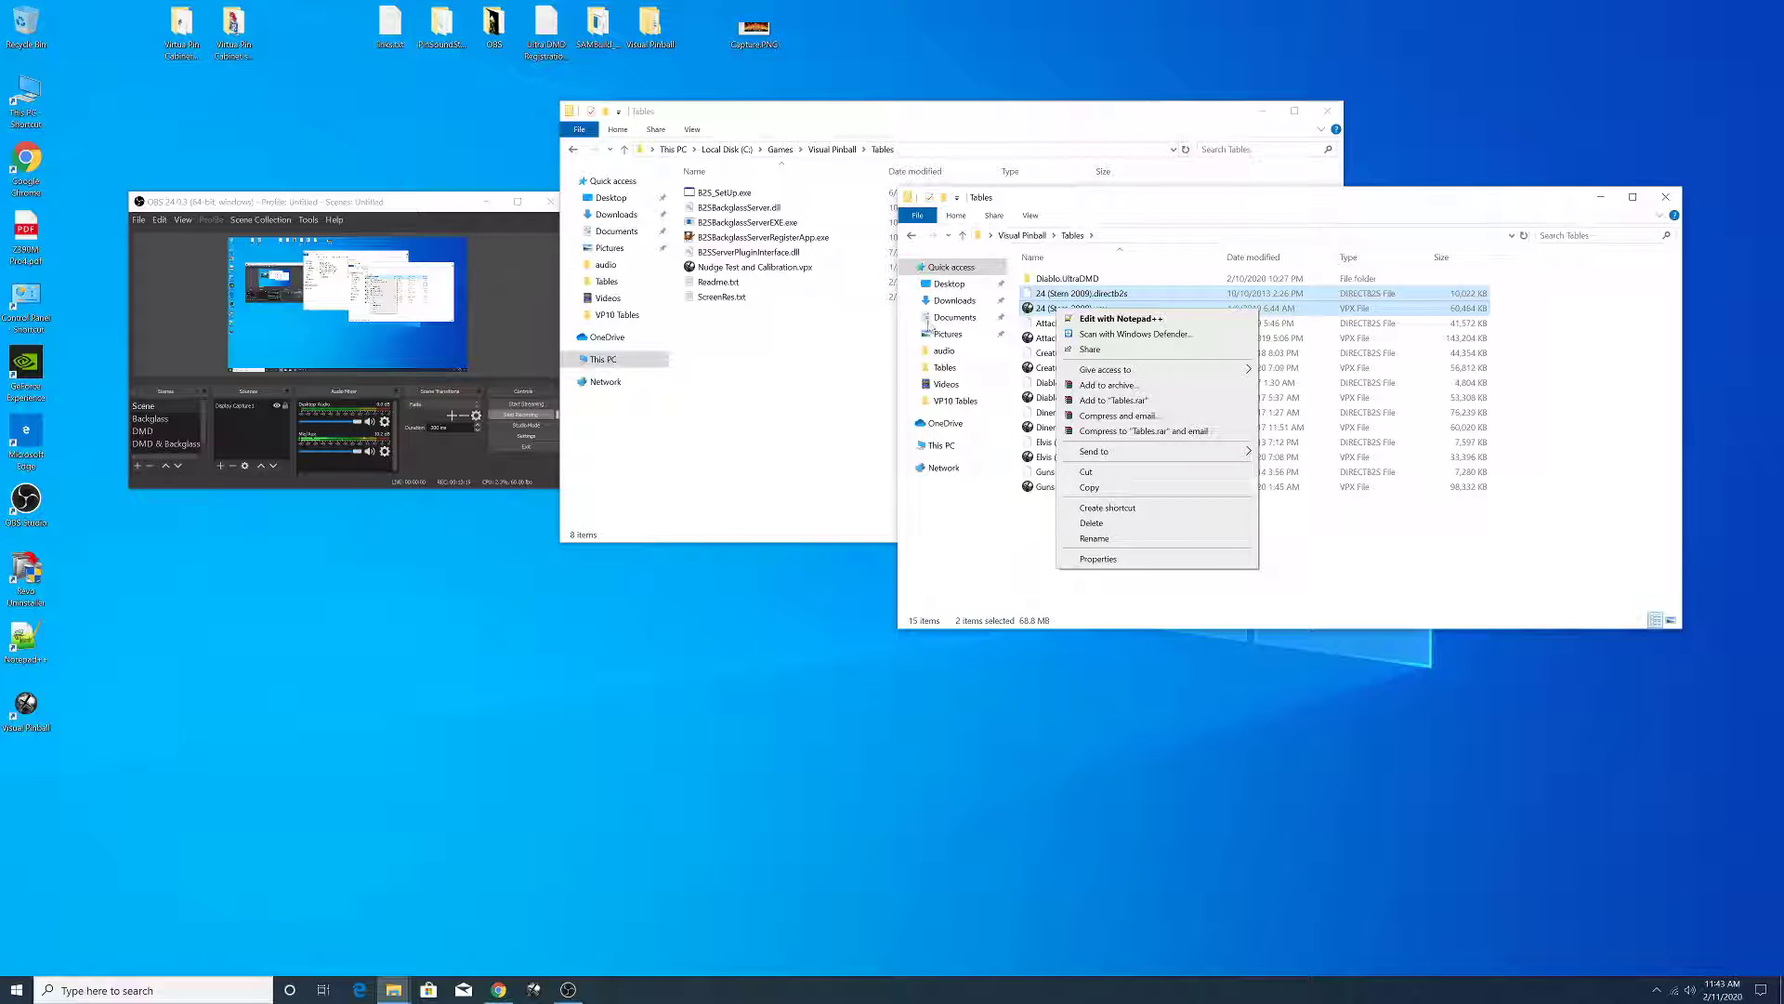
left_click(1033, 322, "shift")
left_click(1044, 339, "shift")
right_click(1044, 339)
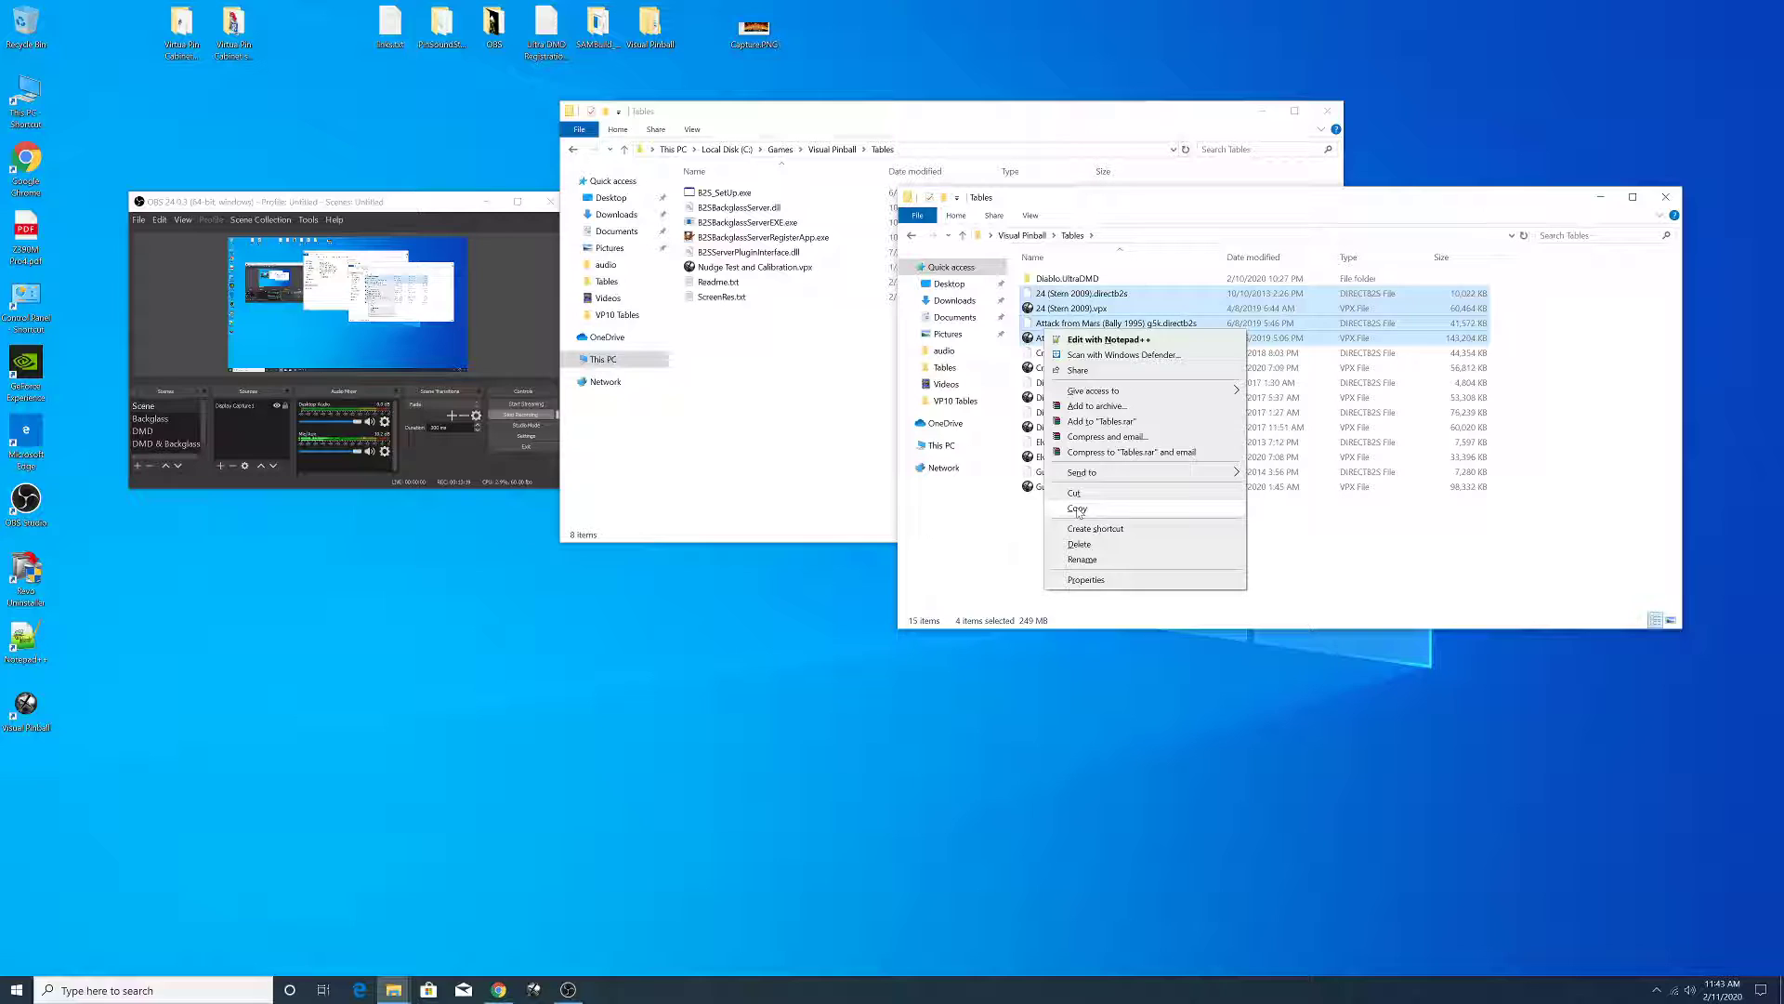
left_click(1077, 511)
left_click(745, 376)
right_click(748, 373)
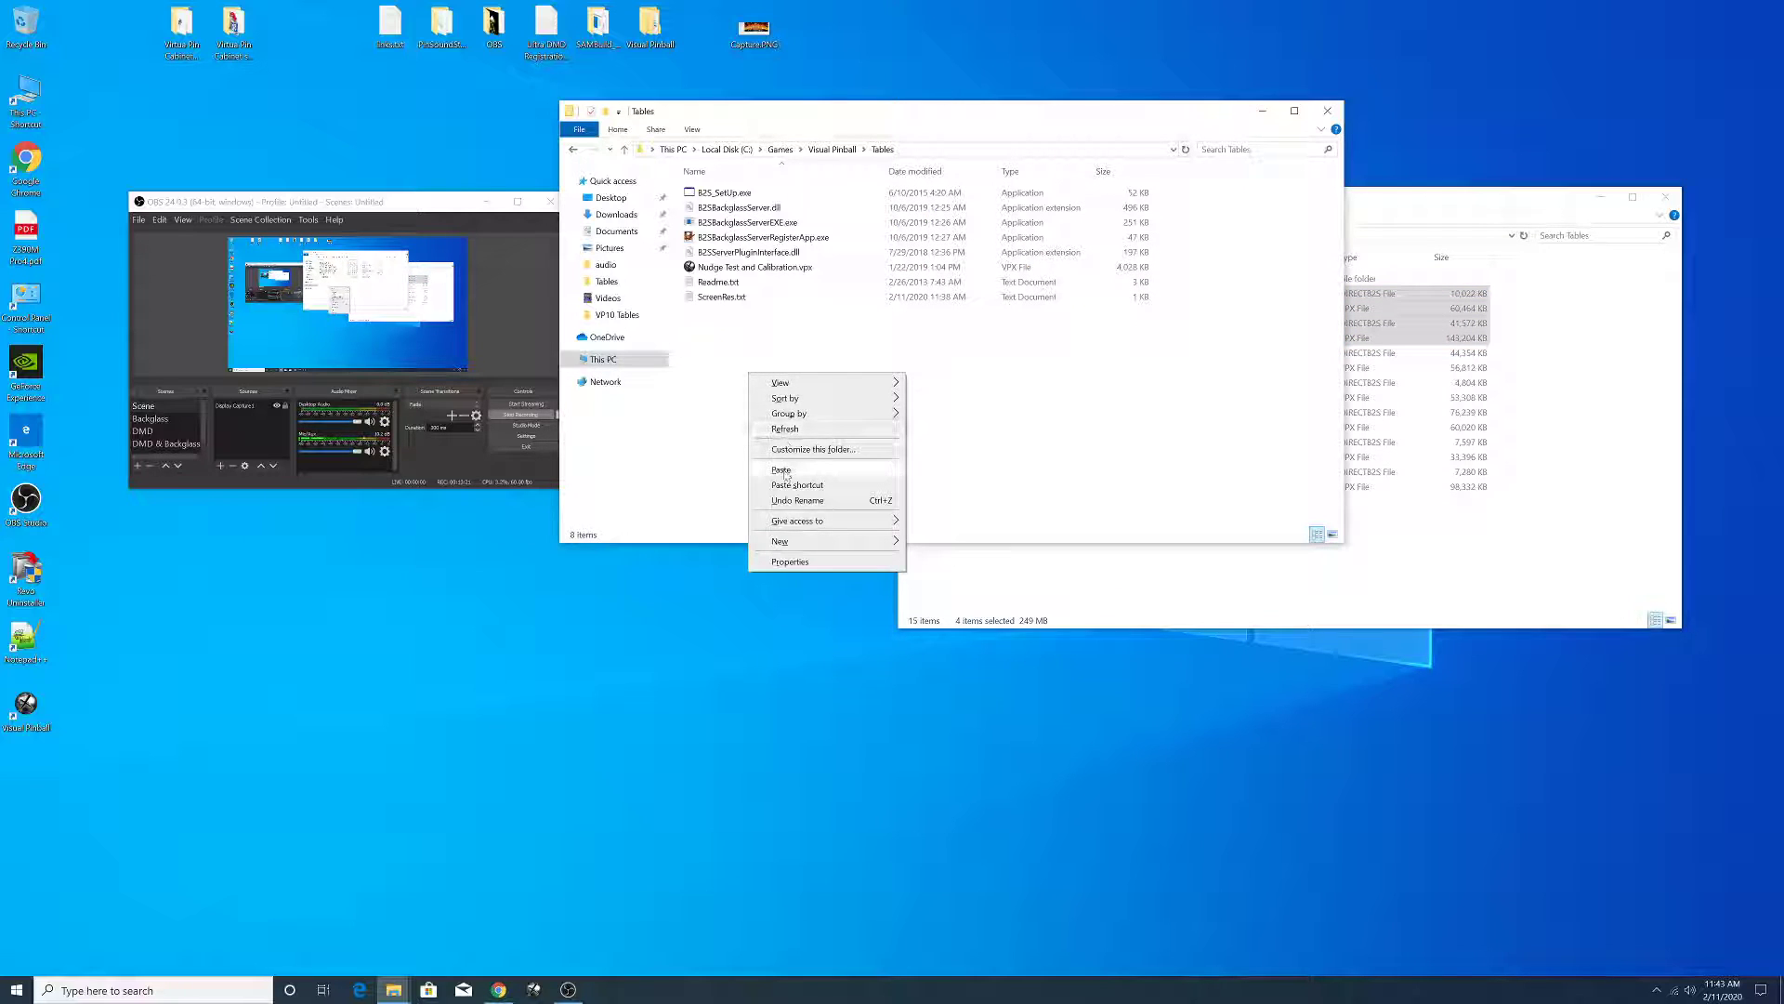
left_click(782, 470)
- Try to copy the Diablo.UltraDMD folder, Diablo.directb2s and Diablo.vpx into the installed Tables folder
left_click(975, 620)
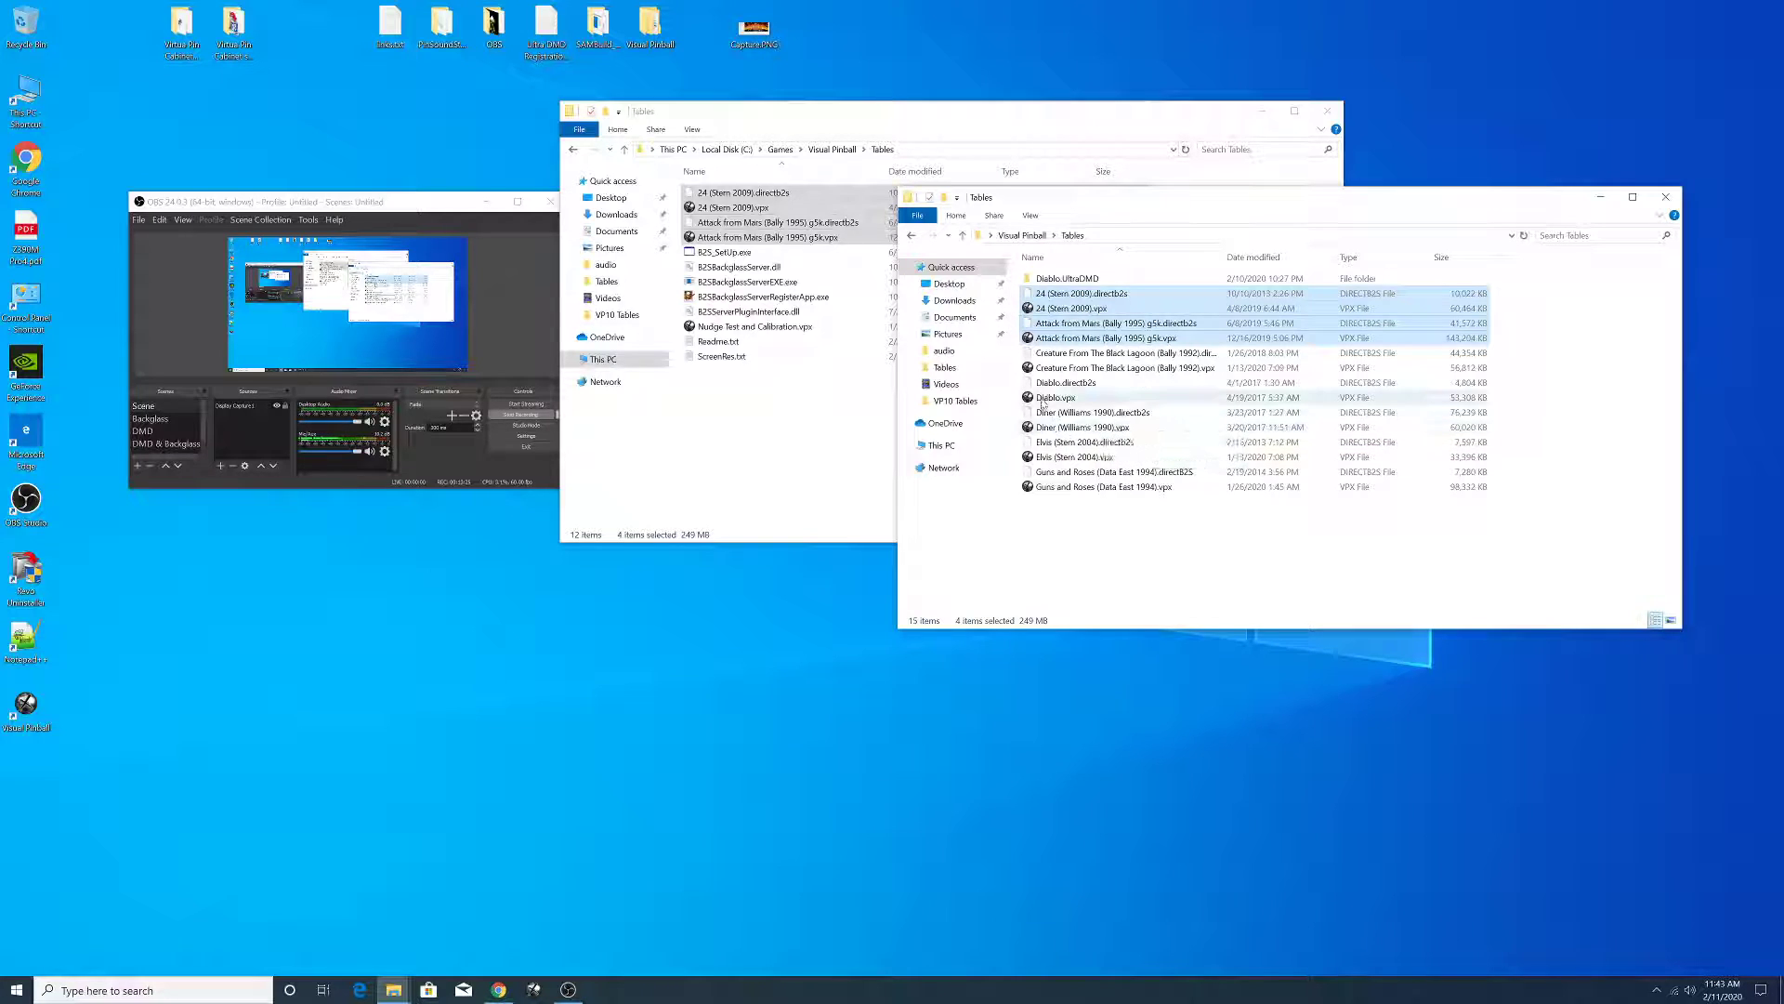
left_click(1043, 399)
left_click(1060, 382, "ctrl")
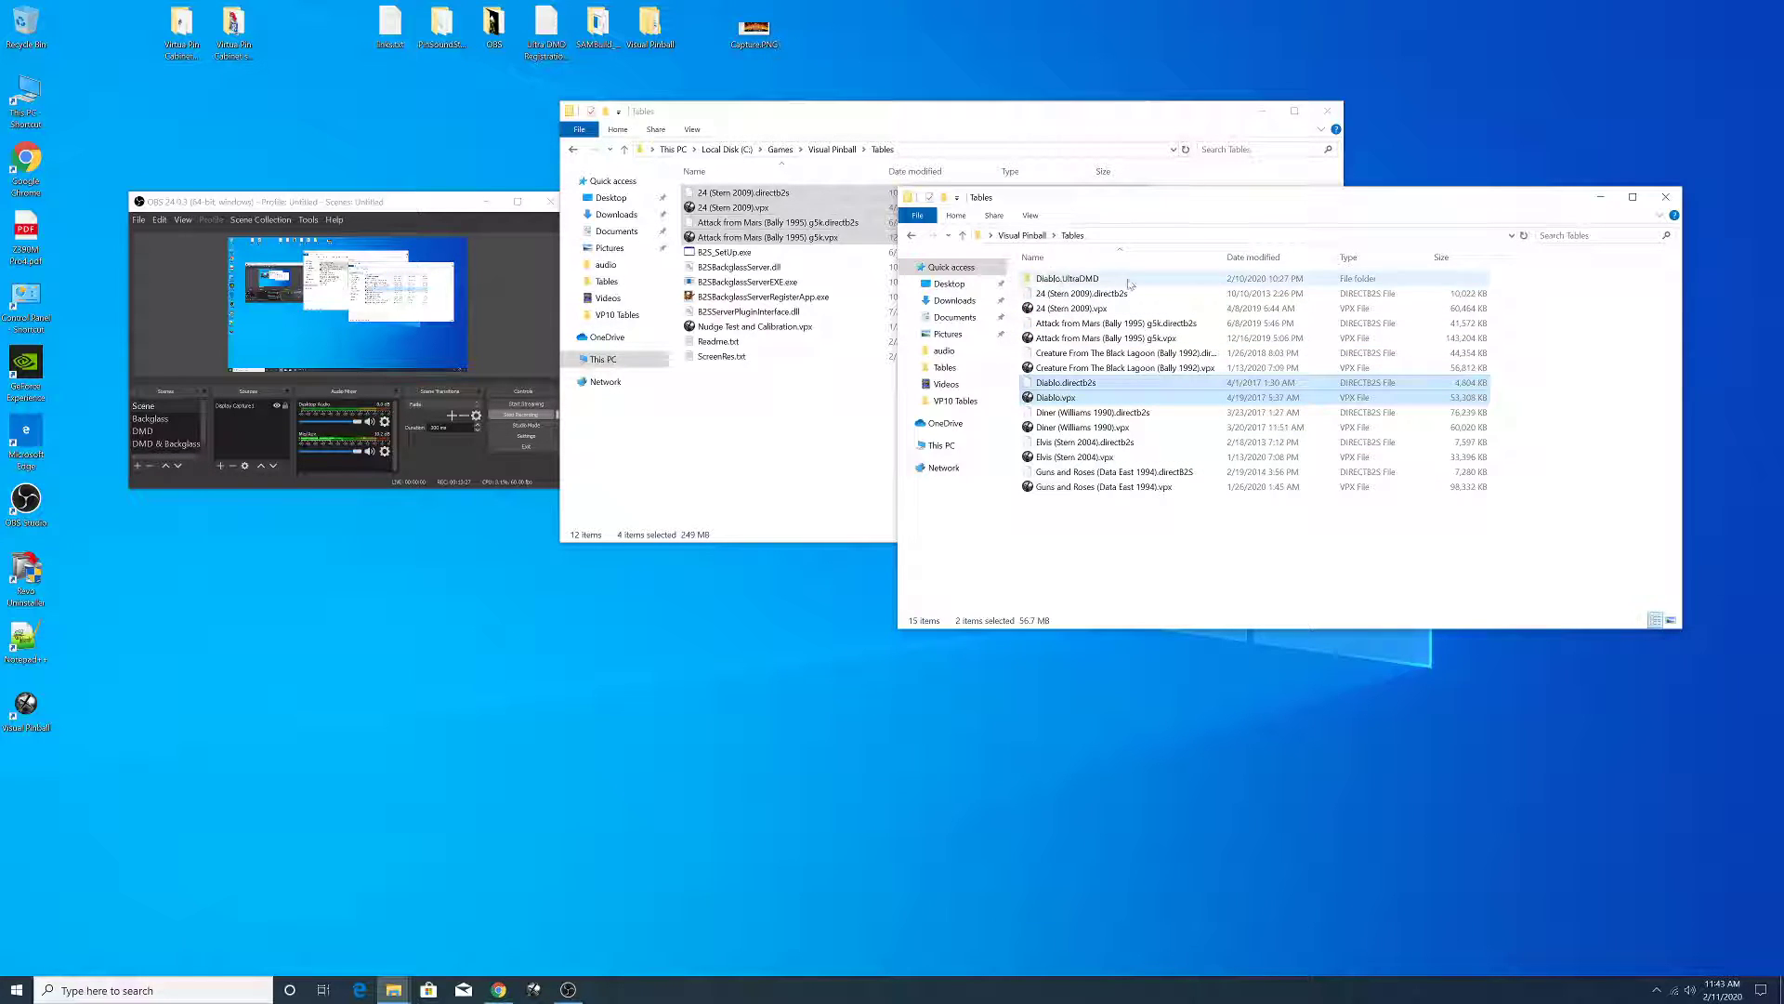
left_click(1070, 280, "ctrl")
right_click(1066, 278)
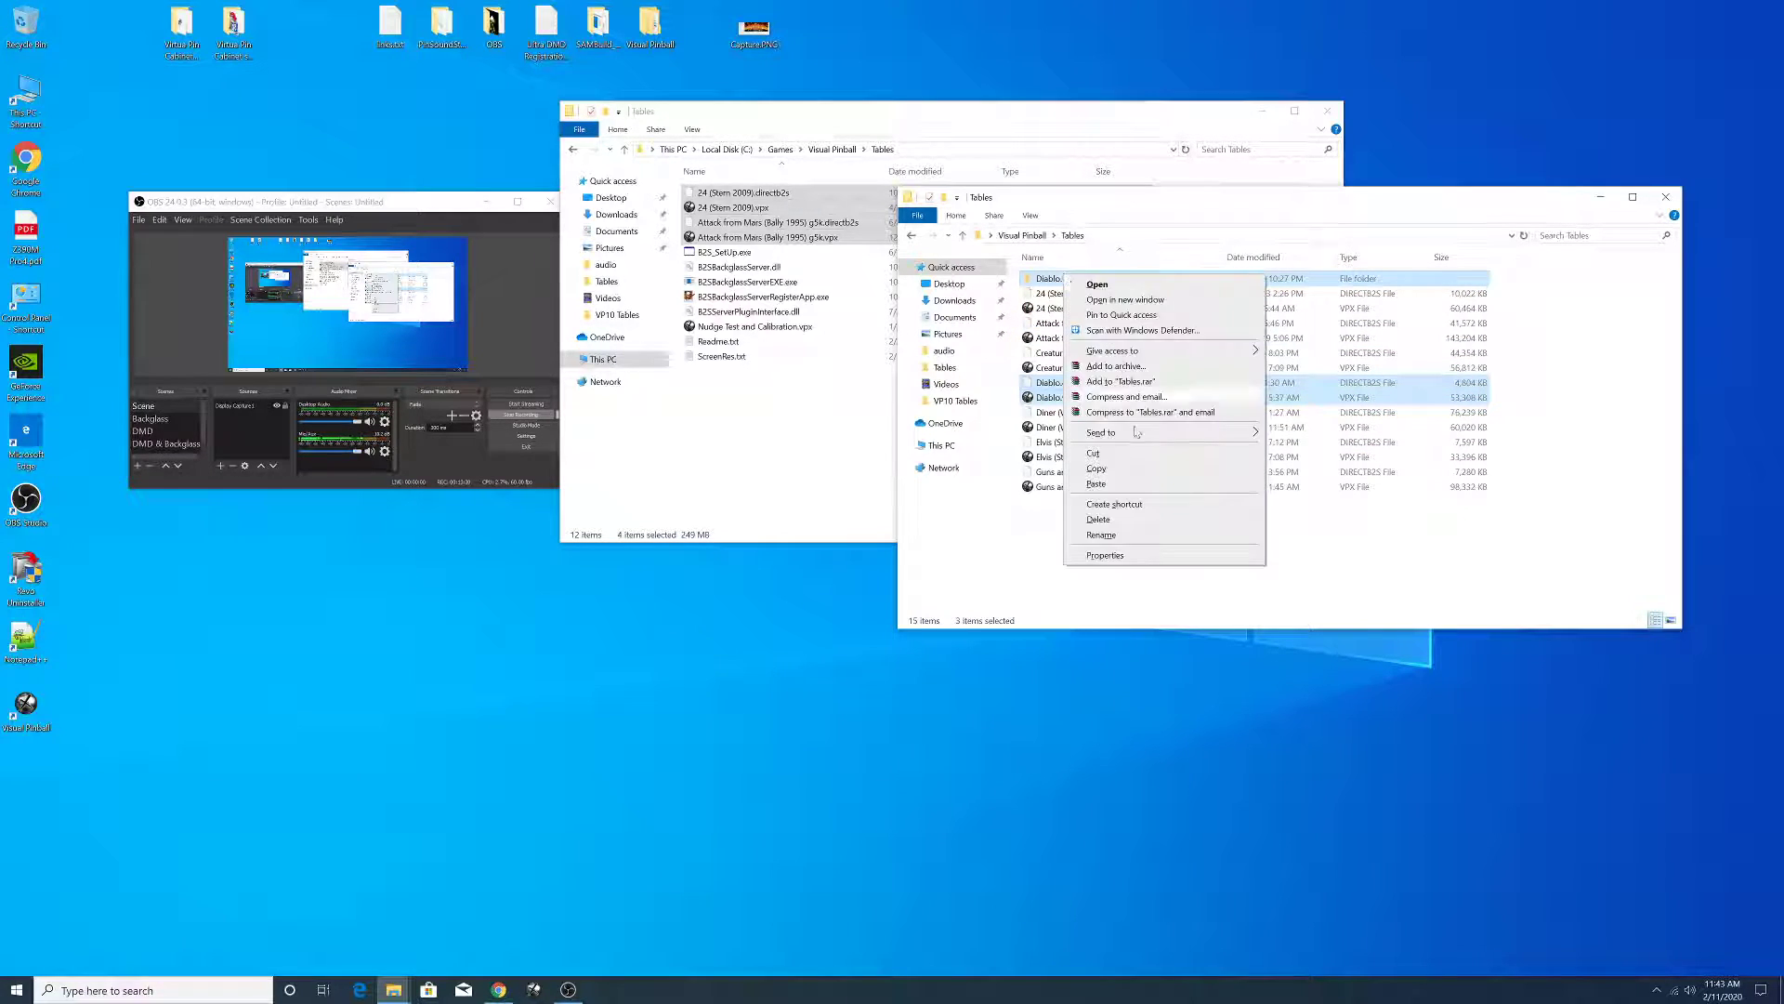
left_click(1115, 491)
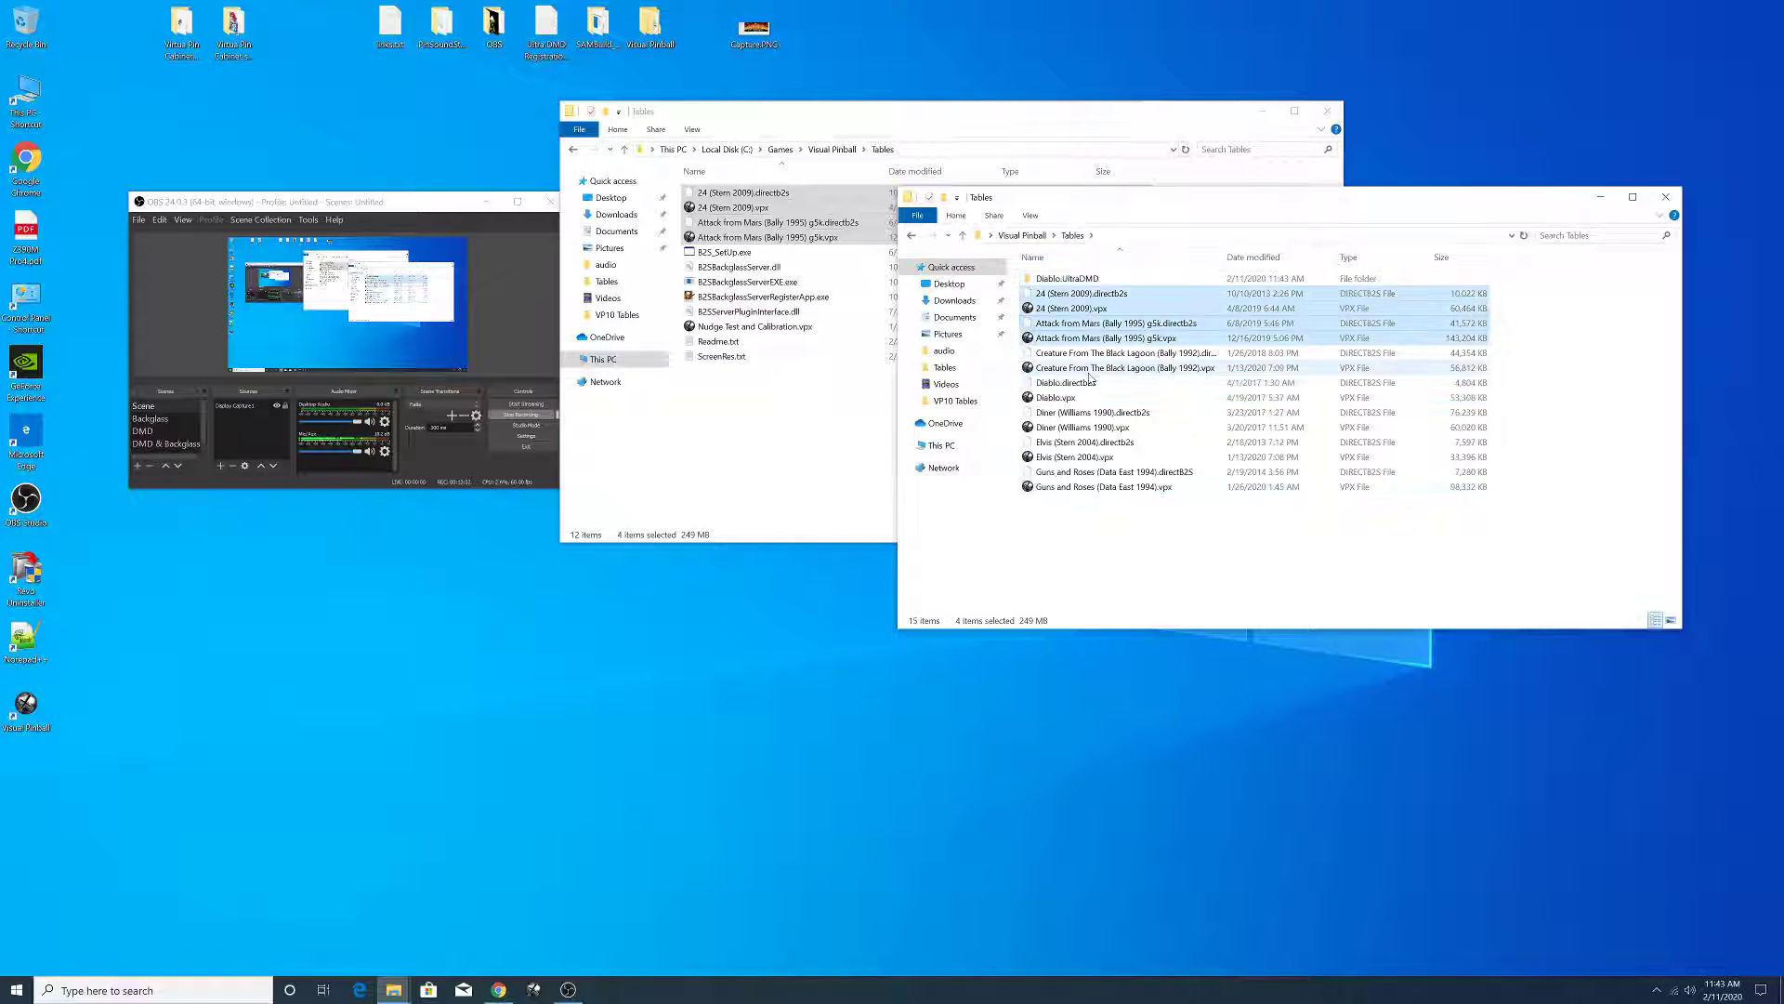
right_click(708, 410)
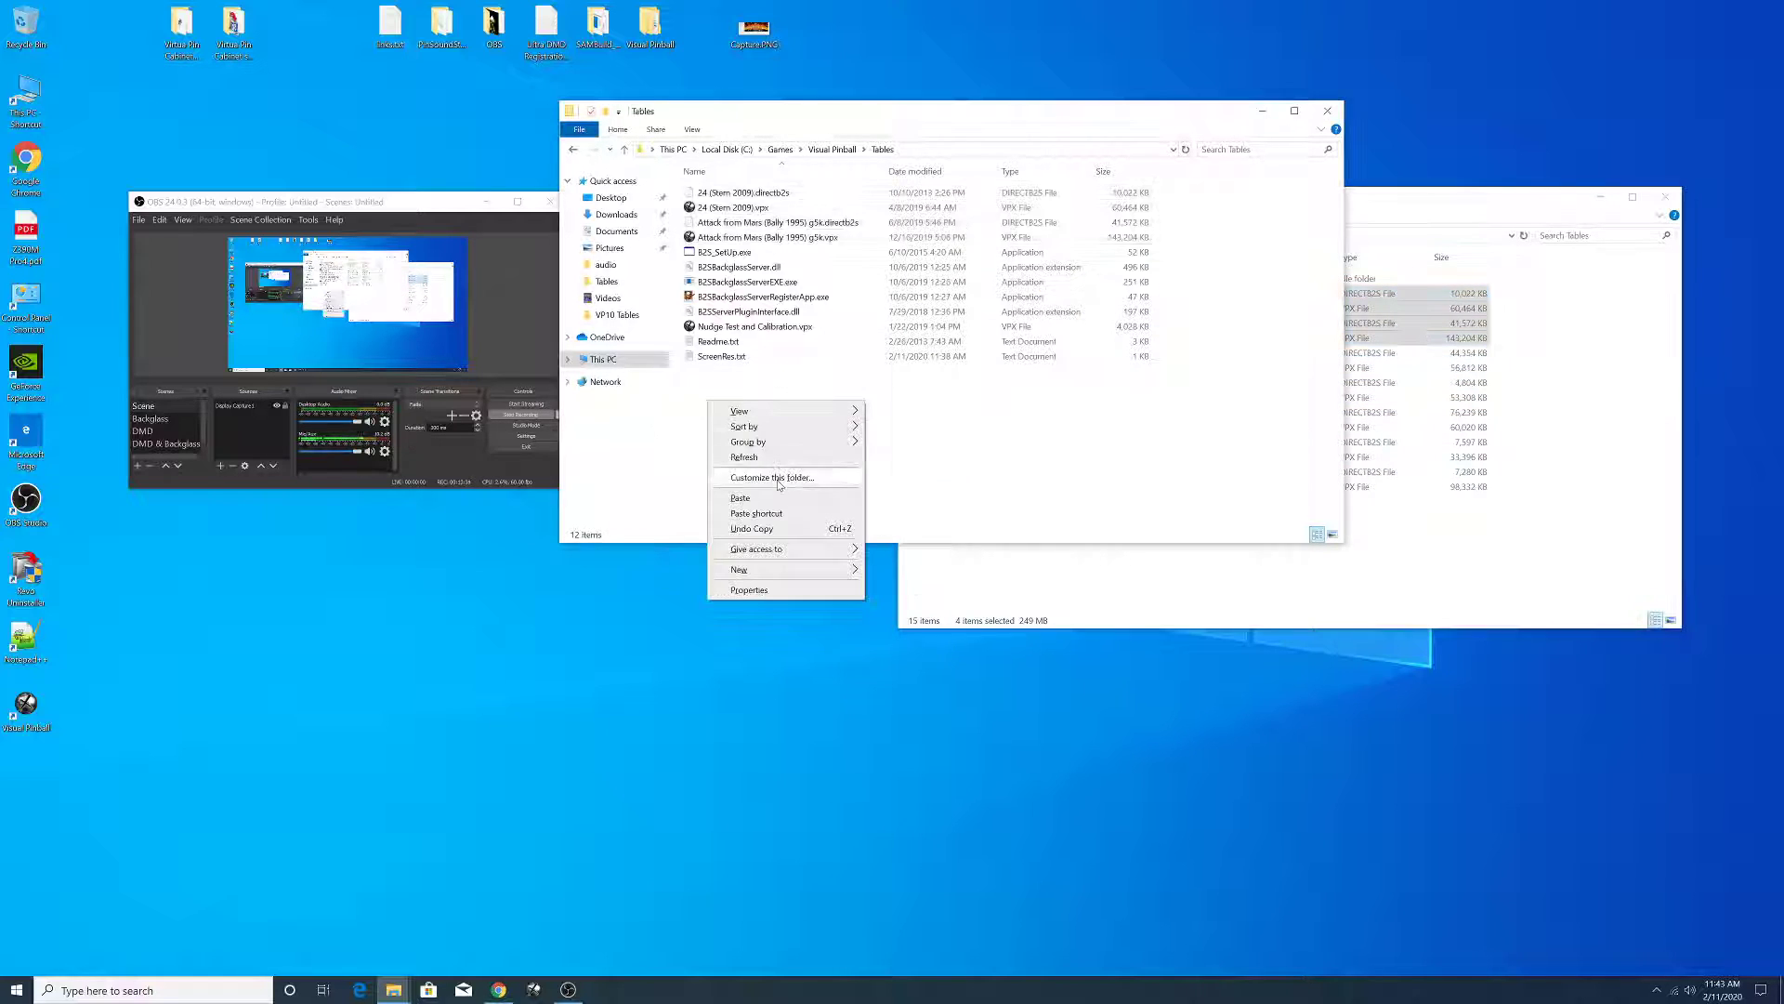
left_click(760, 497)
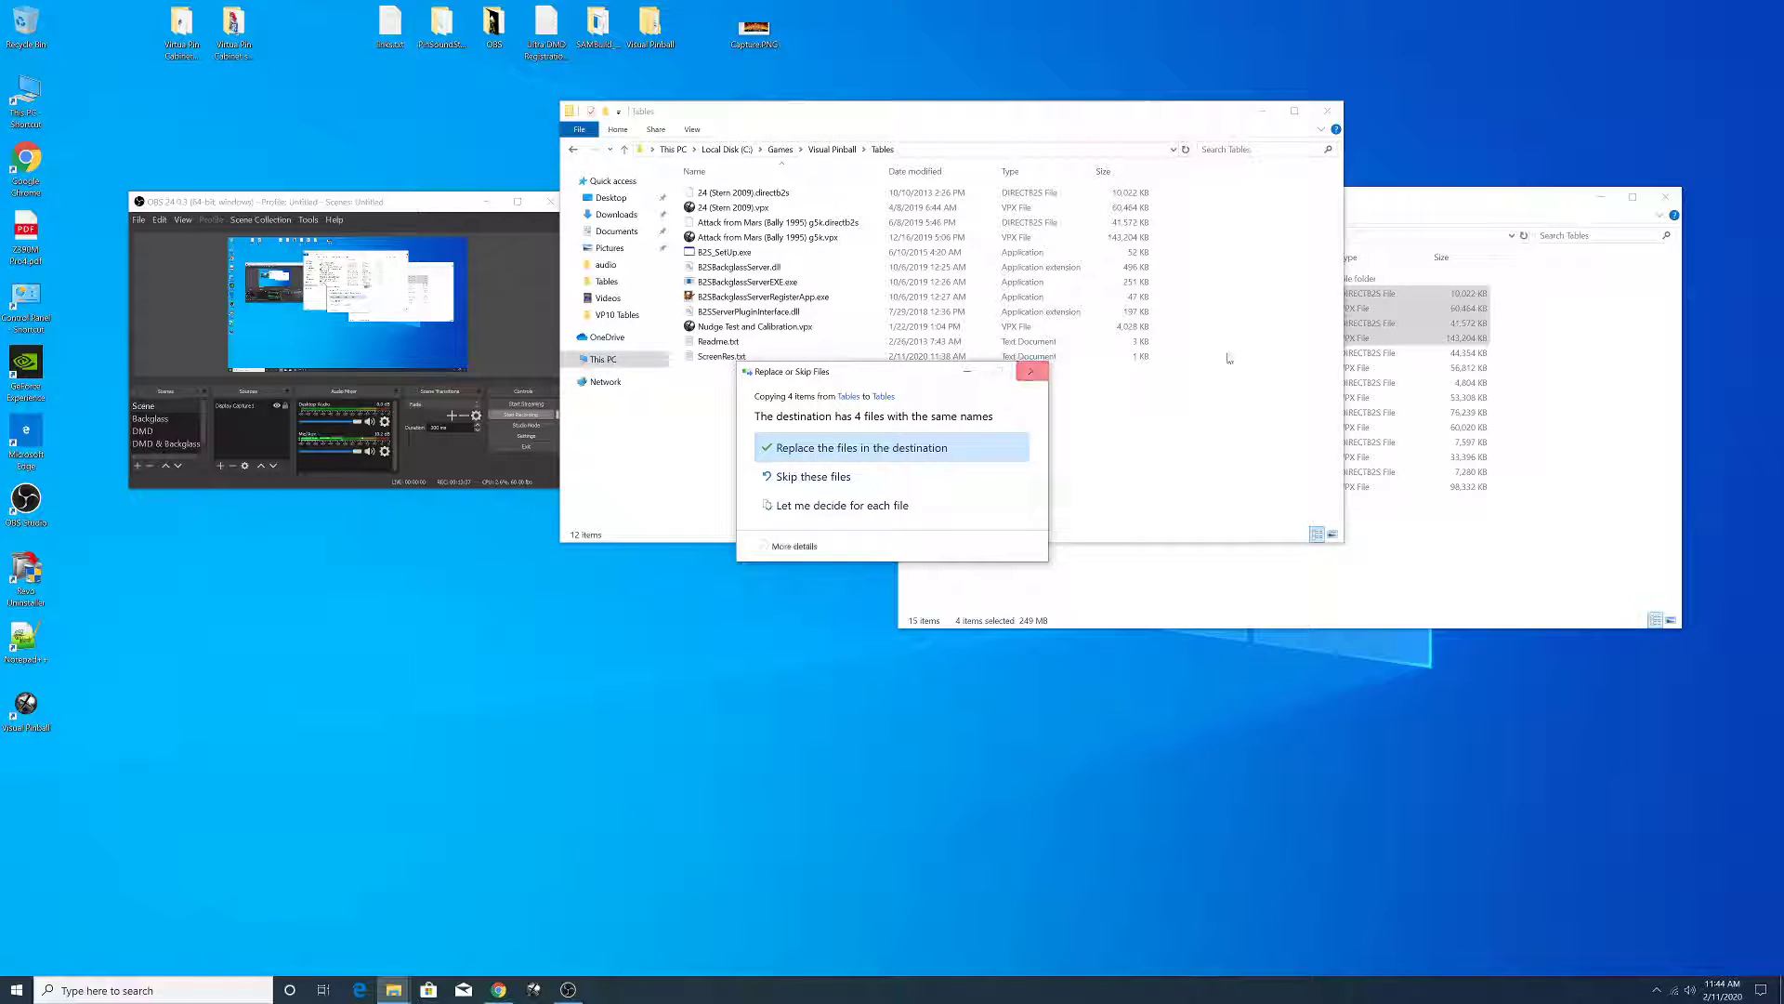
left_click(1032, 371)
- Copy Diablo.vpx, Diablo.directb2s and the Diablo.UltraDMD folder from the desktop Tables folder into the installed Tables folder
left_click(1549, 362)
left_click(1059, 397)
left_click(1066, 382, "ctrl")
left_click(1041, 280, "ctrl")
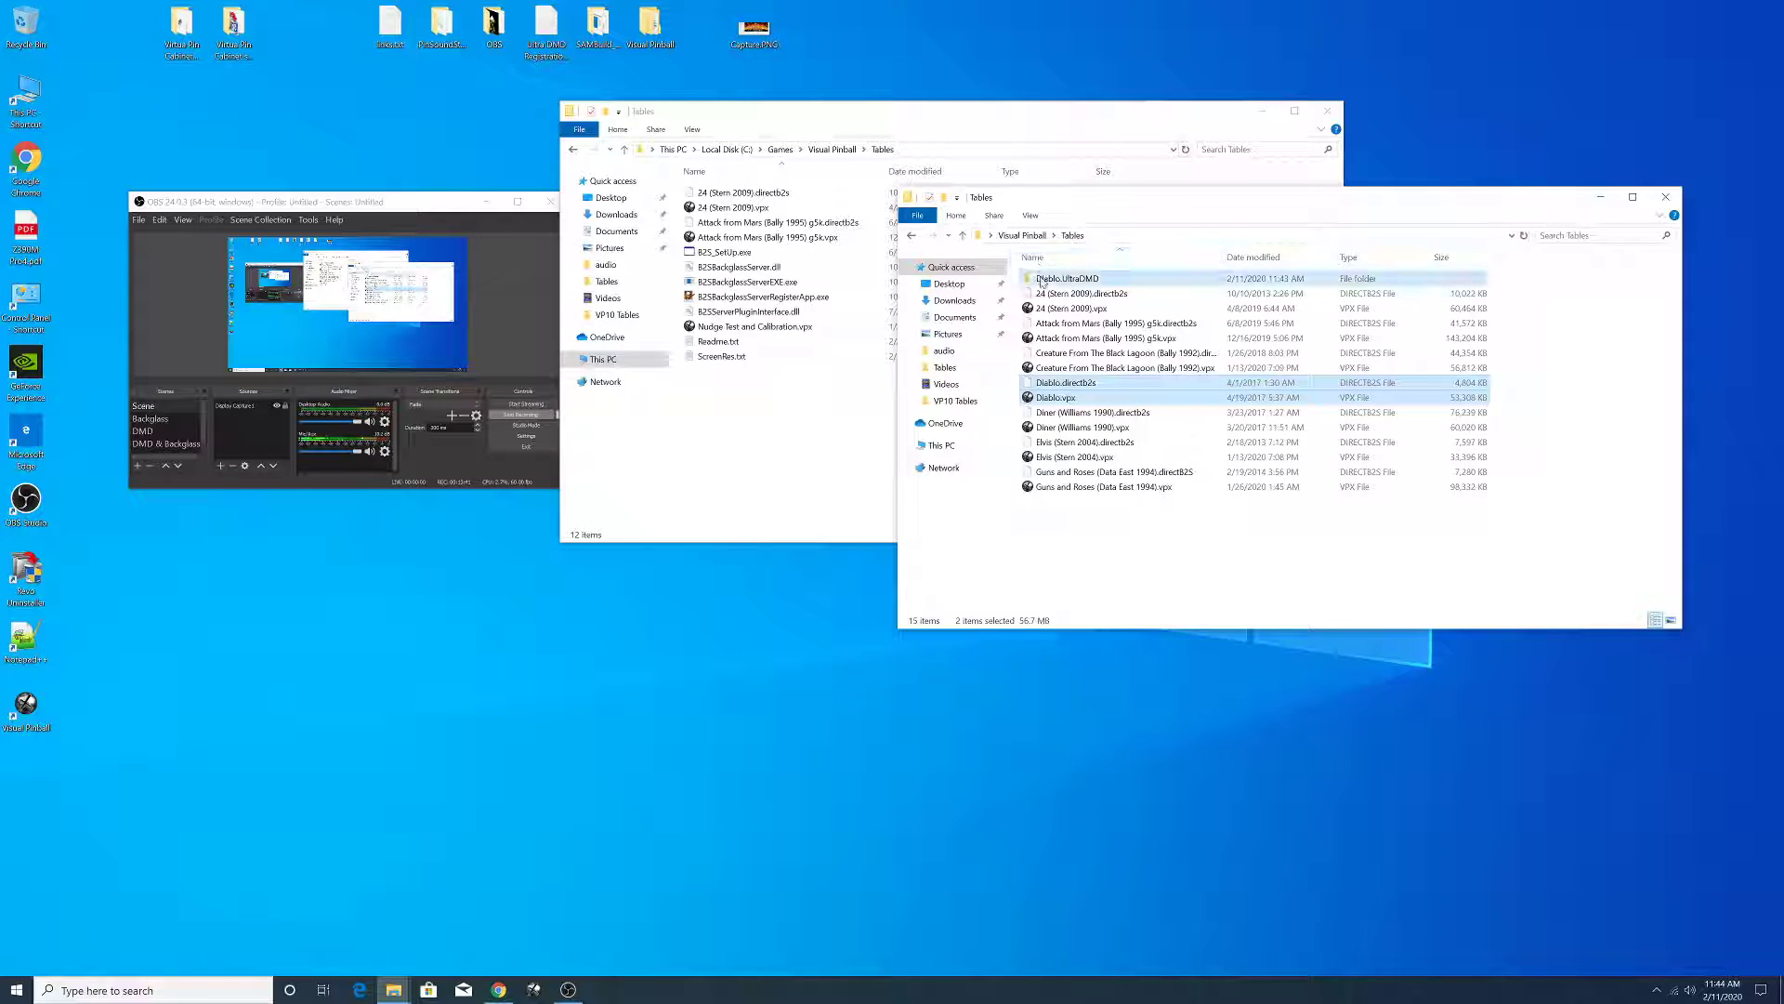
right_click(1042, 279)
left_click(1076, 472)
right_click(776, 436)
left_click(803, 530)
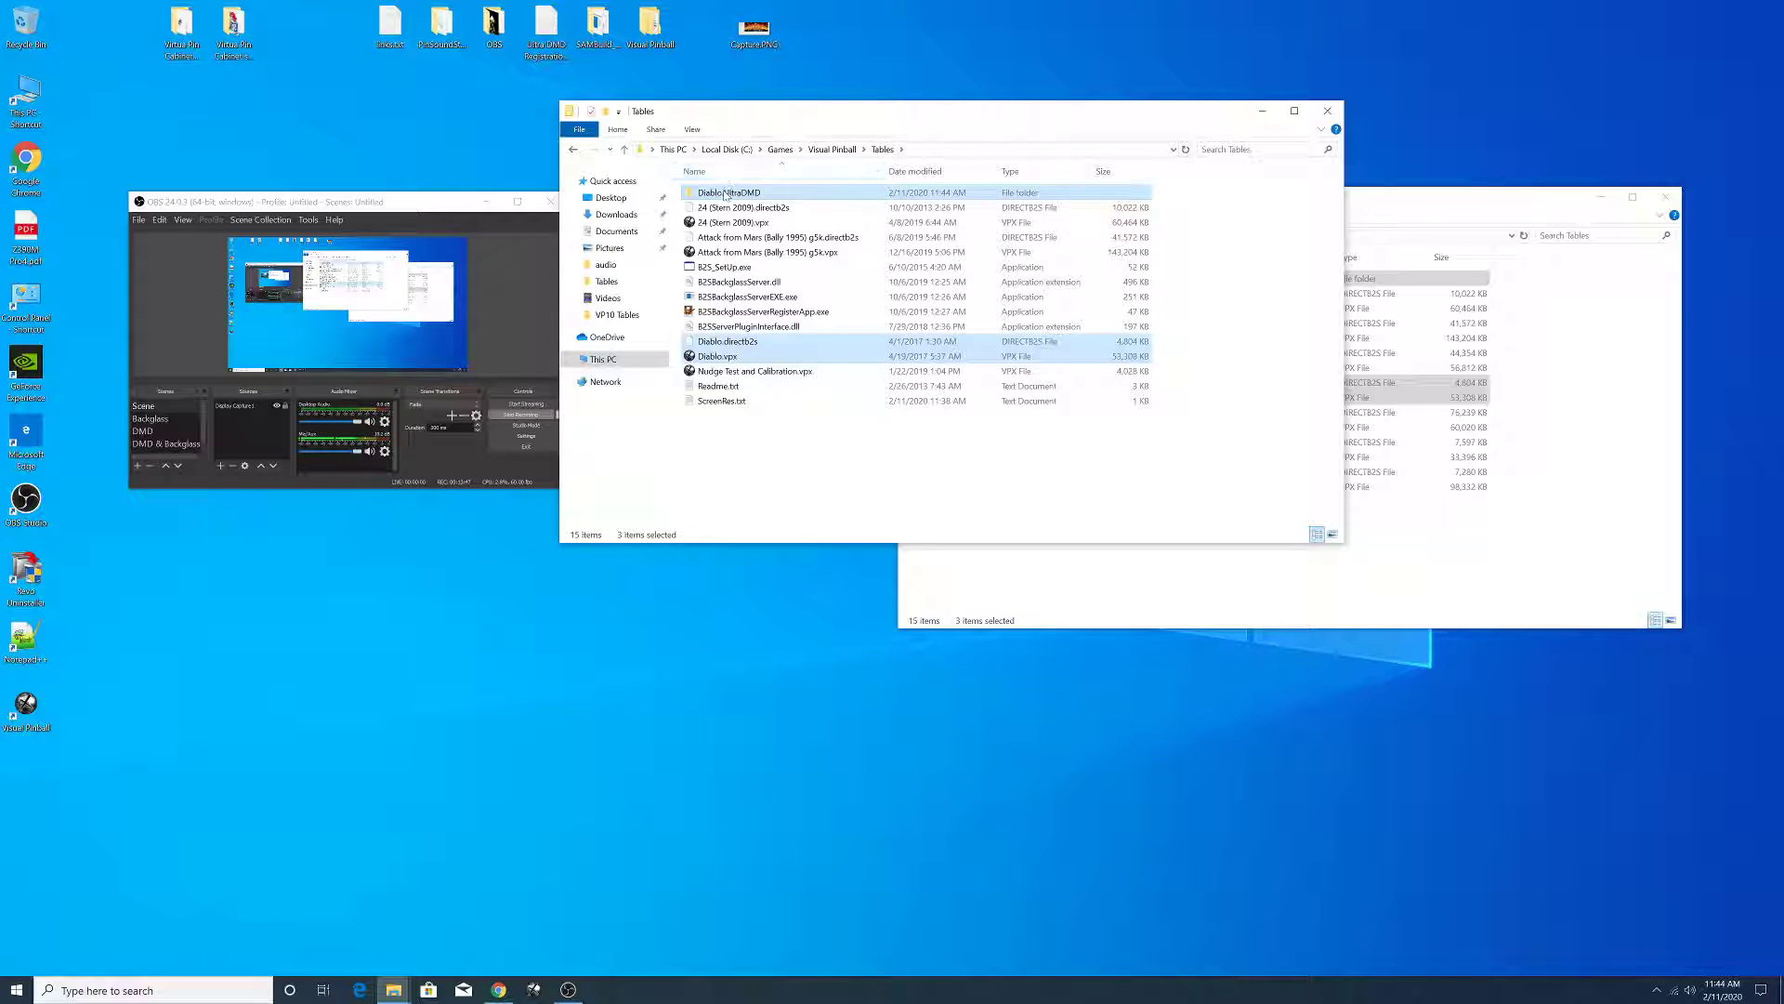
left_click(741, 456)
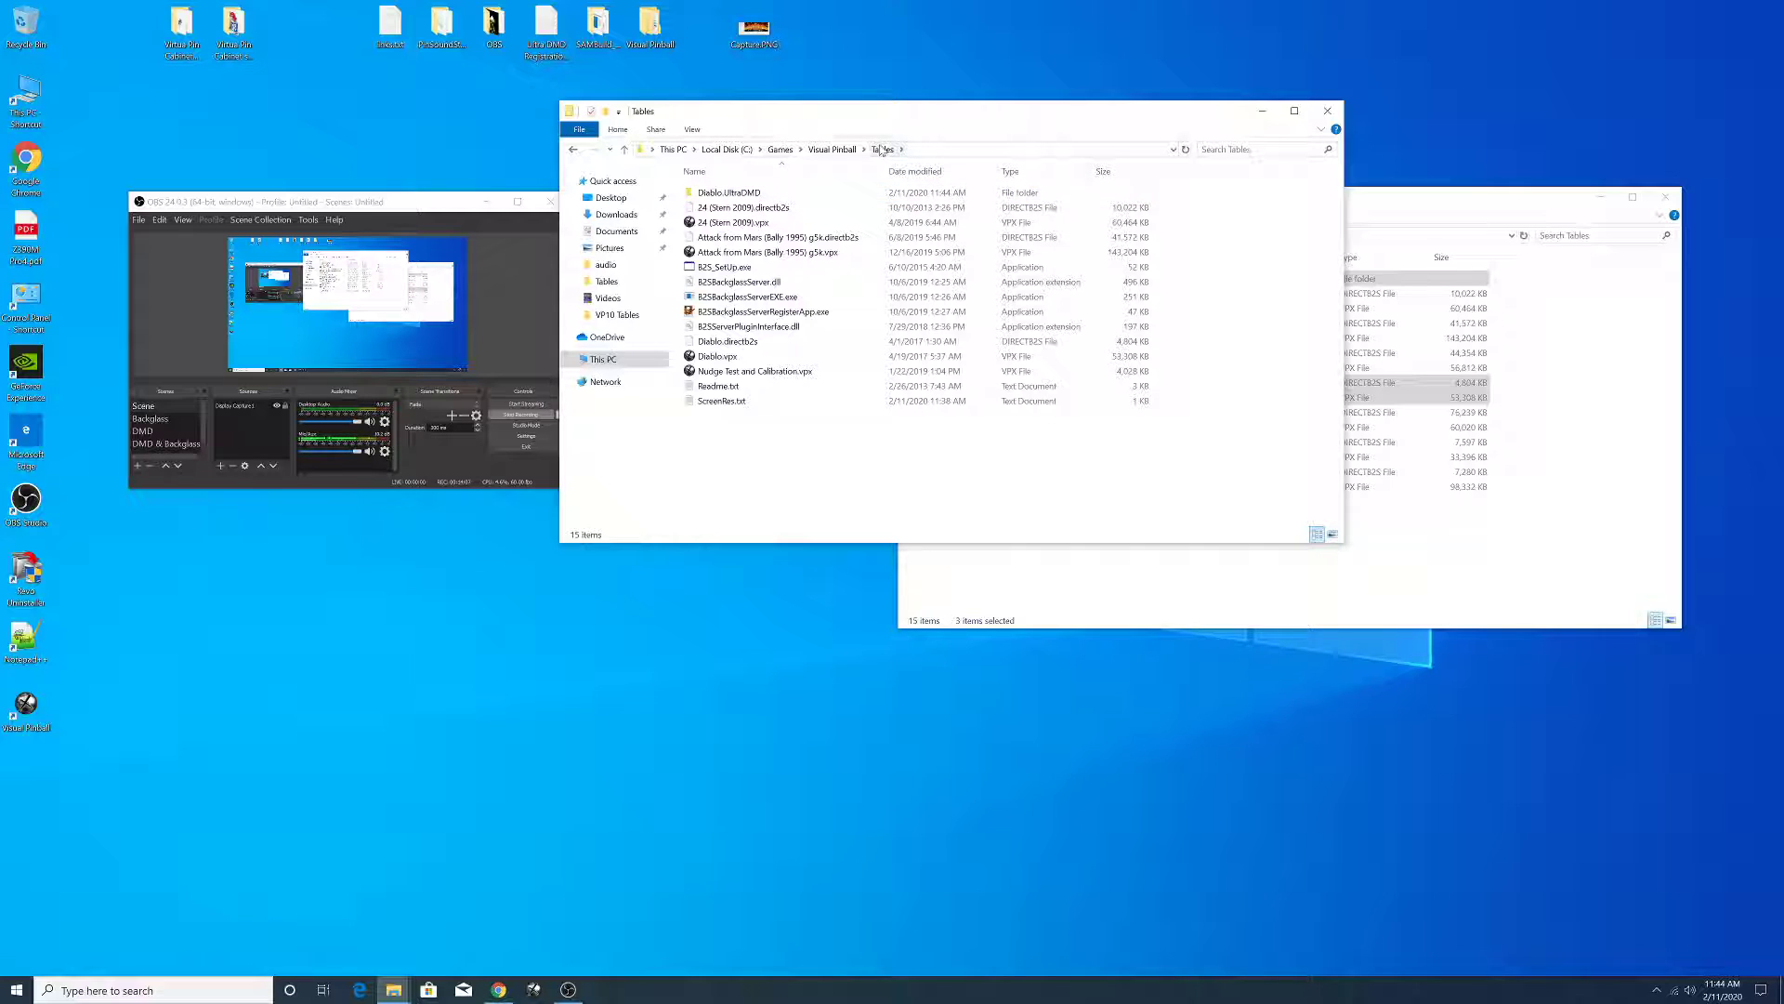
- Delete the stray 24 (Stern 2009) and Attack from Mars (Bally 1995) .directb2s and .vpx files from the installed Diablo.UltraDMD folder and return to Tables
left_click(711, 197)
double_click(712, 197)
scroll(746, 307, "down", 5)
scroll(746, 306, "up", 6)
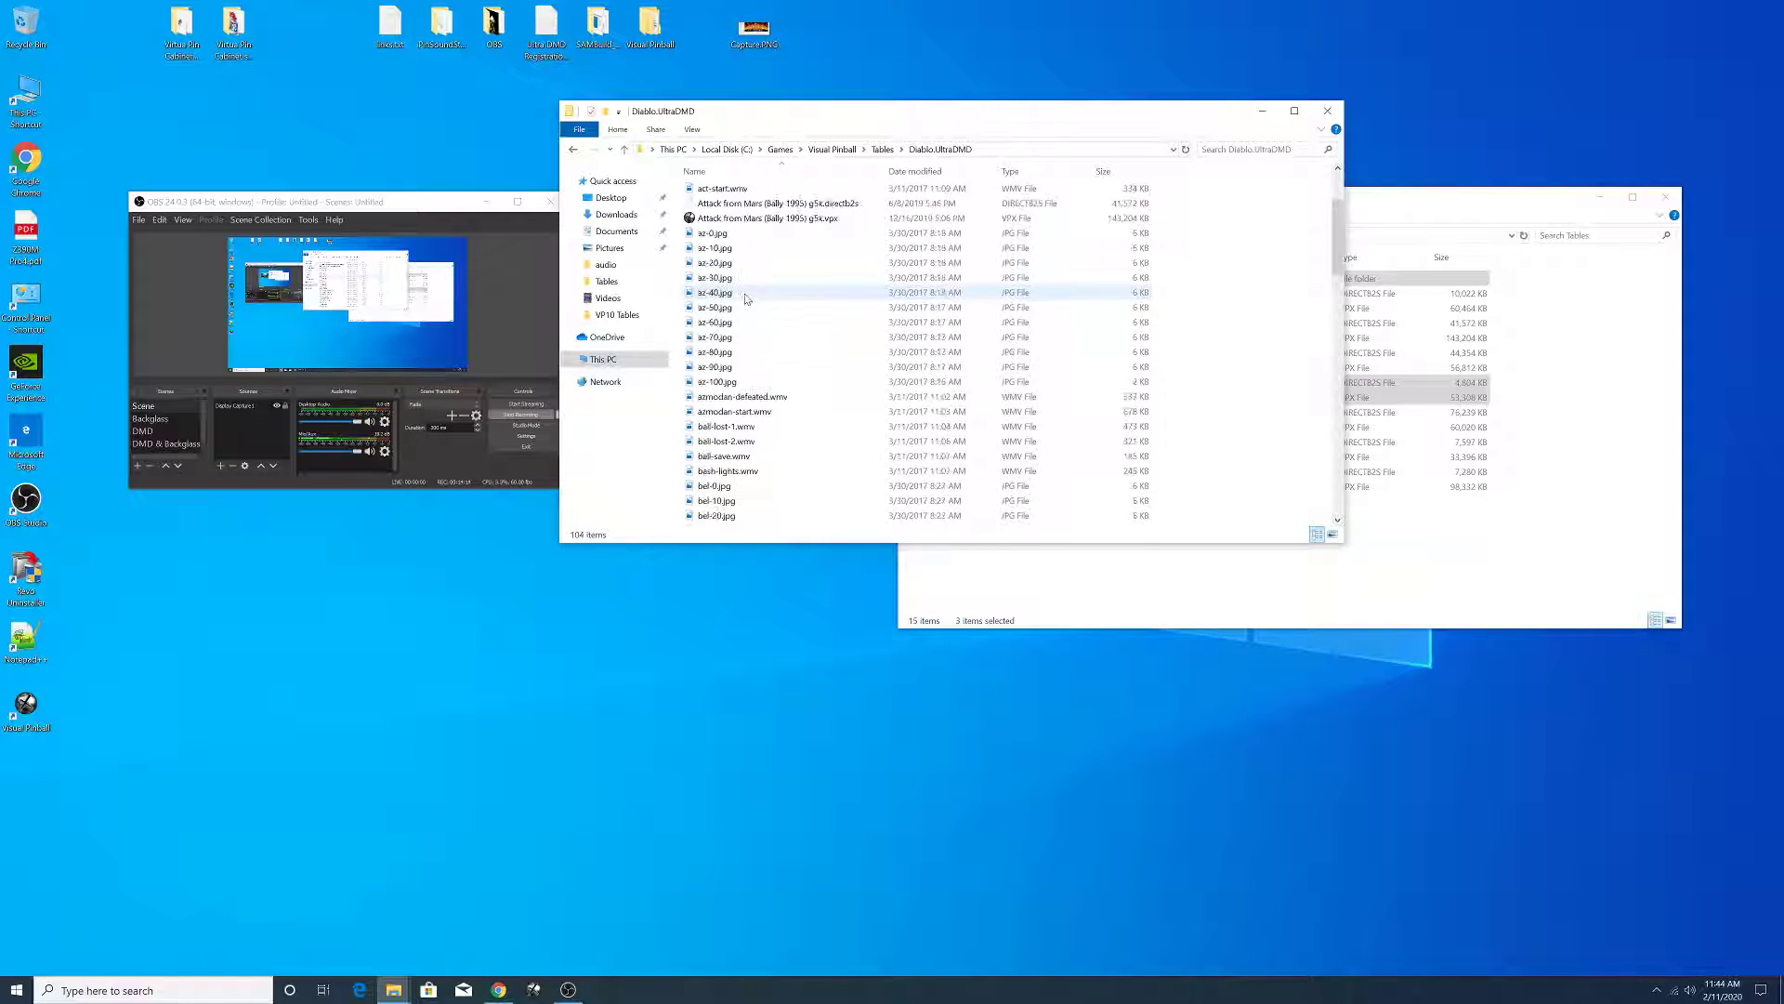
left_click(739, 341)
left_click(739, 326, "ctrl")
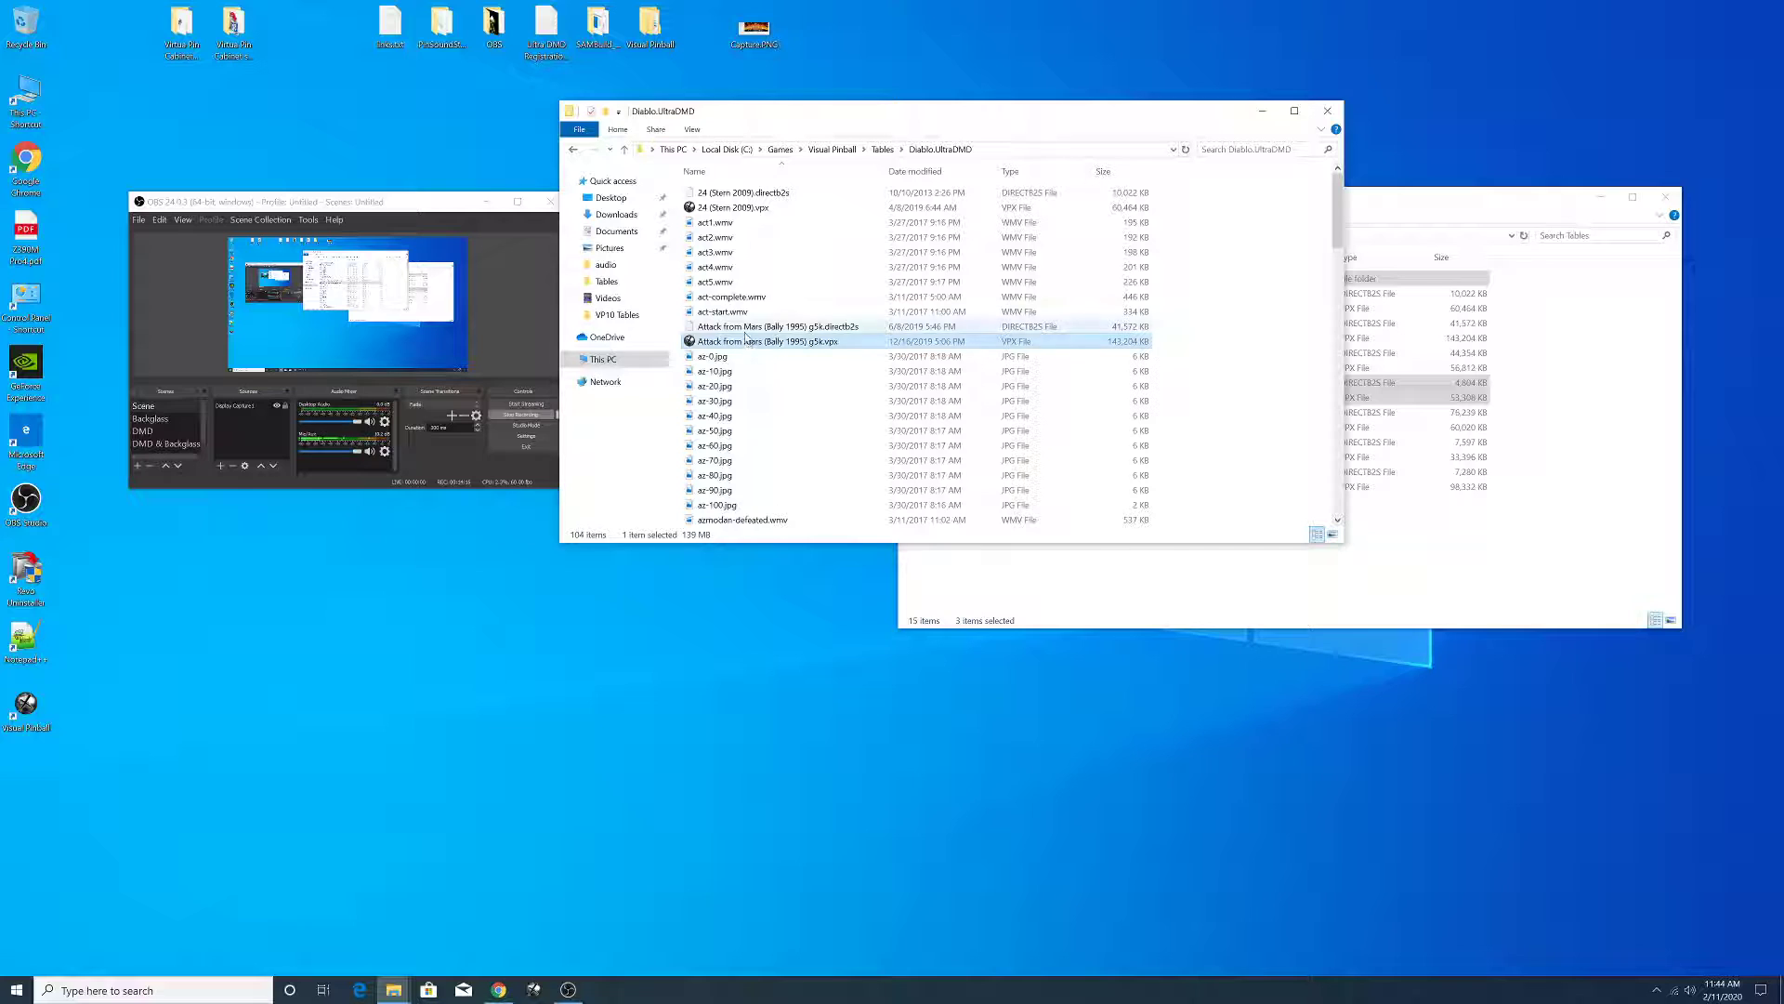
left_click(729, 207, "ctrl")
left_click(722, 194, "ctrl")
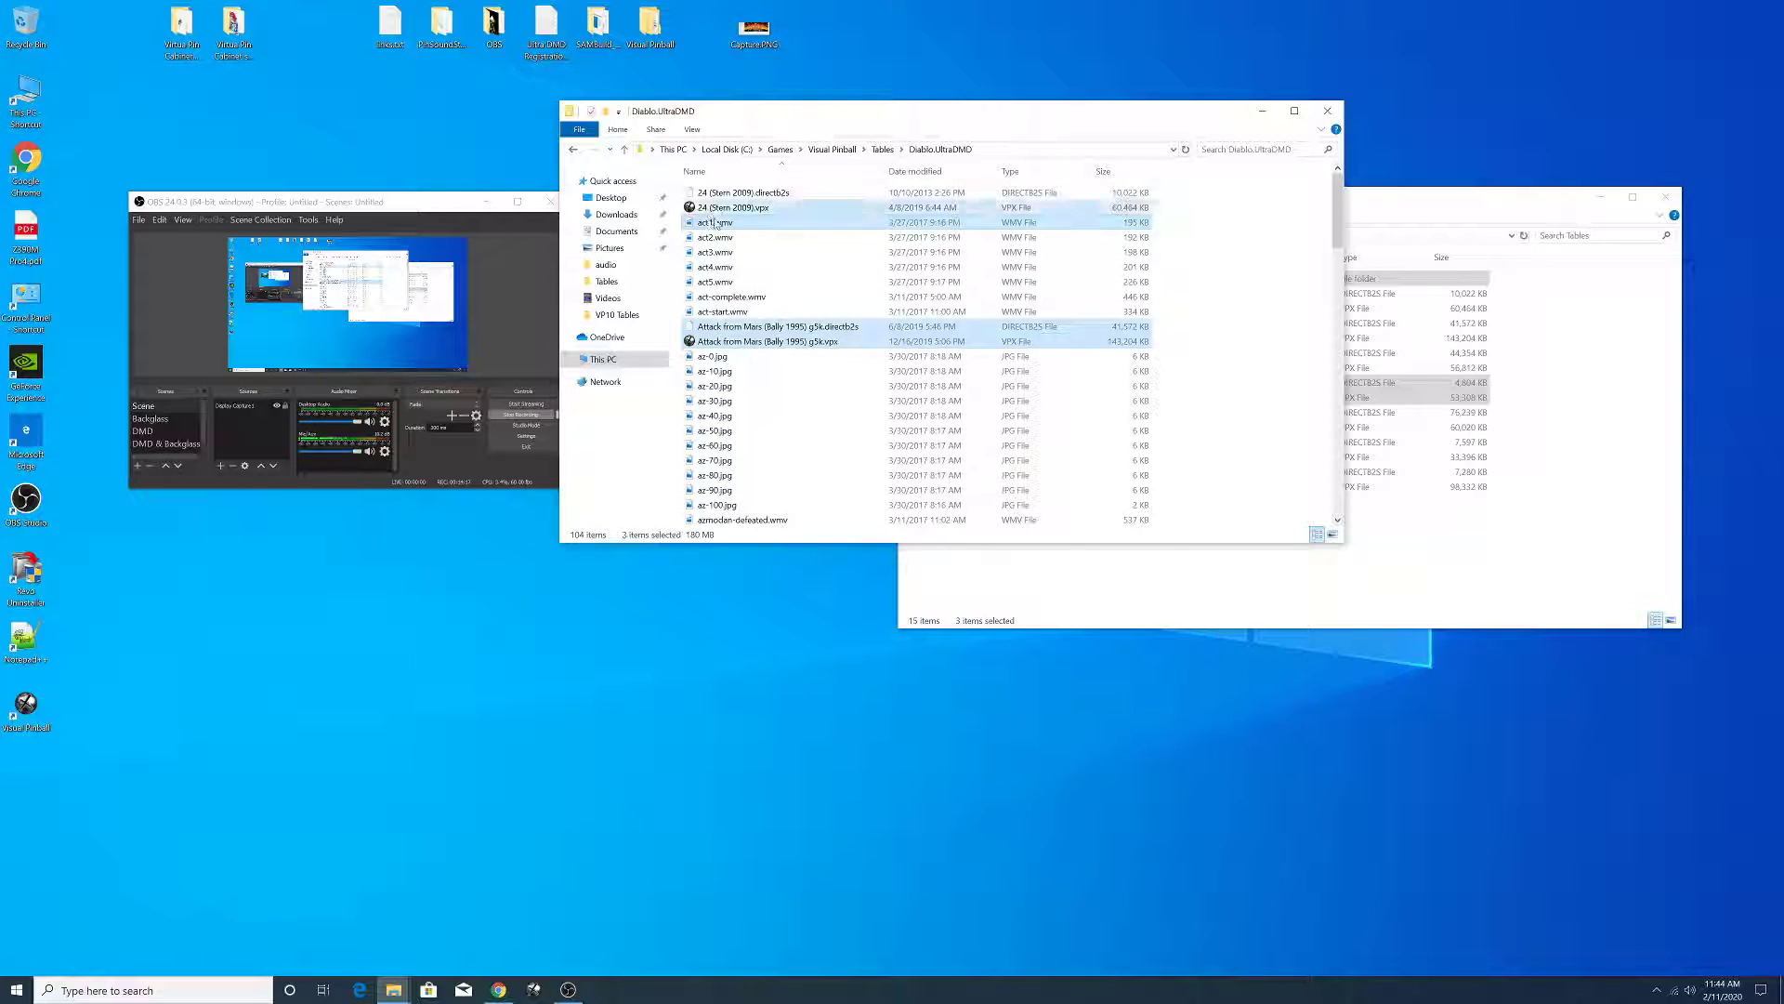
right_click(722, 195)
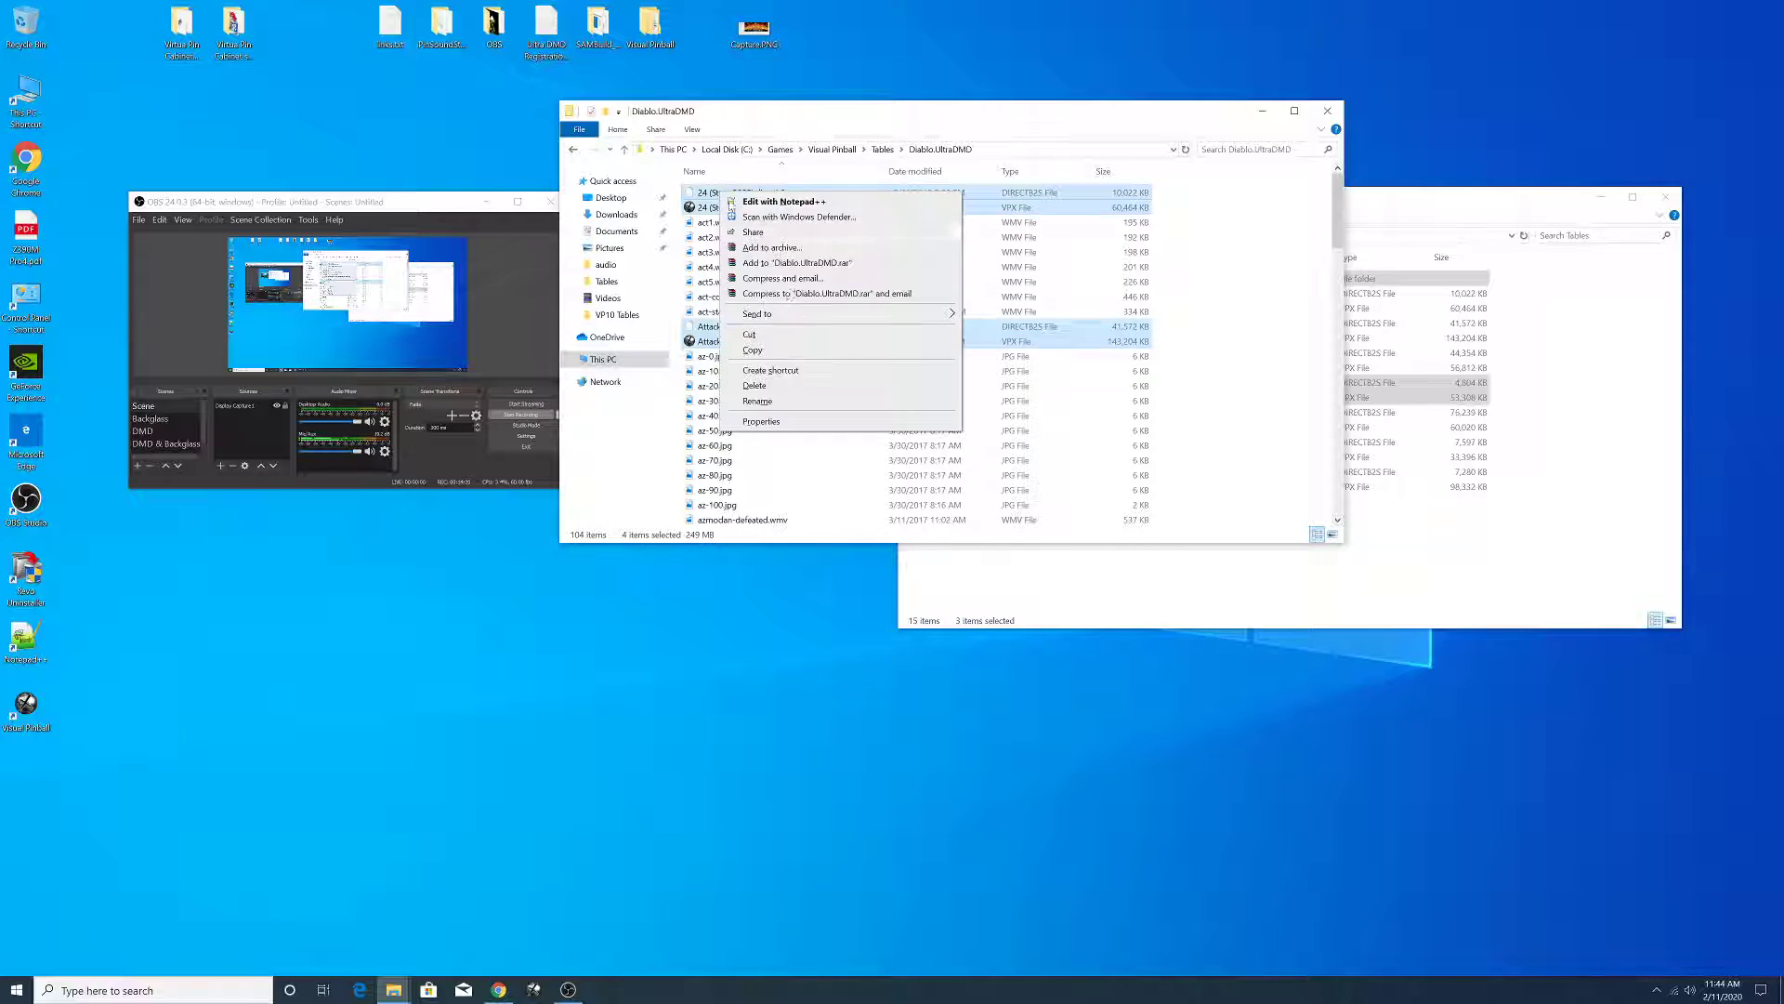
left_click(767, 383)
scroll(776, 390, "down", 15)
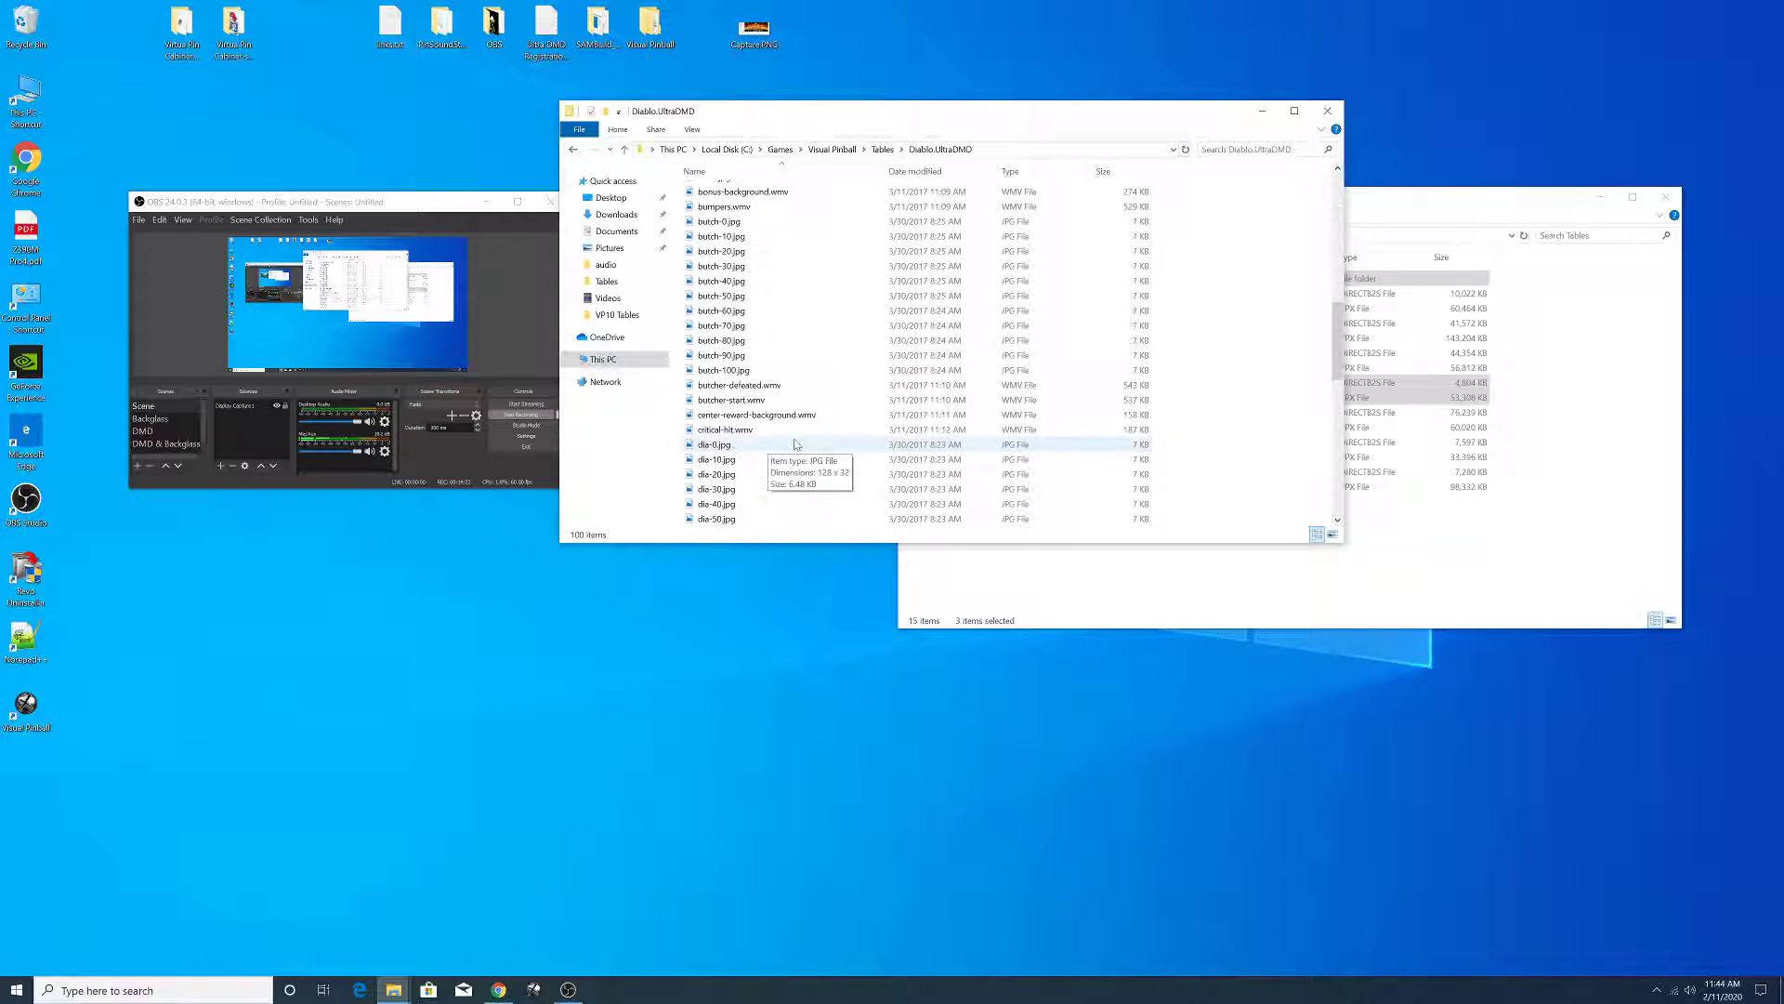
scroll(771, 446, "up", 20)
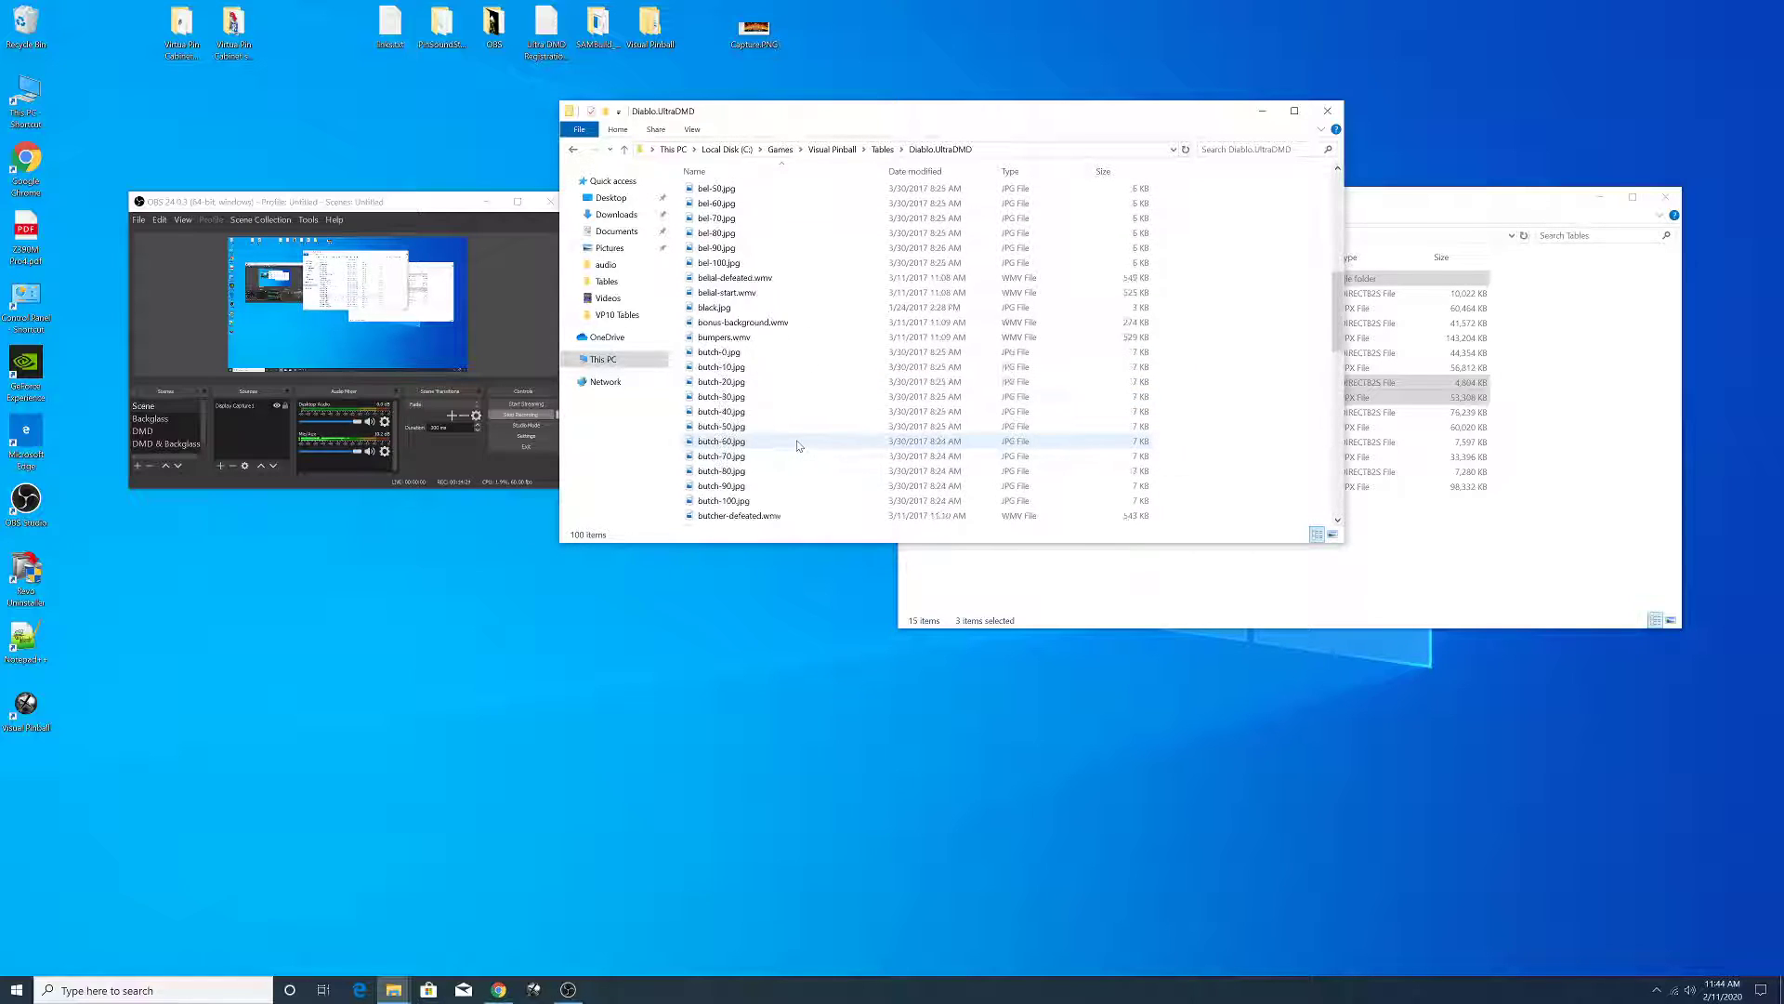
left_click(625, 150)
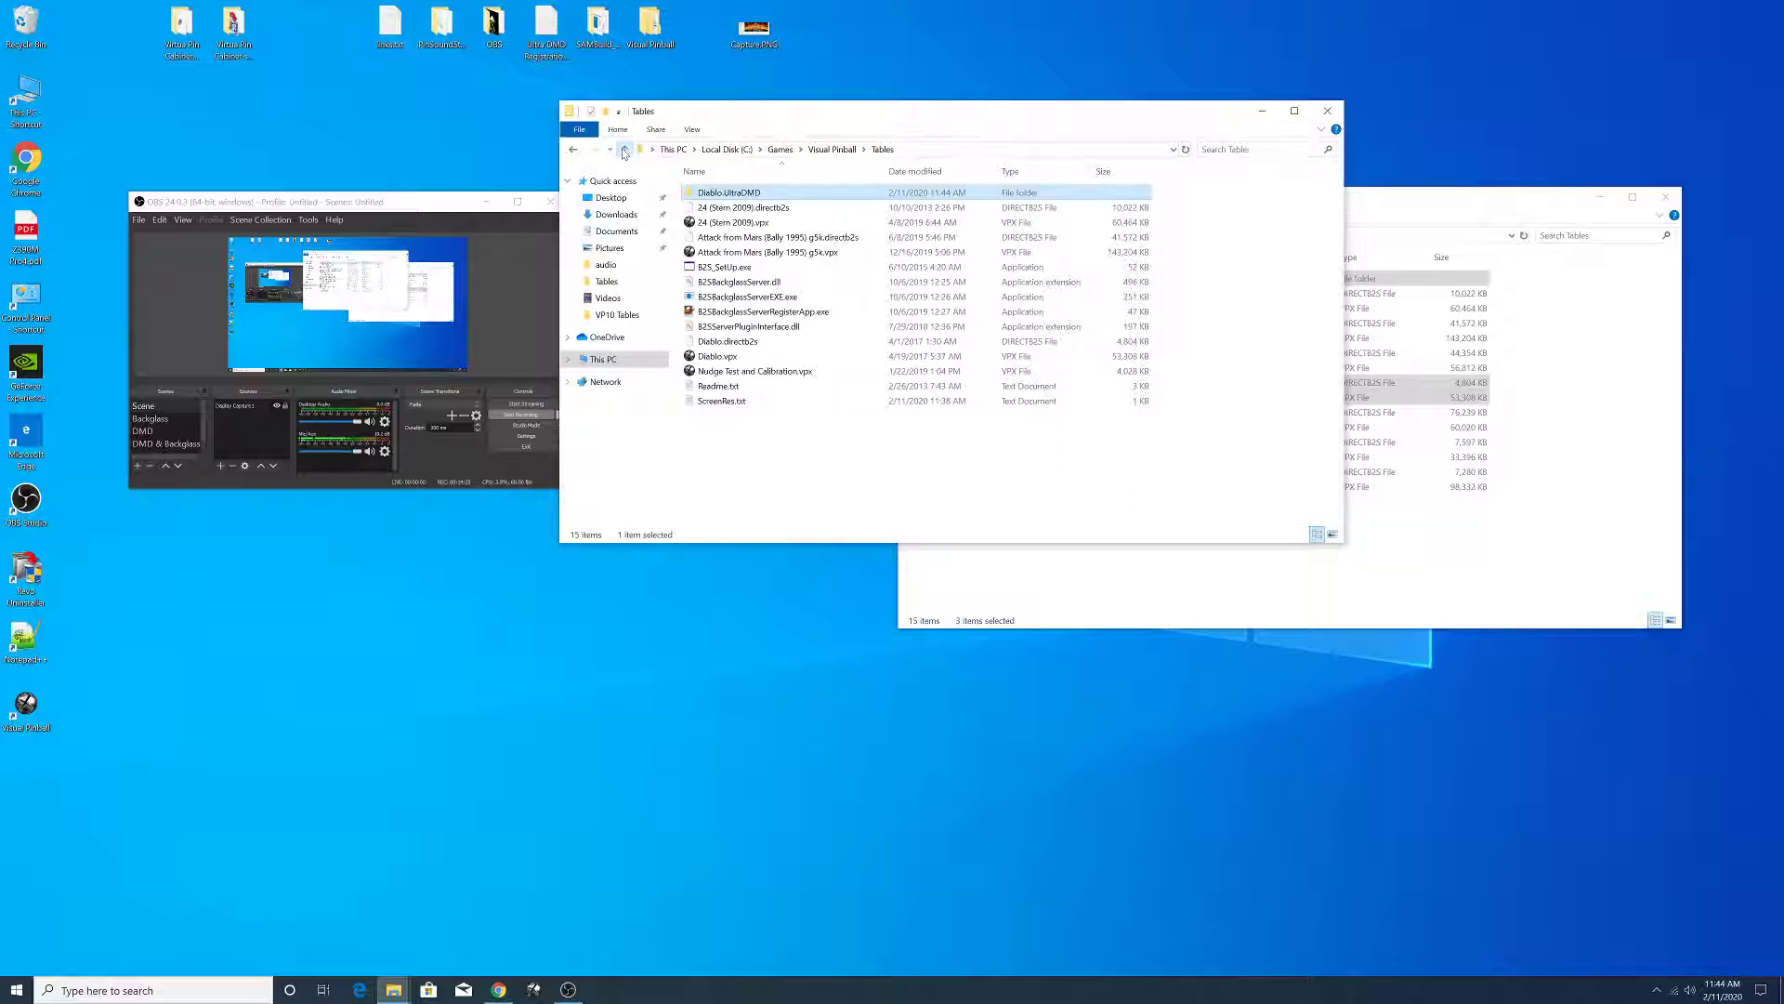
- Hide the file name extensions in the installed Tables folder and show them again
left_click(701, 132)
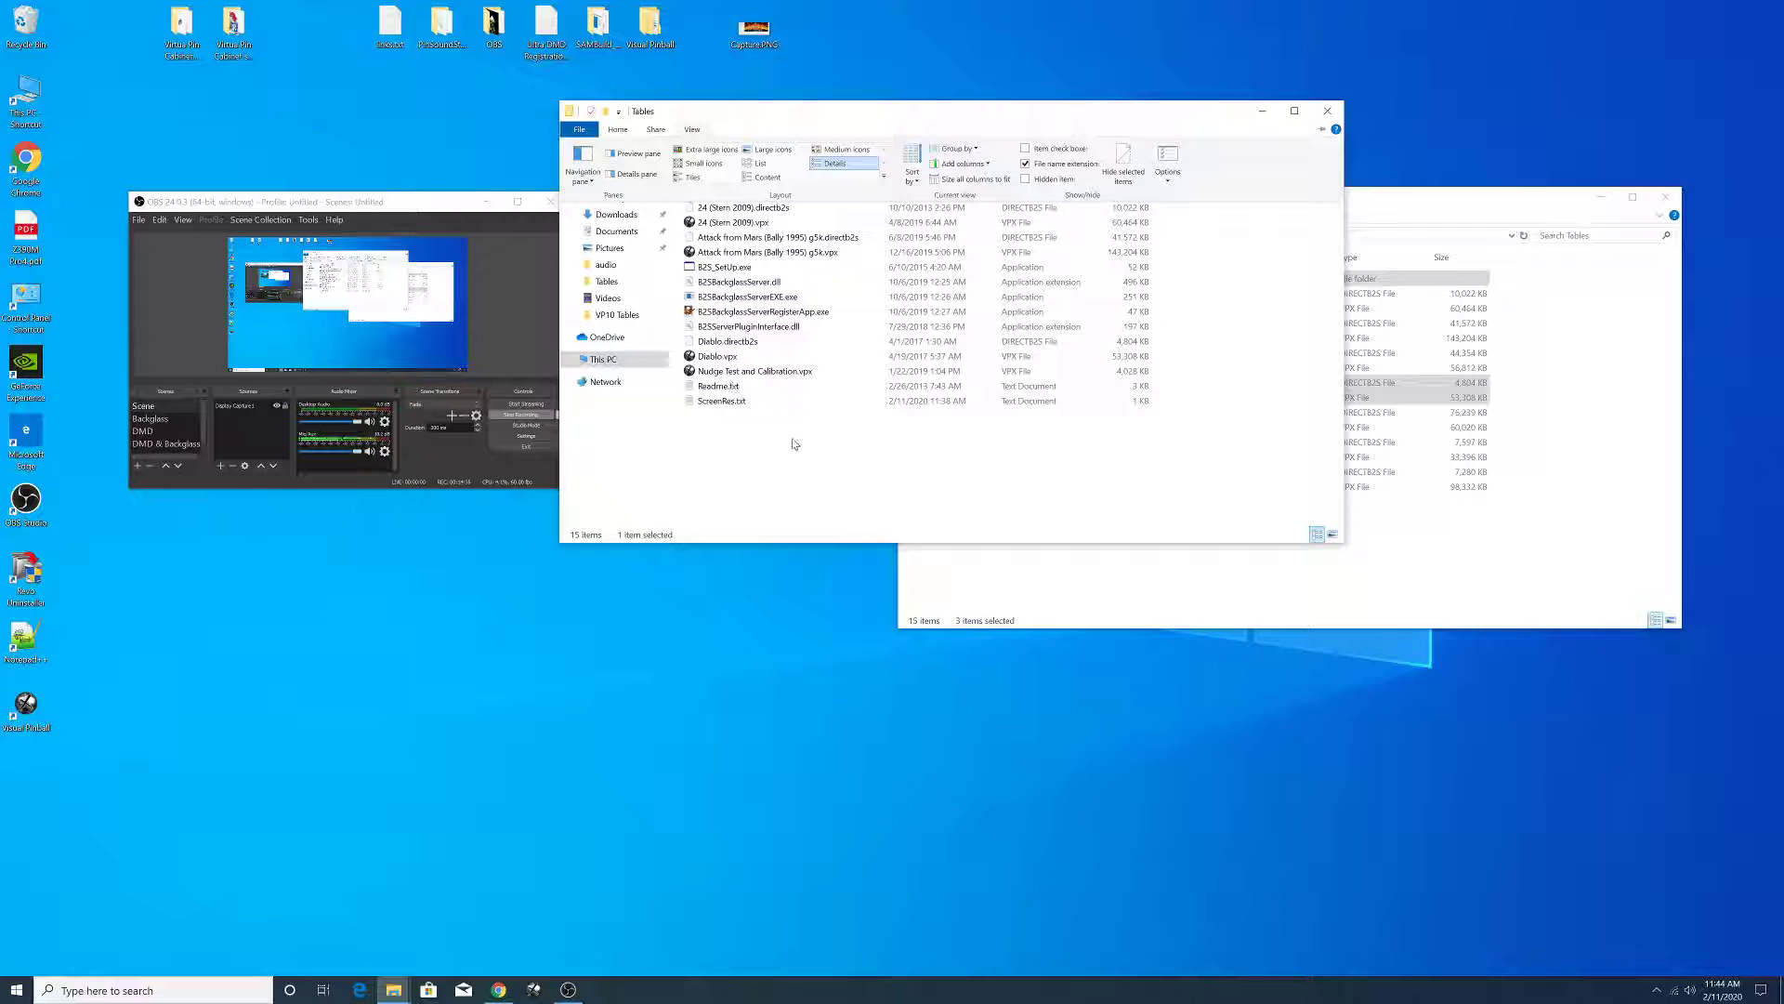
left_click(693, 129)
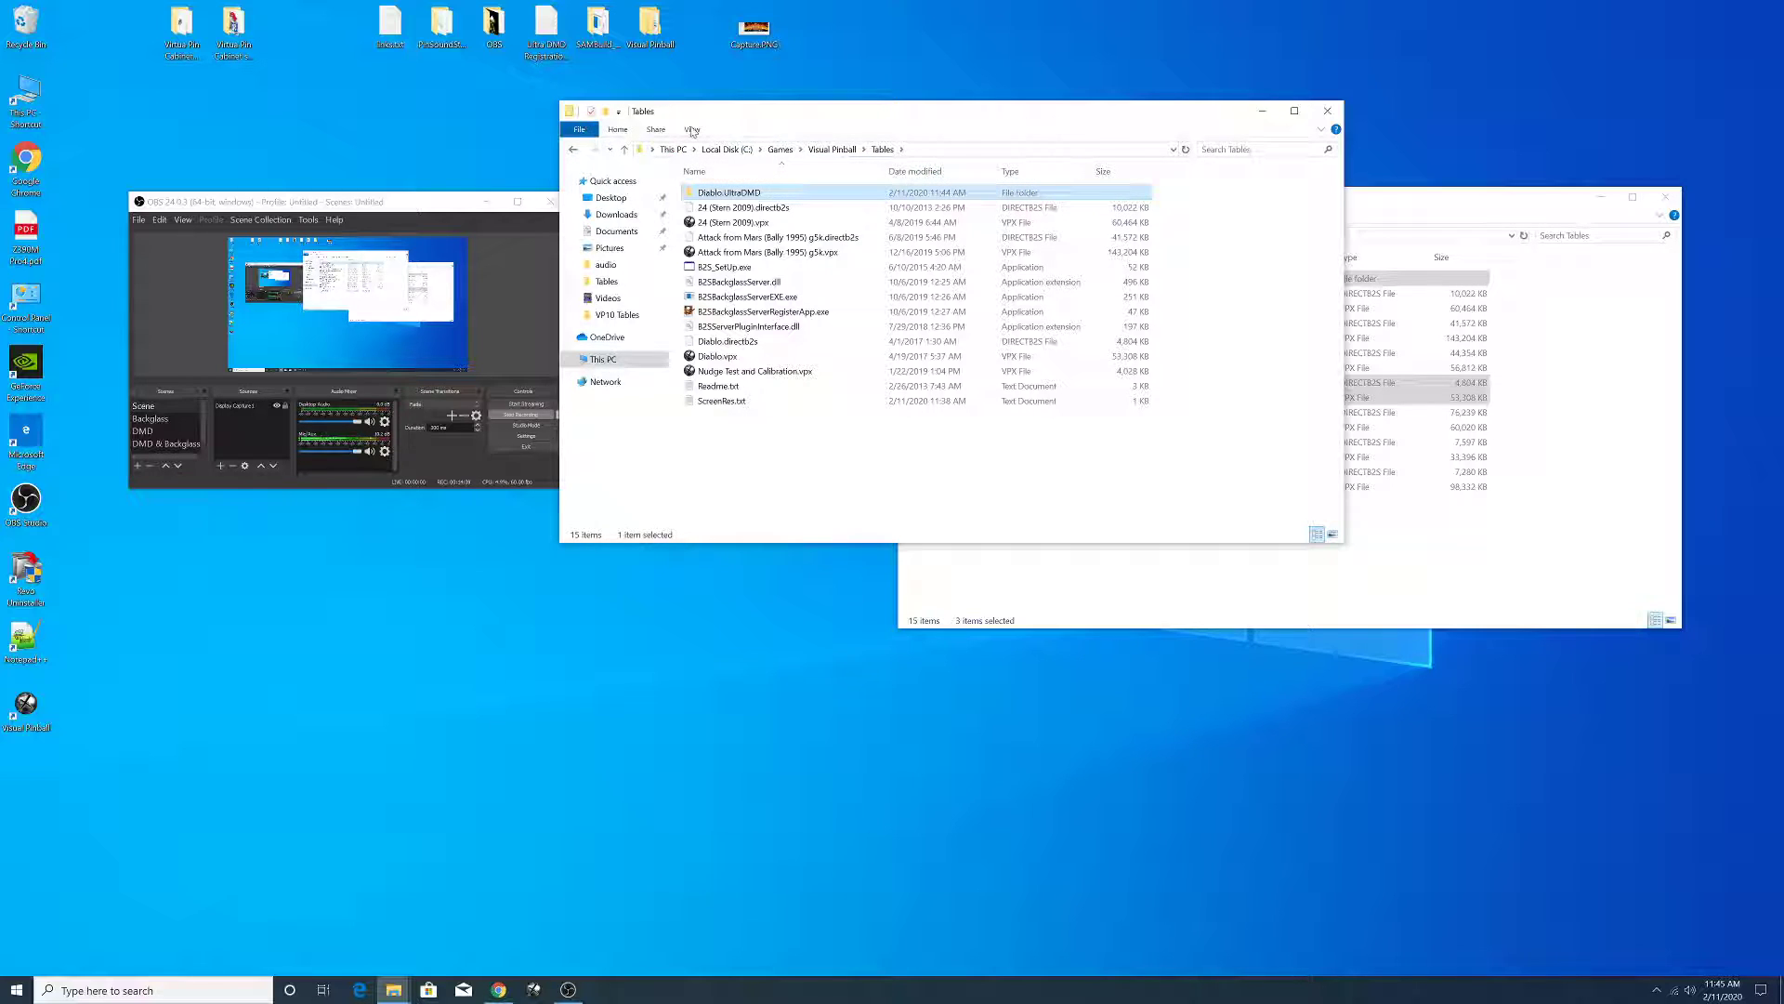
left_click(693, 130)
left_click(1025, 163)
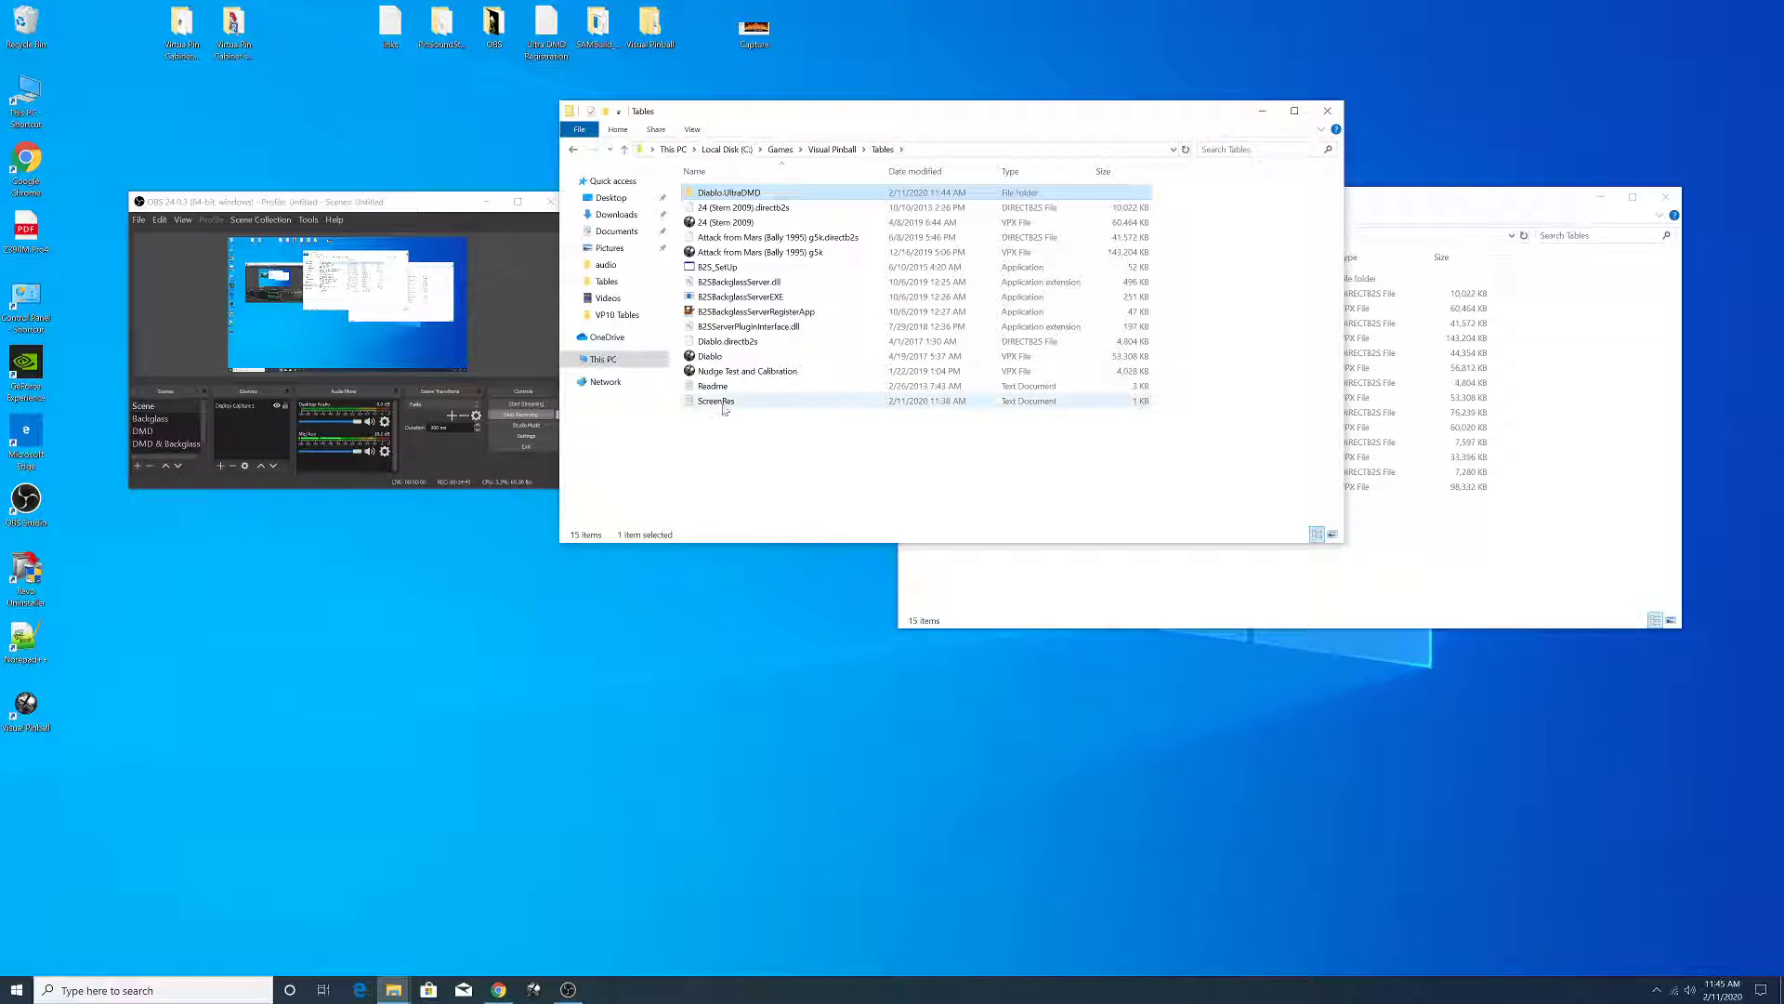
left_click(692, 130)
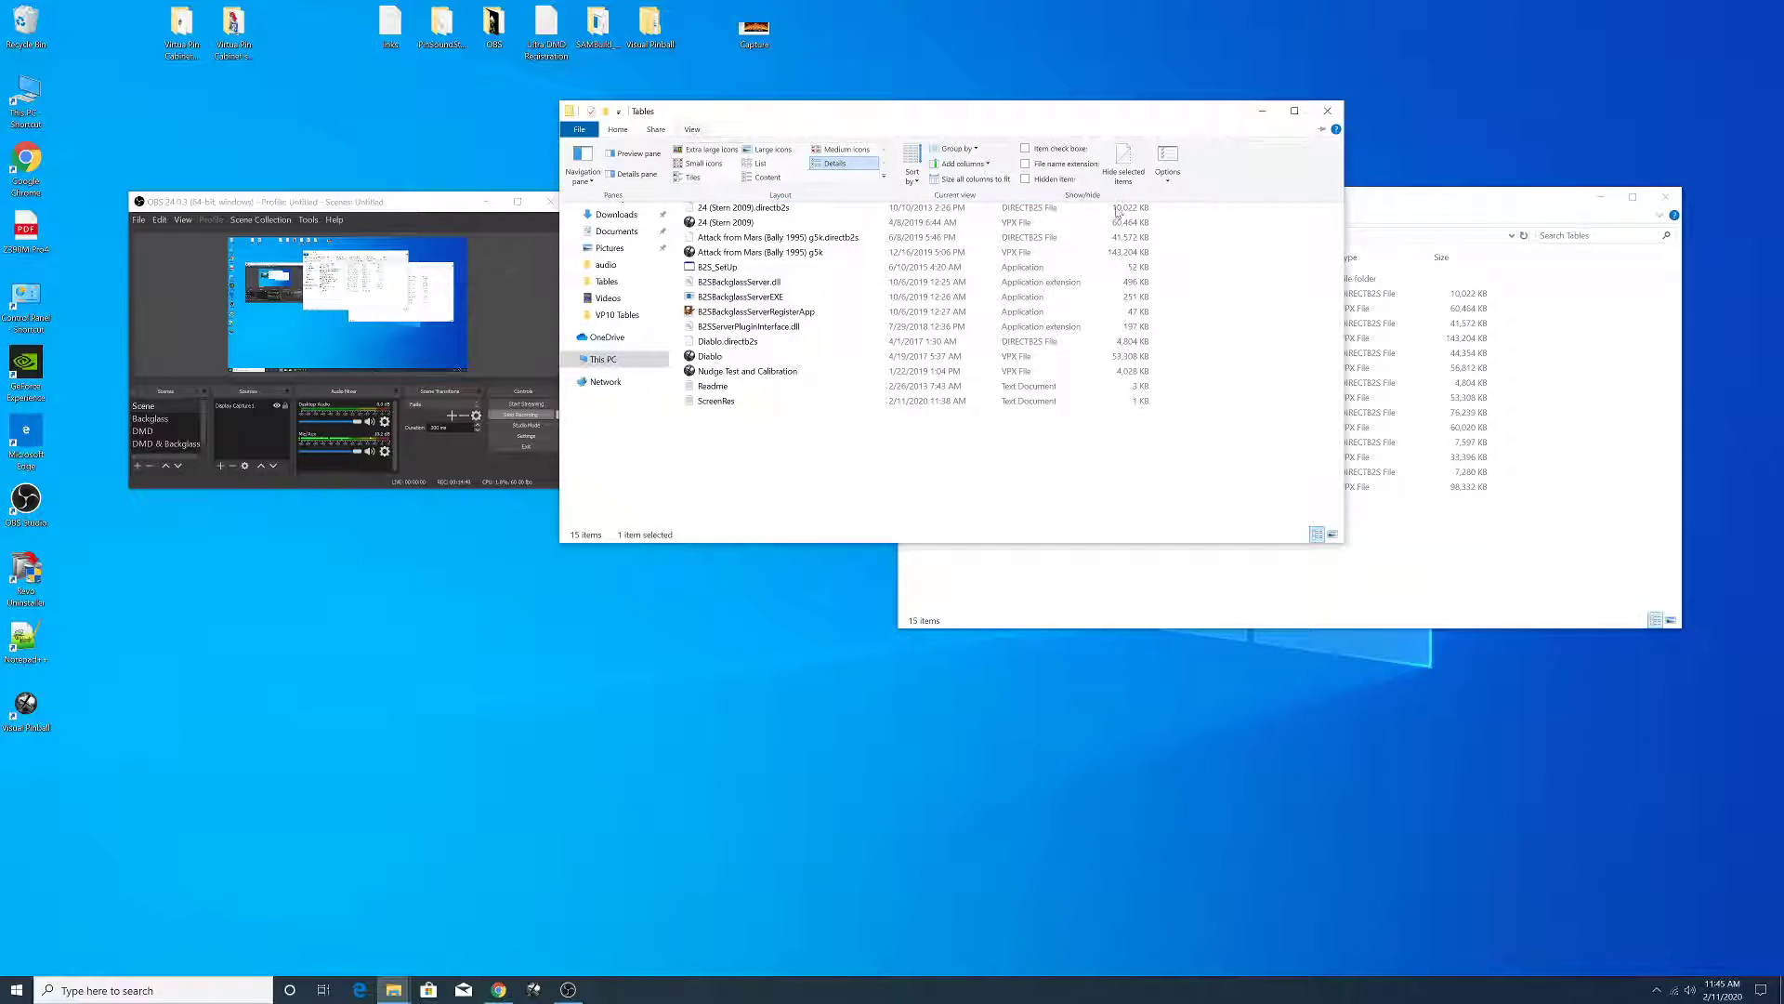
left_click(1060, 164)
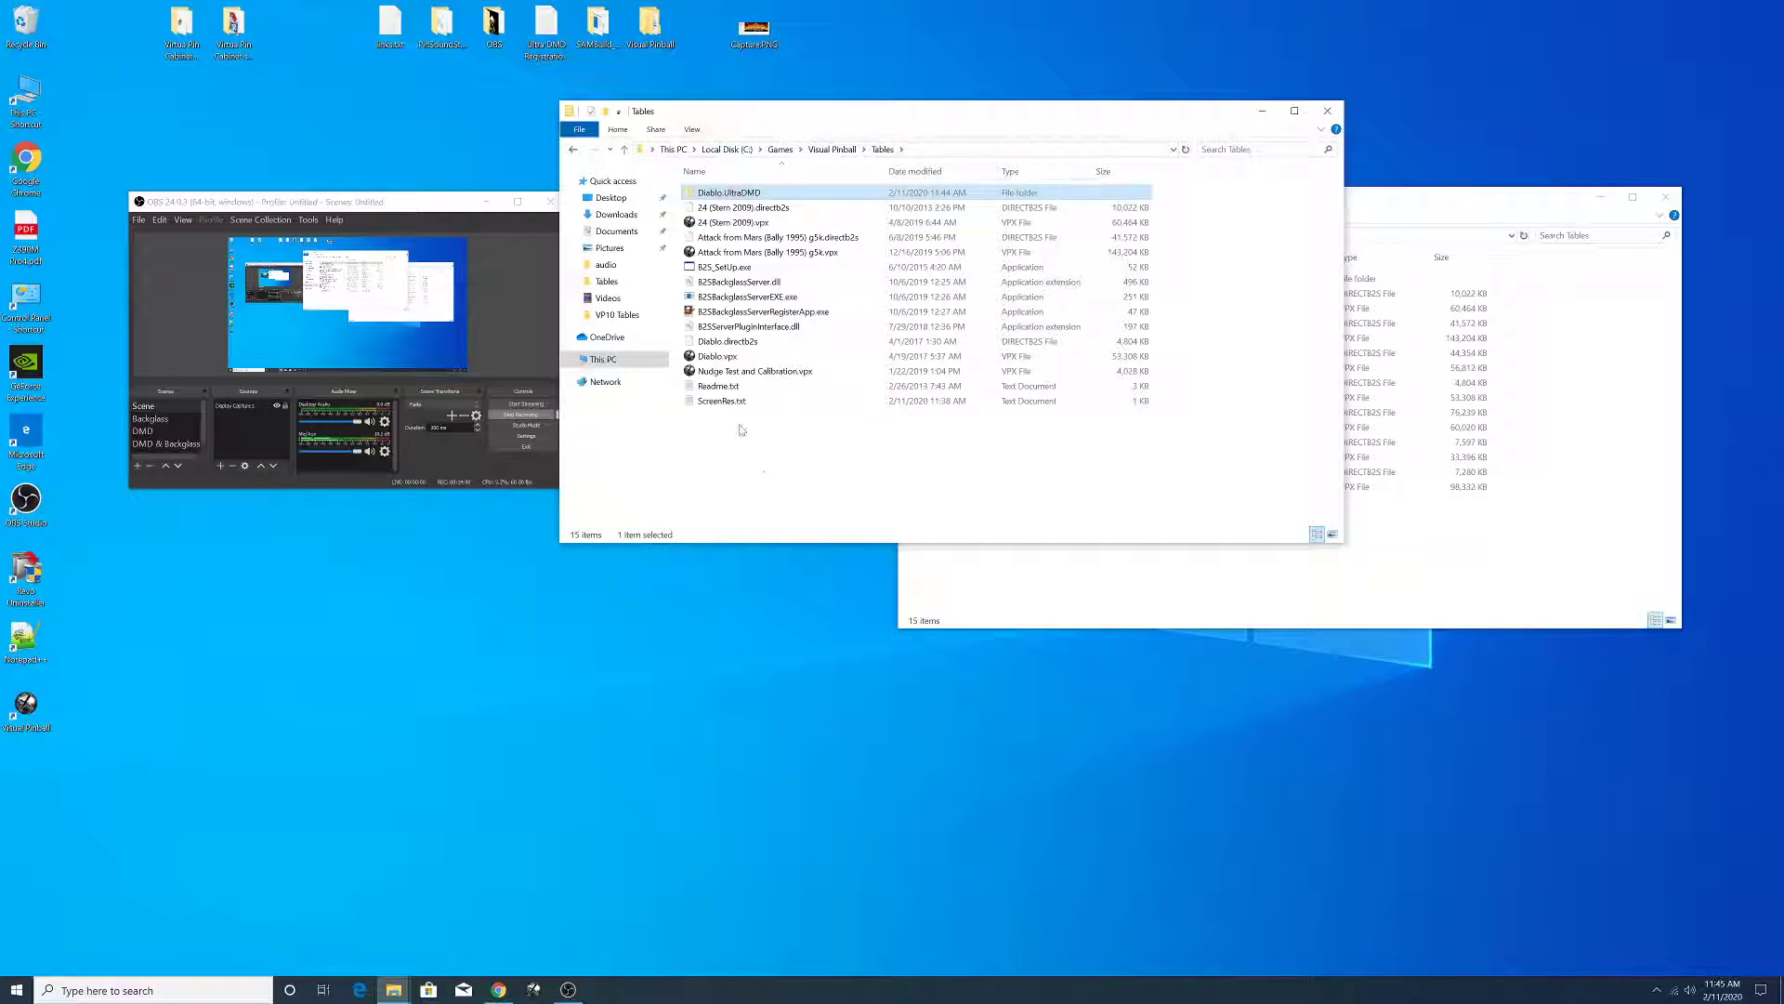
- Close both Tables folder windows and start the 24 (Stern 2009).vpx table in Visual Pinball
left_click(1327, 112)
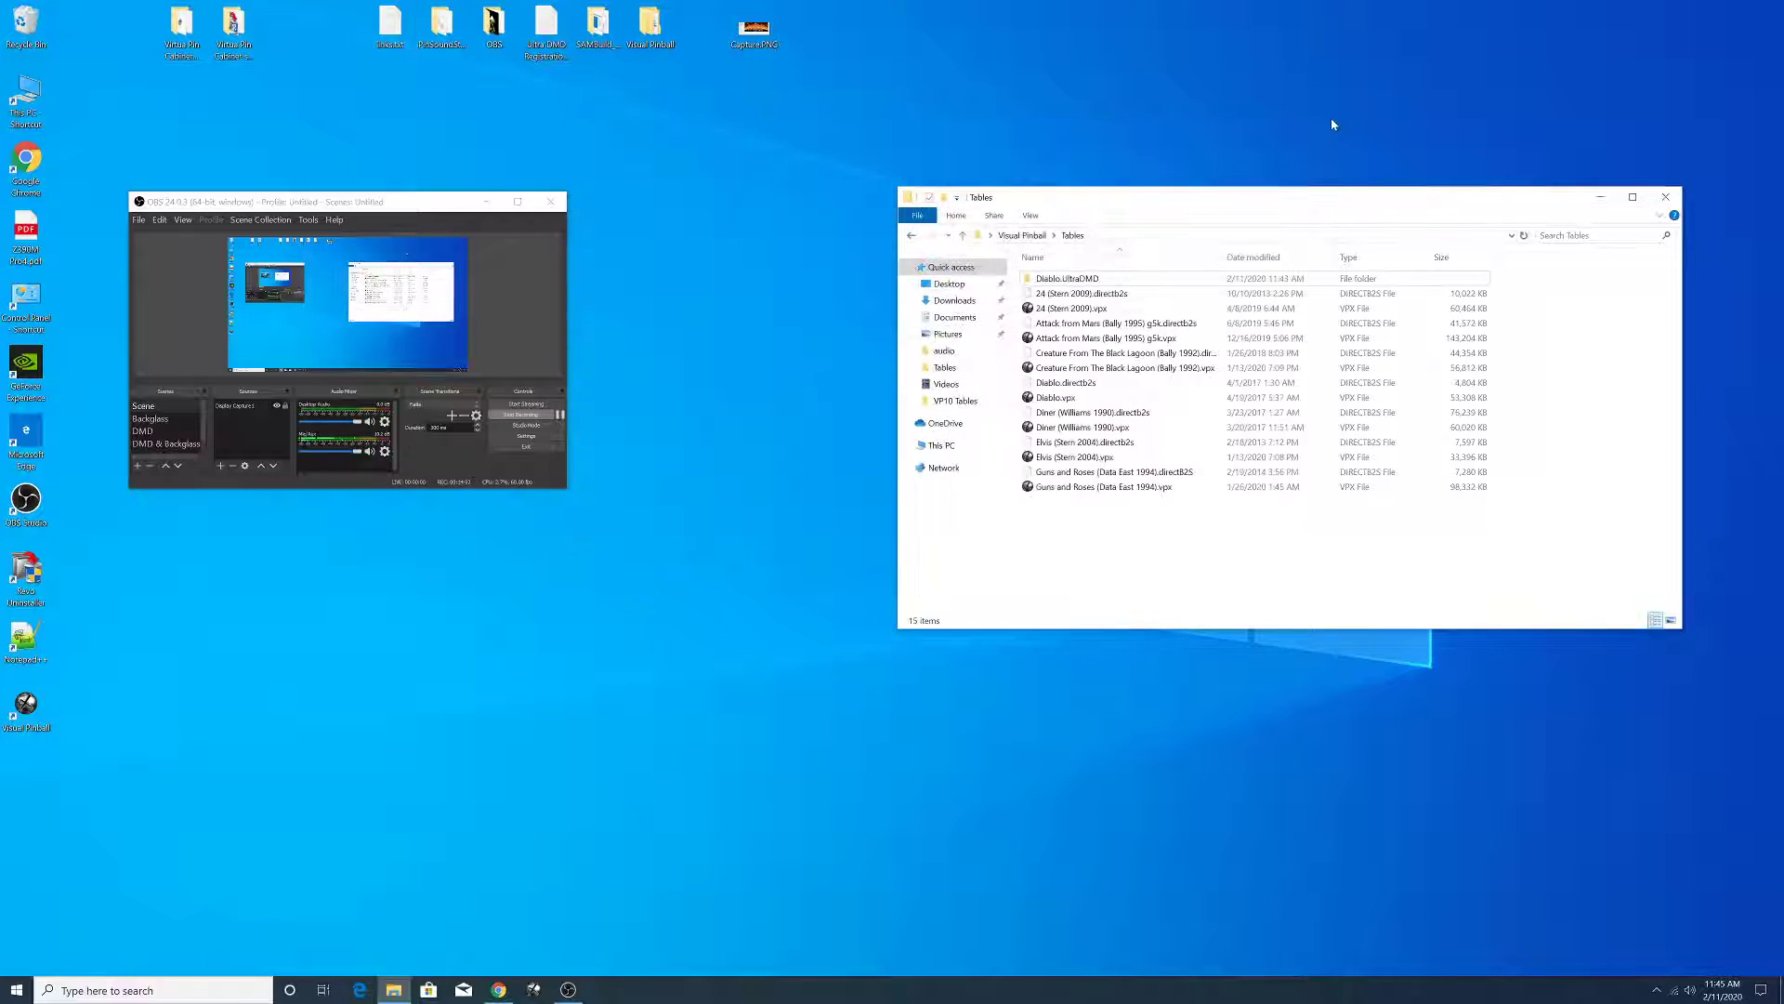
left_click(1666, 199)
double_click(25, 704)
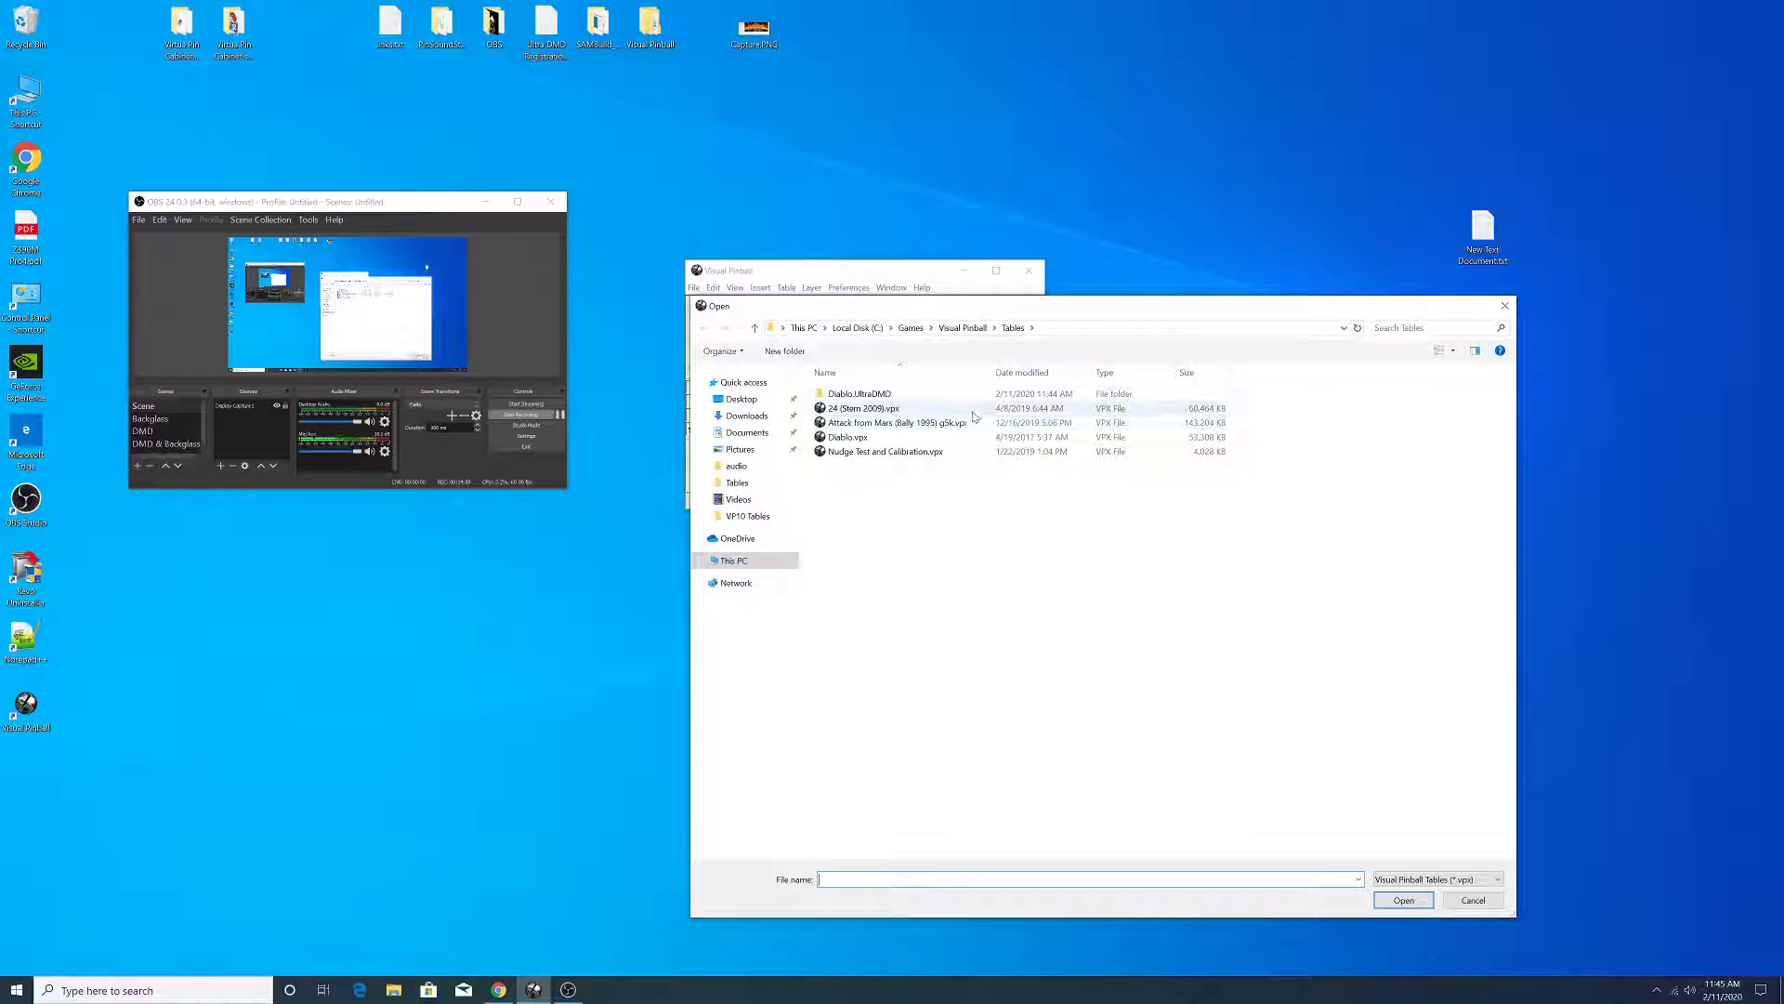
double_click(869, 409)
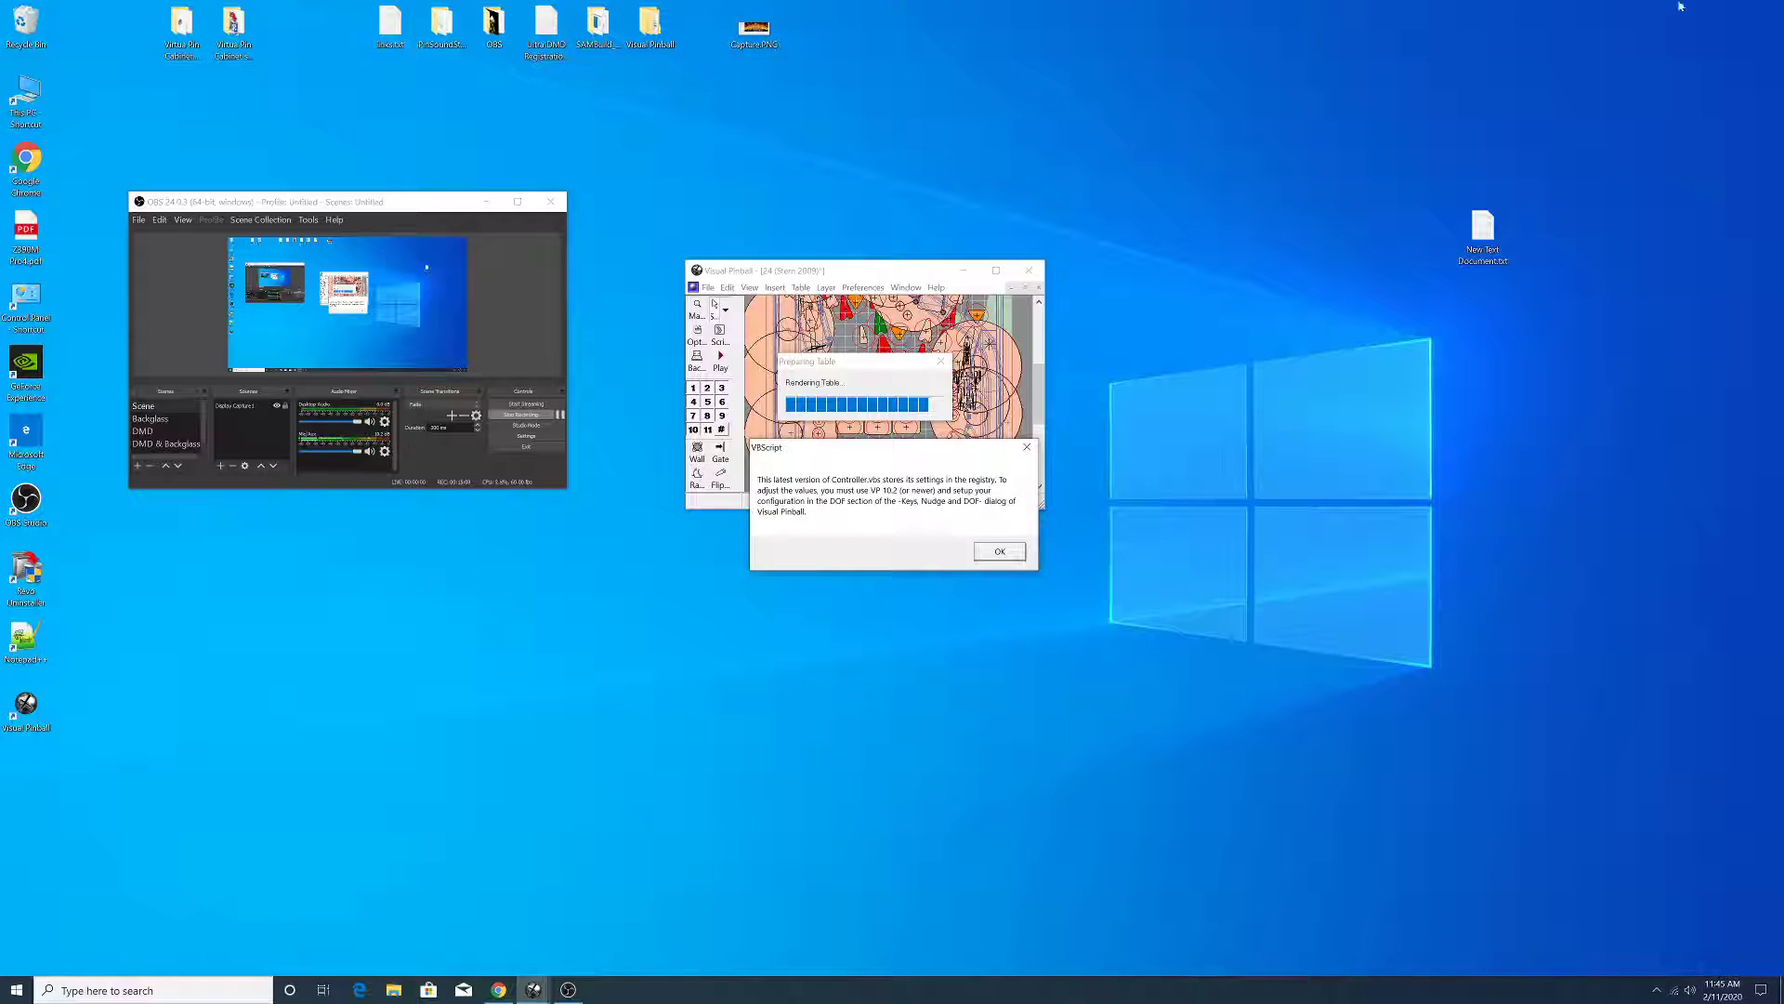
- Set the main display's scaling to 100% in the Windows display settings and dismiss the VBScript message about Controller.vbs
right_click(565, 582)
left_click(613, 734)
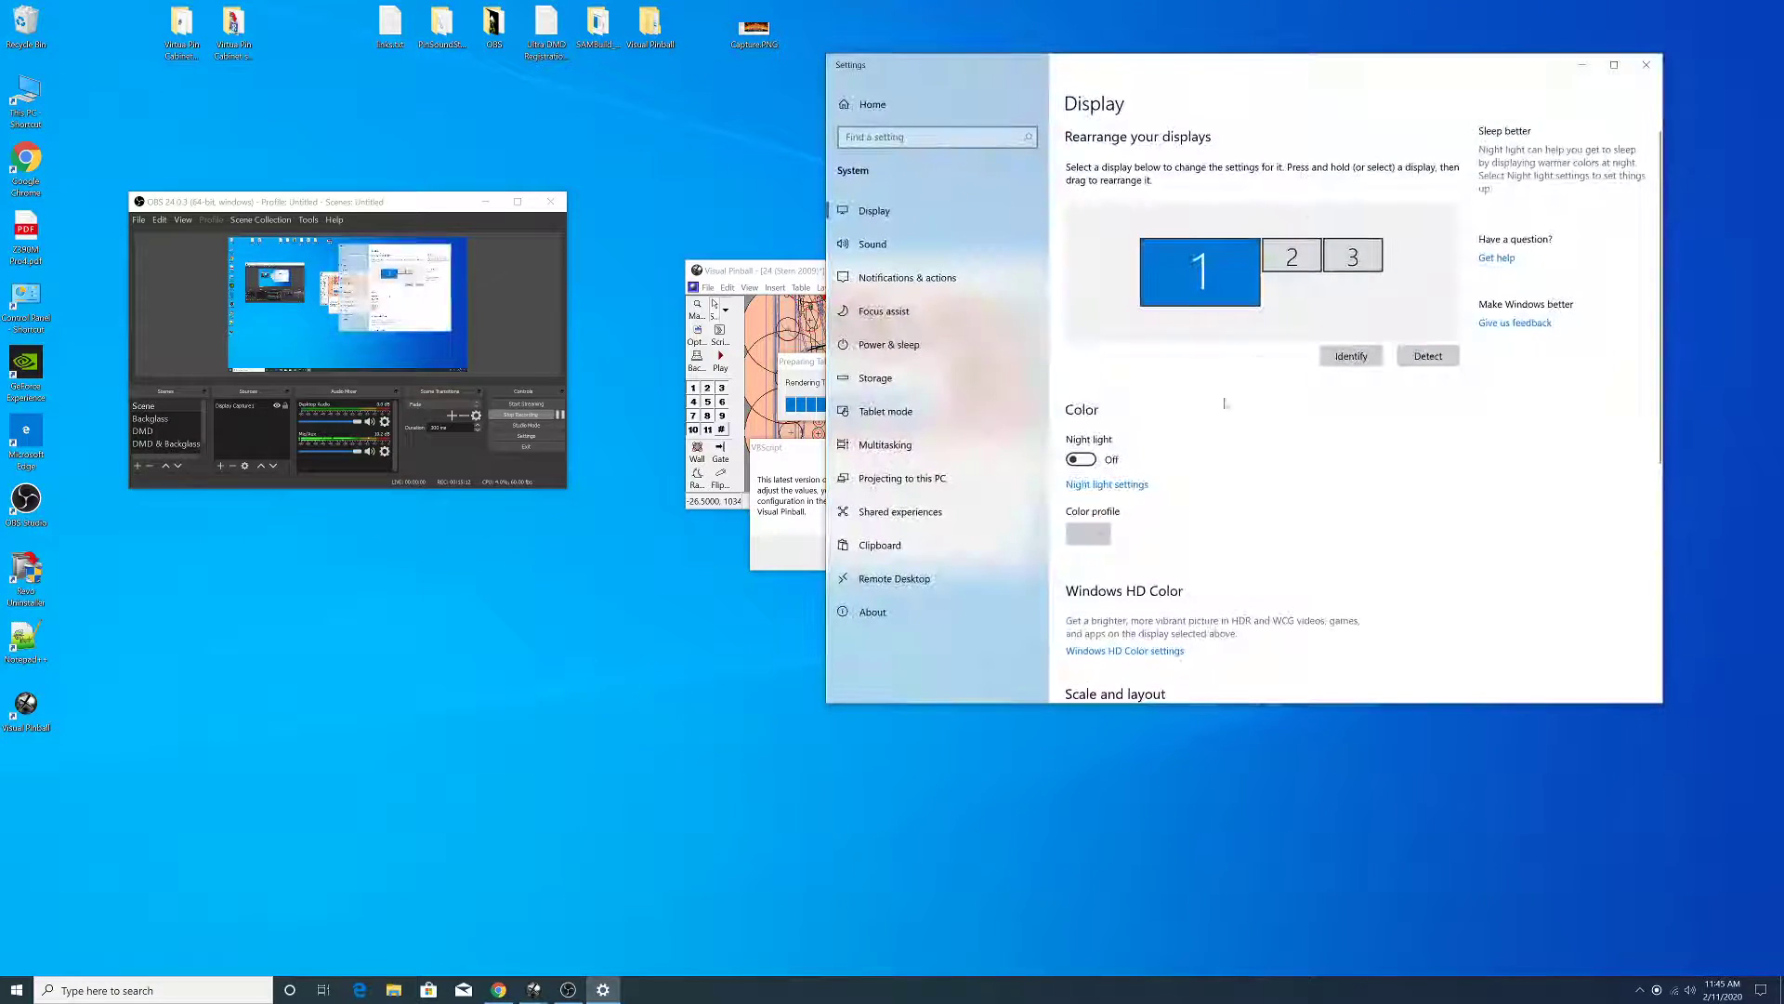
scroll(1225, 402, "down", 5)
left_click(1115, 435)
key("Escape")
left_click(1115, 356)
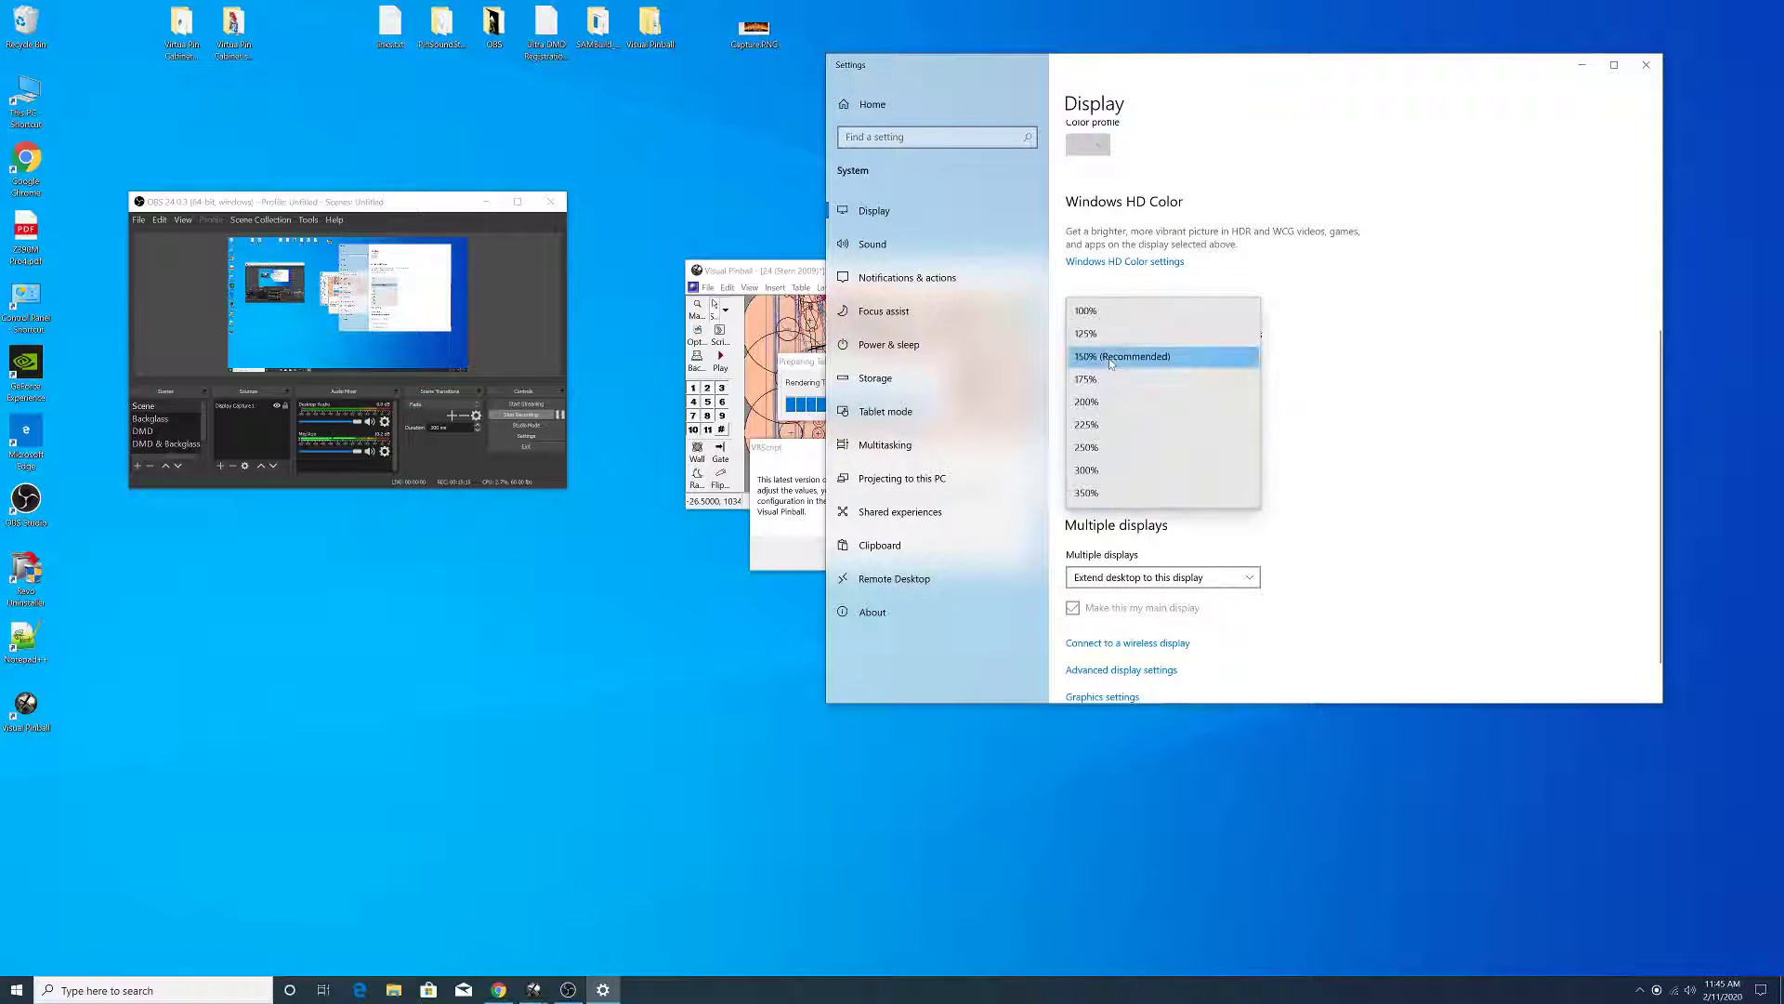
left_click(1103, 317)
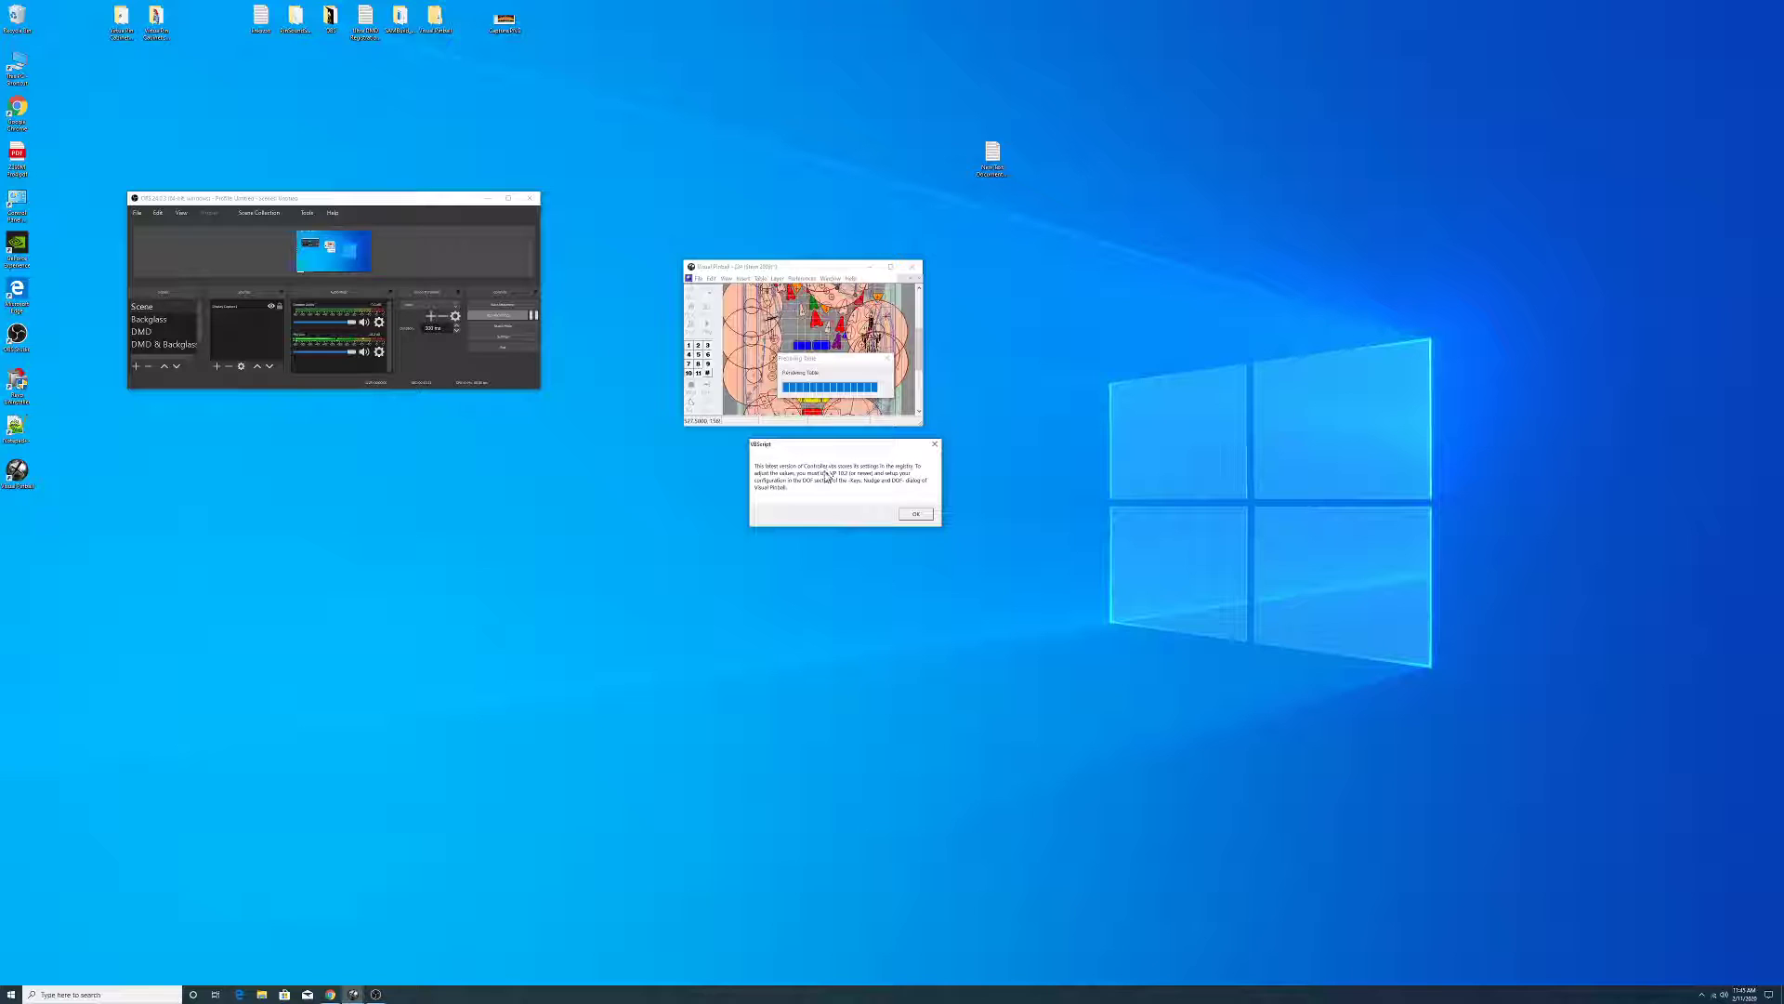
left_click(914, 515)
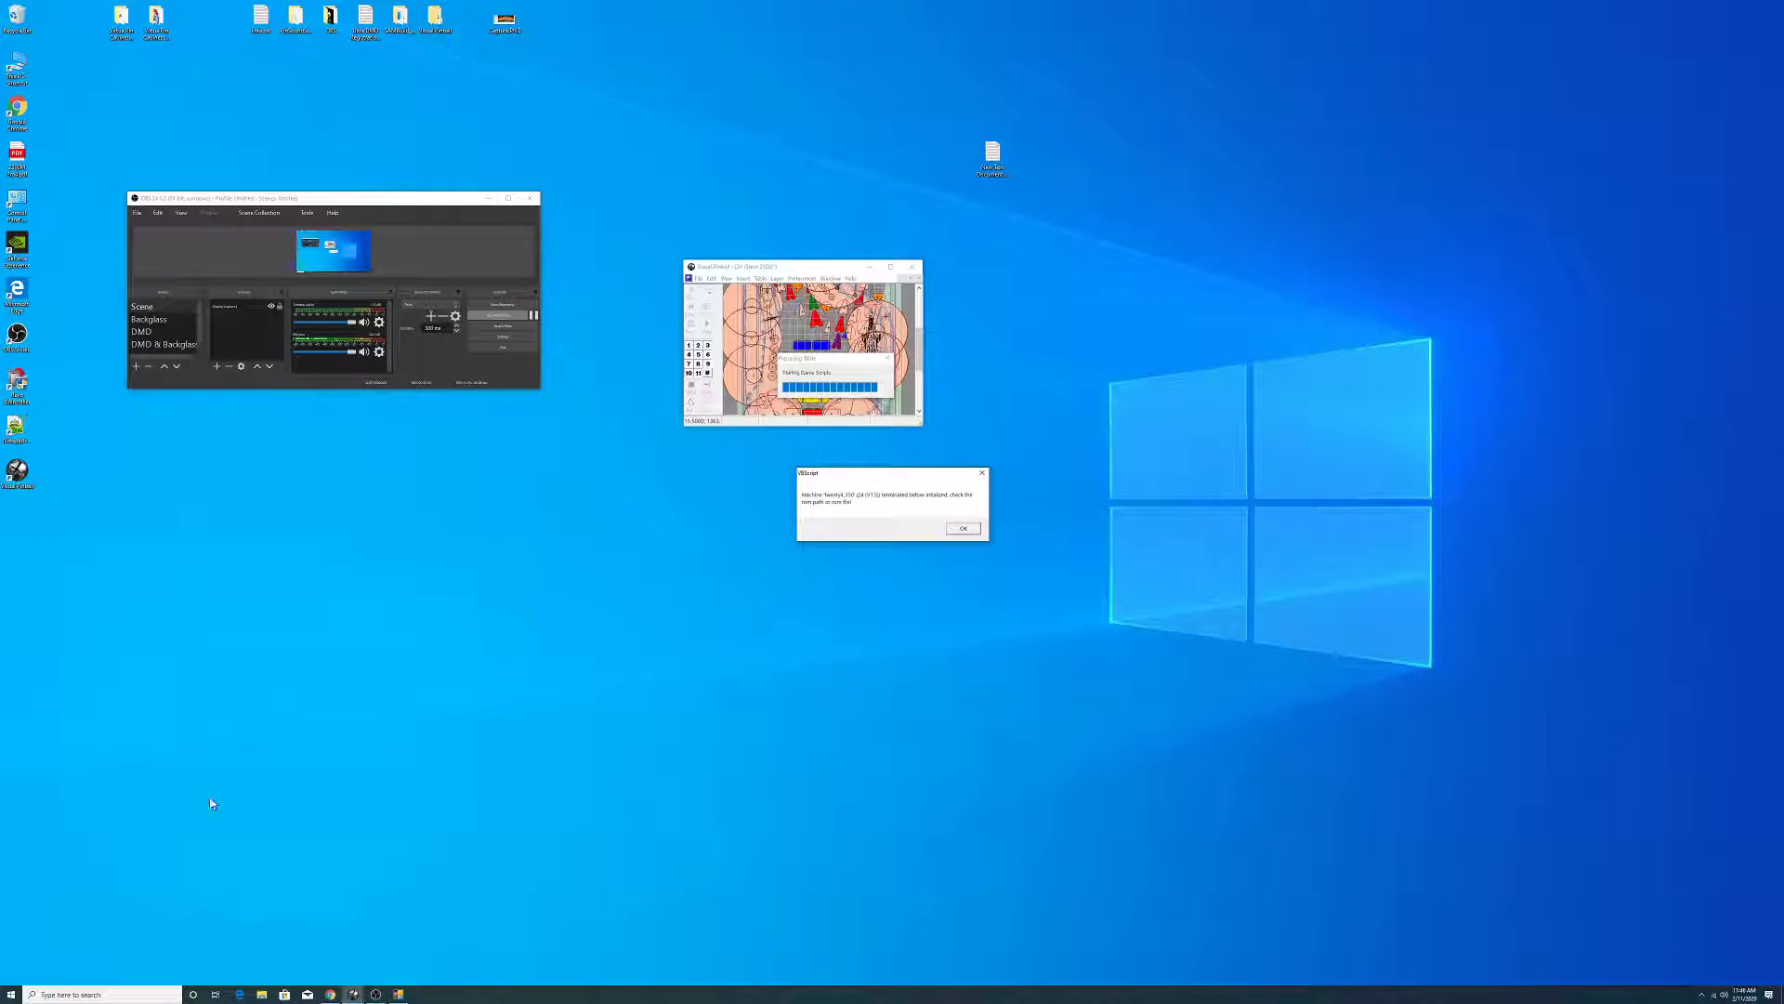
- Switch to Chrome and search Google for the ROM file twenty4_150.zip, checking its name against the VBScript error message
left_click(330, 994)
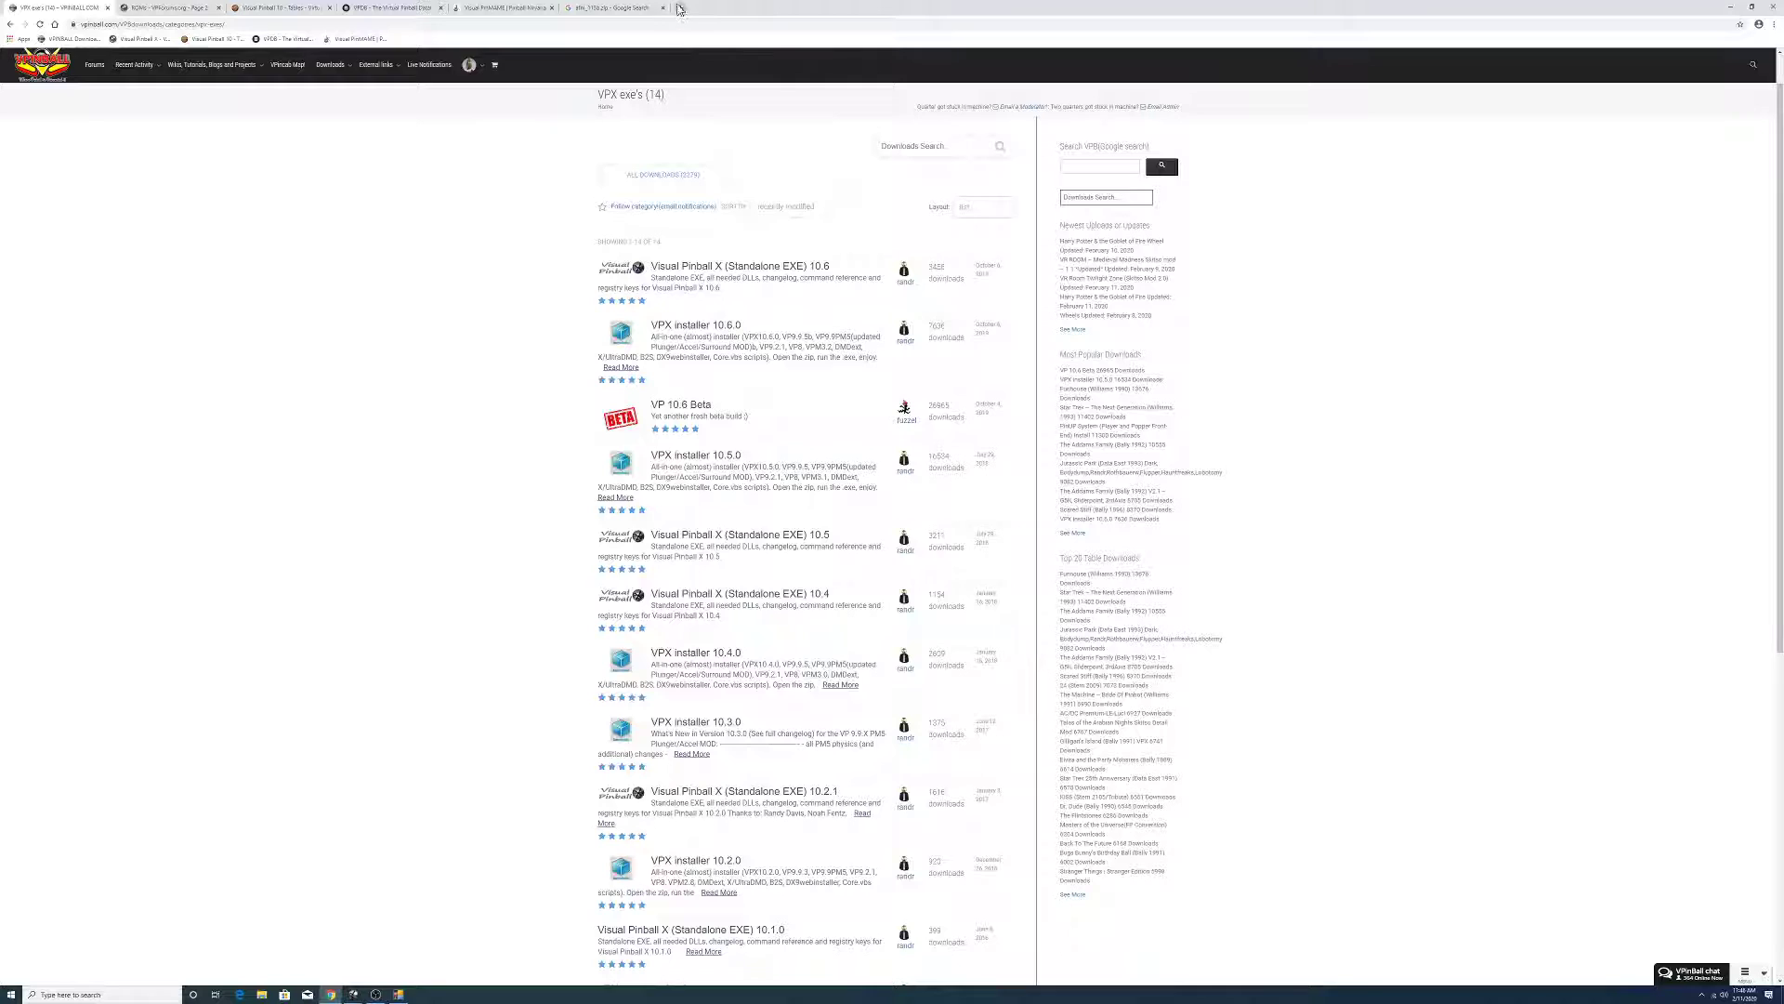
left_click(625, 8)
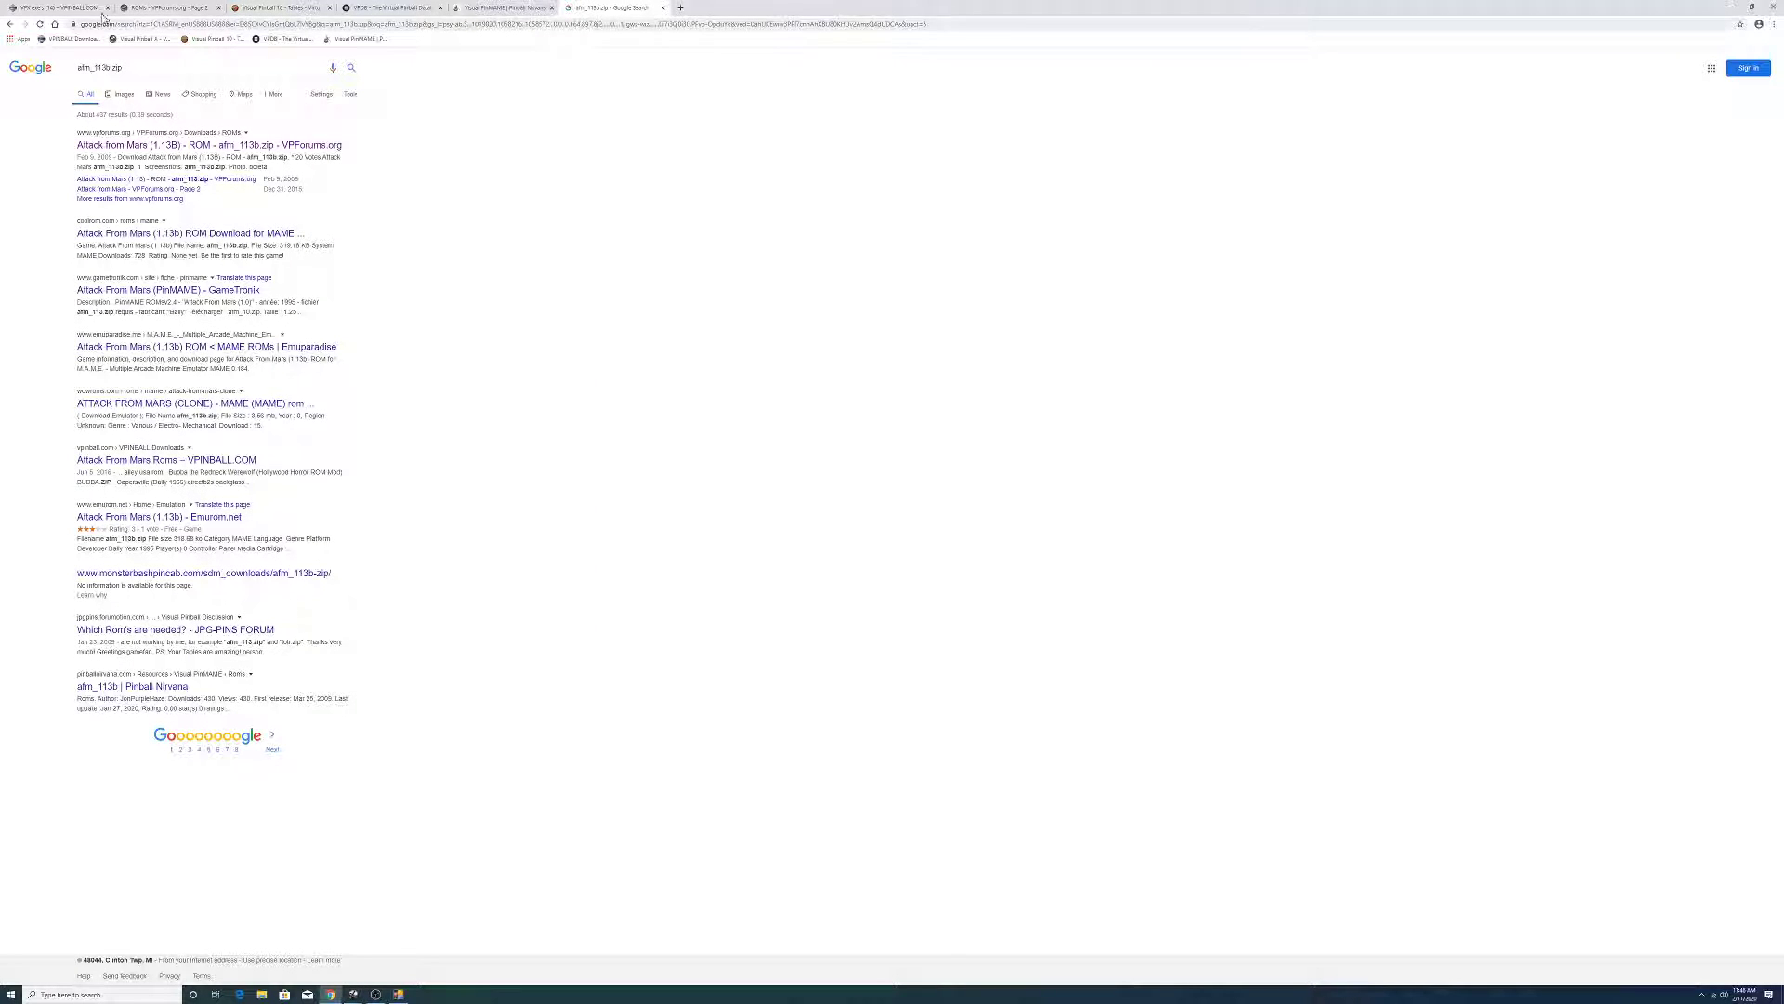
left_click_drag(123, 68, 63, 69)
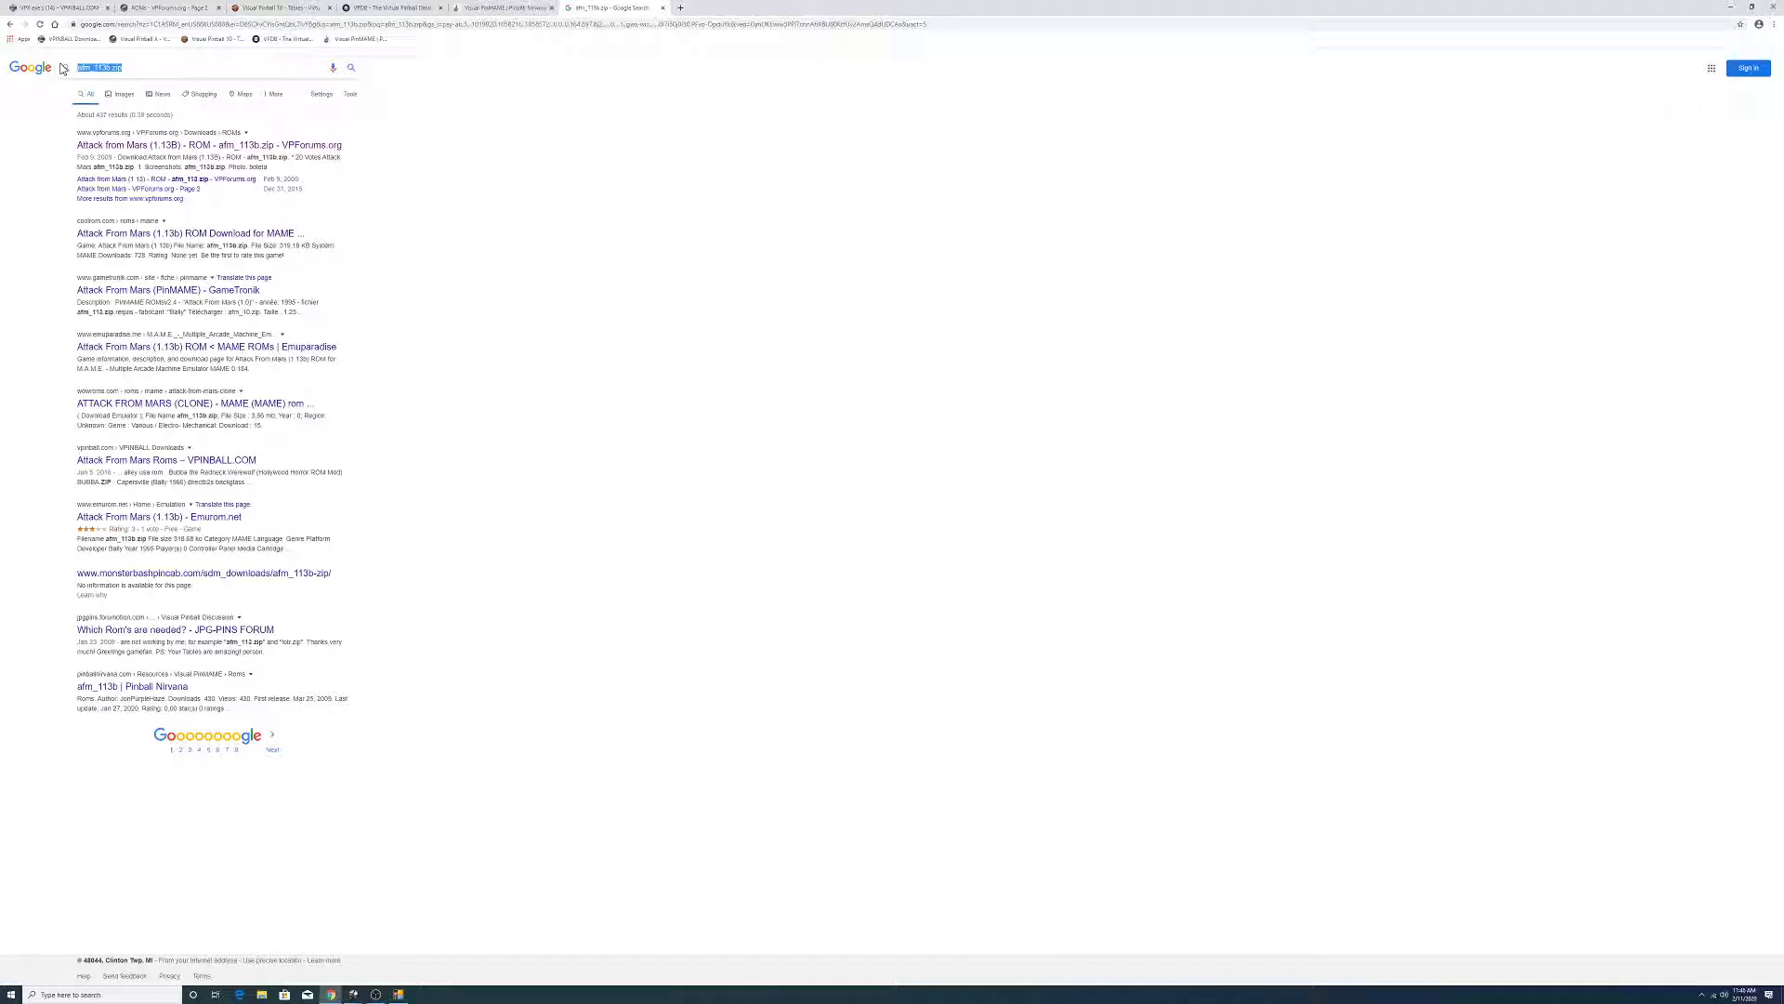
type("t")
type("wentyli")
type("4_")
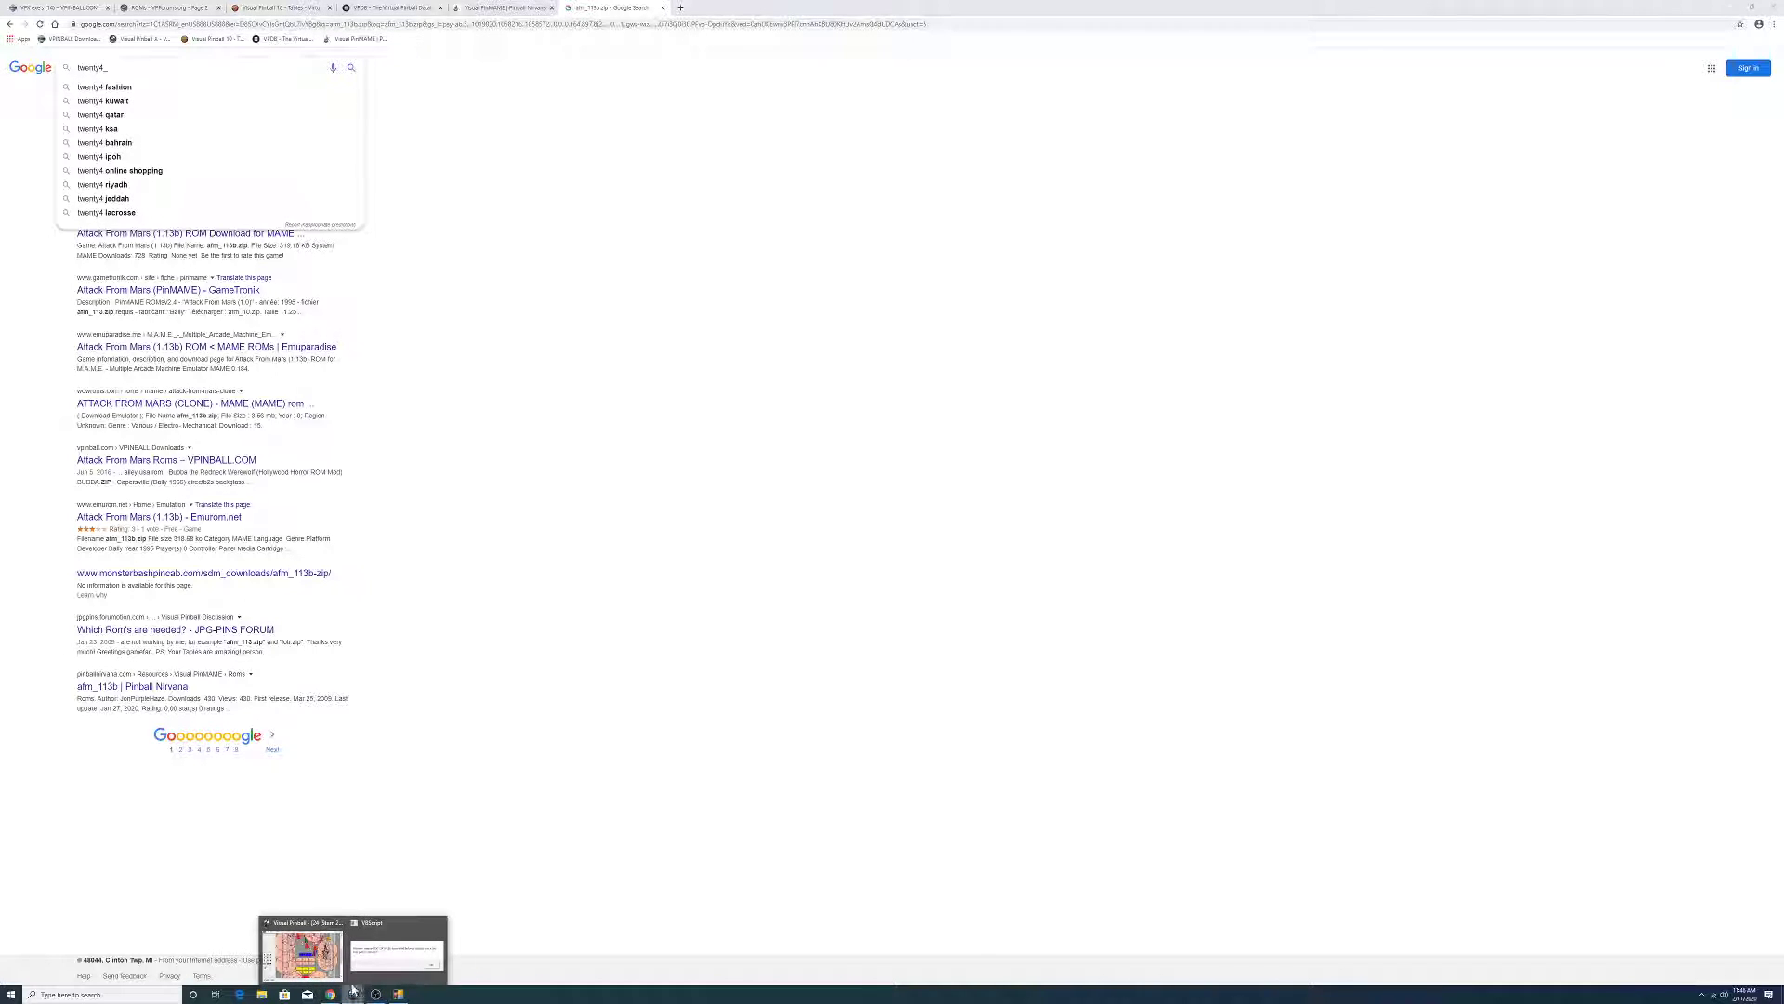
left_click(359, 954)
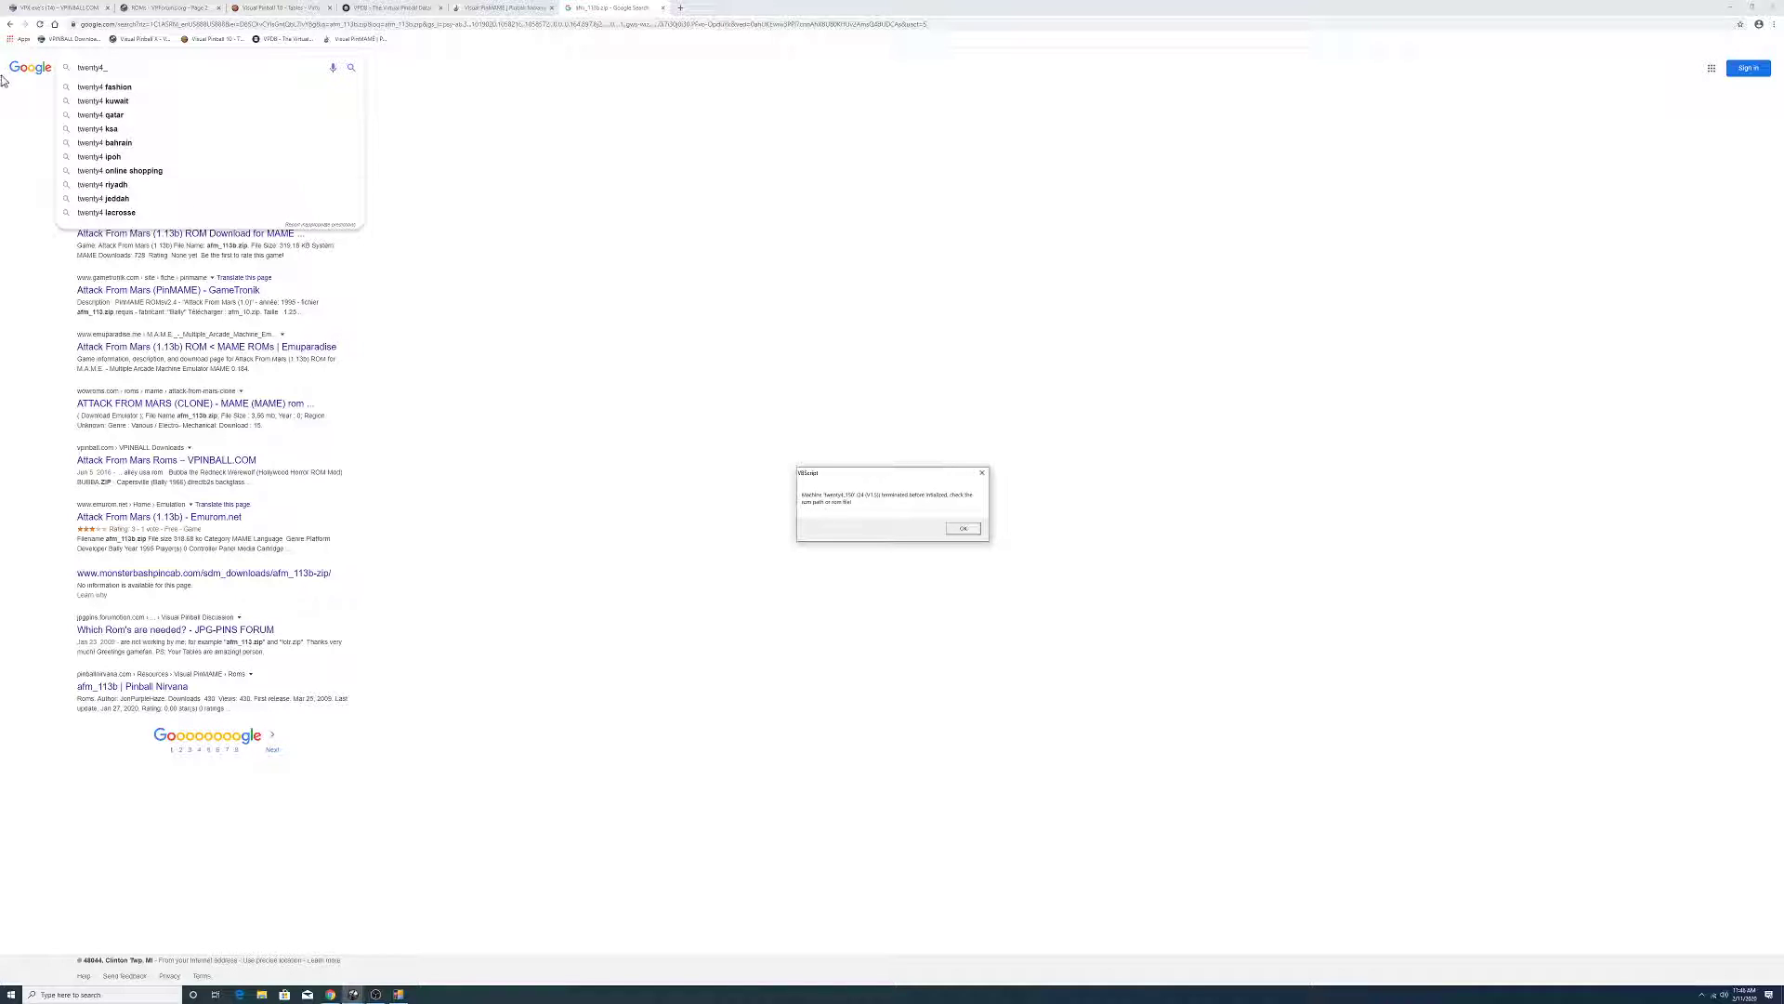
left_click(108, 66)
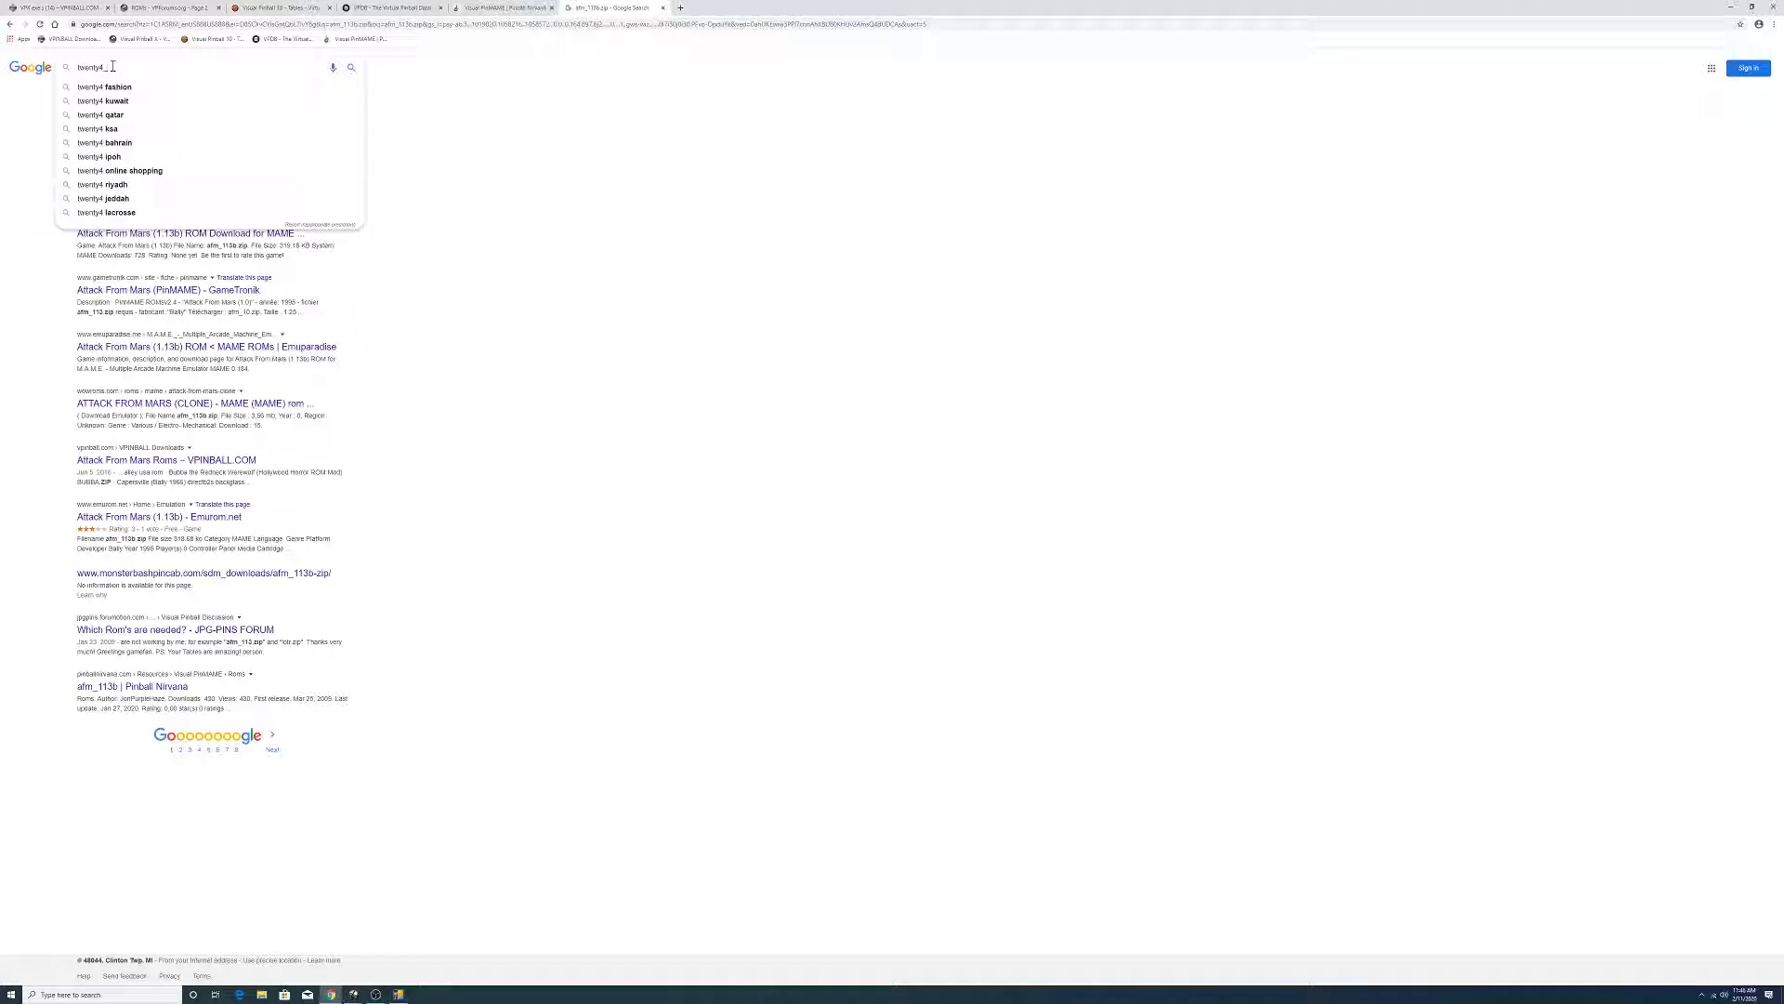
type("14")
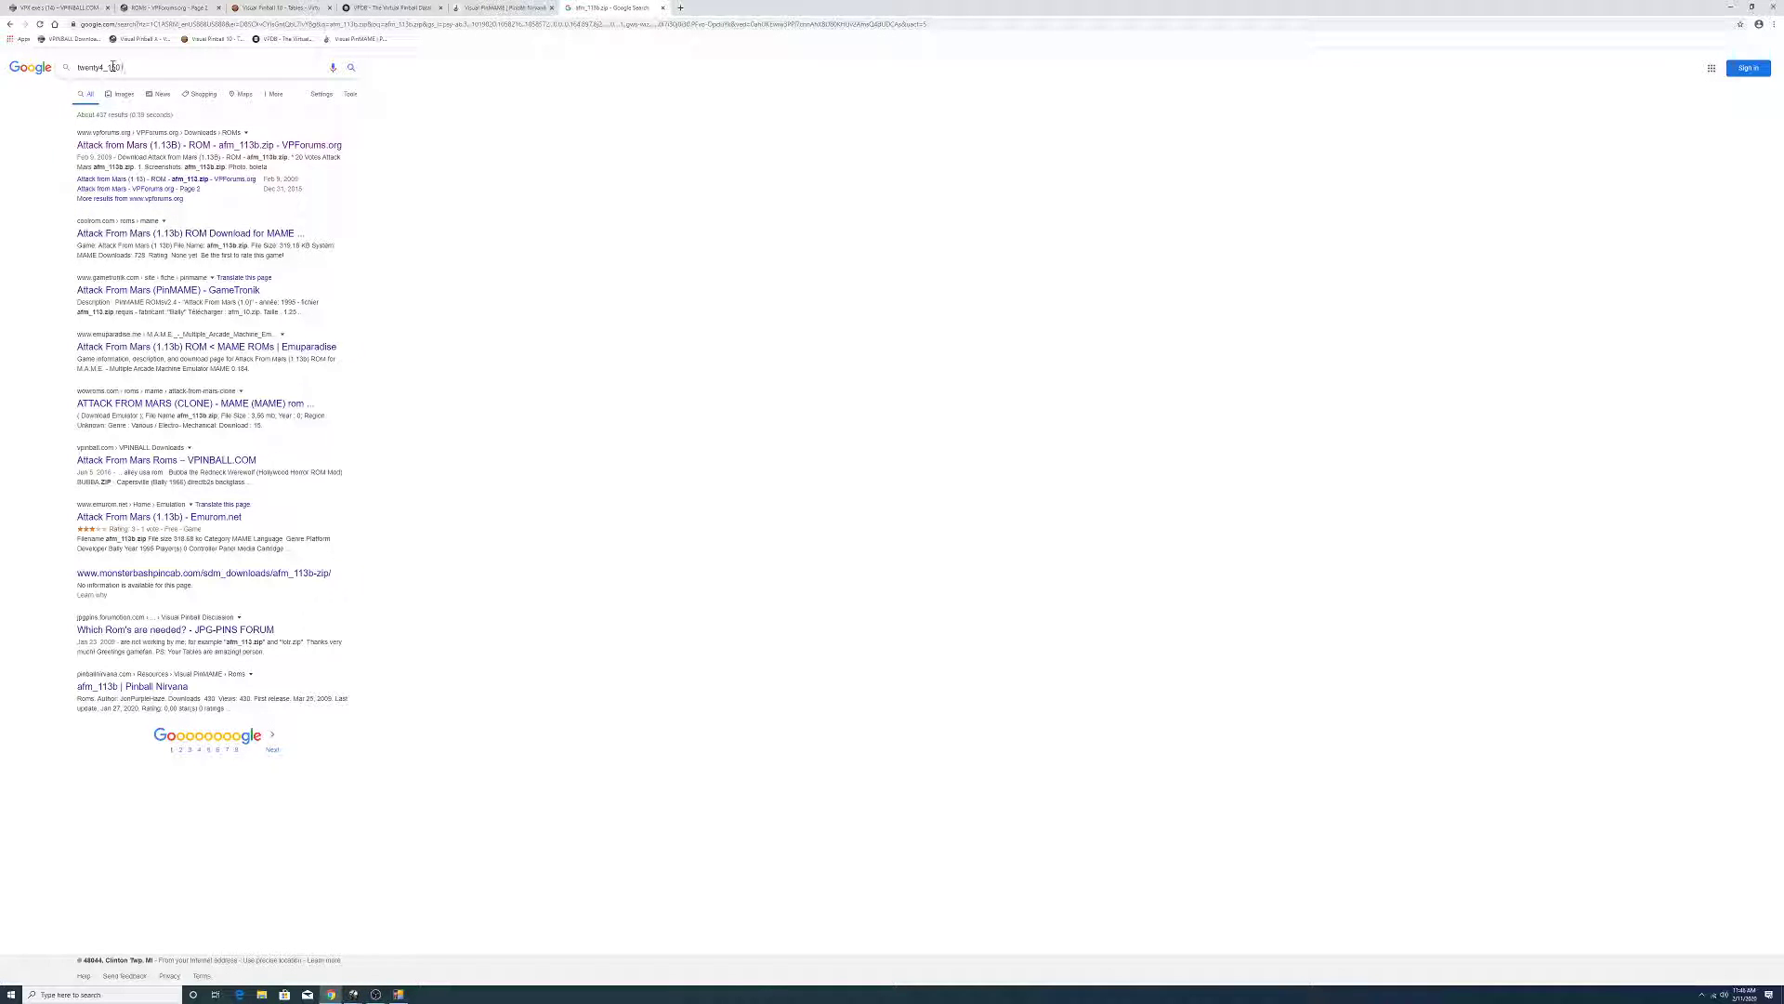
type("0.zip")
key("Return")
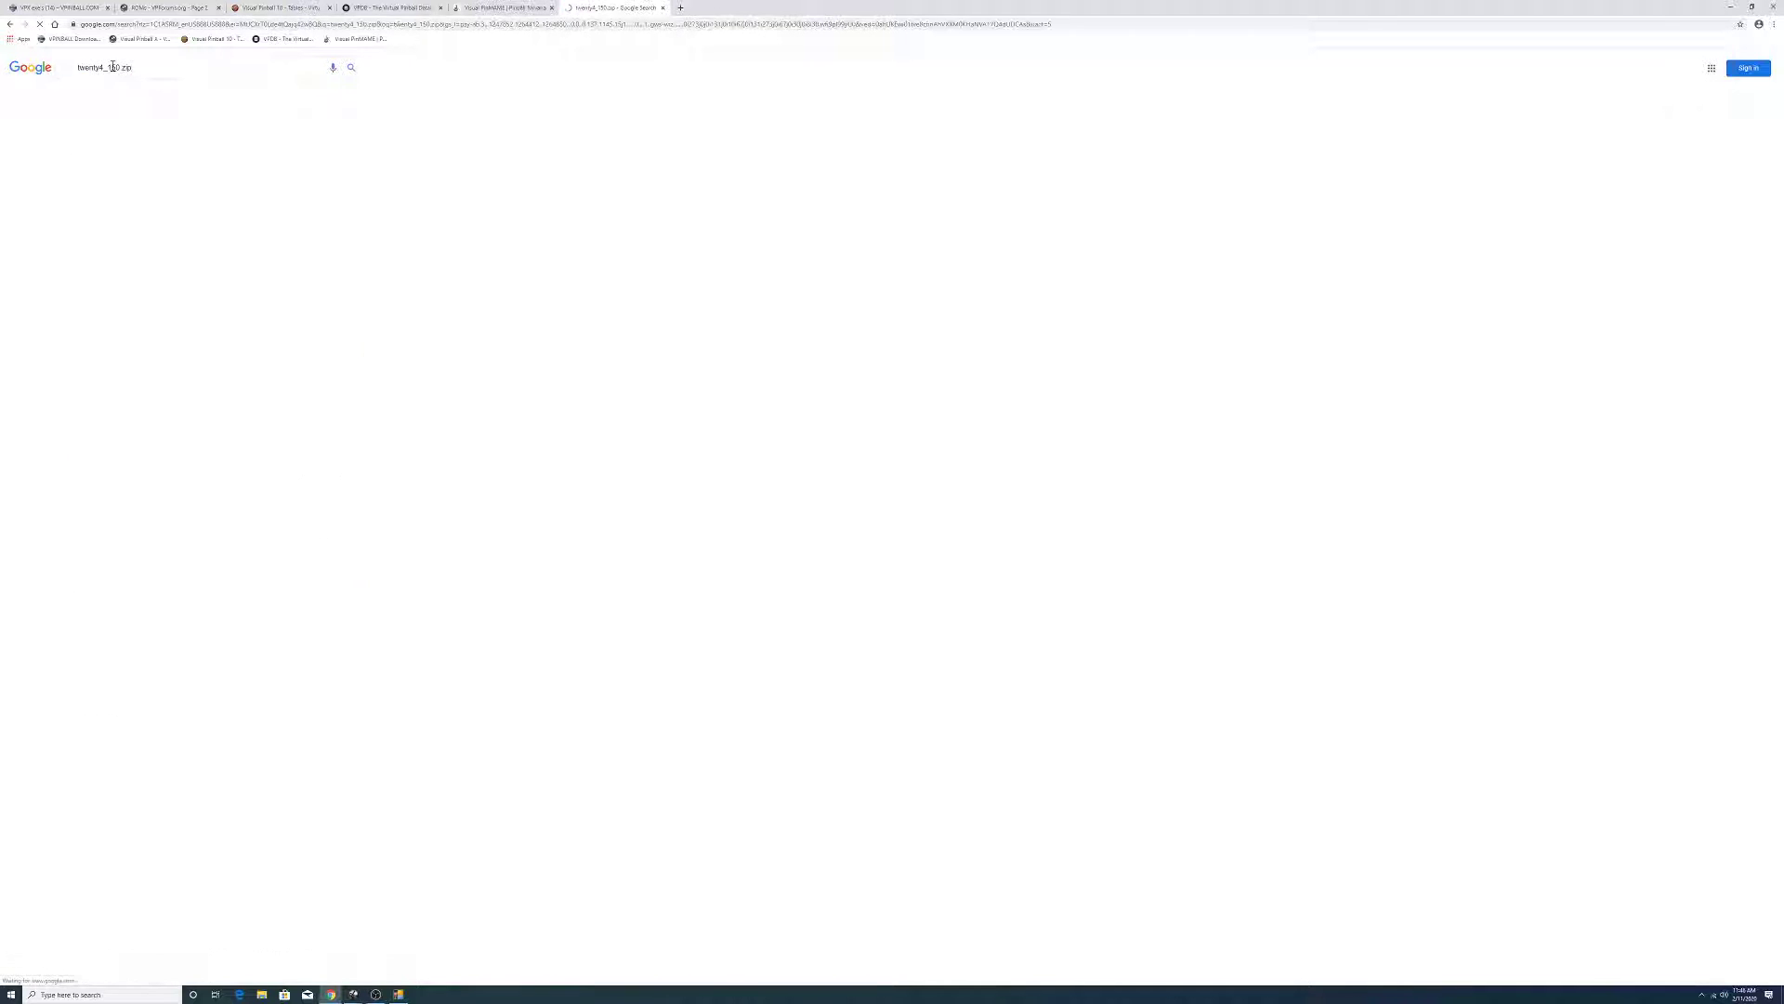
- Open the Virtual Pinball Universe search result for twenty4_150.zip in a new tab and view its download page
right_click(163, 146)
left_click(193, 148)
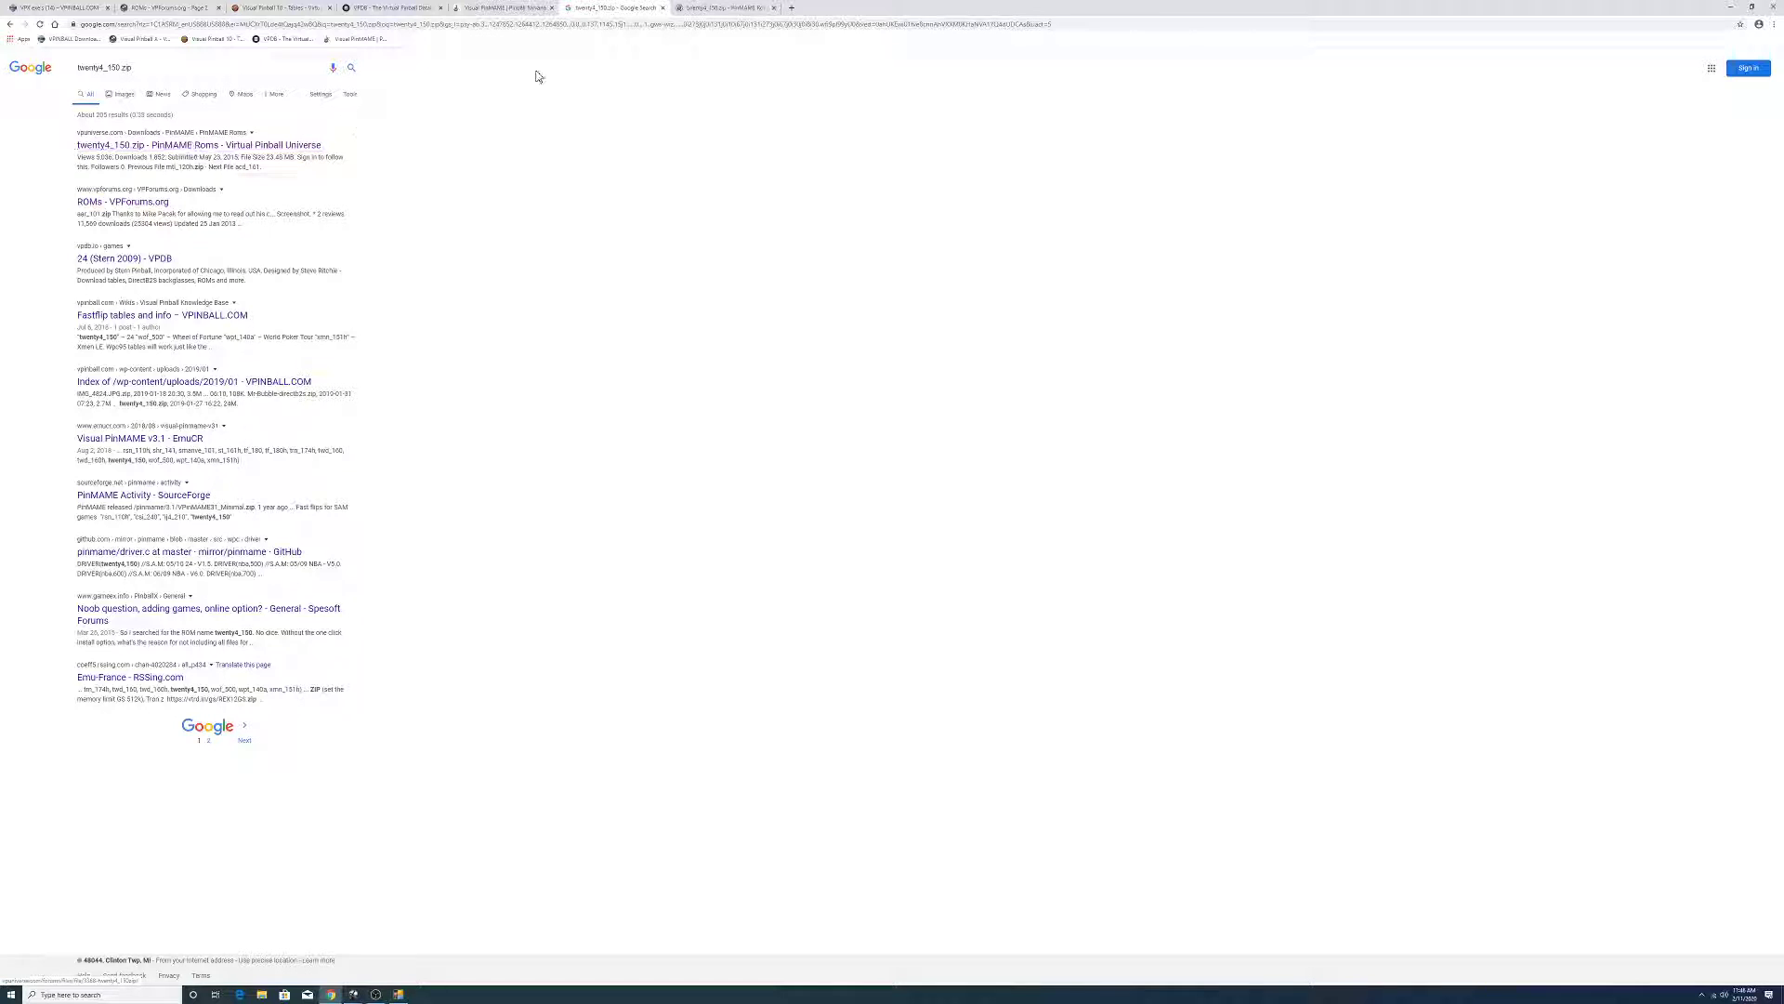
left_click(680, 9)
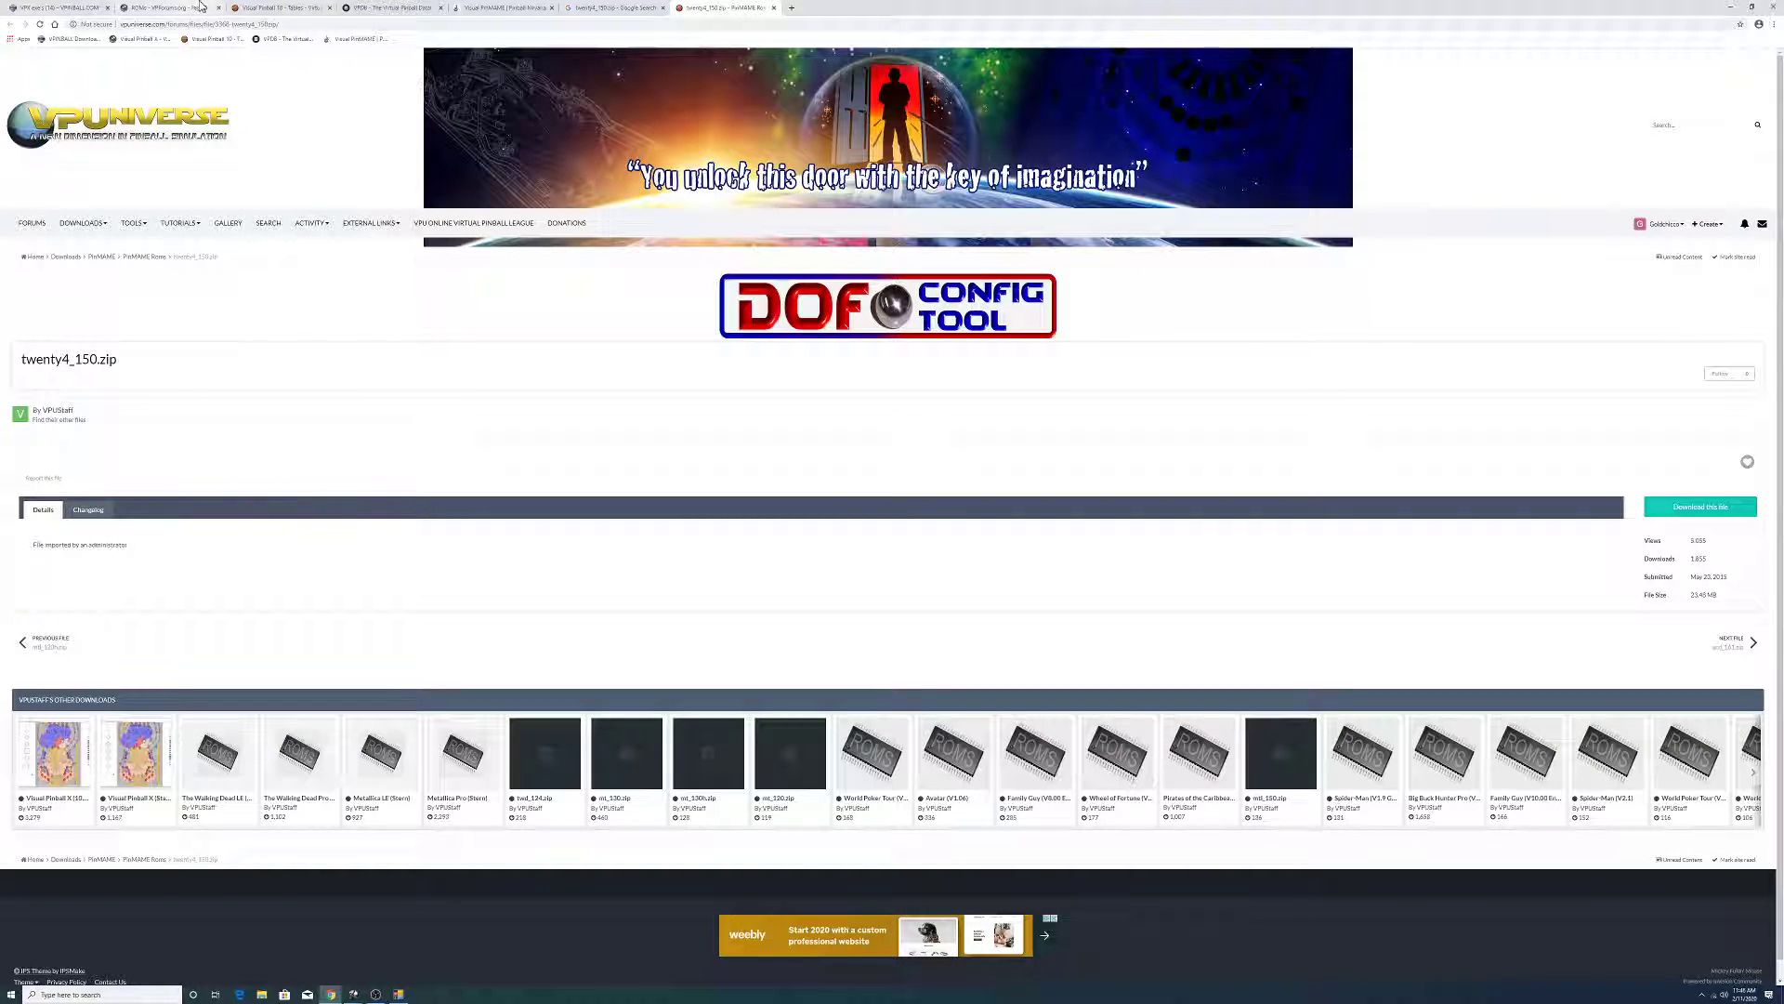
- Look through the other open pinball download site tabs and return to the twenty4_150.zip page
left_click(274, 7)
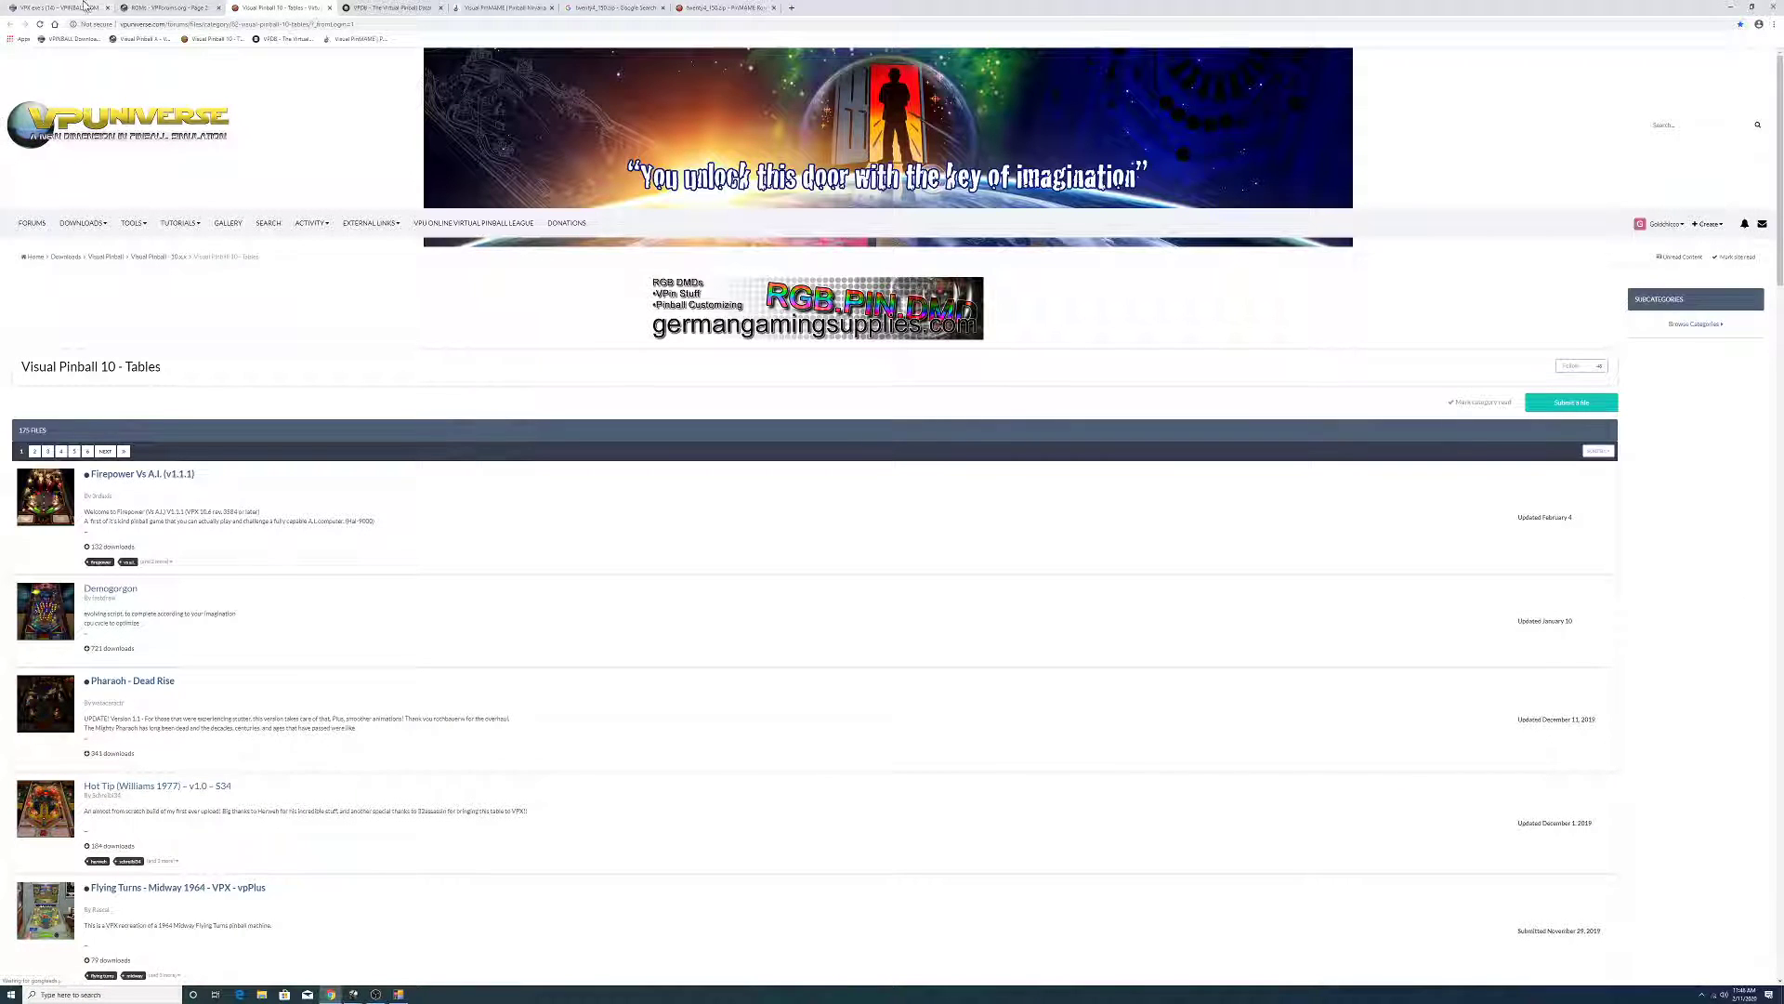
left_click(167, 8)
left_click(56, 8)
left_click(293, 7)
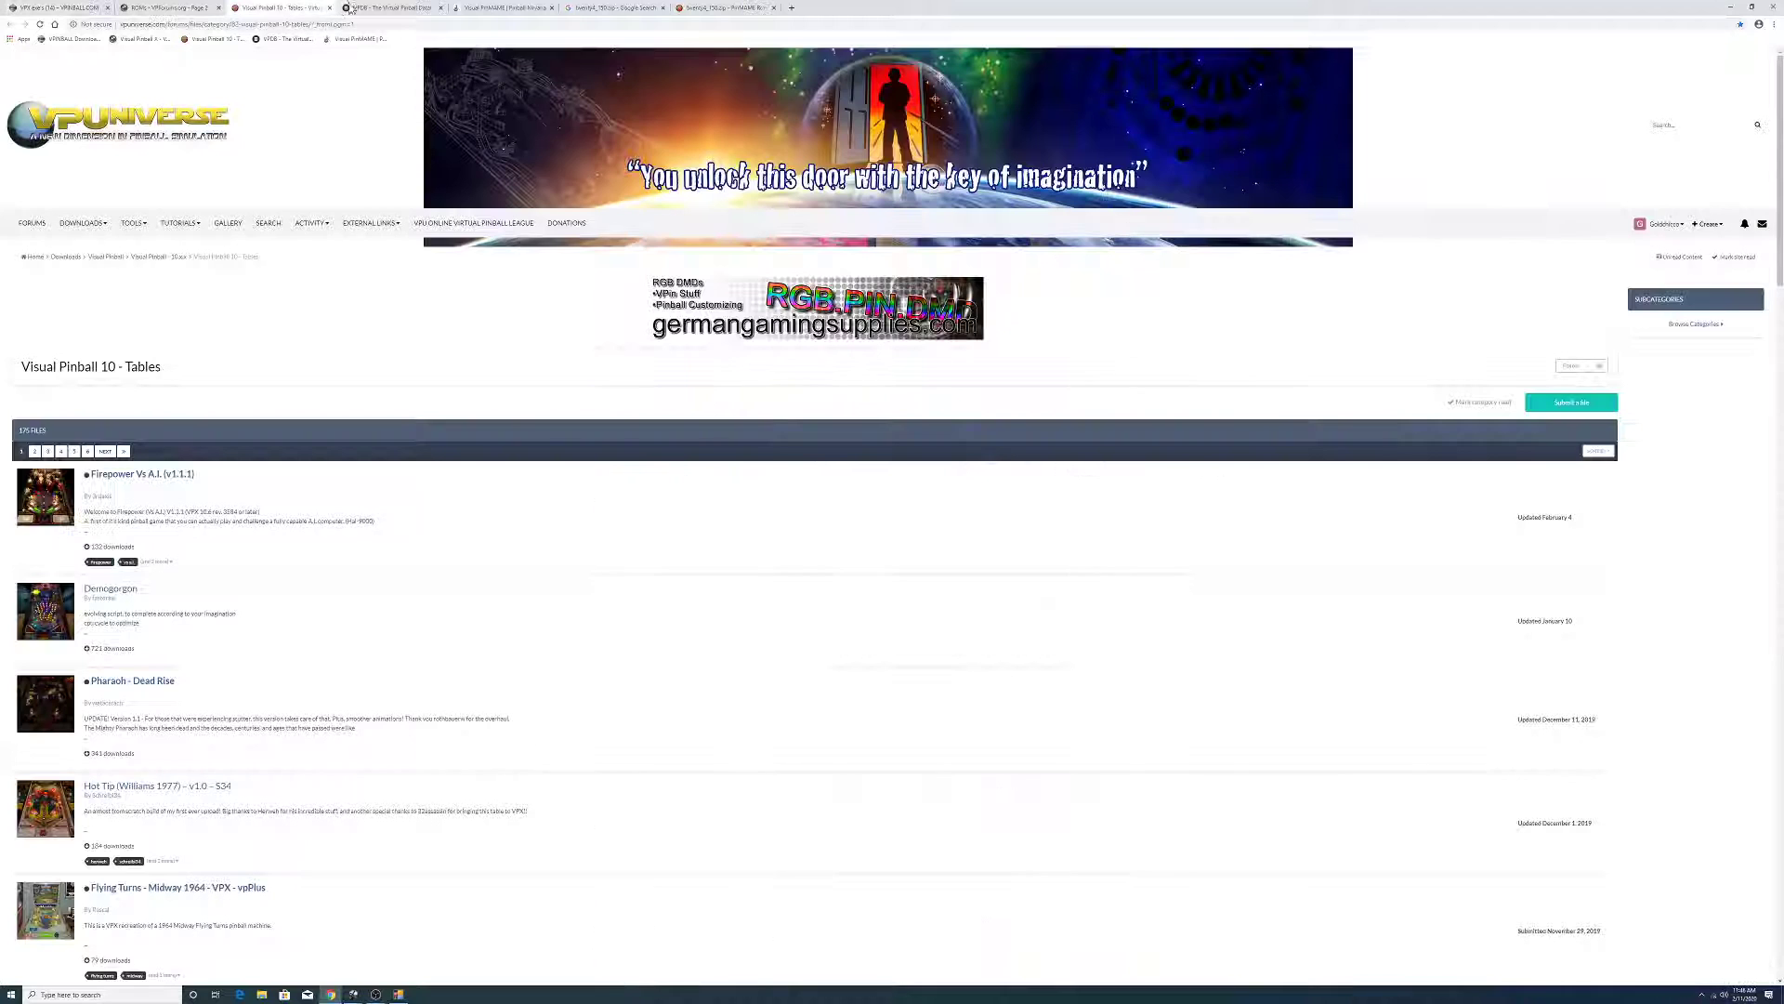
left_click(390, 7)
left_click(490, 8)
left_click(706, 7)
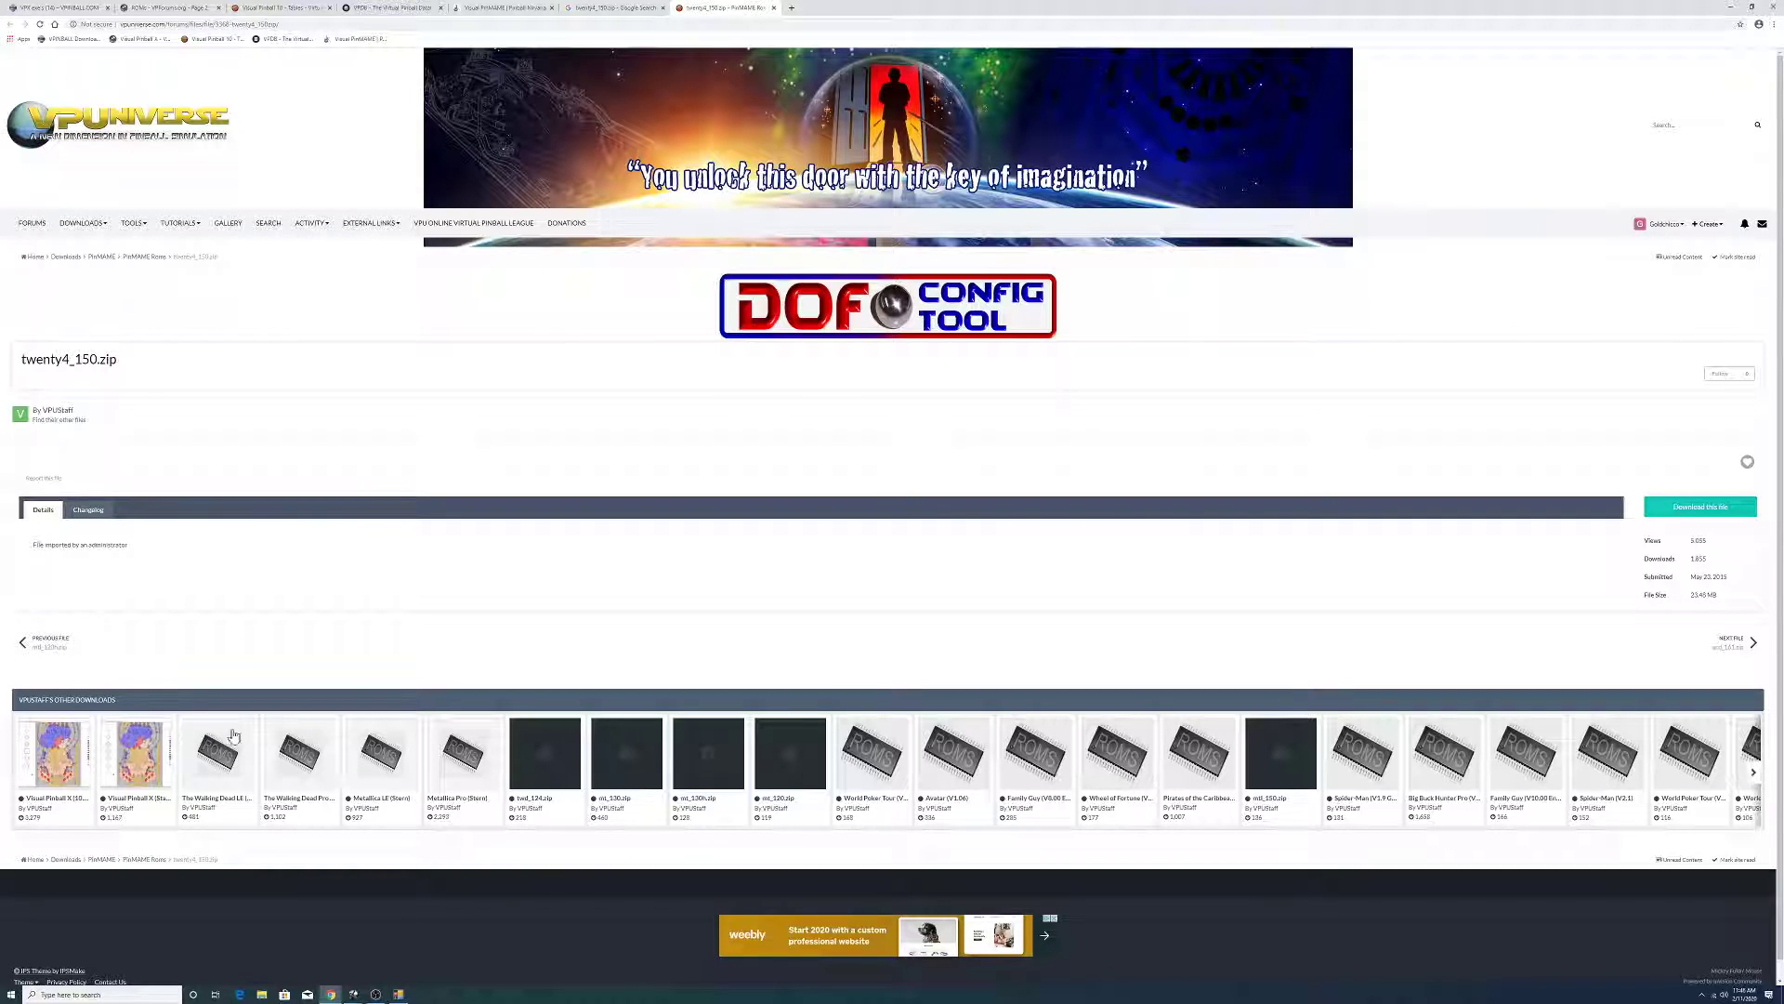
- Minimise Chrome and copy the two afm_113 ROM zips from the roms folder inside the desktop Visual Pinball folder
left_click(1773, 7)
double_click(435, 16)
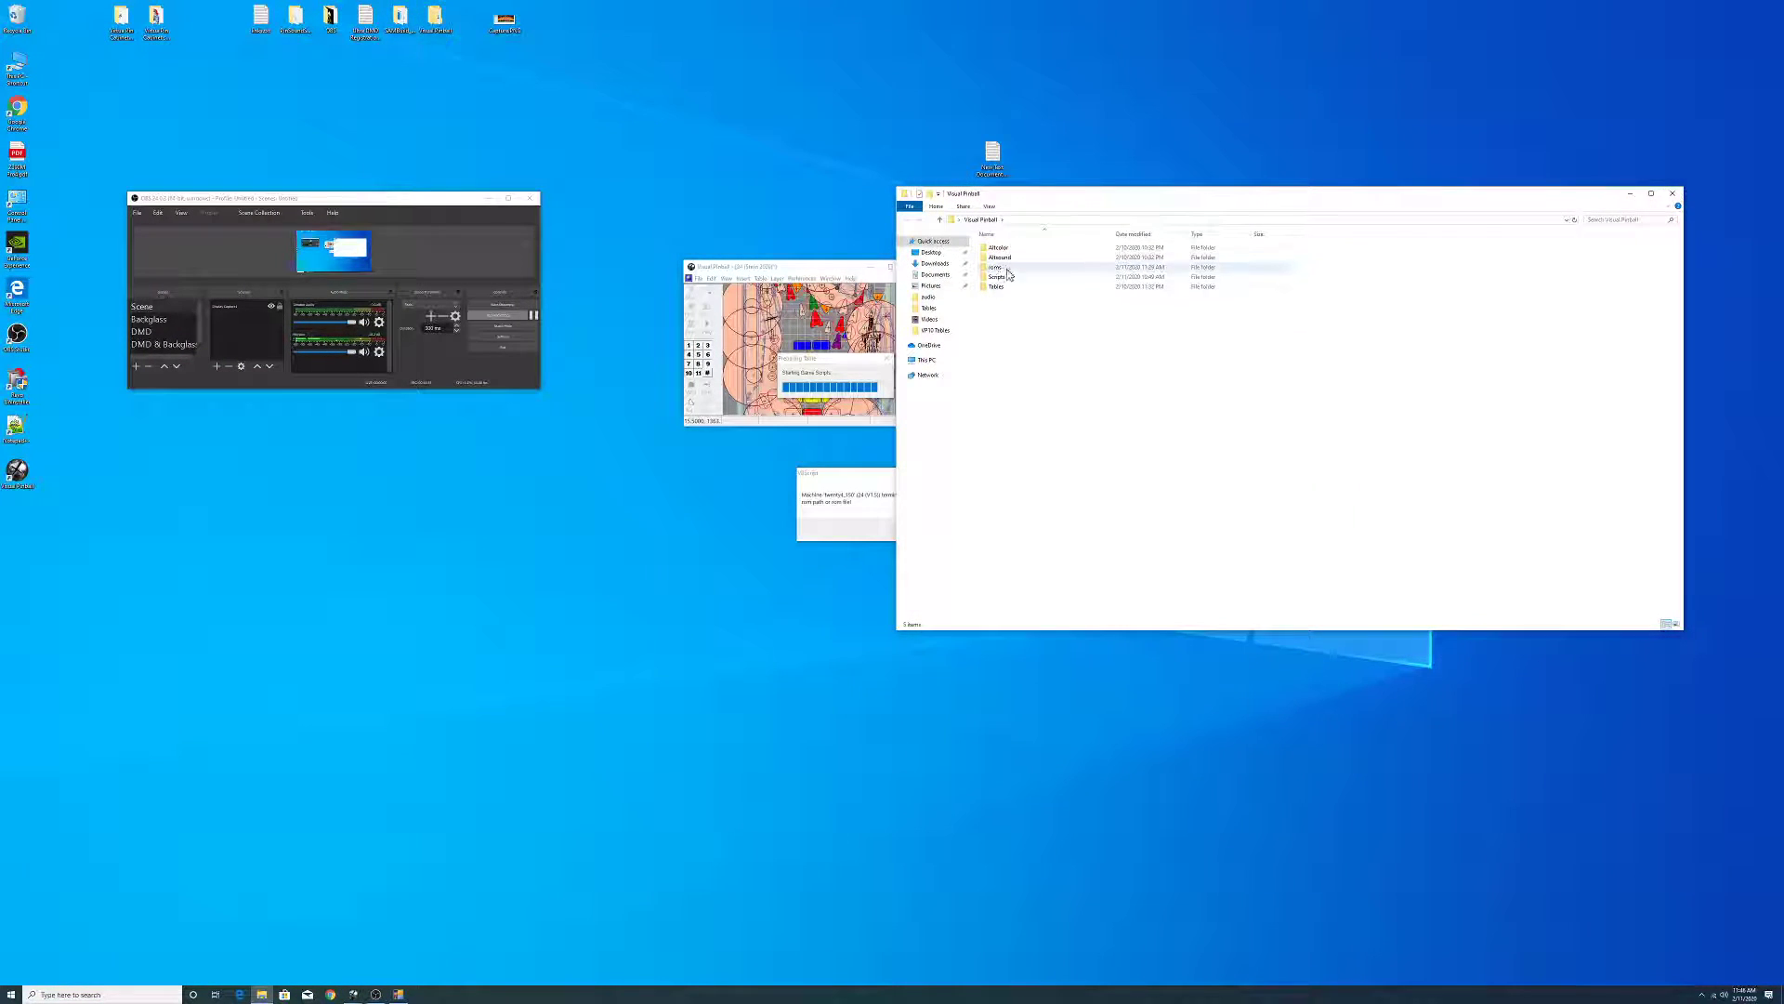
double_click(999, 268)
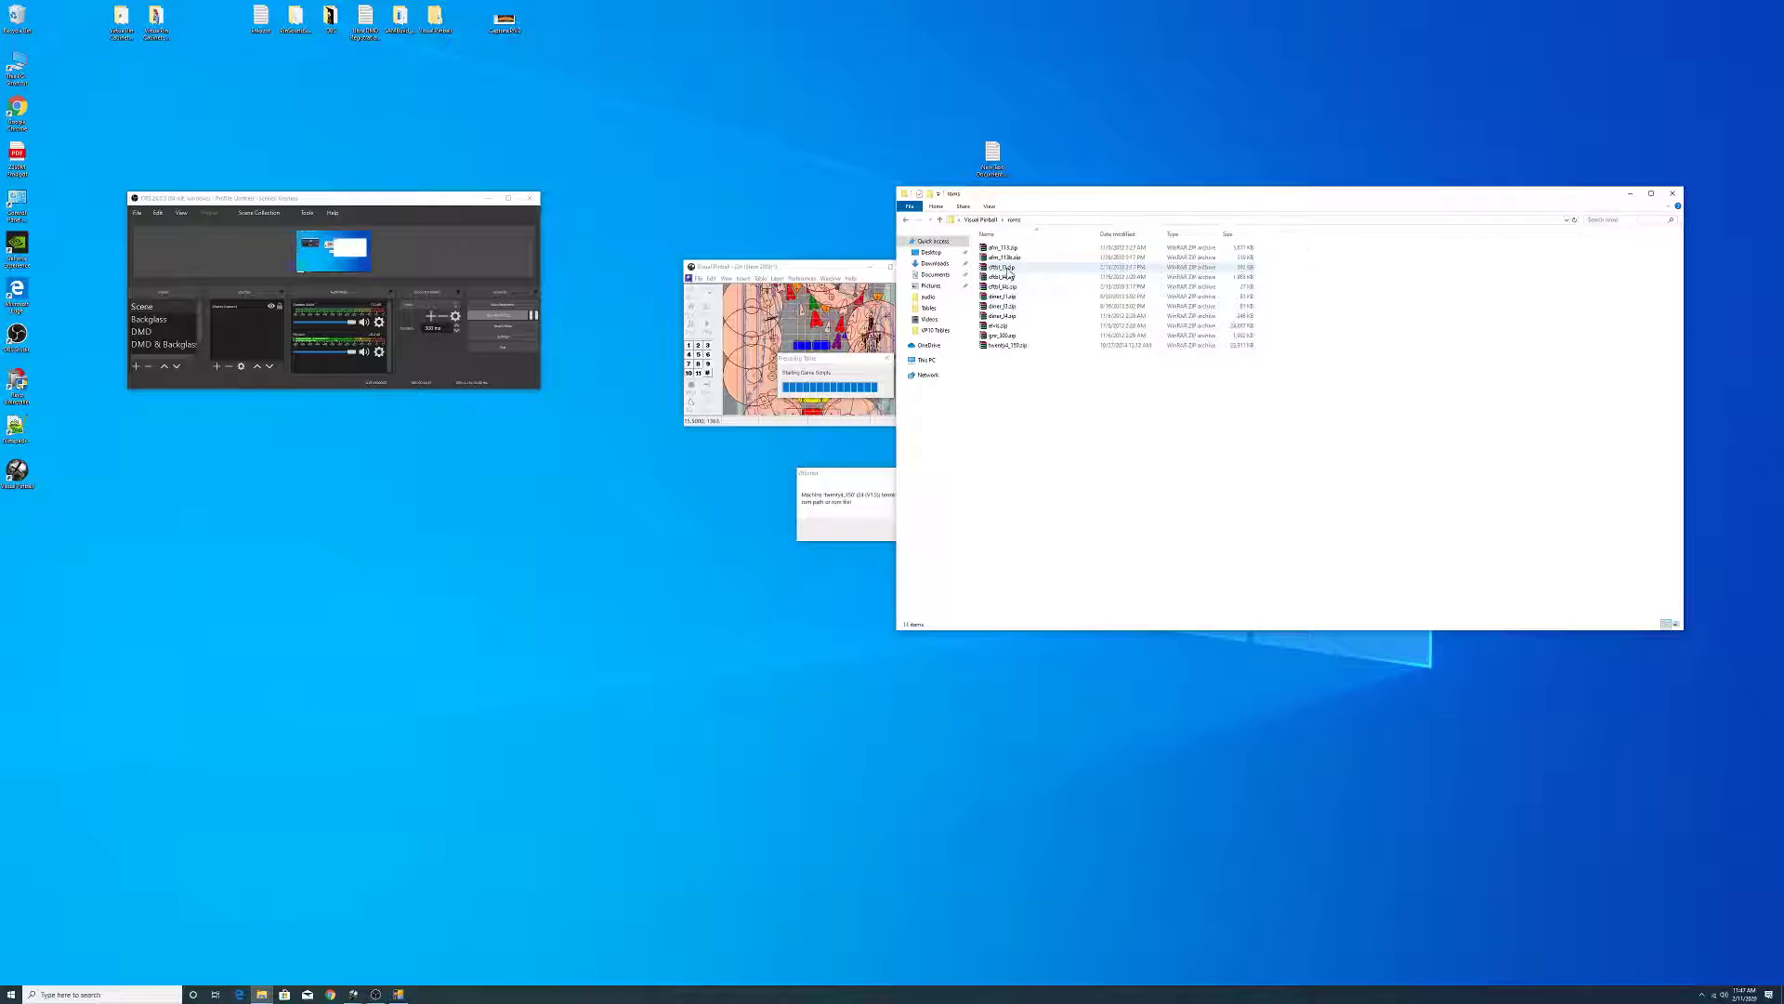
left_click(1013, 250)
left_click(1011, 258, "ctrl")
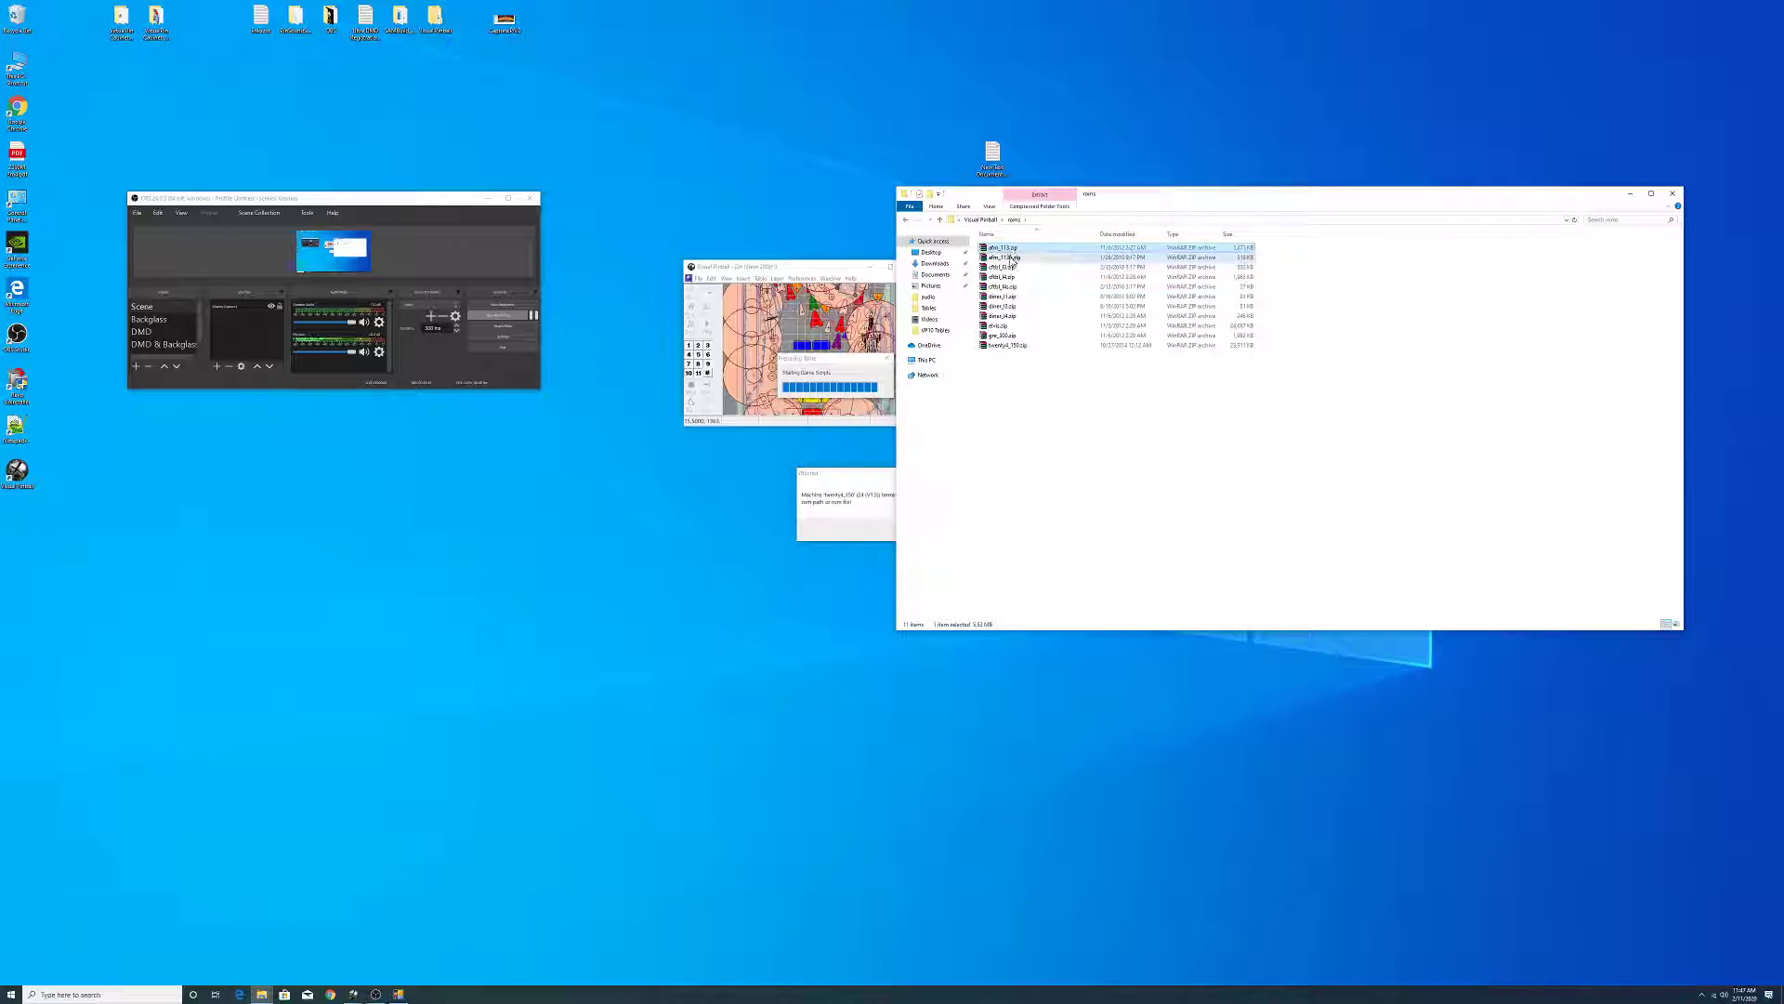
right_click(1011, 257)
left_click(1033, 427)
left_click(1672, 193)
- Dismiss the VBScript message and quit the running 24 table back to the editor
left_click(962, 528)
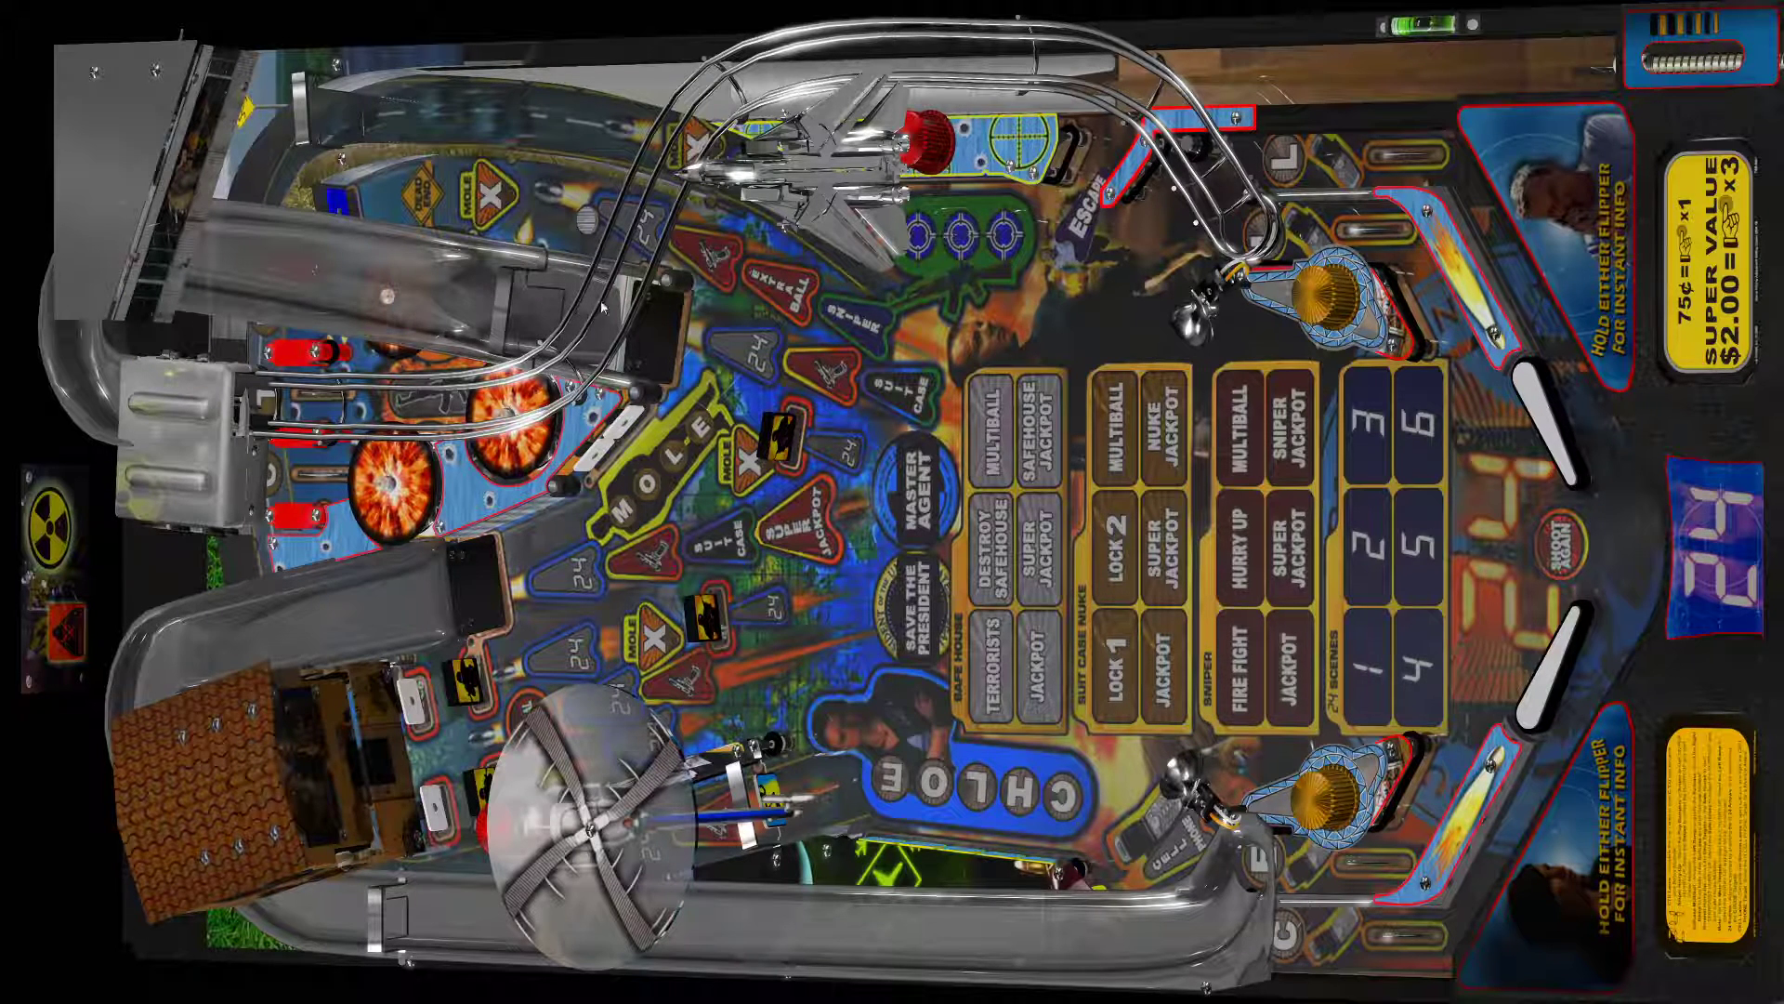
key("Escape")
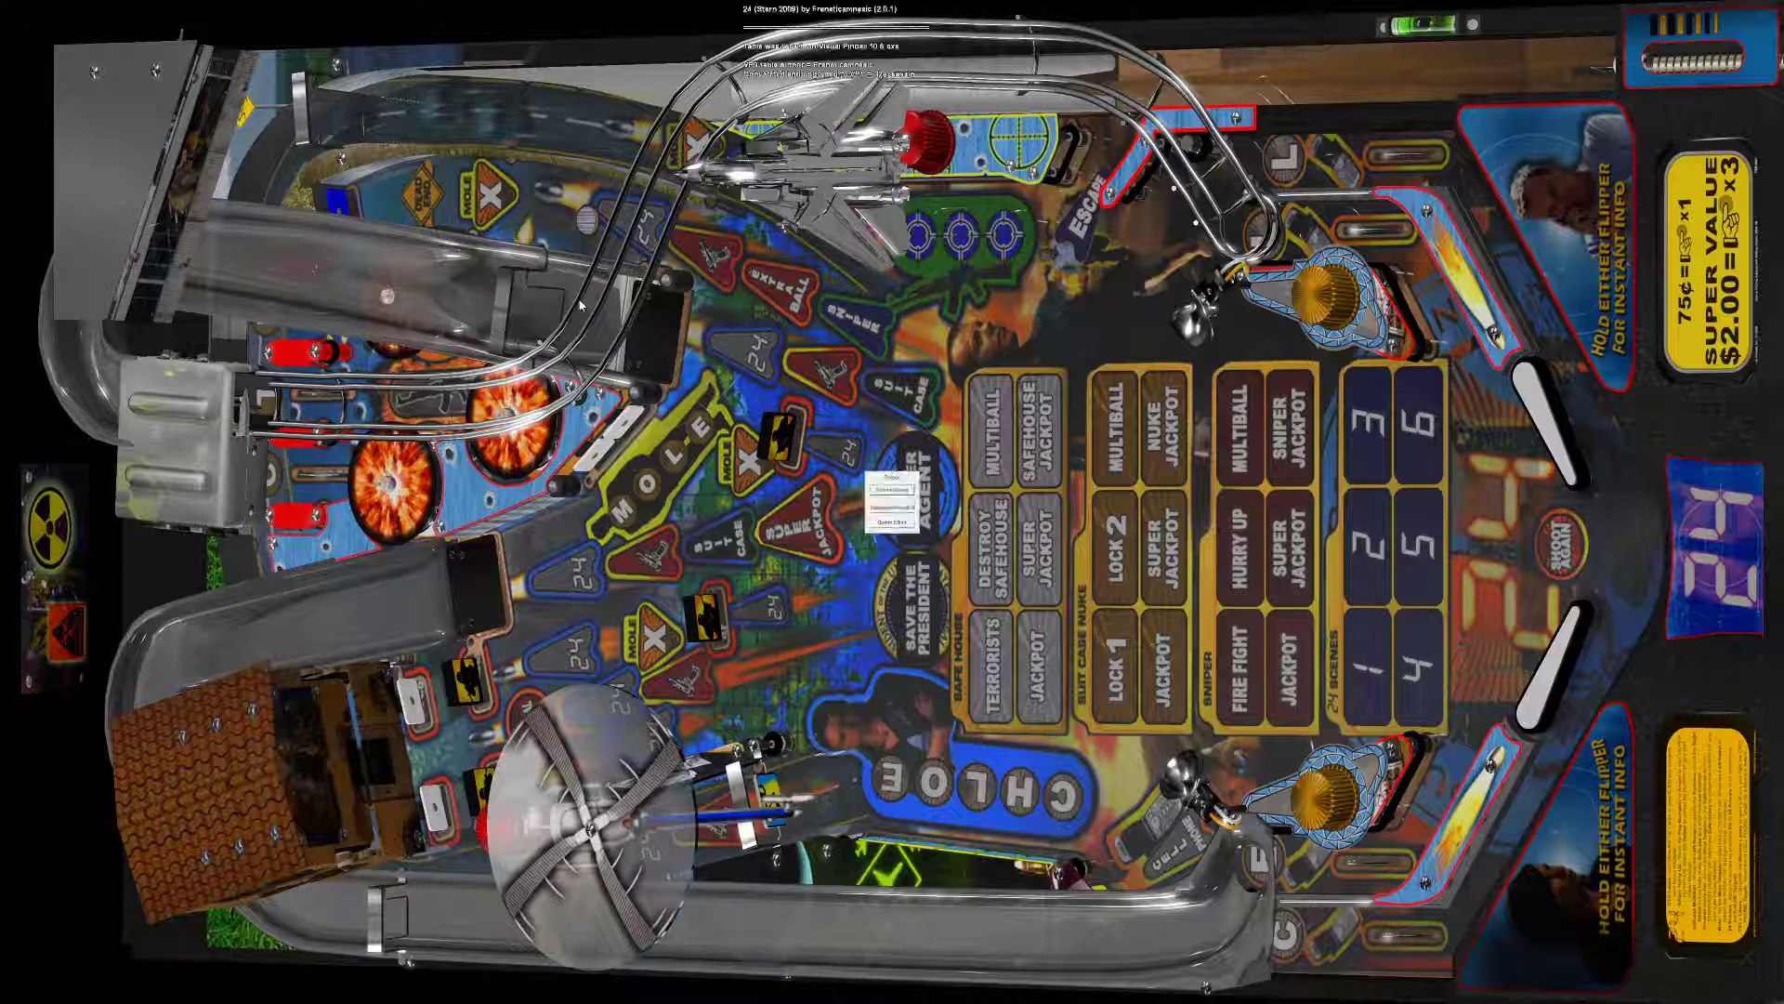
left_click(890, 524)
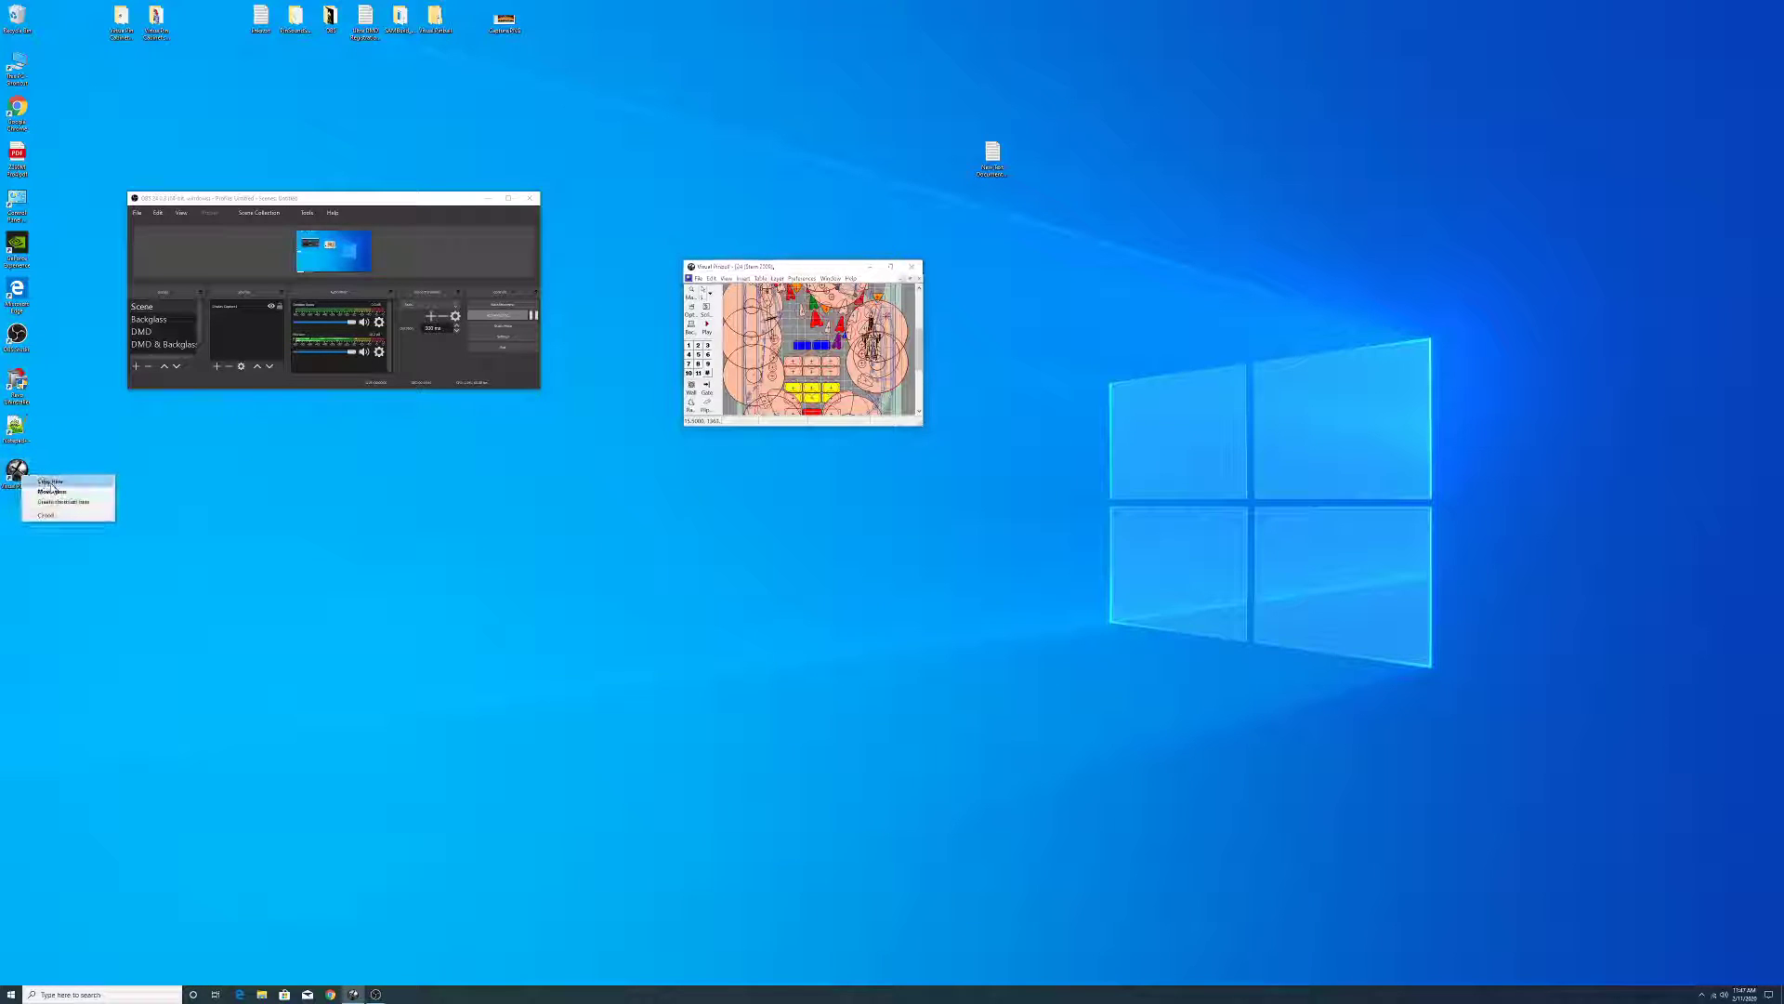
- Open the Visual Pinball shortcut's file location and paste the copied ROM zips into VPinMAME's roms folder
right_click(7, 465)
left_click(37, 482)
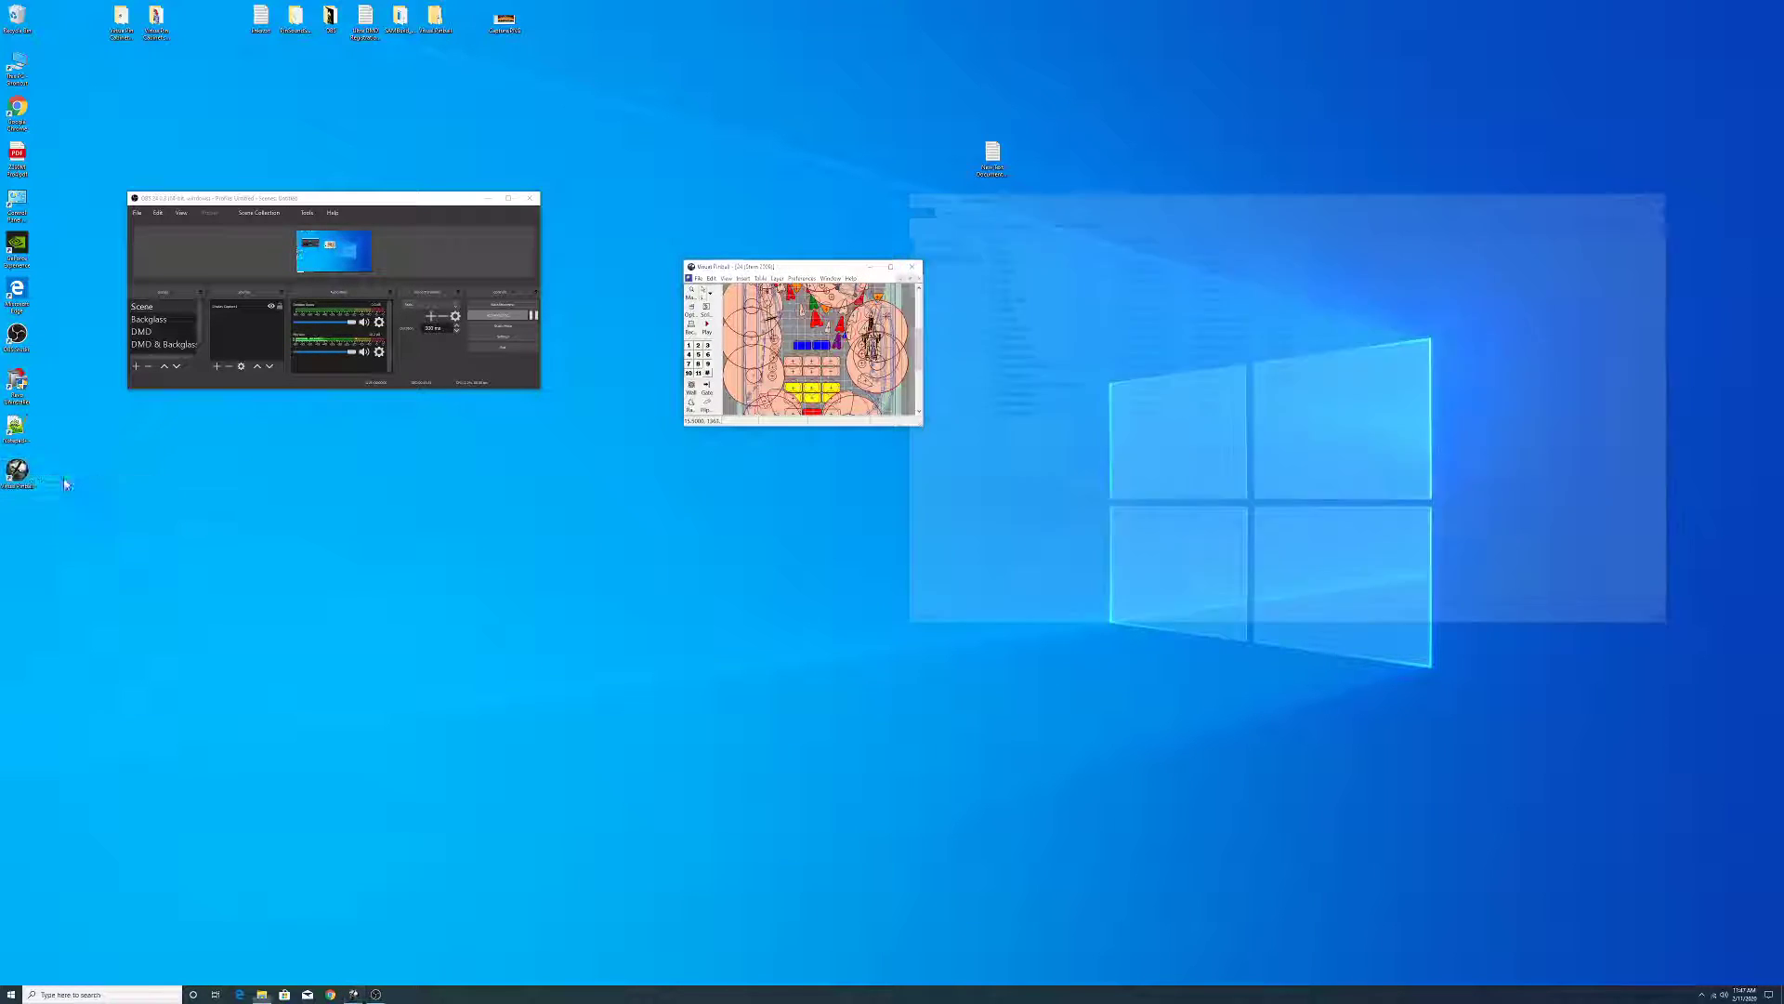
double_click(1003, 299)
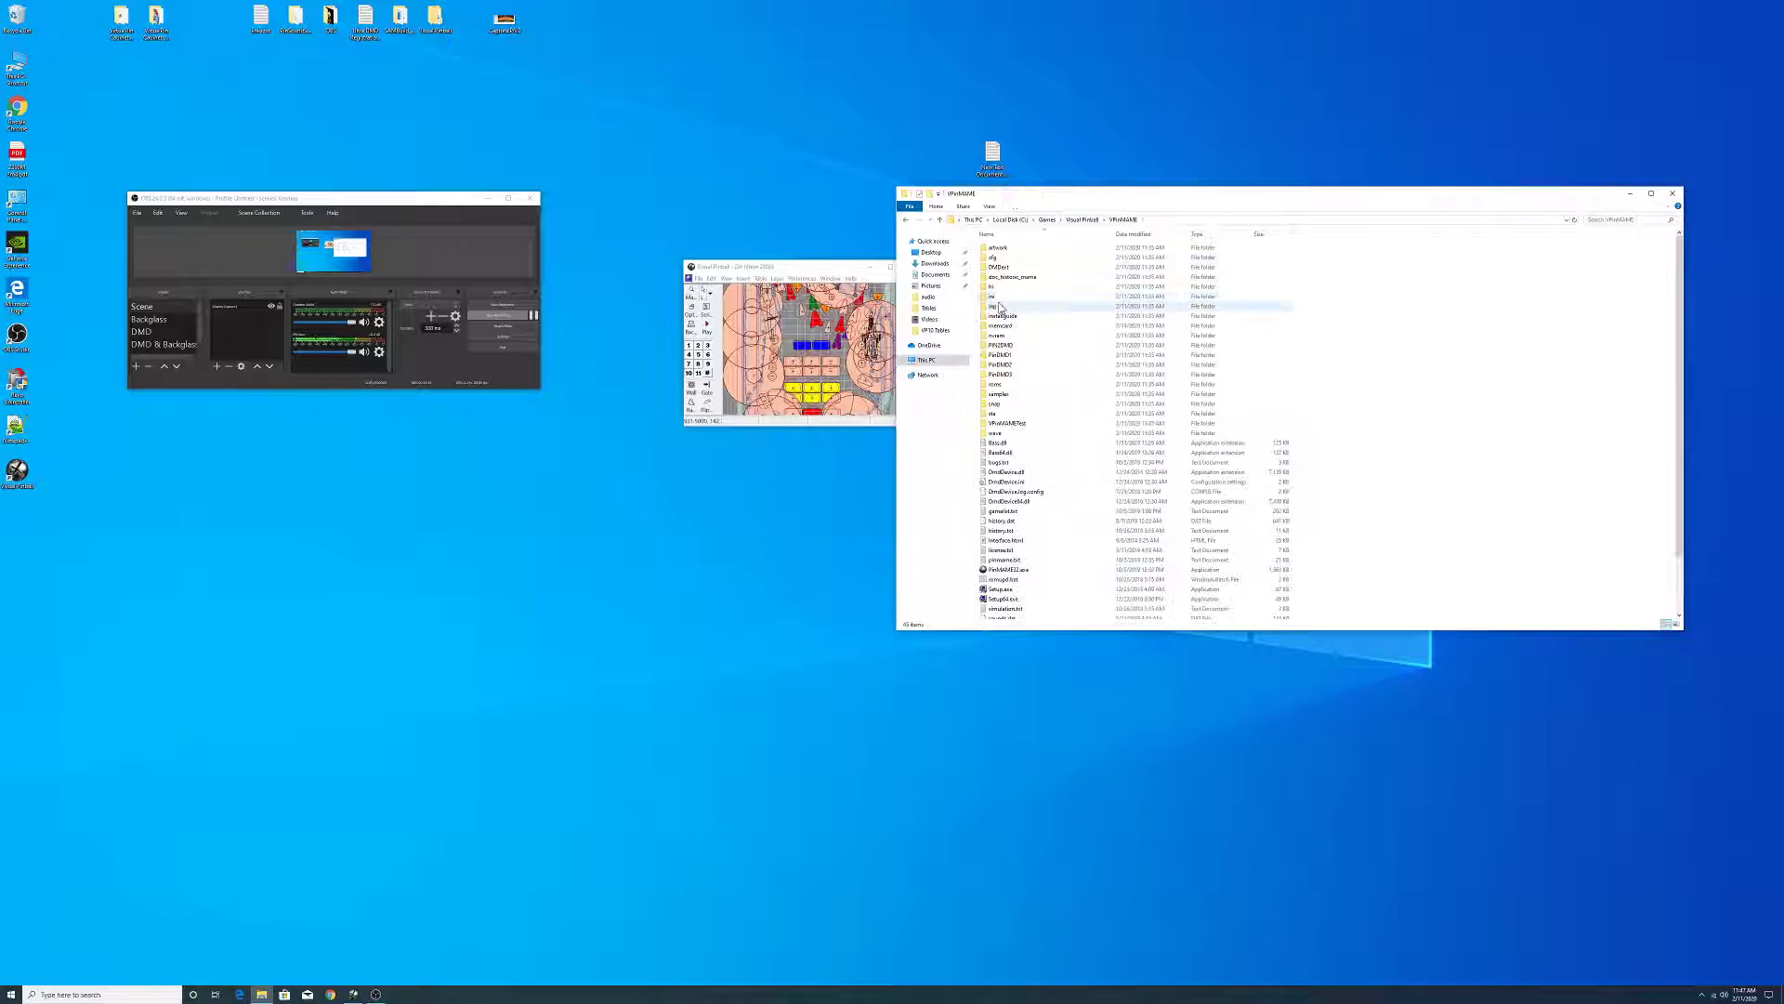
left_click(1001, 388)
double_click(1001, 388)
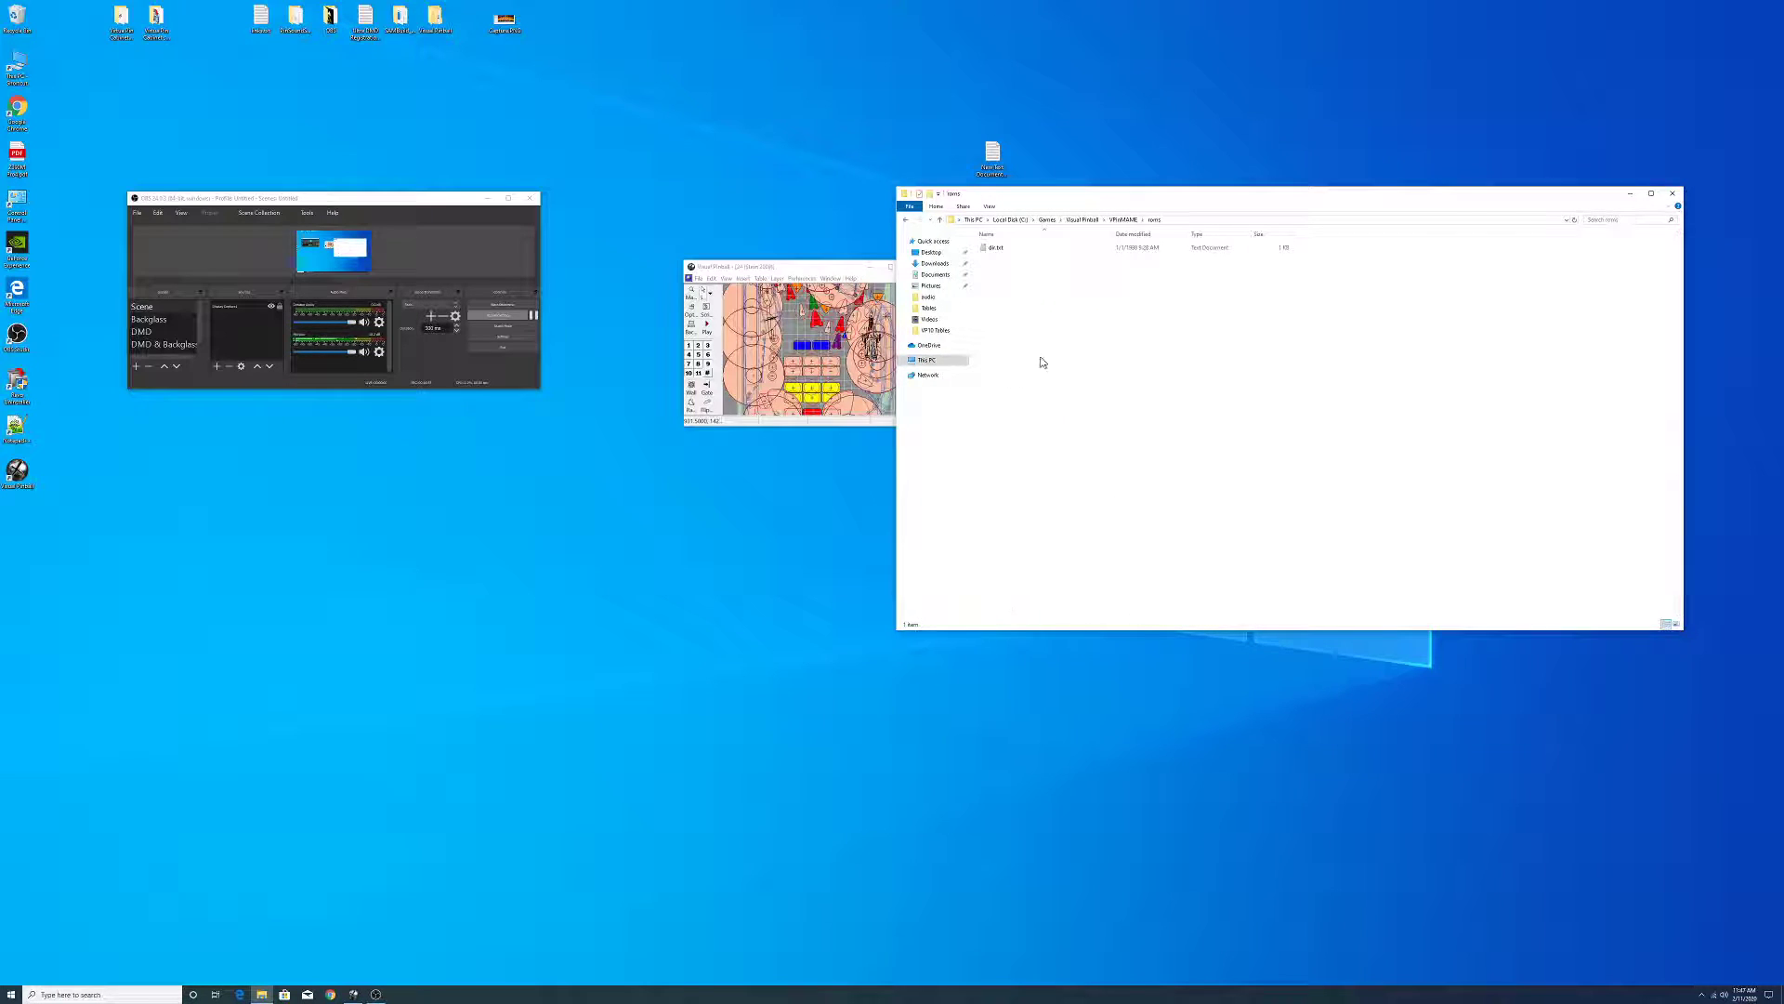
right_click(1059, 351)
left_click(1093, 420)
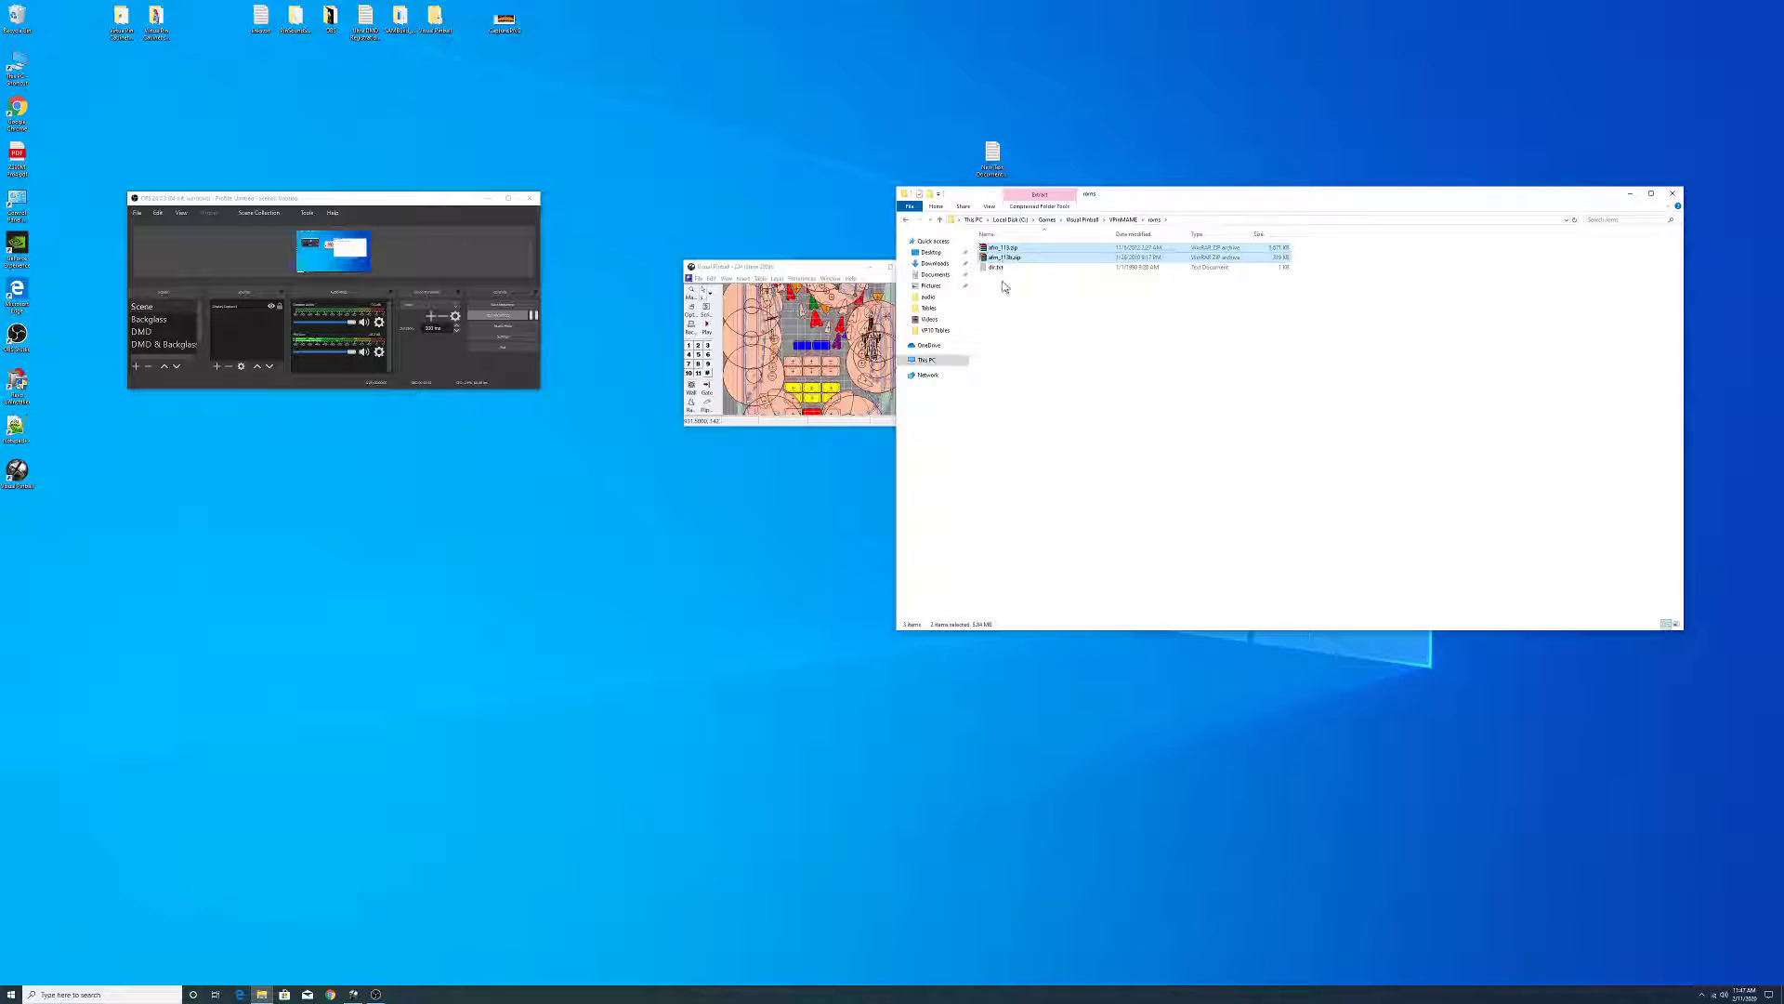
- Open the Scripts folder of the Visual Pinball installation, and the Scripts folder inside the desktop Visual Pinball folder in another window
left_click(940, 220)
left_click(940, 220)
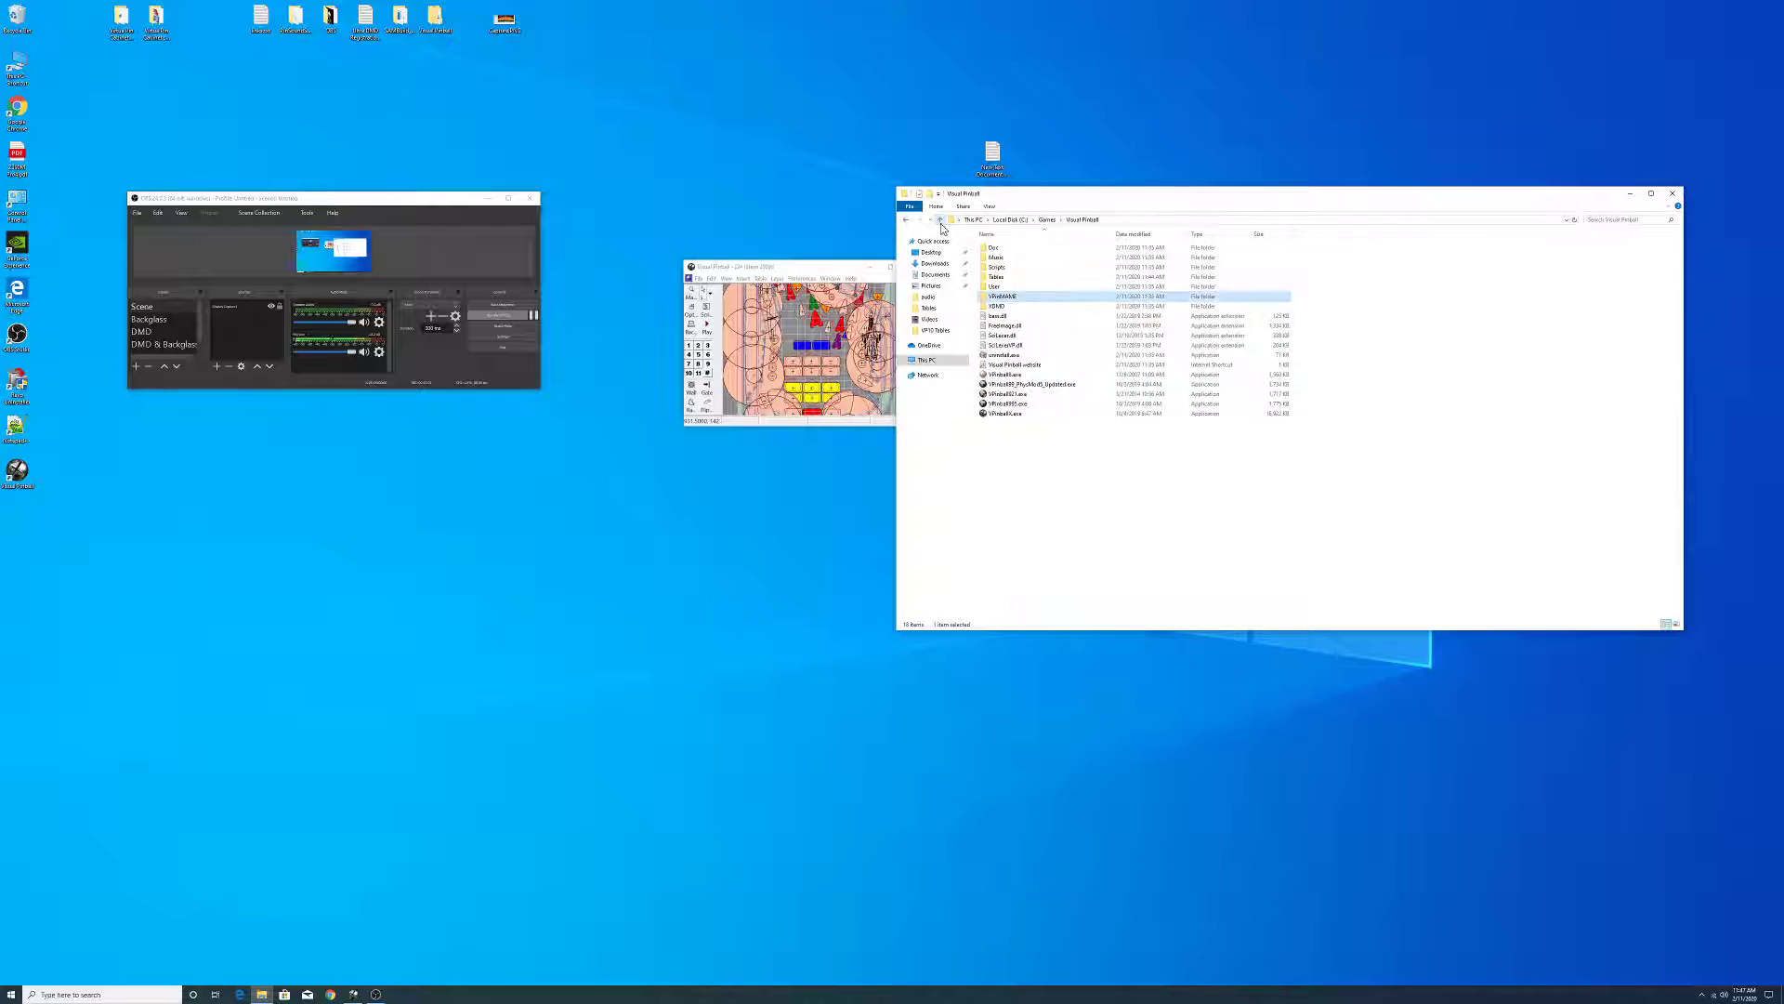
double_click(996, 268)
double_click(437, 16)
double_click(1009, 288)
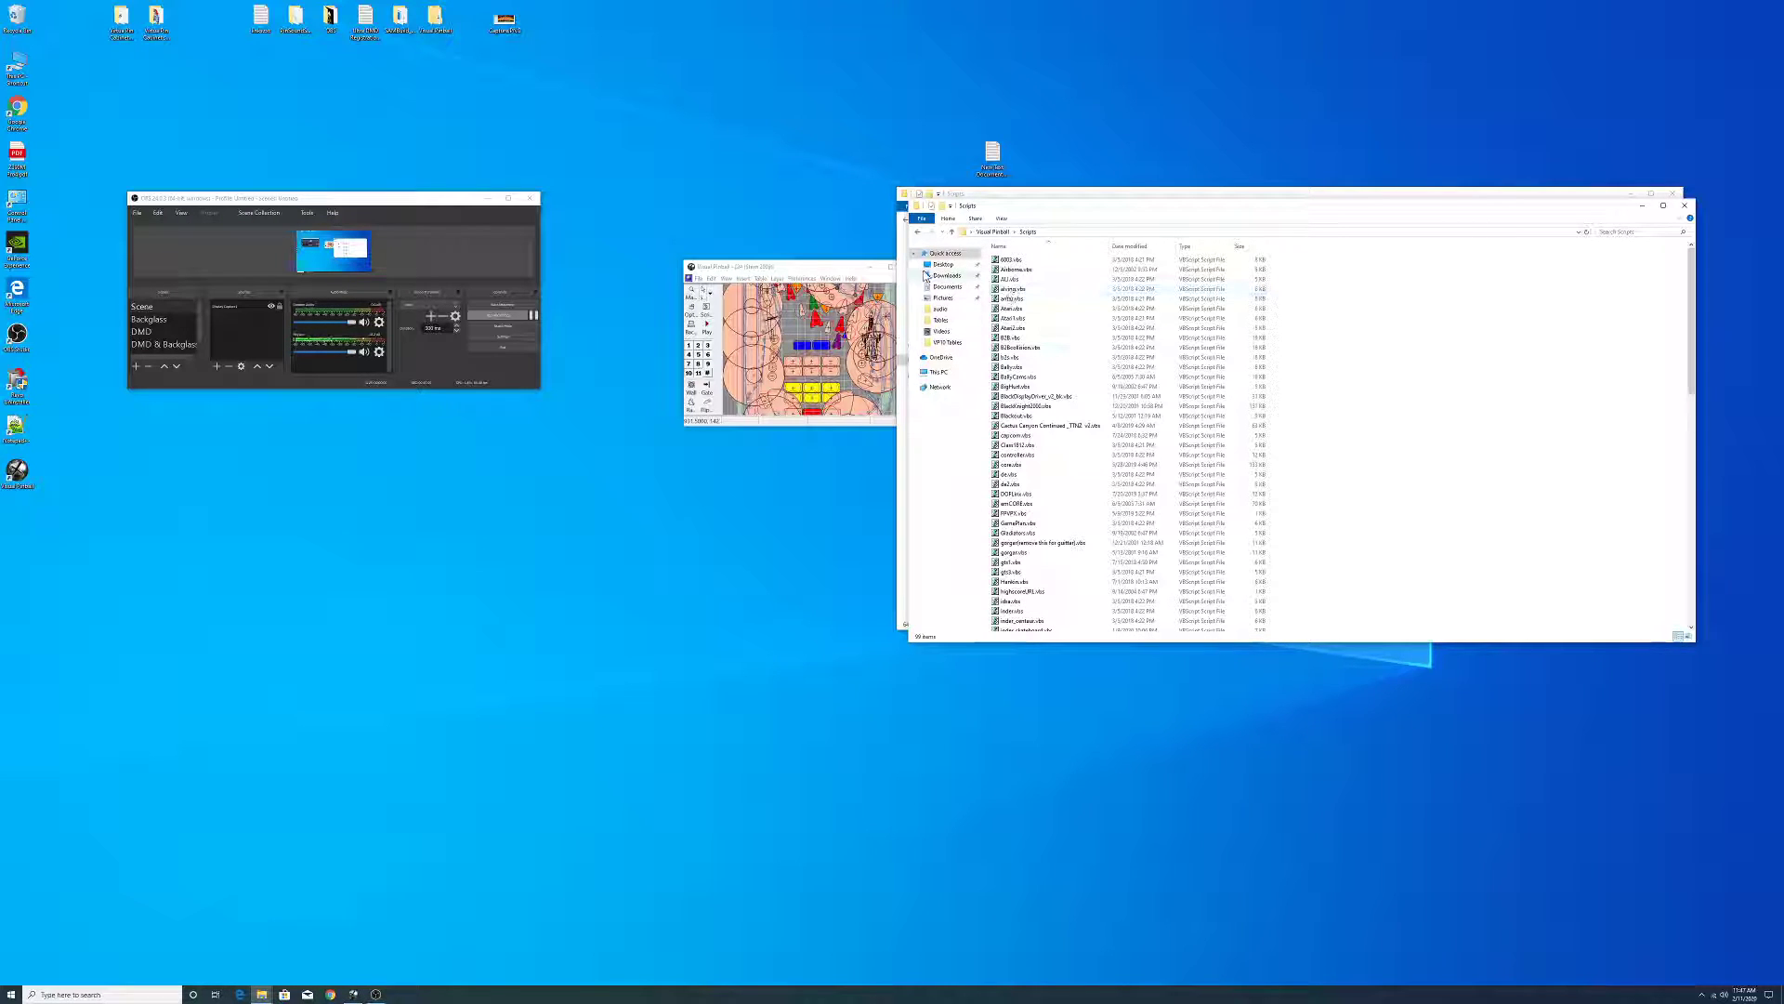
- View the properties of the Scripts folder inside the desktop Visual Pinball folder and close them
left_click(951, 231)
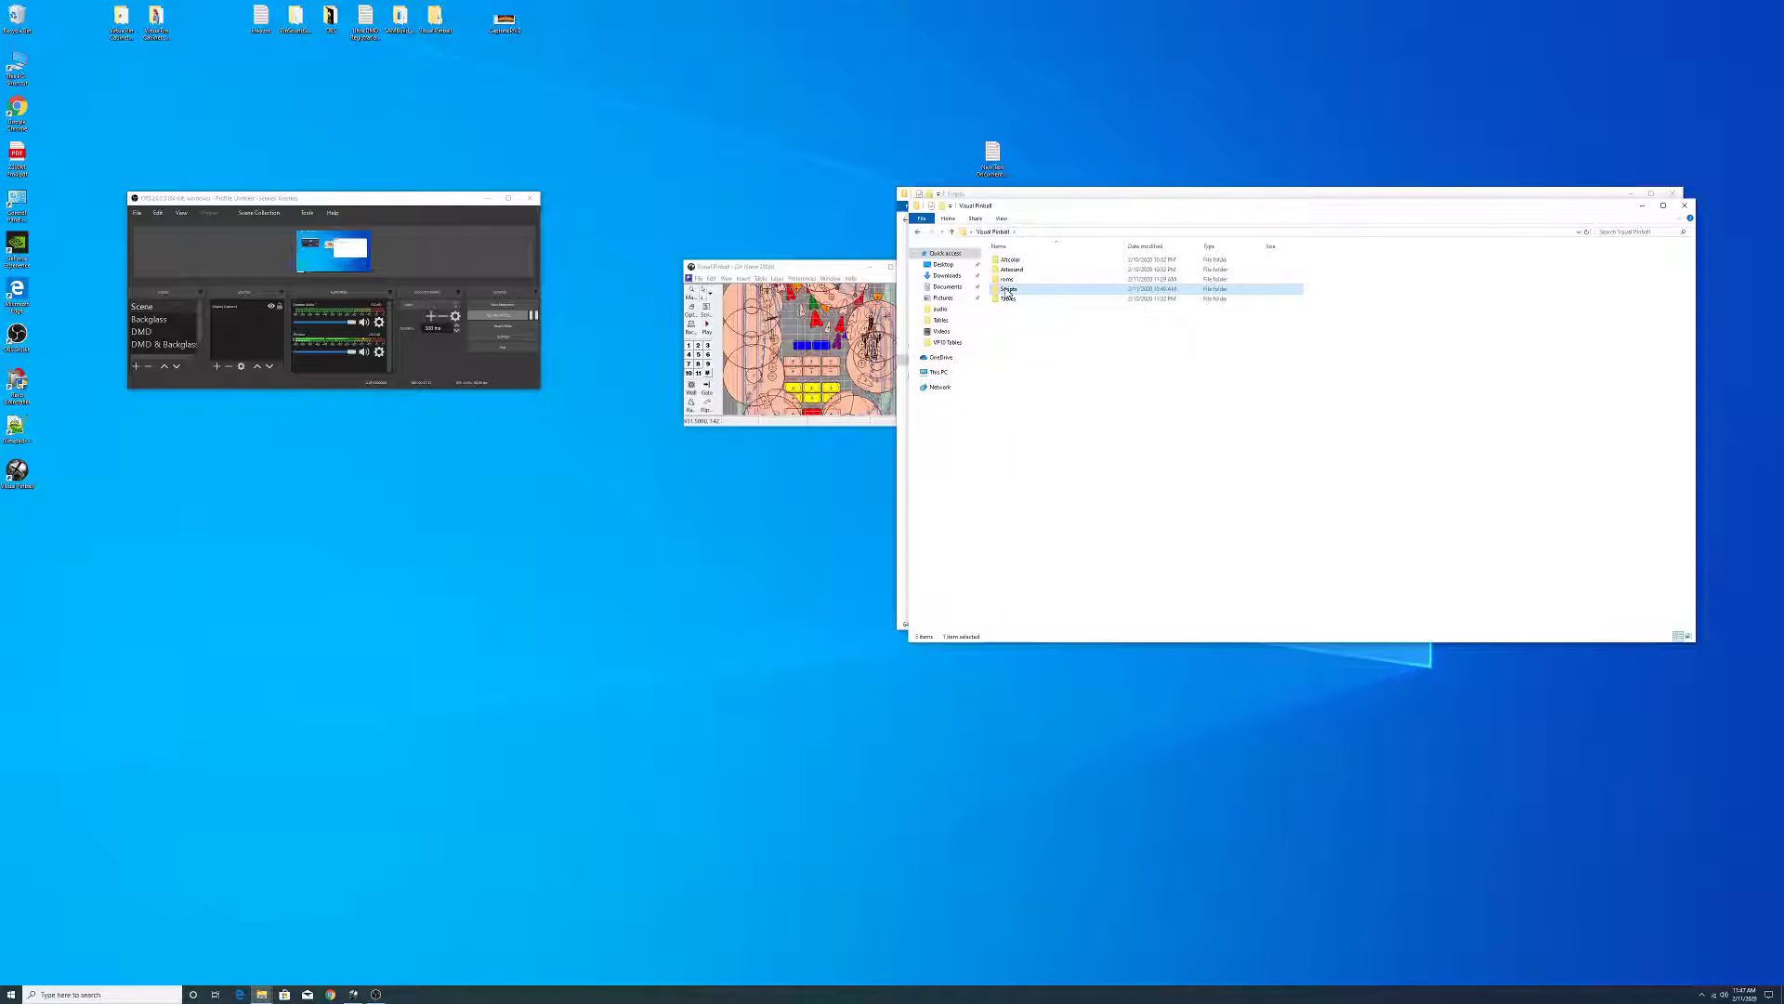
right_click(1008, 293)
left_click(1057, 502)
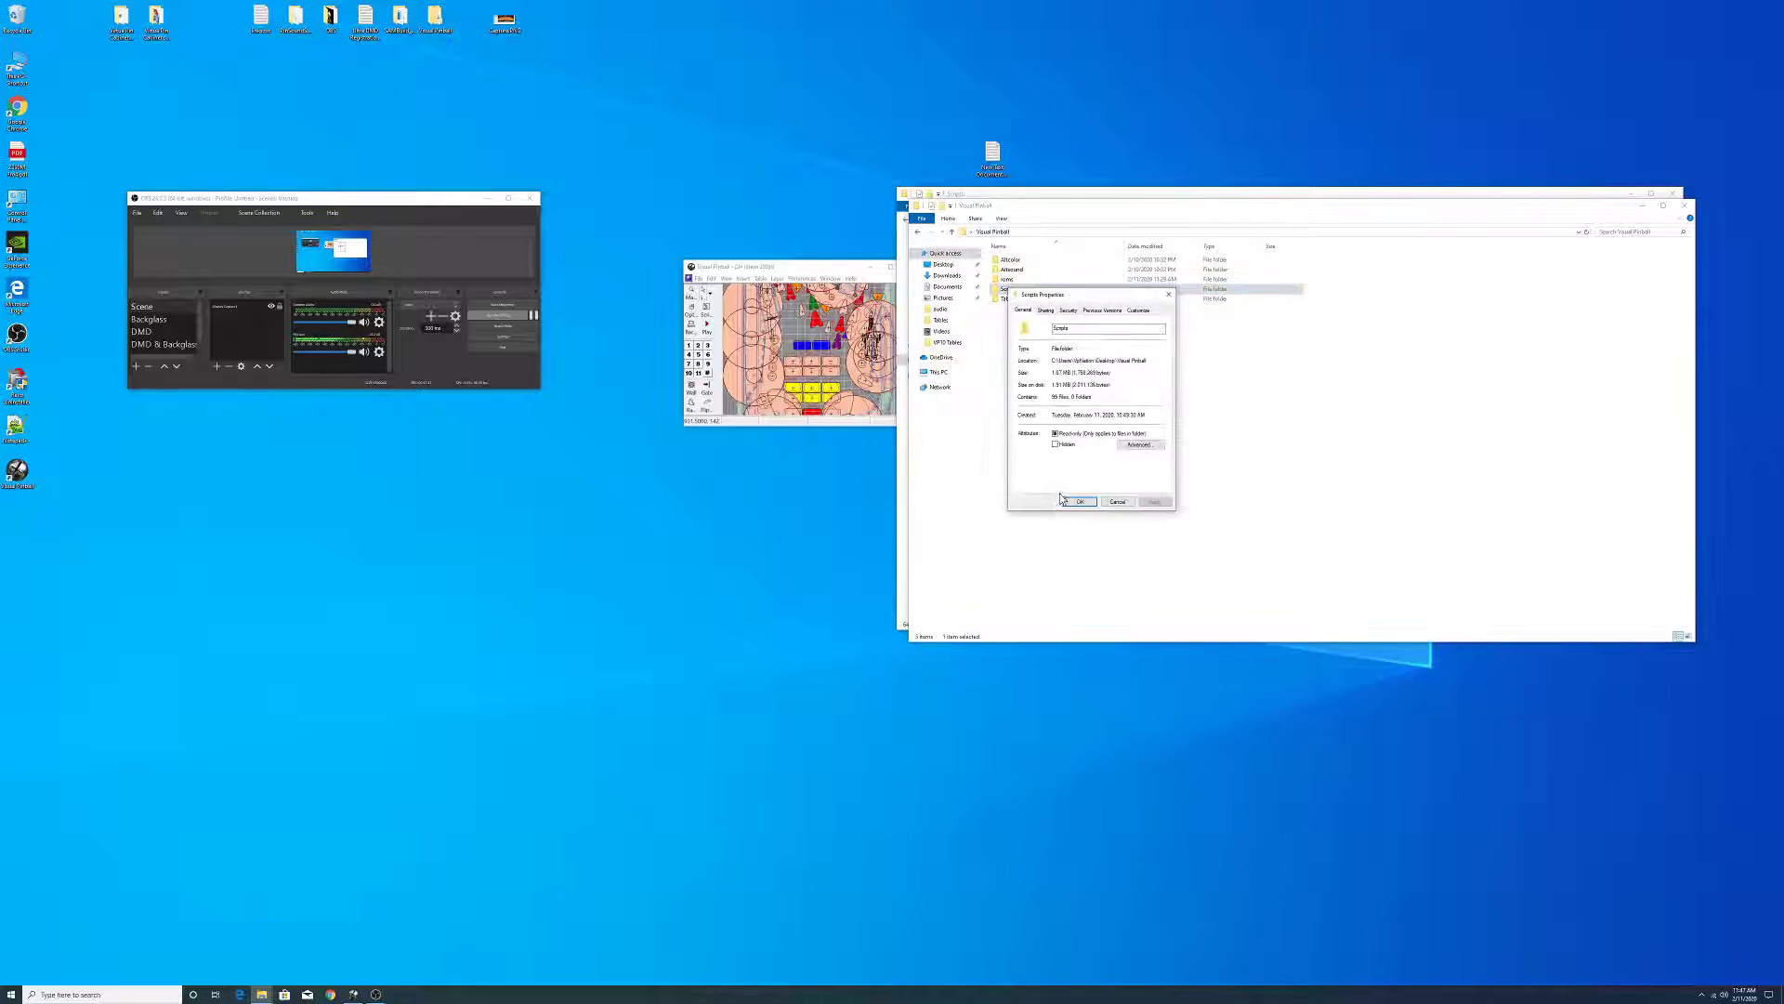
left_click(1086, 503)
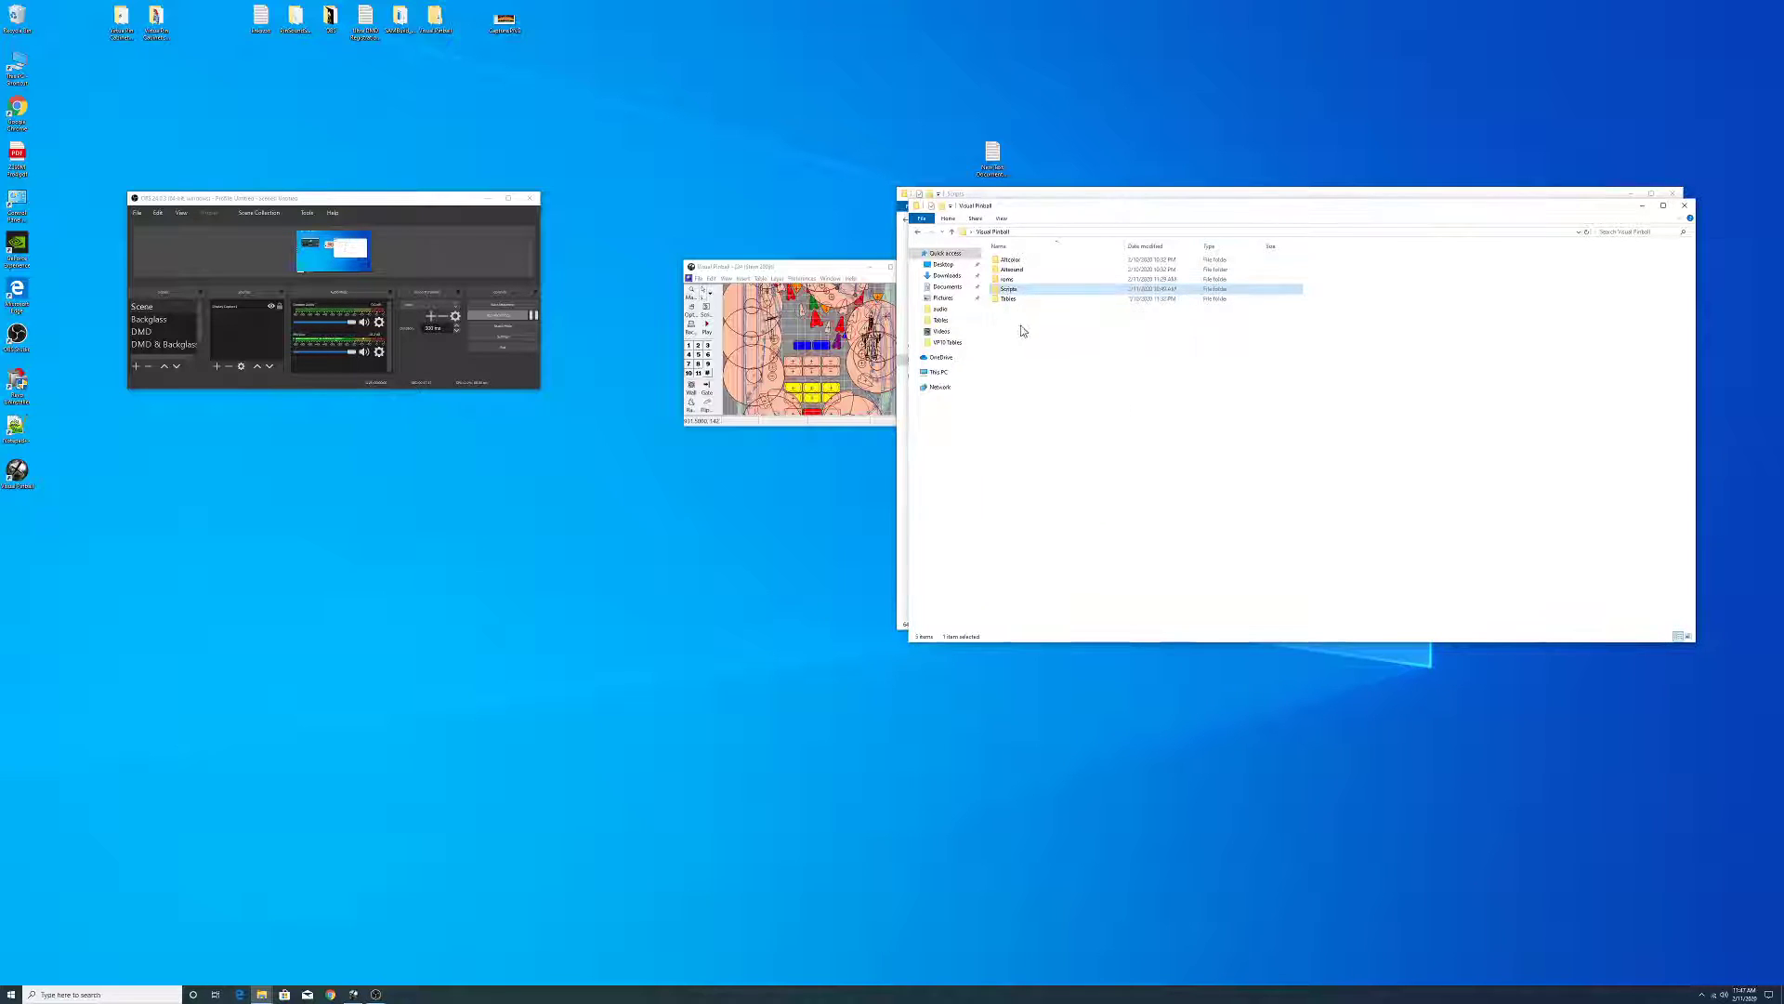
- Archive the desktop Visual Pinball folder's Scripts folder with WinRAR in ZIP format
right_click(1006, 290)
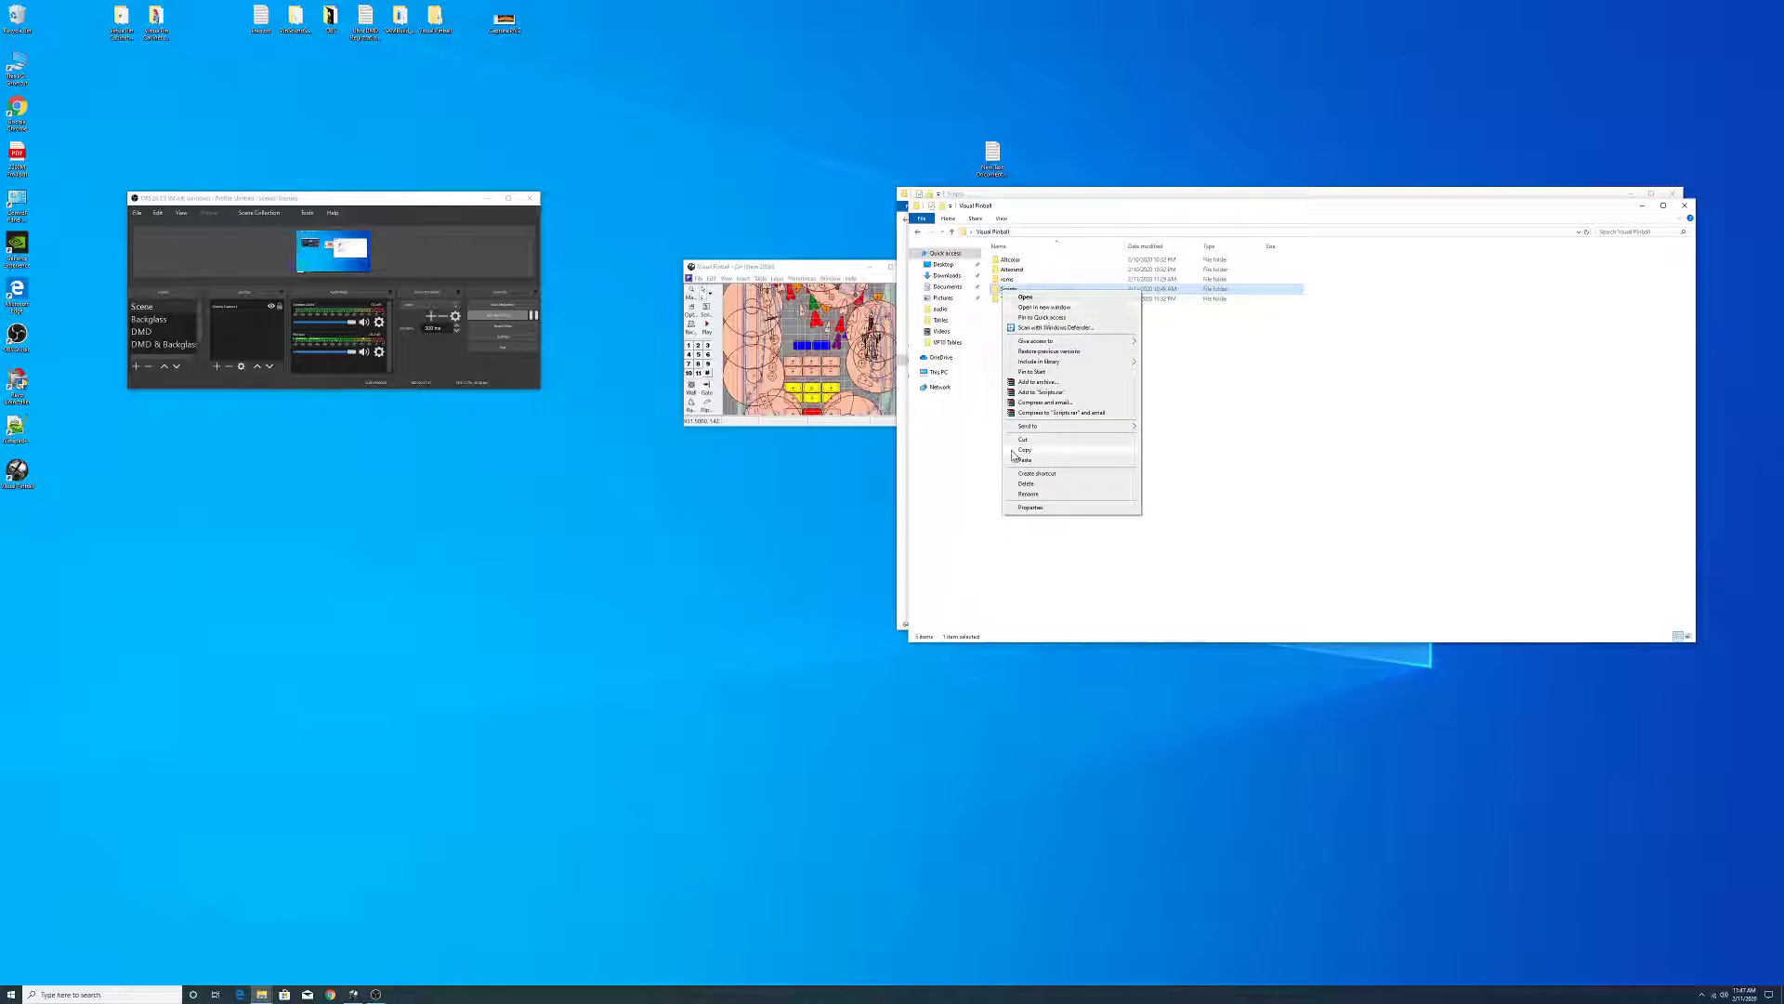
left_click(1032, 382)
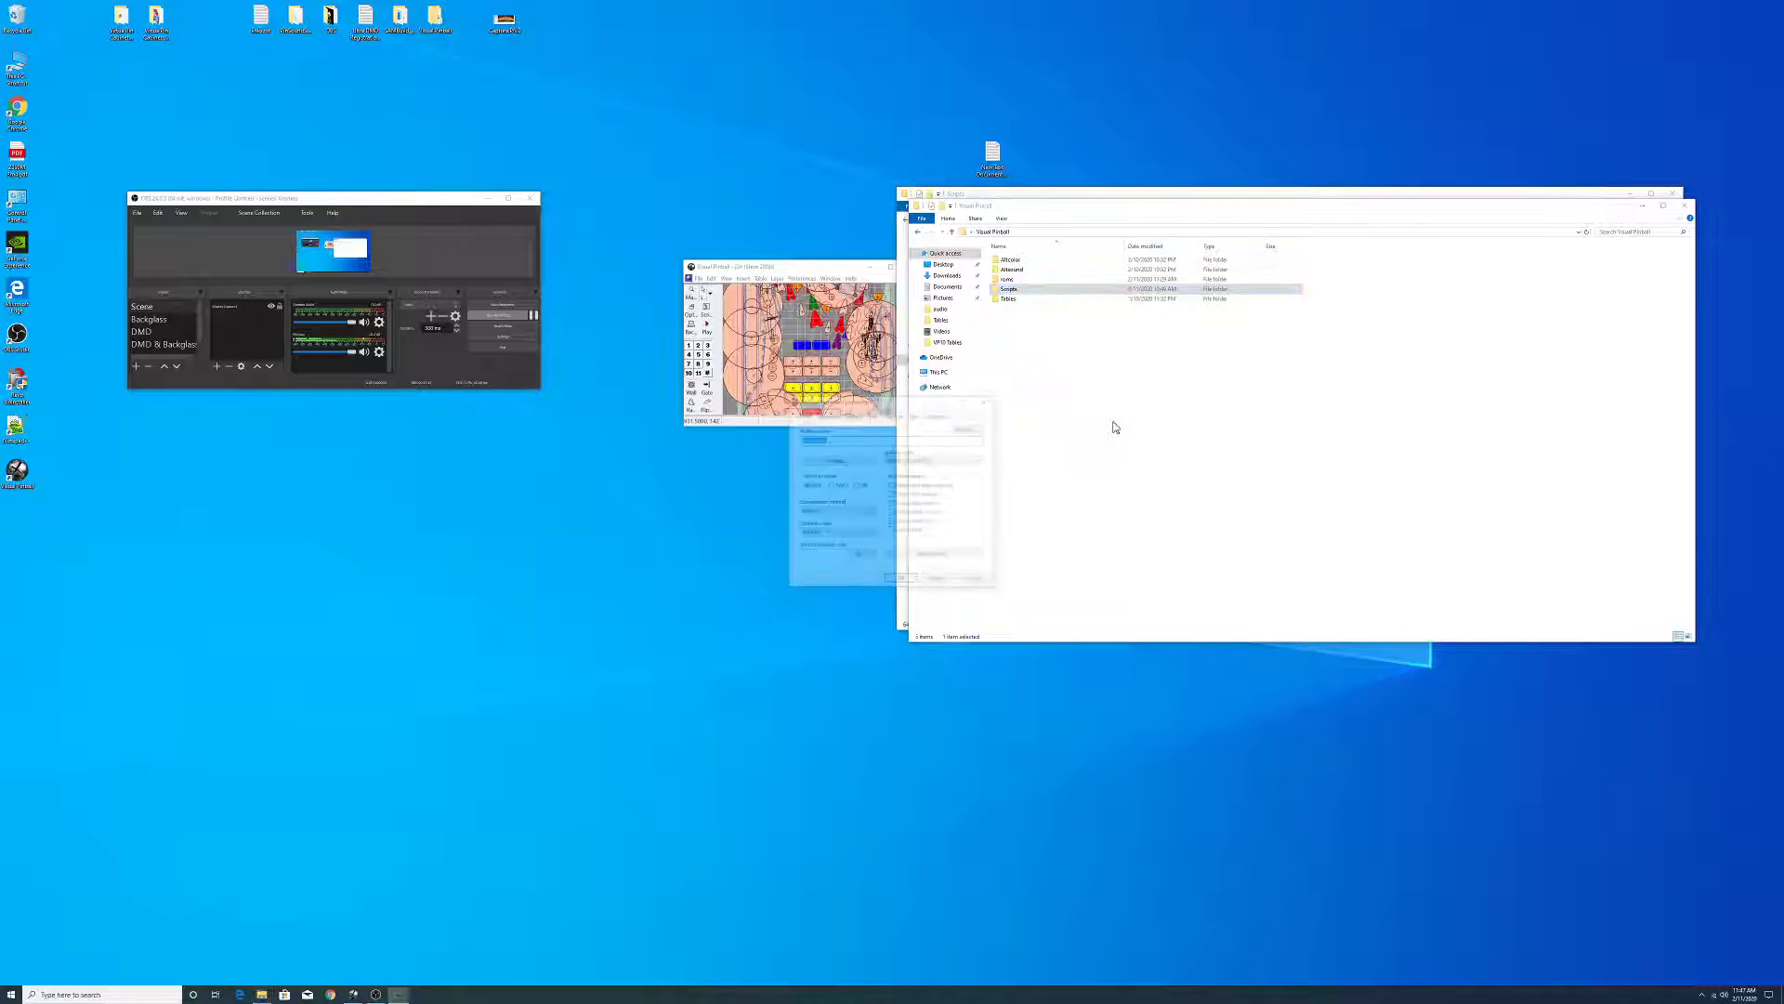
left_click(860, 486)
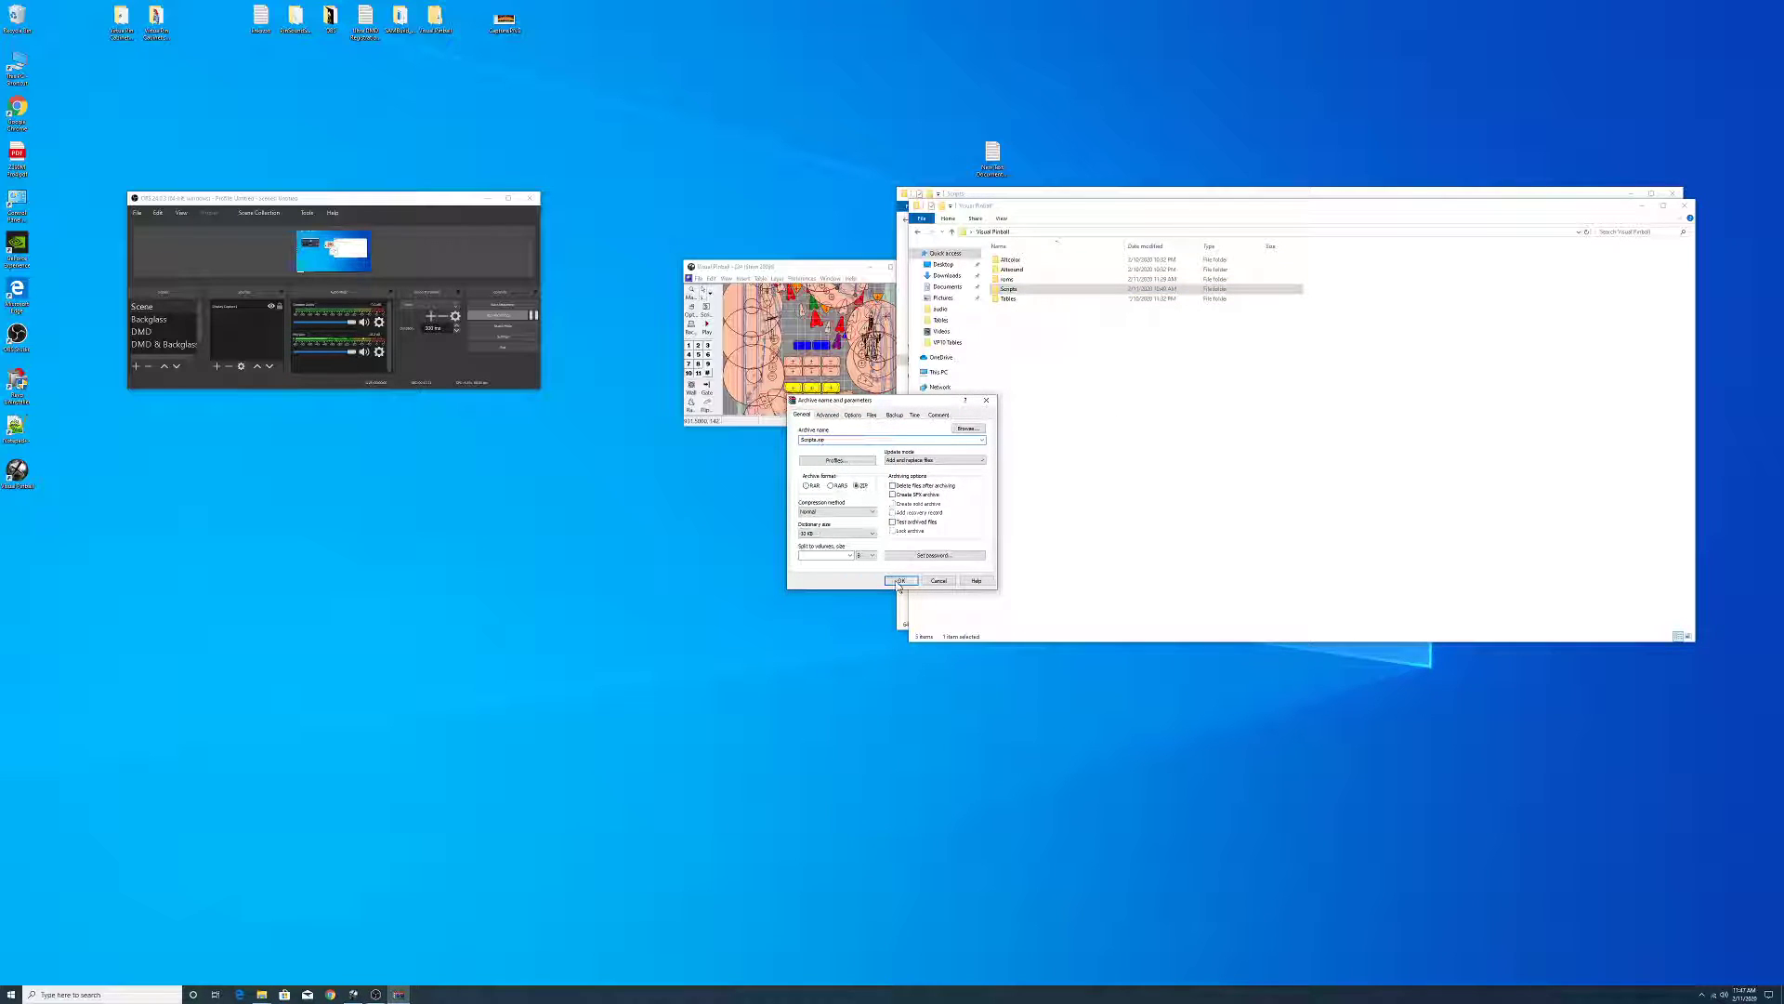
left_click(901, 580)
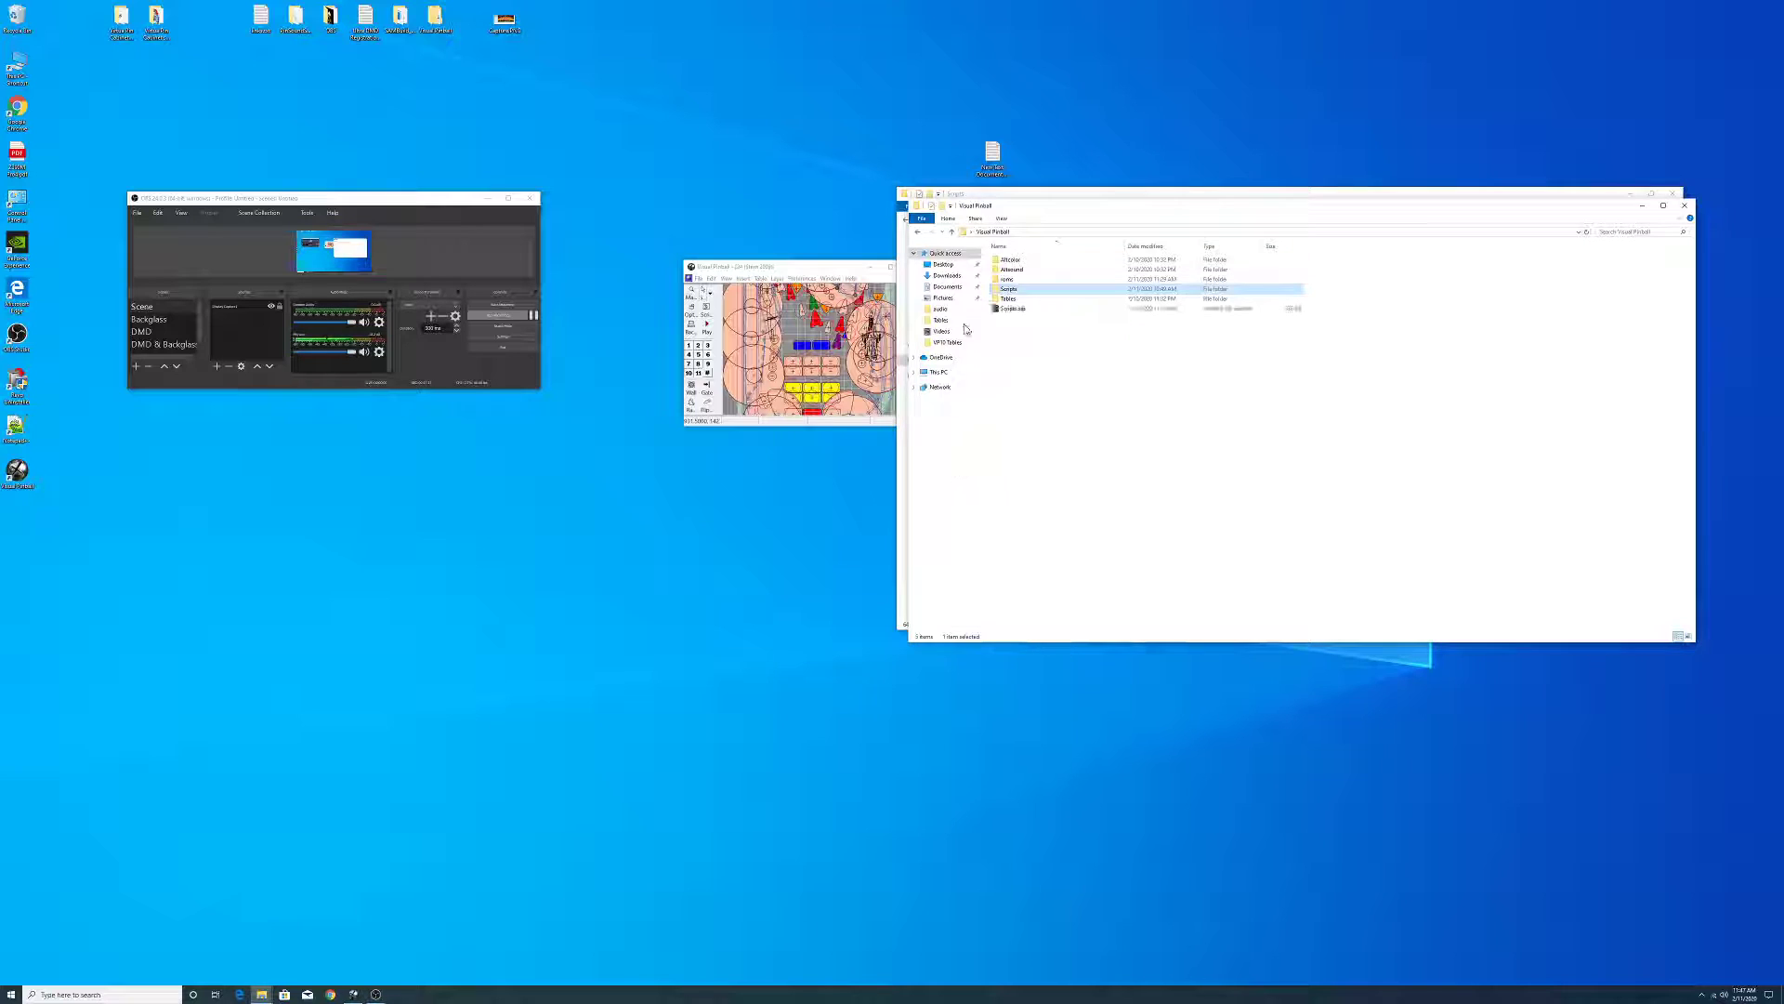
- Copy all script files from the desktop Visual Pinball folder's Scripts folder and close that window
double_click(1008, 289)
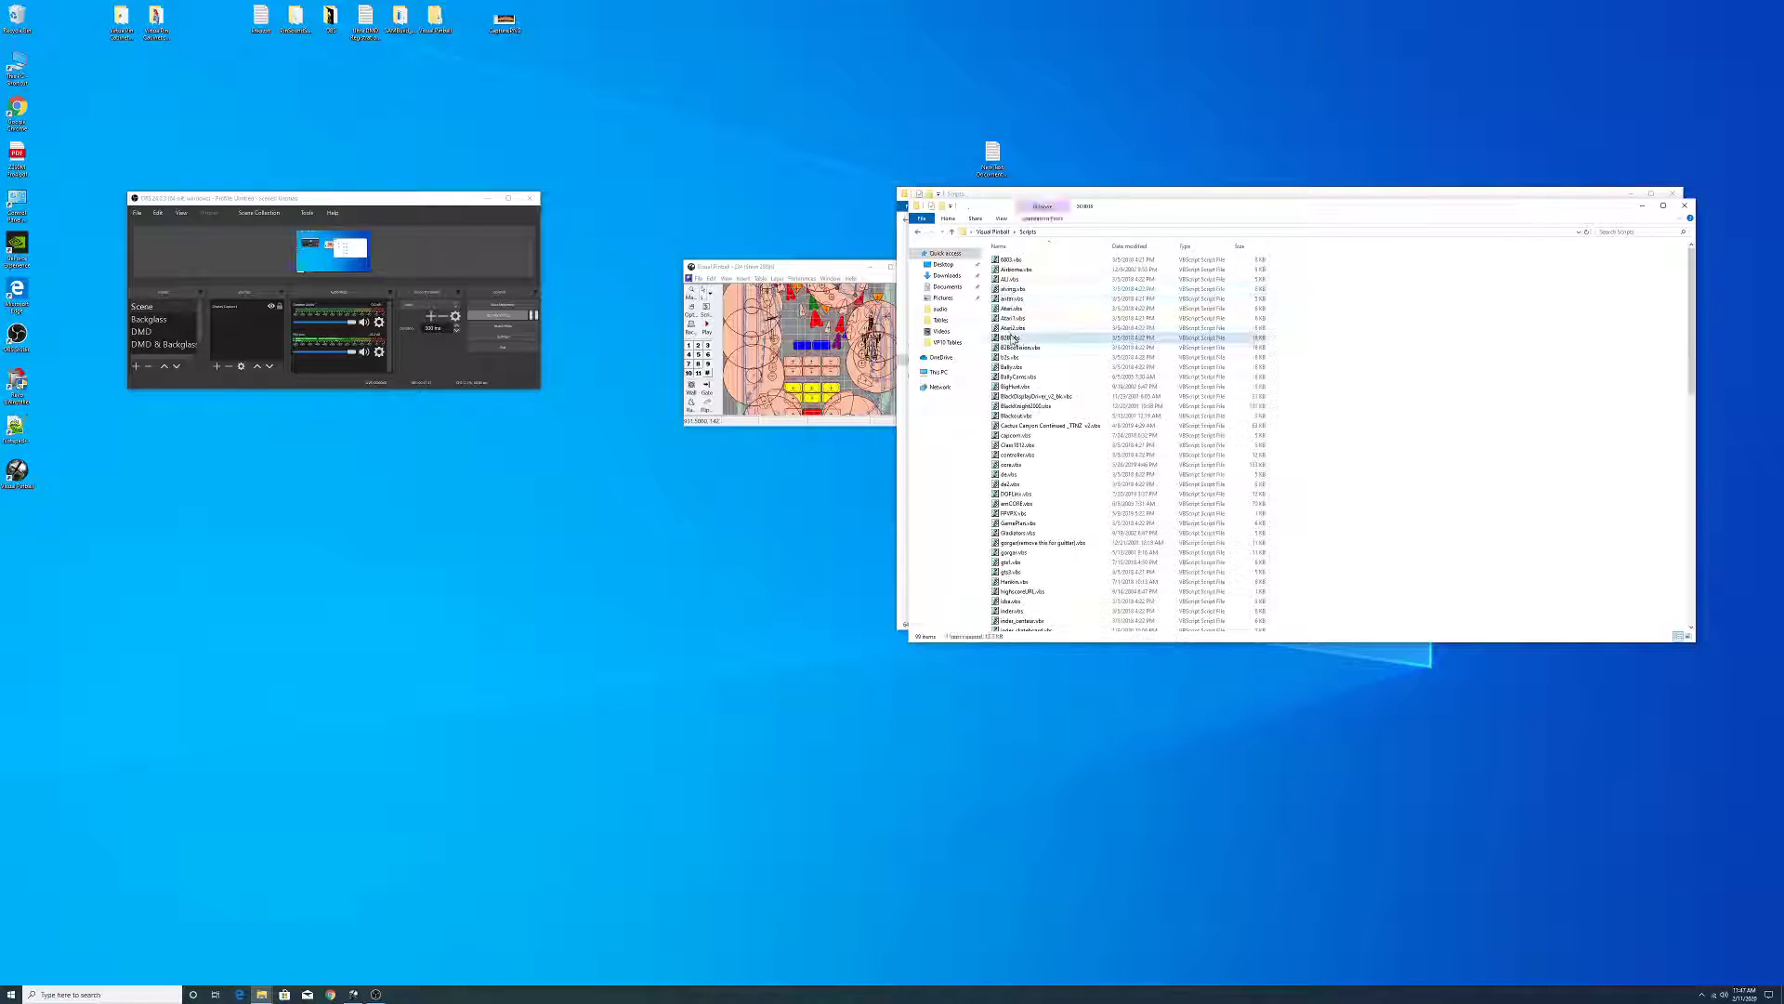
key("ctrl+a")
right_click(1013, 338)
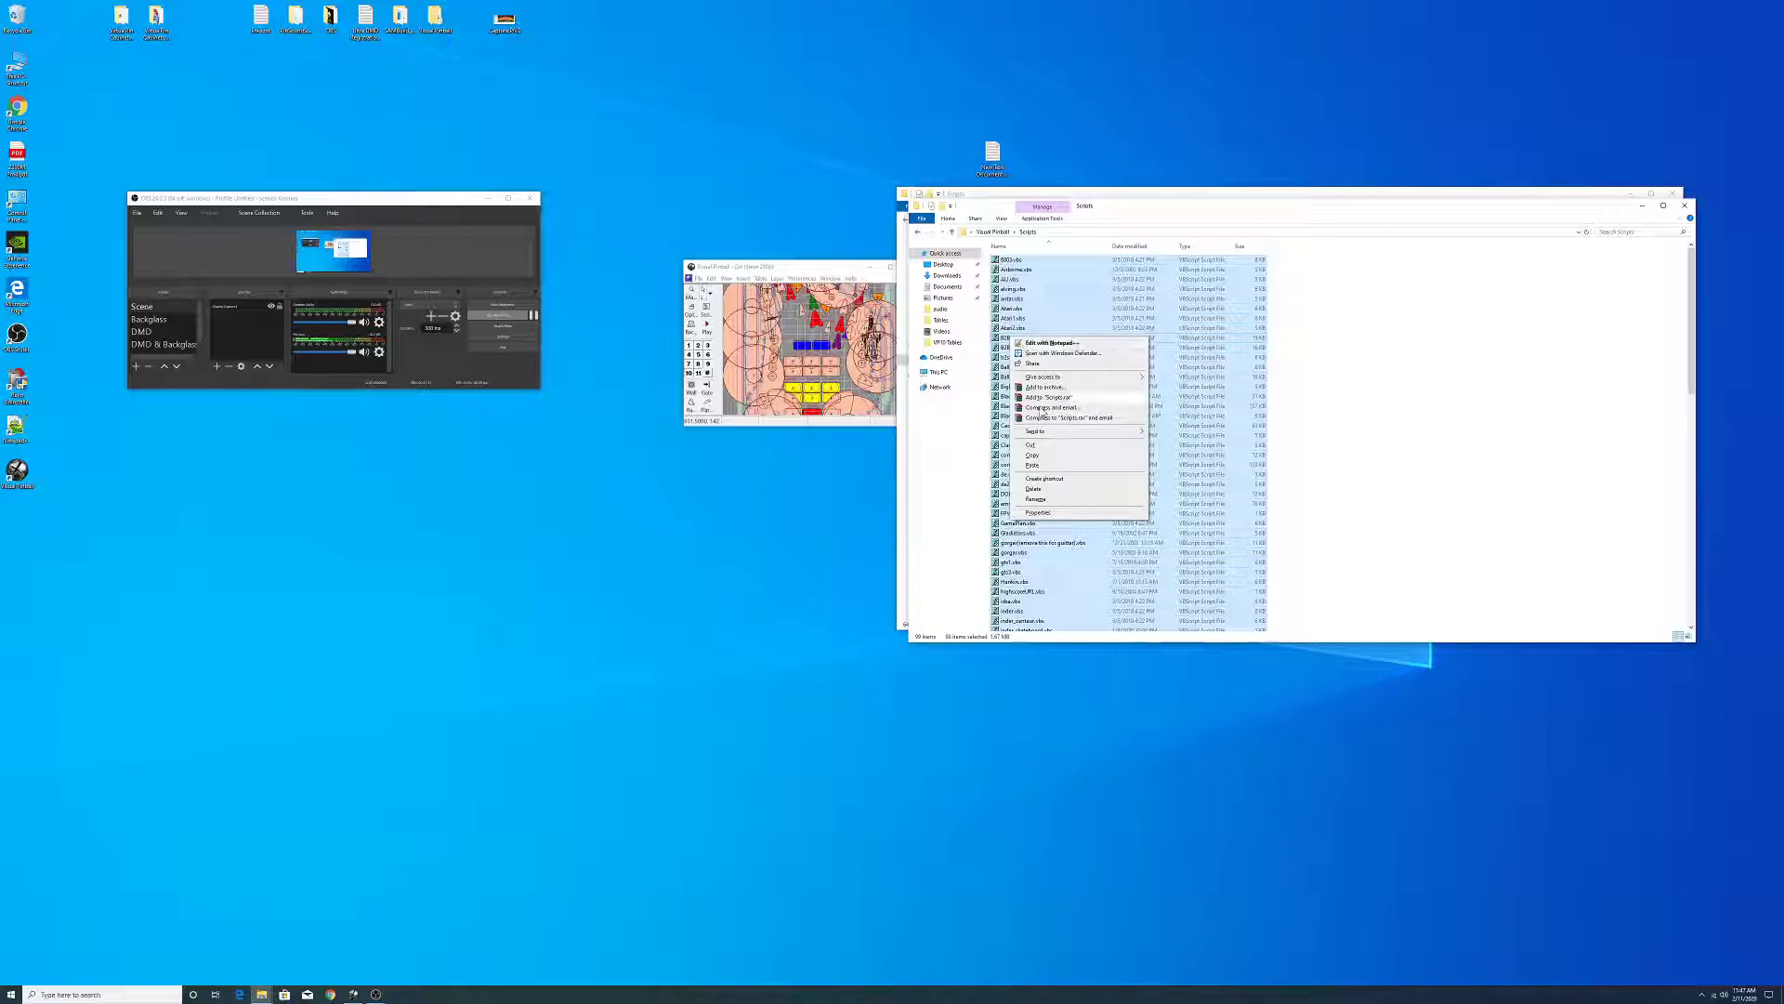
left_click(1034, 454)
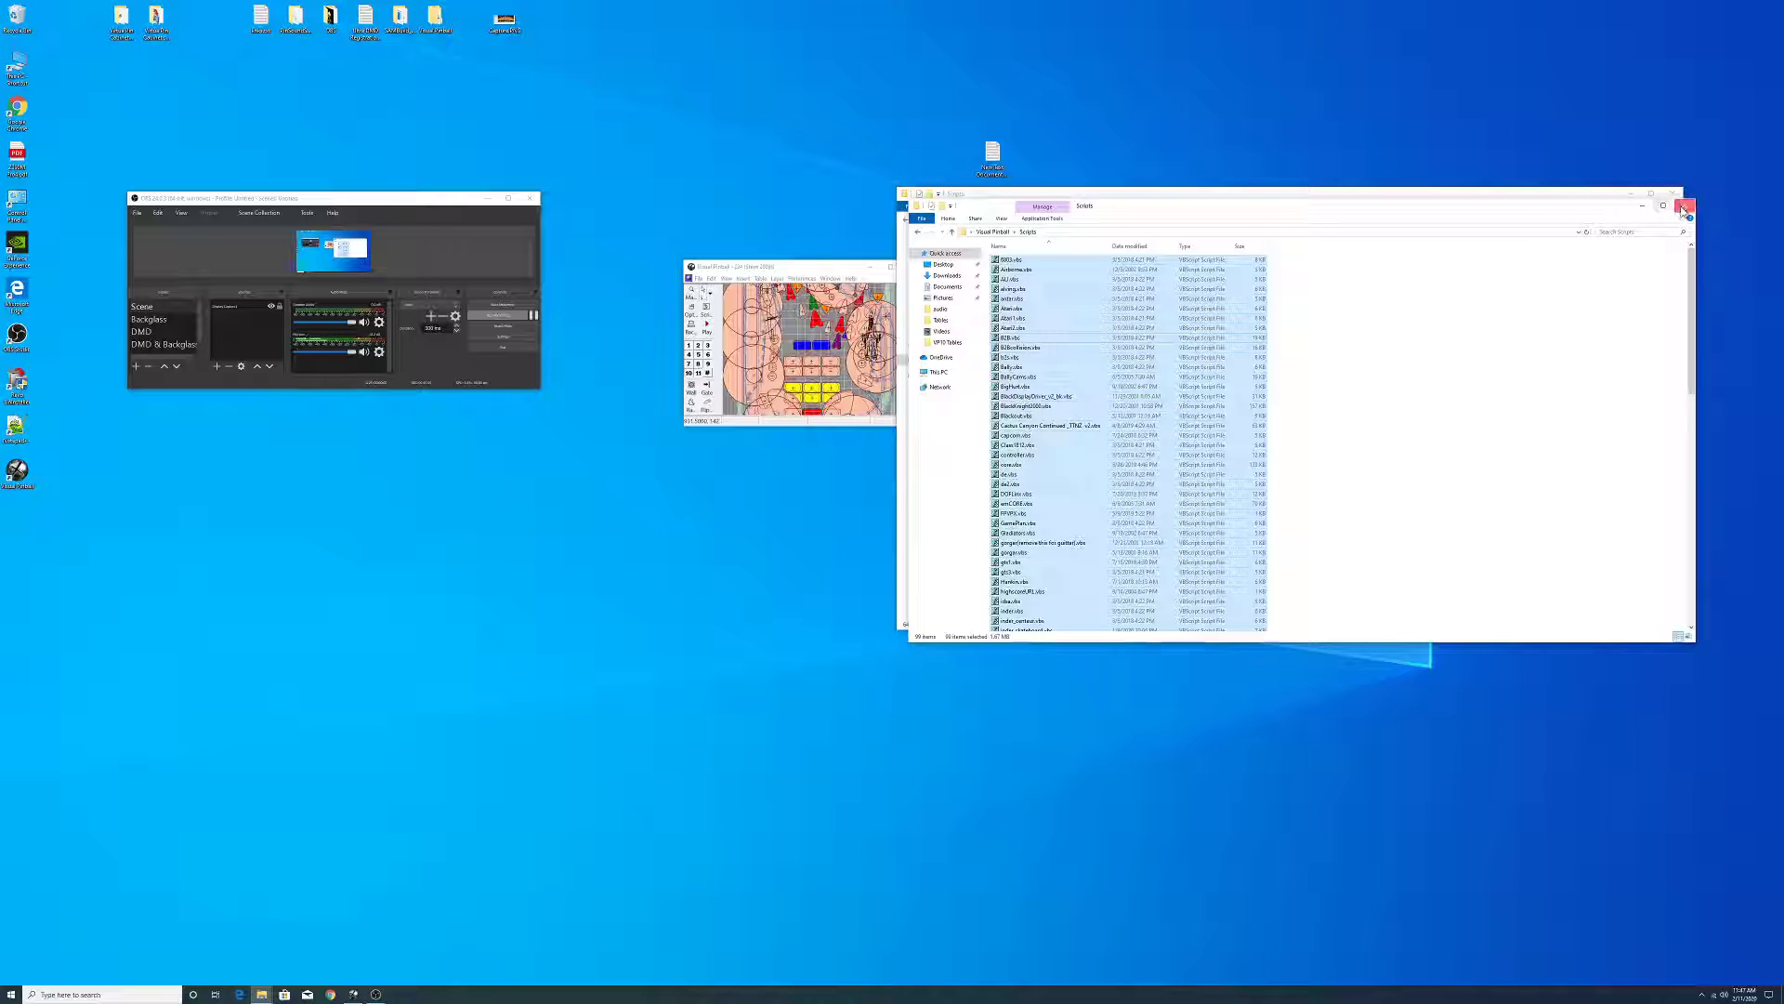
left_click(1682, 207)
- Paste the copied script files into the installation's Scripts folder, replacing the files with the same names, and close the window
left_click(940, 220)
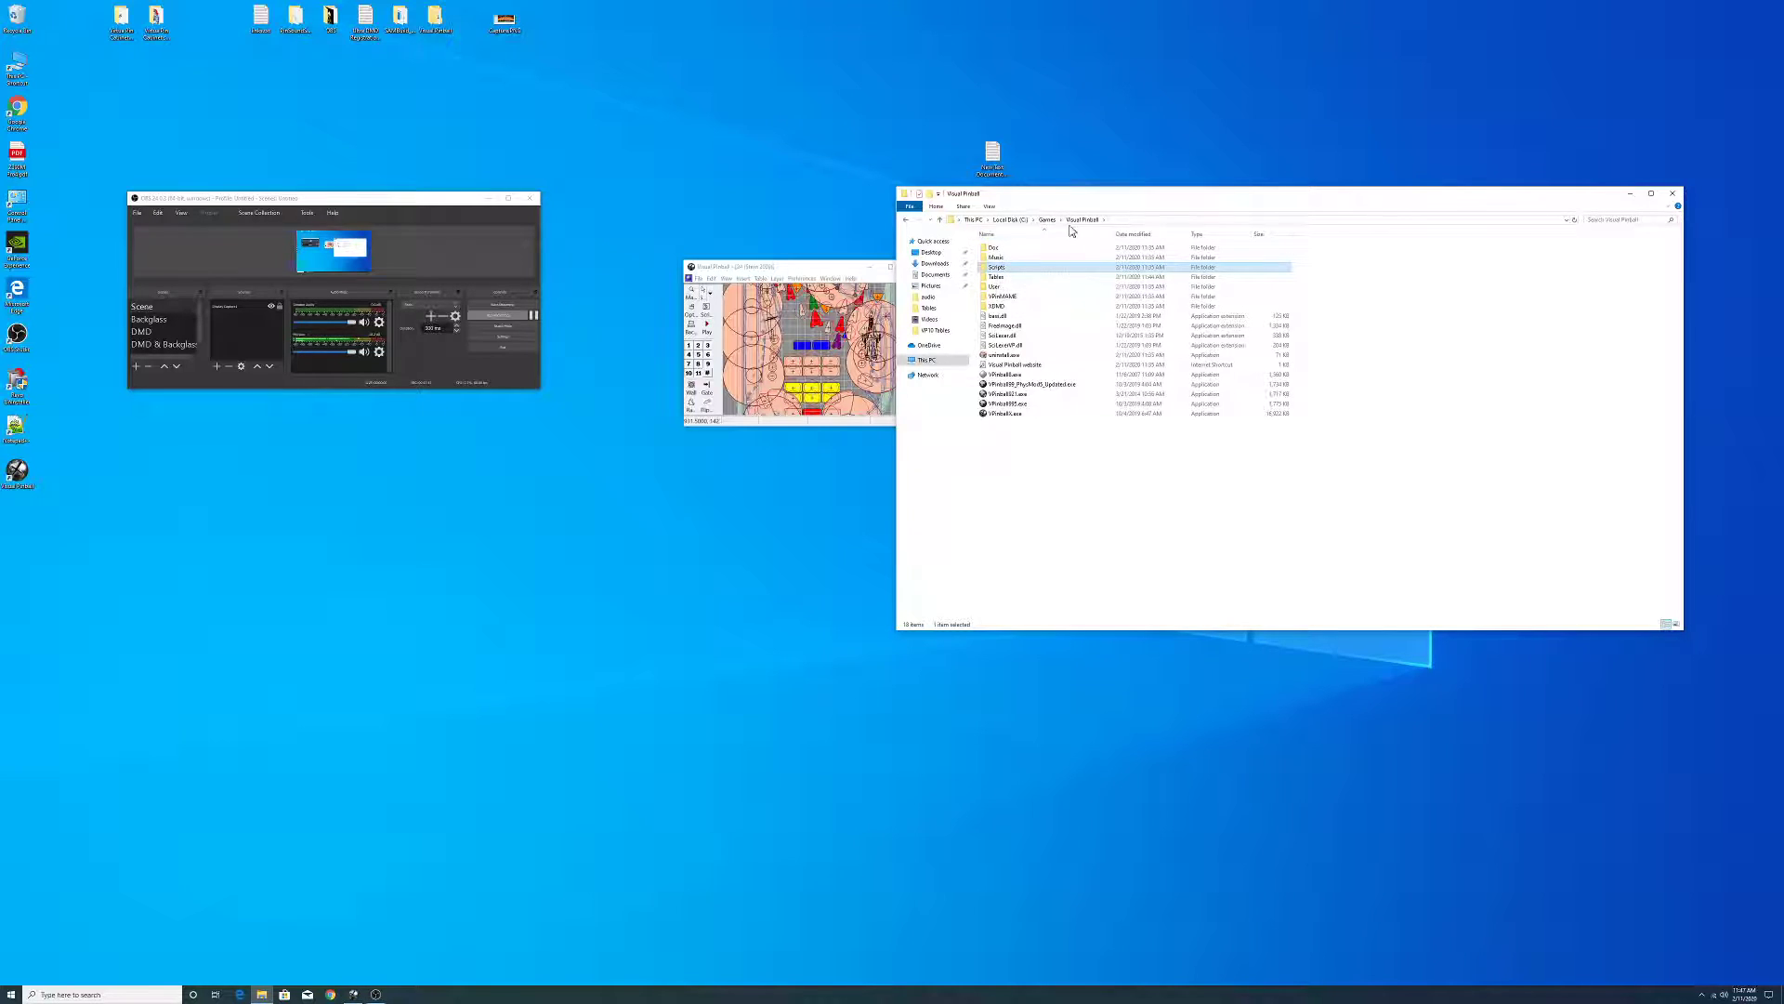
double_click(995, 268)
right_click(1419, 316)
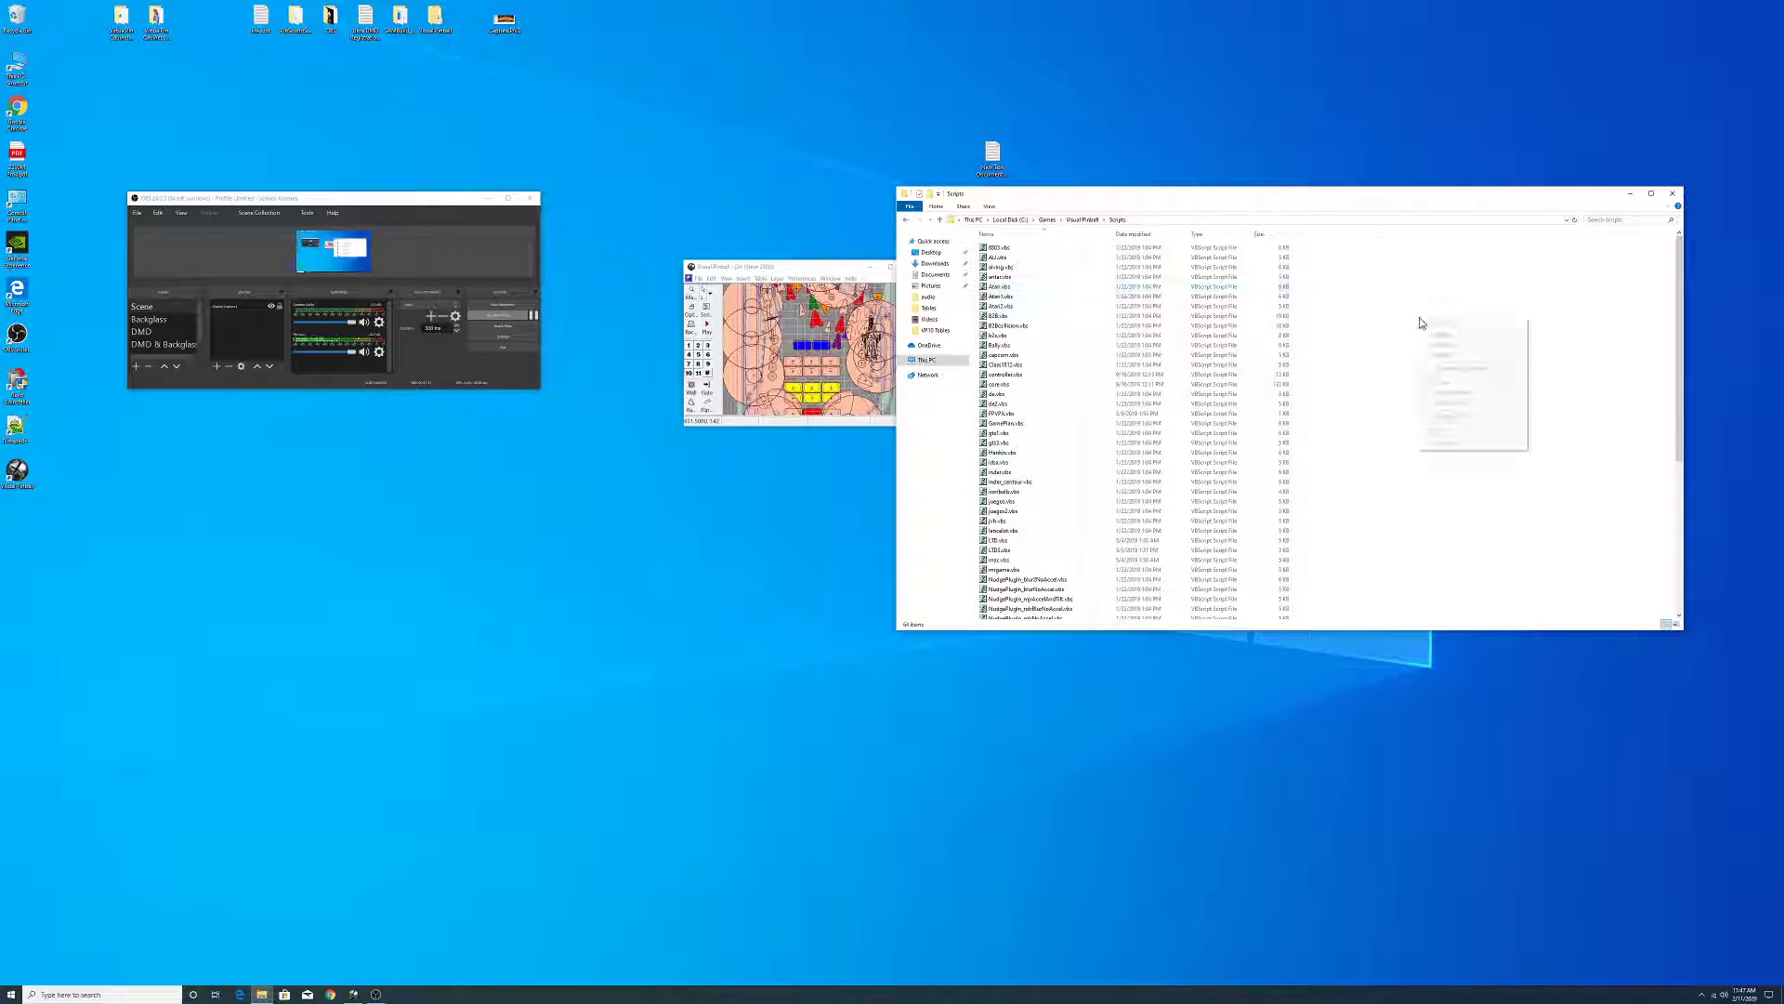
left_click(1432, 385)
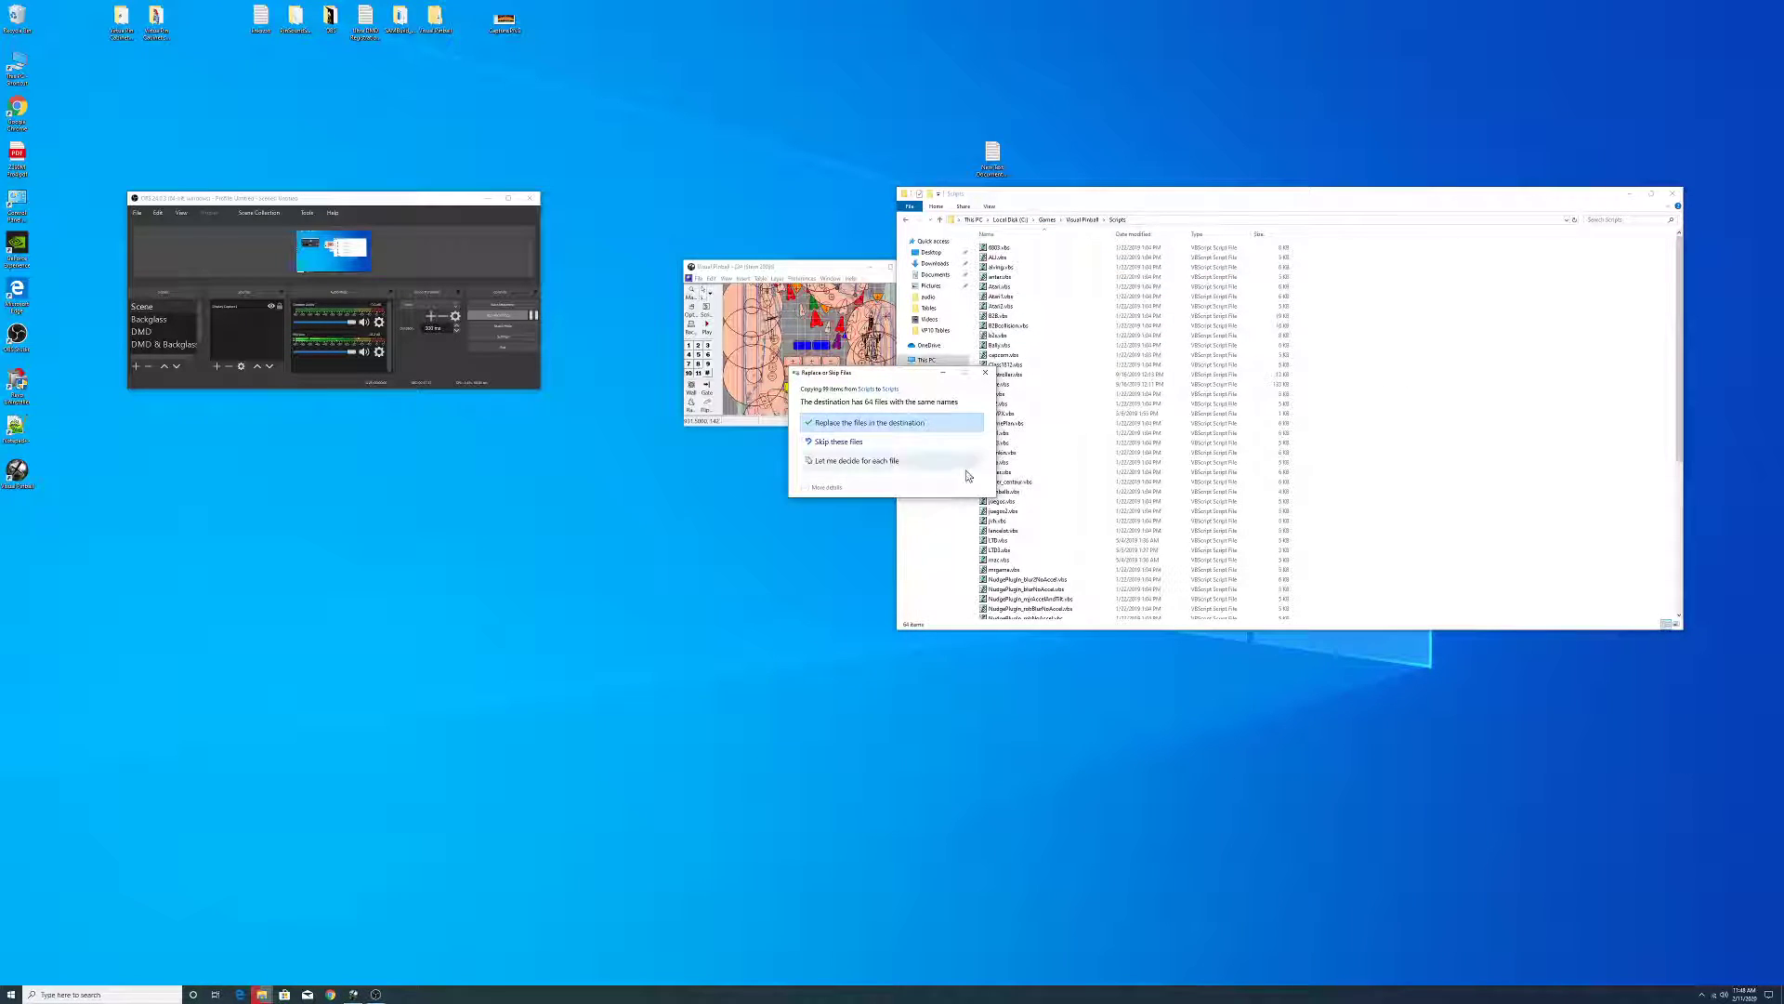
left_click(918, 430)
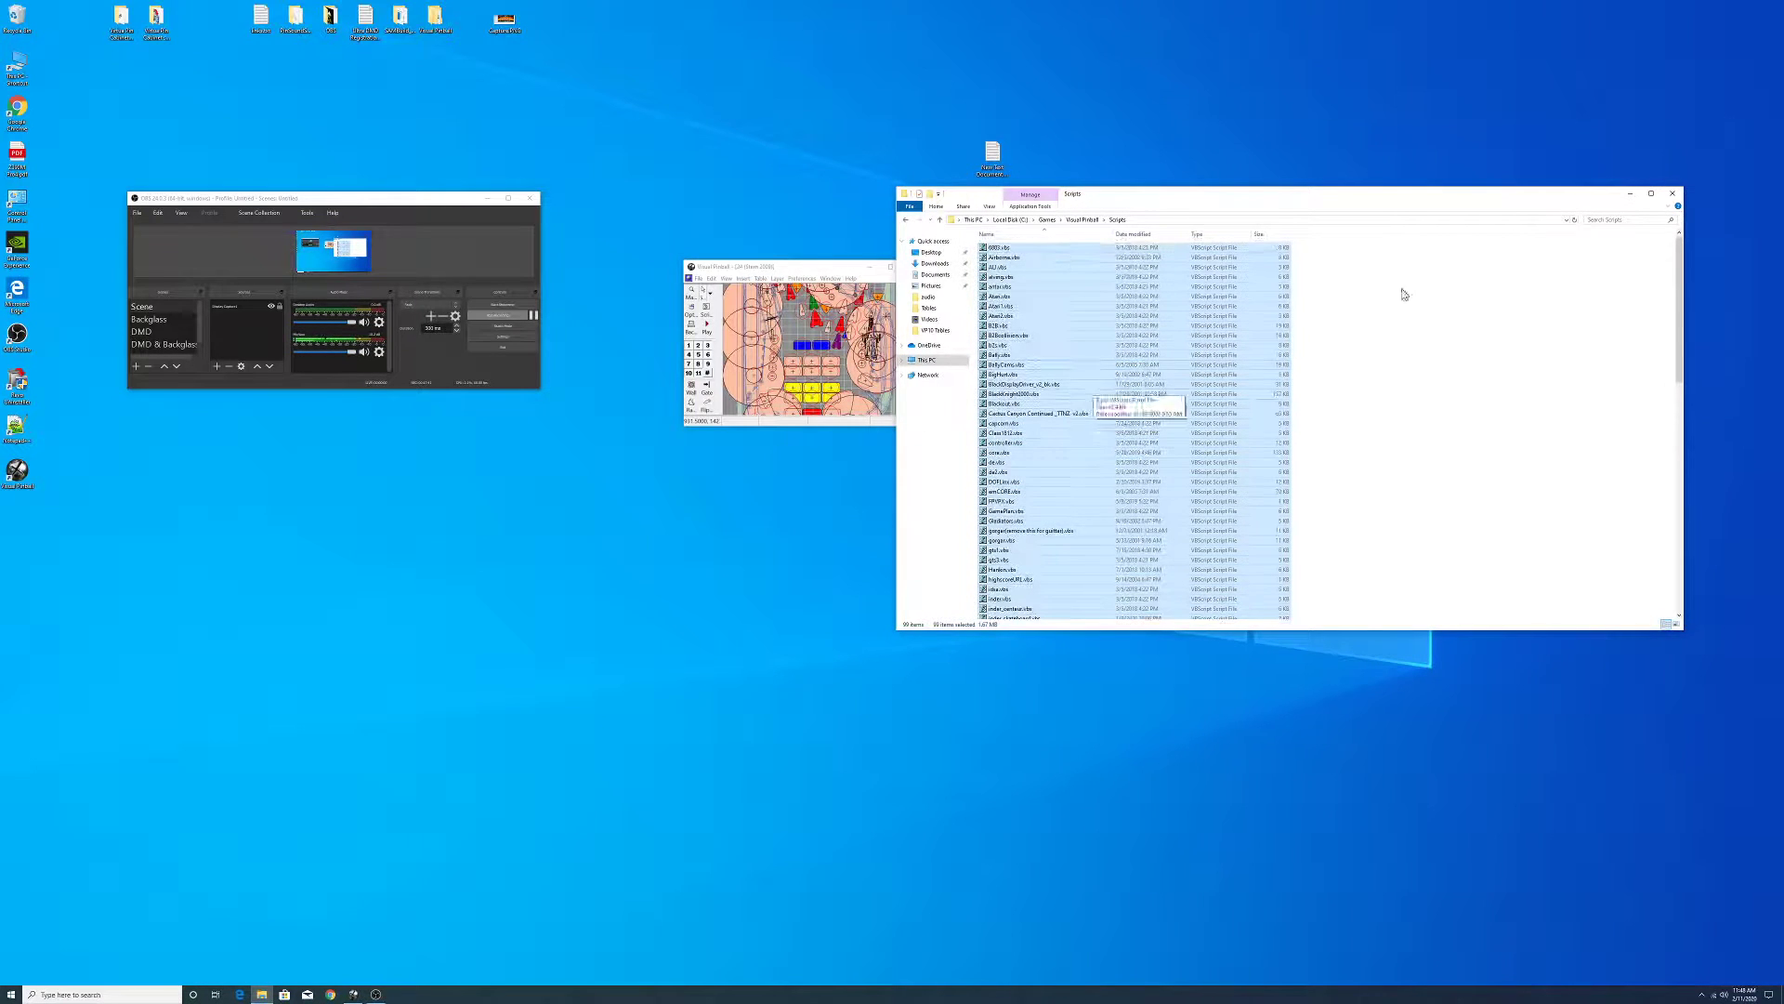
left_click(1673, 195)
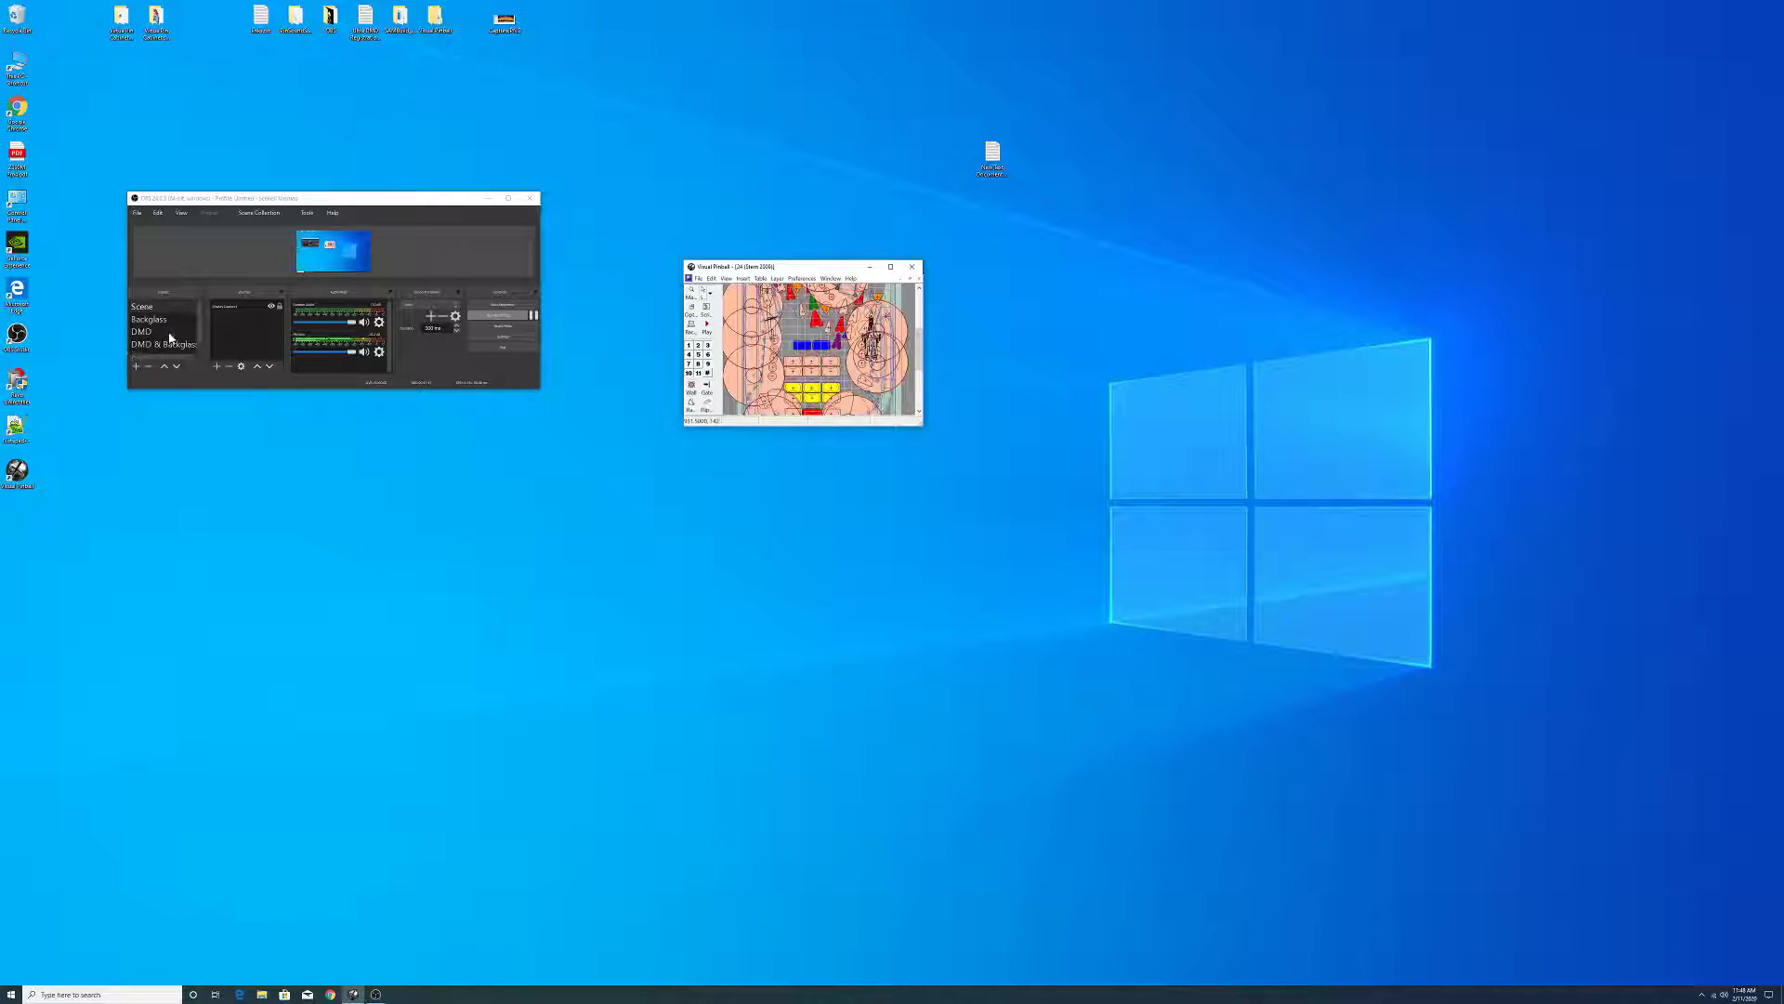
- Switch to OBS and activate the scene that captures all three displays
left_click(198, 321)
scroll(185, 339, "down", 1)
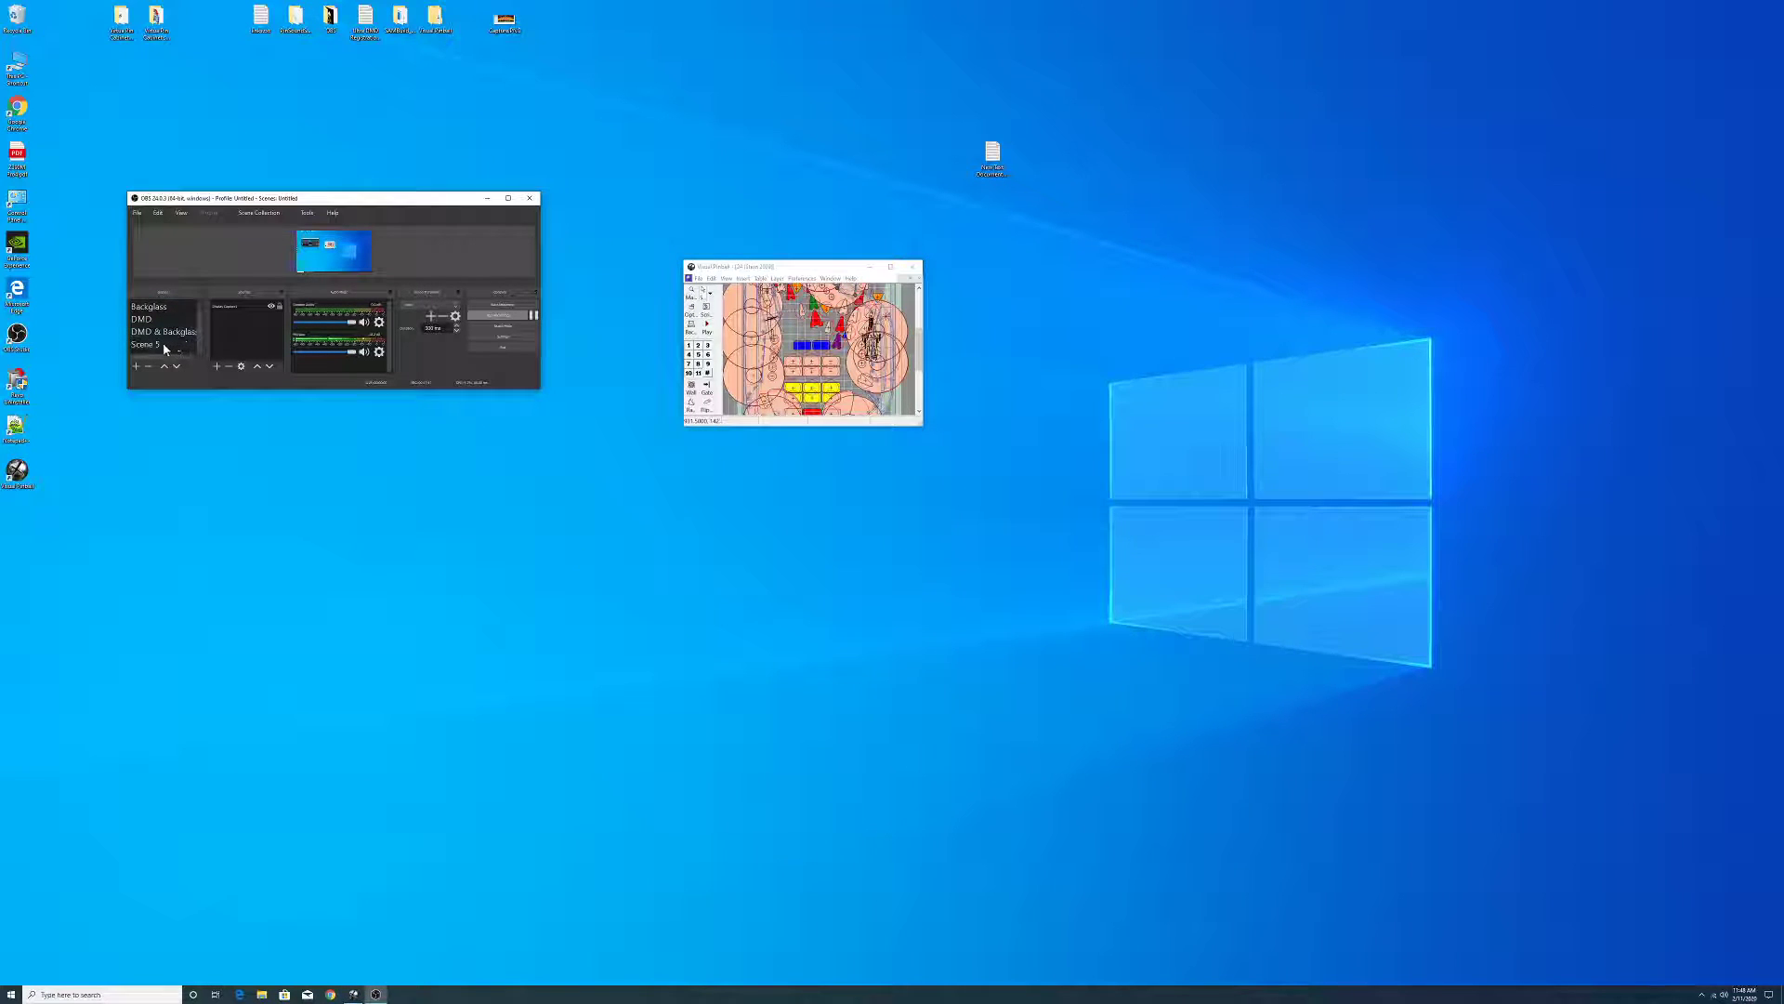
left_click(165, 346)
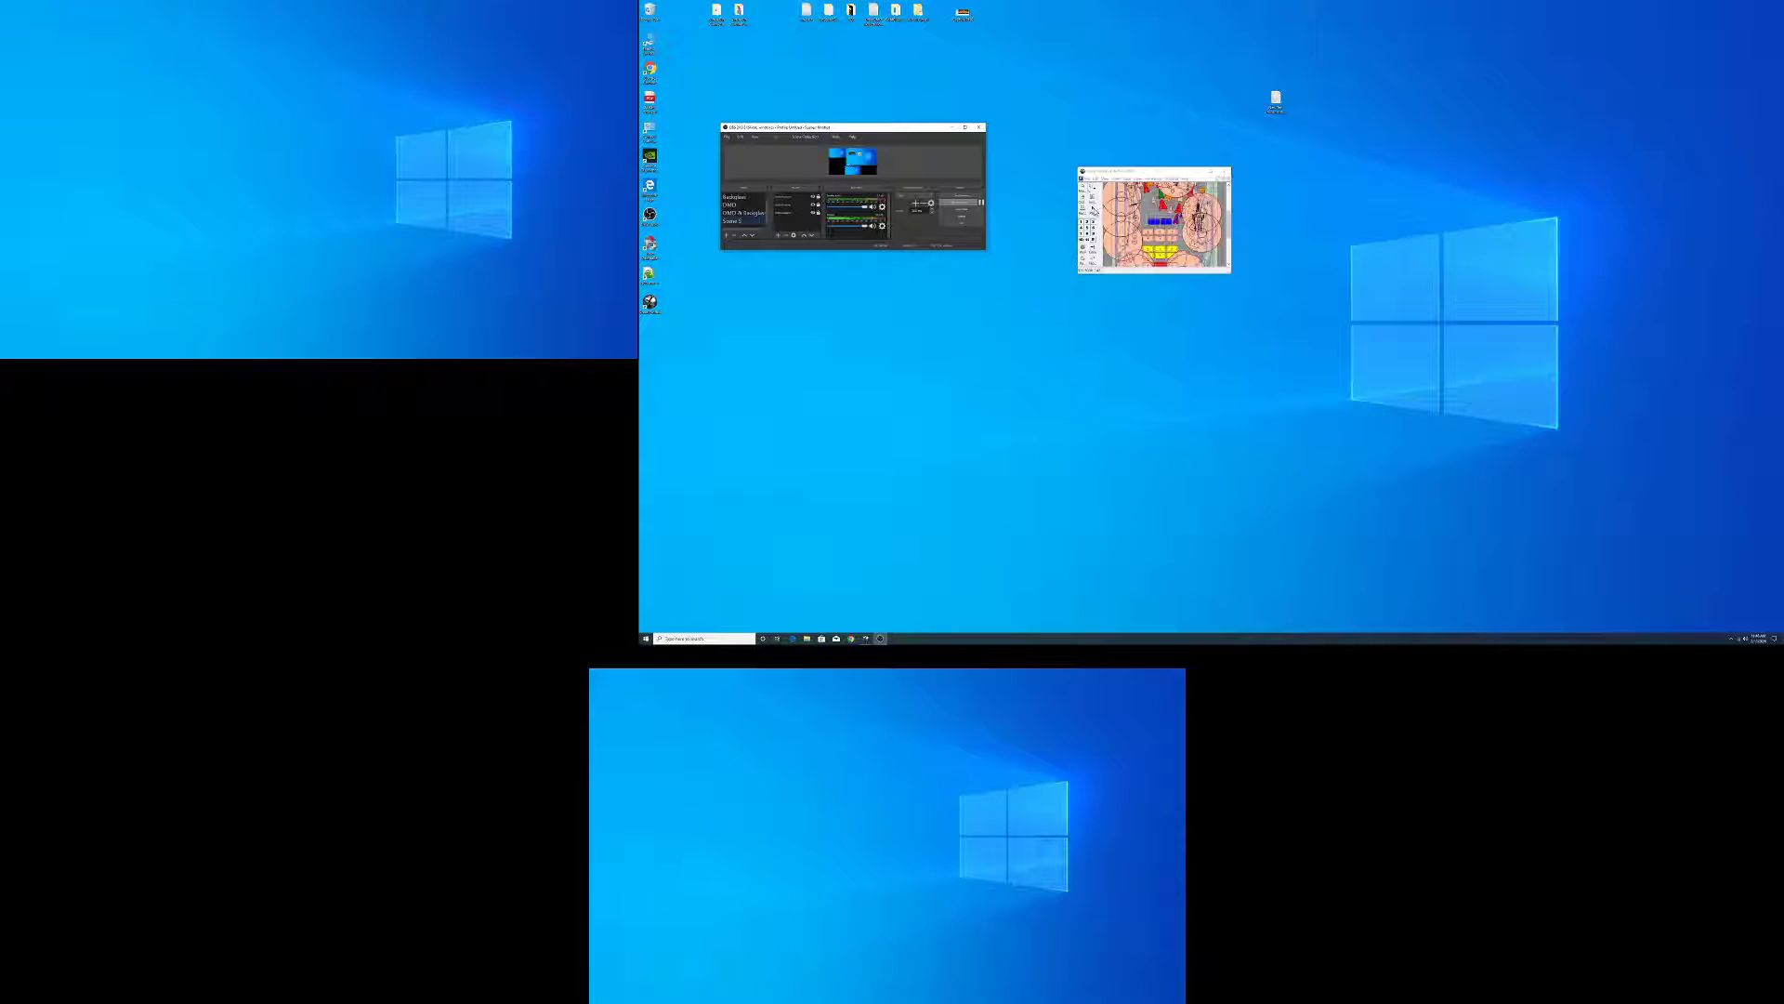
- Run the 24 table to check its playfield and backglass, and quit back to the editor
left_click(1093, 211)
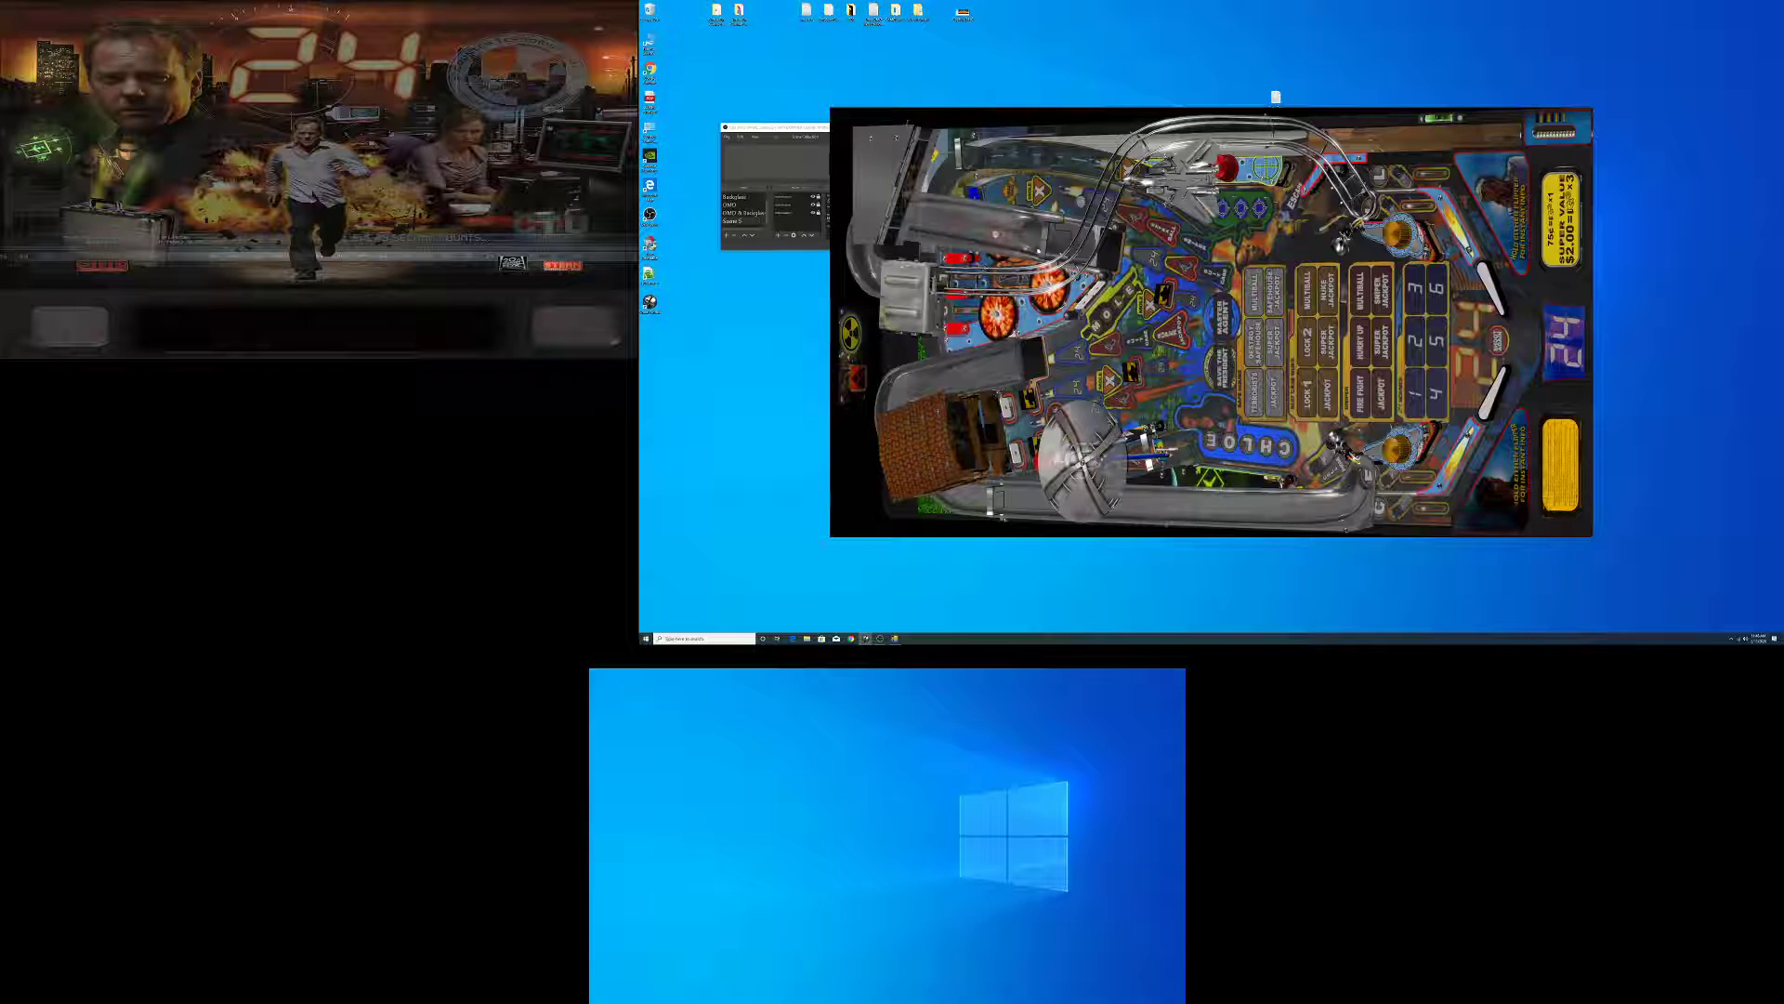
key("Escape")
left_click(1210, 330)
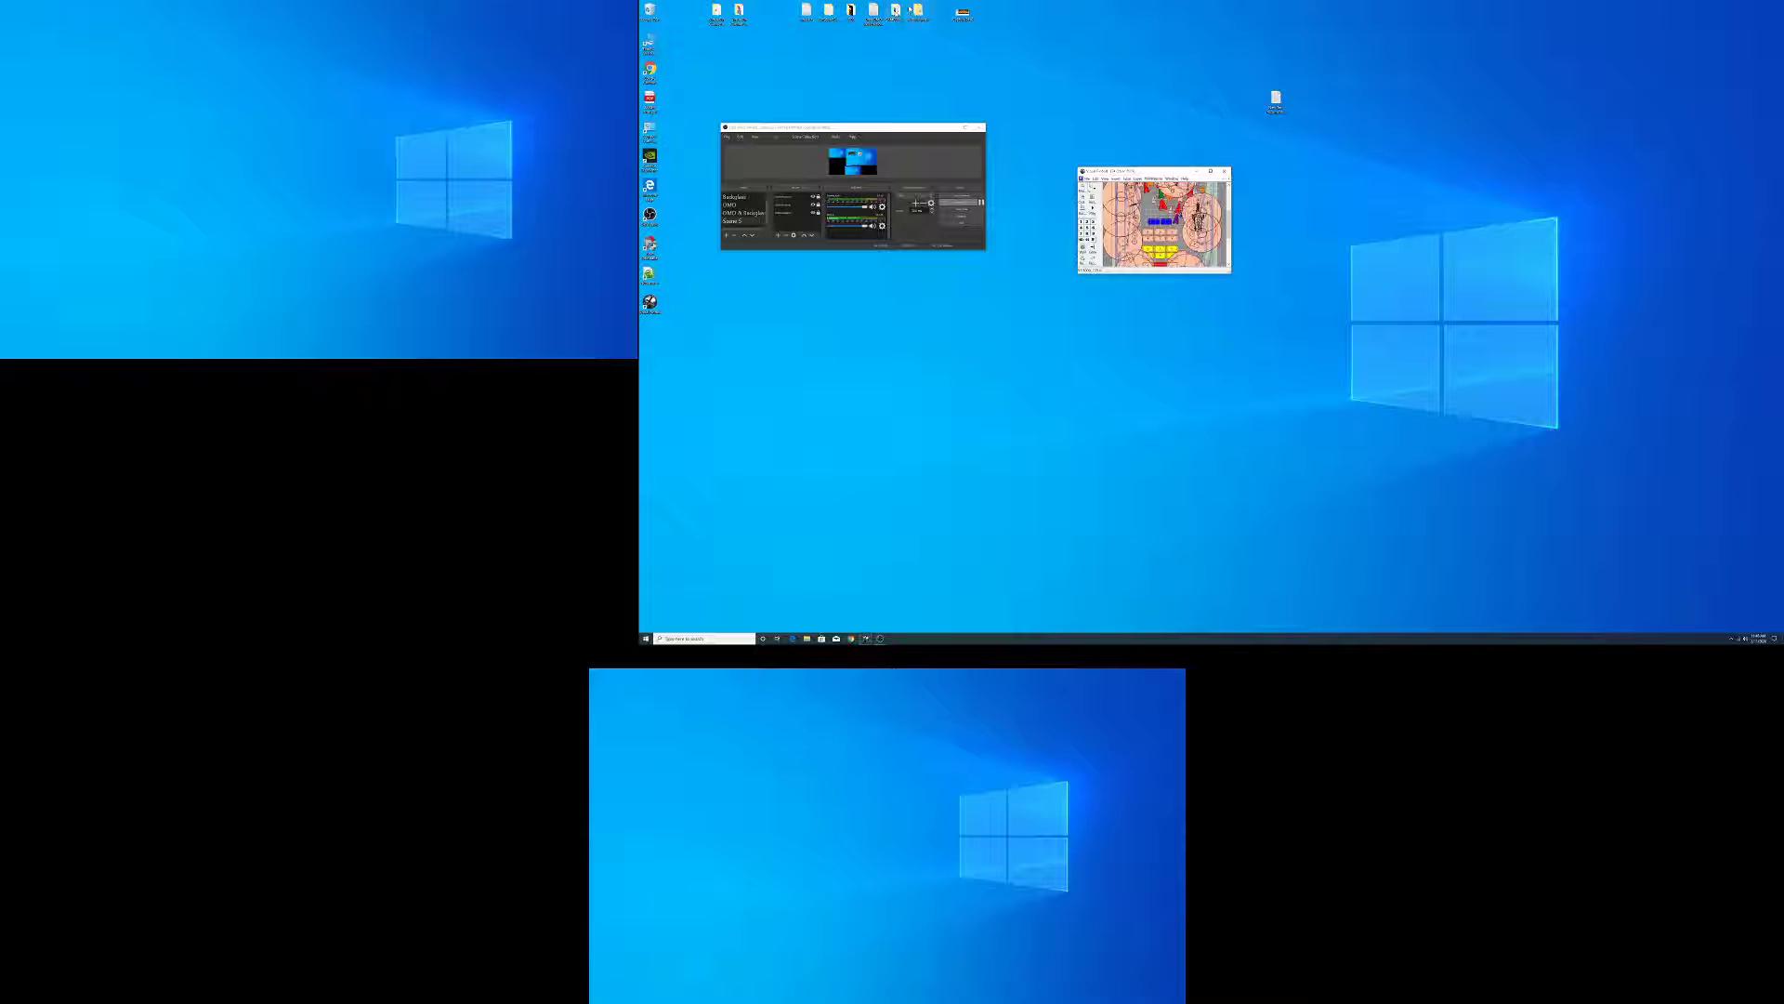
- Copy twenty4_150.zip from the desktop Visual Pinball folder's roms folder and close the window
double_click(1275, 95)
double_click(1279, 173)
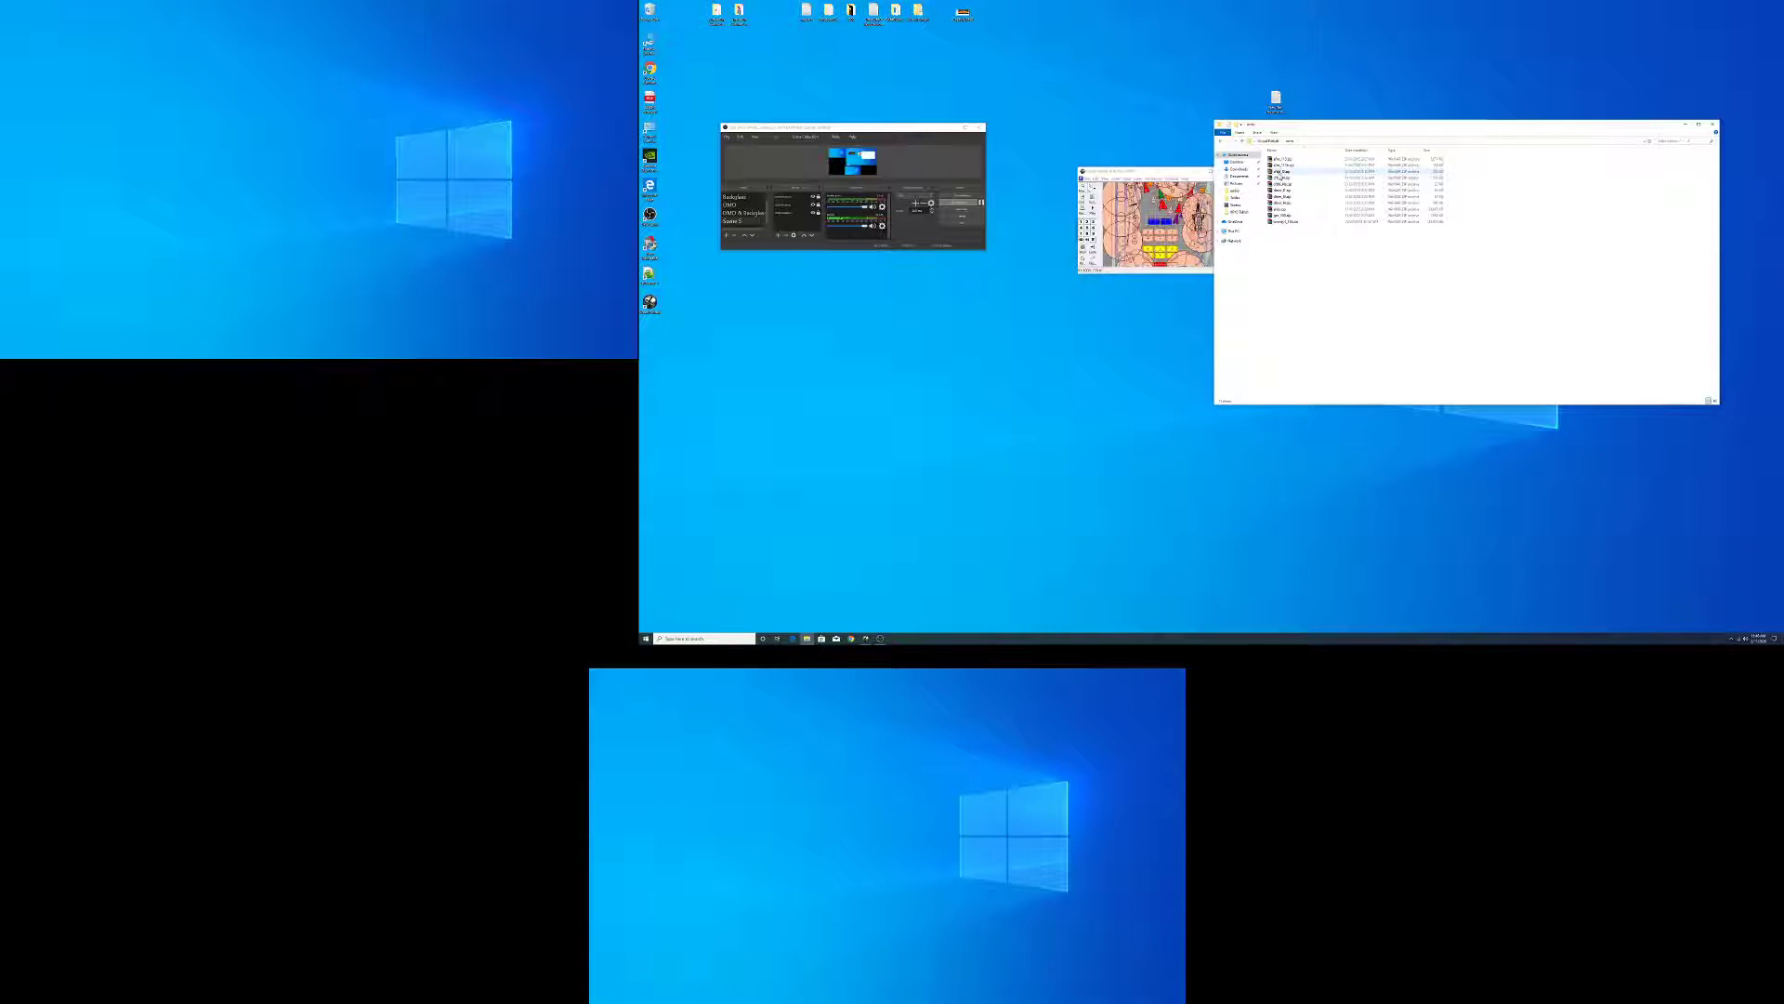
right_click(1281, 224)
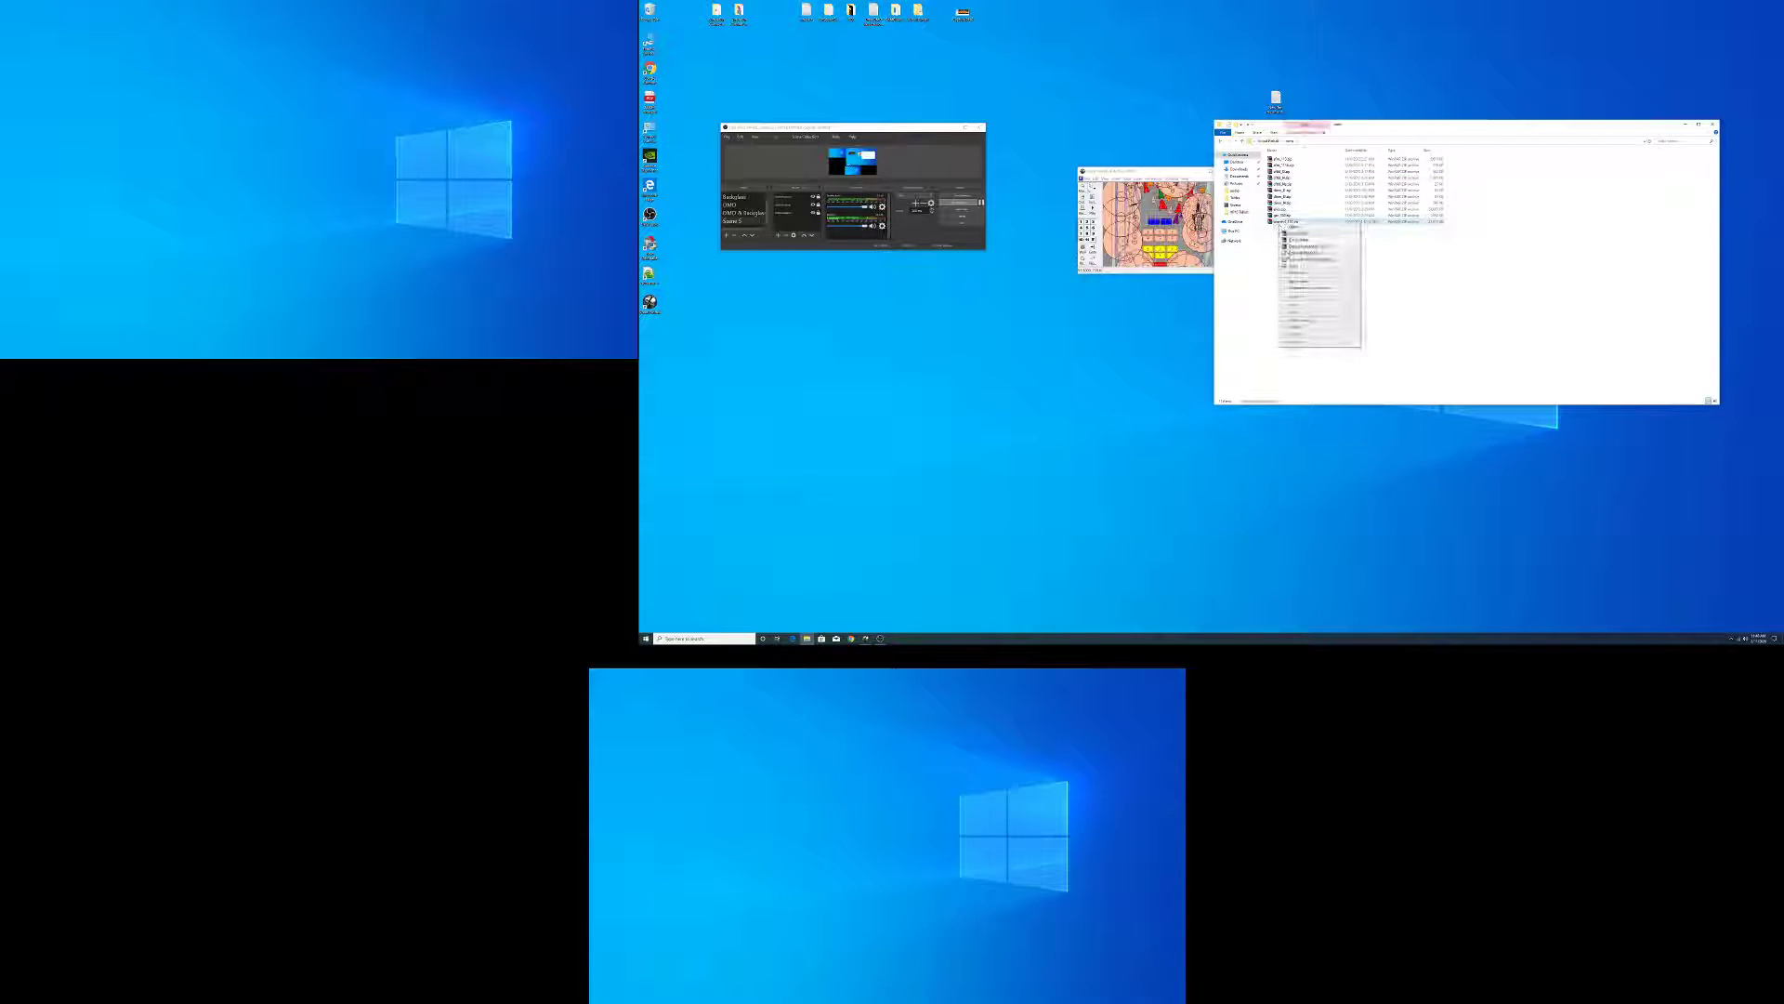
left_click(1288, 315)
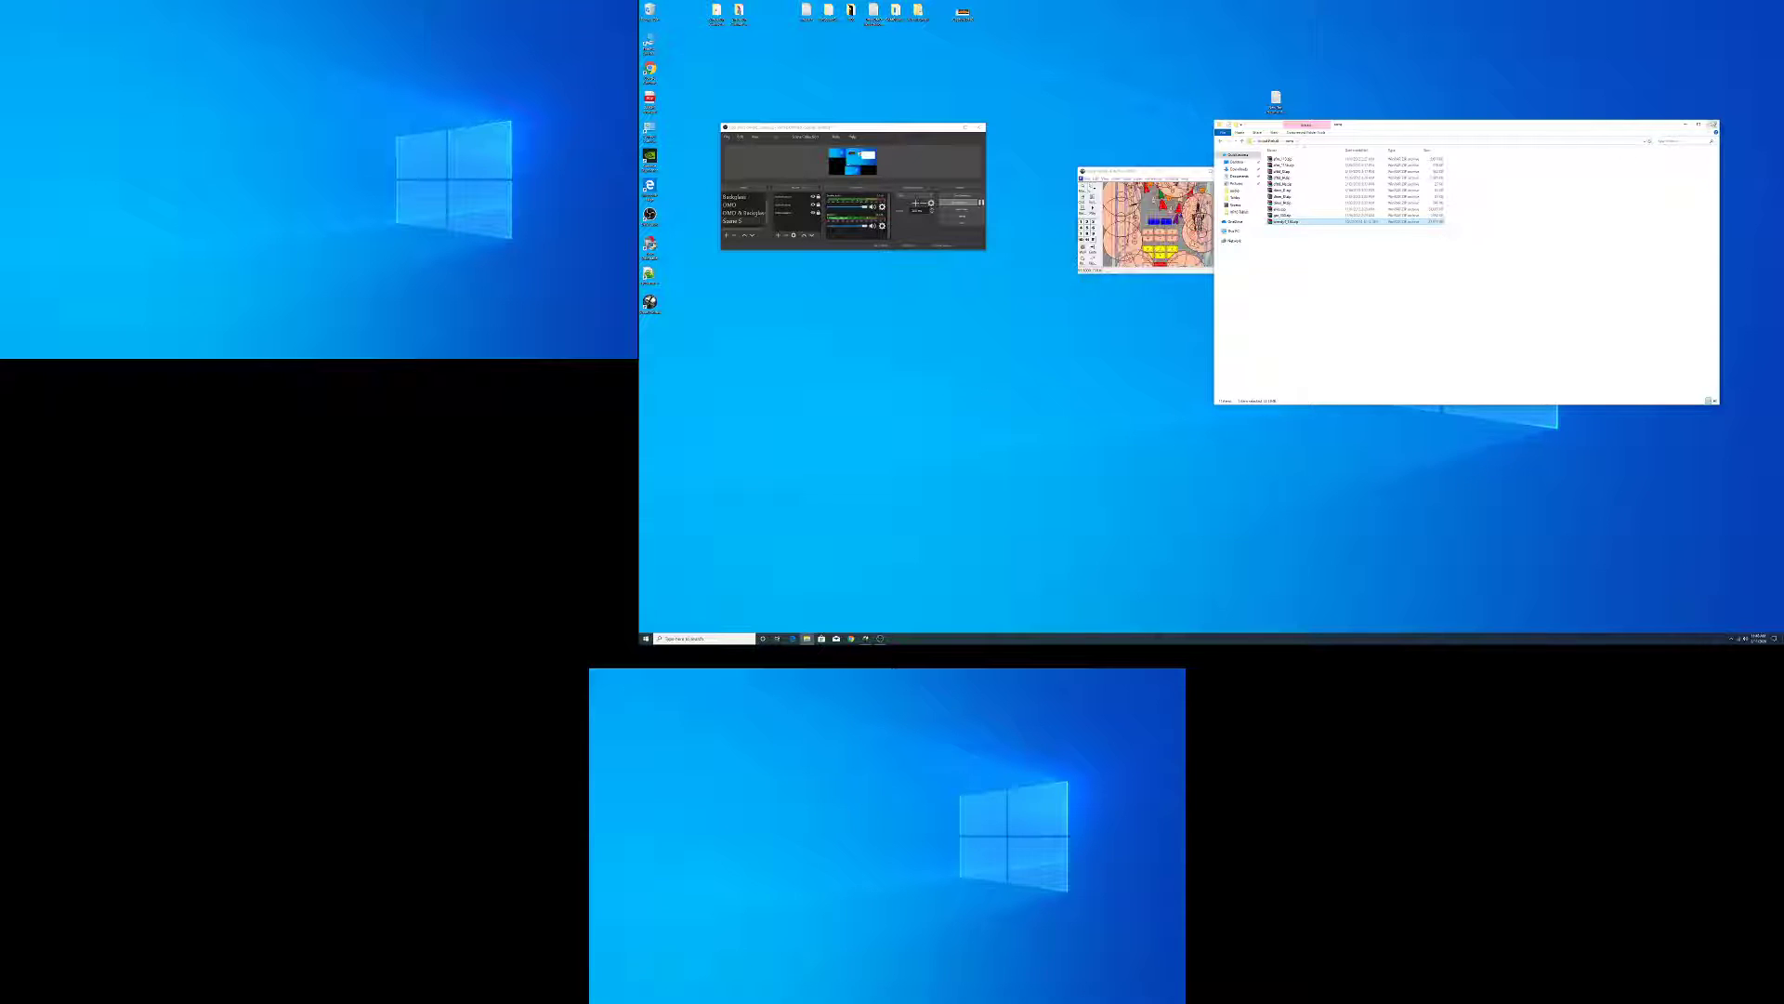
key("alt+F4")
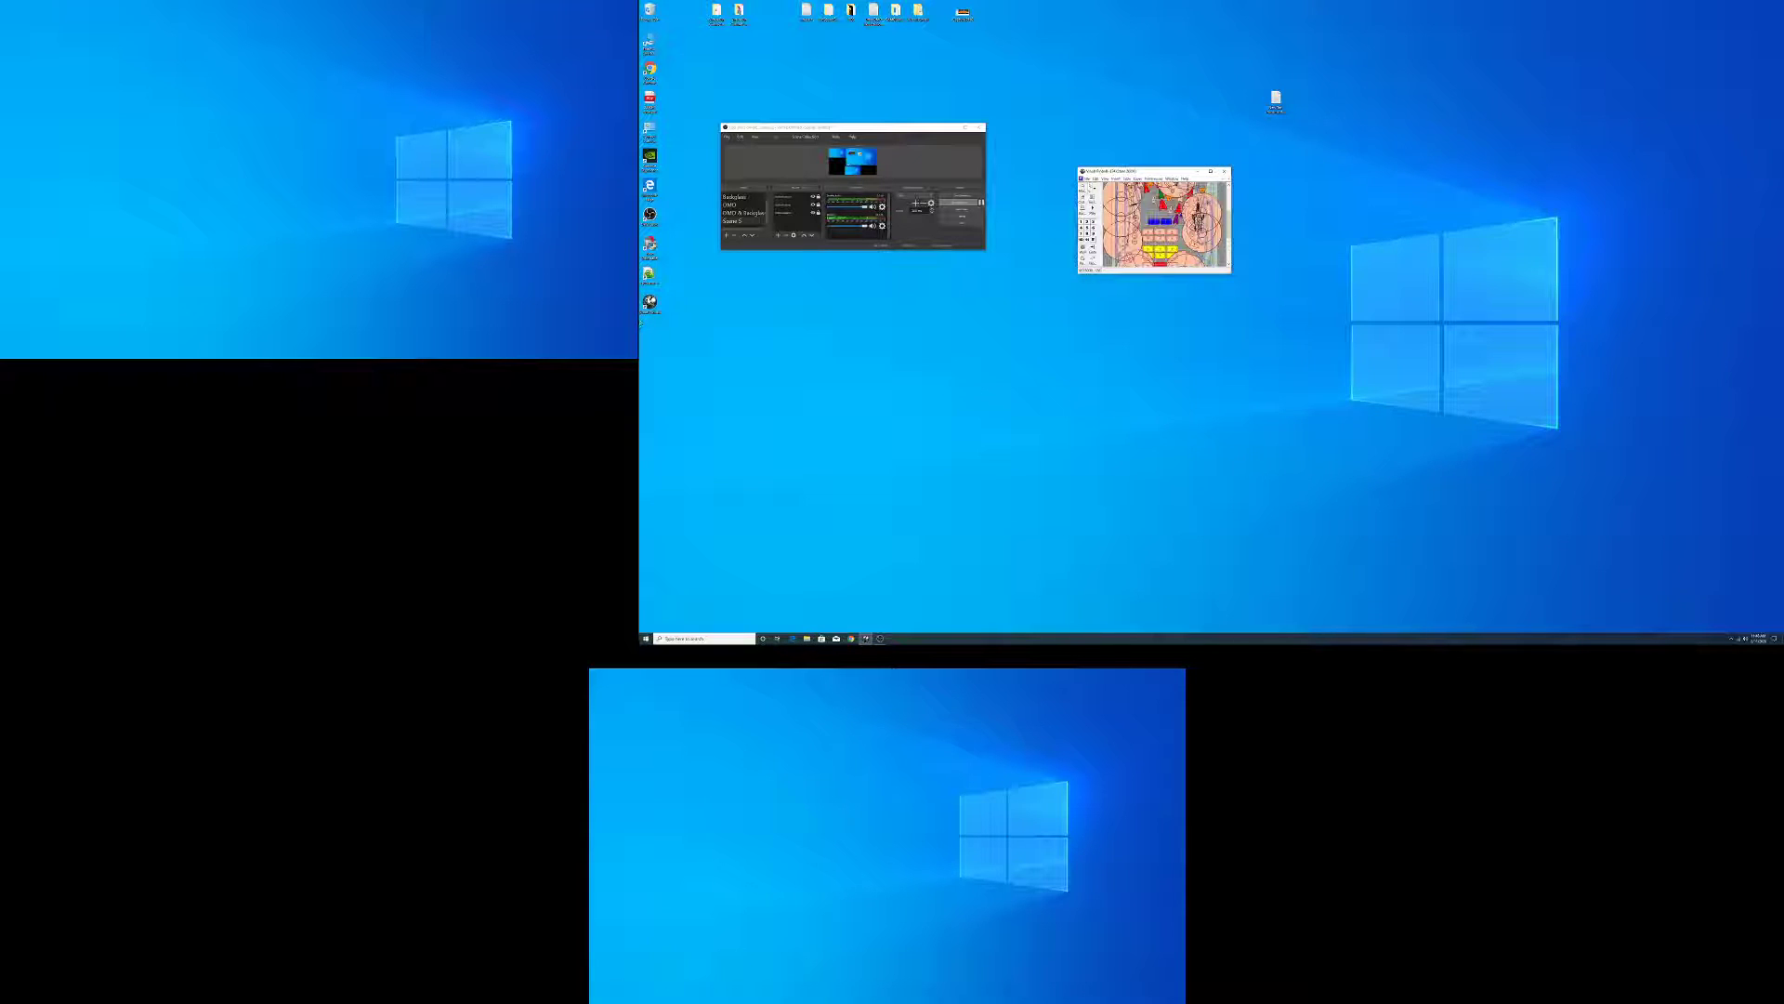
key("ctrl+o")
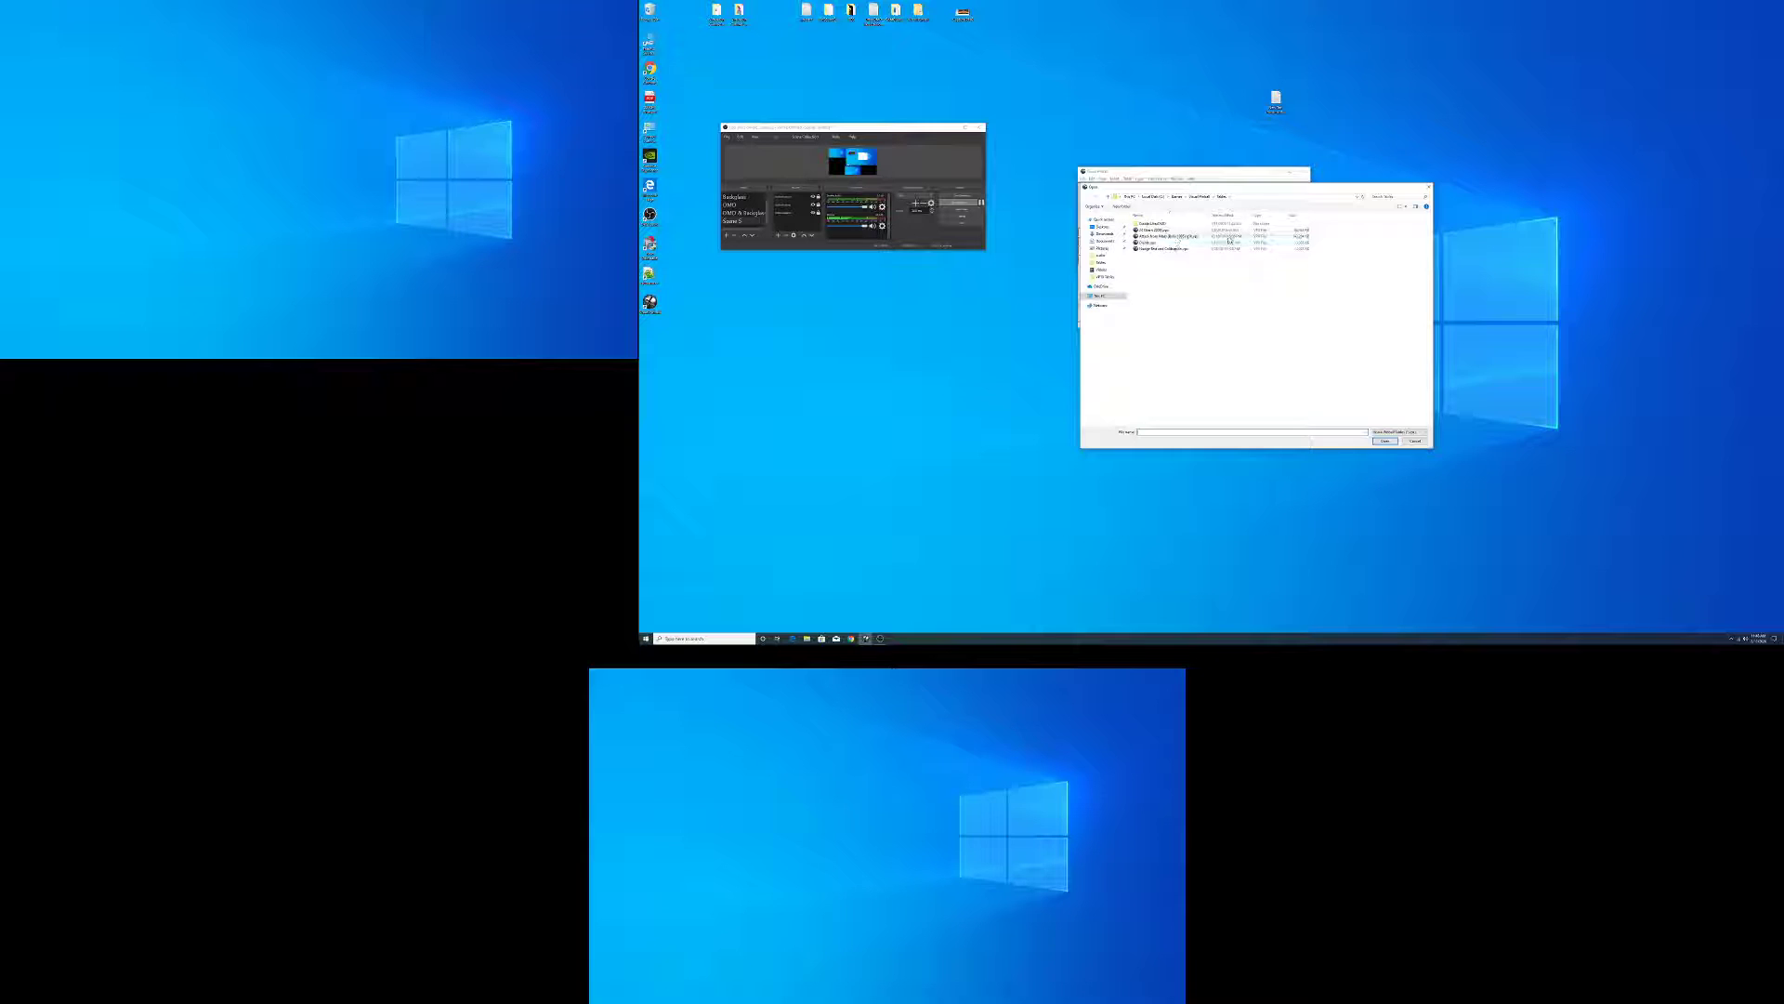
left_click(1200, 196)
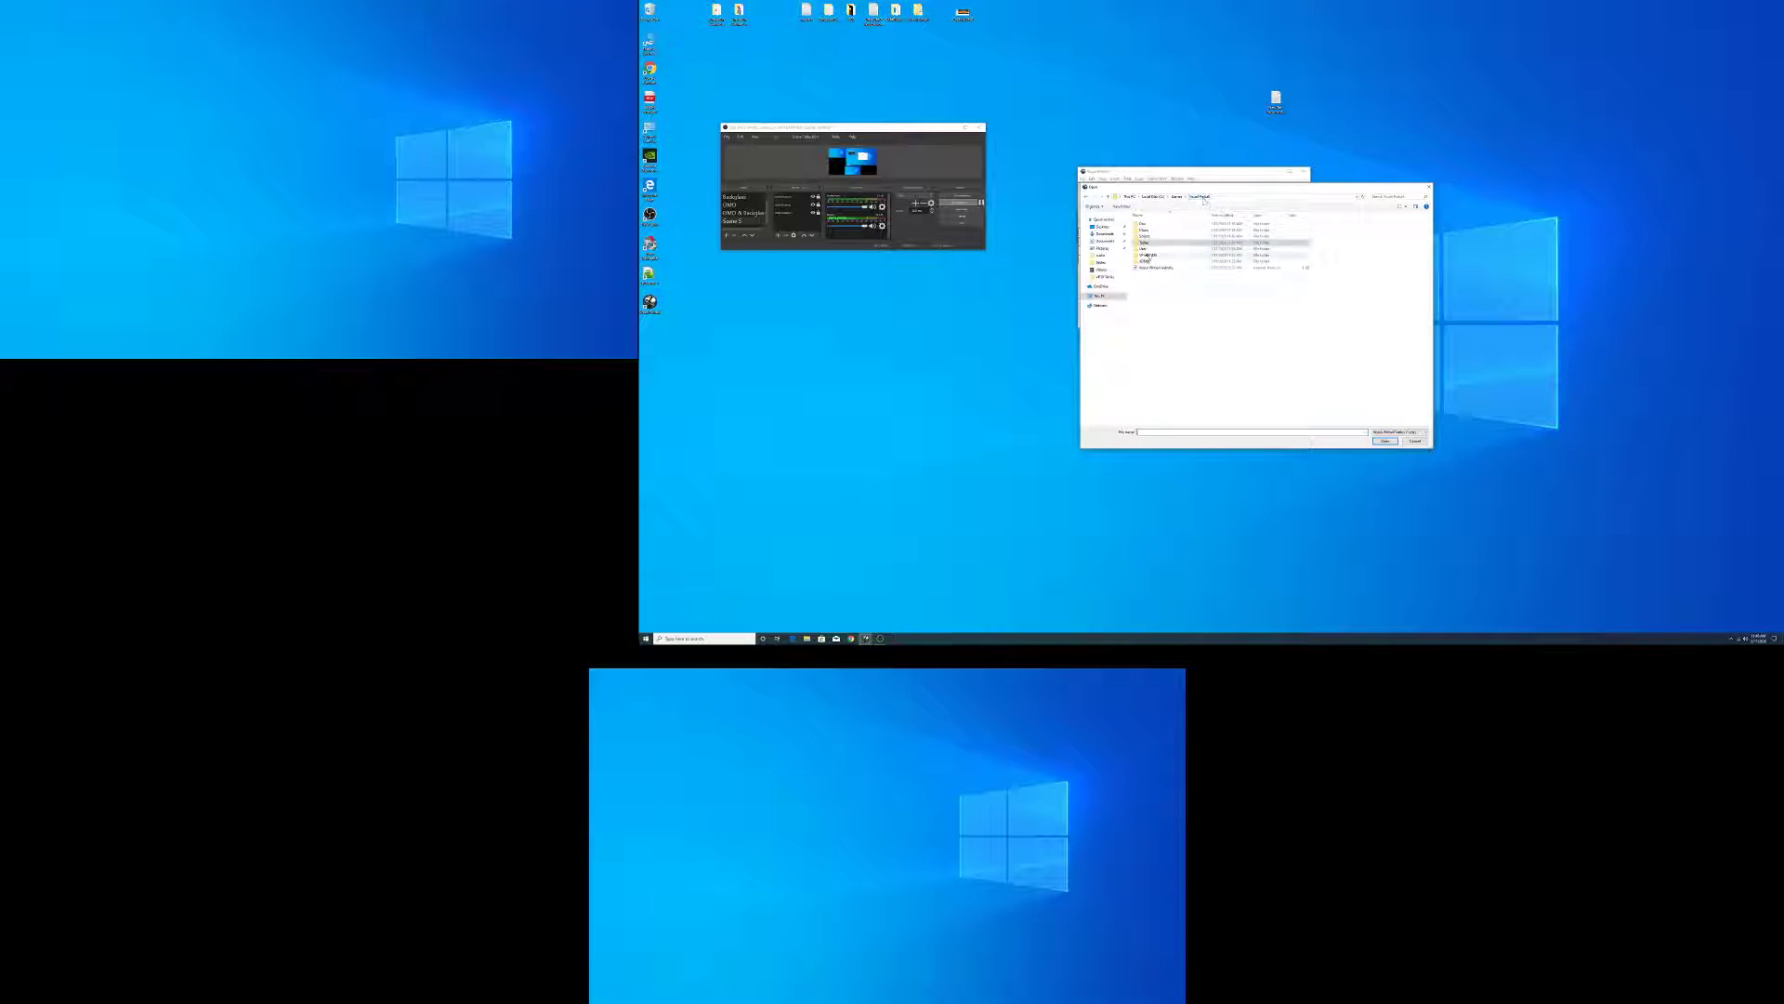
double_click(1149, 255)
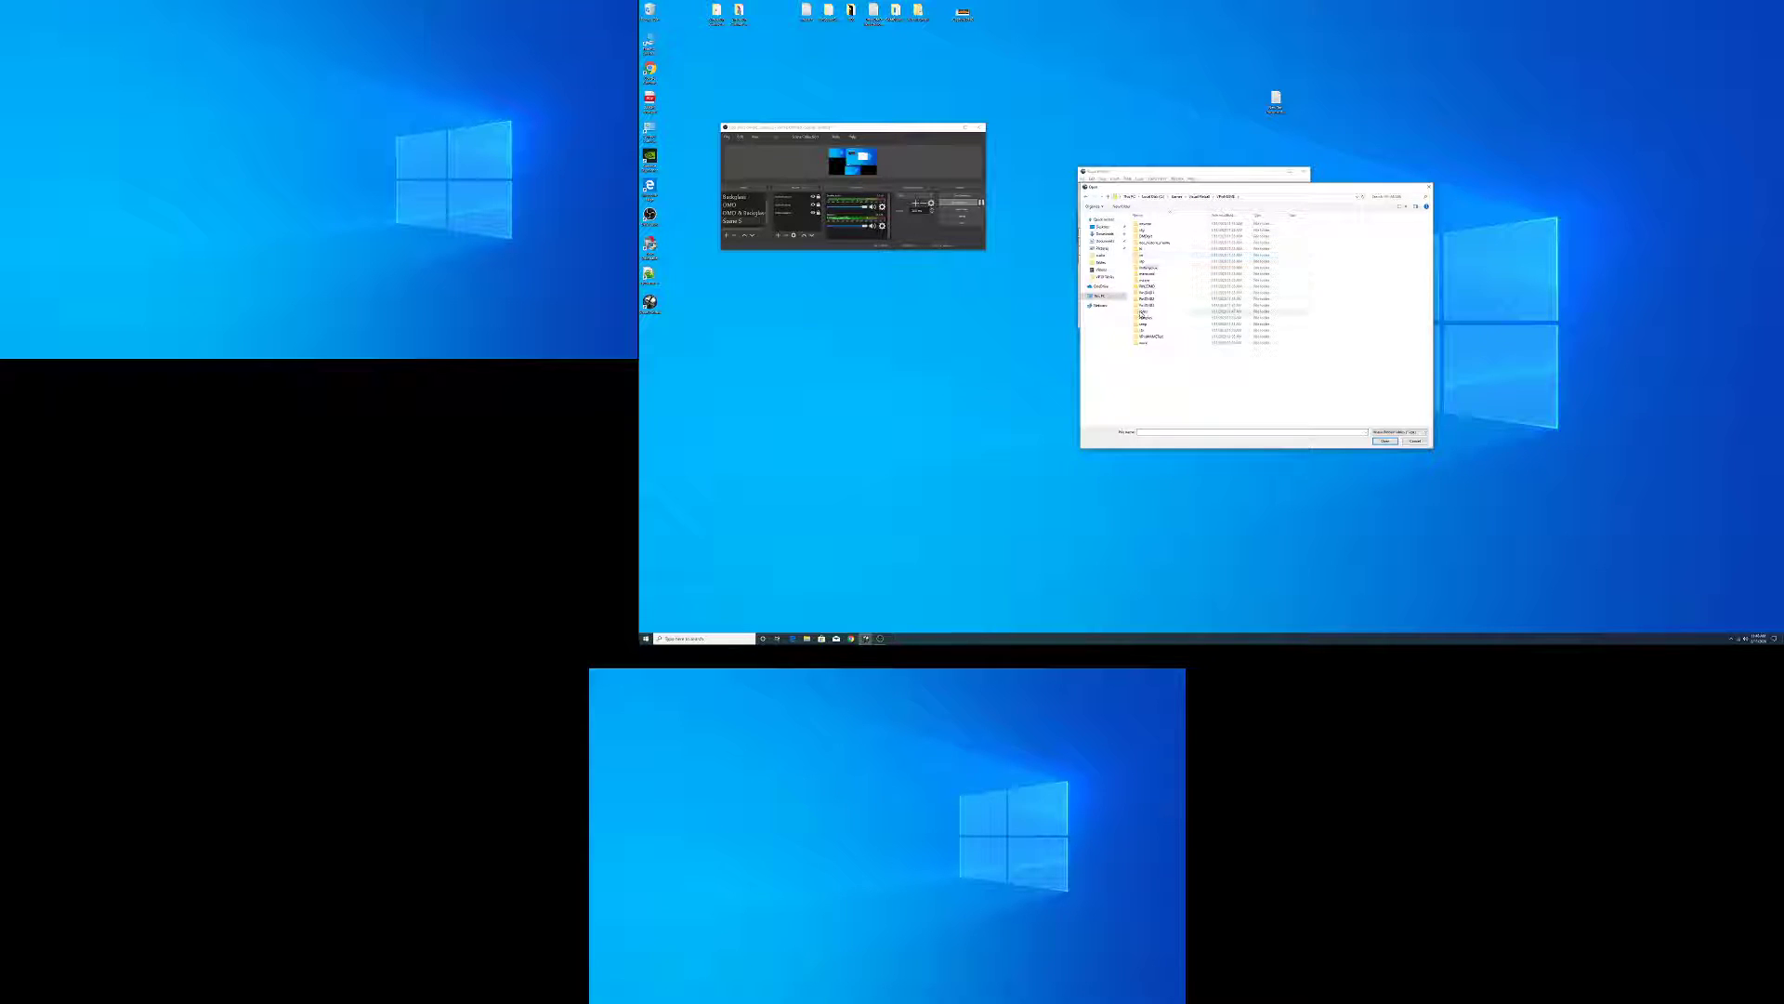
double_click(1142, 312)
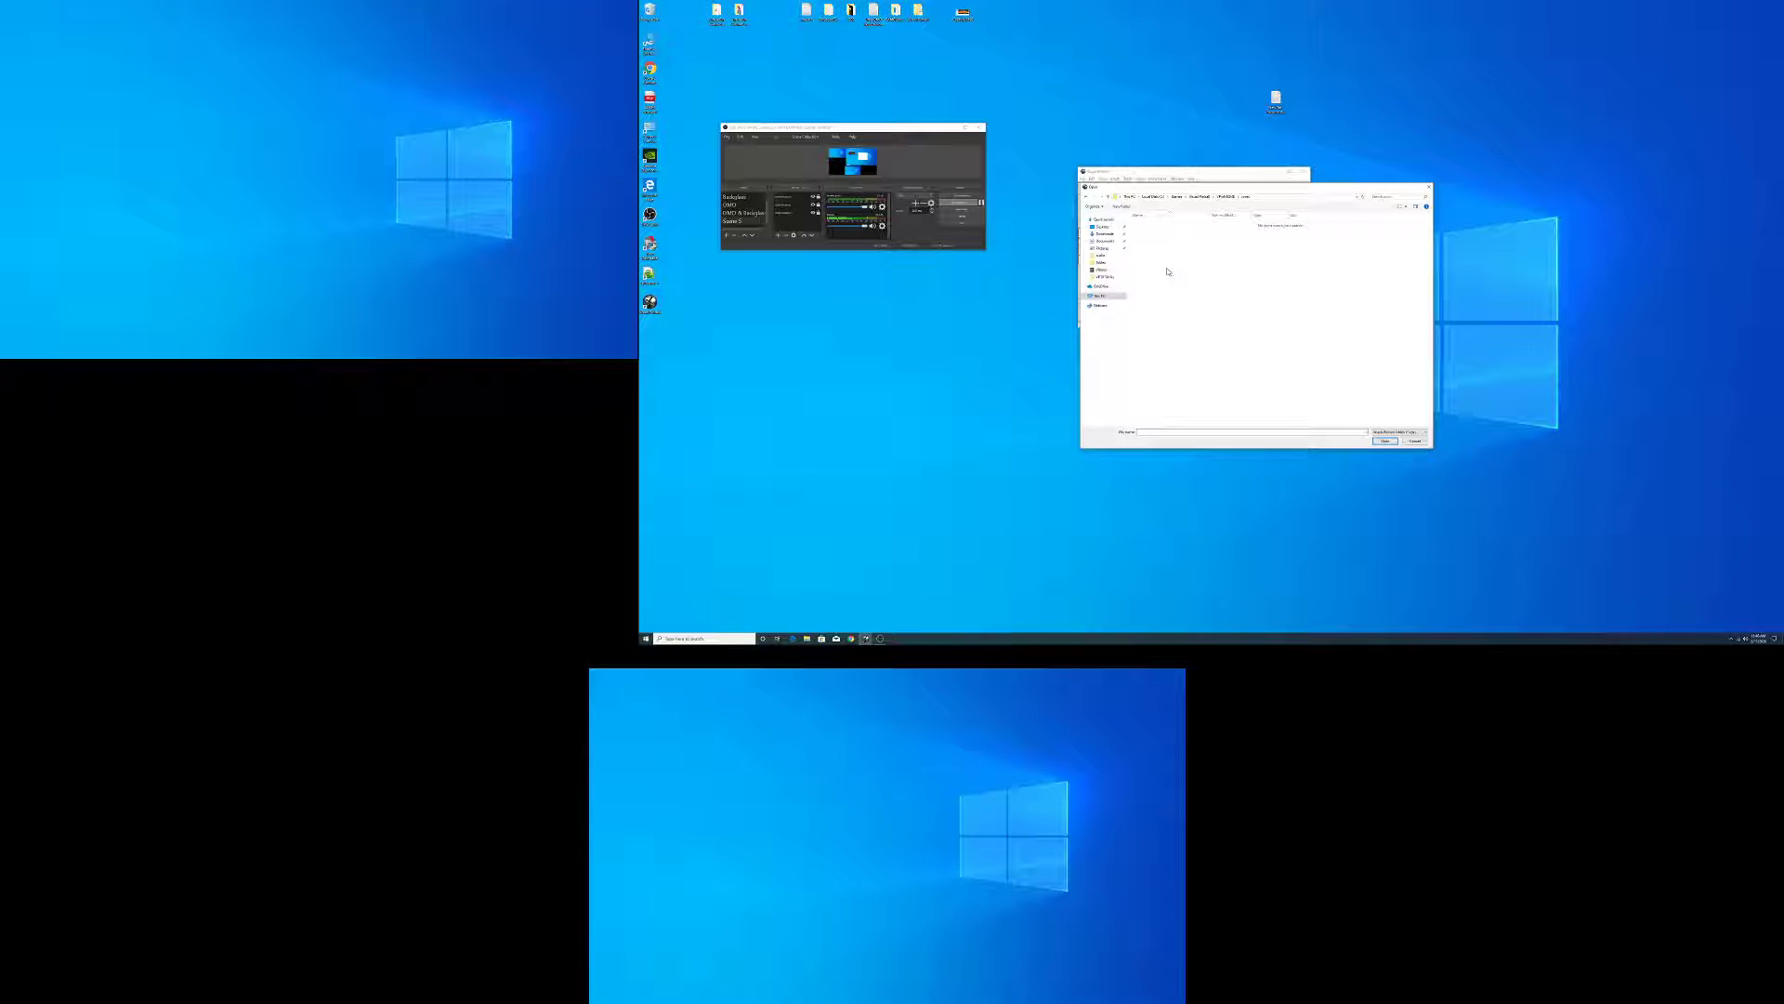
right_click(1168, 271)
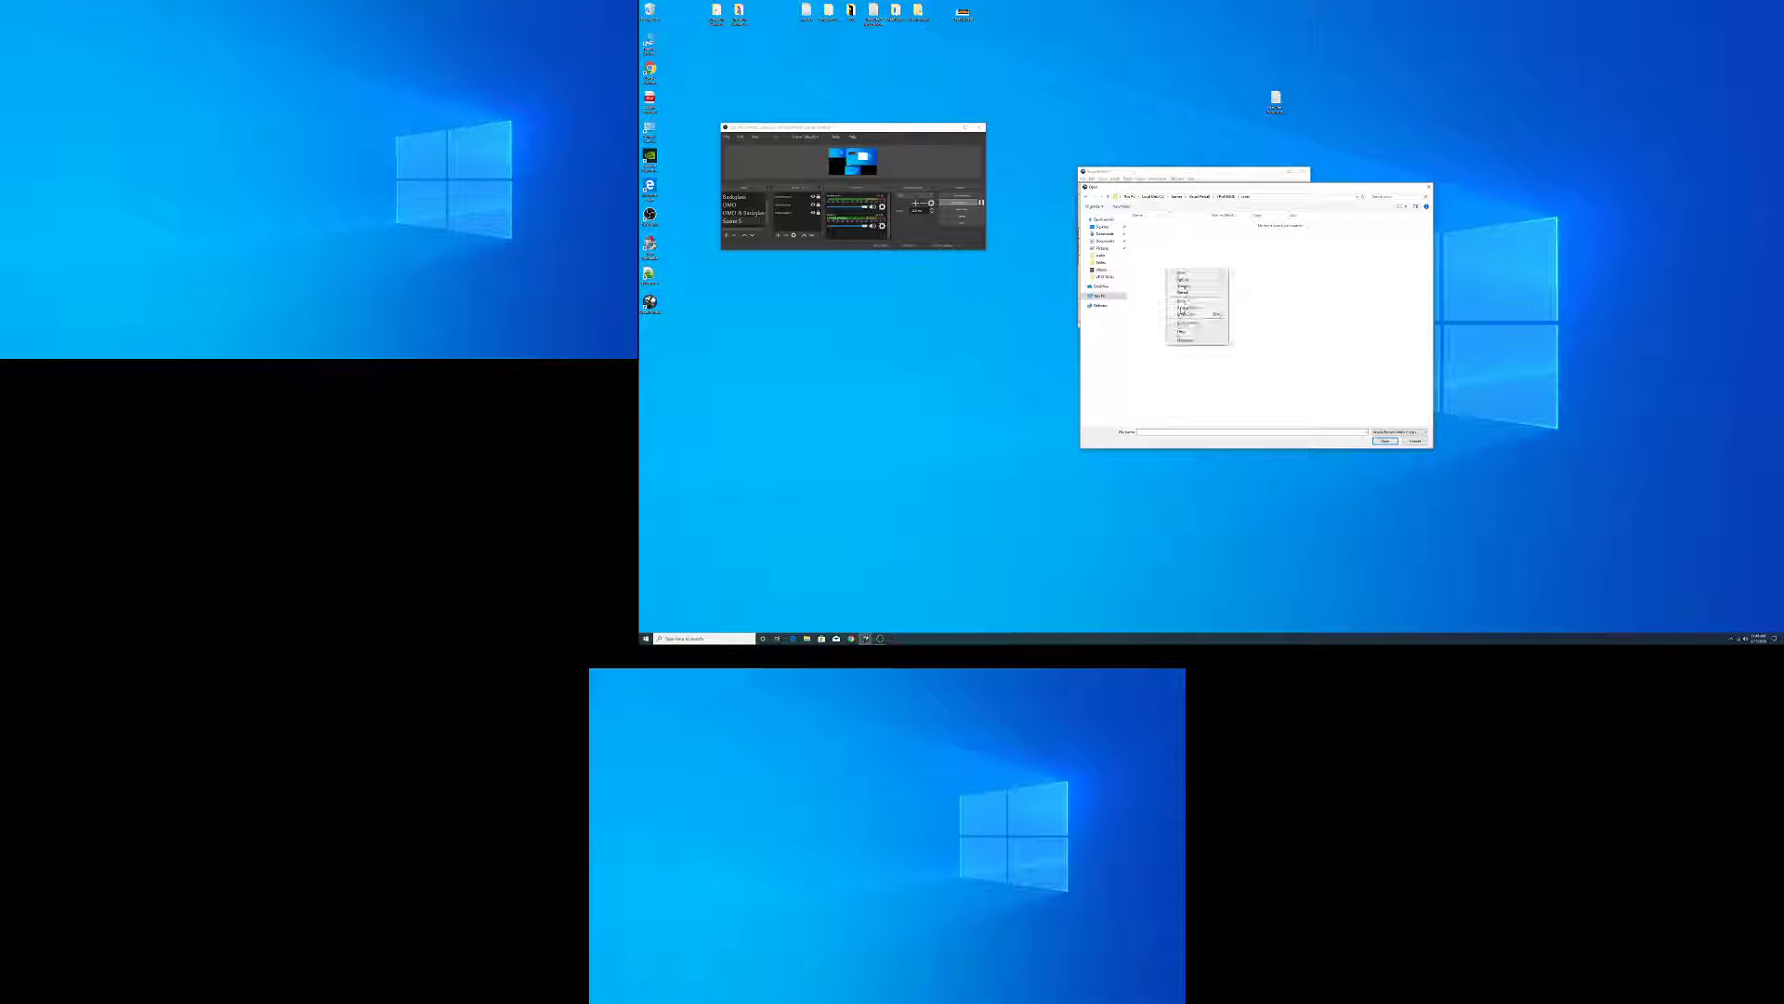
left_click(1430, 189)
left_click(1430, 189)
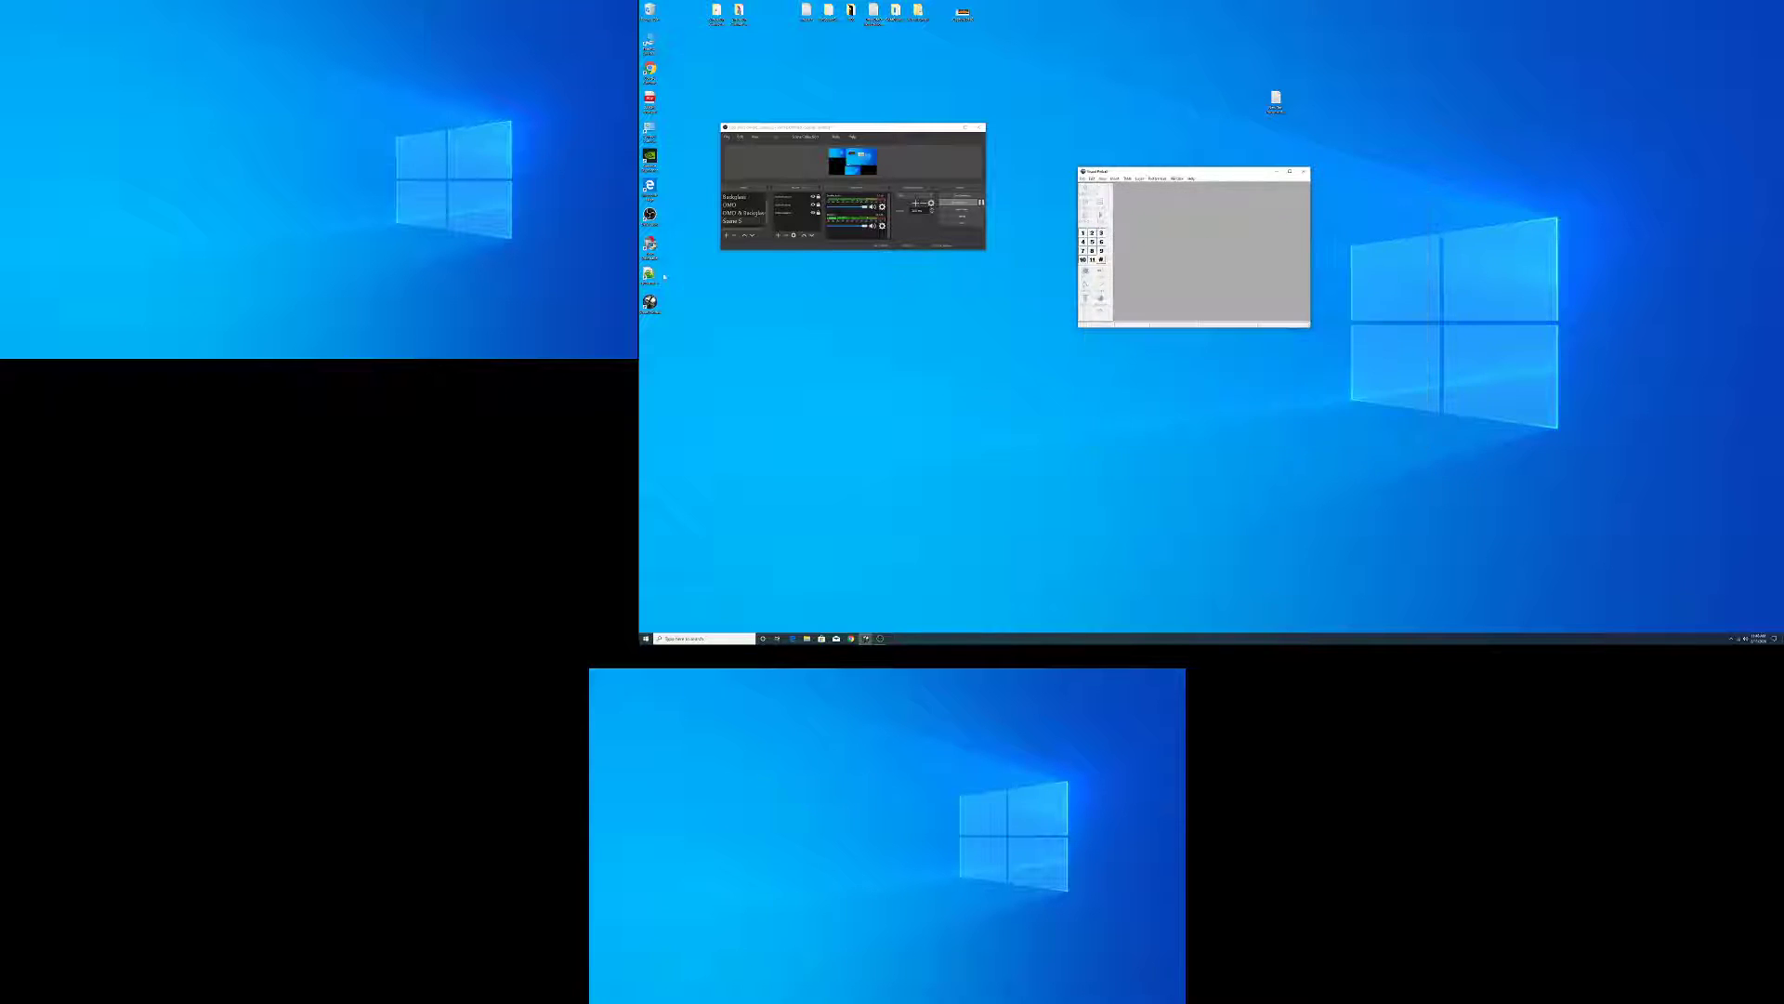
- Paste the copied twenty4_150.zip into the roms folder of the installation's VPinMAME folder and close the window
right_click(651, 303)
left_click(711, 317)
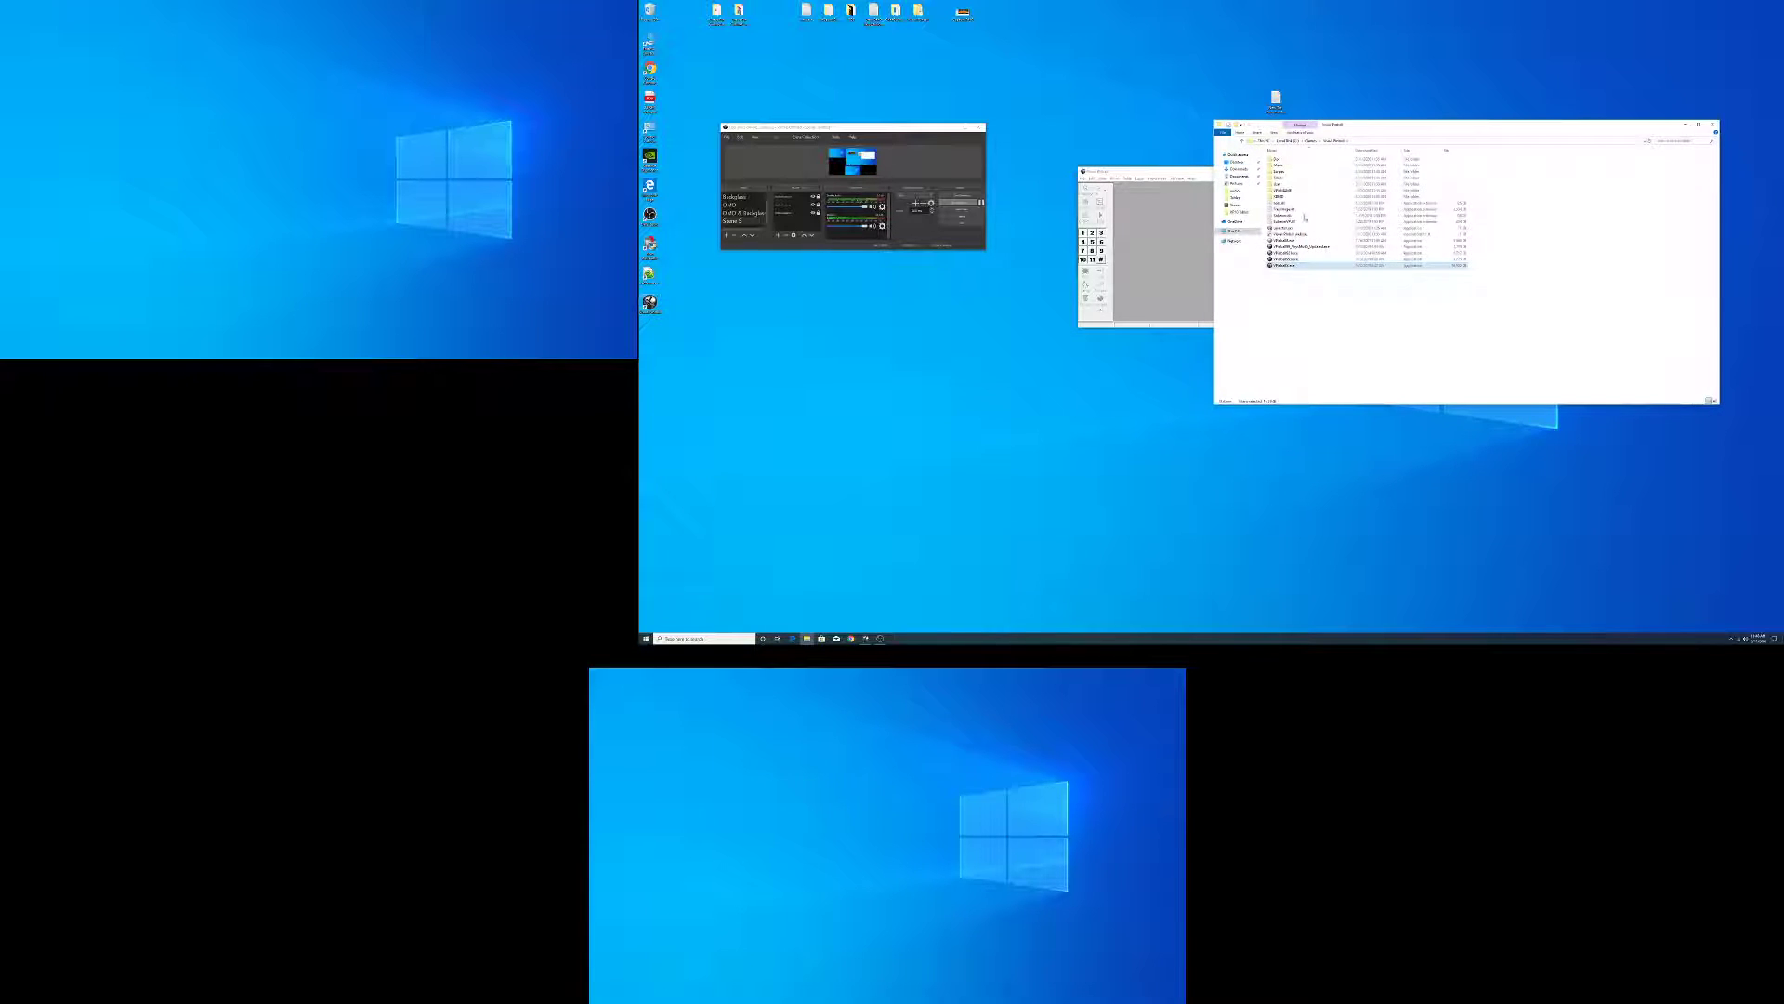
double_click(1304, 192)
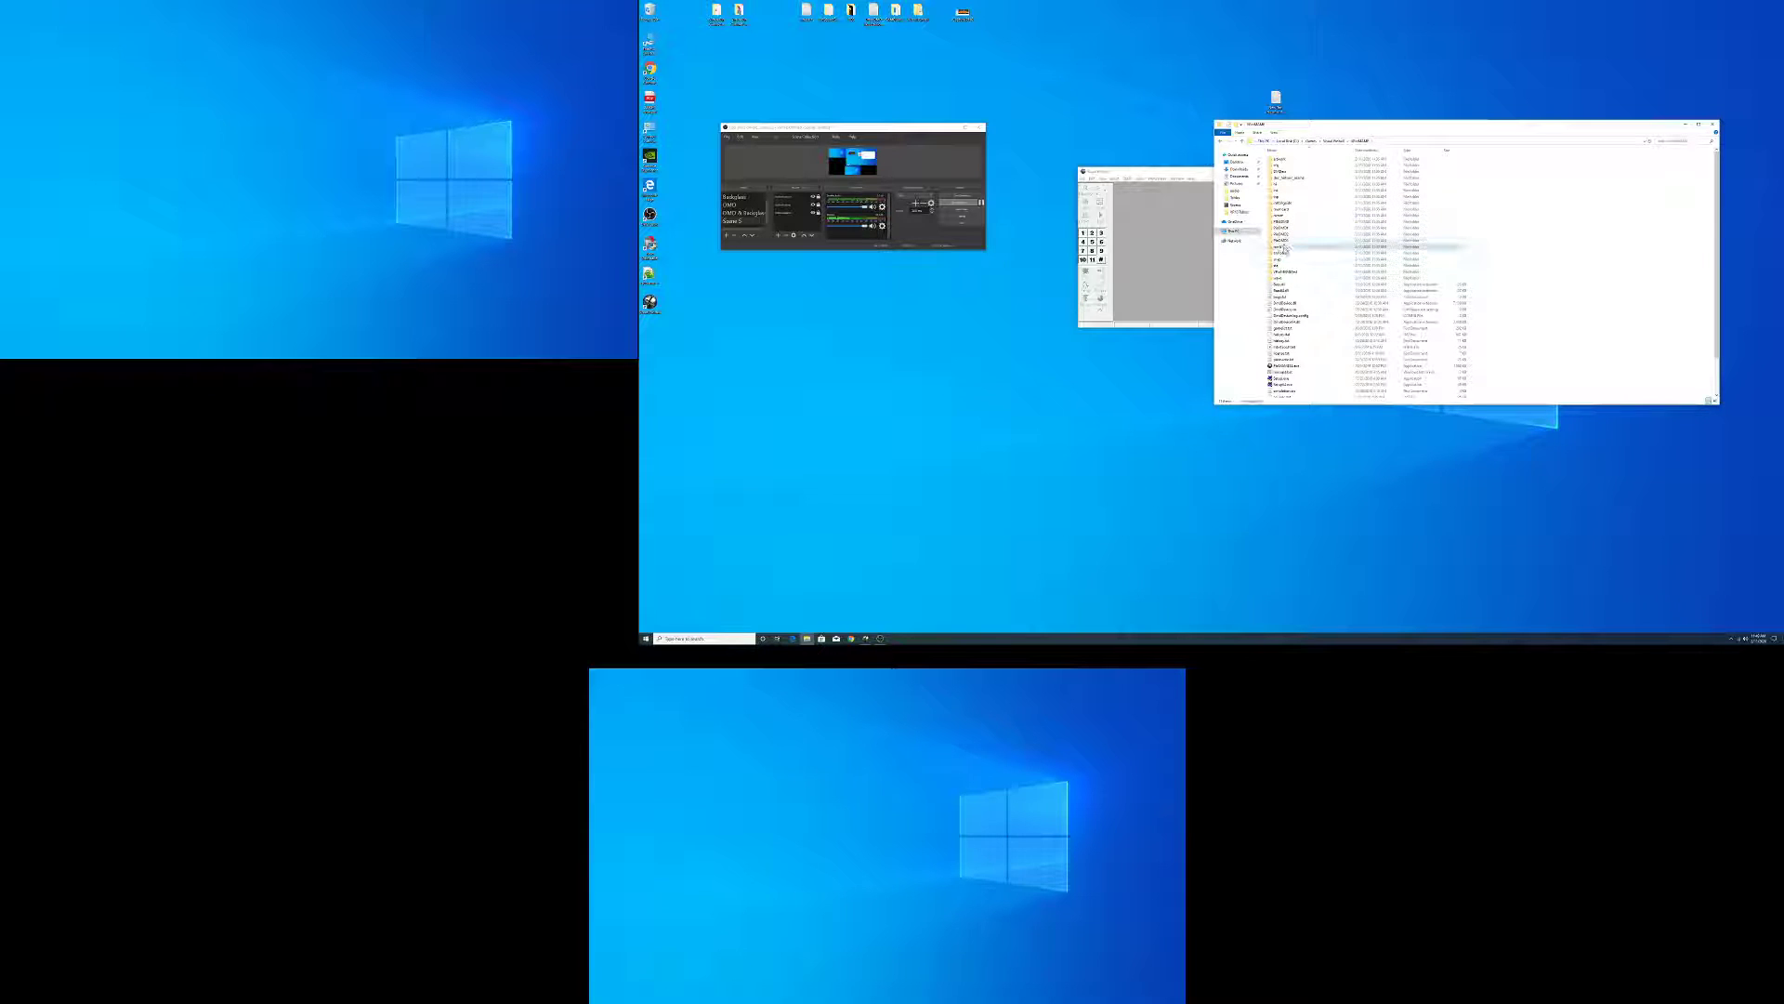
double_click(1288, 216)
right_click(1290, 221)
left_click(1315, 257)
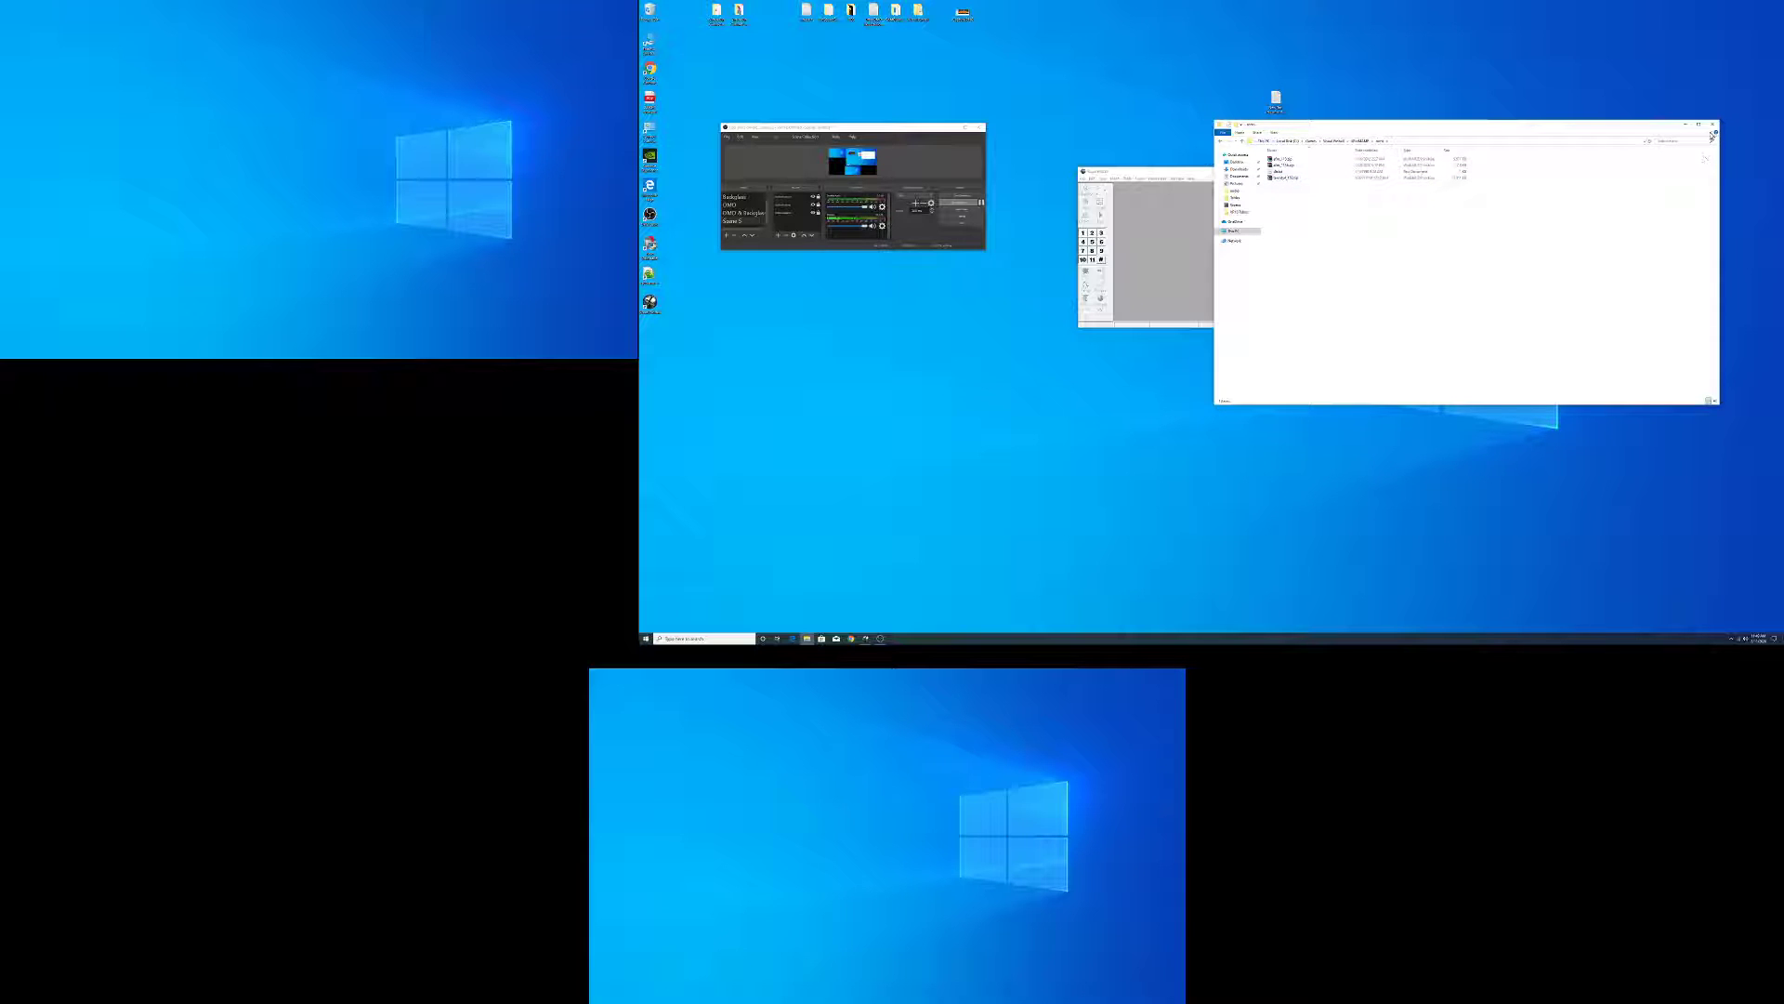
left_click(1712, 126)
- Bring up the Visual Pinball editor's preference options
left_click(1160, 179)
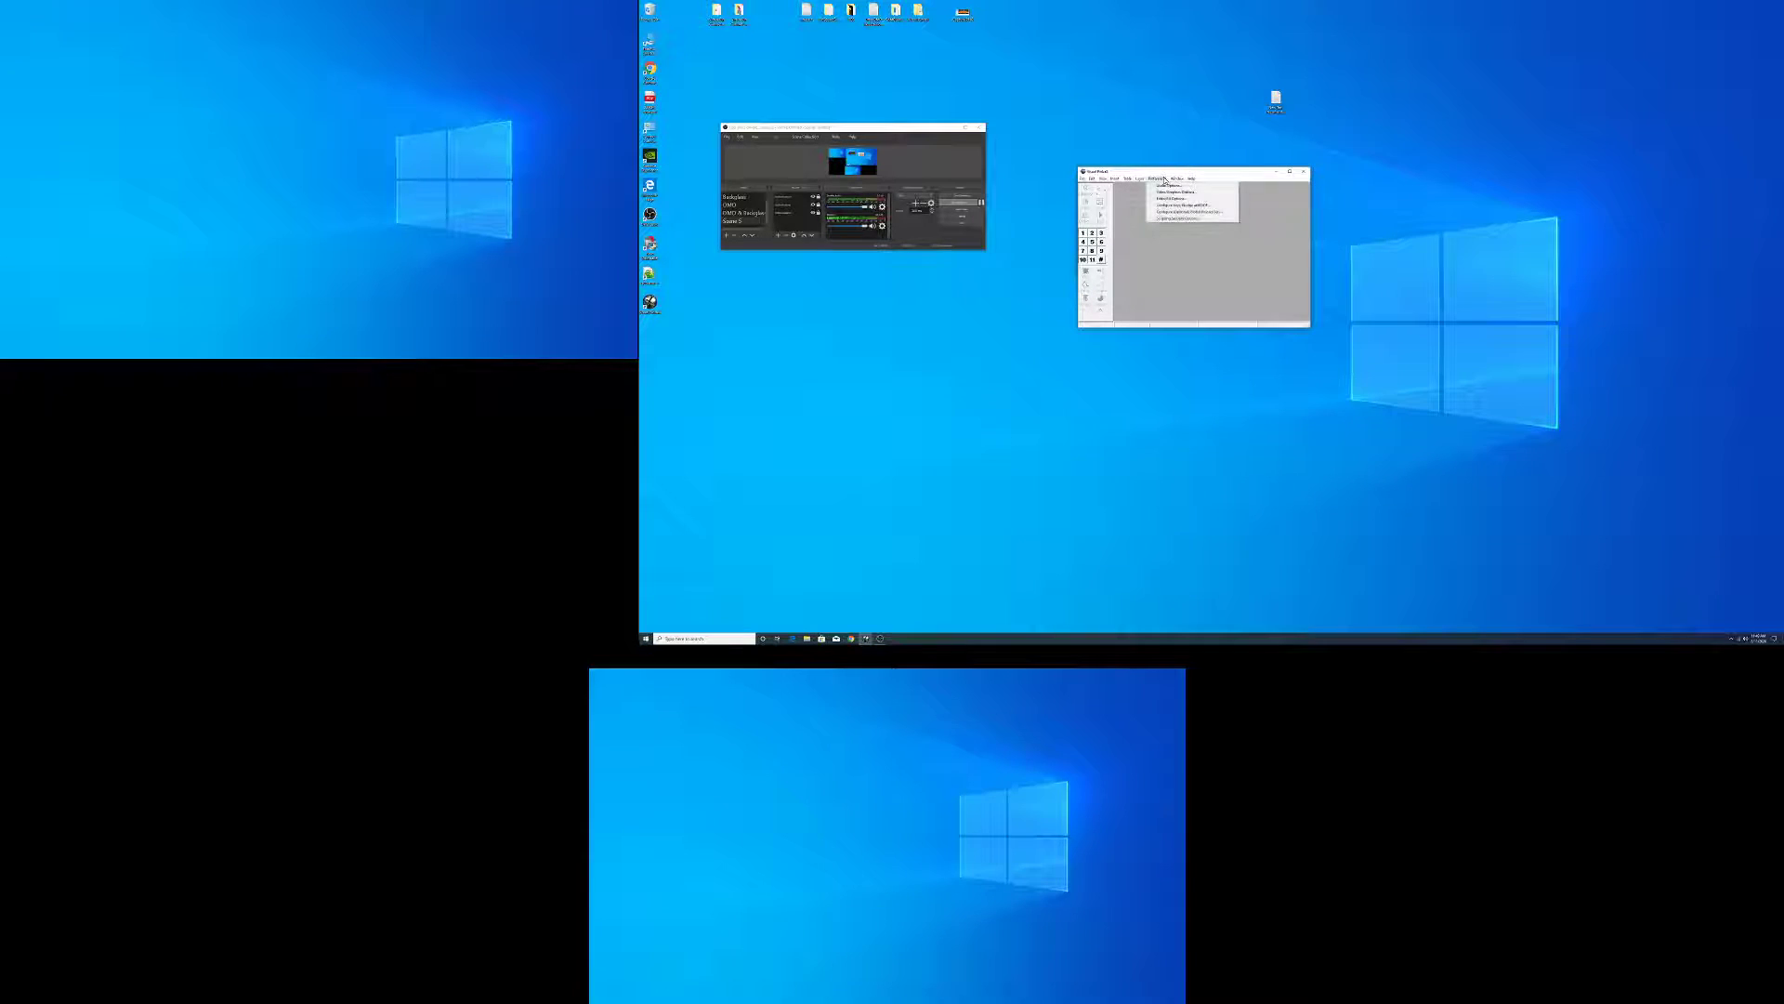
- Check the Visual Pinball video options and the Windows display settings, and close both
left_click(1171, 191)
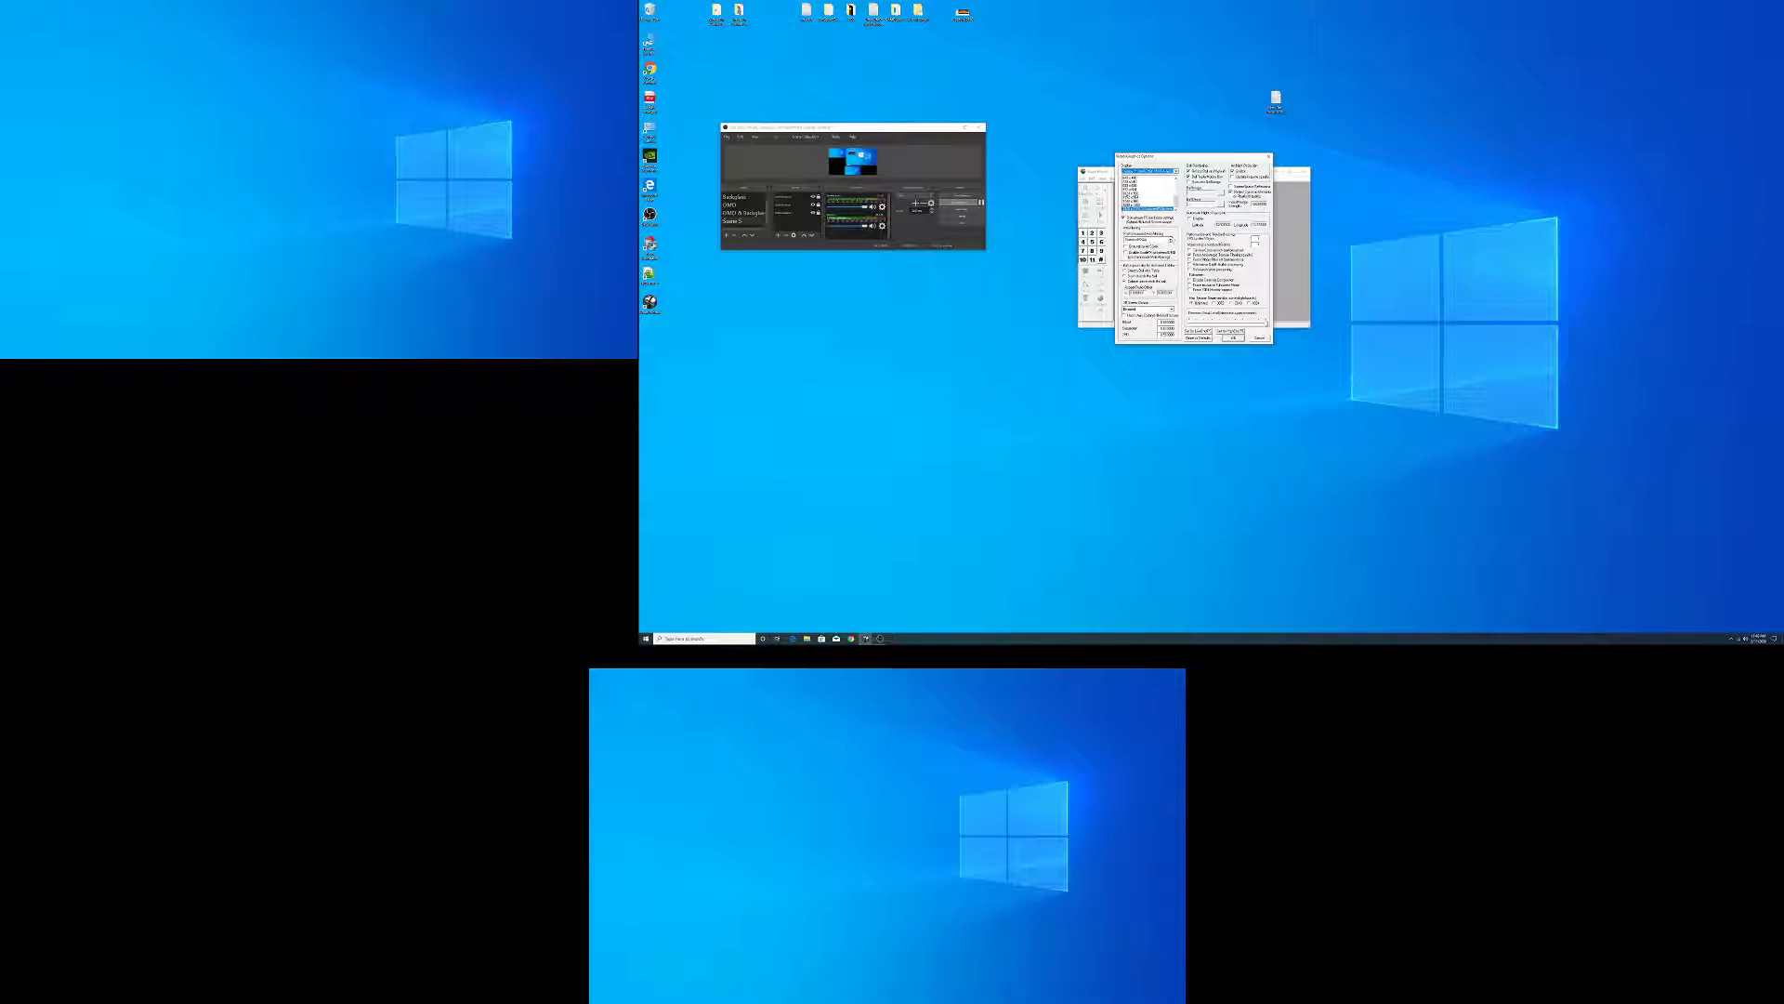
left_click(1232, 340)
right_click(996, 359)
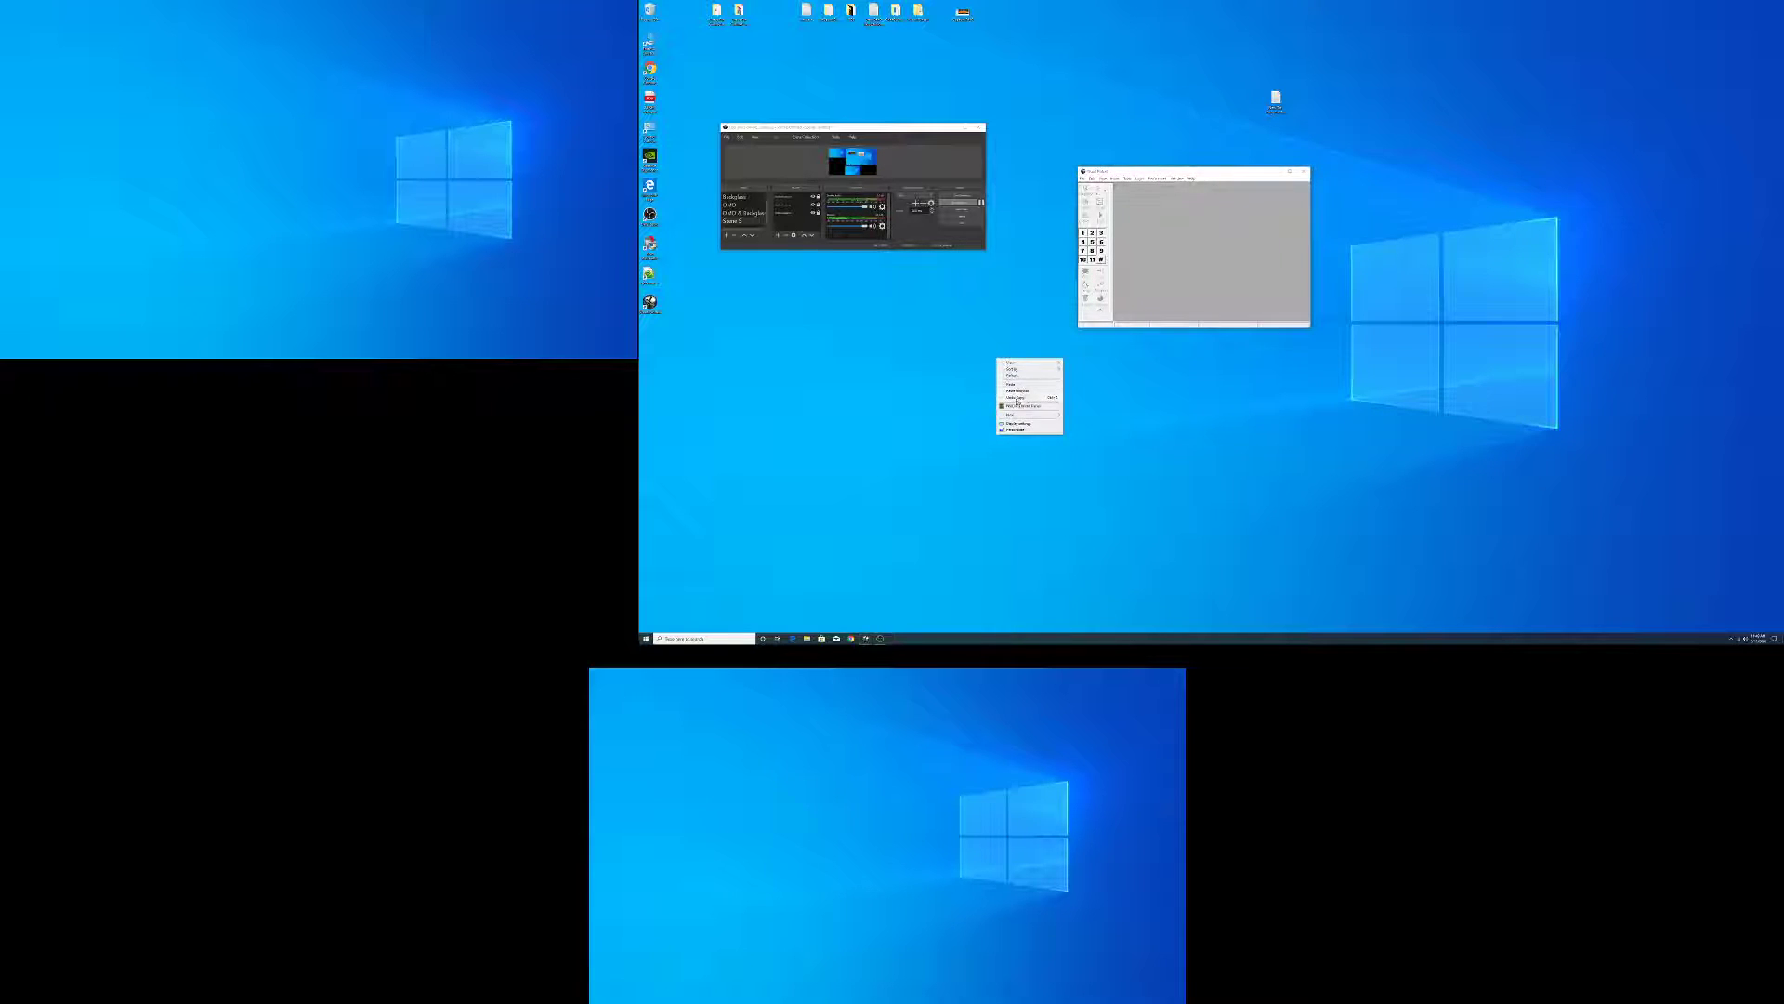
left_click(1031, 421)
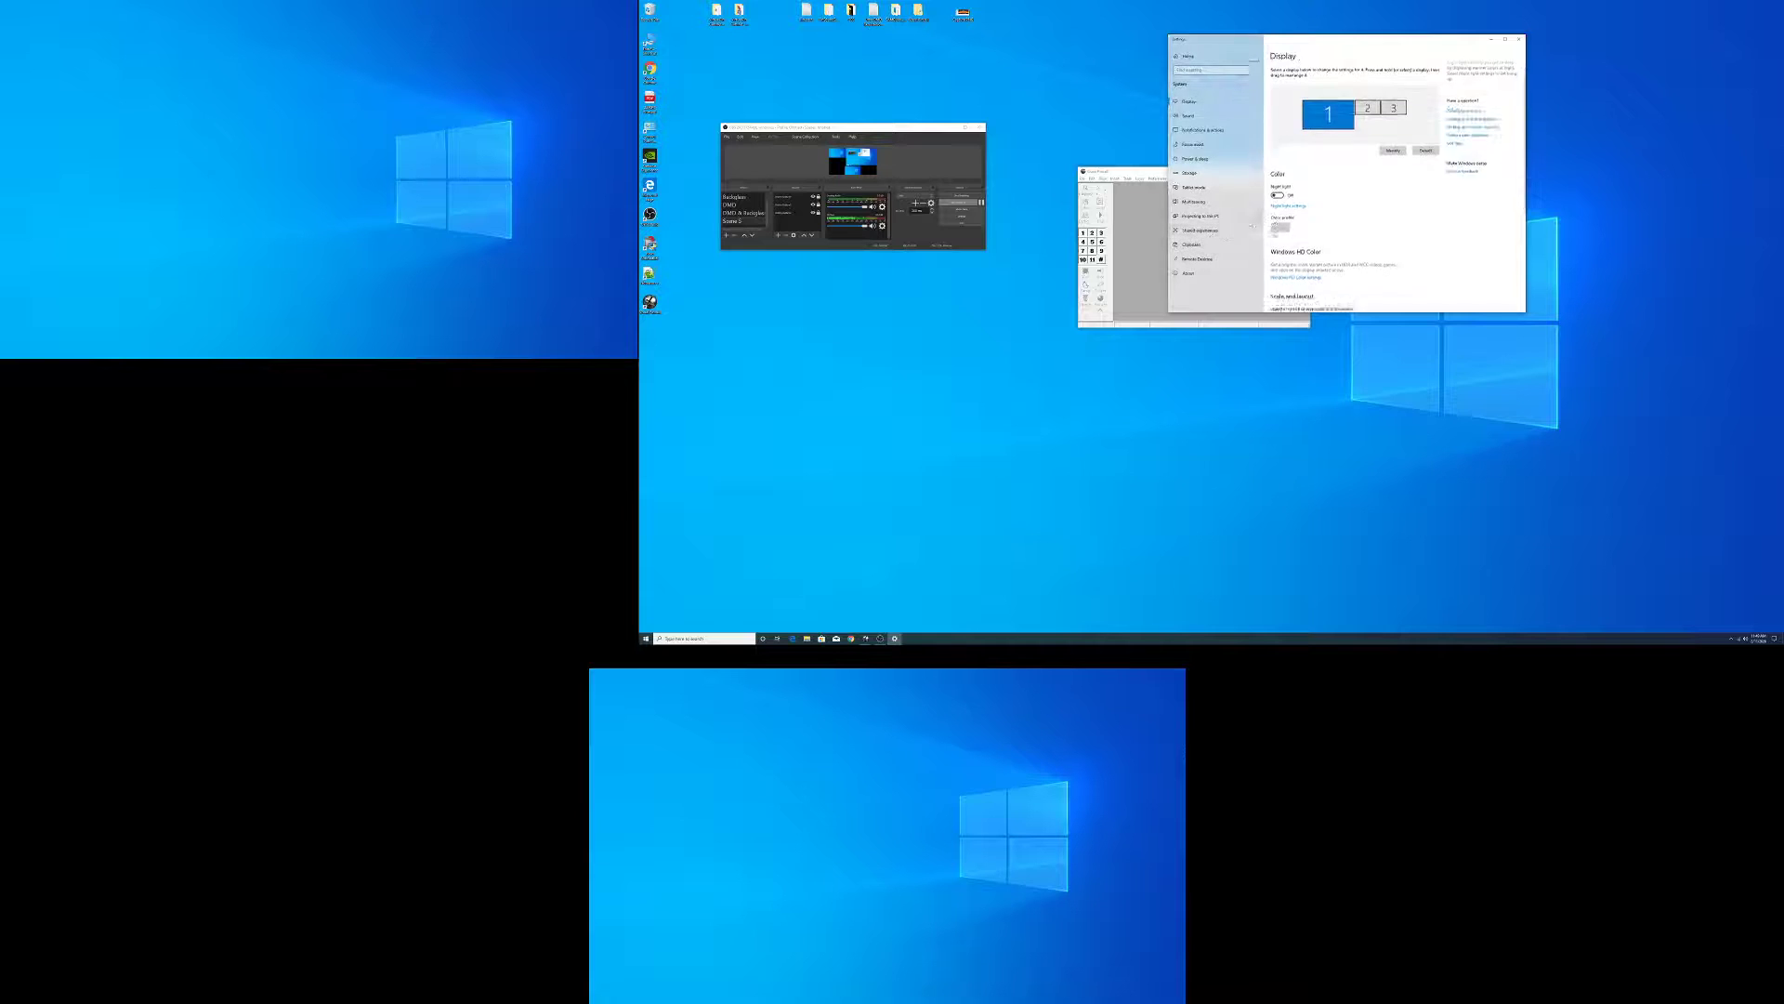
left_click(1522, 41)
- Open the recently used 24 pinball table and run it full screen
left_click(1081, 178)
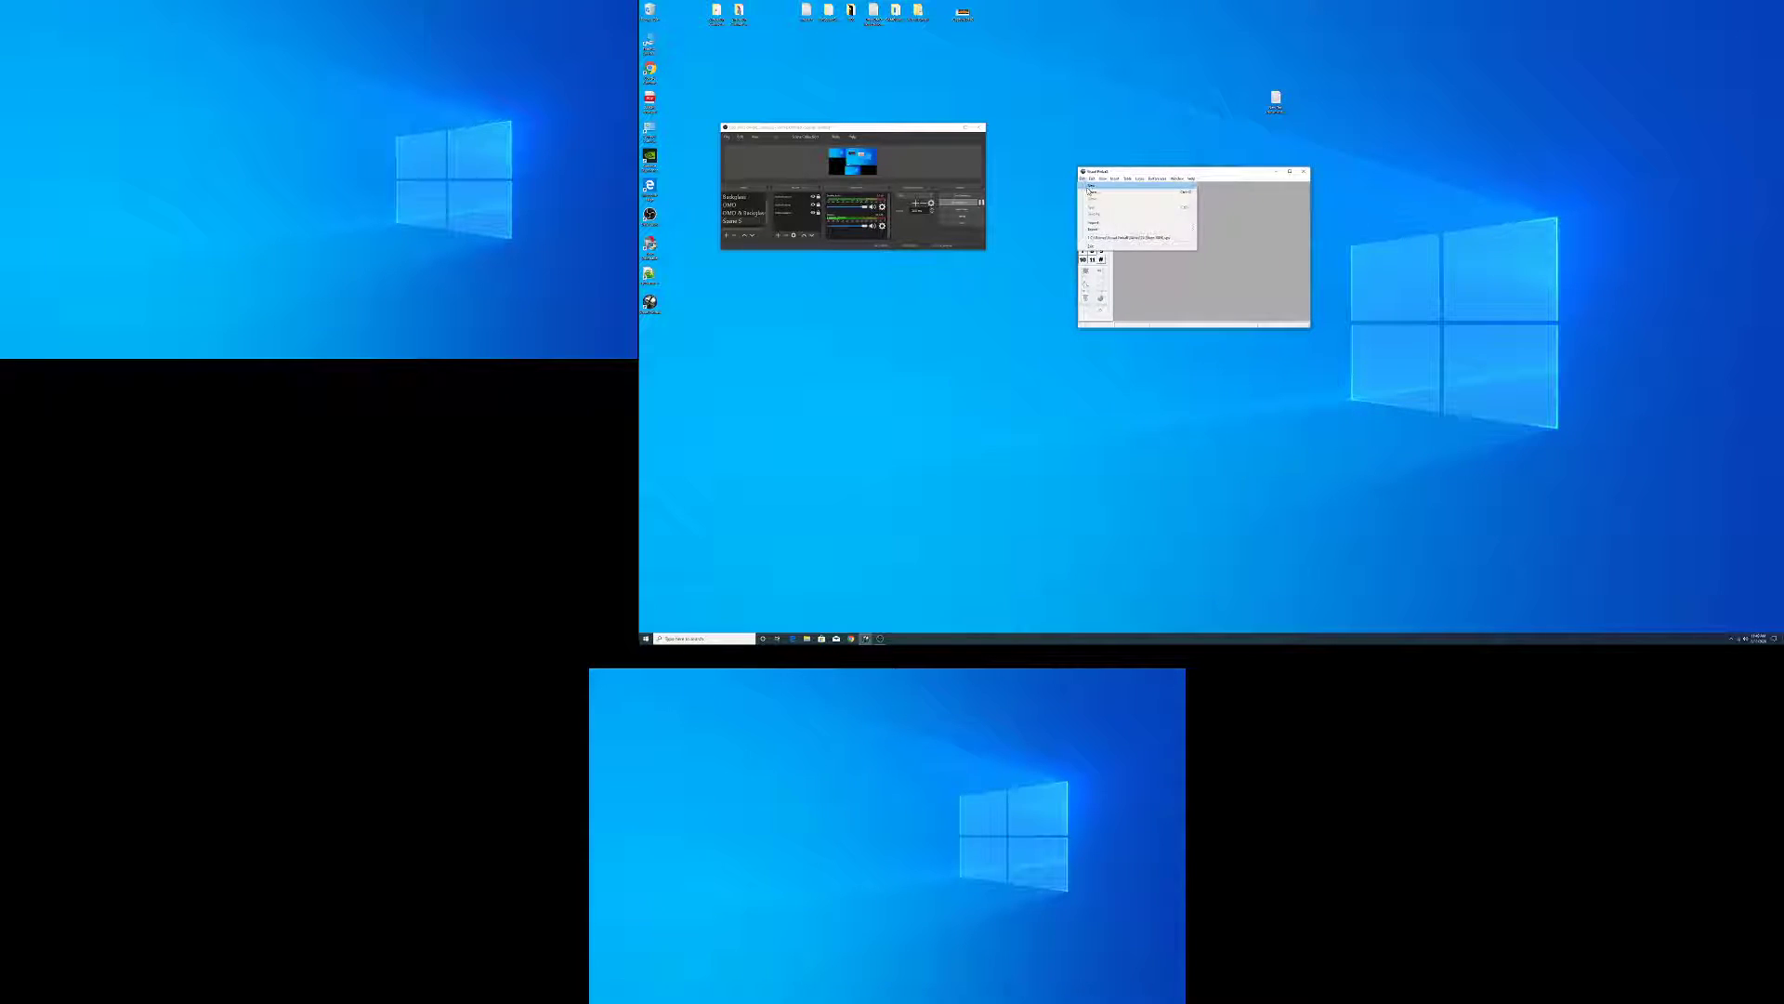
left_click(1097, 237)
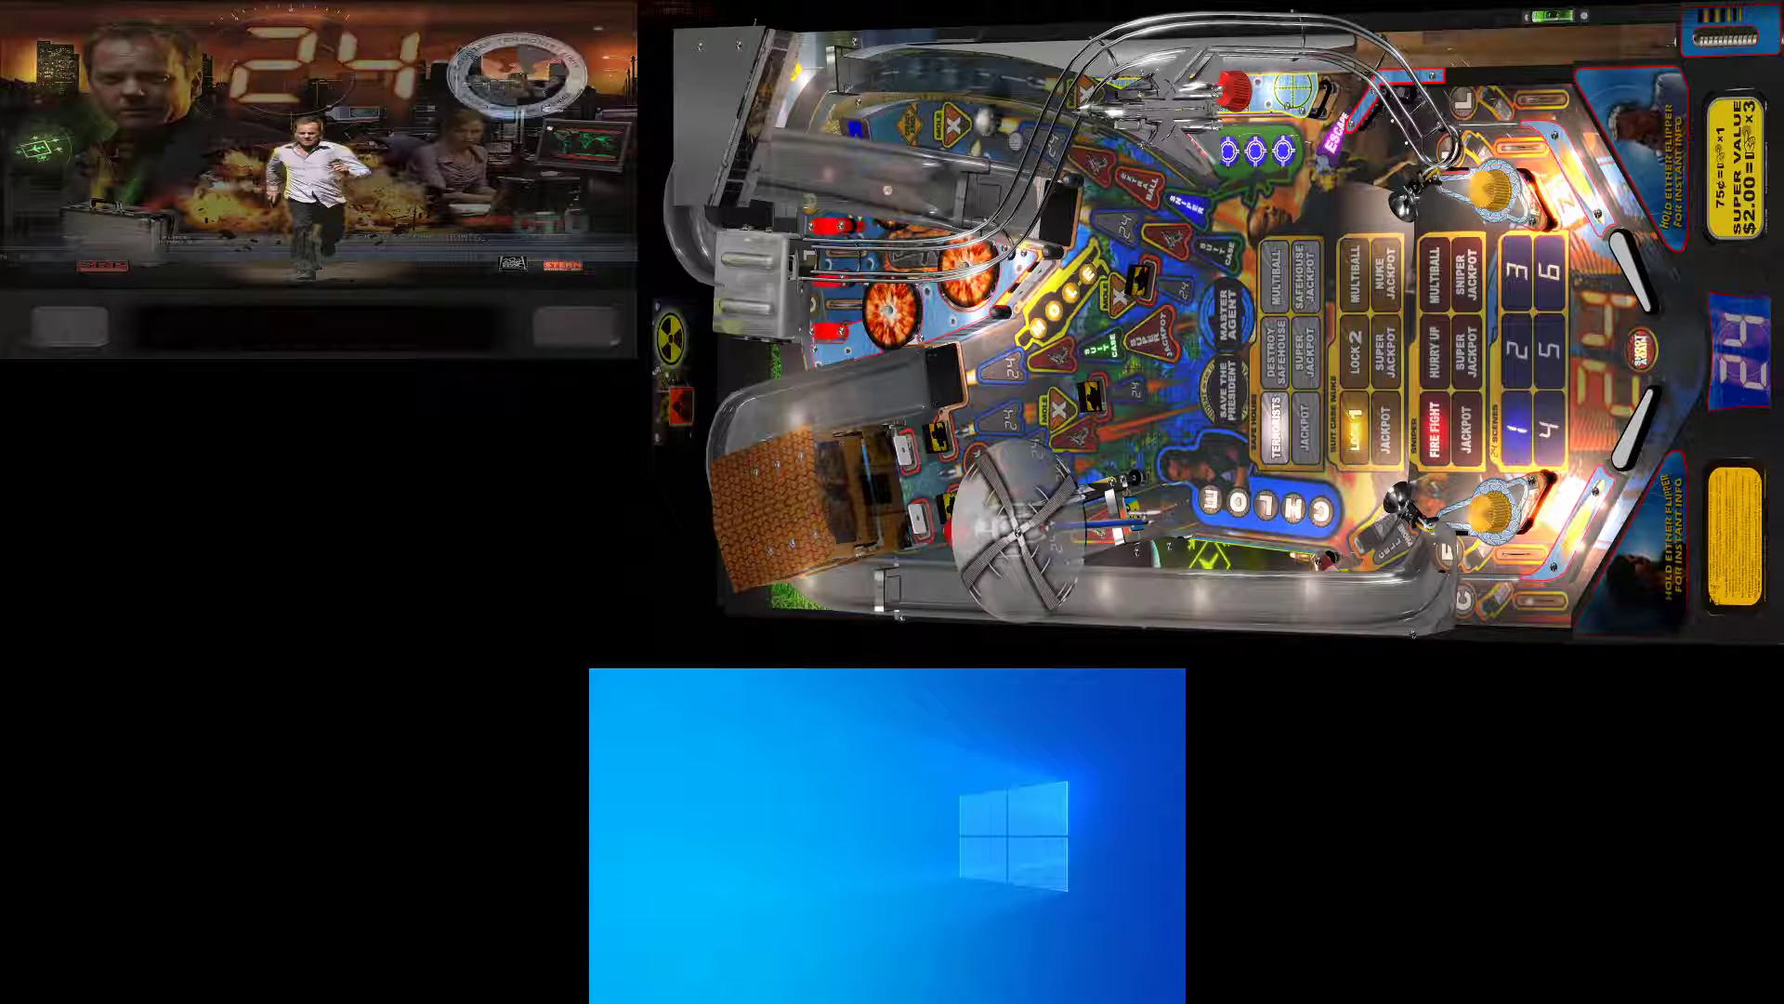
key("Shift_L")
key("Shift_R")
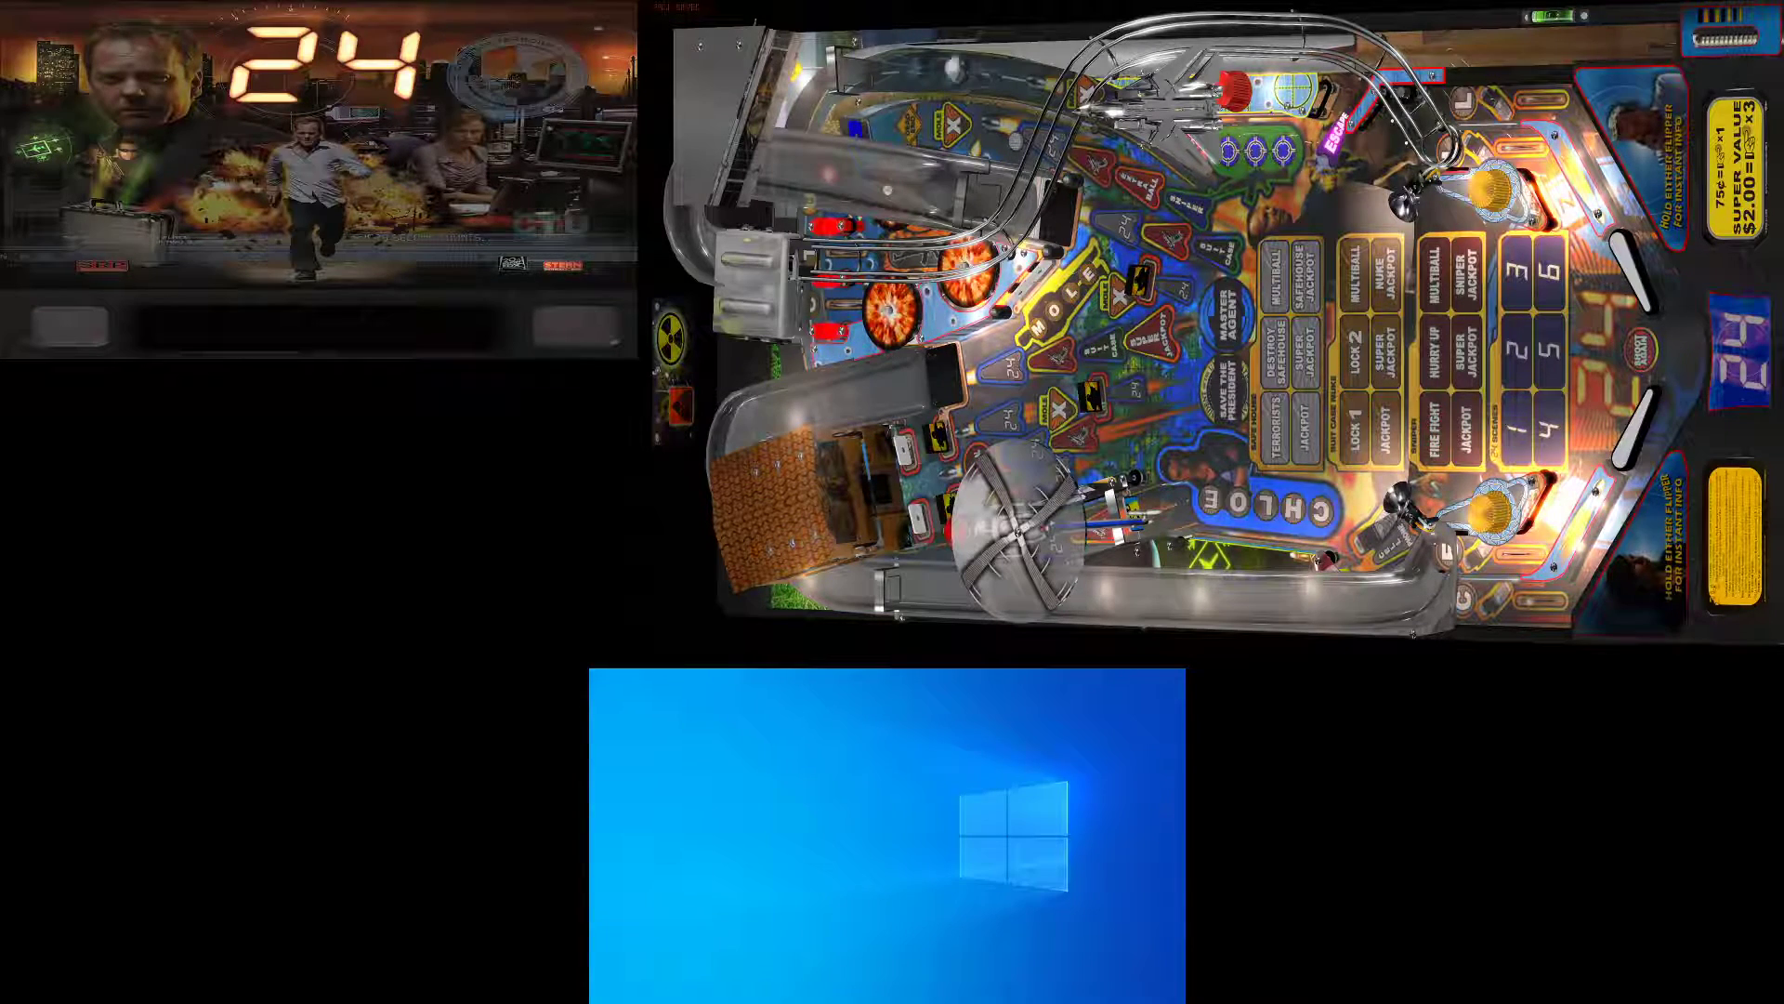
key("Escape")
key("q")
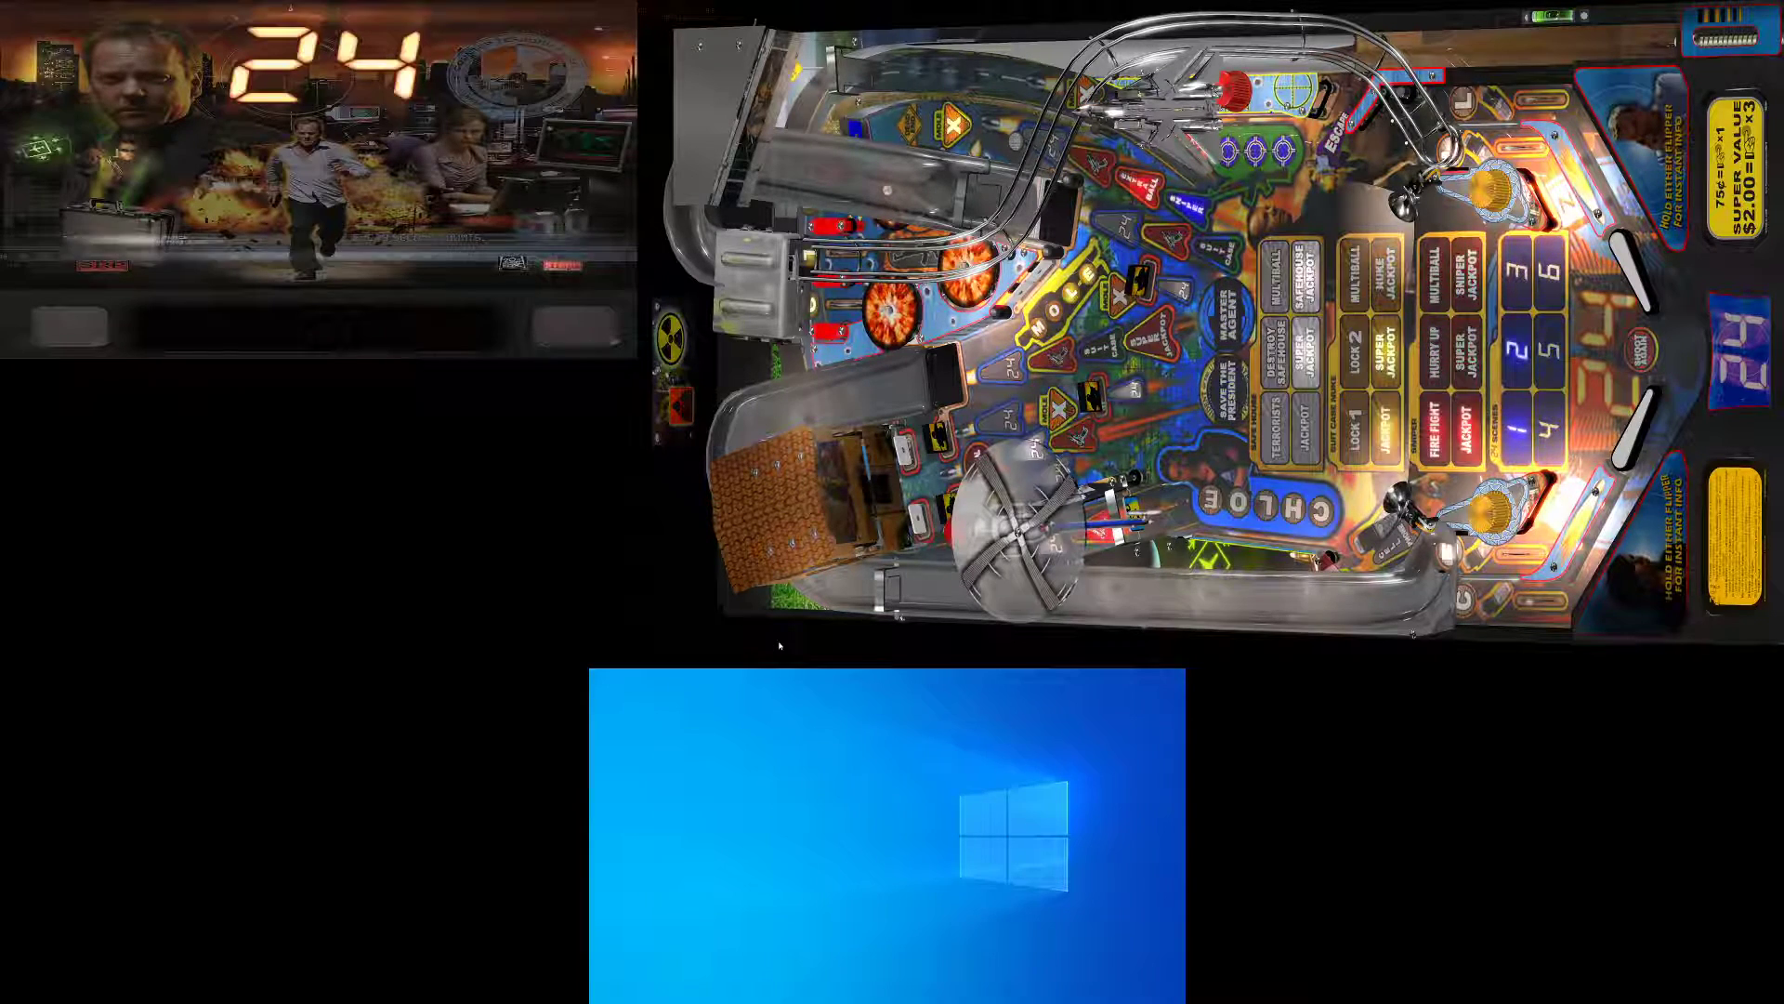
- Switch the OBS recording to the scene showing only the playfield and return to the running table
key("super")
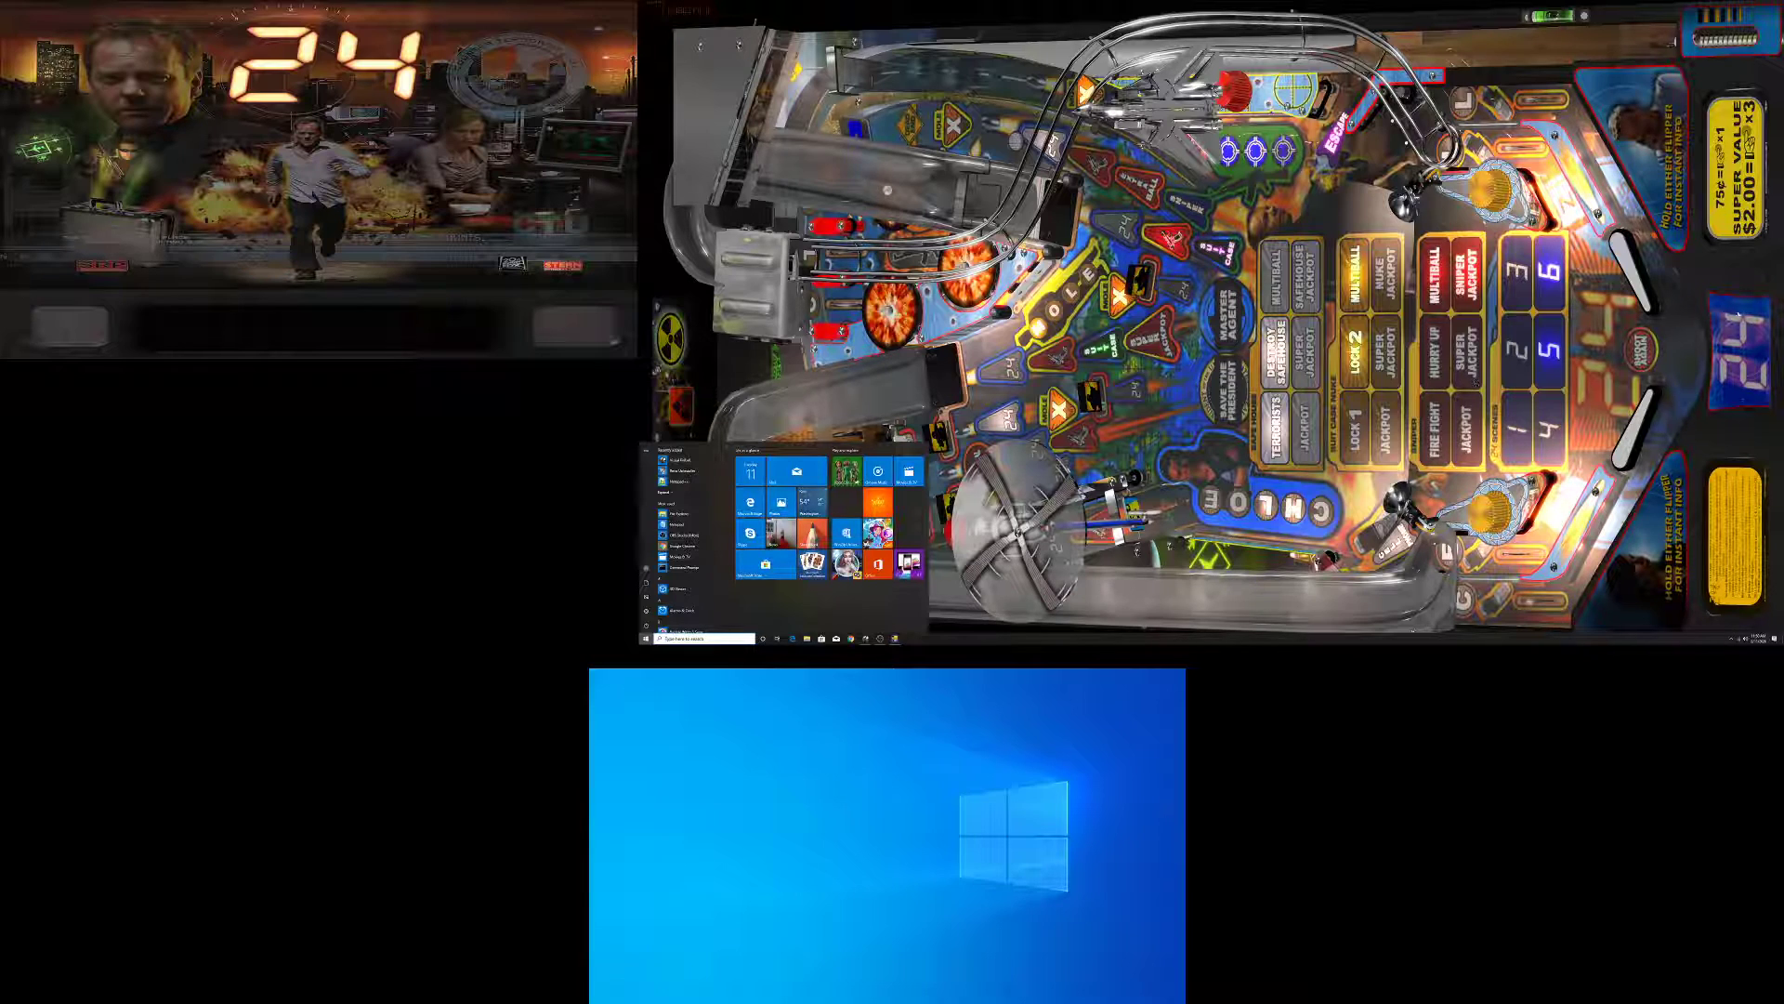
left_click(880, 639)
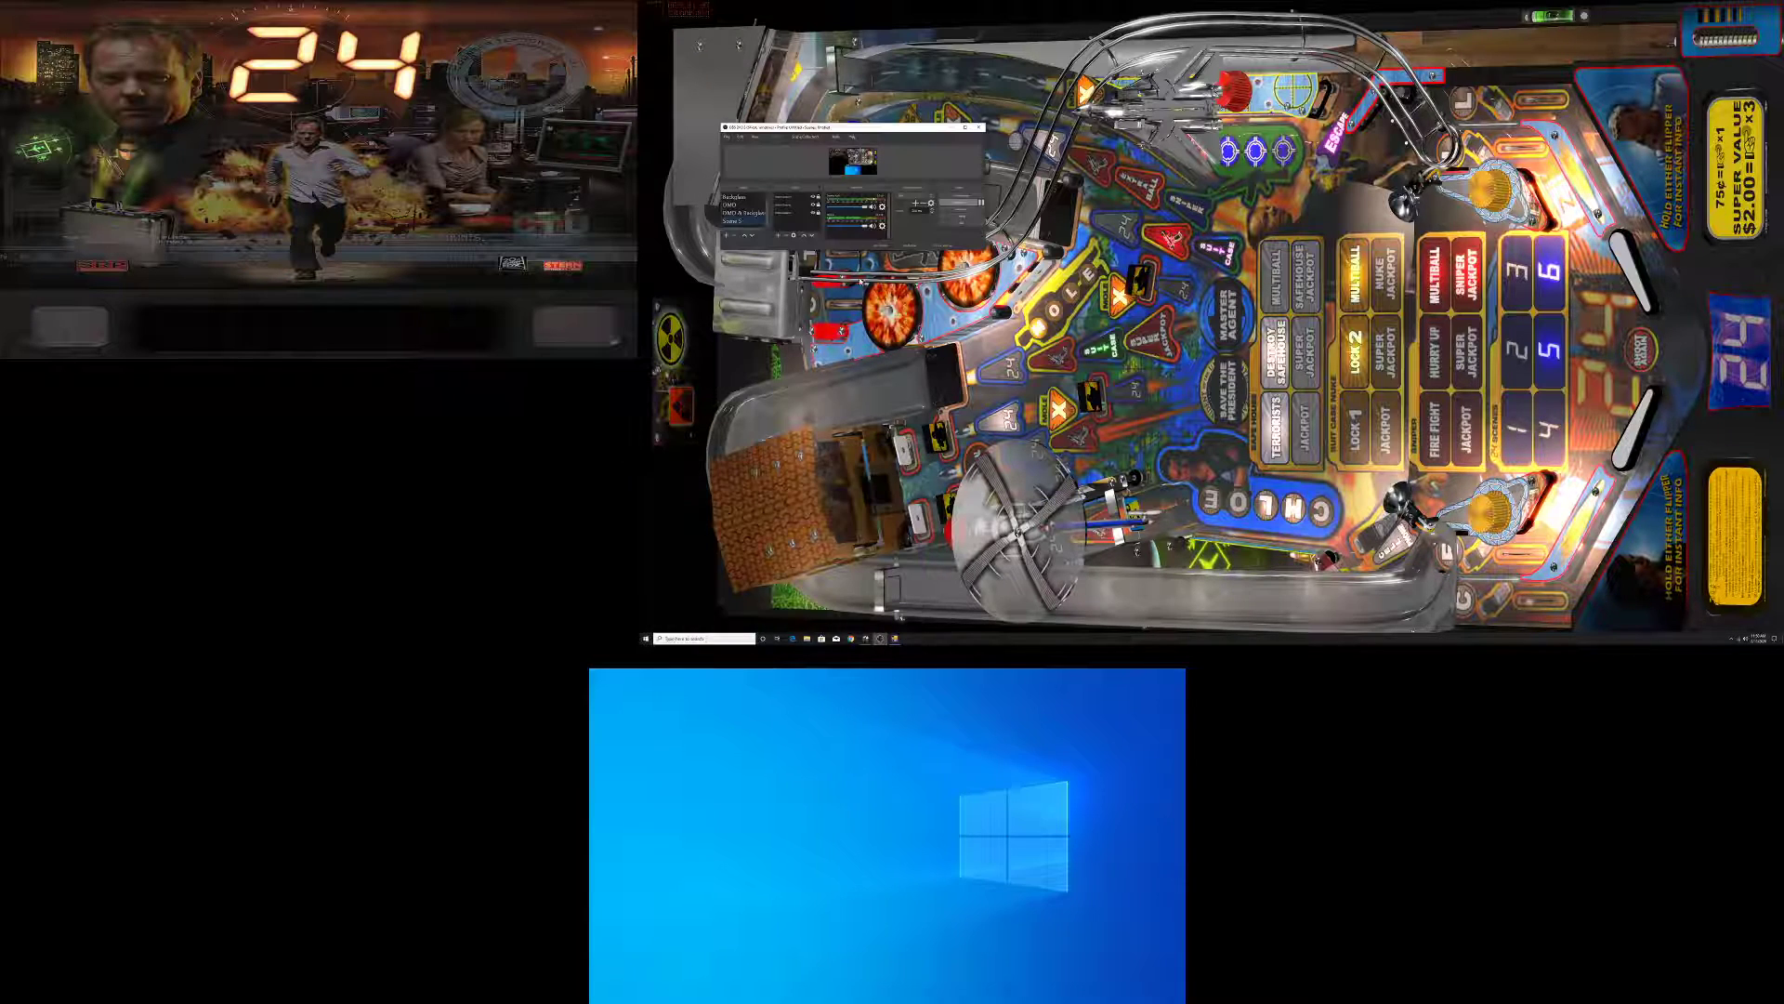
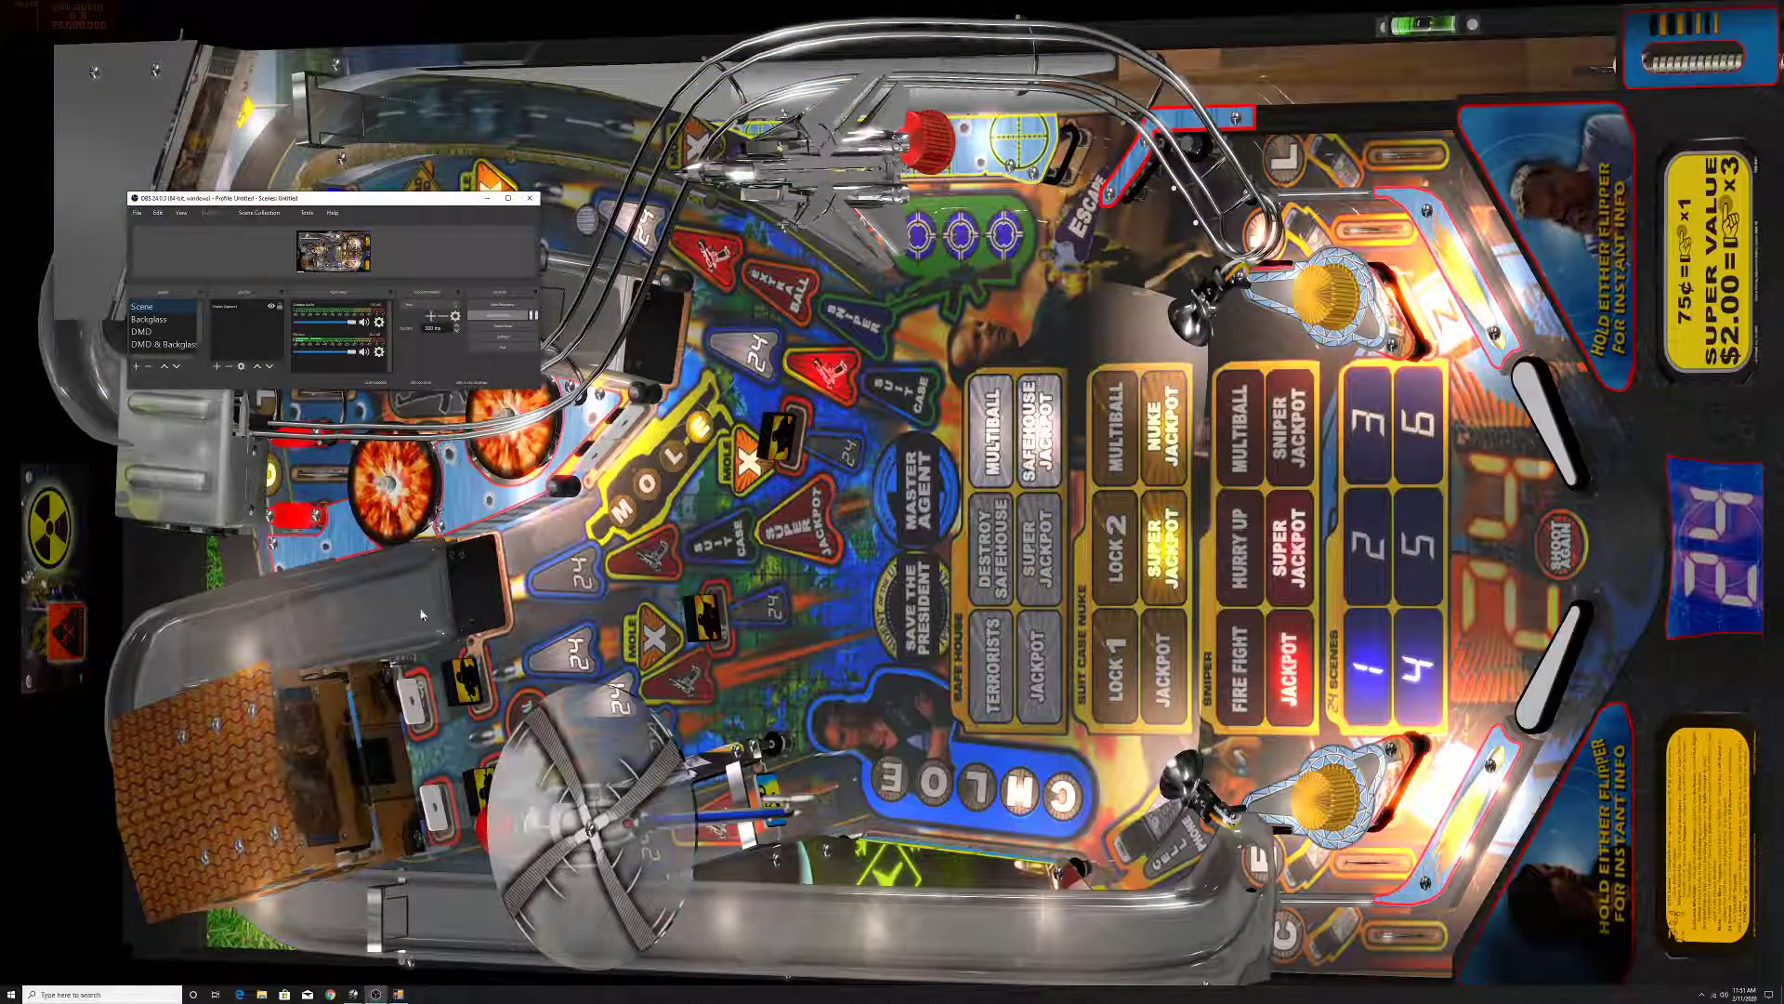
left_click(421, 614)
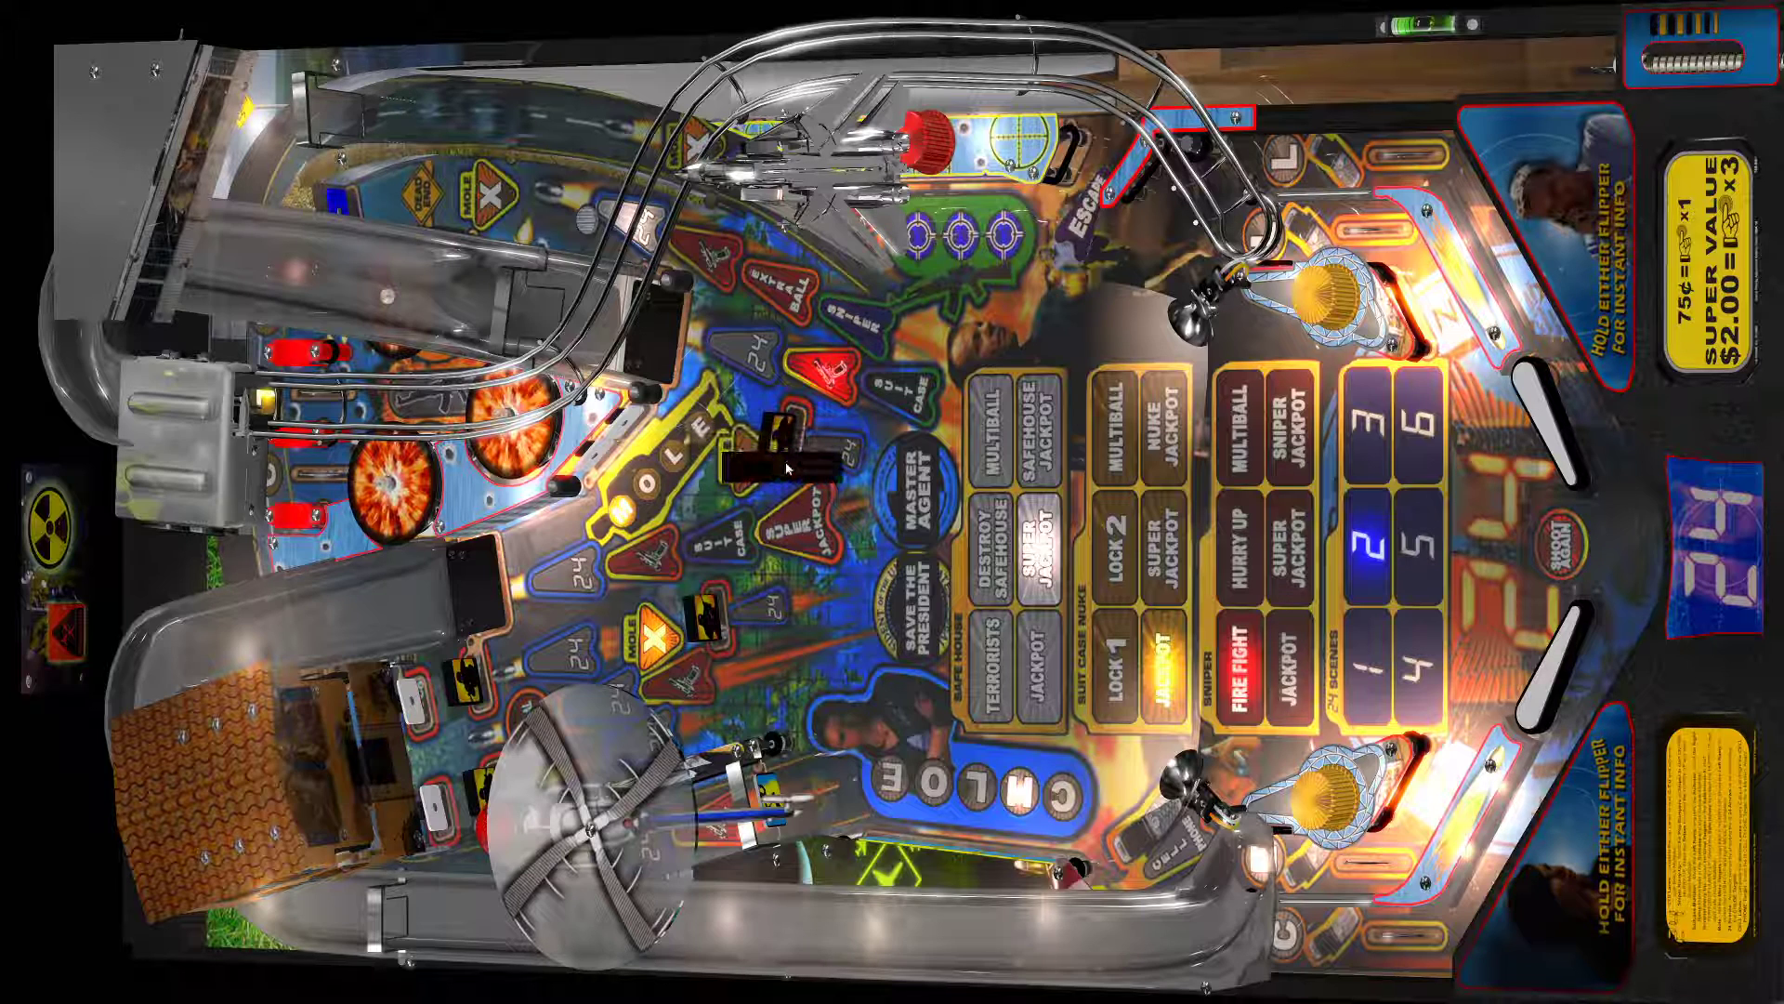
- Show the small DMD window's border, enlarge the window and reposition it over the playfield
right_click(789, 467)
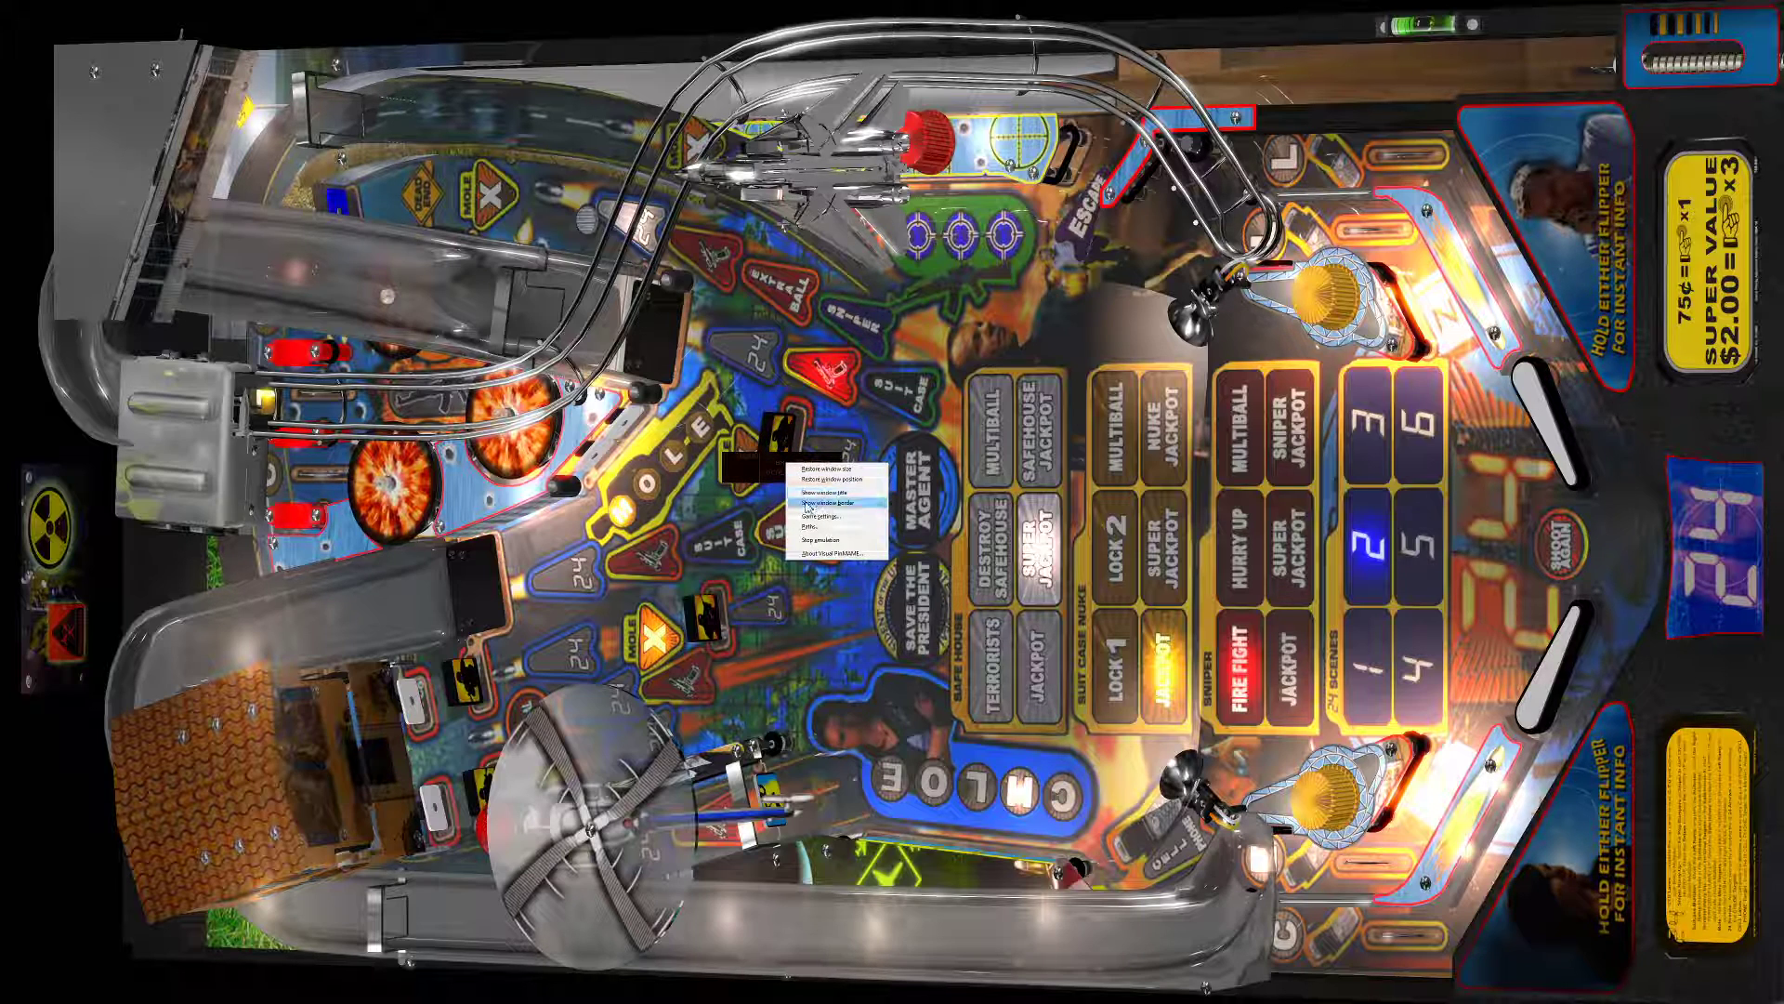
left_click(836, 506)
left_click_drag(843, 485, 1051, 535)
left_click_drag(855, 509, 528, 413)
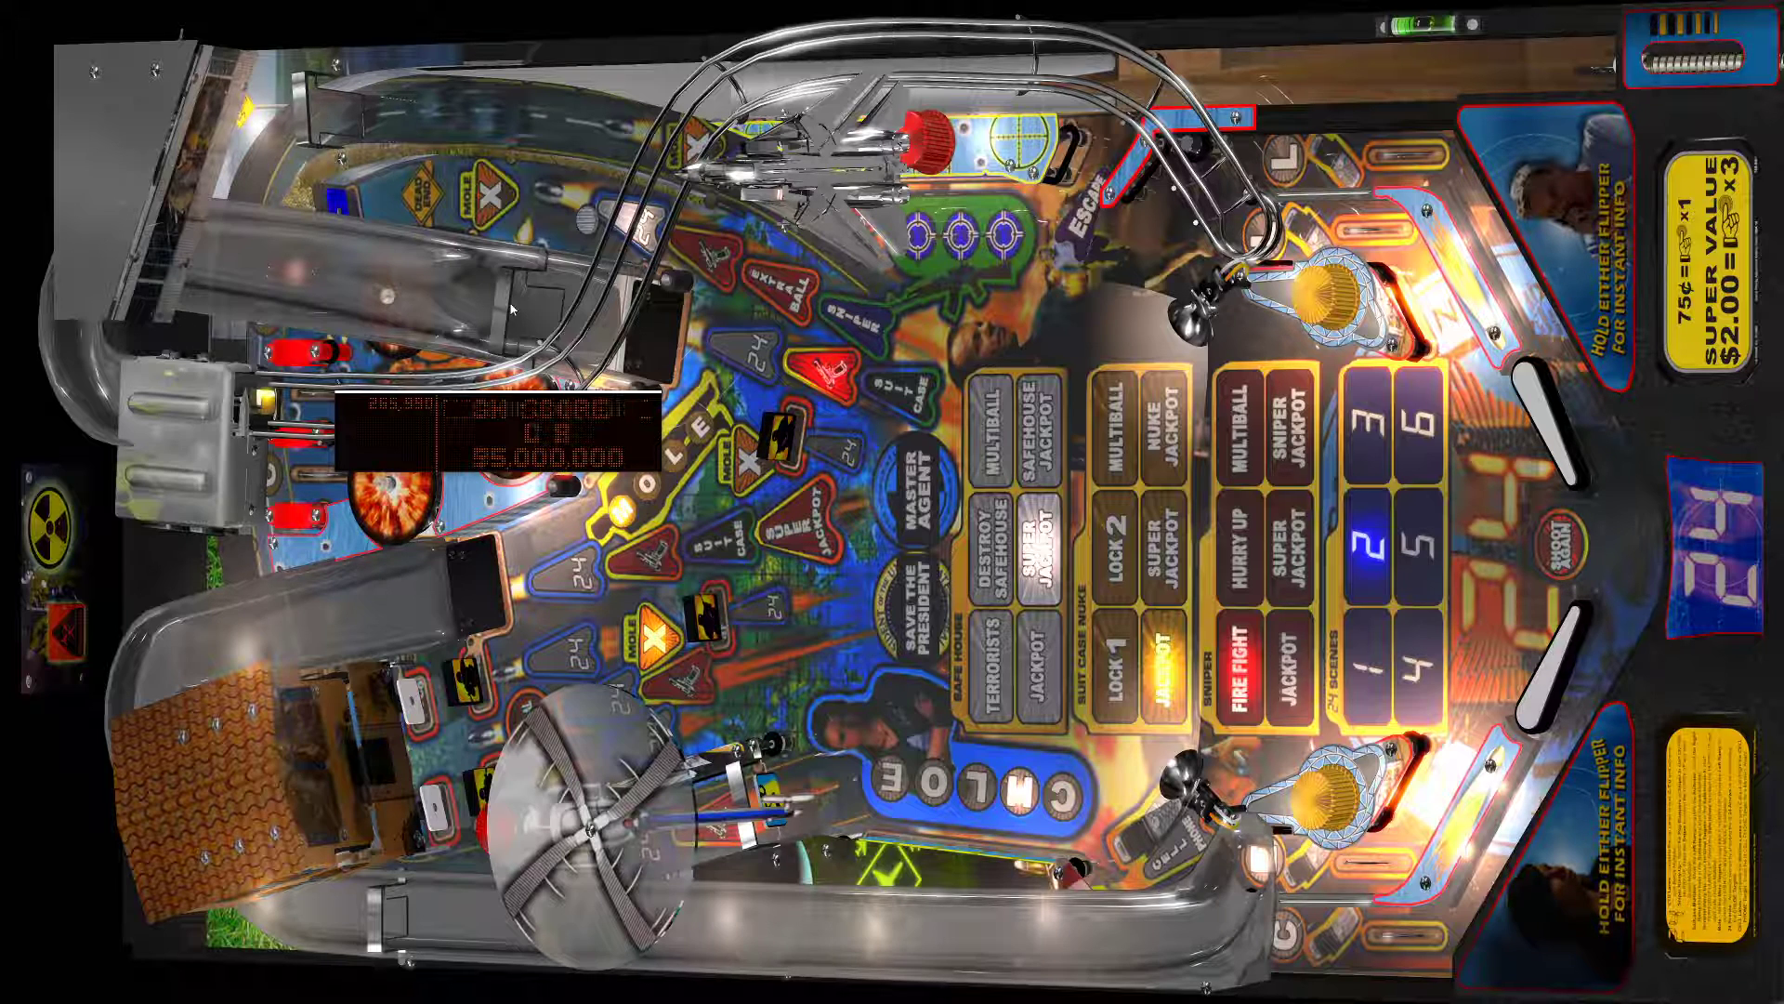
left_click_drag(485, 430, 823, 413)
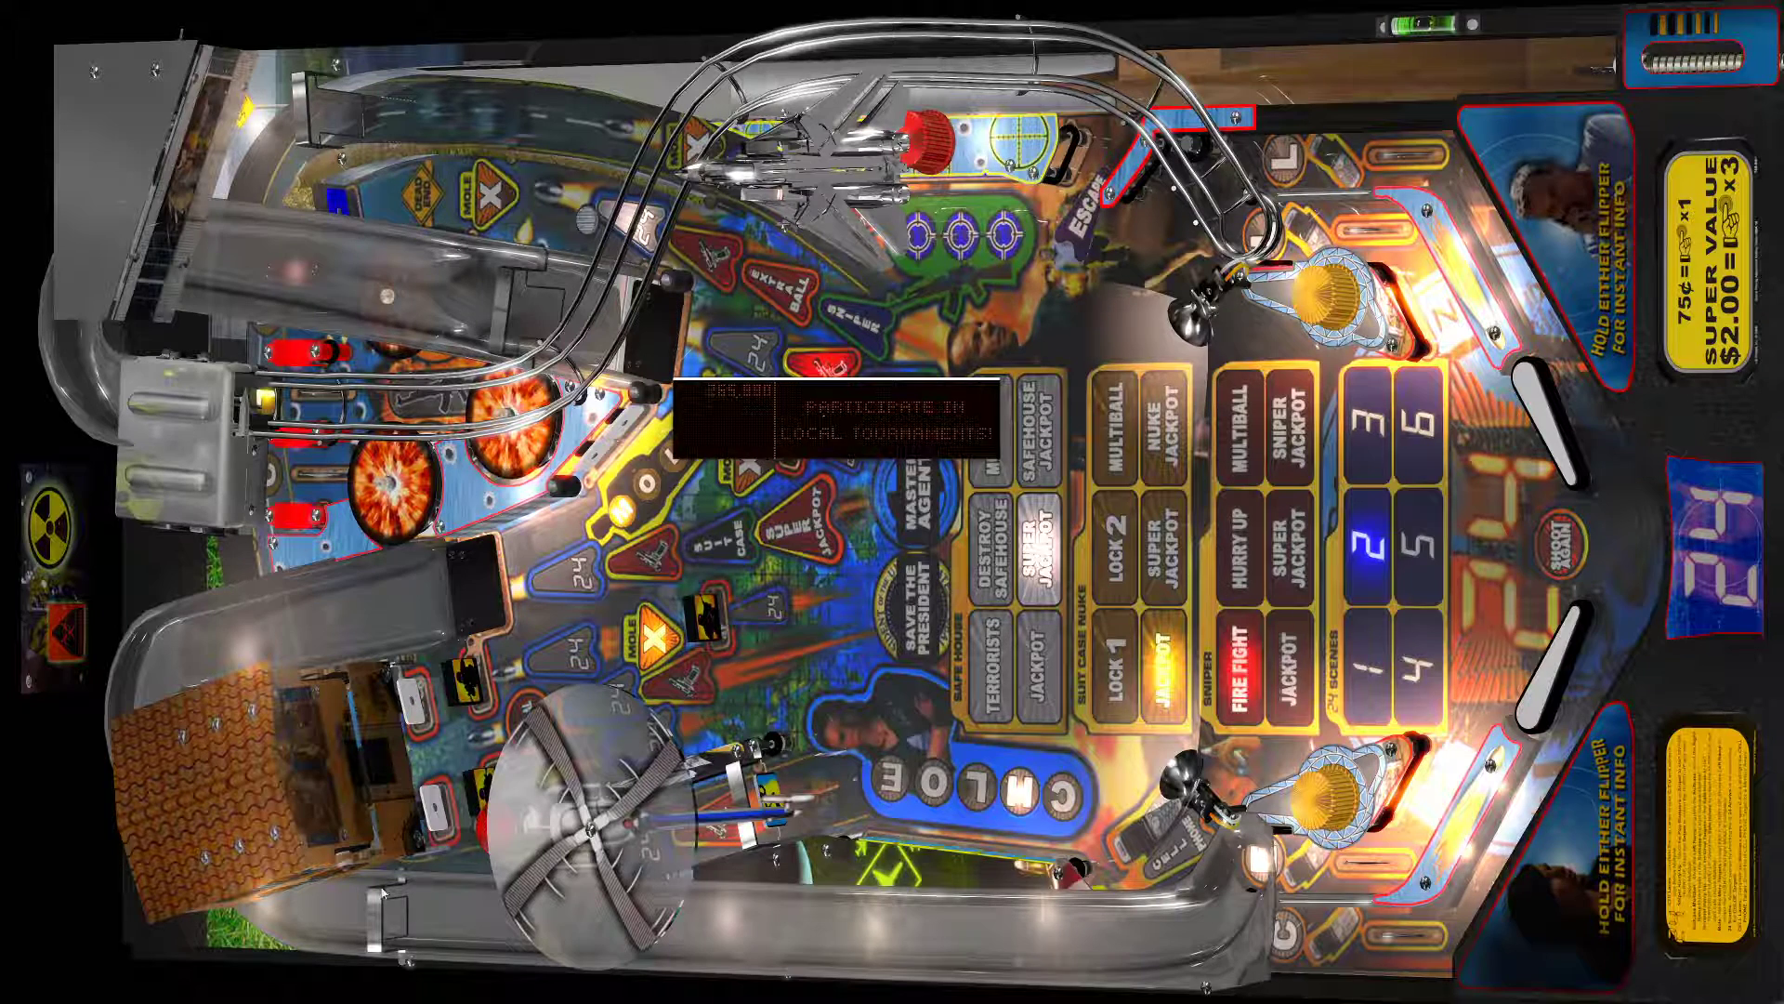
- Switch the OBS recording to the scene that shows all three monitors
key("super")
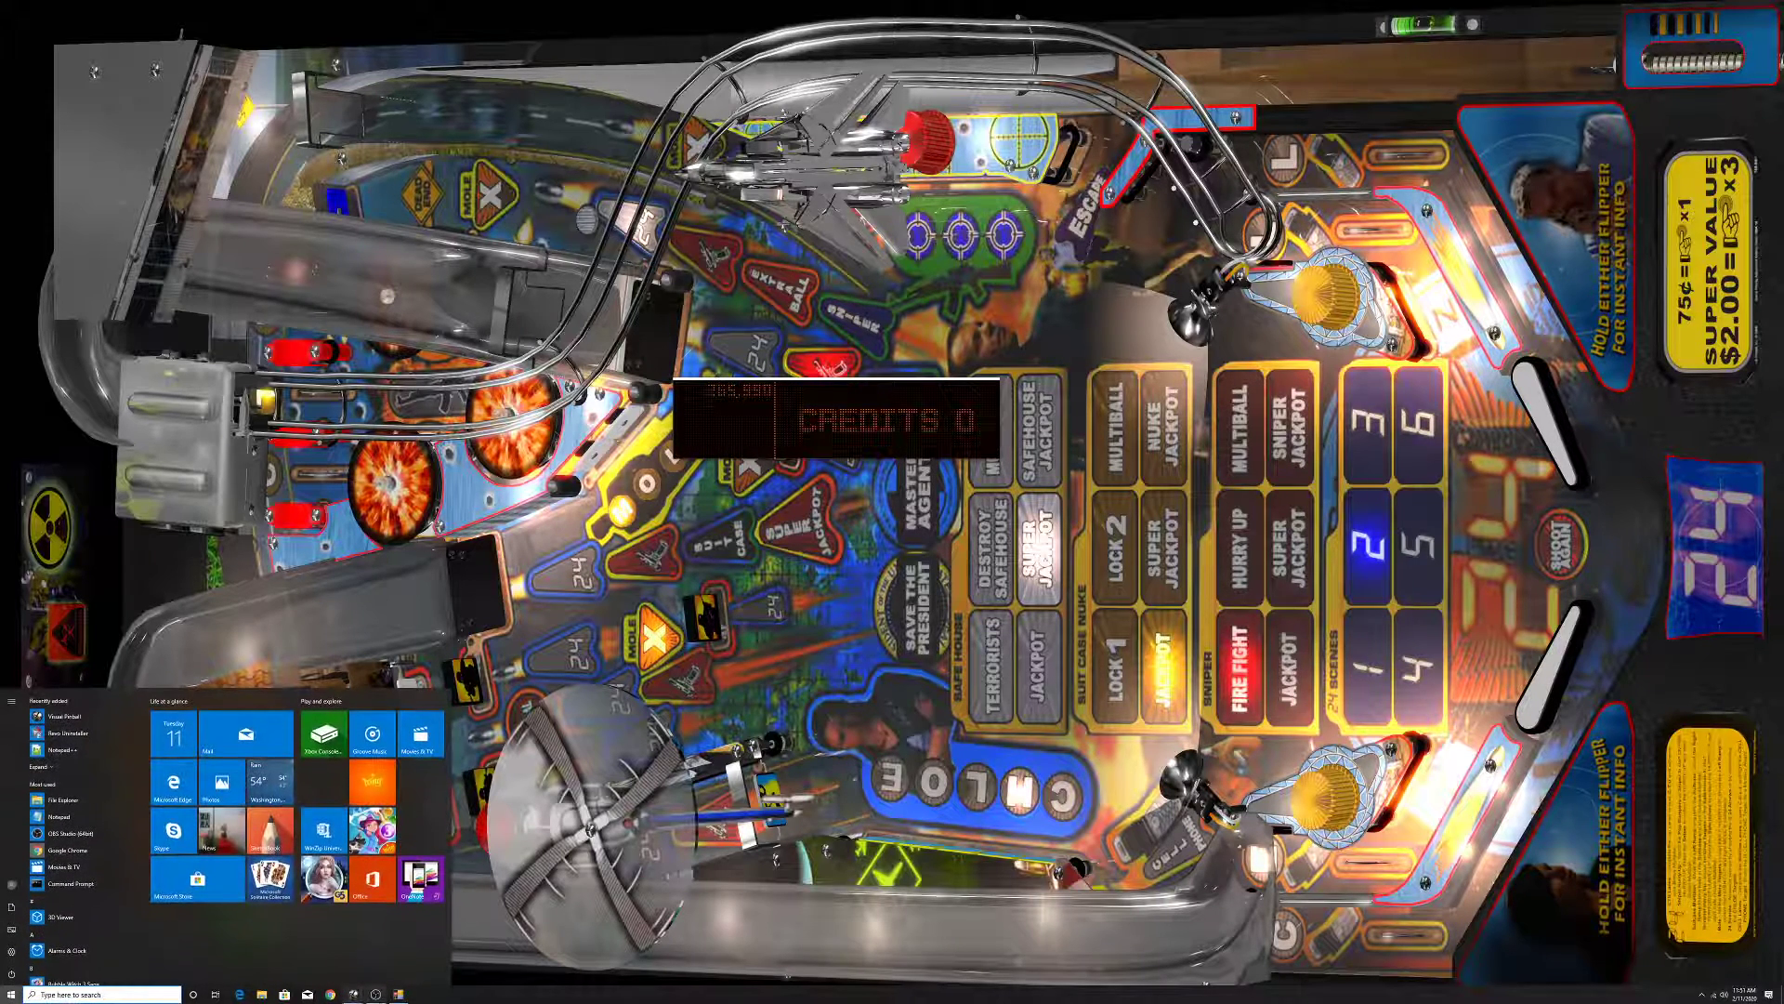
left_click(377, 995)
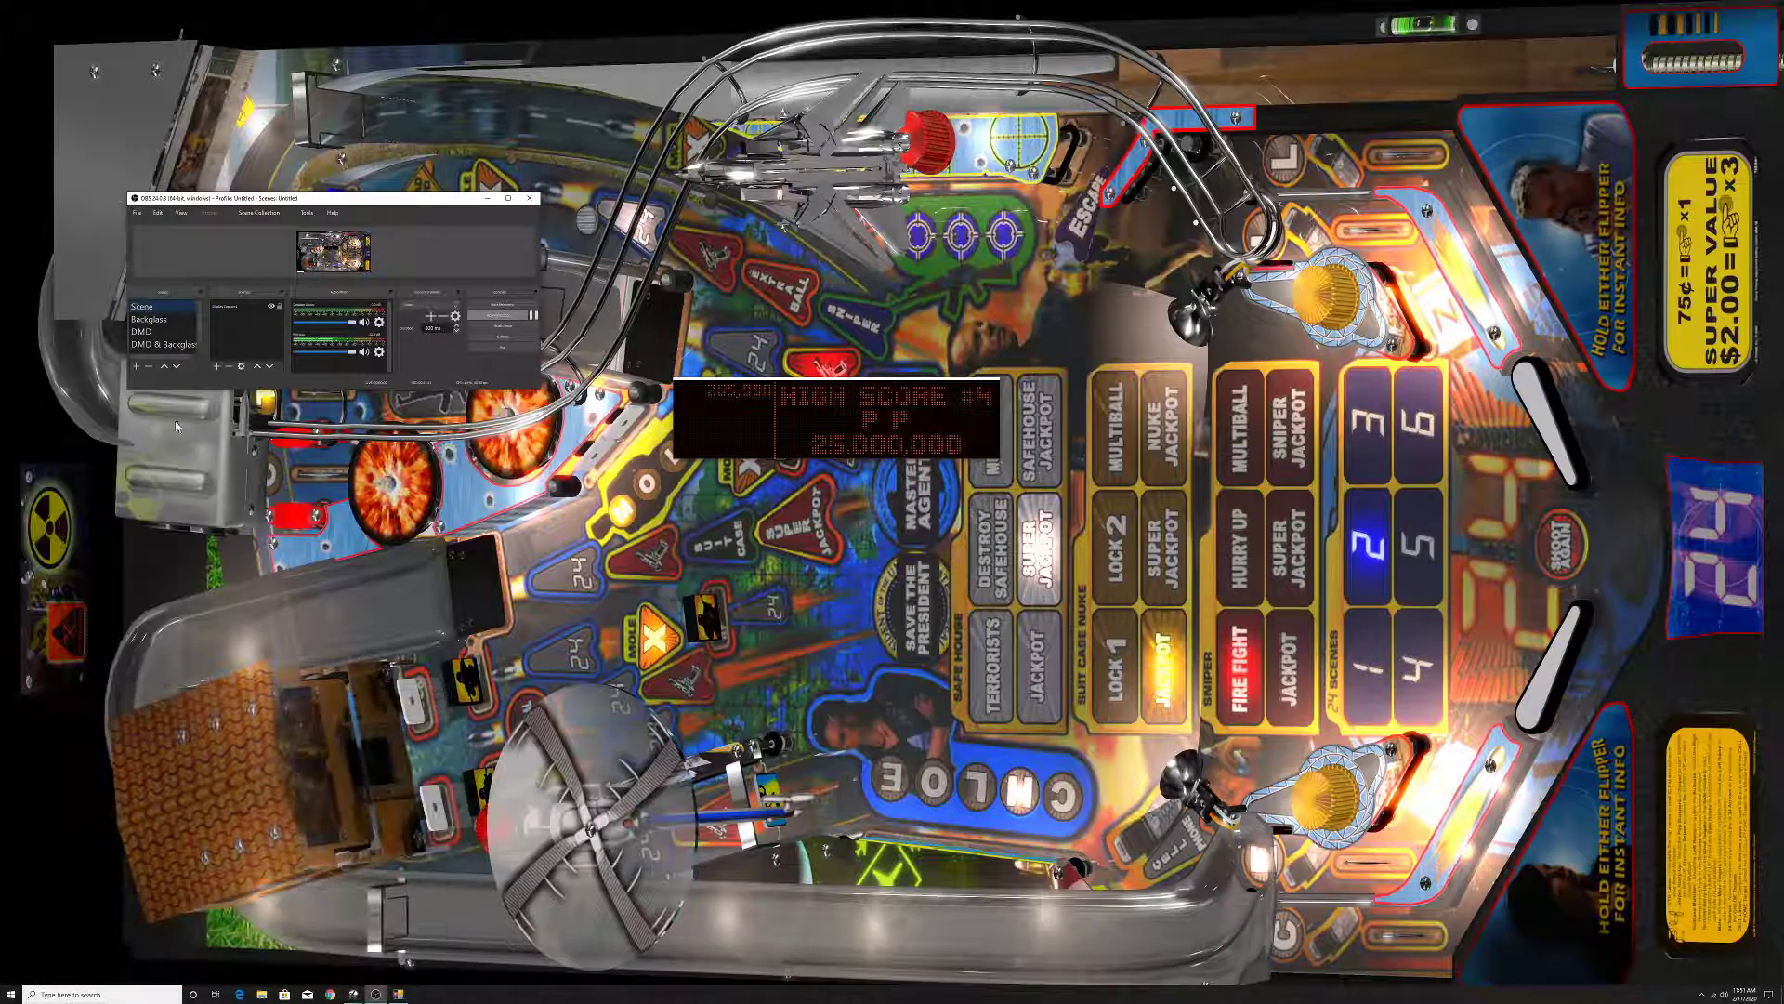
left_click(163, 345)
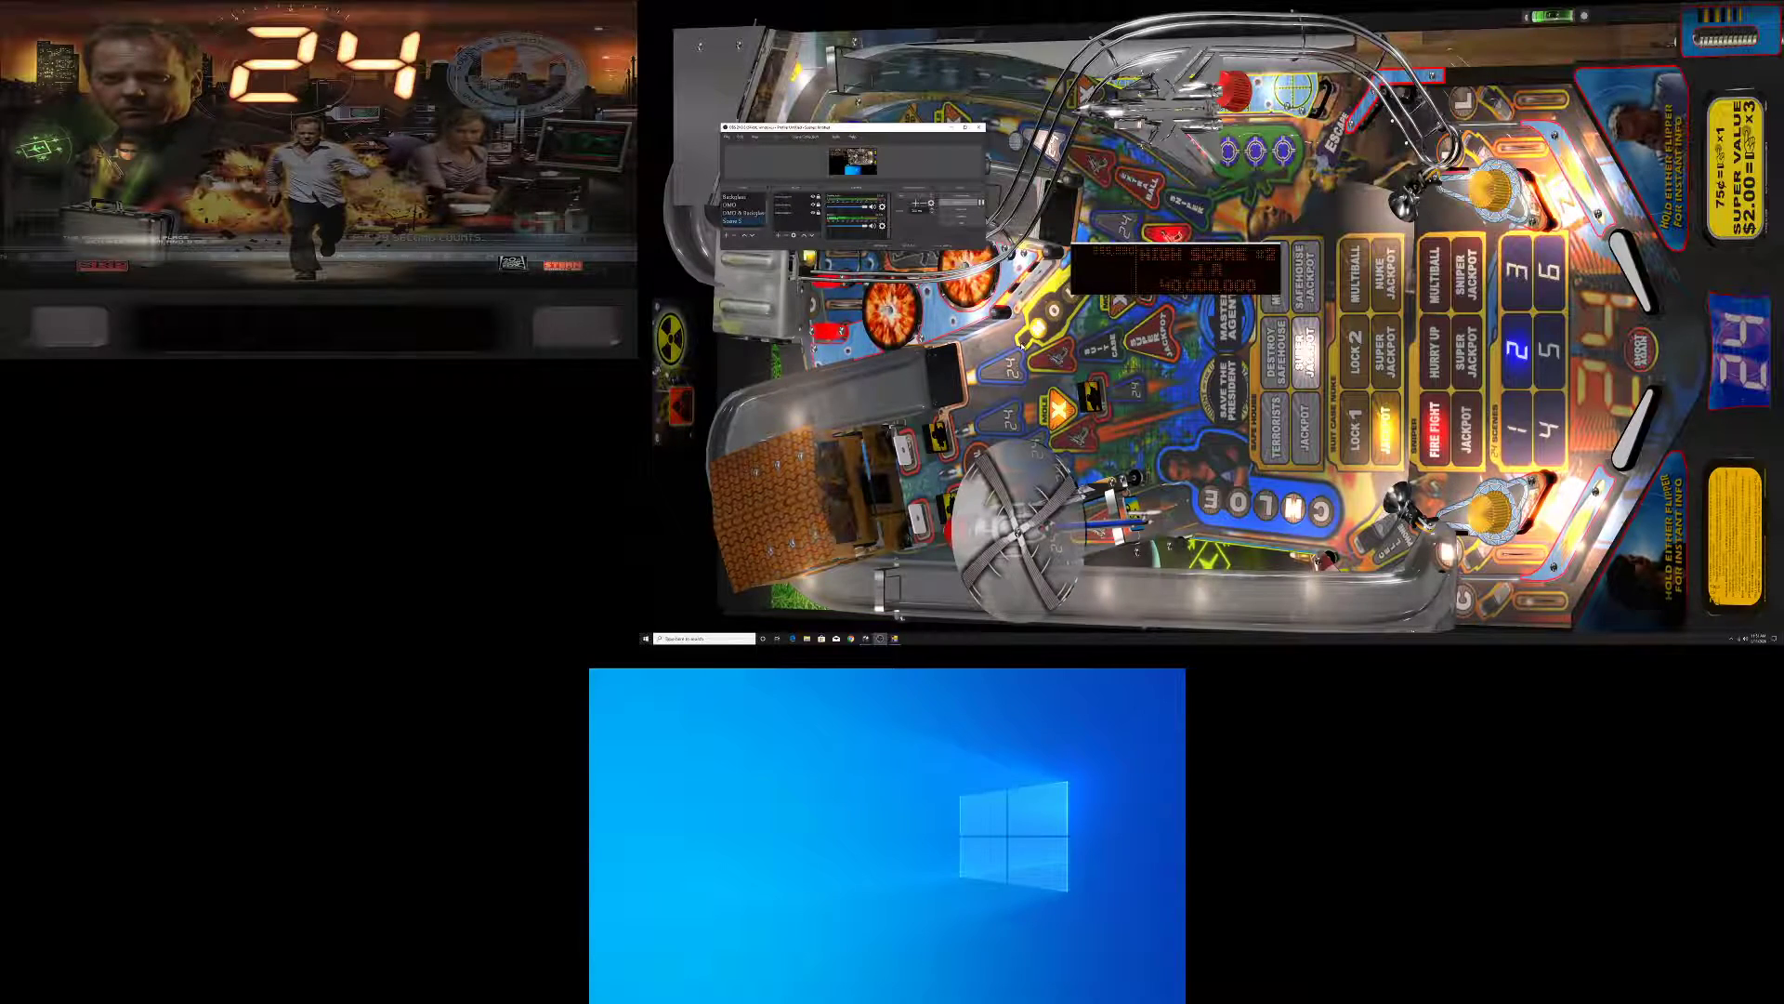
- Fit the DMD window into the display panel below the backglass artwork and hide its window border
key("alt+Tab")
left_click_drag(1202, 280, 310, 340)
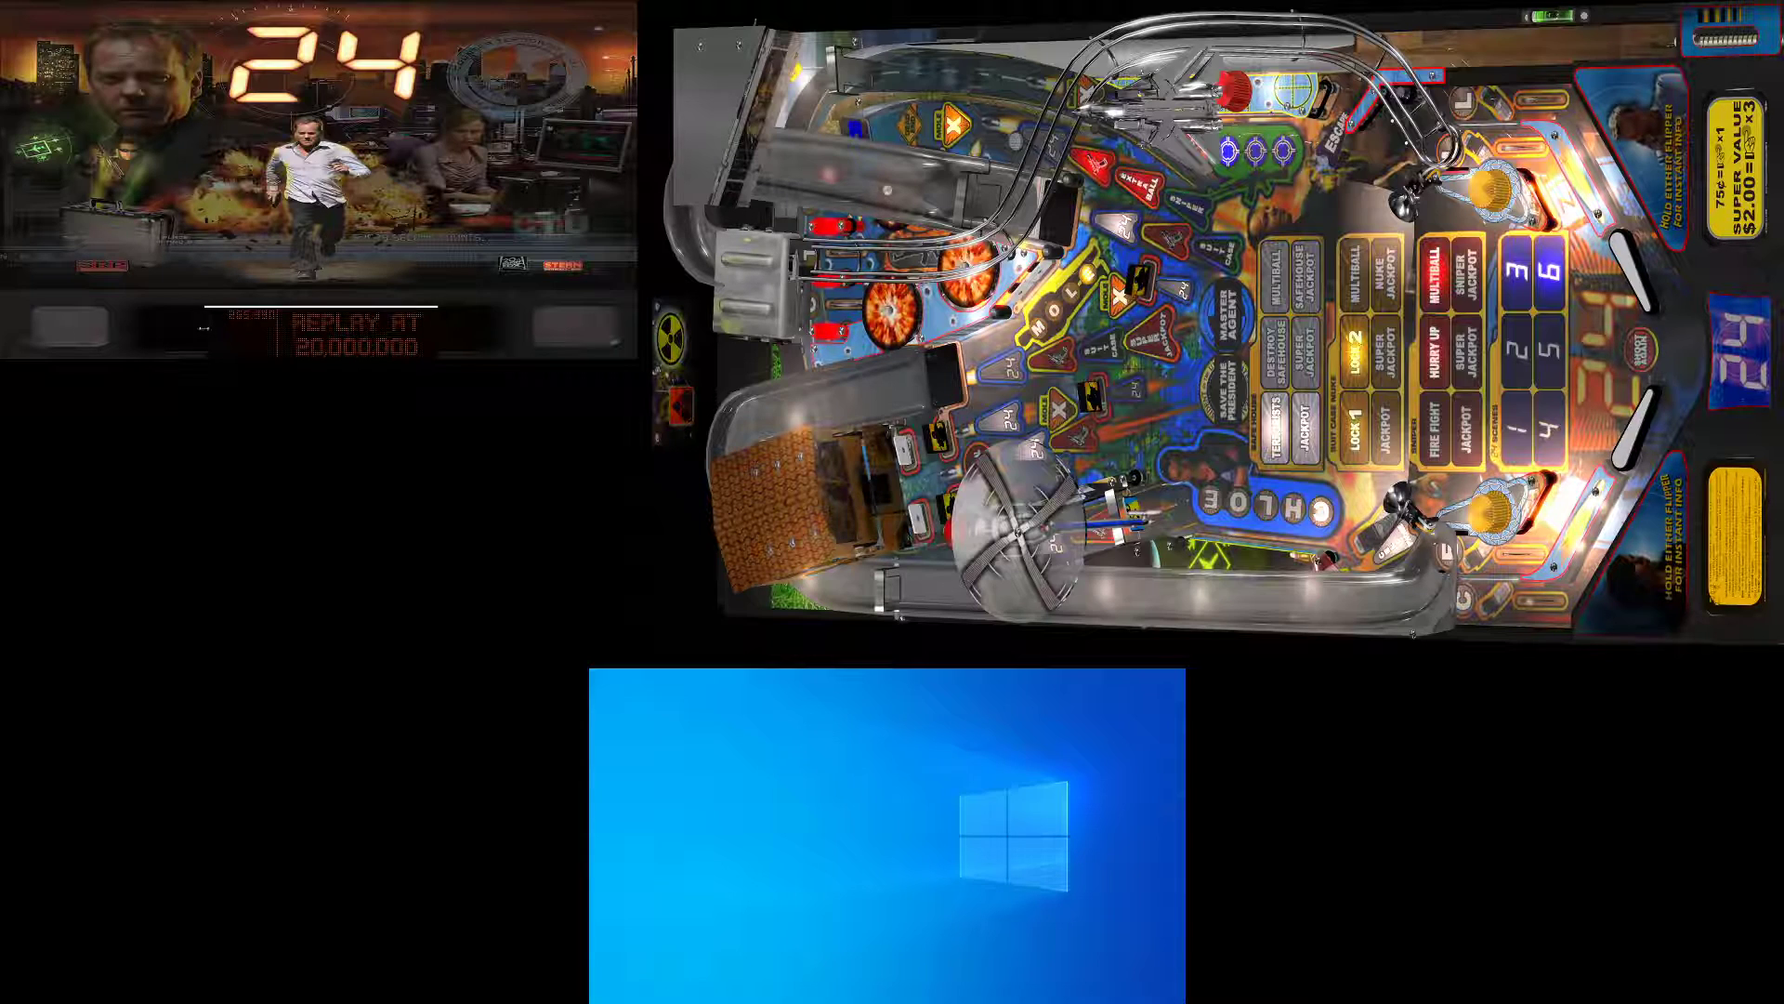
left_click_drag(203, 328, 154, 335)
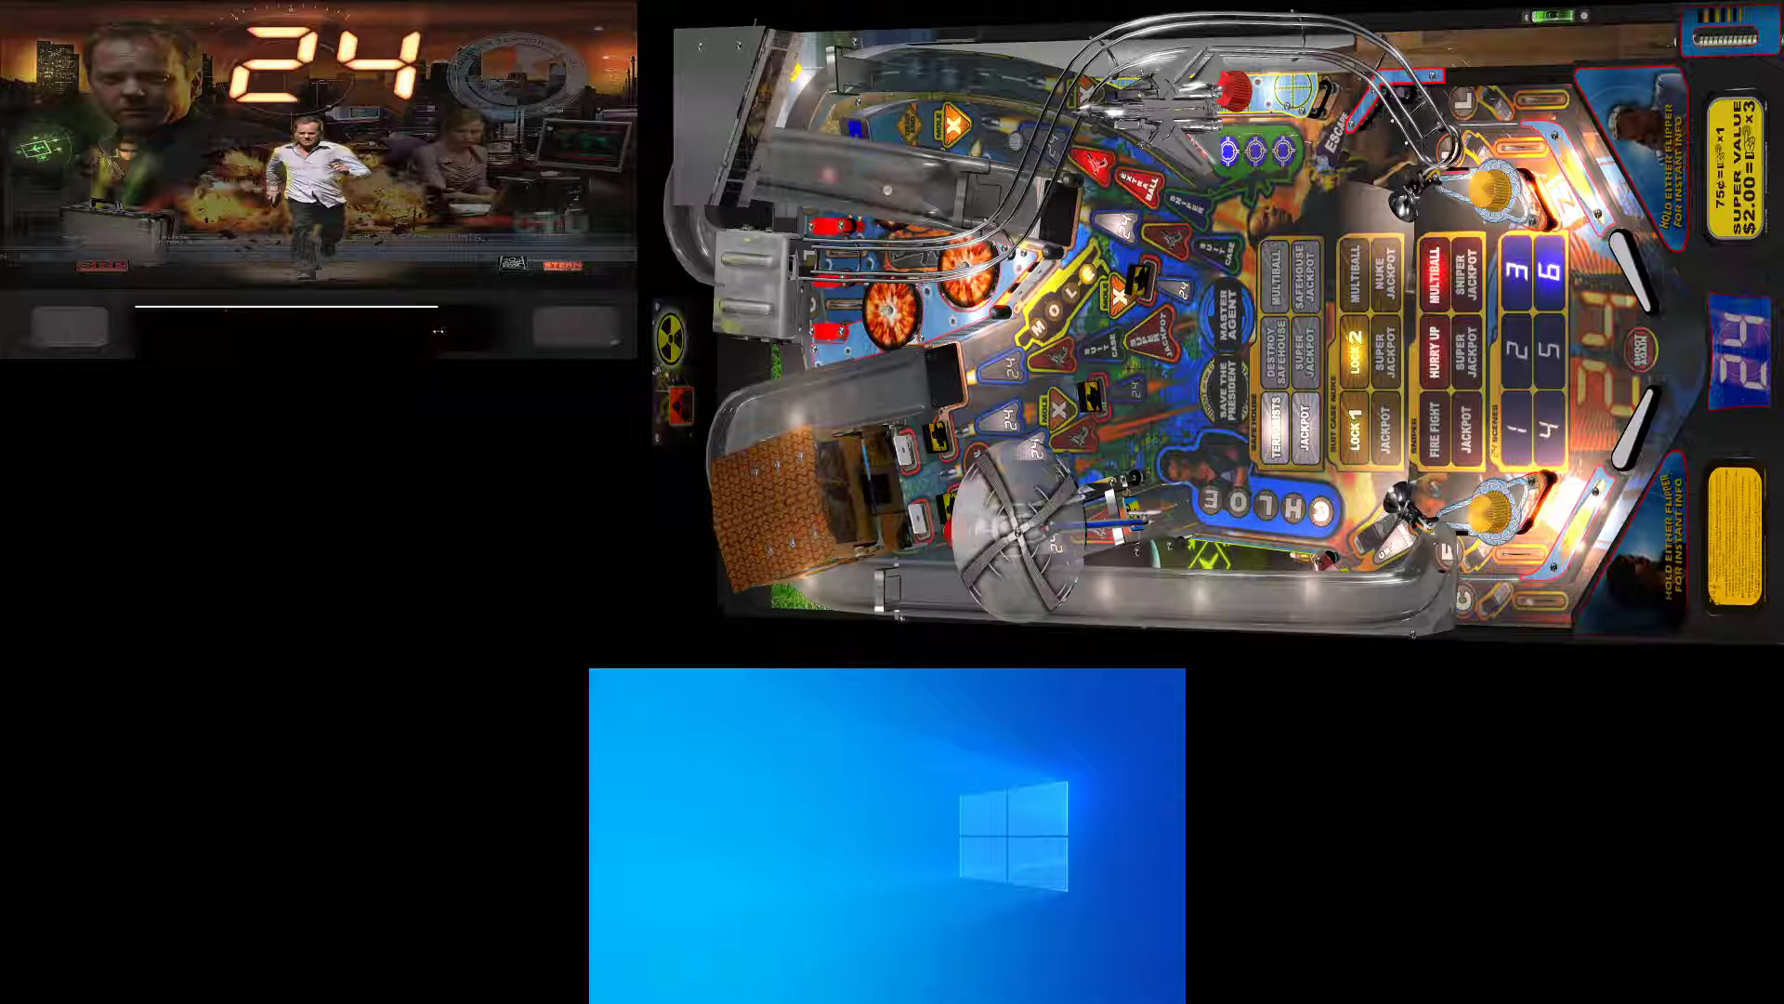
left_click_drag(493, 320, 417, 329)
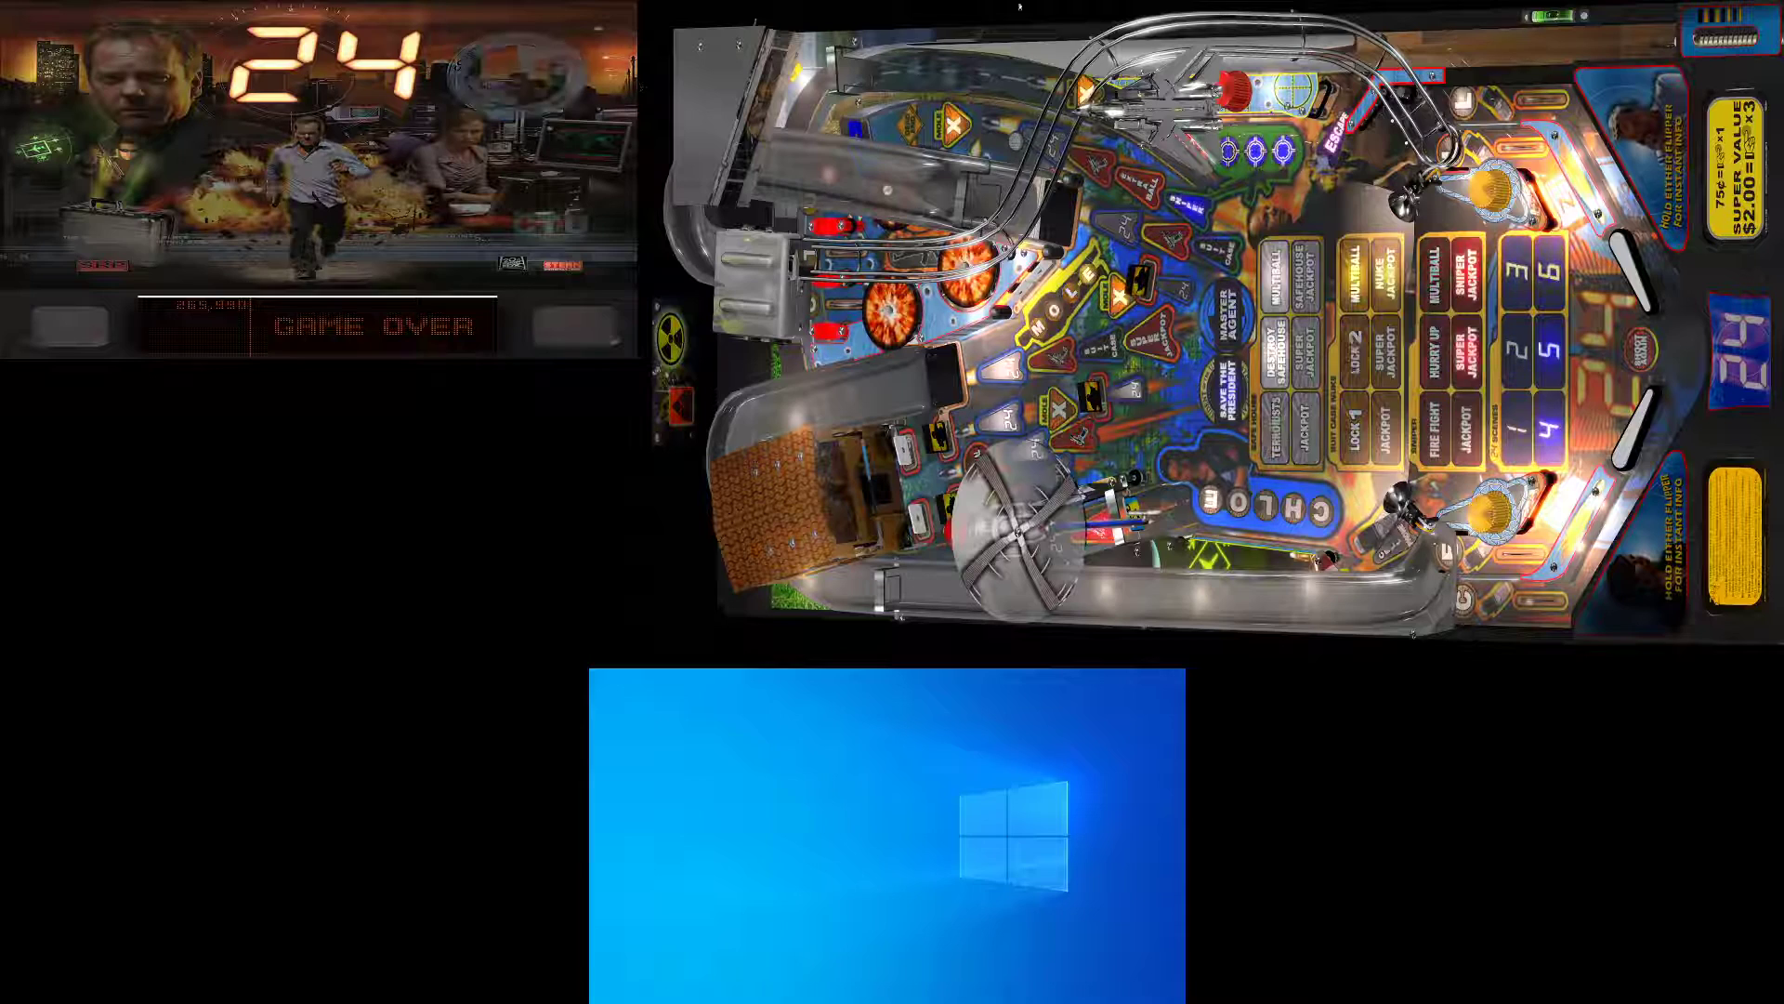
right_click(330, 332)
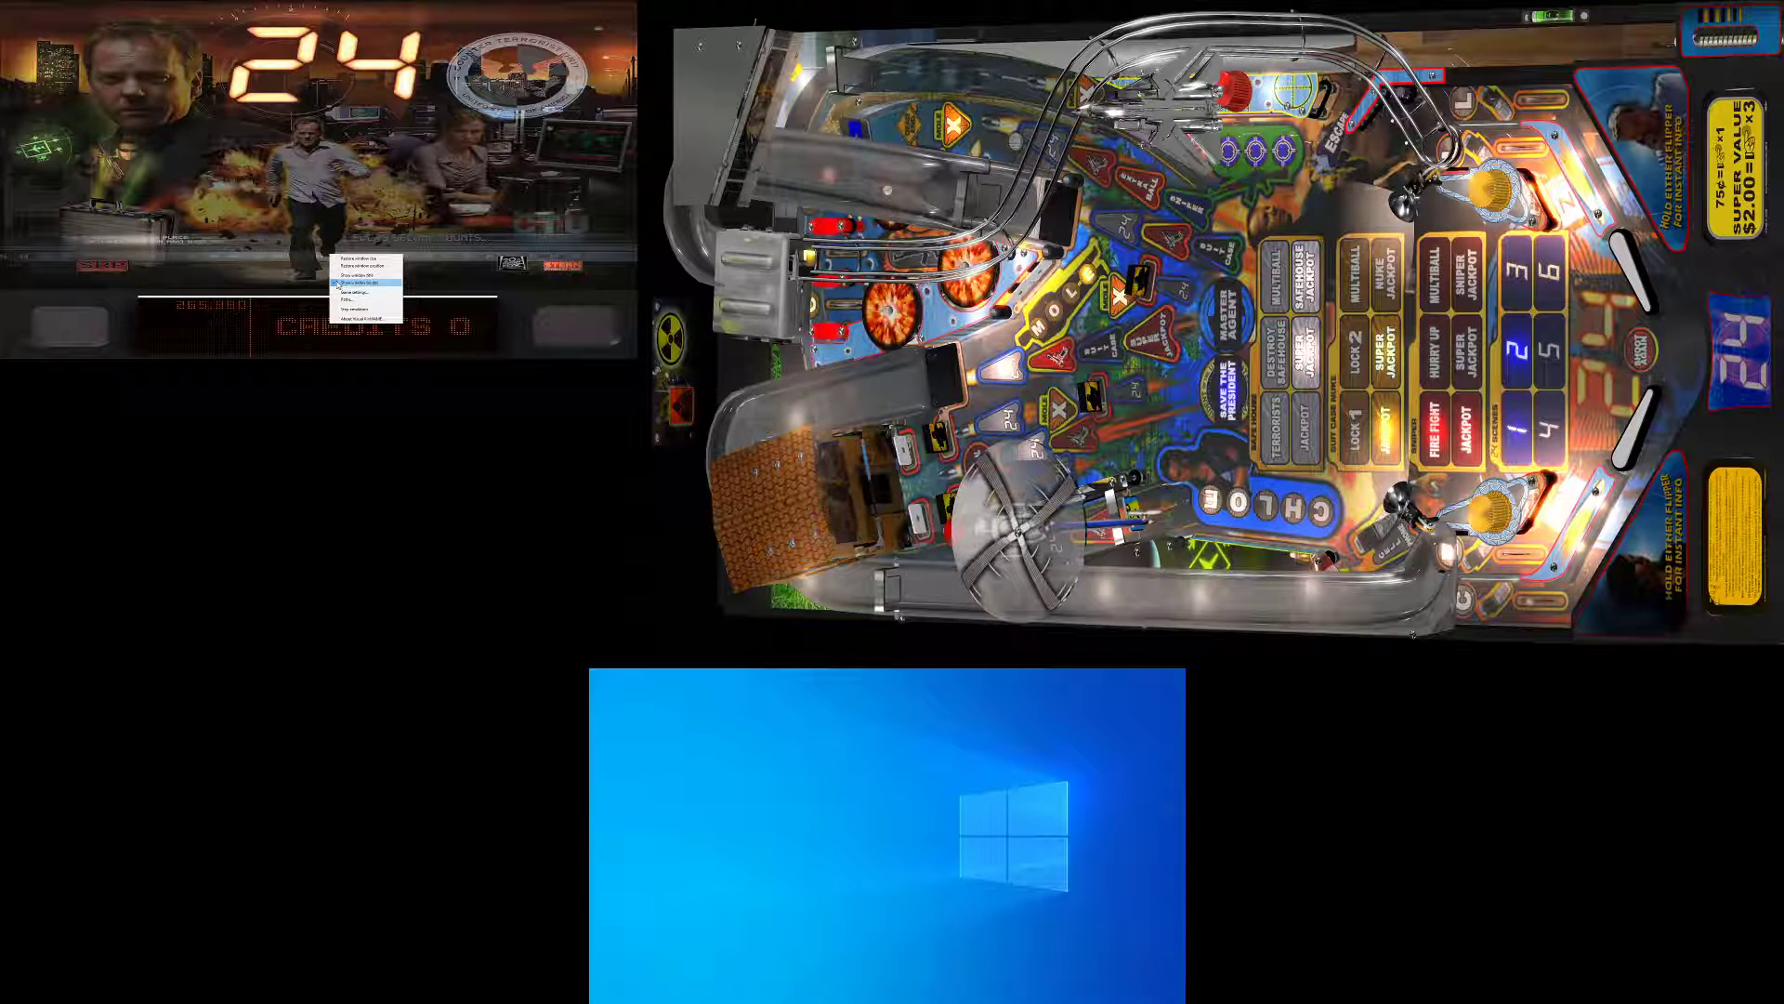
left_click(339, 284)
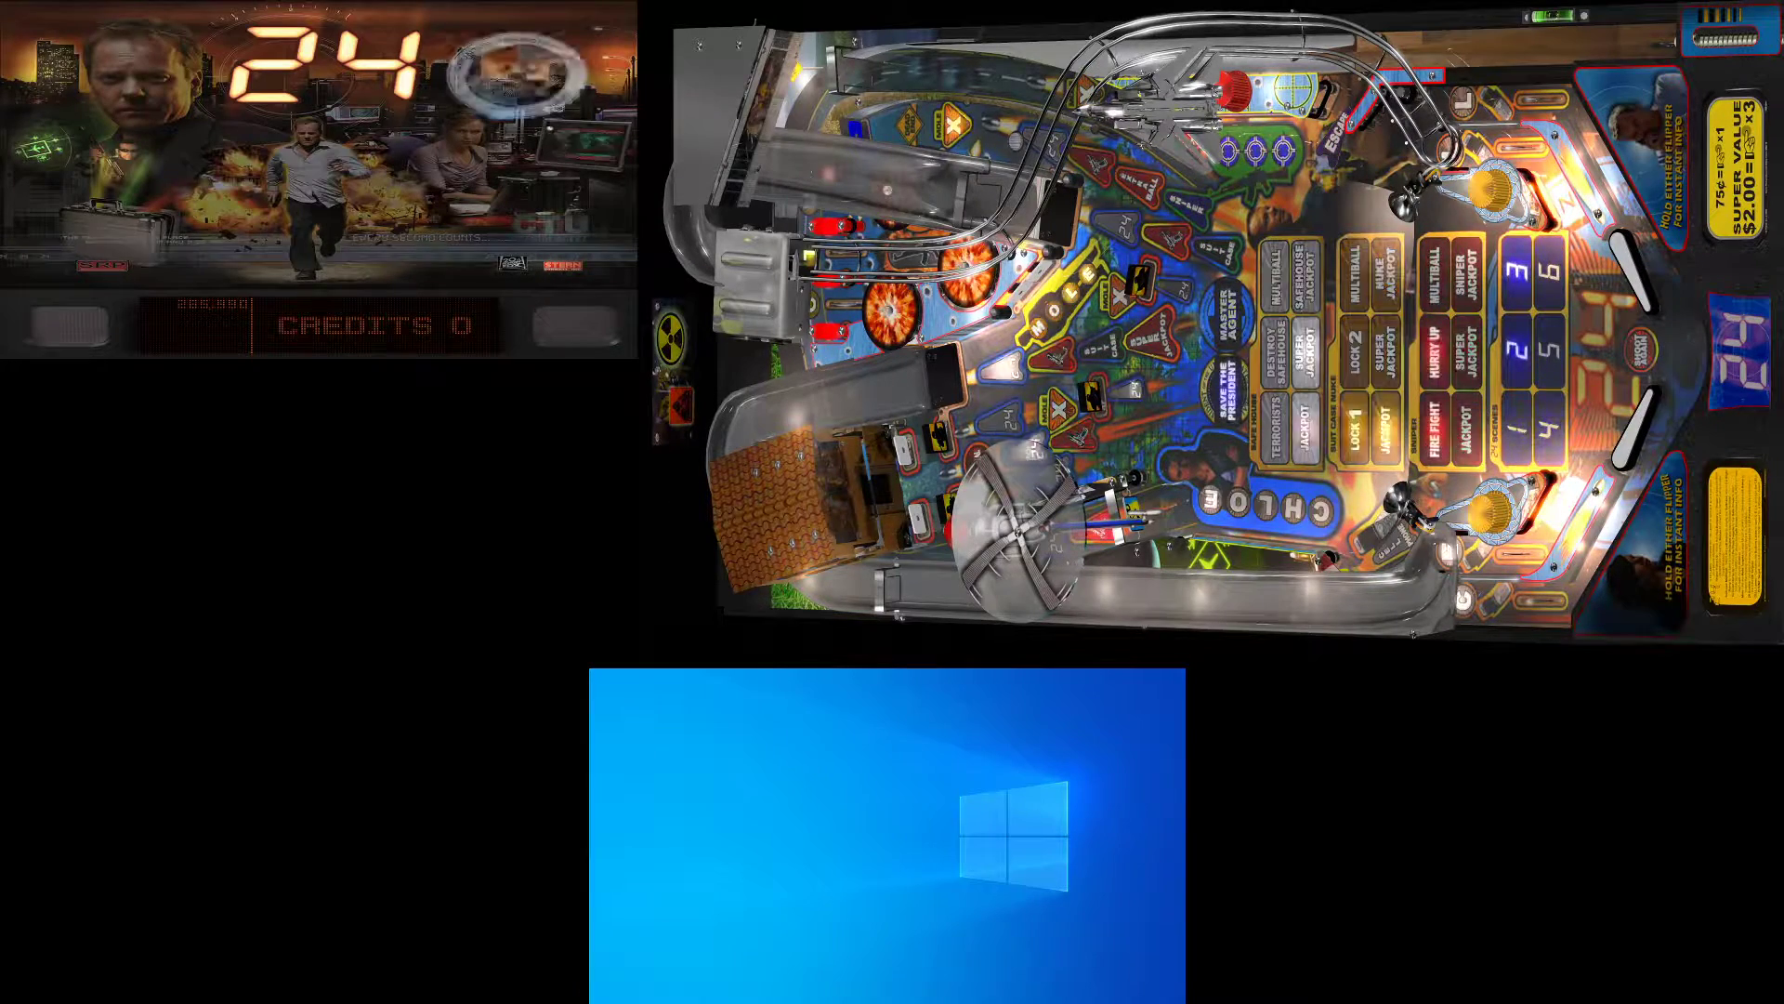
- Insert one credit and start a test game on the 24 table
key("5")
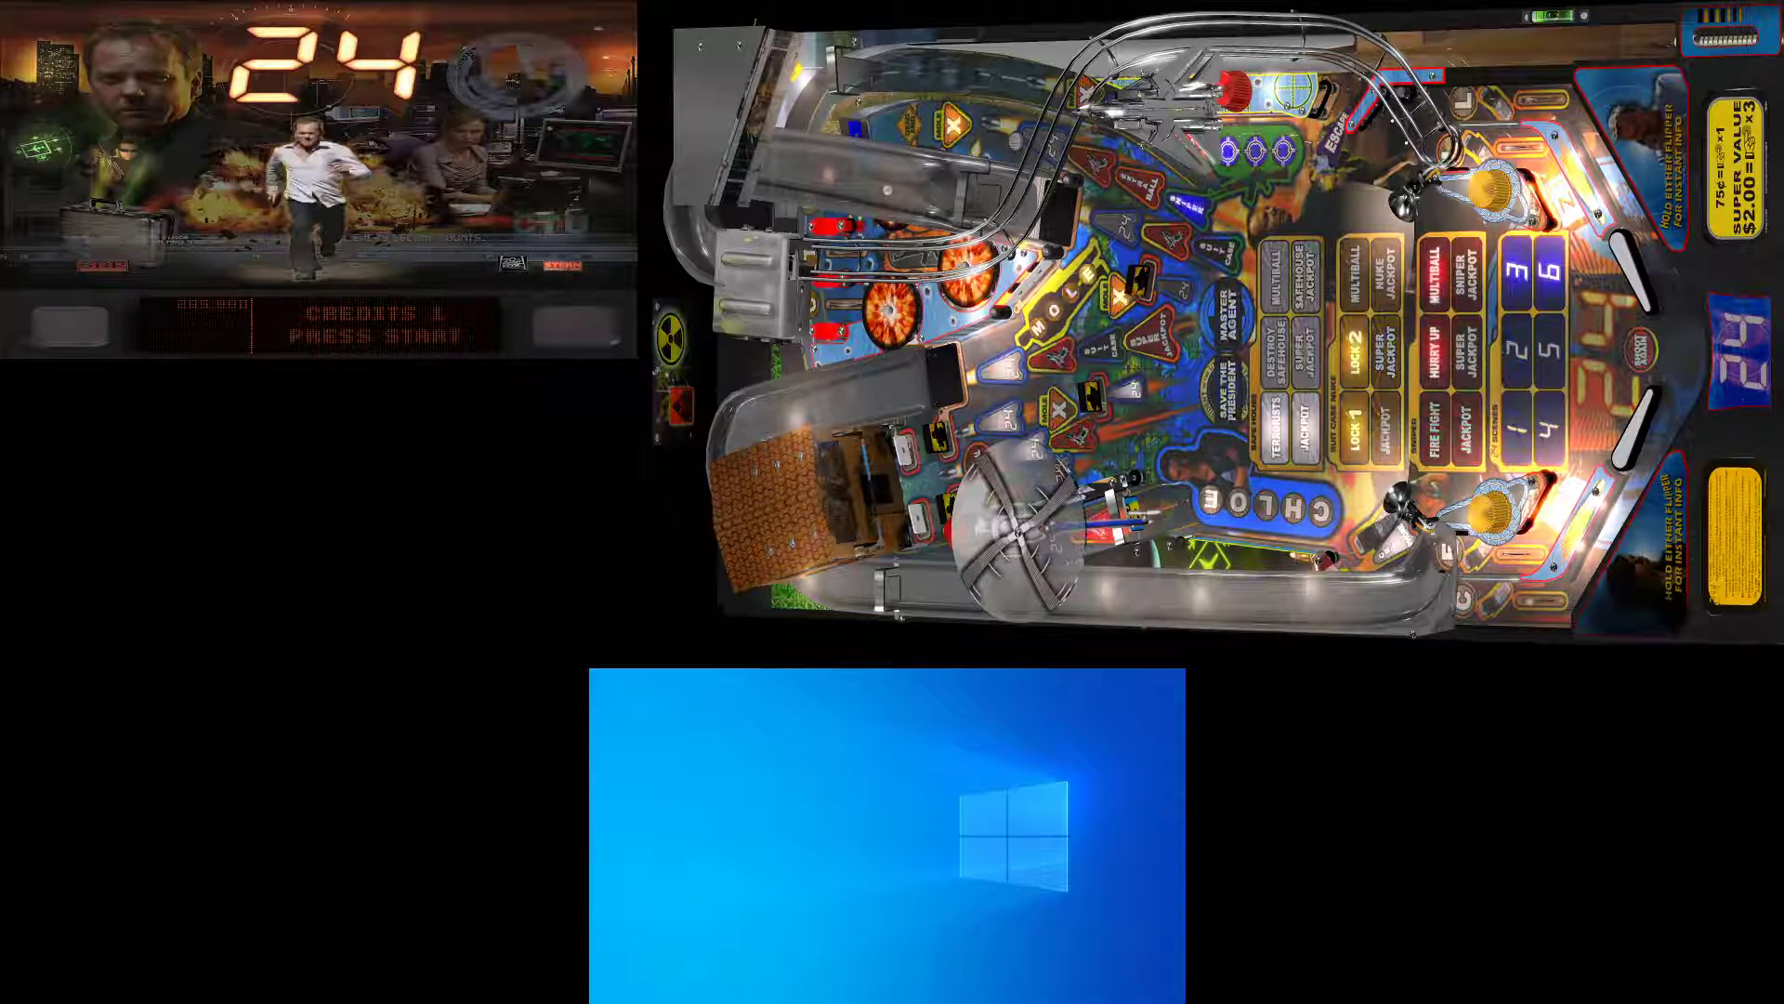
key("1")
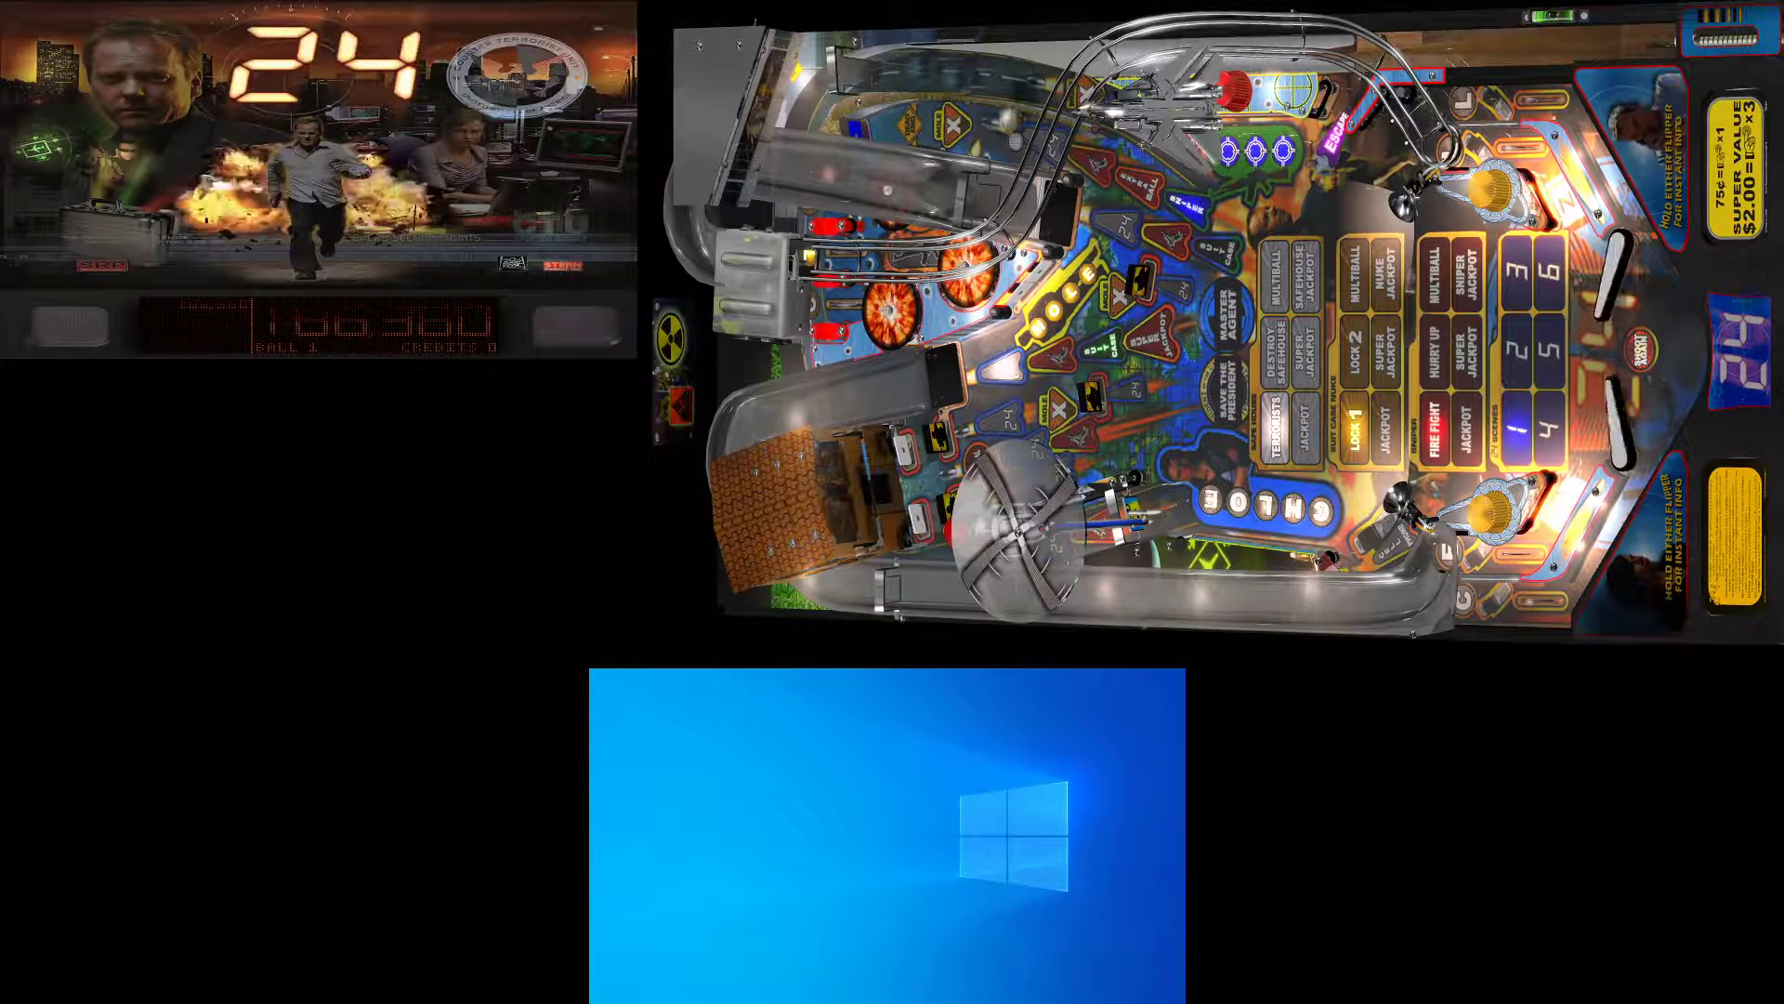
key("Escape")
key("q")
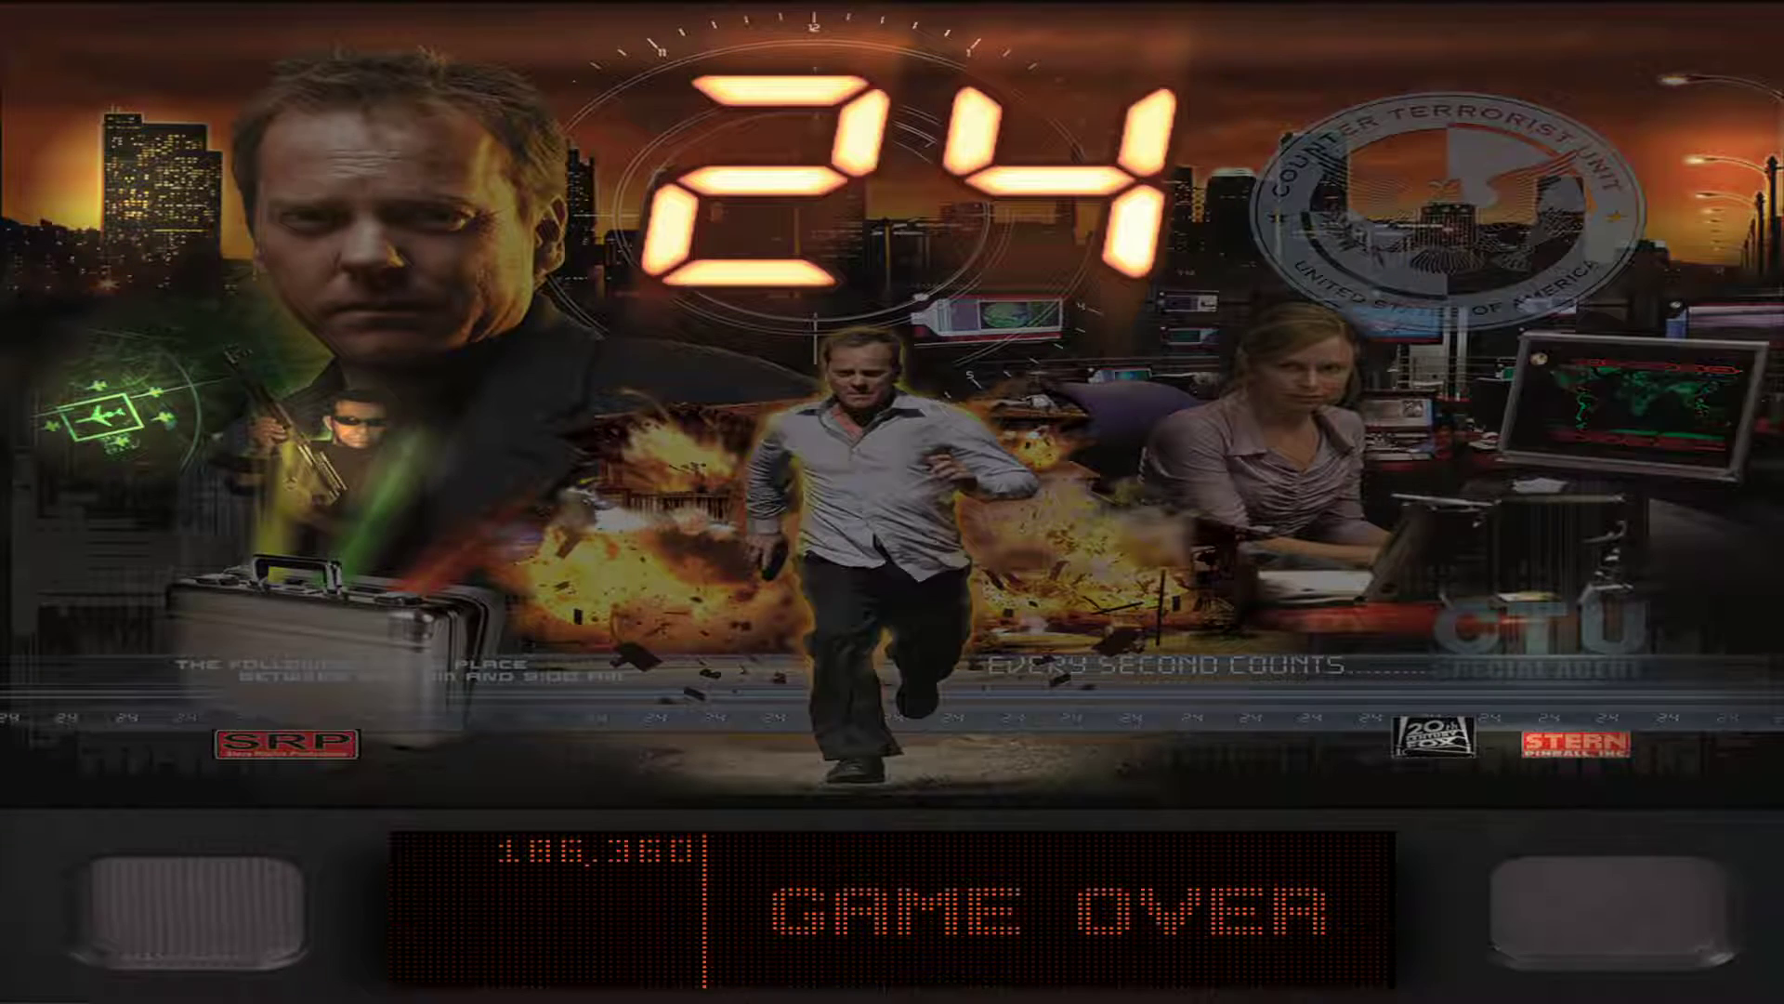
- Move the DMD window off the backglass and save the backglass settings with Grill visibility set to Hidden
left_click_drag(1115, 921, 0, 558)
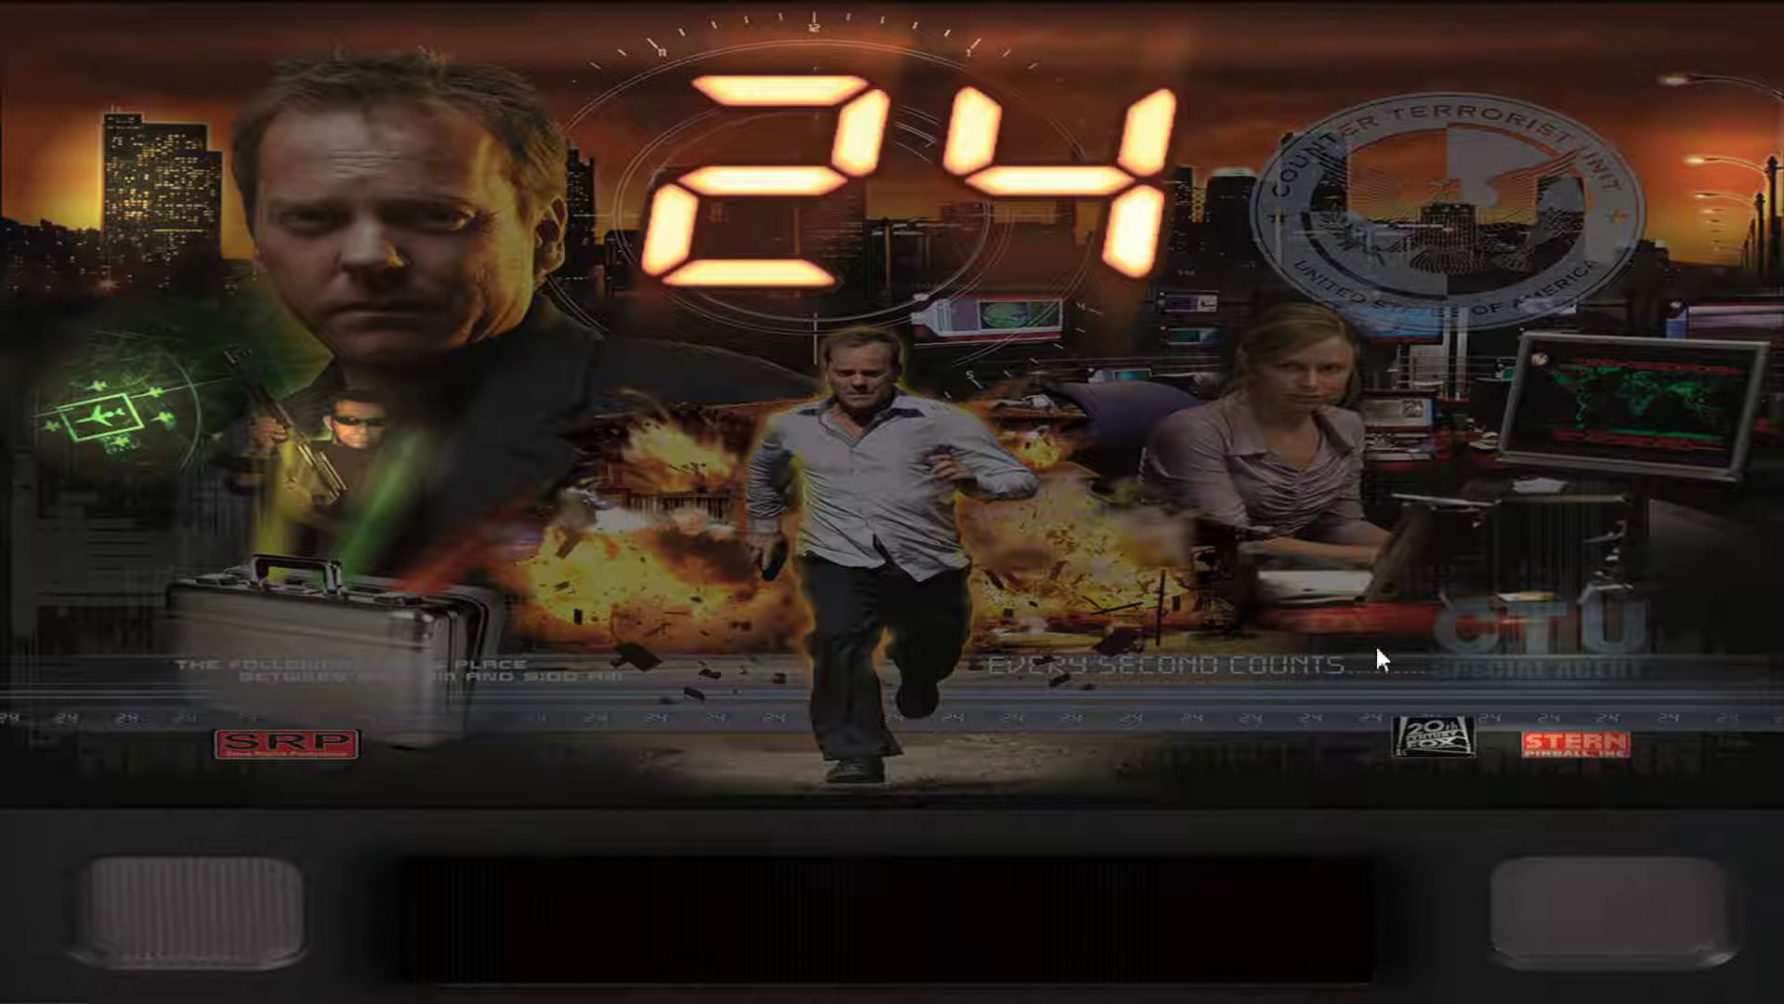
right_click(868, 421)
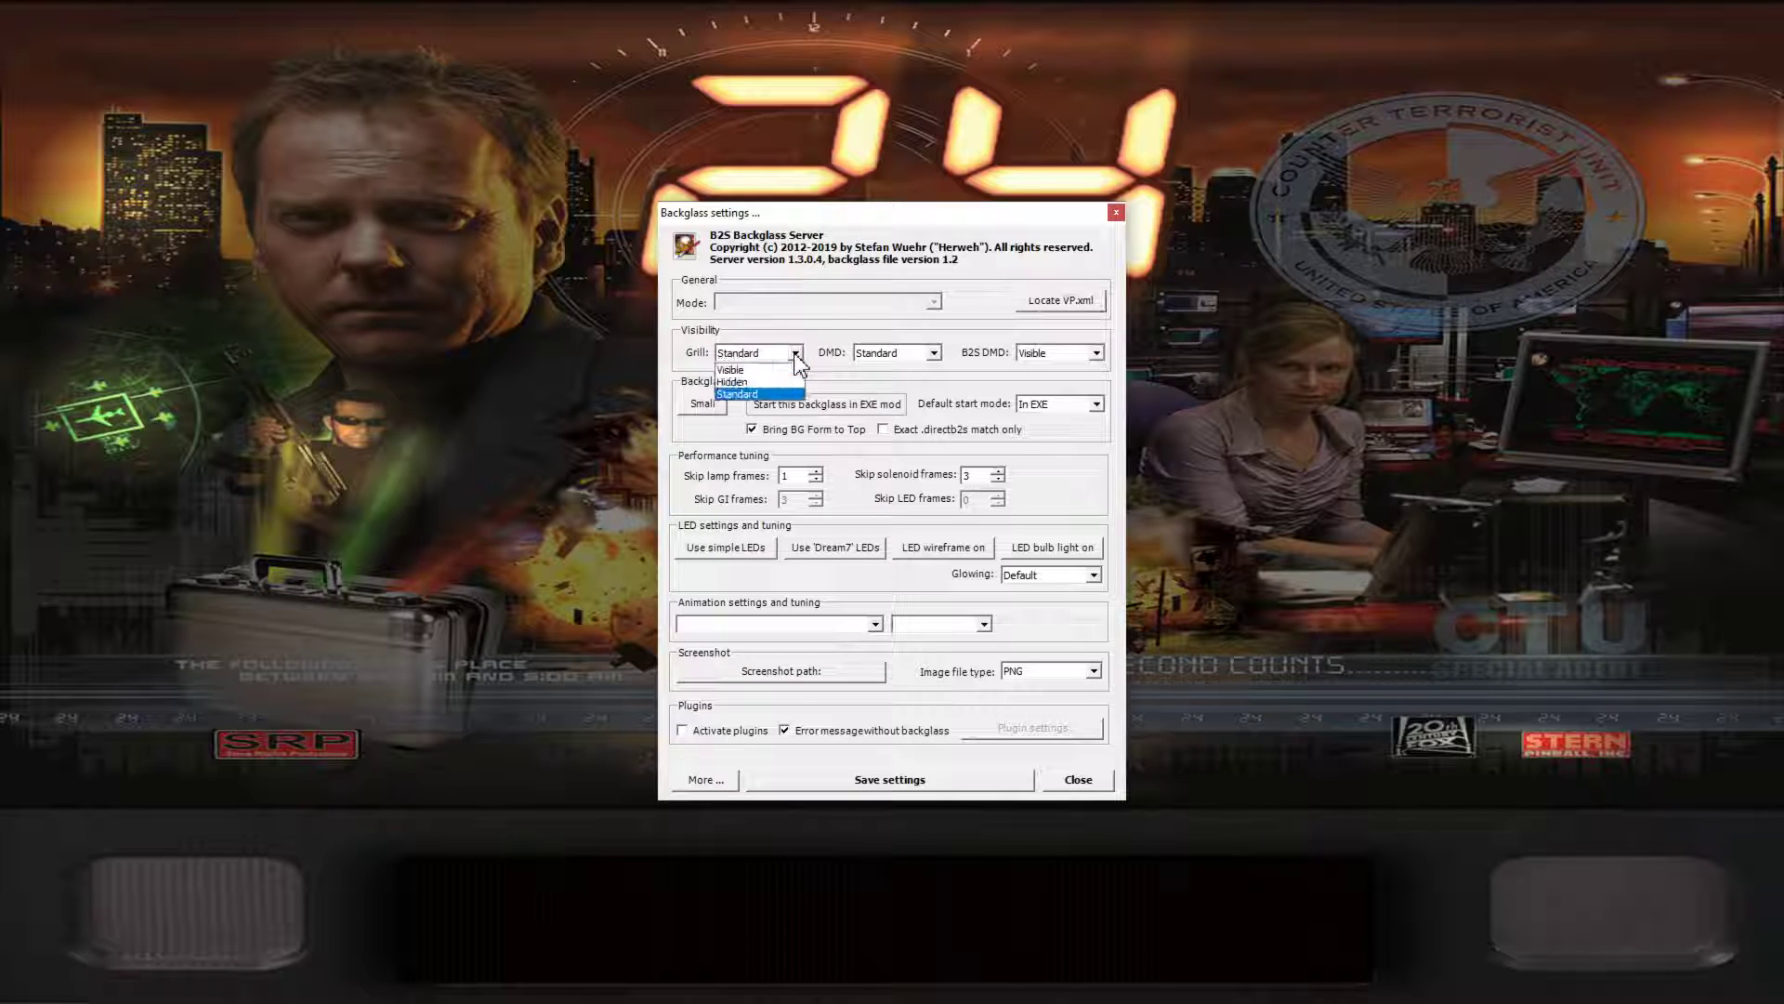
left_click(772, 383)
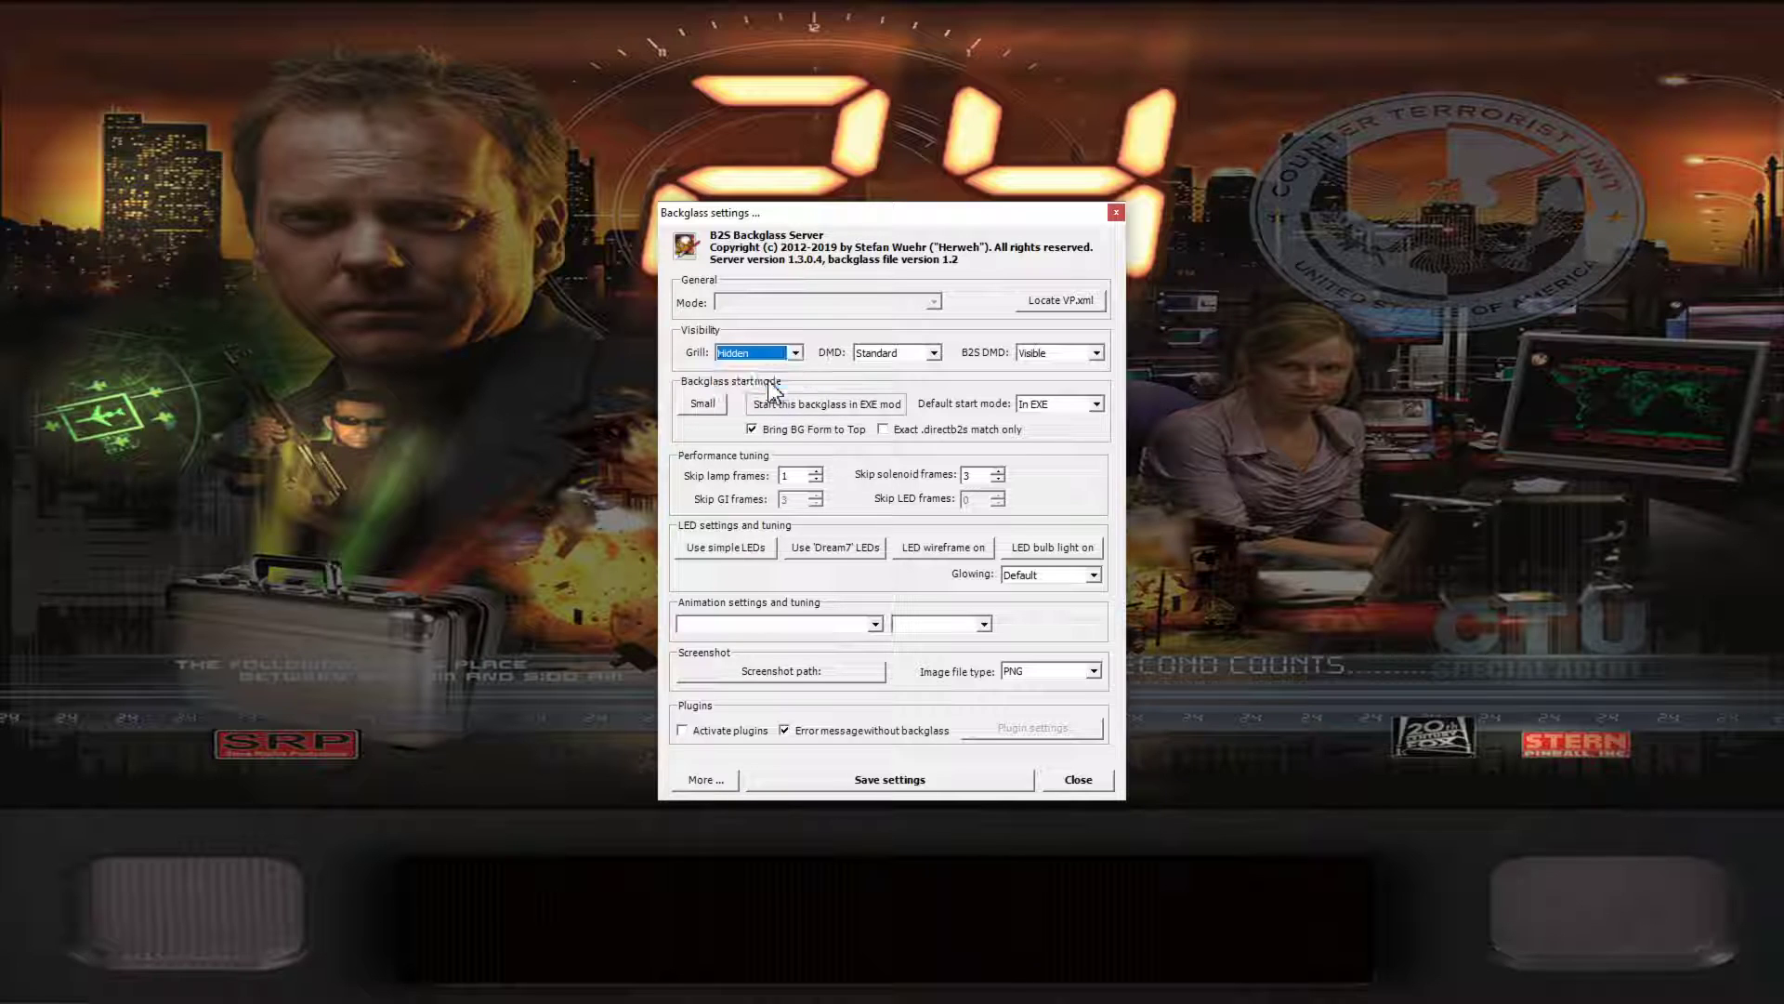
left_click(863, 783)
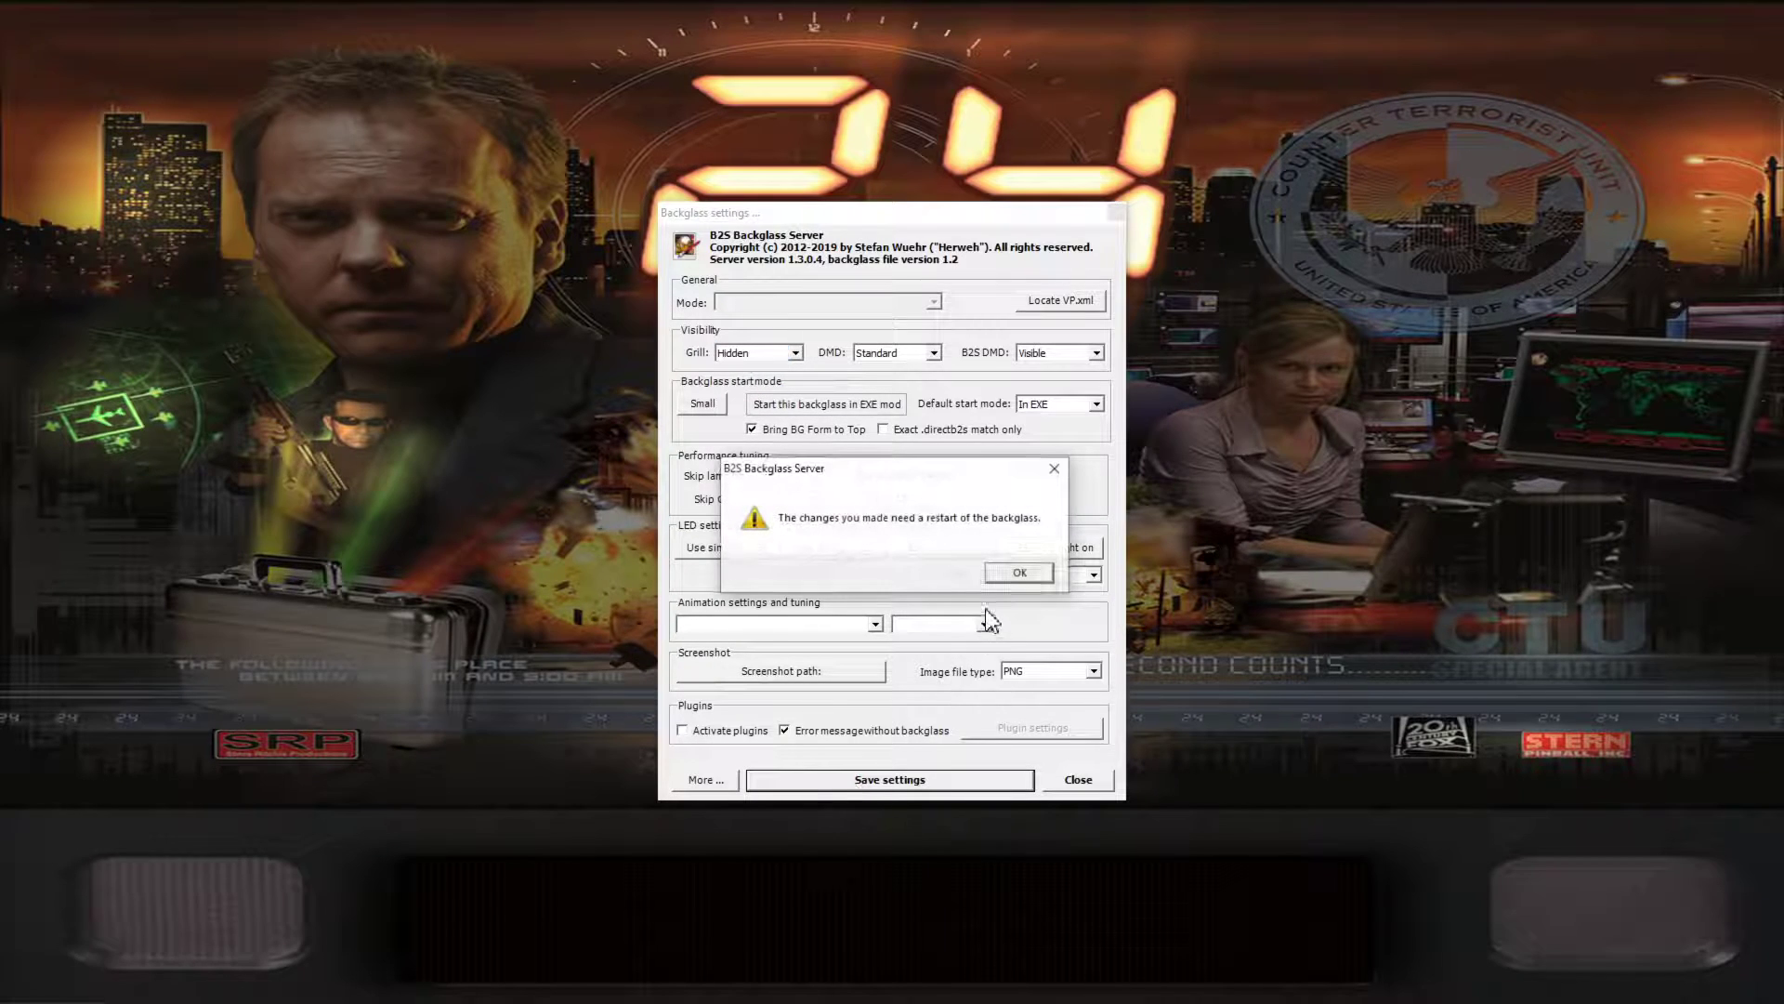
left_click(1020, 574)
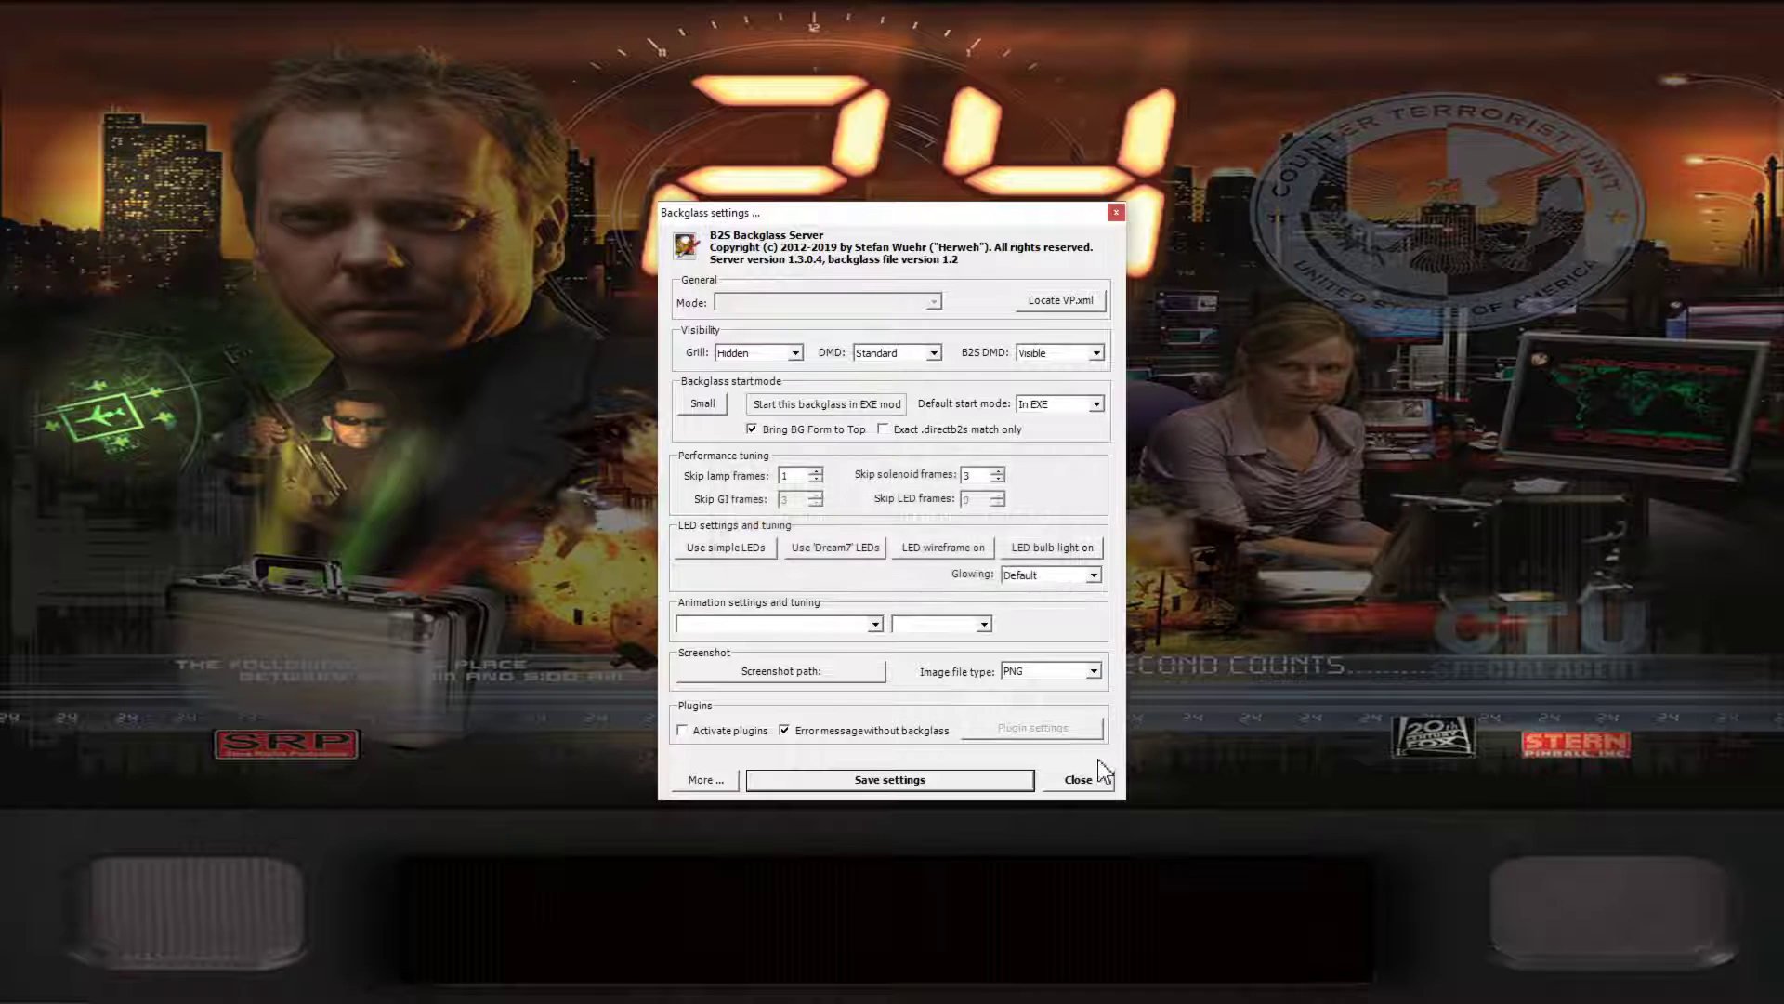
left_click(1078, 779)
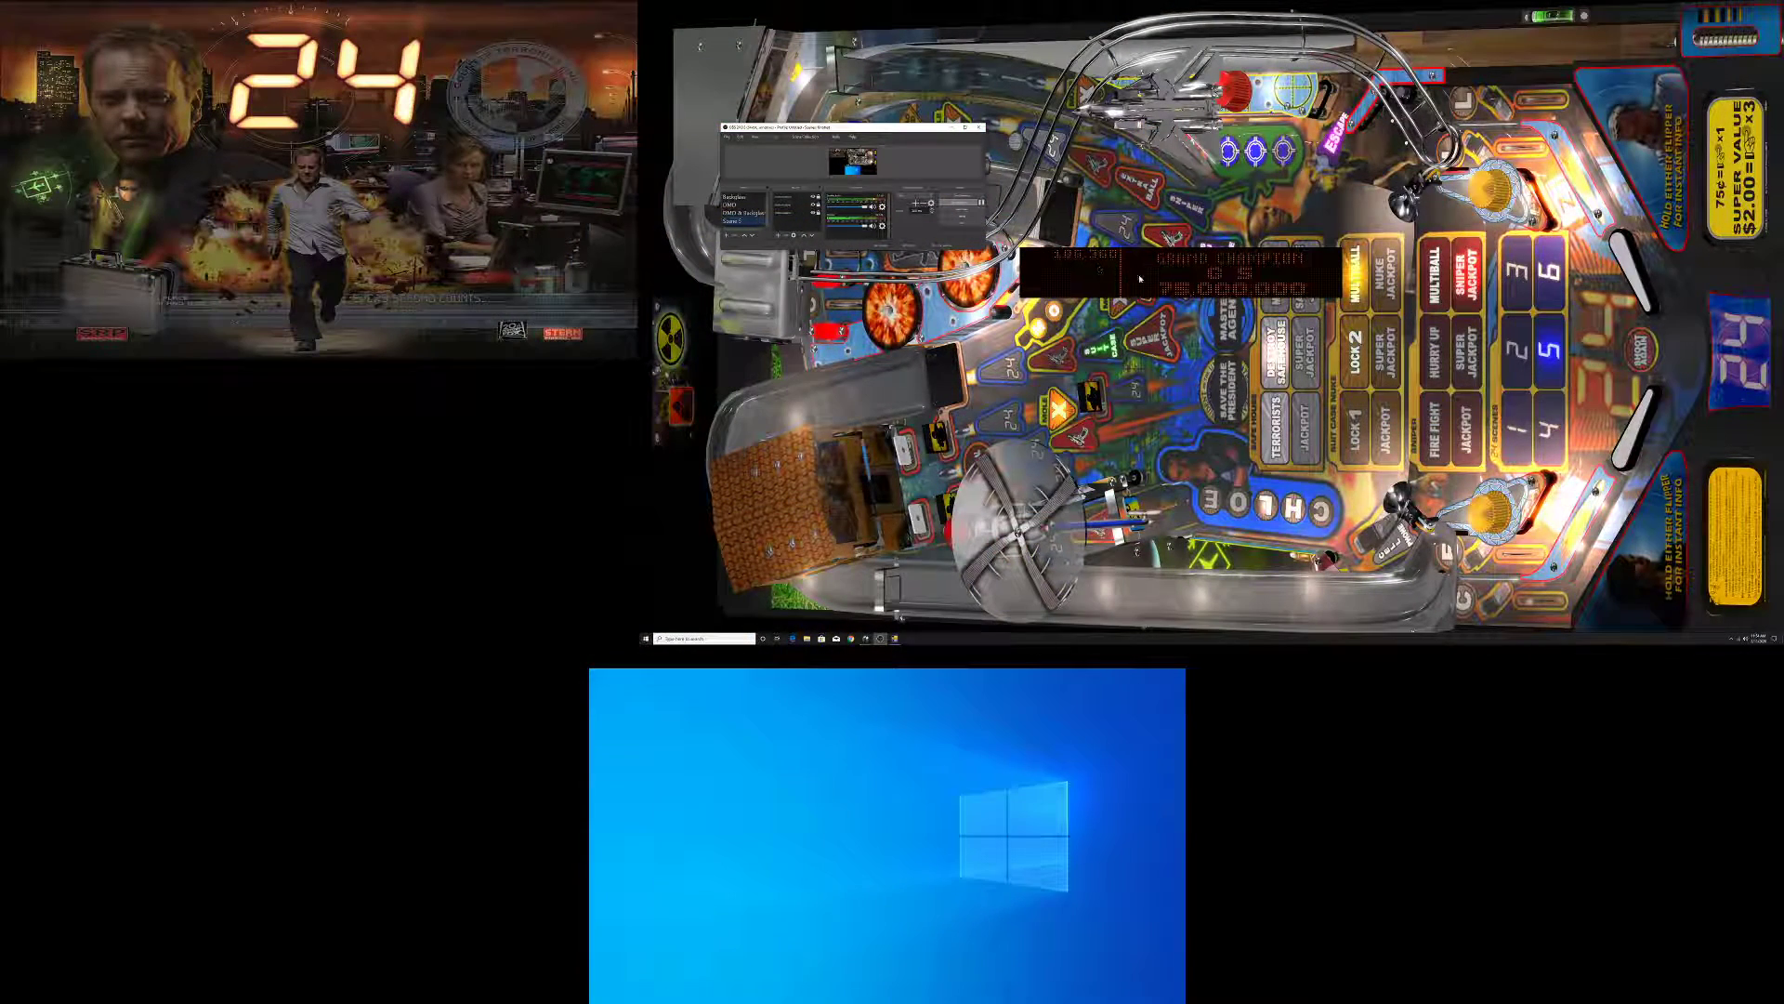
- Move the DMD window onto the empty third monitor below the playfield and show its window border
left_click_drag(1139, 278, 829, 852)
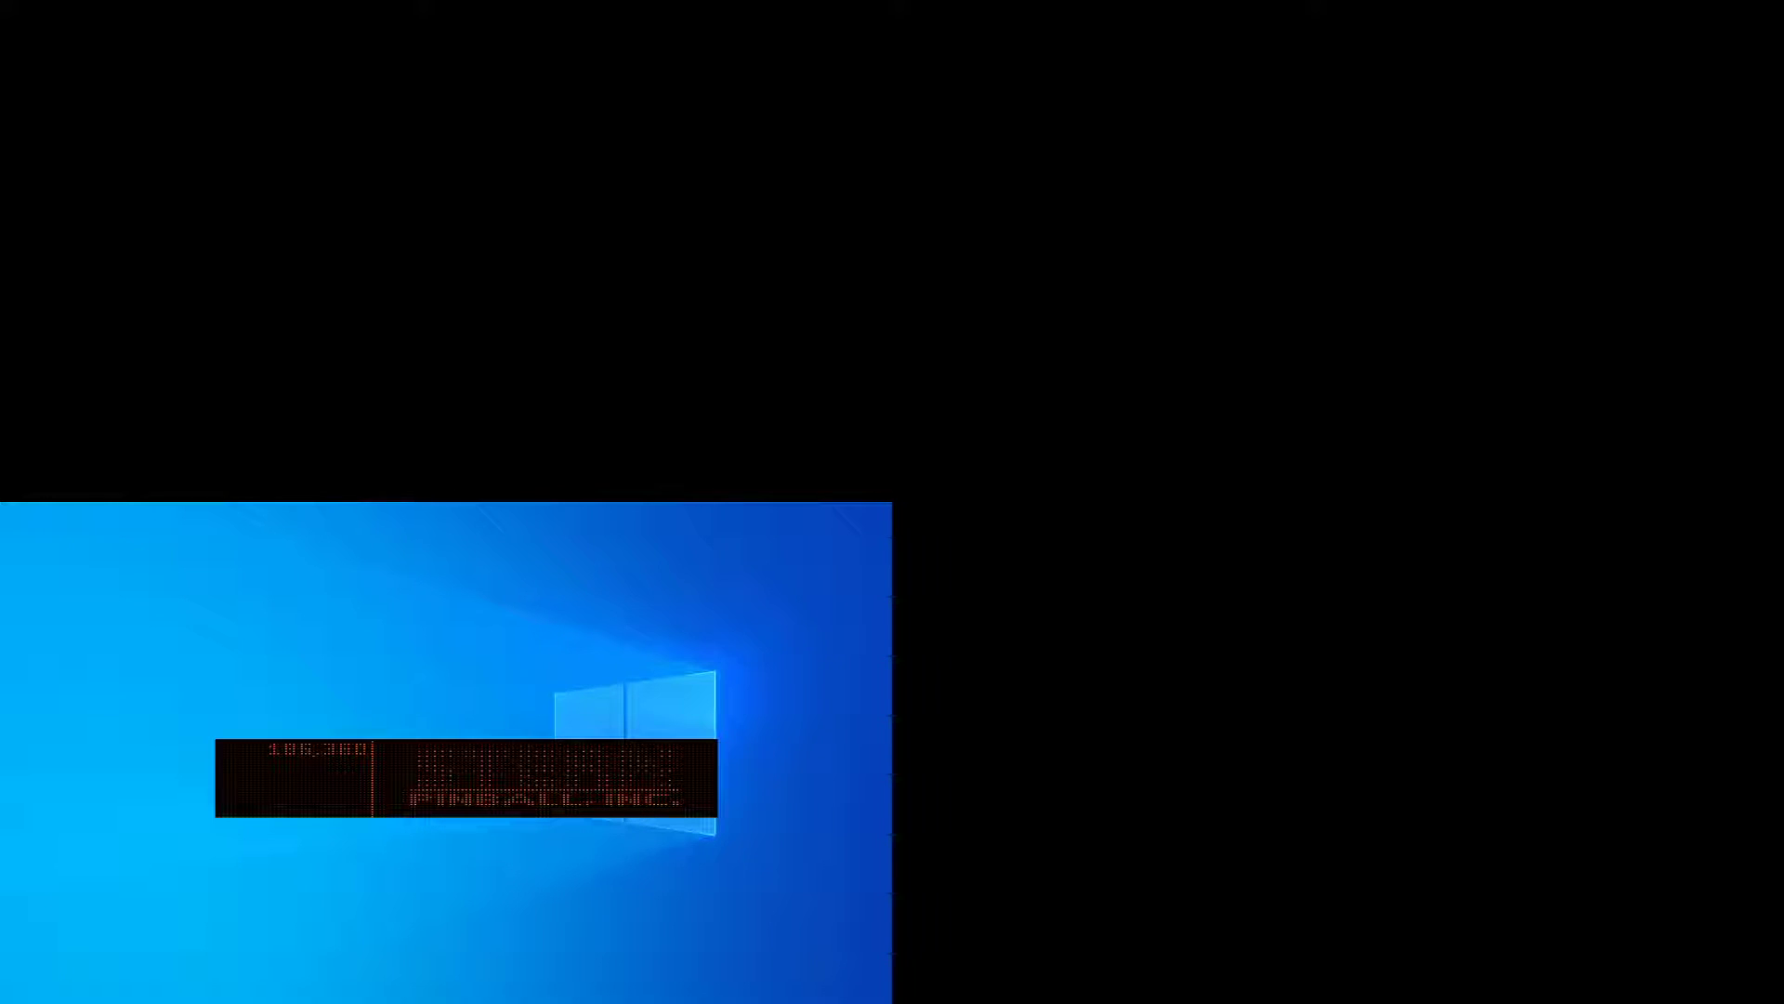
right_click(490, 798)
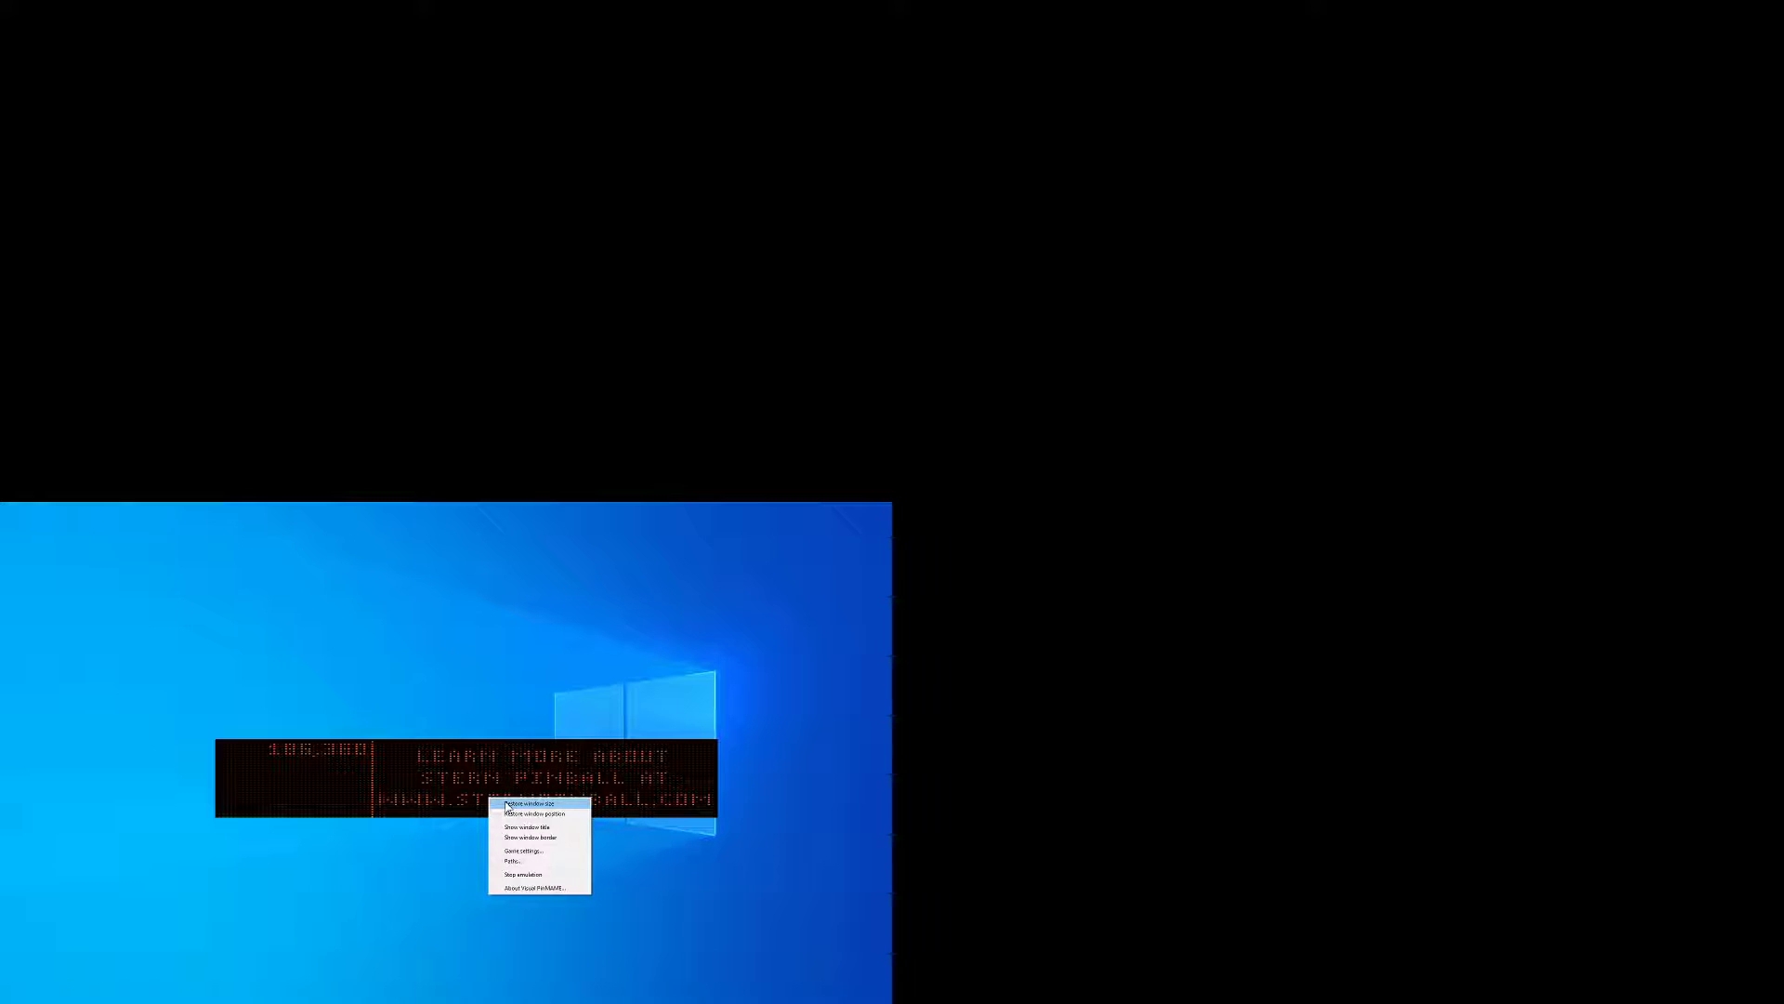
left_click(526, 838)
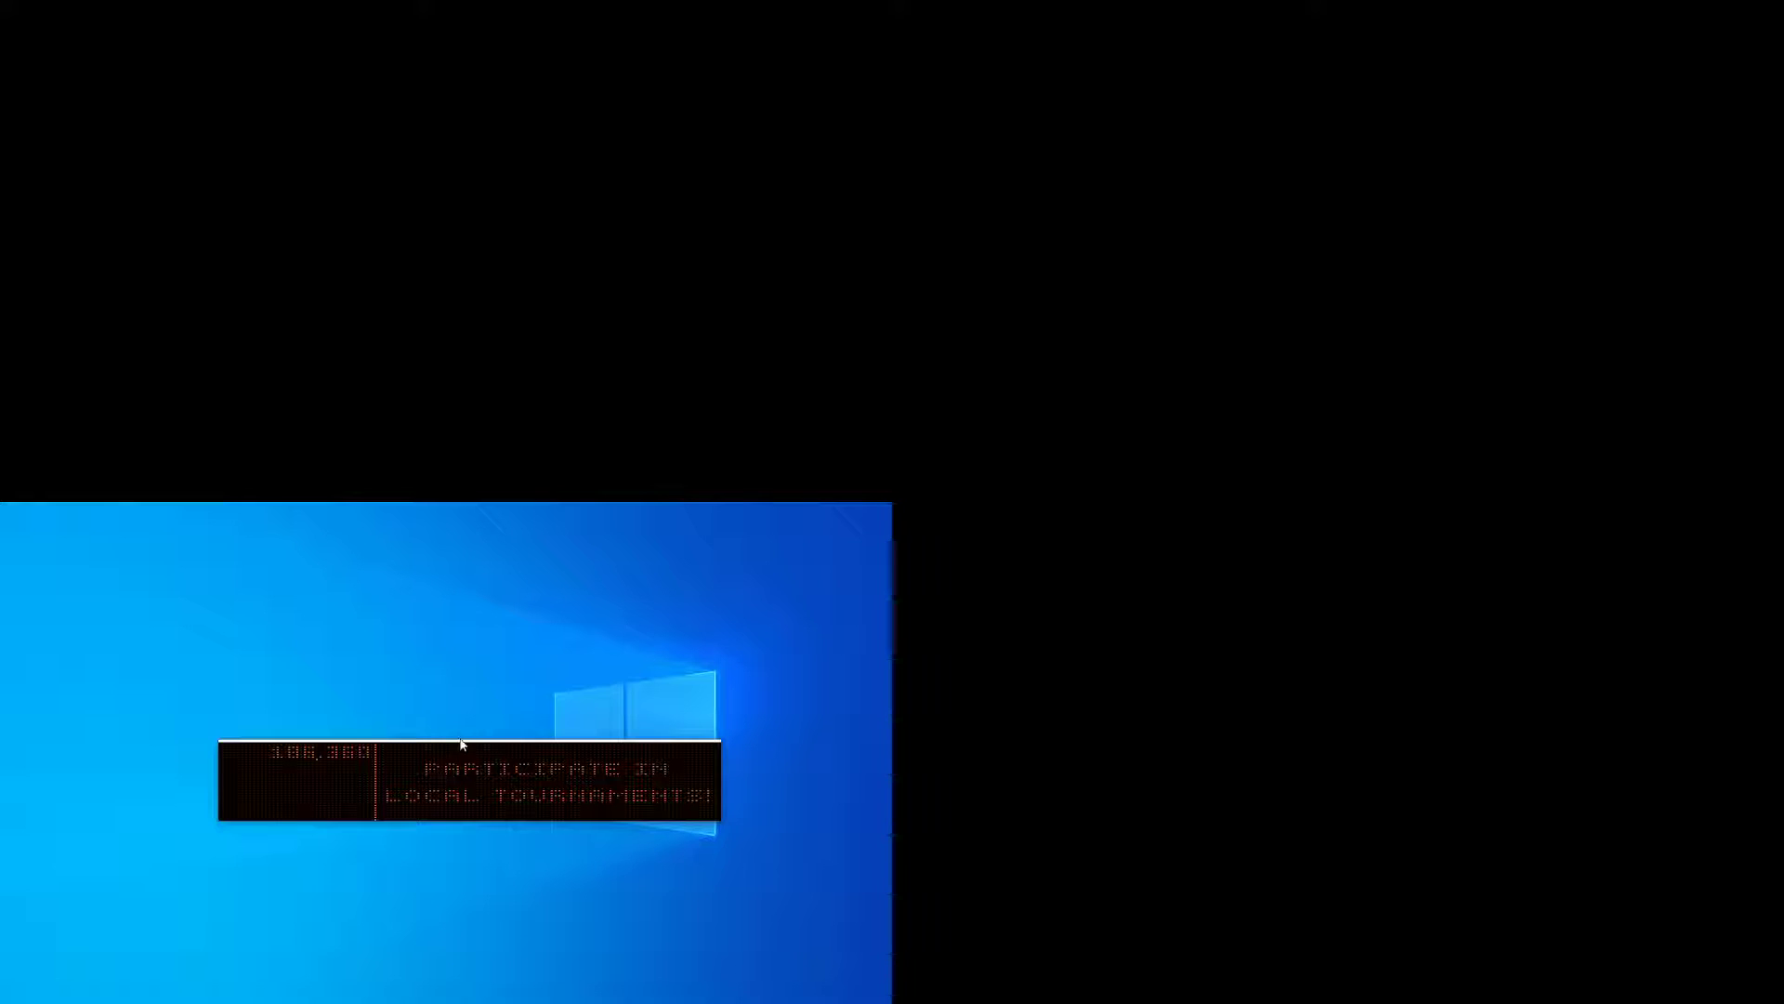
- Enlarge the DMD window to span the third monitor's full width, increasing its height both upward and downward
left_click_drag(462, 743, 410, 627)
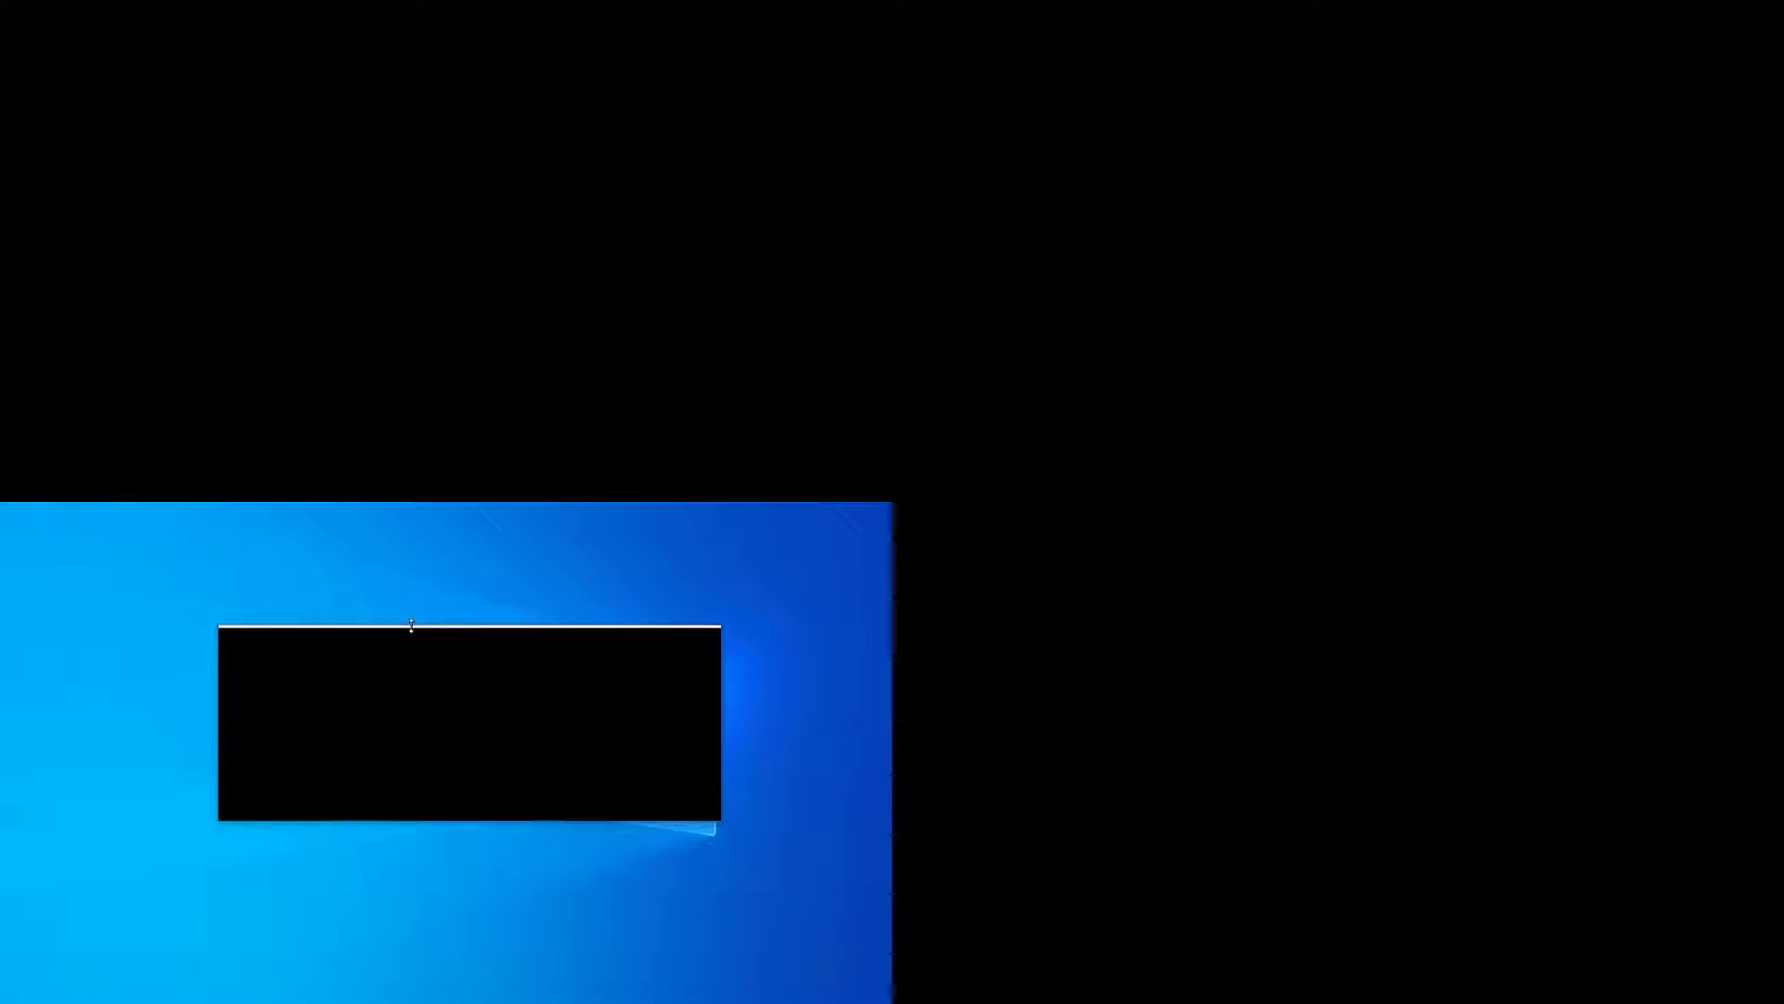
left_click_drag(449, 819, 450, 901)
left_click_drag(218, 801, 6, 822)
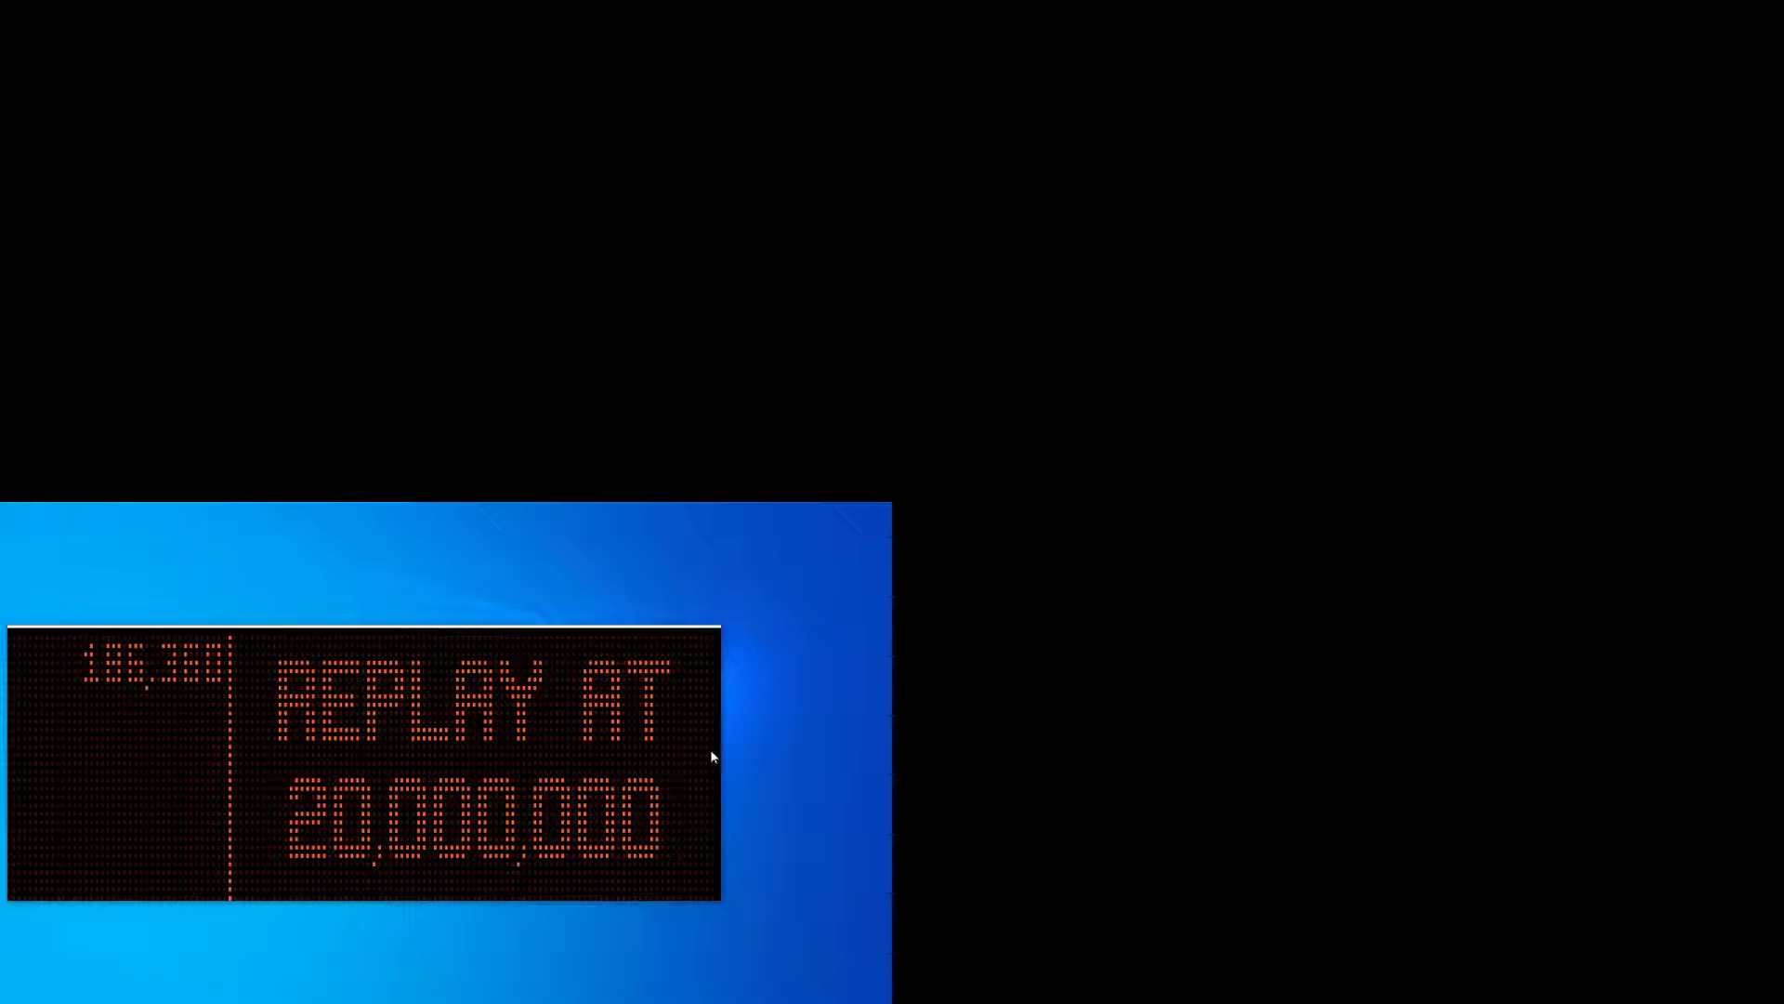
left_click_drag(721, 752, 886, 712)
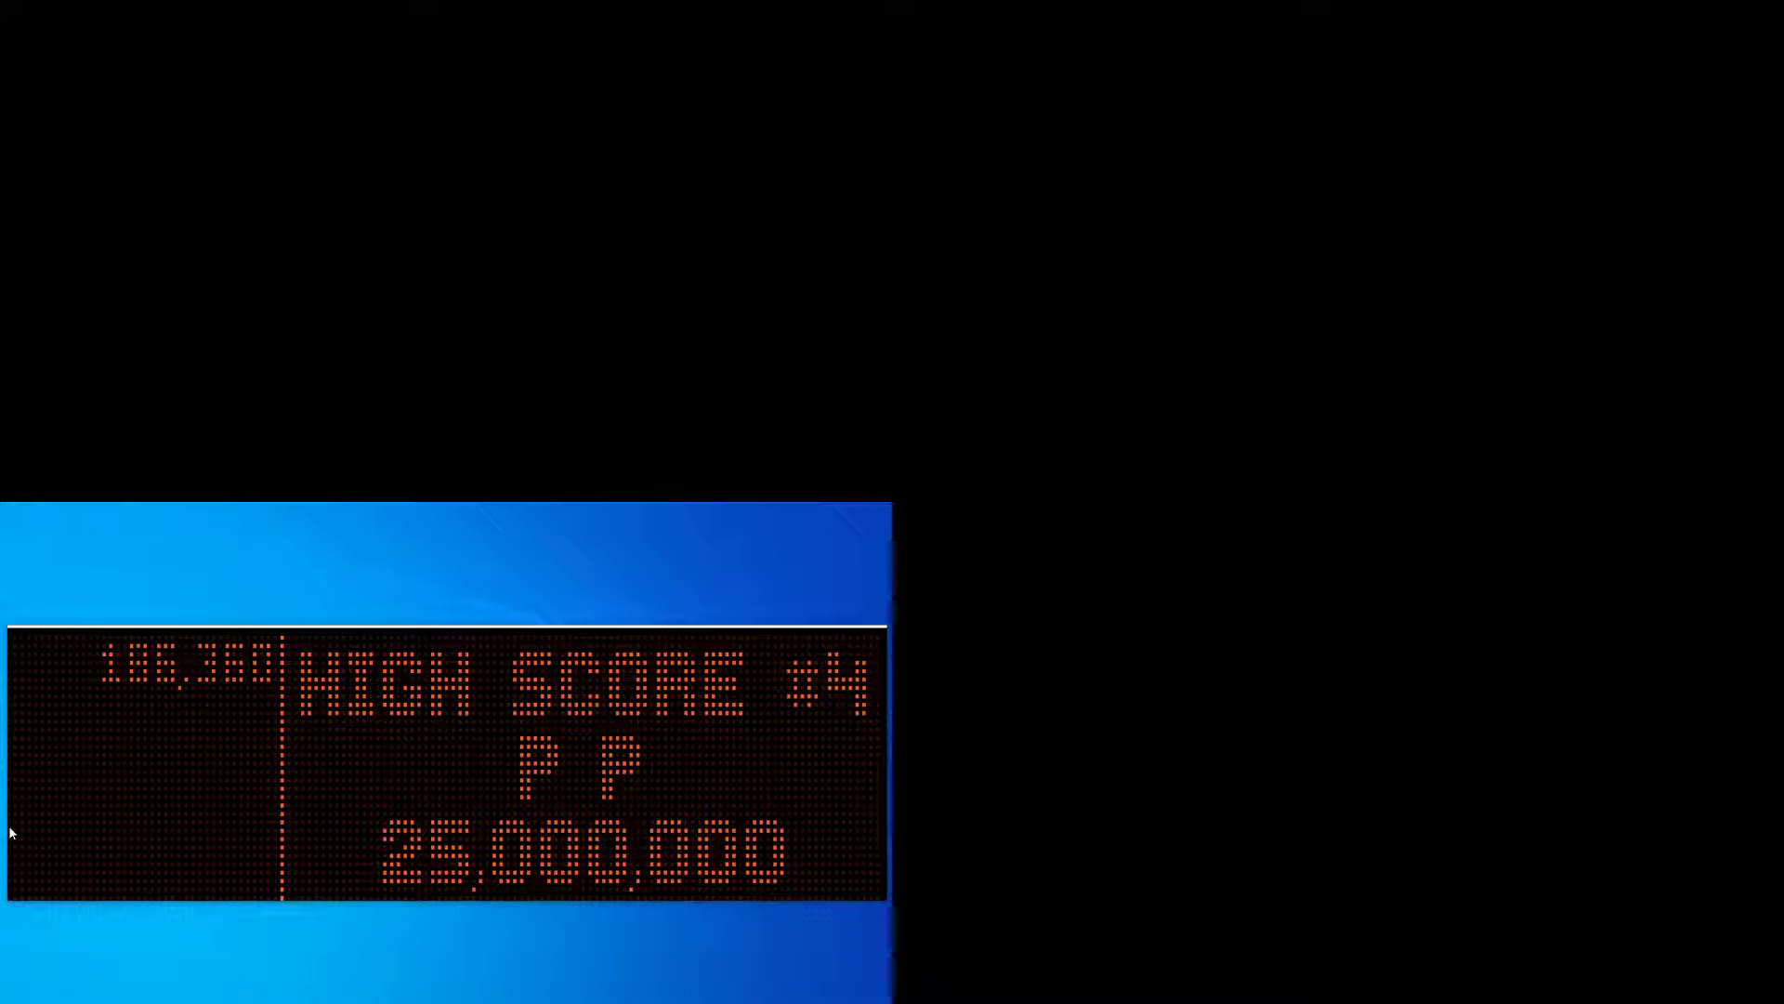
left_click_drag(6, 826, 2, 826)
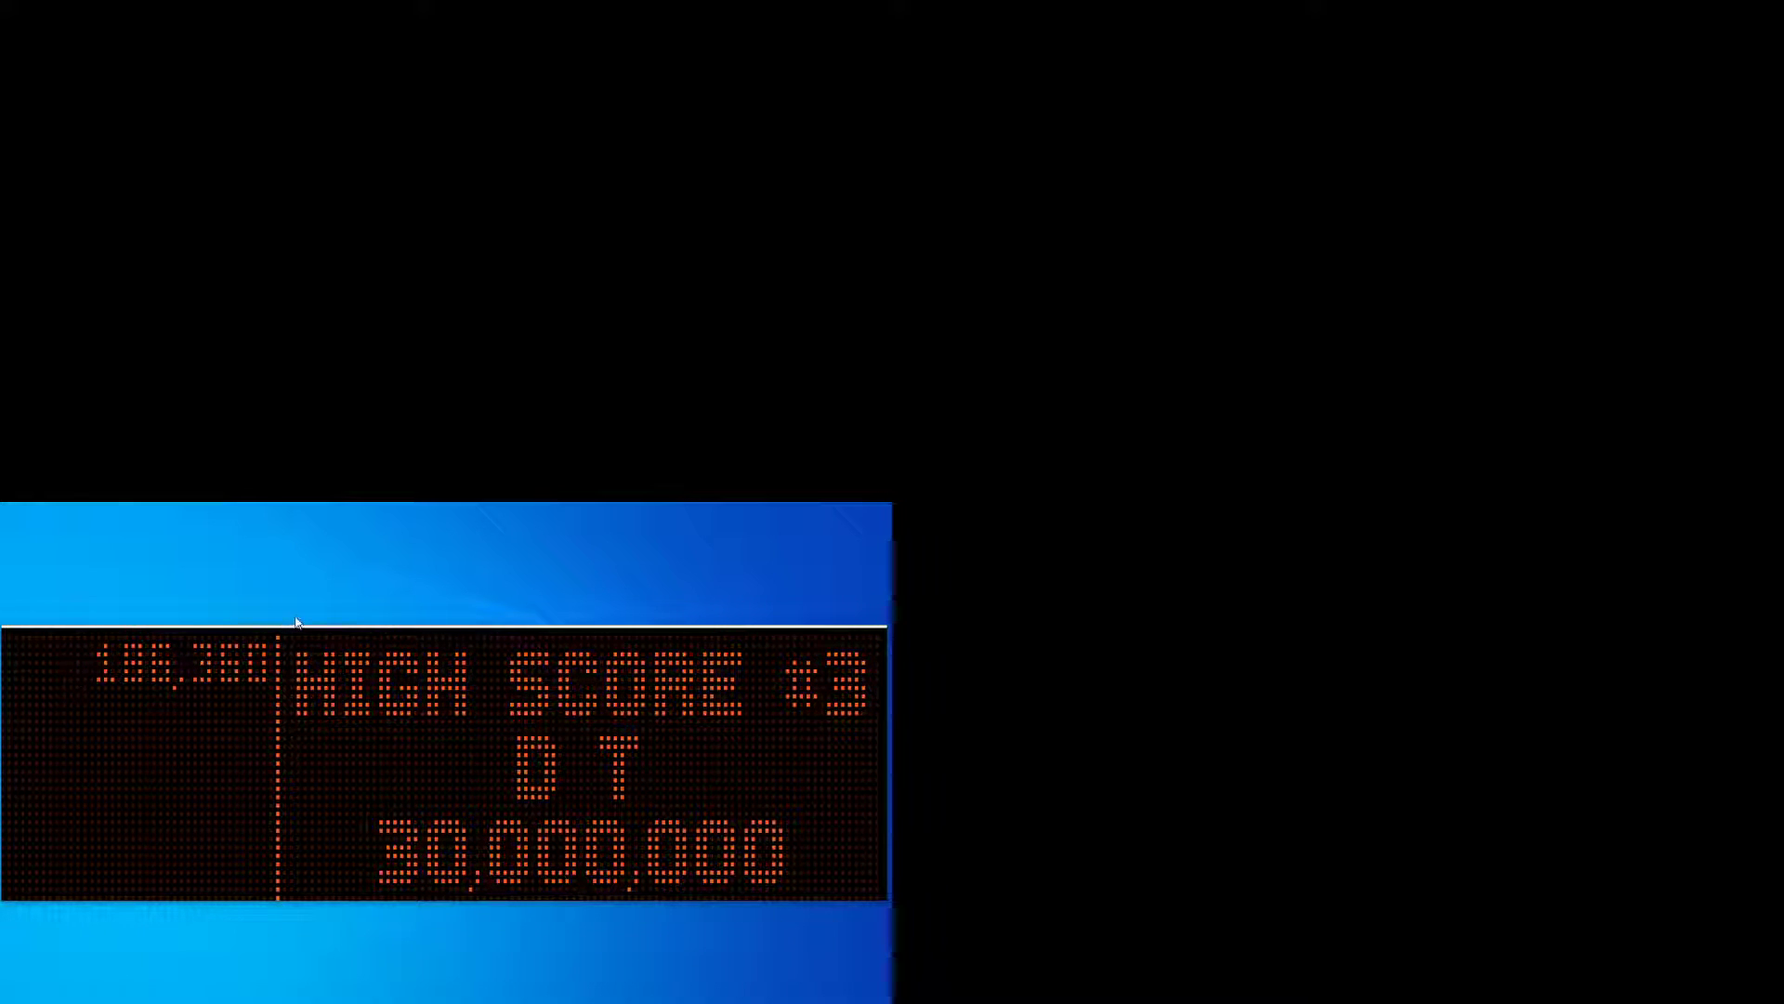
left_click_drag(299, 628, 297, 623)
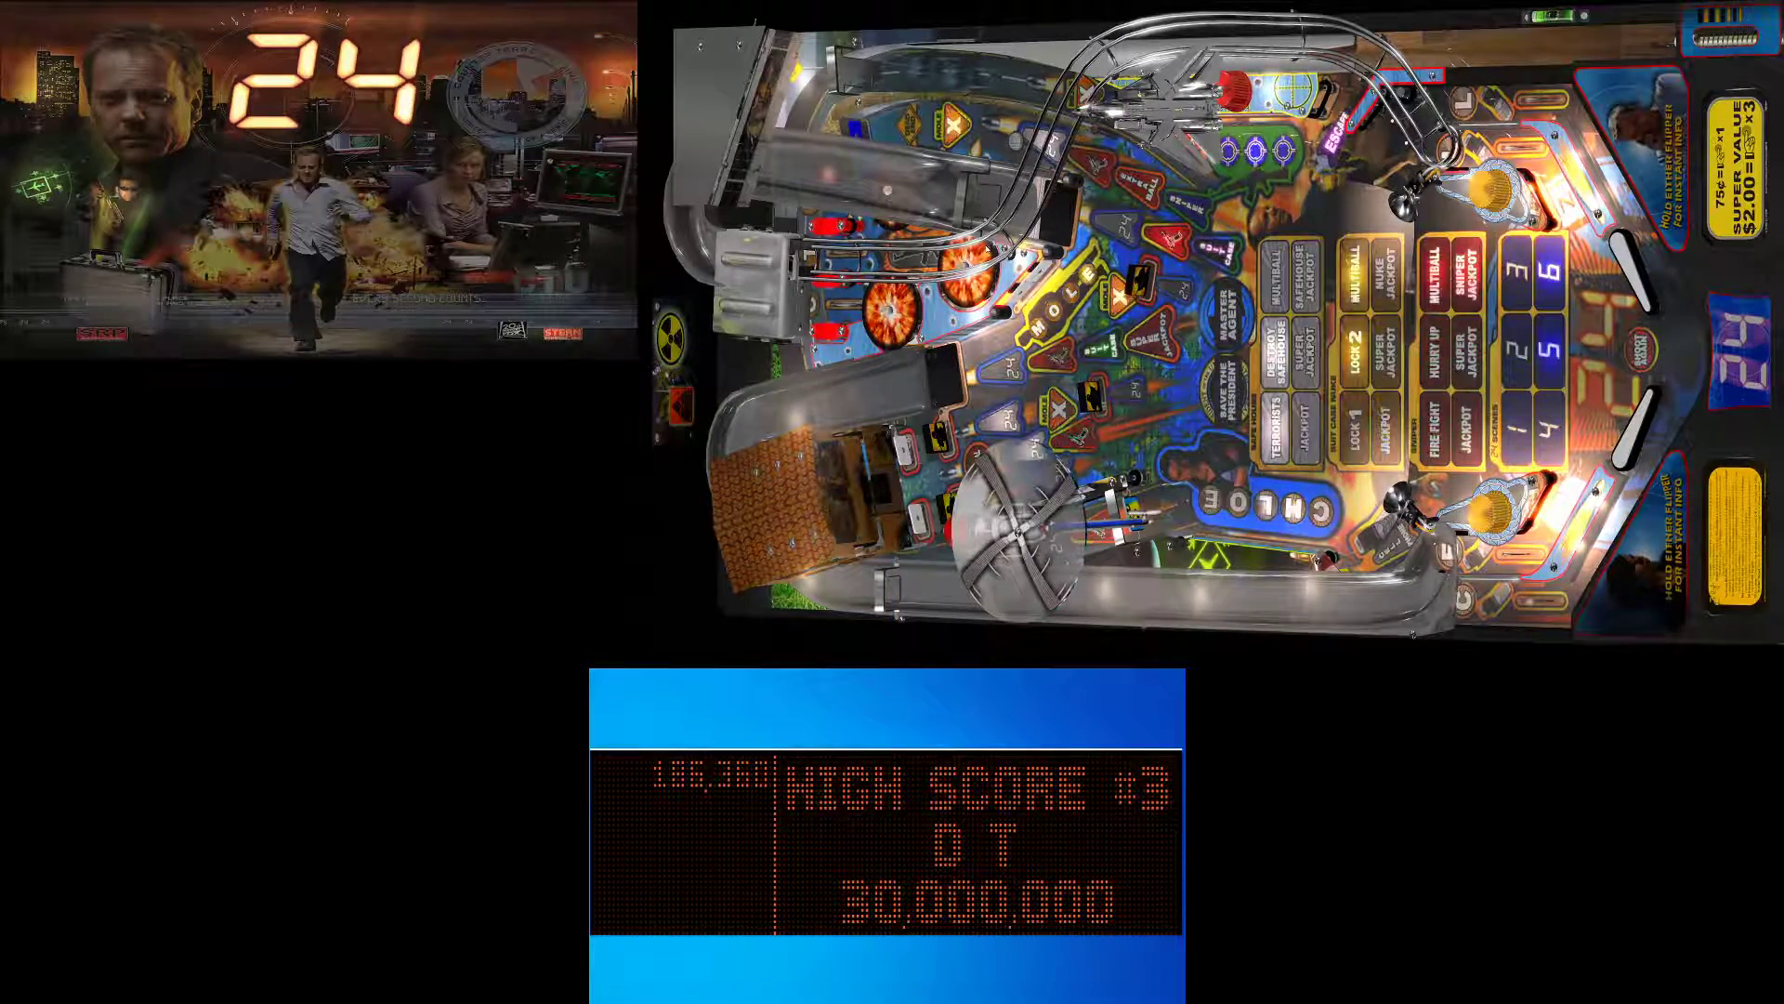
- Insert one credit, start a game to test the DMD on the third monitor, and exit the table
key("5")
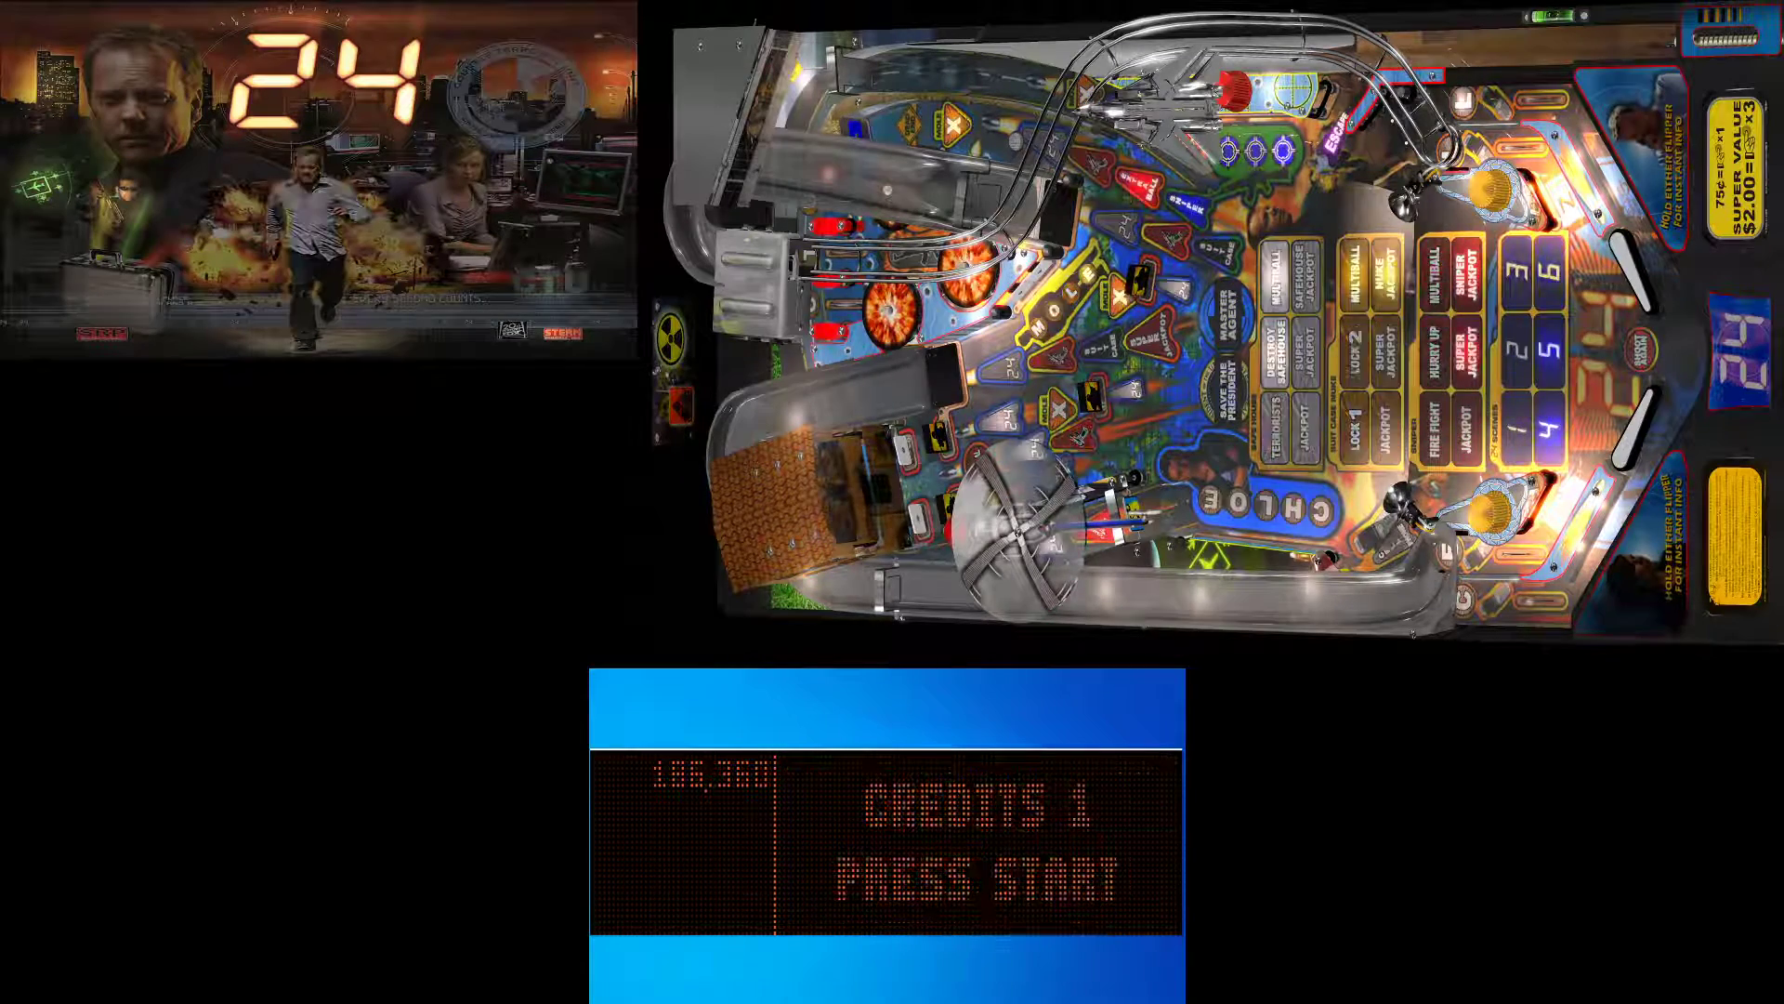
key("1")
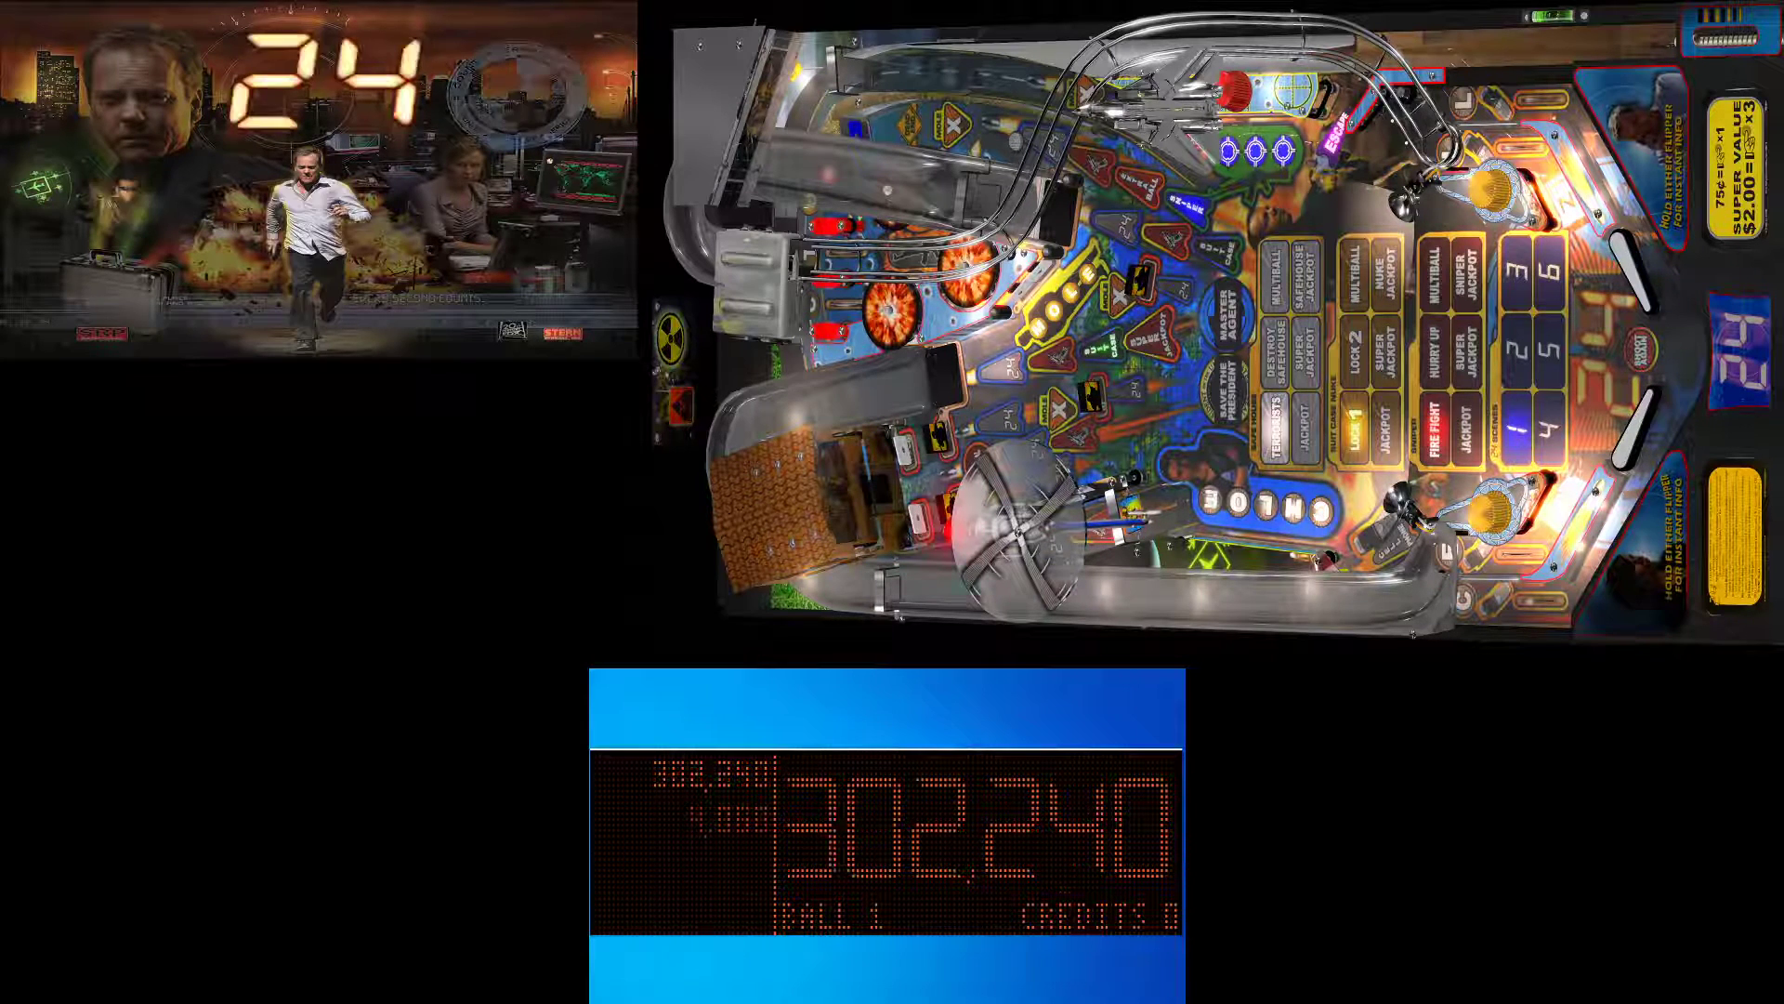
key("Escape")
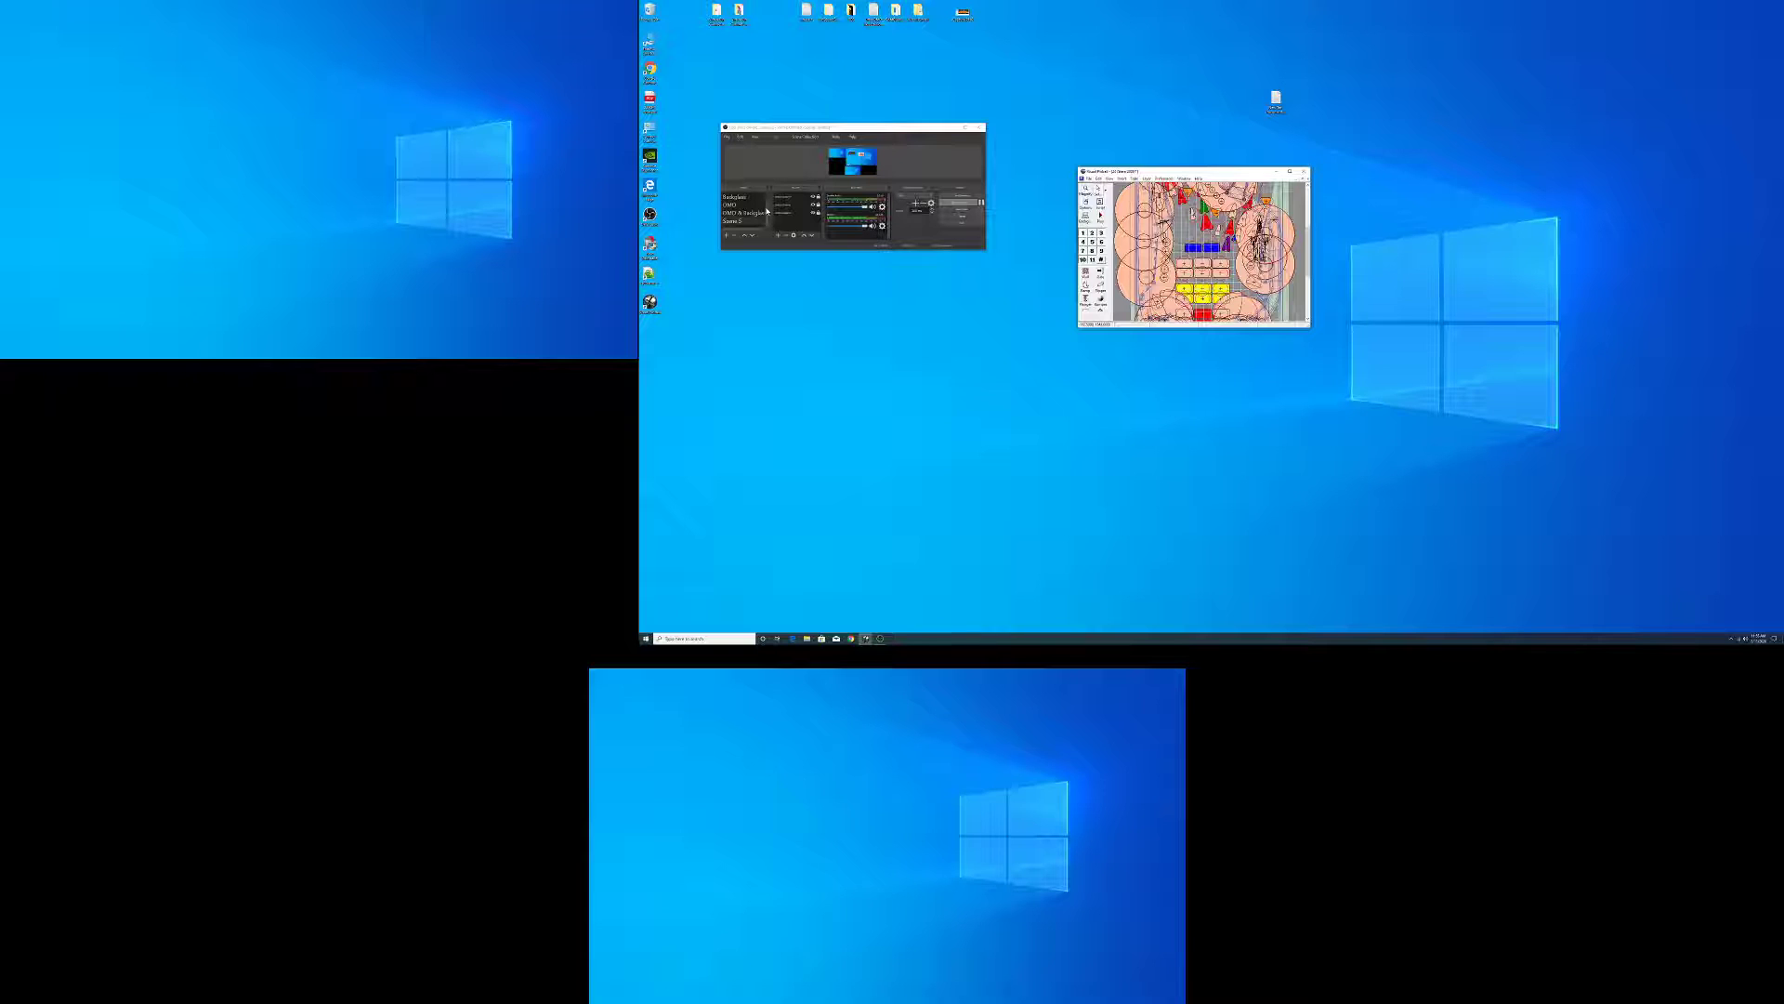
- Switch the OBS recording to the playfield-only scene named Scene and open Registry Editor via a search for regedit
left_click_drag(768, 211, 766, 196)
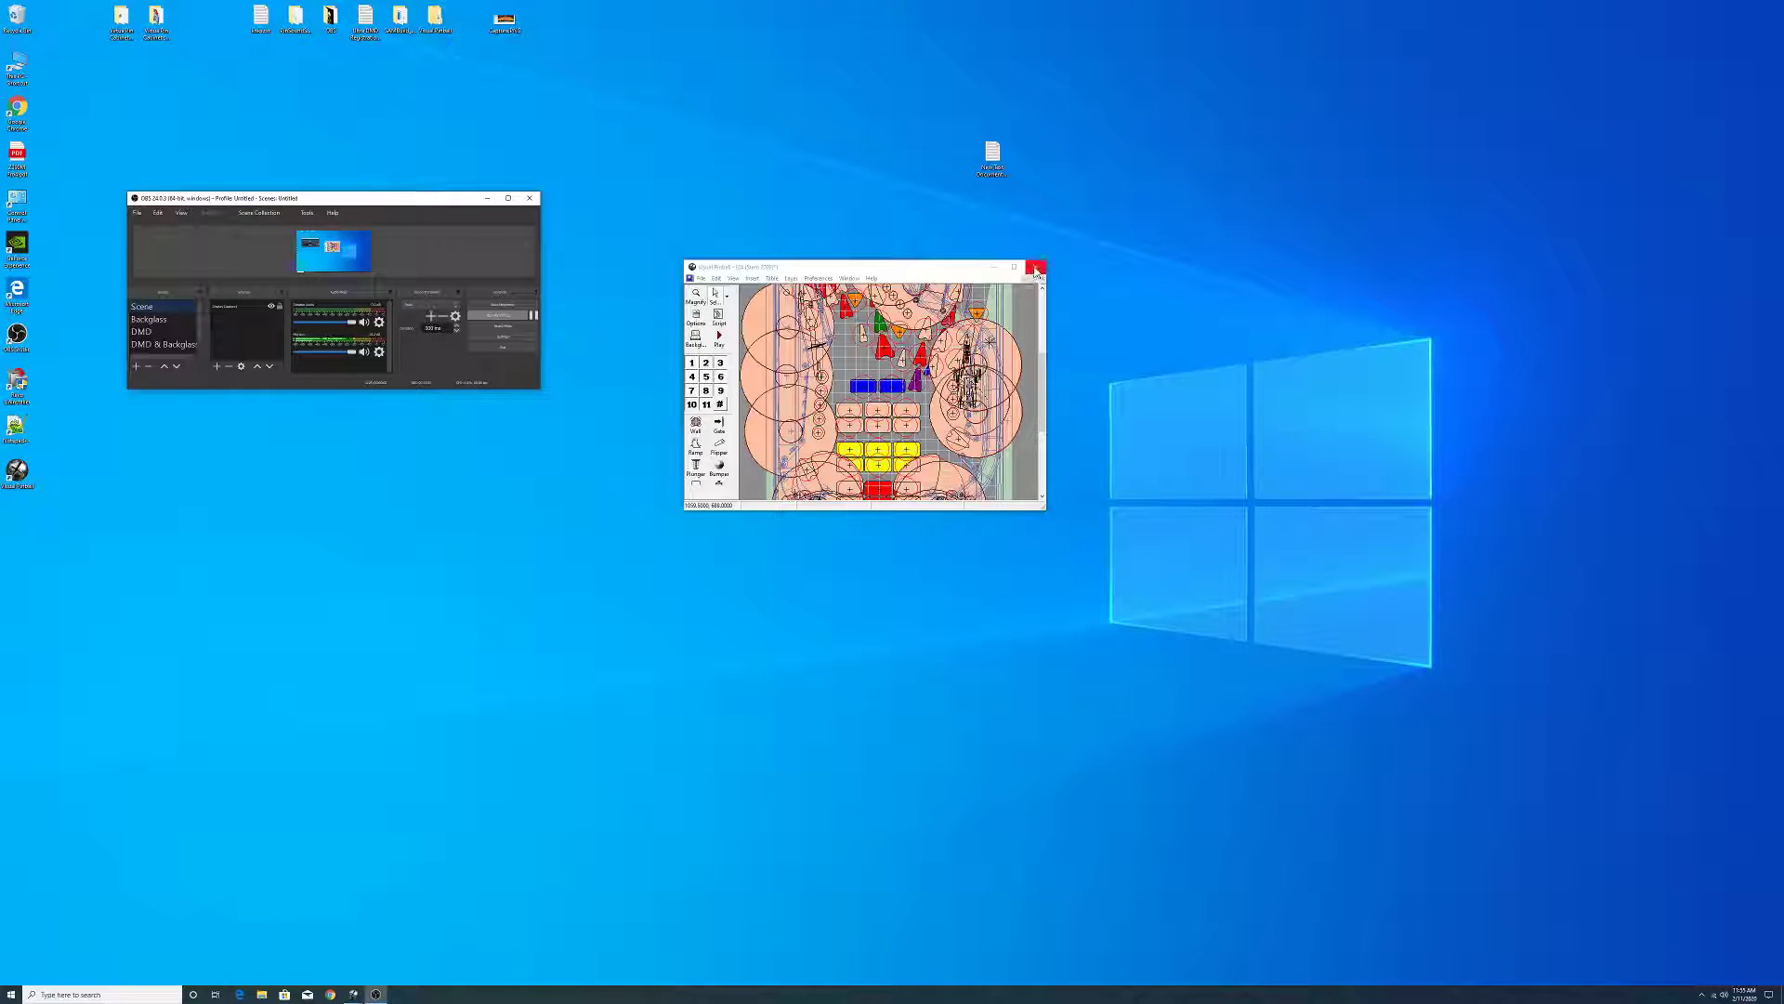
left_click(86, 994)
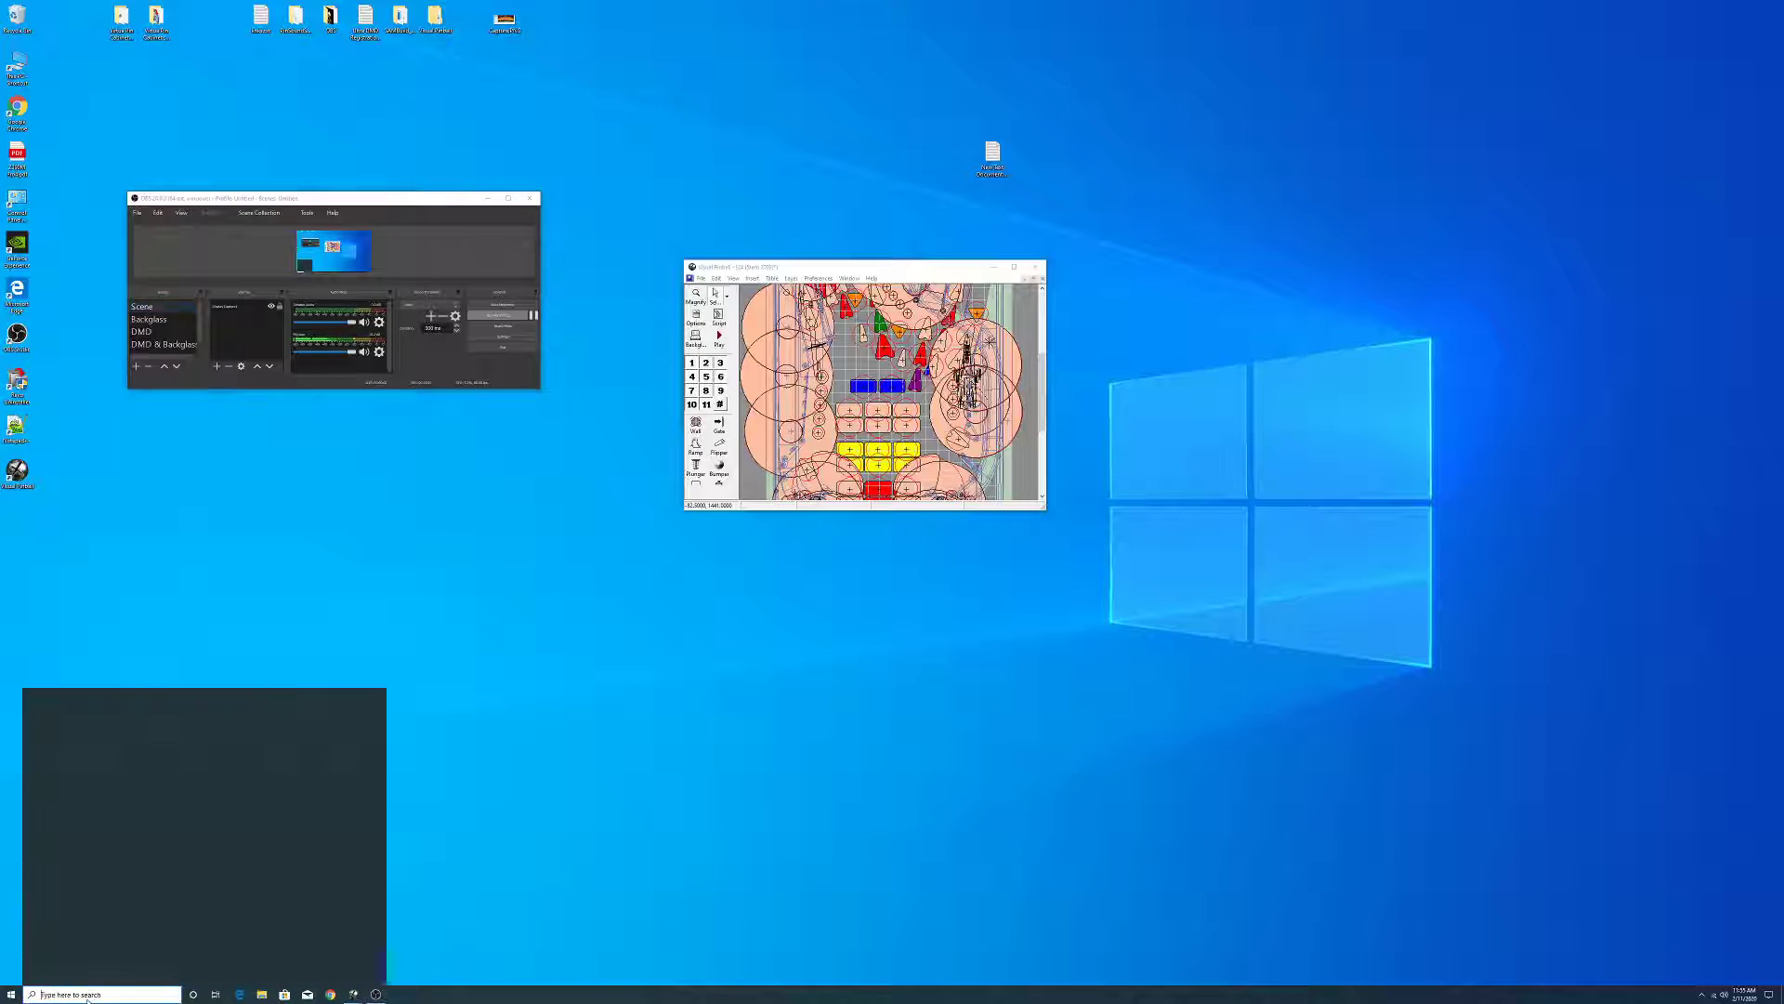
type("regedit")
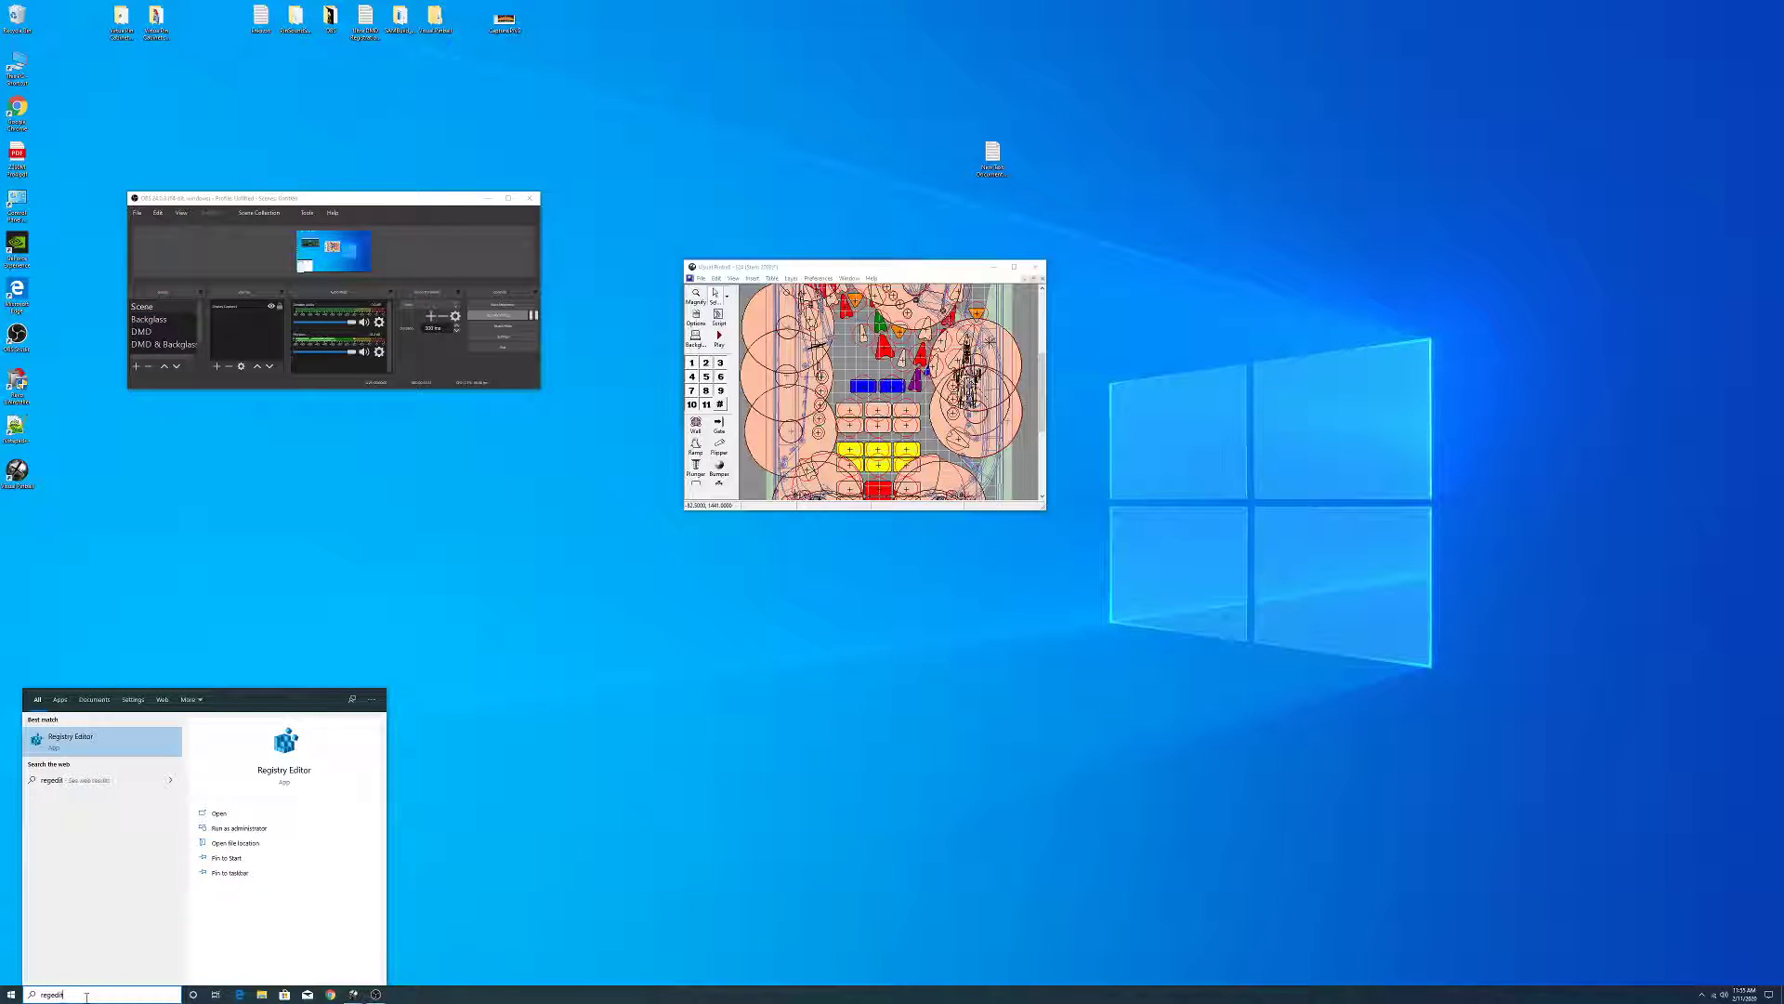
key("Return")
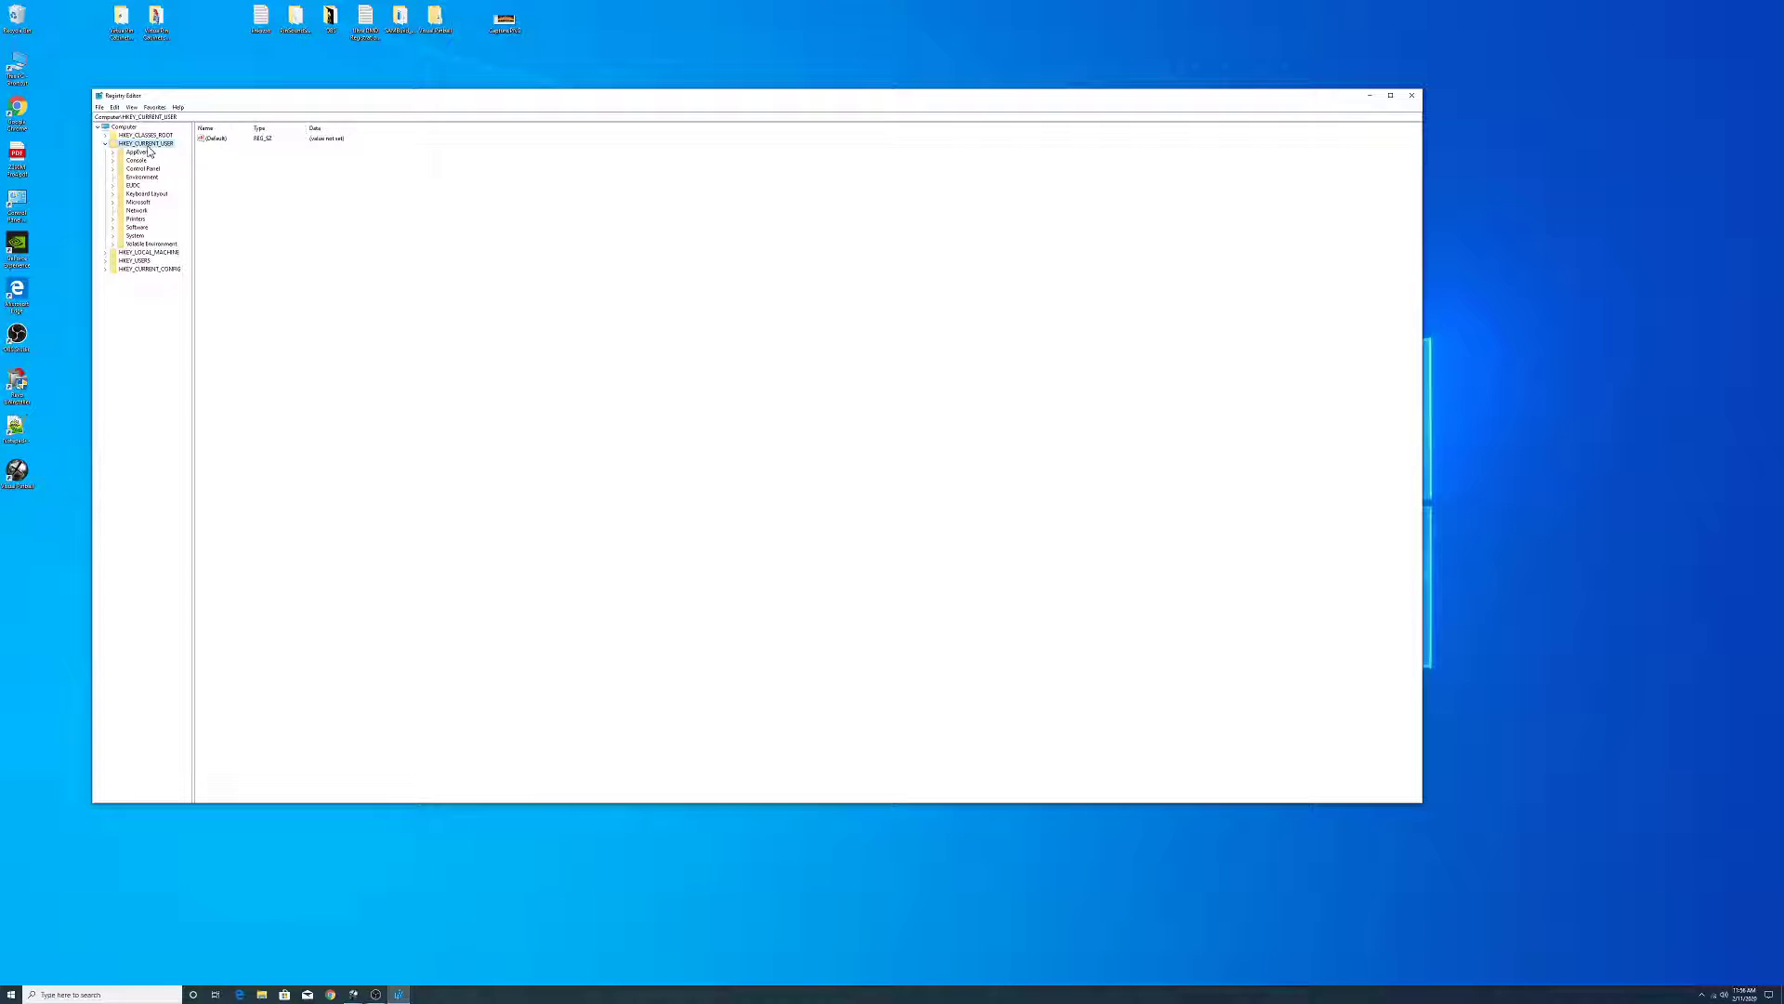
- Open the twenty4_150 registry key under HKEY_CURRENT_USER\Software\Freeware\Visual PinMame
left_click(106, 144)
left_click(106, 144)
left_click(115, 229)
left_click(113, 228)
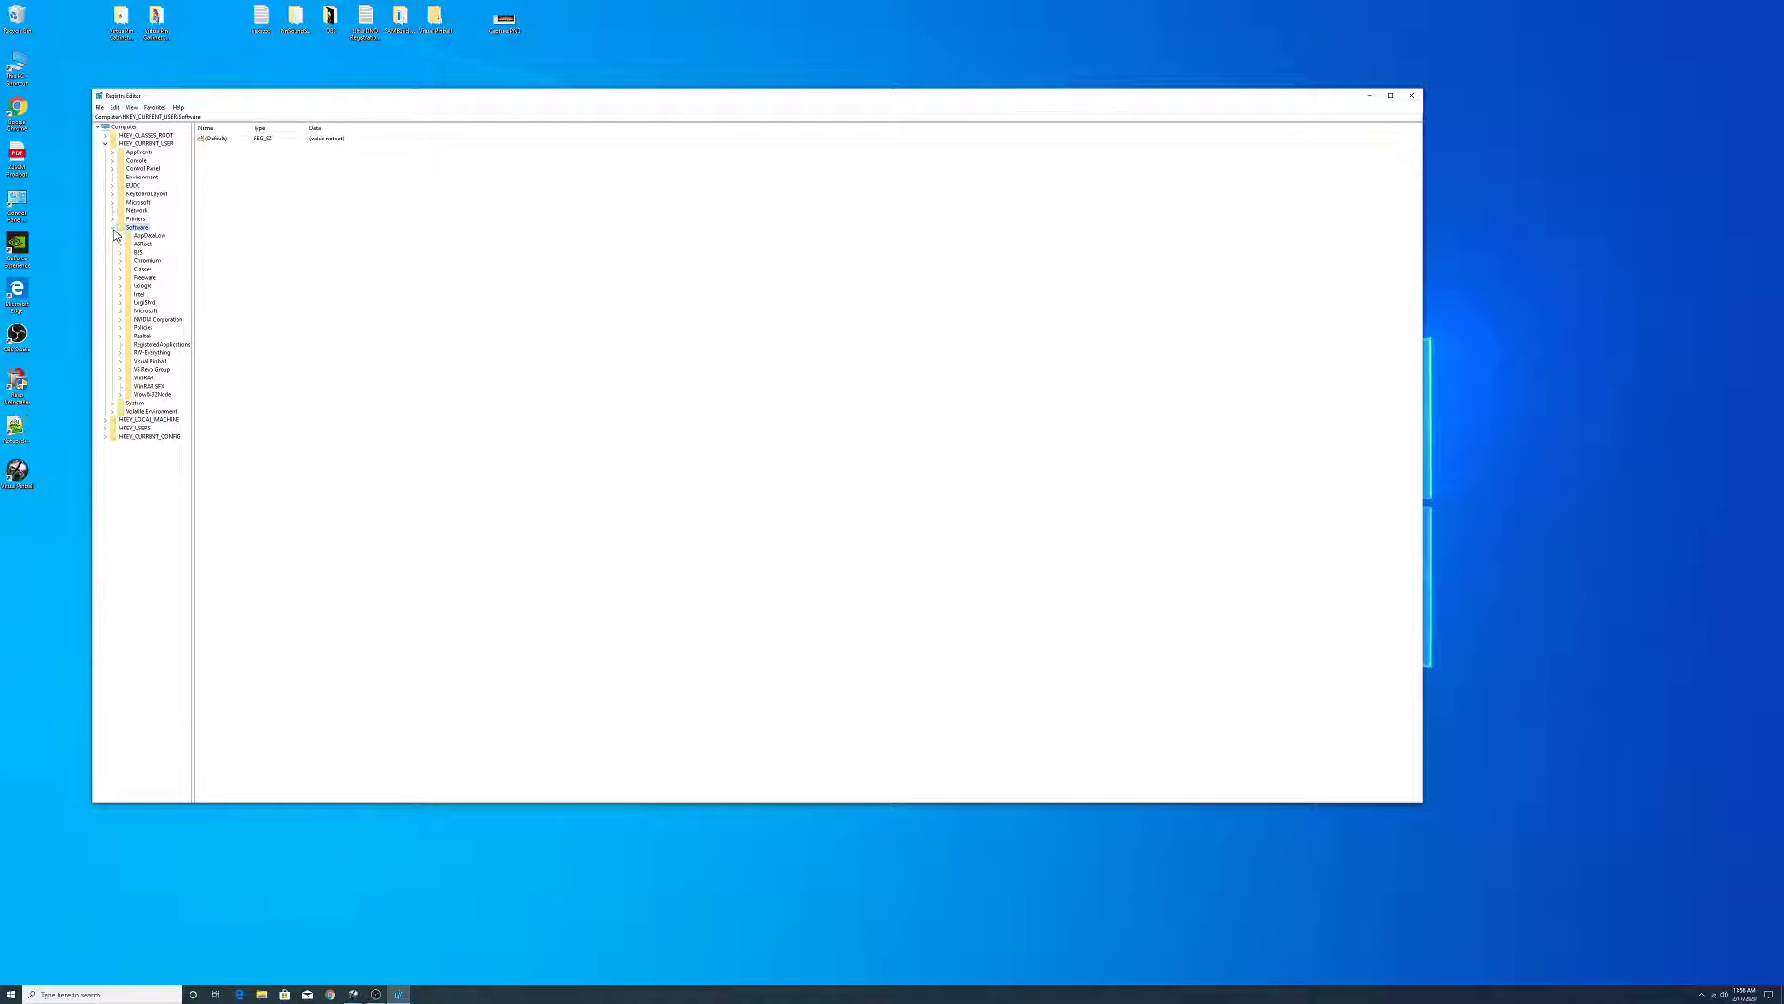
left_click(144, 277)
left_click(120, 278)
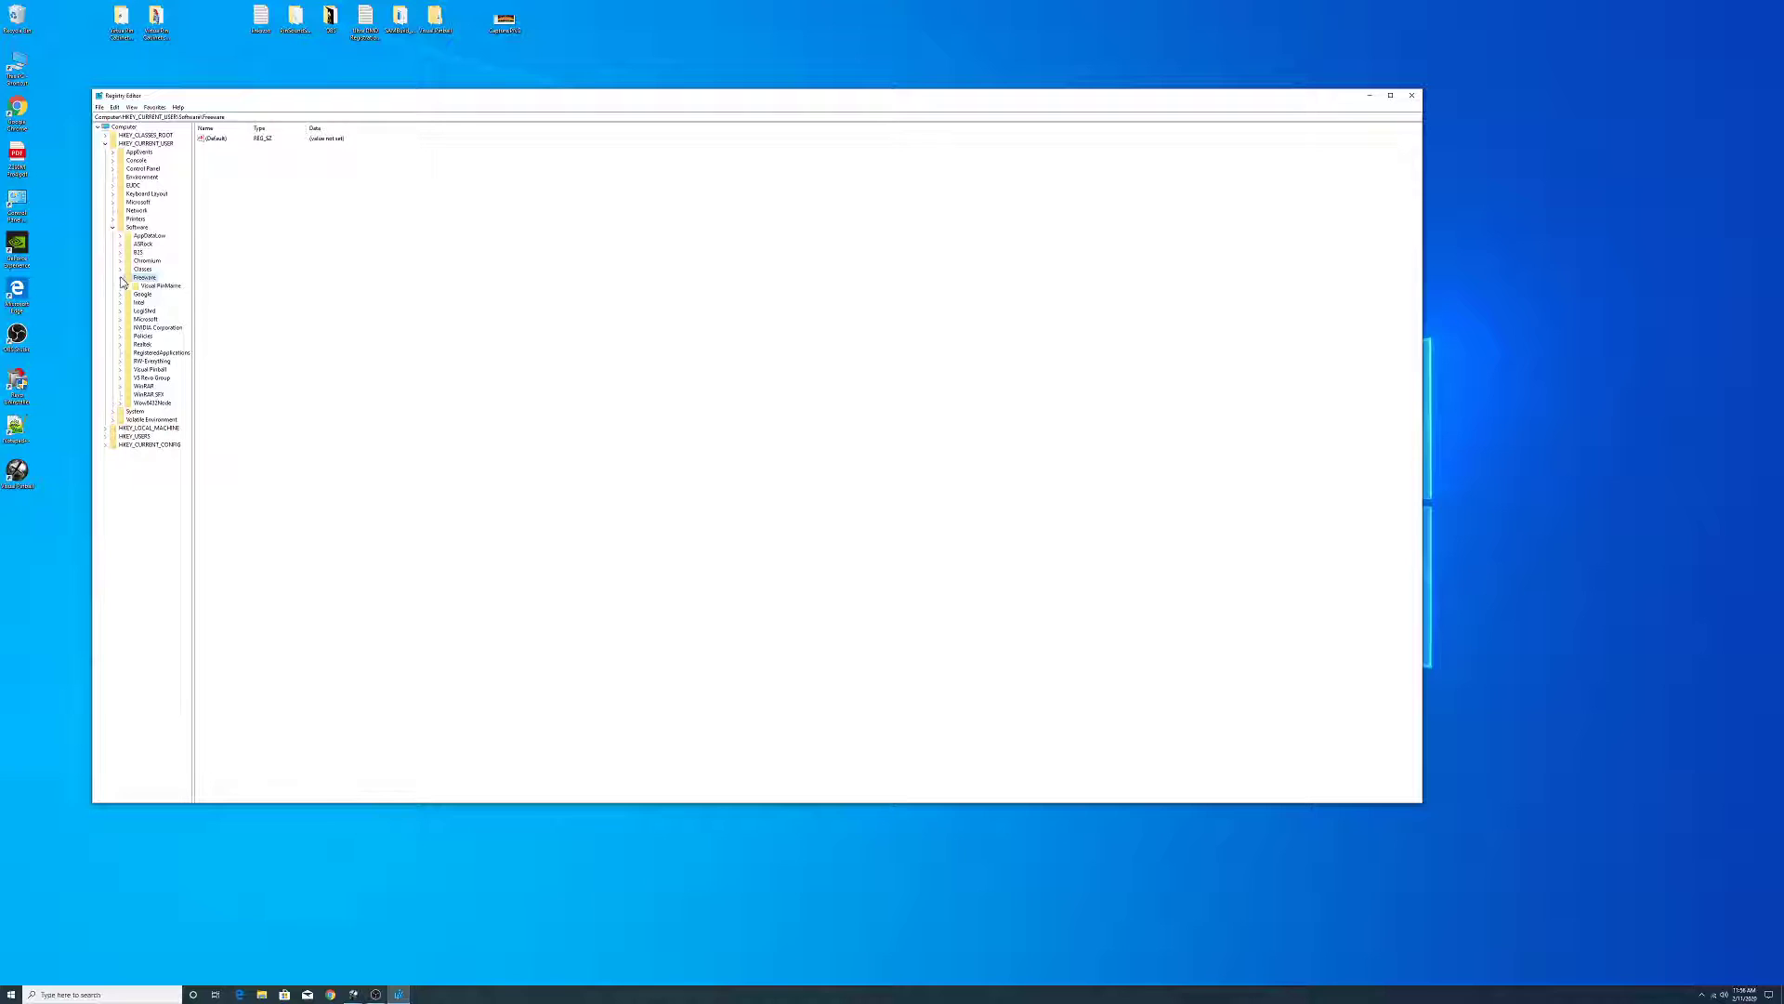
left_click(138, 287)
left_click(129, 288)
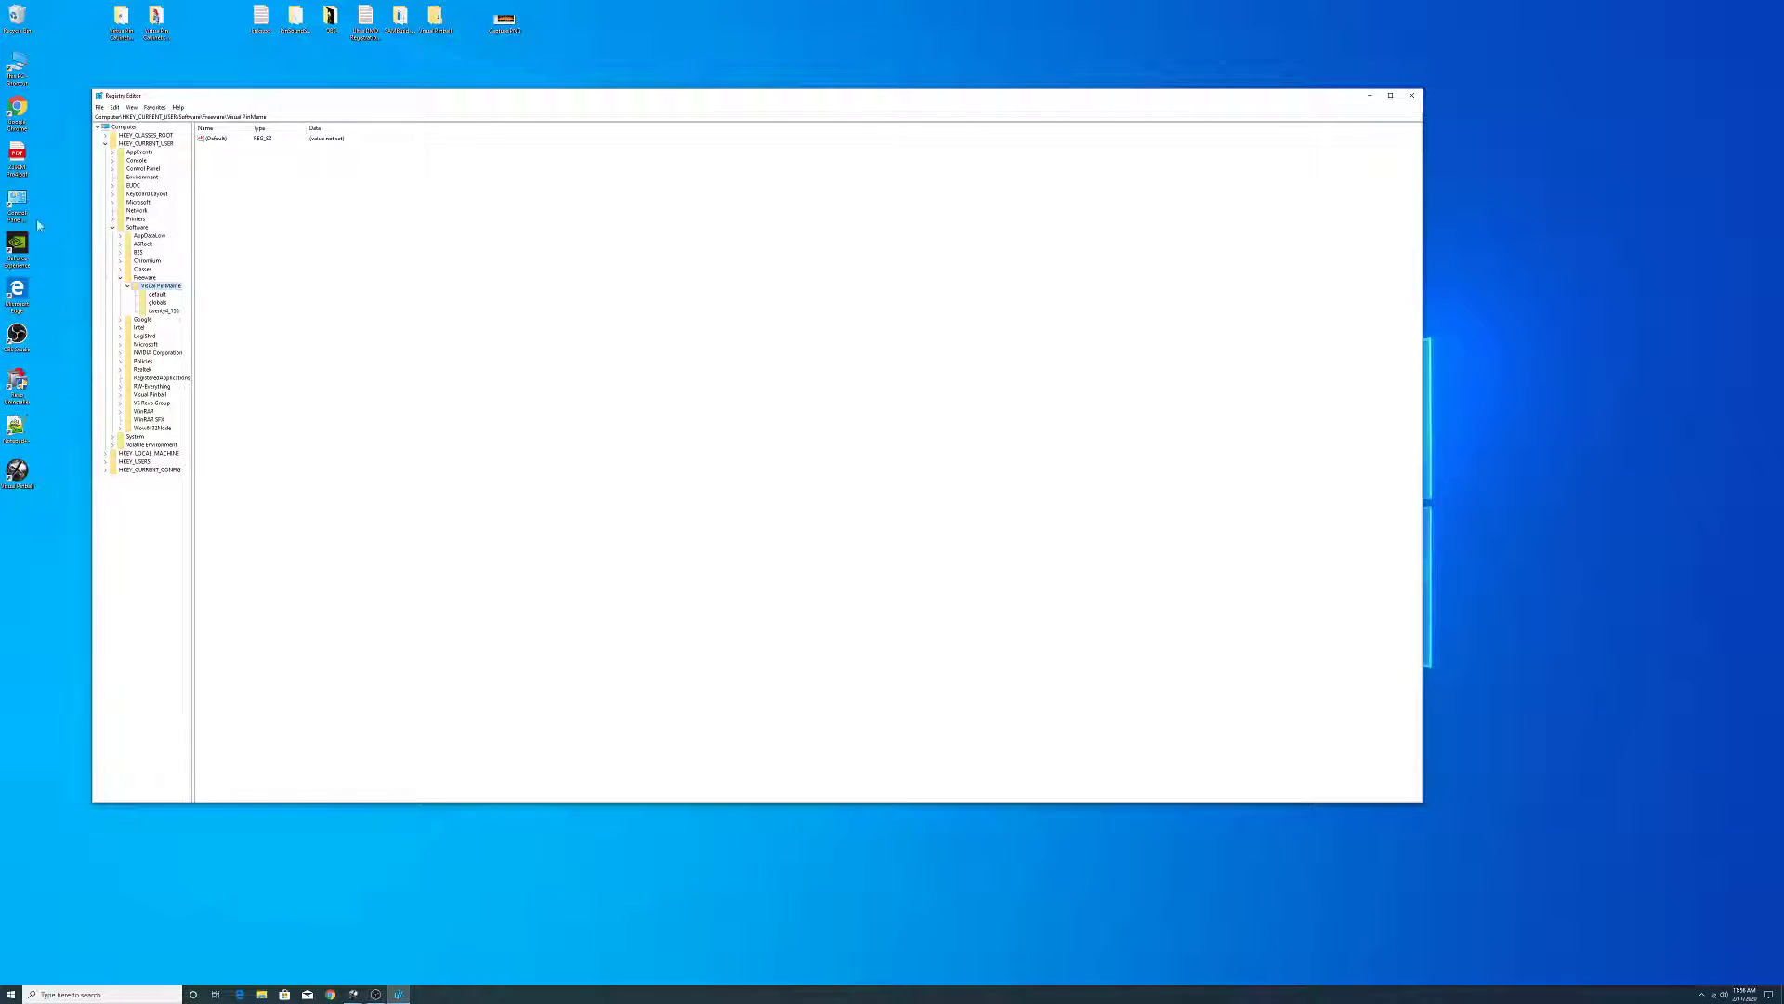
left_click(158, 312)
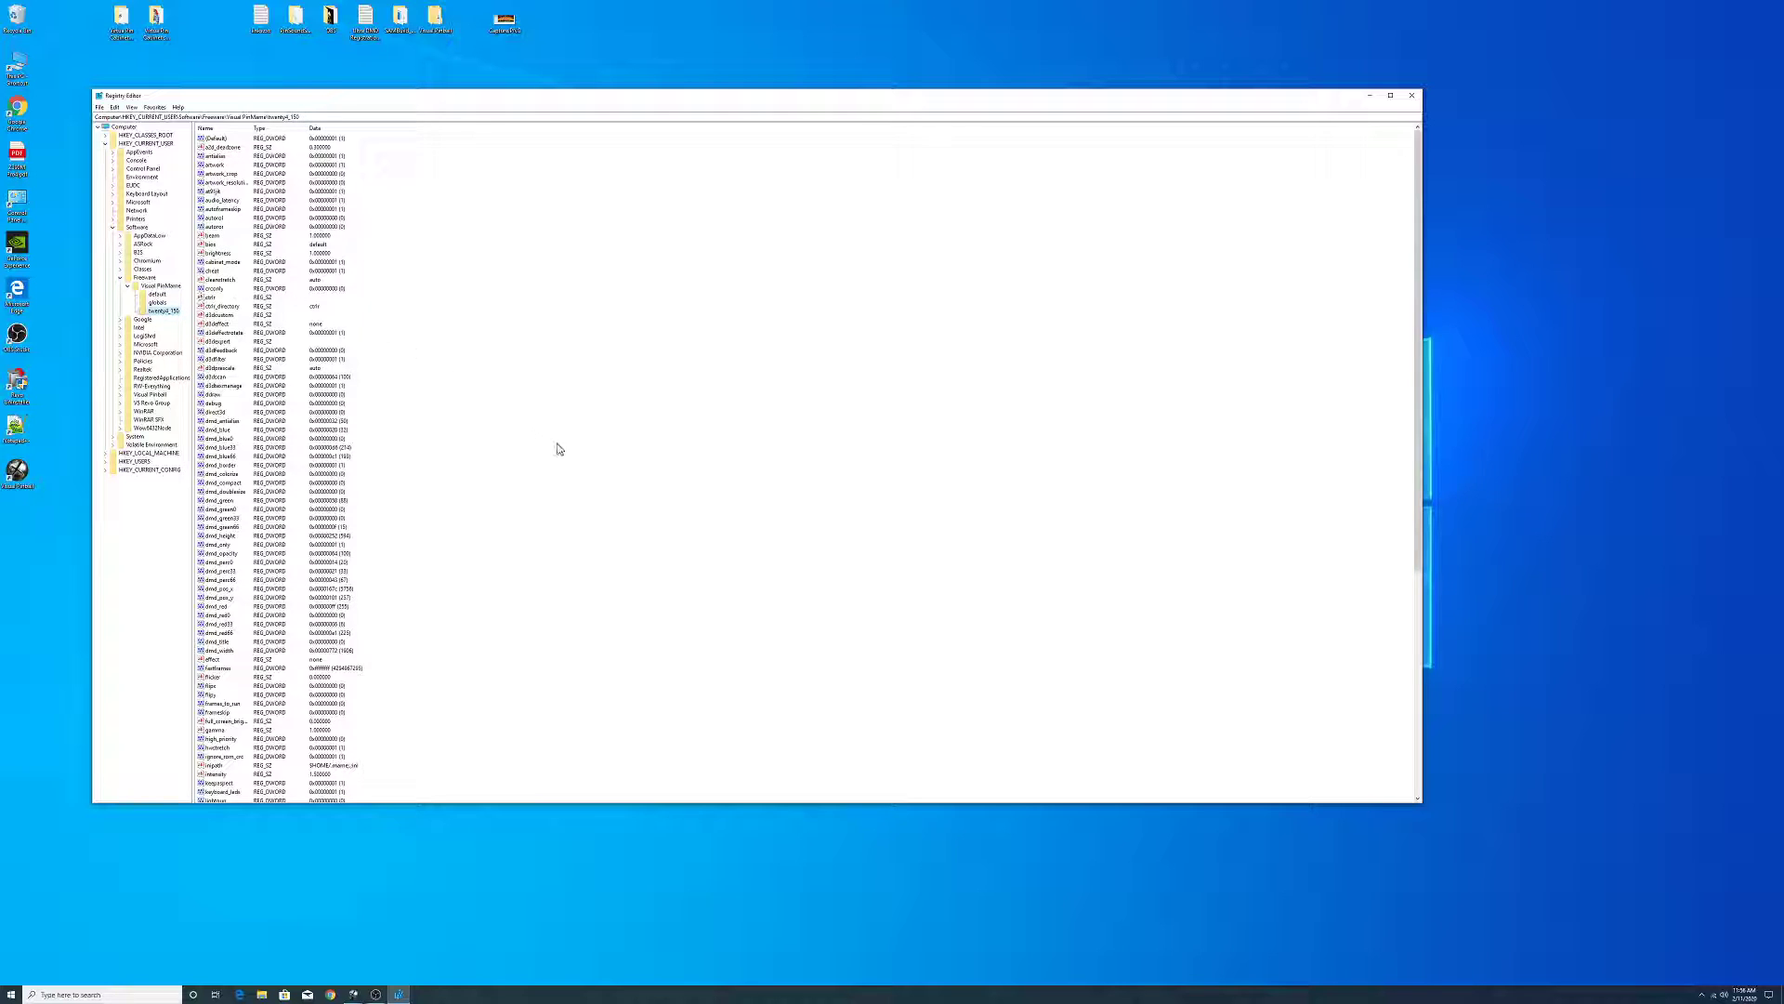
- Examine the dmd_height, dmd_pos_x and dmd_width values of the twenty4_150 key and compare with the default key
scroll(557, 446, "down", 2)
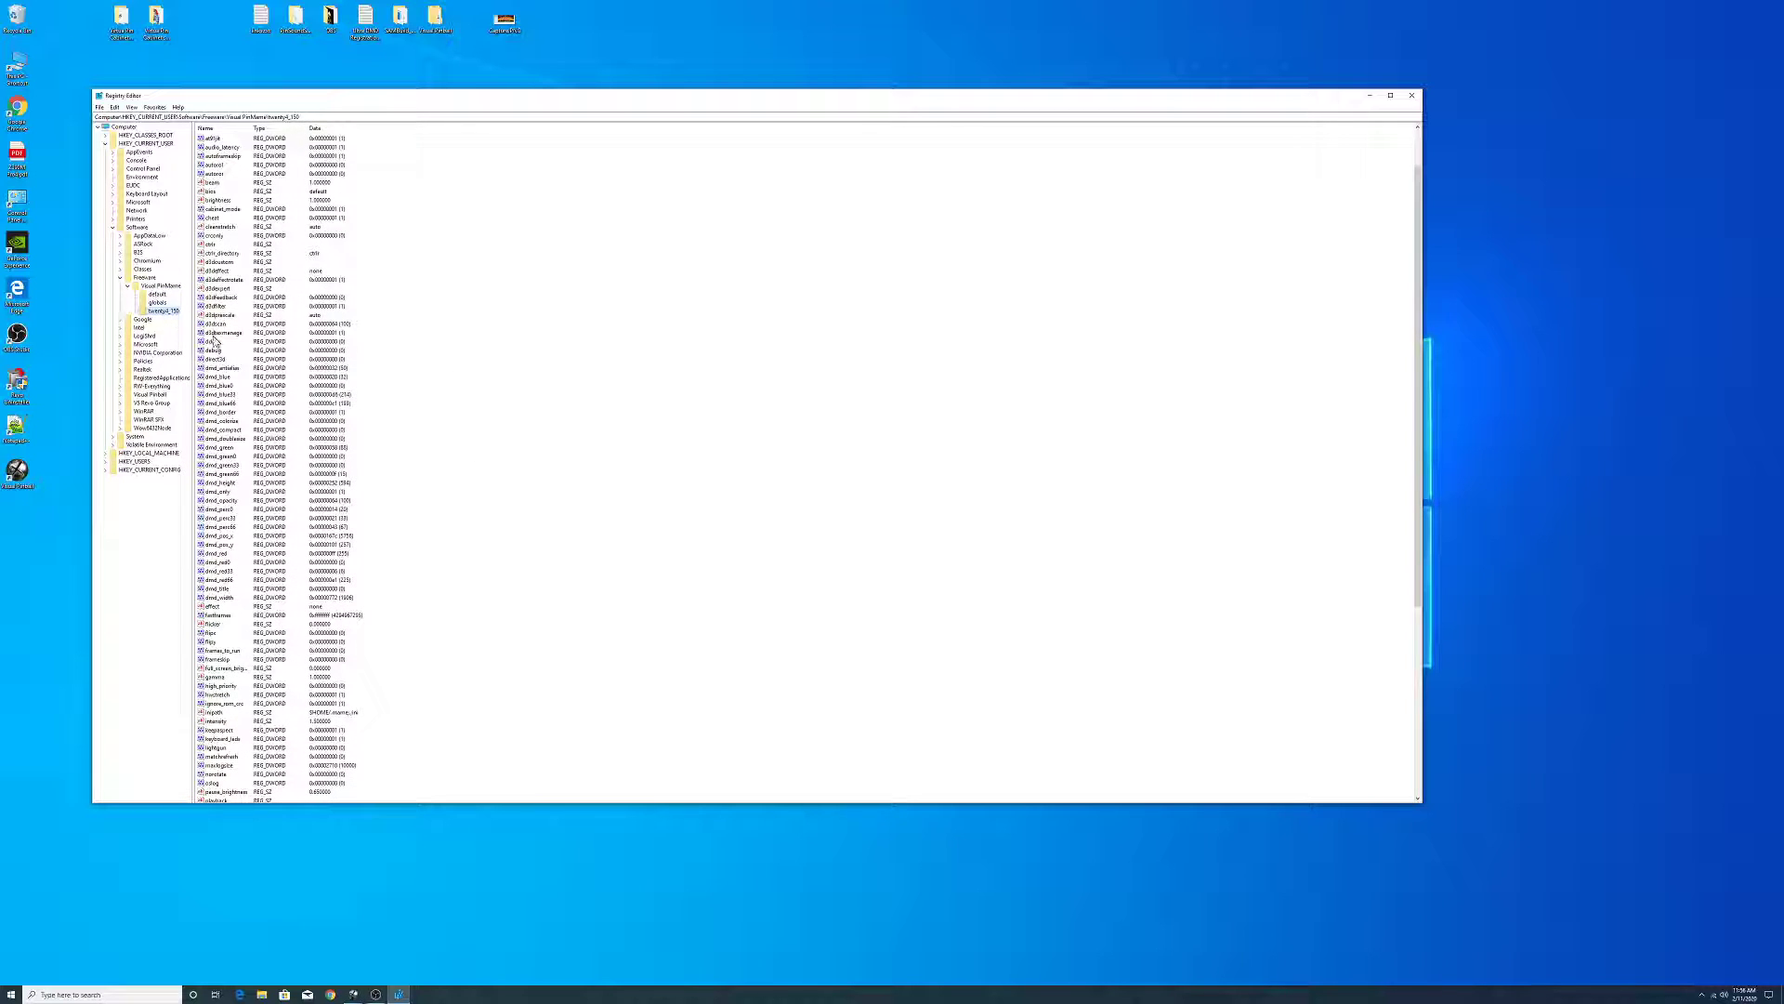
scroll(228, 391, "down", 3)
left_click(210, 406)
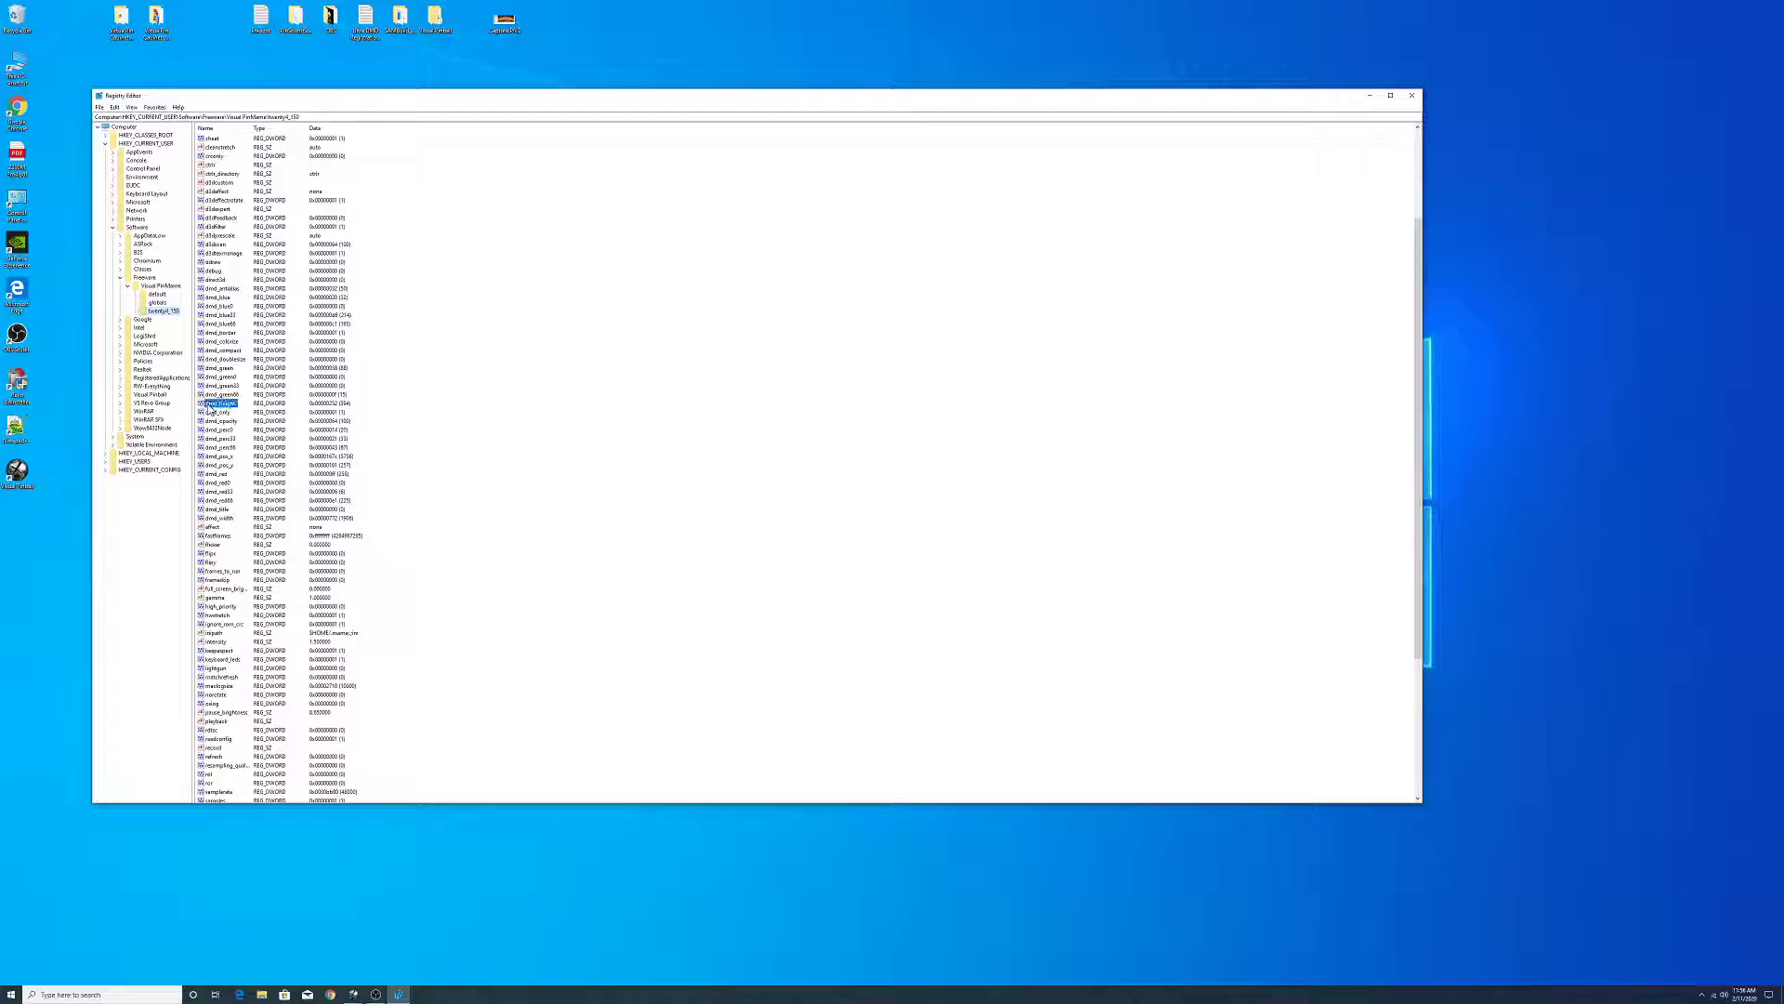
left_click(232, 458)
left_click(226, 519)
left_click(160, 296)
left_click(161, 313)
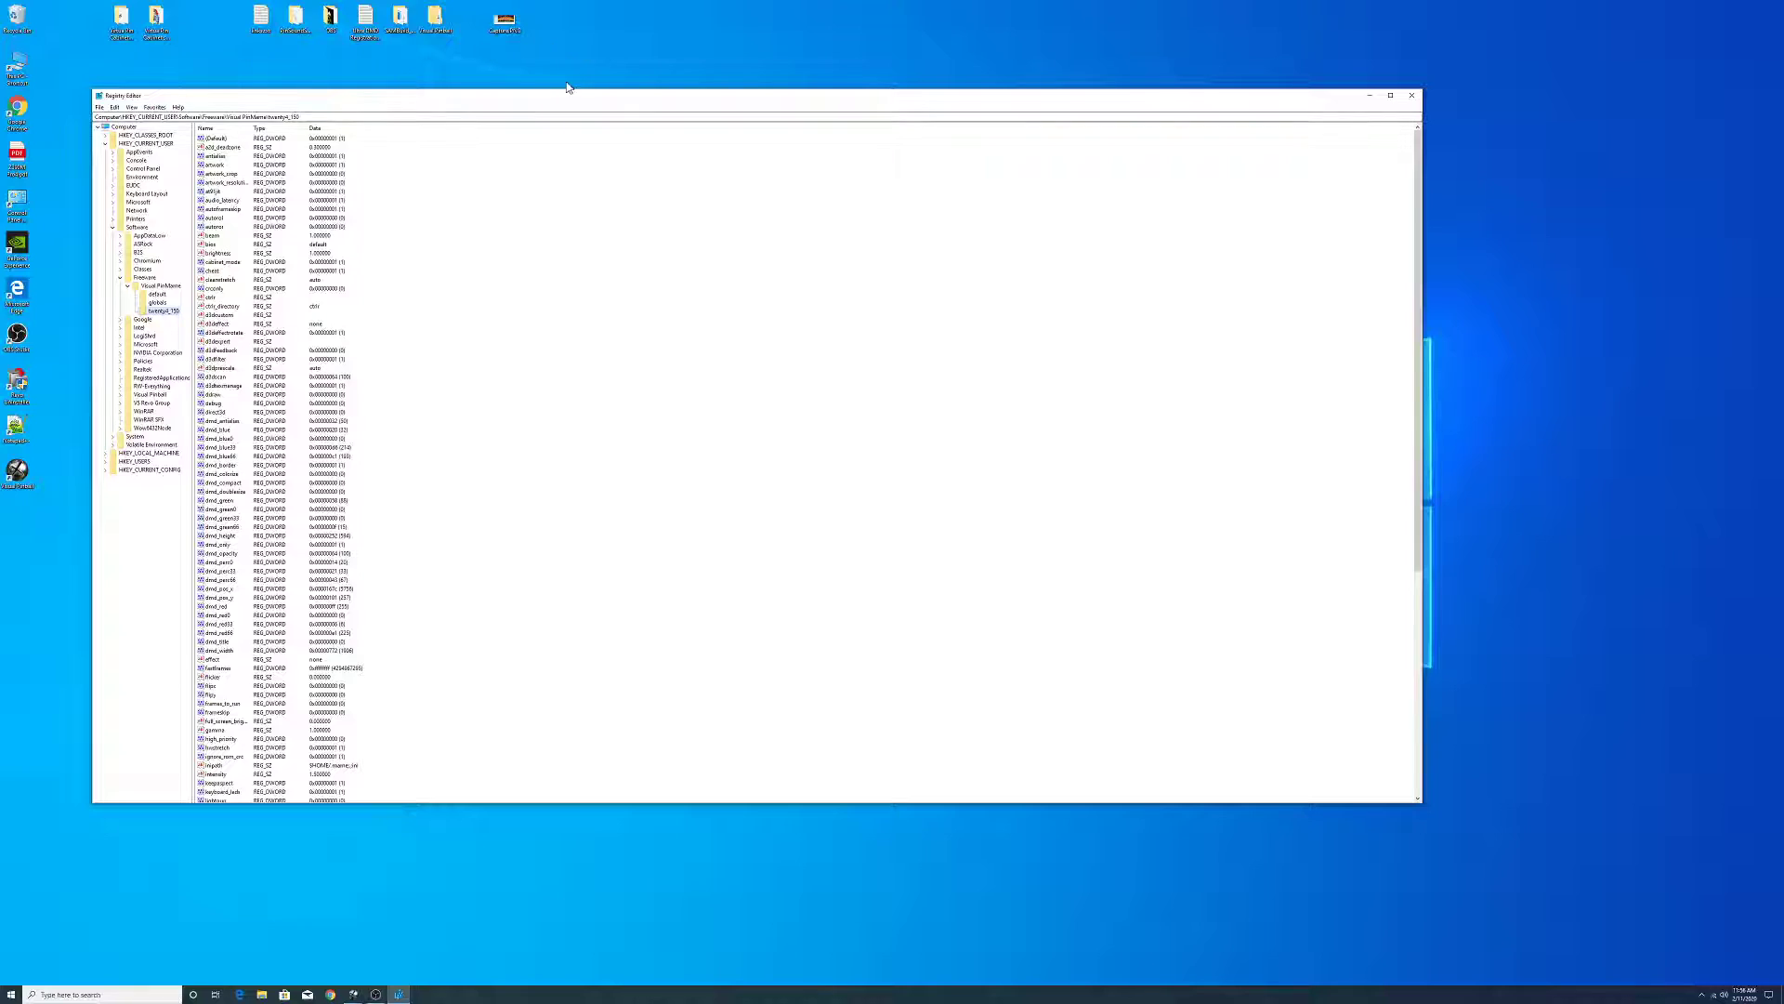
- Open the desktop's New Text Document in Notepad, remove an extra blank line and place it beside the registry values
left_click_drag(623, 100, 626, 267)
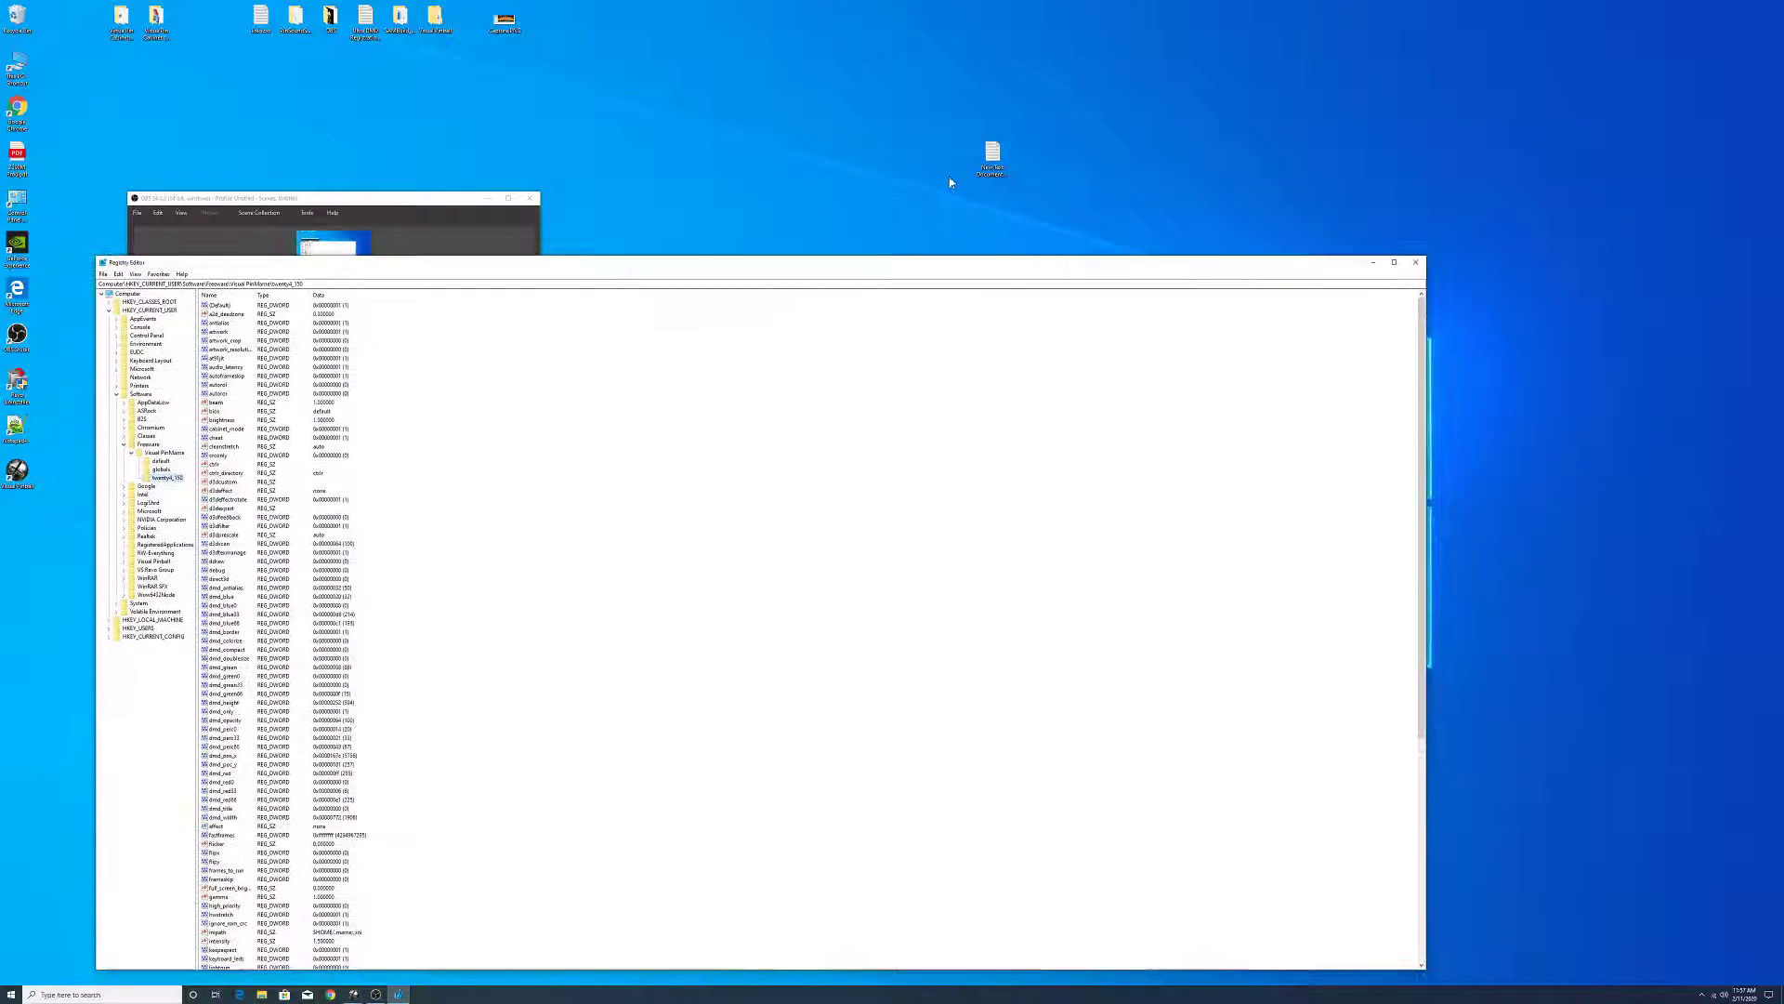
left_click_drag(1090, 153, 1585, 117)
left_click_drag(898, 263, 929, 92)
double_click(1584, 110)
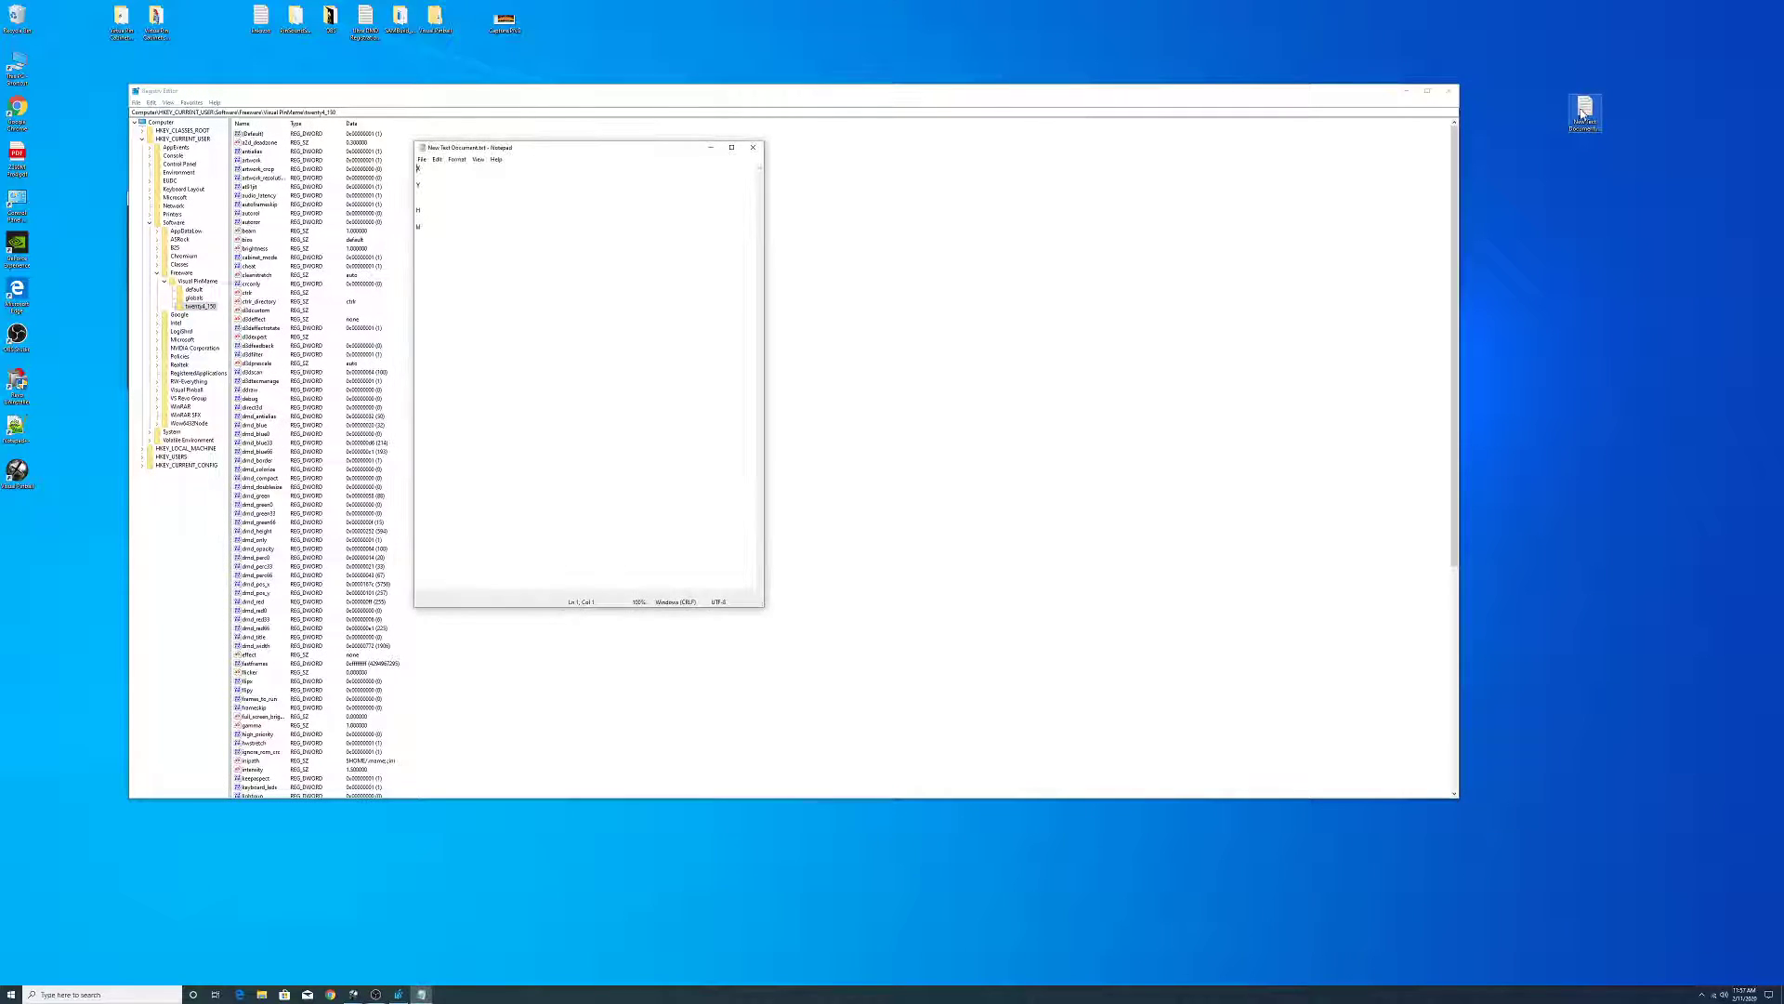
left_click(418, 194)
key("BackSpace")
left_click_drag(553, 158, 832, 117)
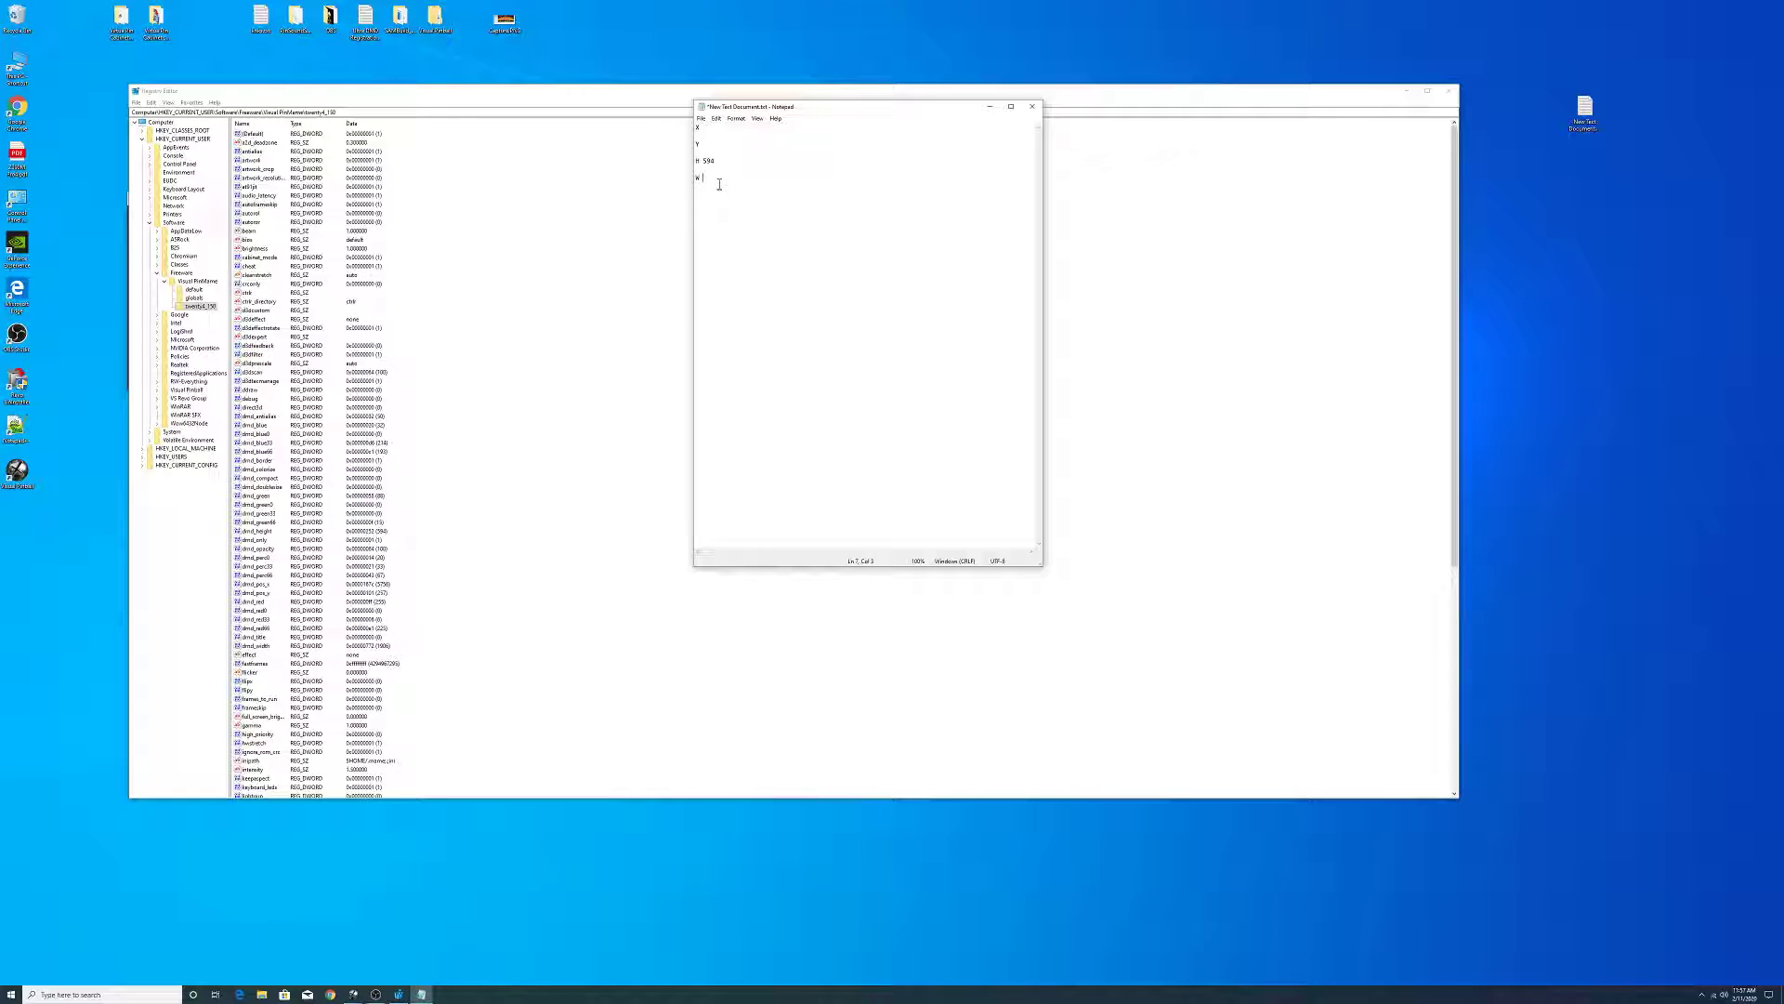
- Record the DMD position and size in the text document as X 5756, Y 257, H 594 and W 1906
type("06")
type("756")
left_click(712, 143)
left_click(765, 198)
- Copy the name of the dmd_height registry value without renaming it or changing its data
double_click(271, 531)
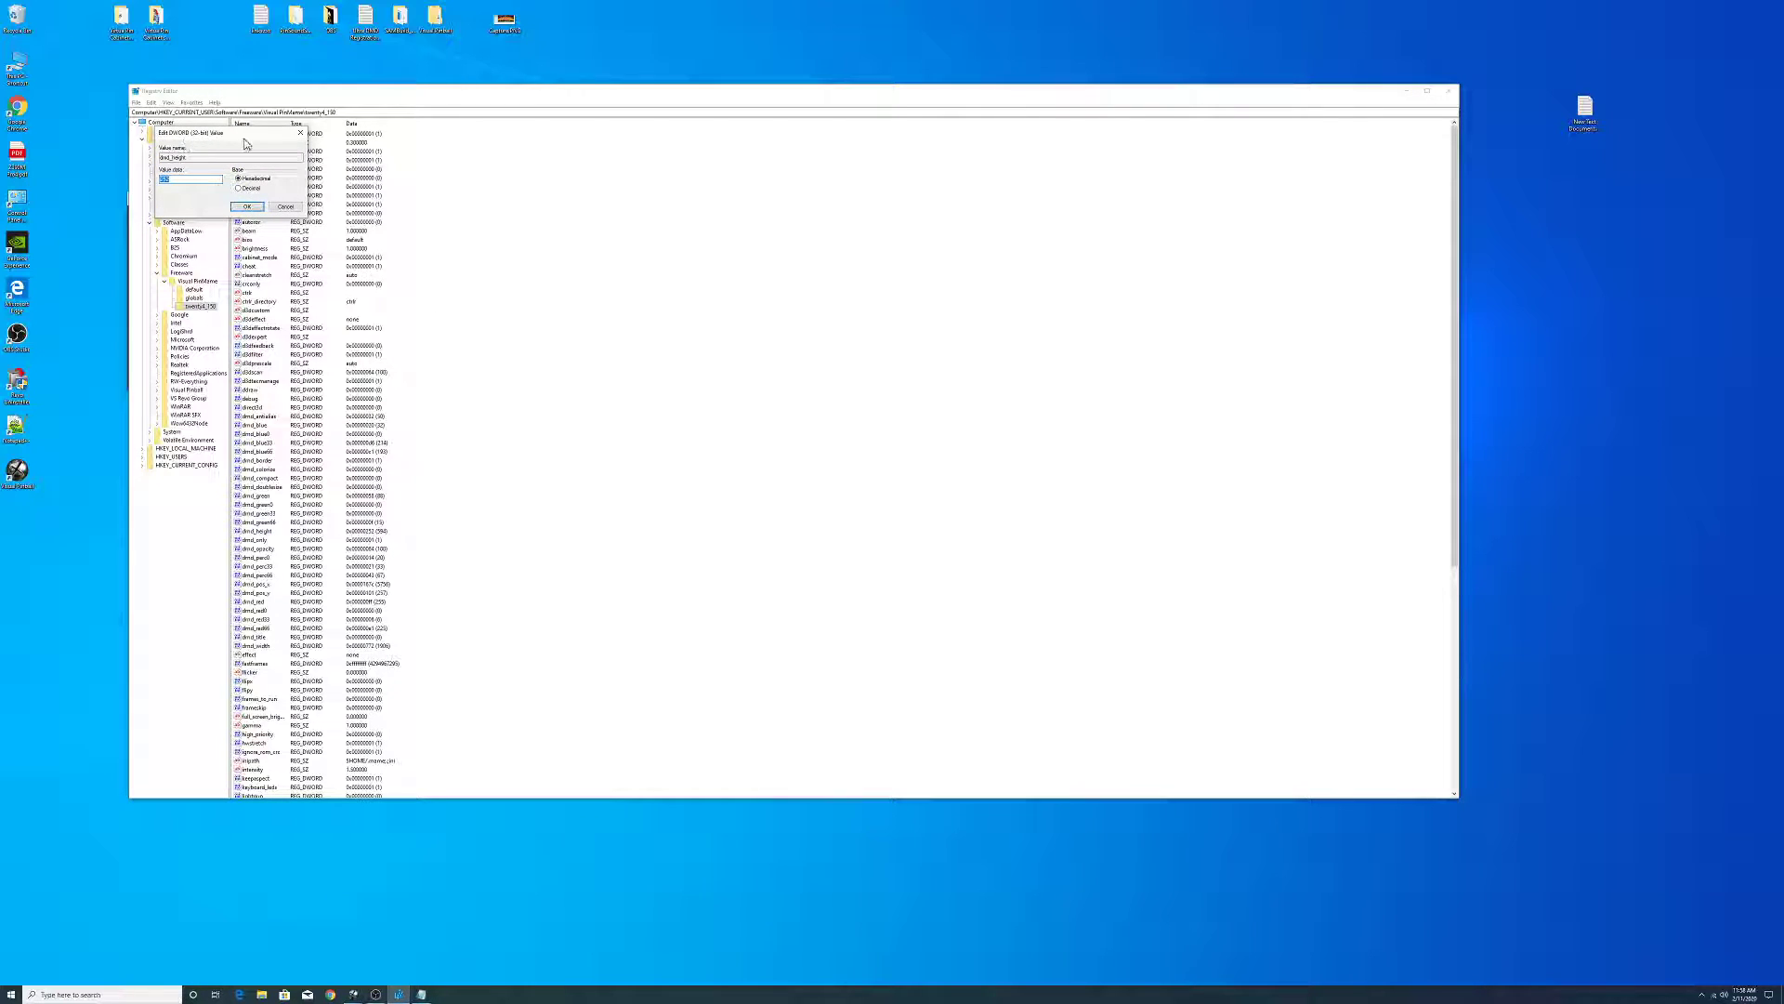
left_click(297, 132)
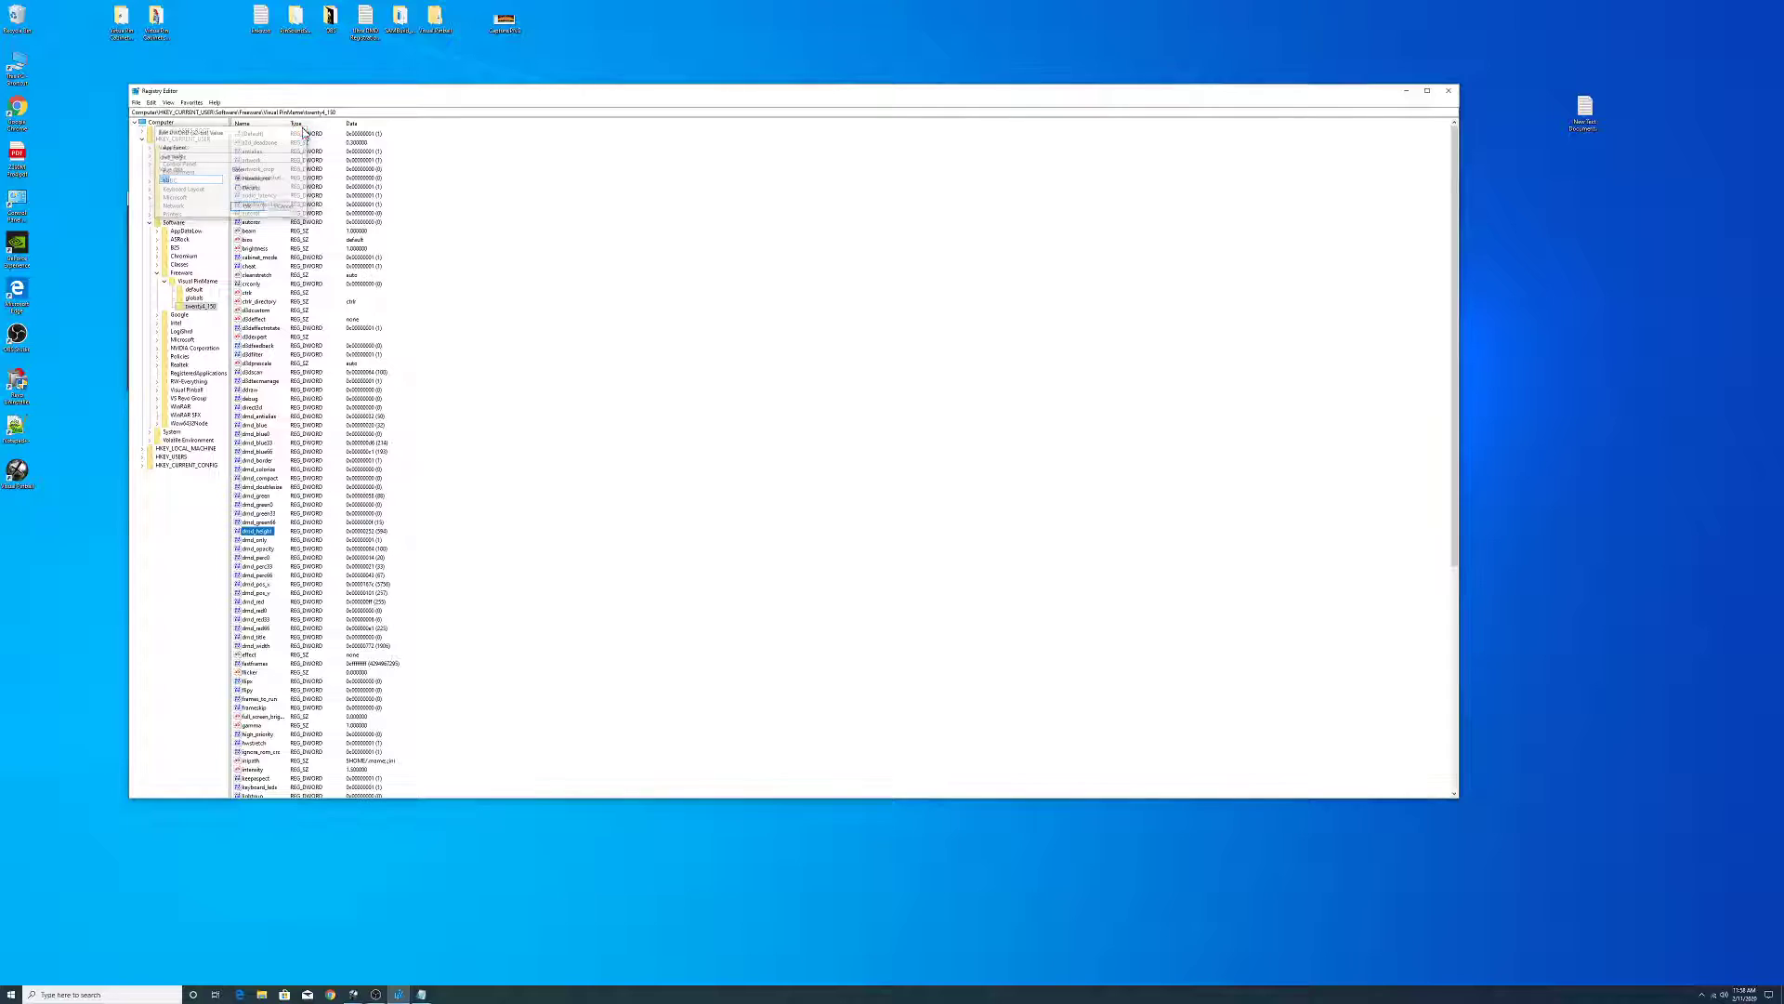
right_click(264, 530)
left_click(289, 569)
key("ctrl+c")
right_click(267, 529)
left_click(288, 561)
- Paste the copied dmd_height name into the text document below the W 1906 line, with blank lines around it
left_click(423, 991)
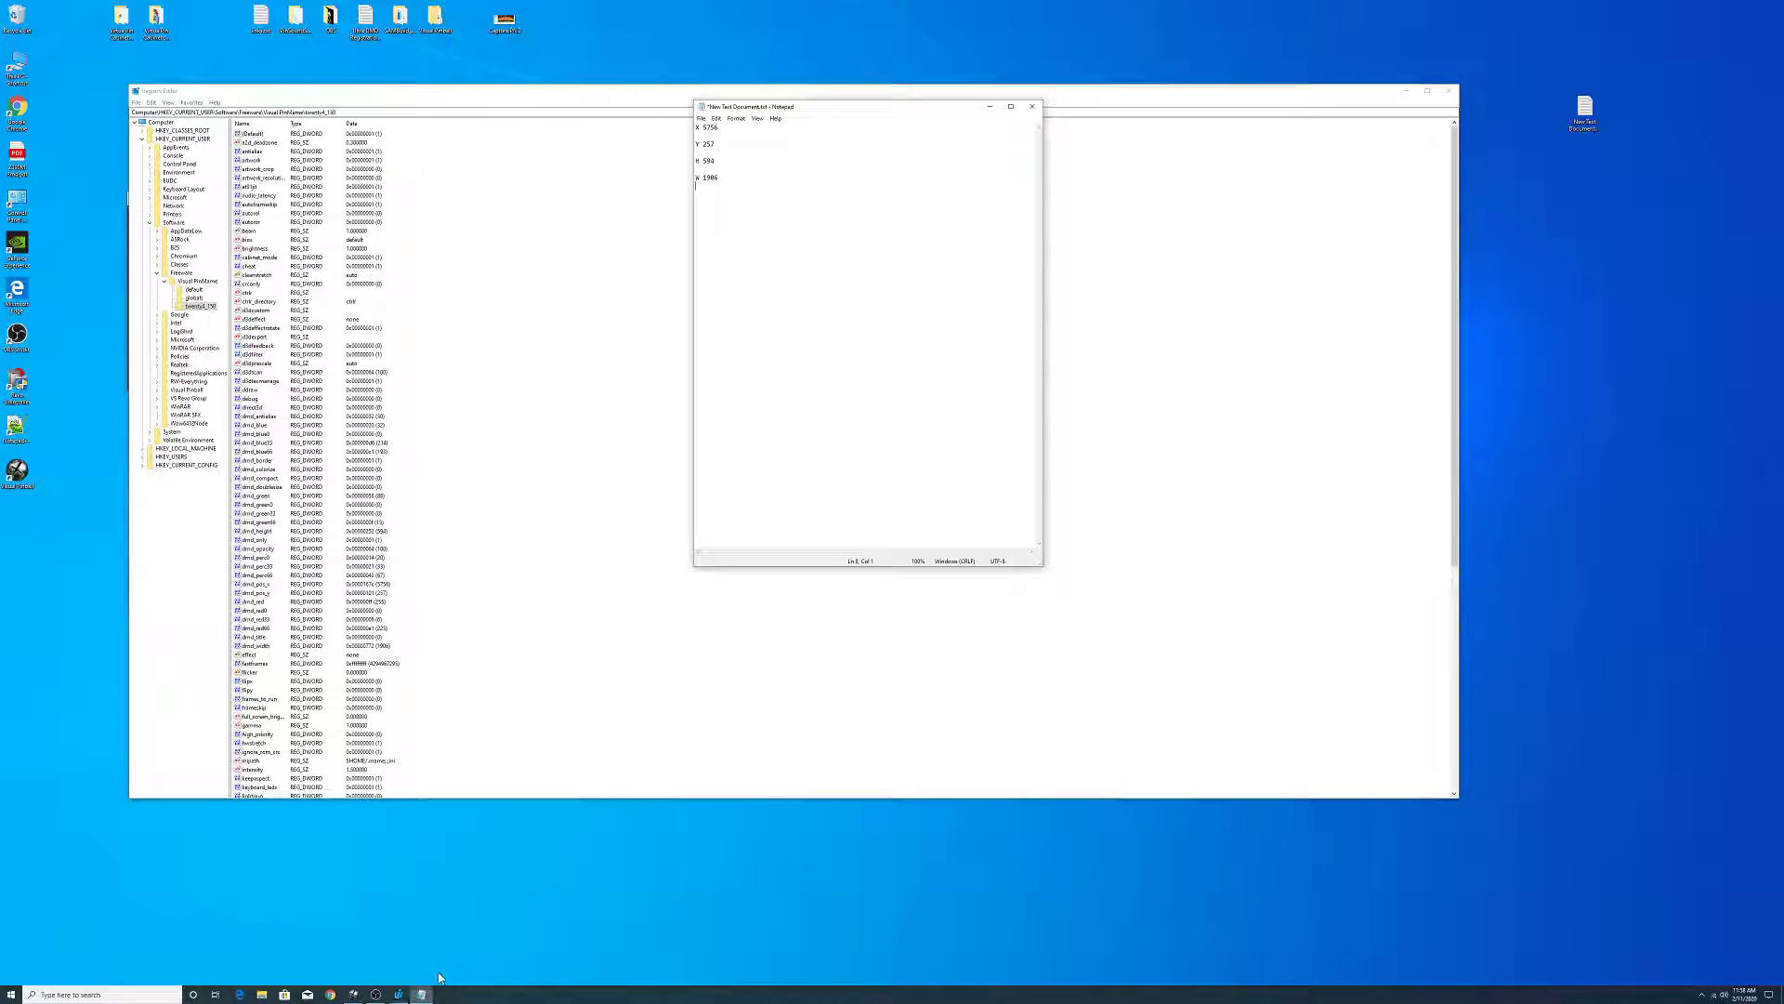
key("Return")
key("Return")
key("Return")
right_click(722, 295)
left_click(765, 336)
key("Return")
key("Return")
key("Return")
key("Return")
- Copy the dmd_height value name again and paste it as a second entry in the text document
right_click(268, 531)
left_click(293, 567)
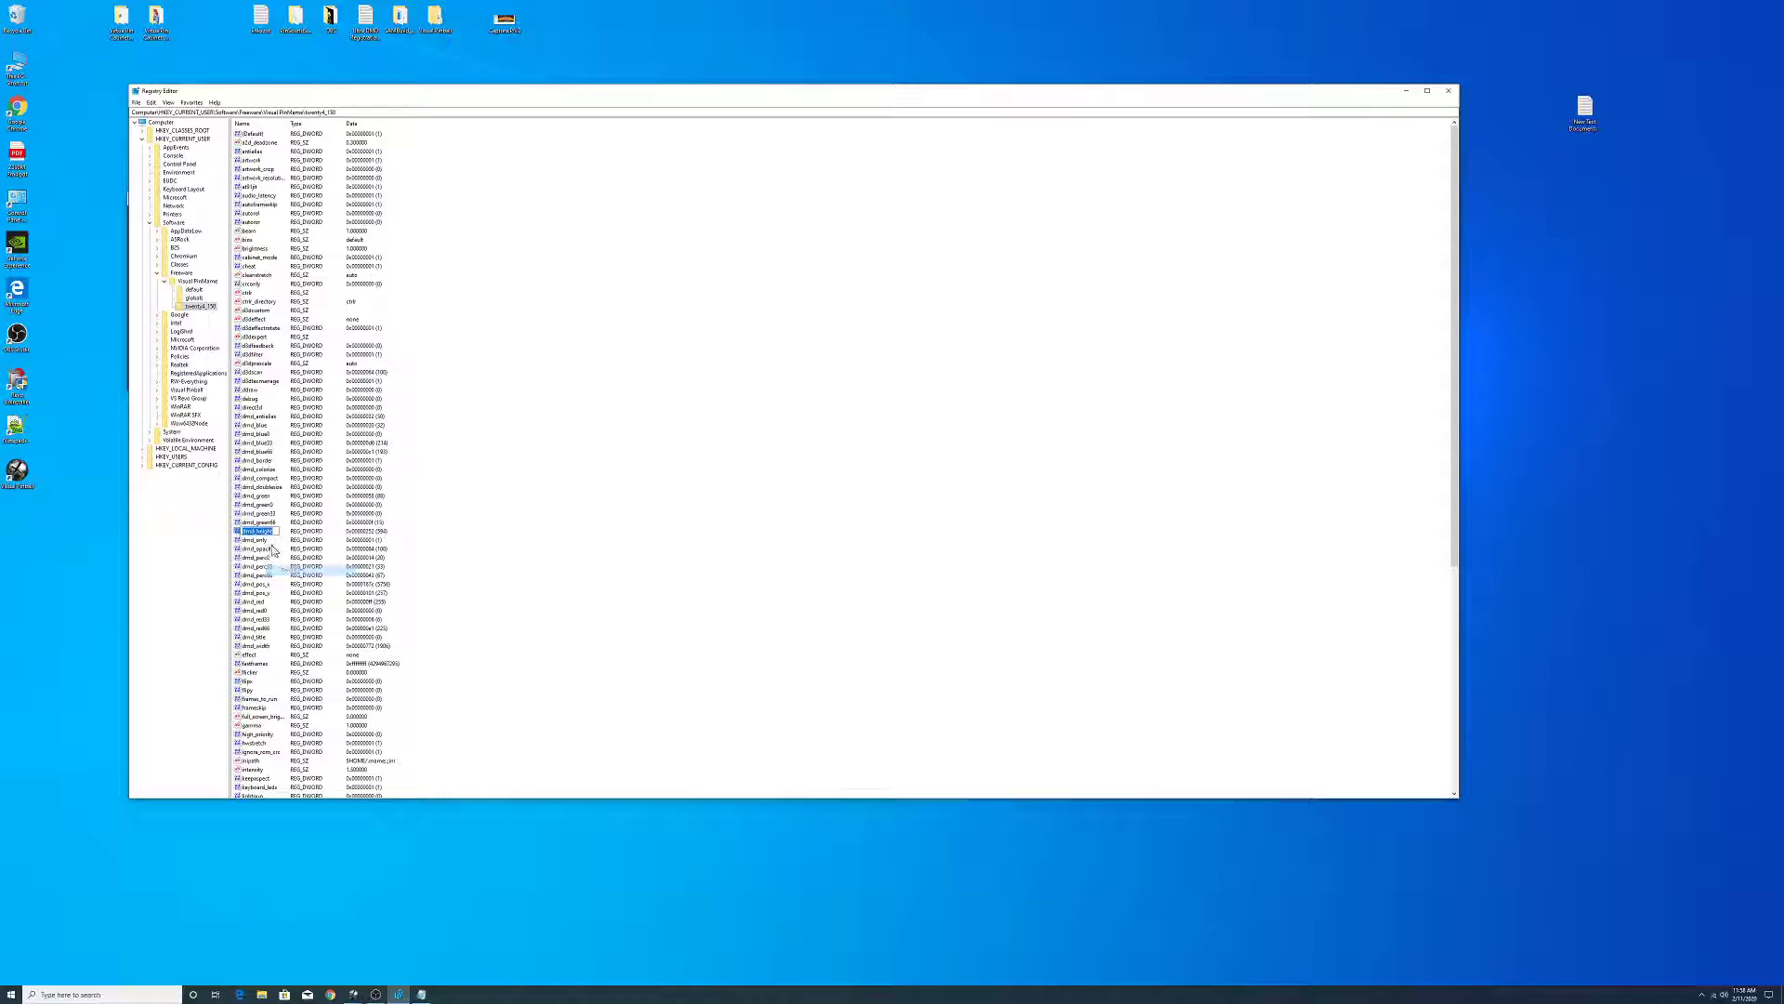
right_click(270, 537)
left_click(294, 561)
left_click(422, 994)
right_click(706, 247)
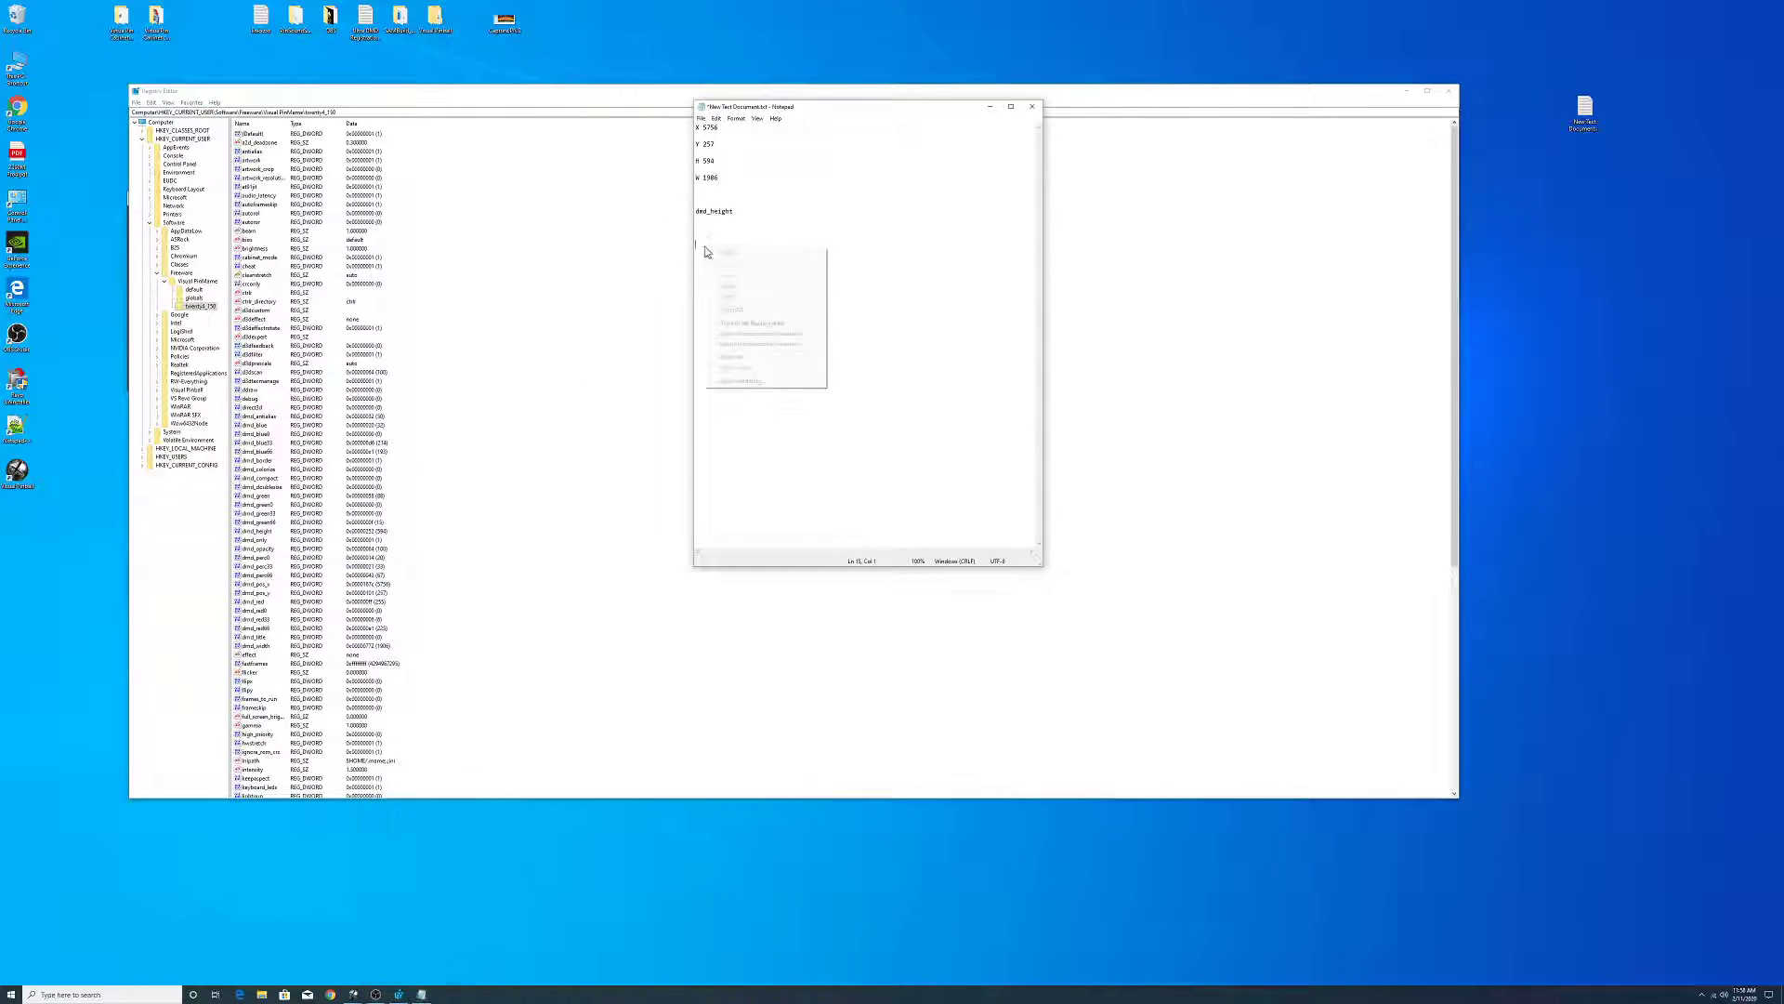
left_click(733, 287)
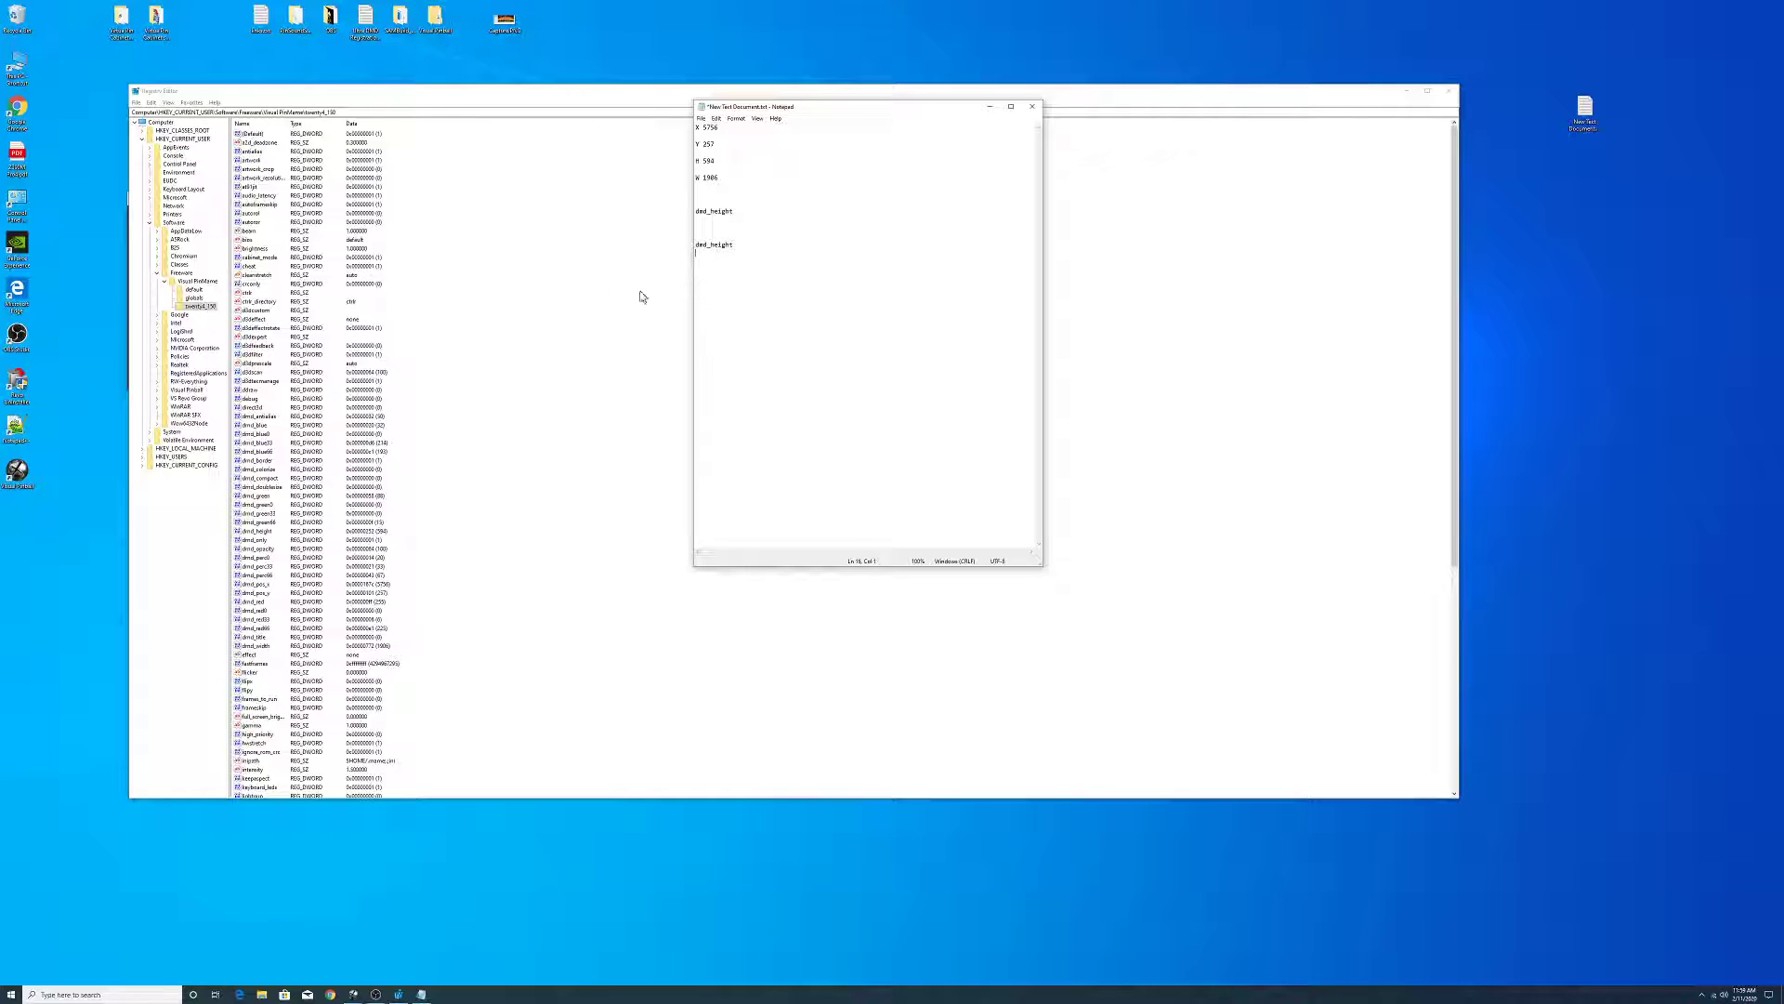
- Add the registry value names dmd_pos_x and dmd_pos_y as separate entries below the dmd_height entries in the text document
left_click(261, 583)
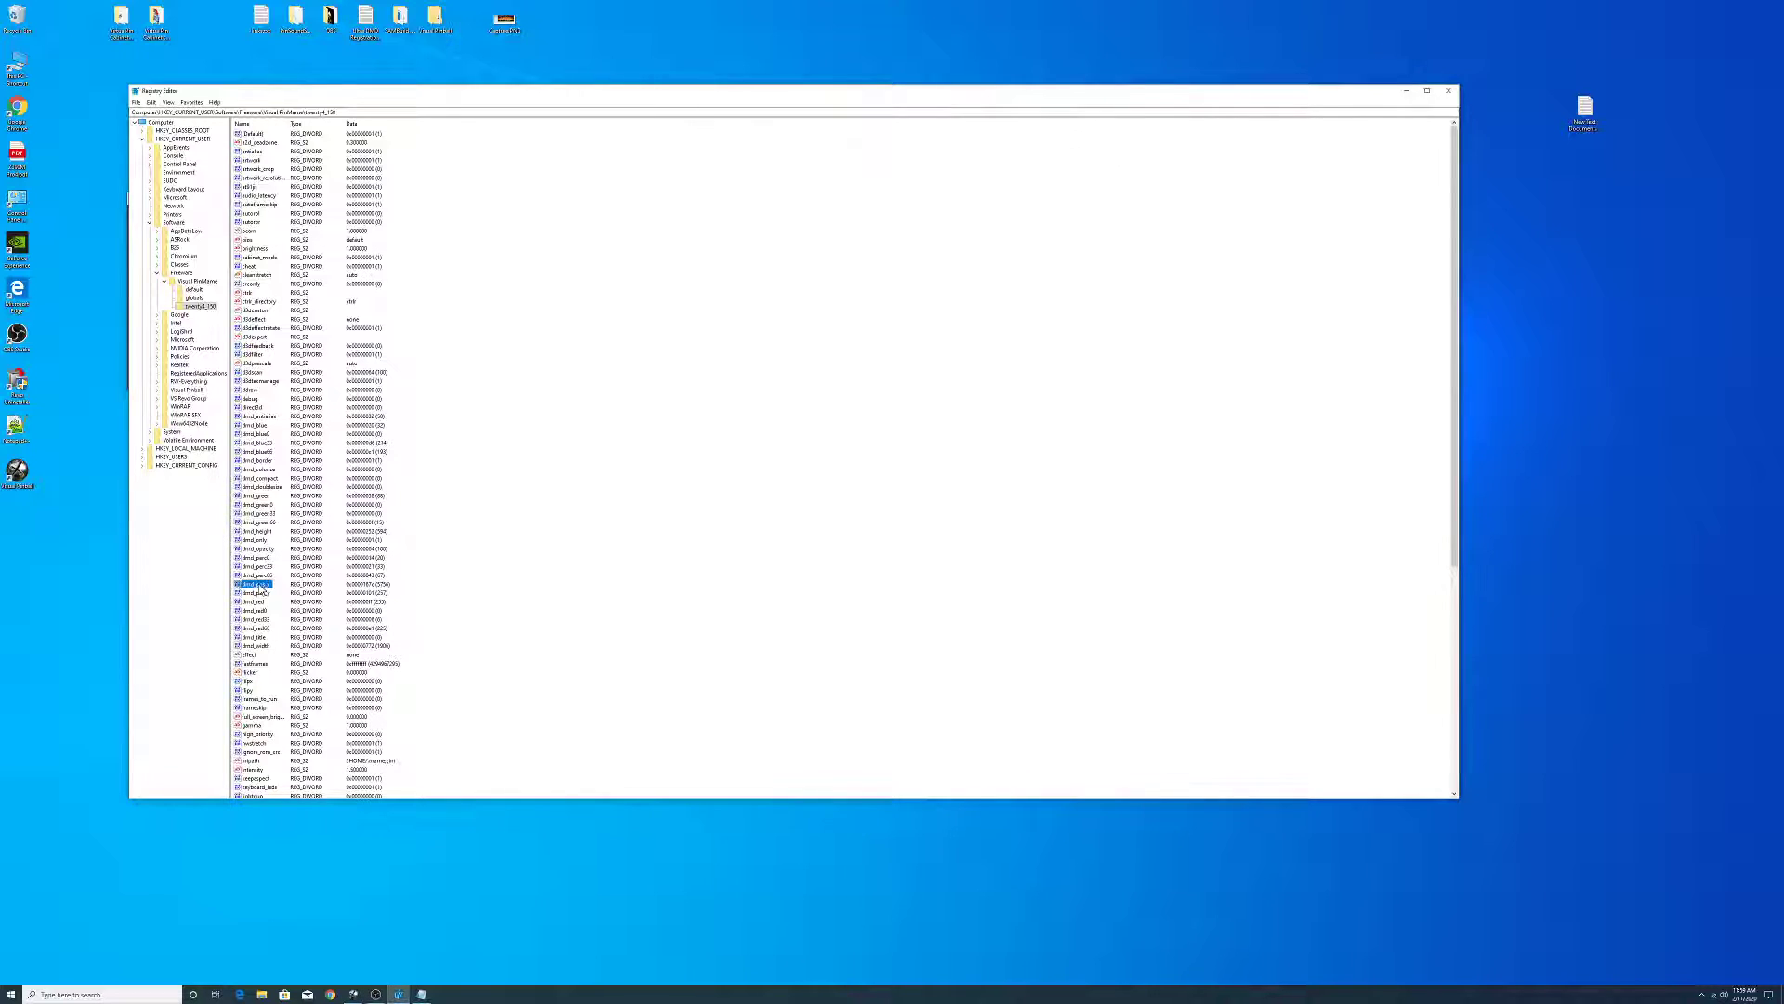
right_click(272, 598)
left_click(265, 618)
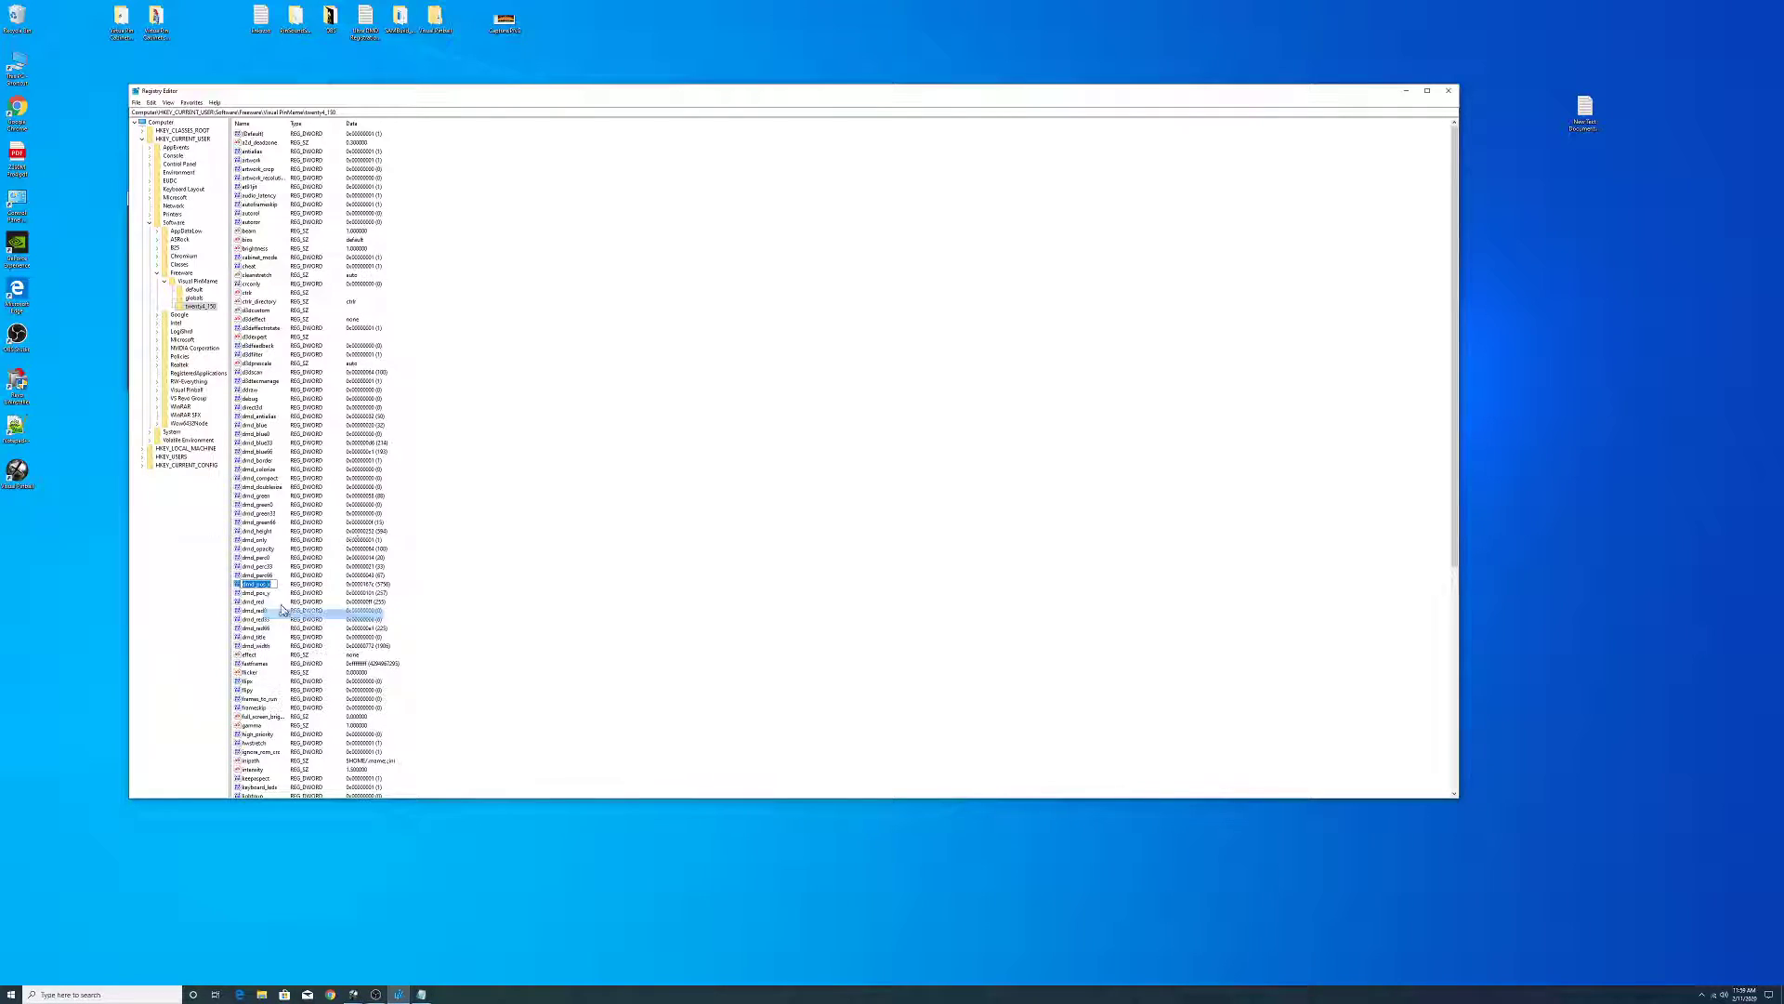
left_click(421, 994)
right_click(733, 330)
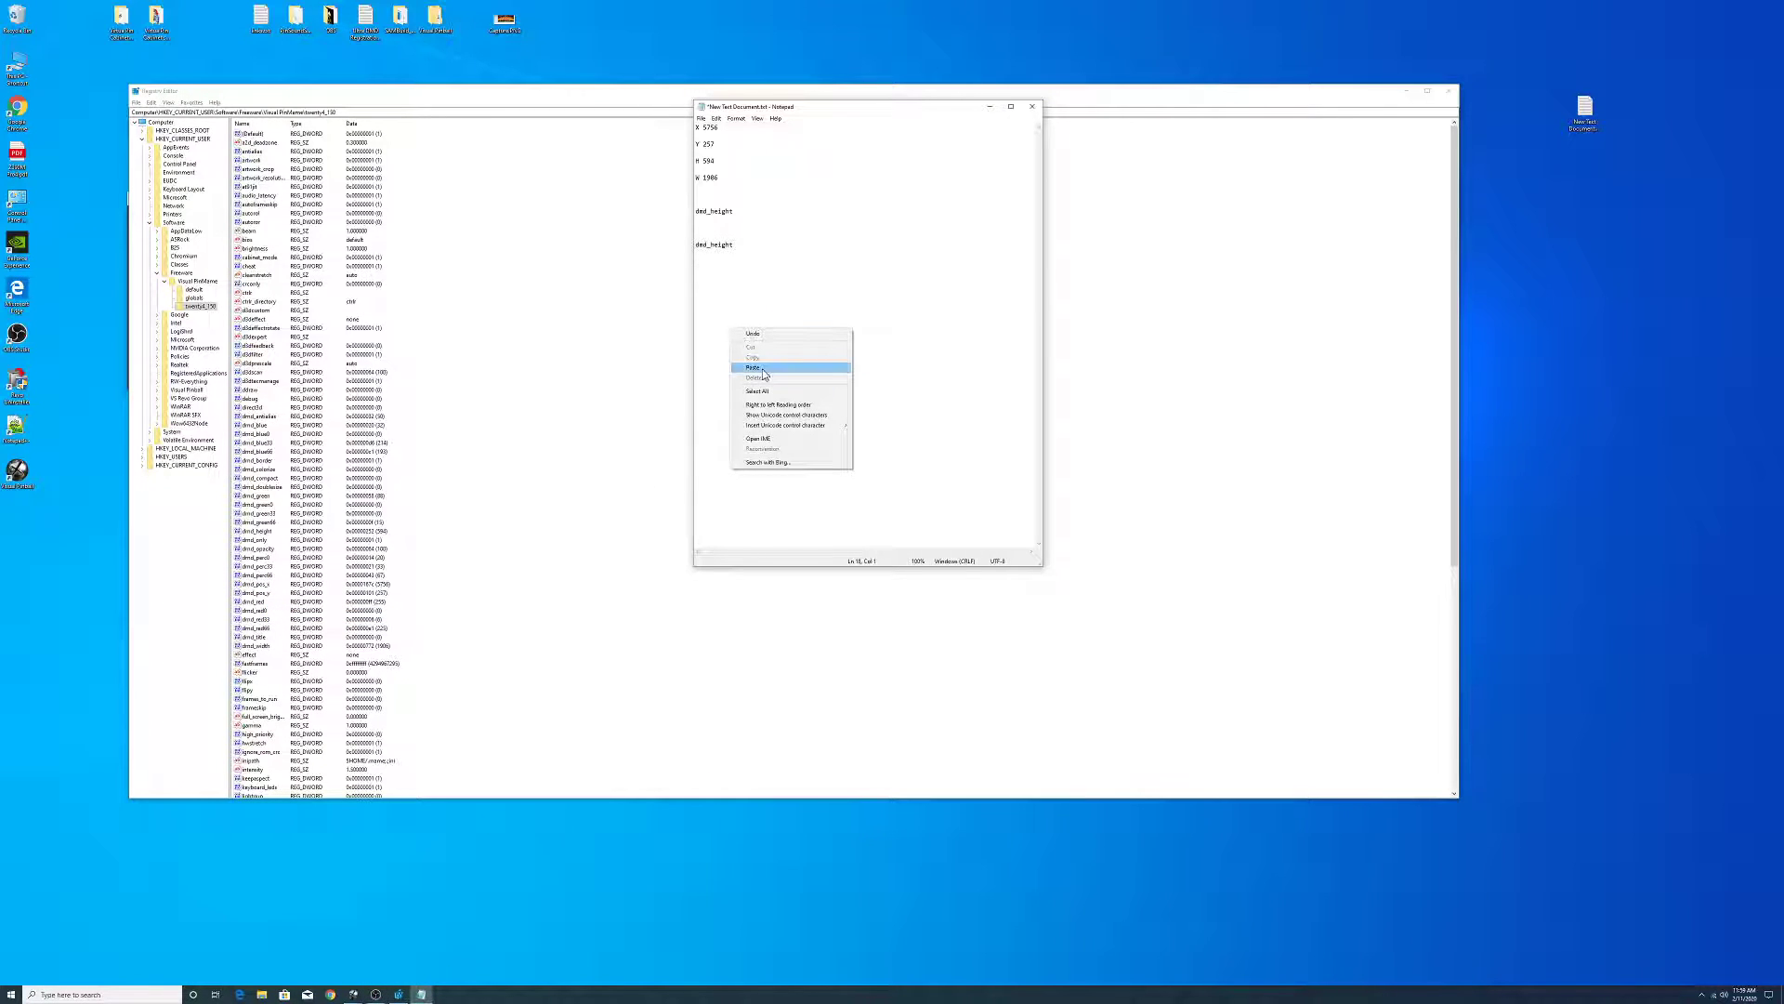
left_click(753, 368)
key("Return")
right_click(744, 338)
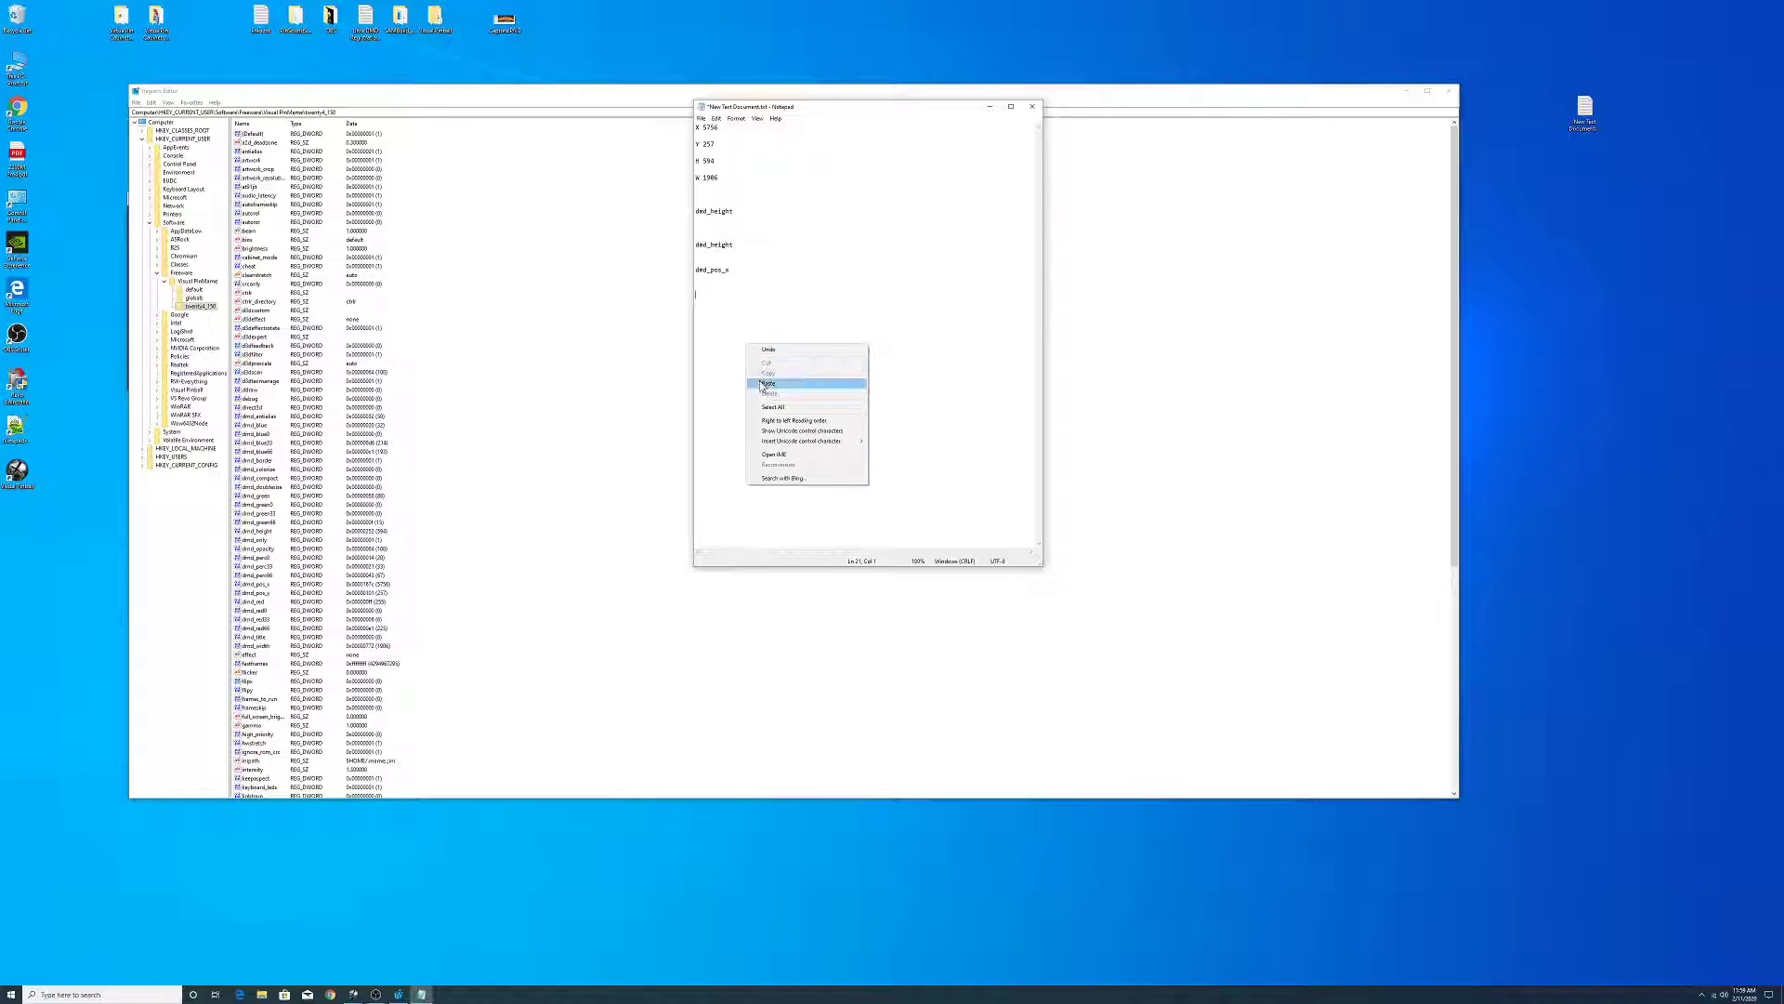
left_click(762, 376)
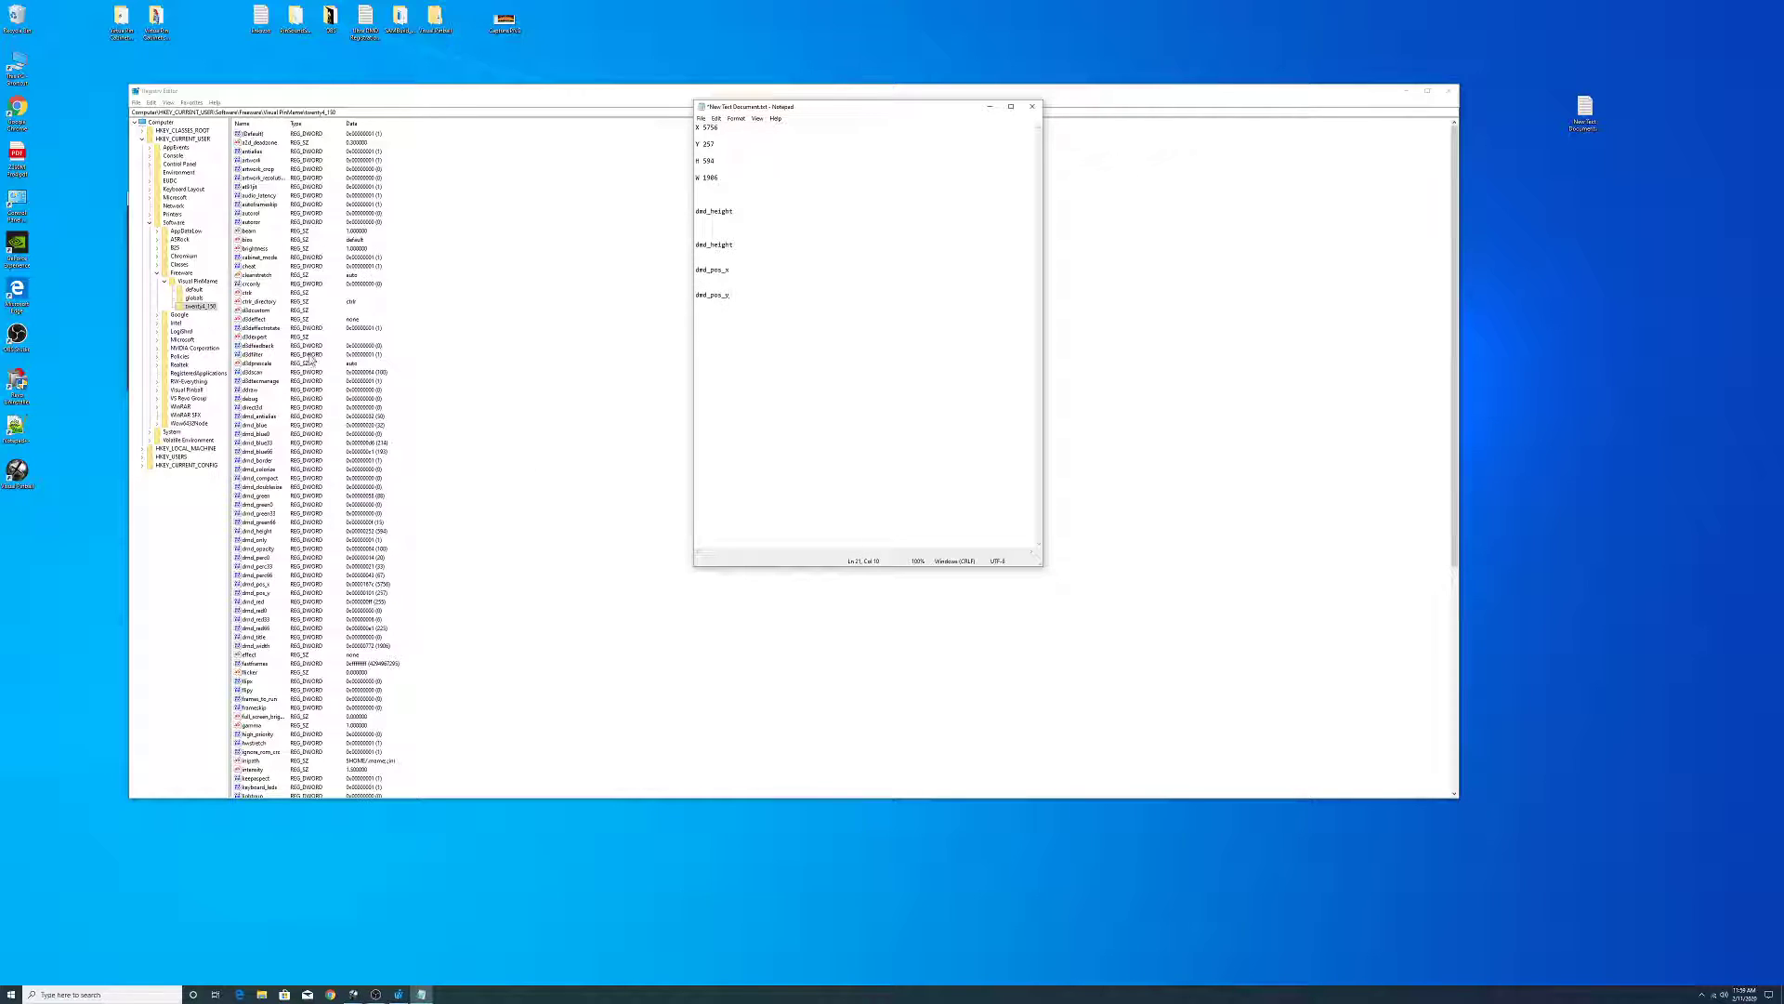
- Create three new DWORD (32-bit) values and one binary value in the Visual PinMame default key, keeping their suggested names
left_click(193, 291)
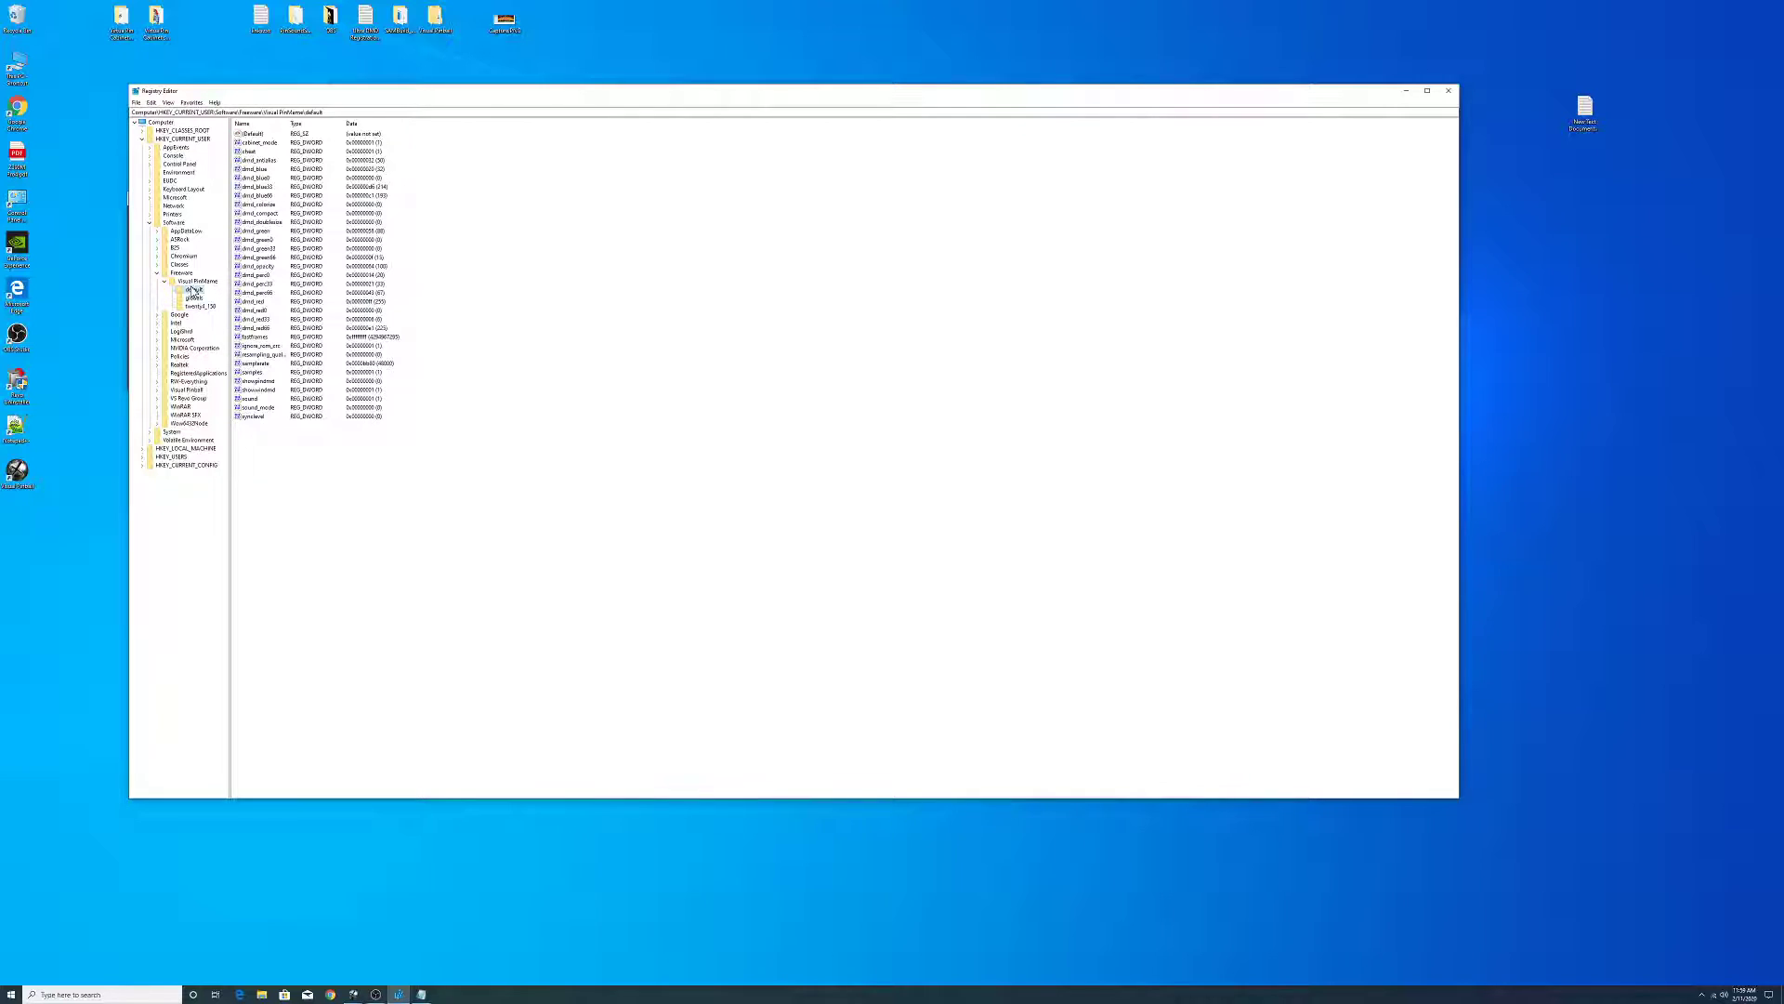
right_click(291, 455)
mouse_move(311, 462)
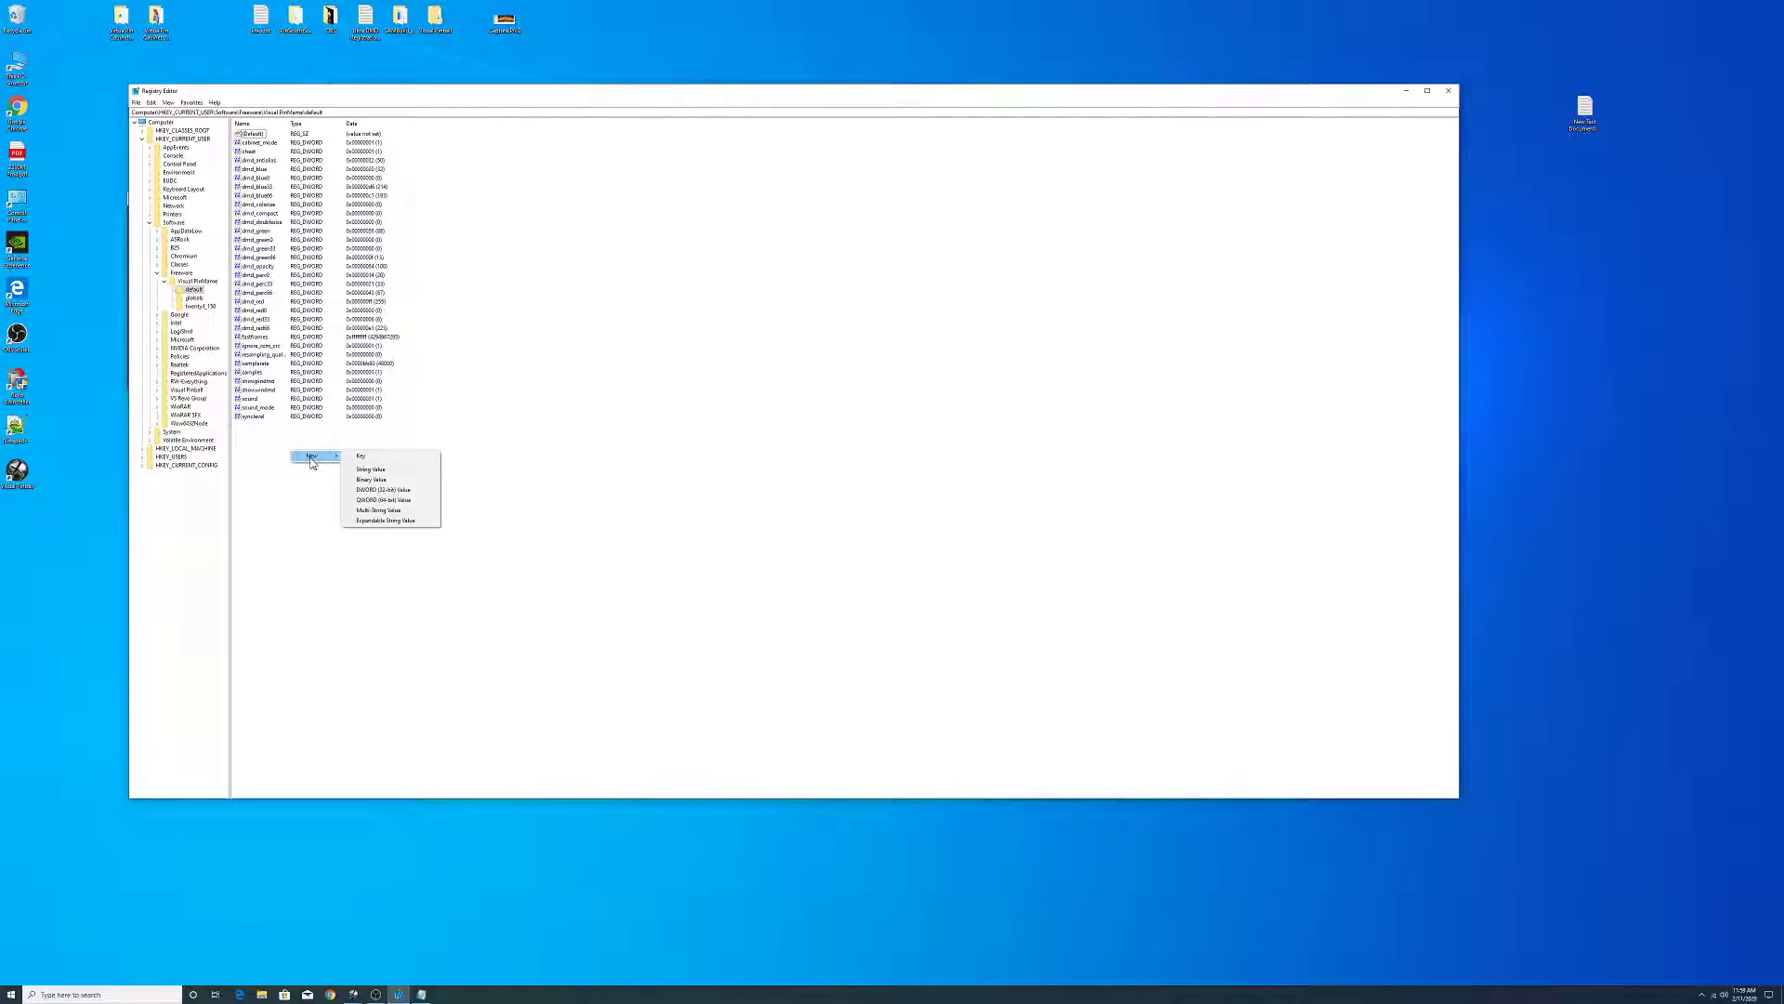
left_click(397, 490)
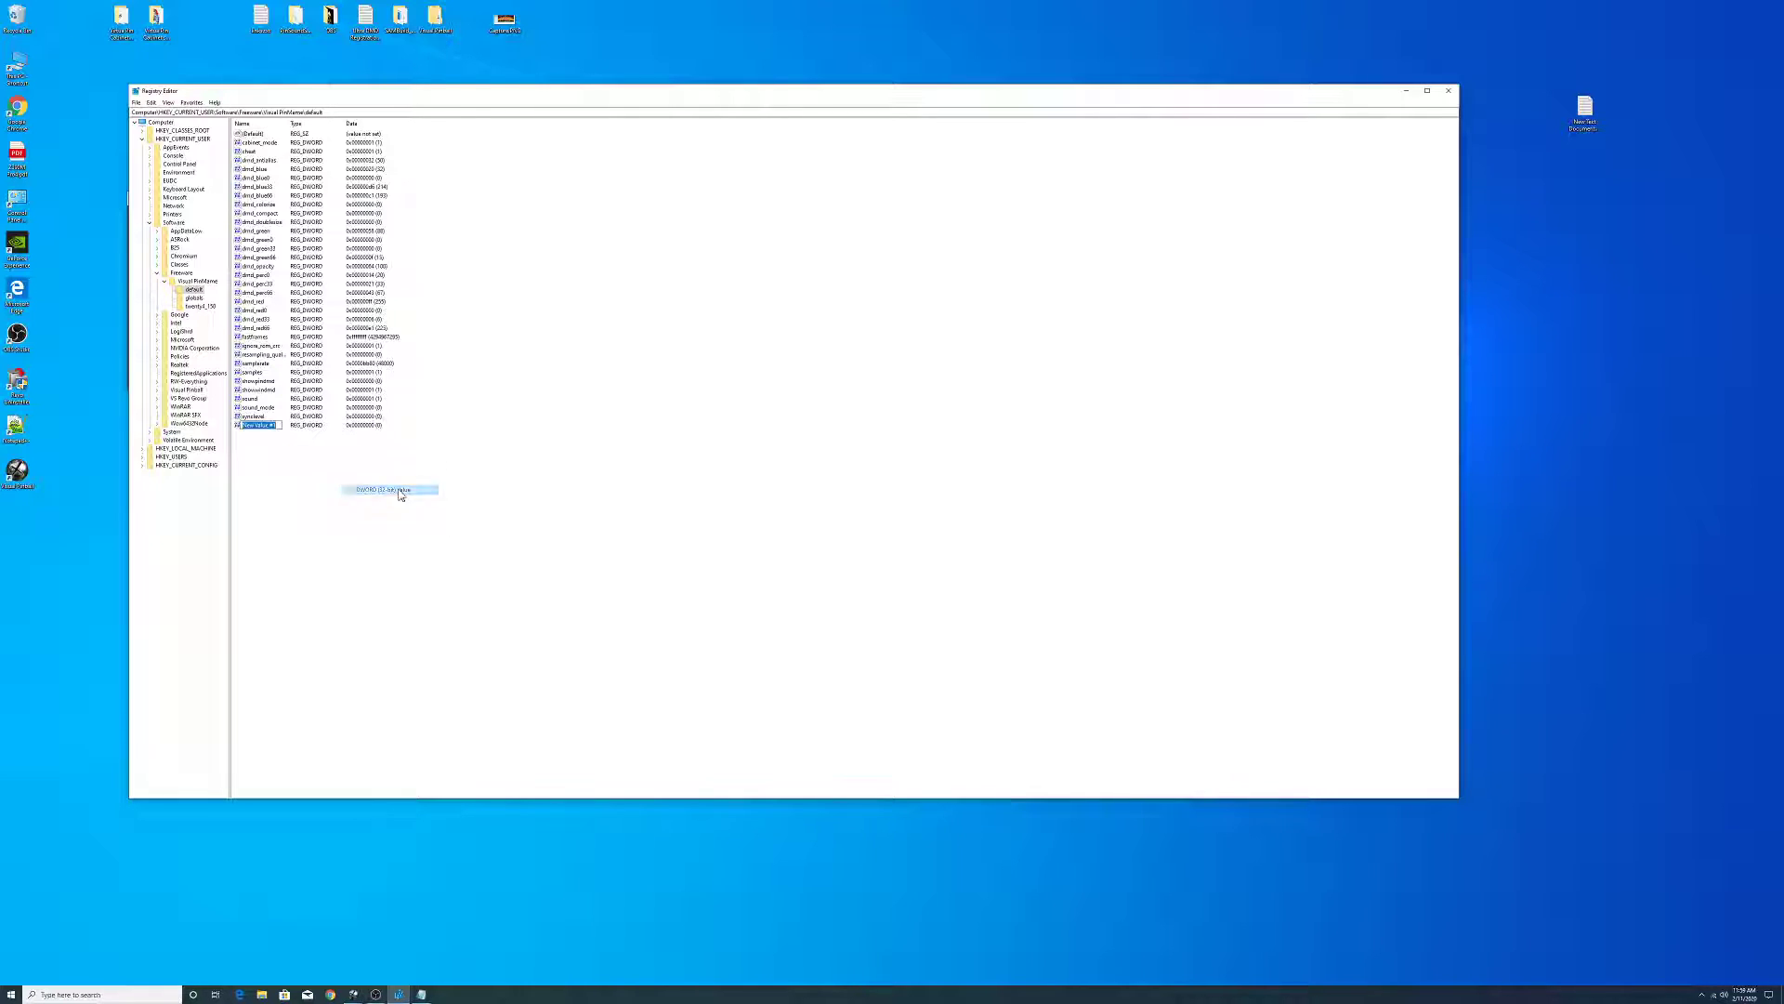
mouse_move(379, 514)
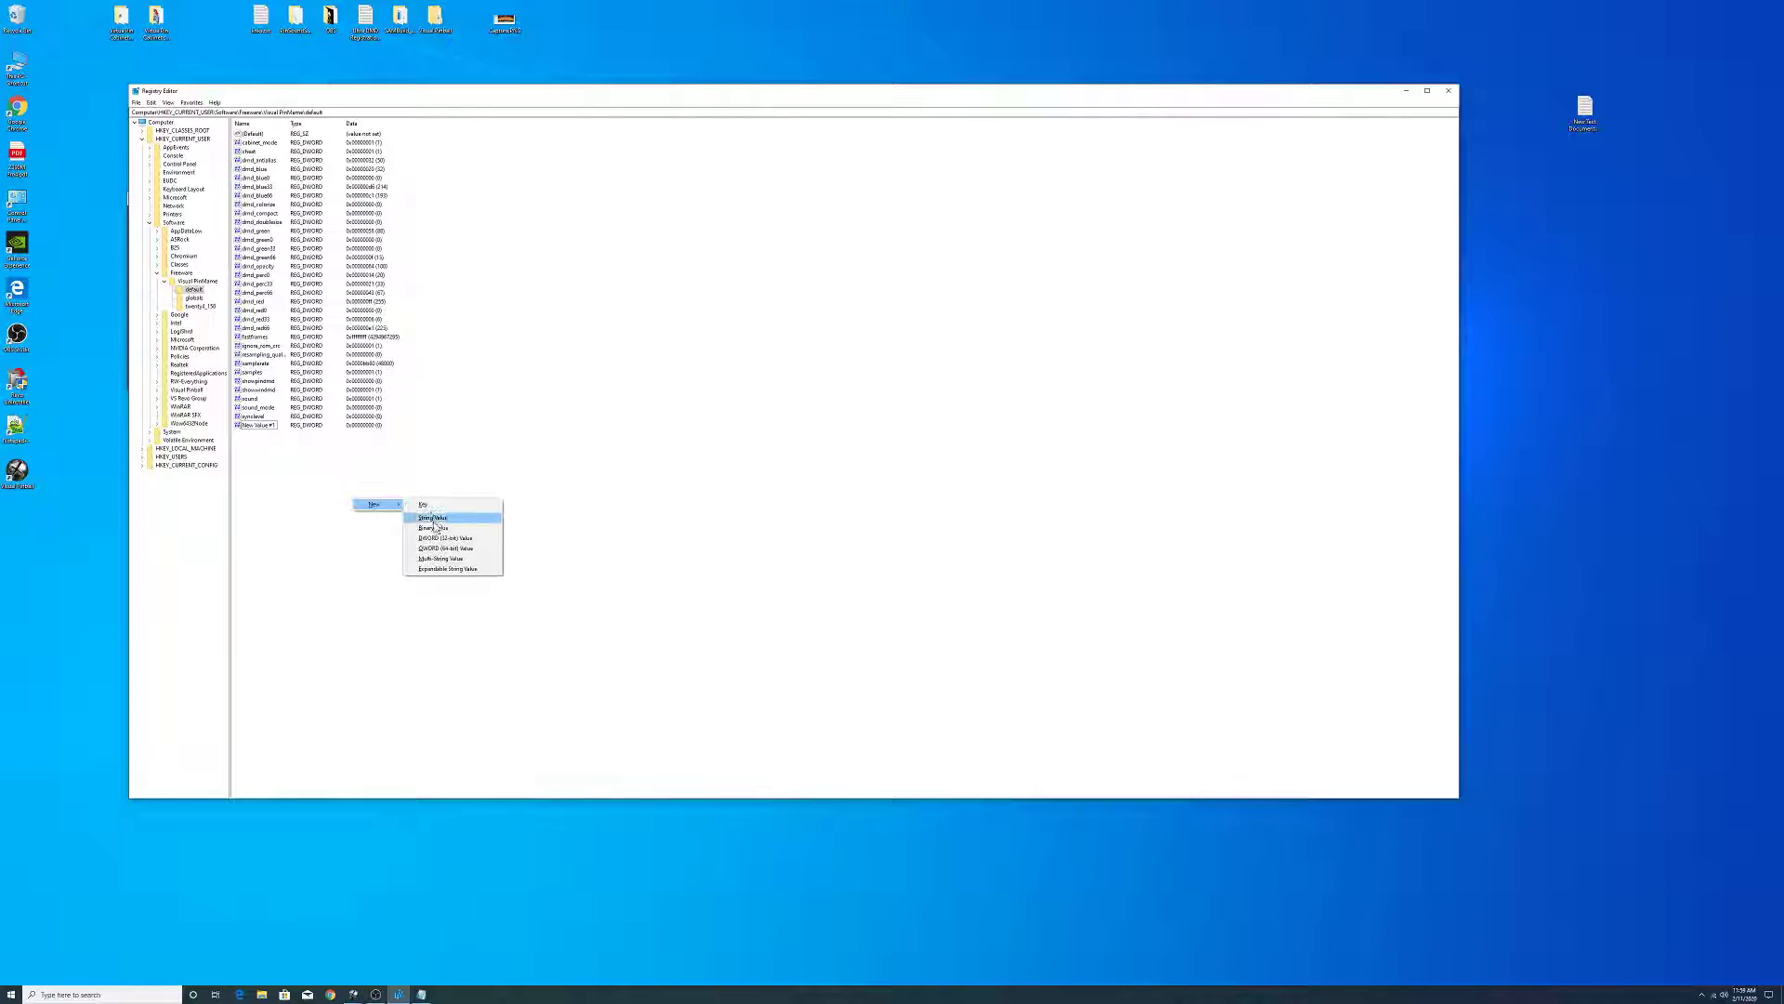
left_click(431, 540)
right_click(355, 530)
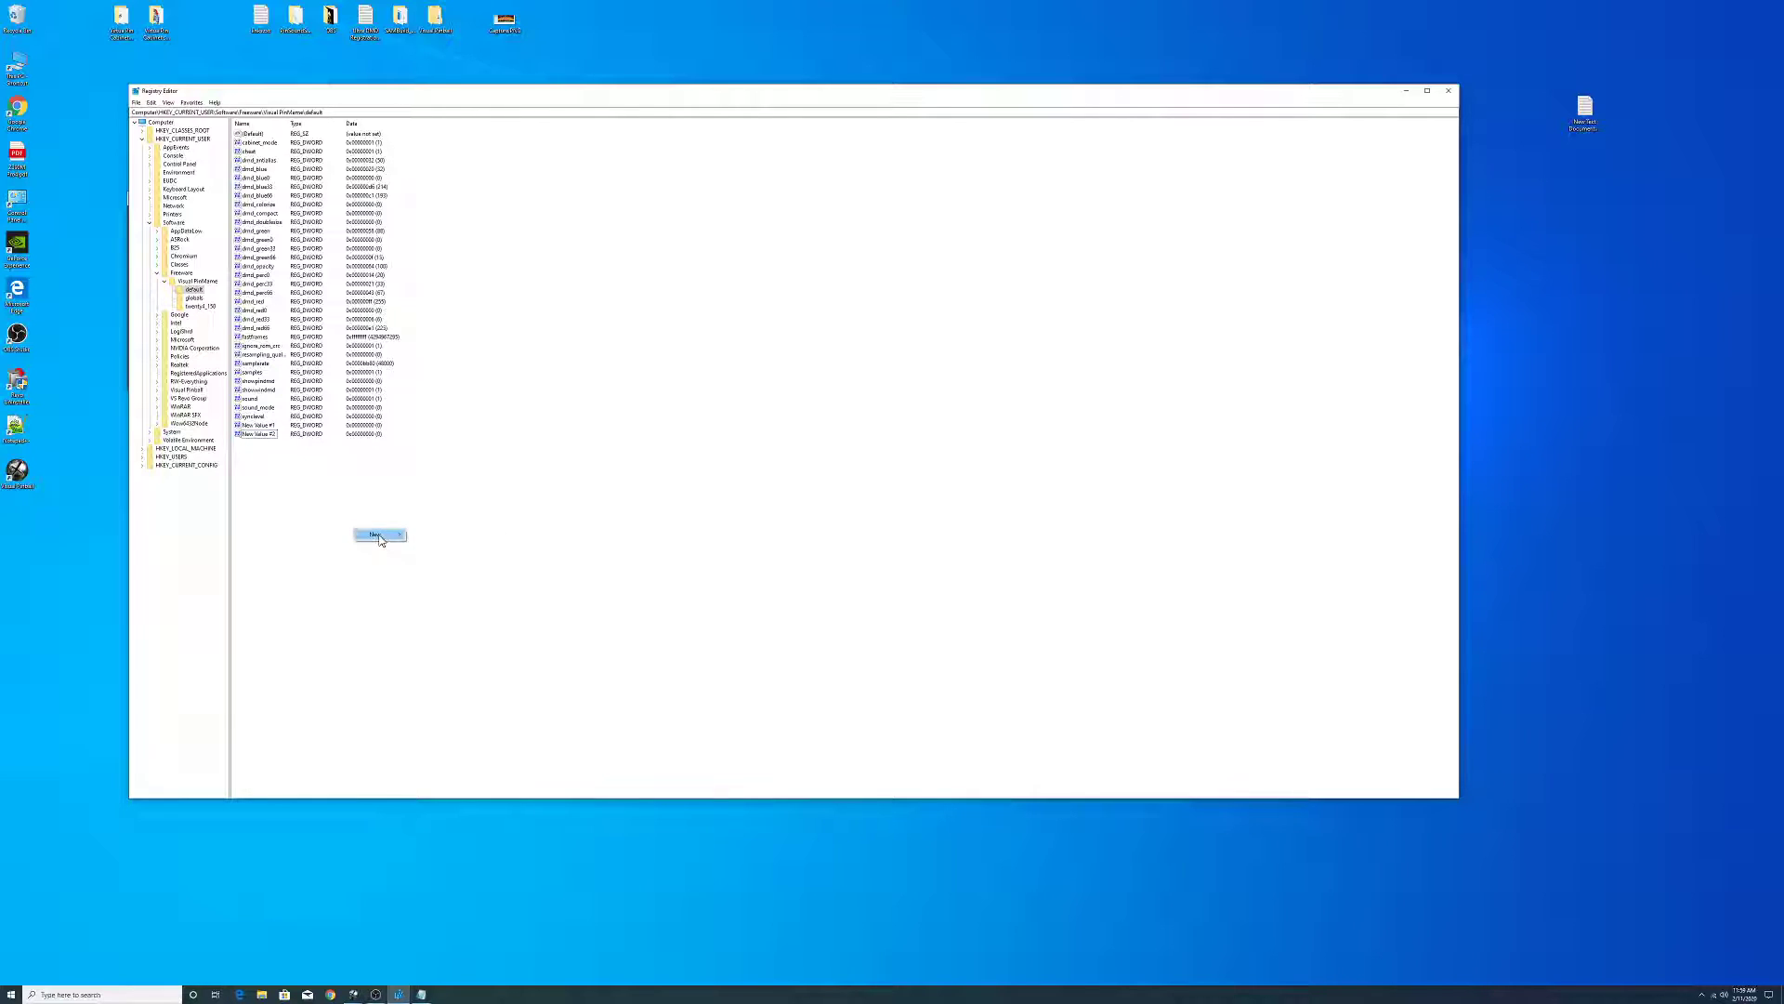
mouse_move(381, 535)
left_click(439, 567)
right_click(369, 536)
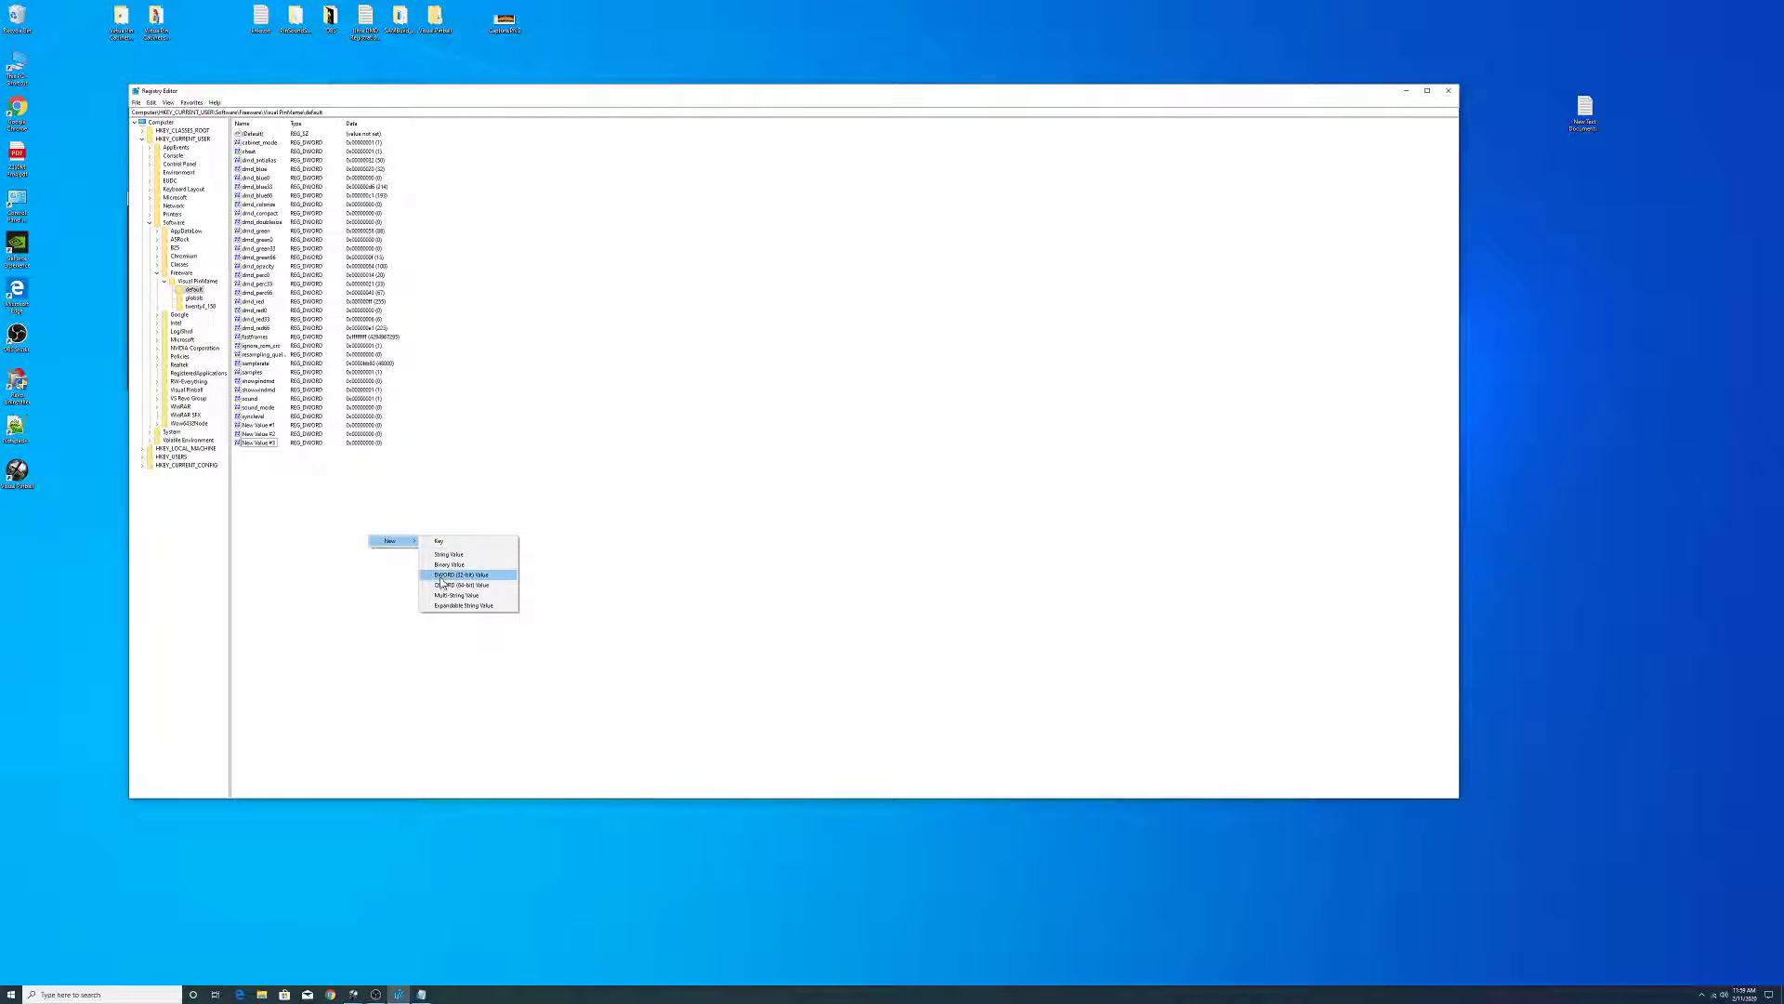
left_click(449, 564)
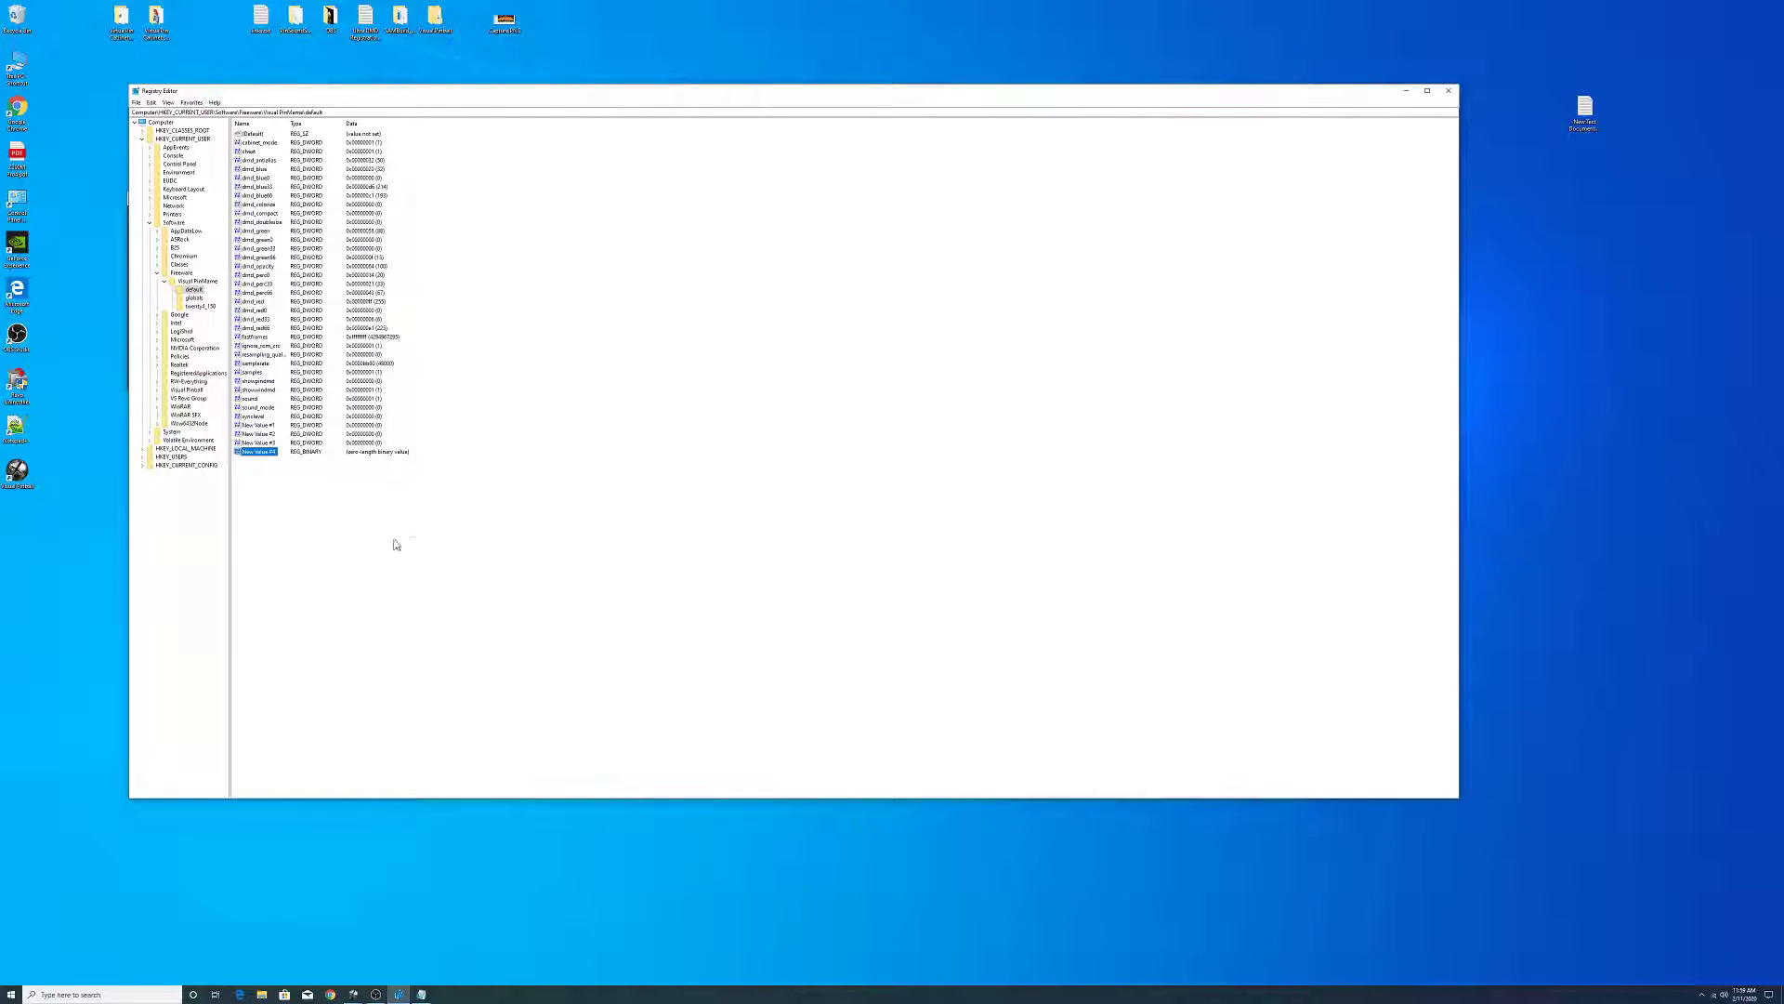
left_click(334, 864)
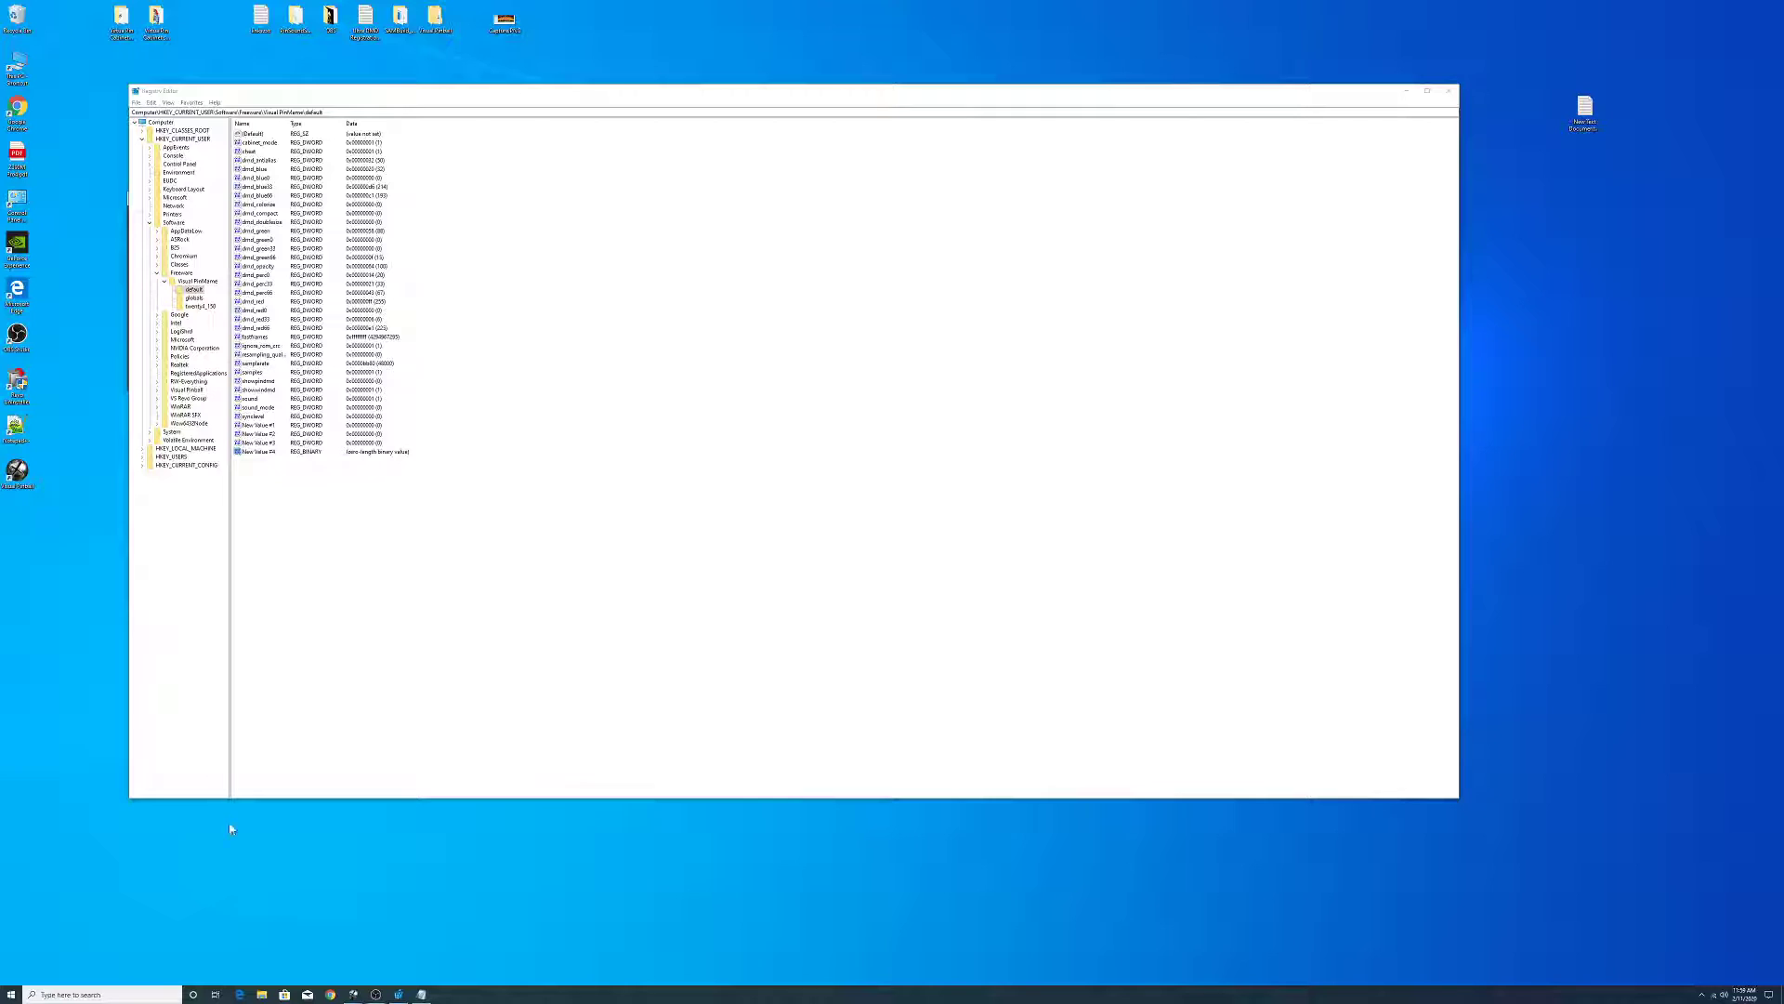
- Rename New Value #1 in the default key as dmd_height, using the name copied from the text document
left_click(421, 994)
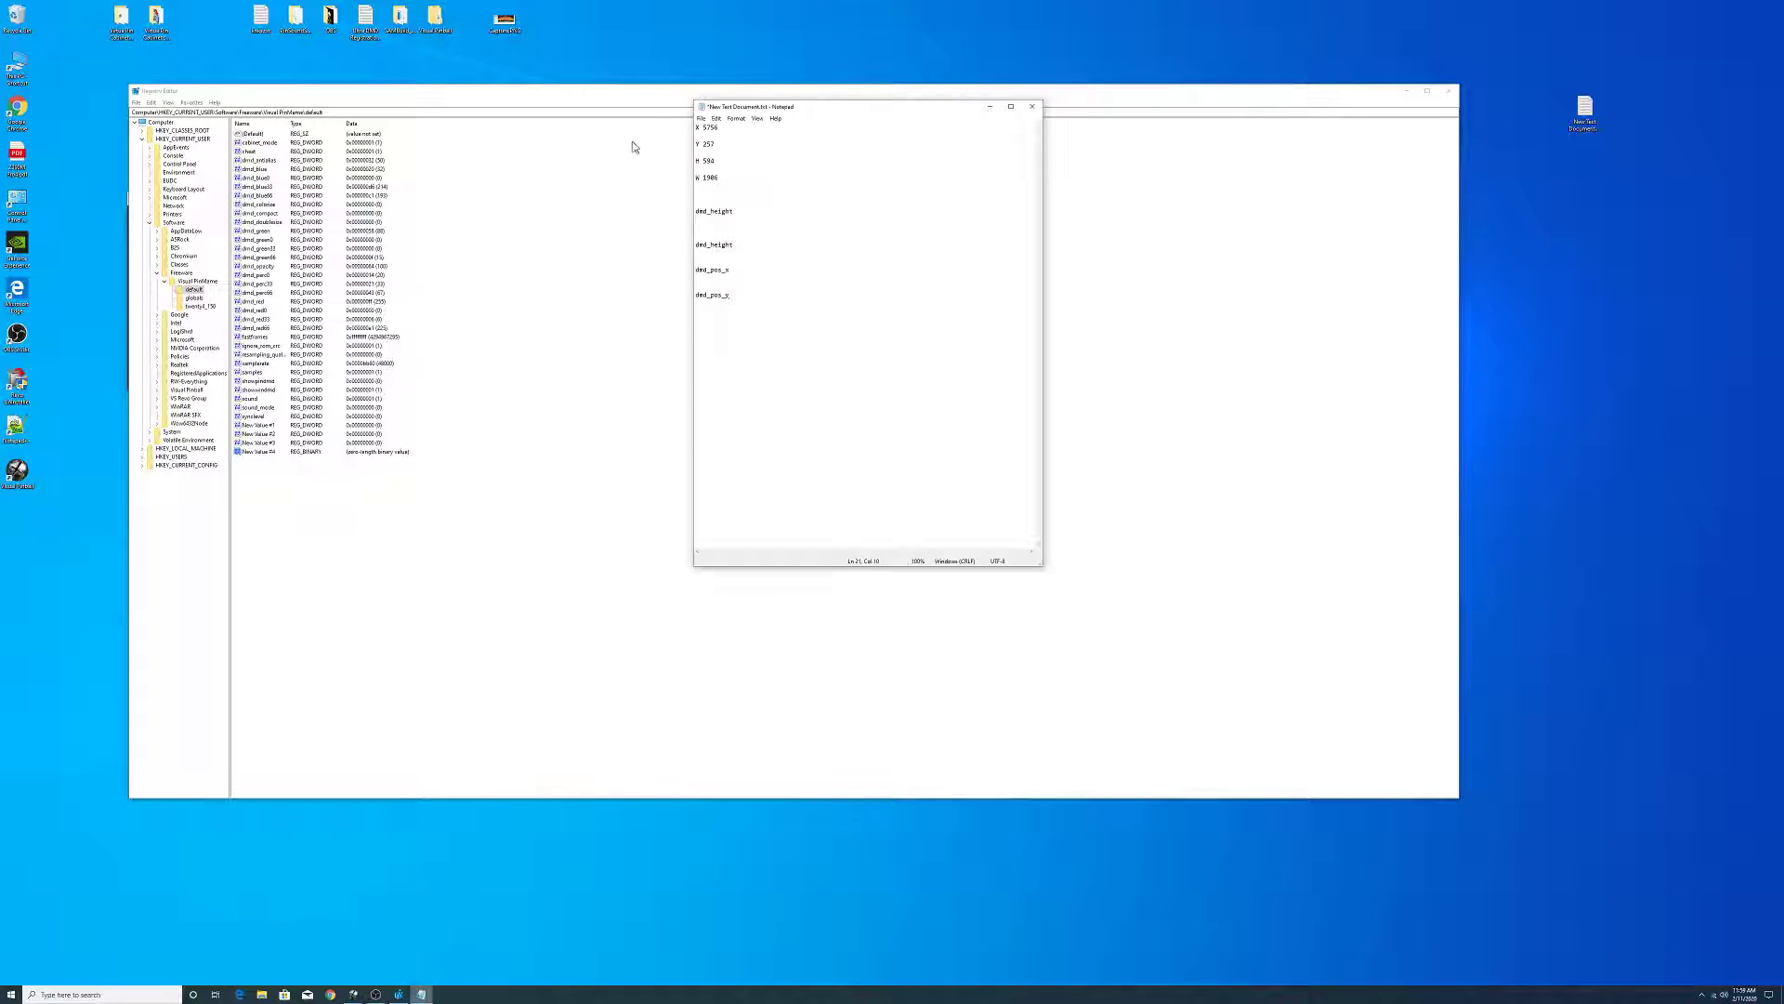
left_click_drag(764, 99, 642, 121)
left_click_drag(610, 232, 577, 233)
right_click(578, 232)
left_click(599, 262)
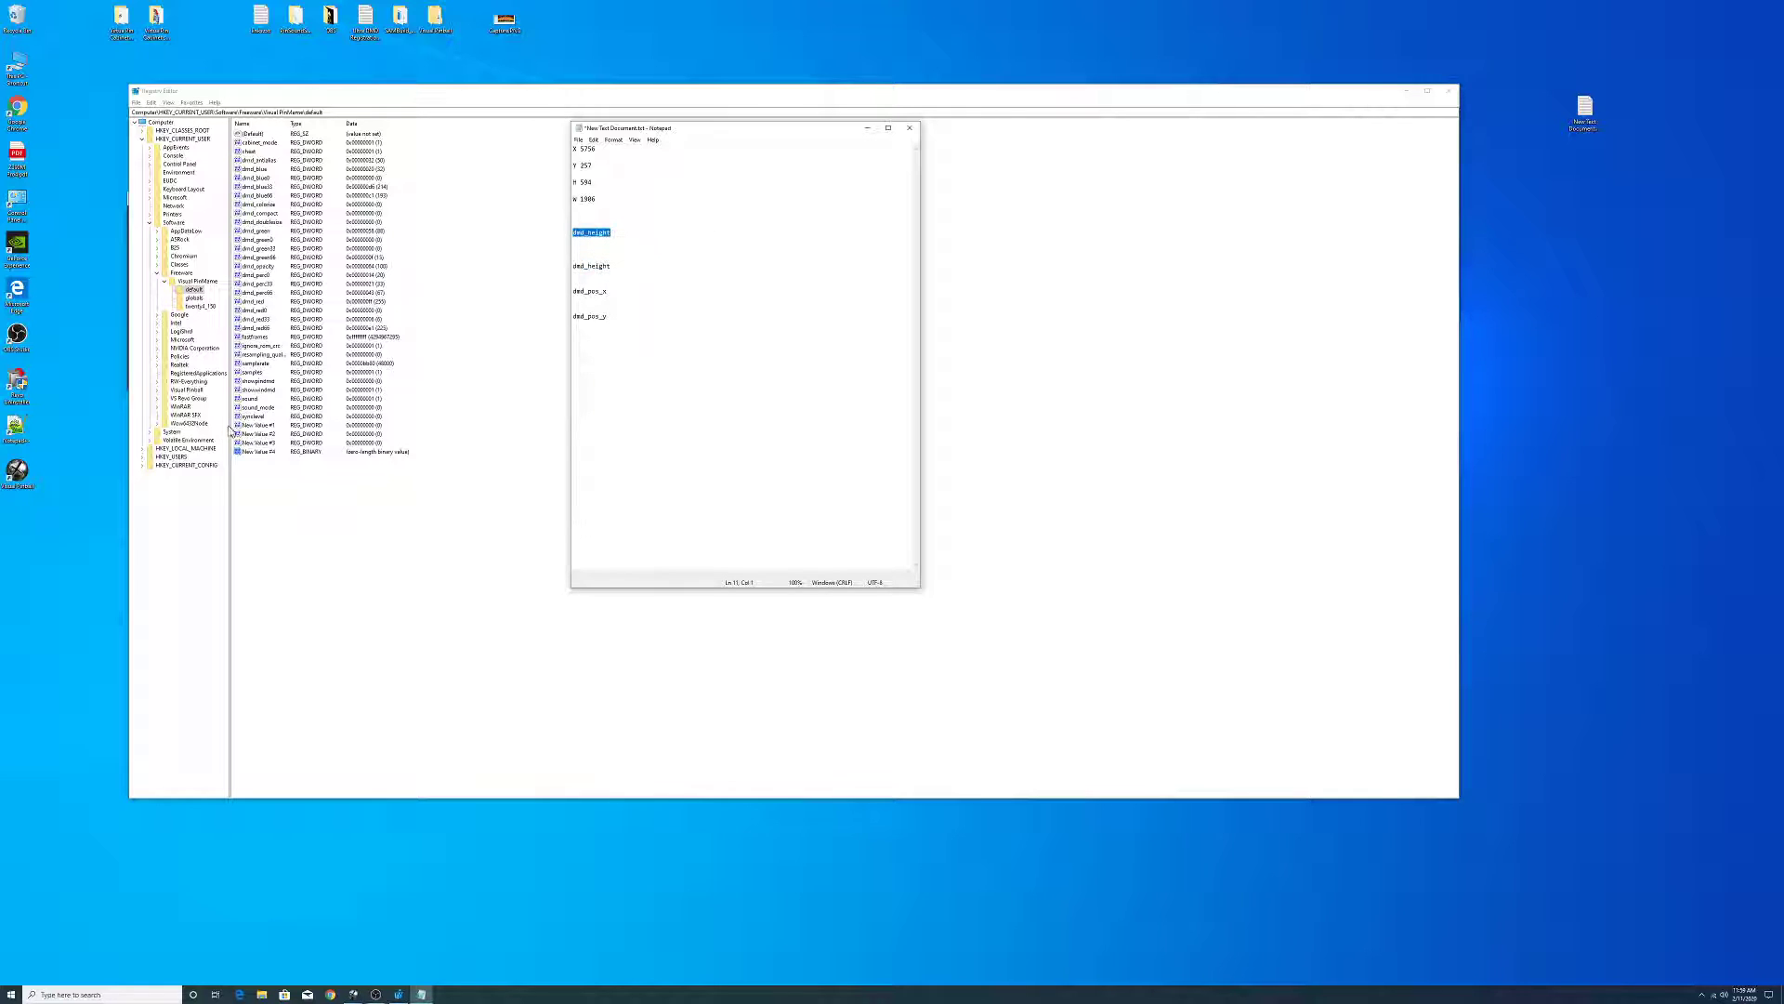
left_click(251, 426)
right_click(249, 426)
left_click(274, 465)
right_click(259, 424)
left_click(274, 462)
key("Return")
- Select the second dmd_height entry in the text document and copy the dmd_width value name from the 24 table's registry key
left_click(420, 994)
left_click_drag(610, 267, 577, 264)
left_click(199, 307)
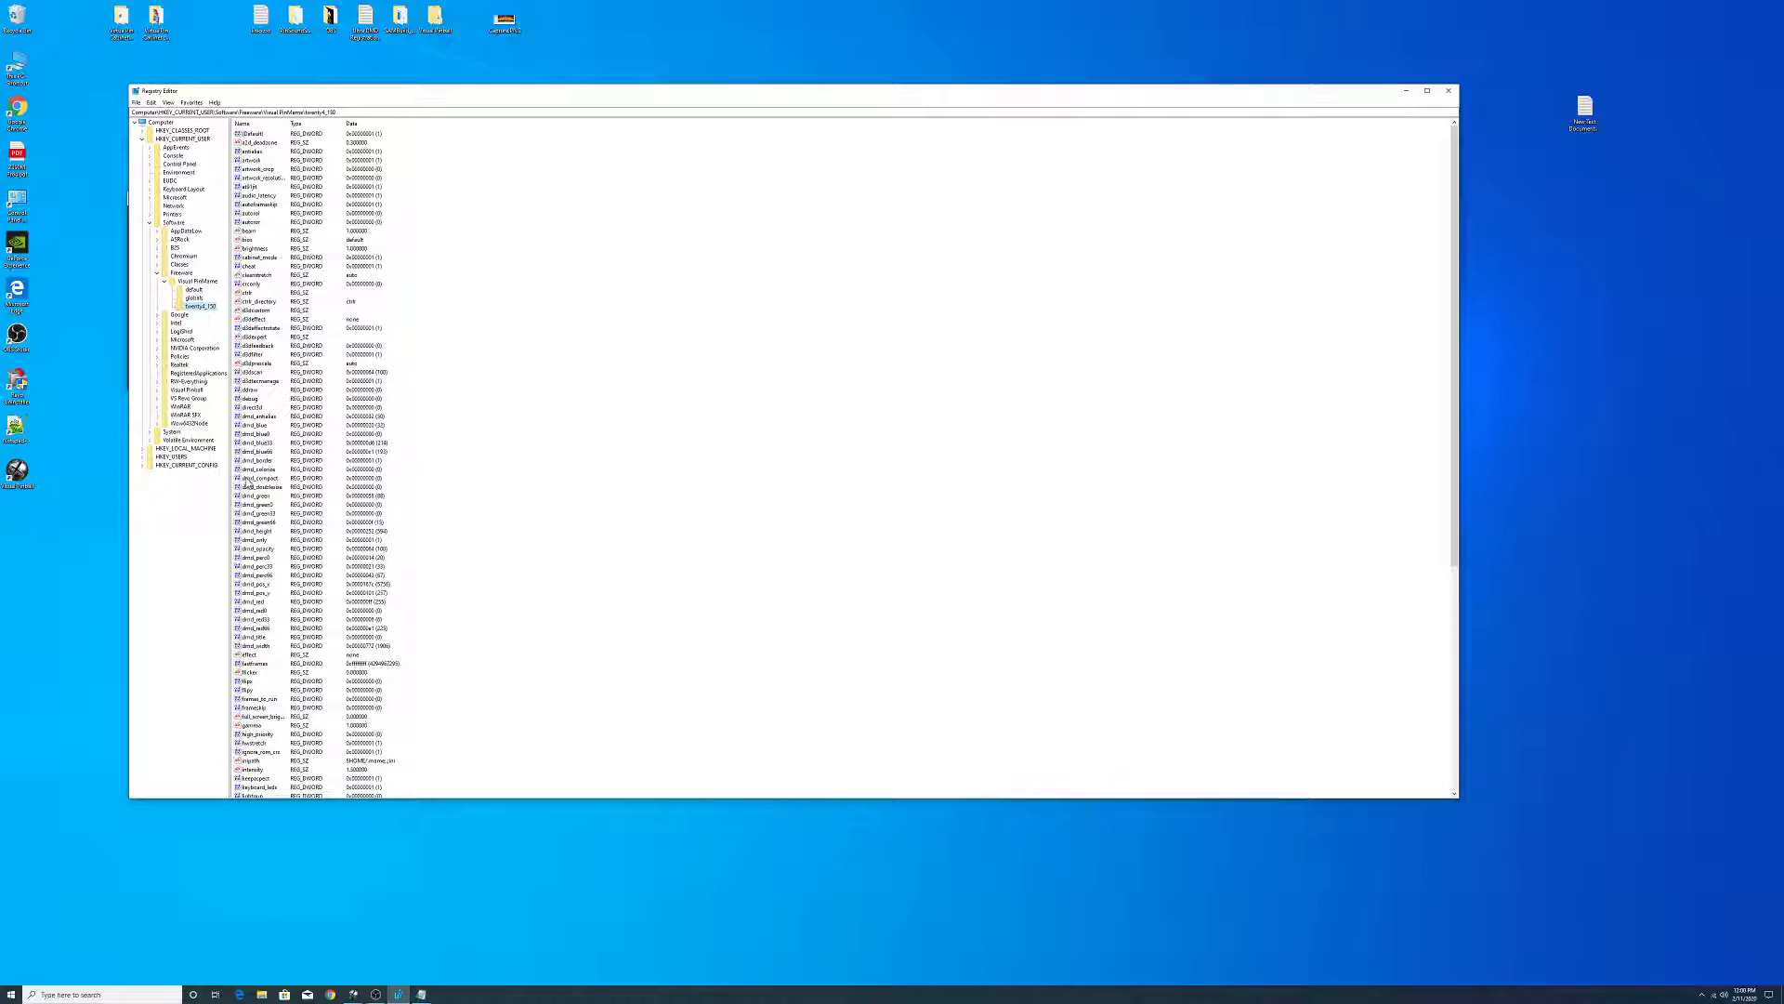
right_click(280, 647)
left_click(298, 686)
right_click(253, 647)
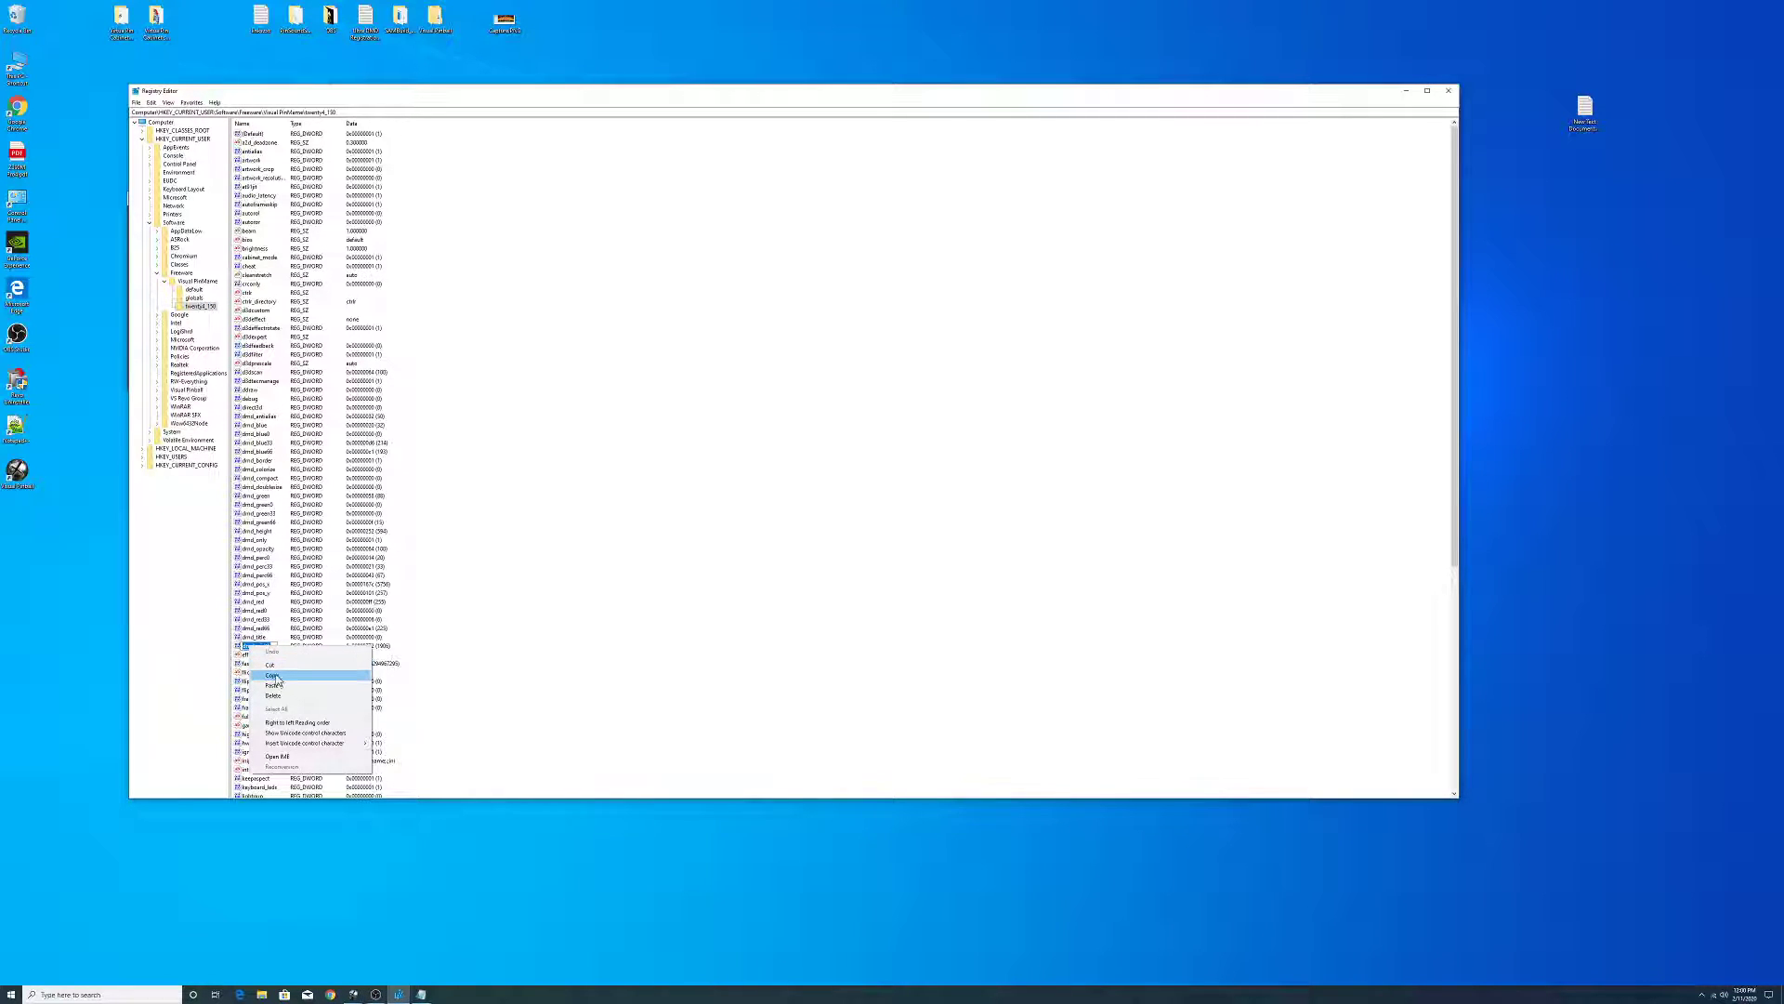
left_click(273, 676)
- Rename New Value #2 in the default key as dmd_width by pasting the copied name
left_click(197, 300)
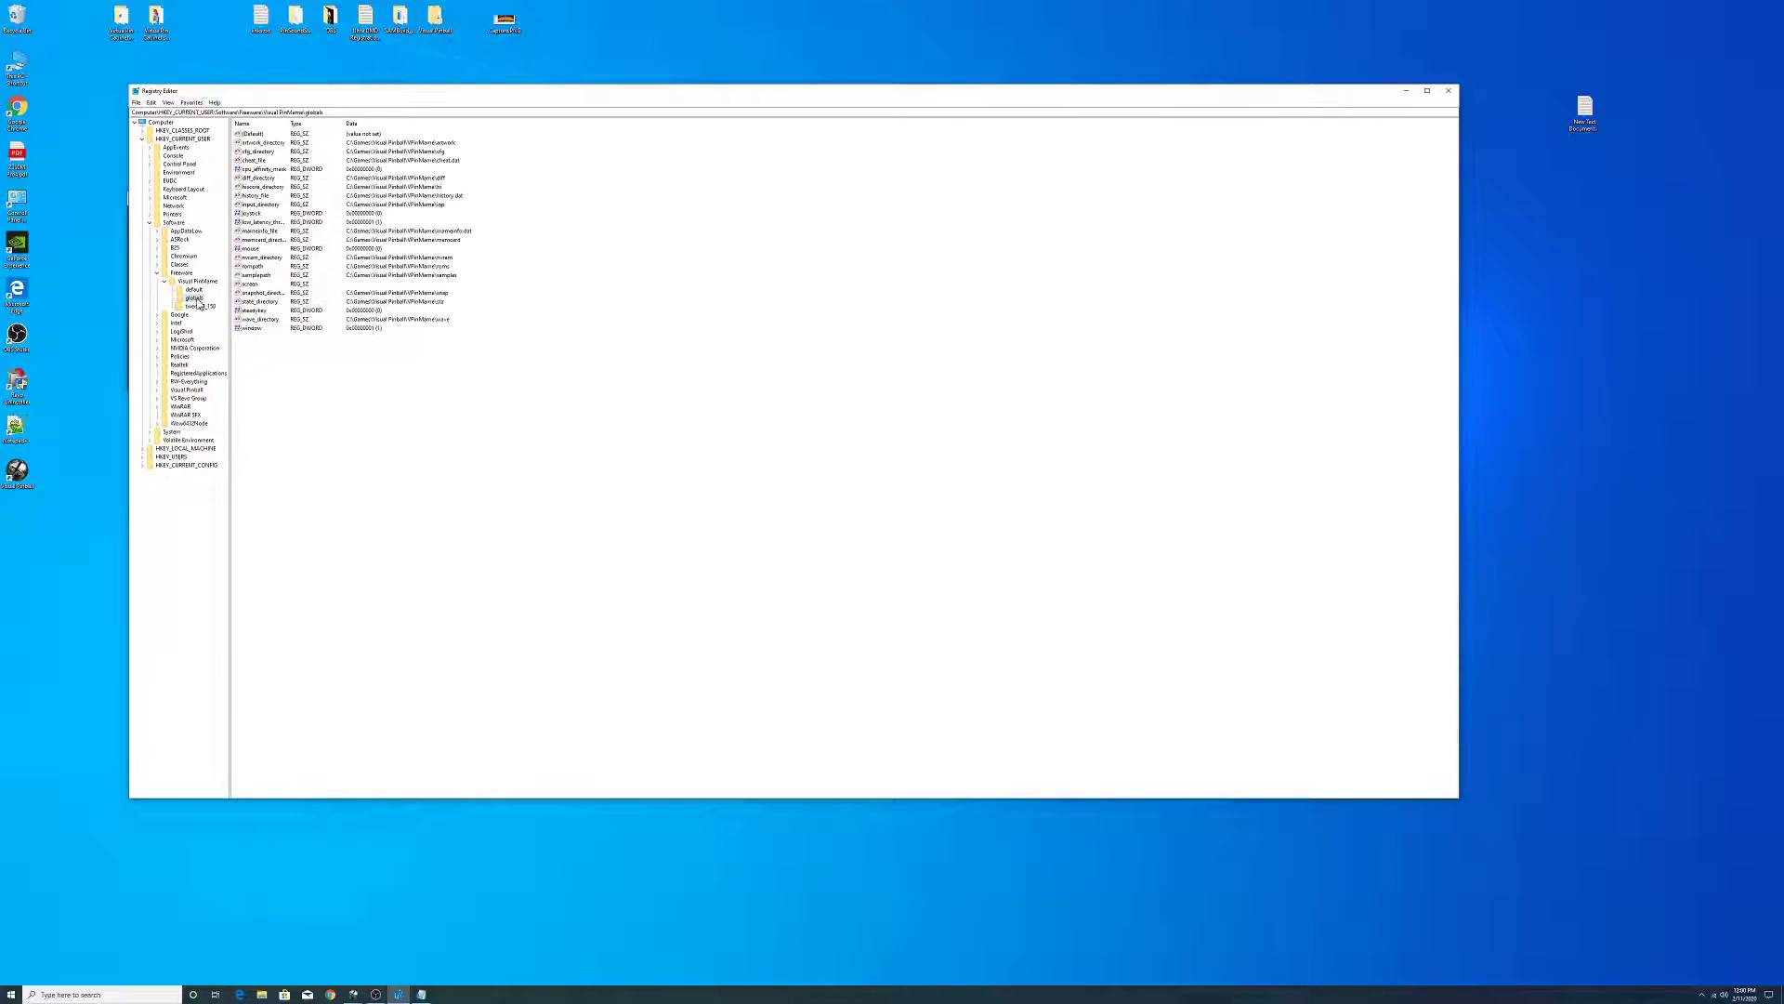
left_click(200, 292)
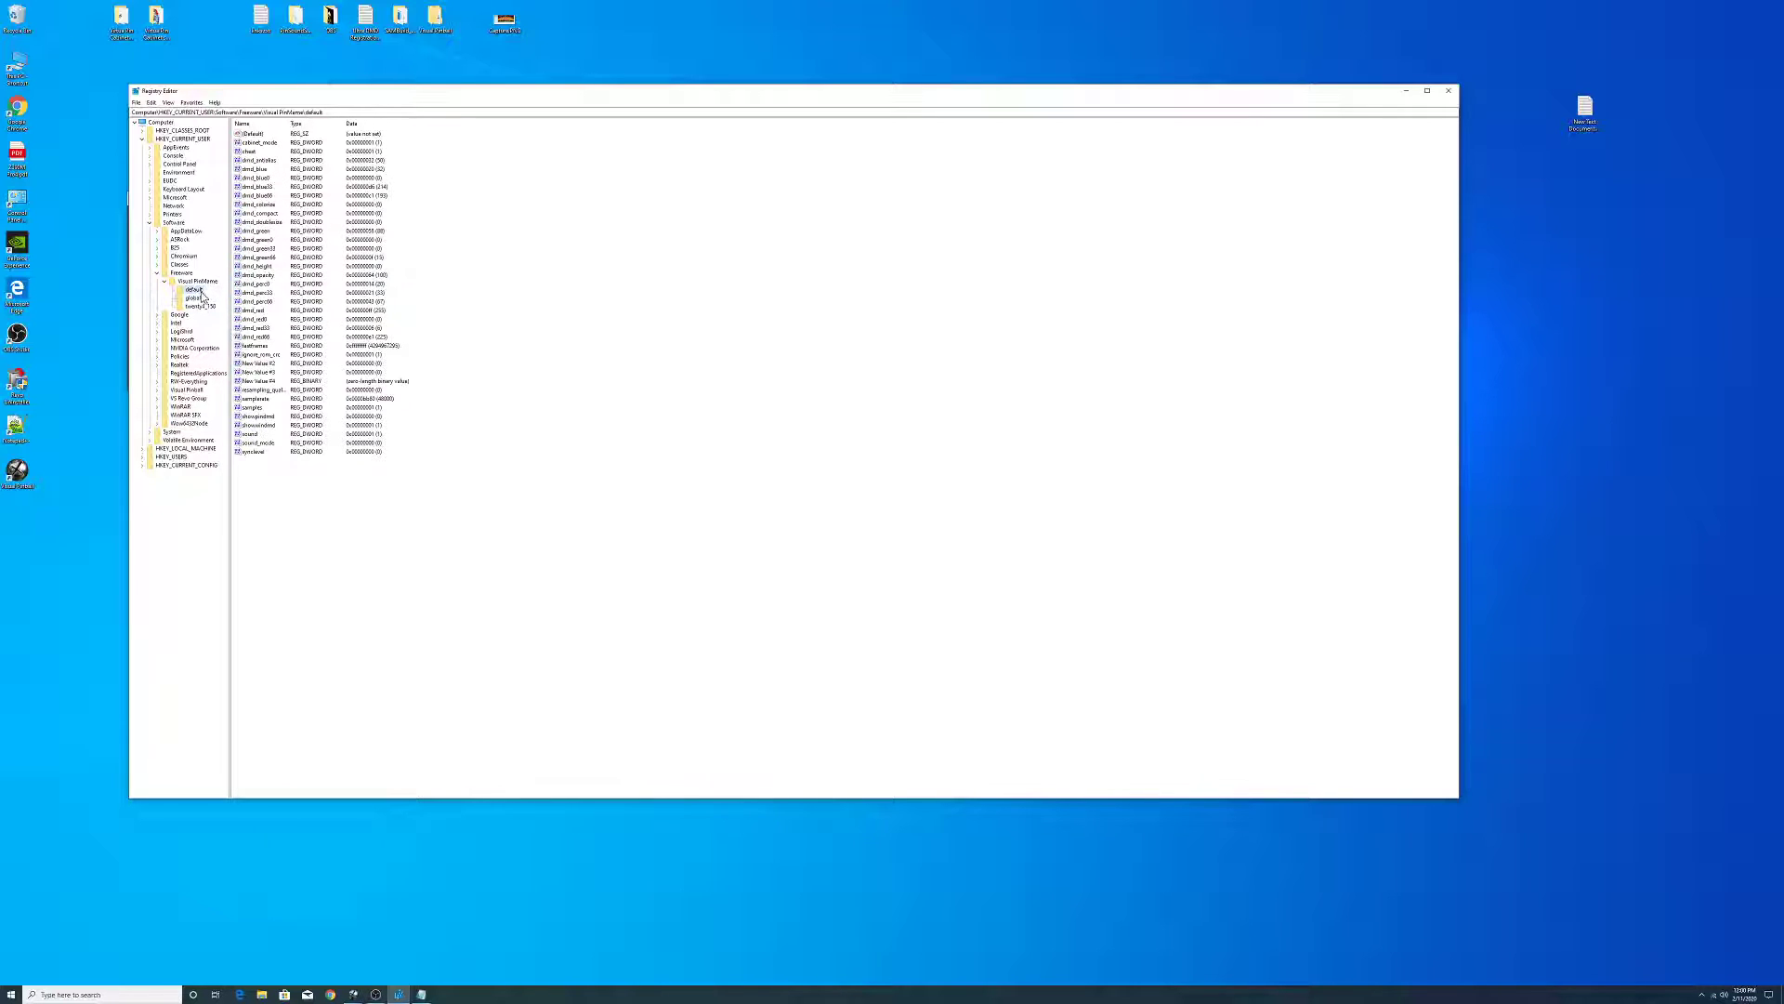
left_click(266, 363)
right_click(267, 367)
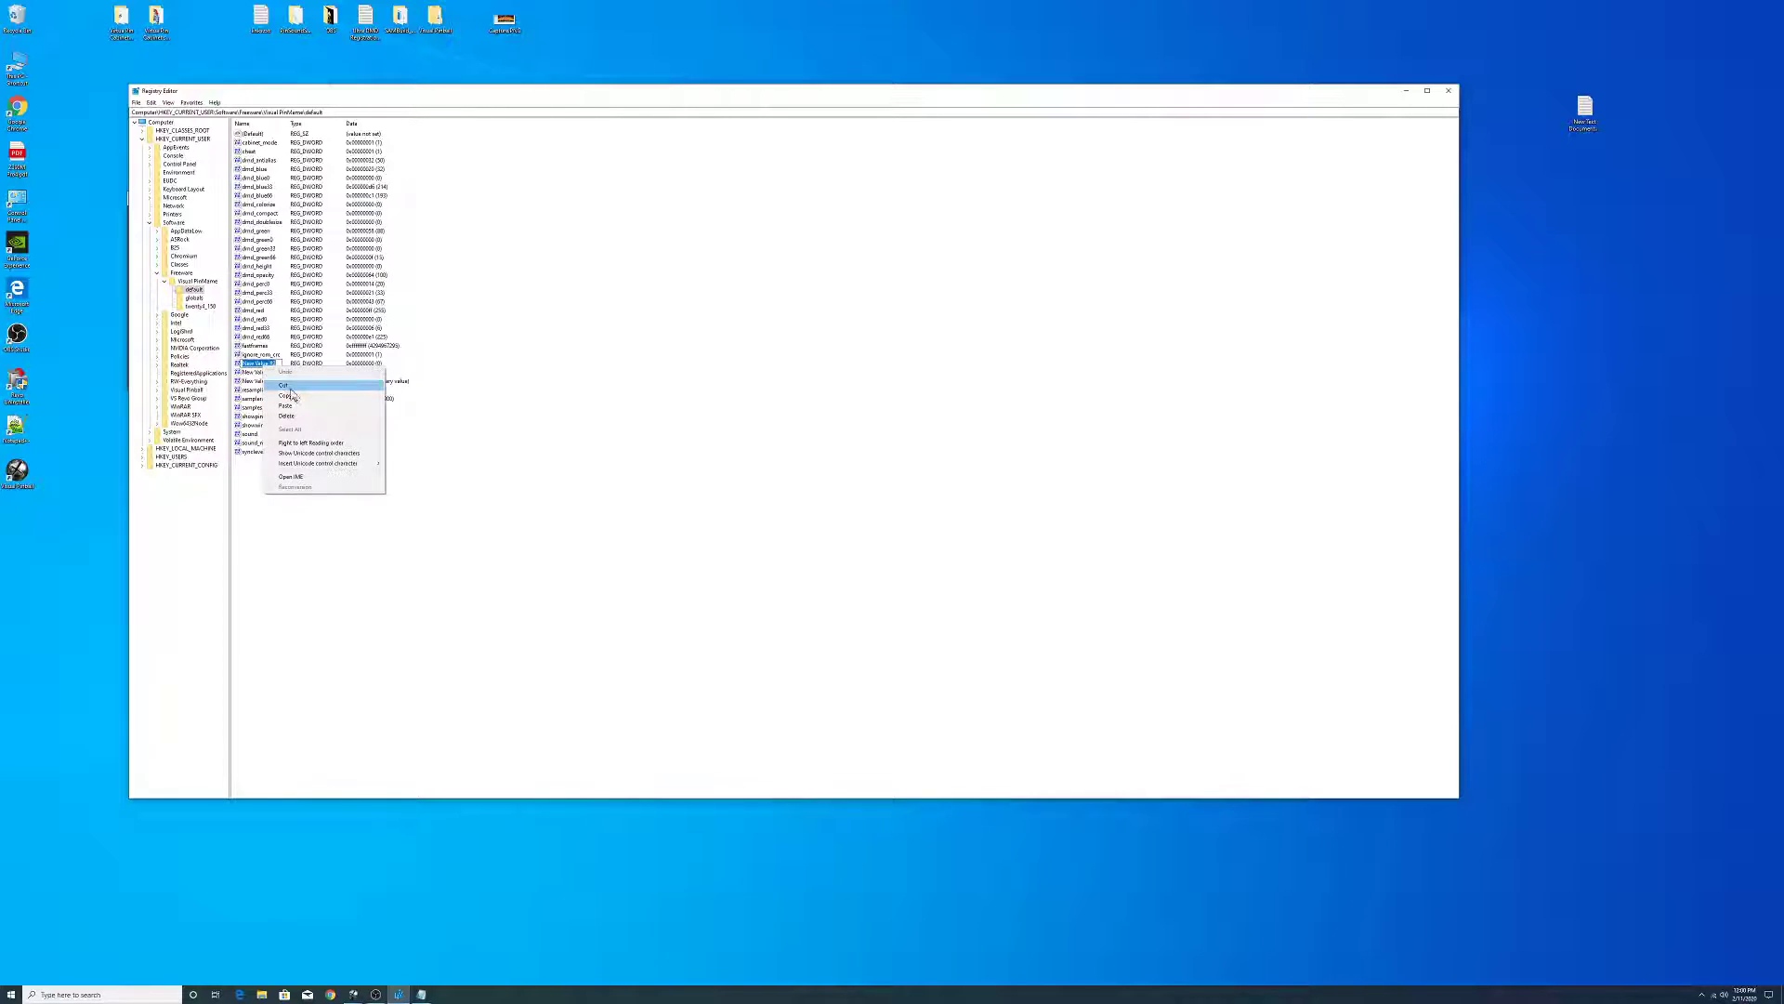
left_click(286, 405)
key("Return")
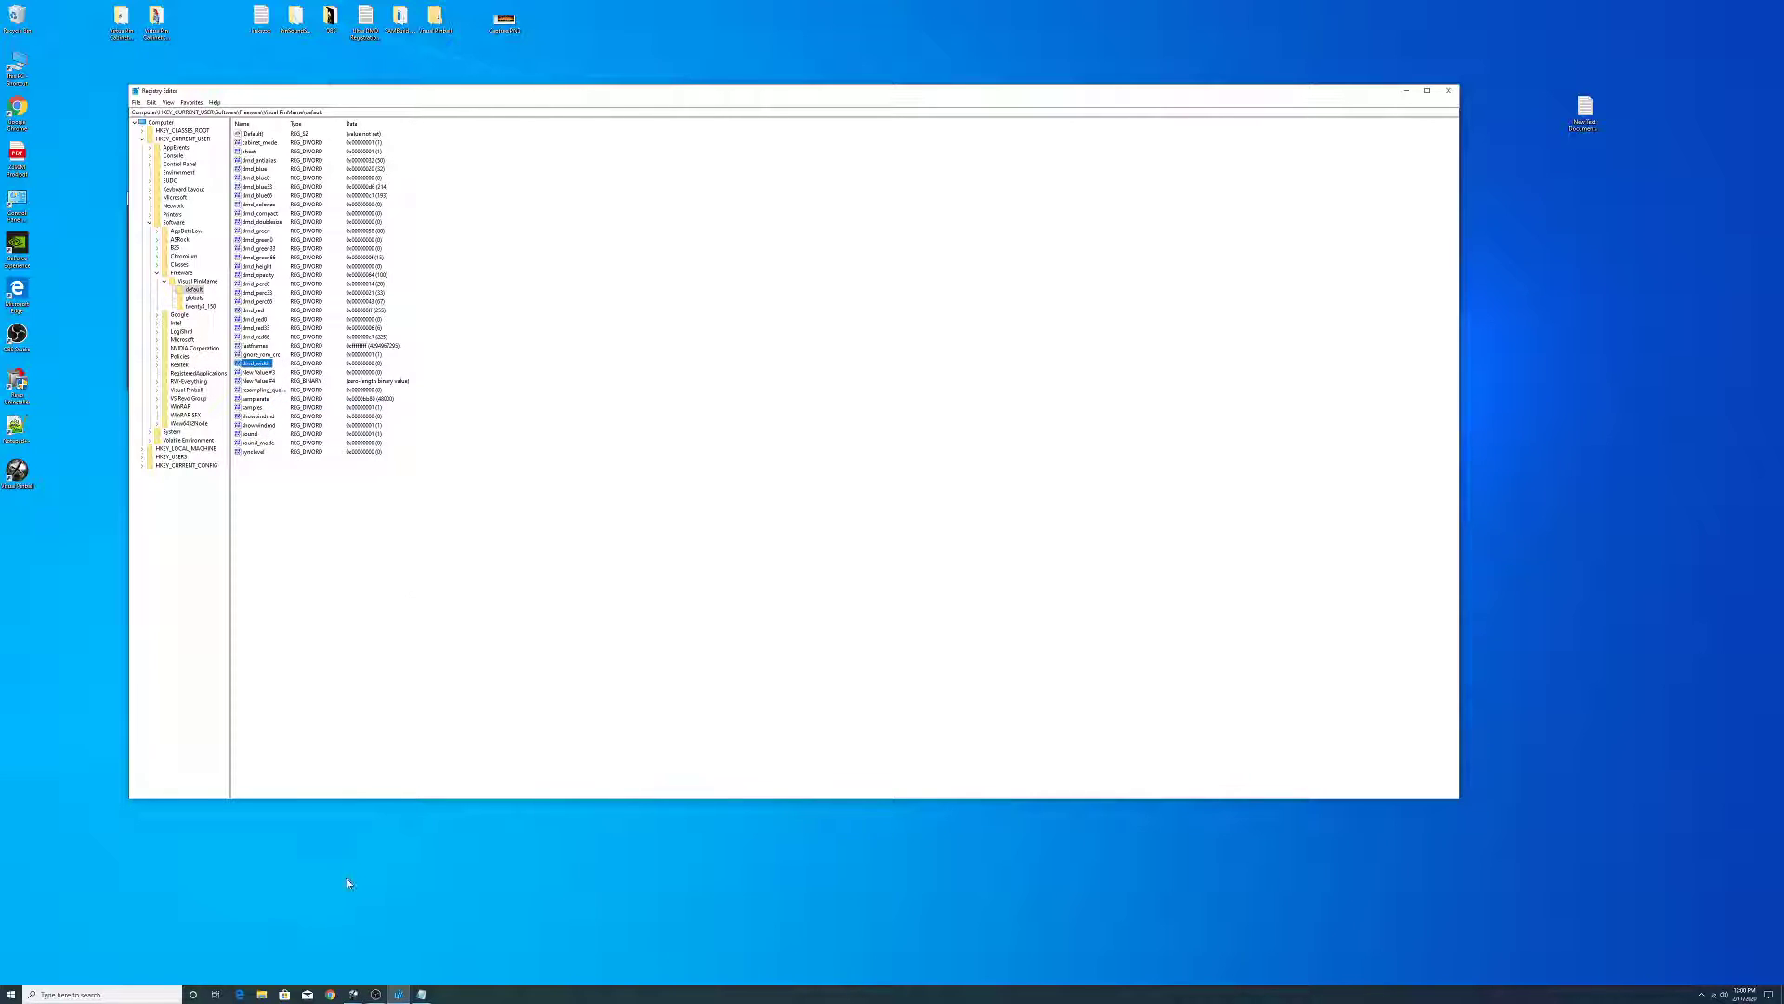
- Replace the second dmd_height entry in the text document with dmd_width
left_click(419, 995)
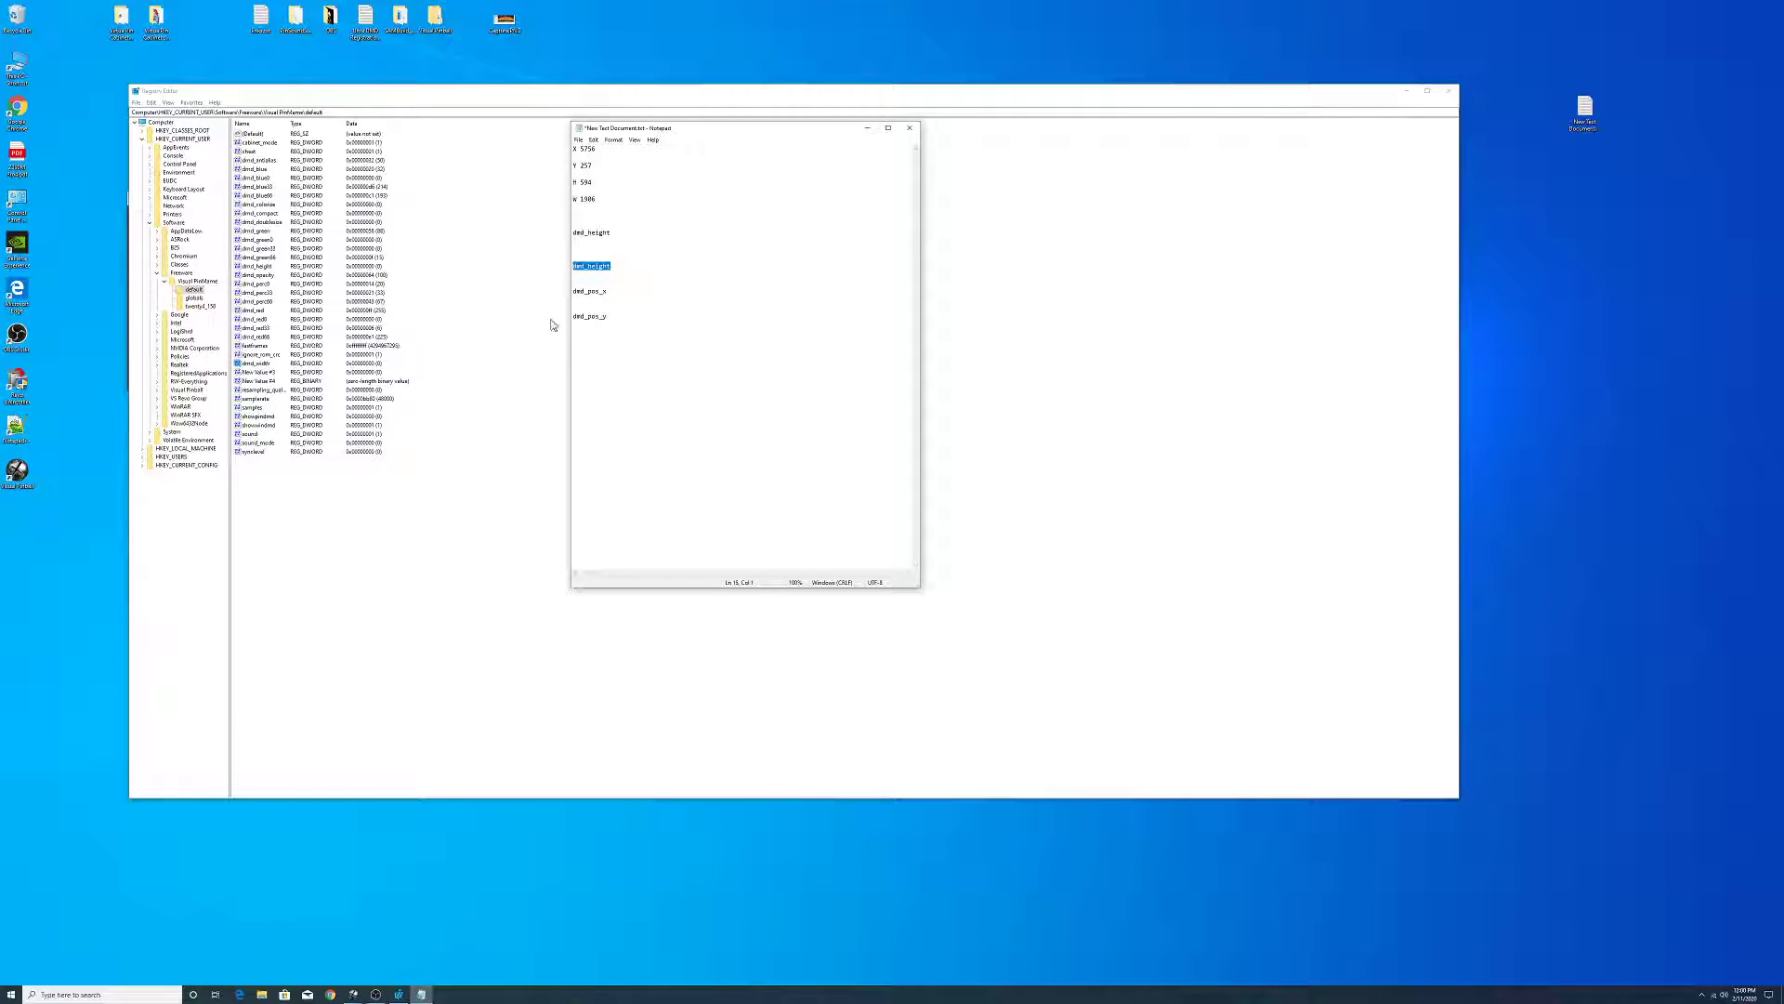
right_click(584, 268)
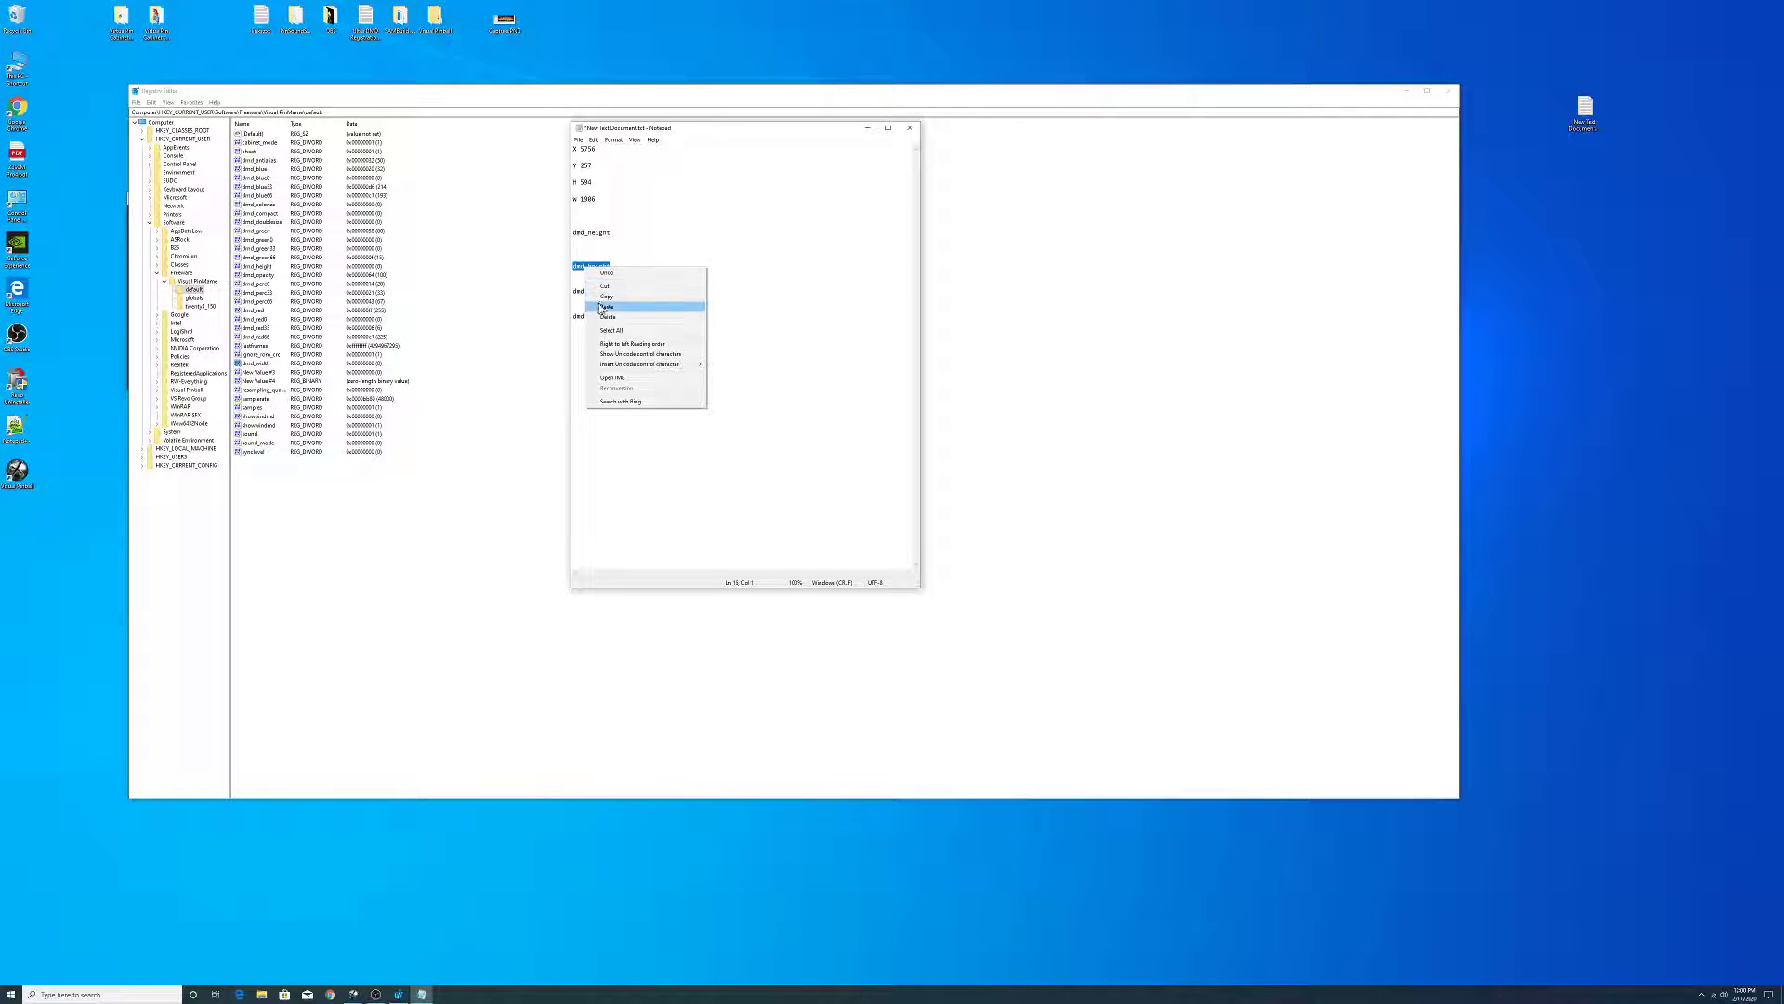
left_click(618, 313)
left_click(678, 383)
- Copy dmd_pos_x from the text document and rename New Value #3 in the default key with it
left_click_drag(612, 295, 573, 292)
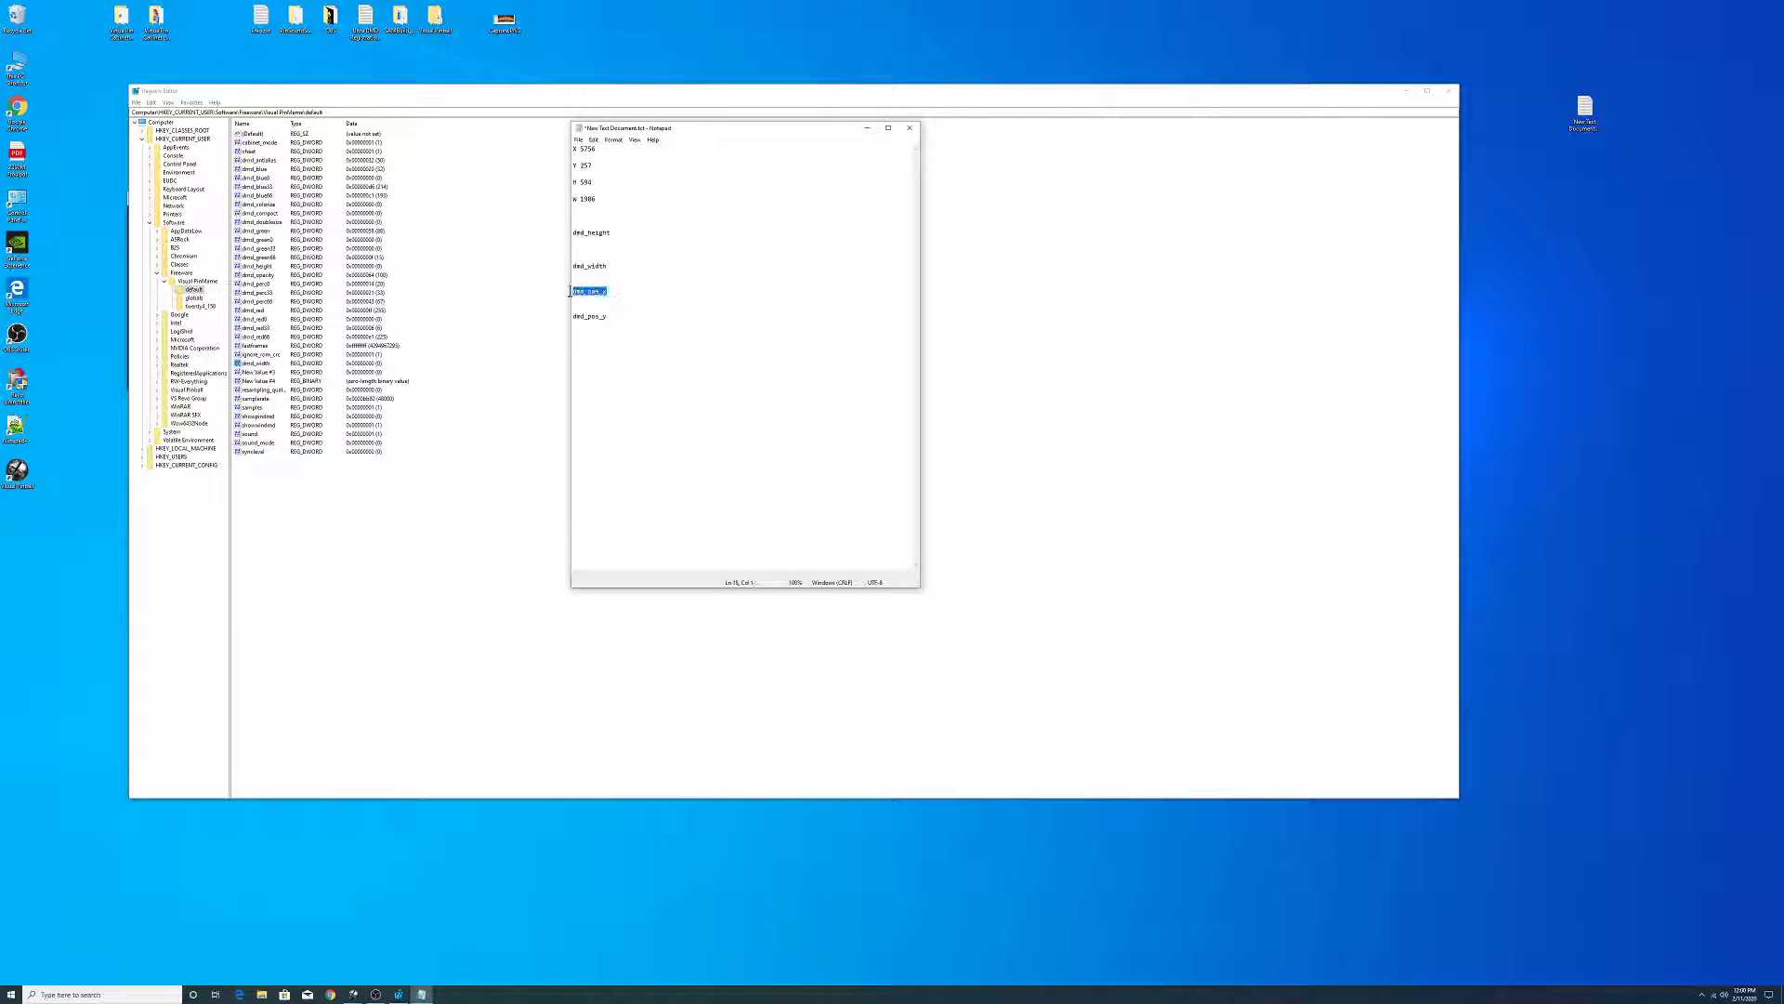
right_click(573, 292)
left_click(602, 323)
right_click(264, 373)
left_click(284, 414)
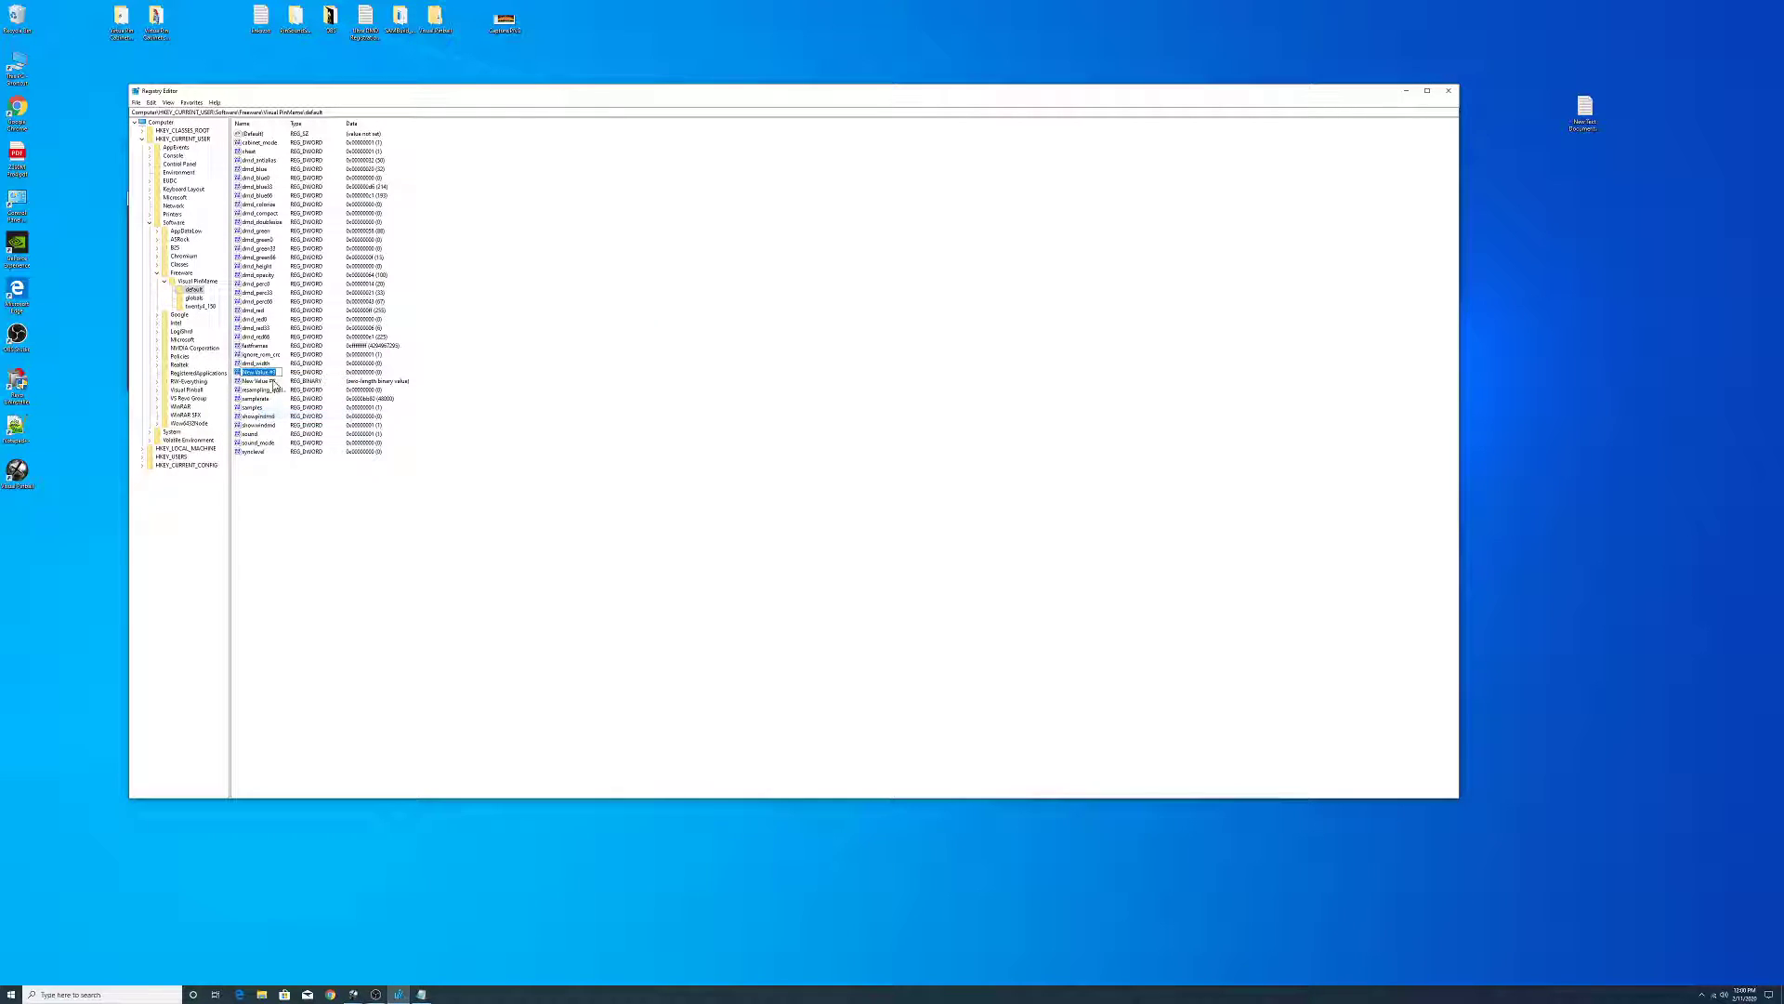
right_click(272, 376)
left_click(295, 415)
key("Return")
- Rename the binary New Value #4 as dmd_pos_y, then move the Registry Editor window aside and bring up the text document
right_click(279, 382)
left_click(294, 420)
right_click(273, 383)
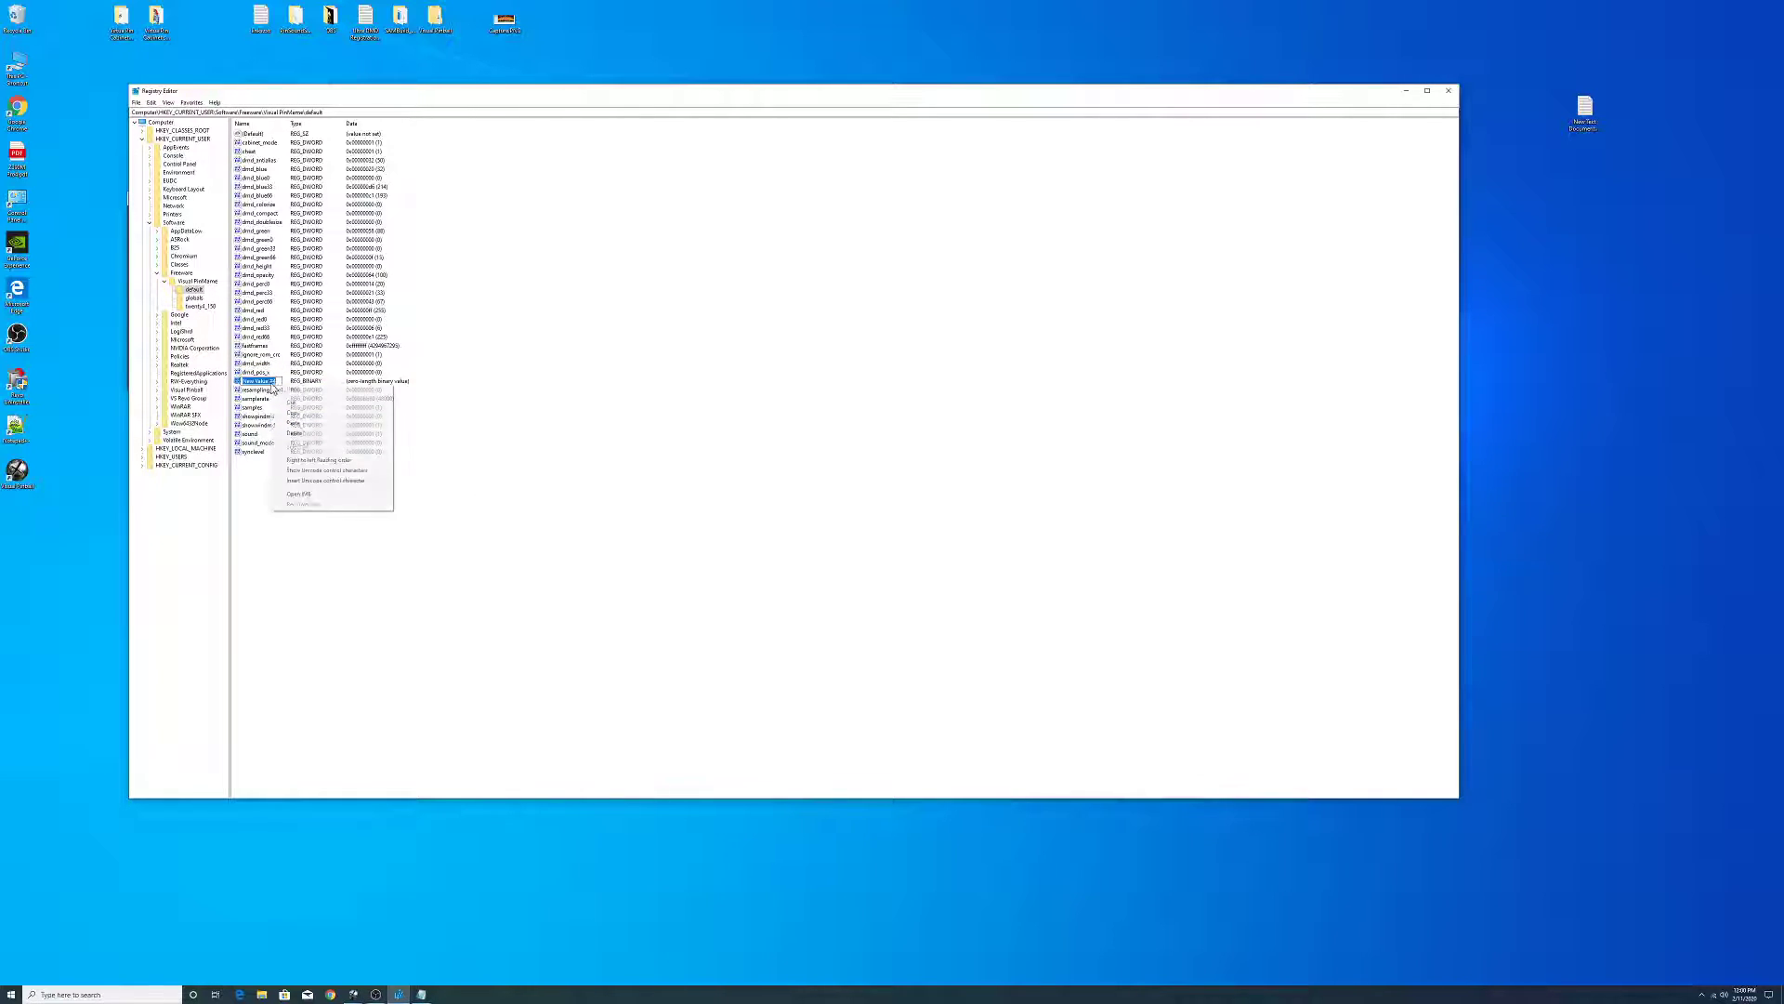
left_click(293, 423)
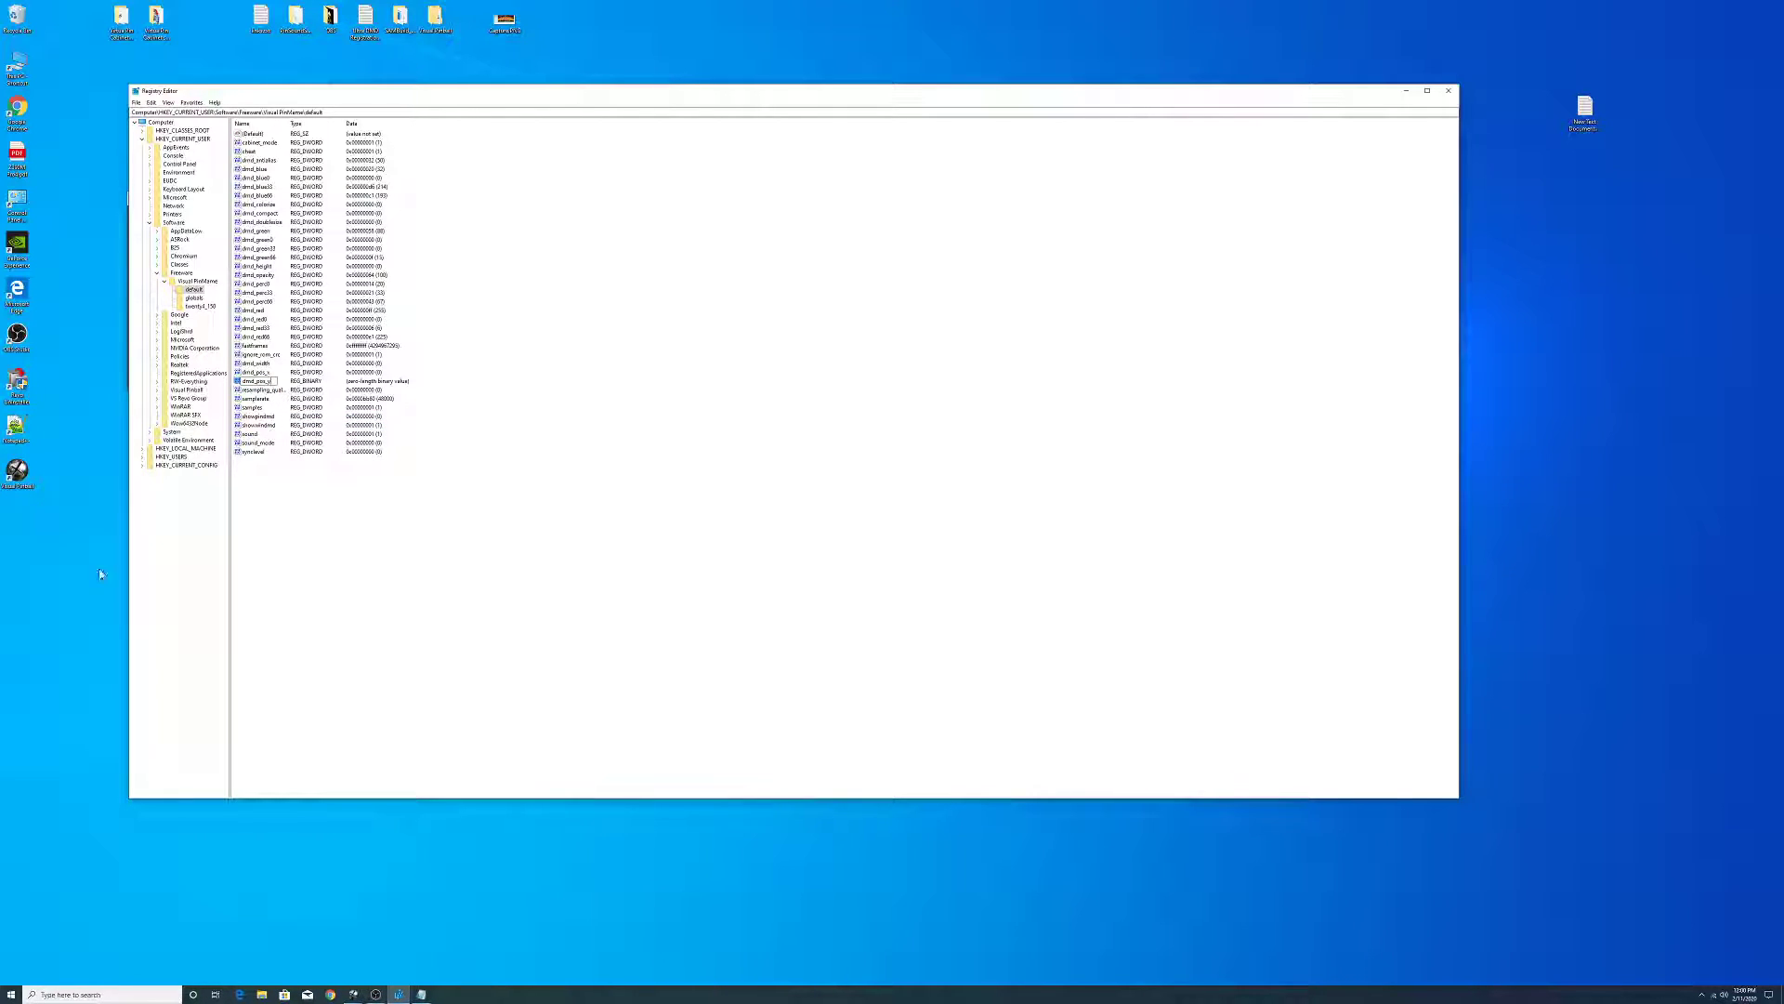
left_click_drag(545, 91, 478, 104)
left_click(428, 988)
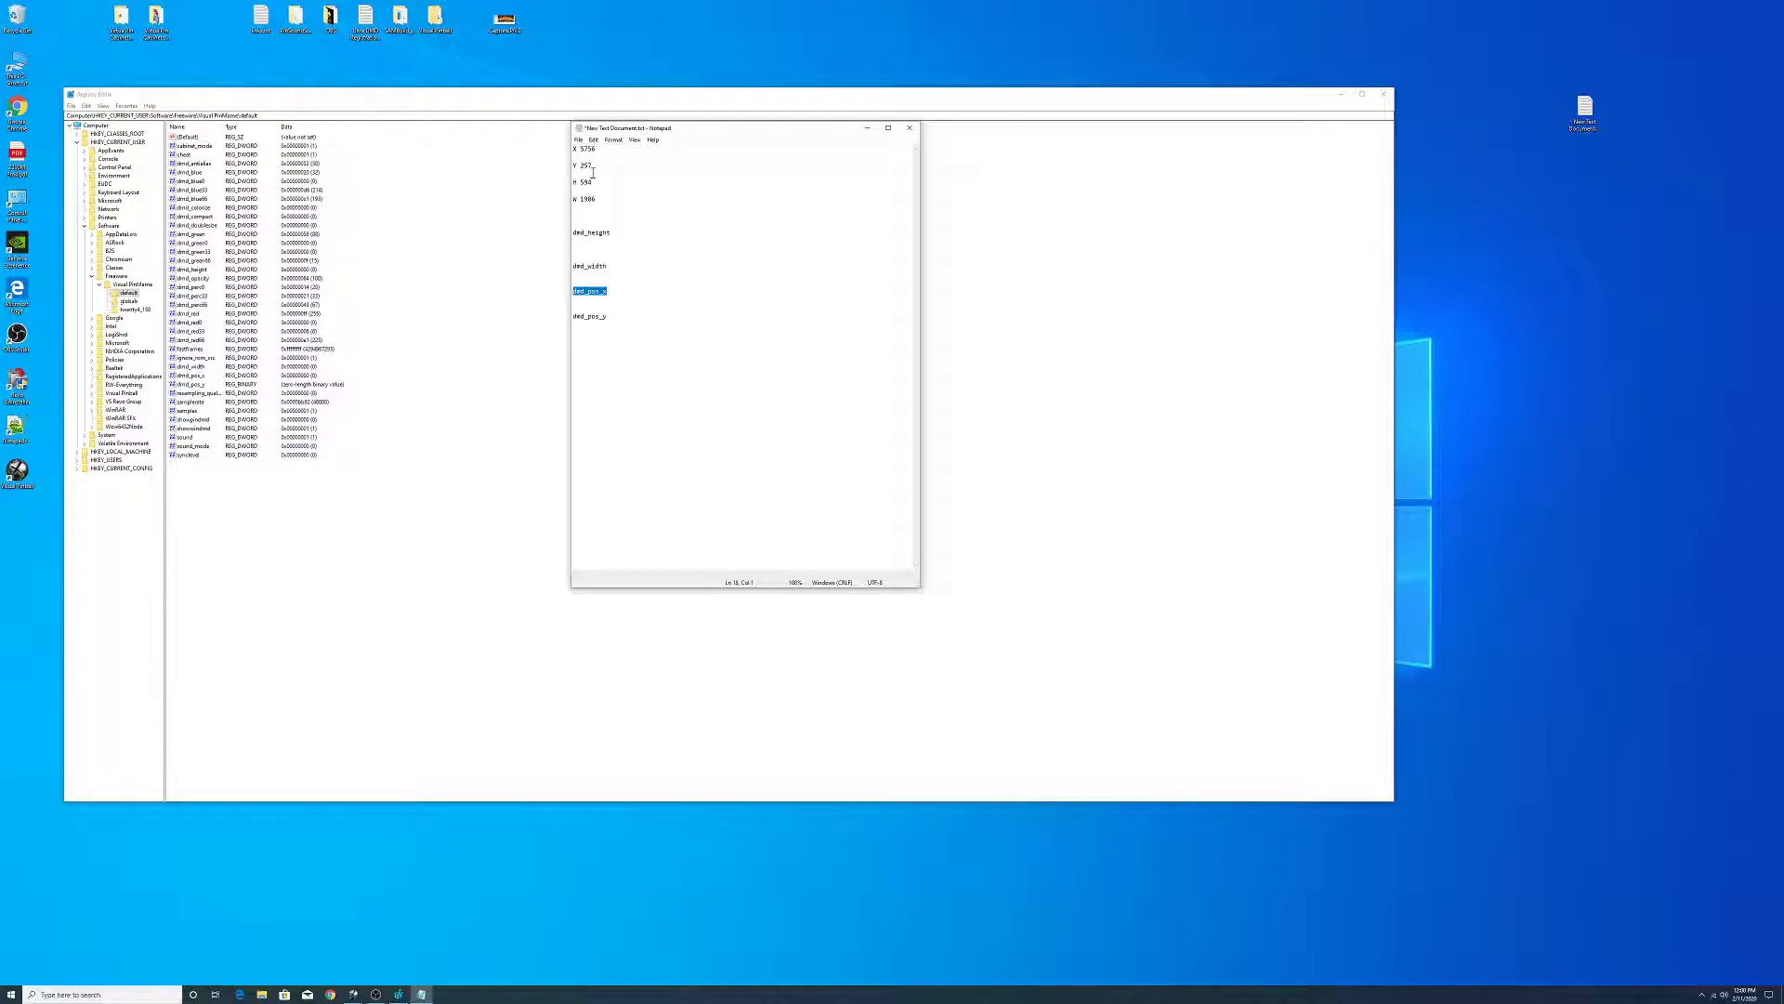
- Set the default key's dmd_height data to decimal 594, copied from the H line of the text document
double_click(195, 270)
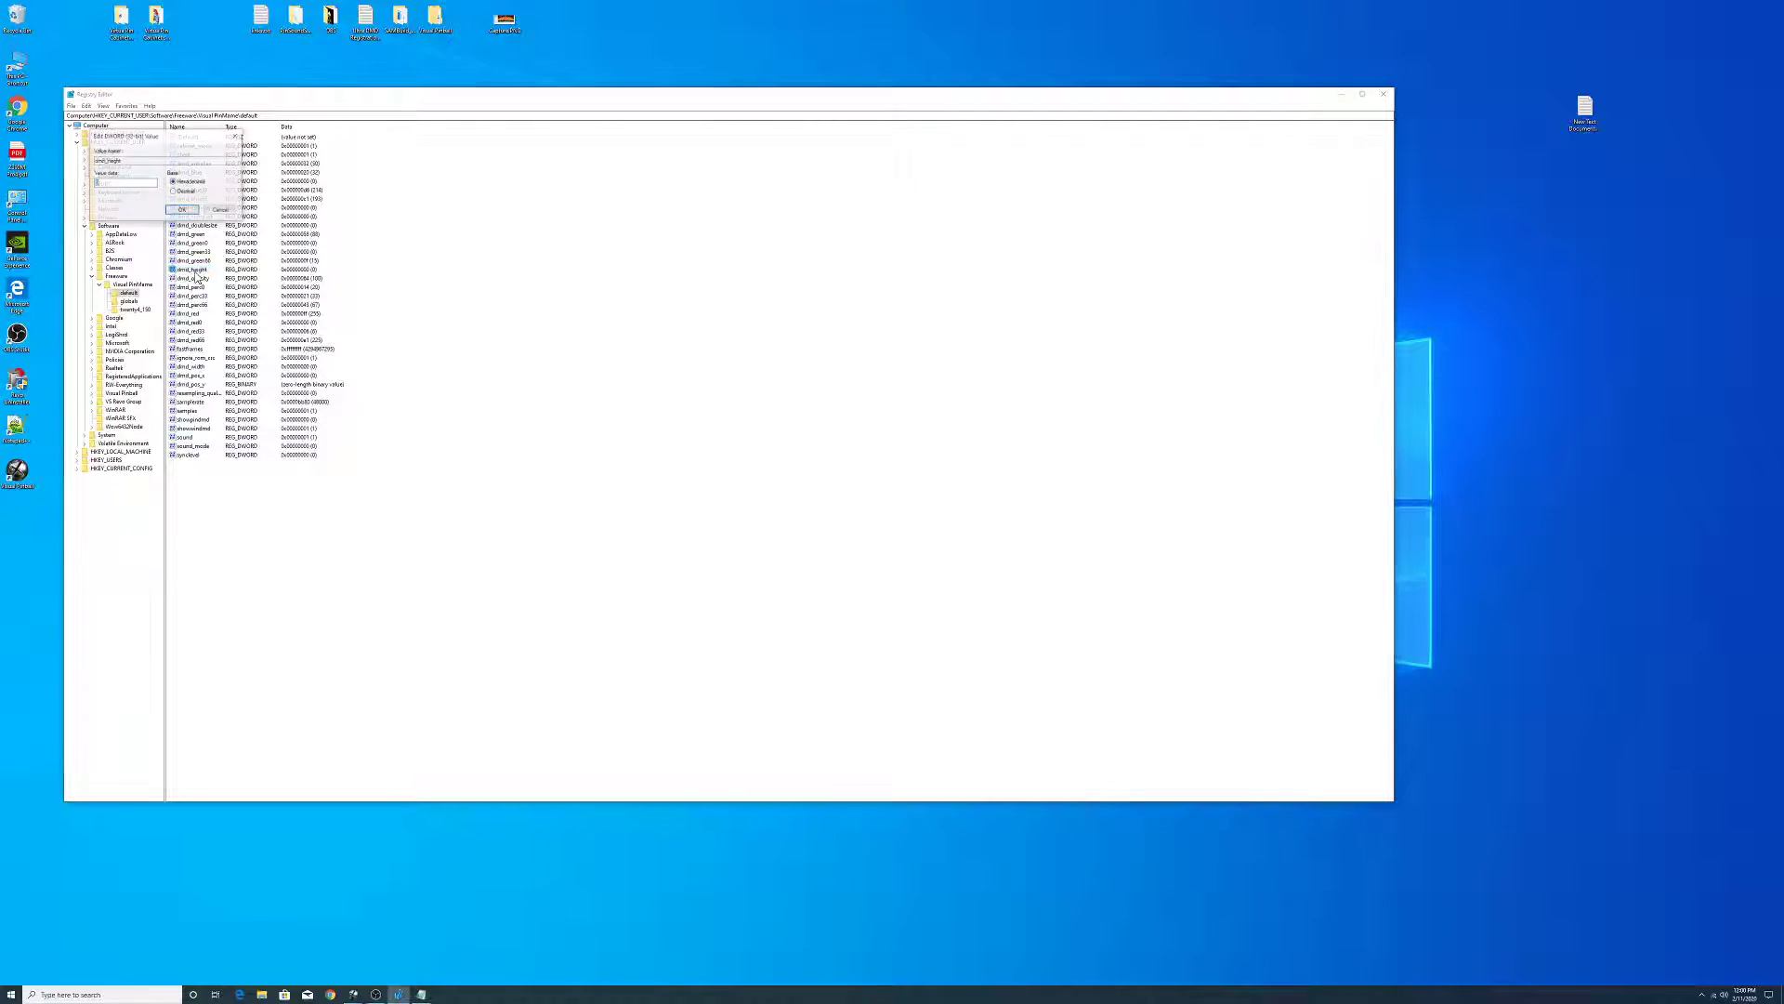
left_click(174, 192)
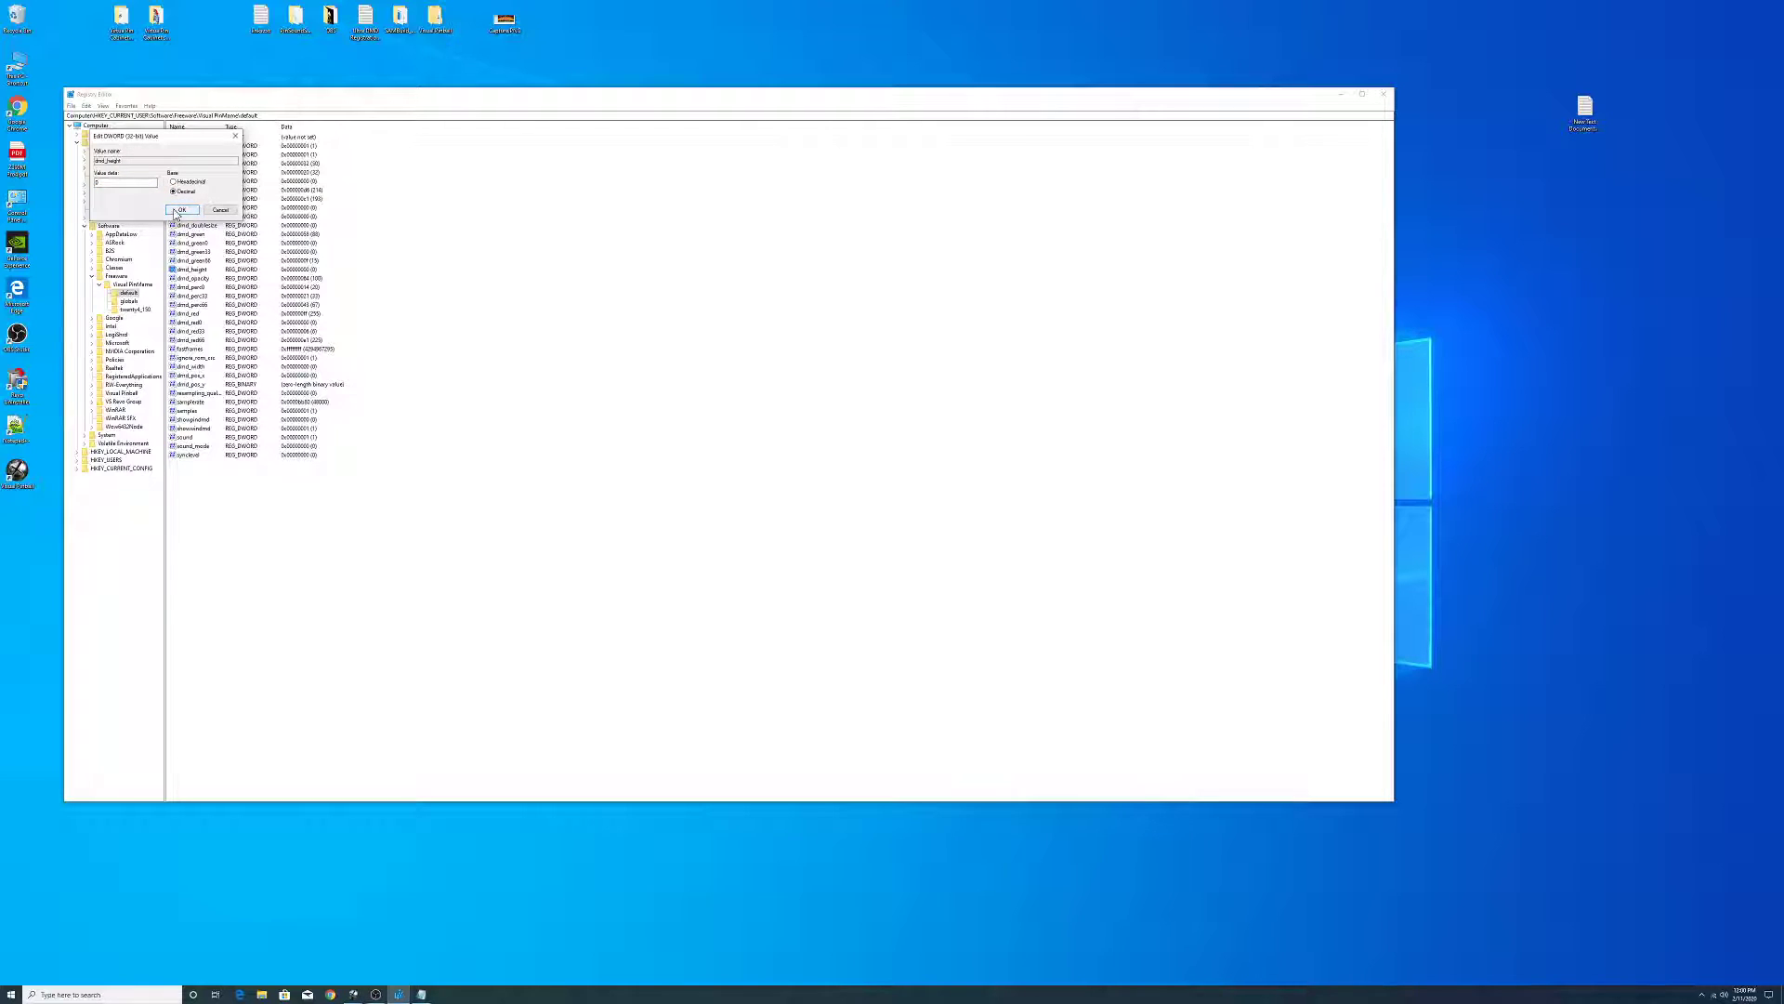
key("shift+Tab")
key("alt+Tab")
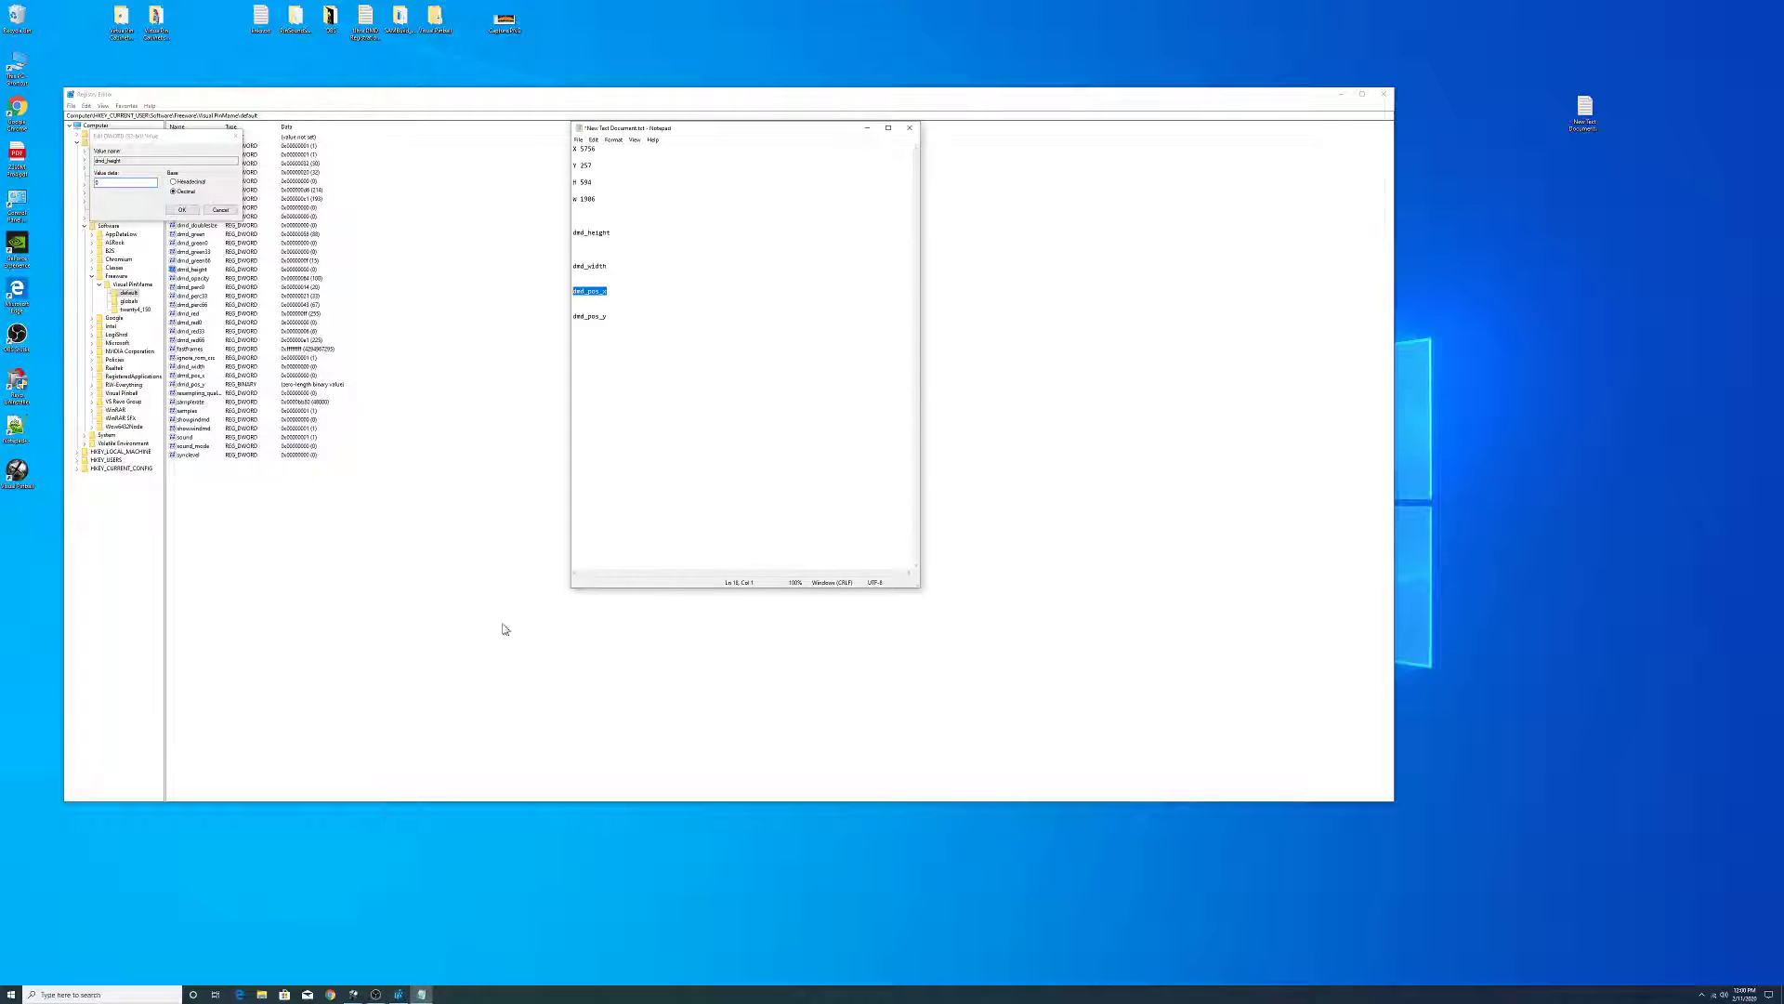
left_click_drag(593, 185, 583, 188)
right_click(587, 183)
left_click(609, 210)
left_click(113, 181)
left_click(113, 181)
right_click(113, 181)
left_click(139, 225)
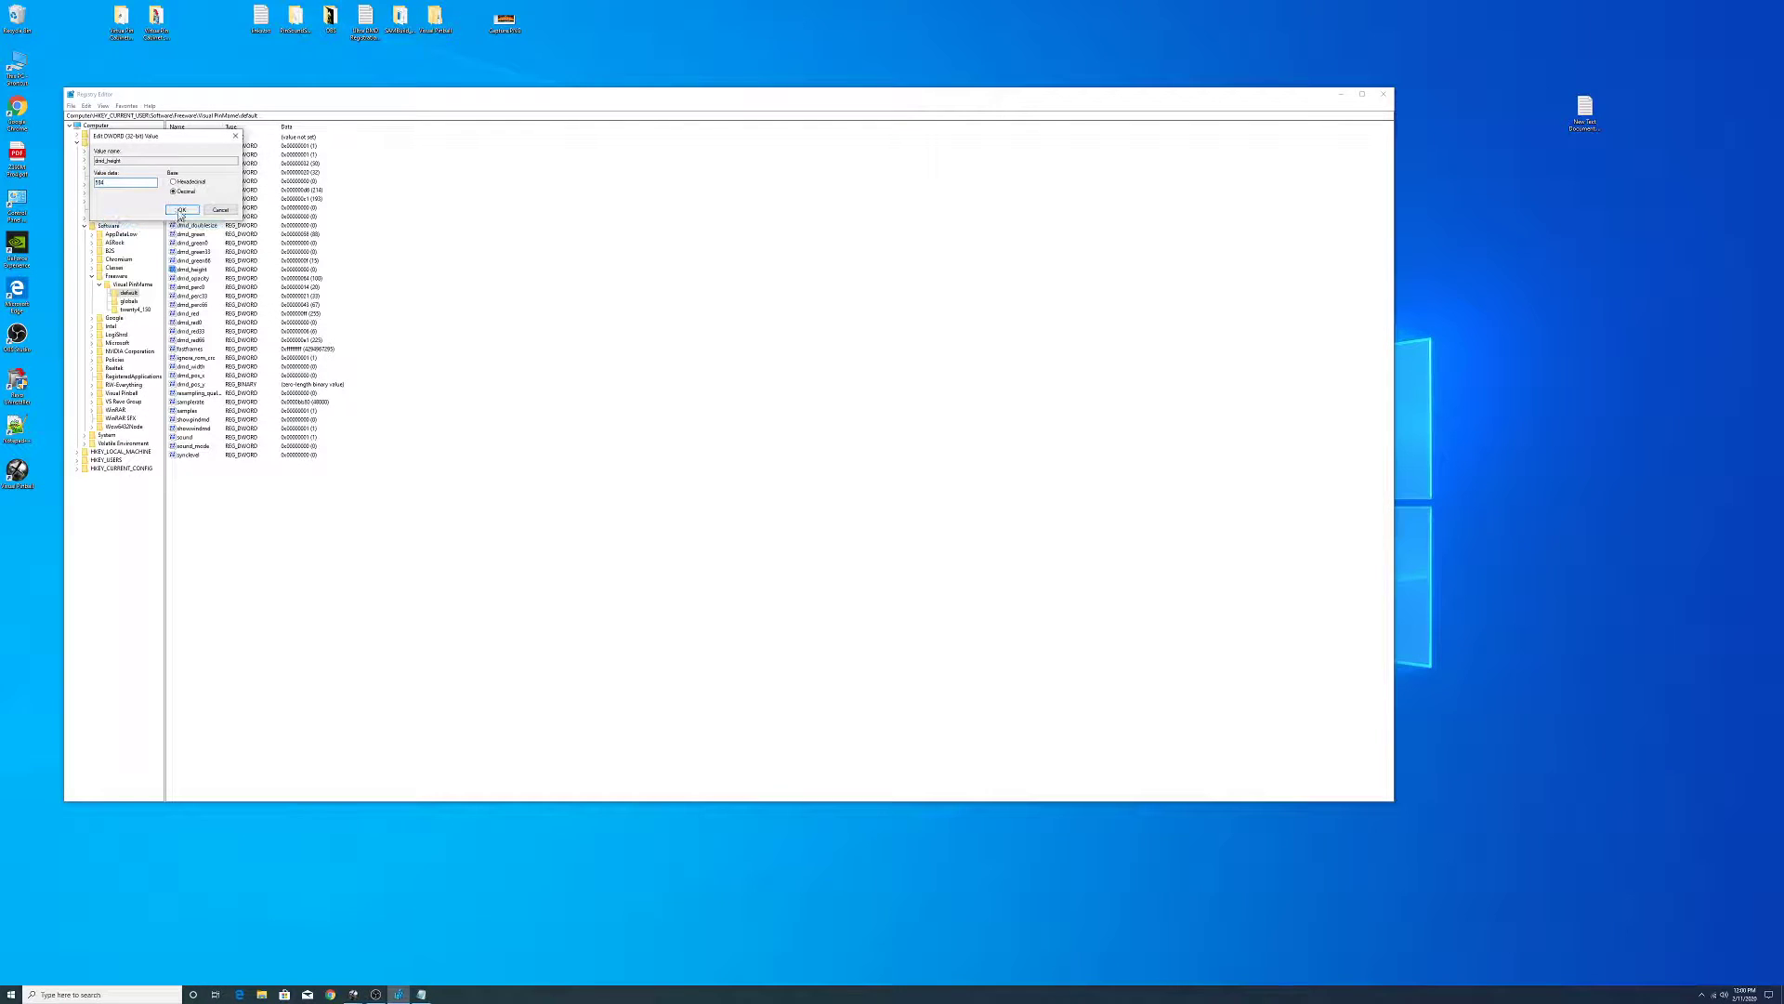
left_click(182, 210)
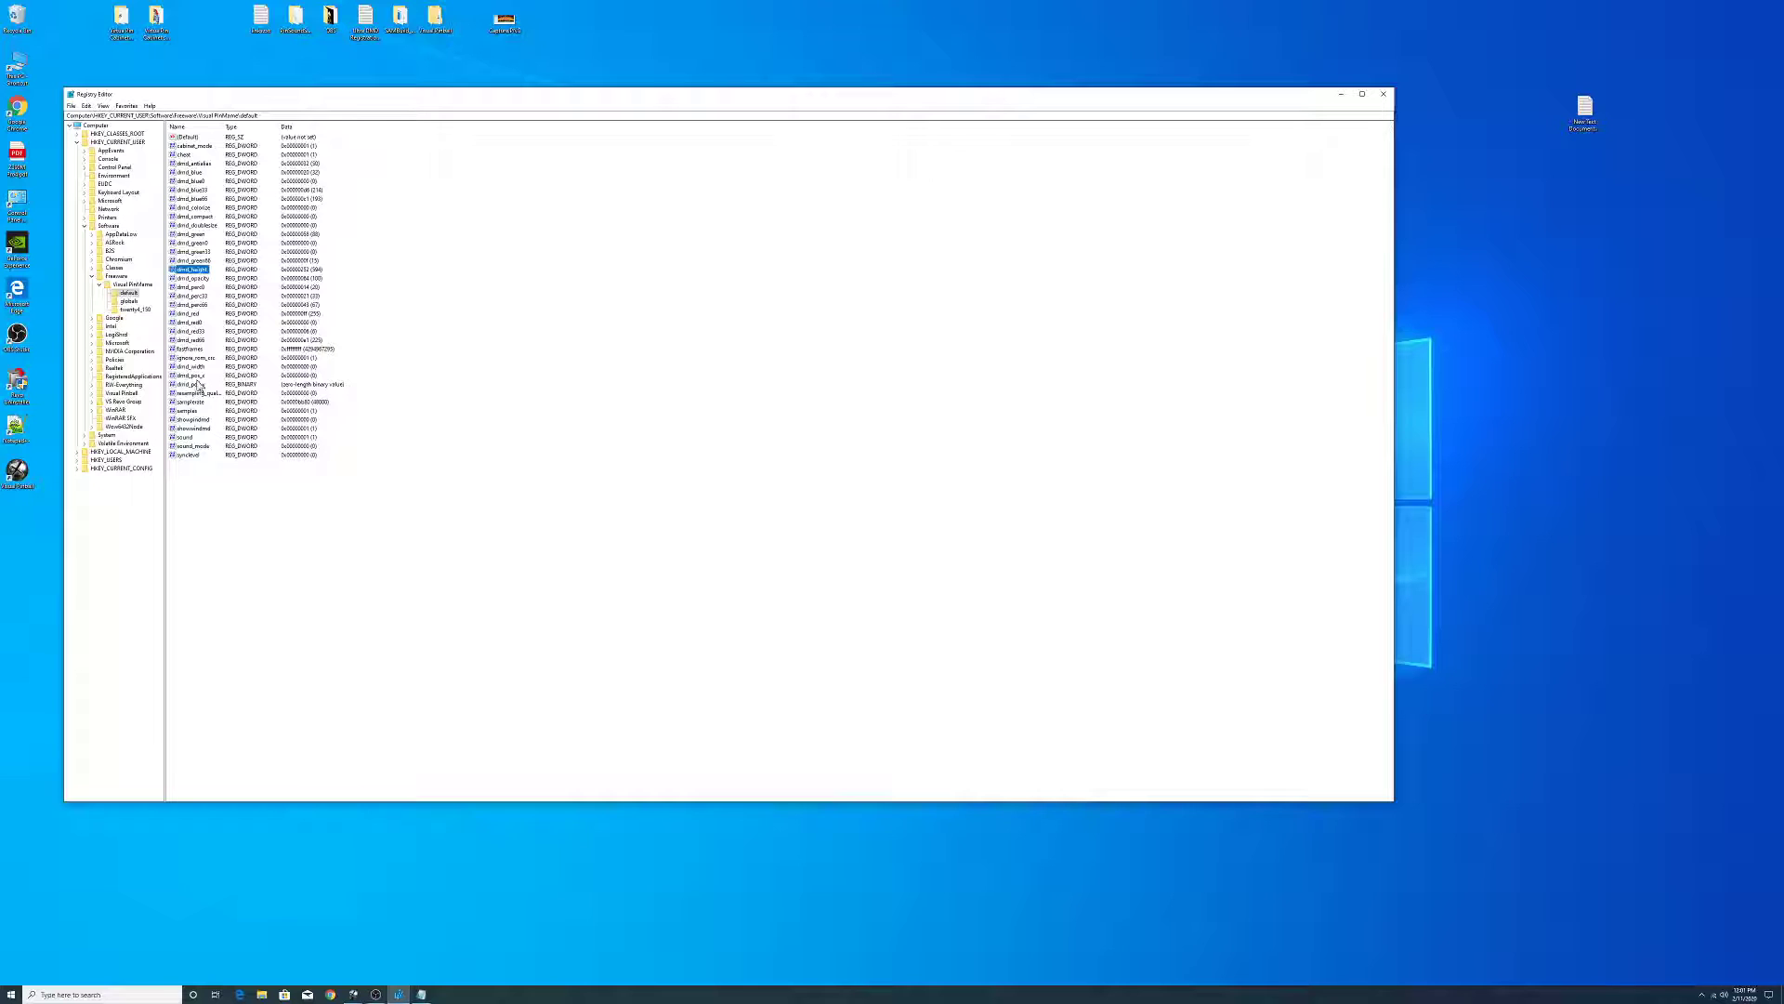
- Set the default key's dmd_width data to the decimal number copied from the W line of the text document
double_click(192, 367)
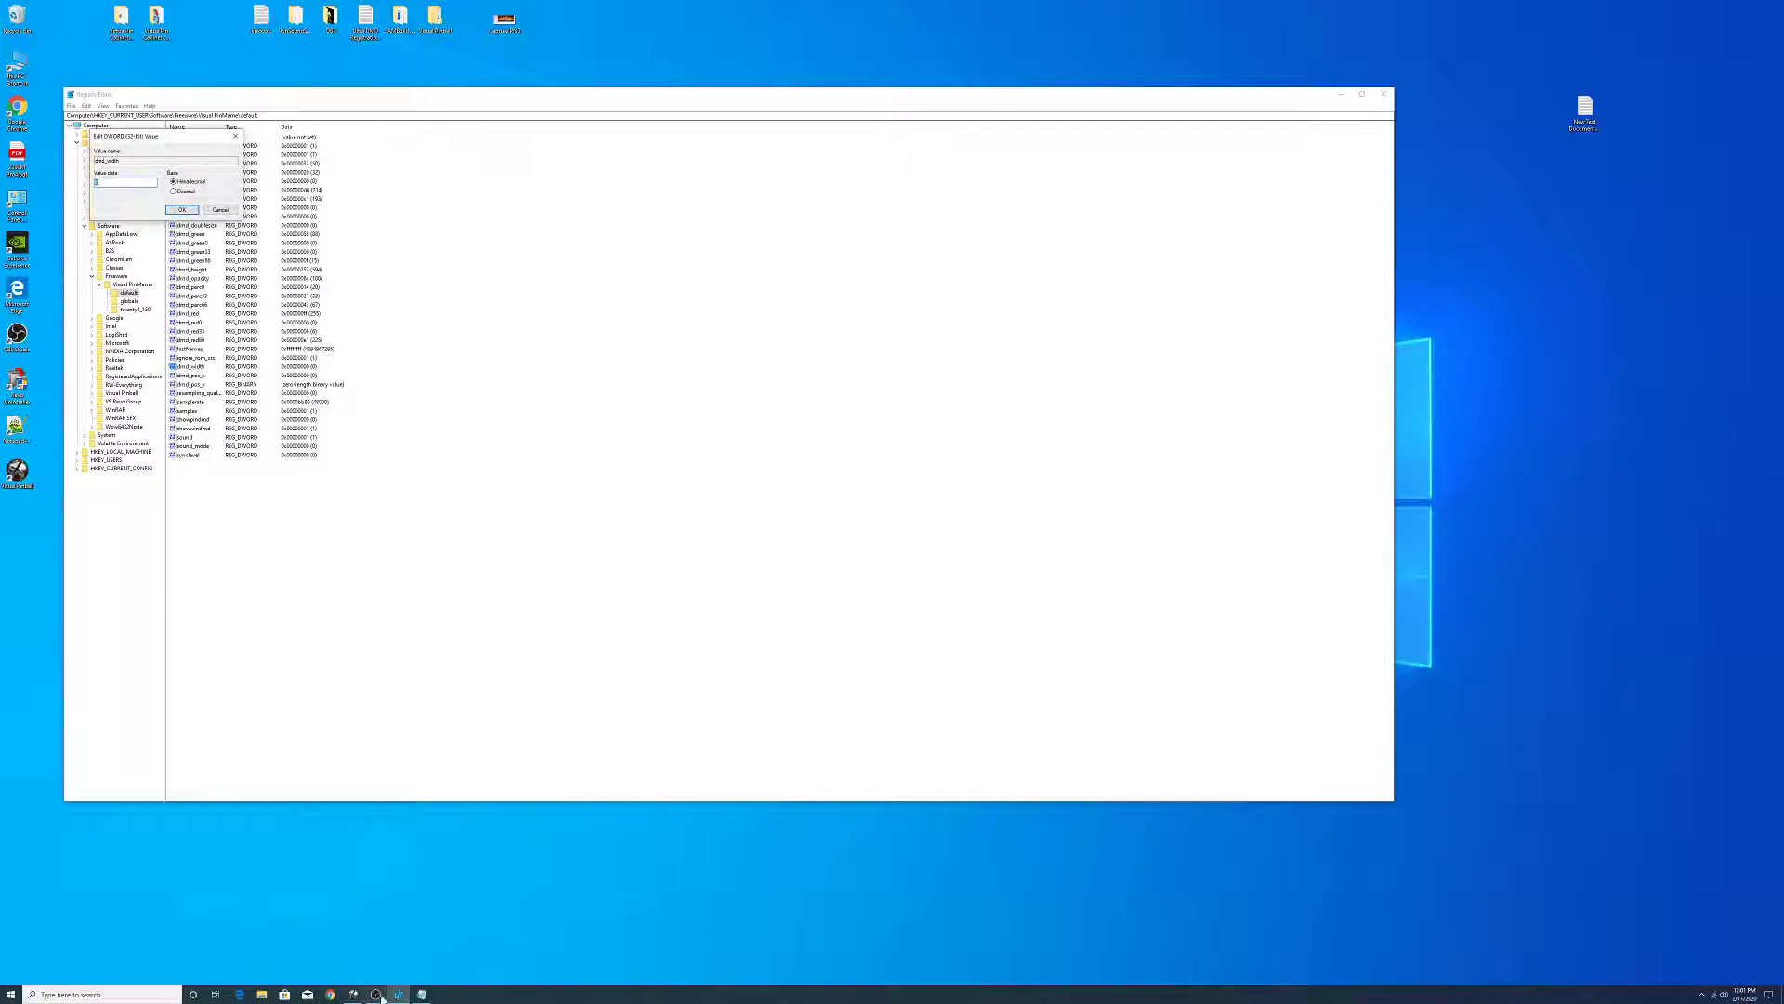
left_click(423, 994)
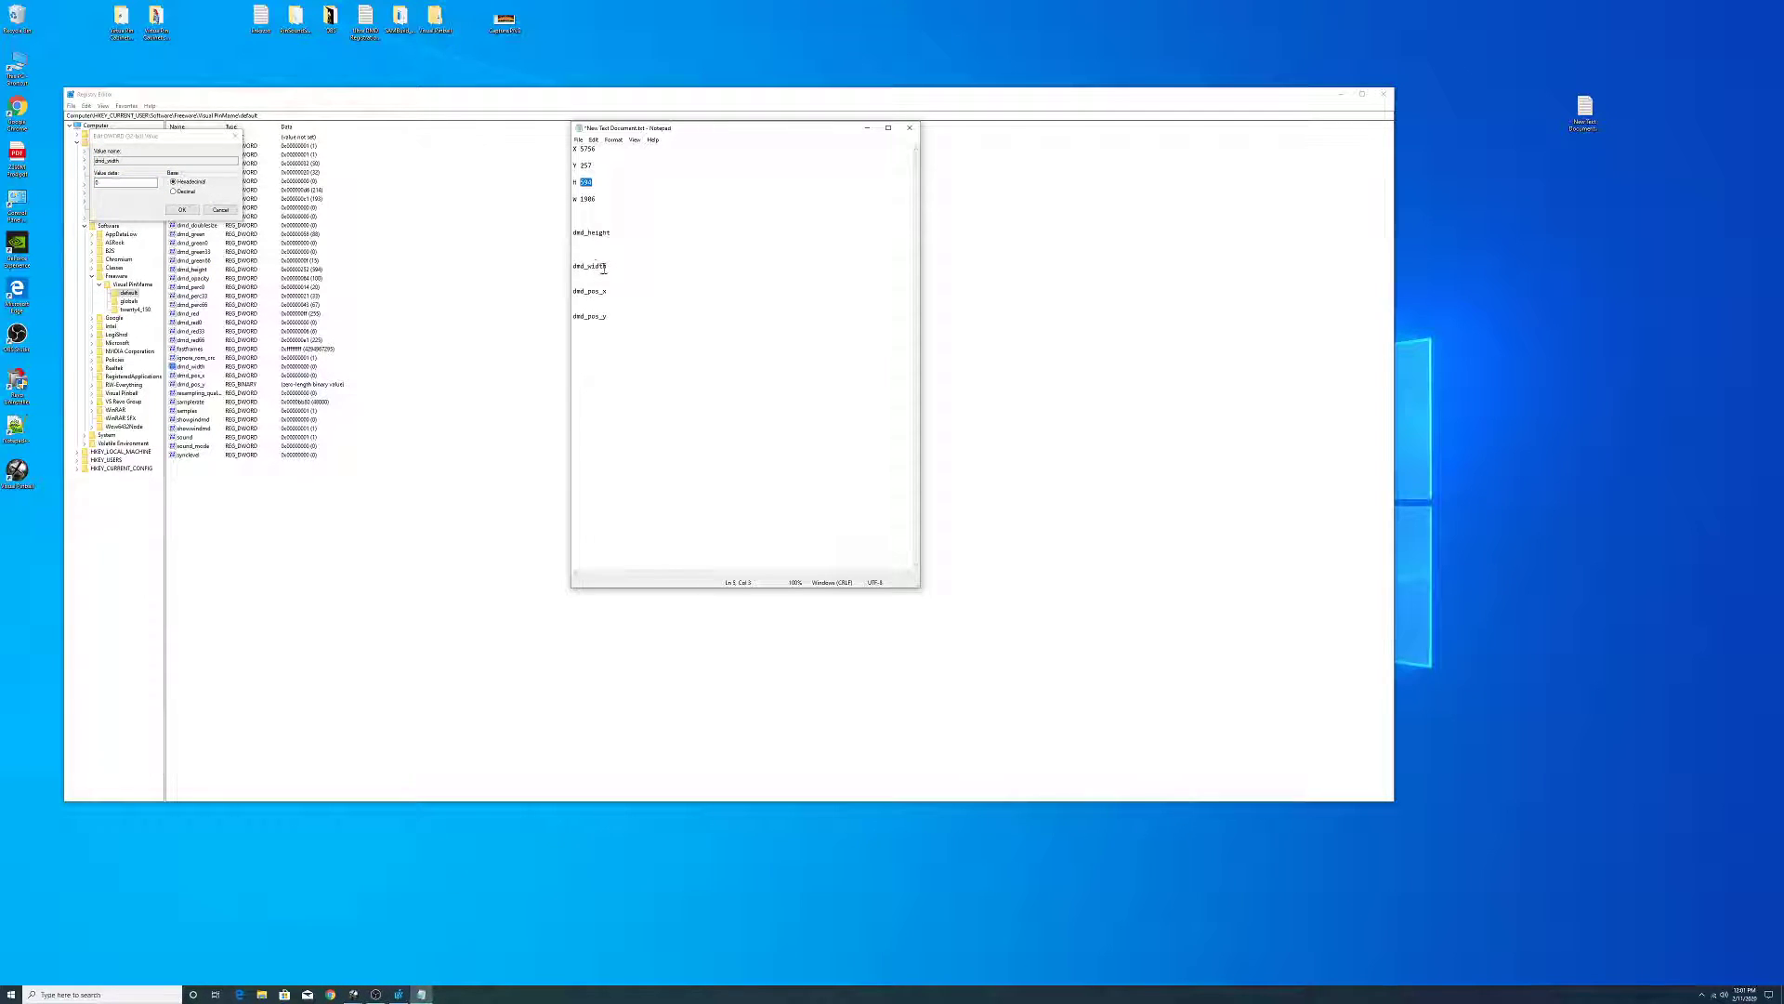
left_click_drag(580, 199, 586, 199)
right_click(596, 199)
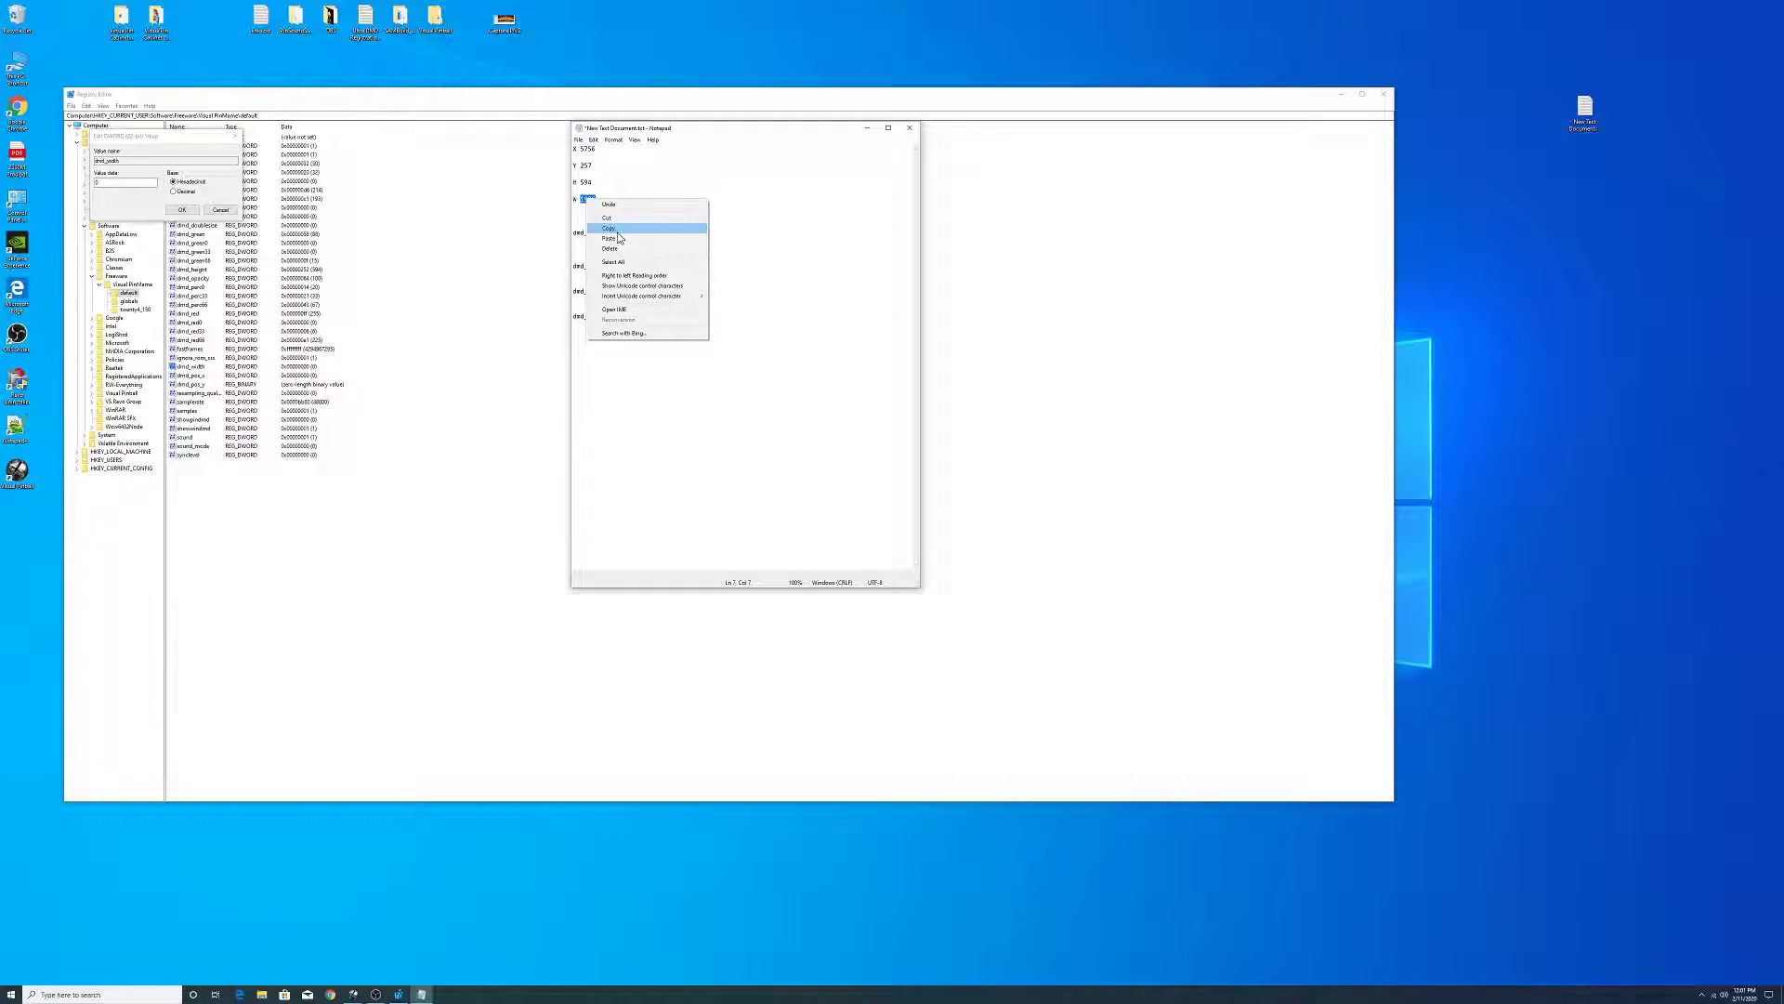
left_click(619, 232)
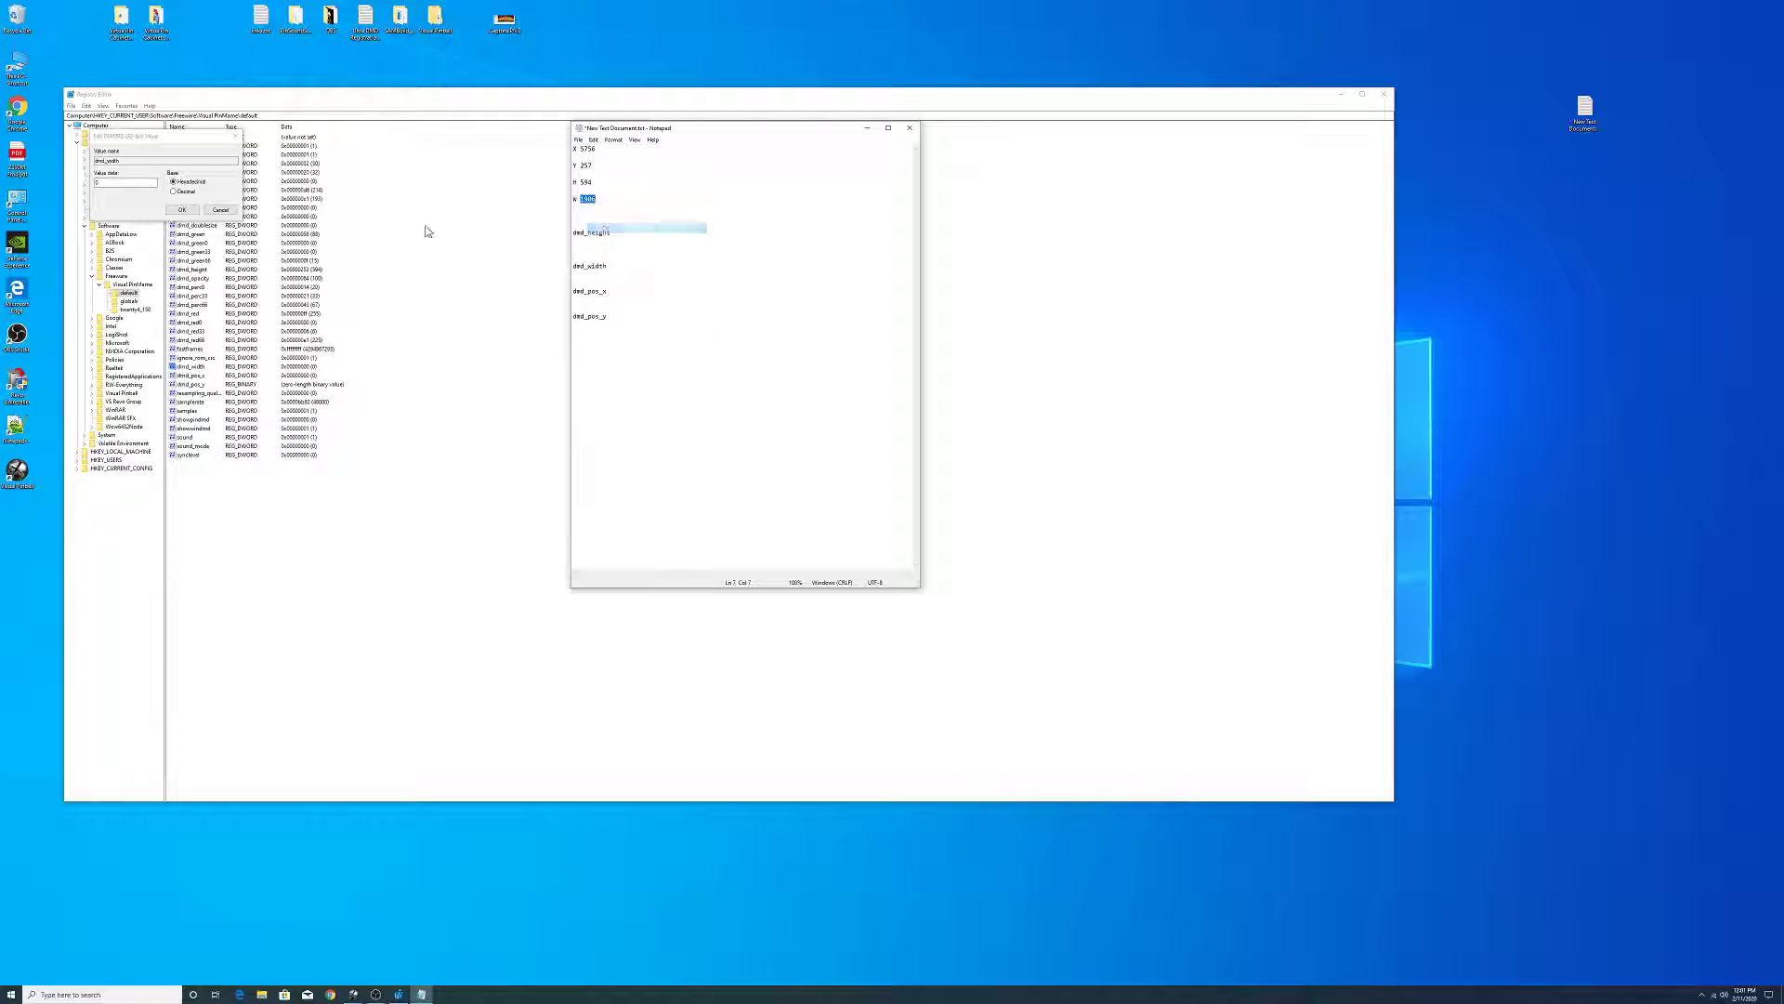
left_click(174, 190)
left_click_drag(137, 183, 97, 183)
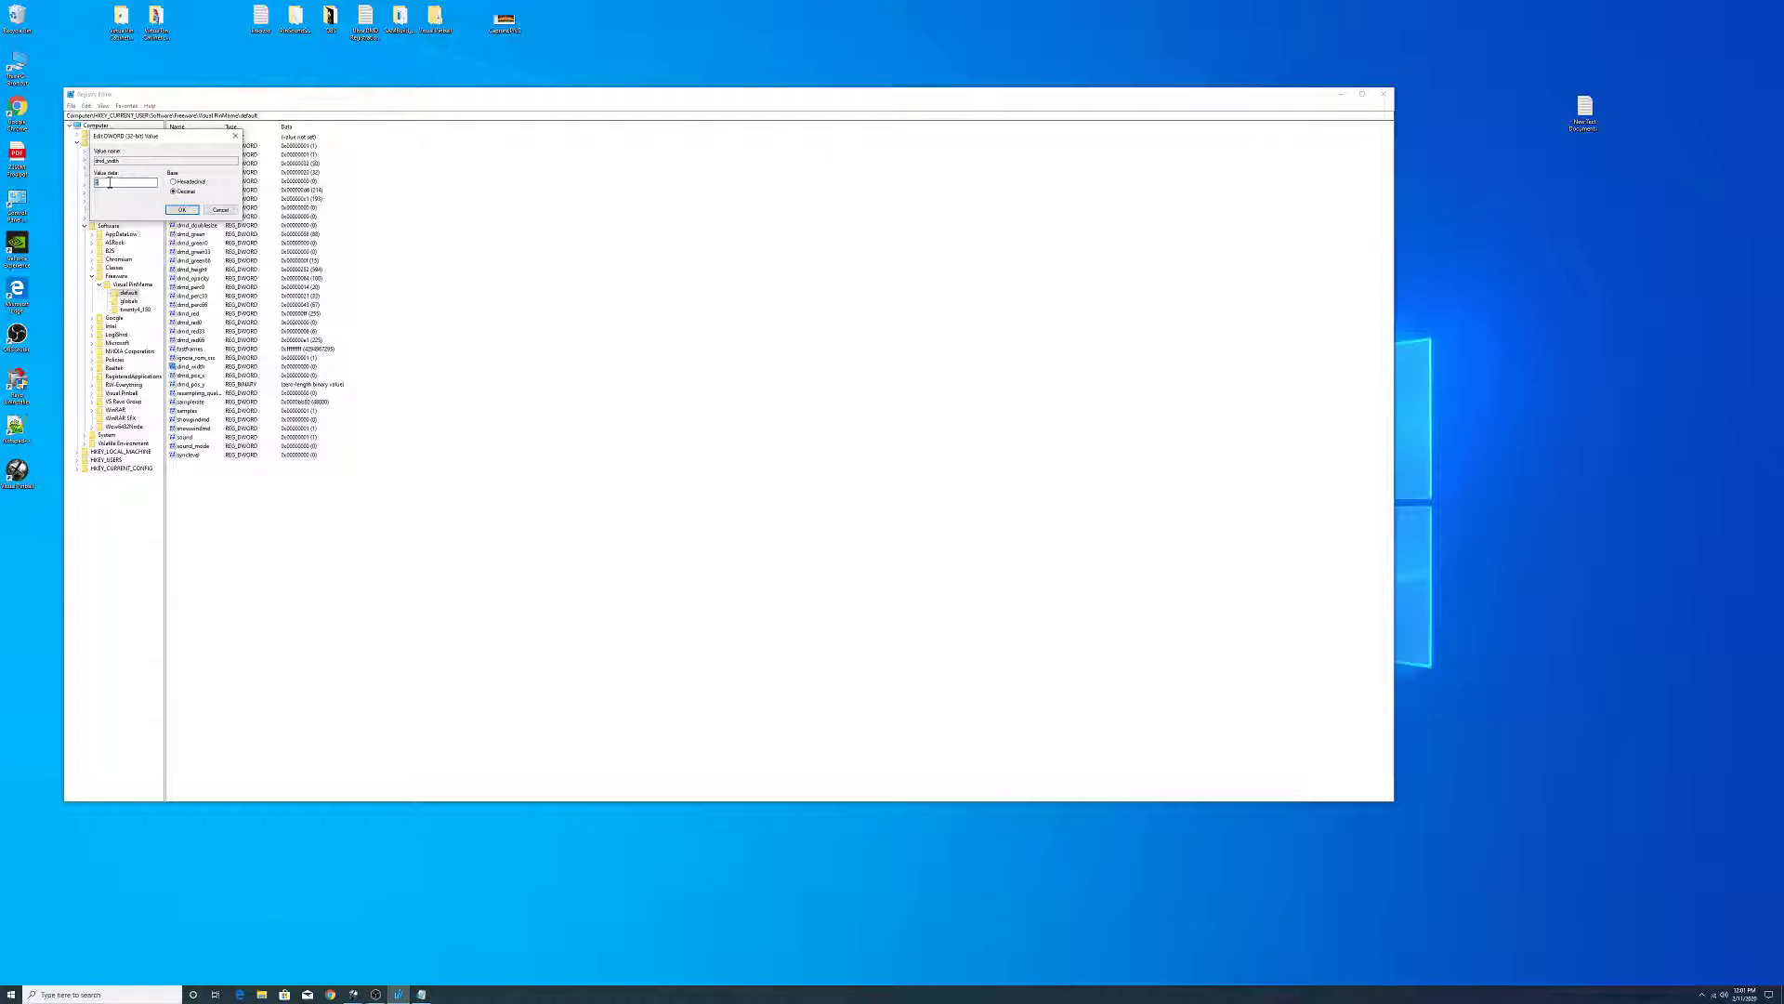
right_click(106, 182)
left_click(179, 229)
left_click(182, 209)
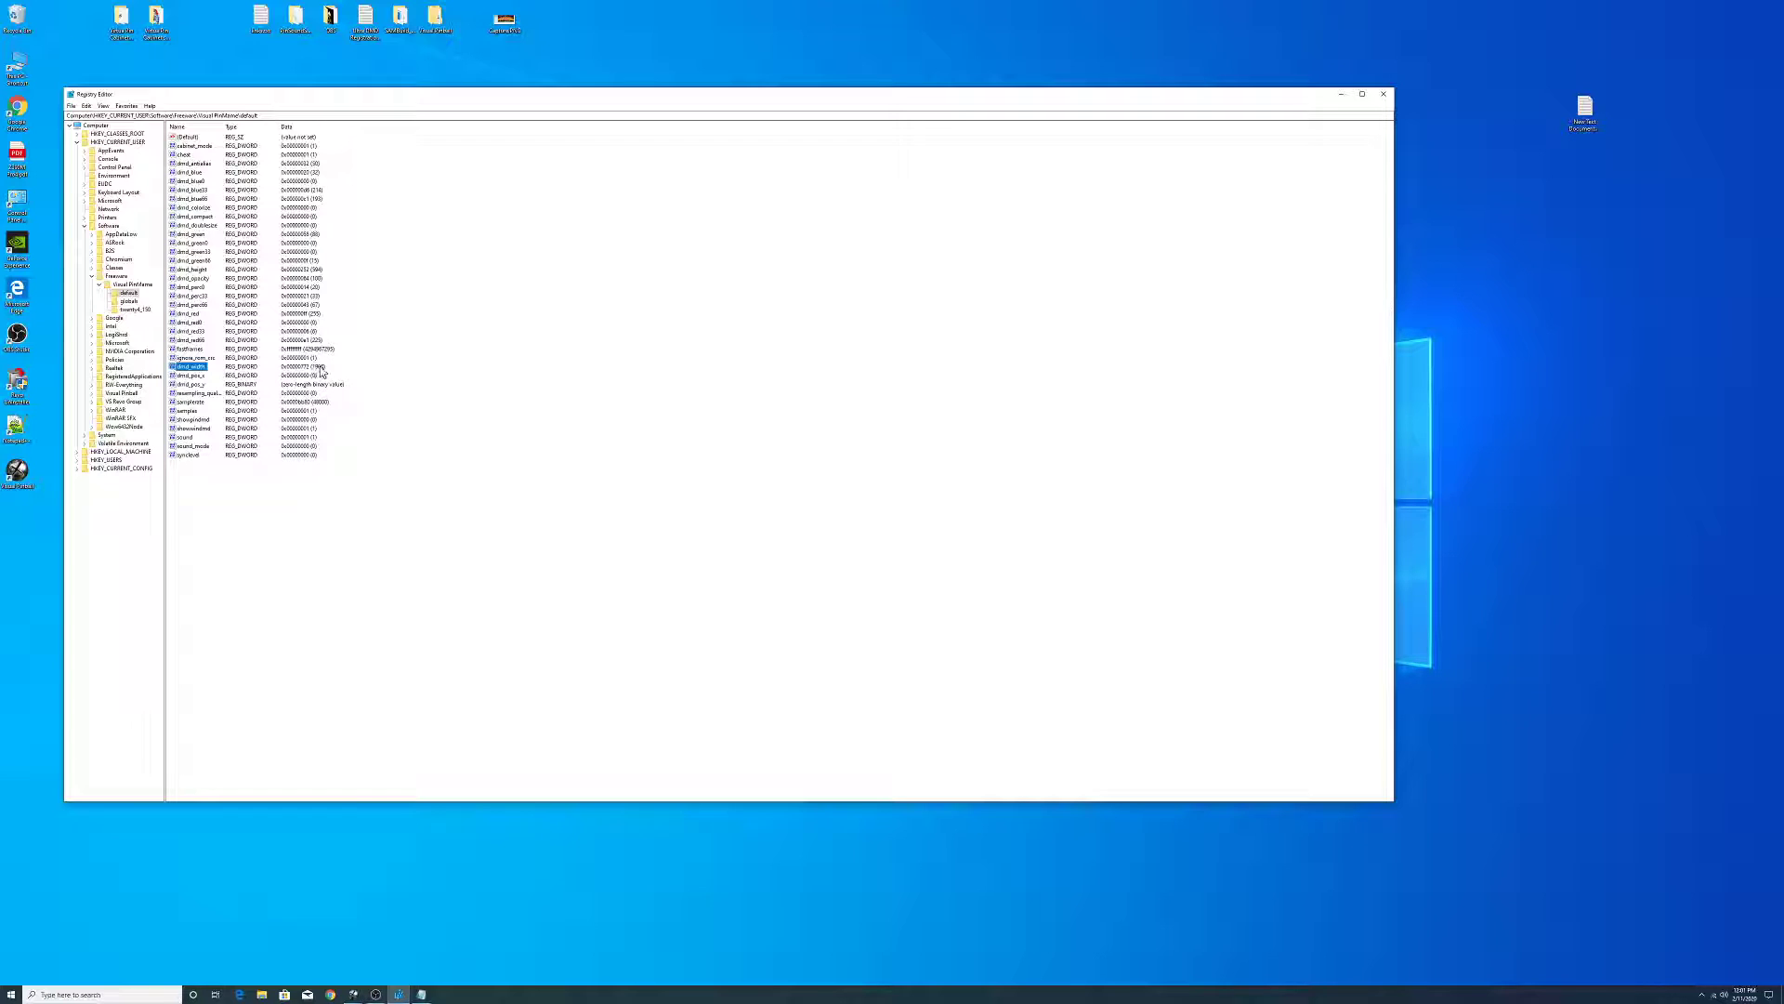
- Set the default key's dmd_pos_x data to decimal 5756, copied from the X line of the text document
double_click(191, 375)
left_click(174, 191)
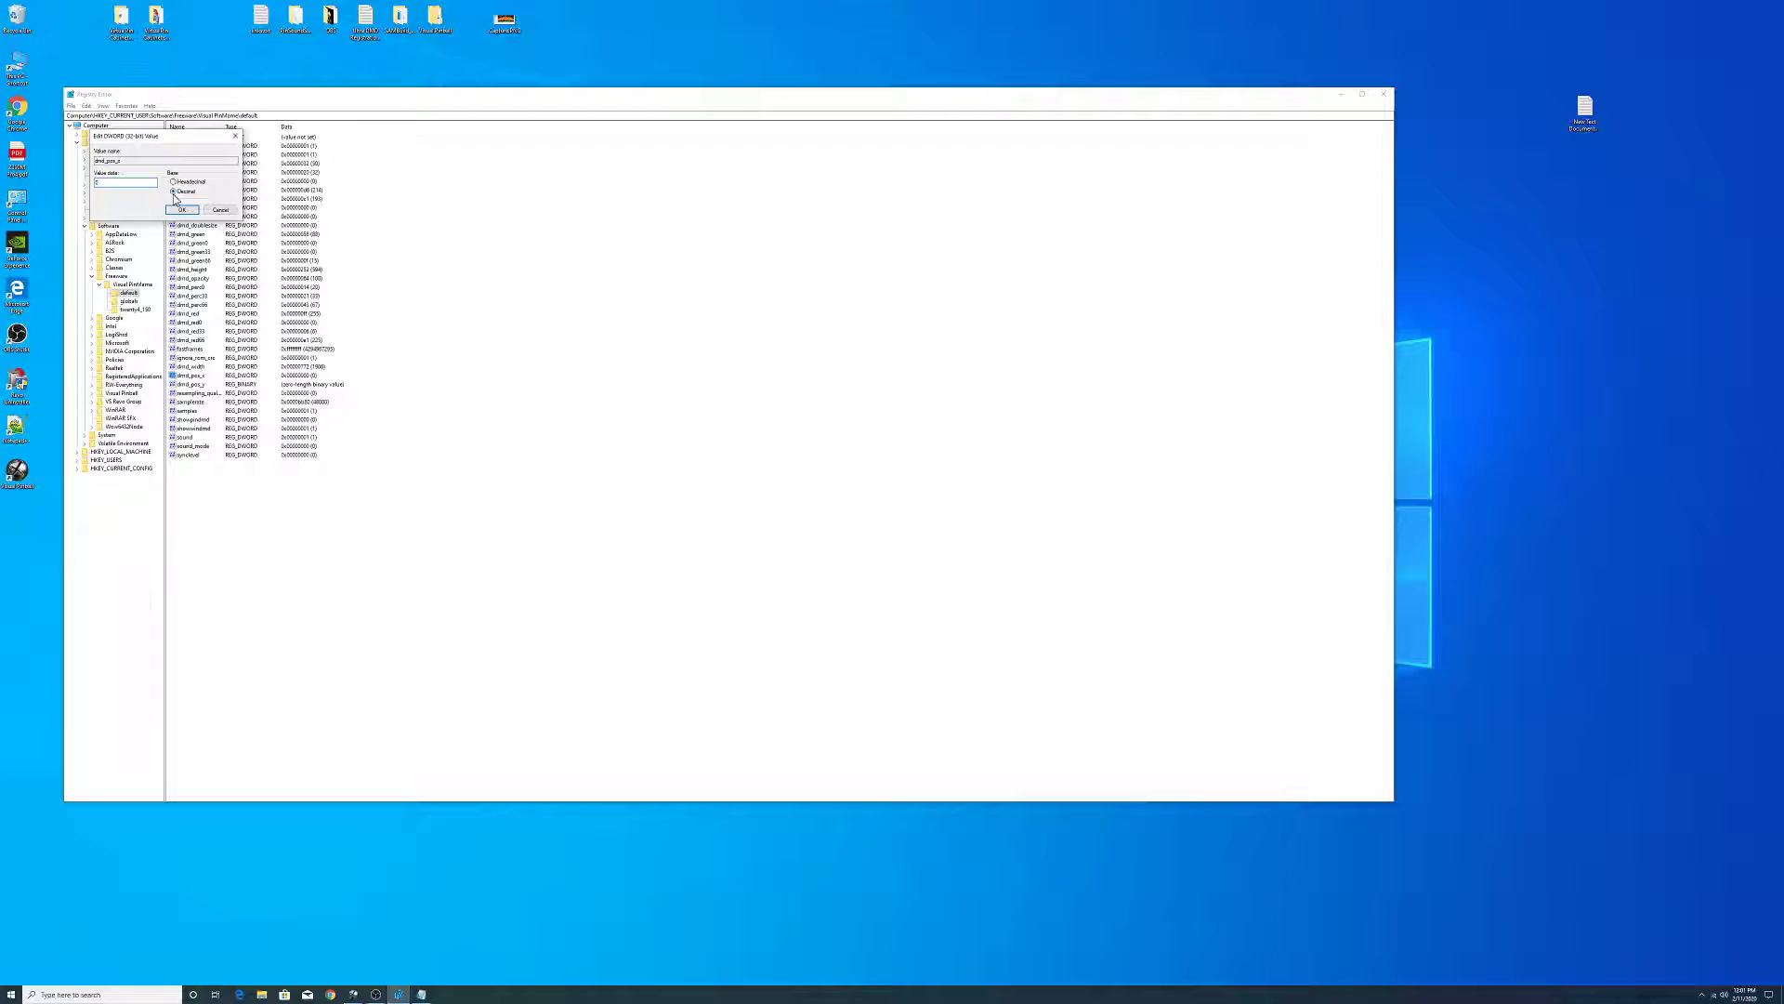
left_click(423, 994)
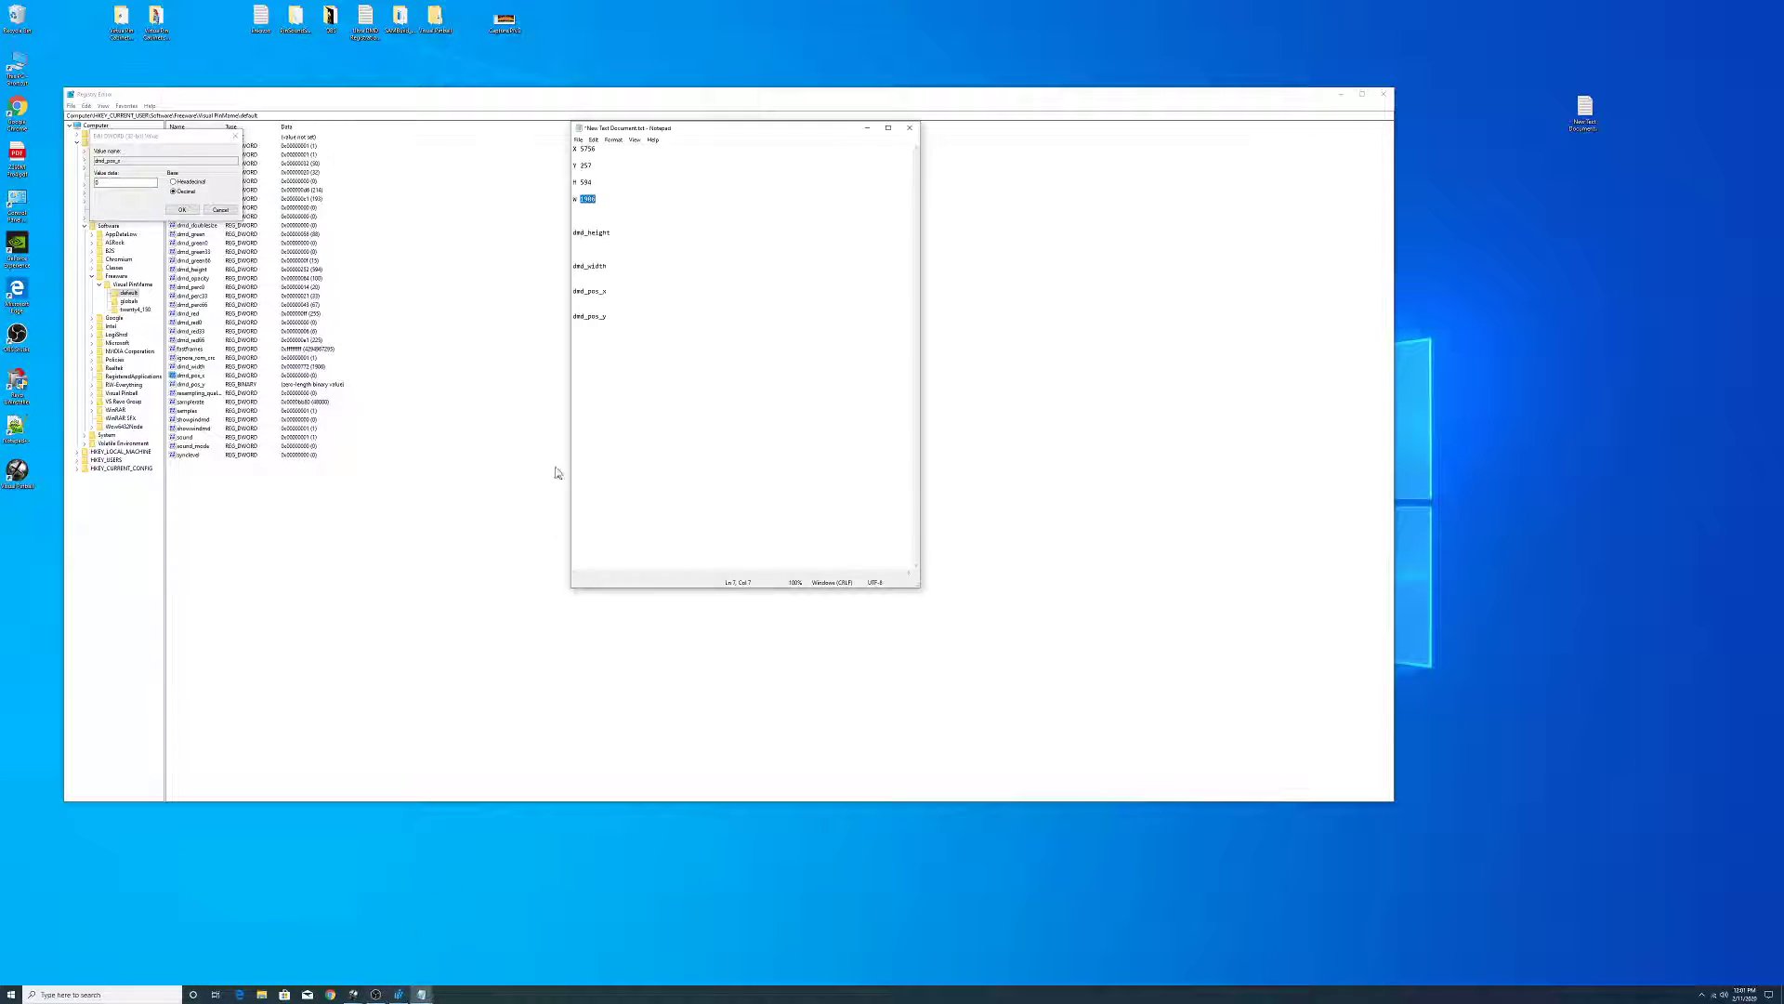
double_click(587, 149)
right_click(587, 150)
left_click(621, 179)
double_click(114, 183)
right_click(114, 183)
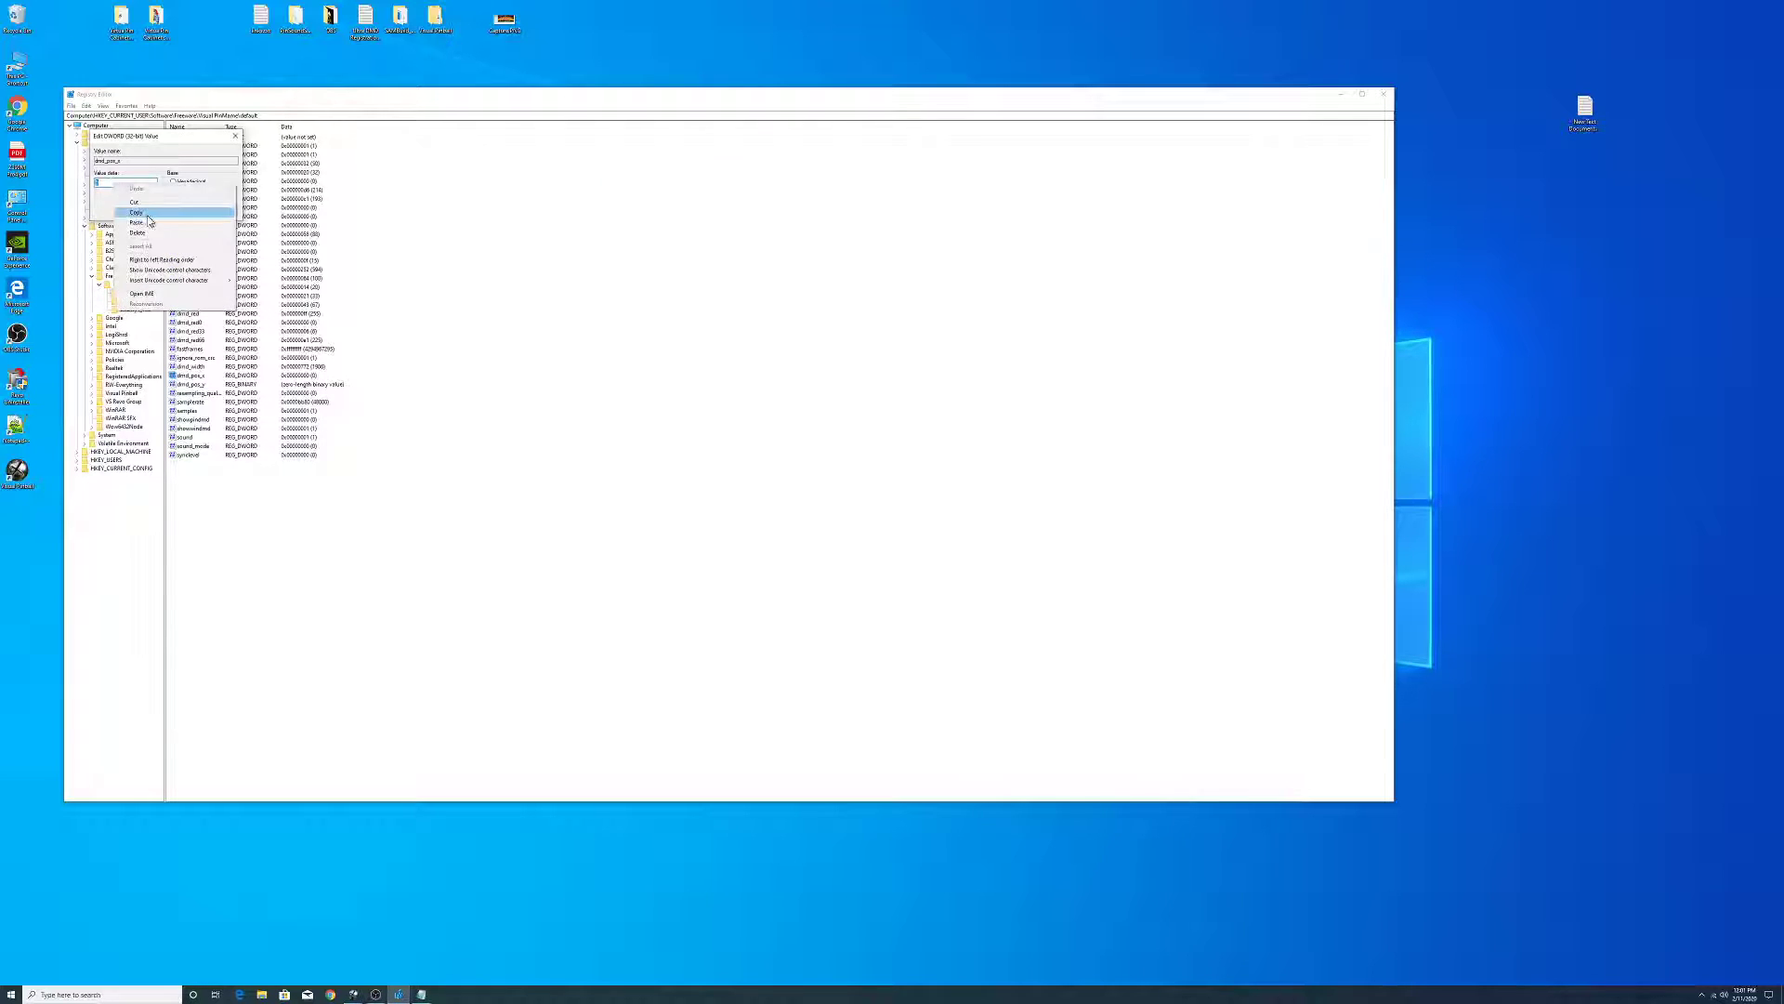
left_click(140, 225)
left_click(183, 210)
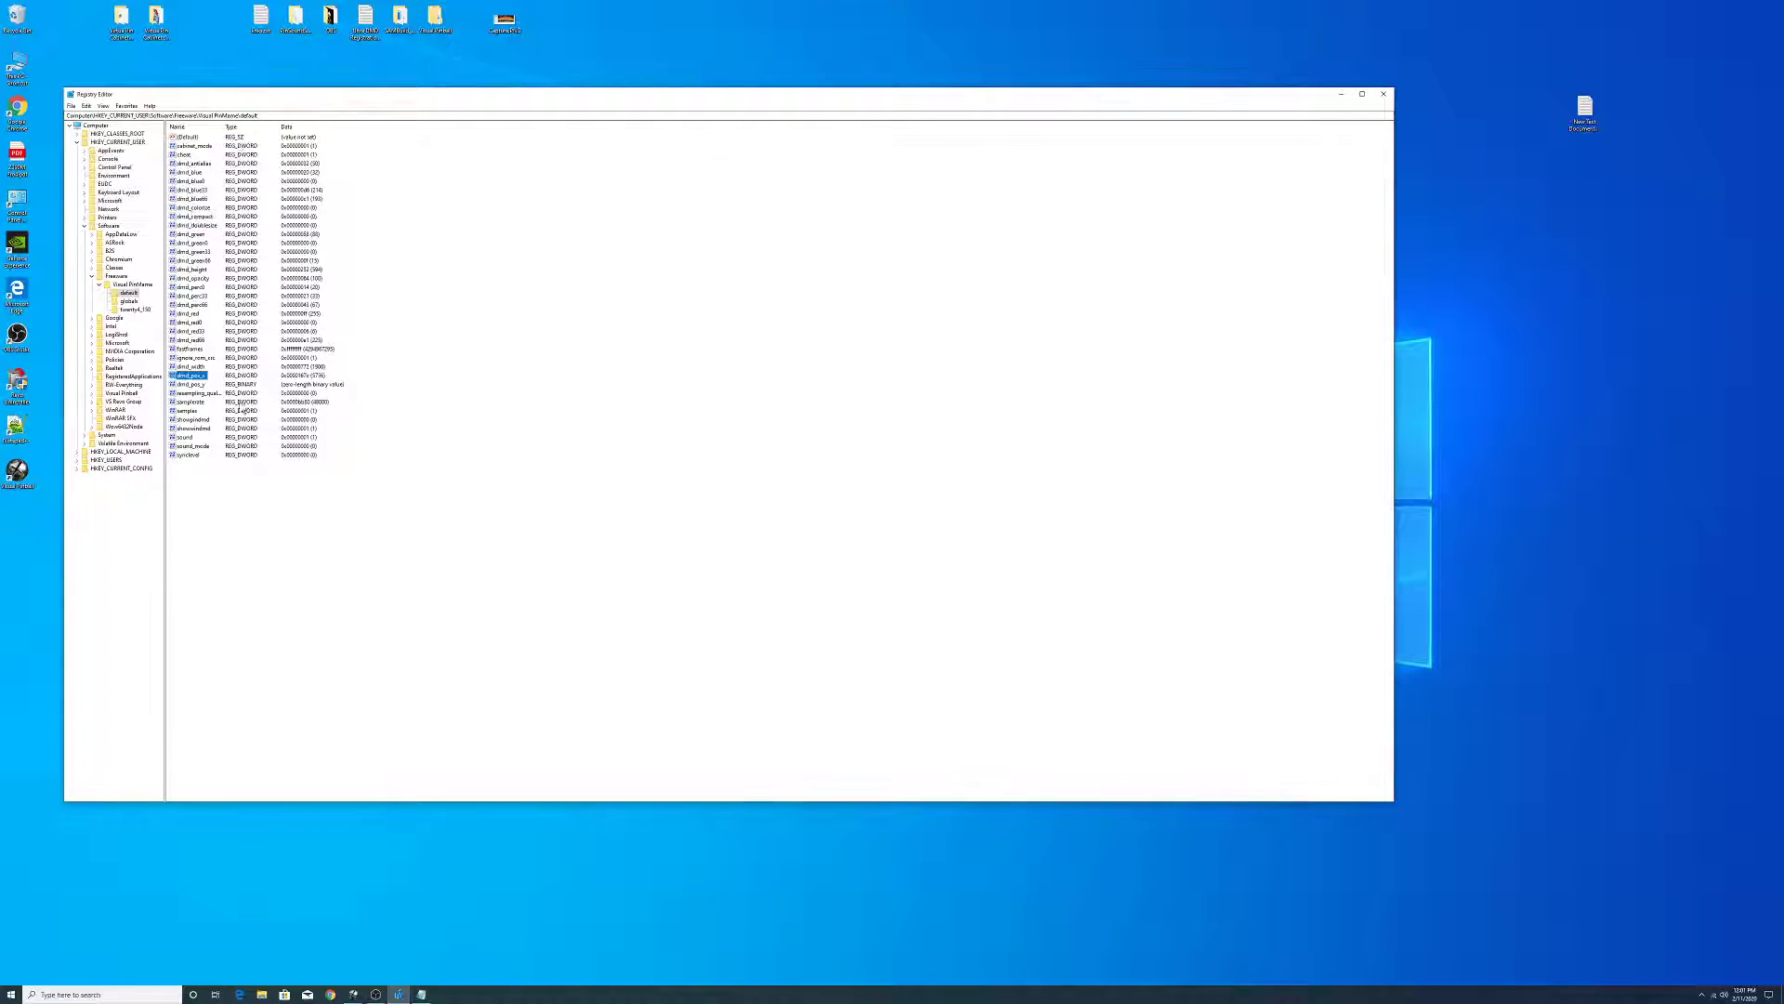
left_click(197, 385)
double_click(197, 385)
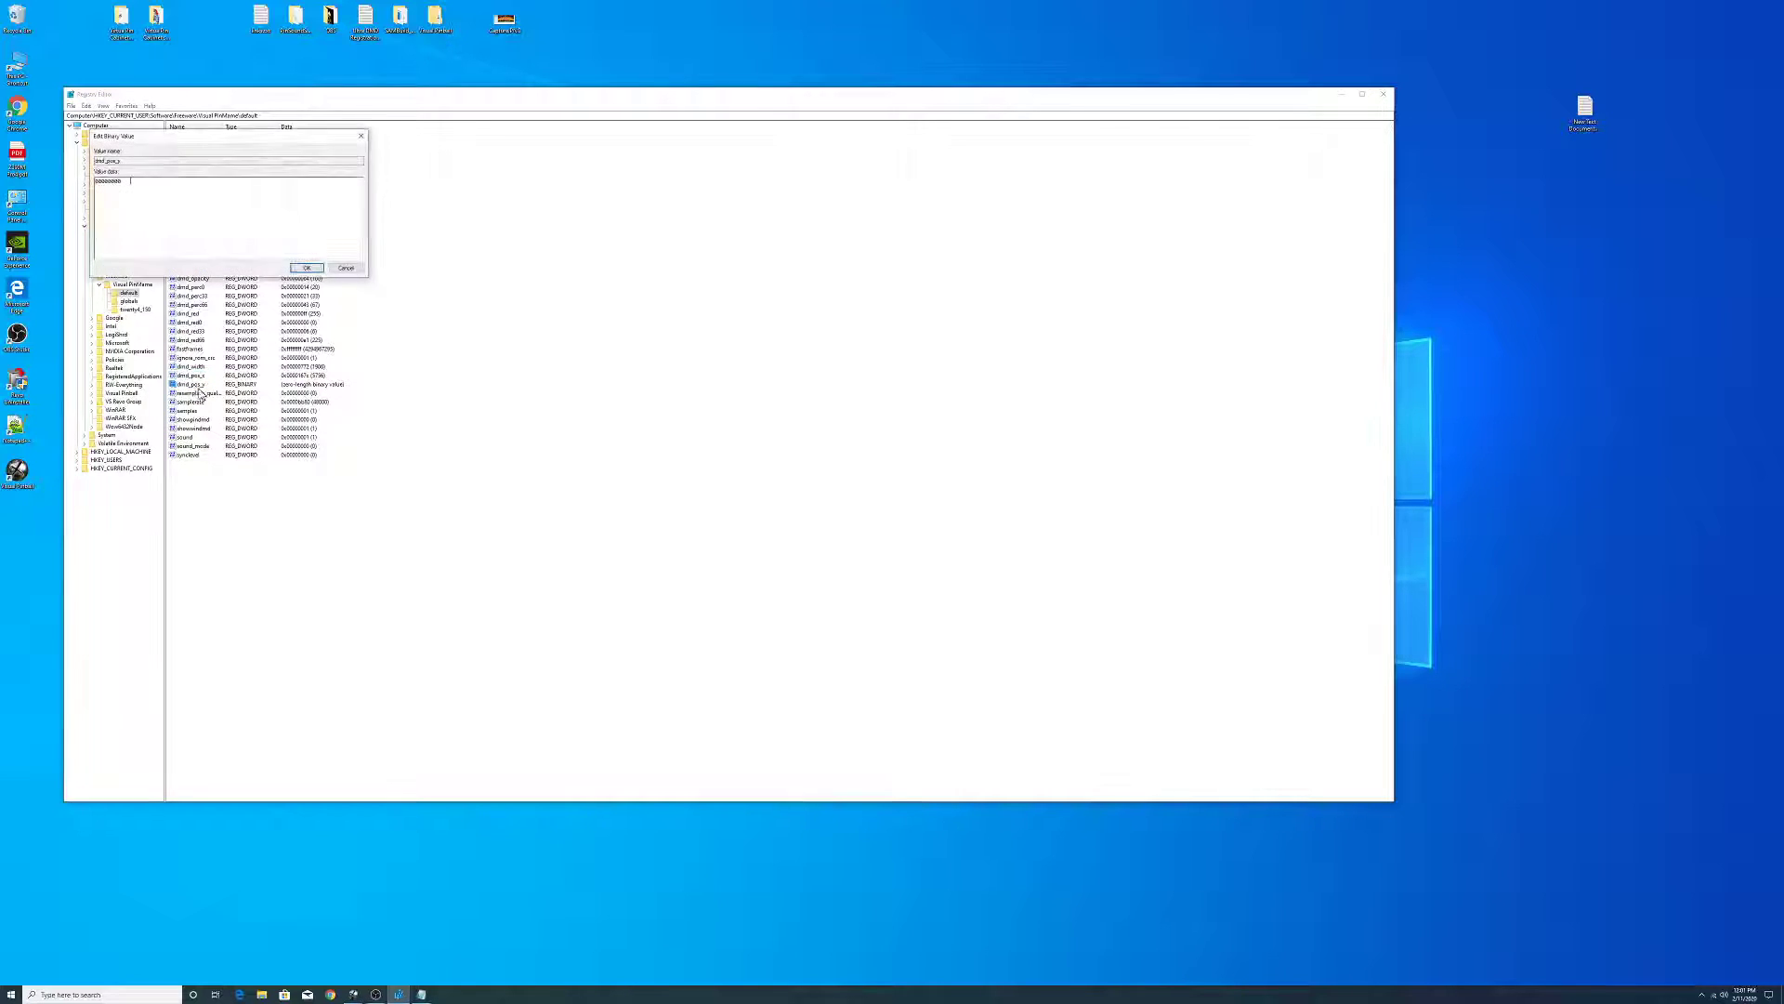
left_click(356, 270)
double_click(176, 384)
left_click(356, 270)
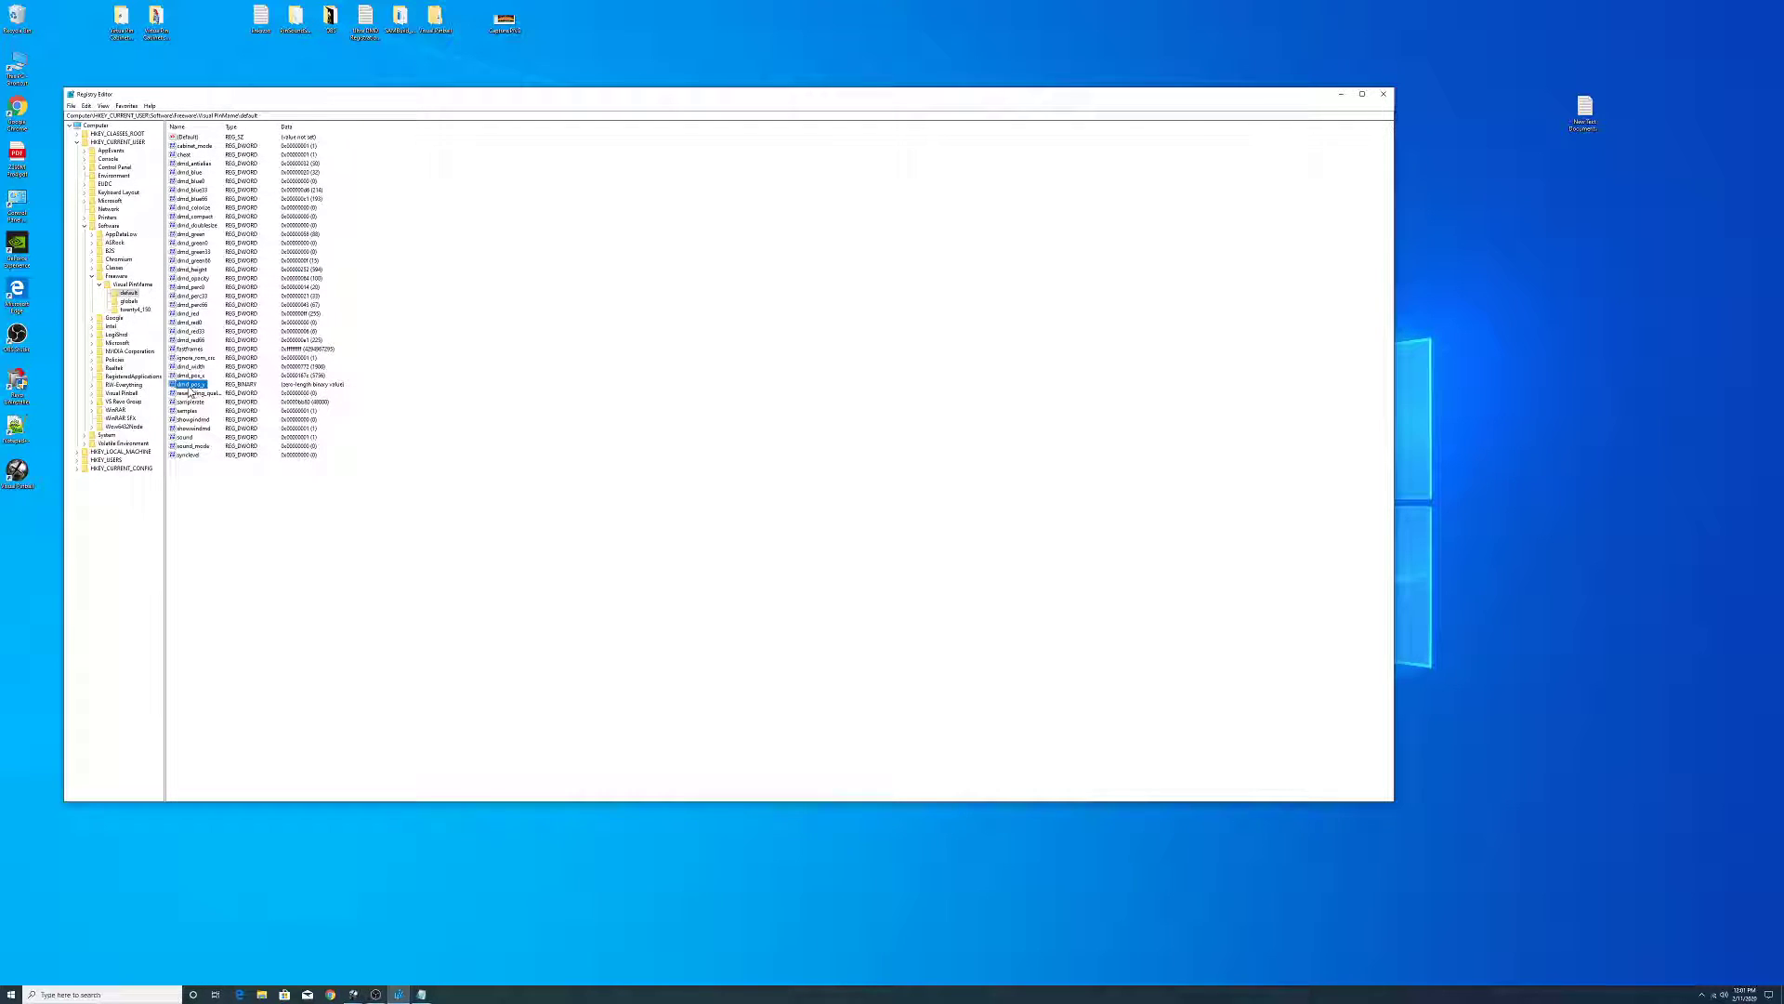
double_click(190, 385)
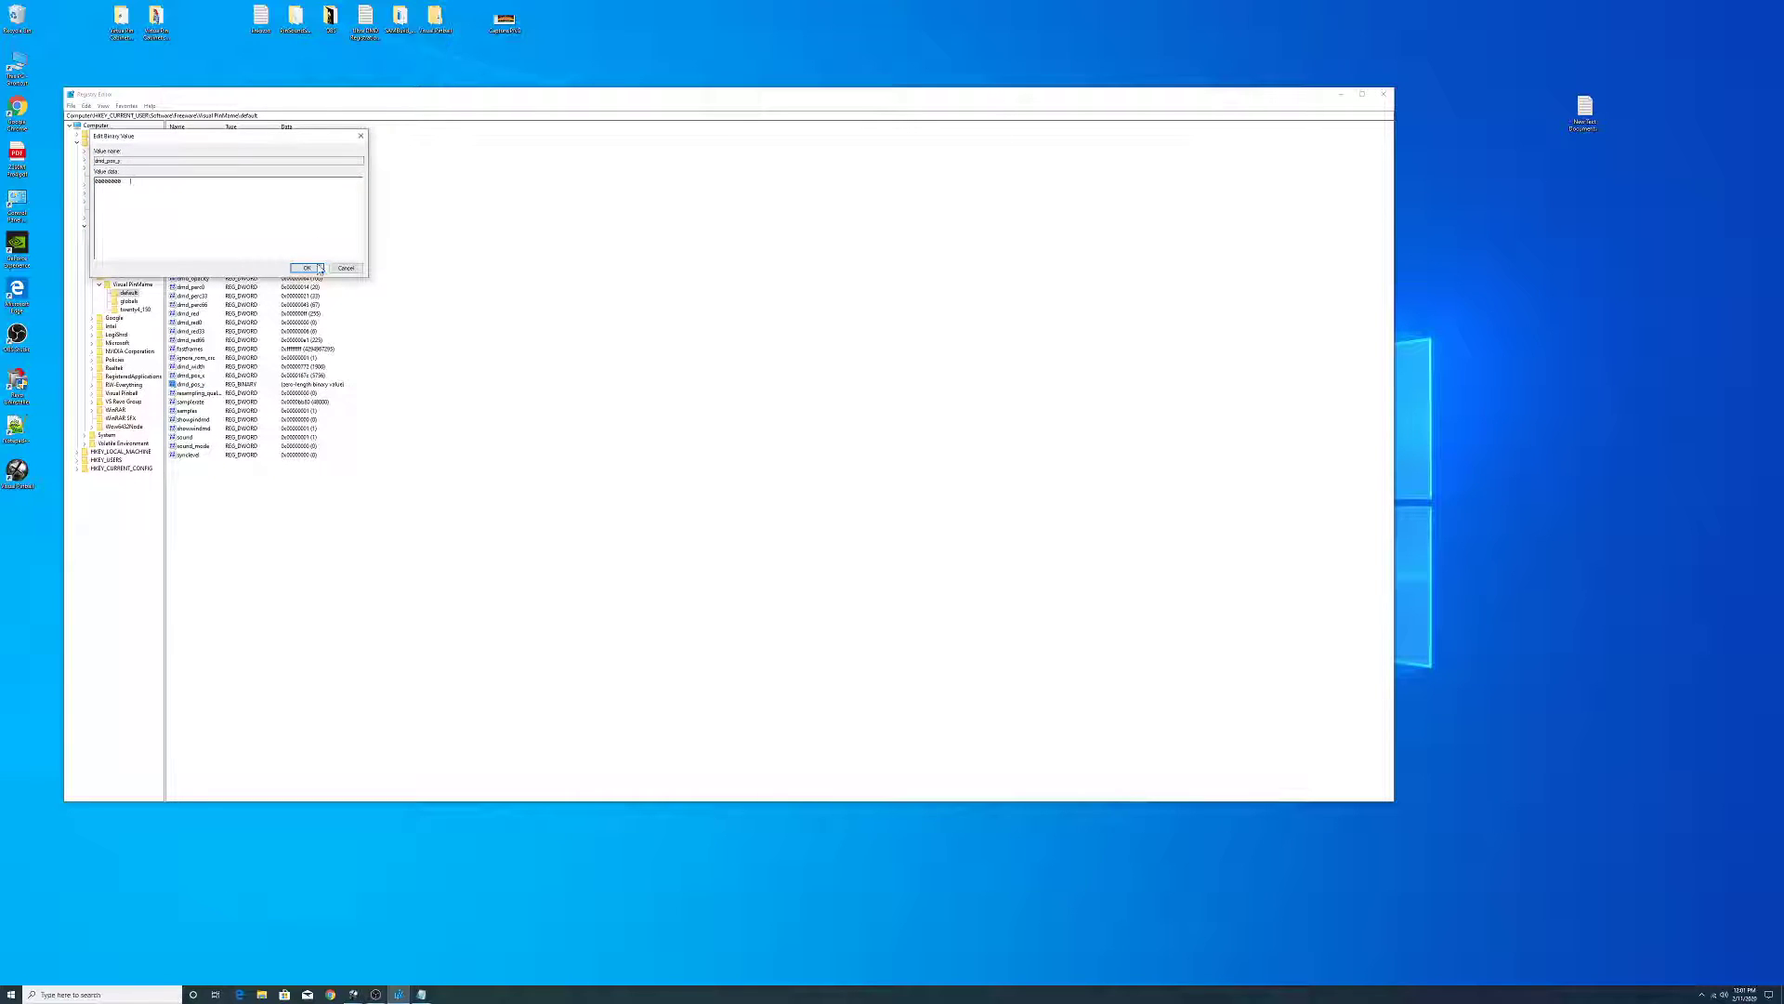
left_click(349, 268)
right_click(199, 388)
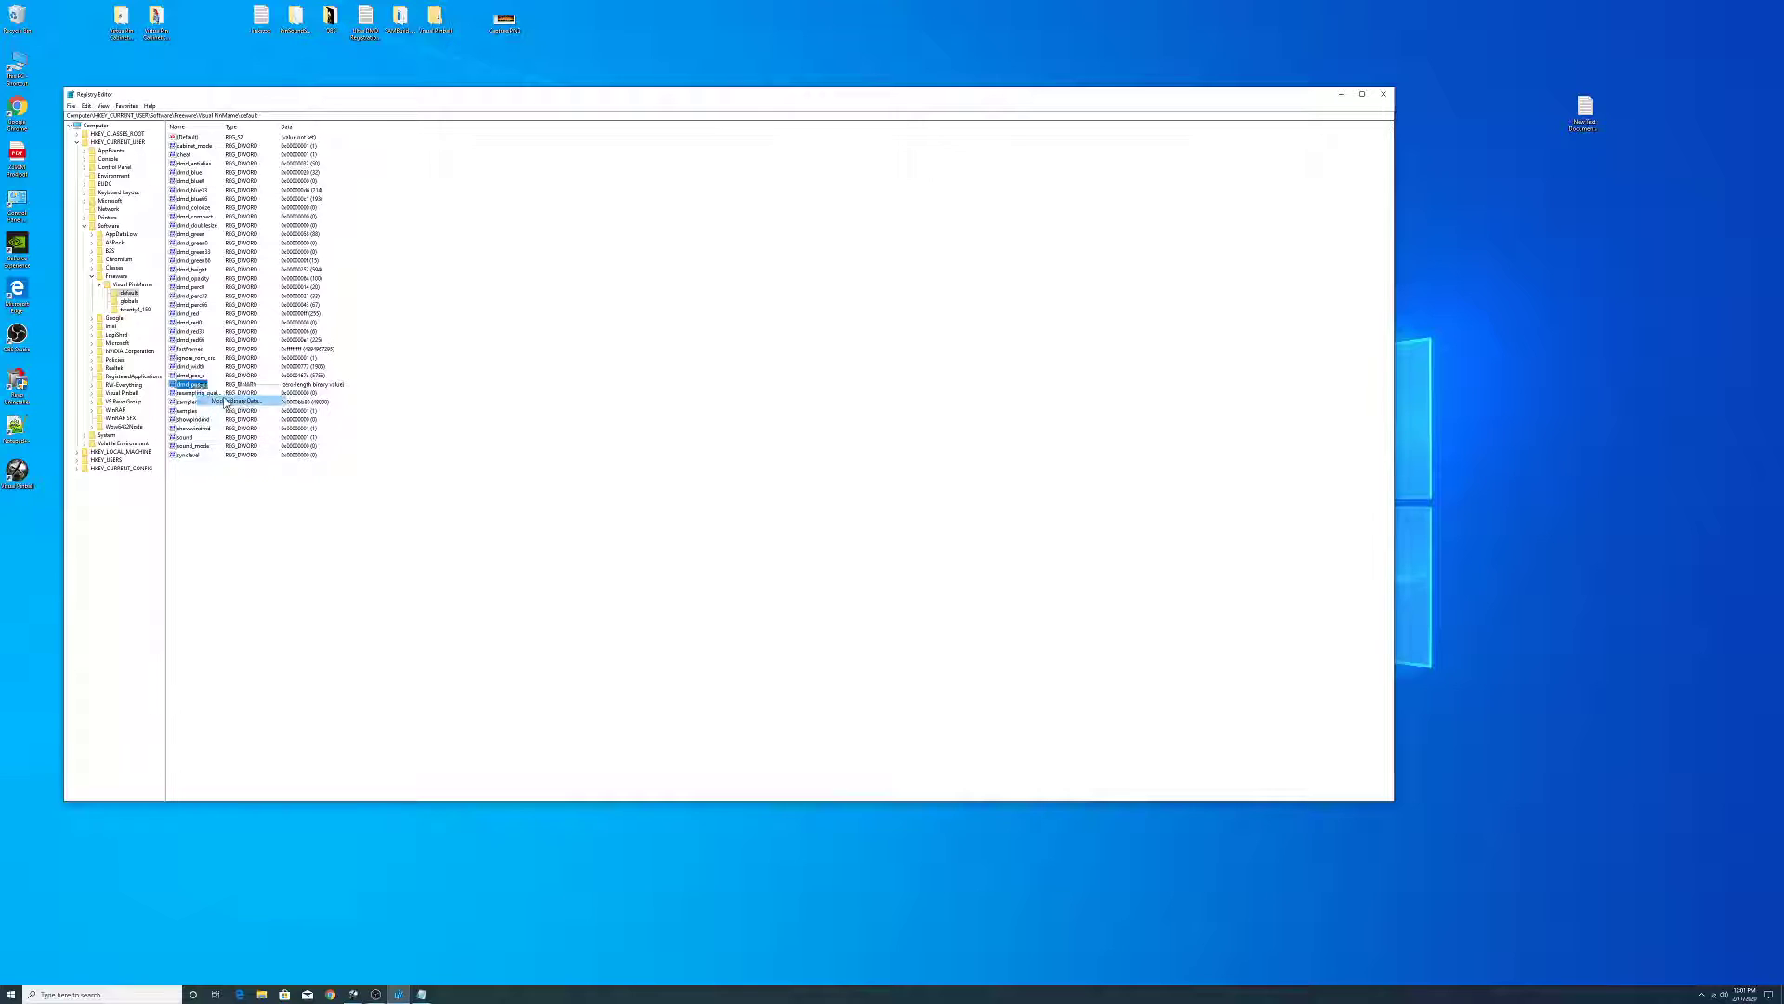
left_click(227, 400)
left_click(346, 269)
- Delete the binary dmd_pos_y value from the default key and add a new DWORD (32-bit) value in its place
right_click(192, 387)
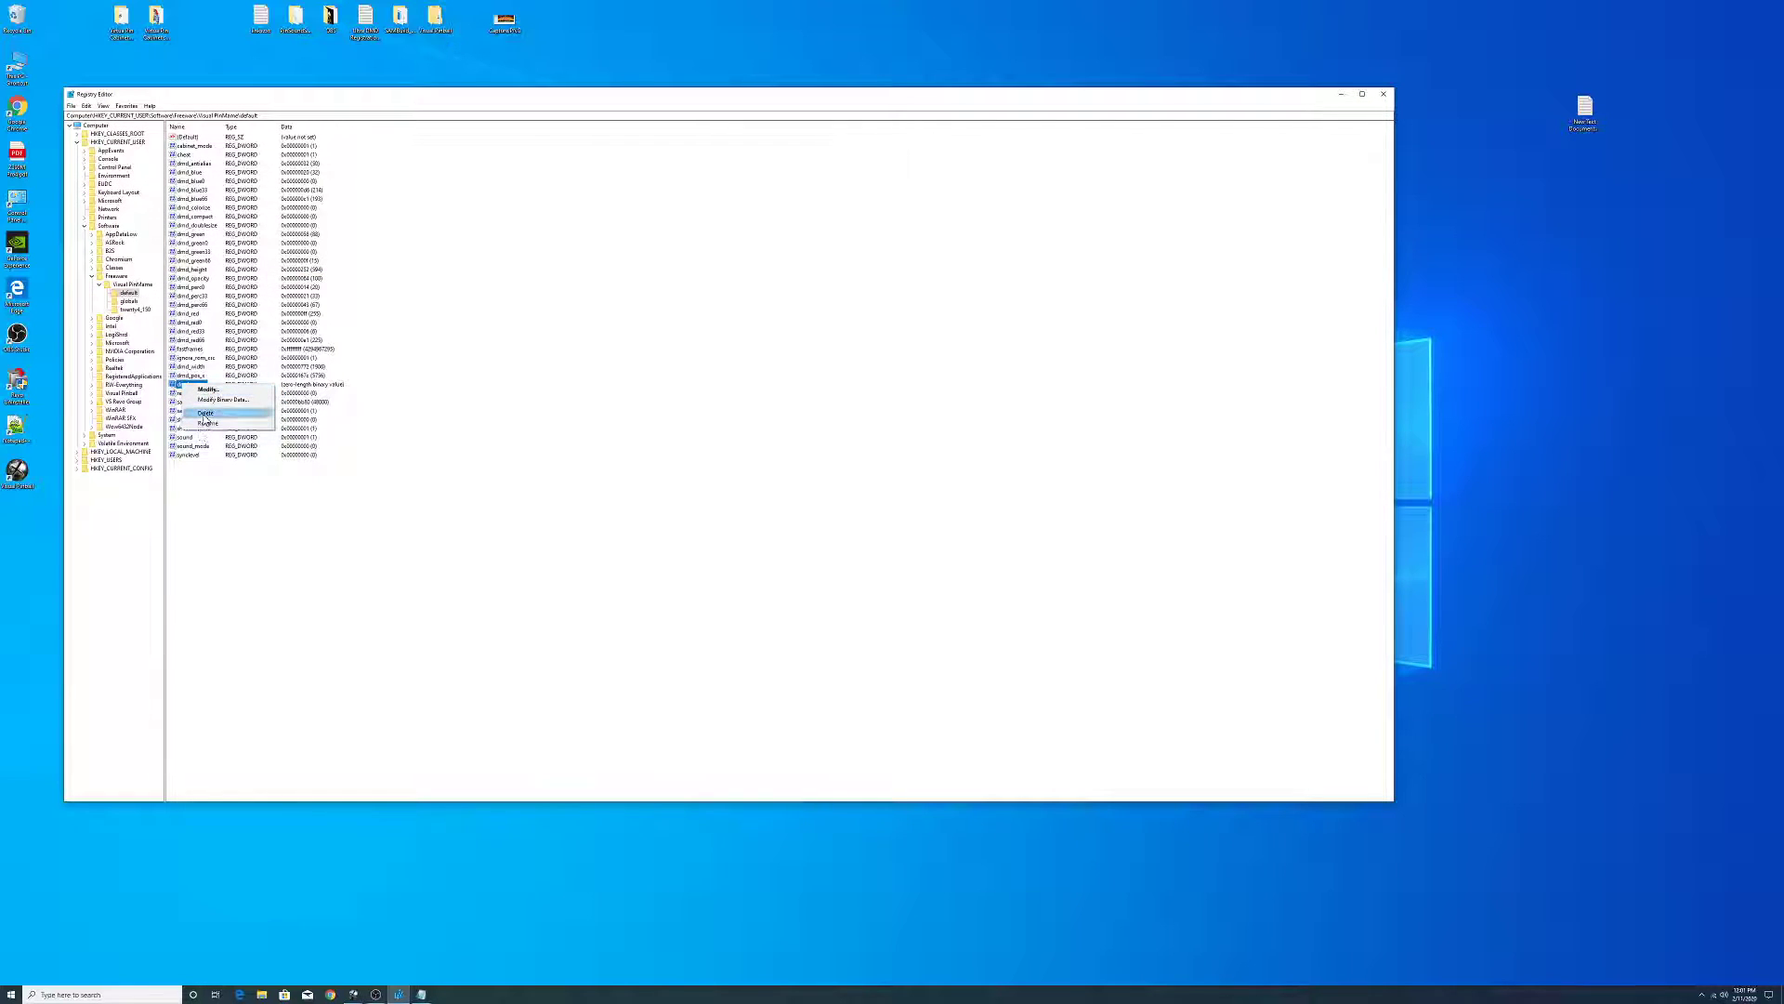
left_click(206, 412)
left_click(962, 497)
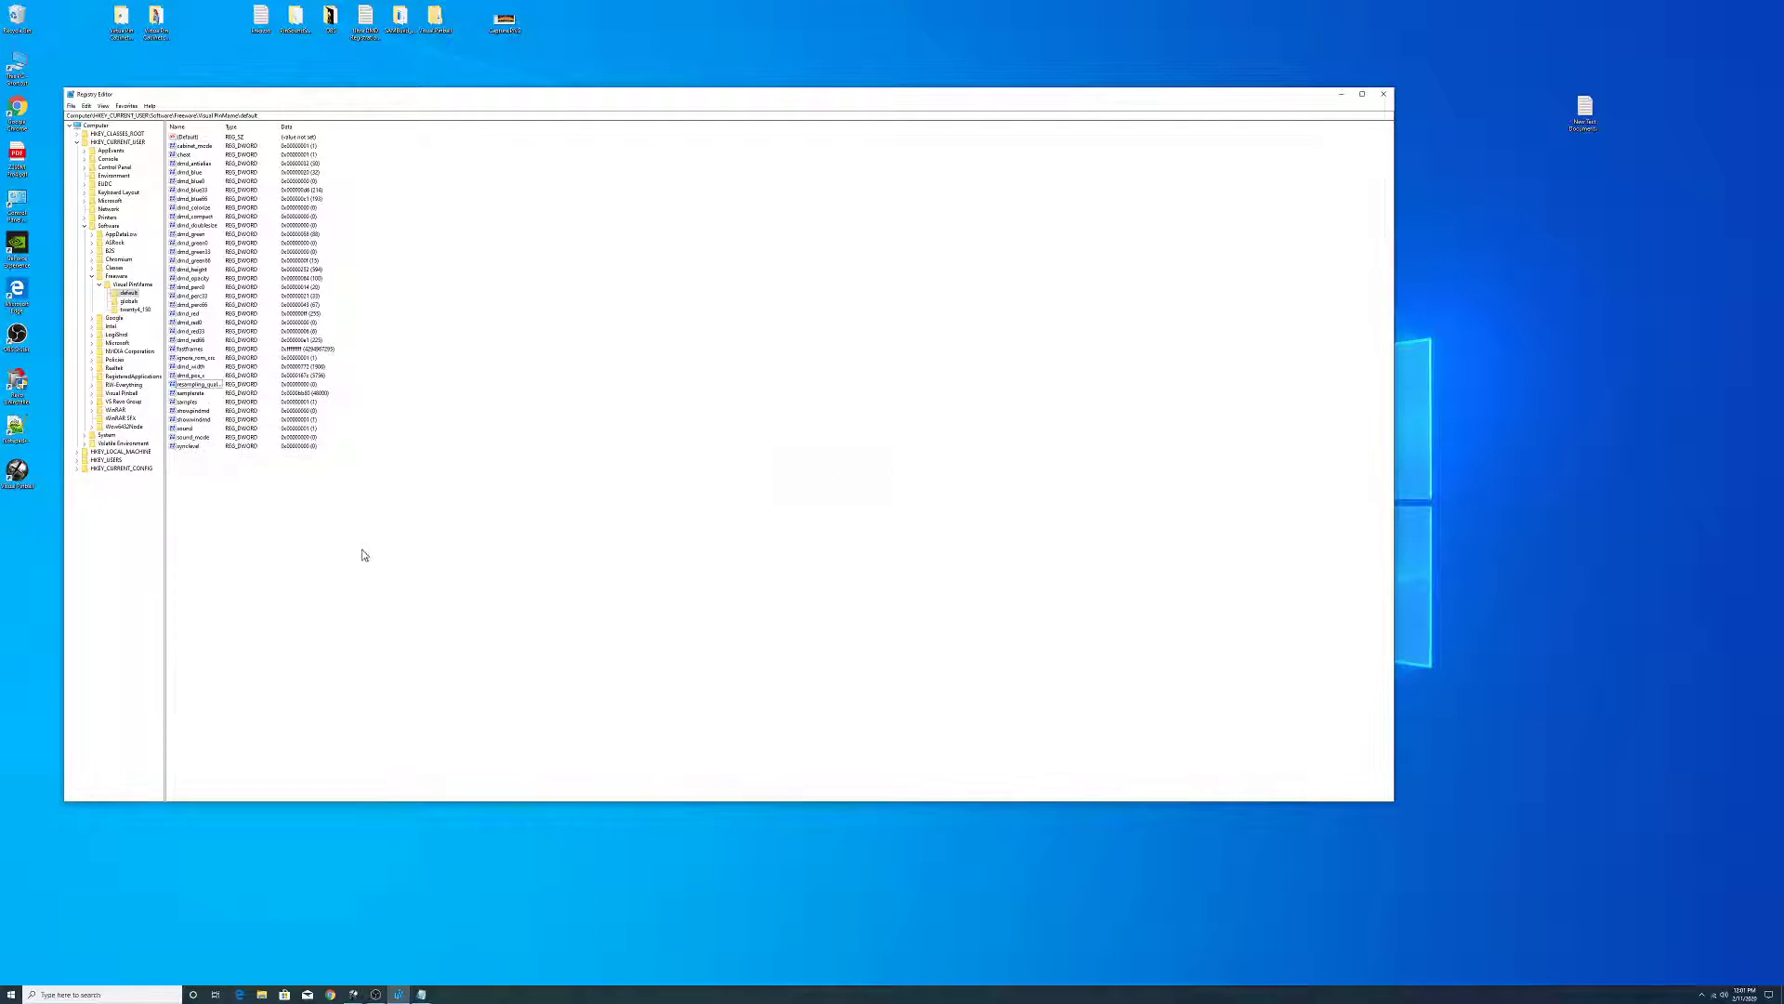
right_click(247, 512)
mouse_move(271, 520)
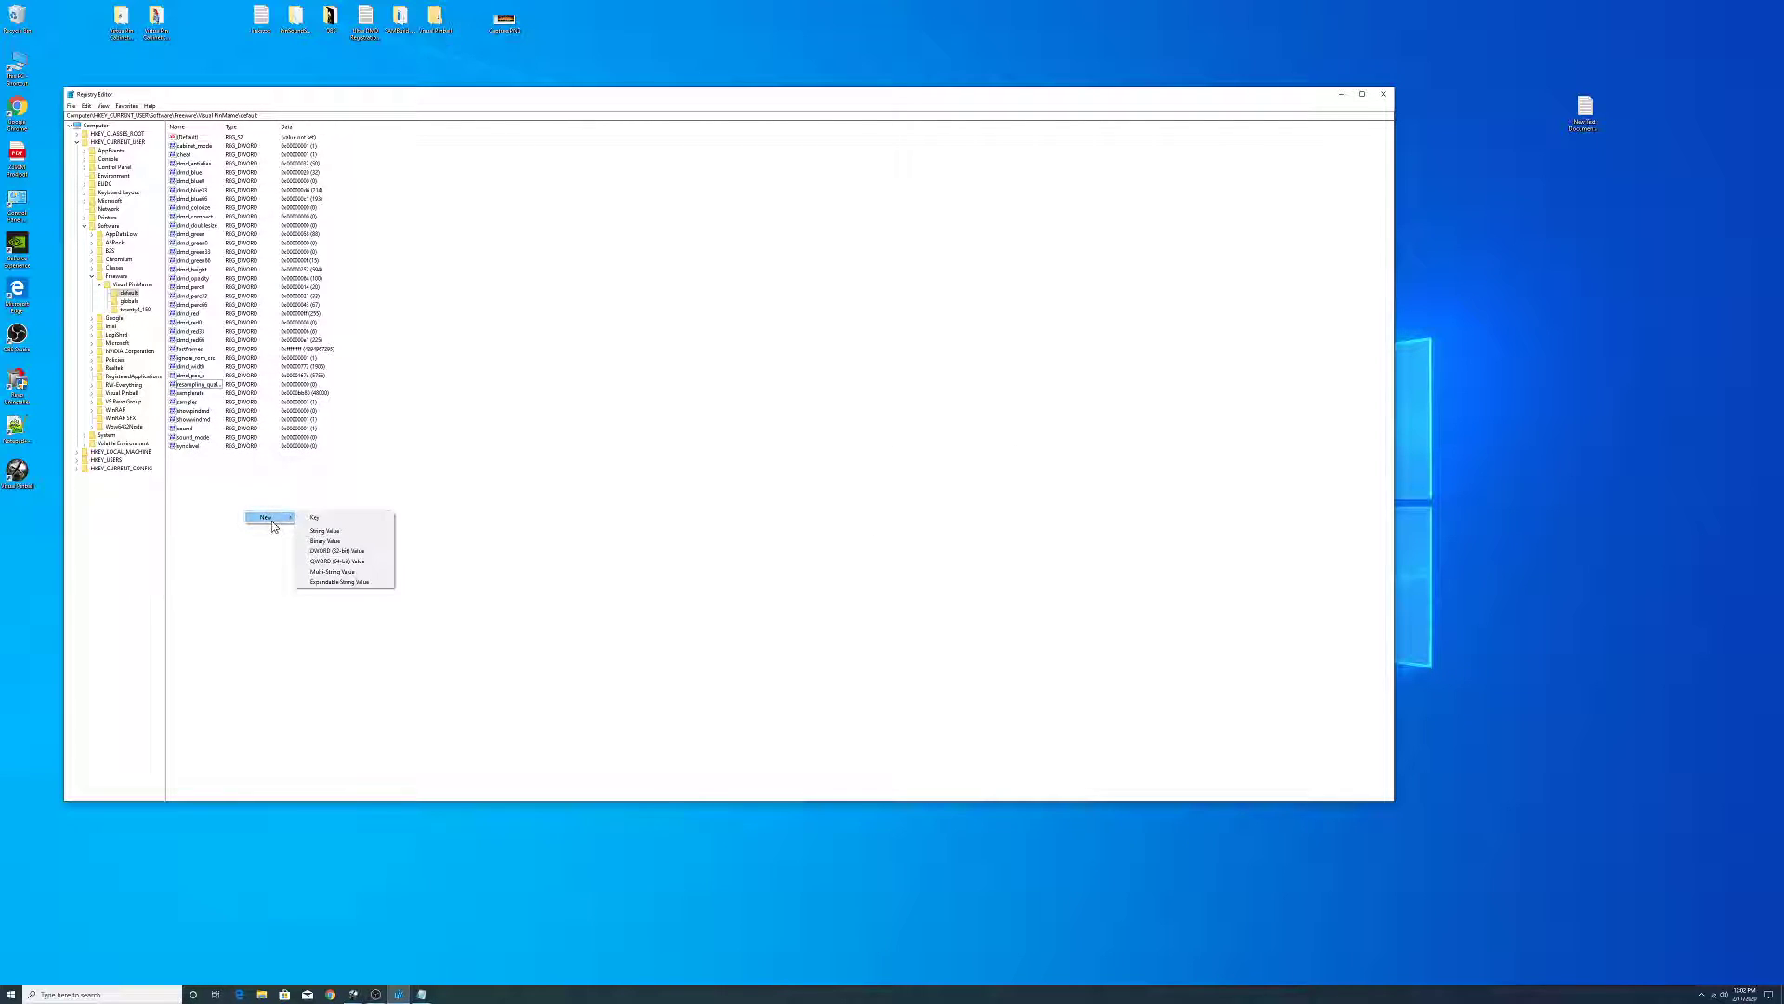
left_click(354, 552)
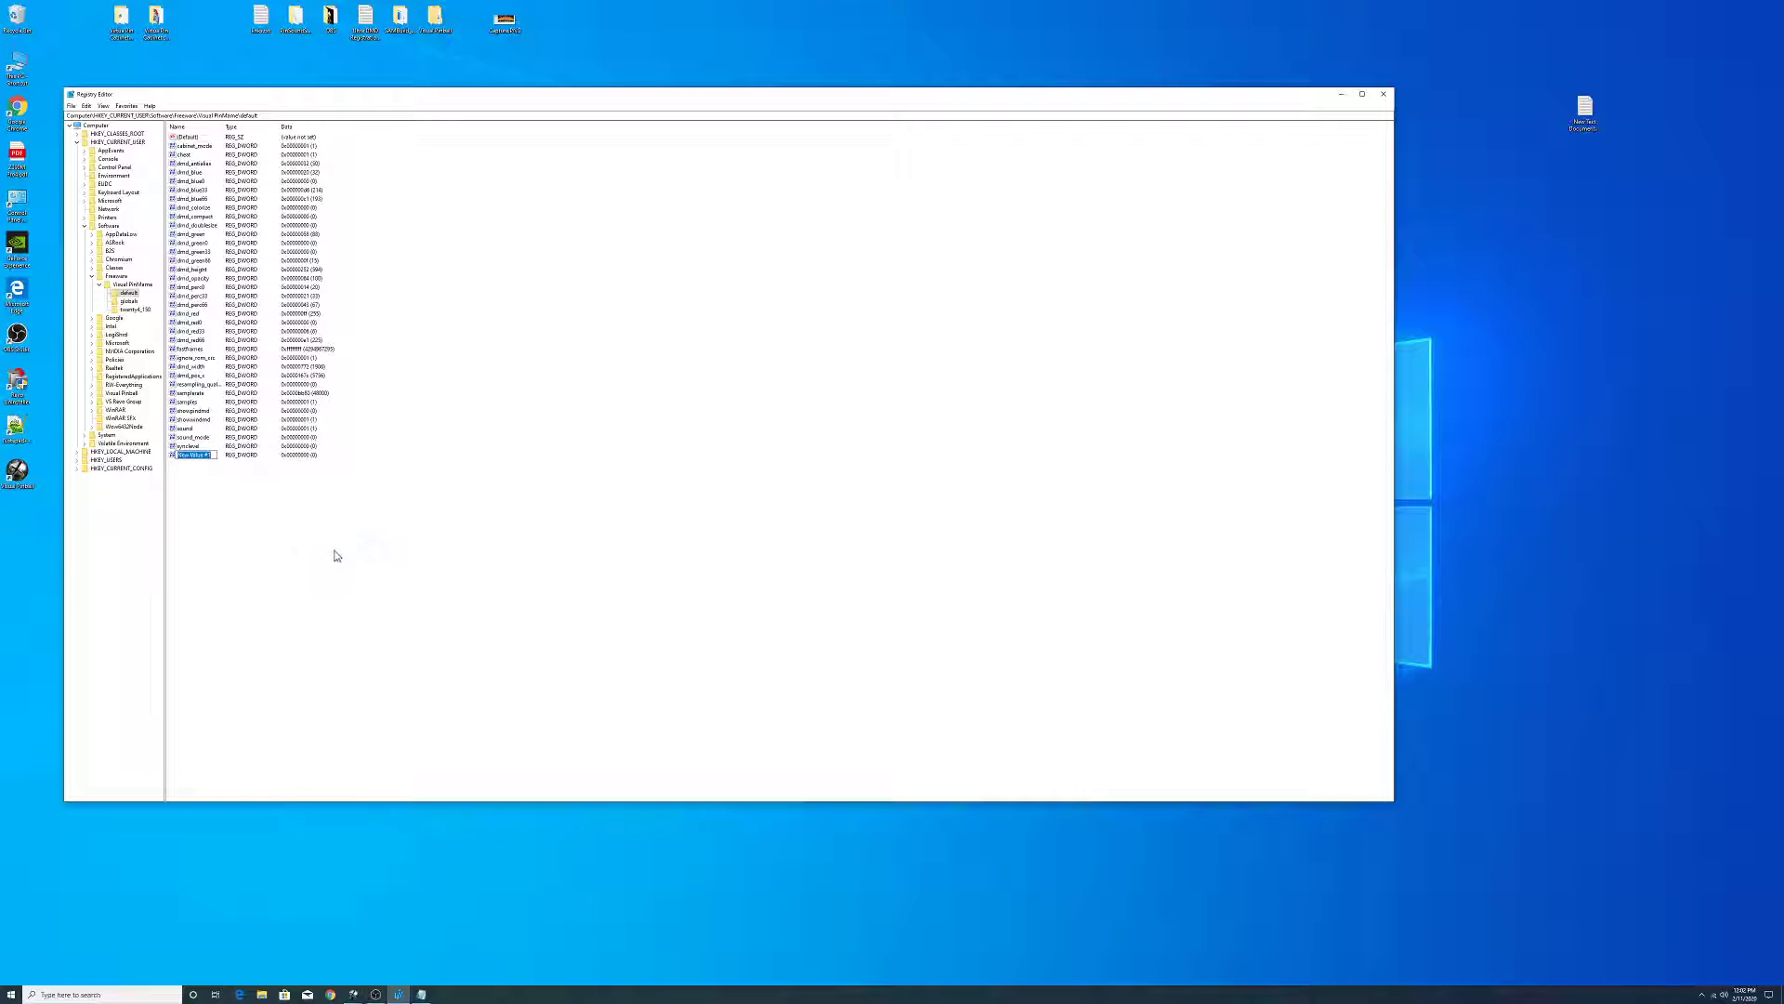
key("Return")
- Rename the new DWORD value in the default key as dmd_pos_y, copying the name from the text document
left_click(421, 994)
left_click_drag(606, 316, 573, 316)
right_click(577, 318)
left_click(603, 351)
right_click(188, 456)
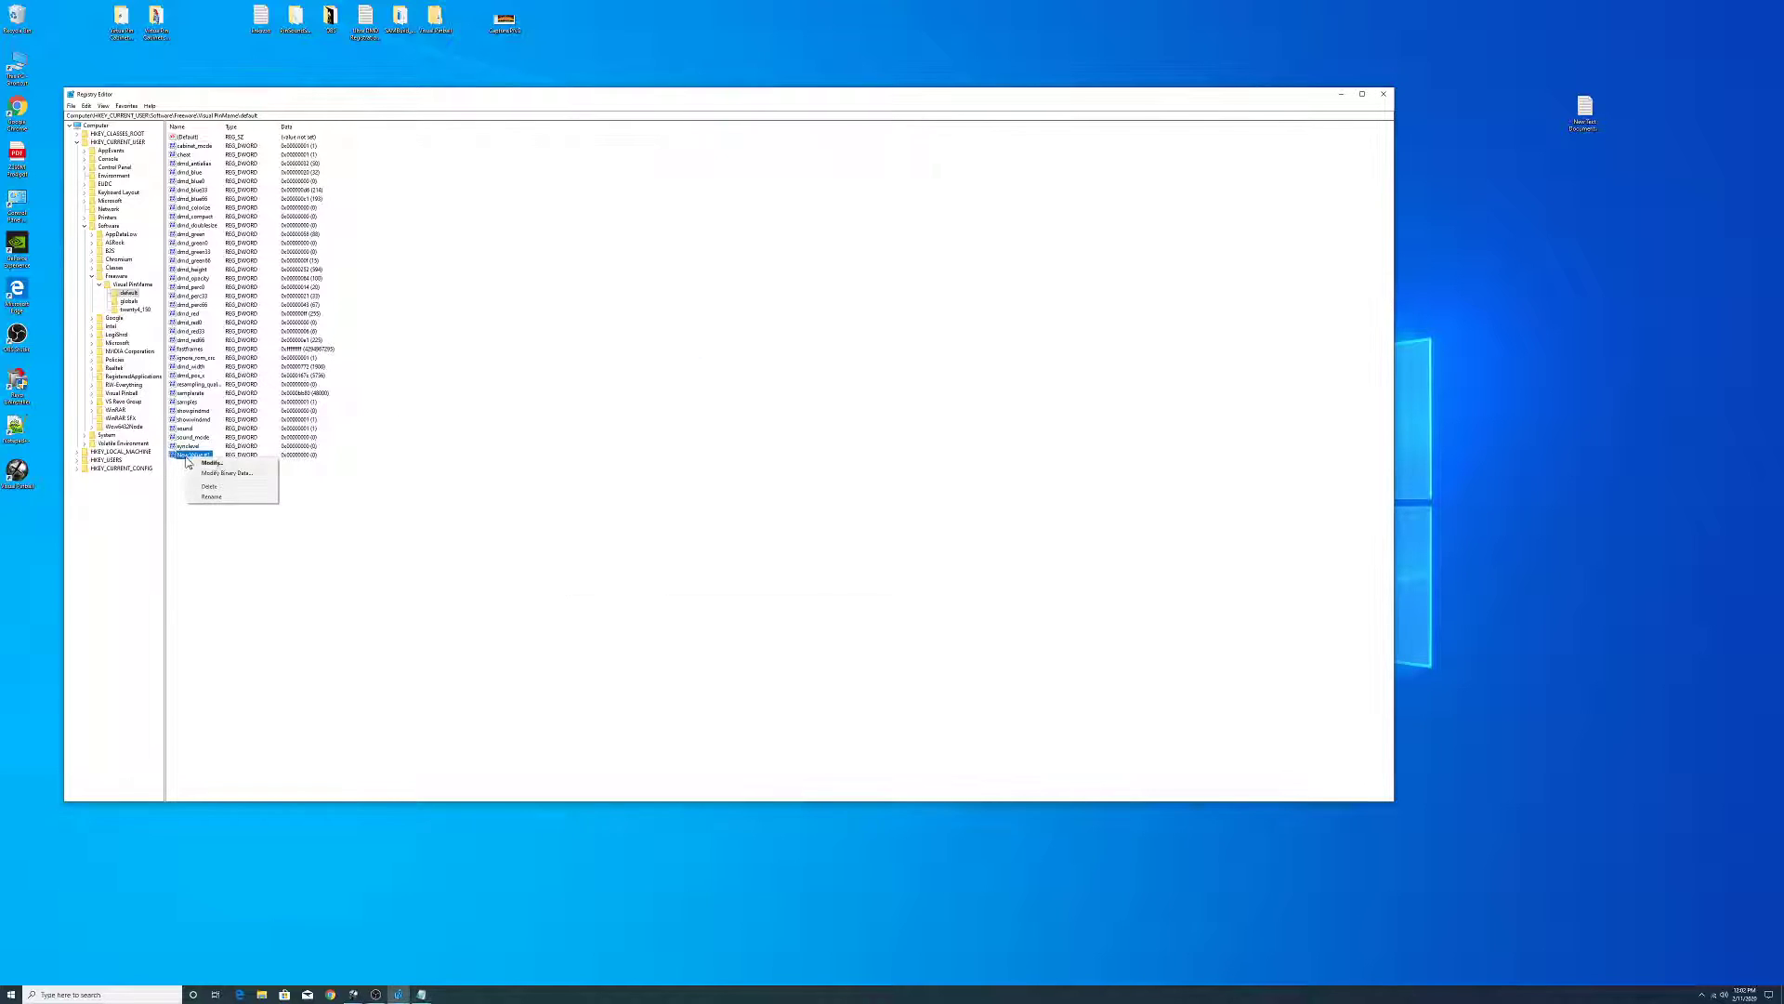
left_click(198, 495)
right_click(199, 465)
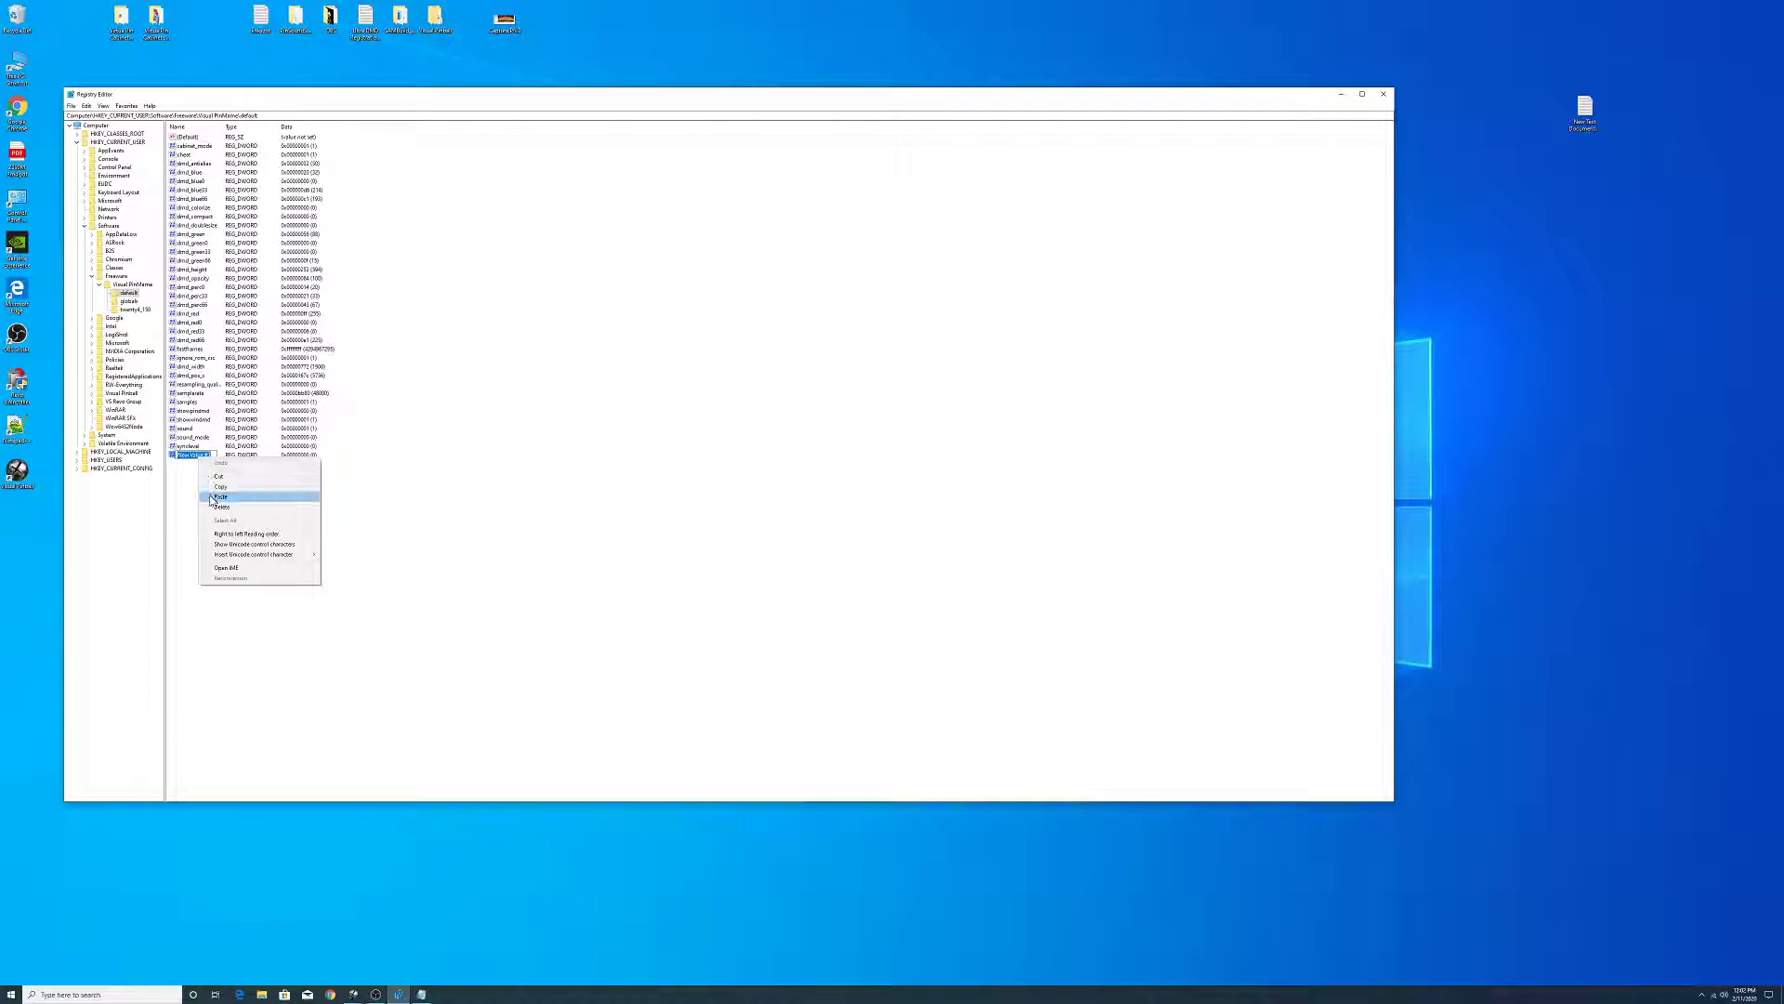
left_click(212, 498)
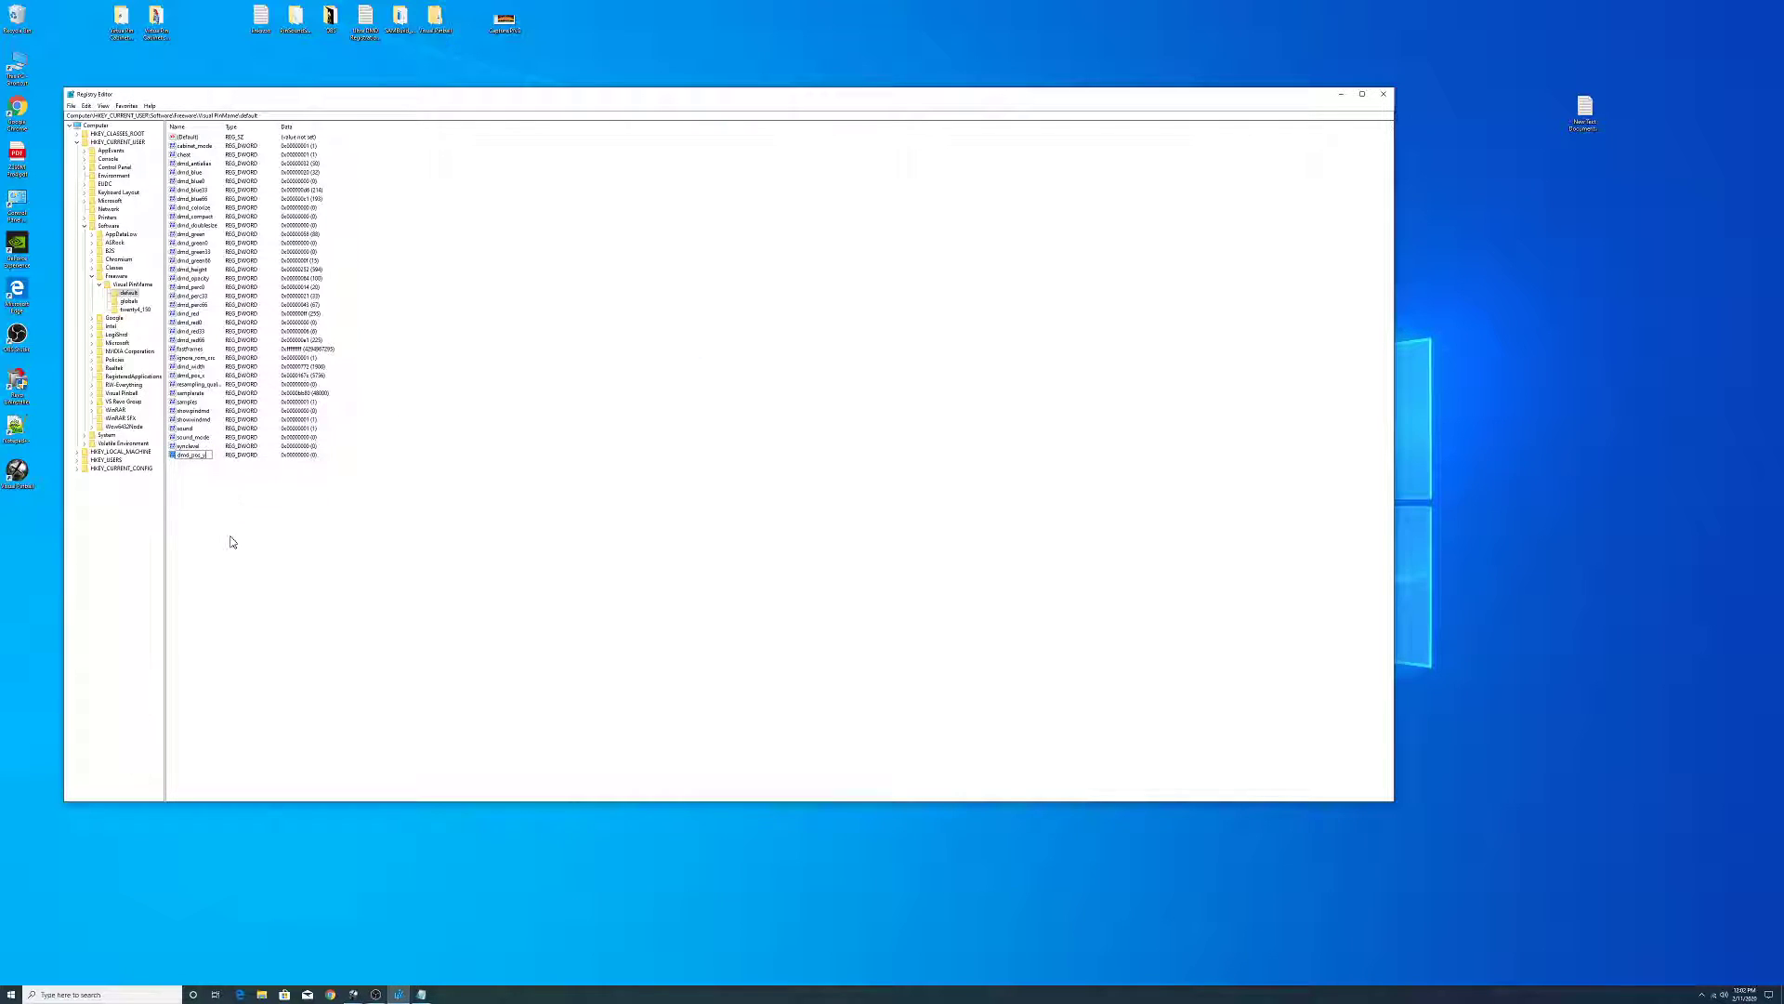
- Set dmd_pos_y to decimal 257, copied from the Y line of the text document, and reload the default key's value list
double_click(181, 455)
left_click(183, 193)
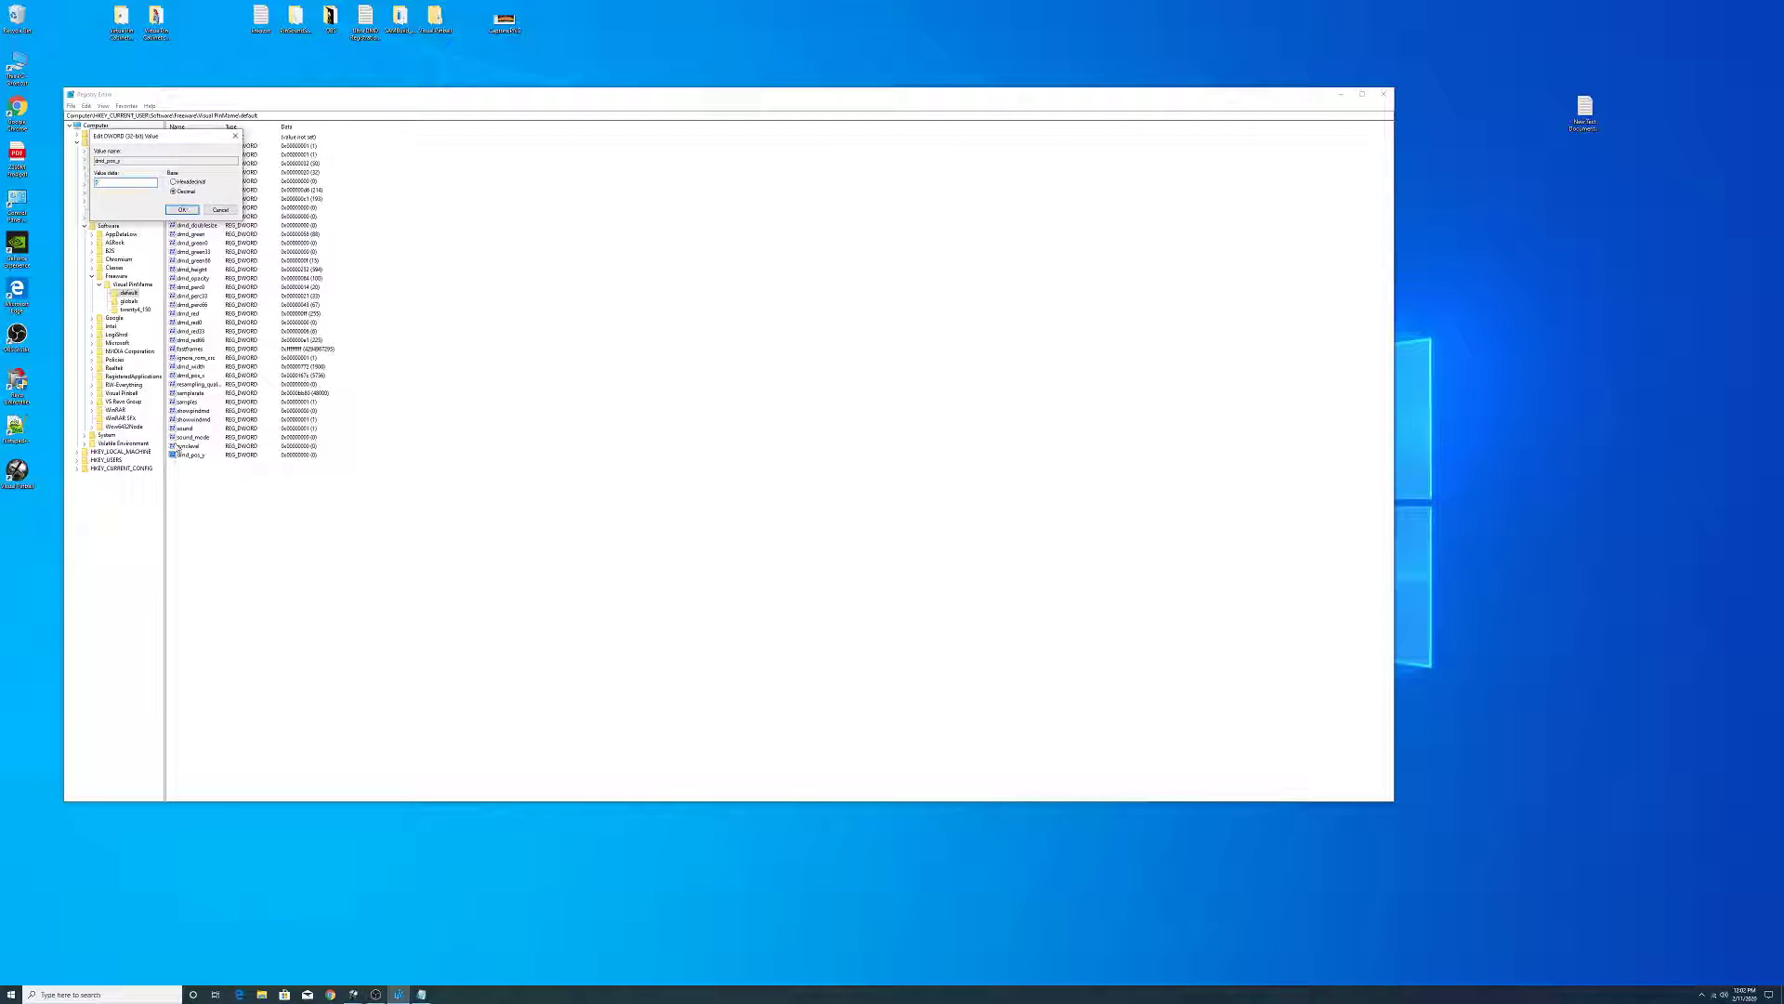
left_click(420, 992)
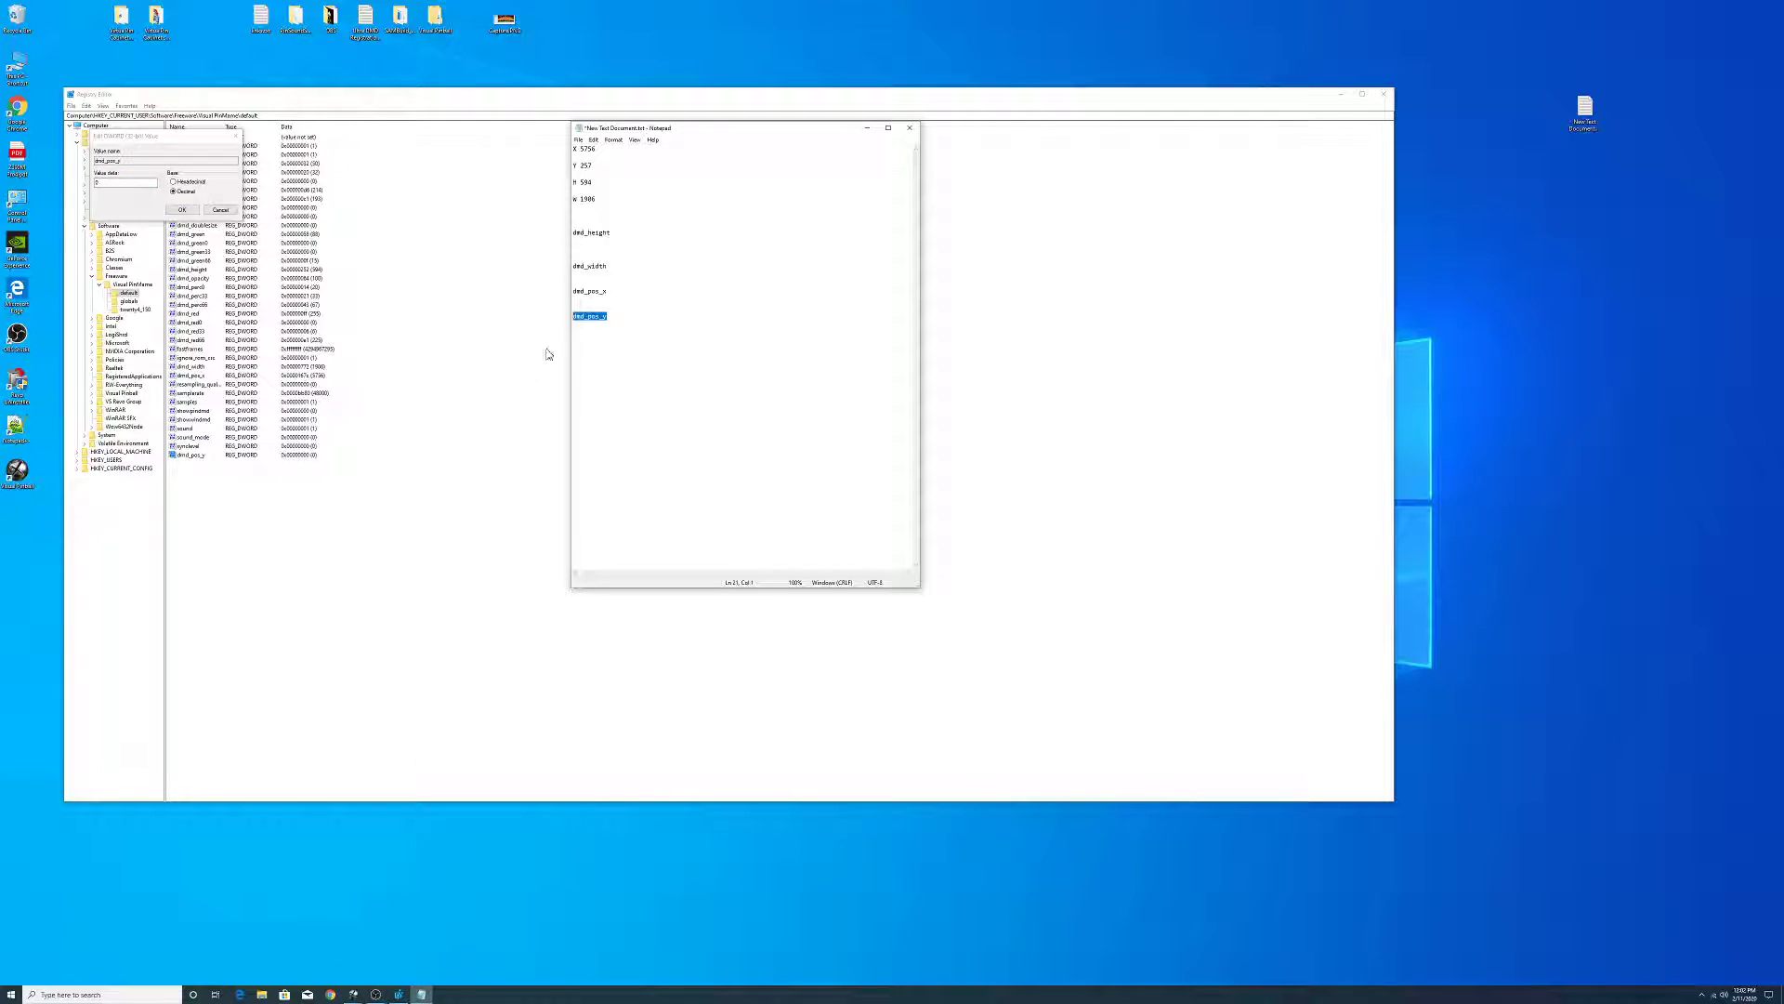
left_click(593, 166)
right_click(583, 166)
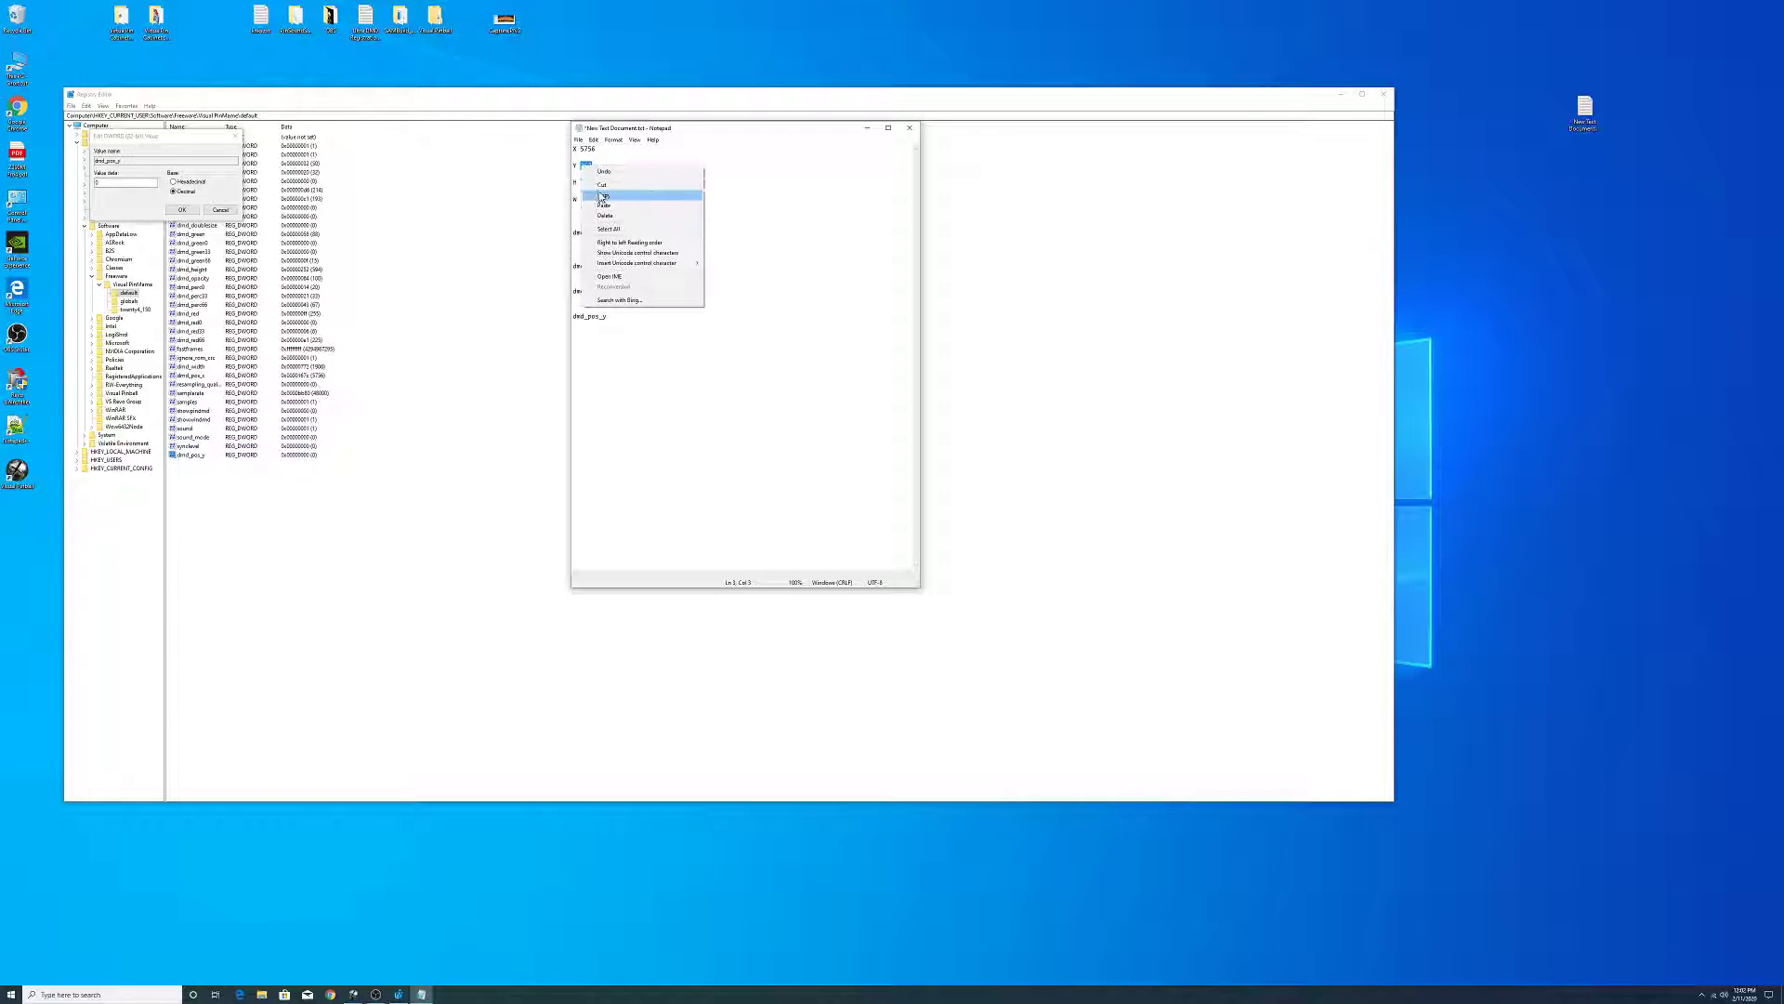
left_click(613, 192)
left_click(191, 462)
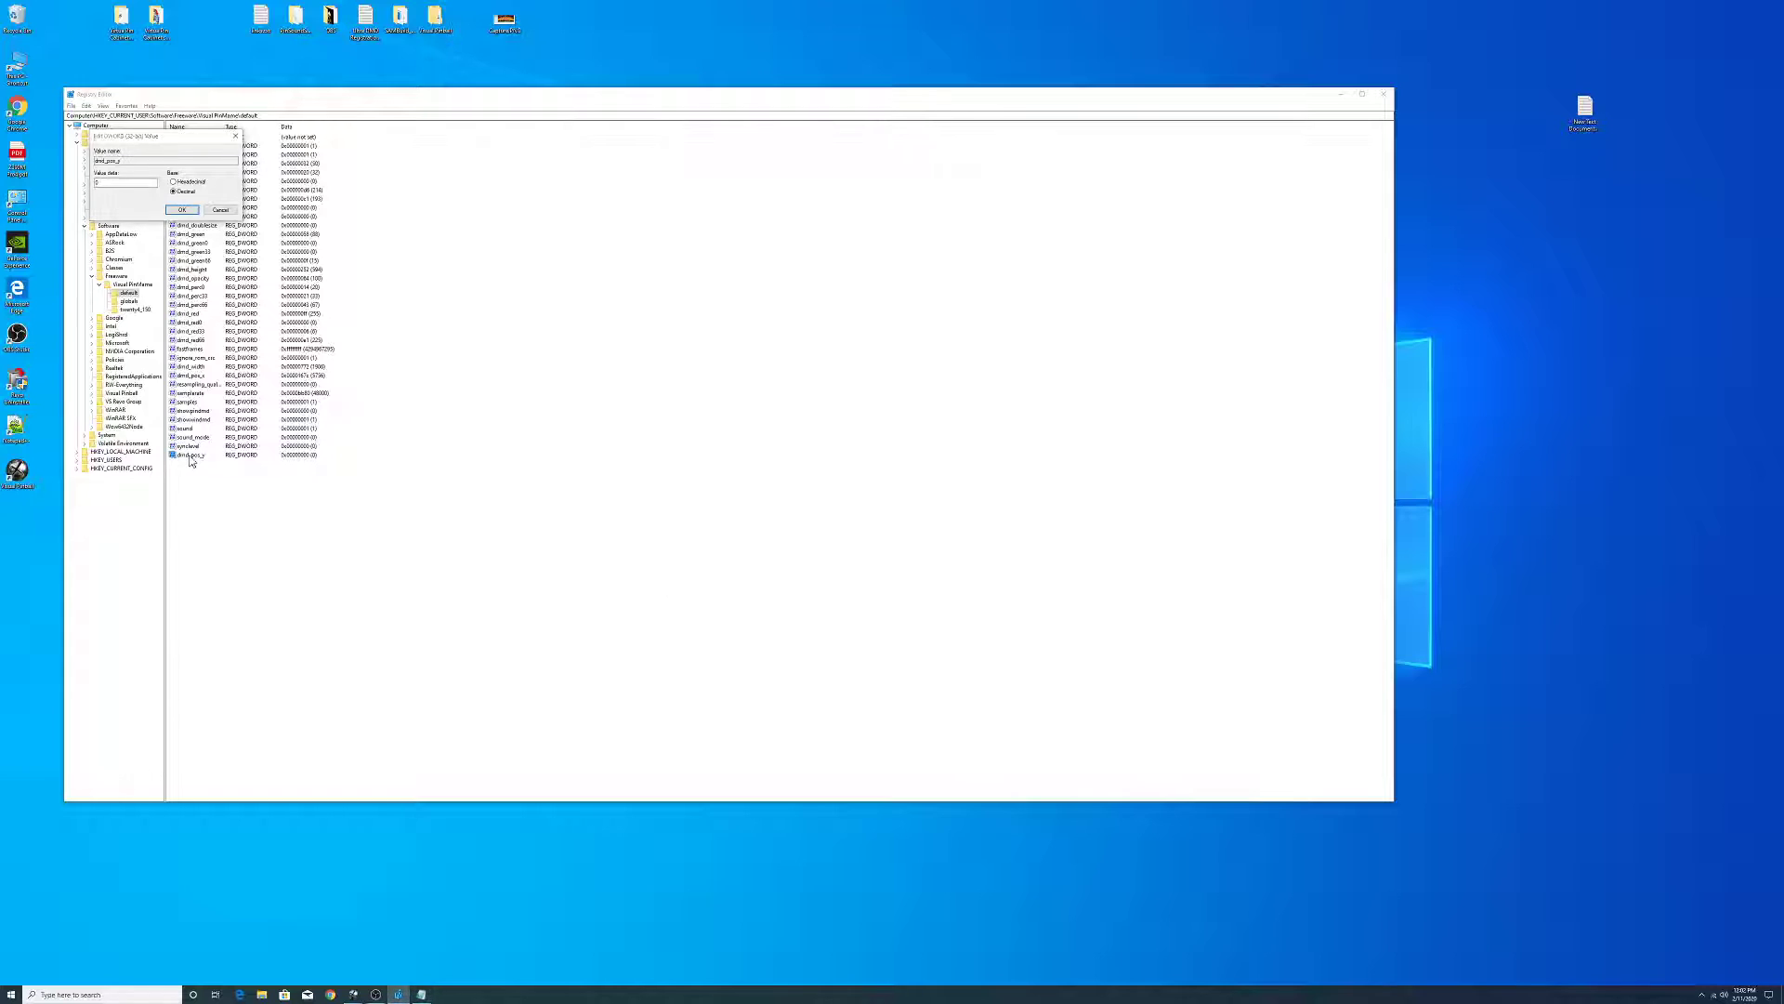
right_click(101, 184)
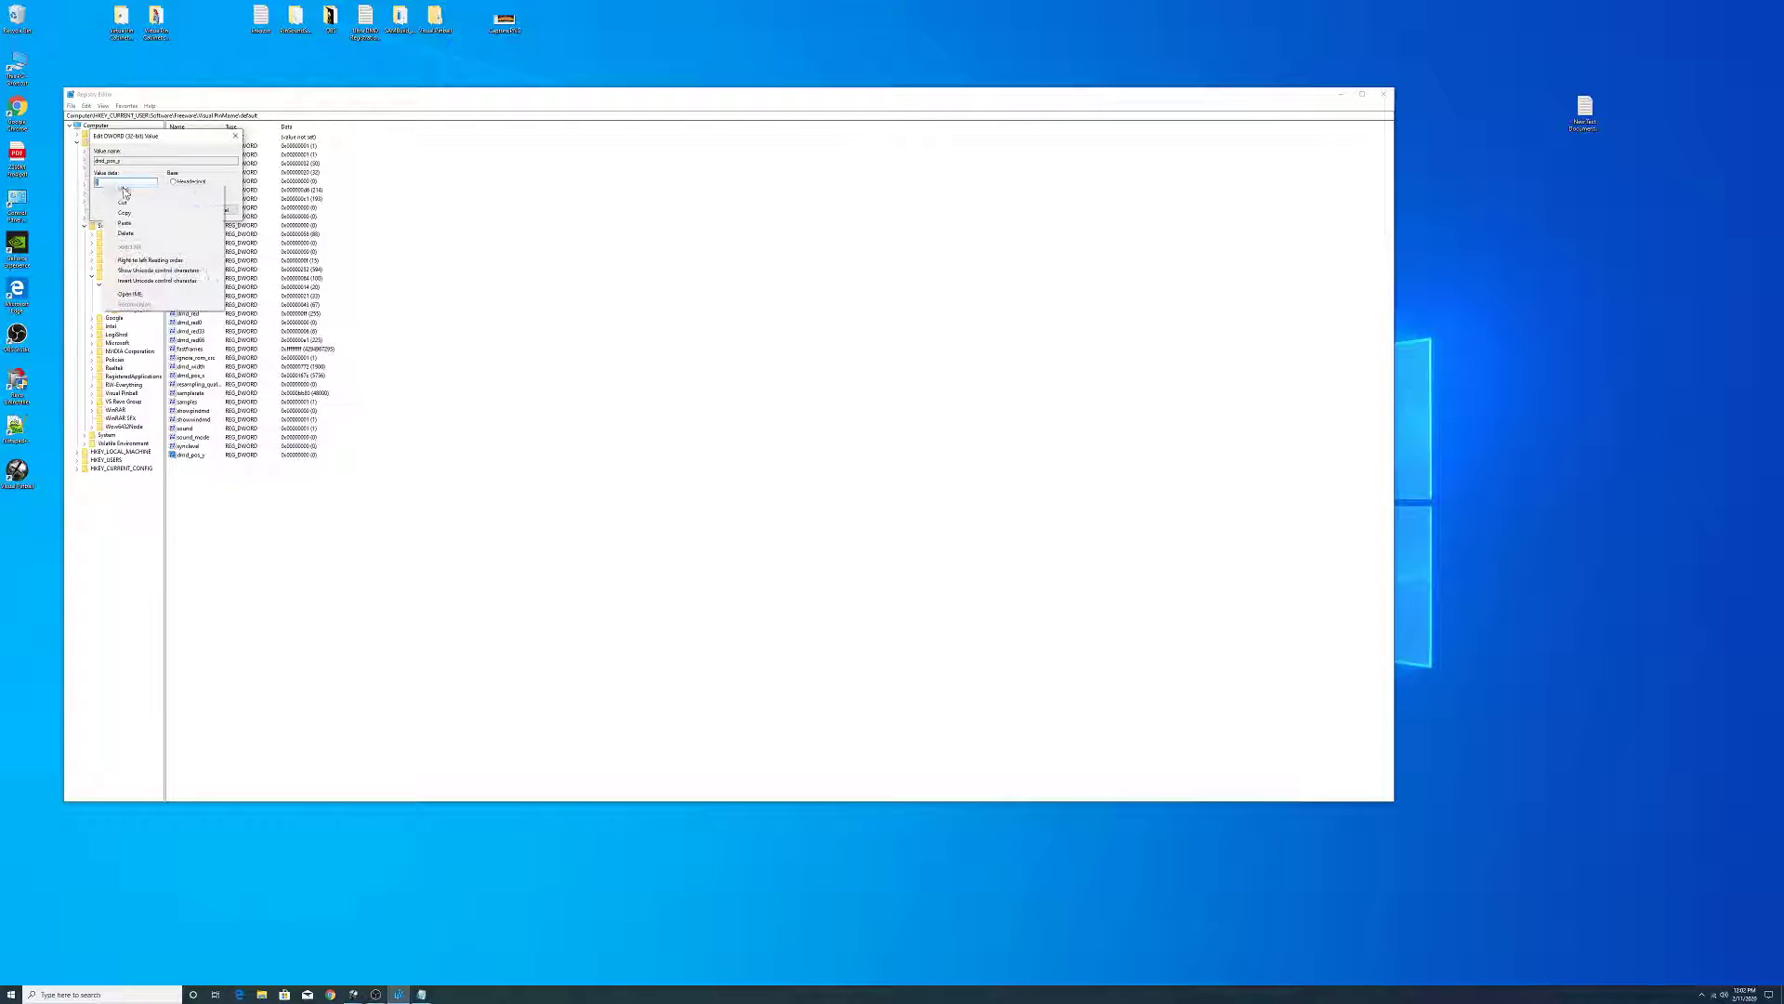
left_click(121, 223)
left_click(180, 210)
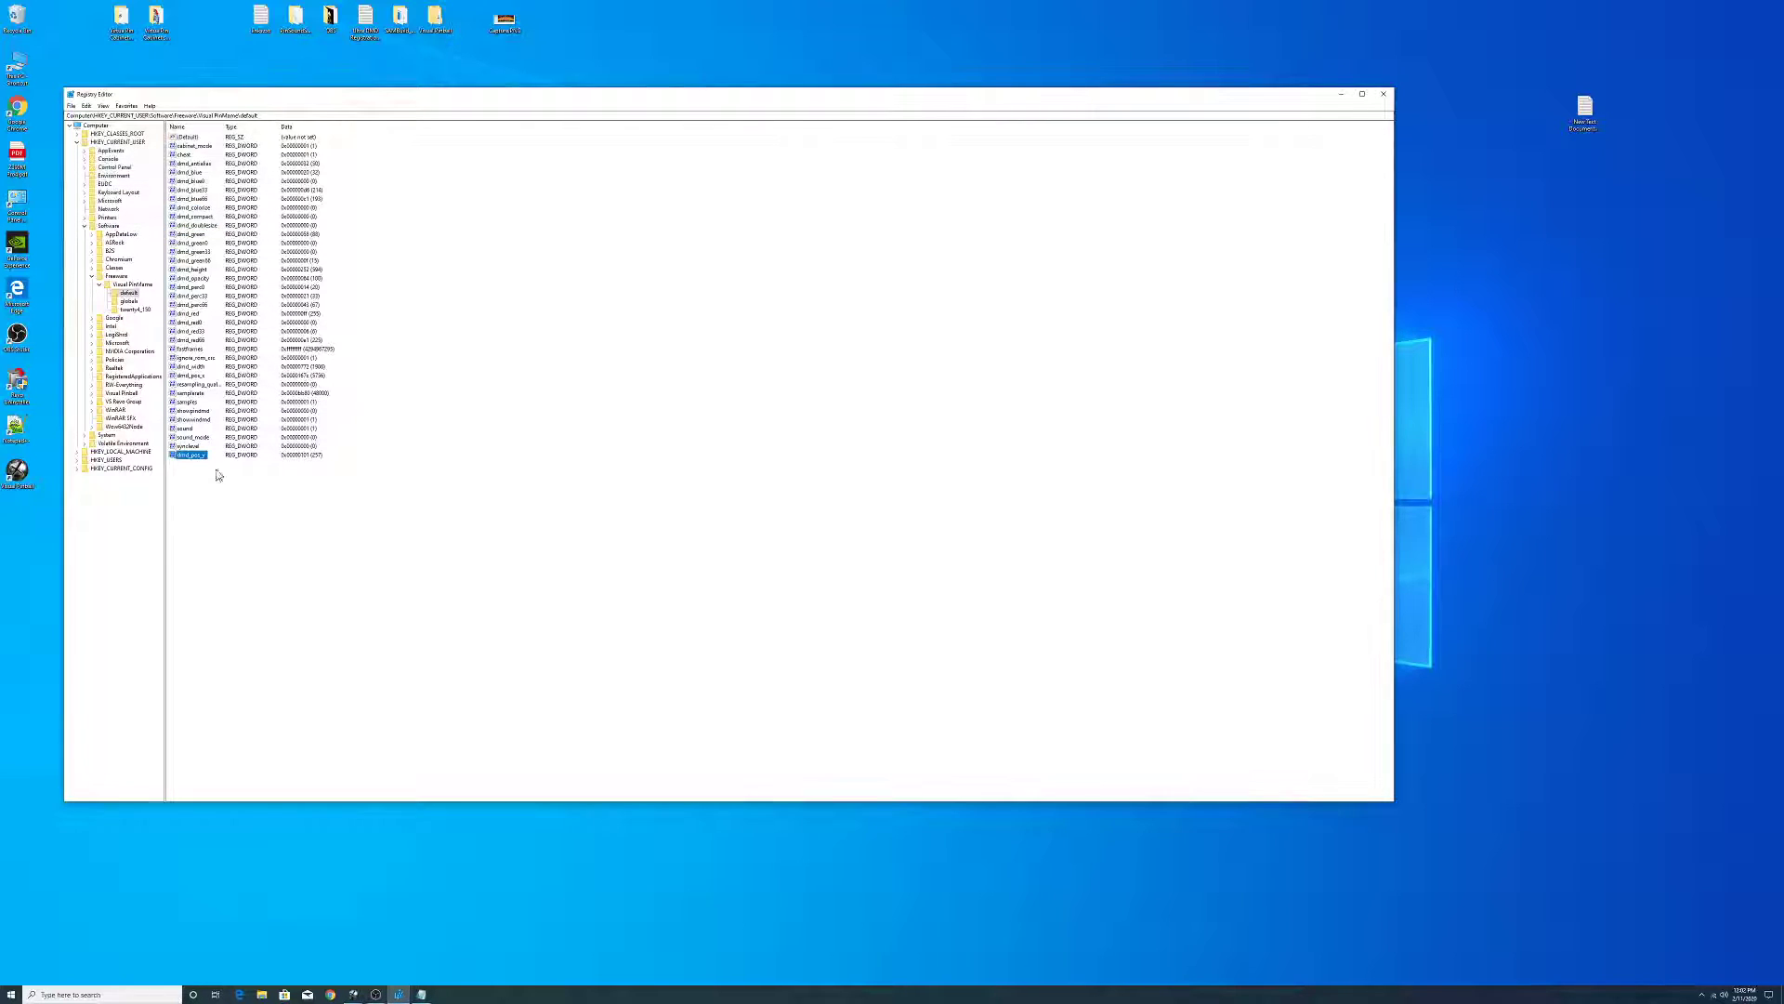
left_click(130, 301)
left_click(132, 294)
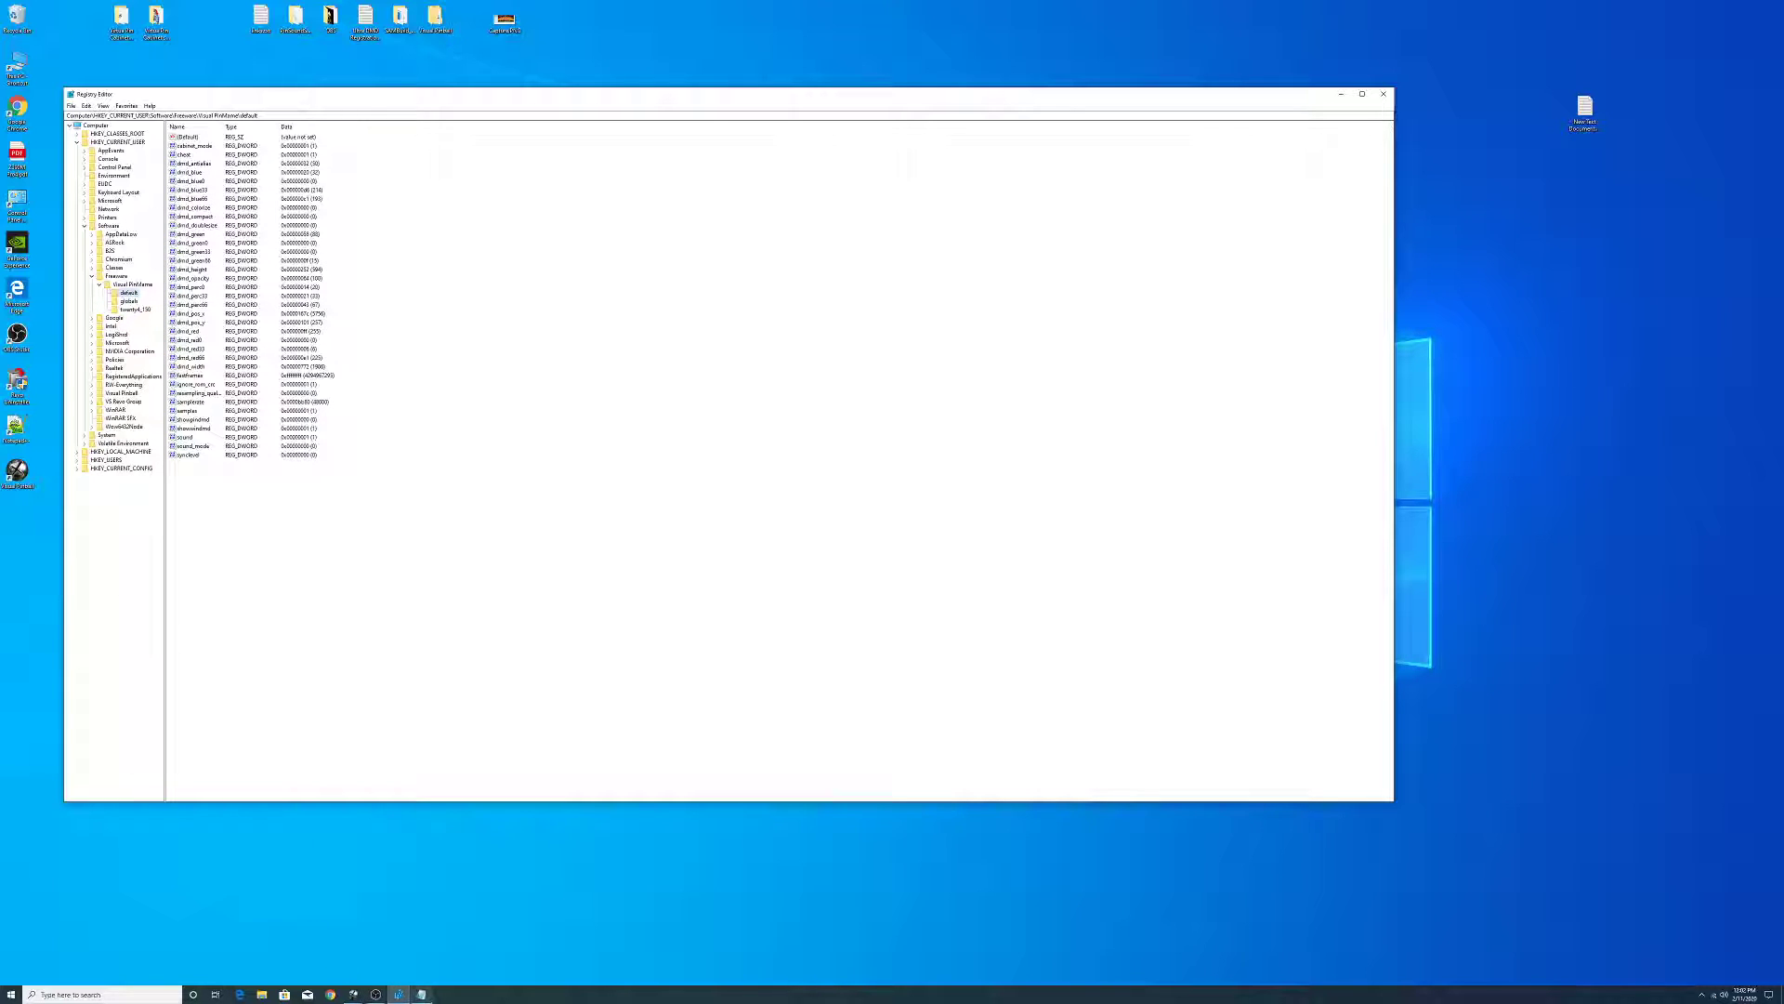
- Close the text document, saving its changes, and close the Registry Editor
left_click(421, 994)
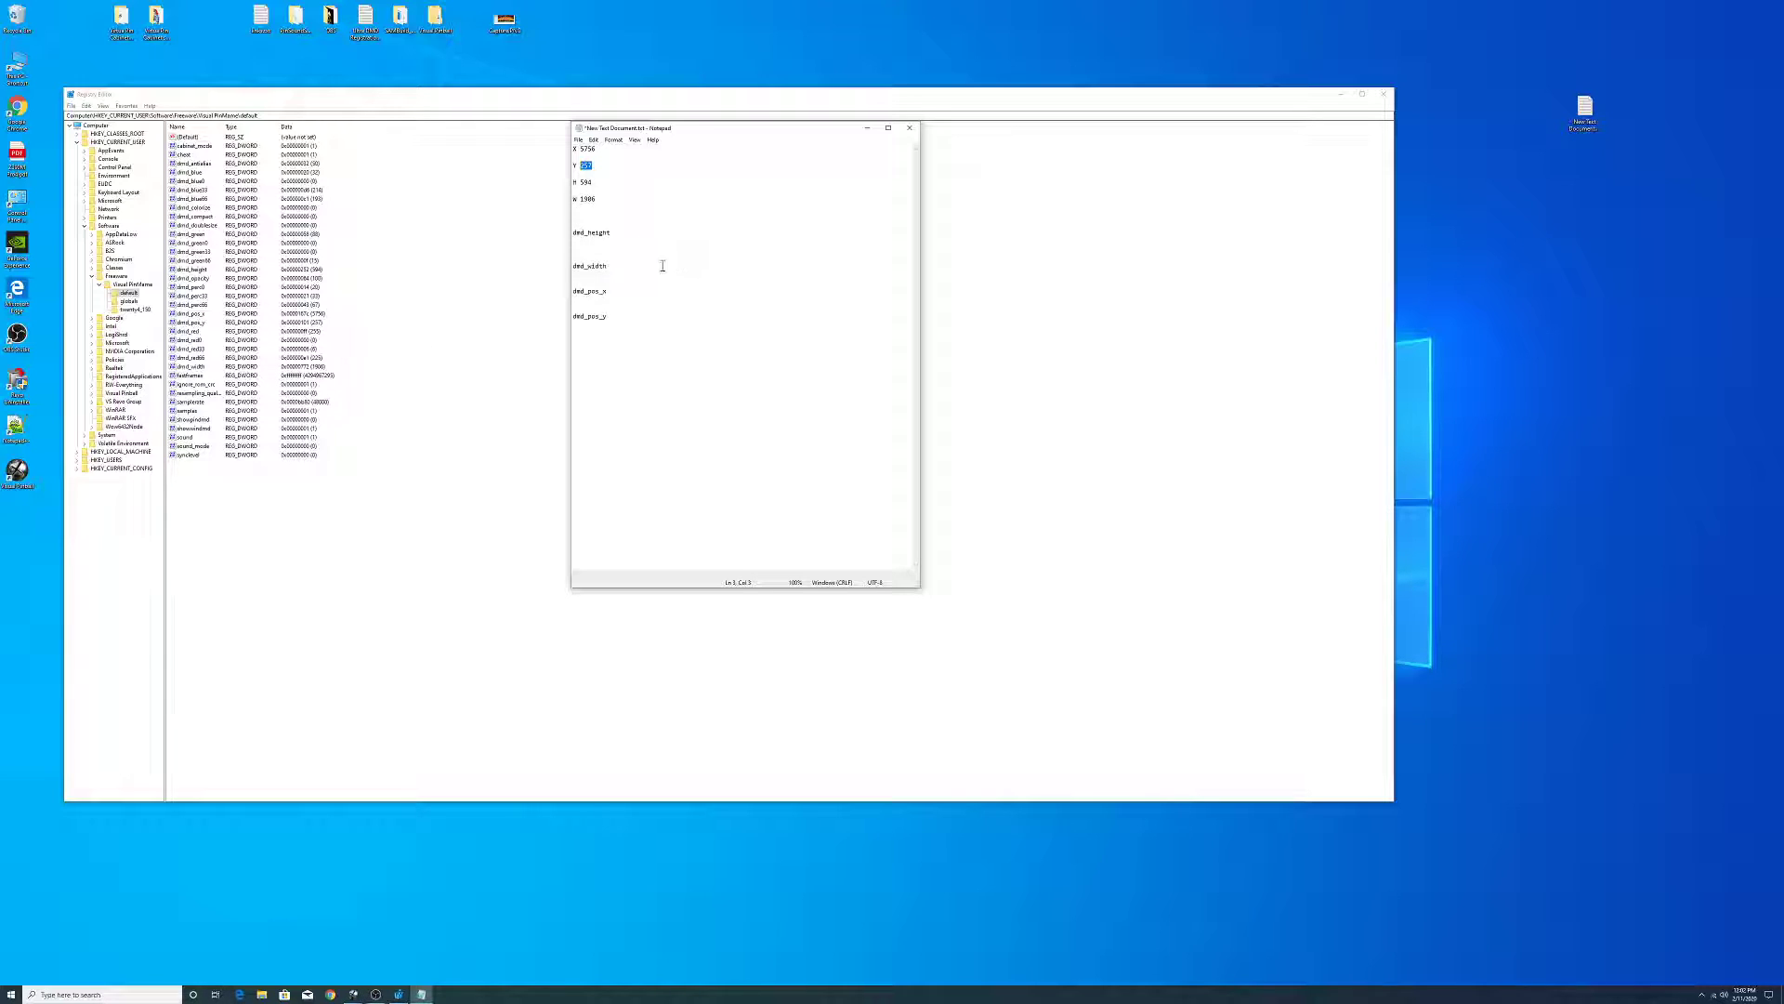
left_click(909, 128)
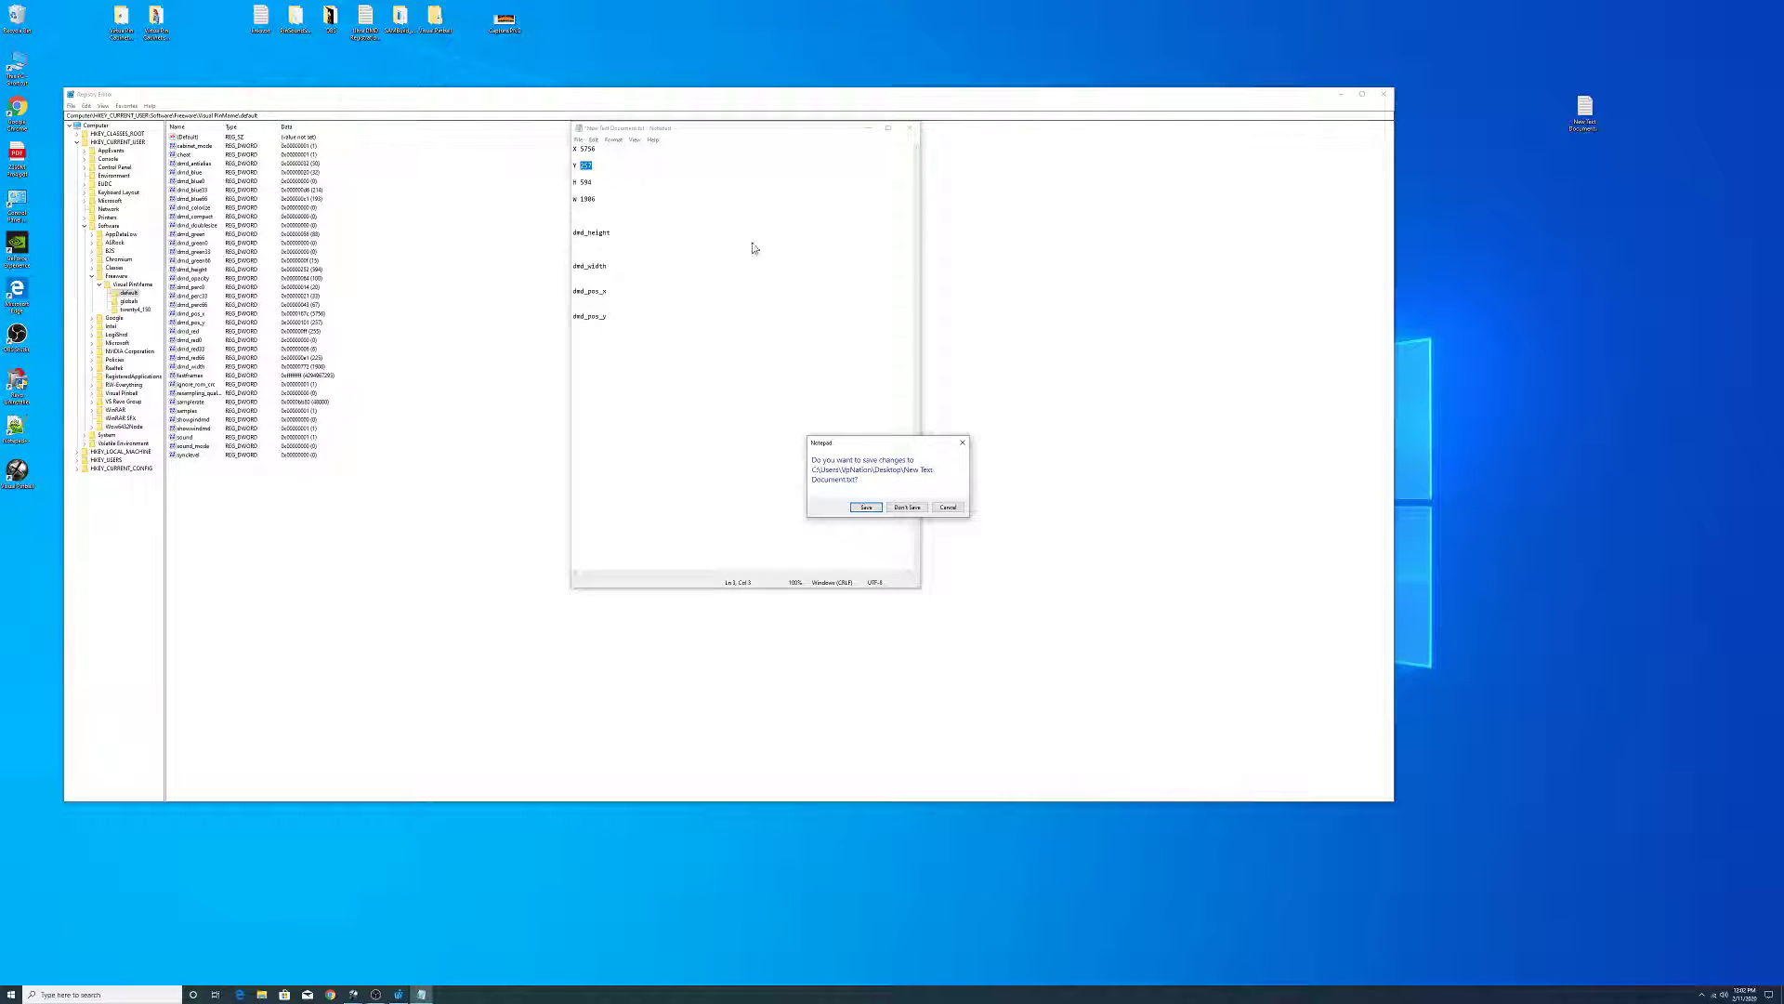
left_click(865, 507)
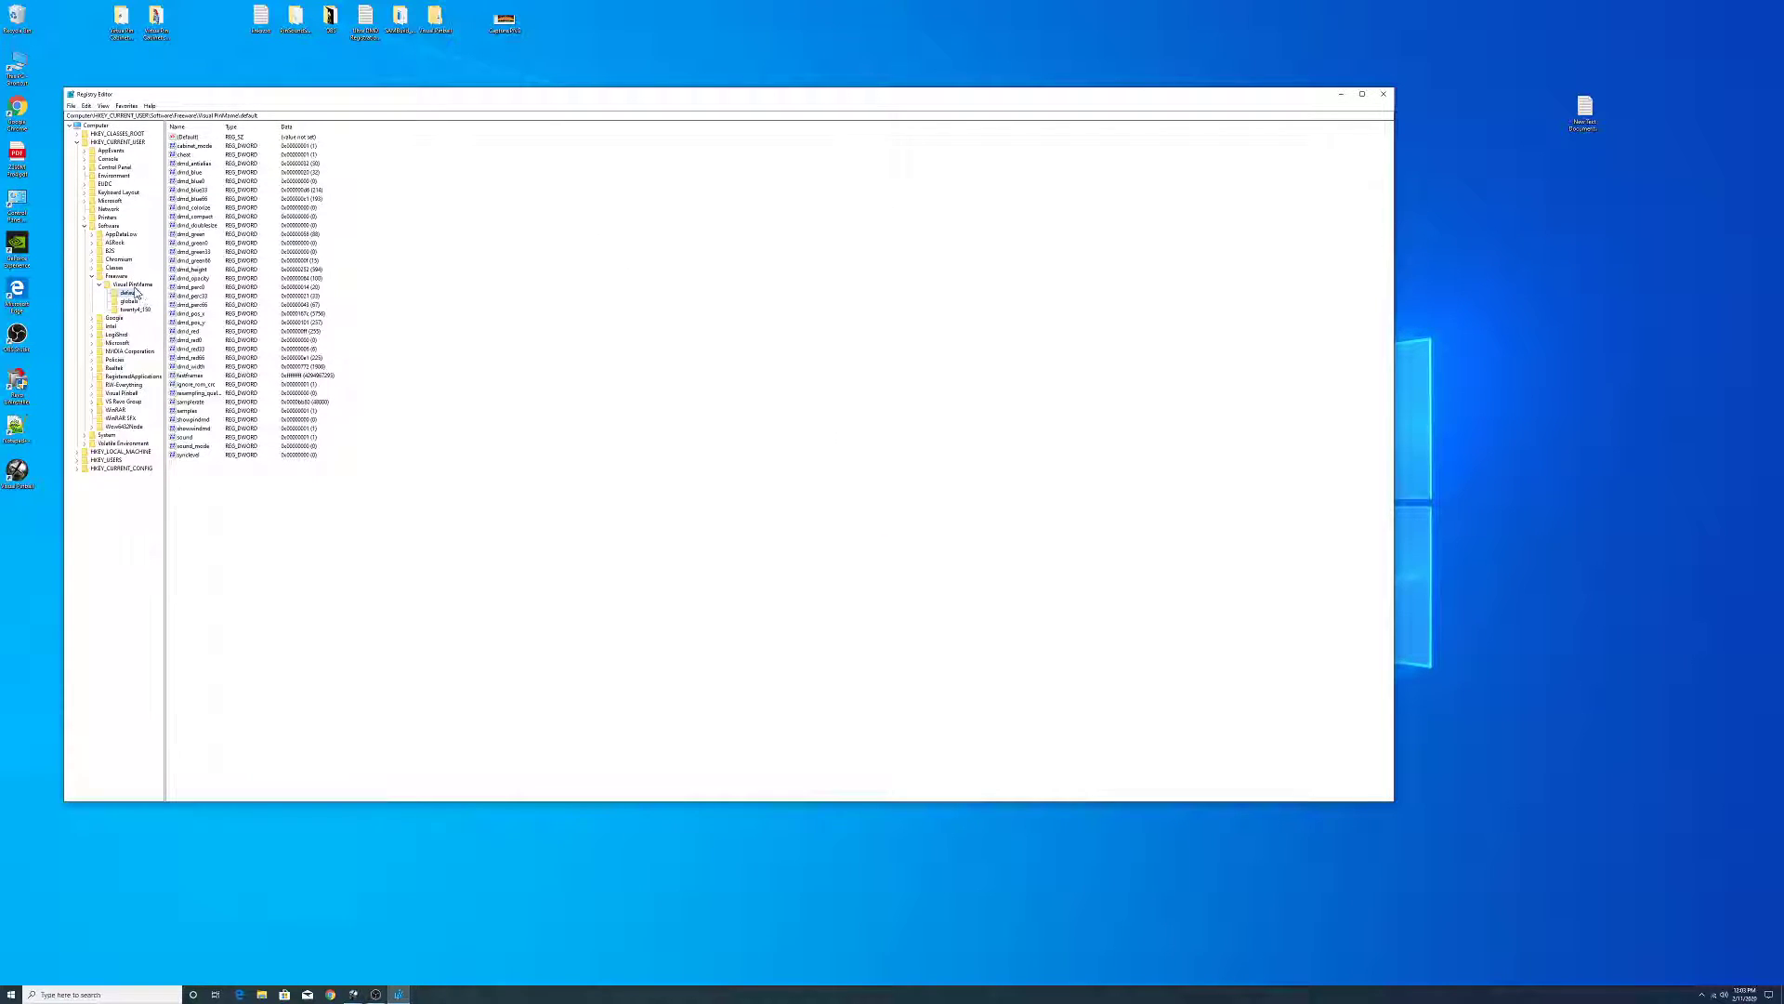
left_click(1384, 99)
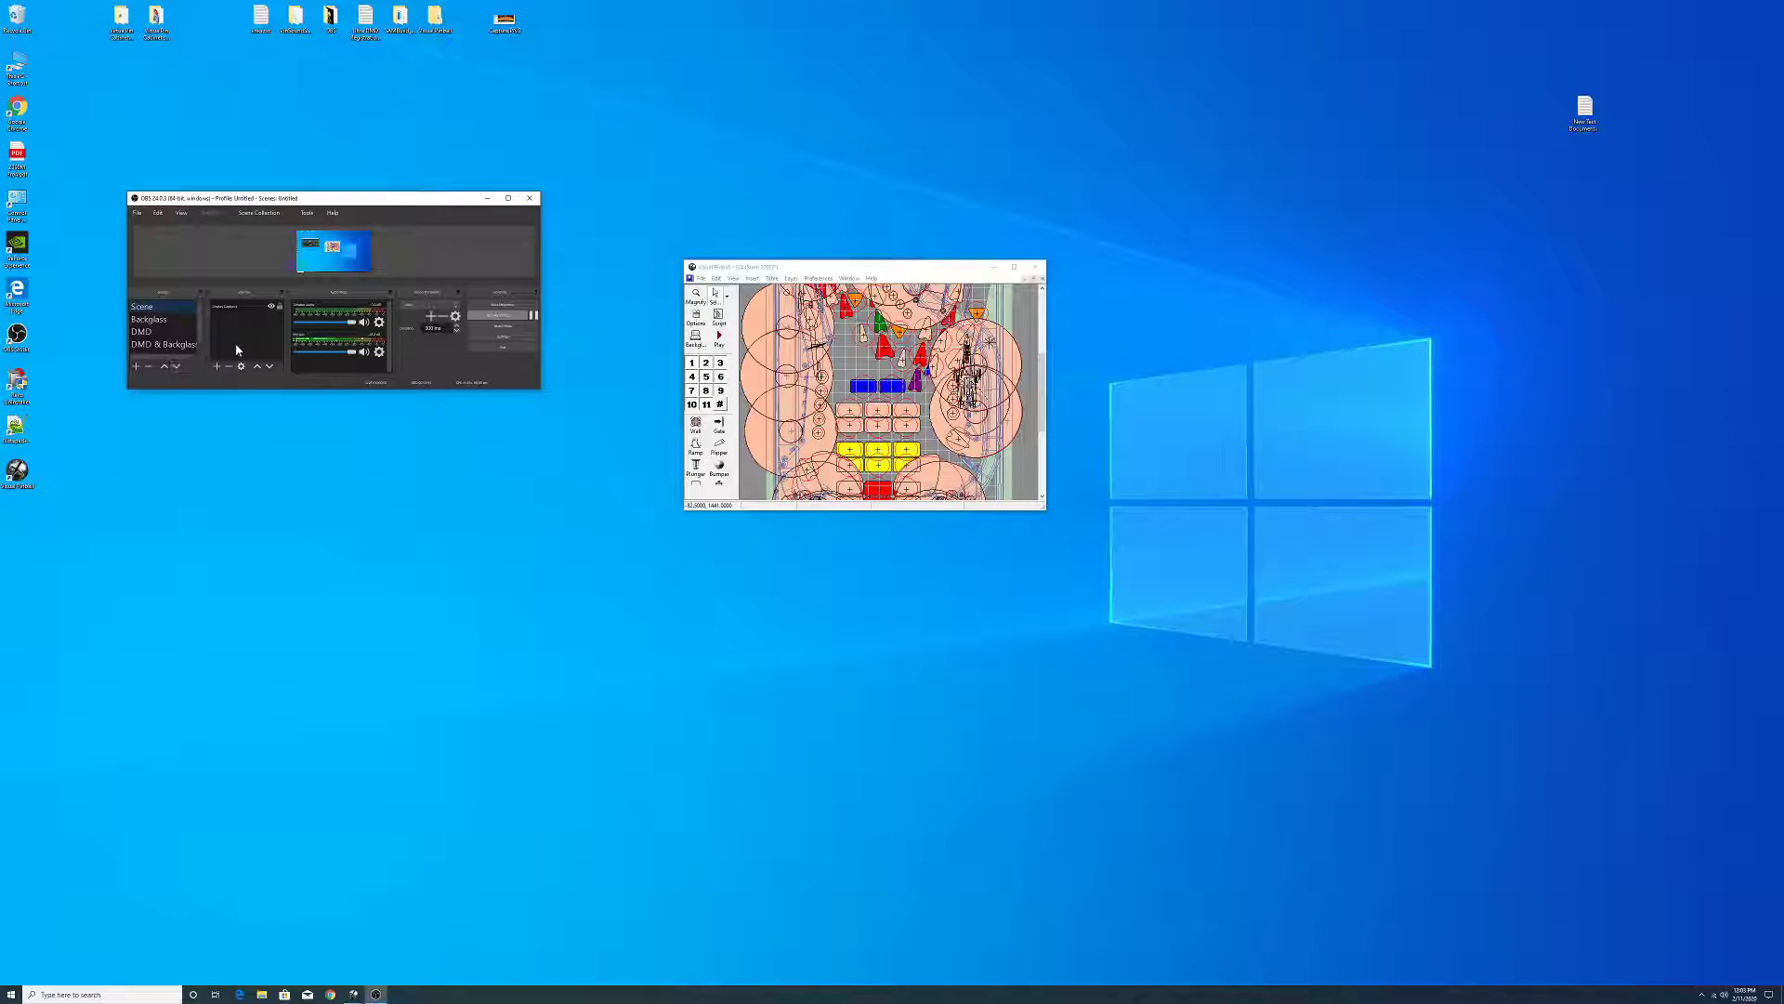
- Switch OBS to the last scene in its list to show all three monitors
left_click_drag(197, 318, 197, 335)
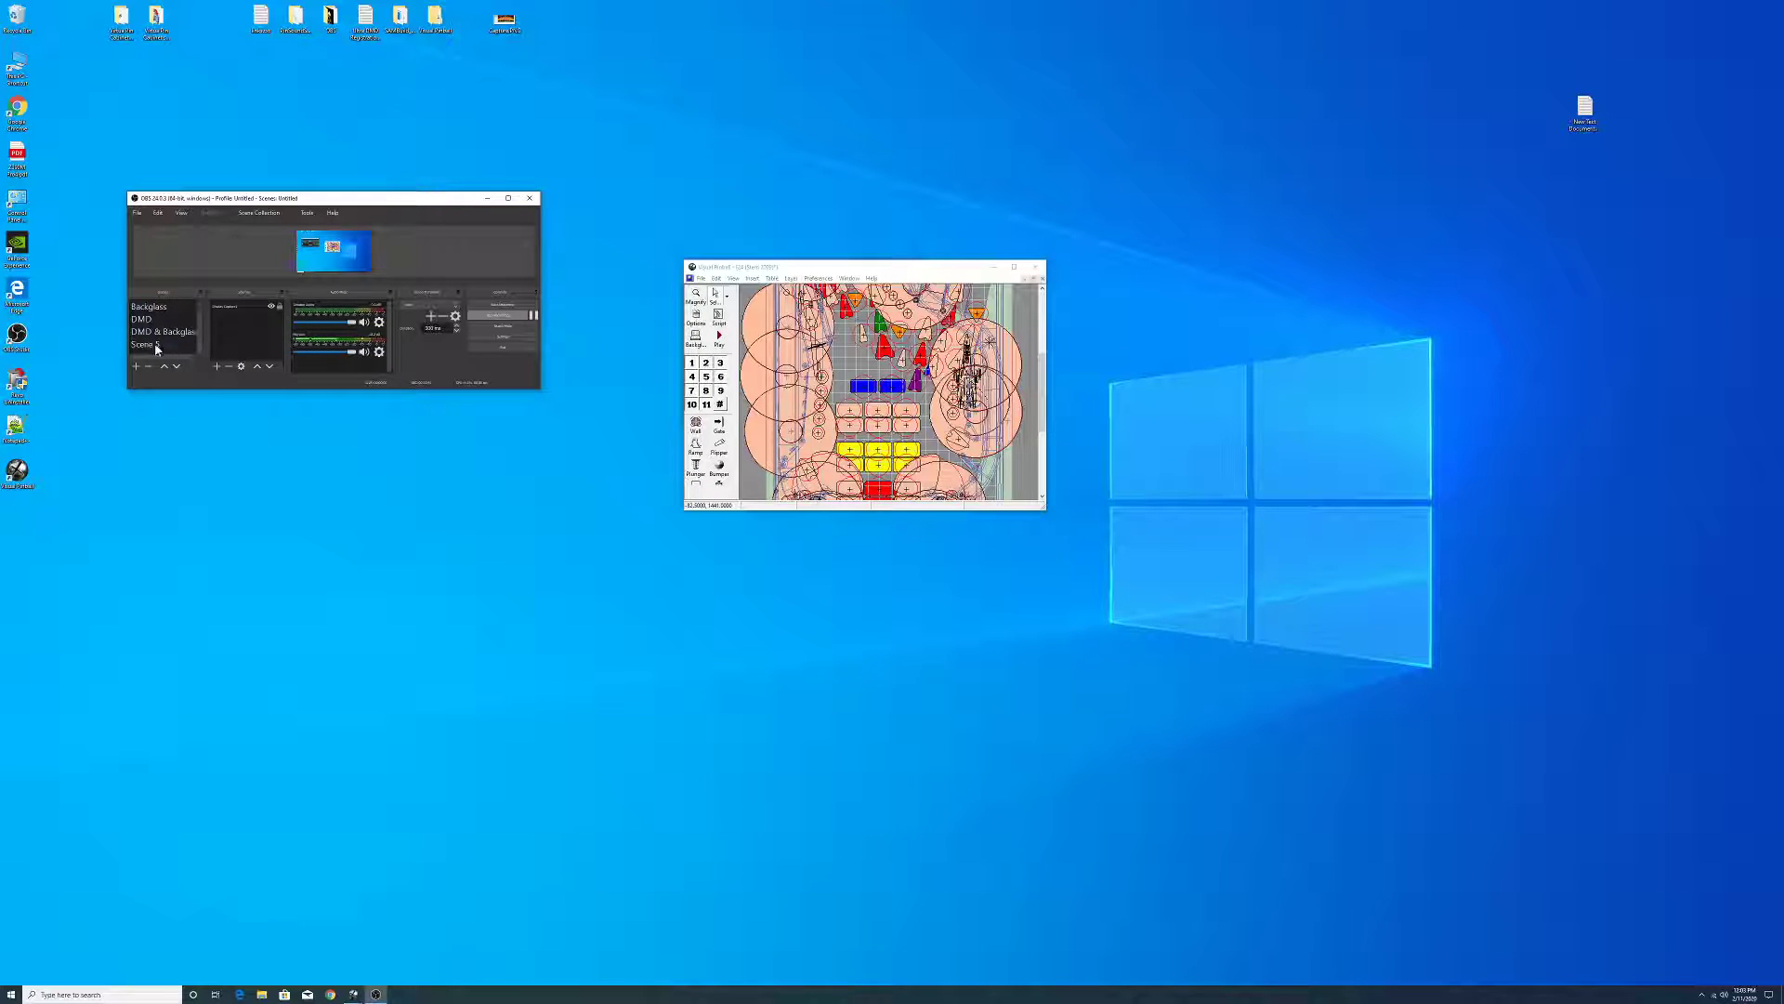
left_click(156, 348)
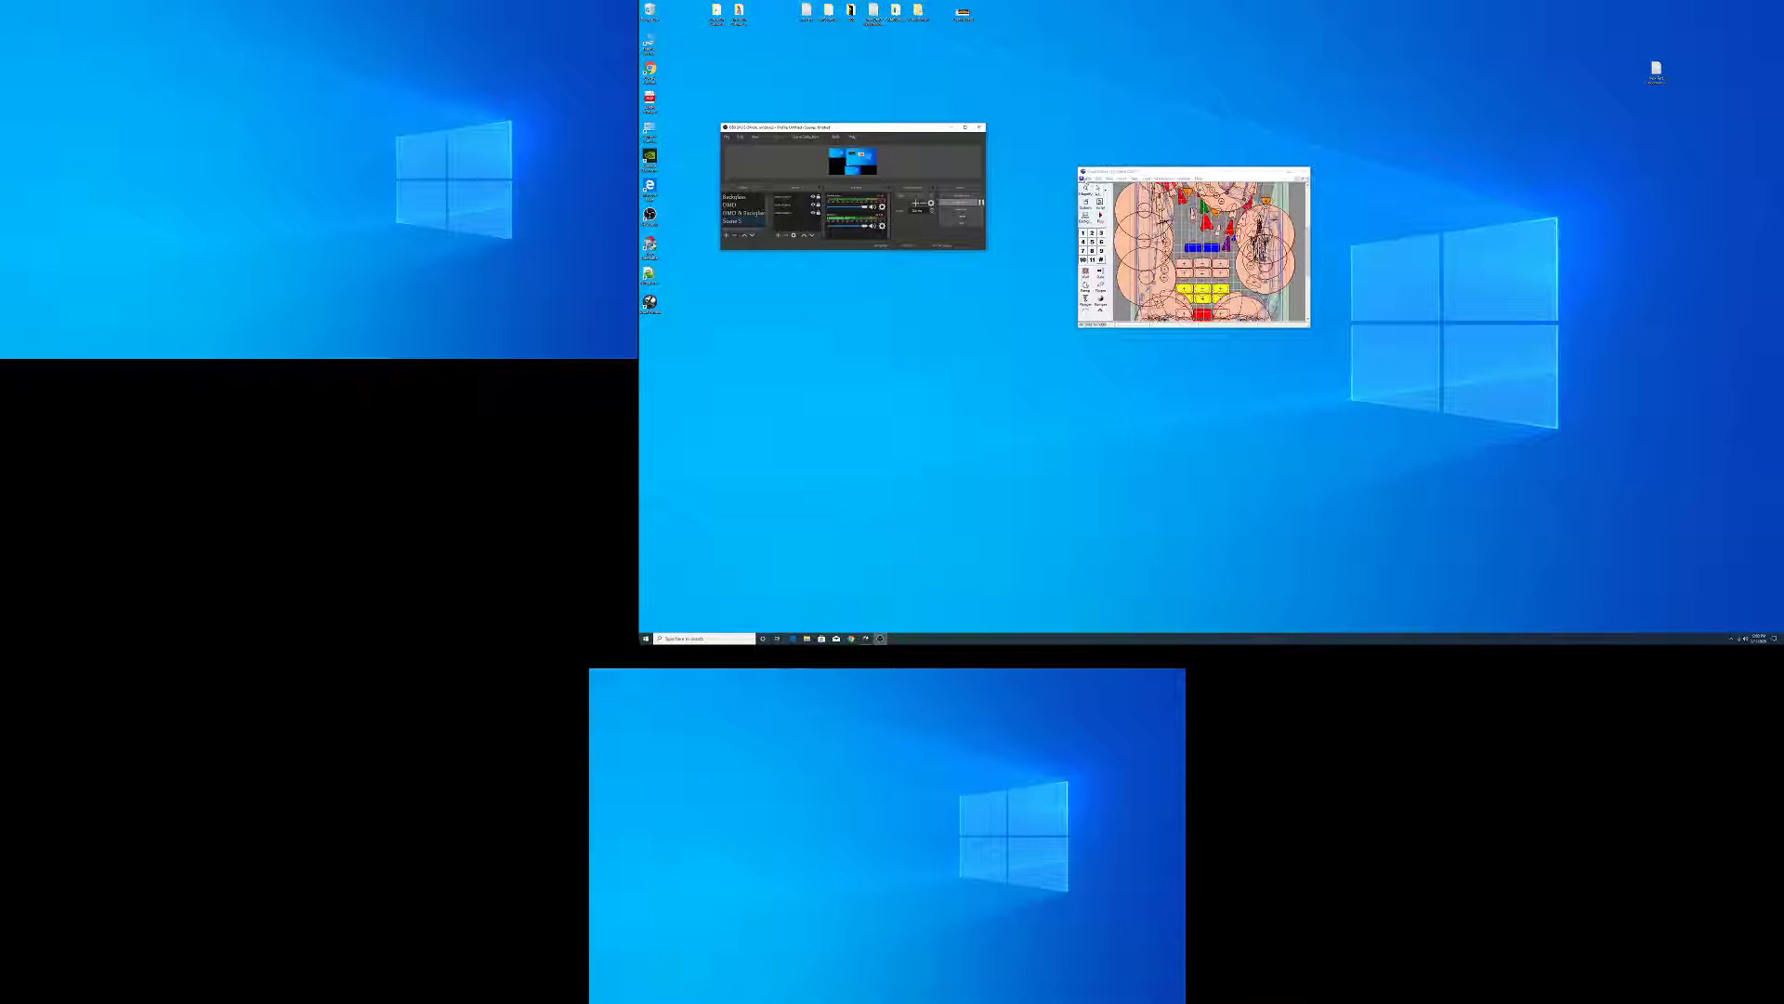
- Open the Attack from Mars table file in Visual Pinball and get the running machine past its startup messages
left_click(1086, 178)
left_click(1106, 193)
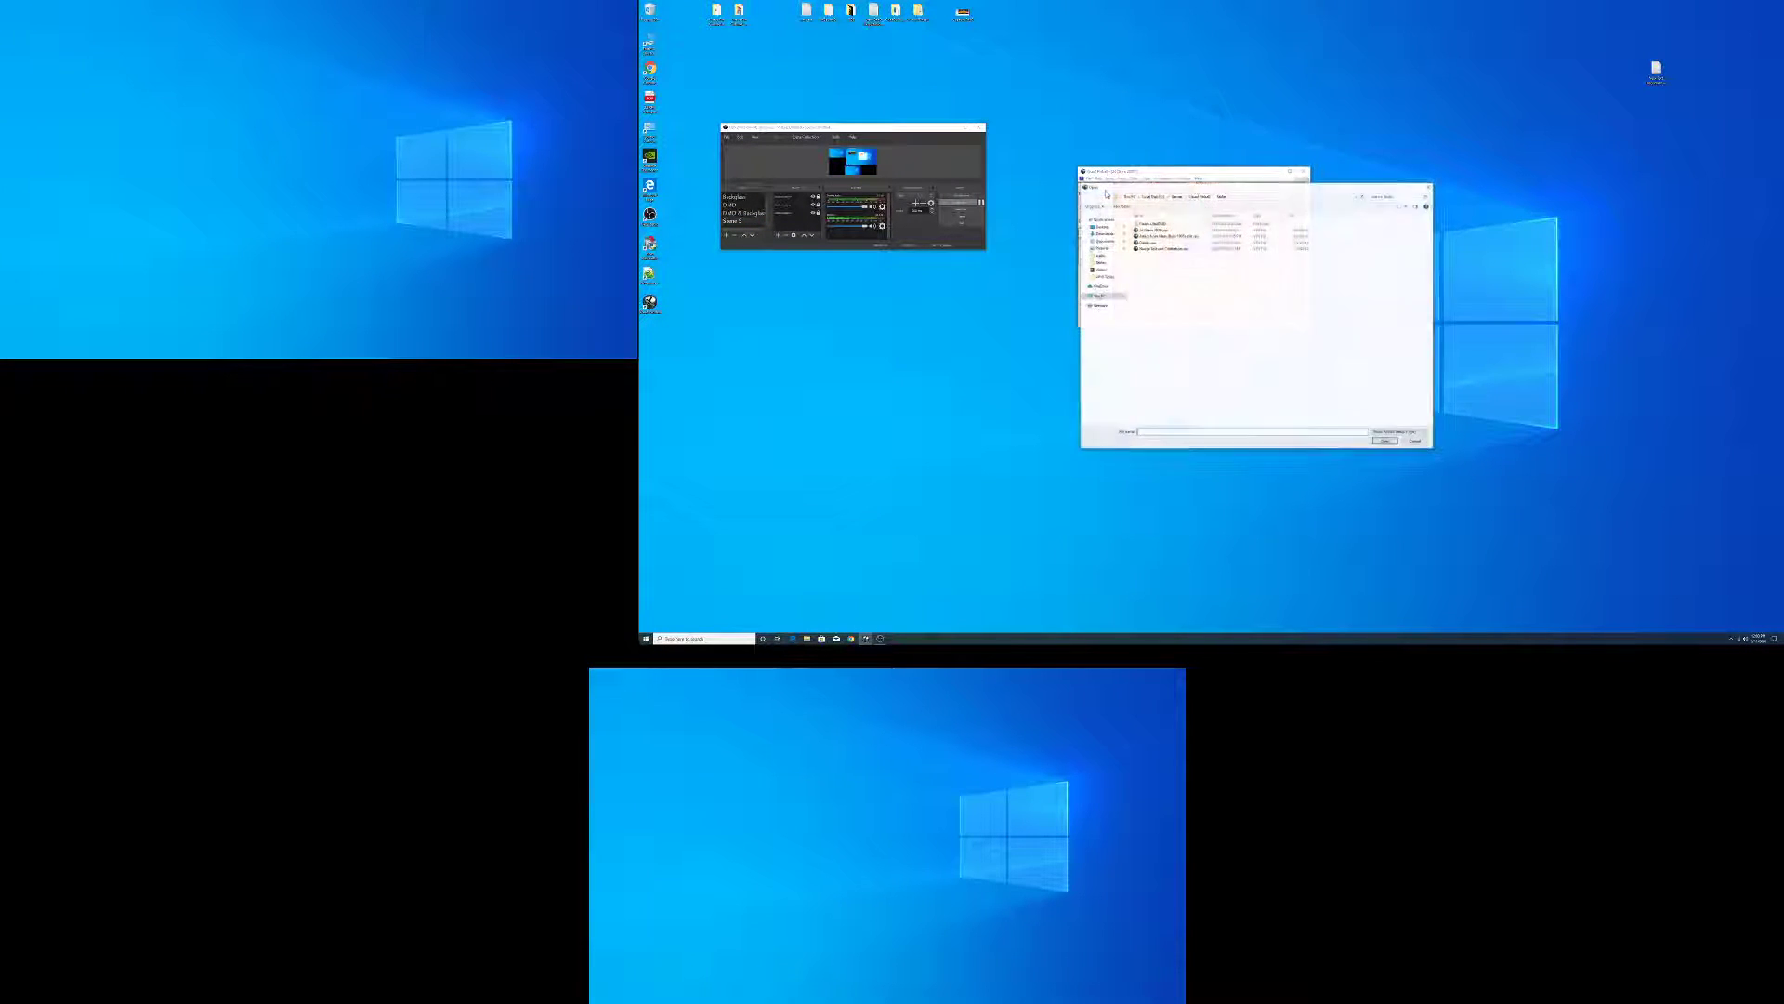
left_click(1157, 238)
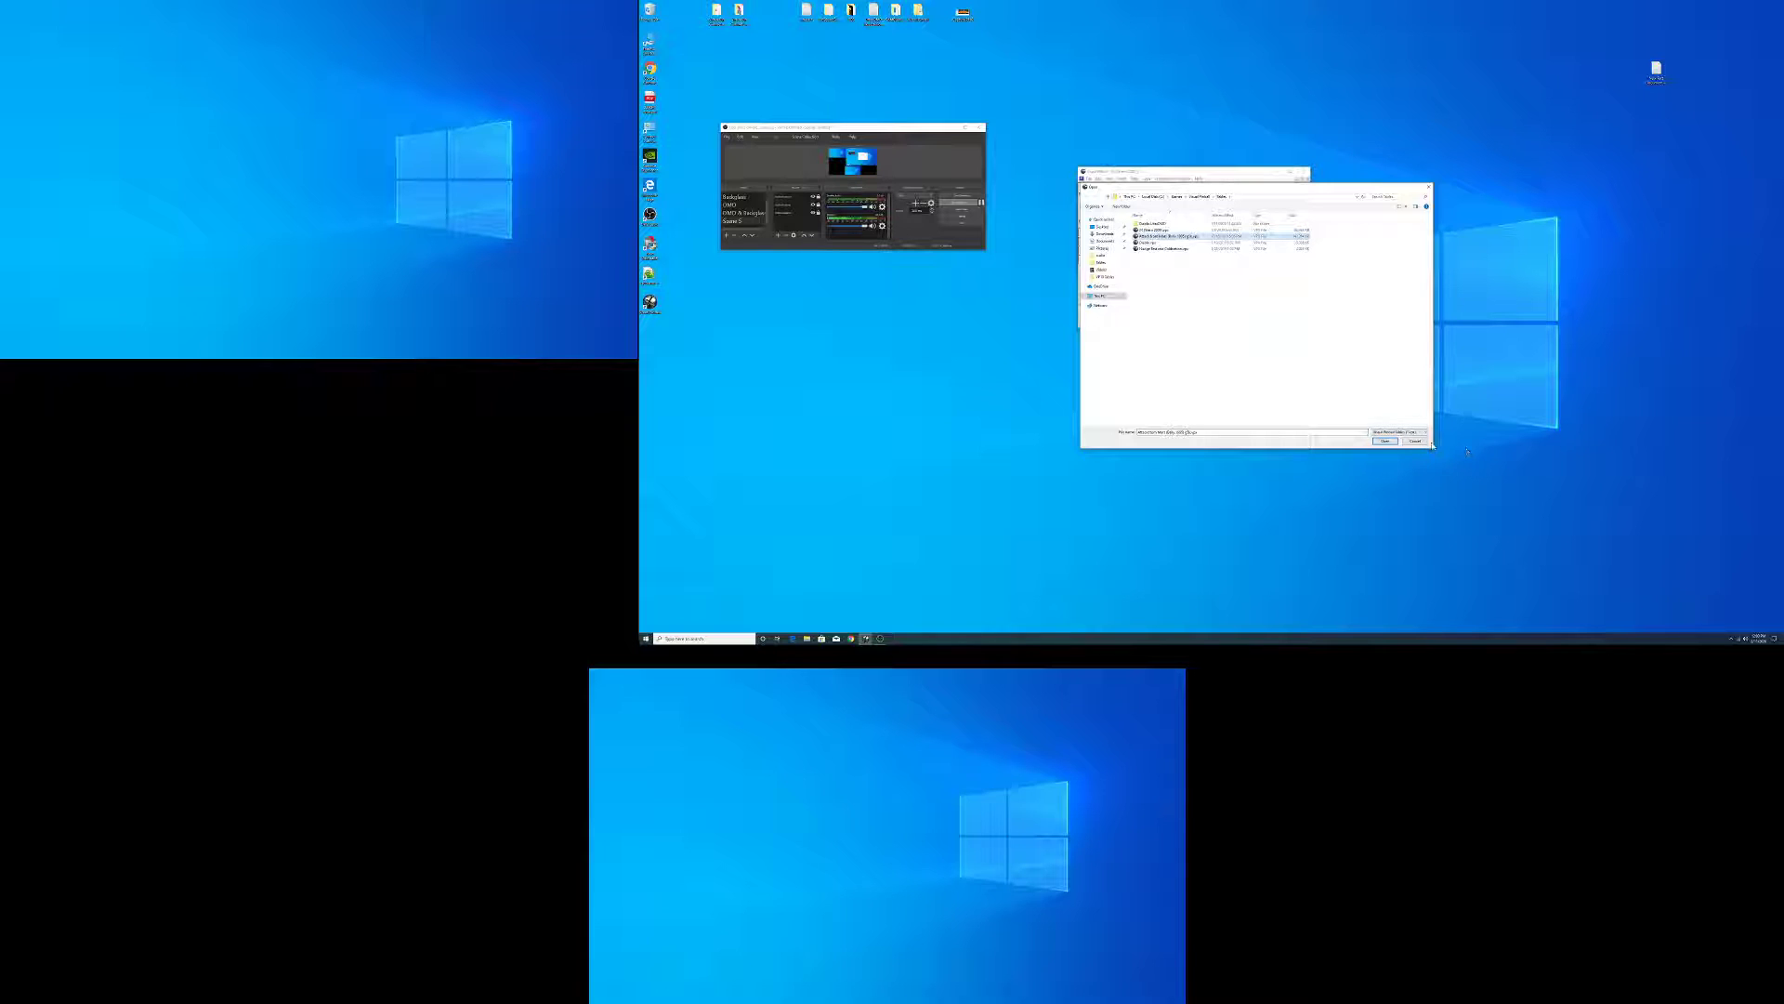
left_click(1393, 442)
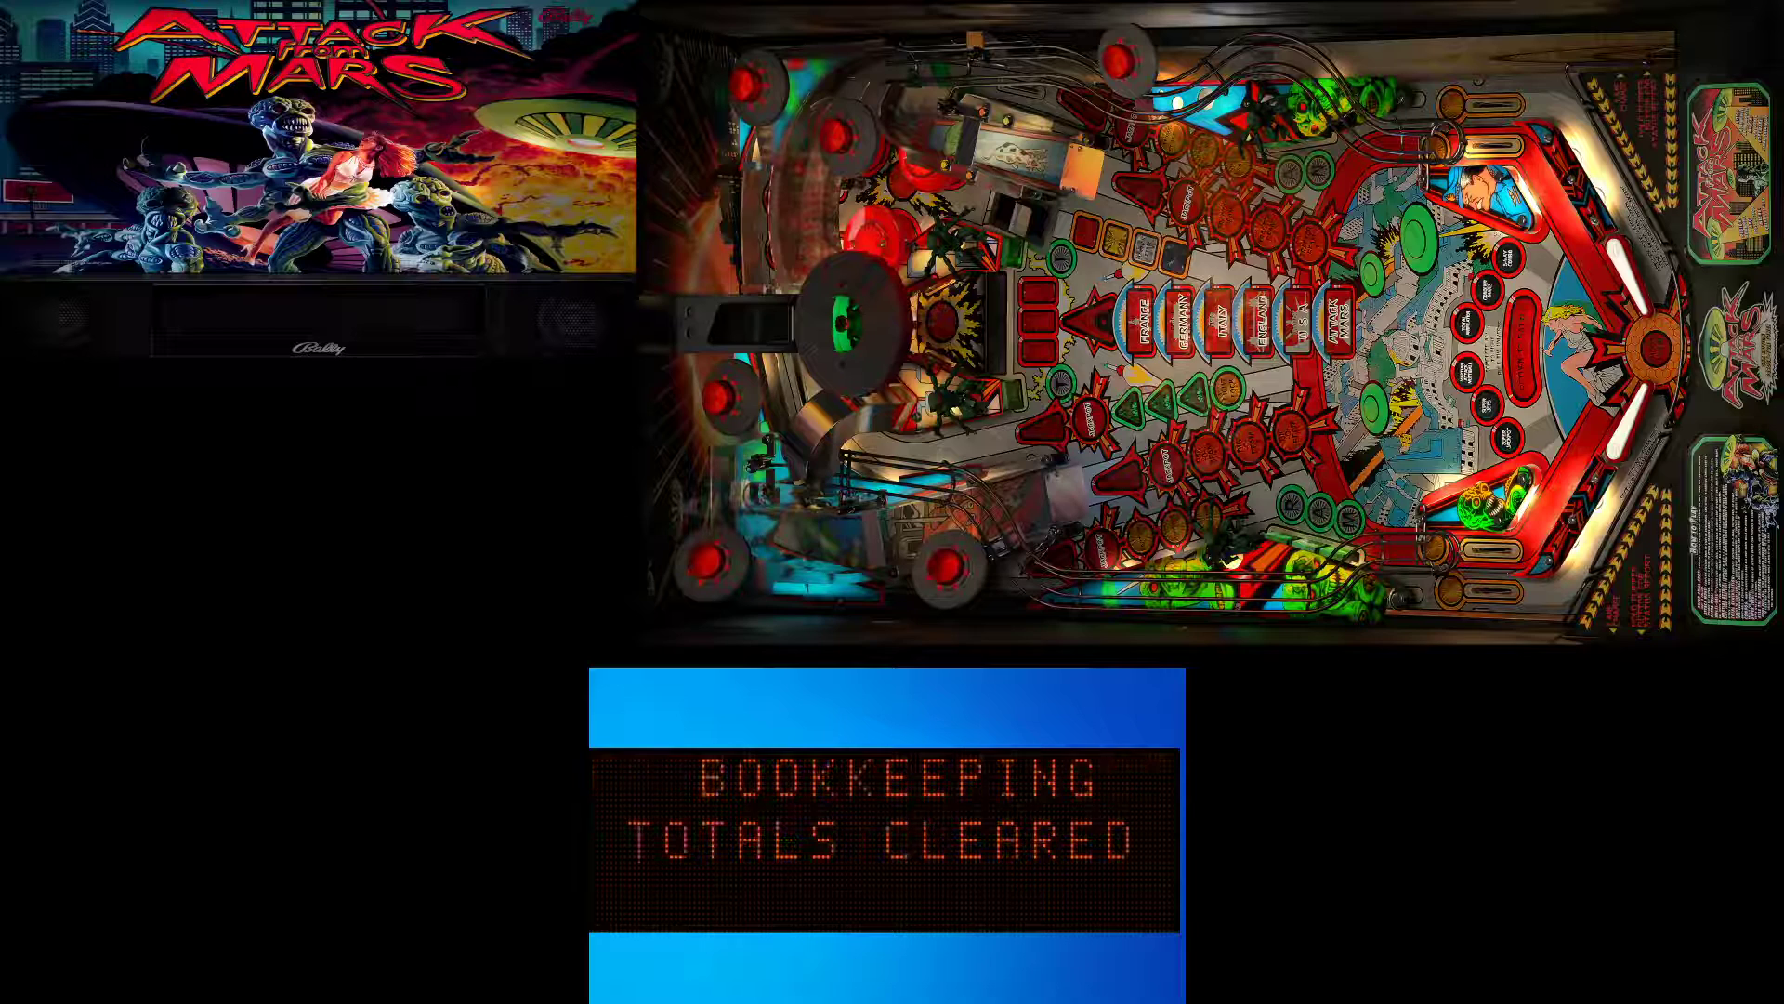
key("Escape")
key("q")
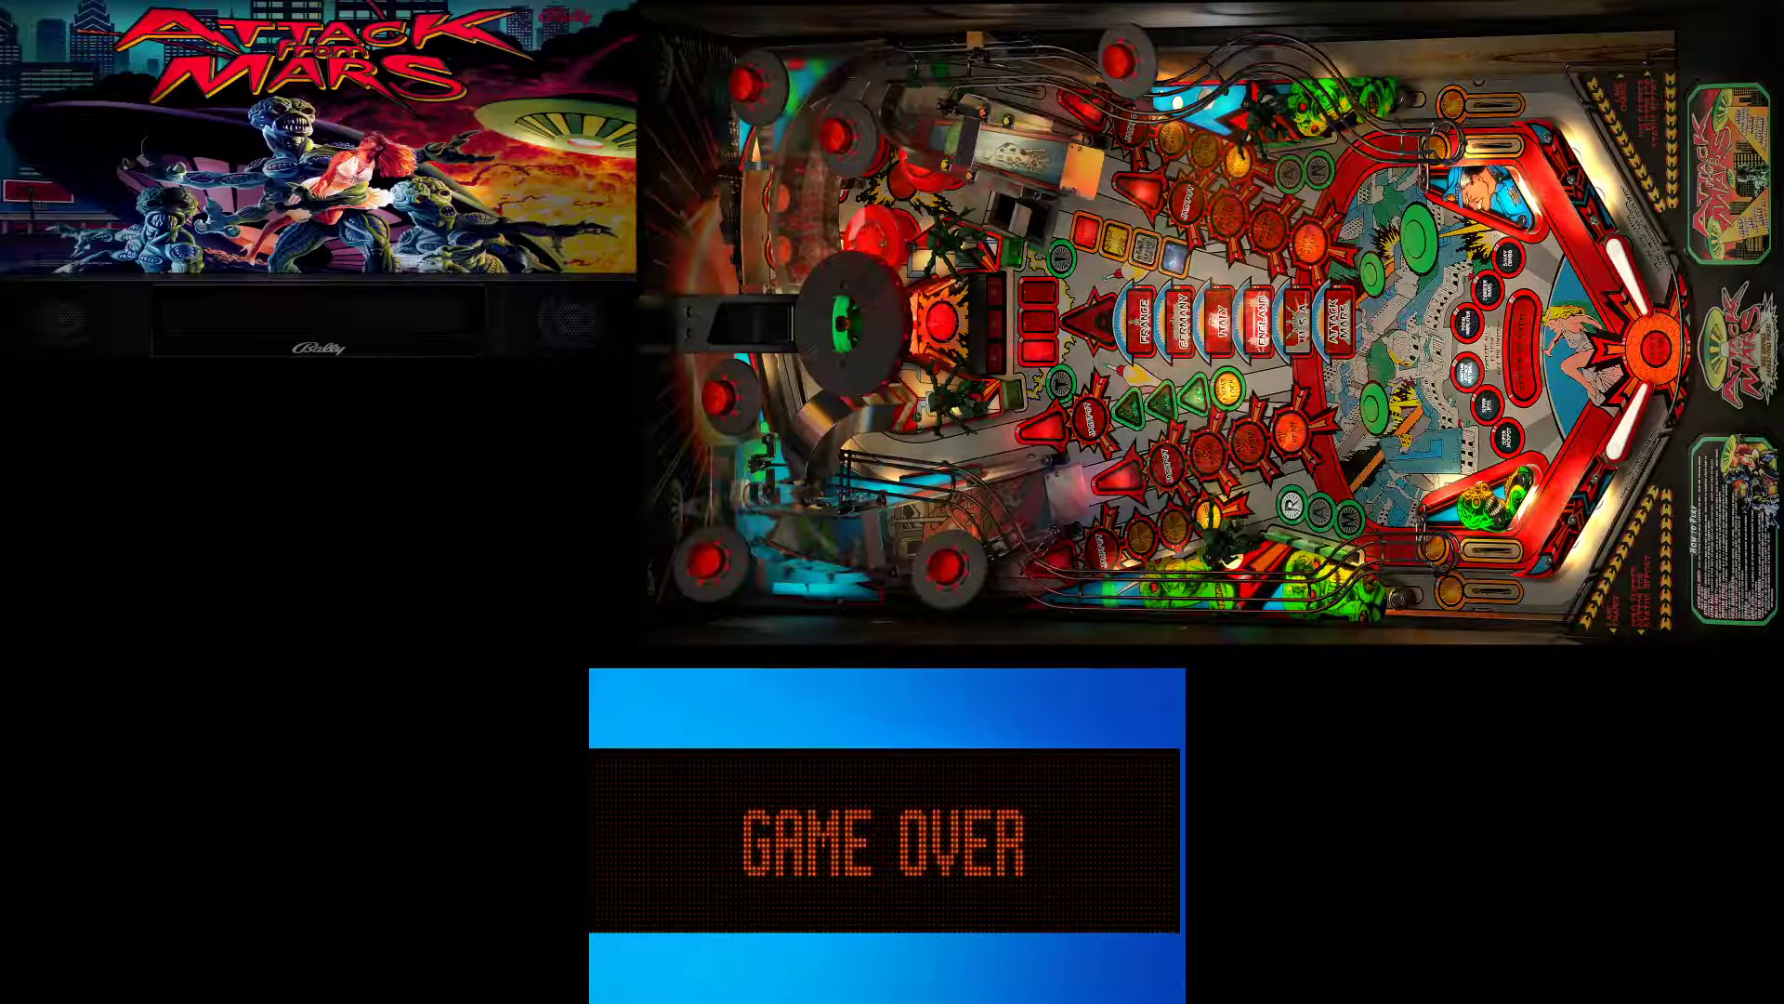
- Insert two coins in Attack from Mars, start a one-player game, launch the ball and play it with the flippers
key("5")
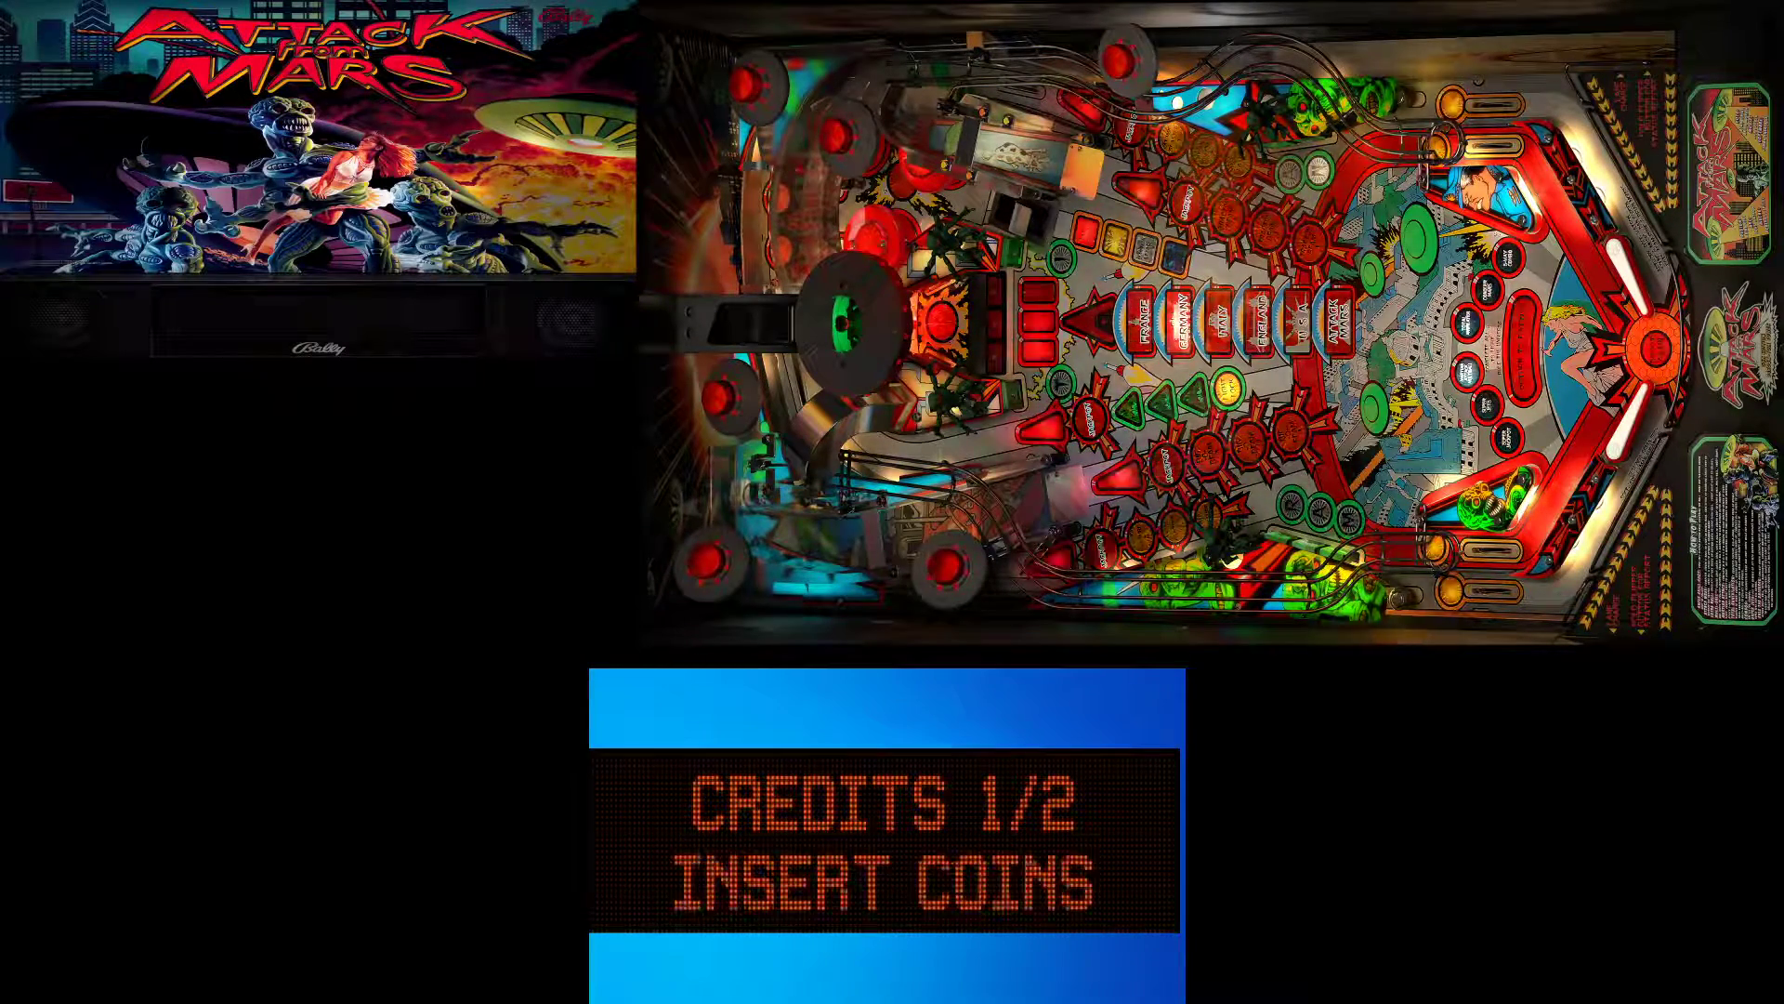
key("5")
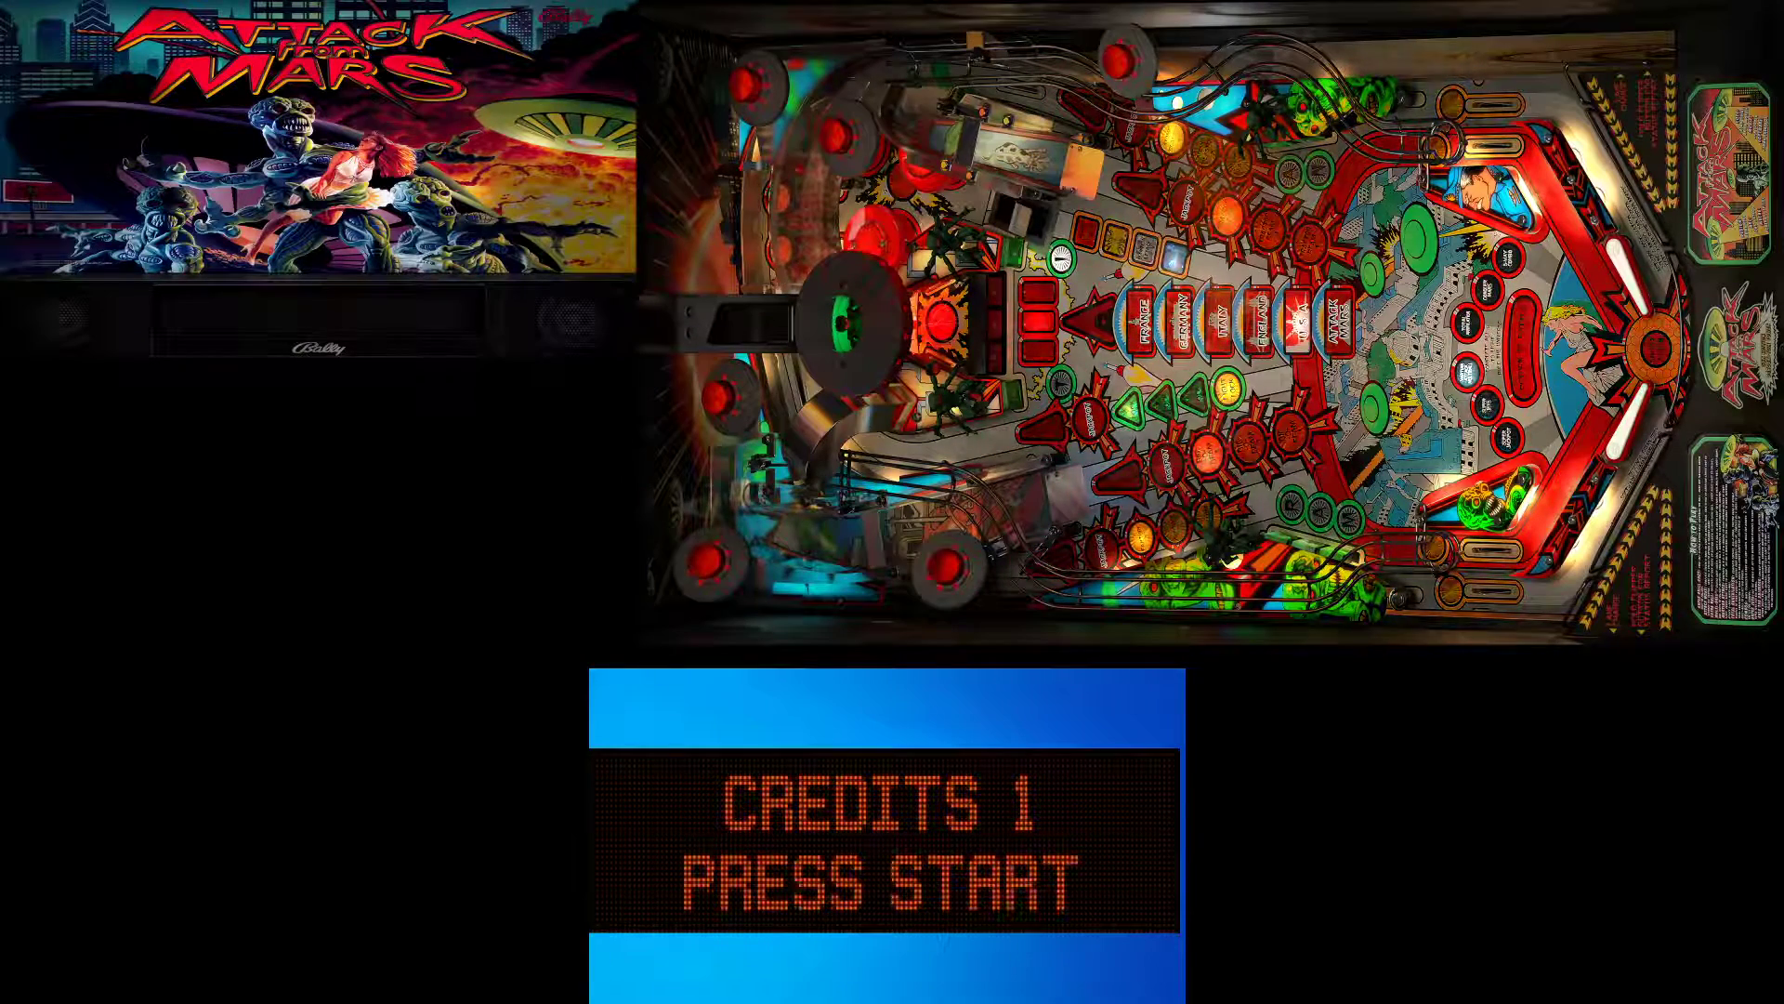
key("1")
key("Return")
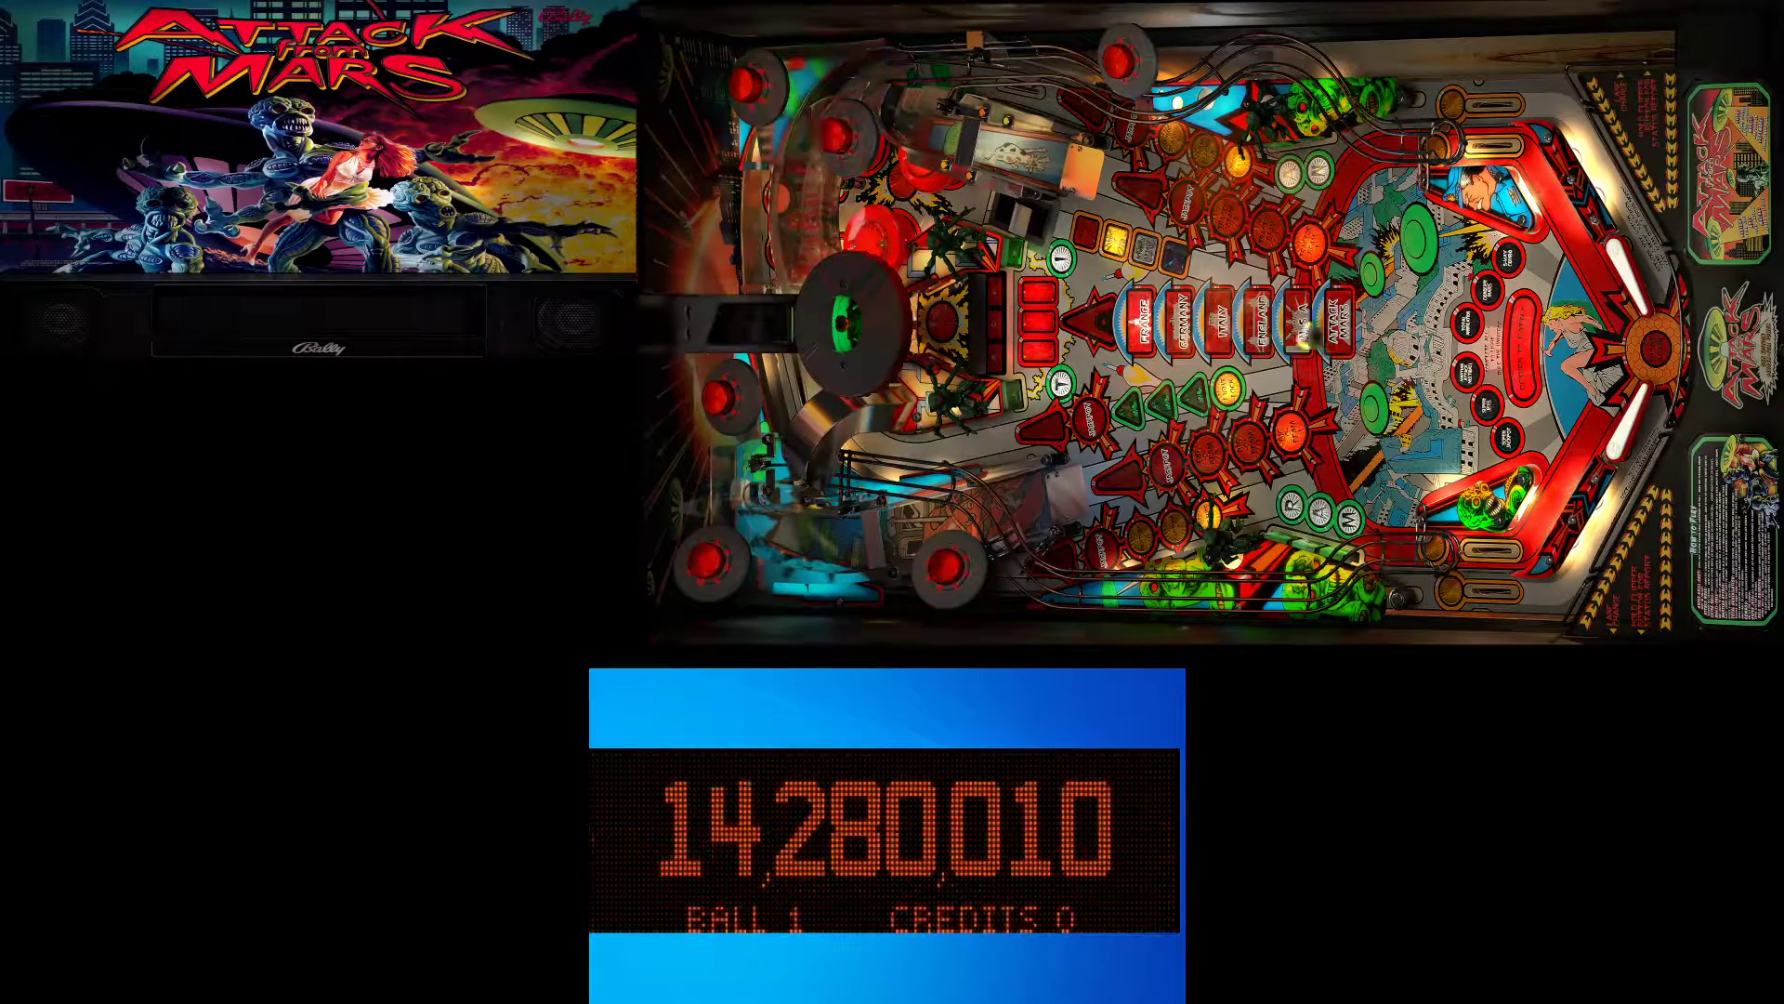
key("shift")
key("shift")
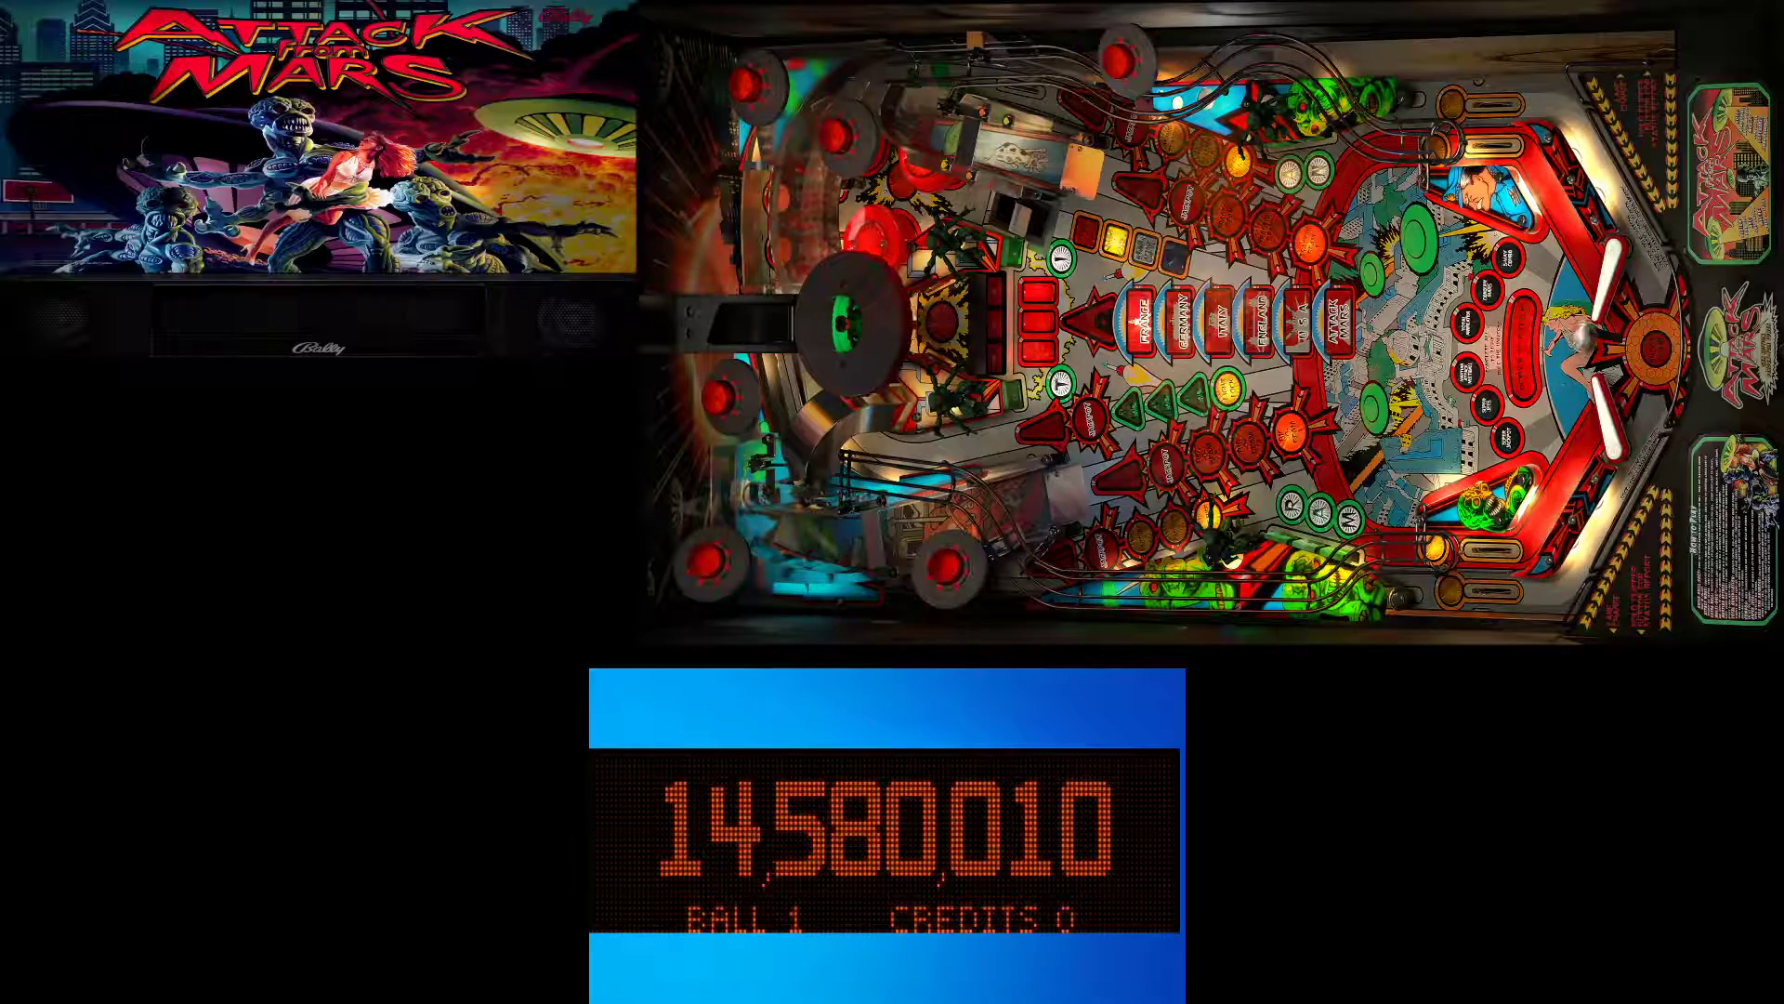
key("shift")
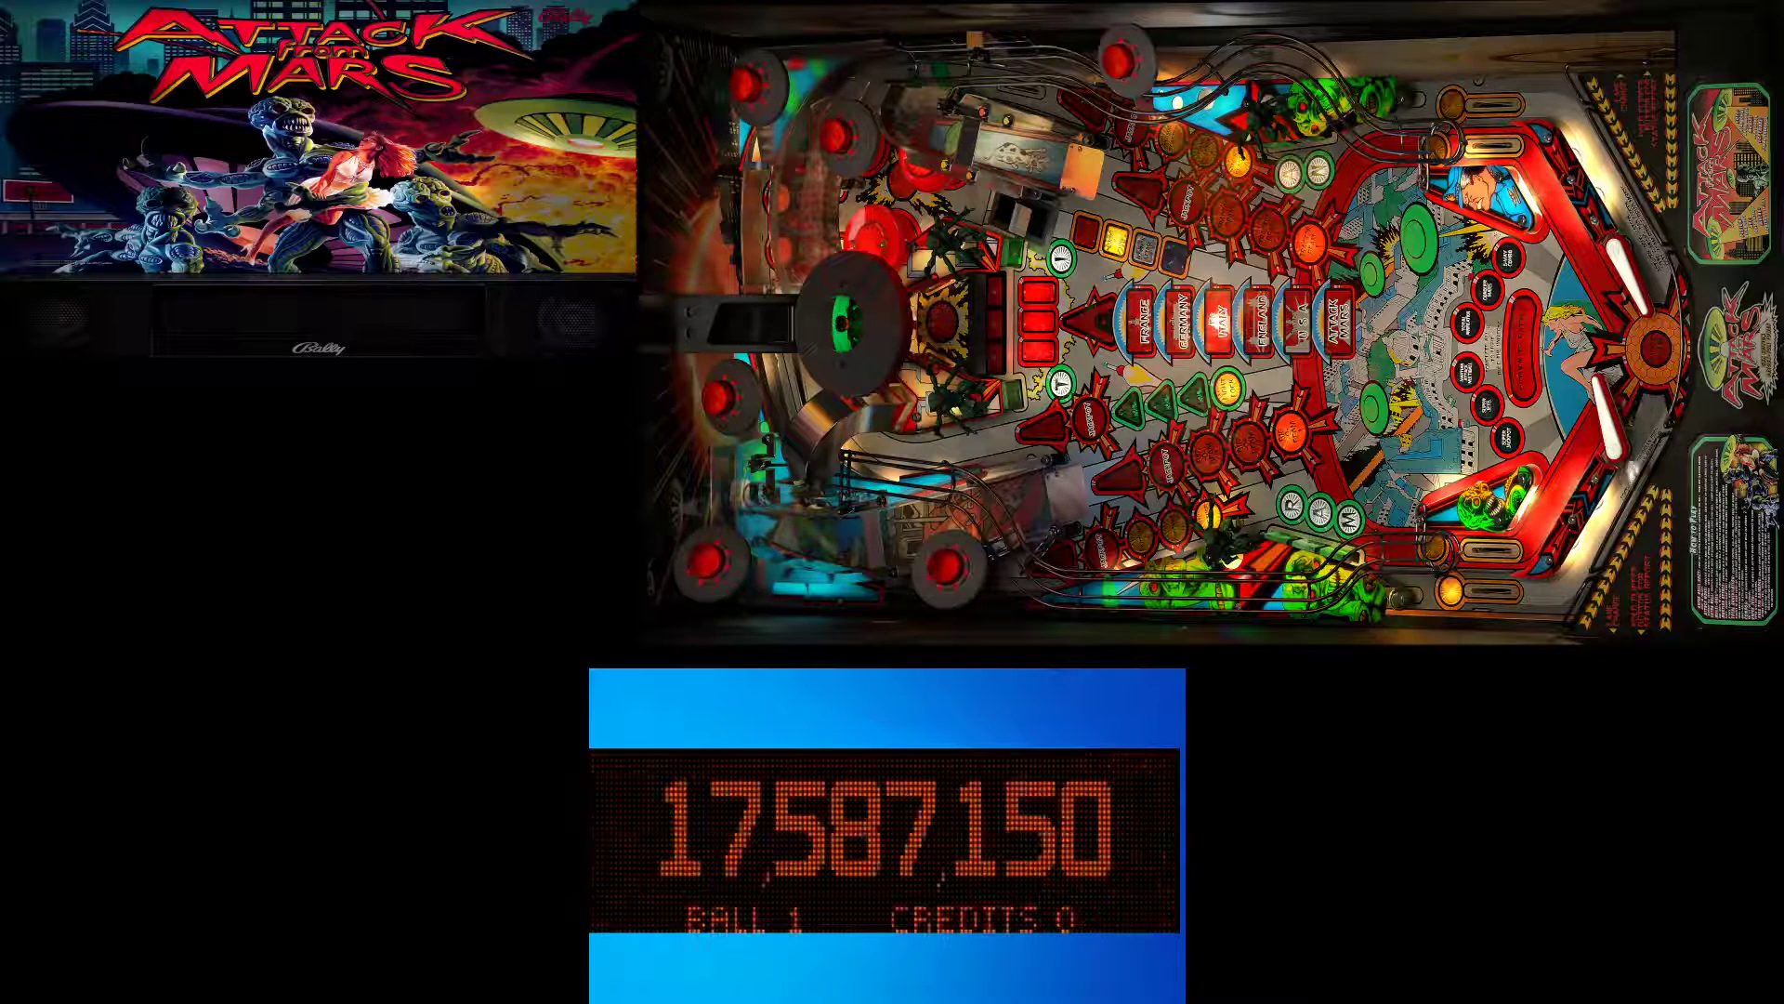
- Pause the game, return to the running table and raise the machine's sound volume with the coin door open
key("Escape")
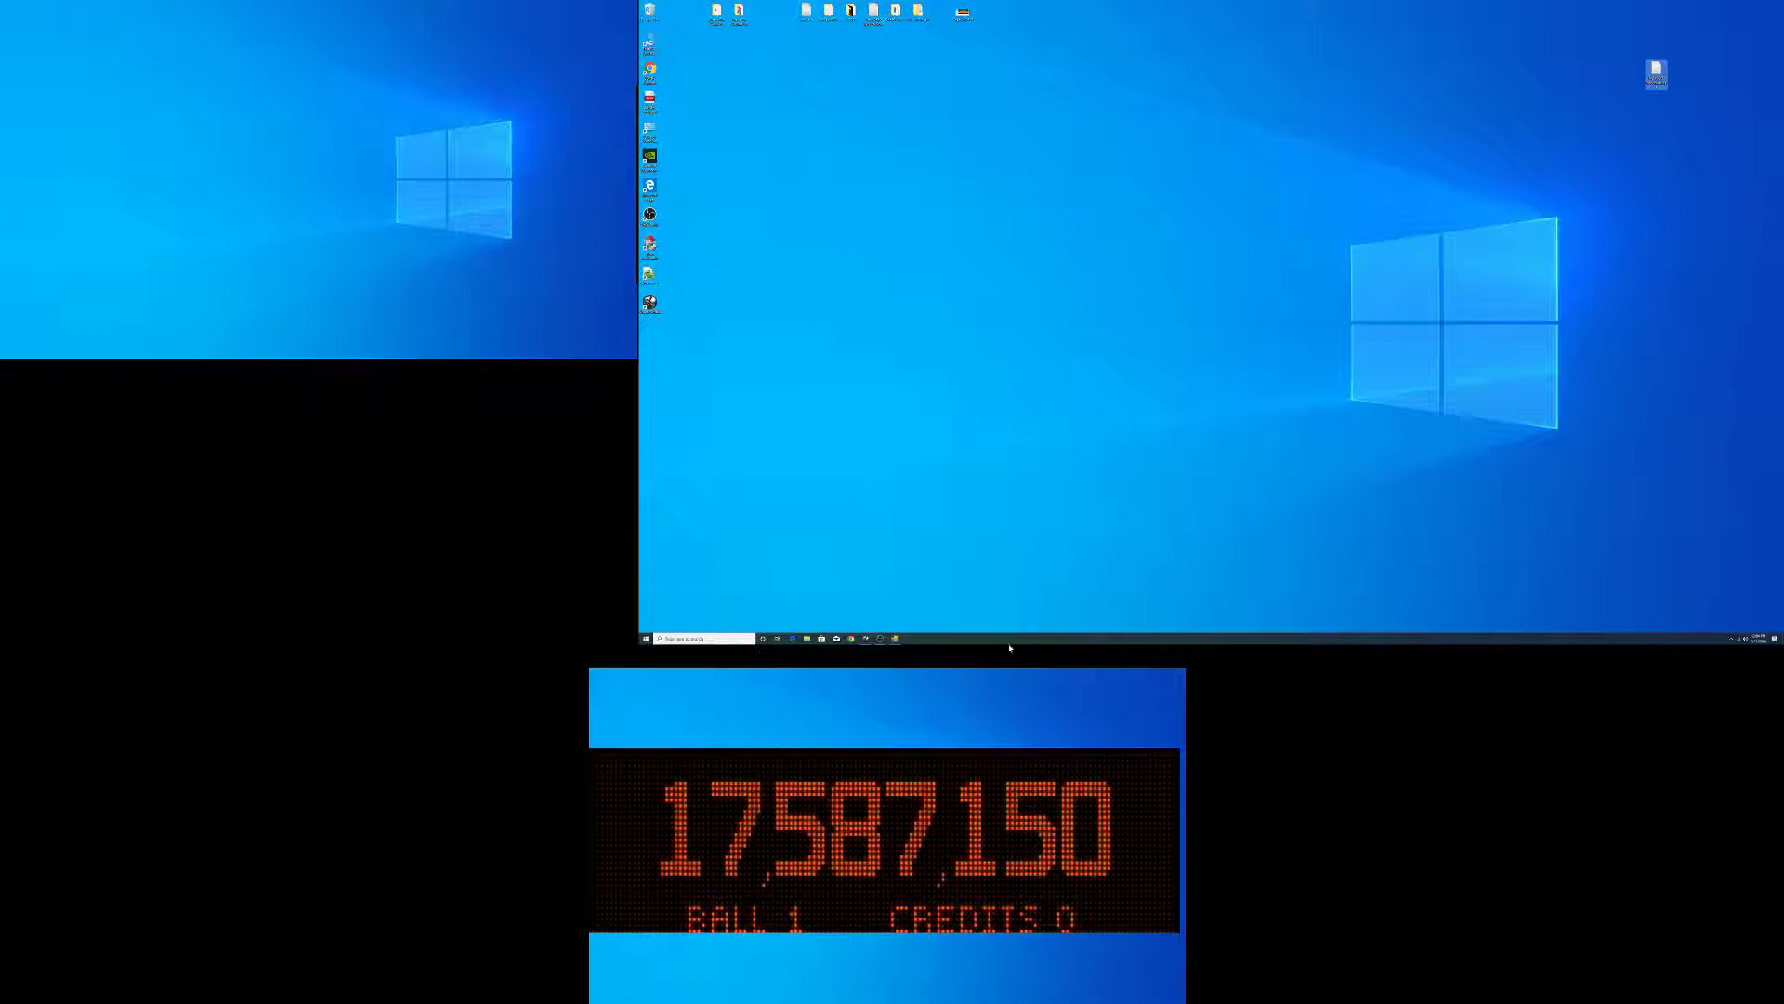
mouse_move(866, 638)
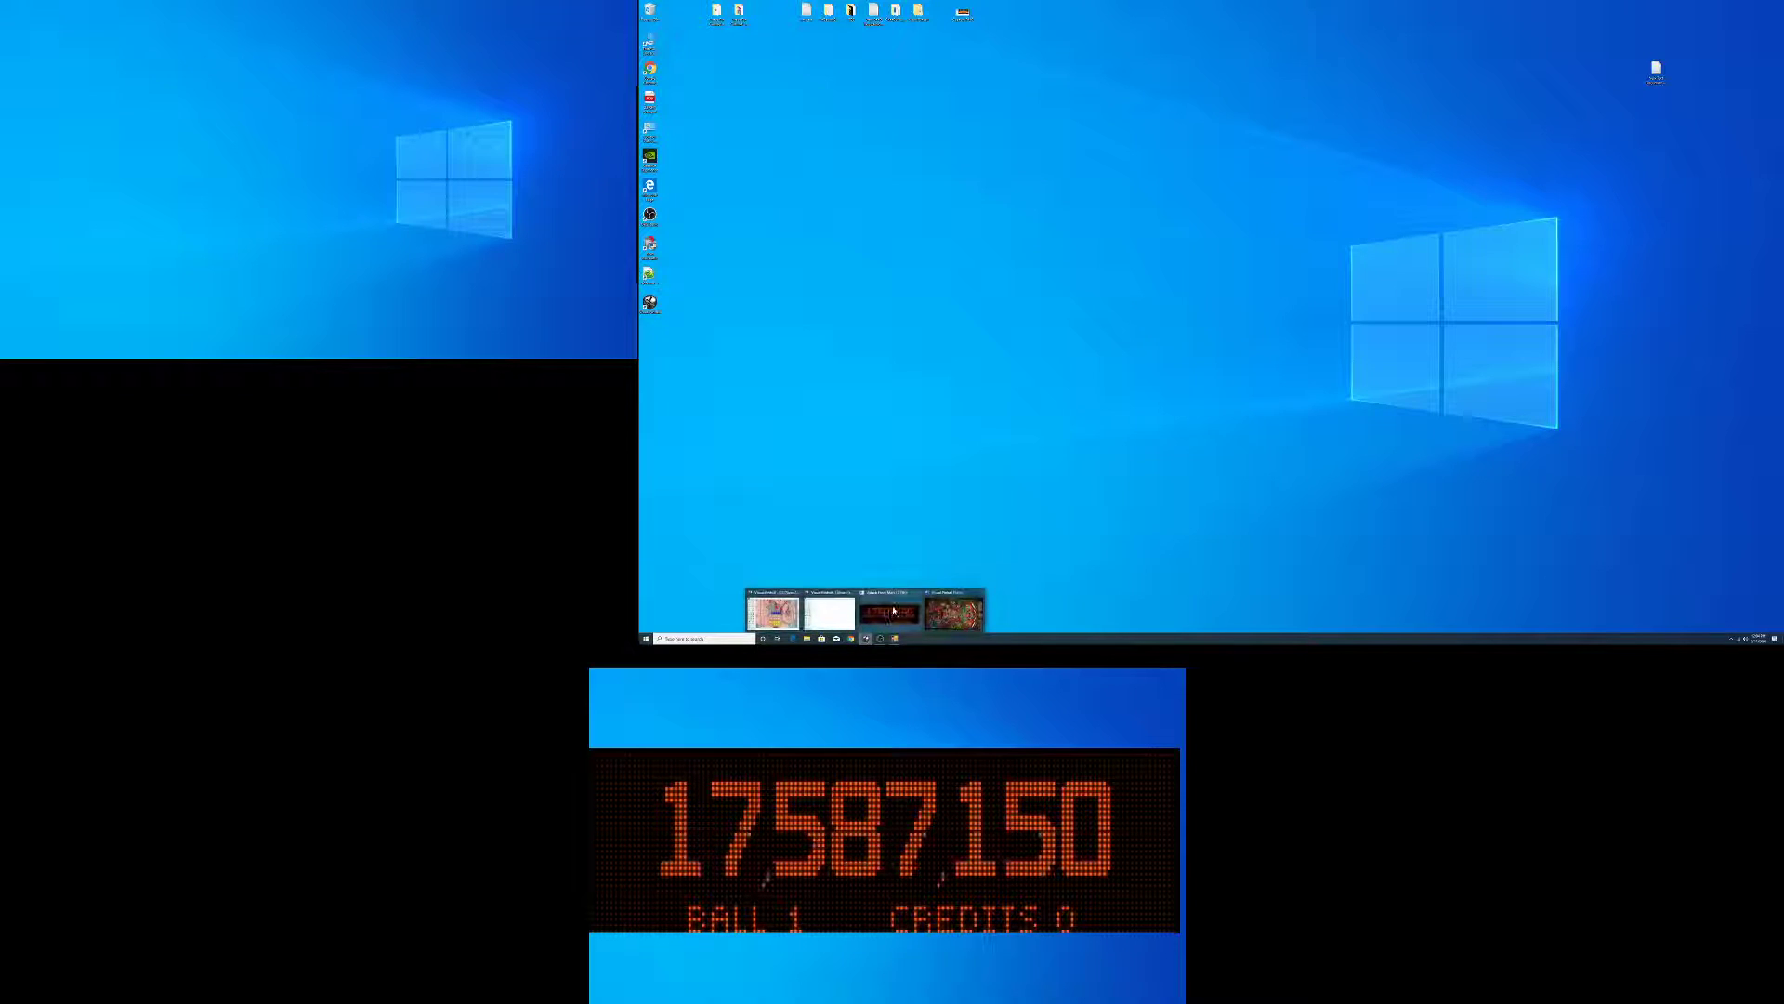
left_click(850, 613)
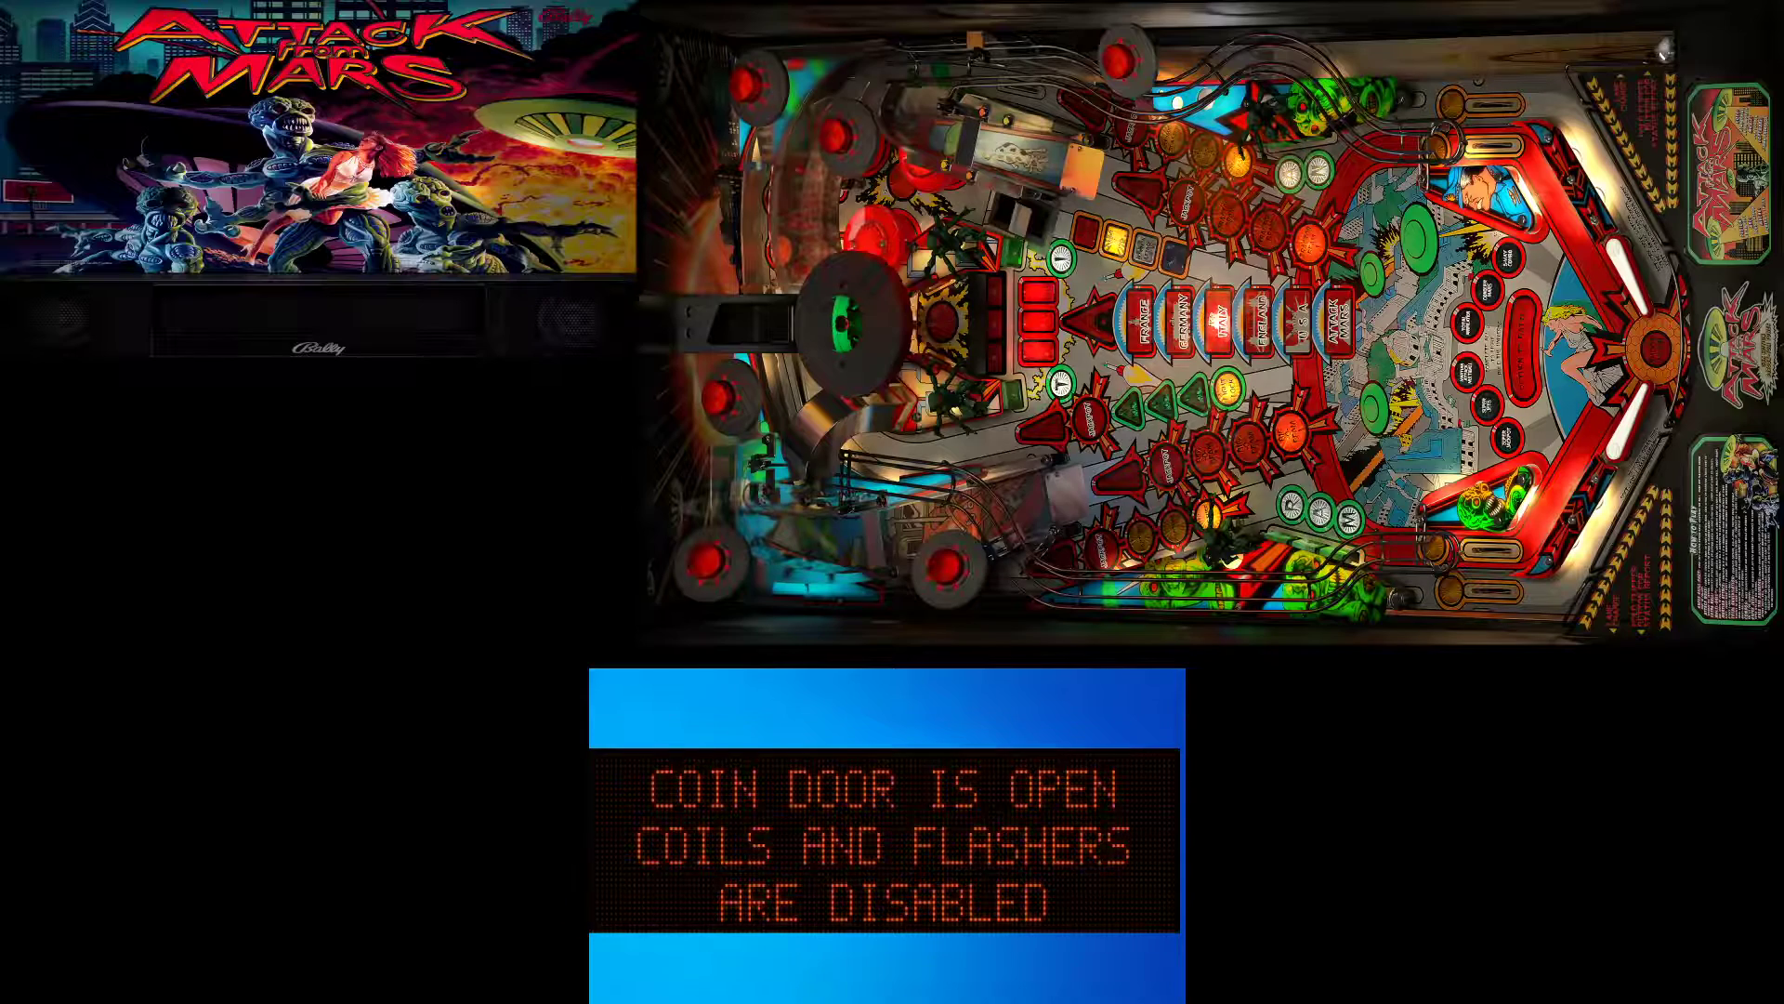
key("9")
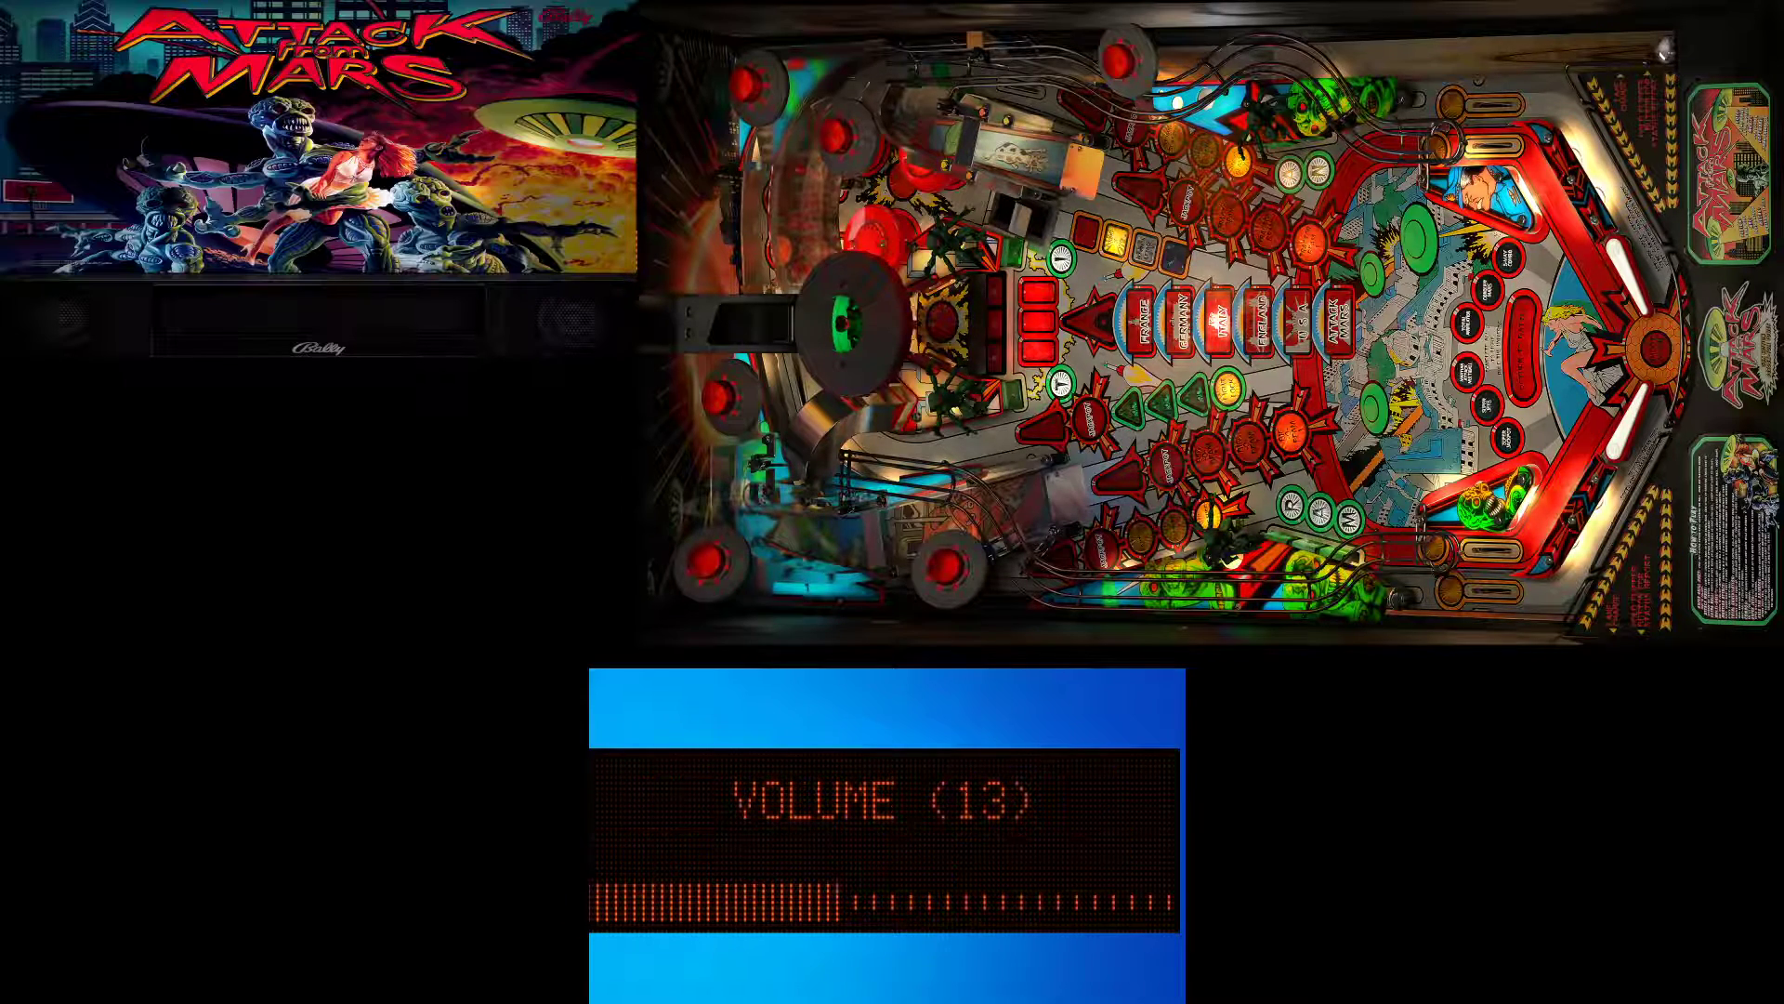
key("9")
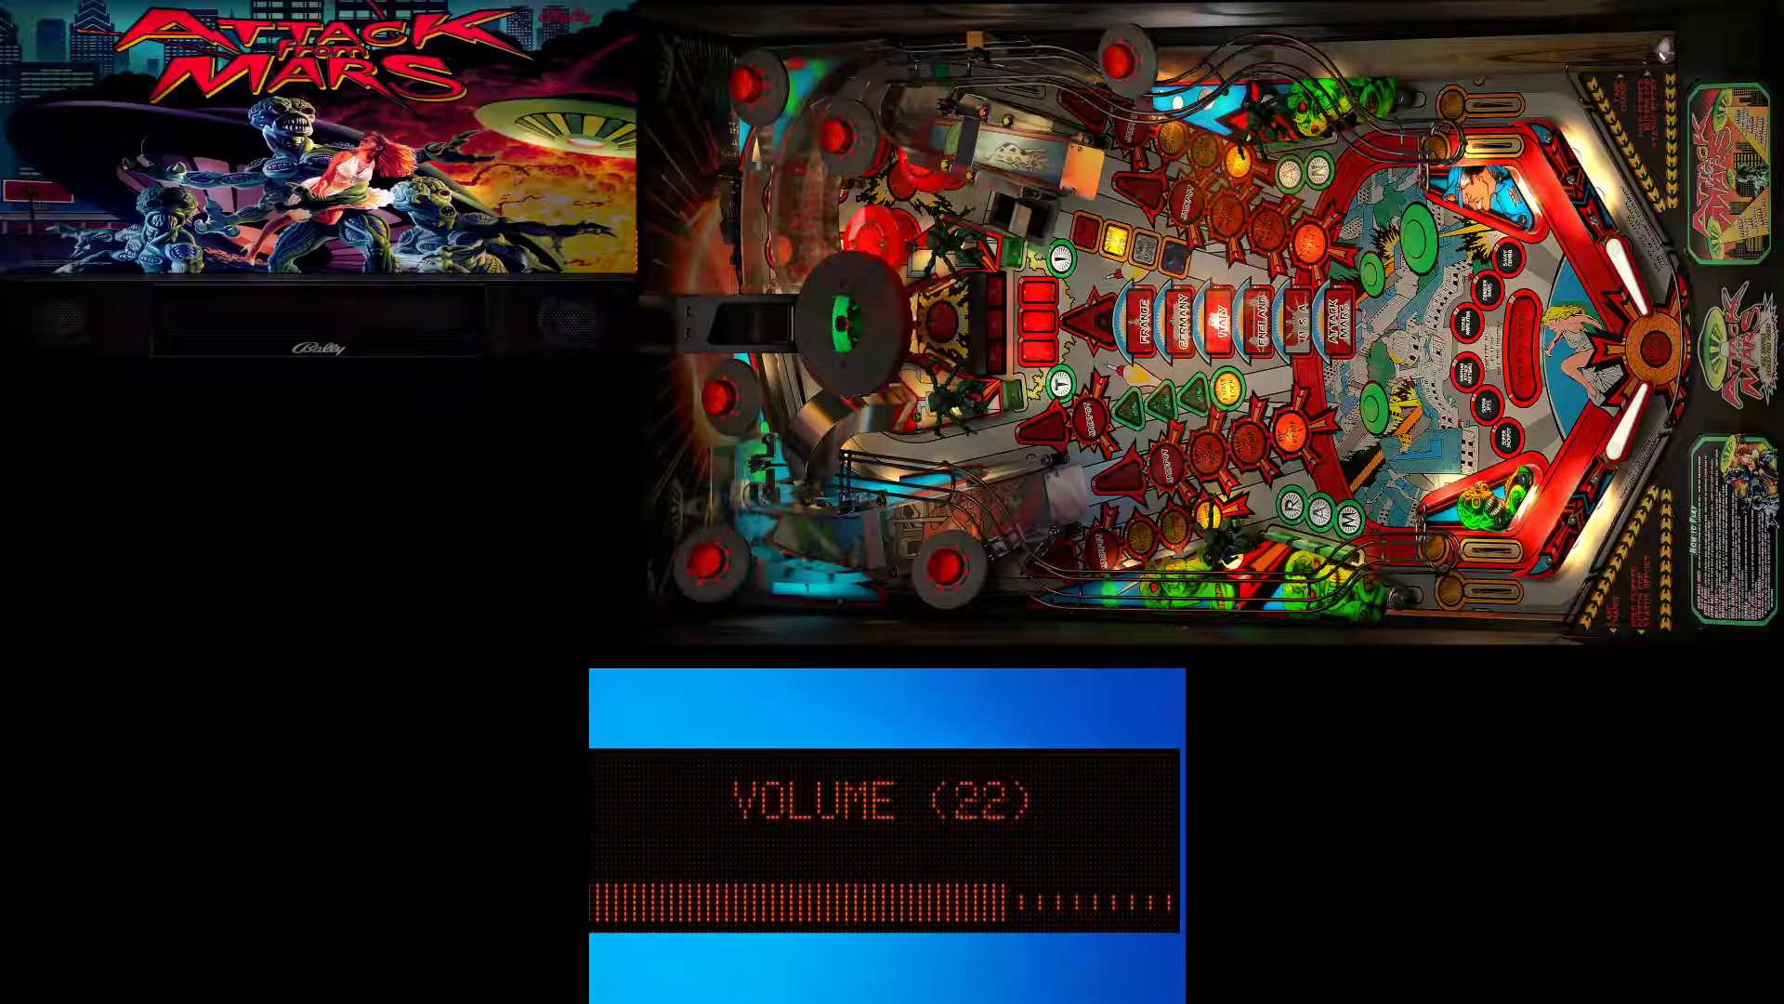
key("9")
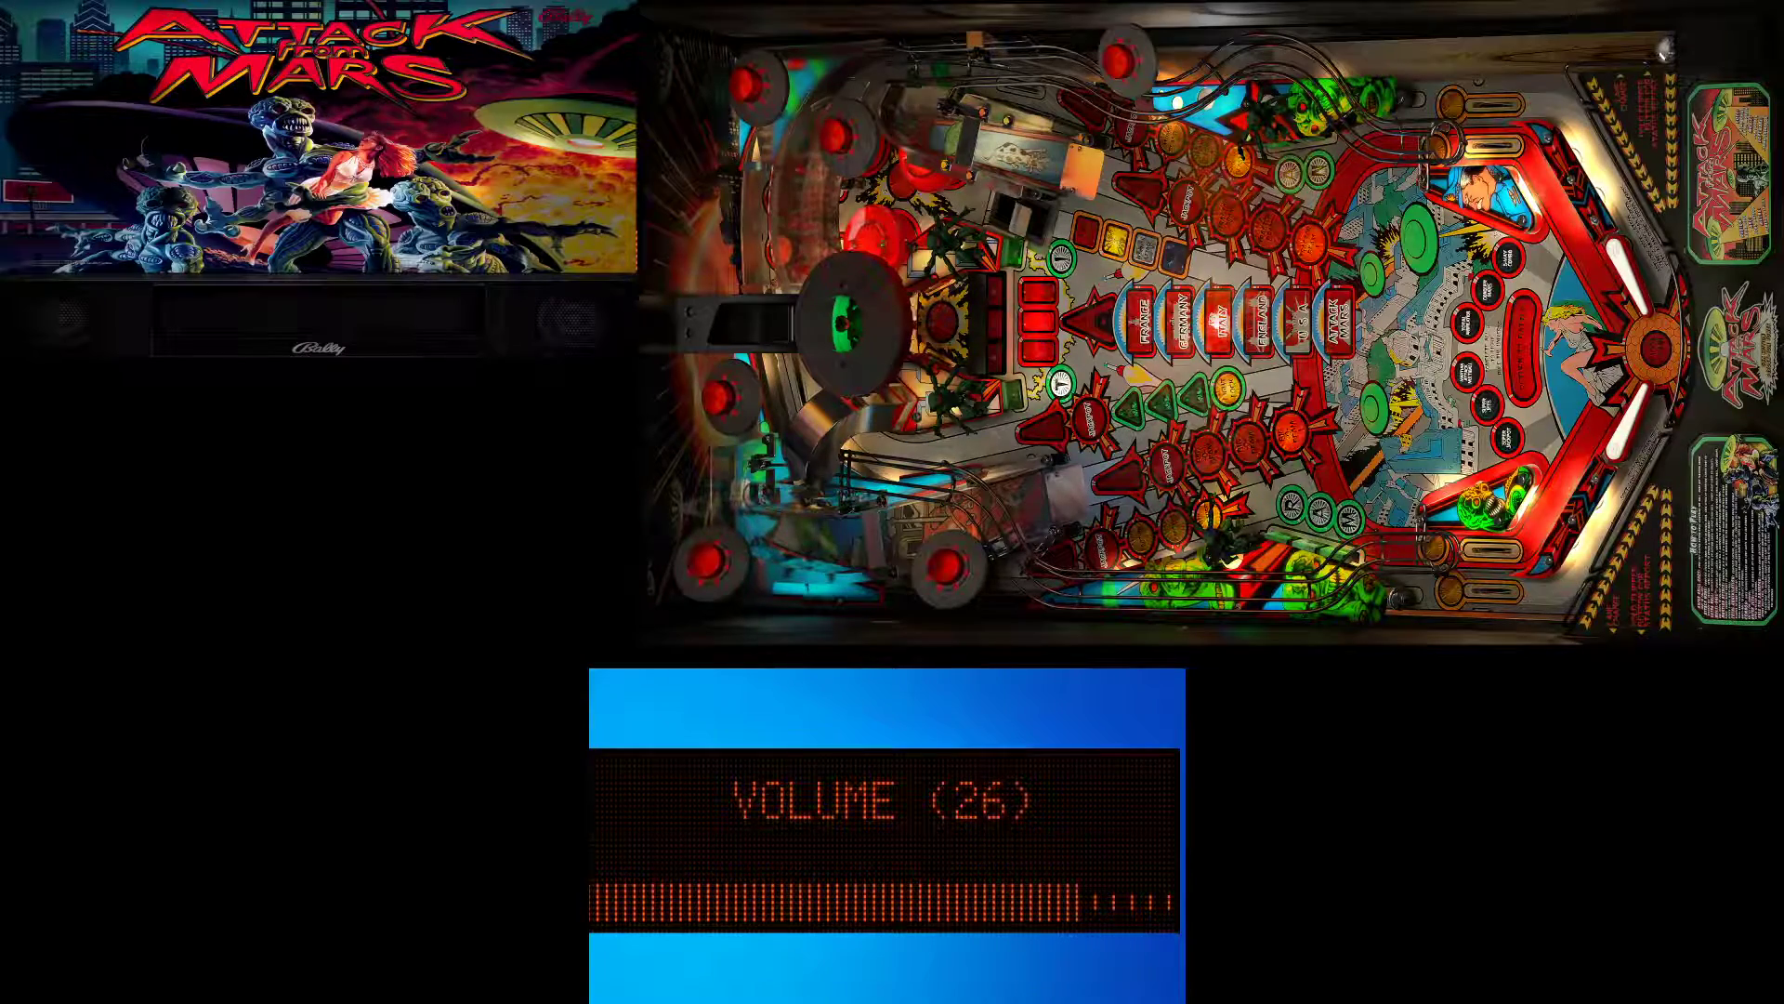
key("9")
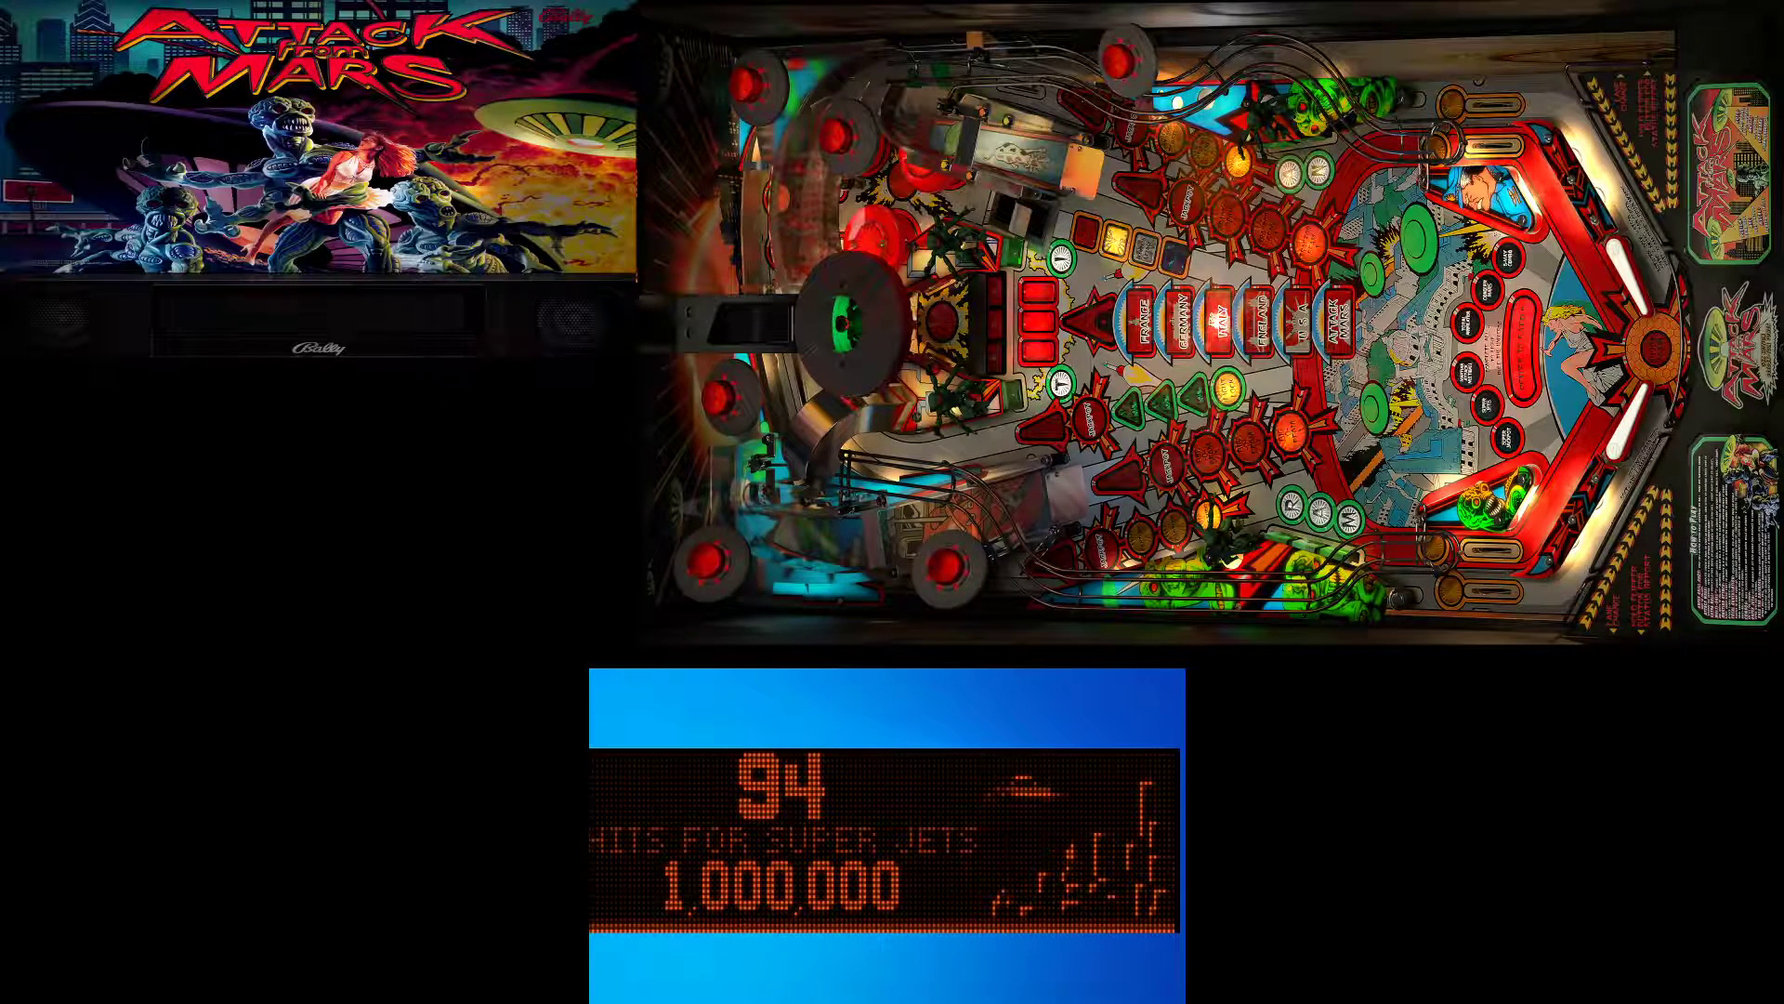
- Quit the running table and close both Visual Pinball windows, discarding the changes to Attack from Mars
left_click(1208, 334)
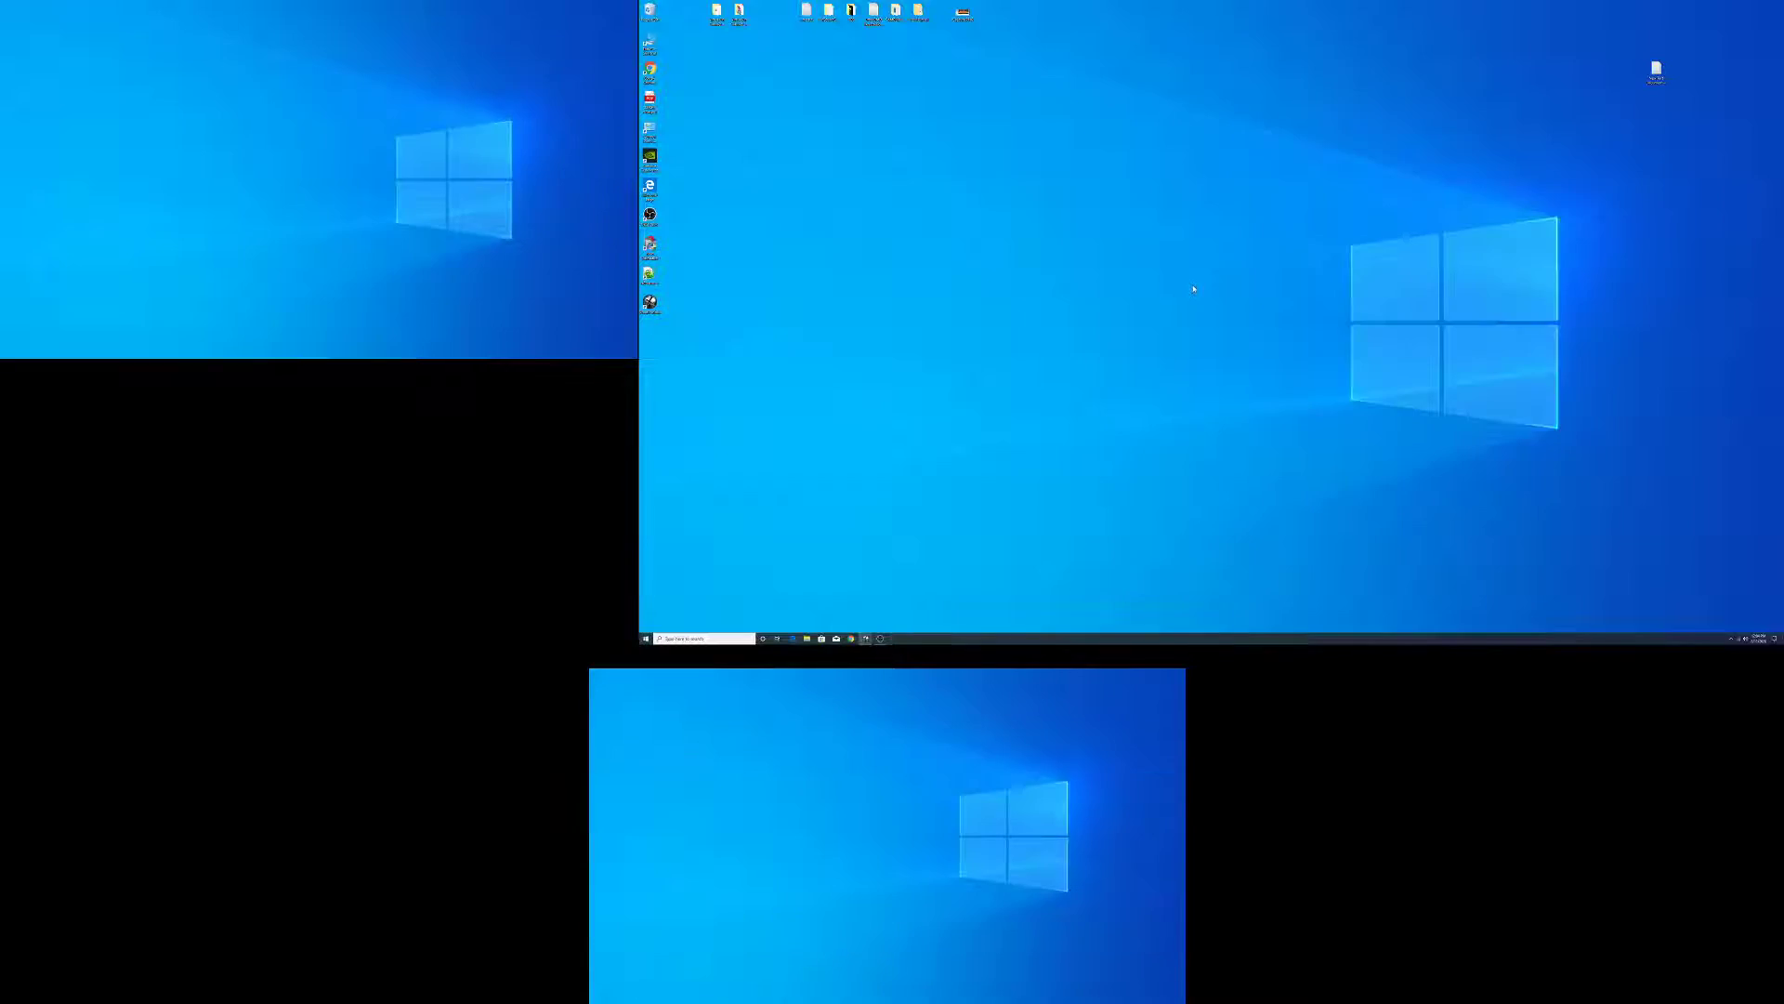
left_click(867, 639)
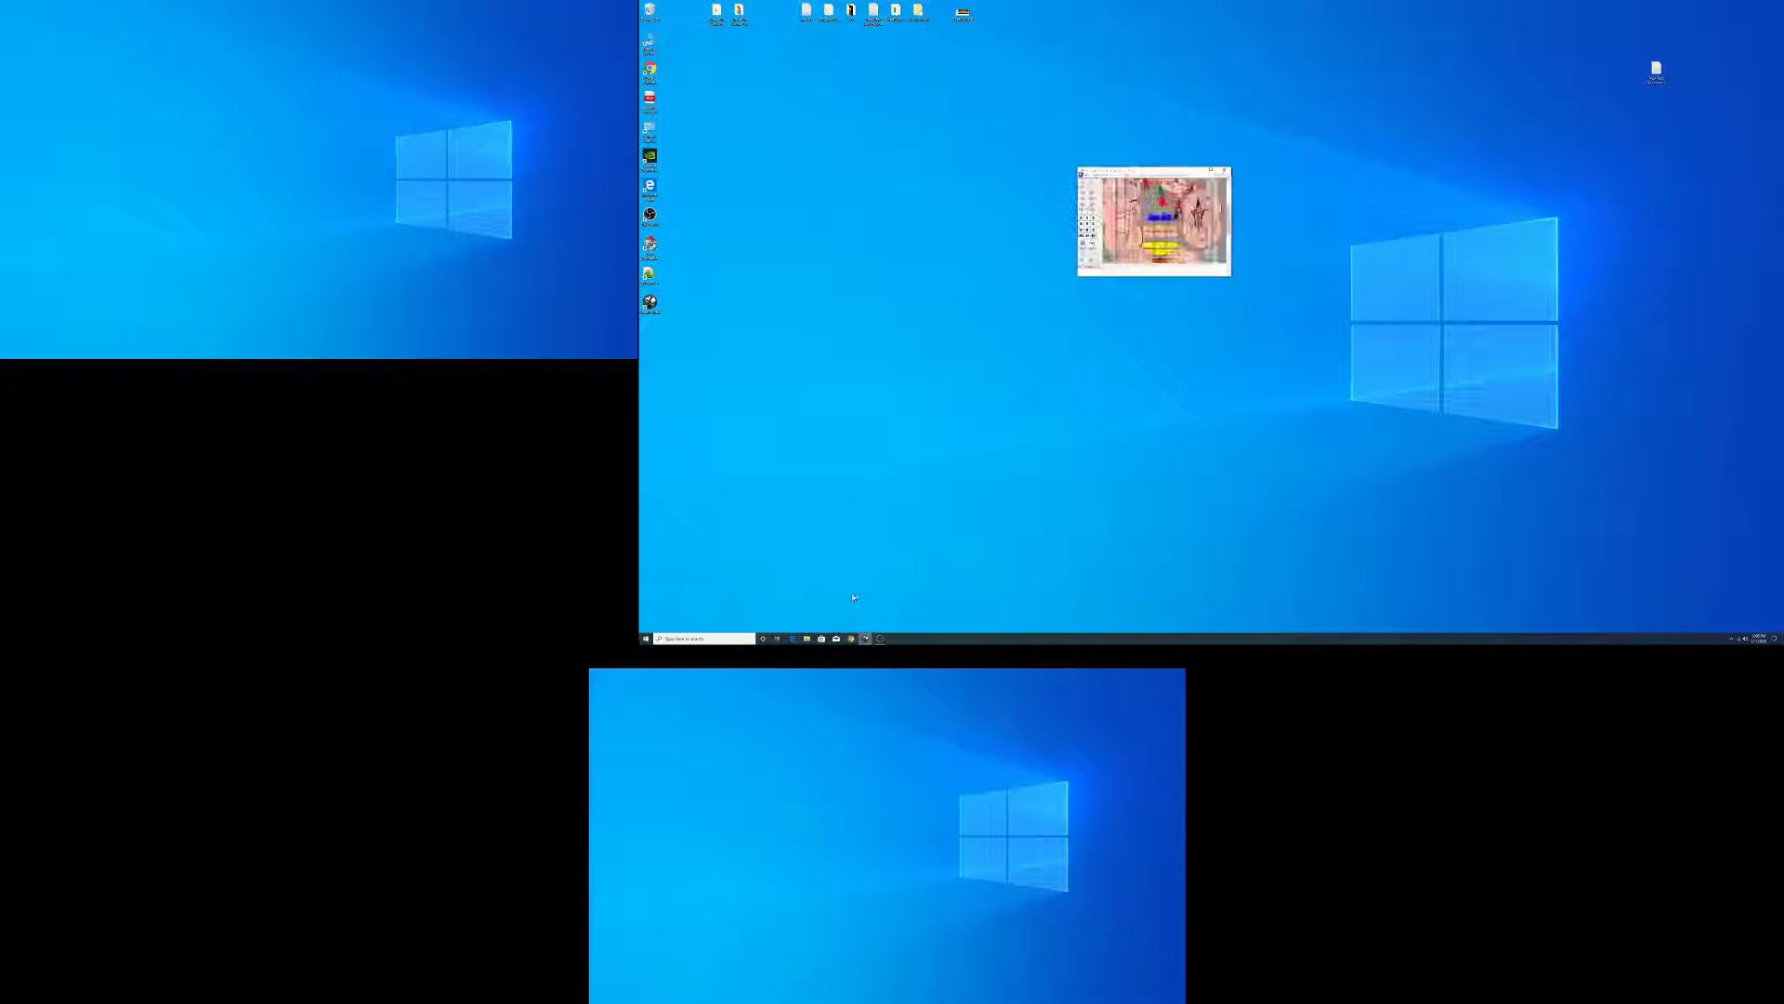
left_click(1225, 171)
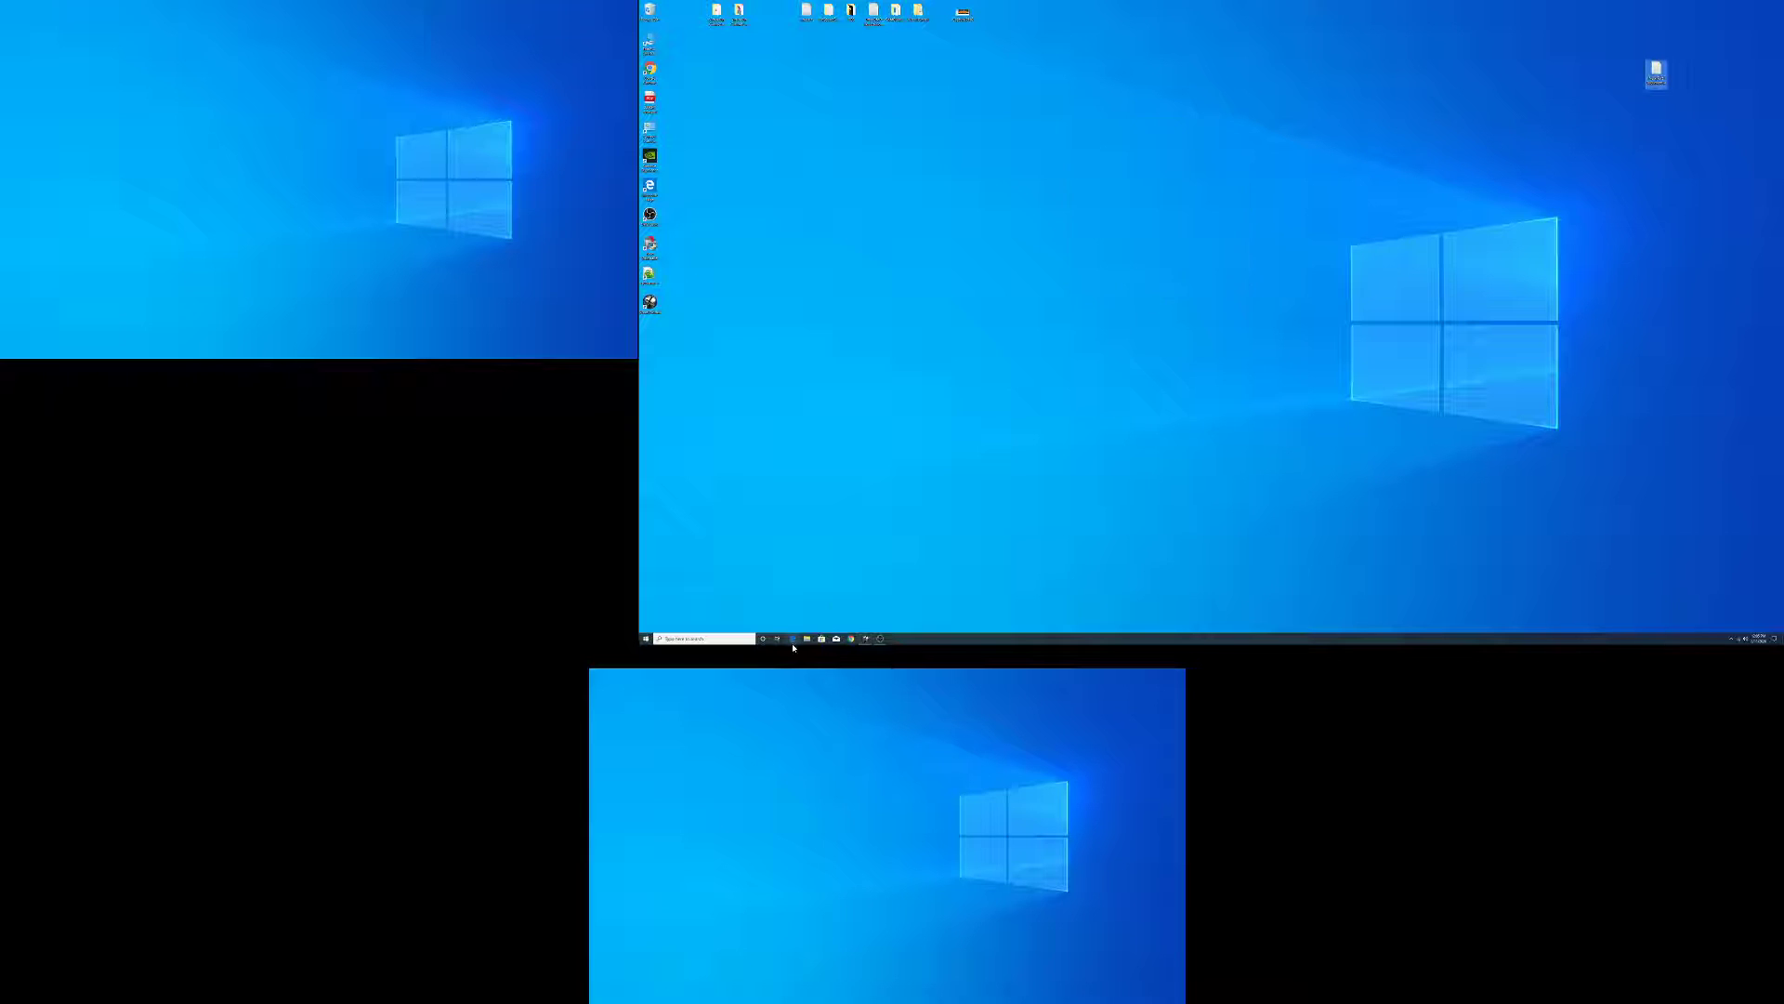
left_click(866, 638)
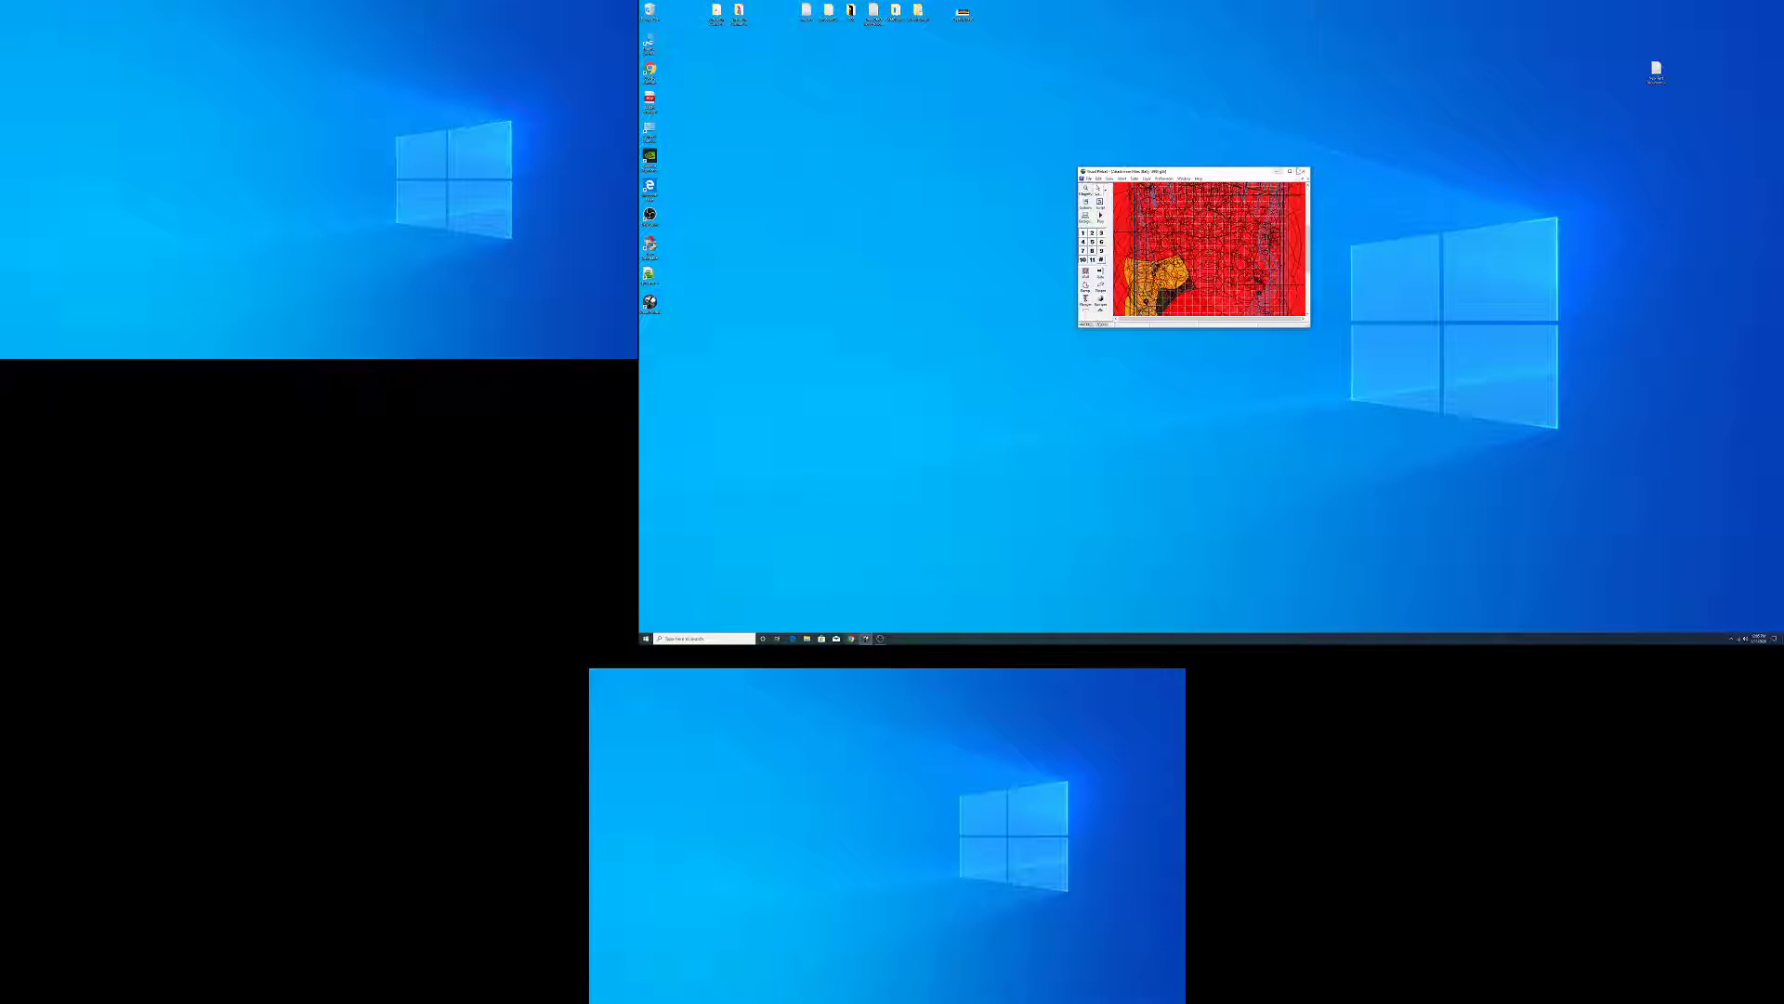
left_click(1305, 172)
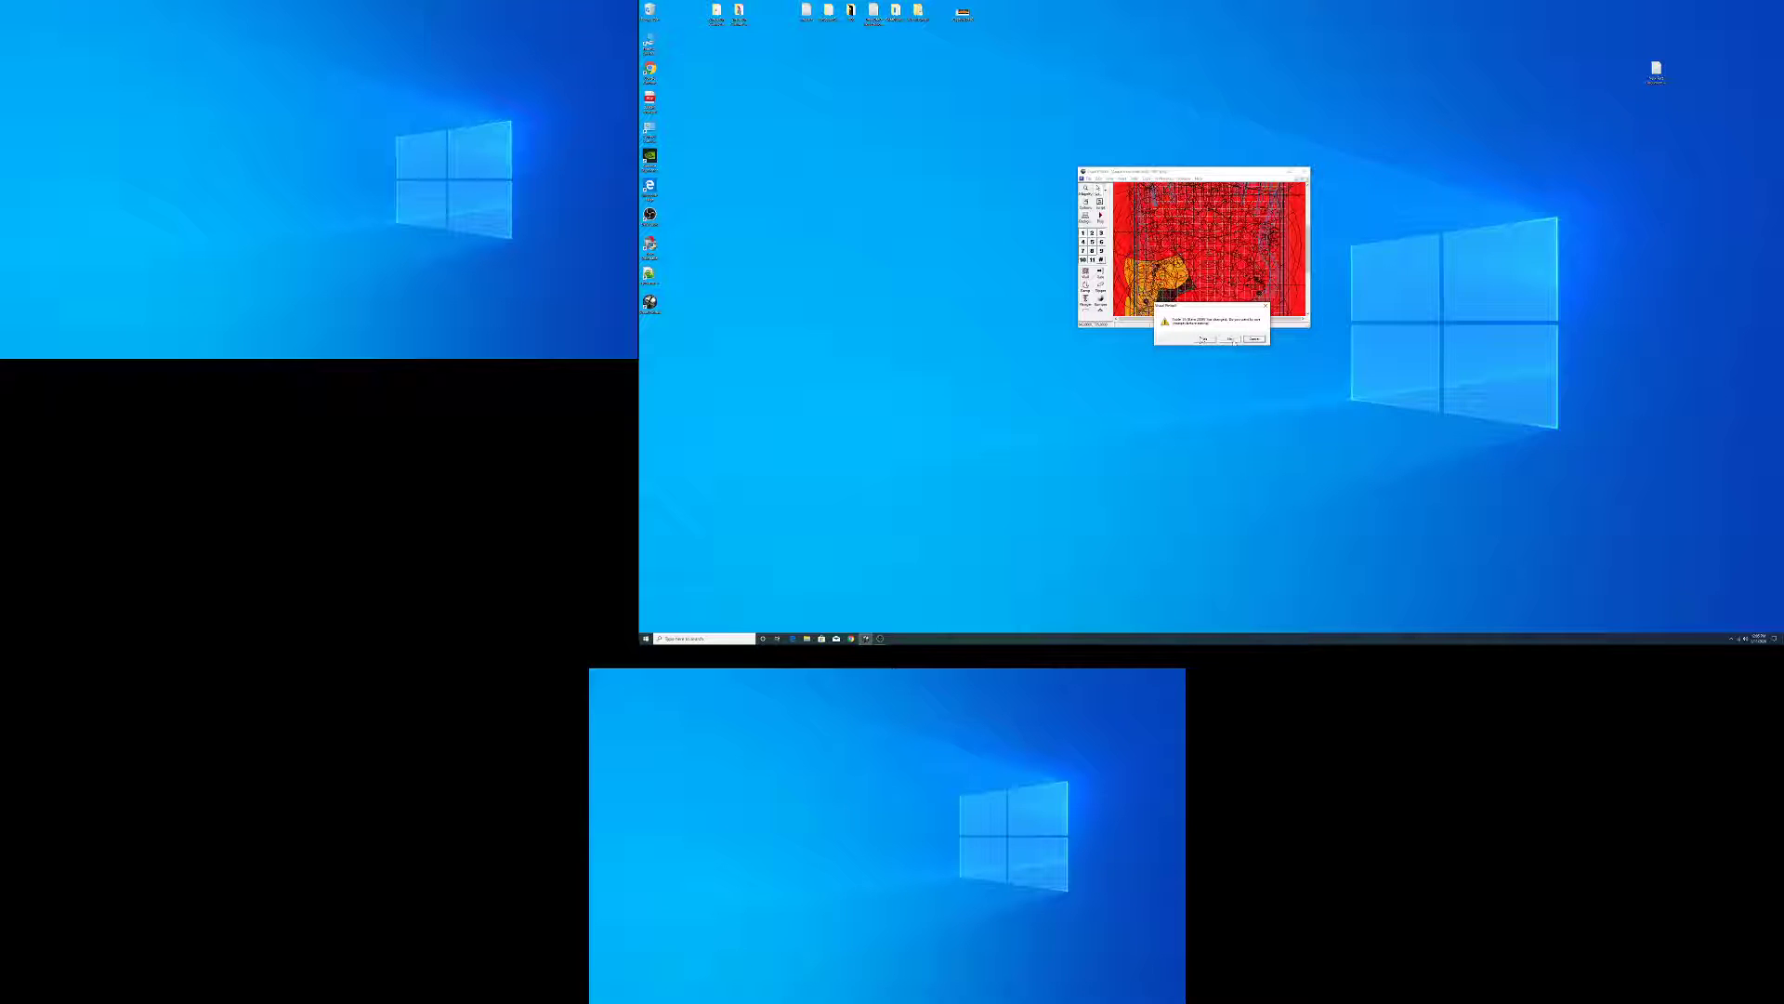
left_click(1229, 339)
- Restart Visual Pinball and run the Attack from Mars table again
left_click(880, 638)
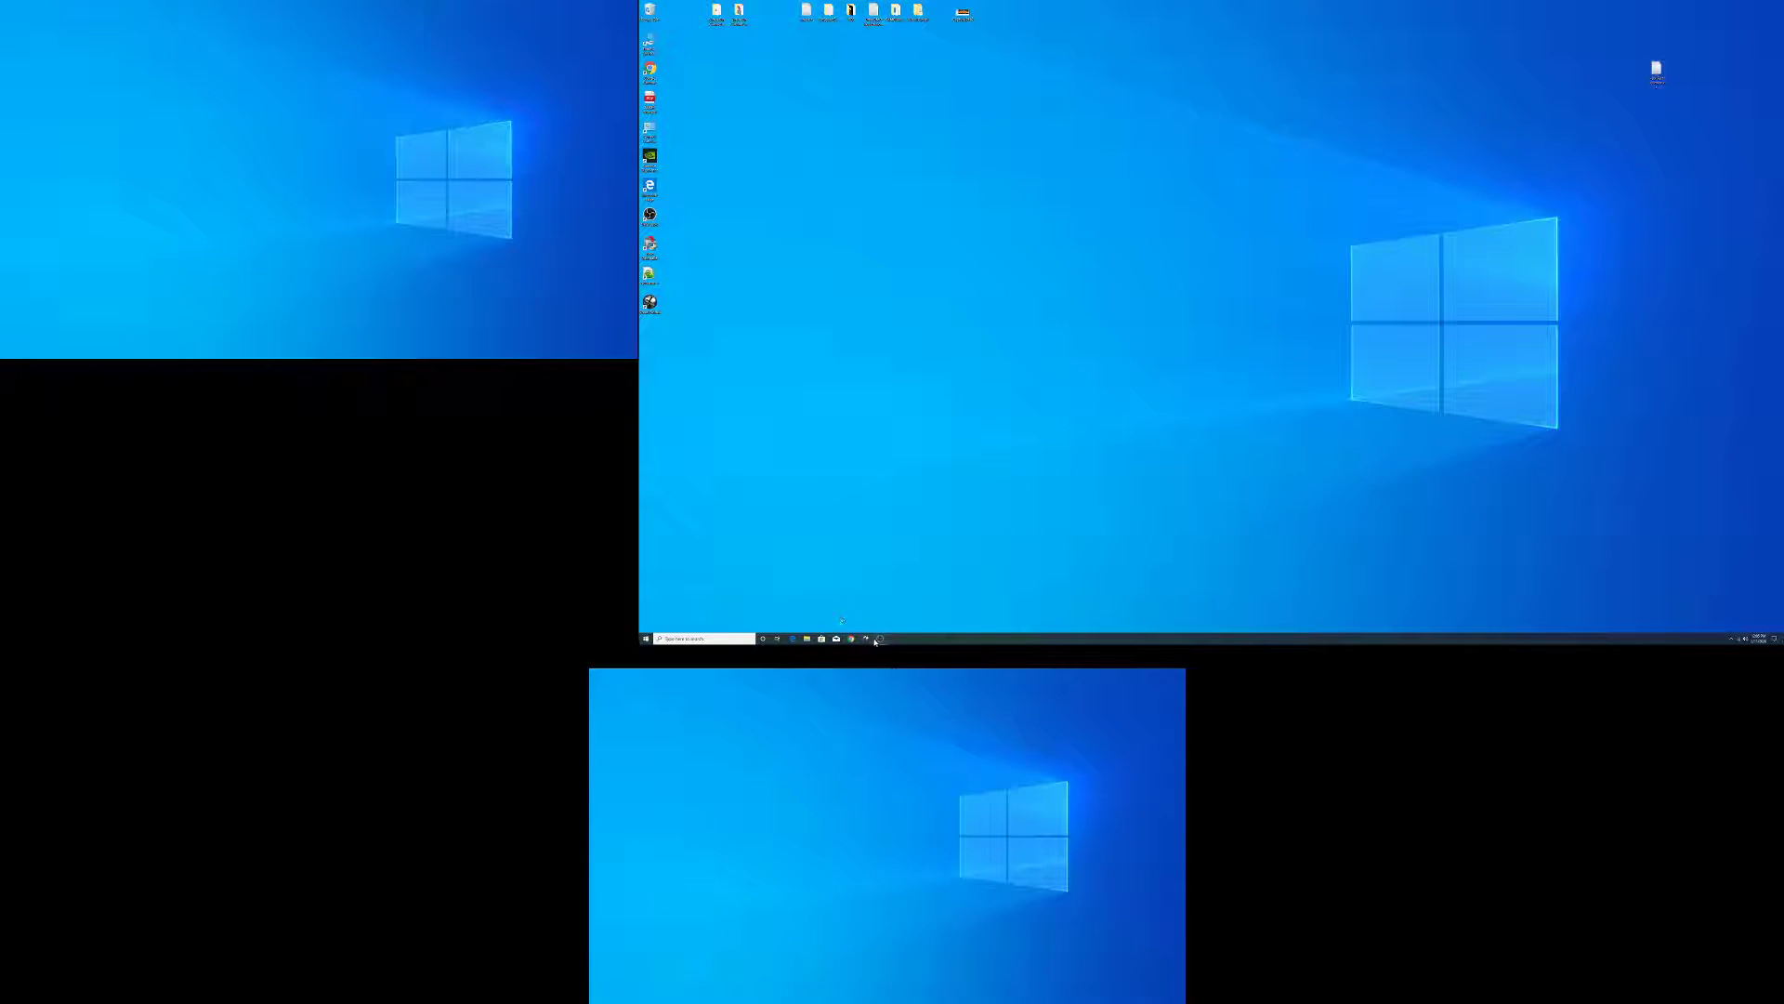
left_click(866, 638)
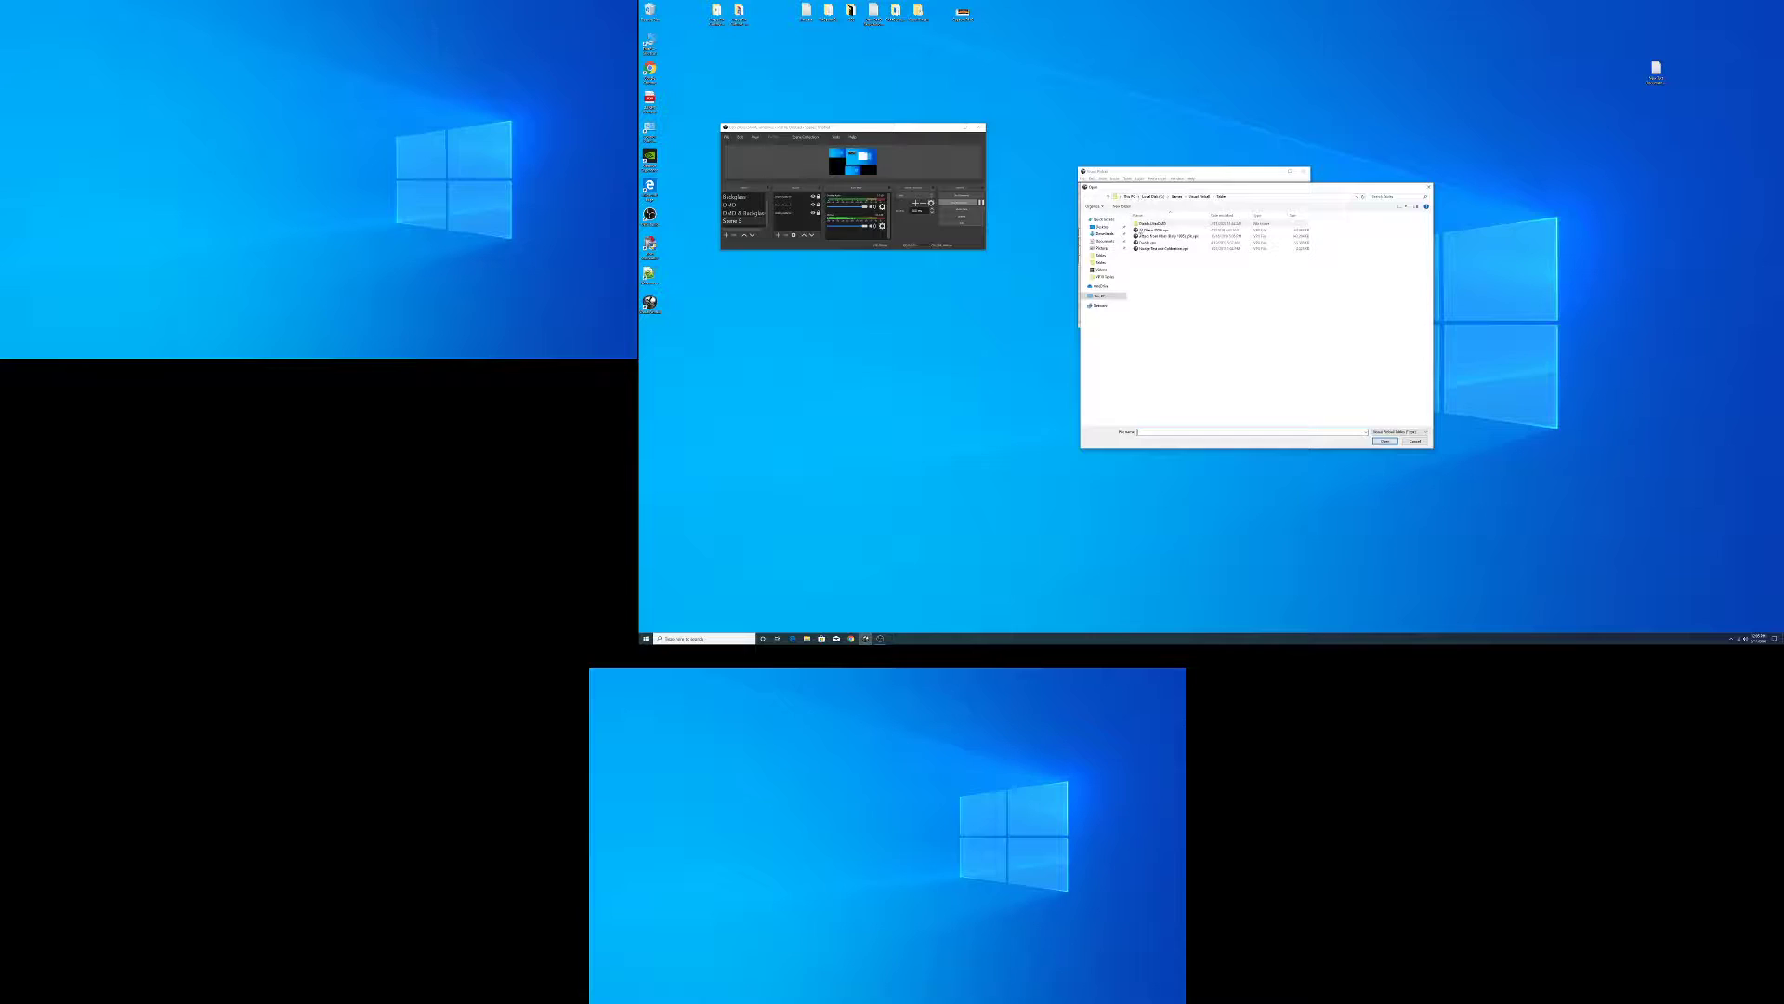
double_click(1161, 236)
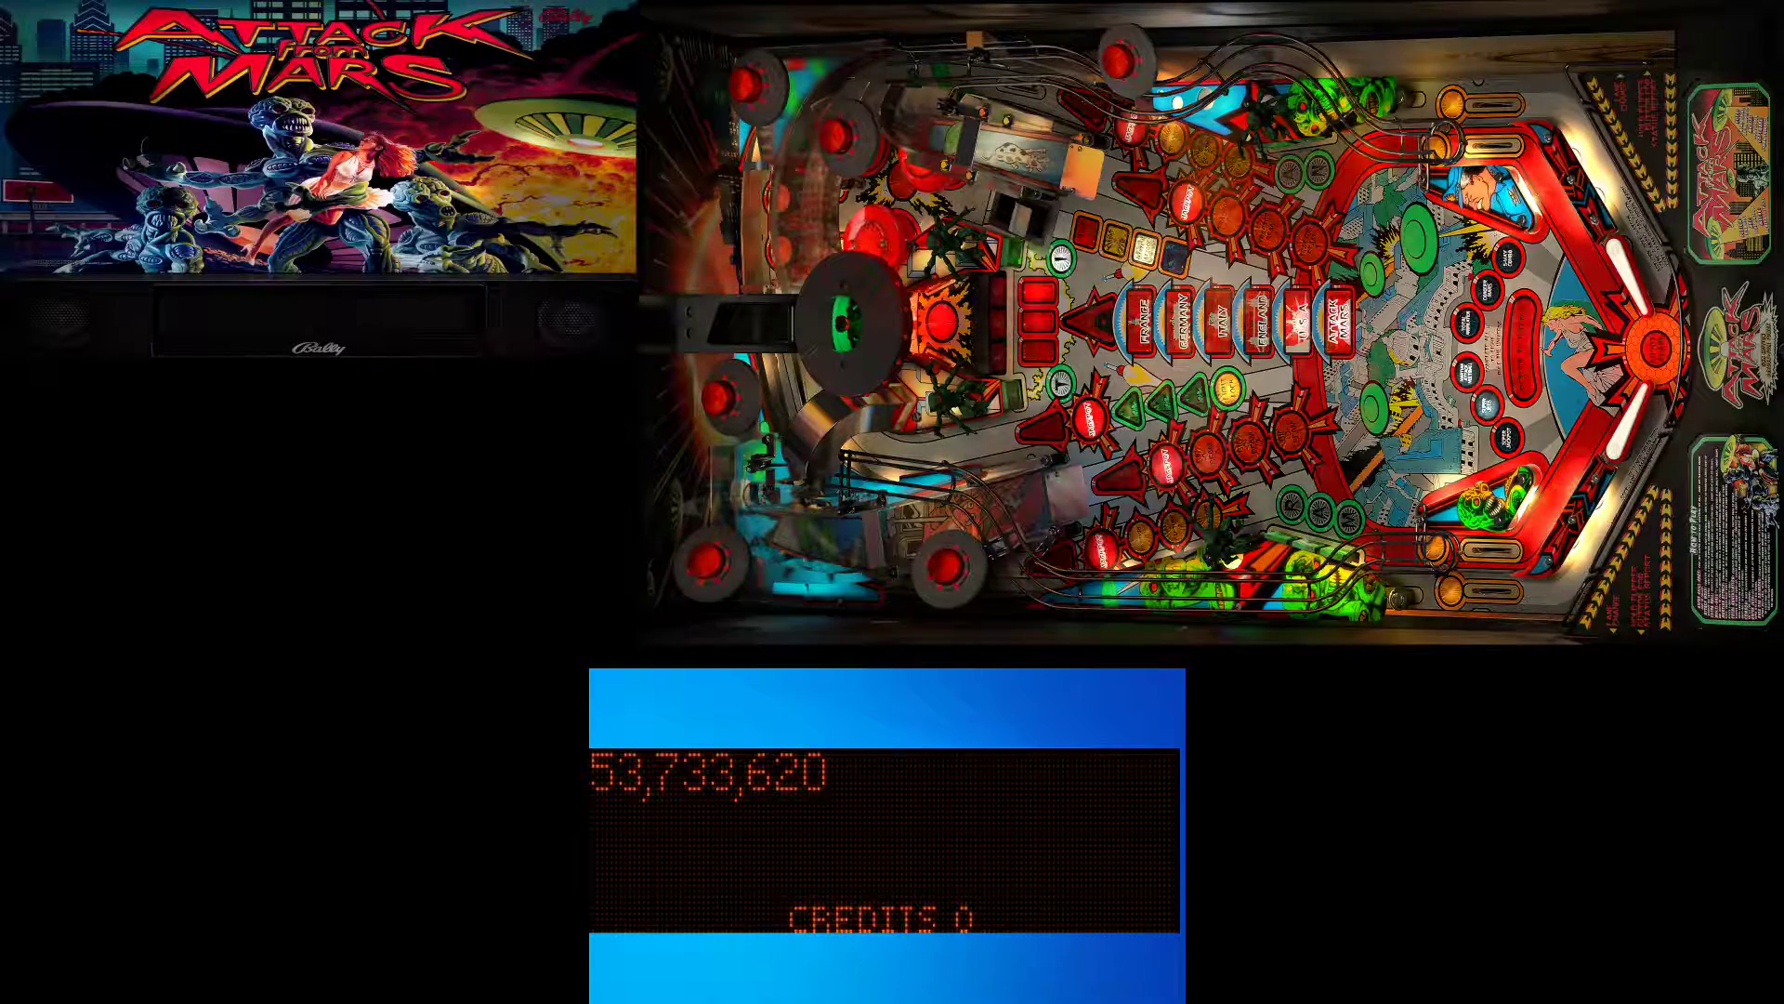
- Add a credit, start a new Attack from Mars game, launch the first ball and flip at it
key("5")
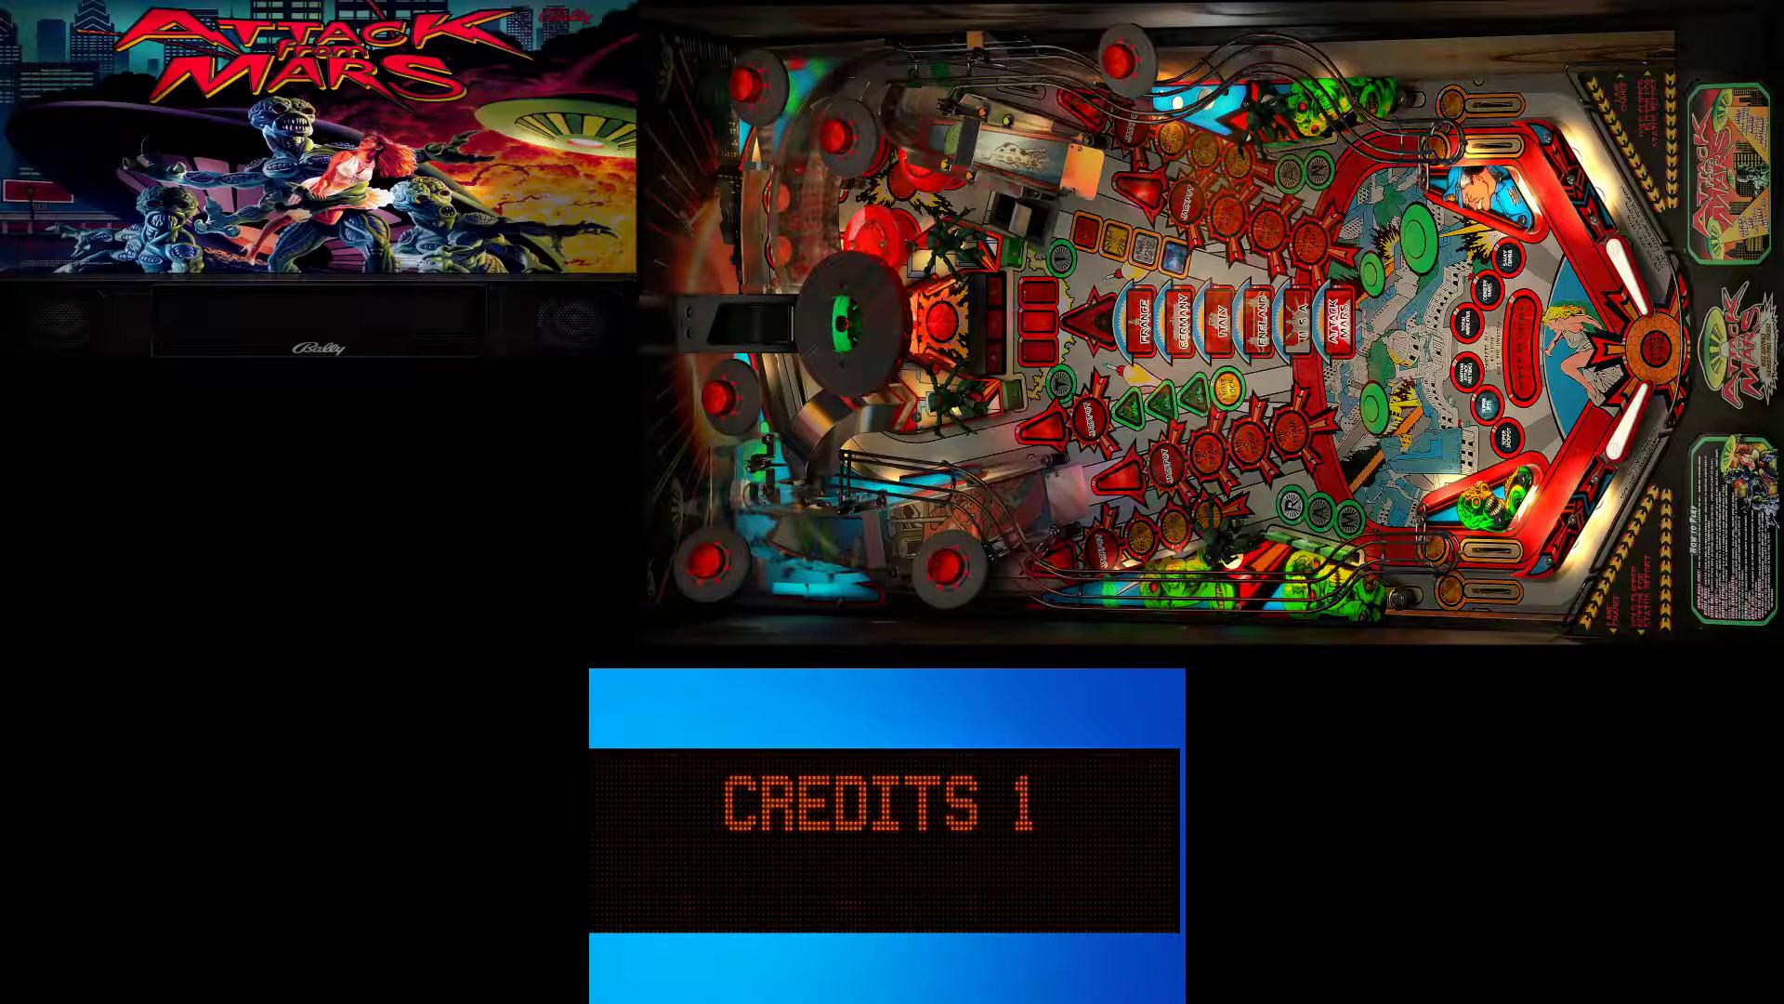
key("1")
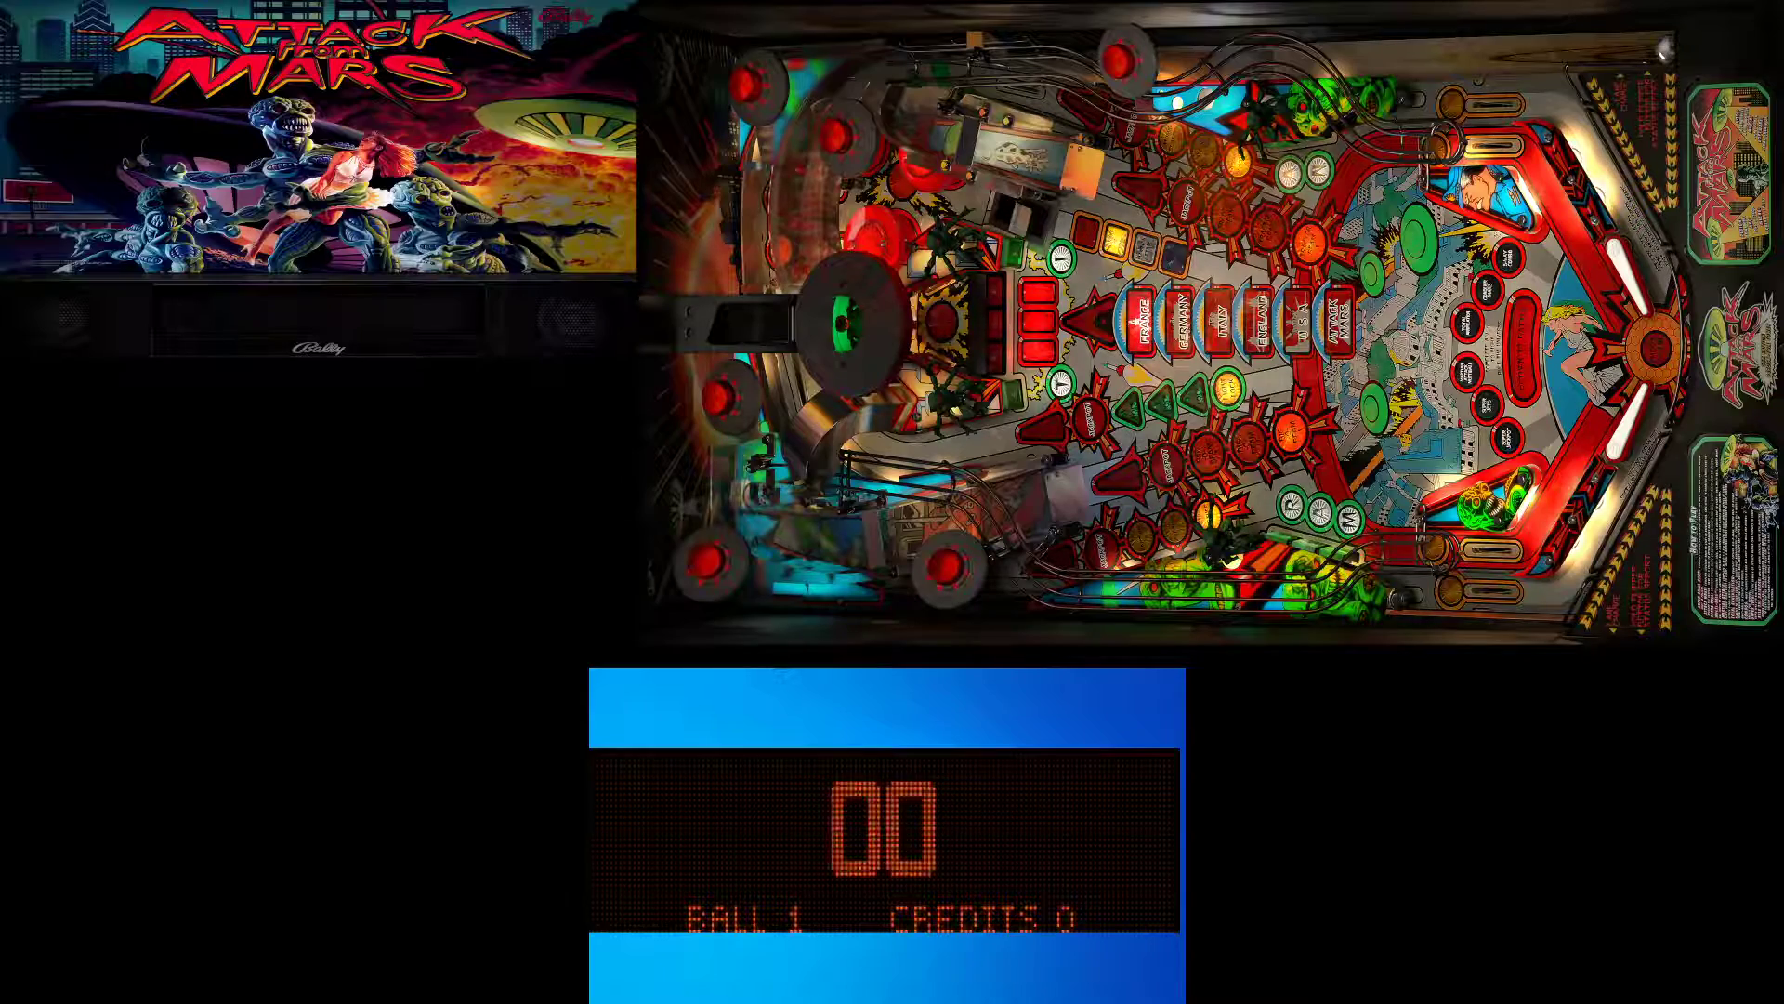
key("Return")
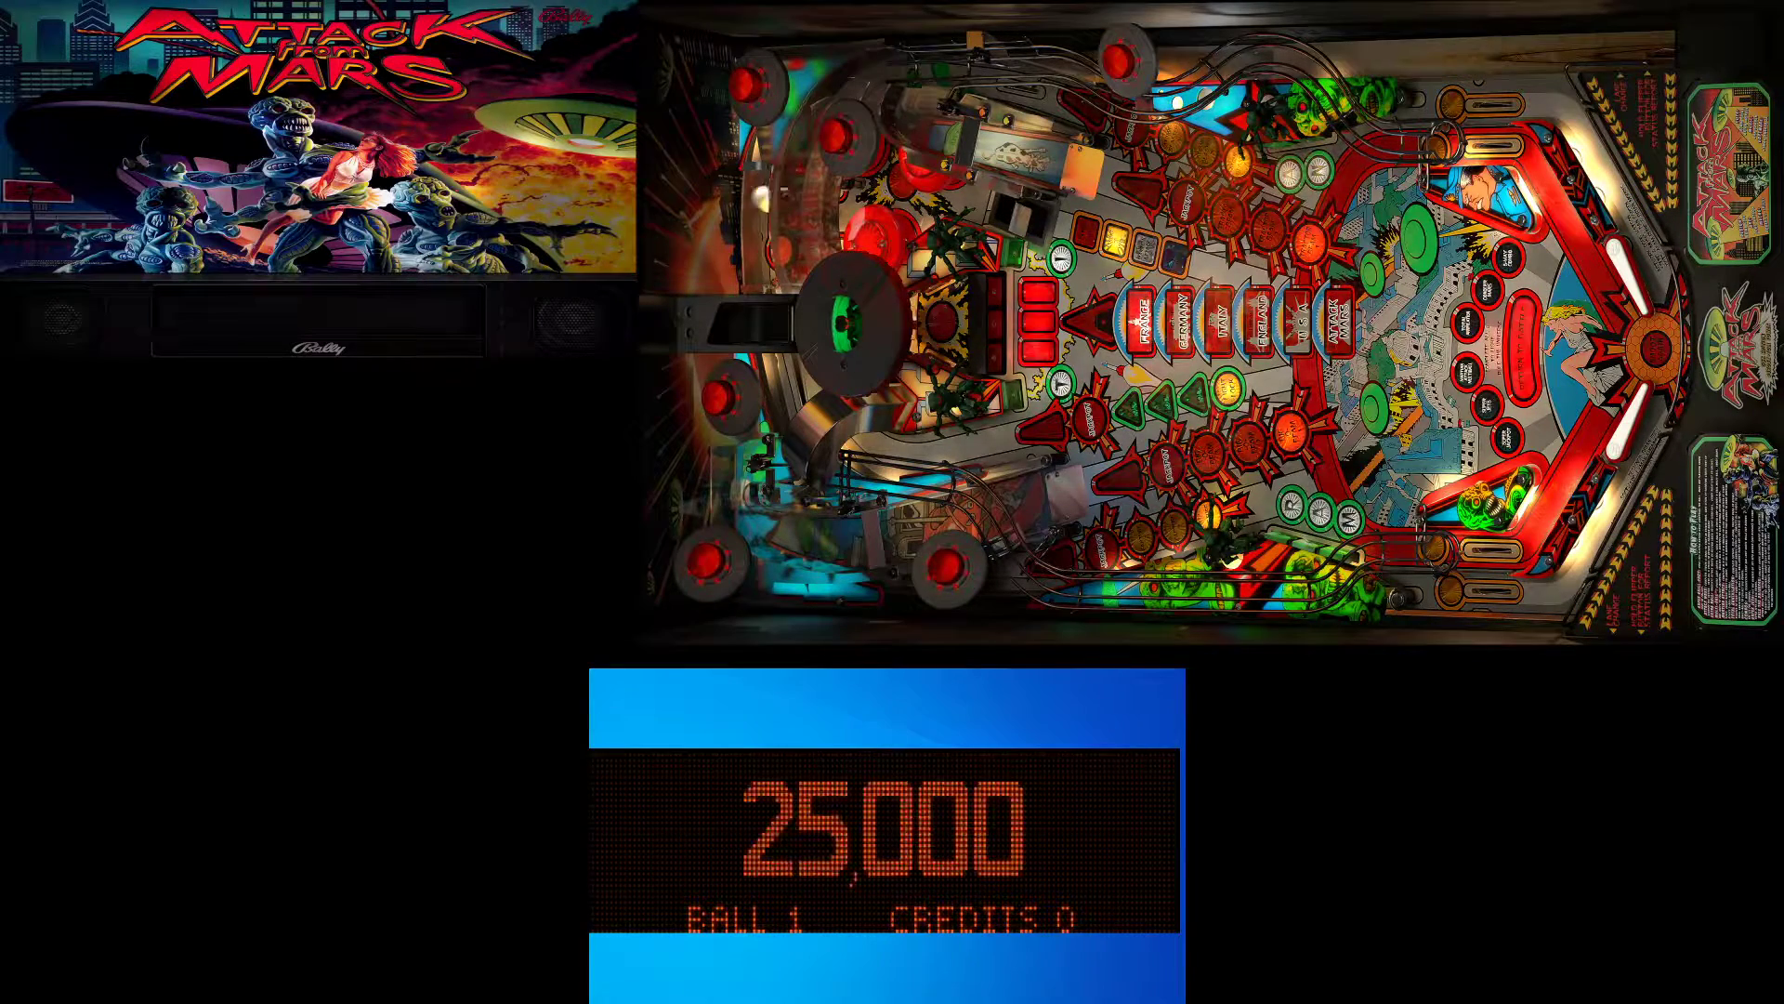
key("Shift_R")
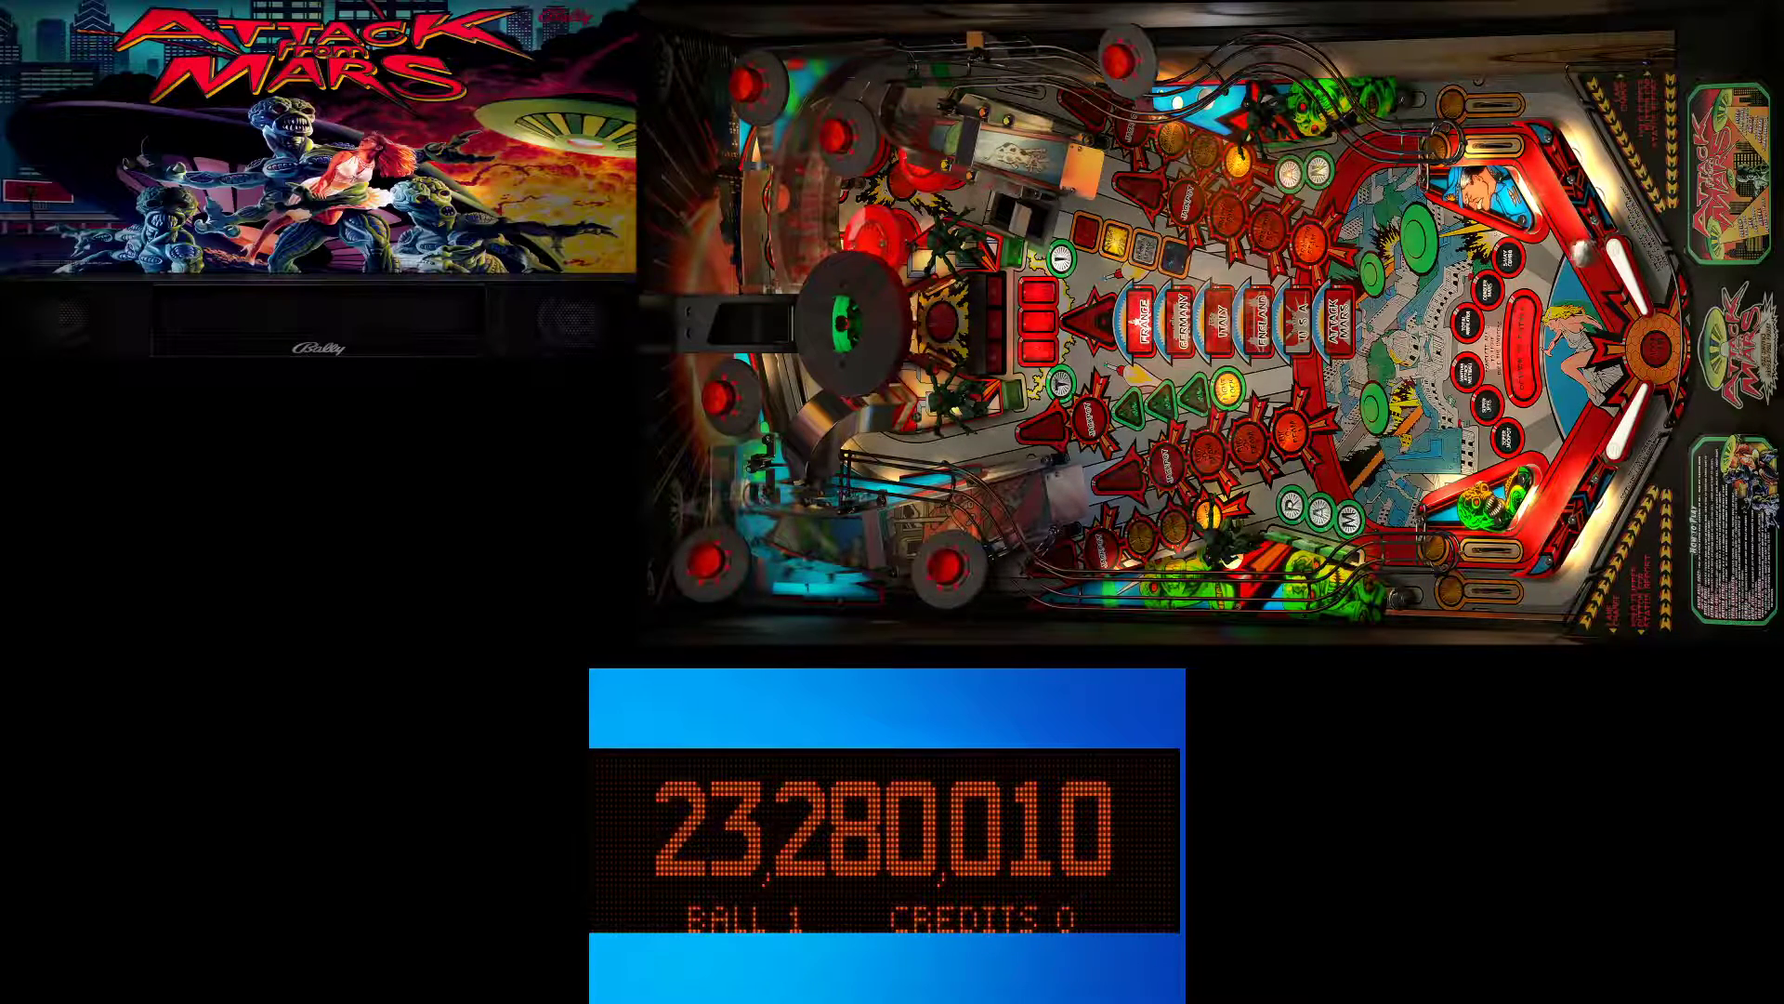
- Pause the game and switch OBS to the scene that shows only the backglass monitor
key("Escape")
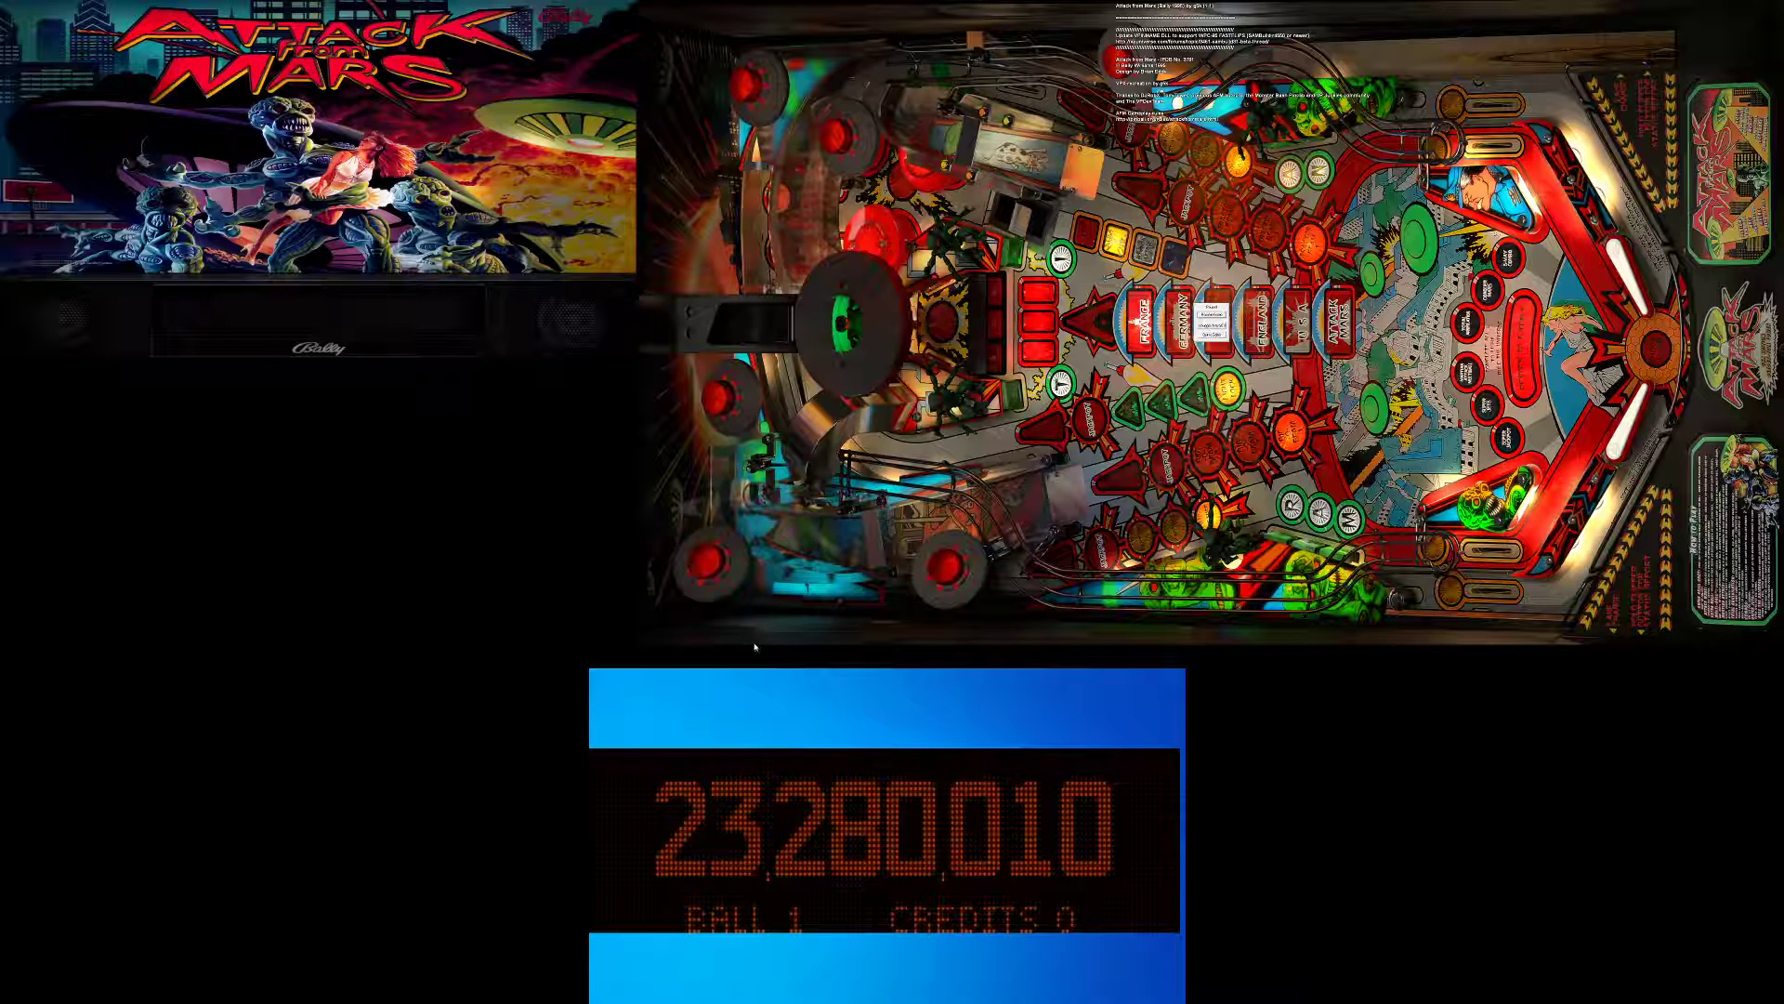
key("super")
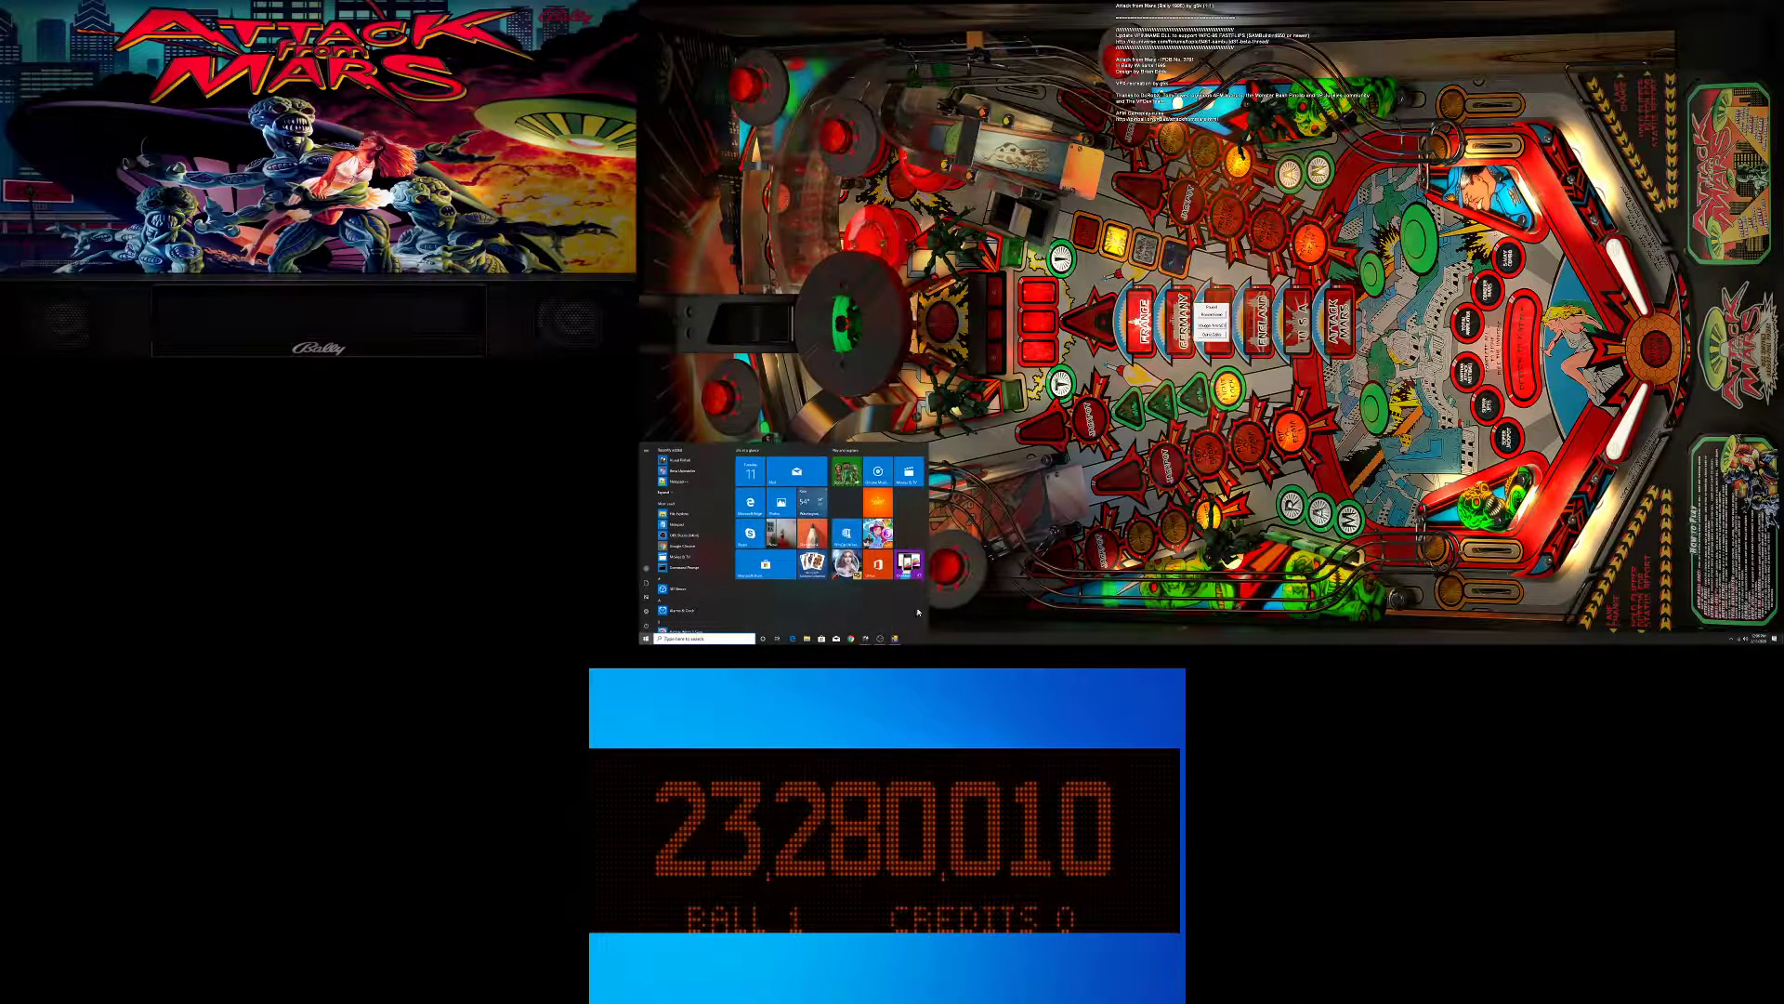
left_click(880, 638)
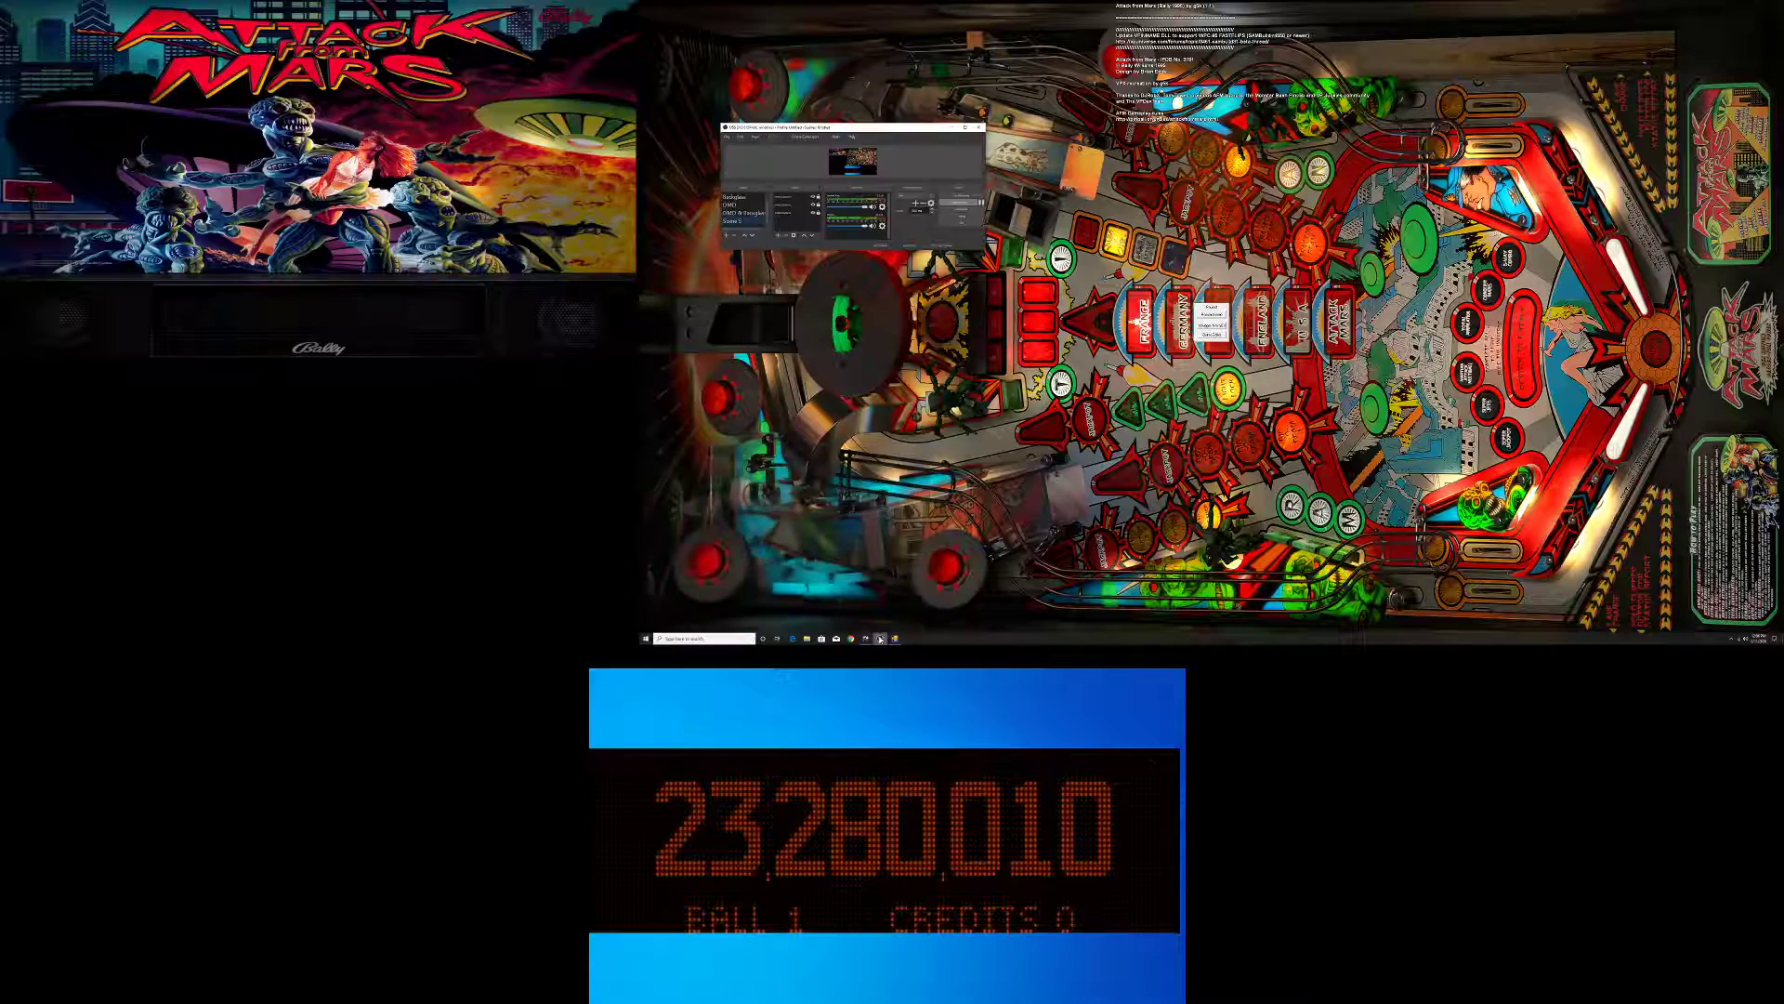
left_click(736, 198)
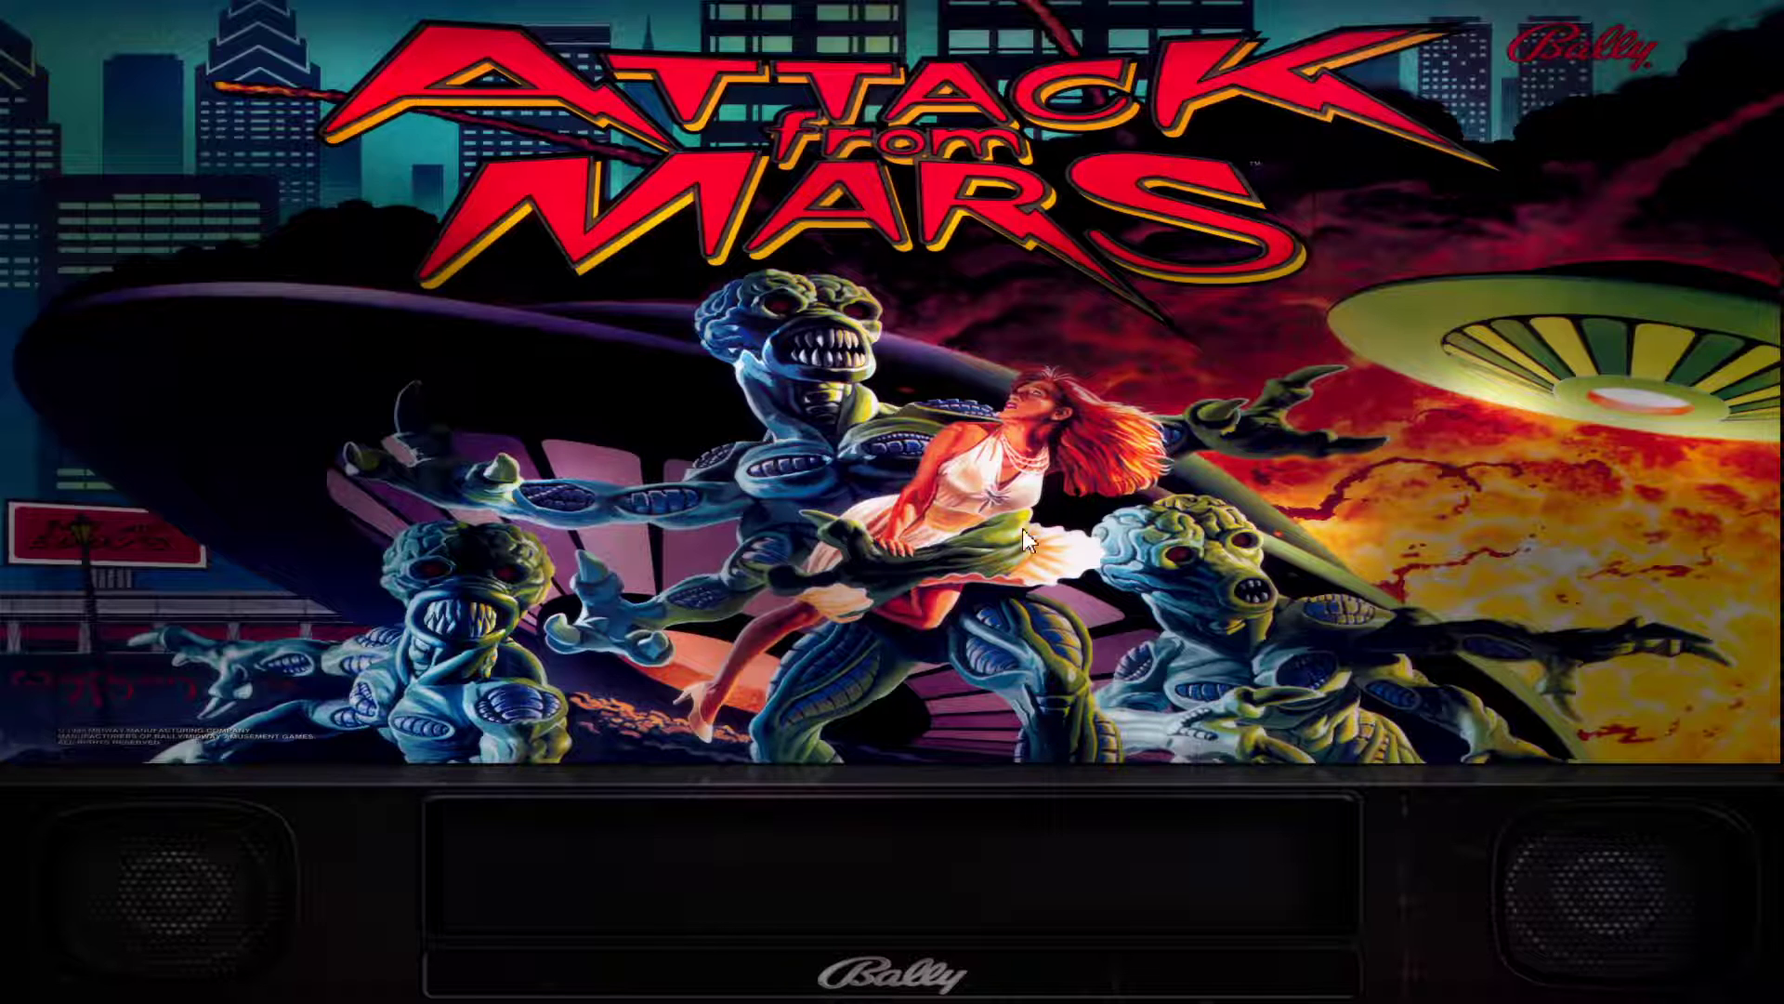
- Set the Attack from Mars backglass Grill visibility to Hidden in the B2S Backglass Server settings, save and close them
right_click(995, 516)
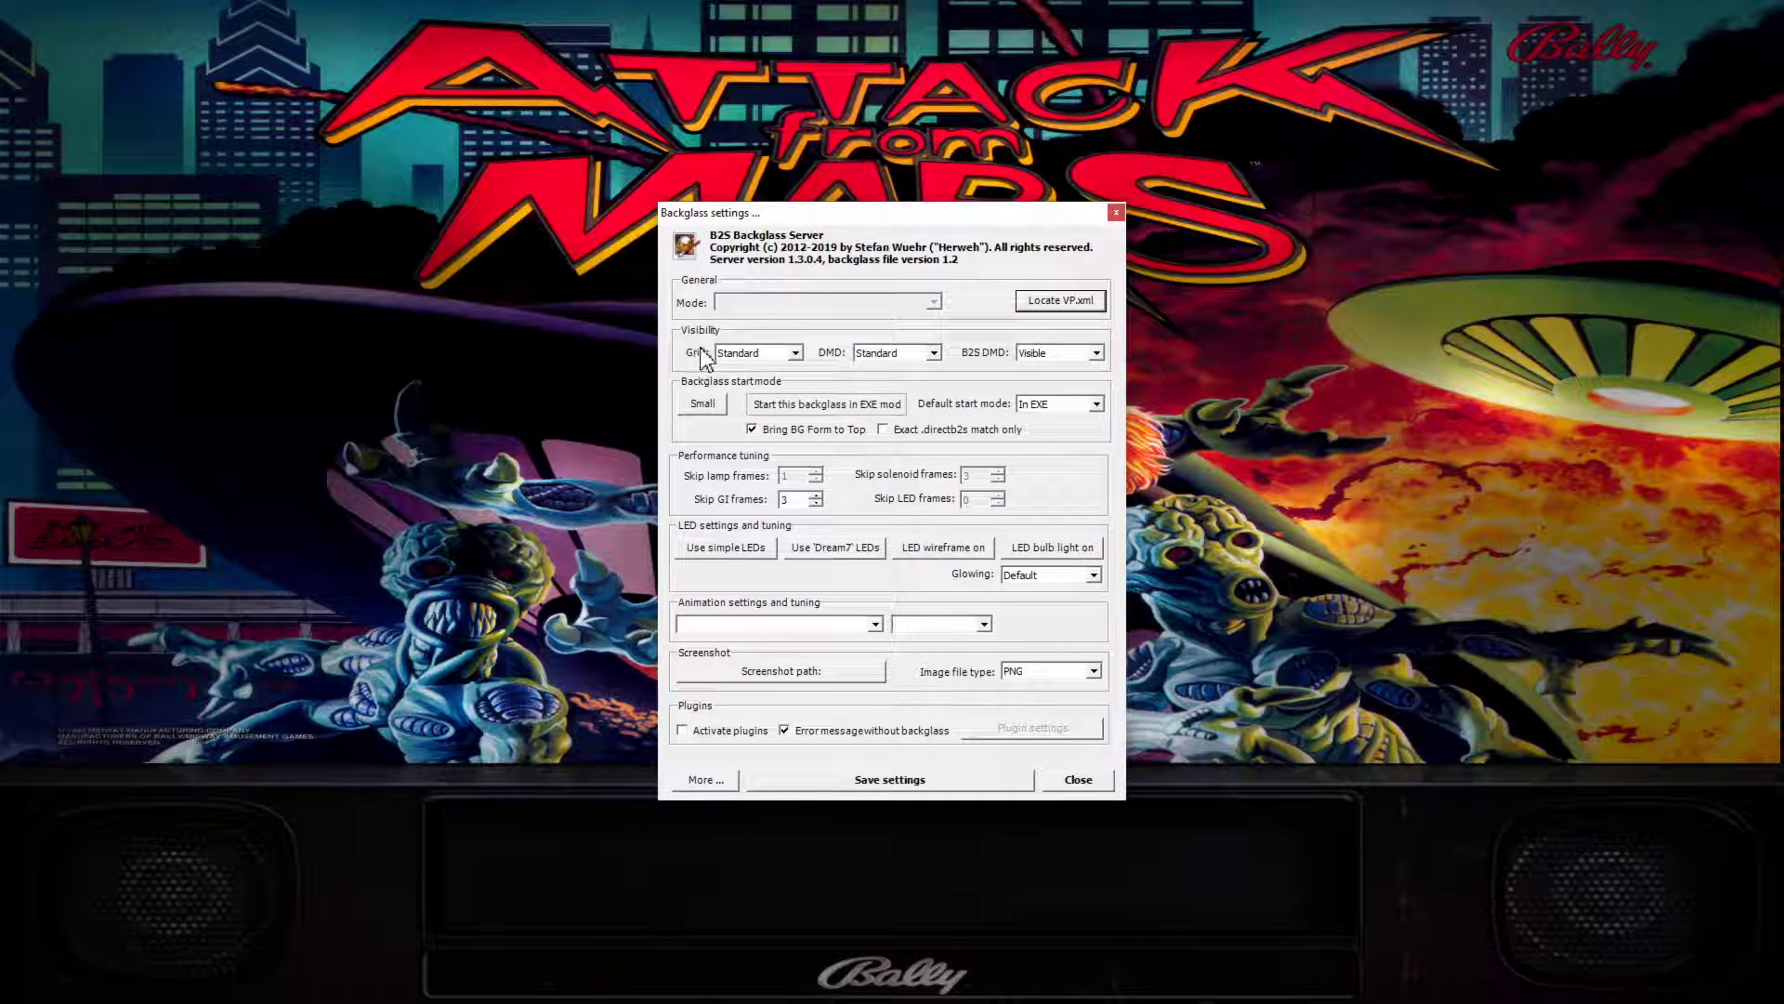
left_click(790, 354)
left_click(775, 381)
left_click(892, 781)
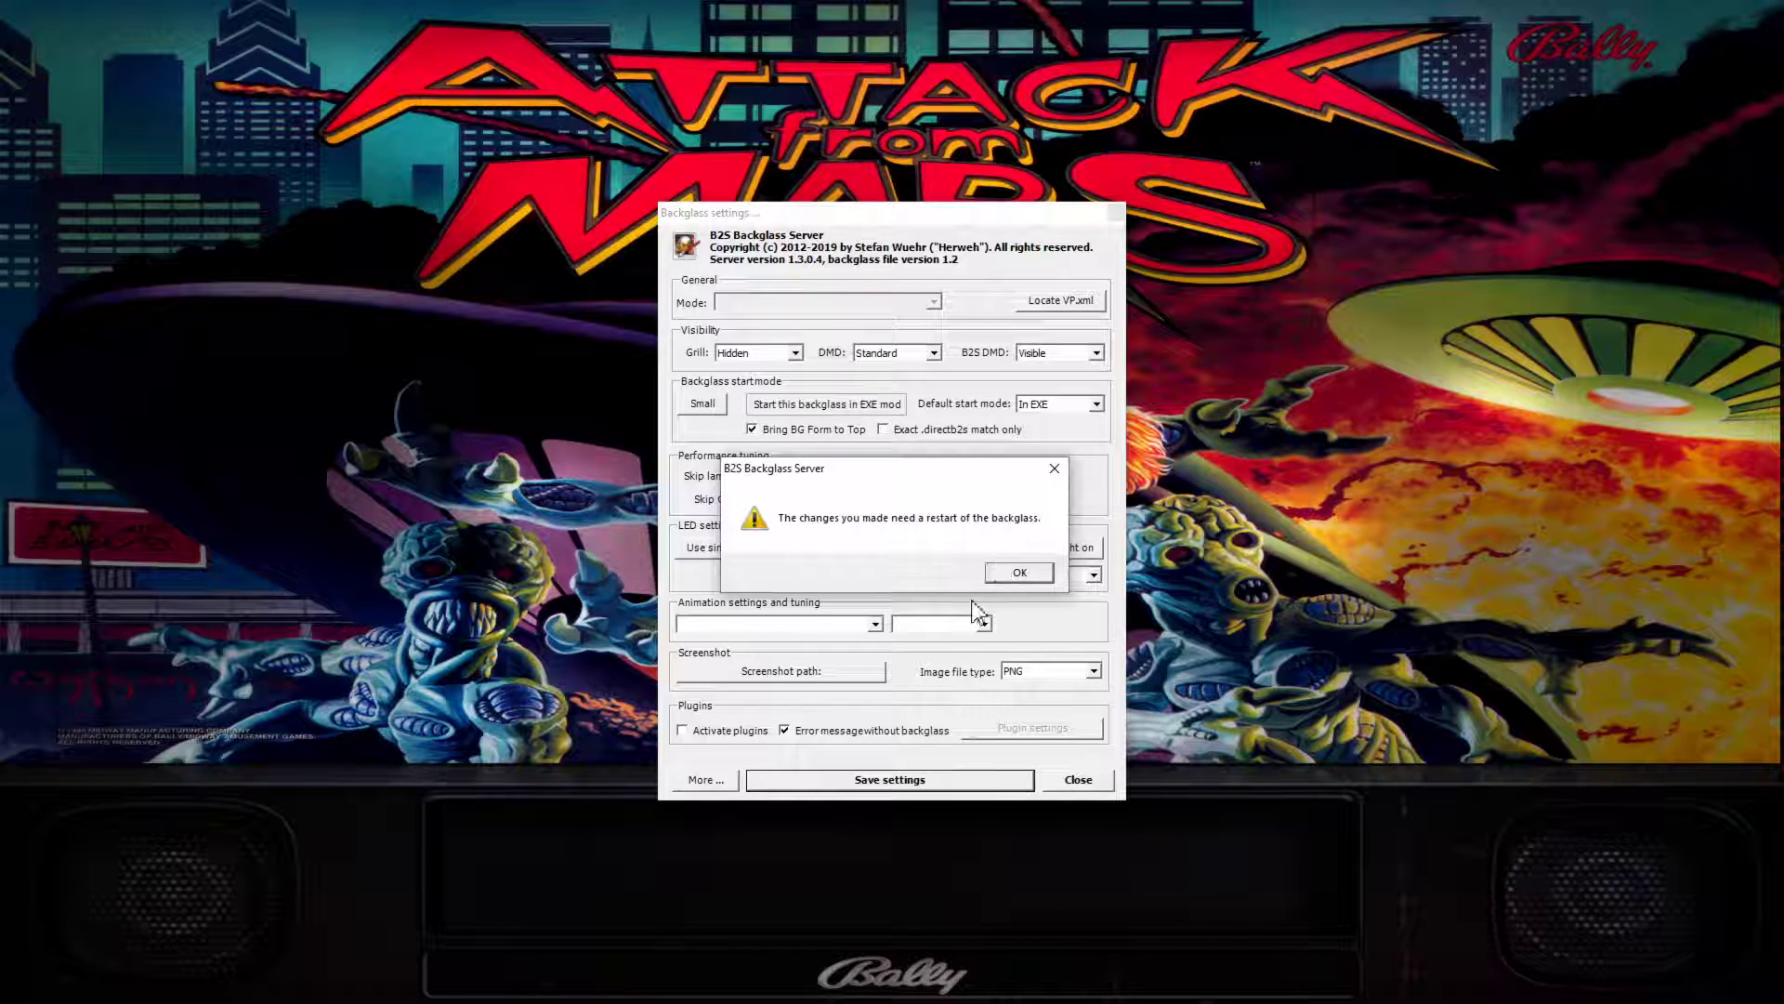
left_click(1018, 571)
left_click(1083, 785)
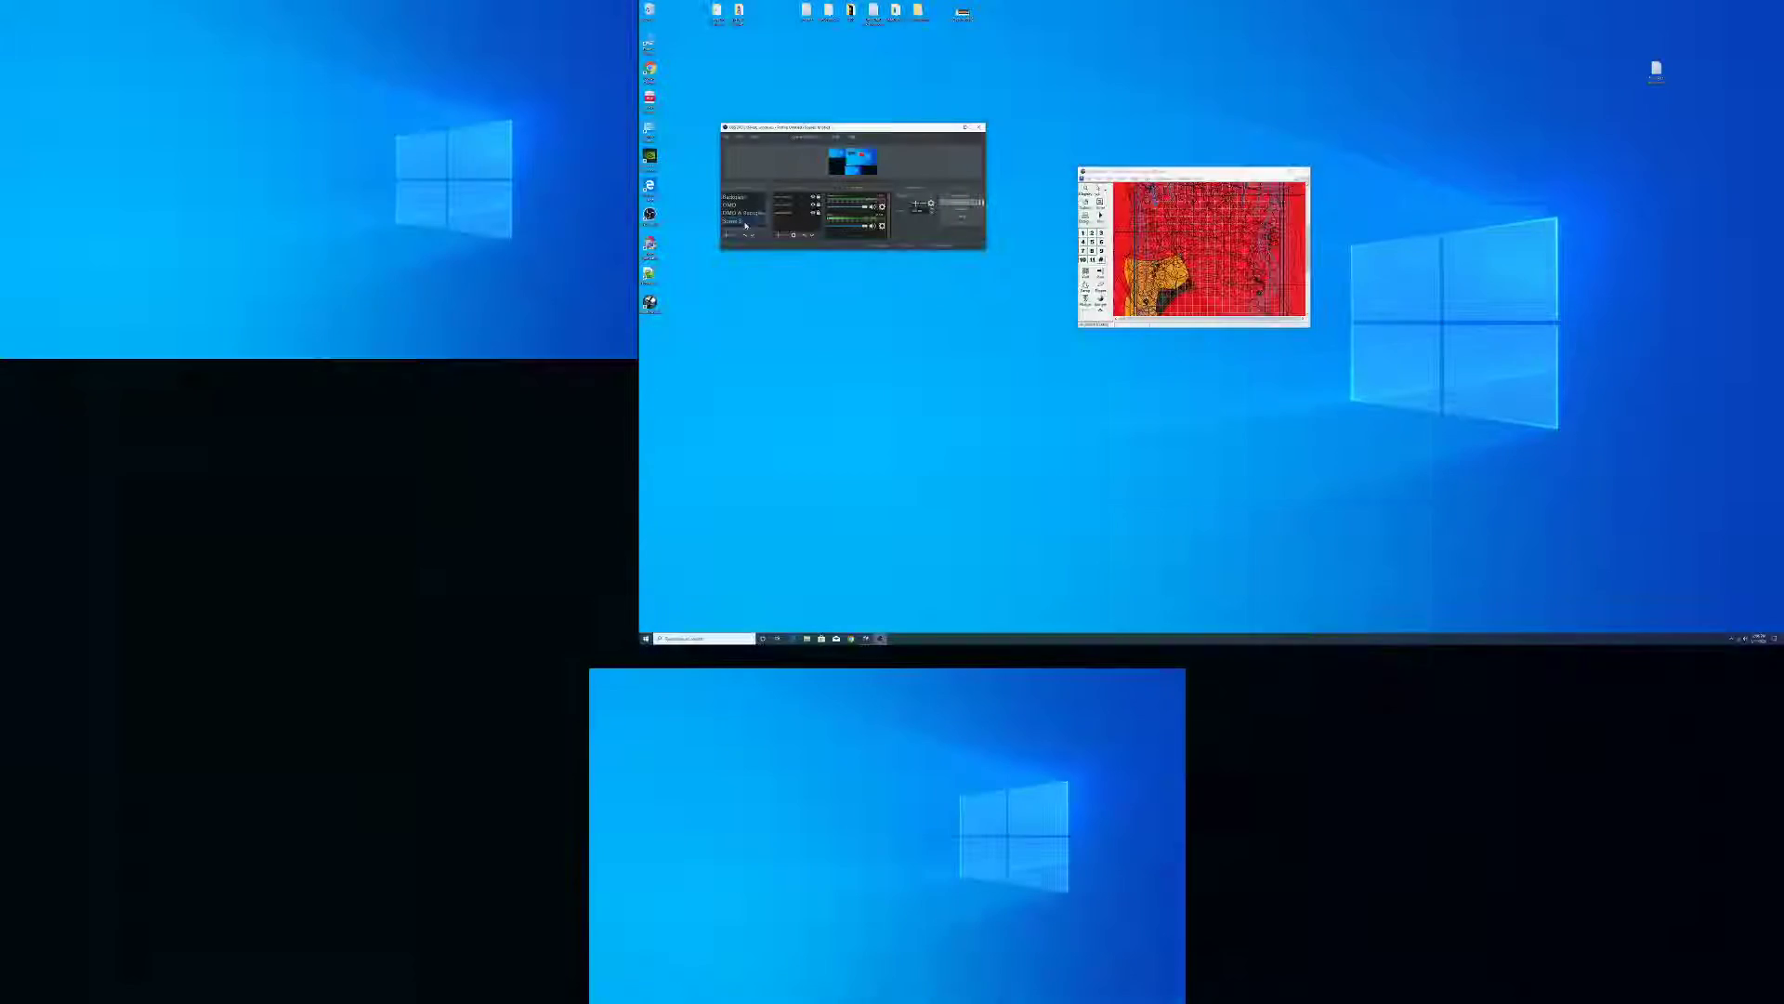
- Run the Attack from Mars table, add a credit, start a game and launch the first ball to check the display, leaving the game at the end
left_click(1101, 218)
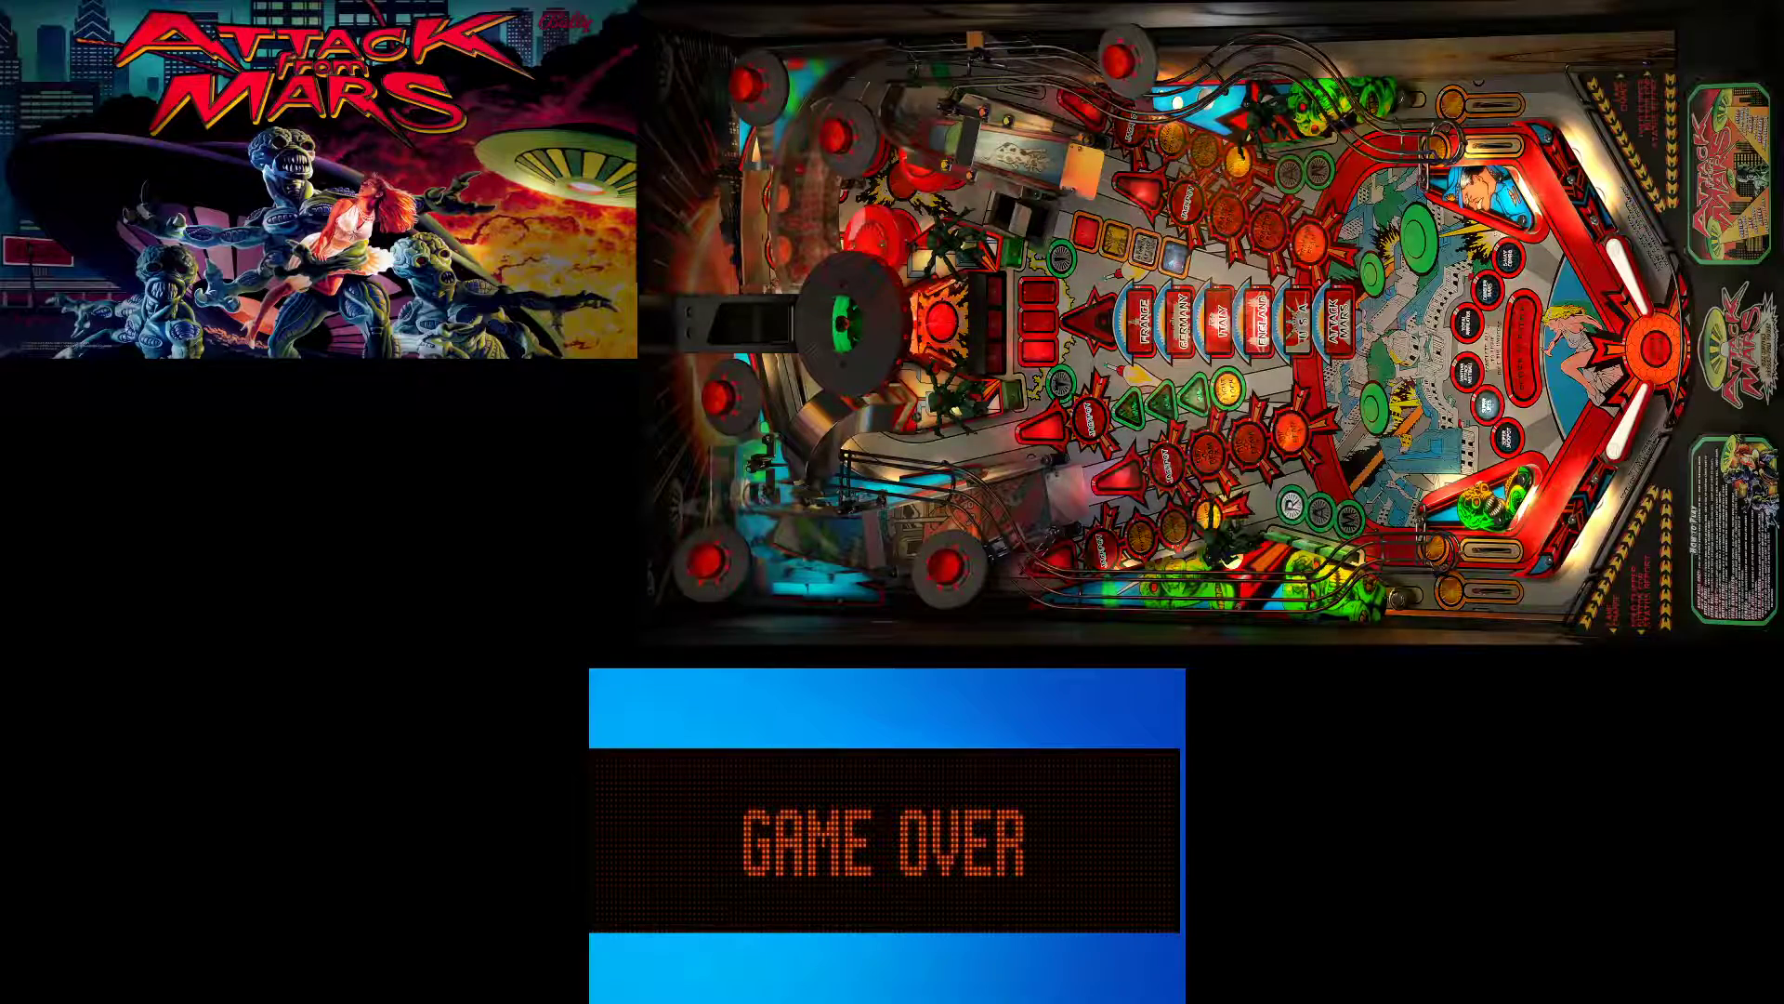
key("5")
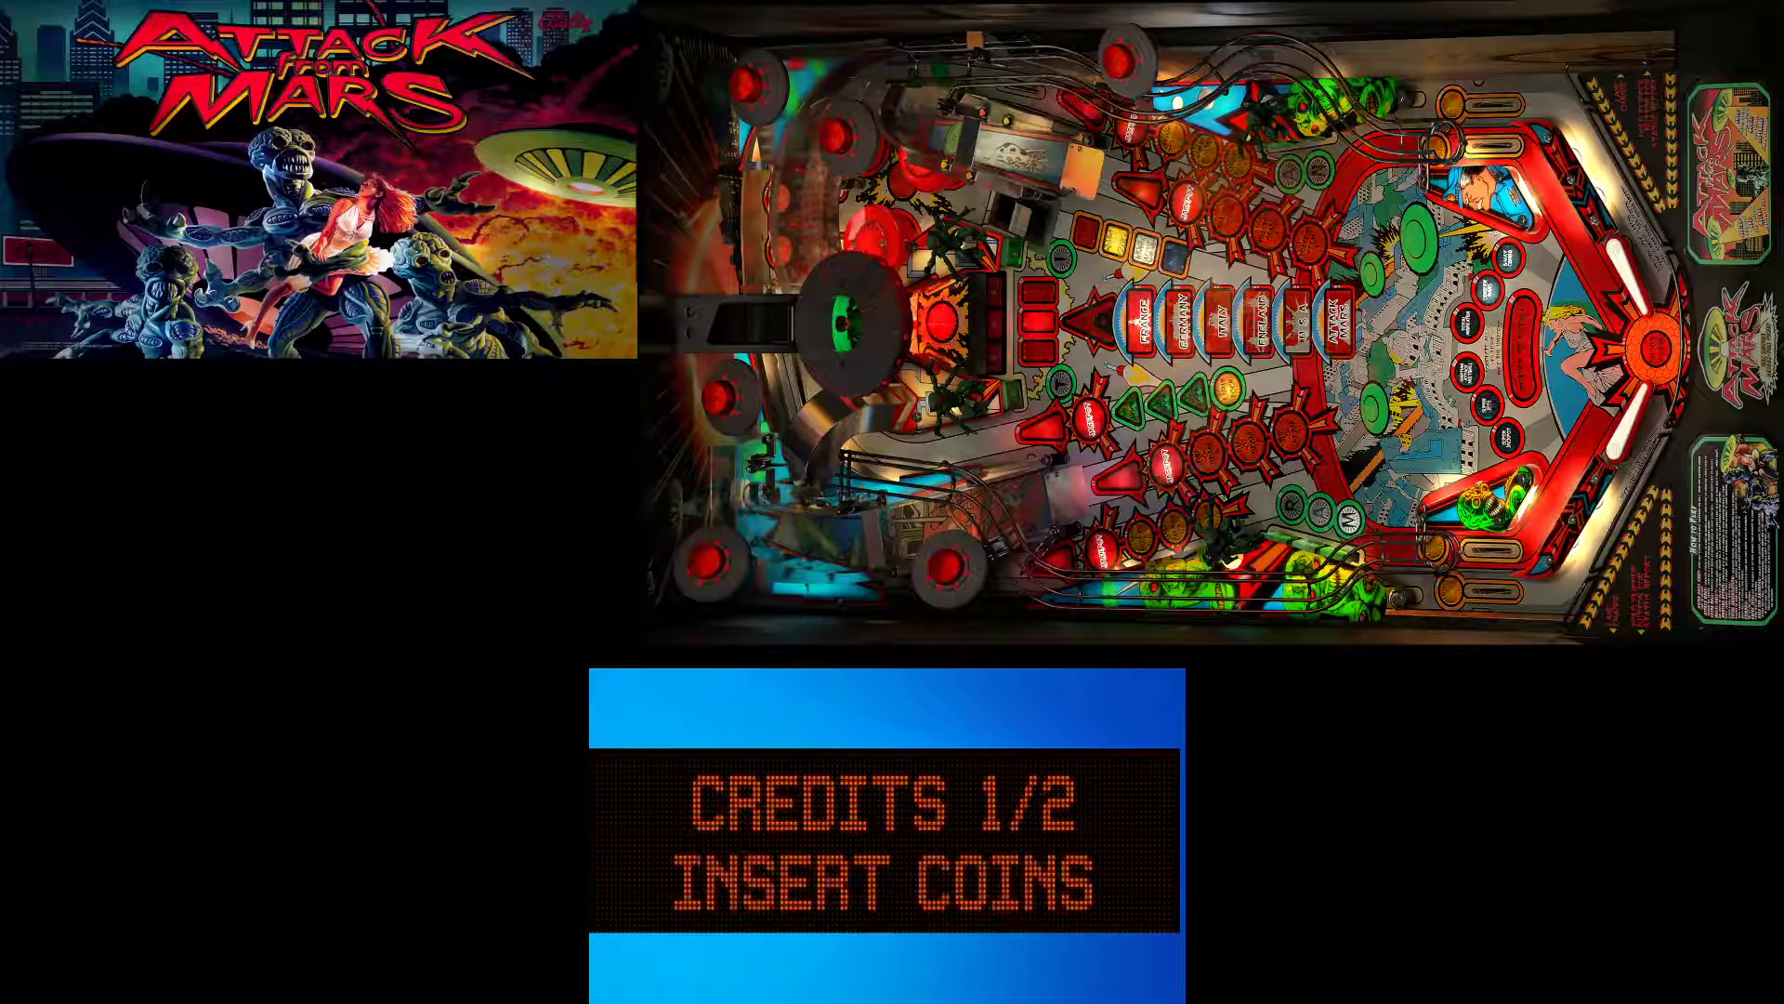
key("5")
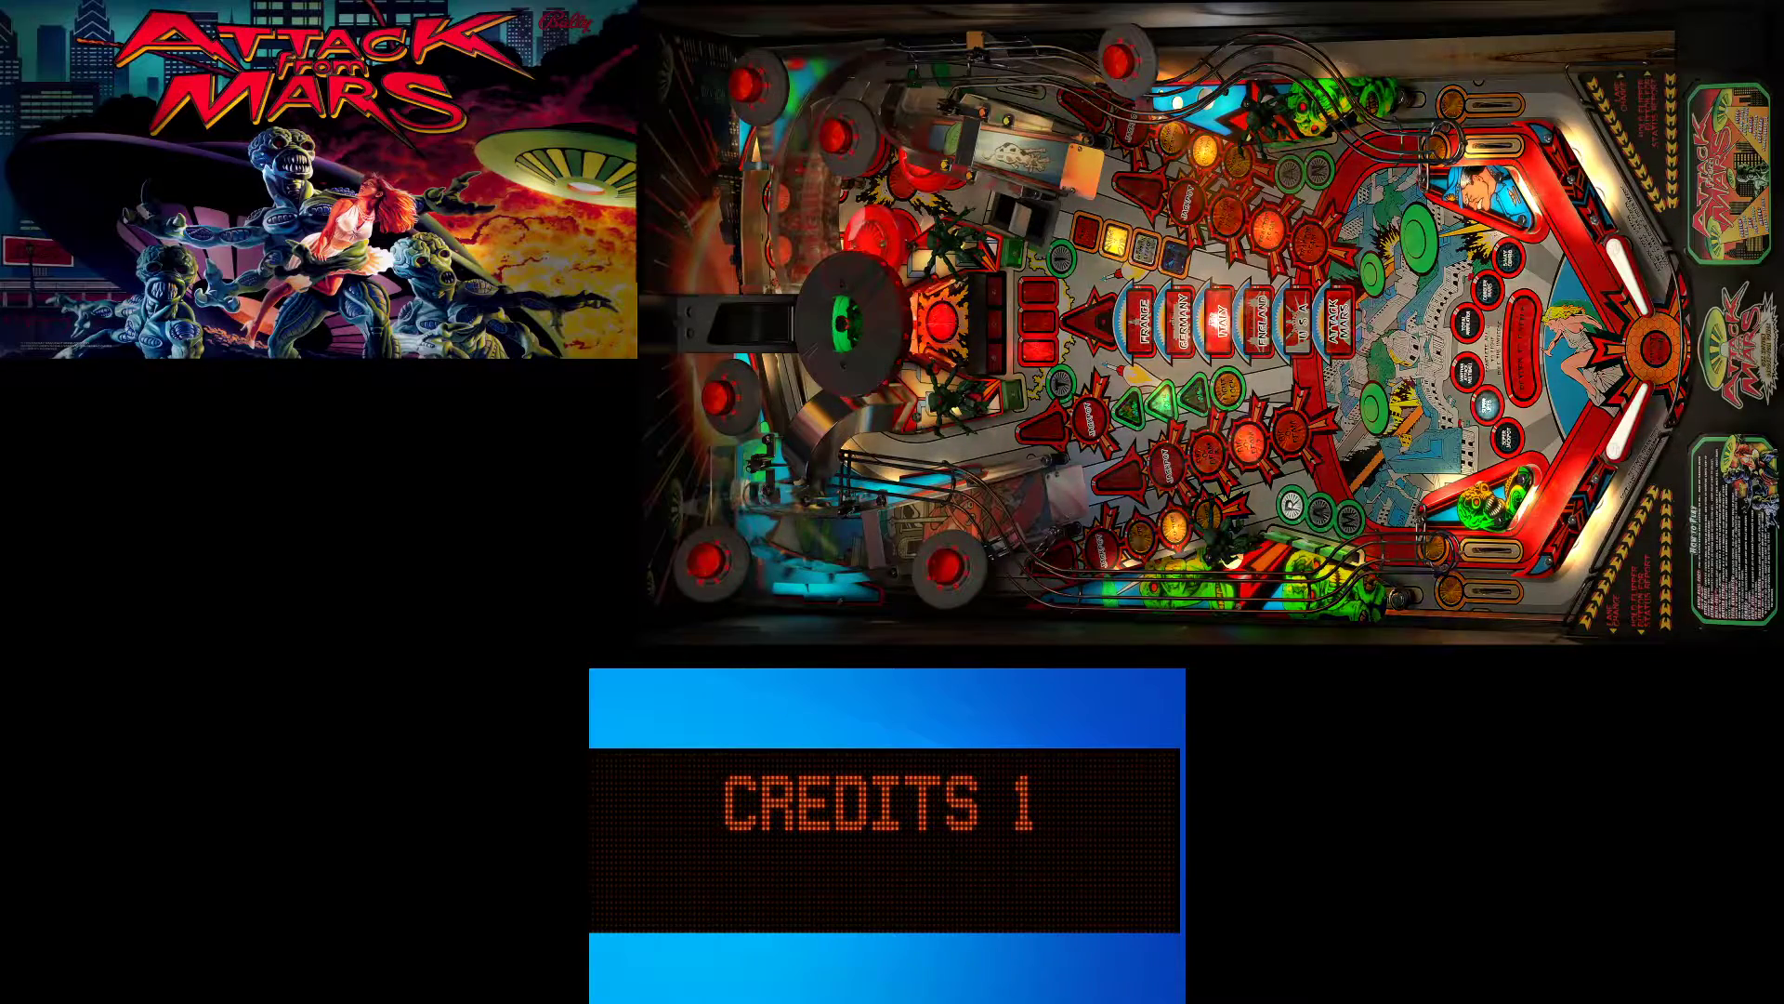
key("1")
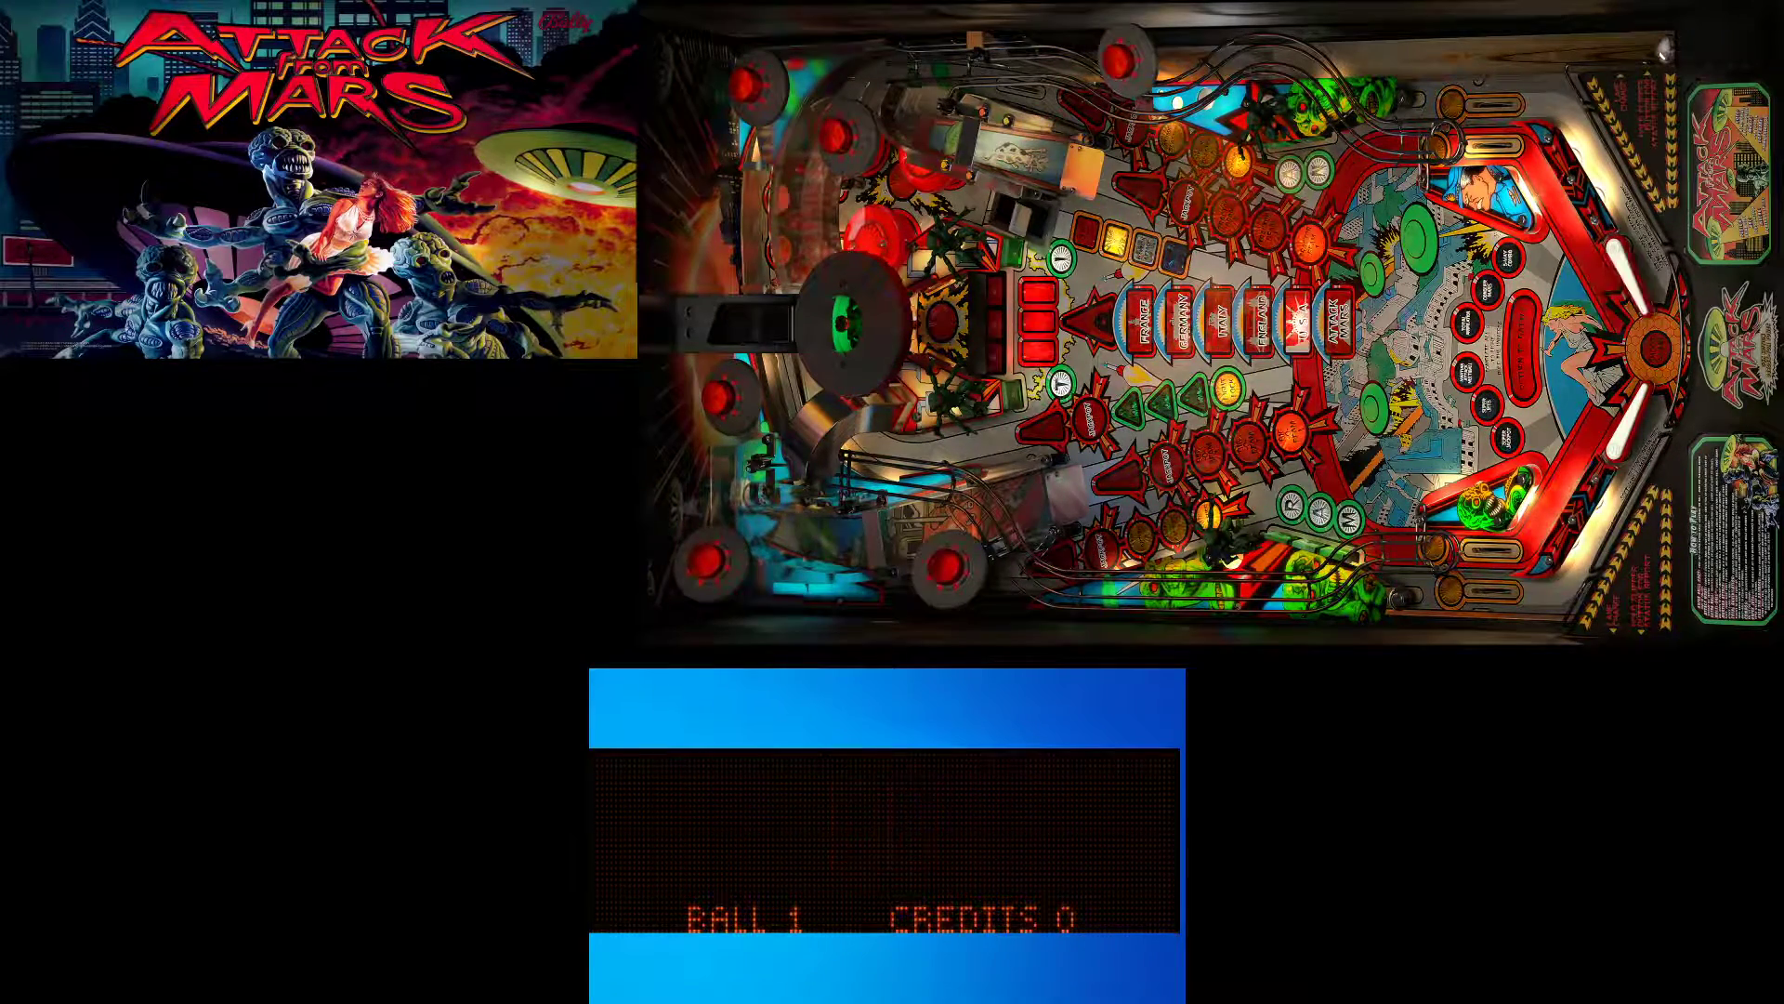
key("Return")
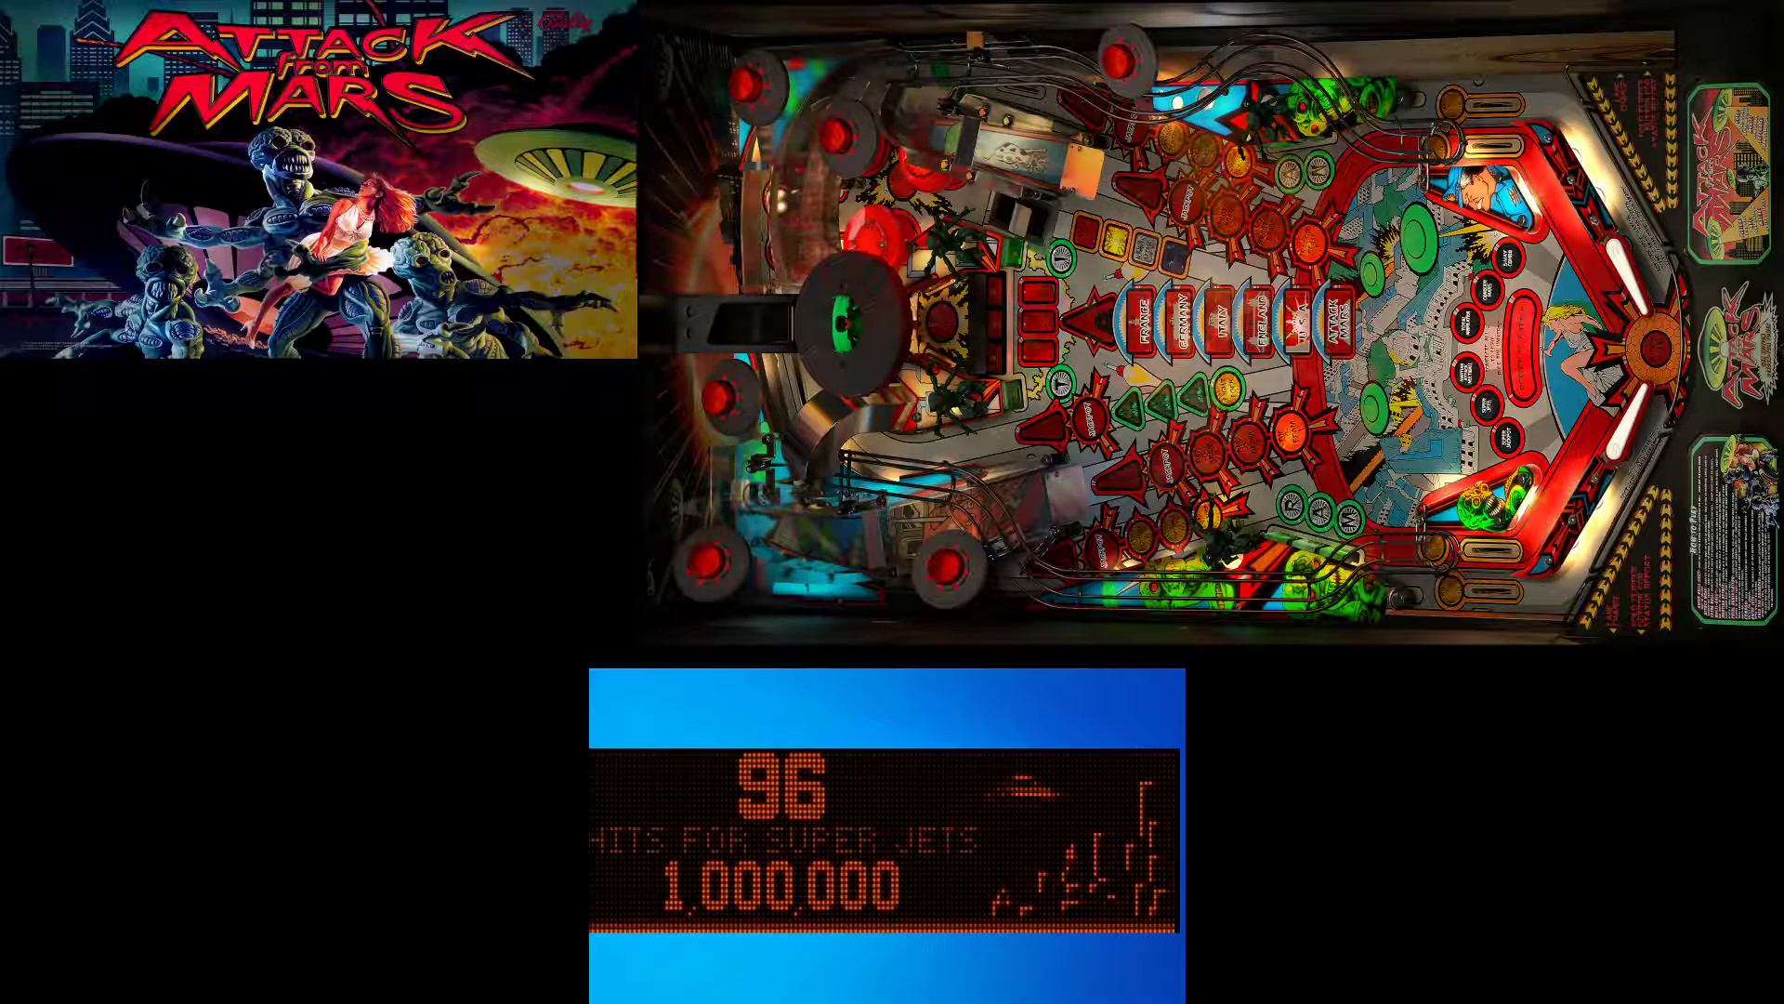
key("Escape")
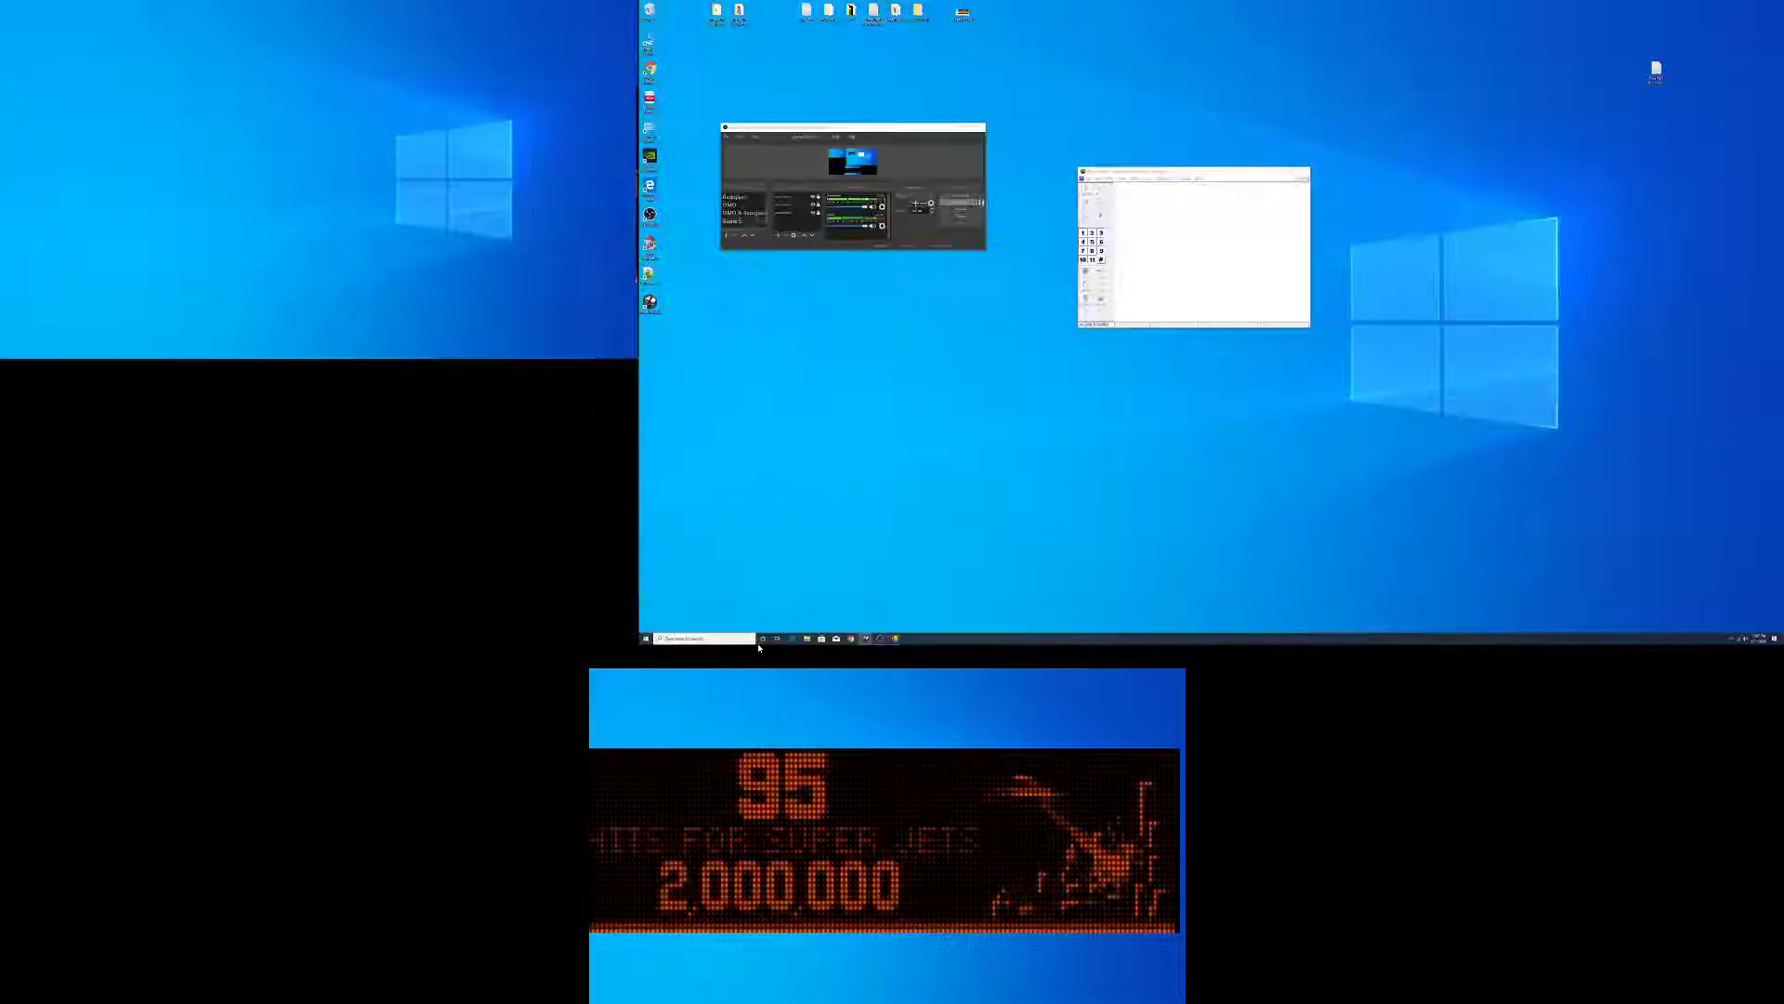
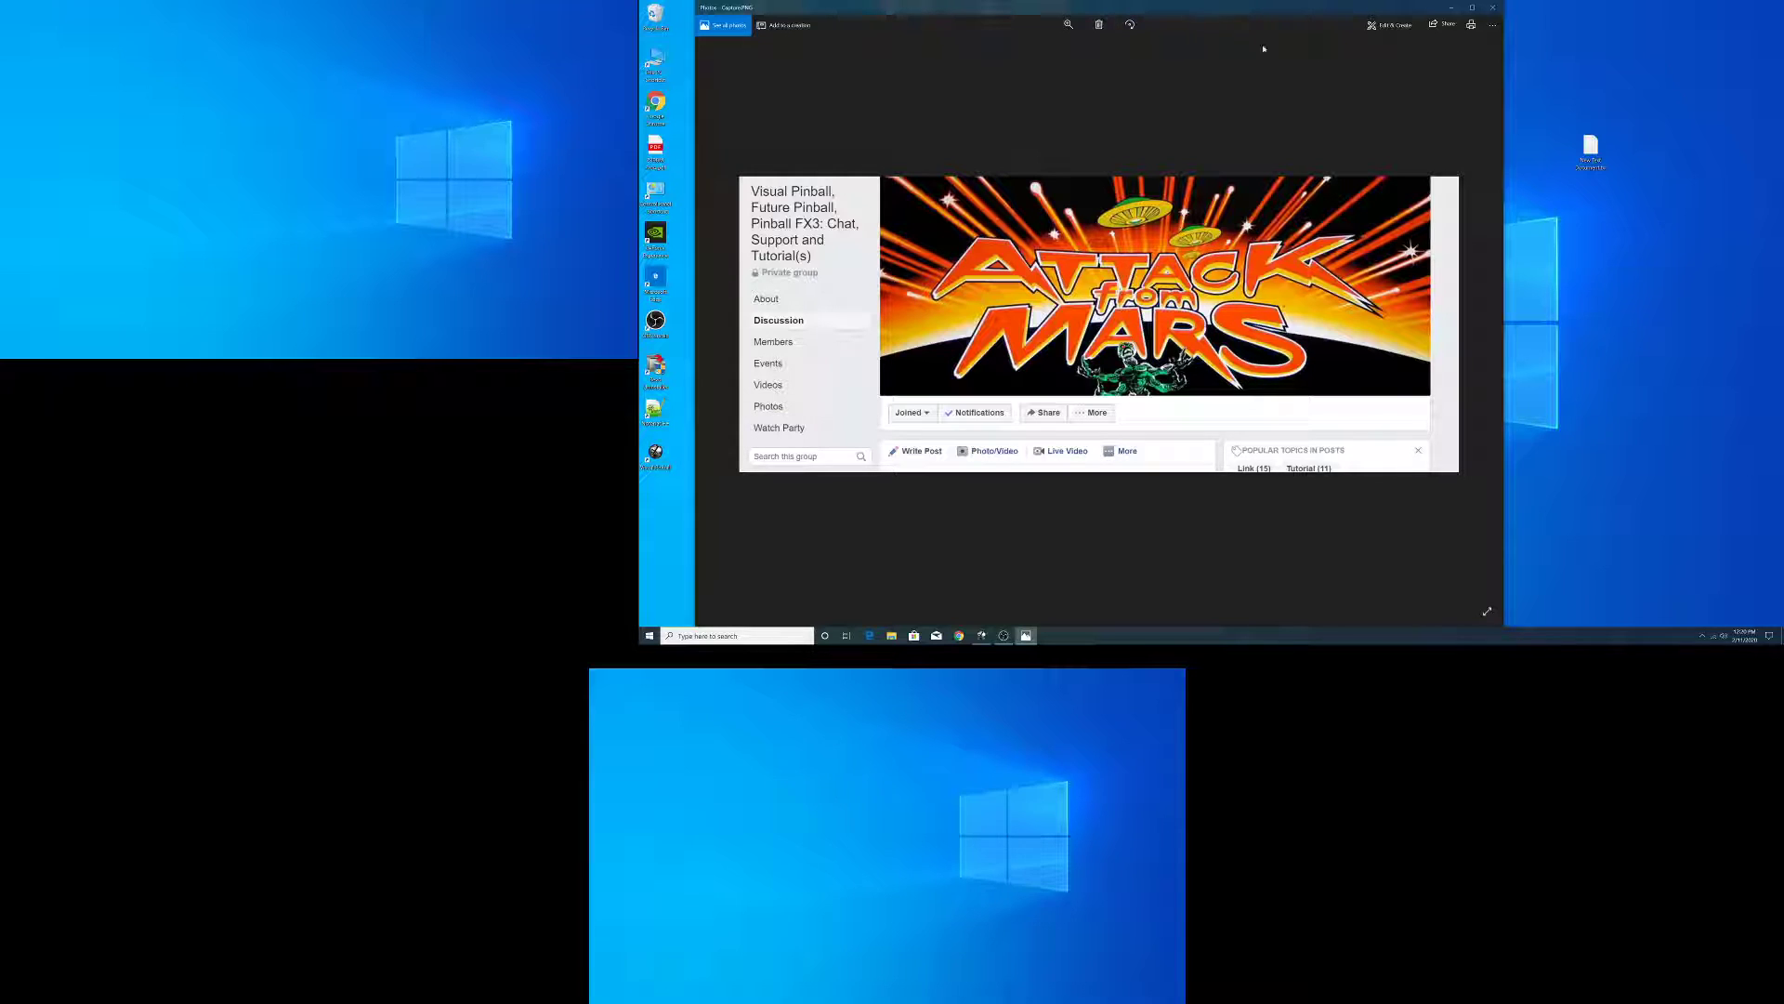
- Switch OBS to the scene named Scene and view the Capture.PNG picture from the desktop
left_click(1491, 9)
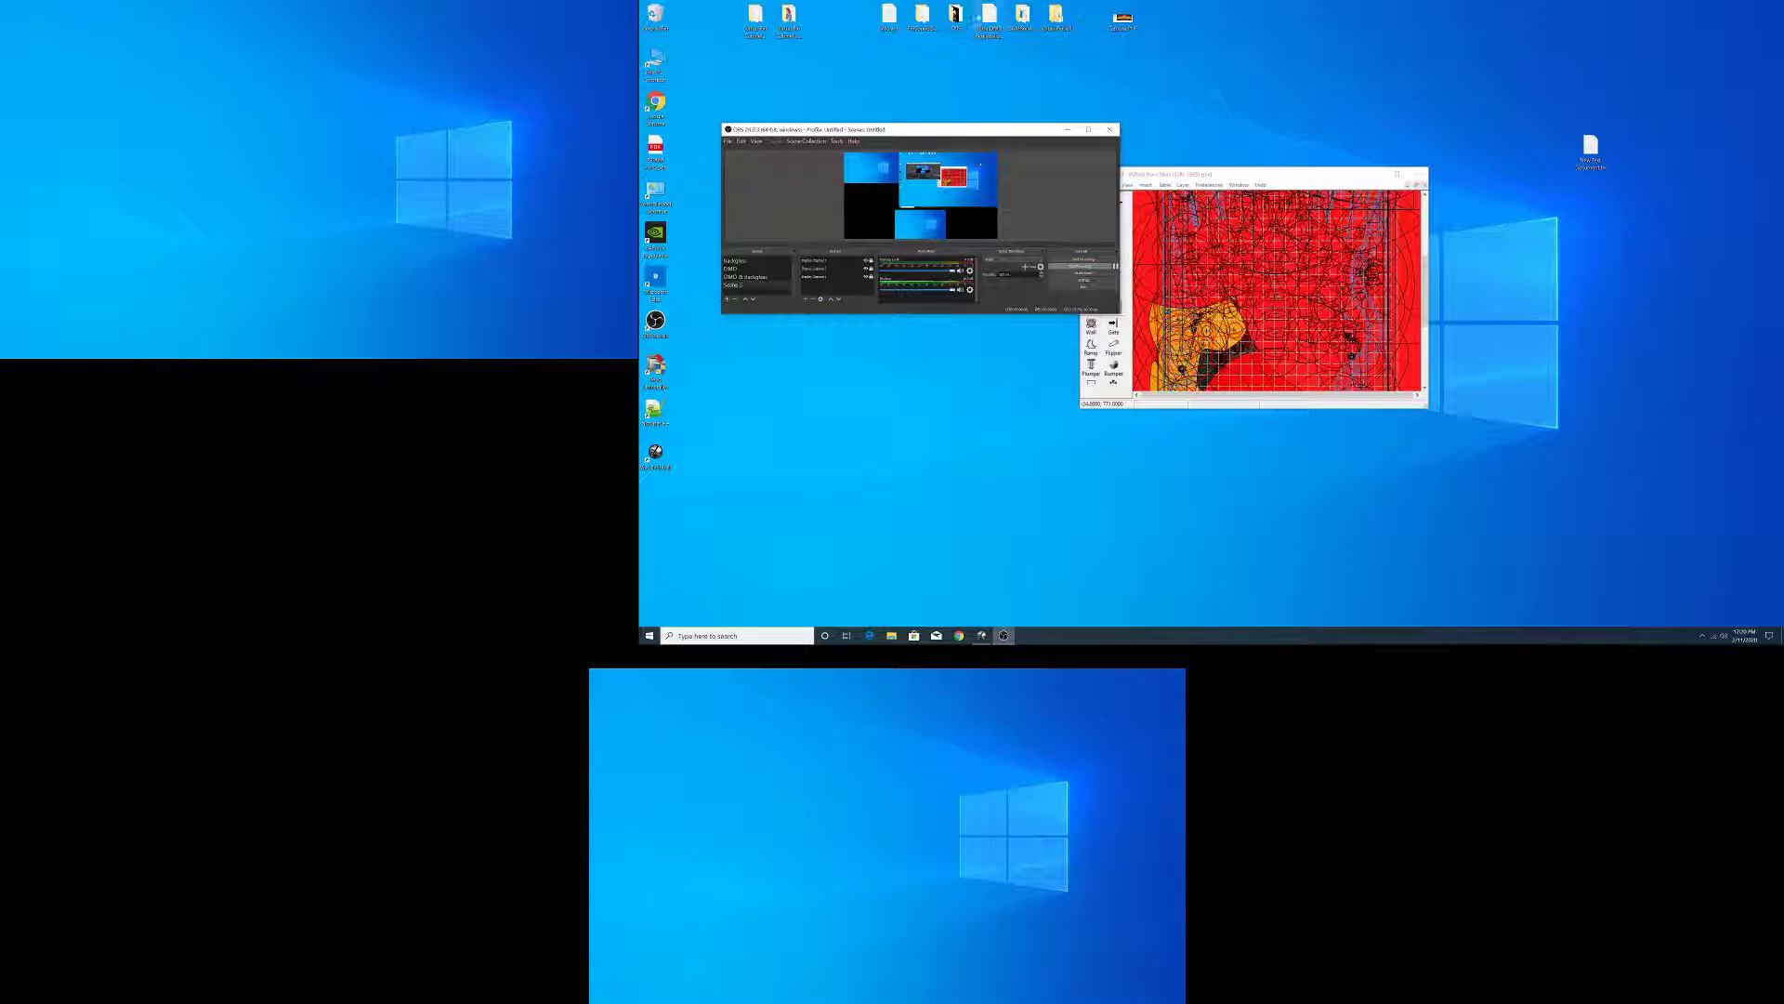
left_click(742, 263)
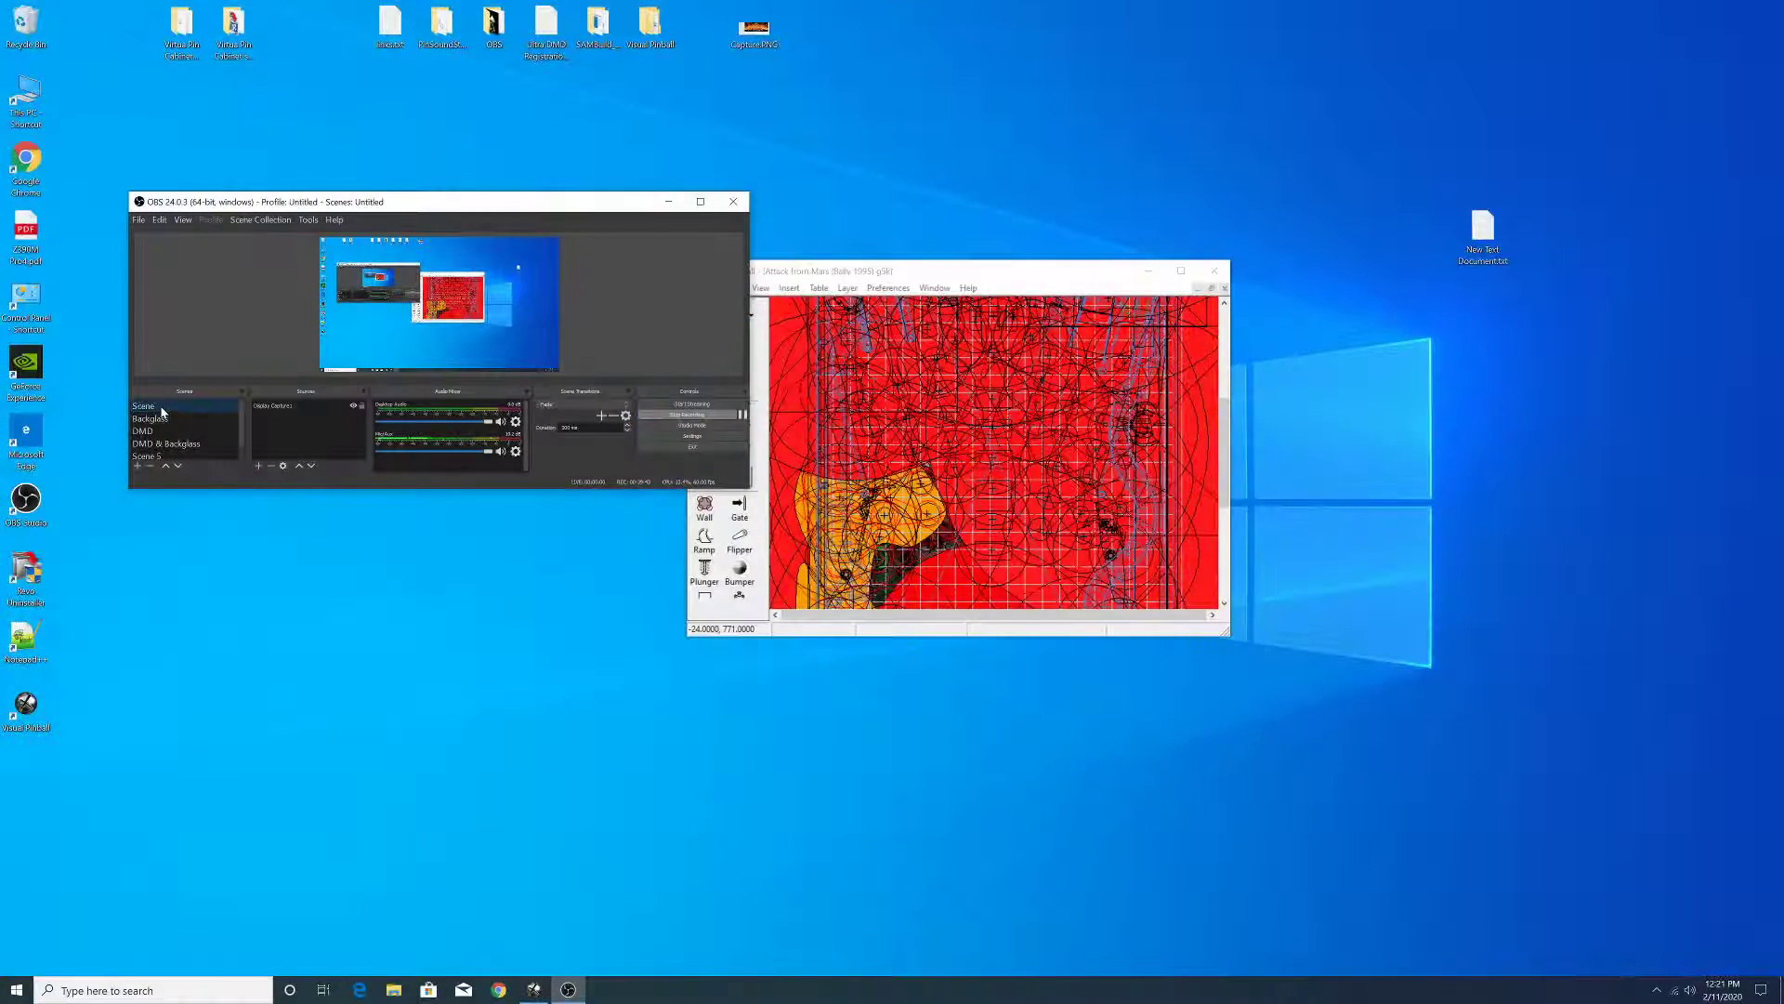
double_click(755, 28)
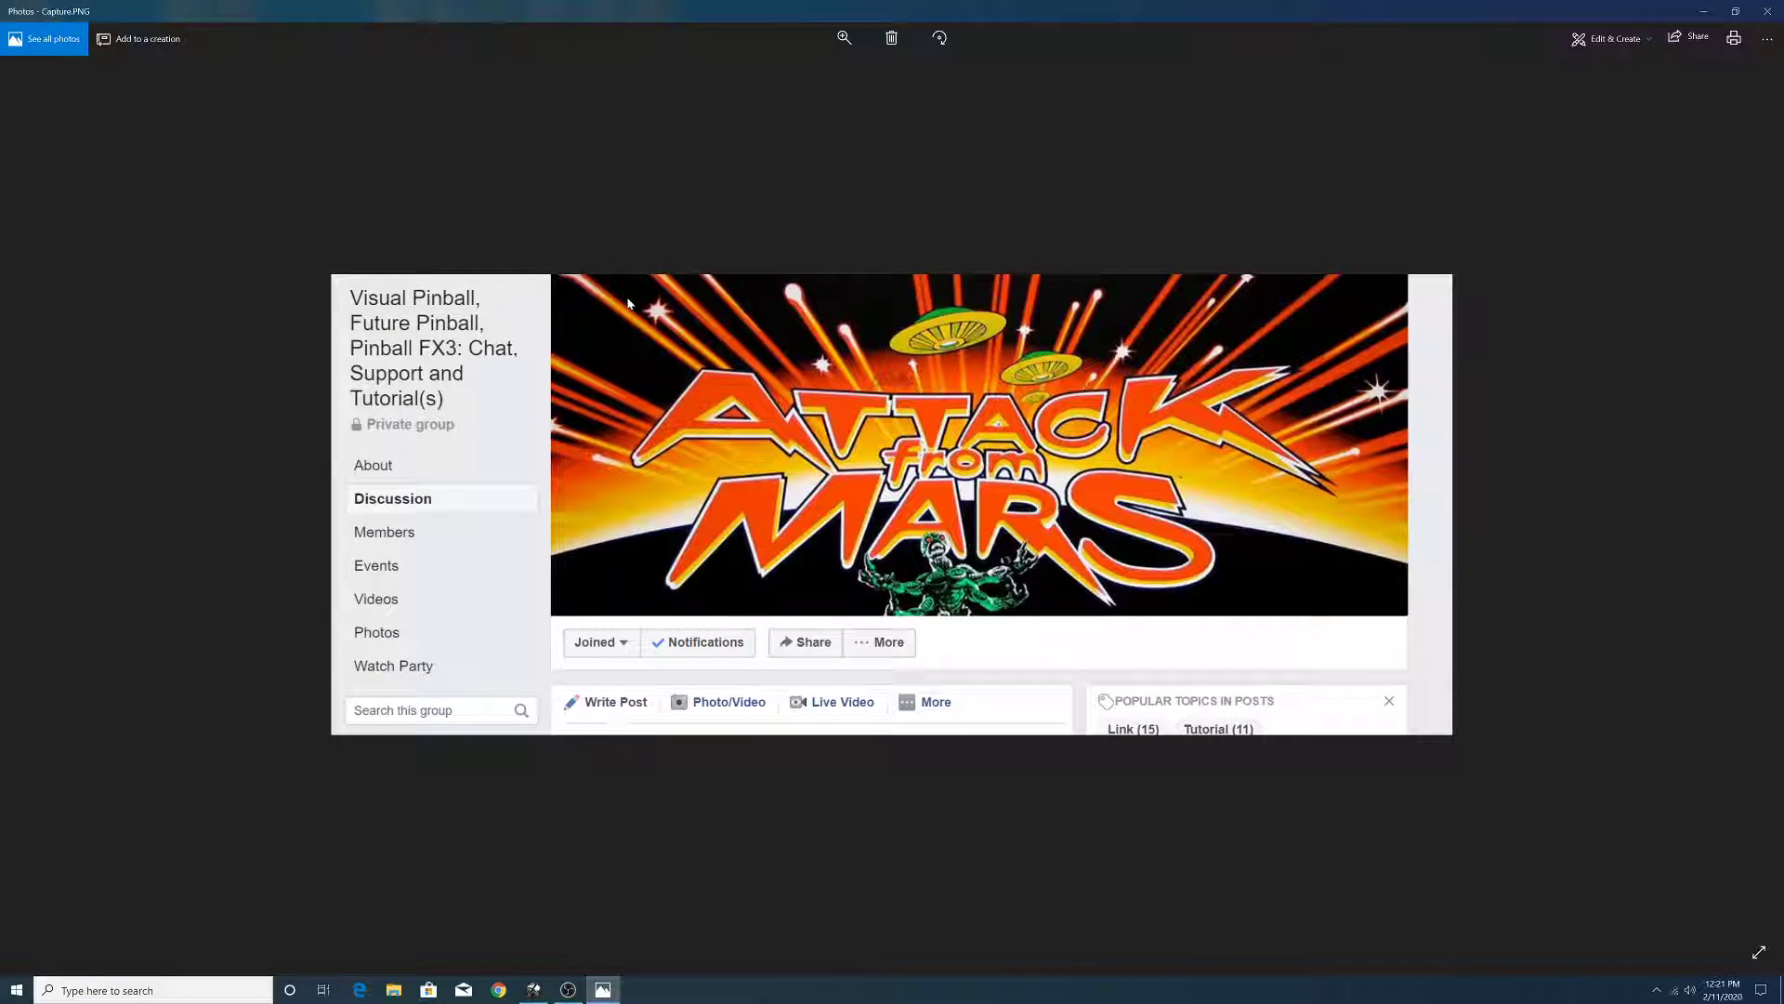
left_click(1768, 11)
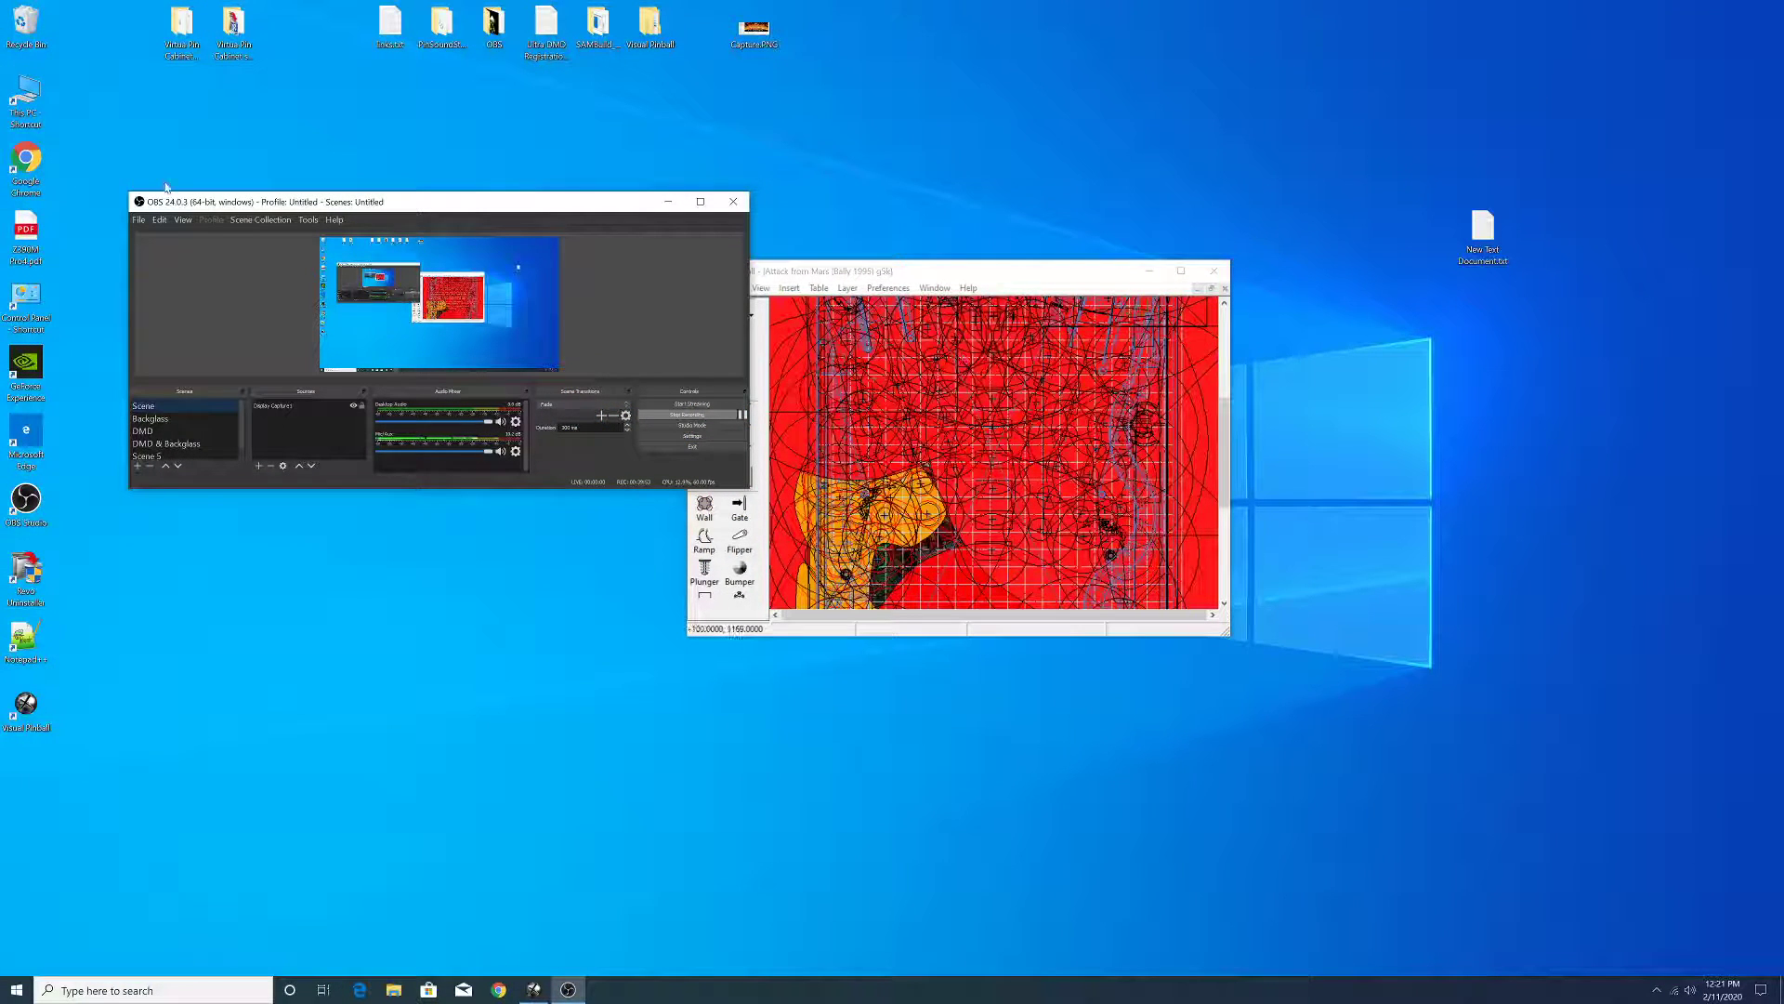
- Move the OBS window aside and open the VPinMAME folder from the Visual Pinball shortcut's file location
left_click_drag(432, 203, 378, 120)
left_click(922, 279)
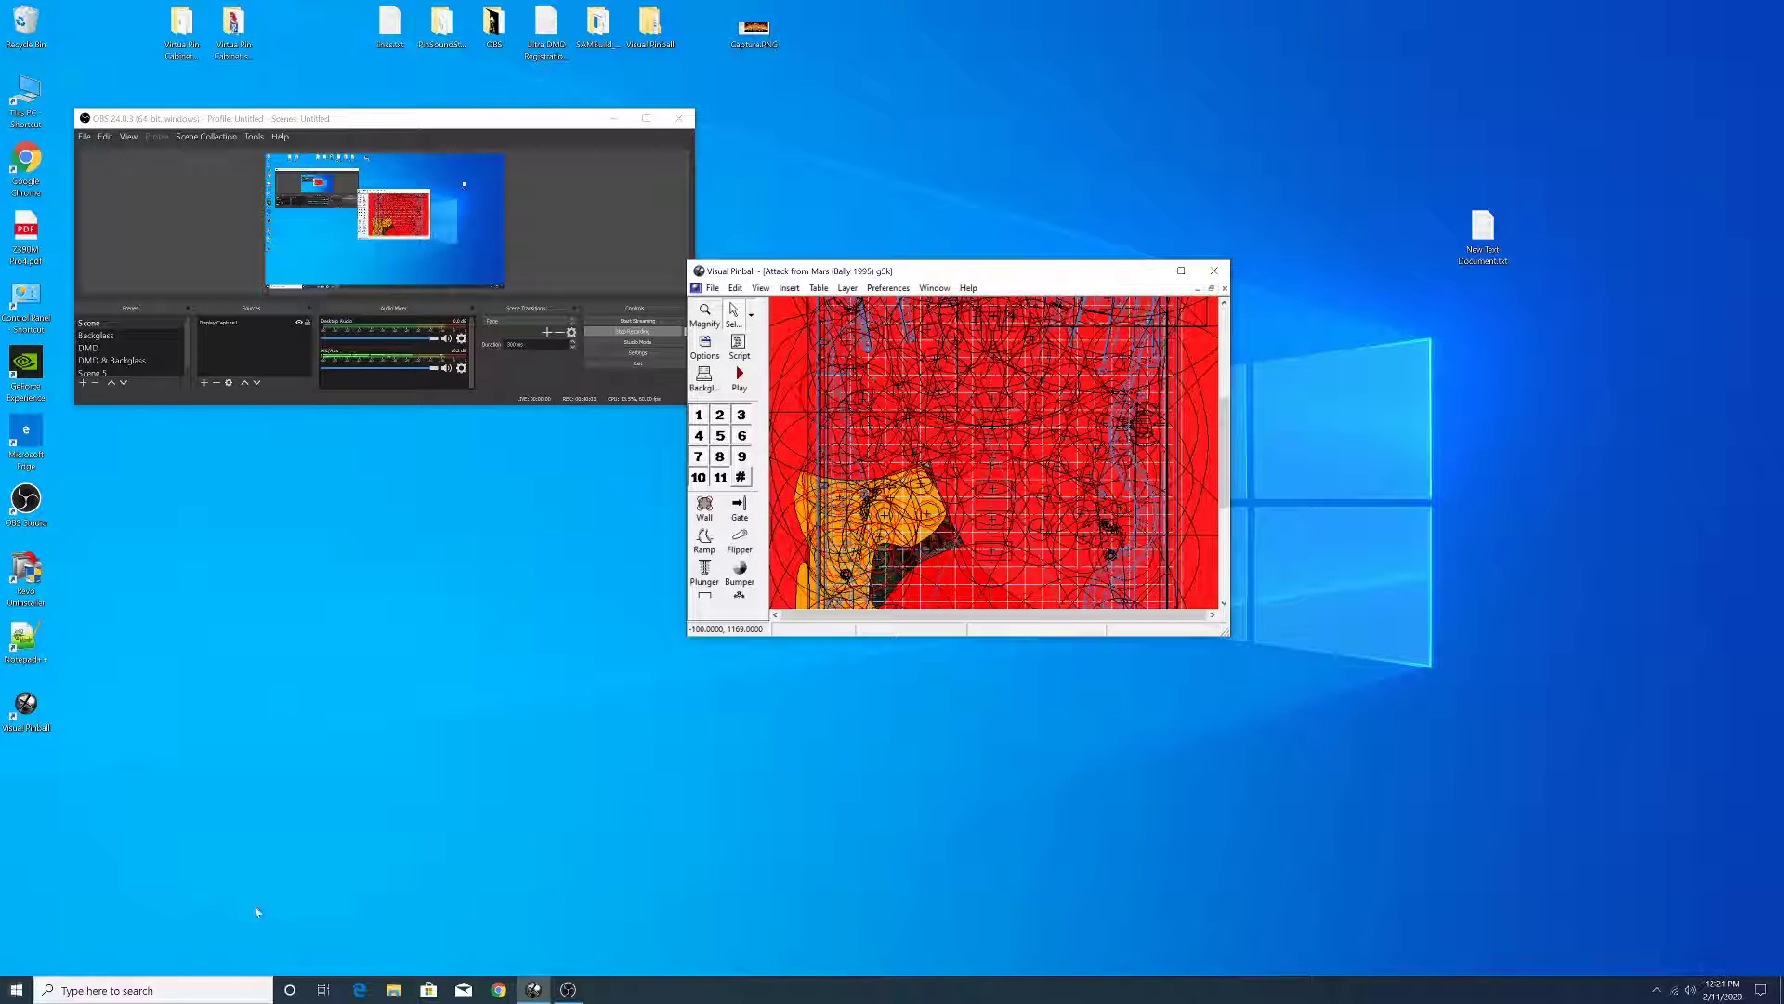
right_click(21, 697)
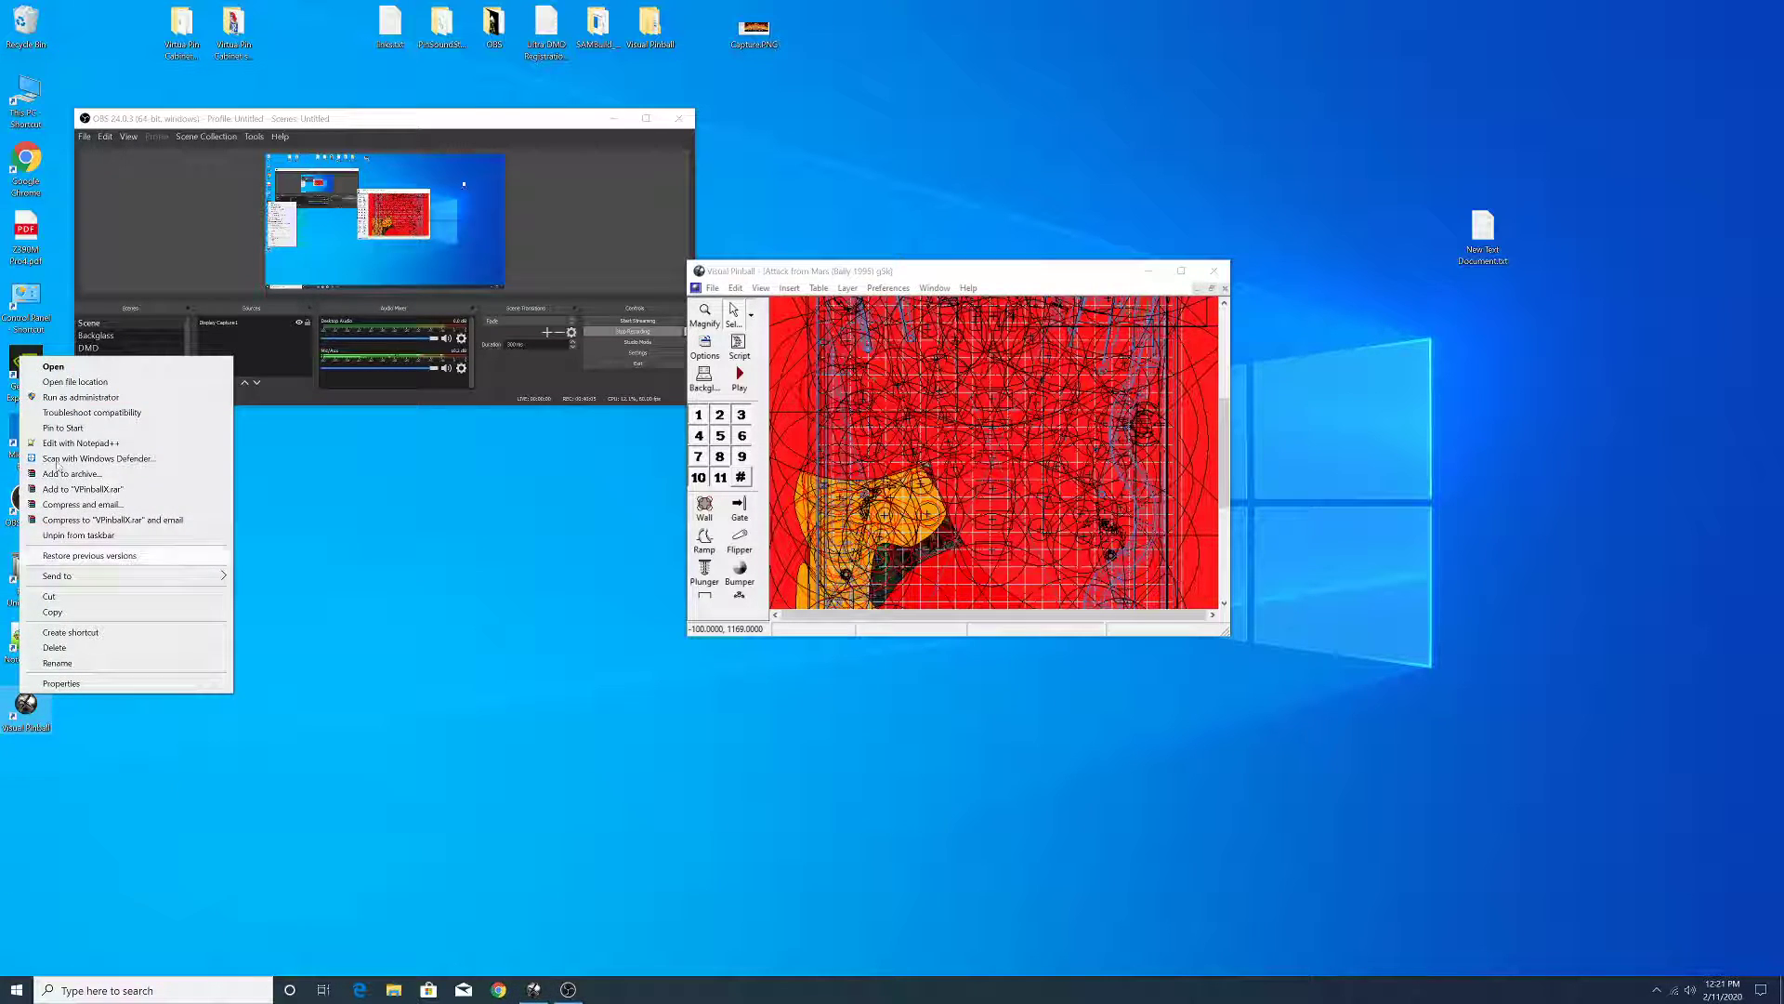
left_click(68, 383)
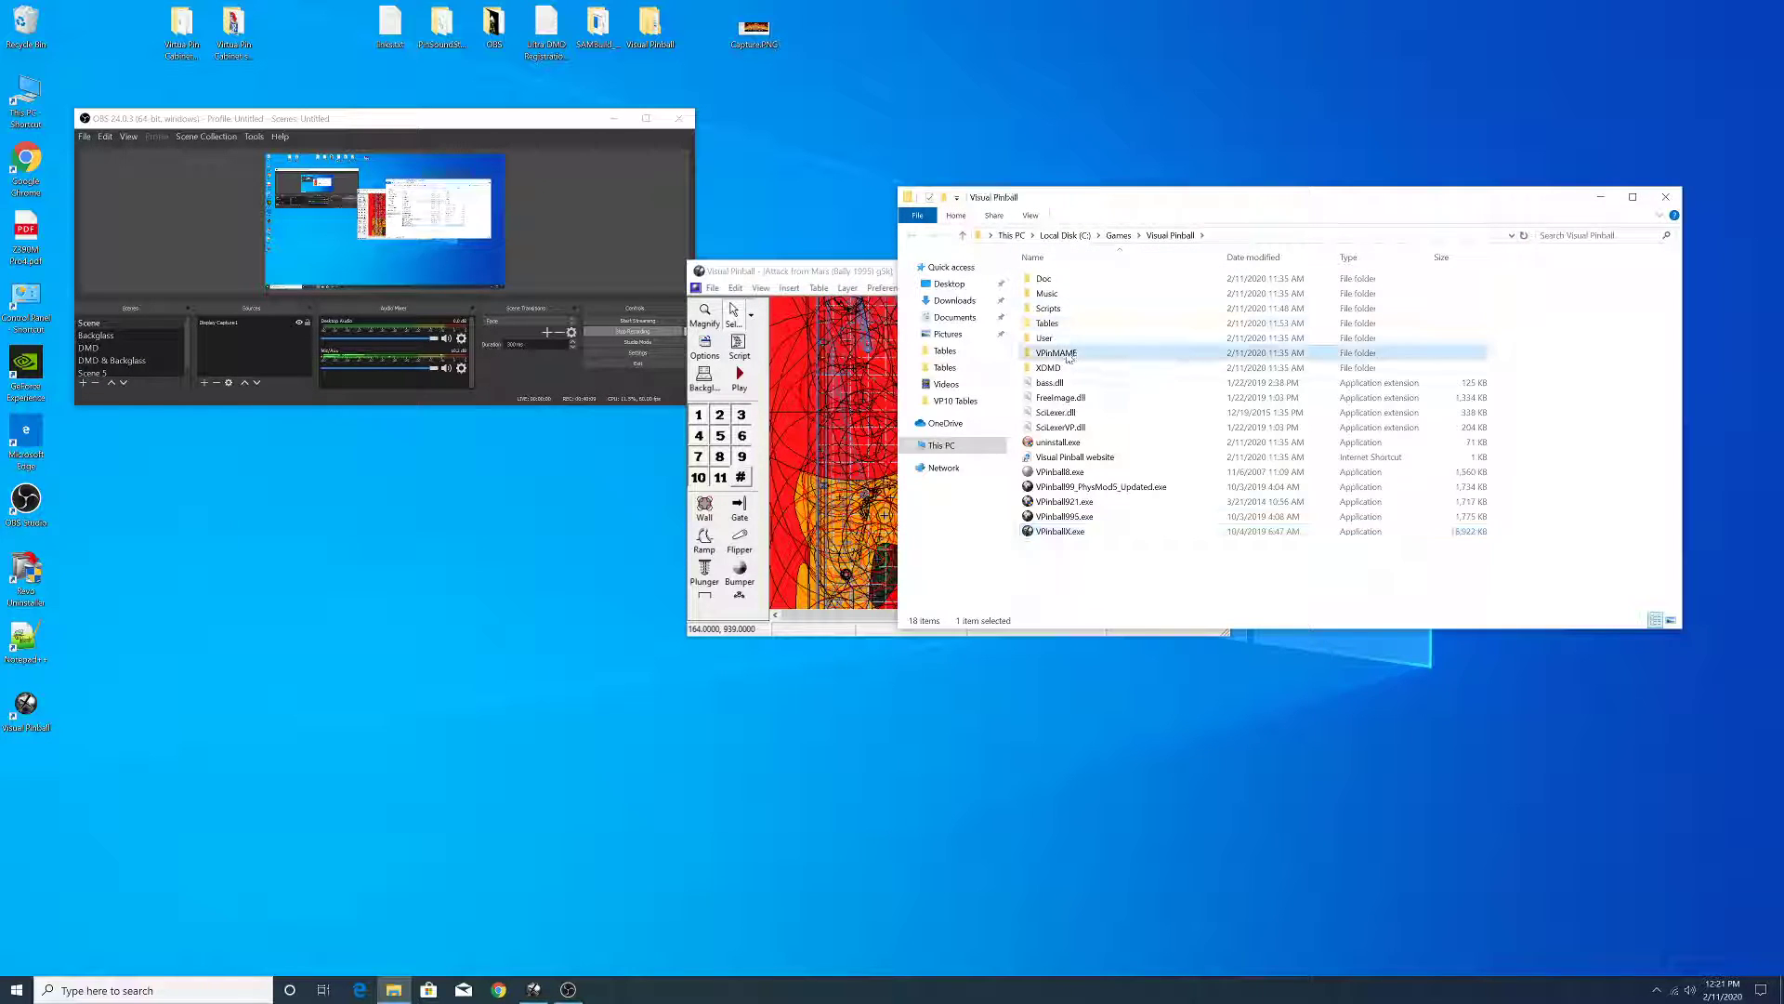
double_click(1055, 352)
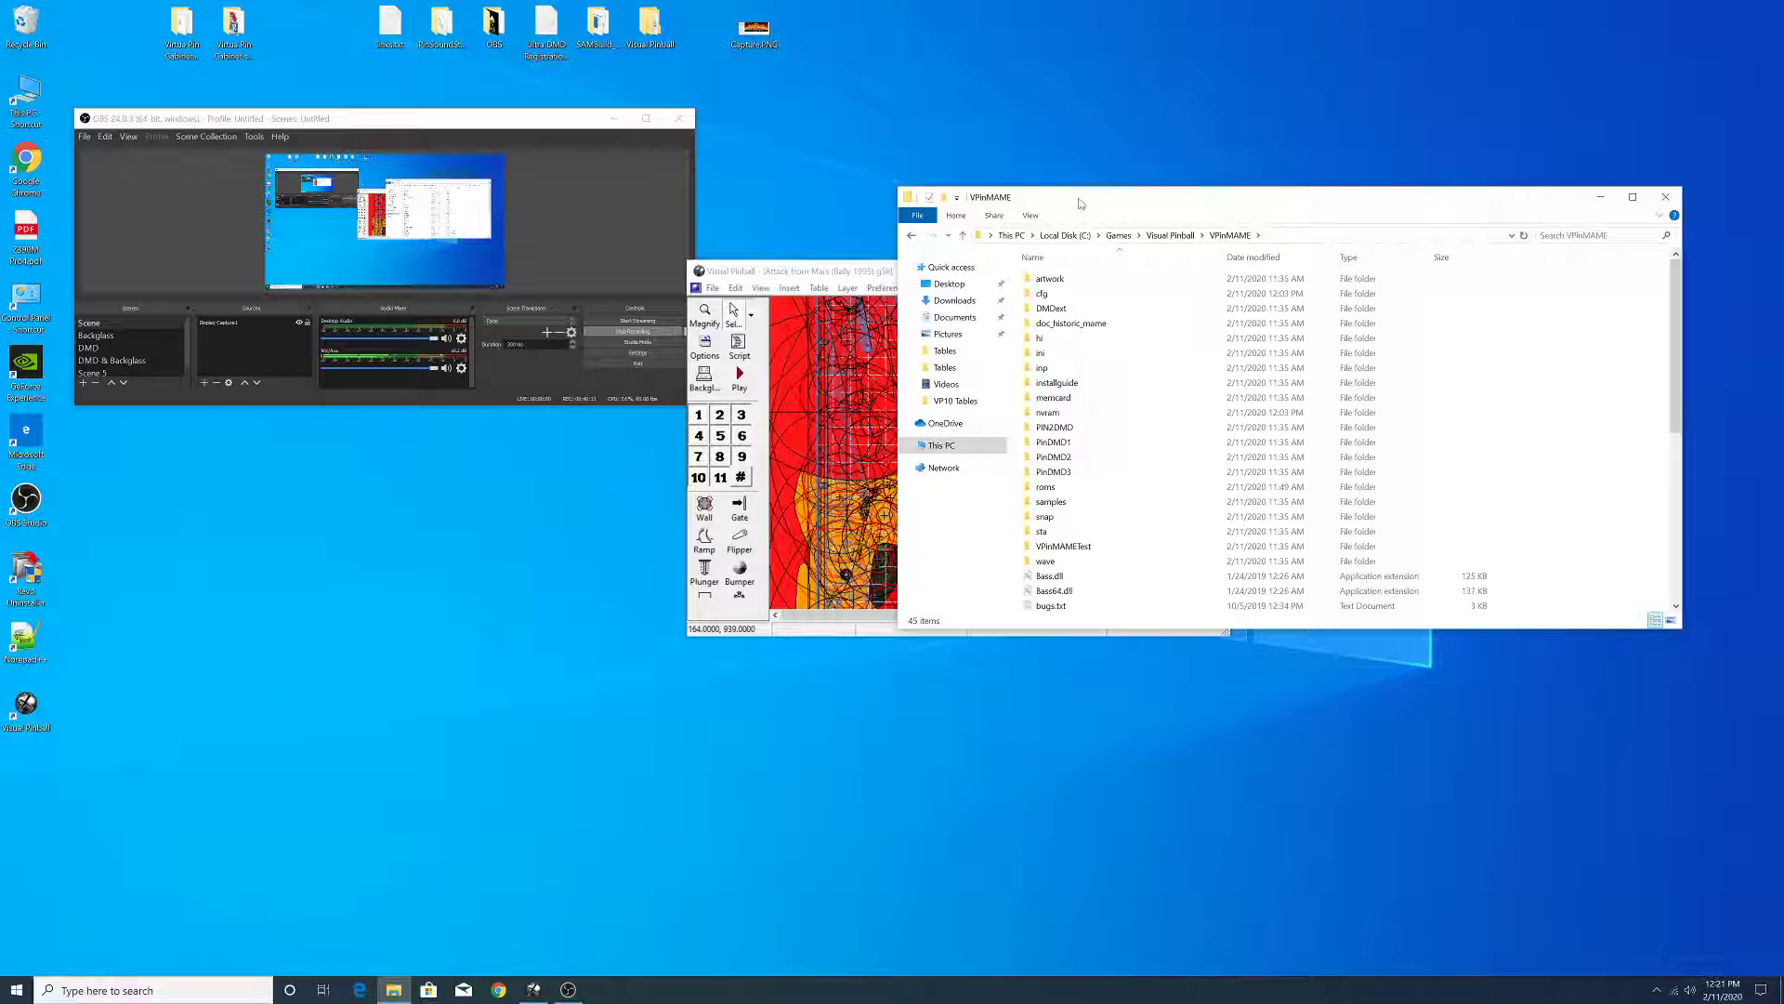
- Create a new folder named Altcolor inside the VPinMAME folder
left_click_drag(1081, 199, 512, 225)
right_click(1027, 558)
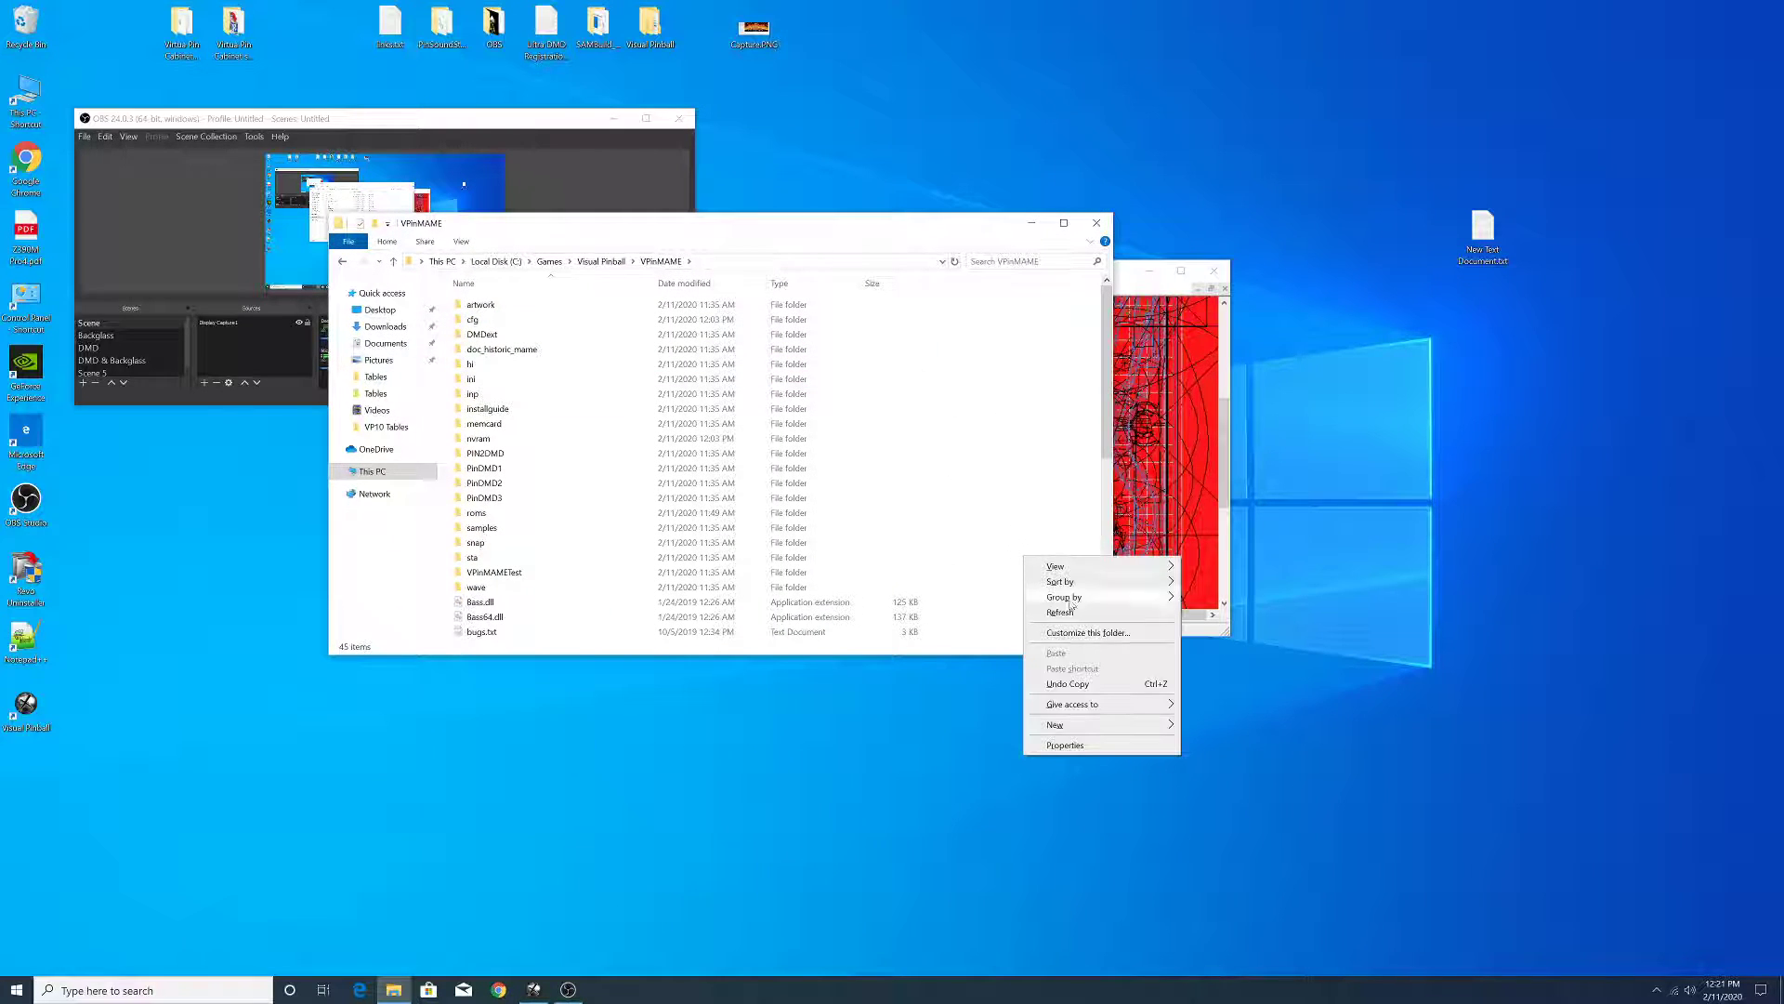
mouse_move(1055, 724)
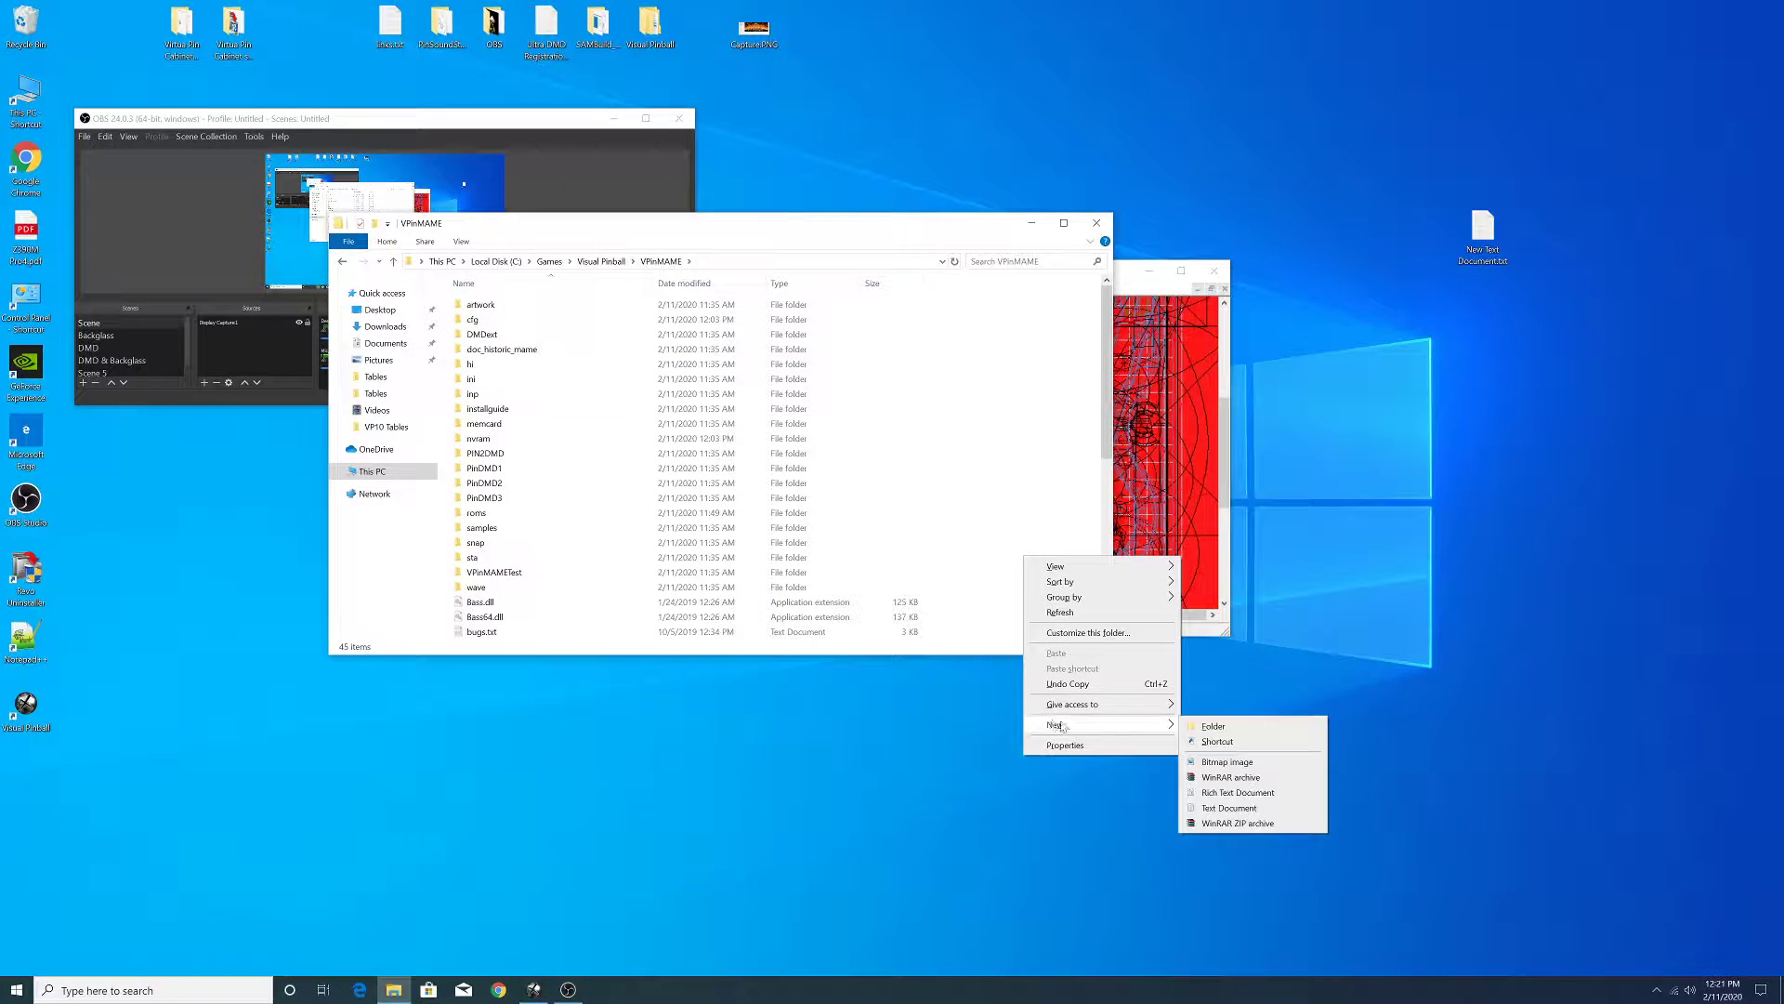
left_click(1209, 726)
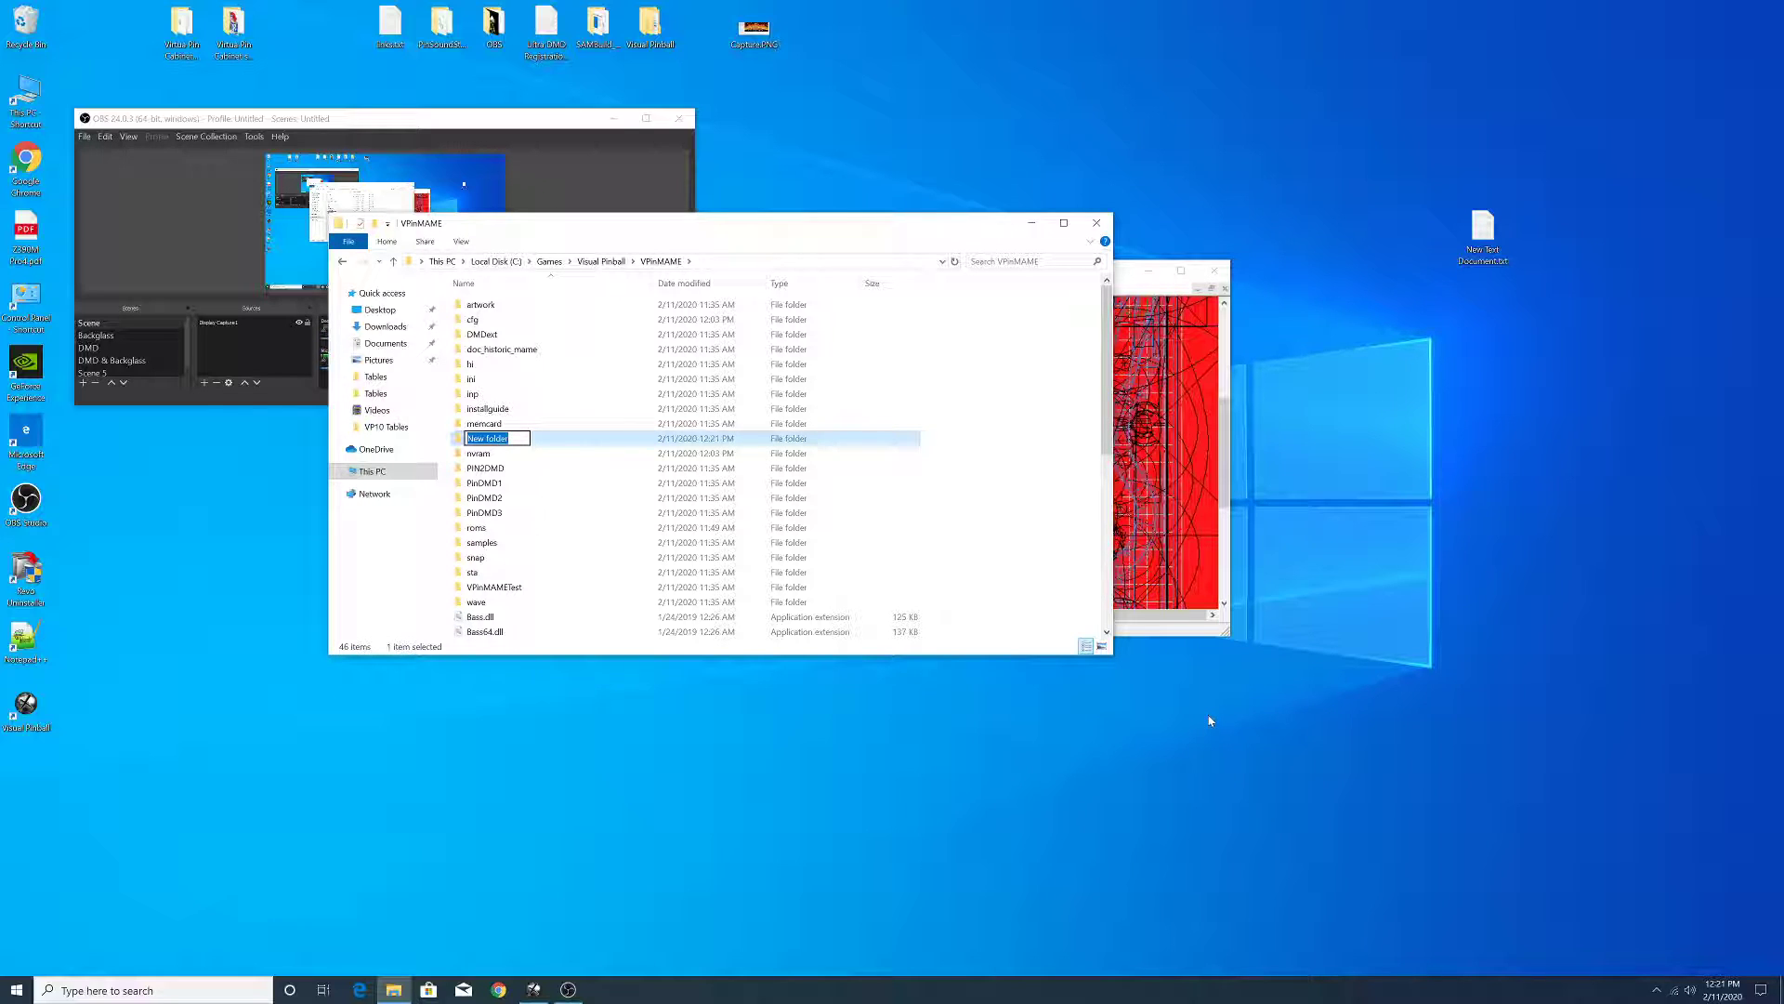
type("Altcolor")
key("Return")
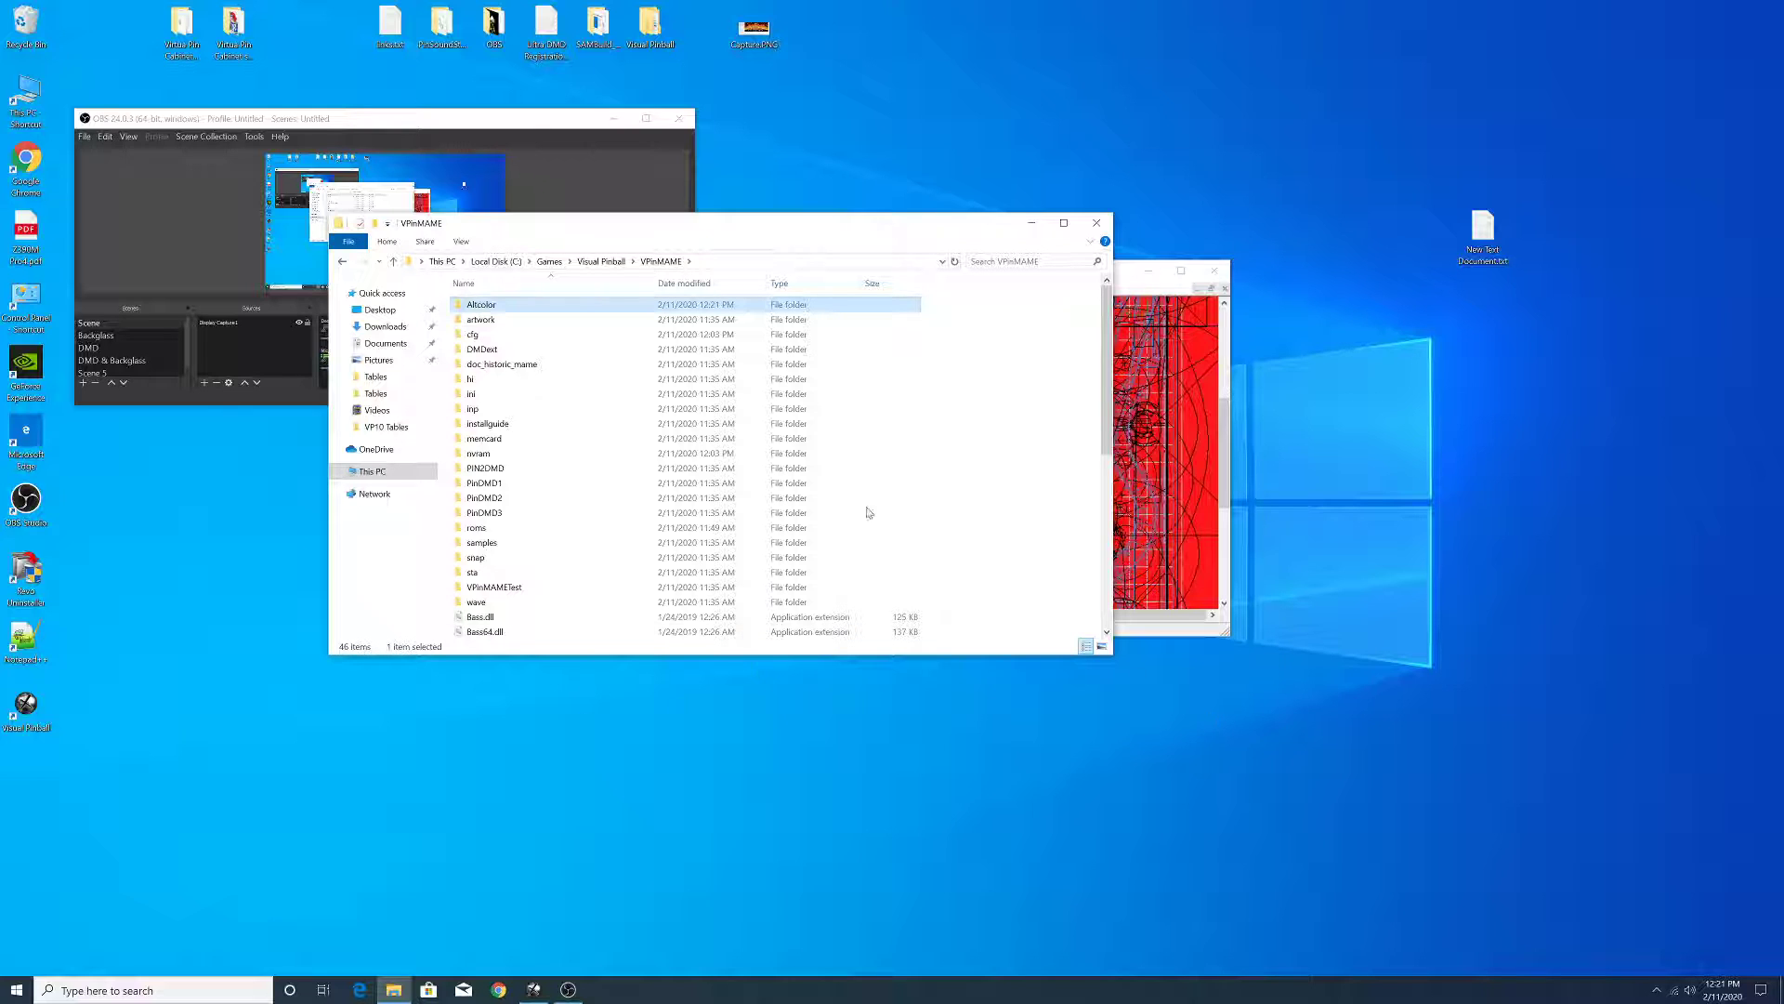
- Open the nvram folder inside VPinMAME and sort its files by date modified to examine the ROM names of recently run tables
left_click_drag(702, 237, 1079, 238)
left_click(768, 262)
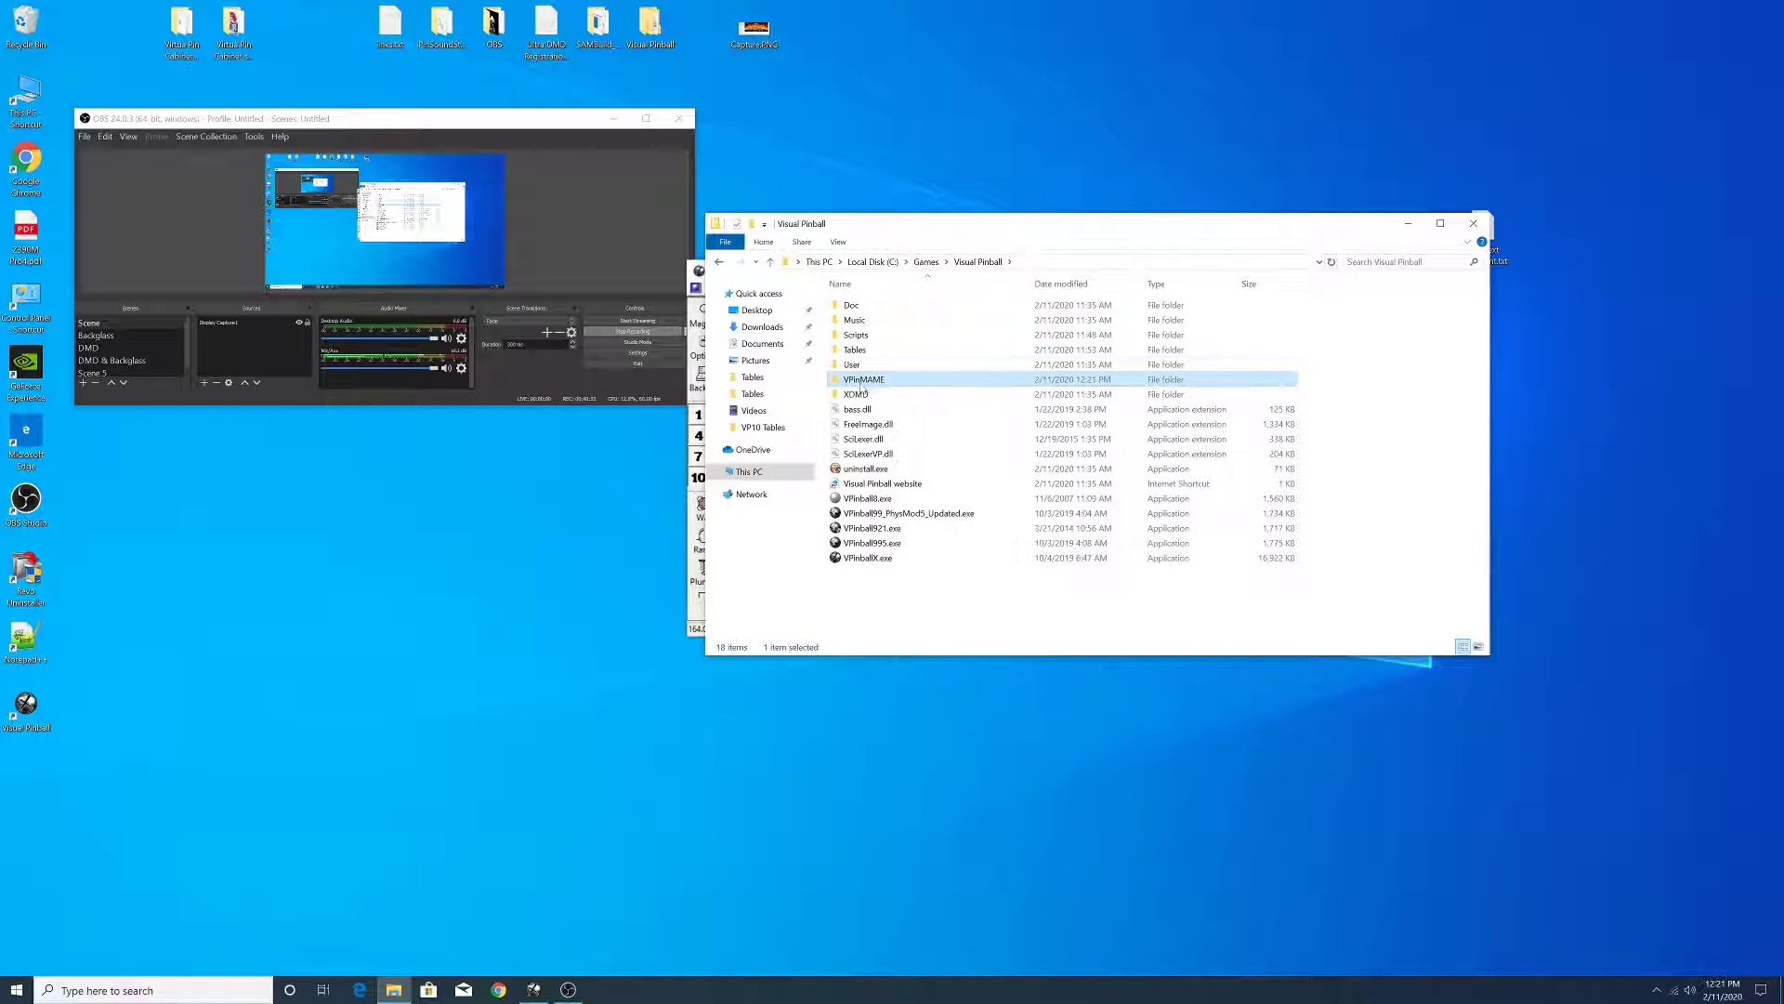
double_click(864, 379)
double_click(849, 337)
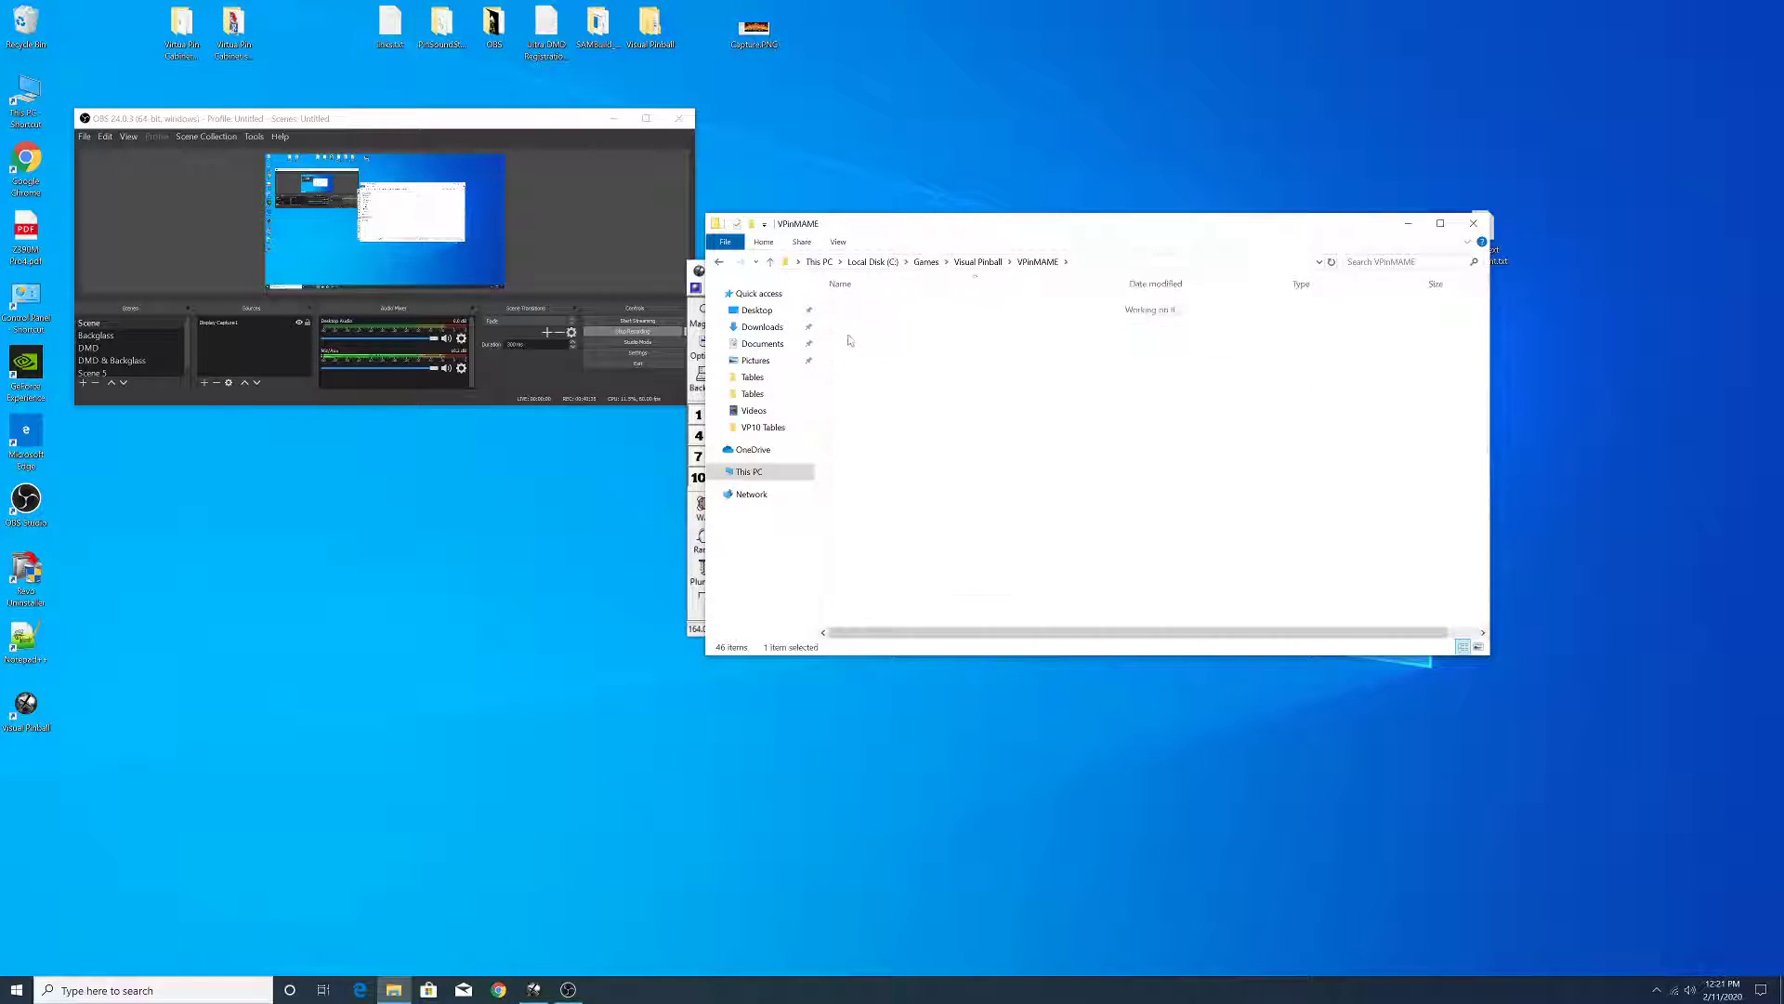
left_click(769, 262)
double_click(854, 454)
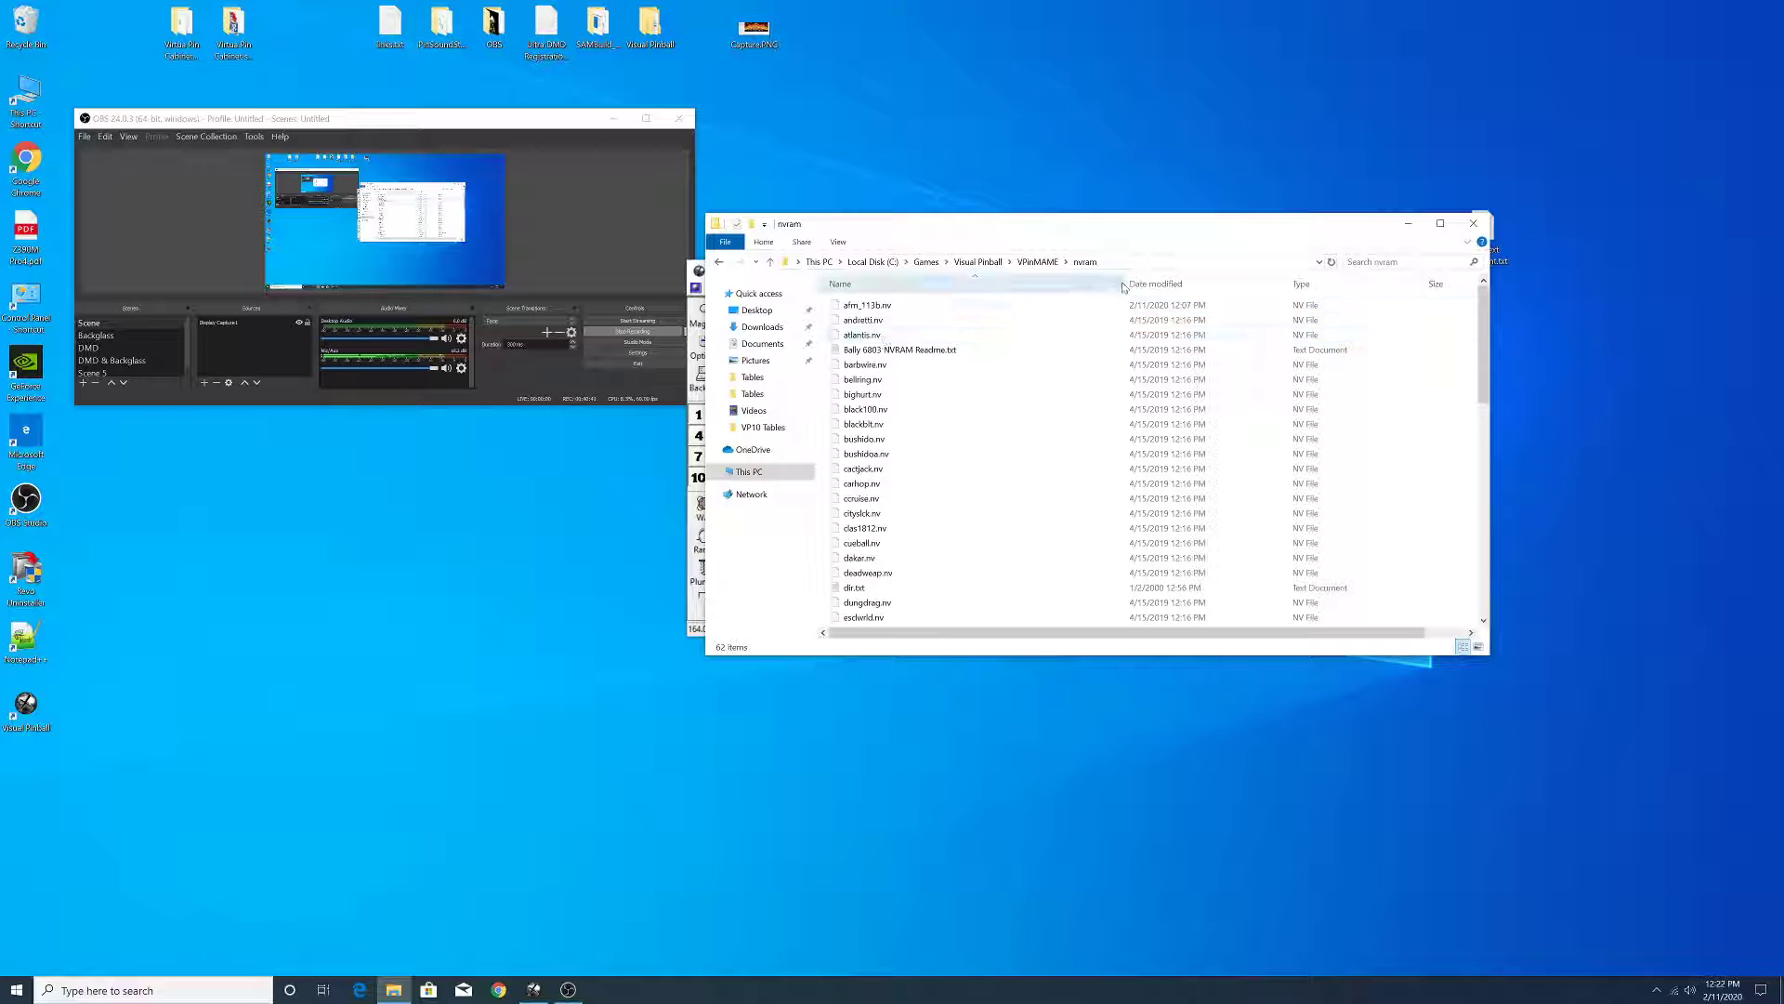
left_click(1155, 283)
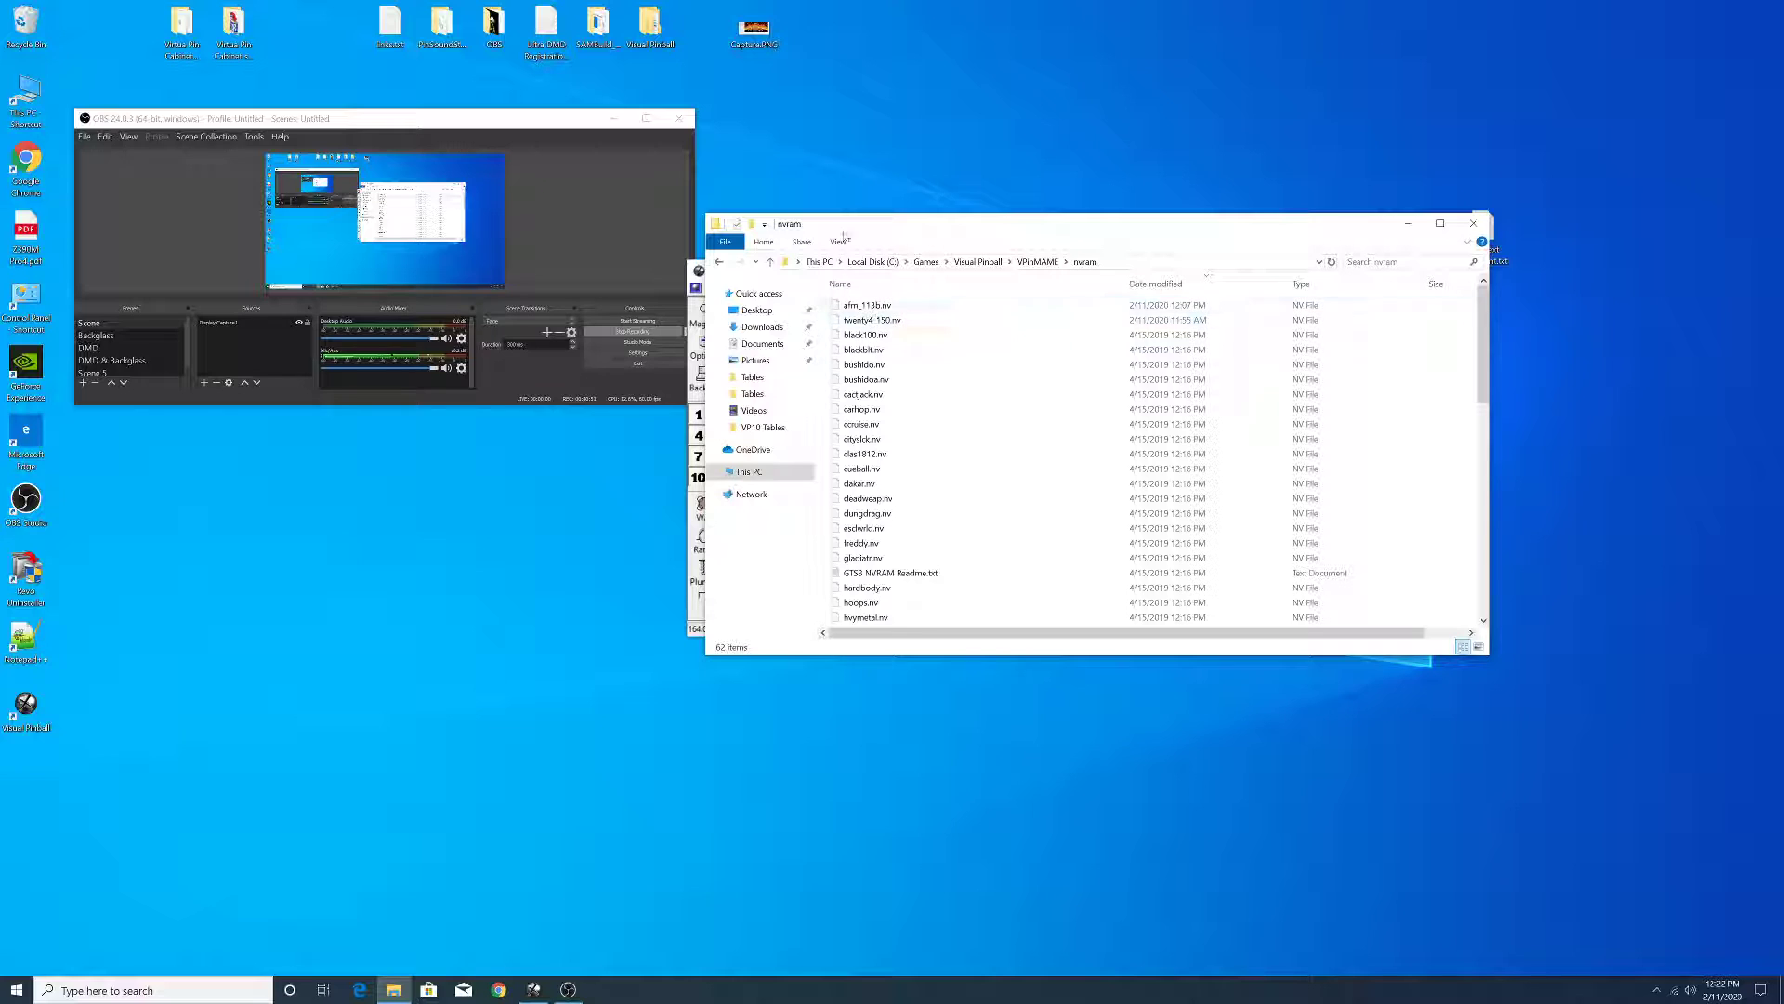
- Open the new Altcolor folder in VPinMAME and, in a second window, the Altcolor folder inside the desktop's Visual Pinball folder
left_click_drag(843, 225, 972, 229)
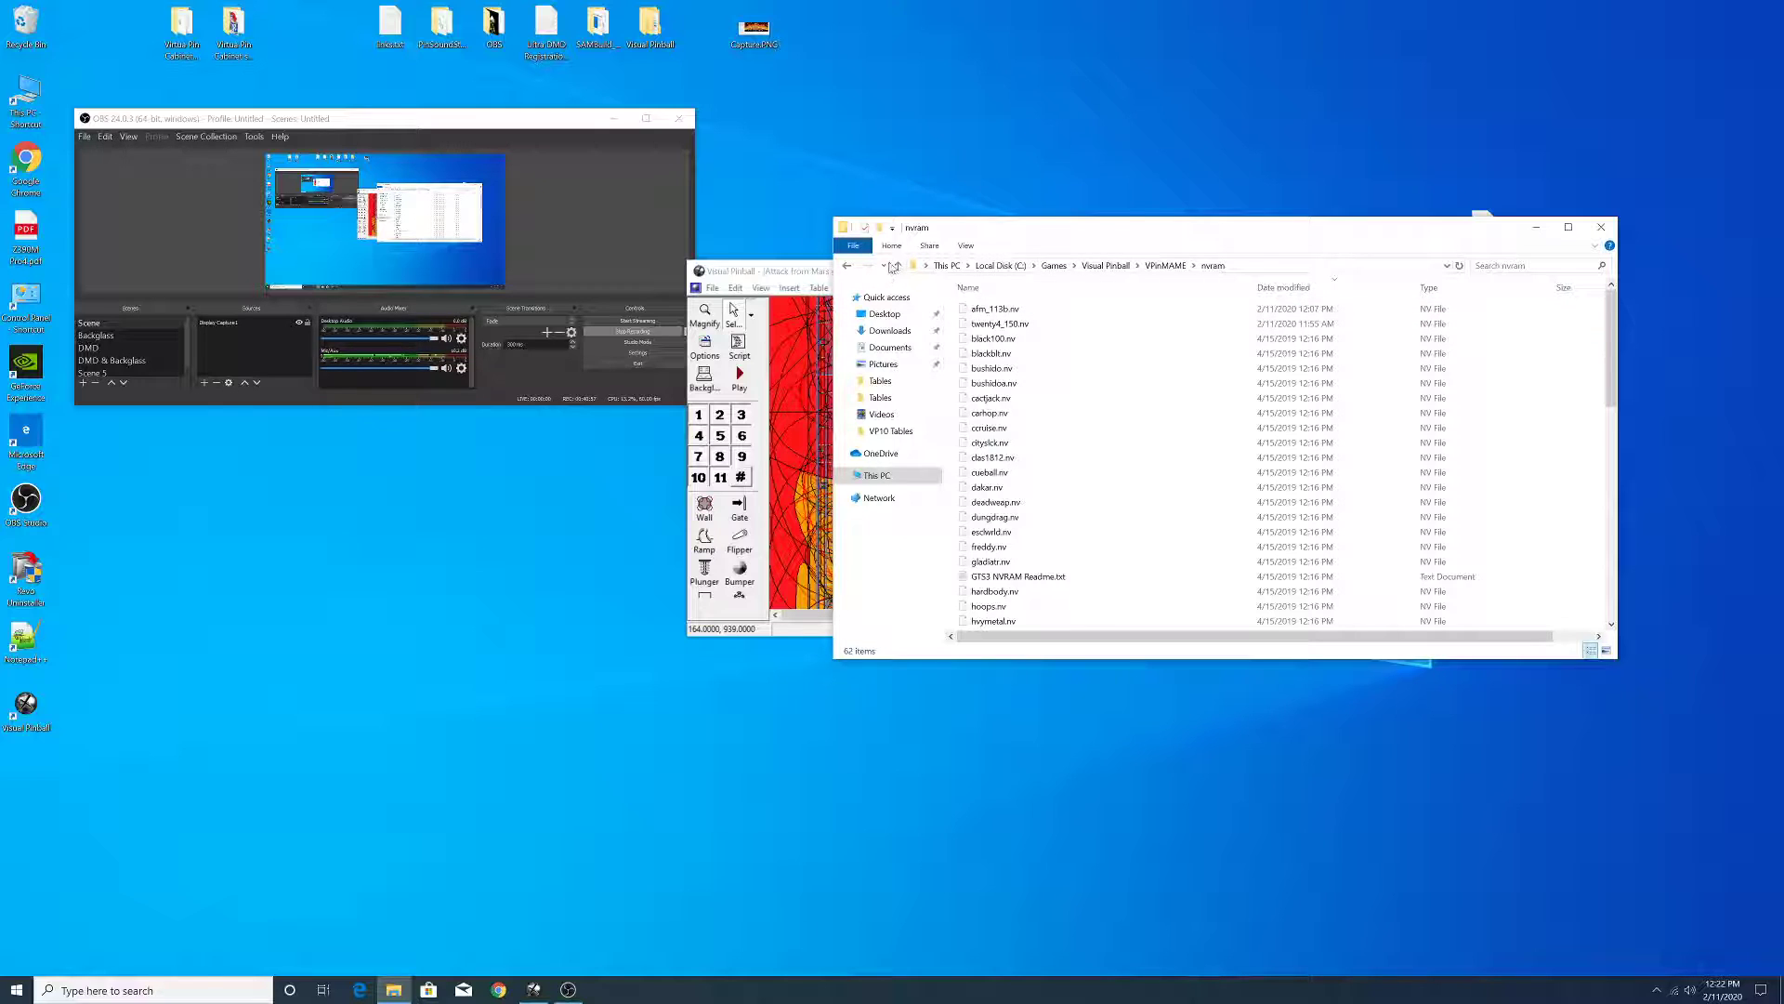
left_click(898, 266)
double_click(978, 312)
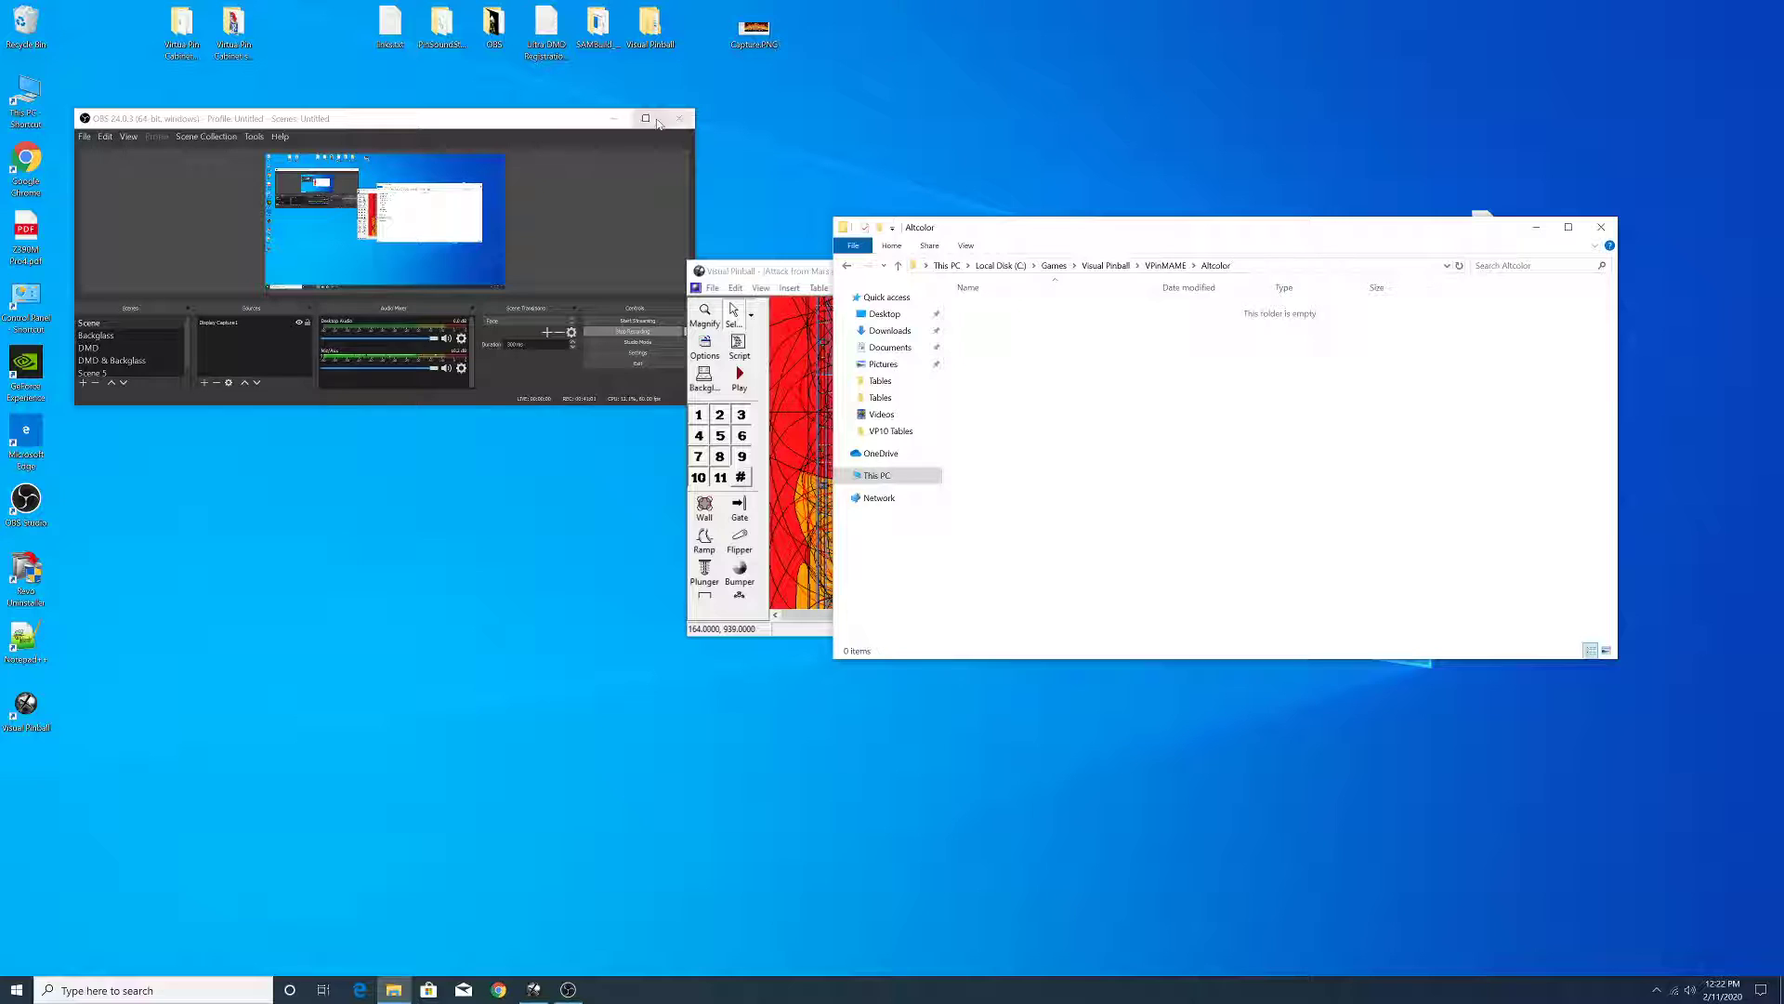
left_click(642, 21)
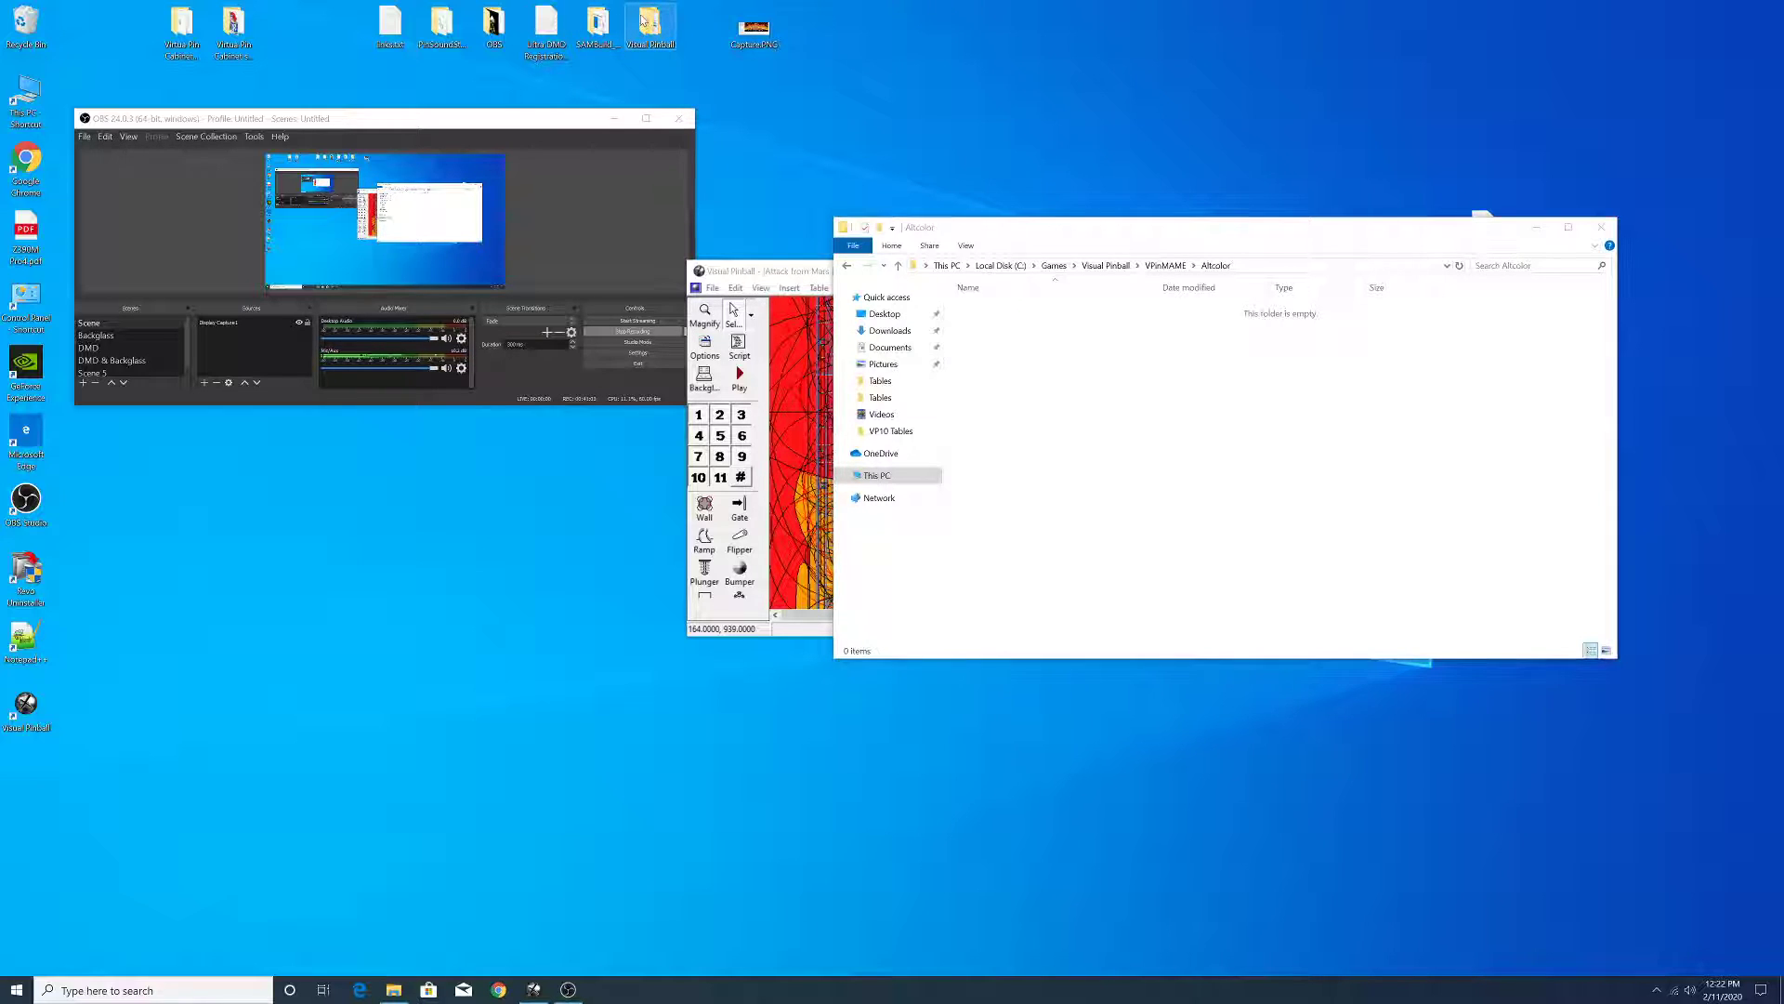
double_click(642, 22)
double_click(1013, 327)
left_click_drag(1027, 245, 1209, 243)
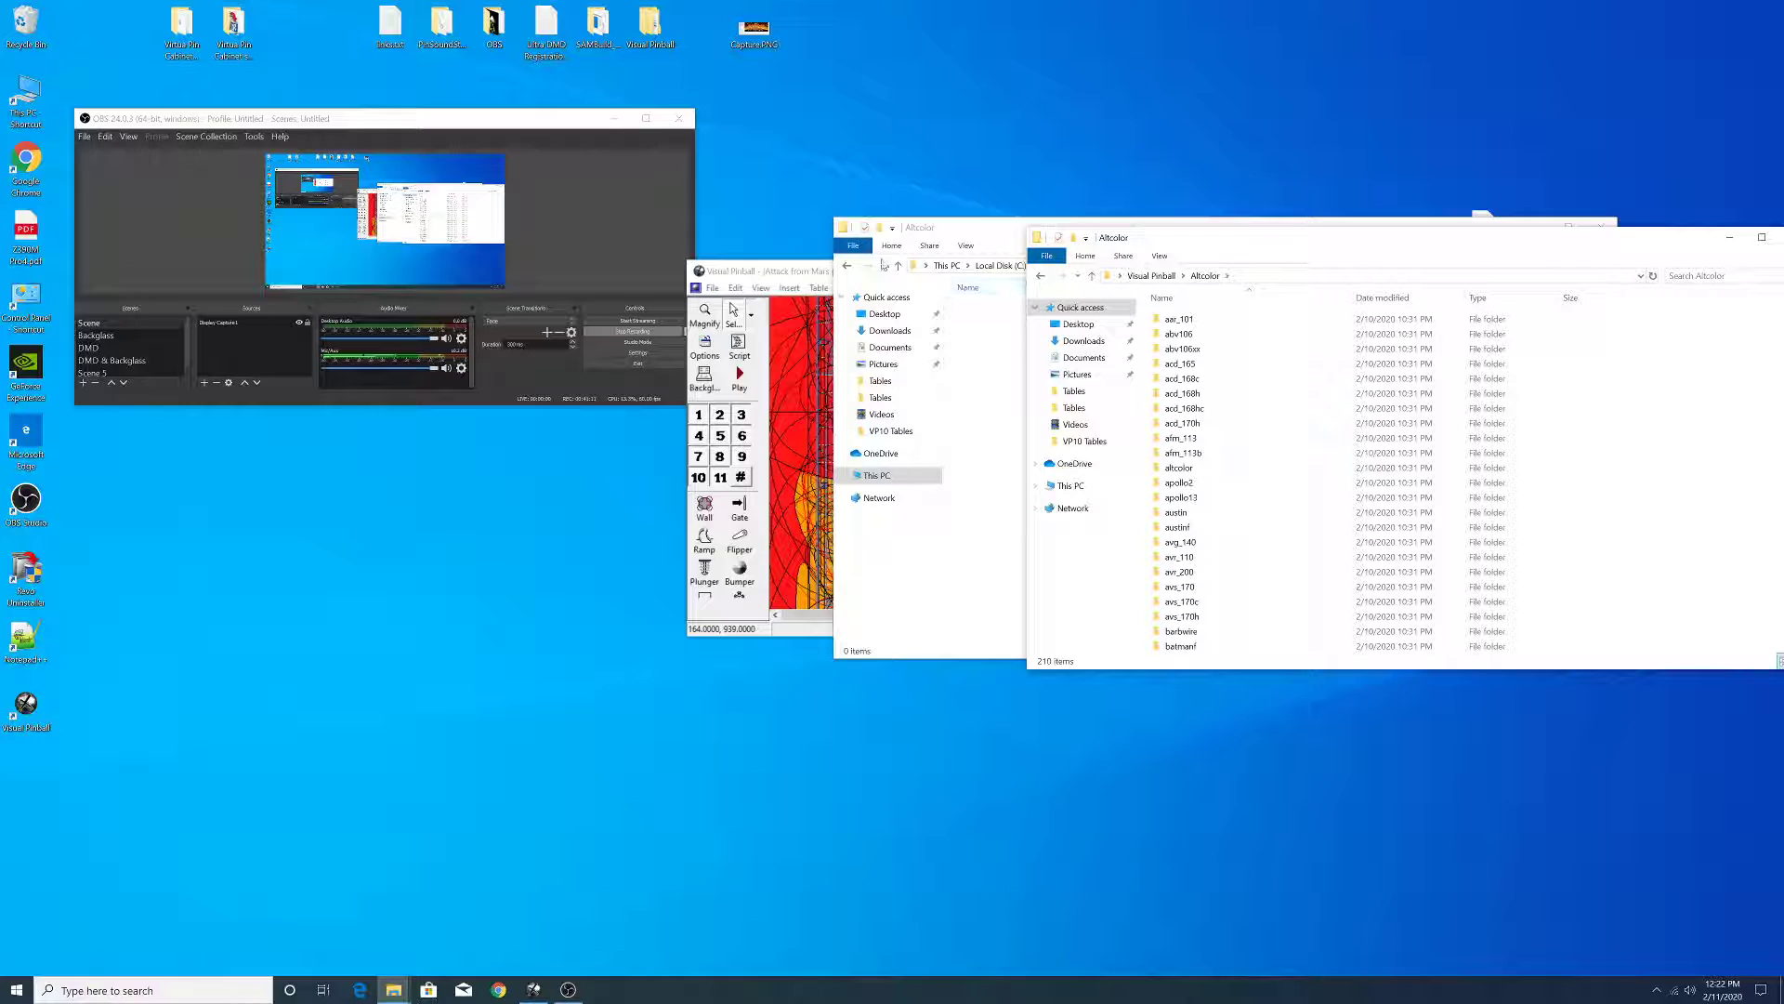
- Open the Attack from Mars table script in an enlarged window and look up the cGameName constant in the Game Name section
left_click(727, 342)
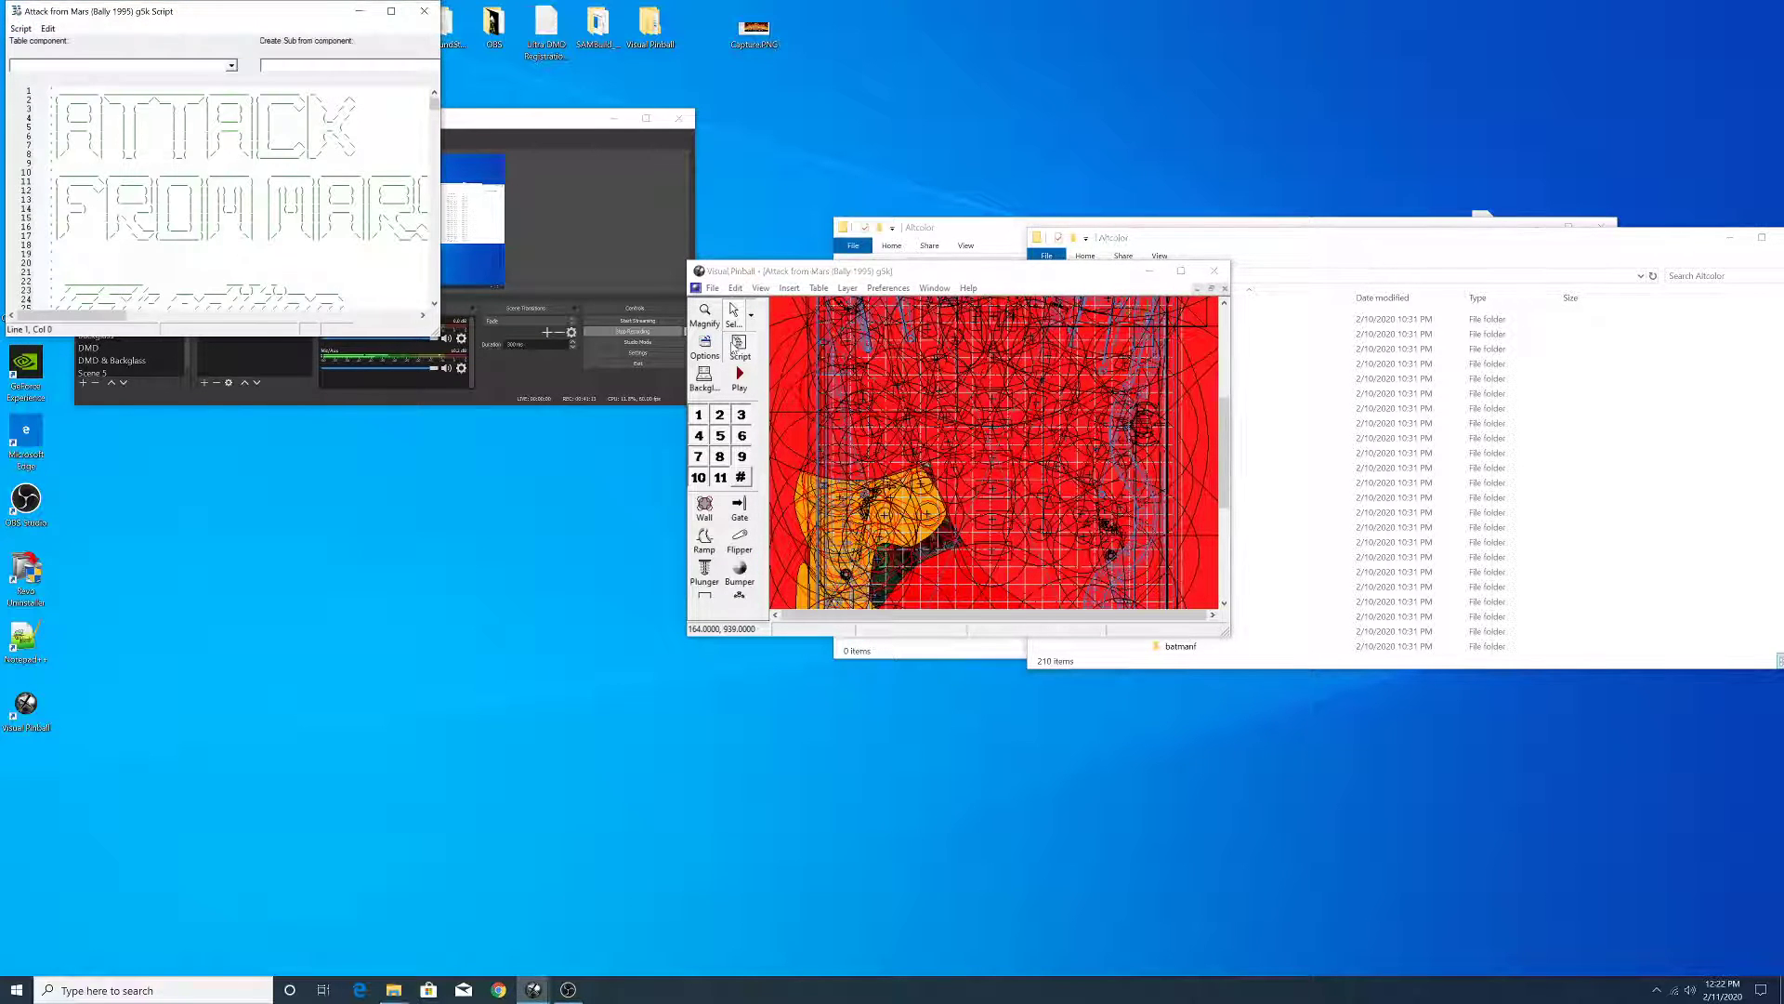
left_click_drag(432, 328, 1249, 732)
scroll(623, 395, "down", 17)
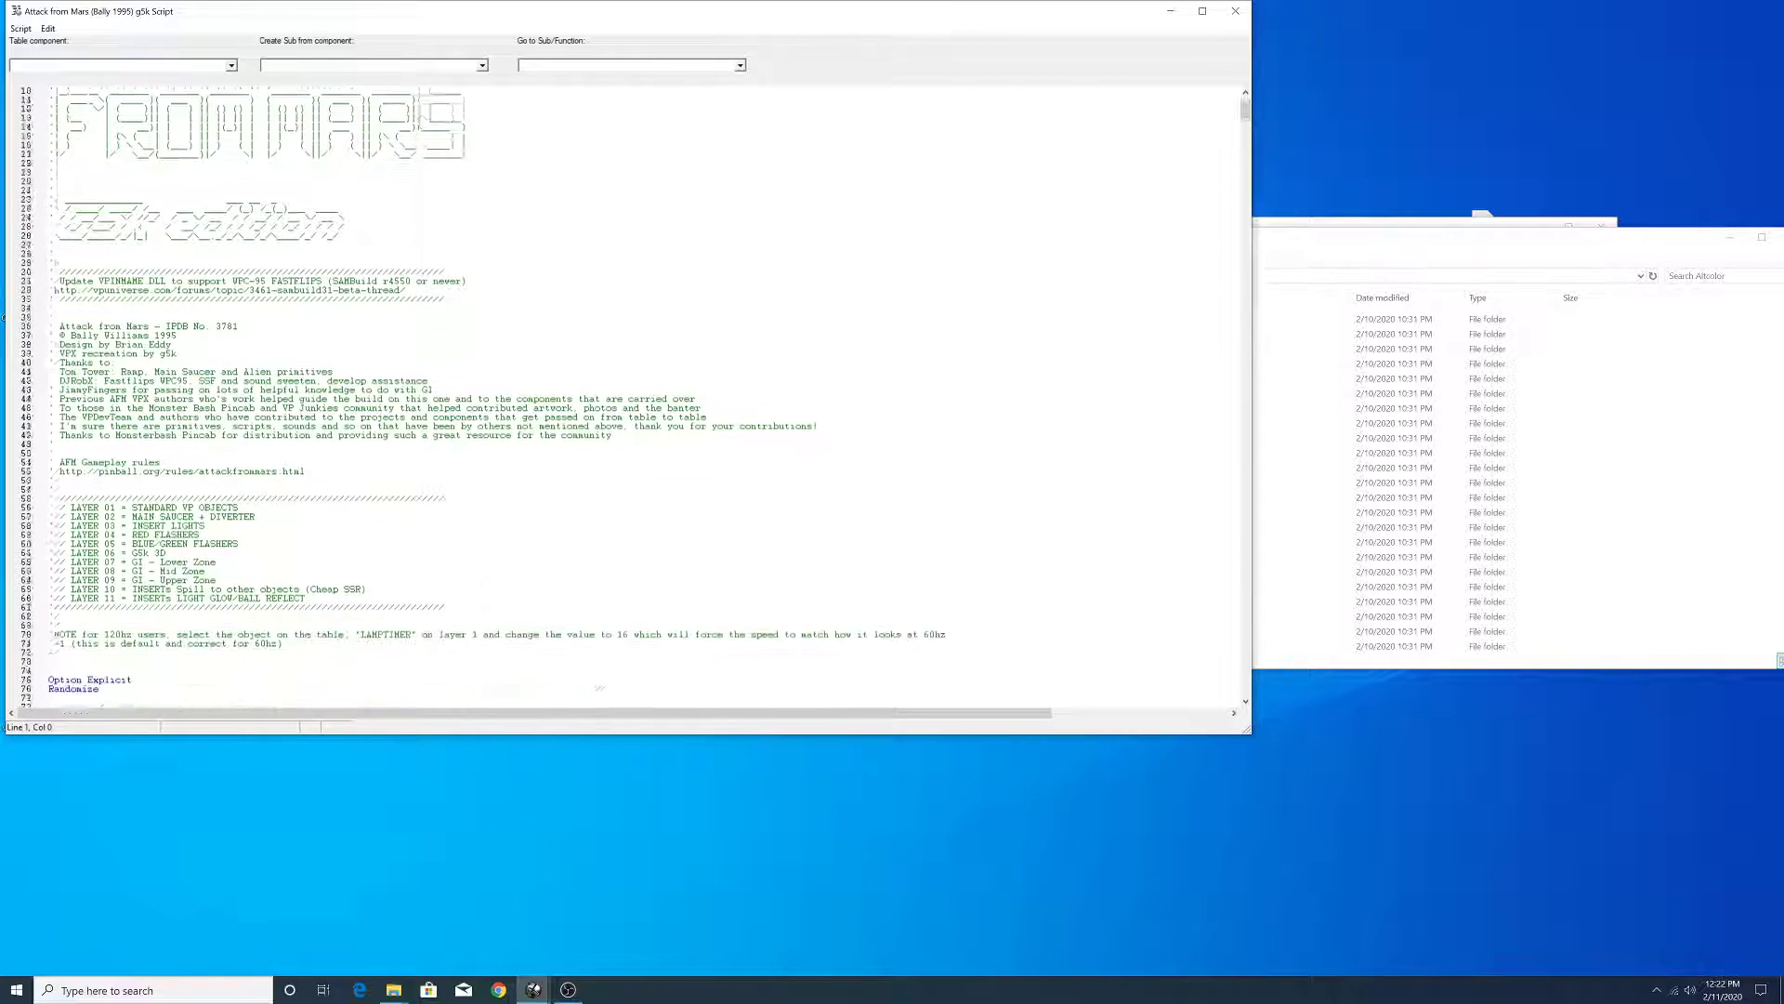
scroll(627, 395, "down", 15)
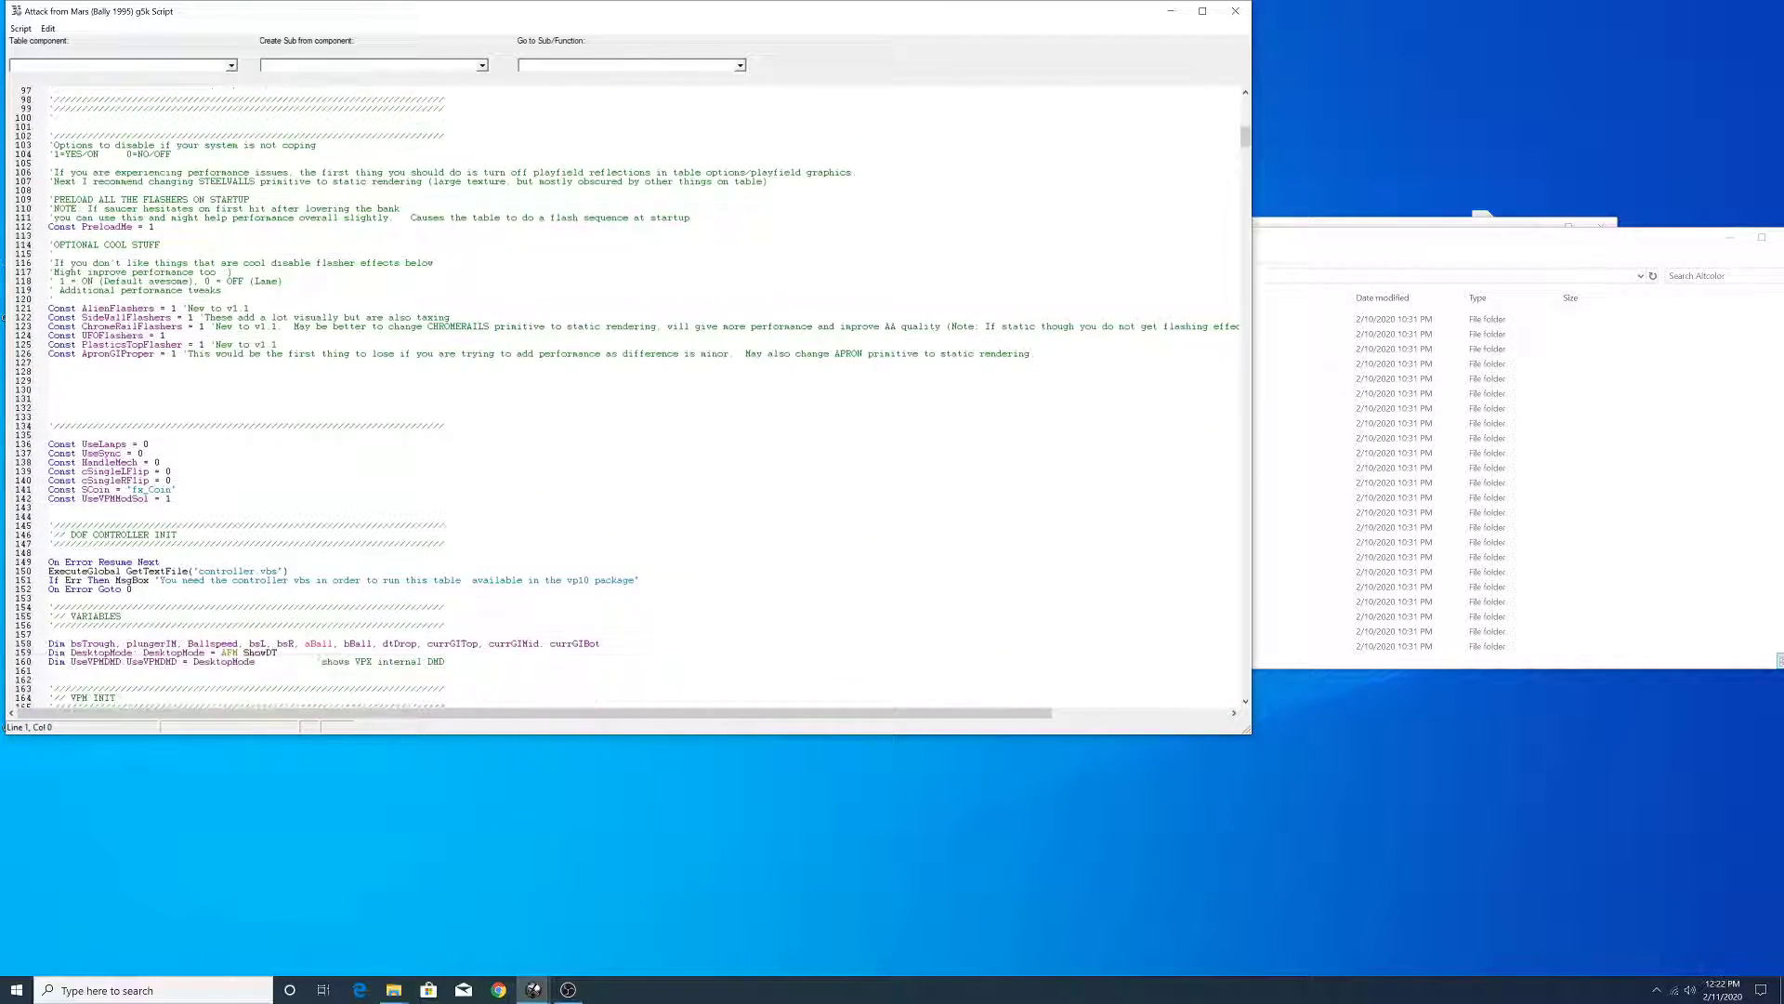
scroll(627, 395, "down", 3)
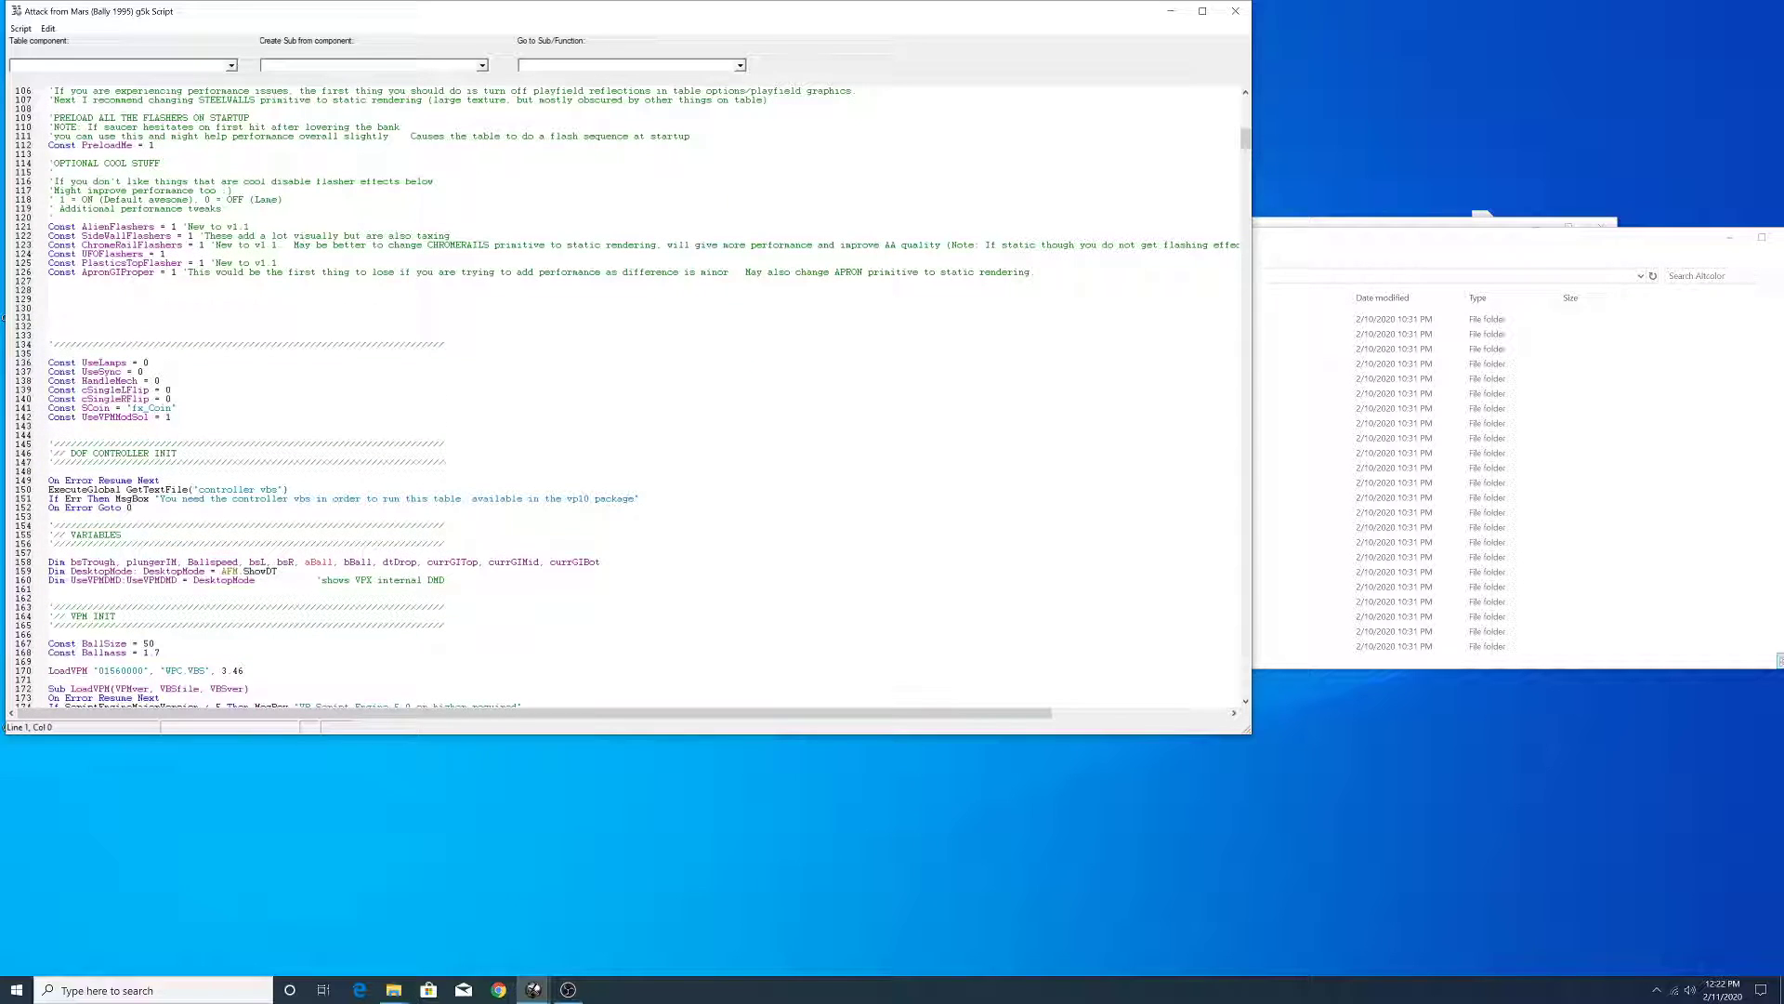
scroll(627, 395, "down", 7)
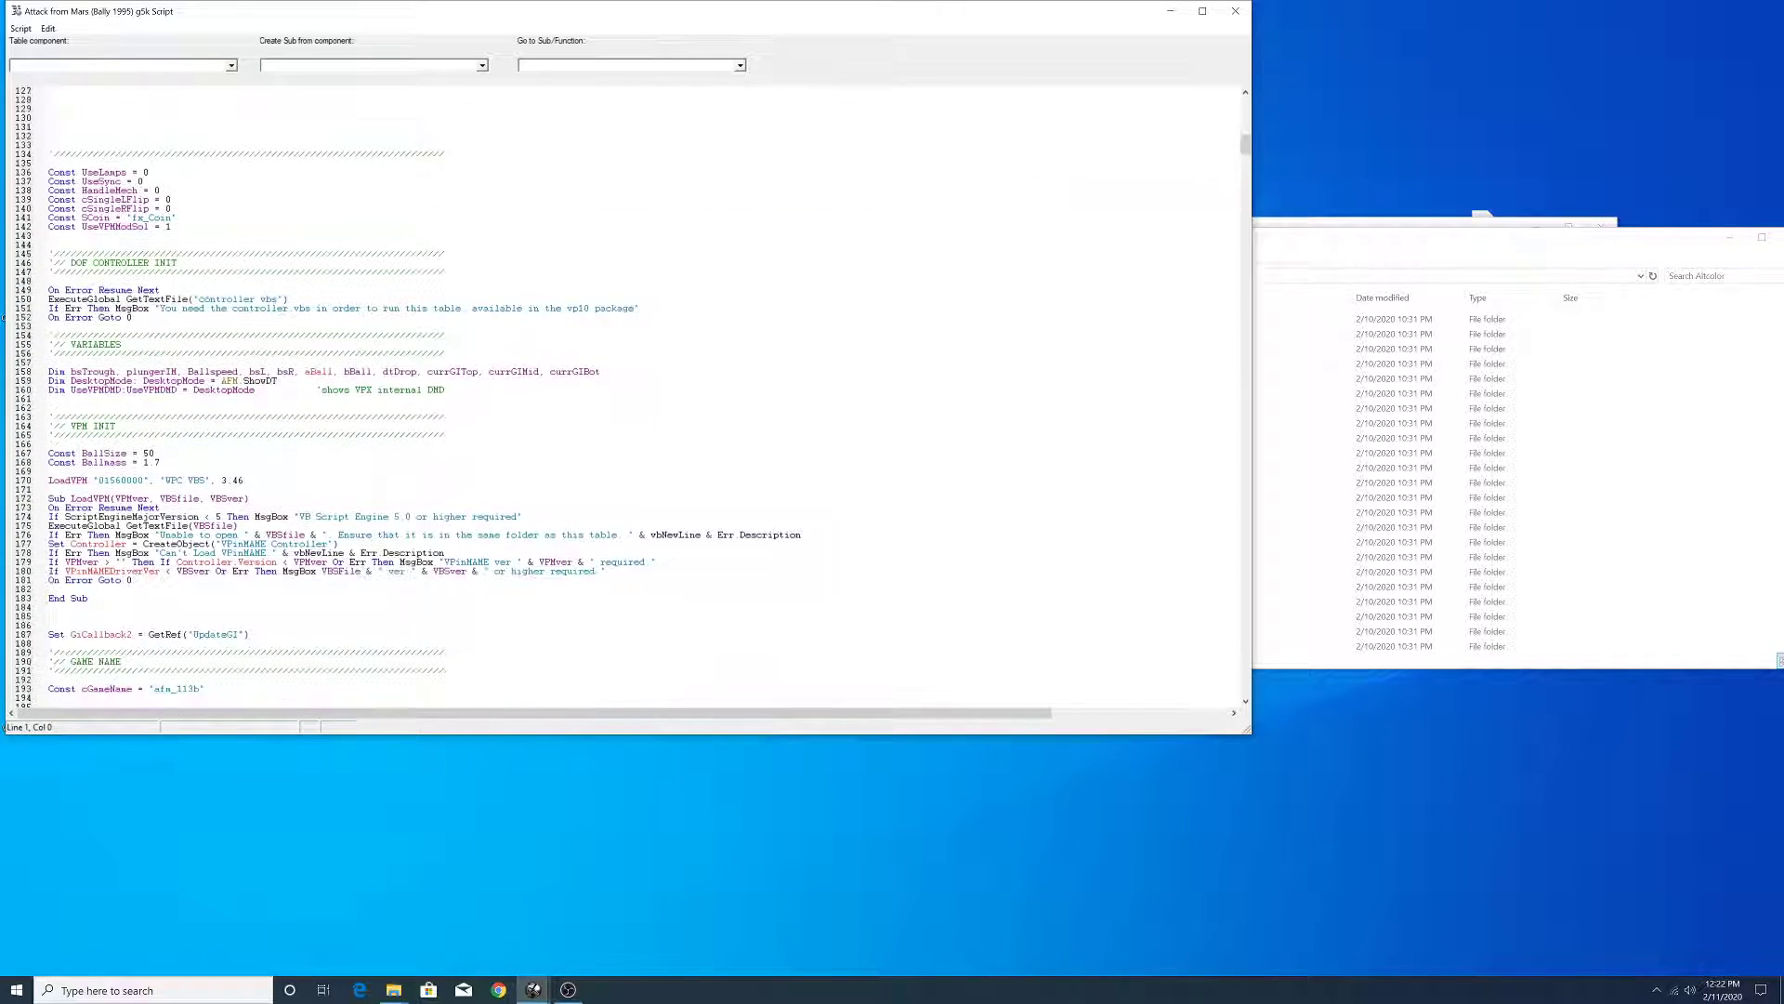
scroll(627, 395, "down", 6)
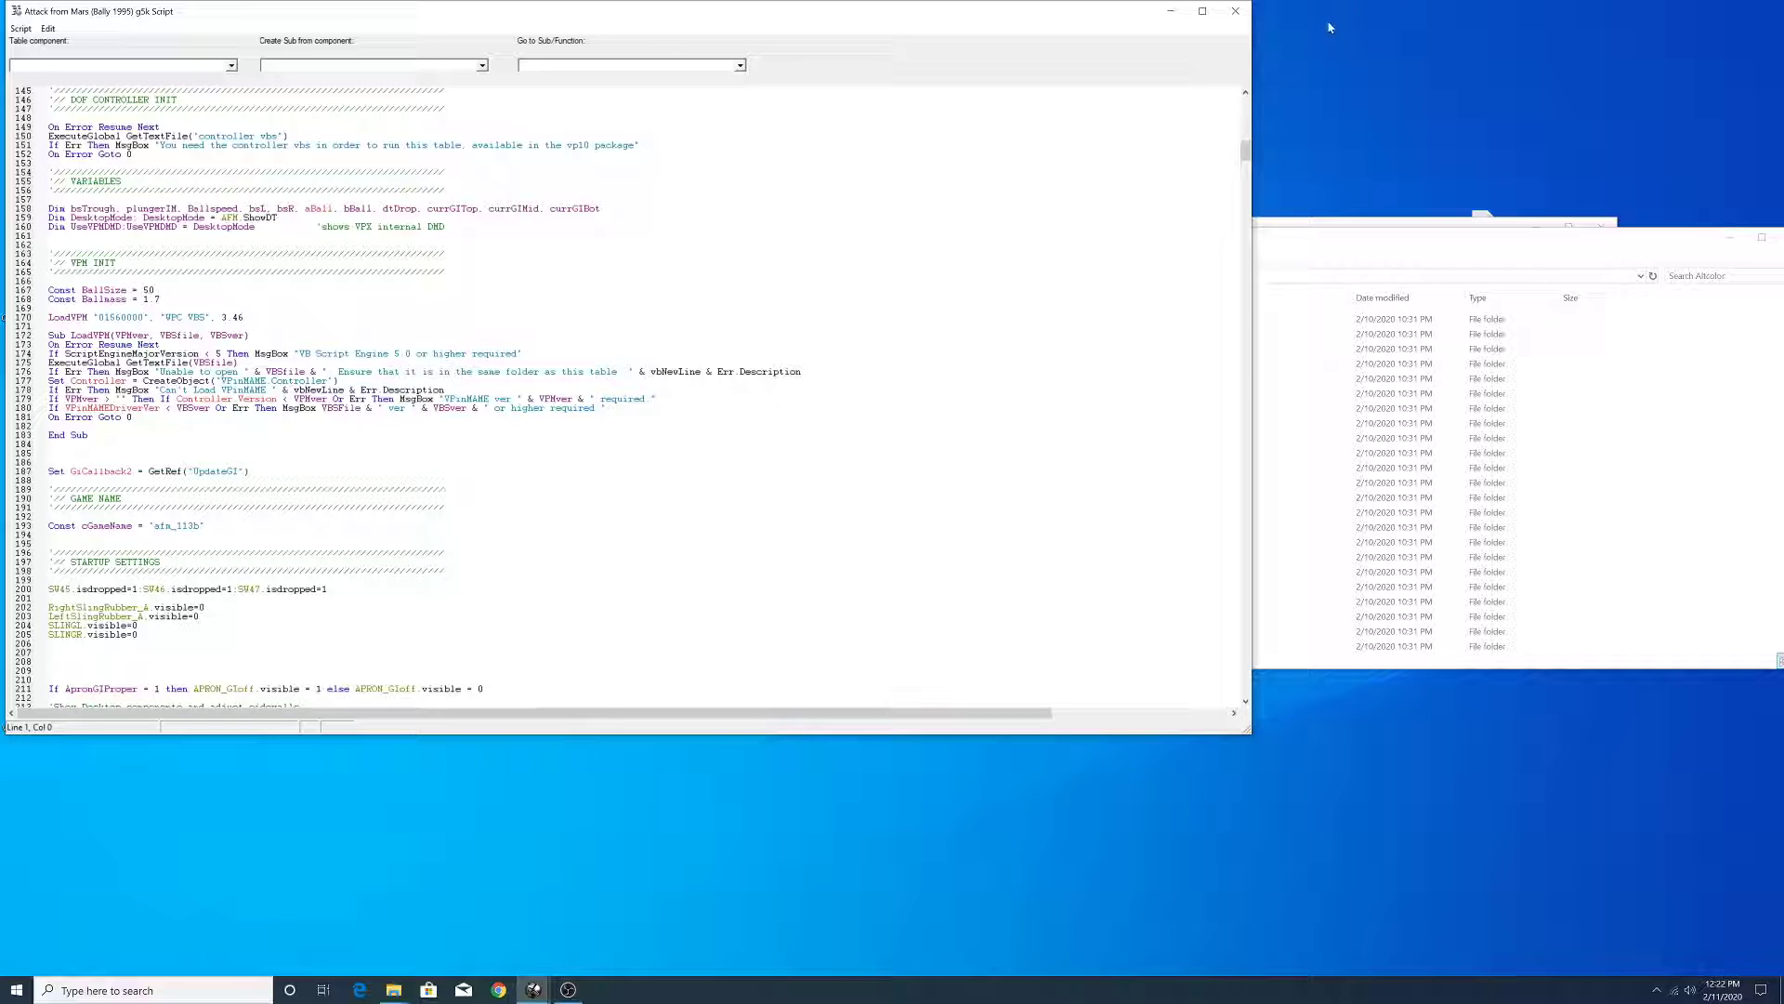
- Copy the afm_113b folder from the desktop's Altcolor collection into the Altcolor folder inside VPinMAME
left_click(1386, 257)
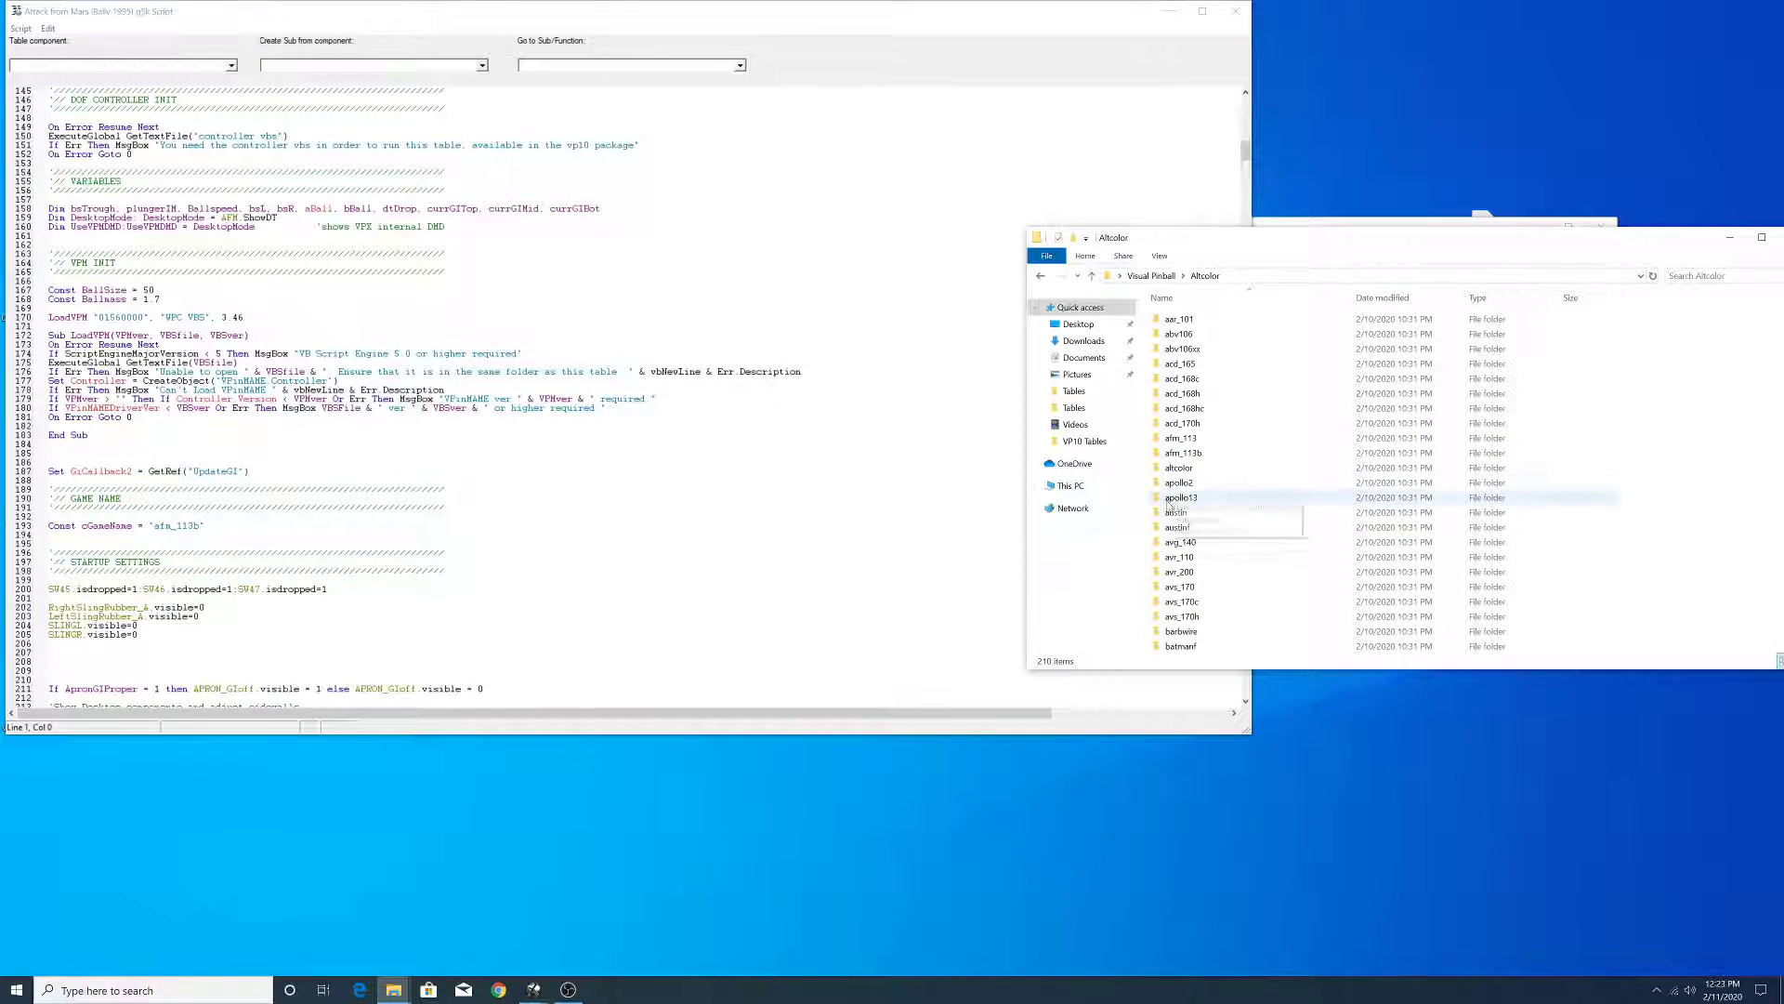
left_click(1180, 457)
right_click(1181, 460)
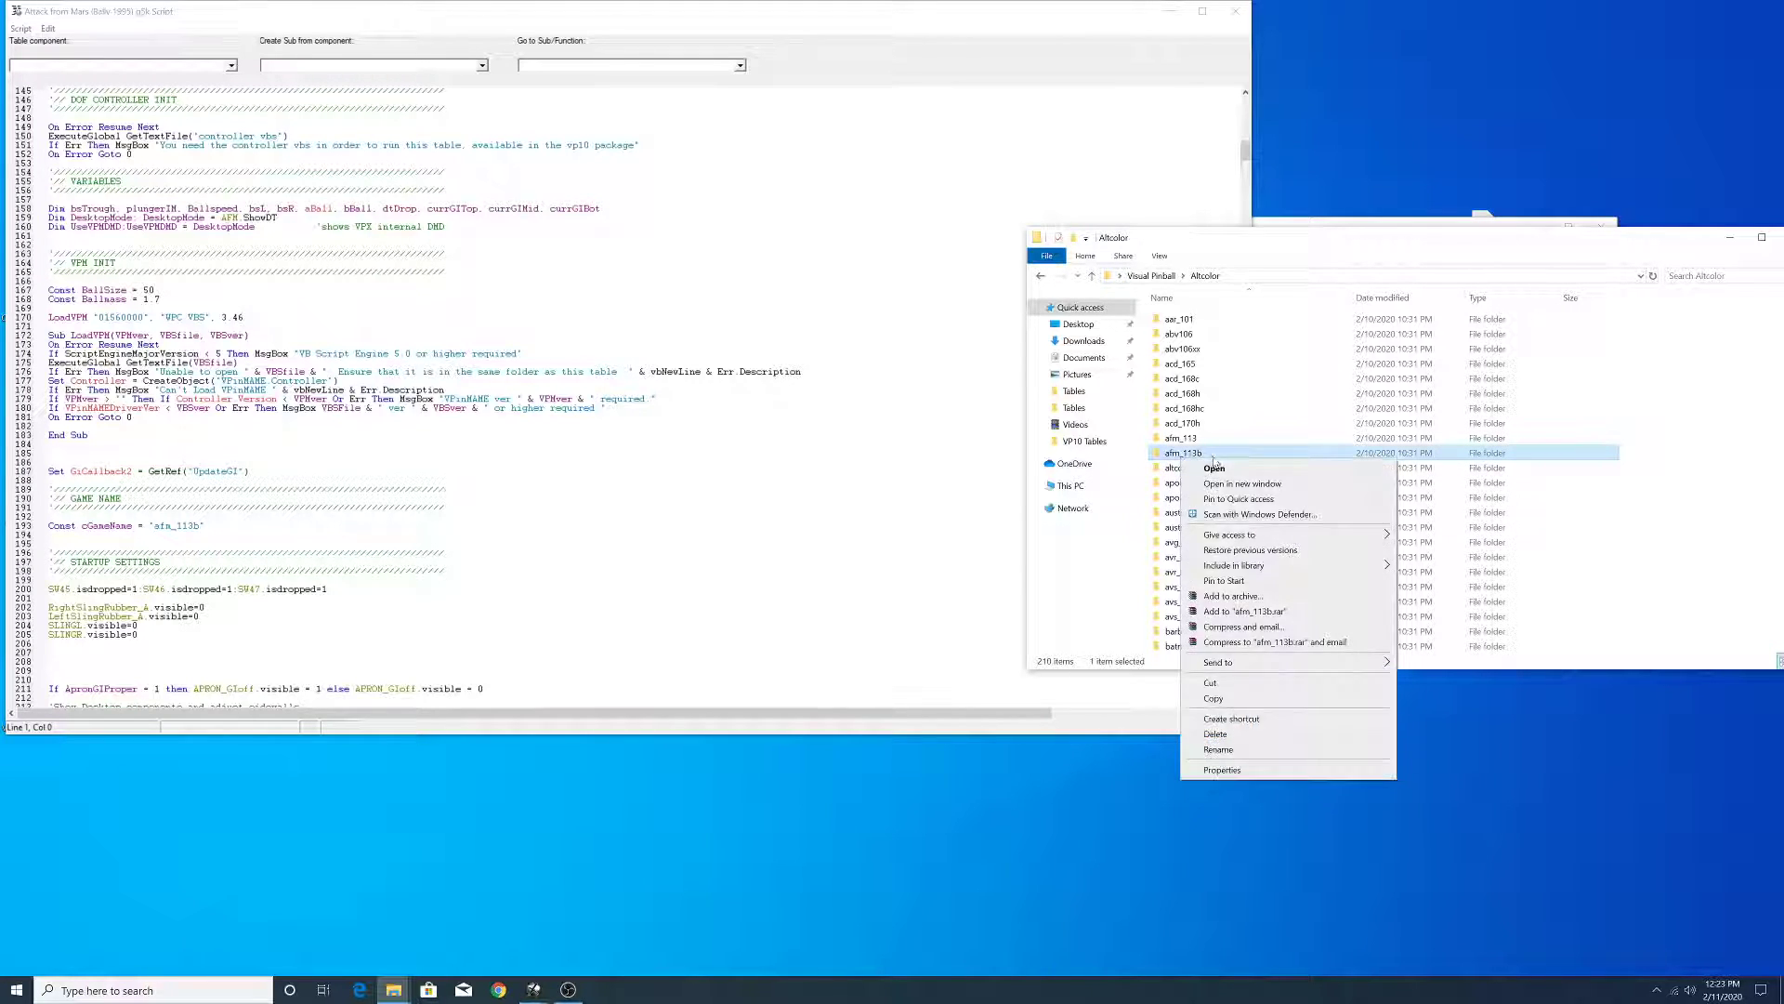
left_click(1217, 693)
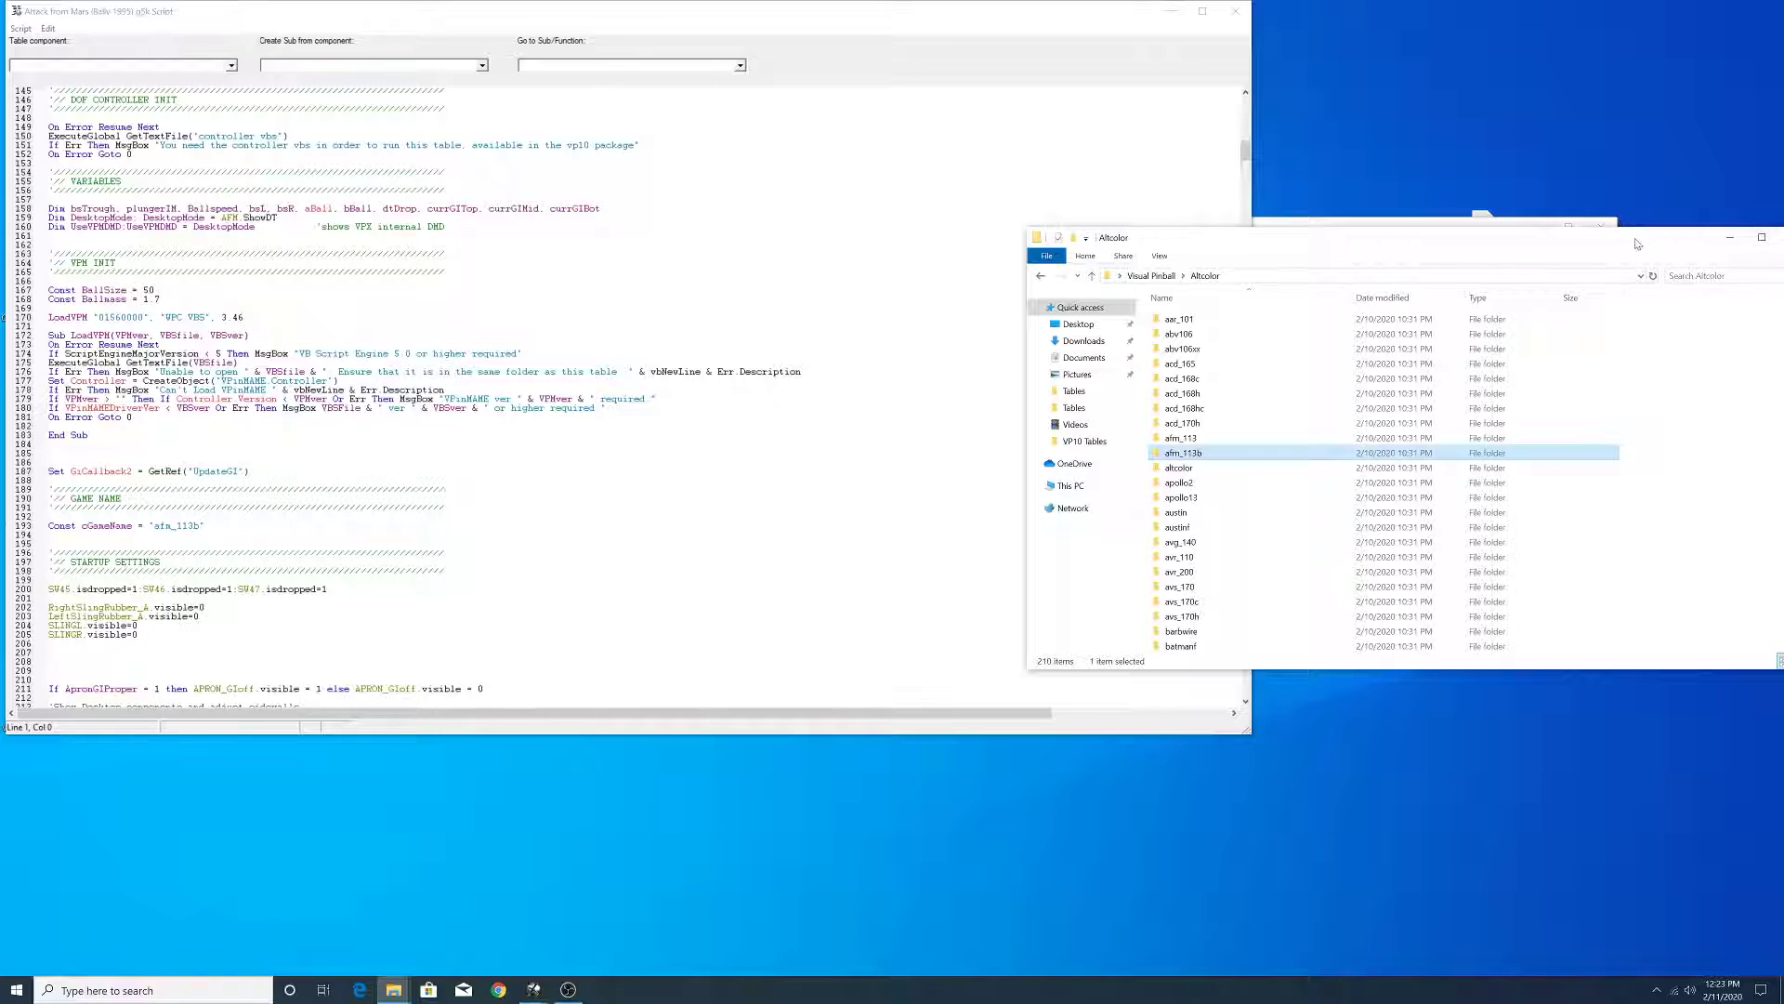
left_click_drag(1710, 232, 1598, 232)
left_click(1692, 238)
left_click(1355, 240)
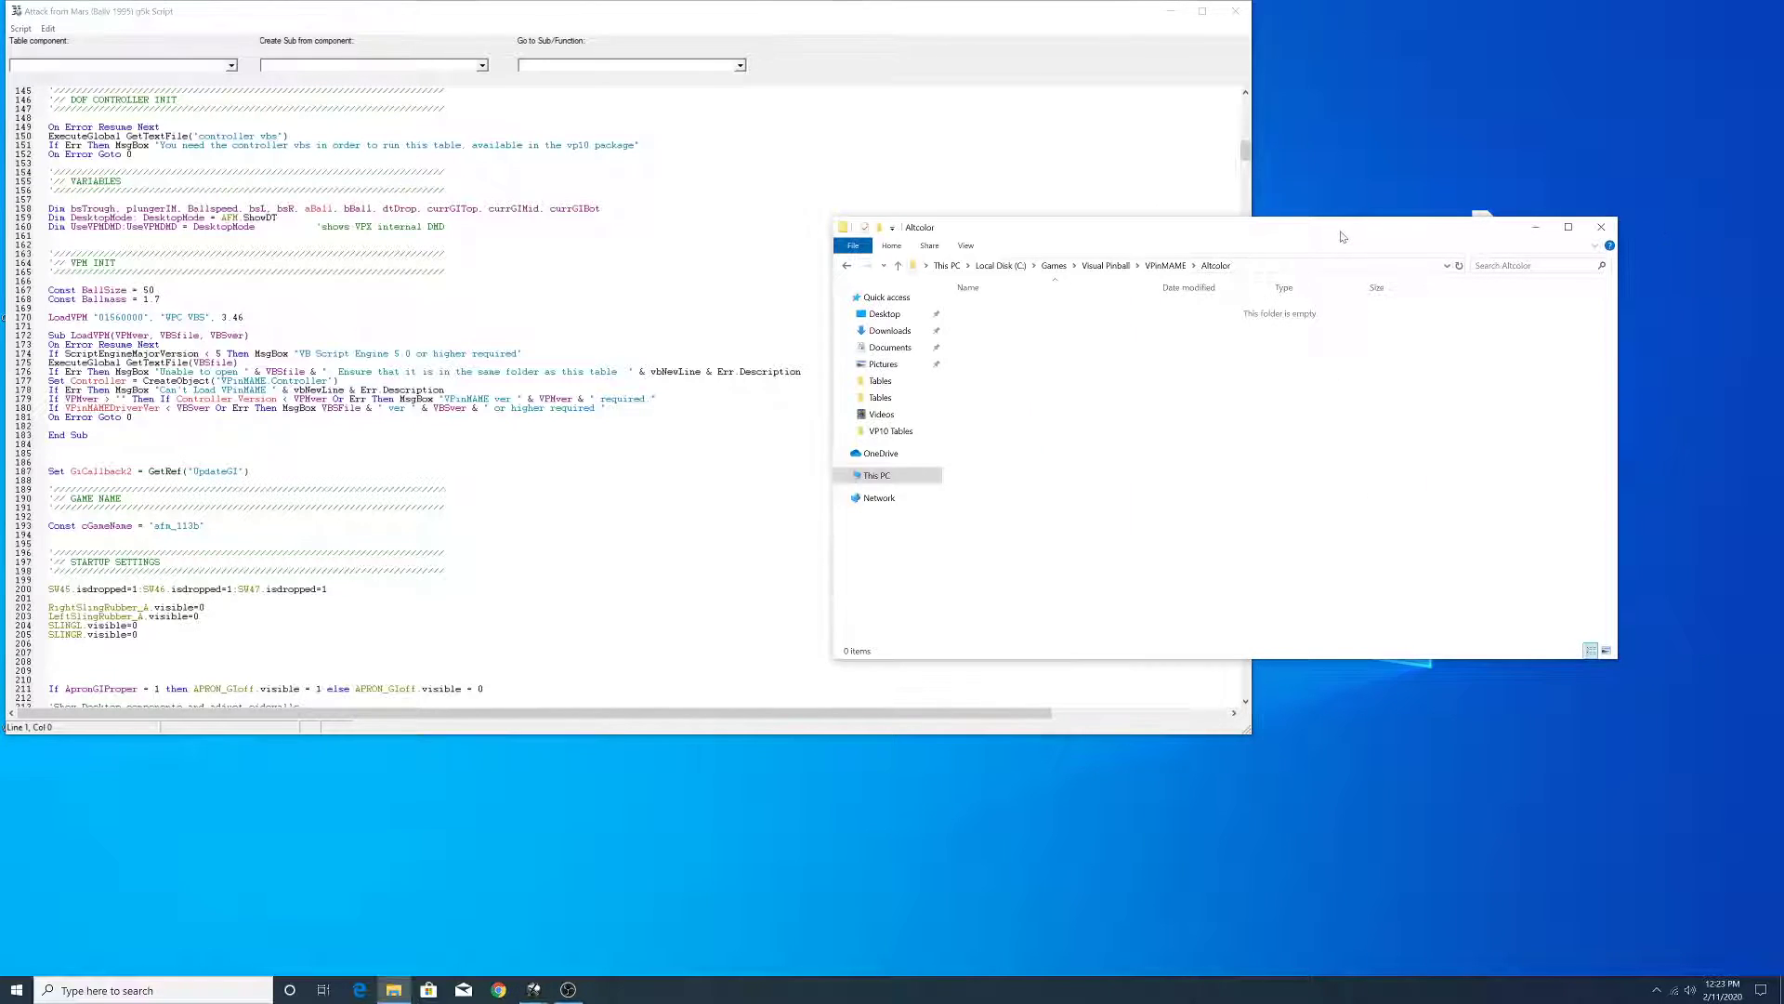
right_click(1112, 322)
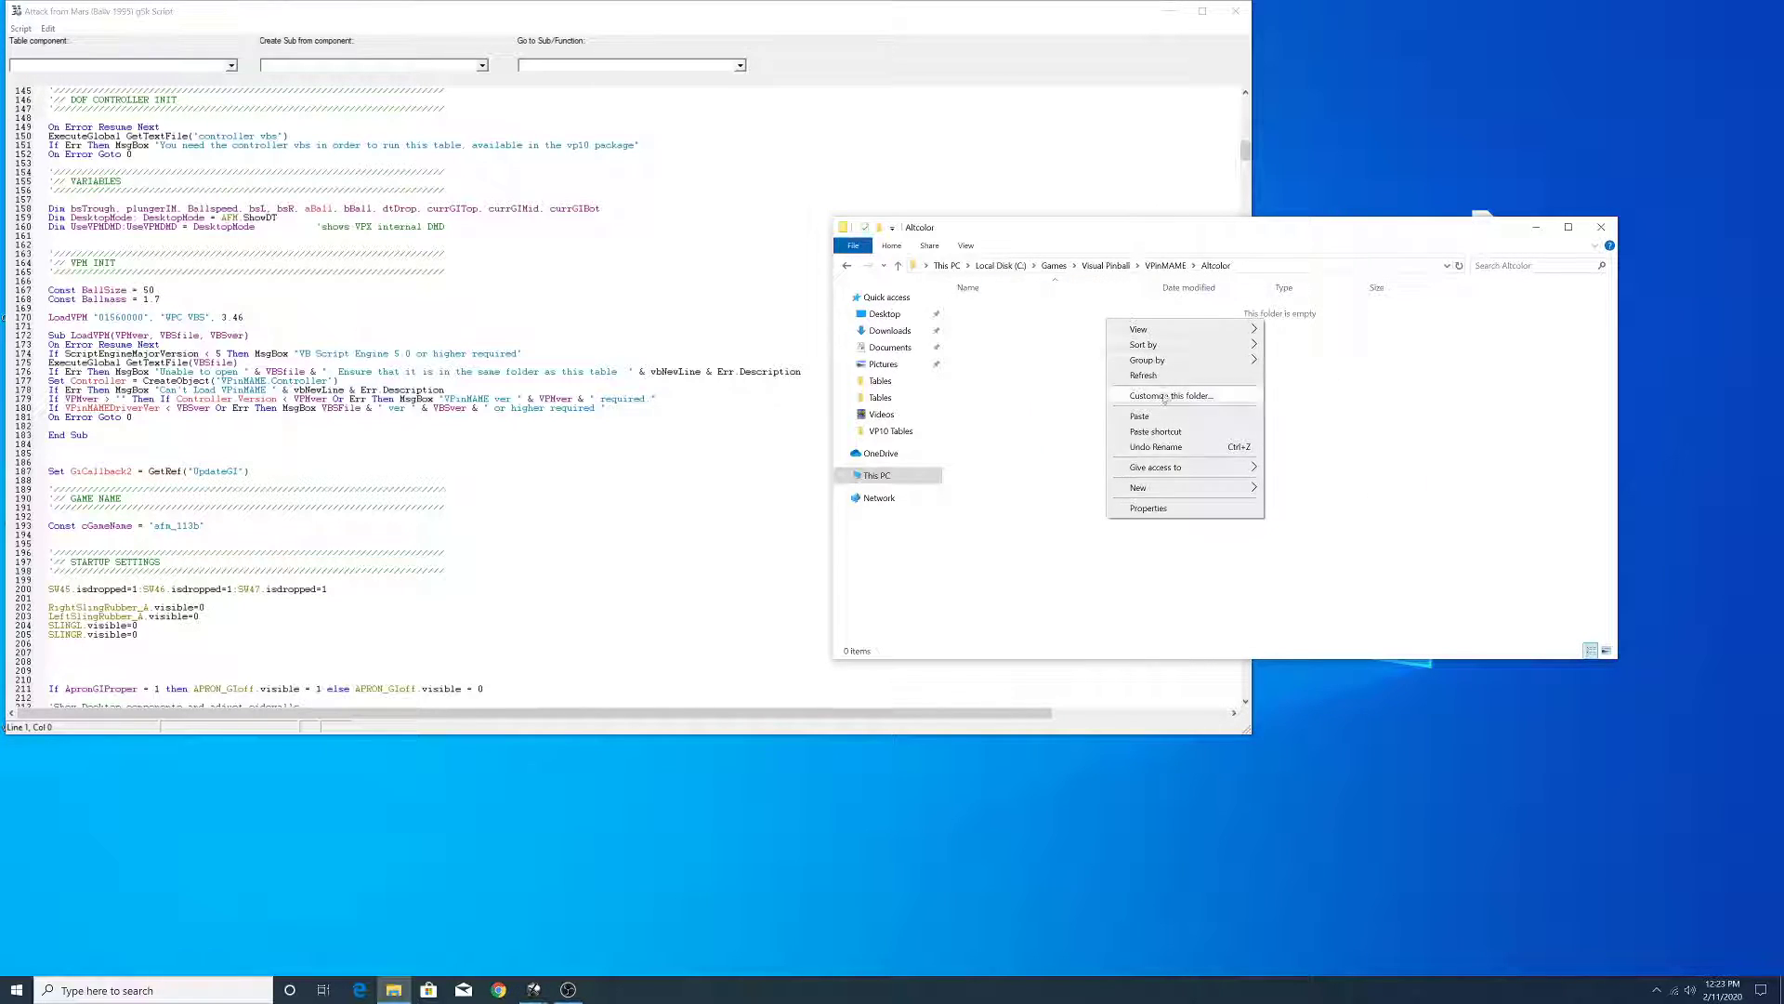
left_click(1160, 420)
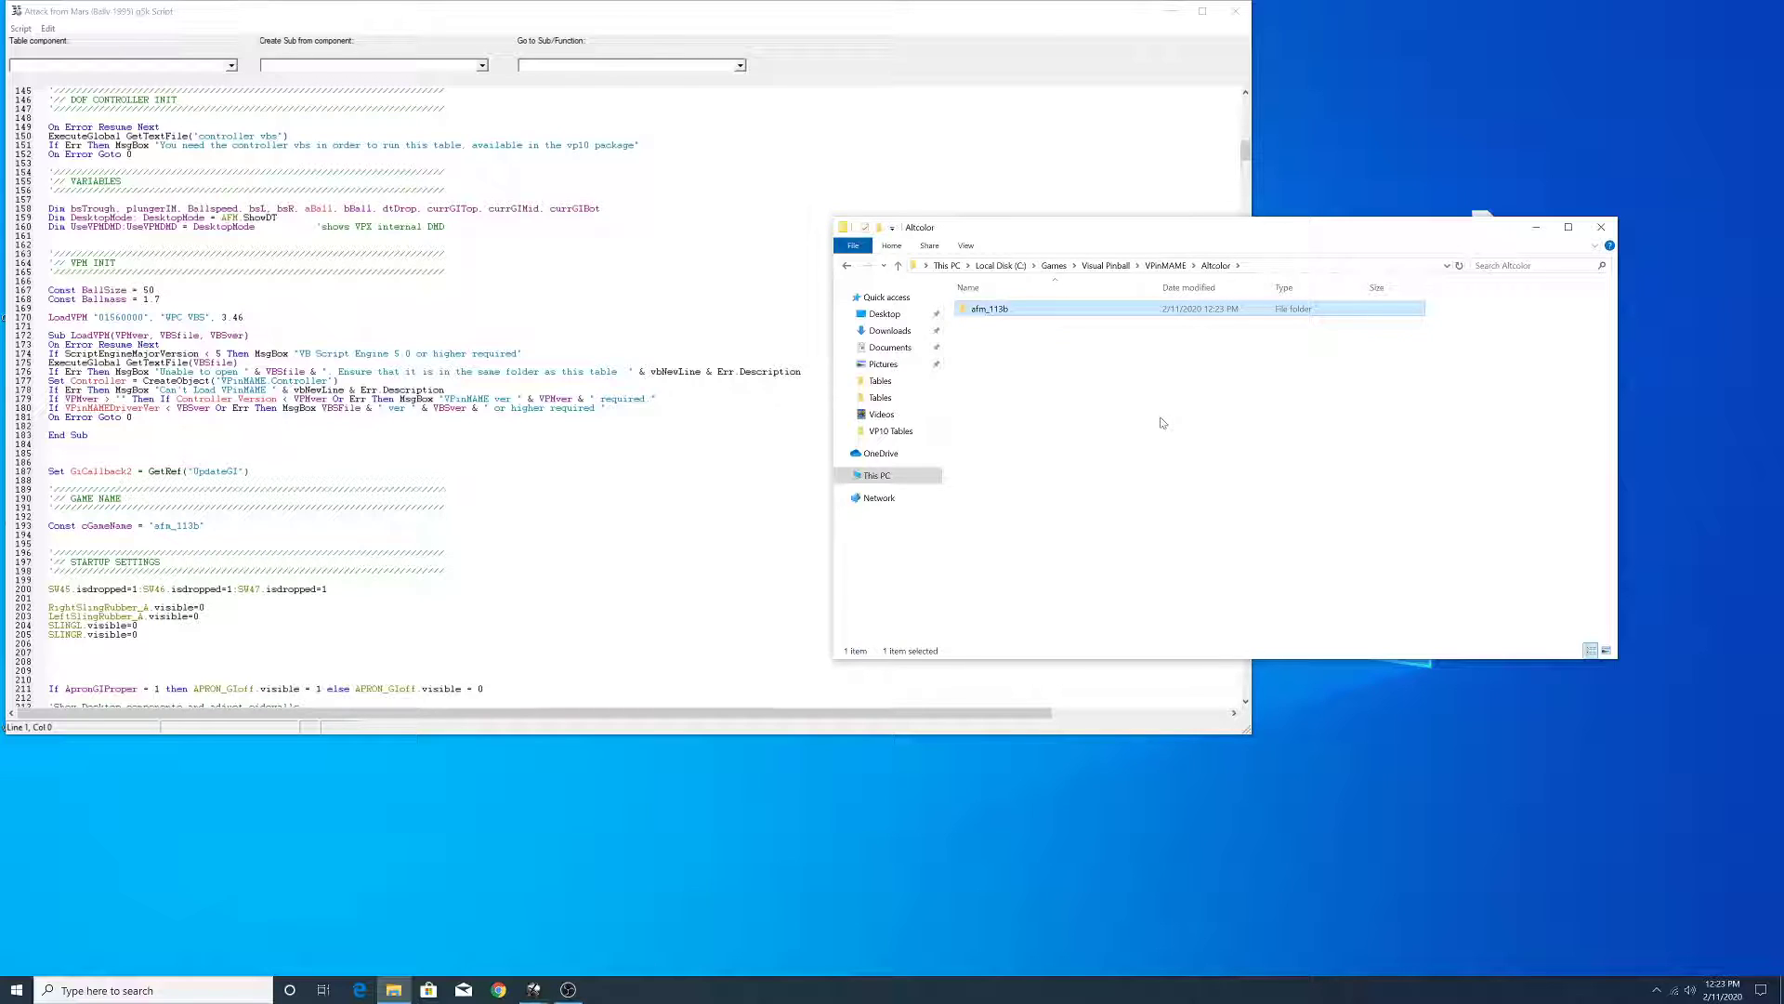
- Examine the files in the copied afm_113b folder and its location under VPinMAME, and close the folder windows
left_click(901, 267)
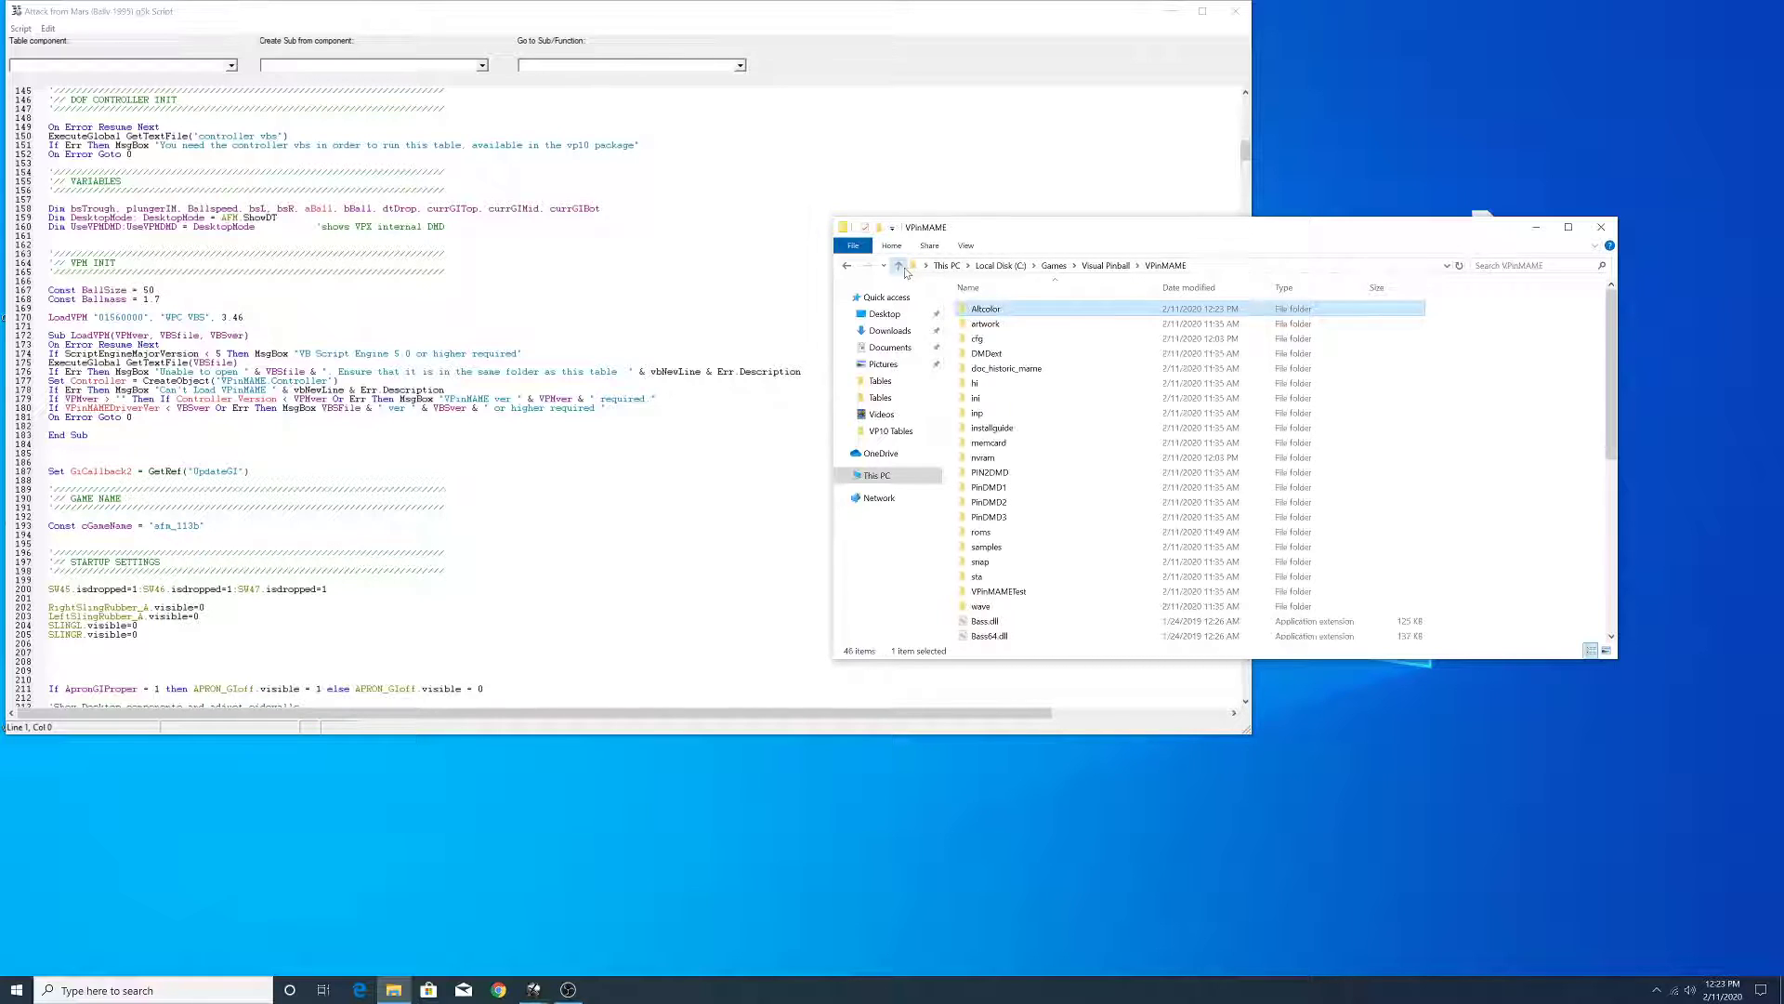
double_click(989, 309)
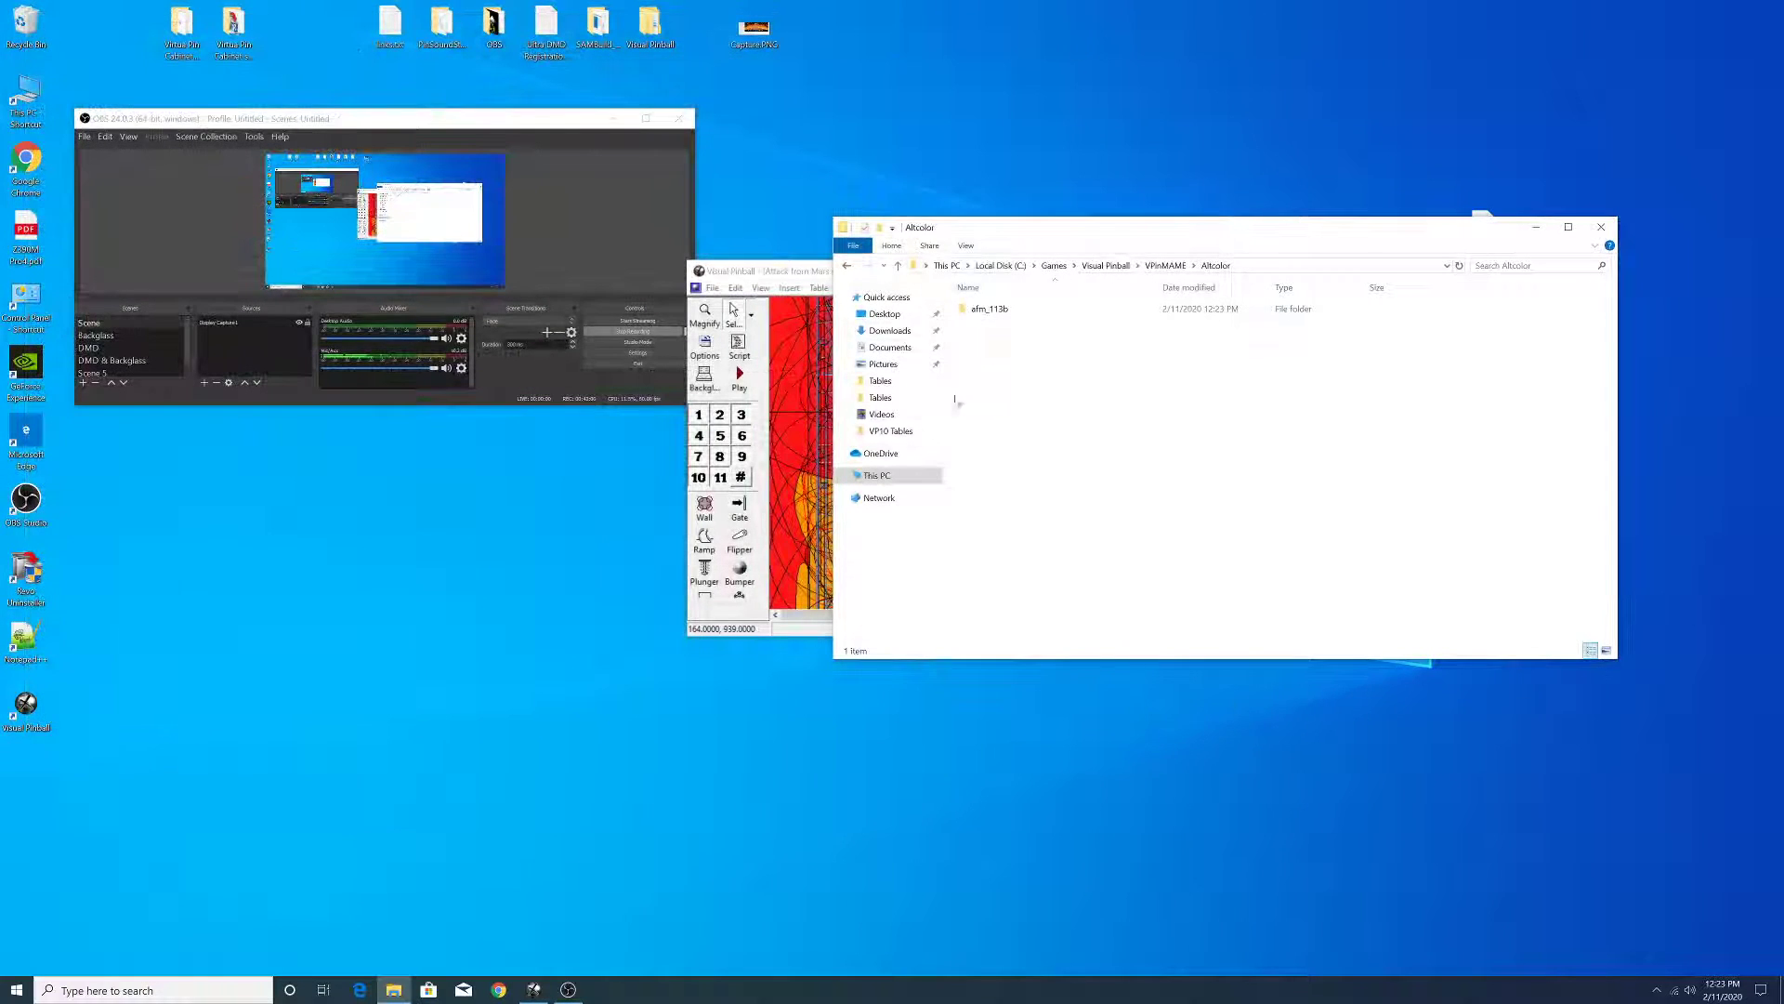
double_click(990, 309)
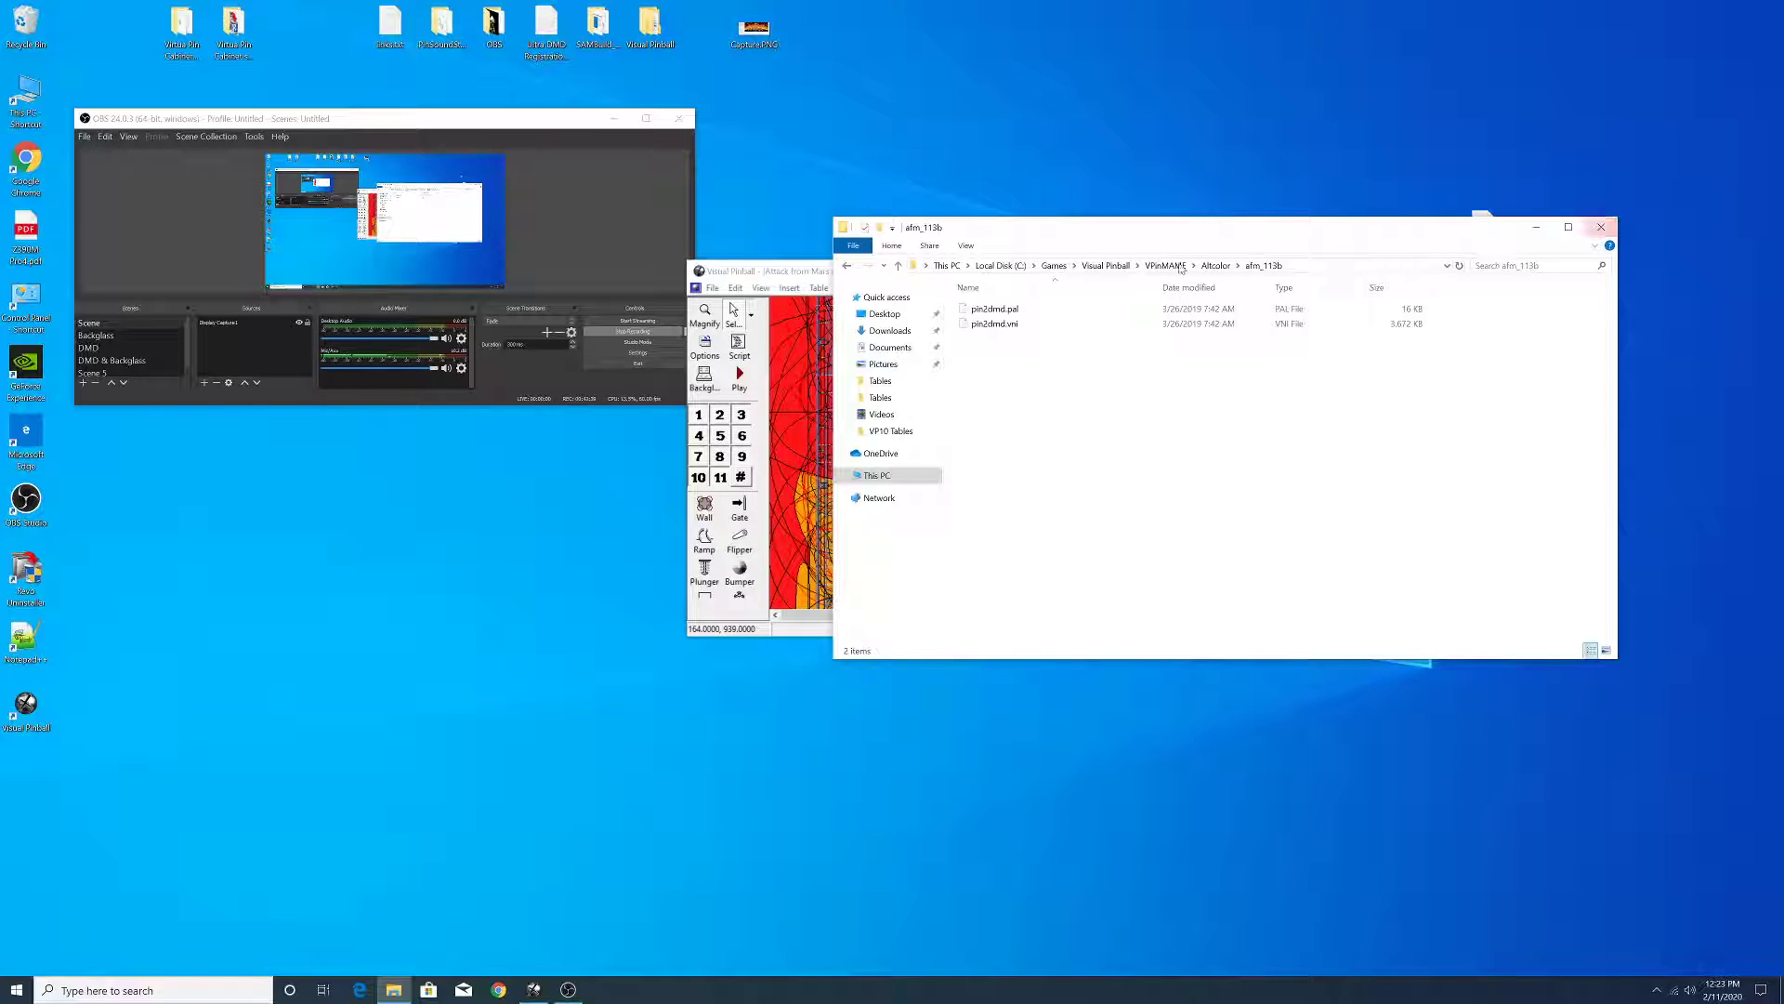
left_click(899, 265)
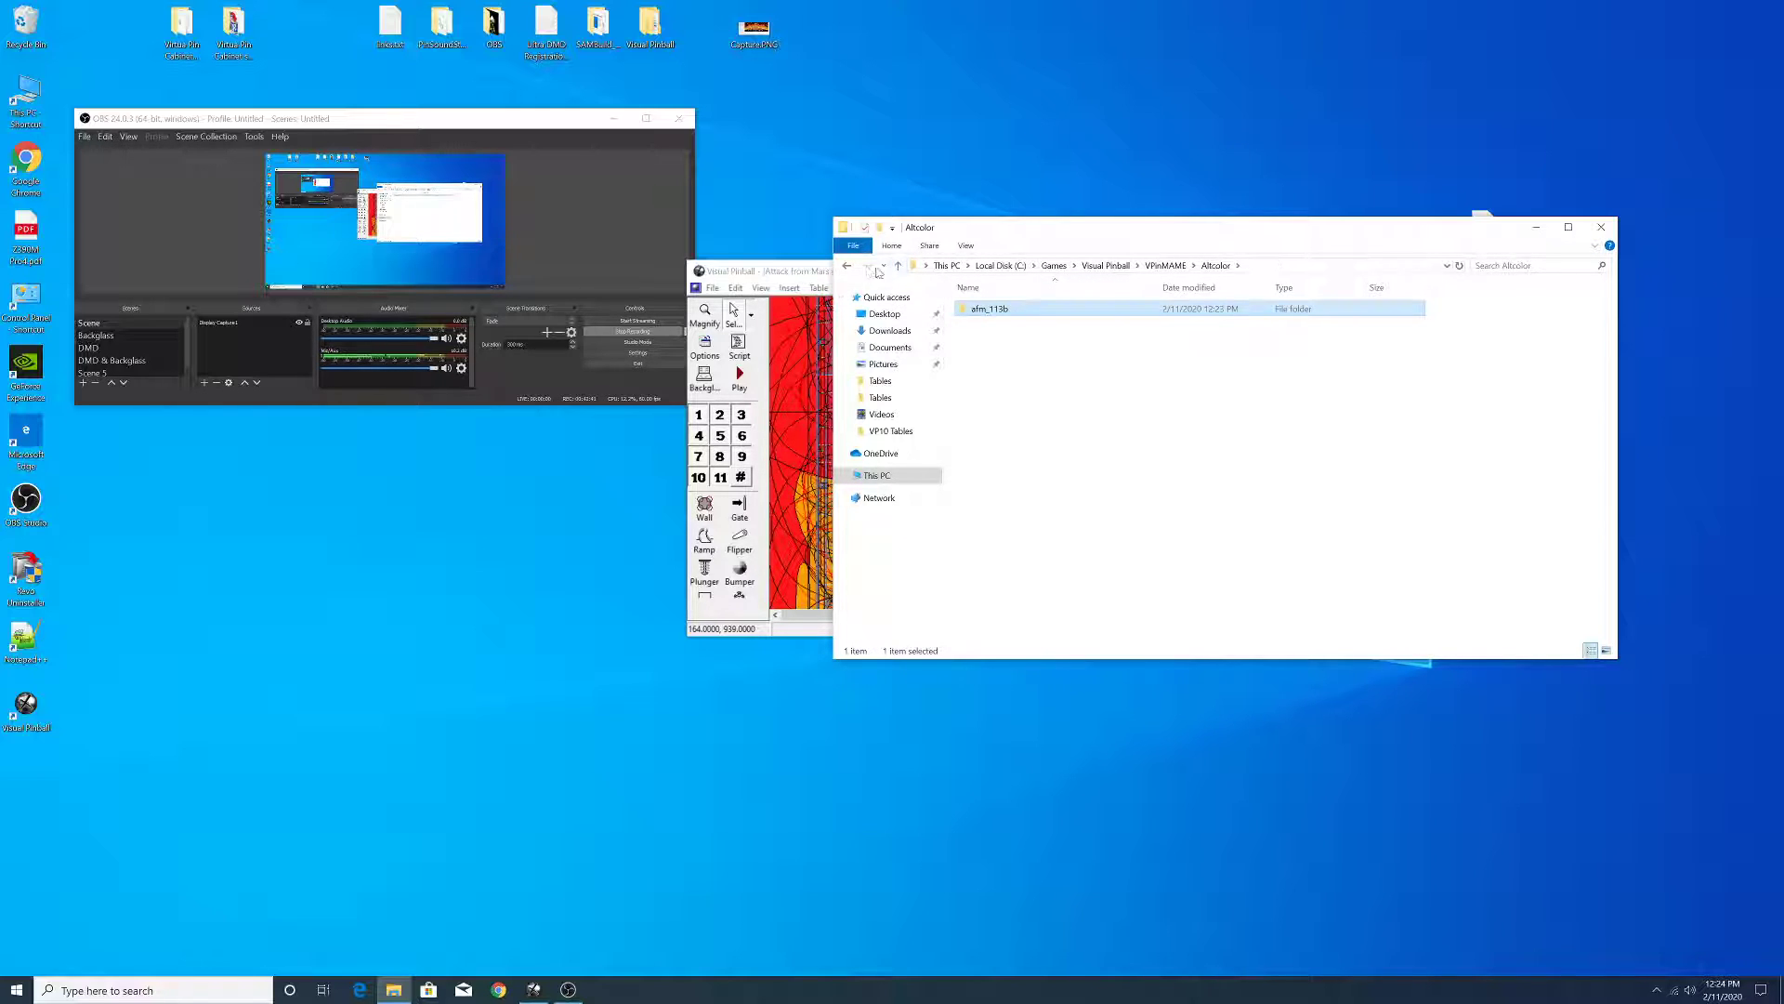
left_click(899, 266)
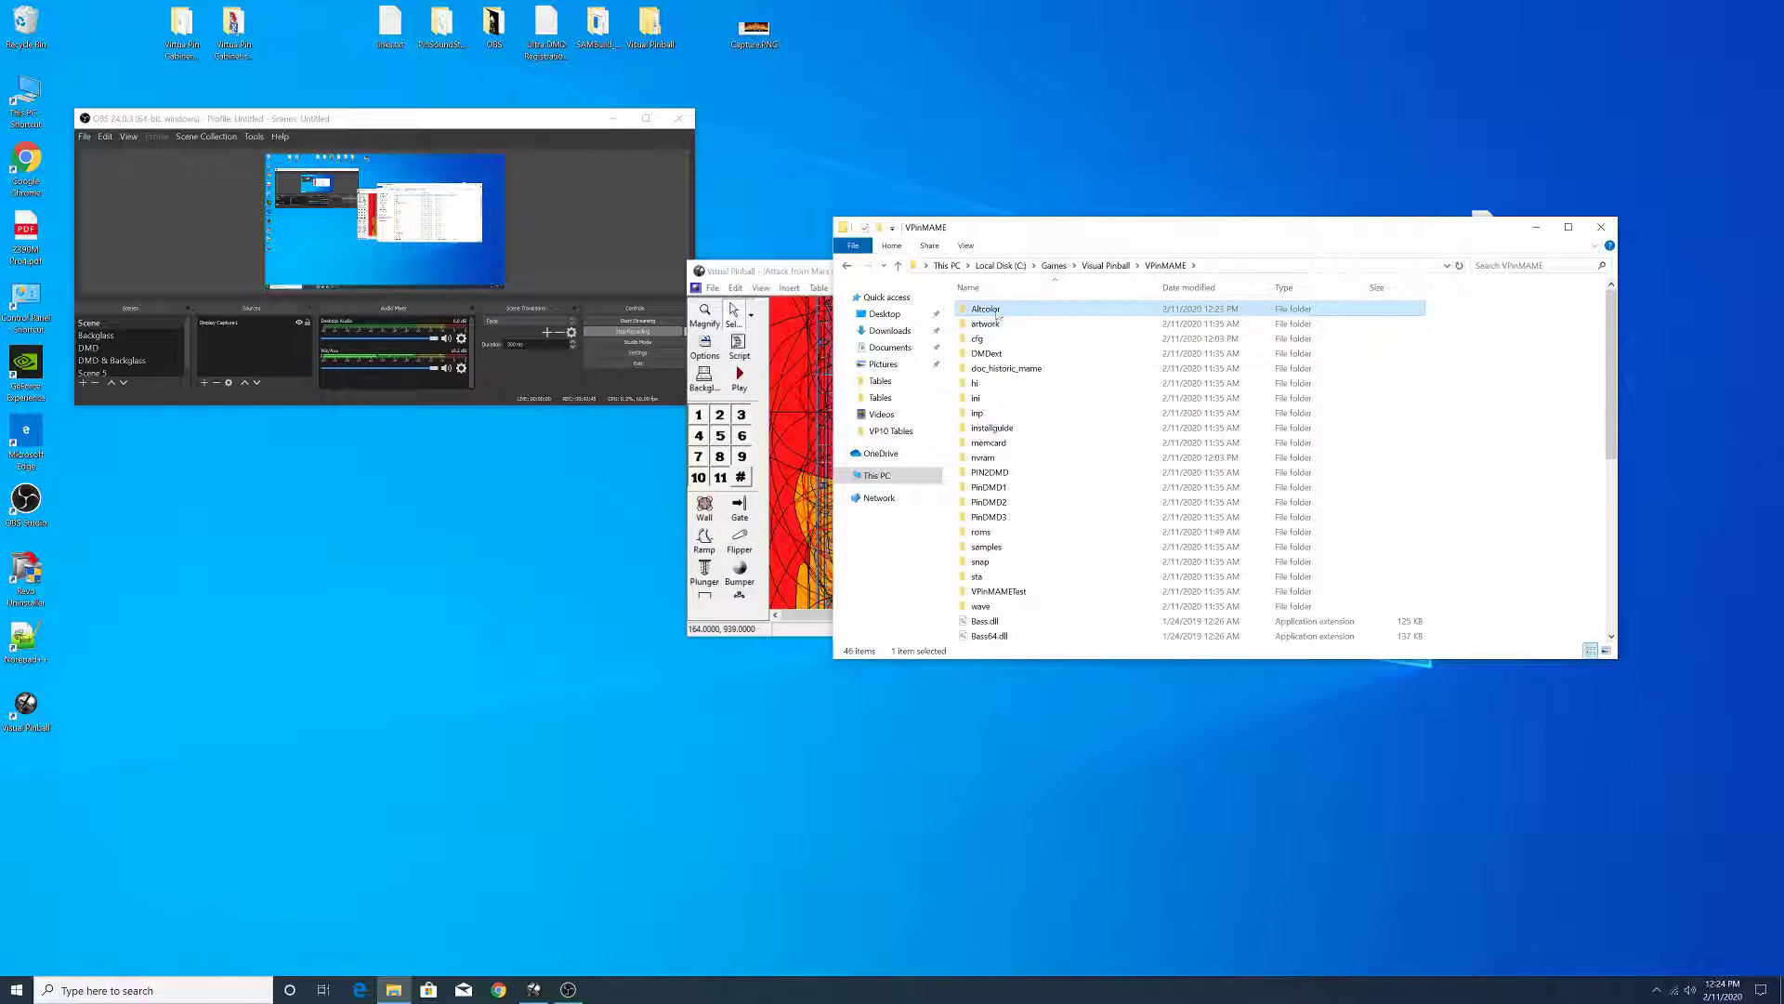
double_click(640, 28)
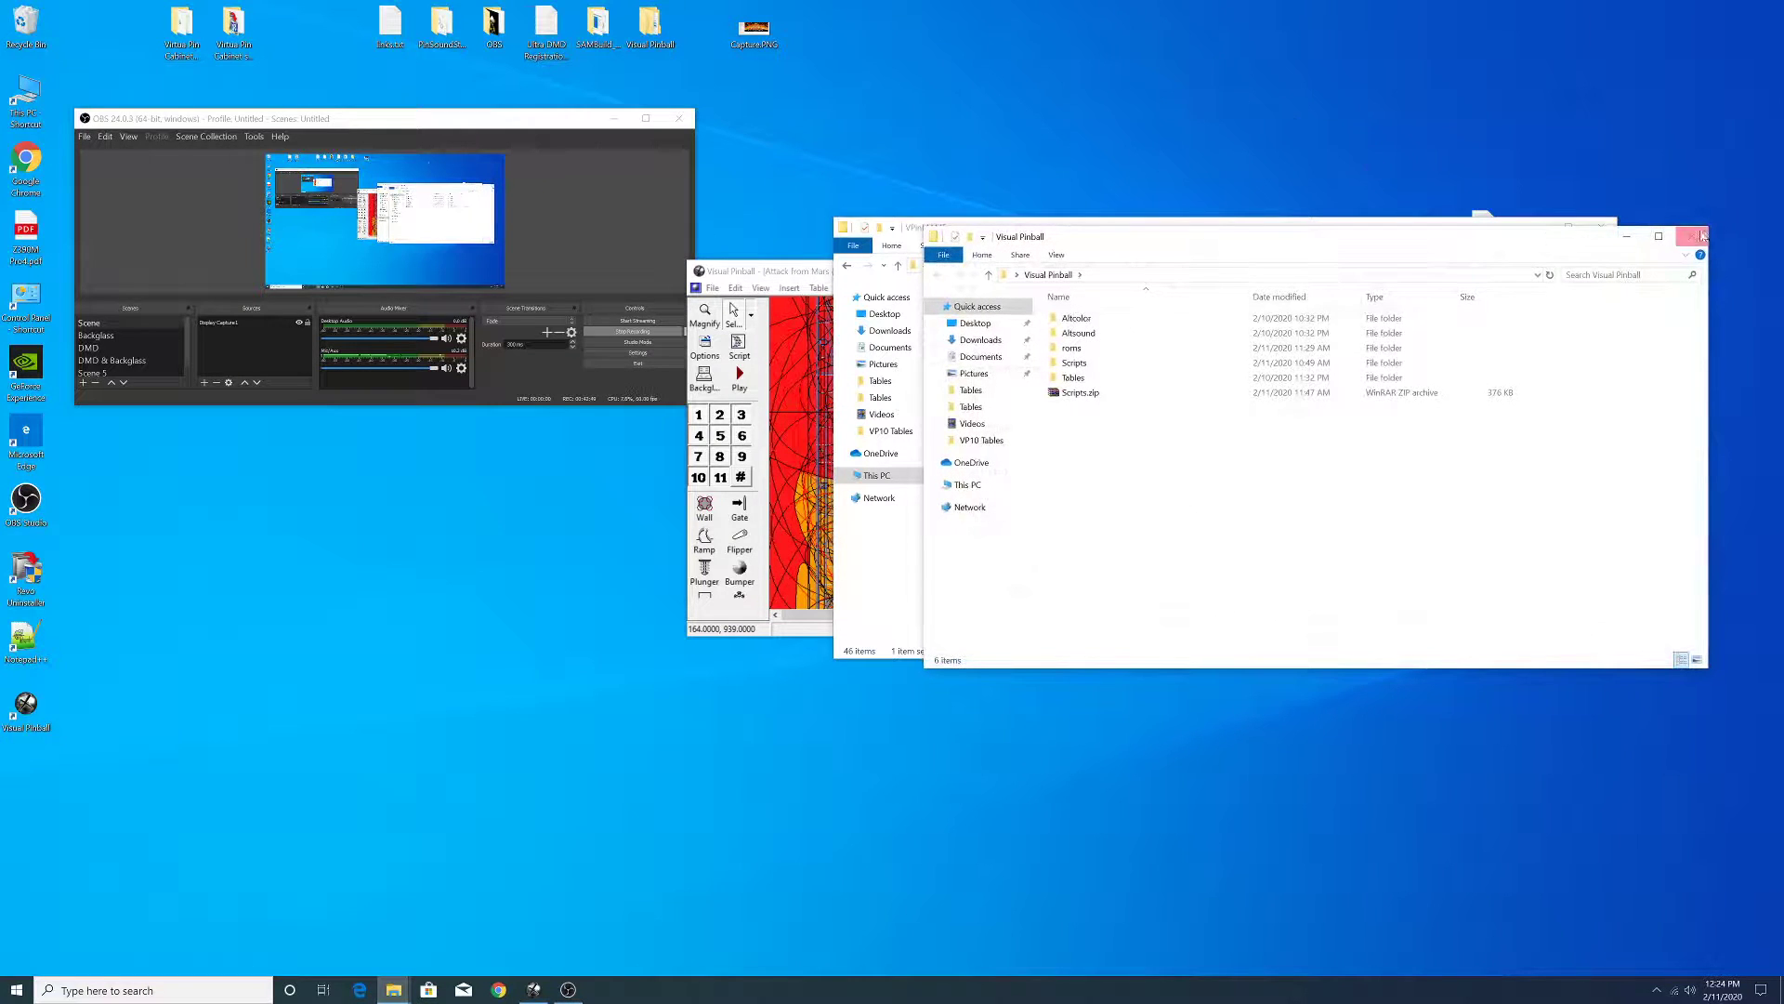
left_click(1691, 235)
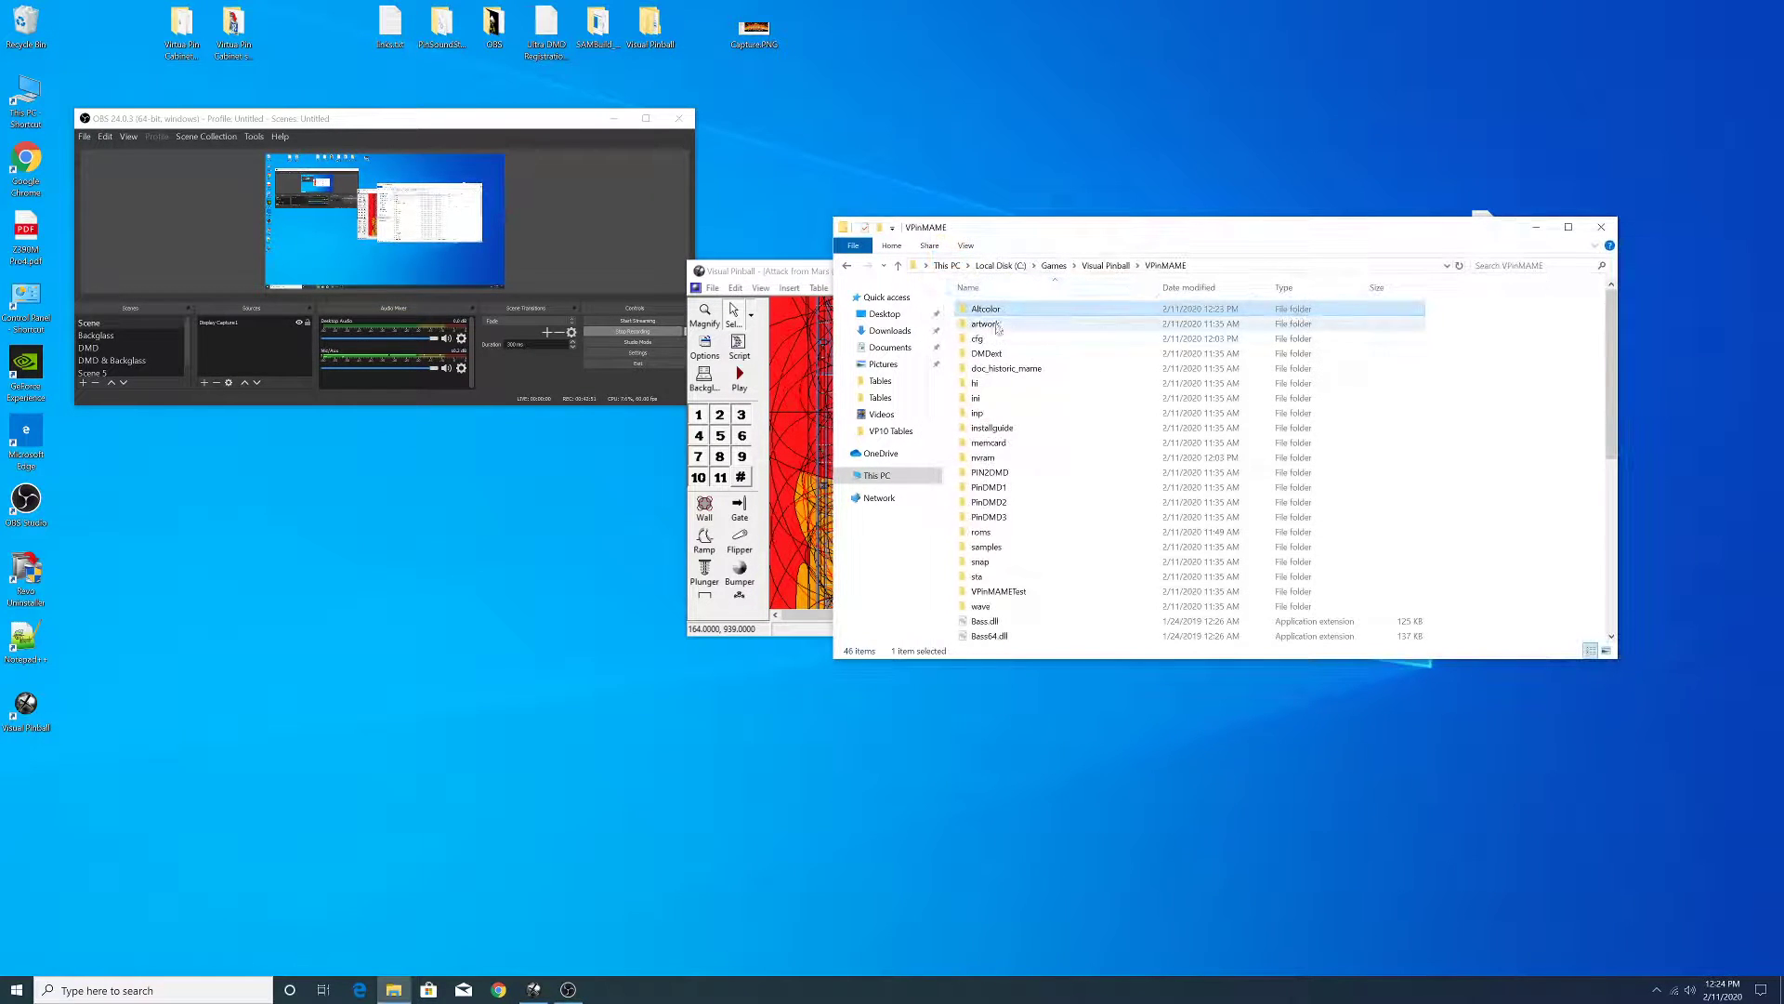
double_click(989, 310)
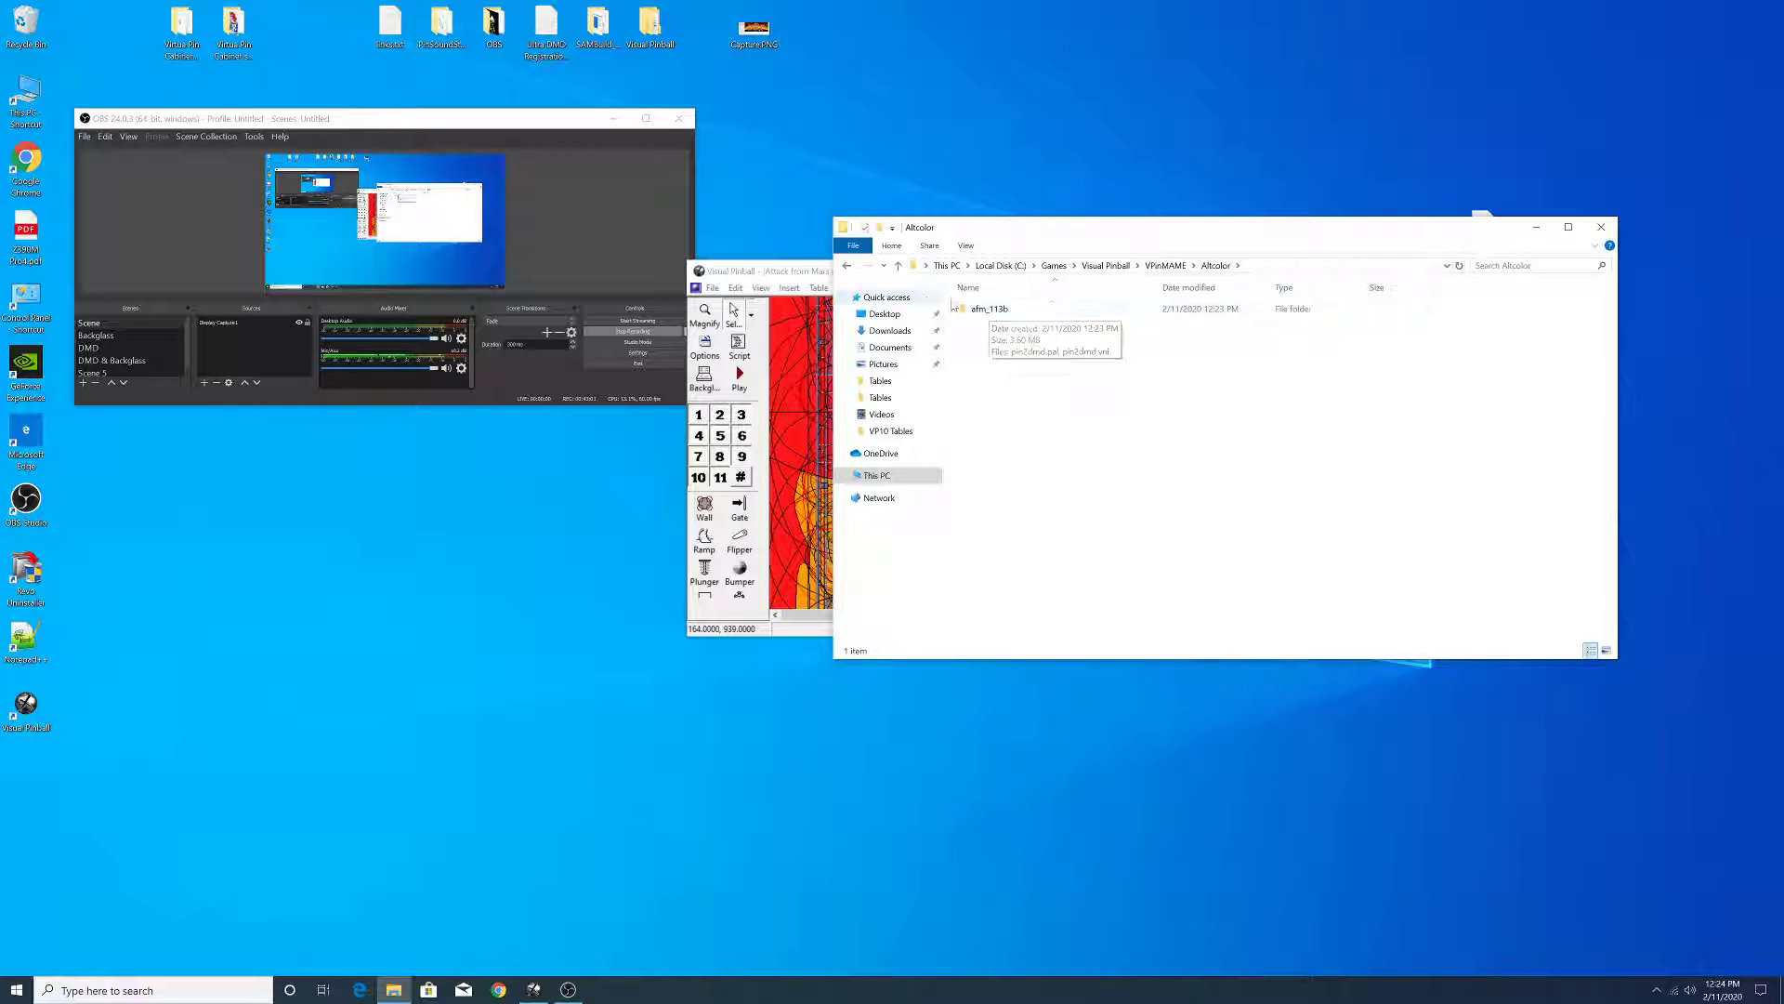
left_click(1607, 229)
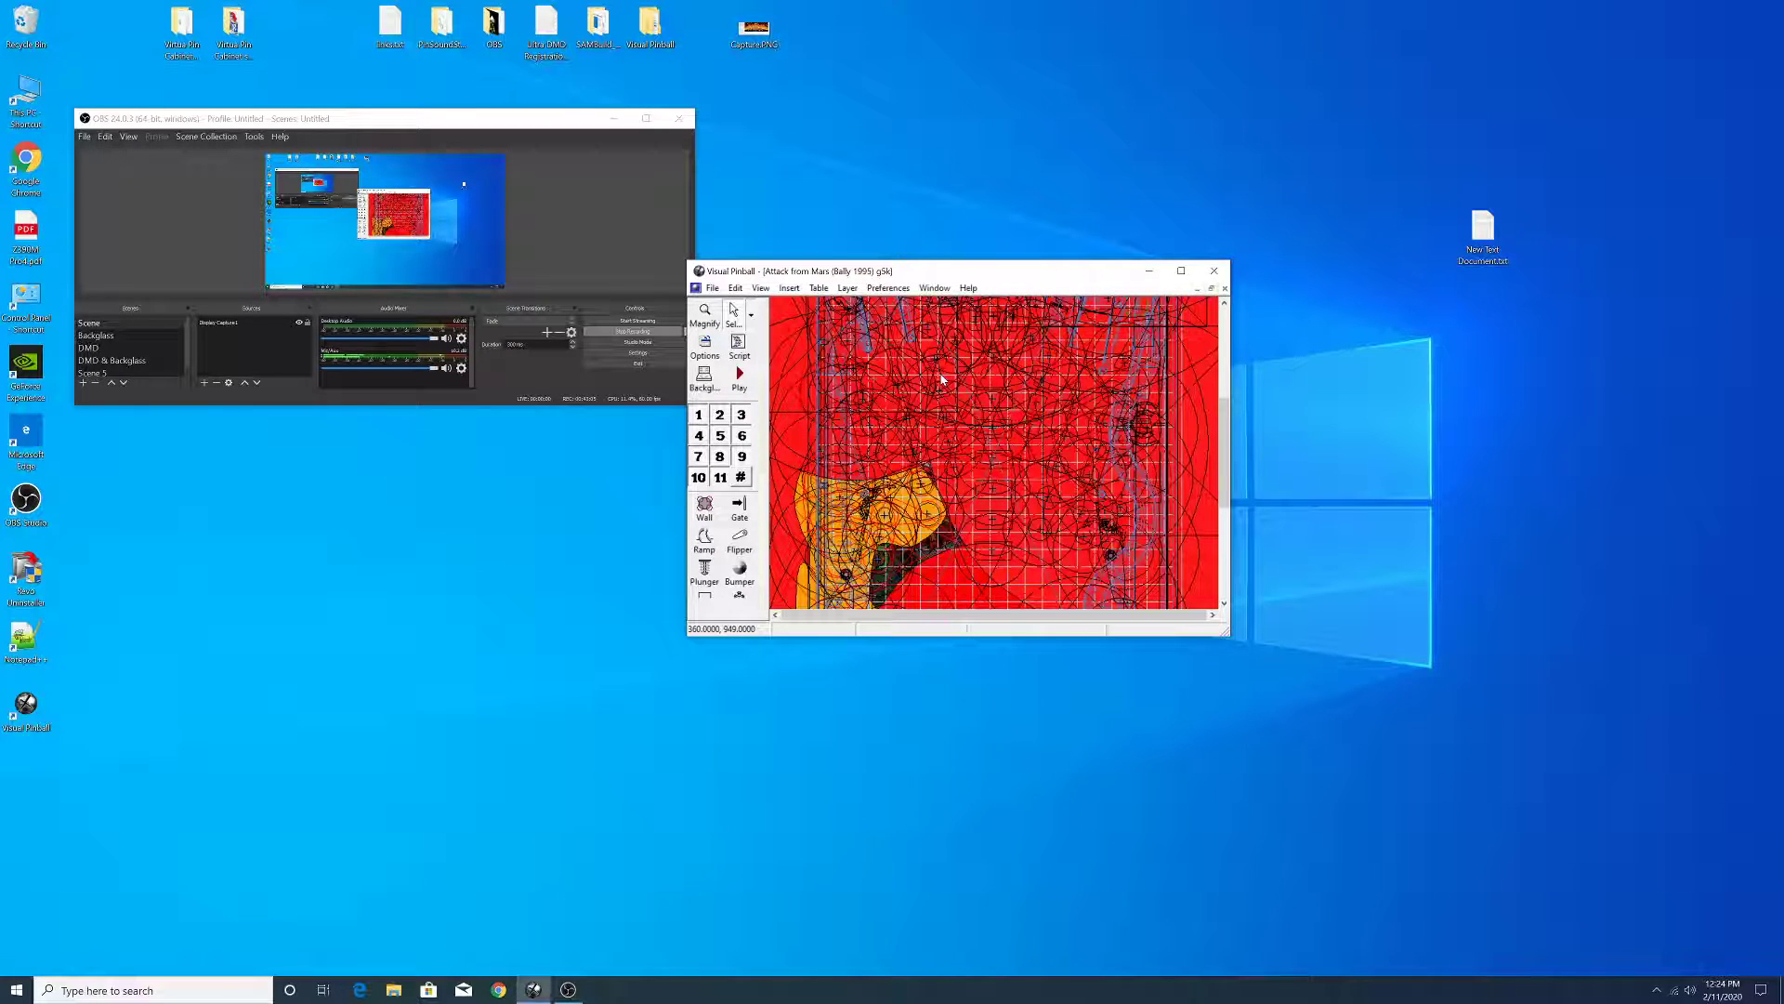
- Run the Attack from Mars table, enable Colorize DMD (4 colors) in its ROM options, and exit play
left_click(740, 376)
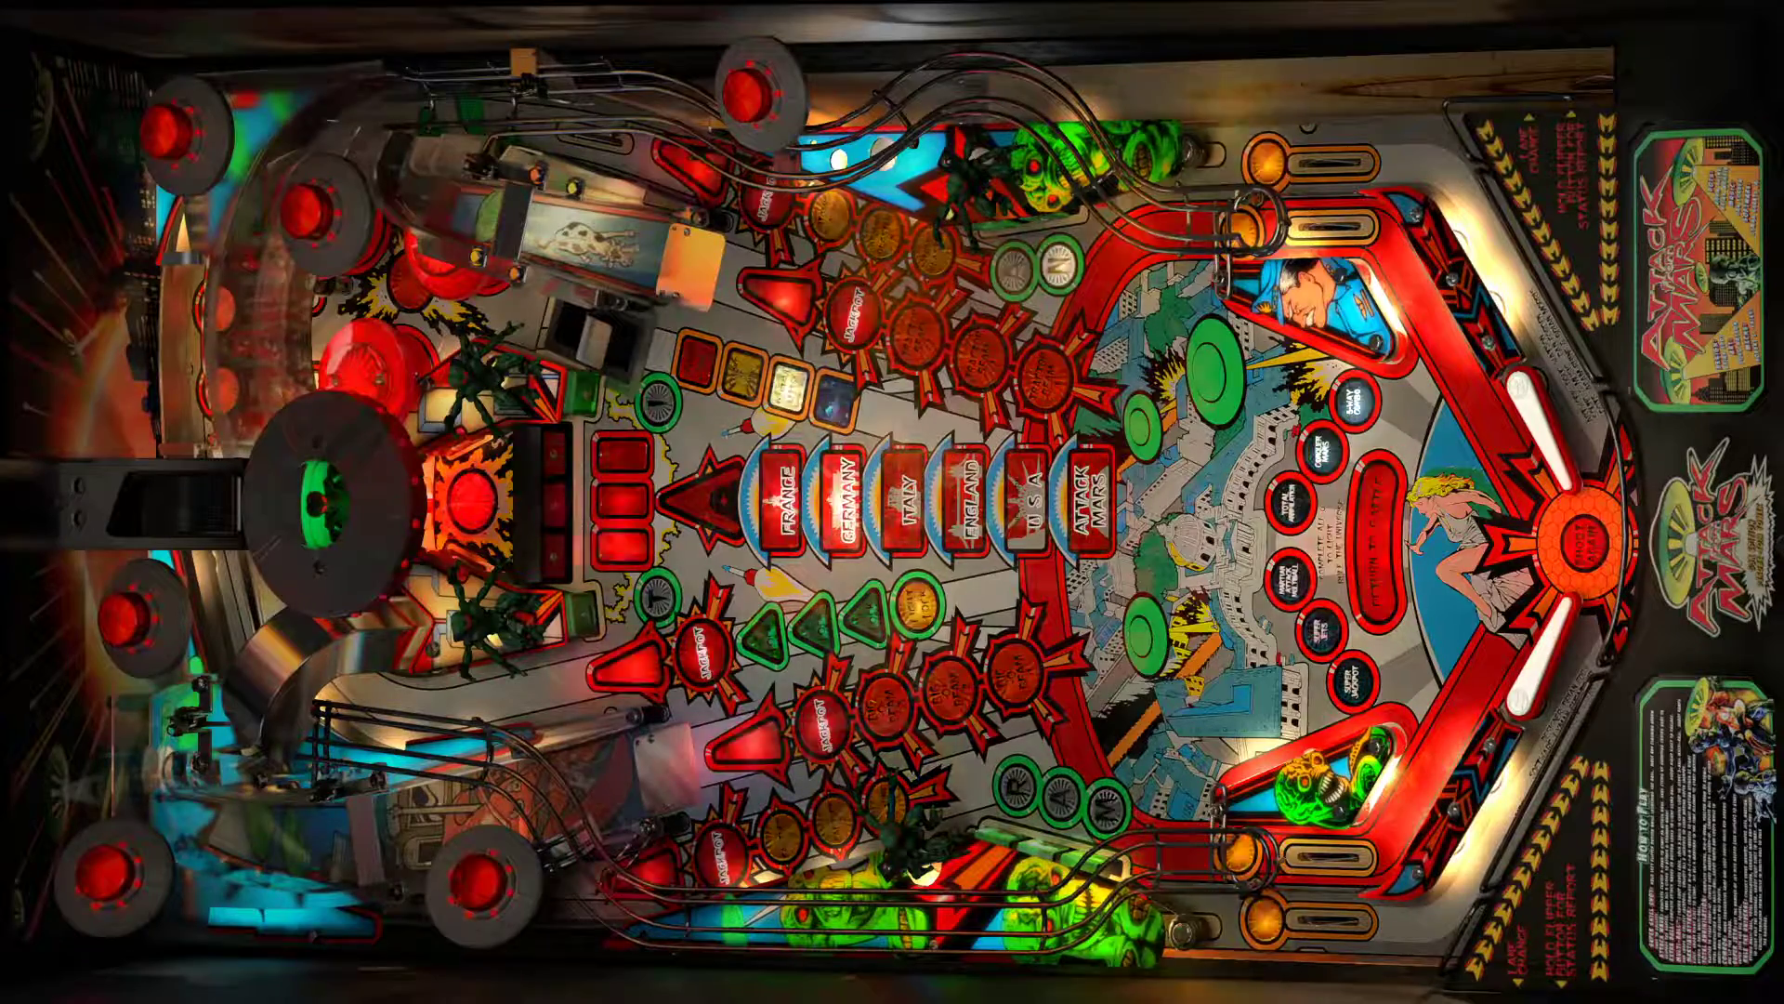
key("F1")
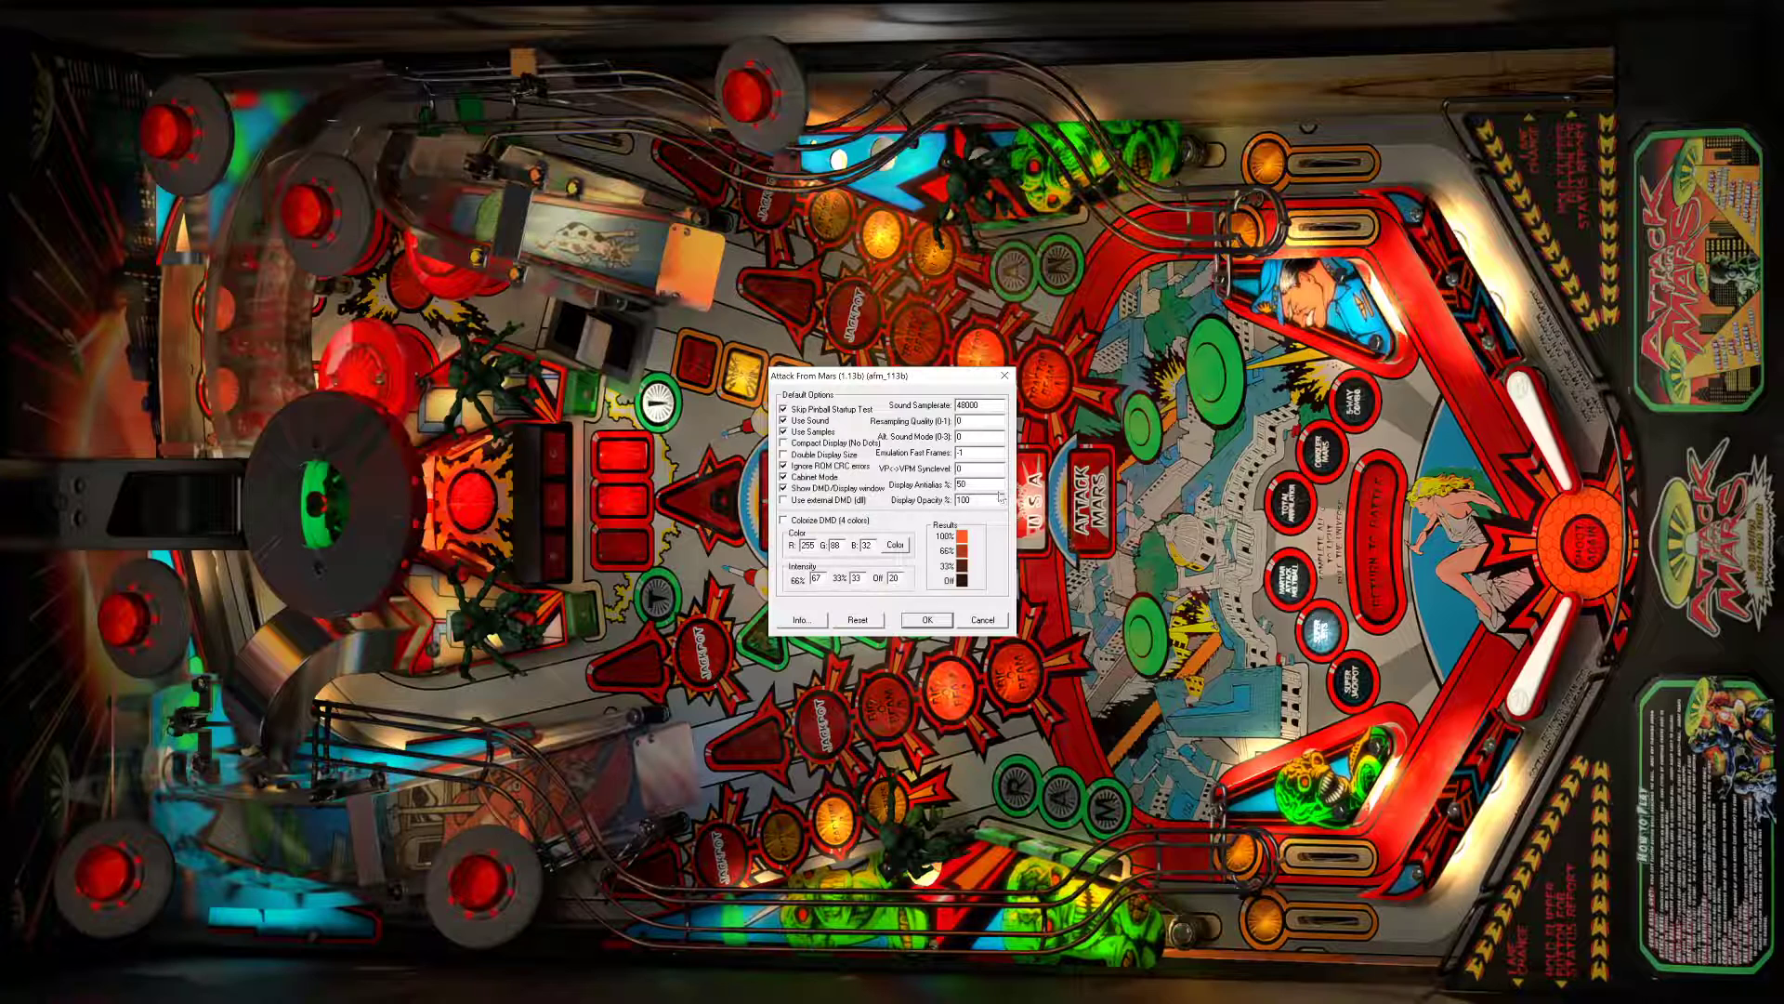
left_click(783, 521)
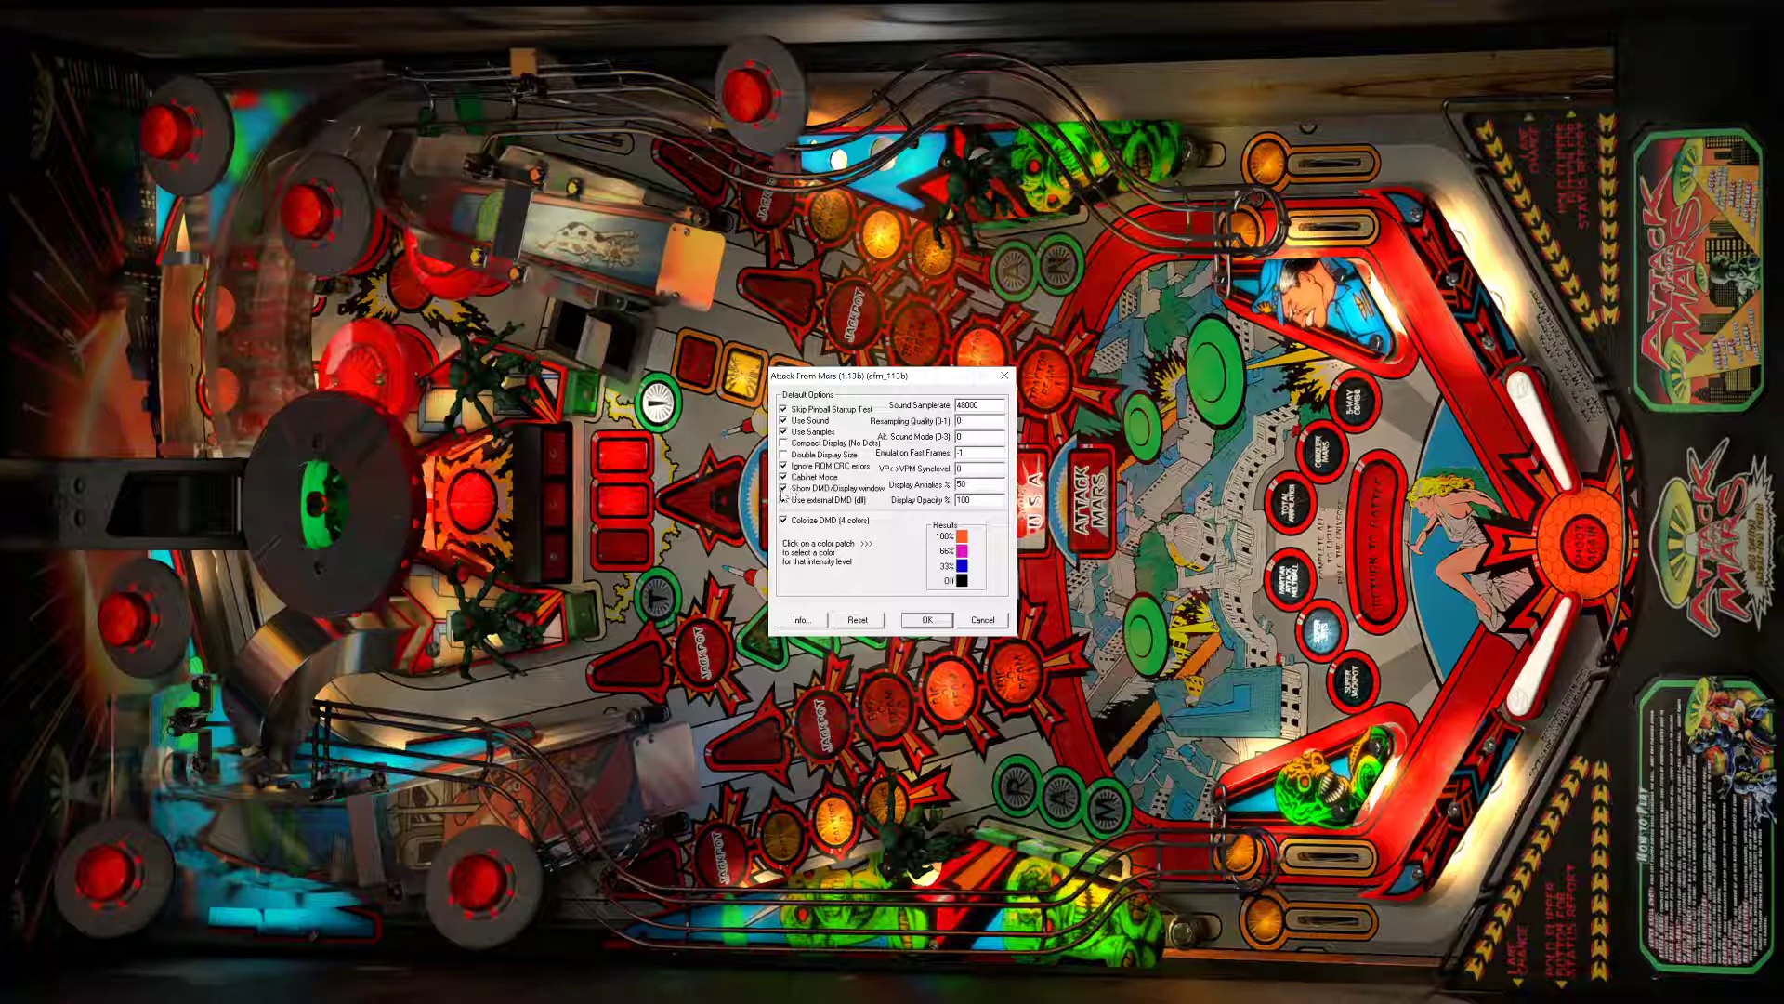
left_click(926, 619)
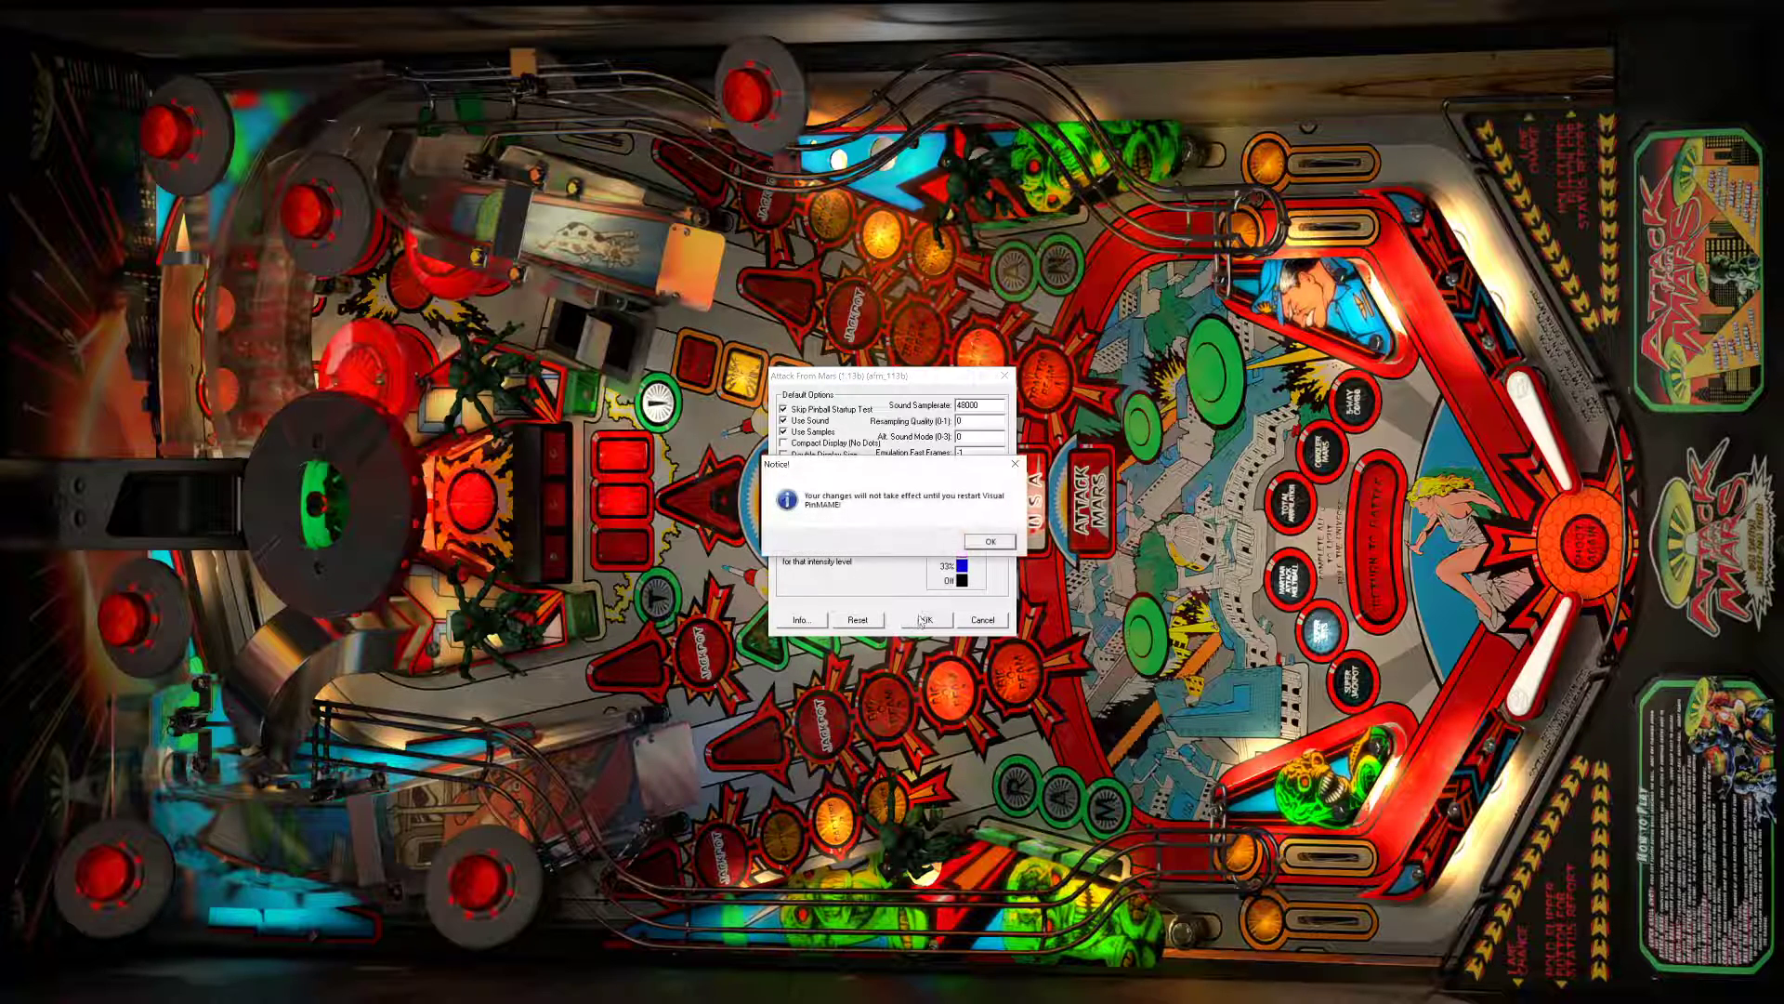
left_click(987, 542)
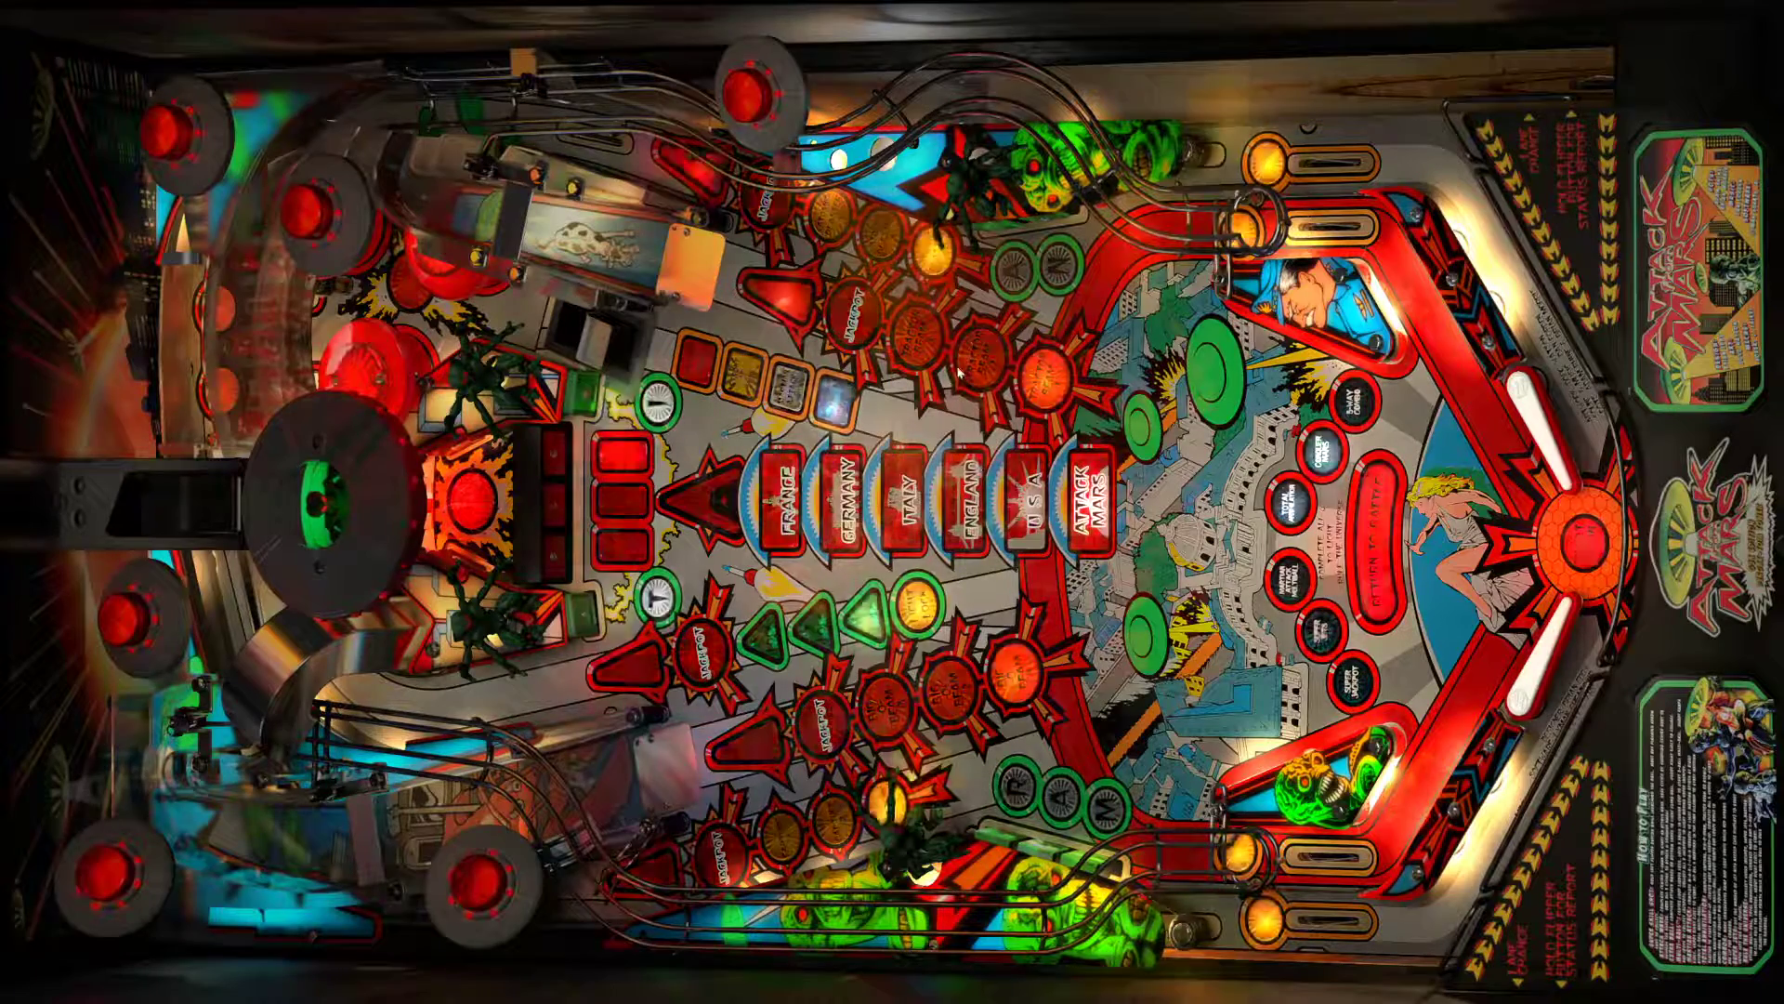
left_click(893, 531)
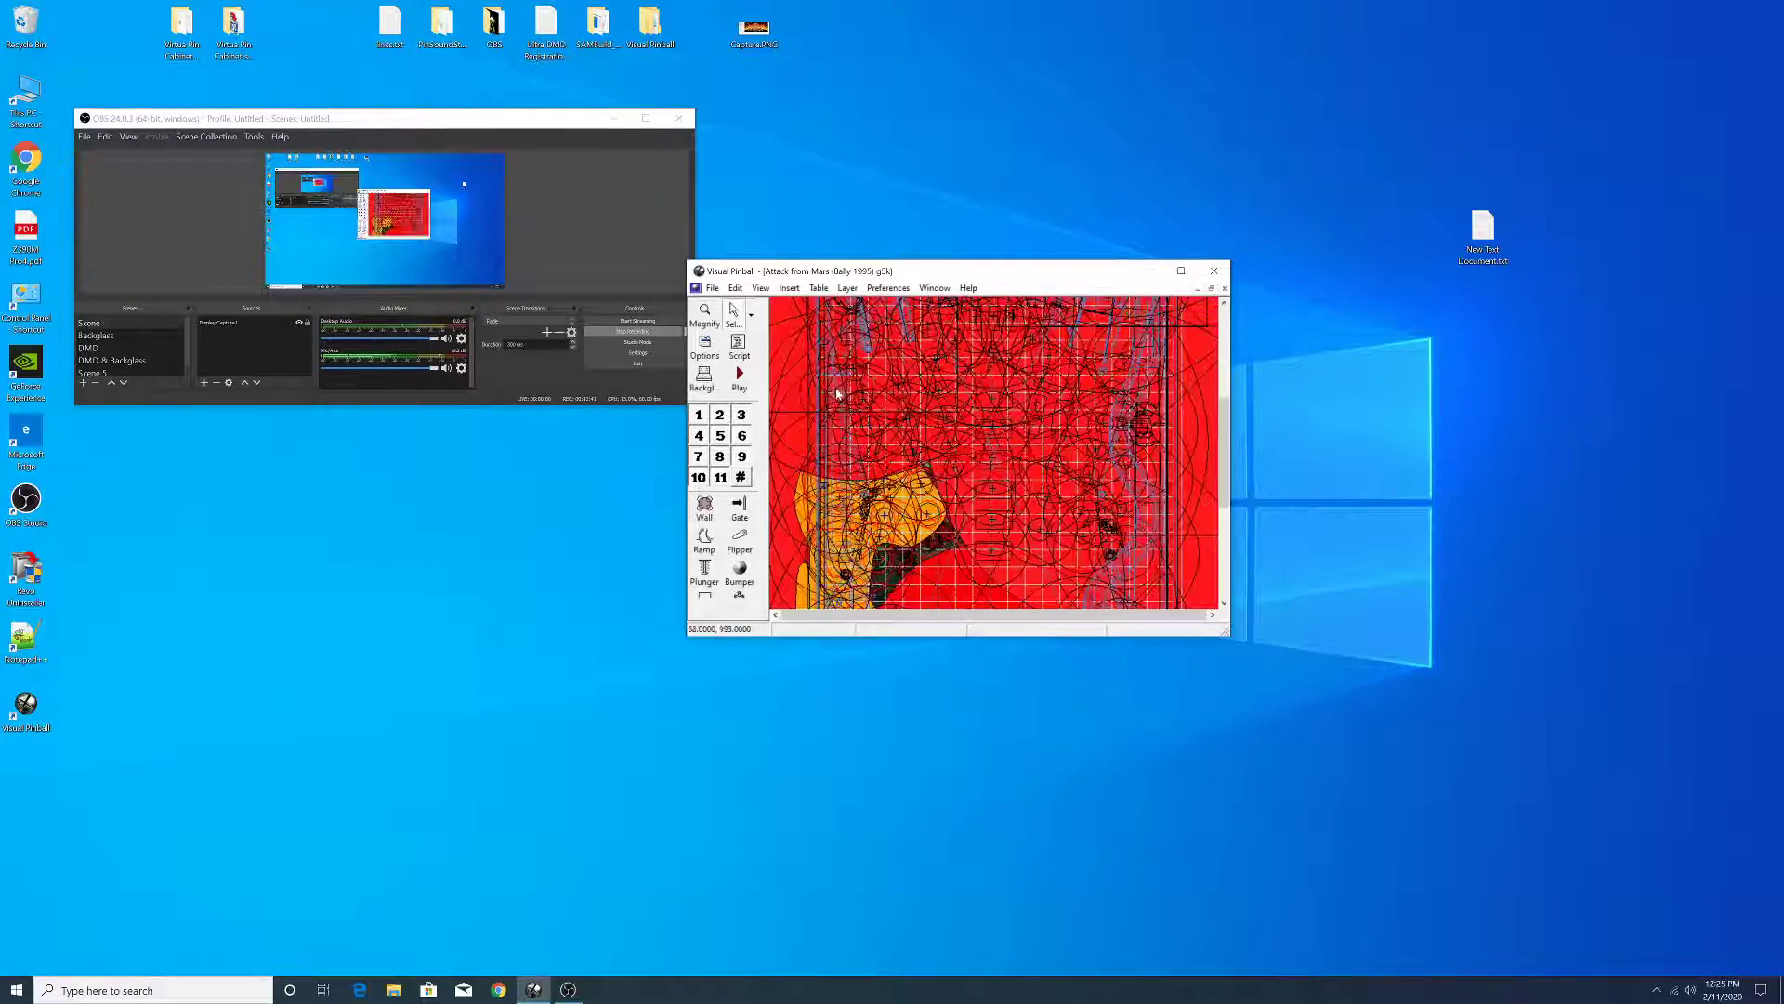
- Run the table again, slightly shrink the DMD window and place it over the upper middle of the playfield before exiting
left_click(741, 381)
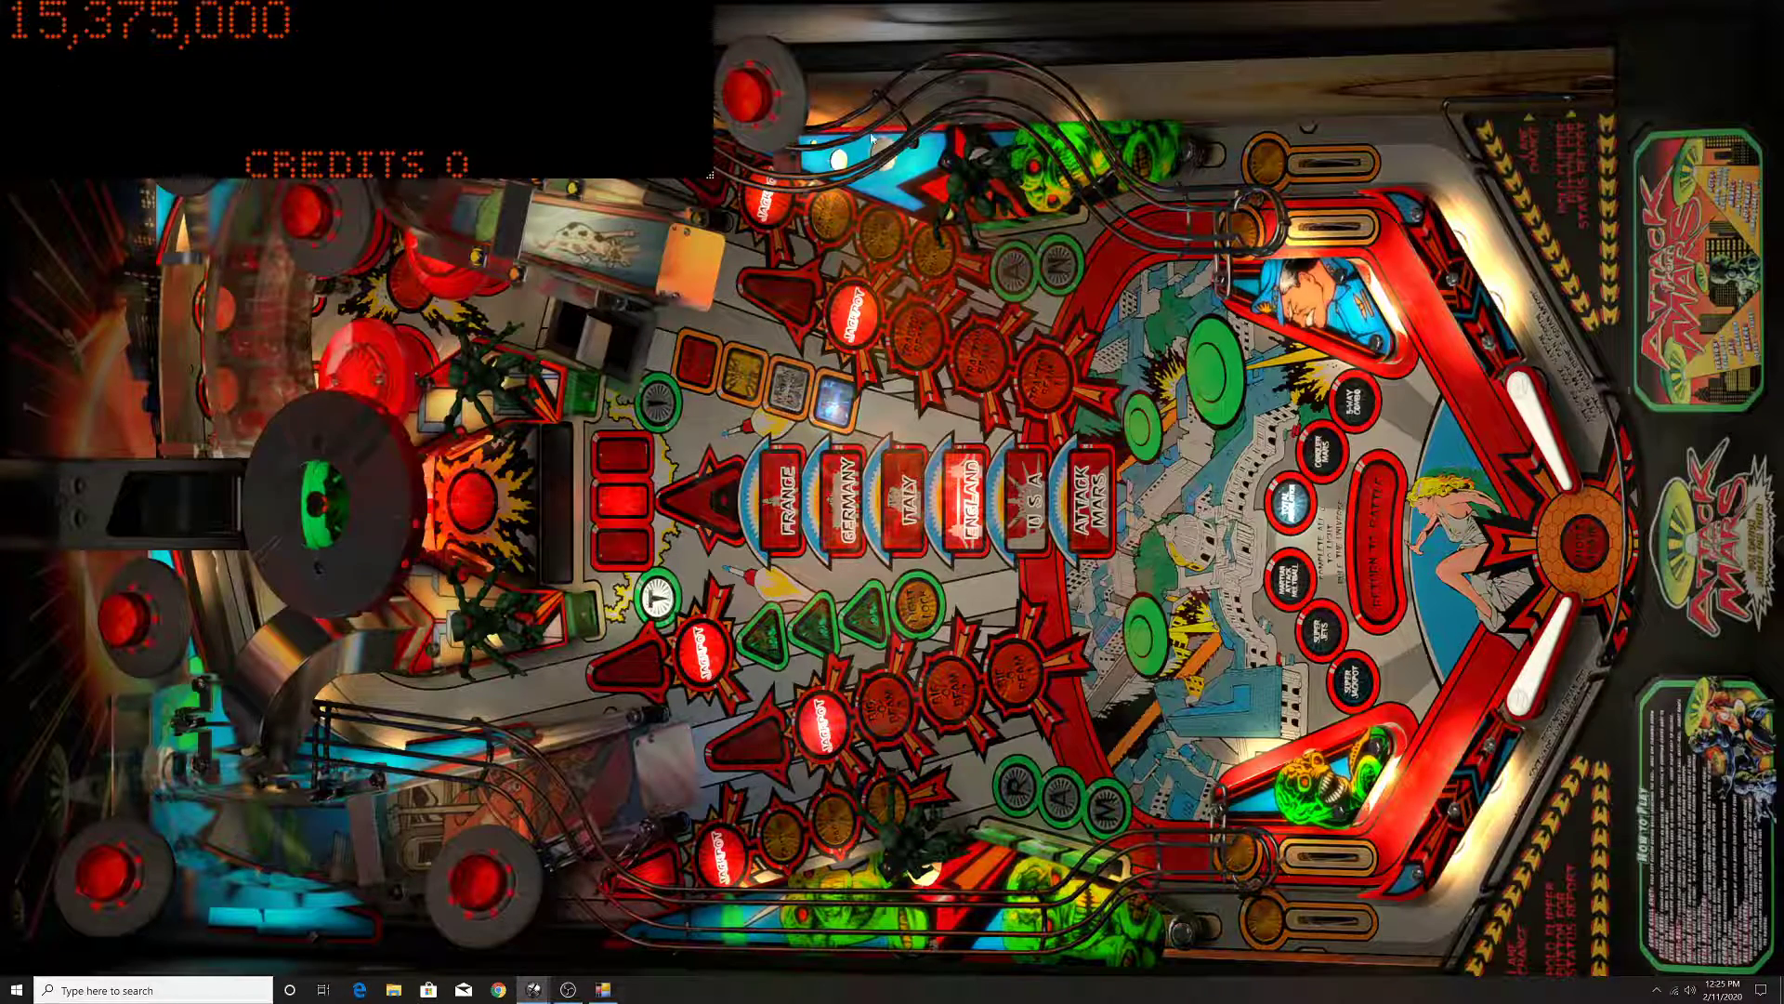
left_click_drag(706, 149, 518, 146)
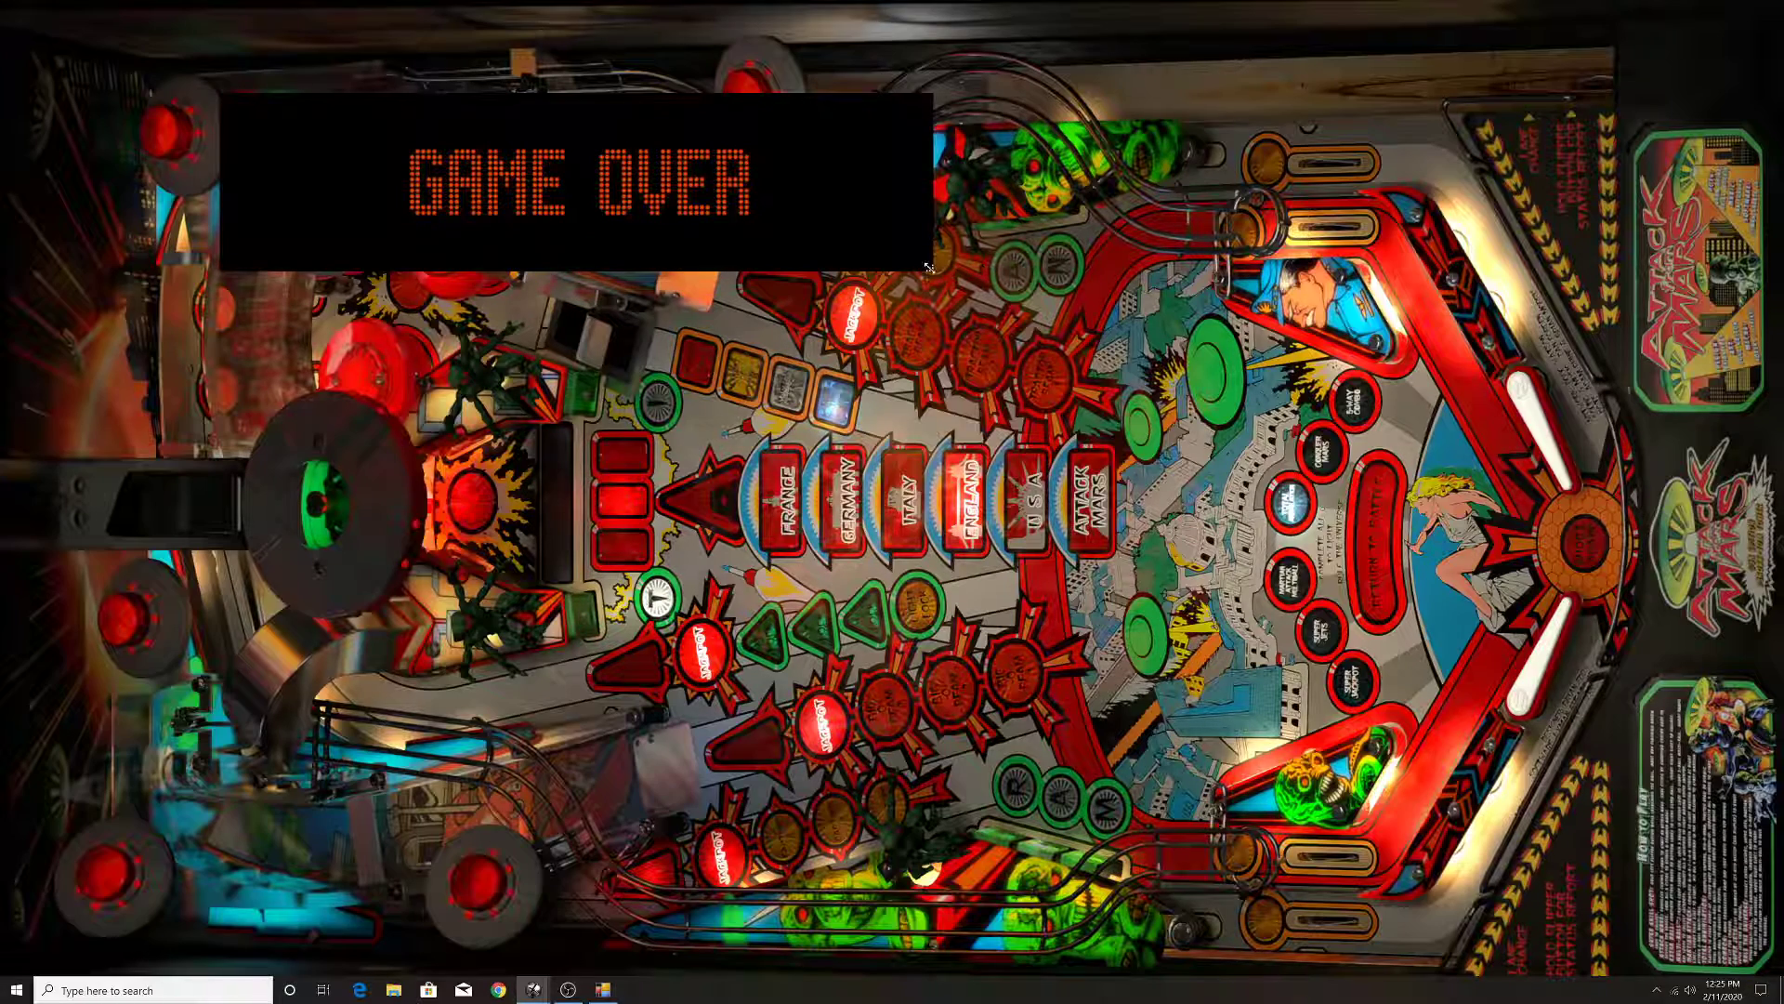
mouse_move(927, 267)
left_mouse_down()
mouse_move(1459, 406)
mouse_move(900, 264)
left_mouse_up()
left_click_drag(650, 186, 1083, 523)
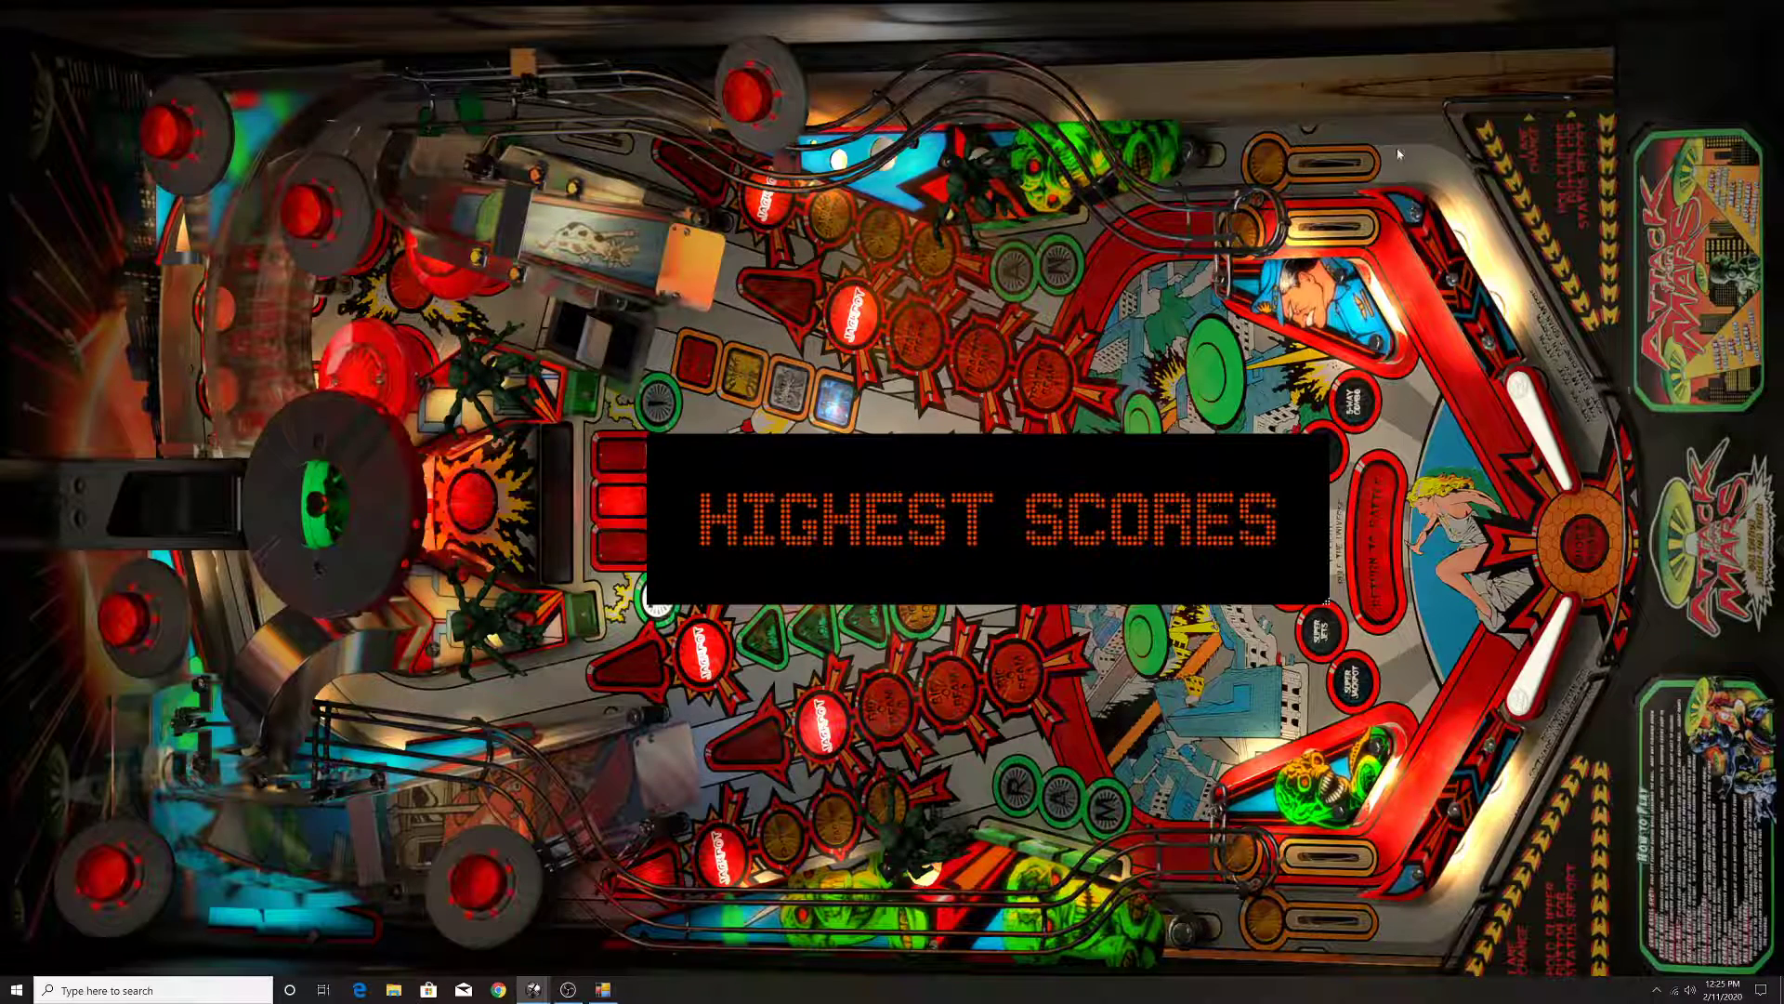
left_click_drag(1044, 467, 795, 261)
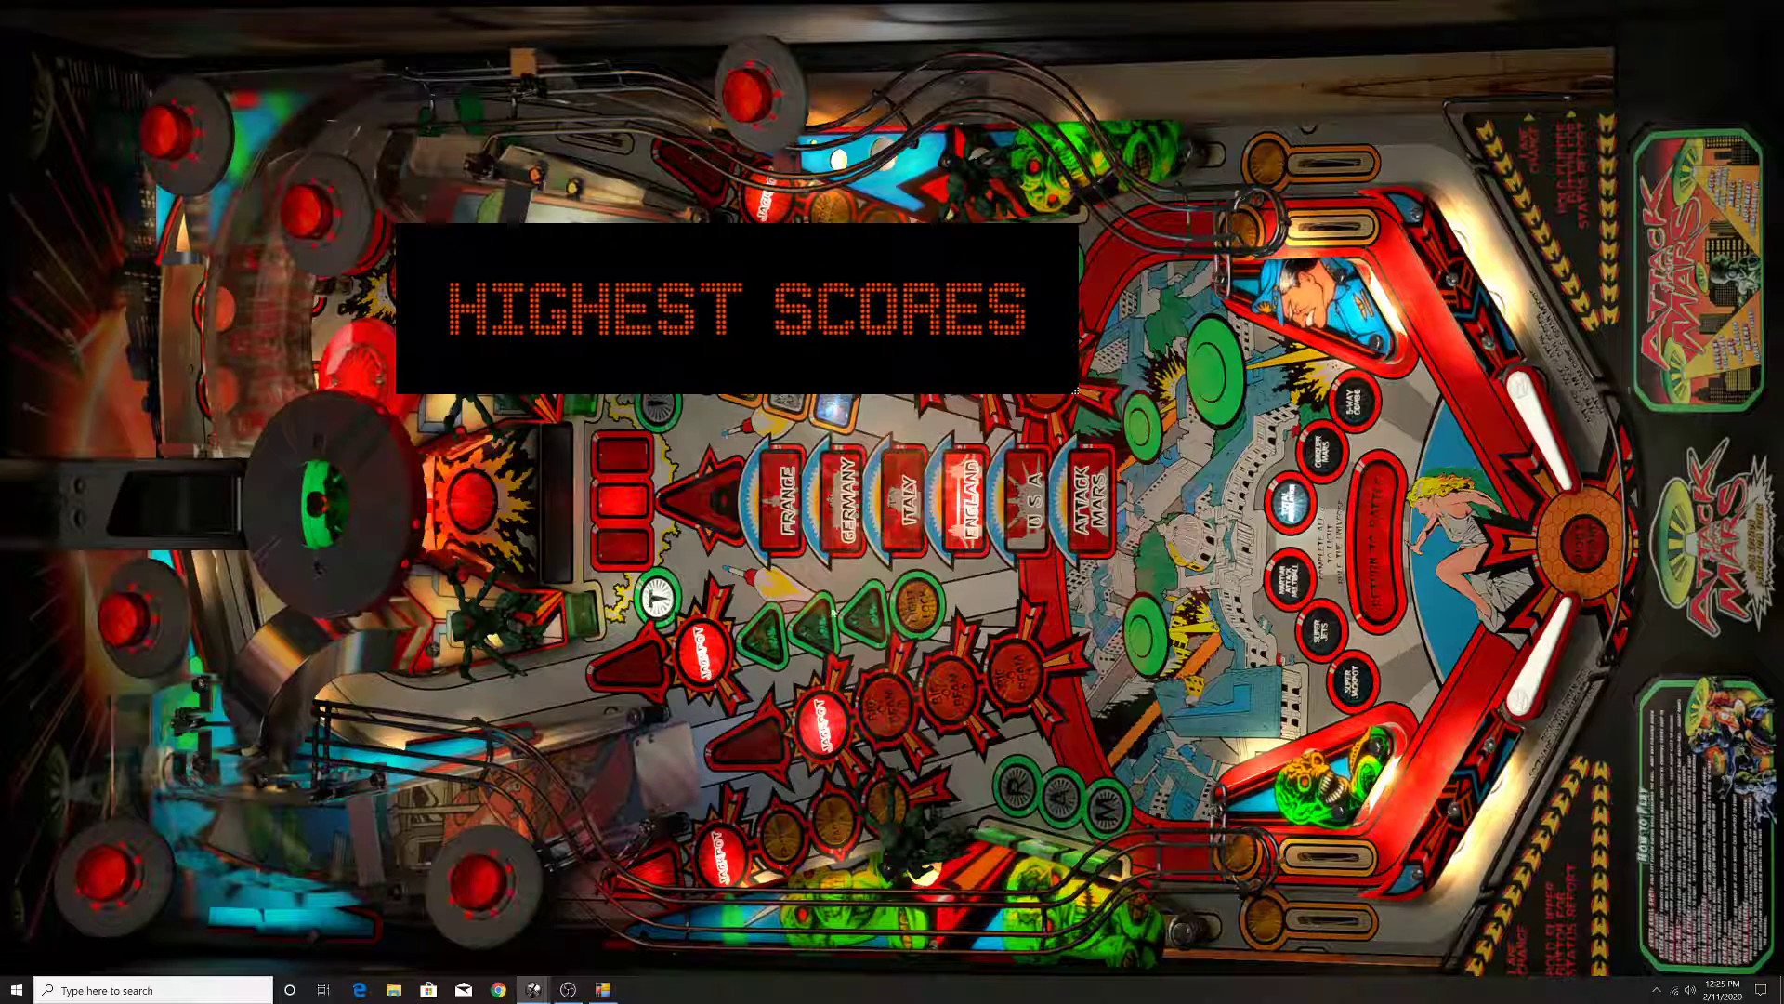
key("Escape")
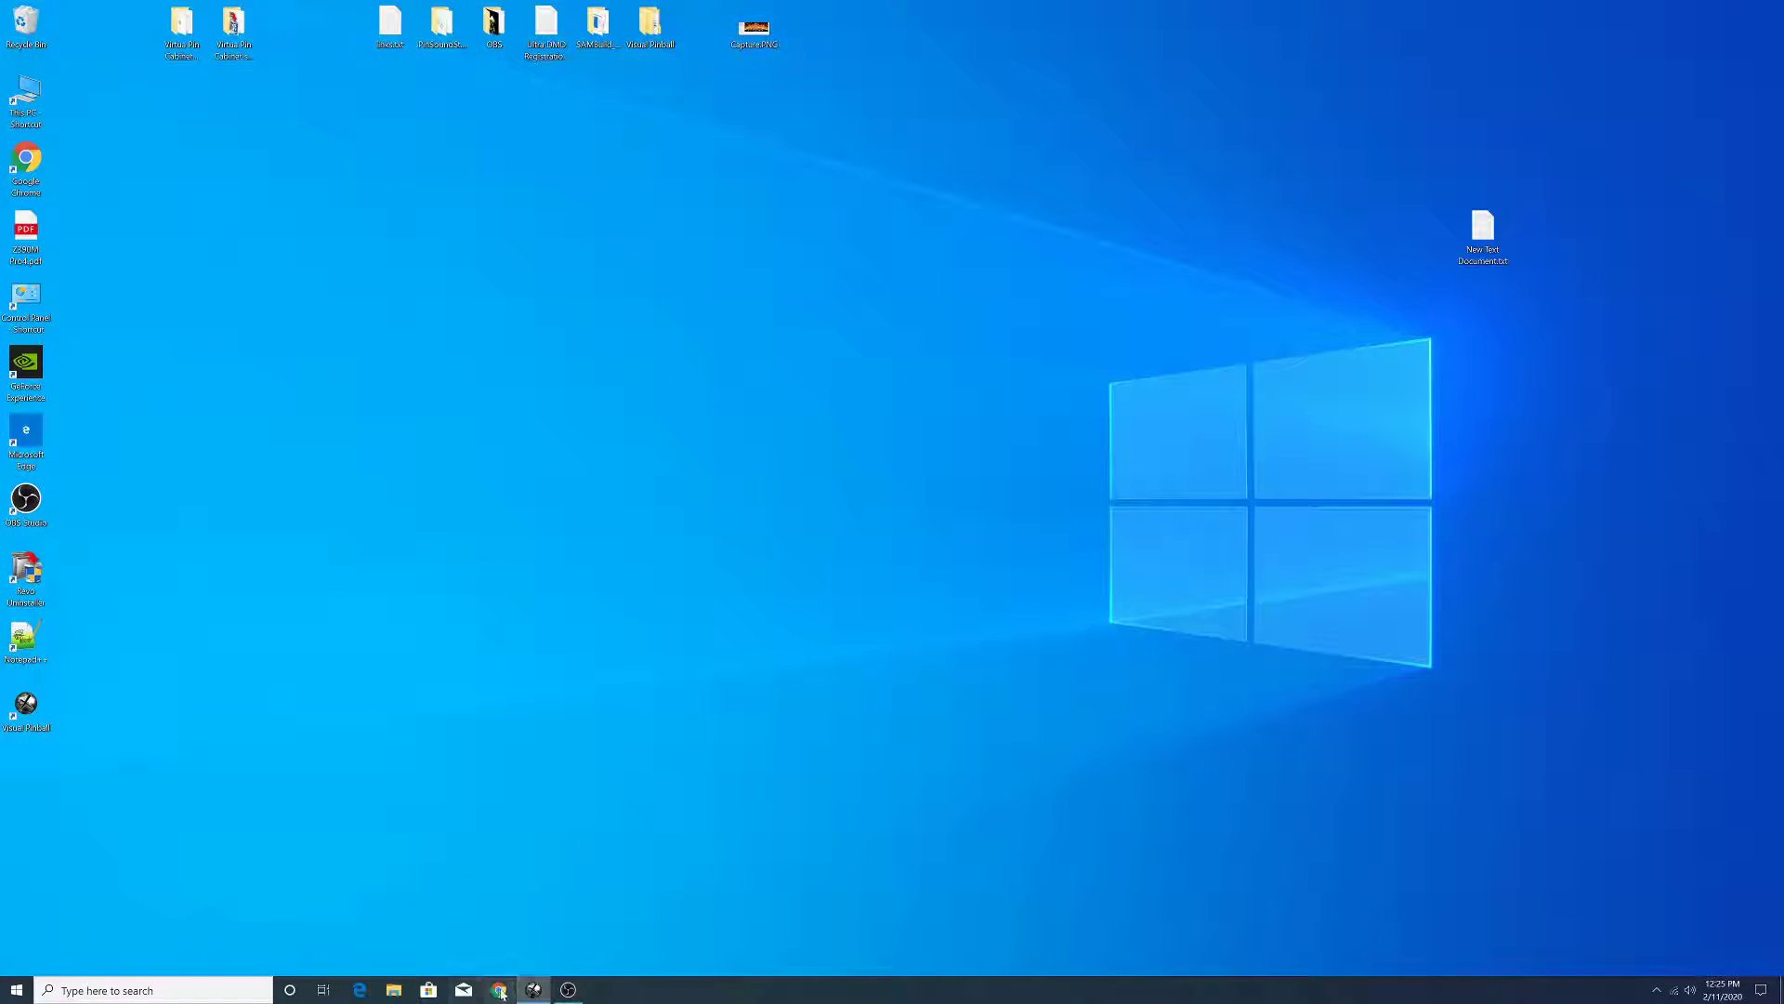
- Restart Visual Pinball and run the table Attack from Mars (Bally 1995) g5k.vpx from the Tables folder
right_click(534, 989)
left_click(502, 940)
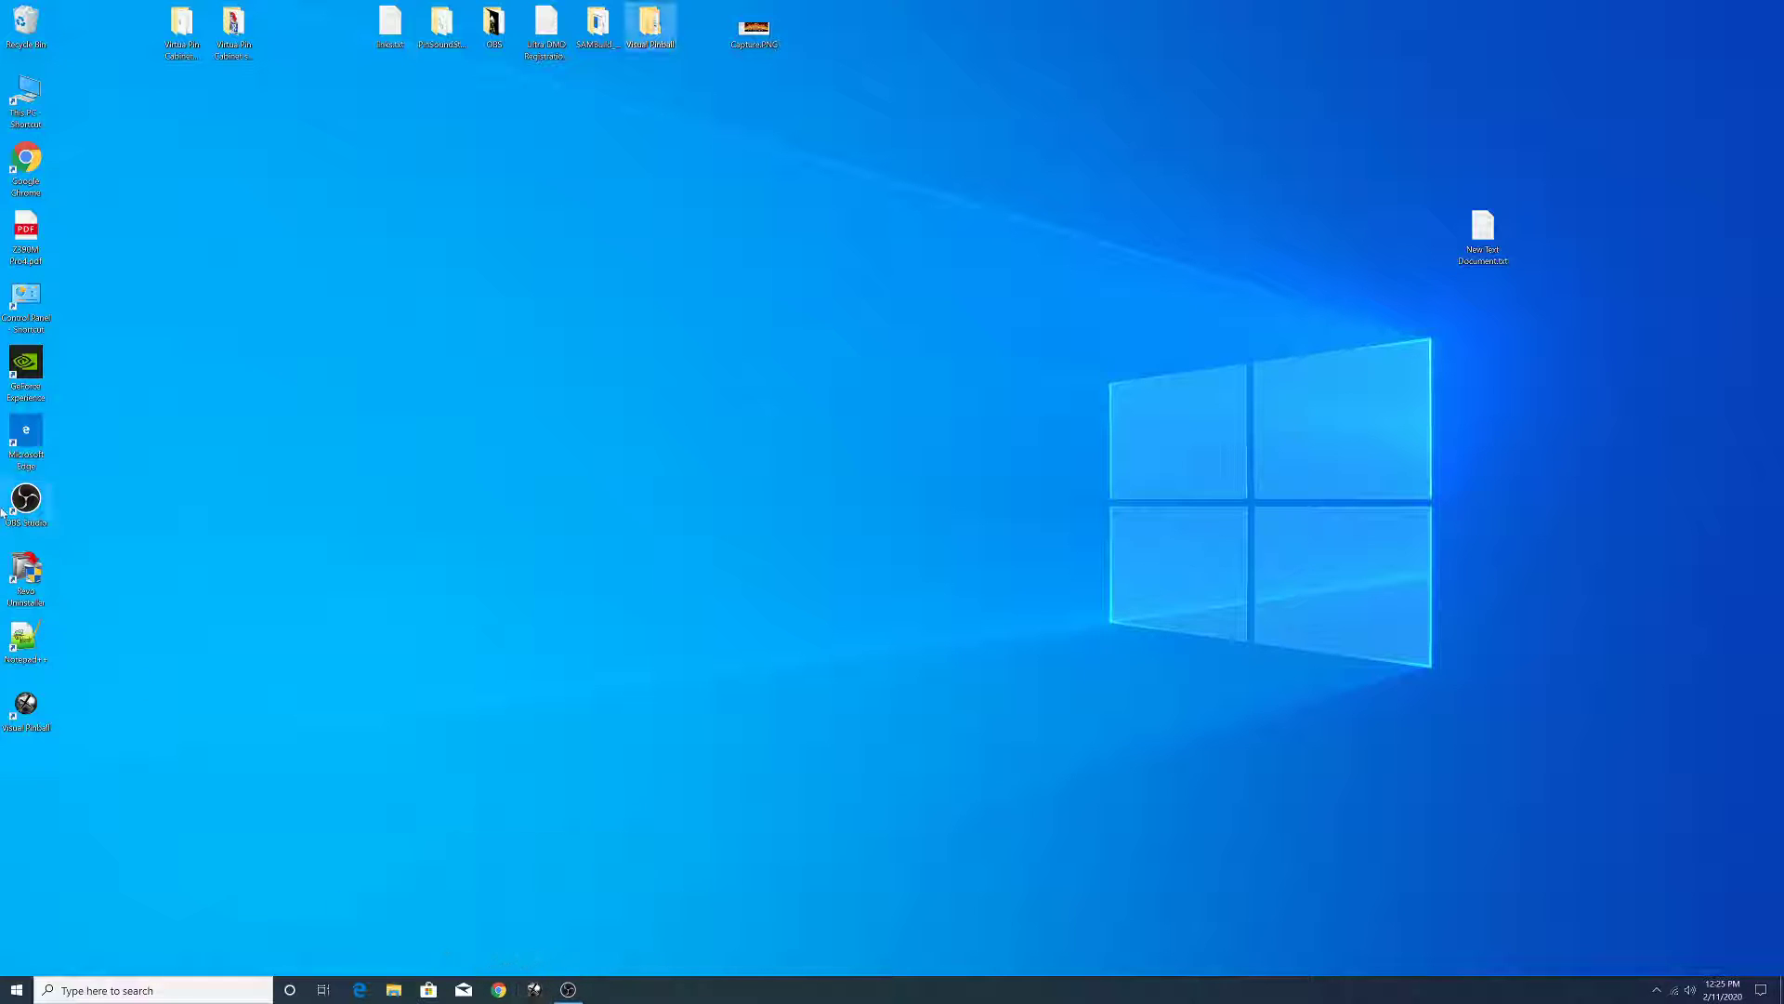
double_click(26, 706)
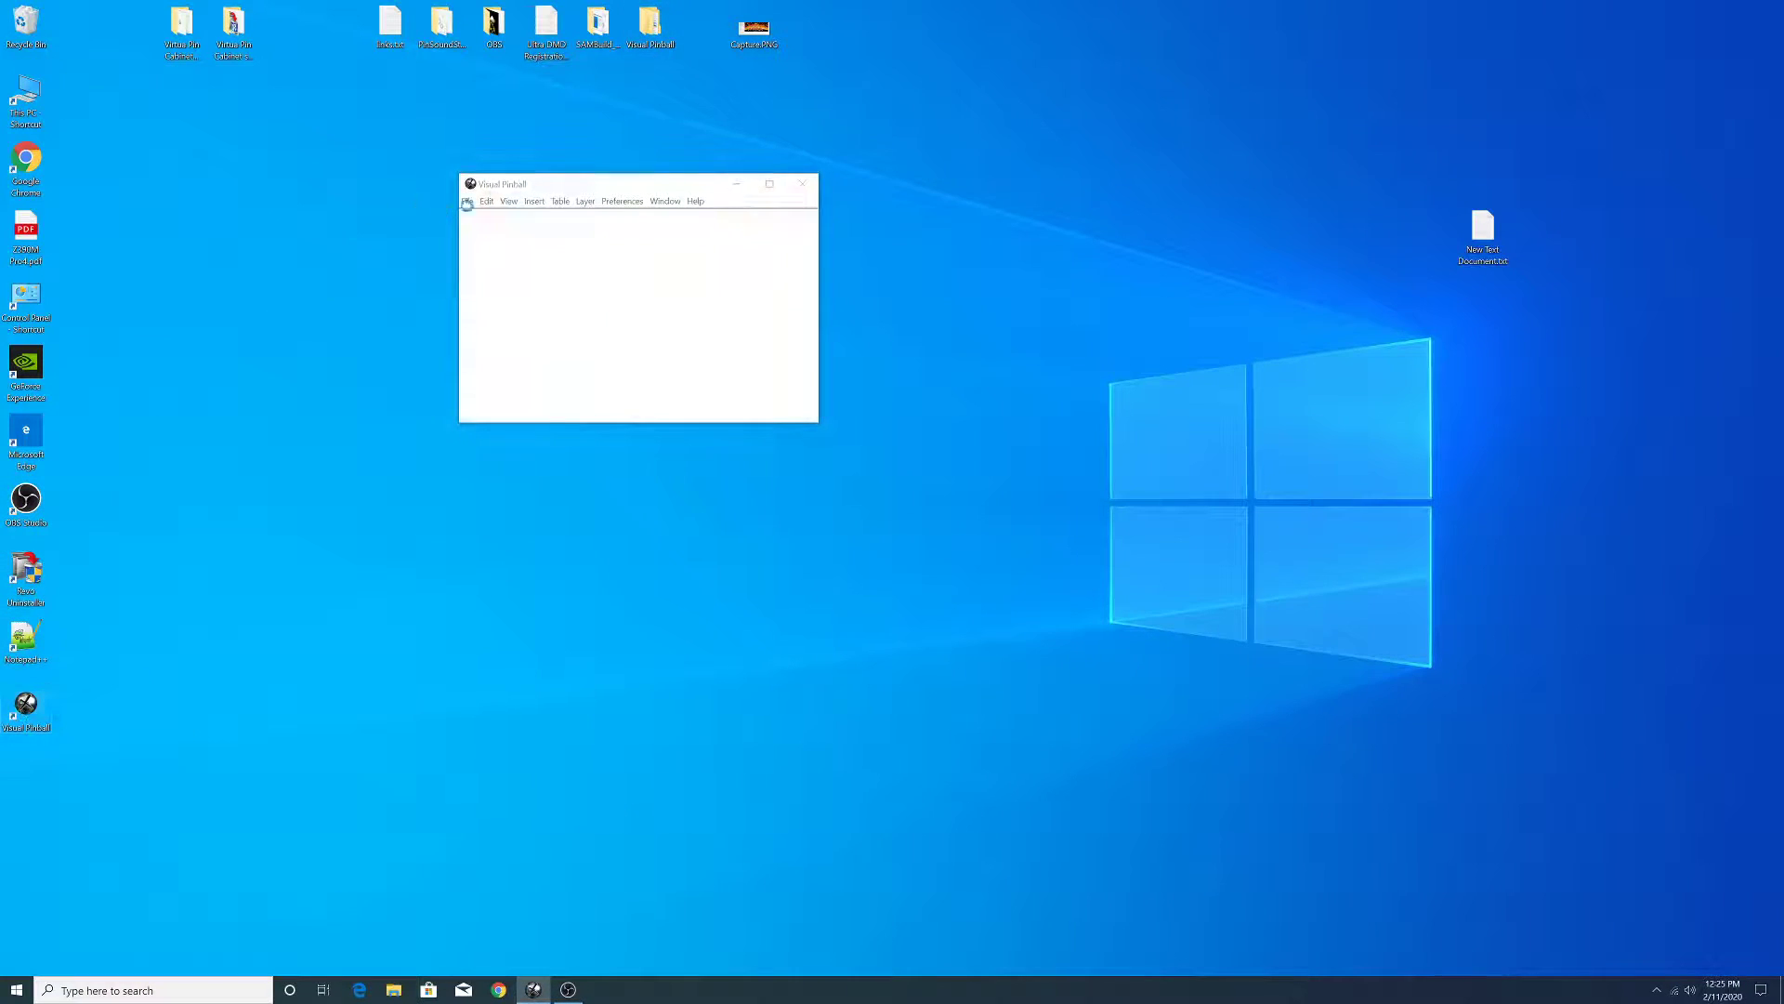
left_click(636, 336)
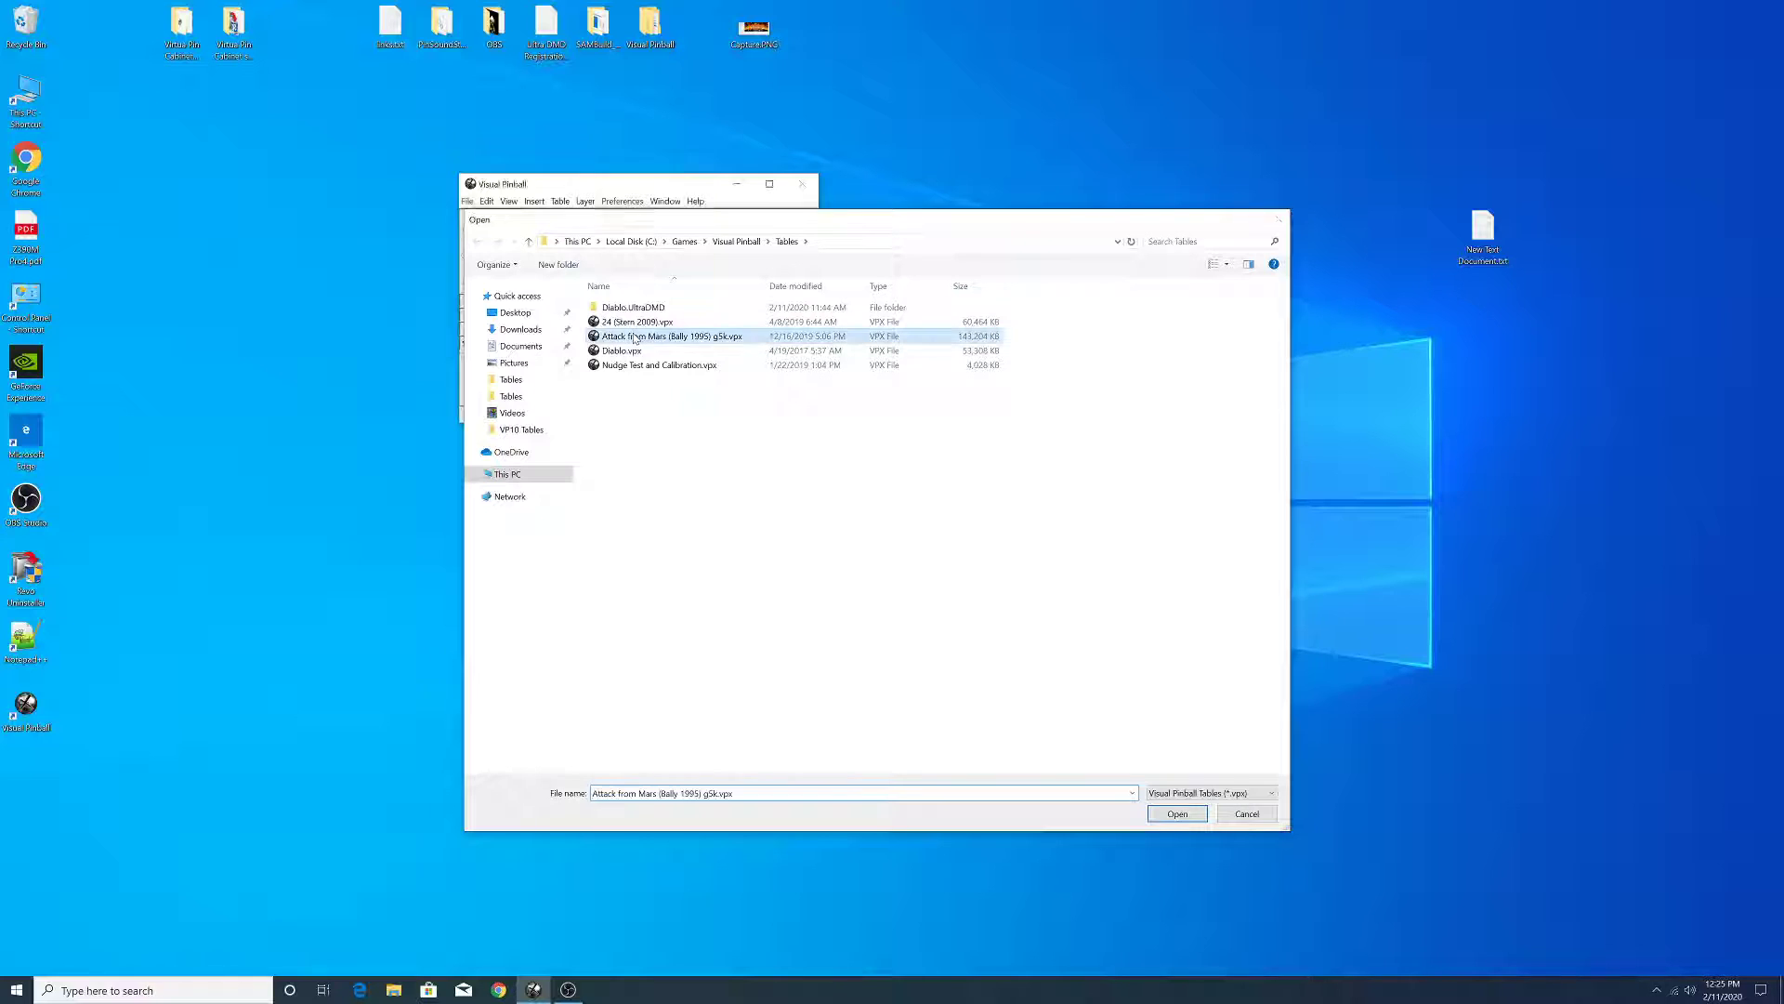
double_click(635, 337)
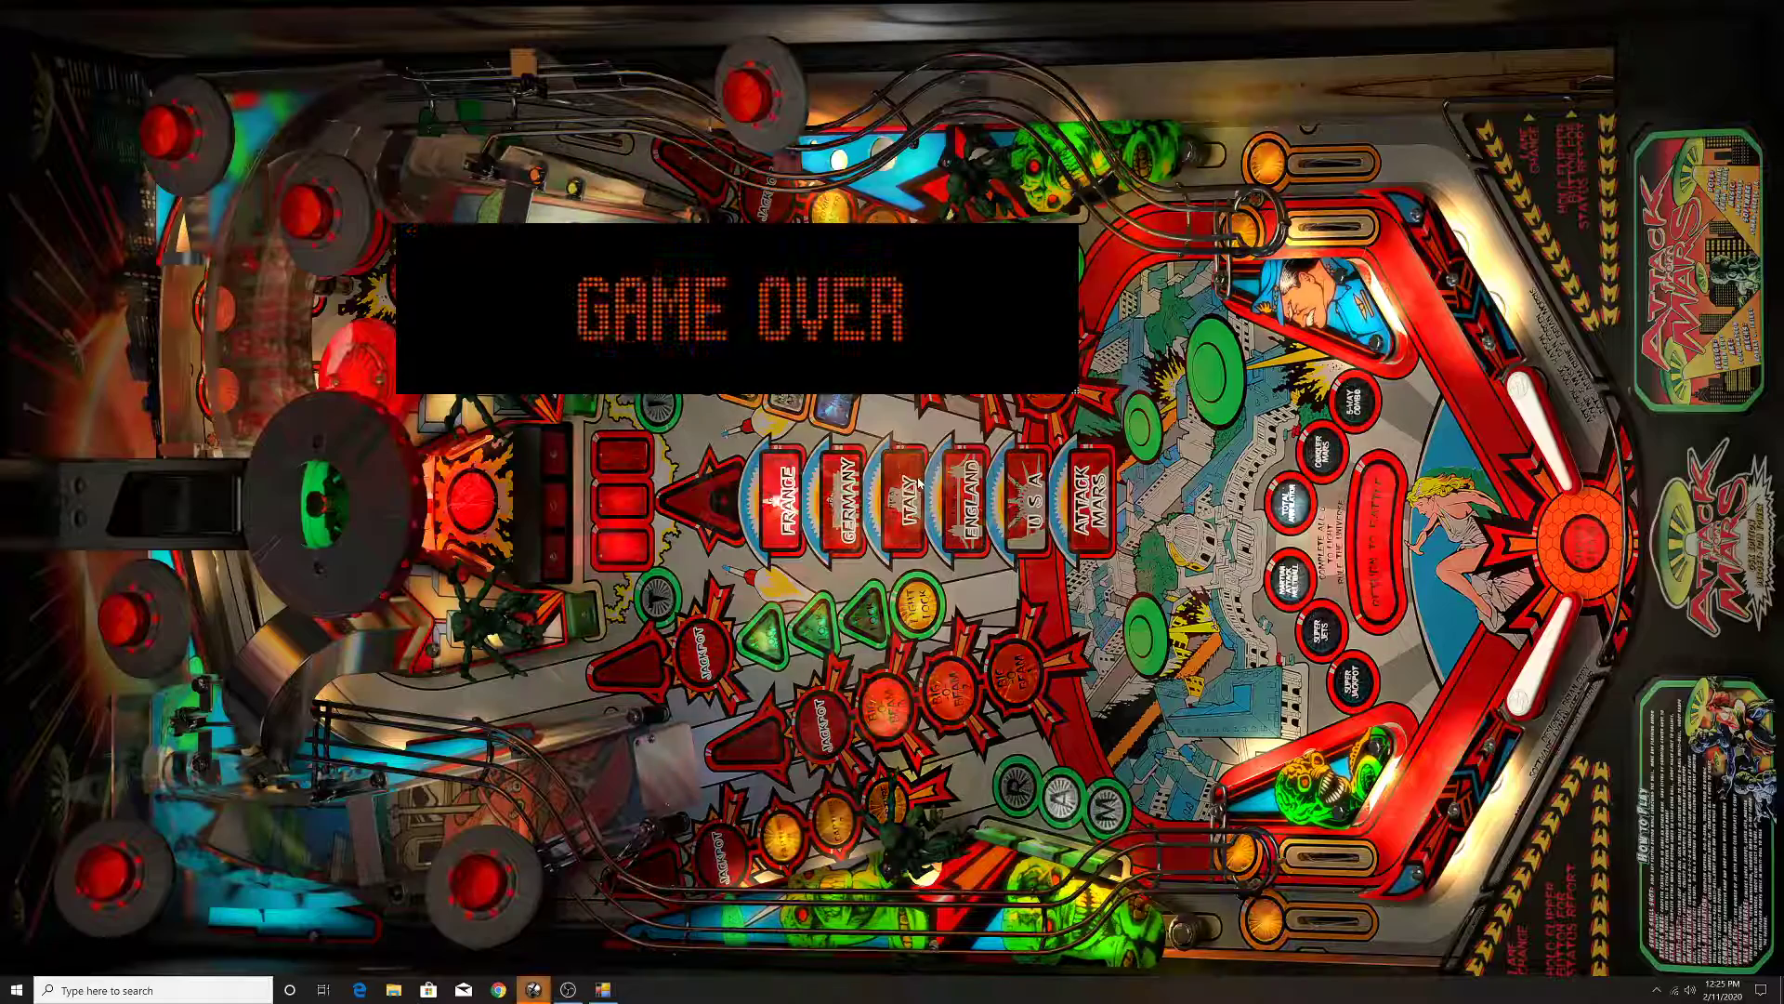
- Switch to OBS and select the scene capturing all three monitors, and return to the table to check the DMD before exiting play
key("super")
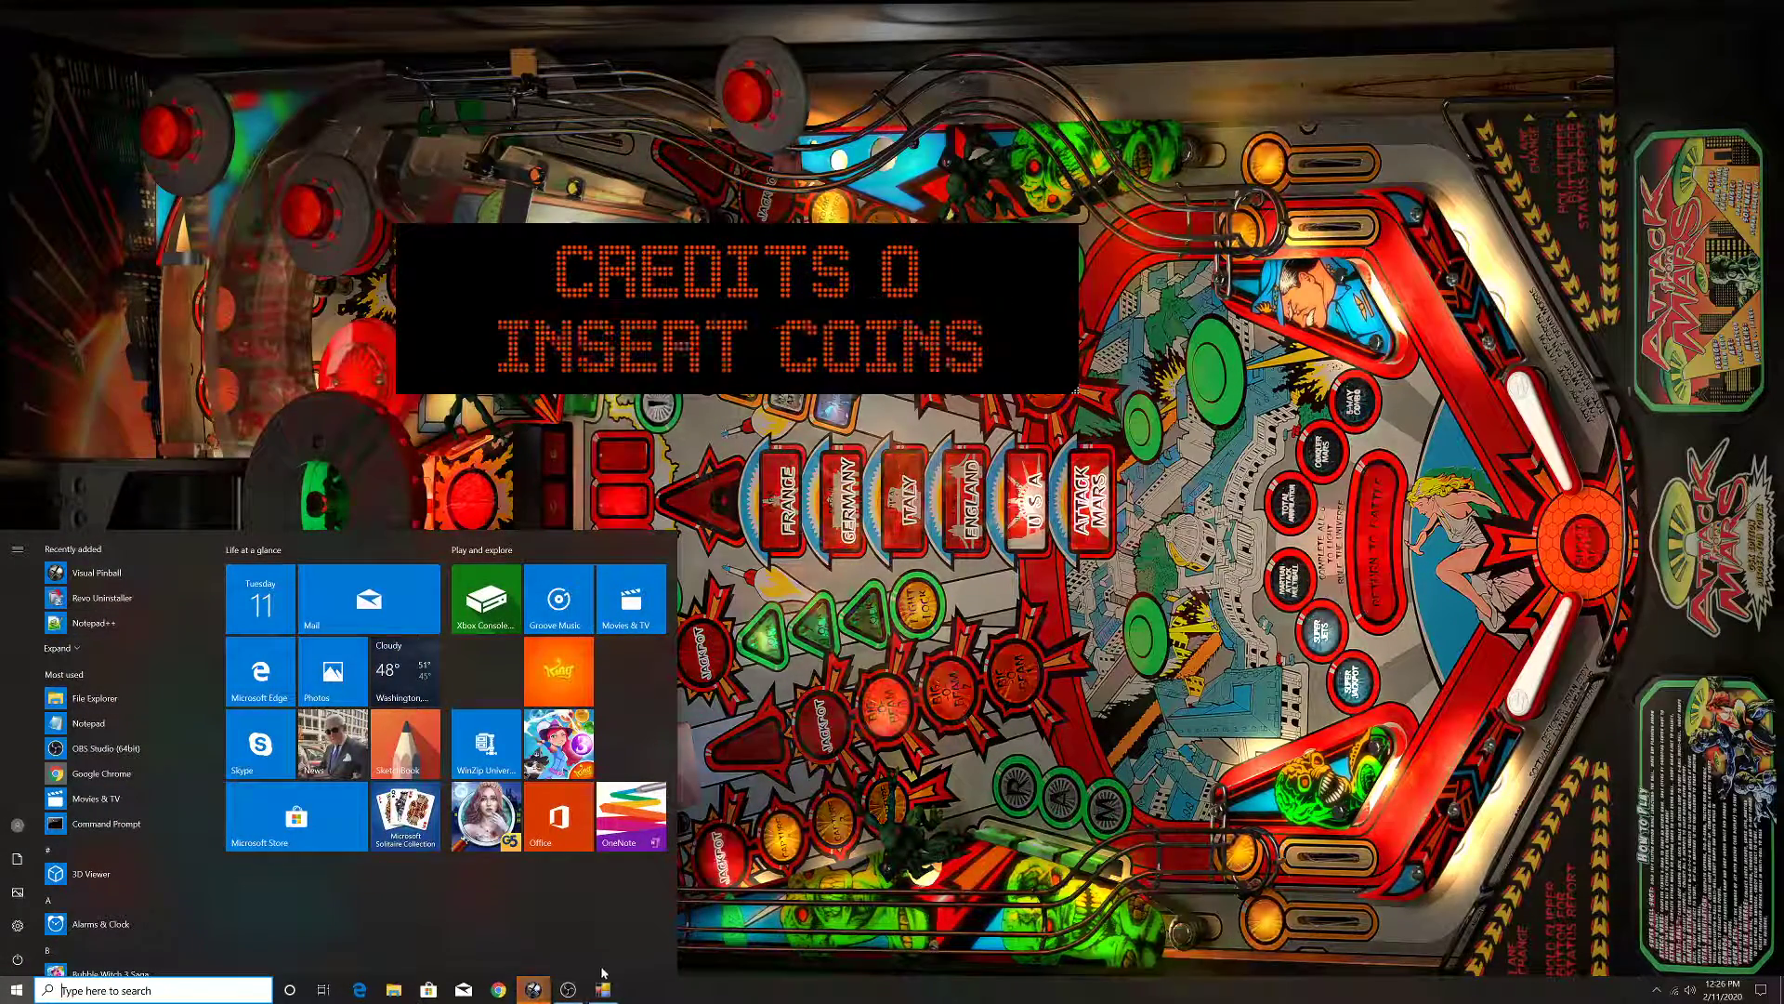
left_click(563, 988)
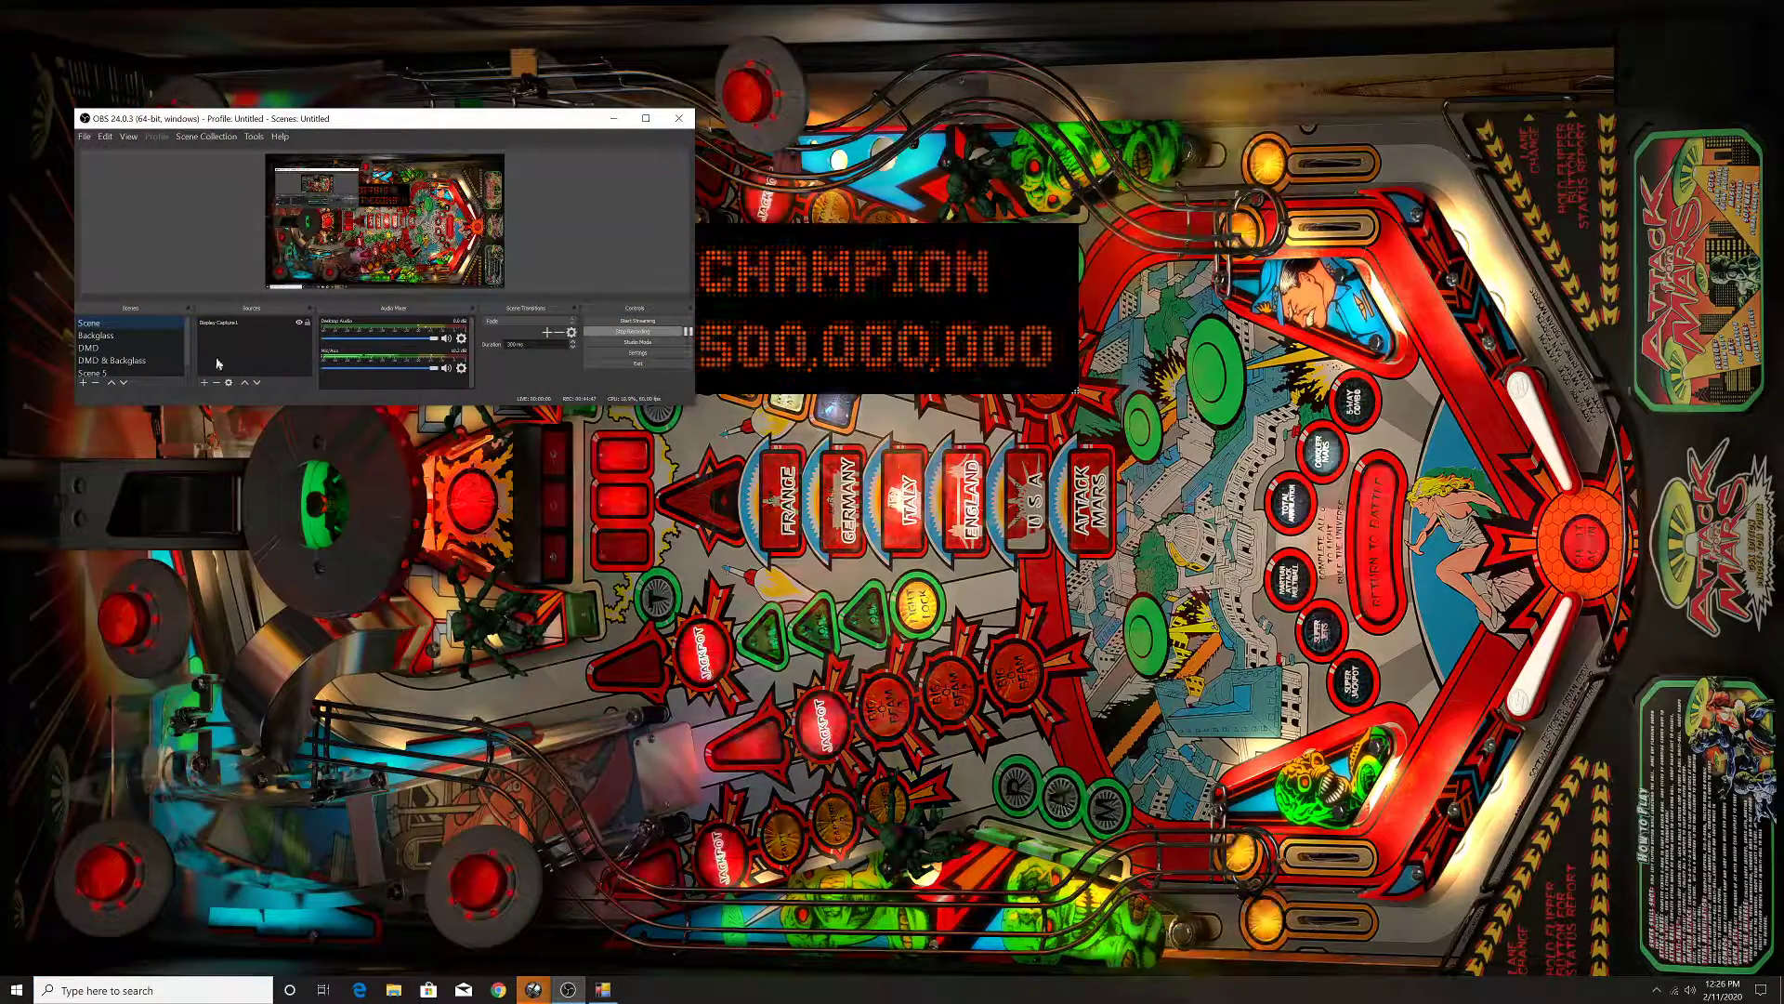
scroll(108, 360, "down", 1)
left_click(108, 362)
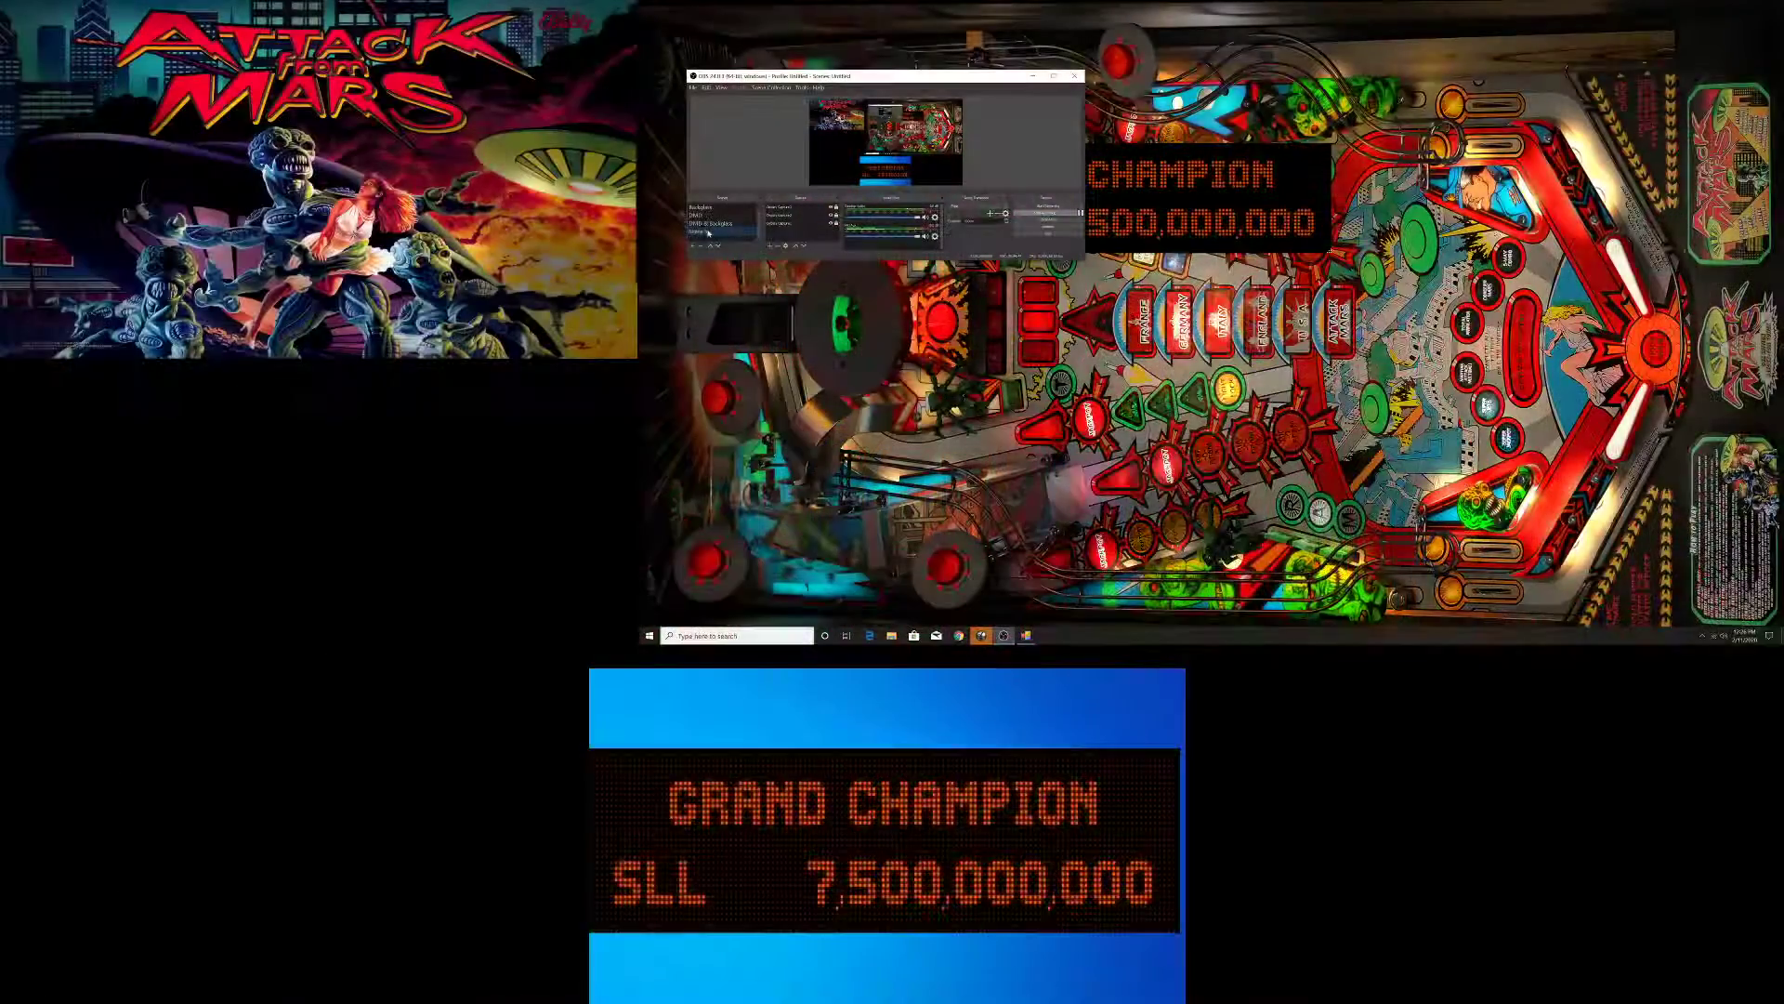
left_click(1008, 344)
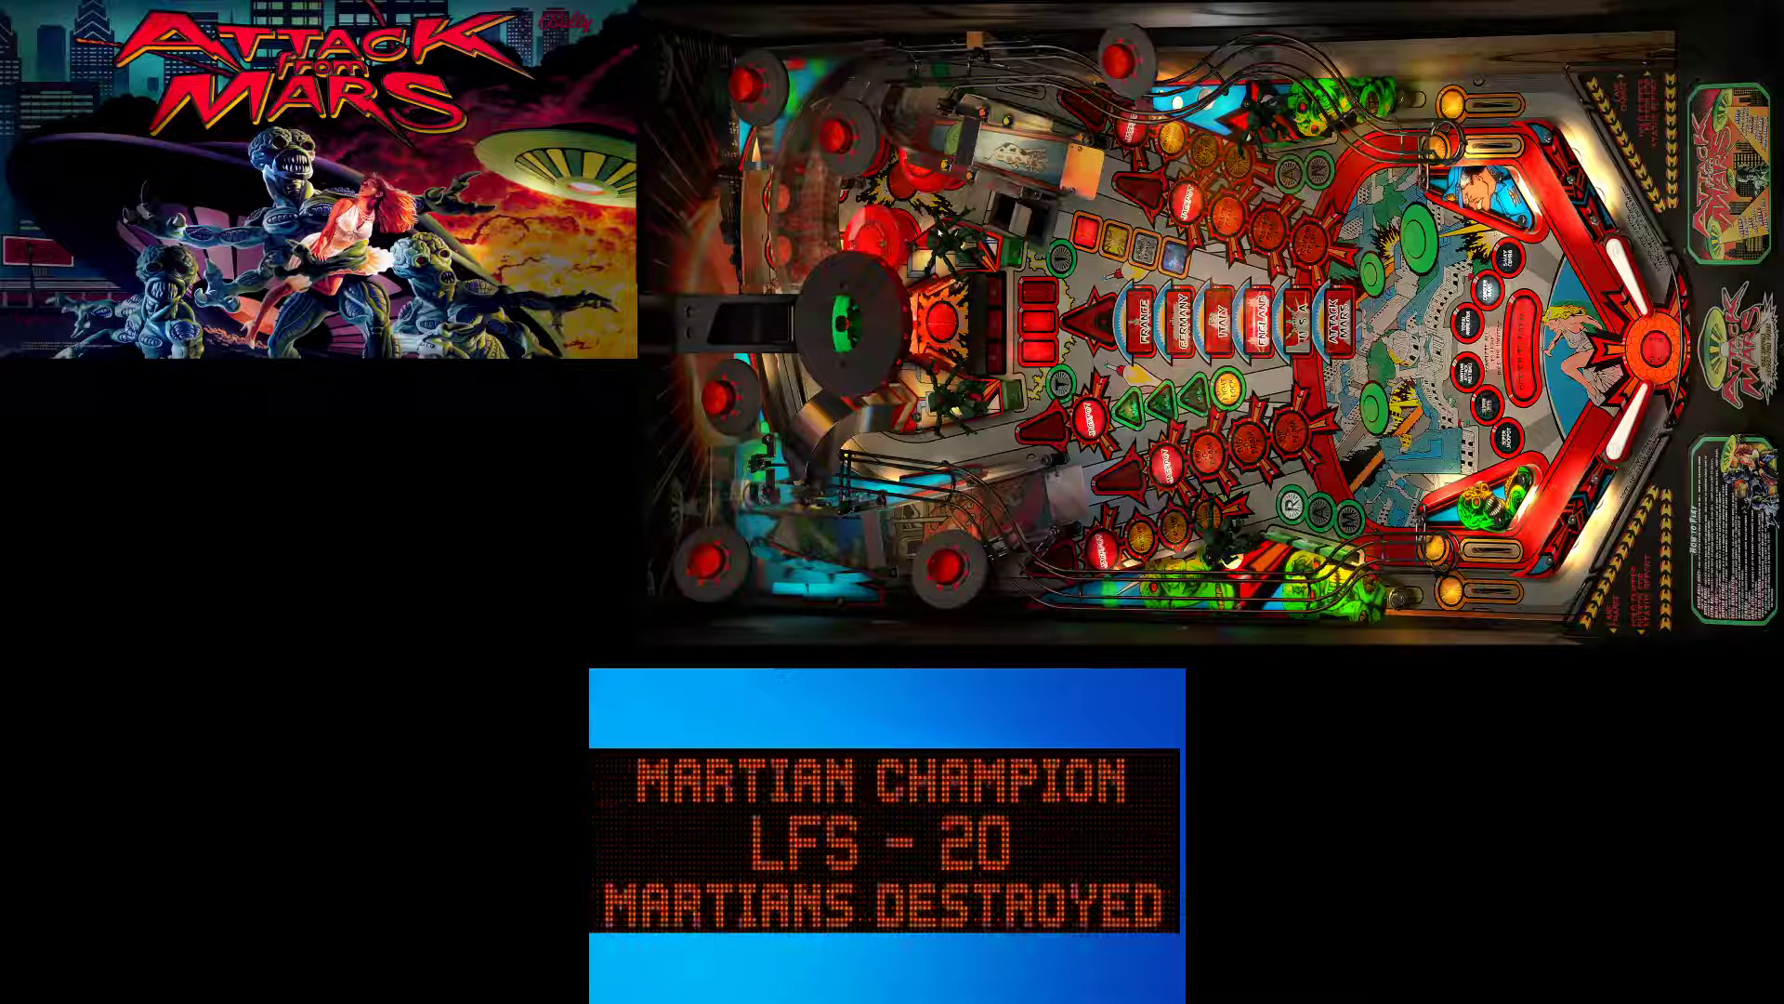
key("Escape")
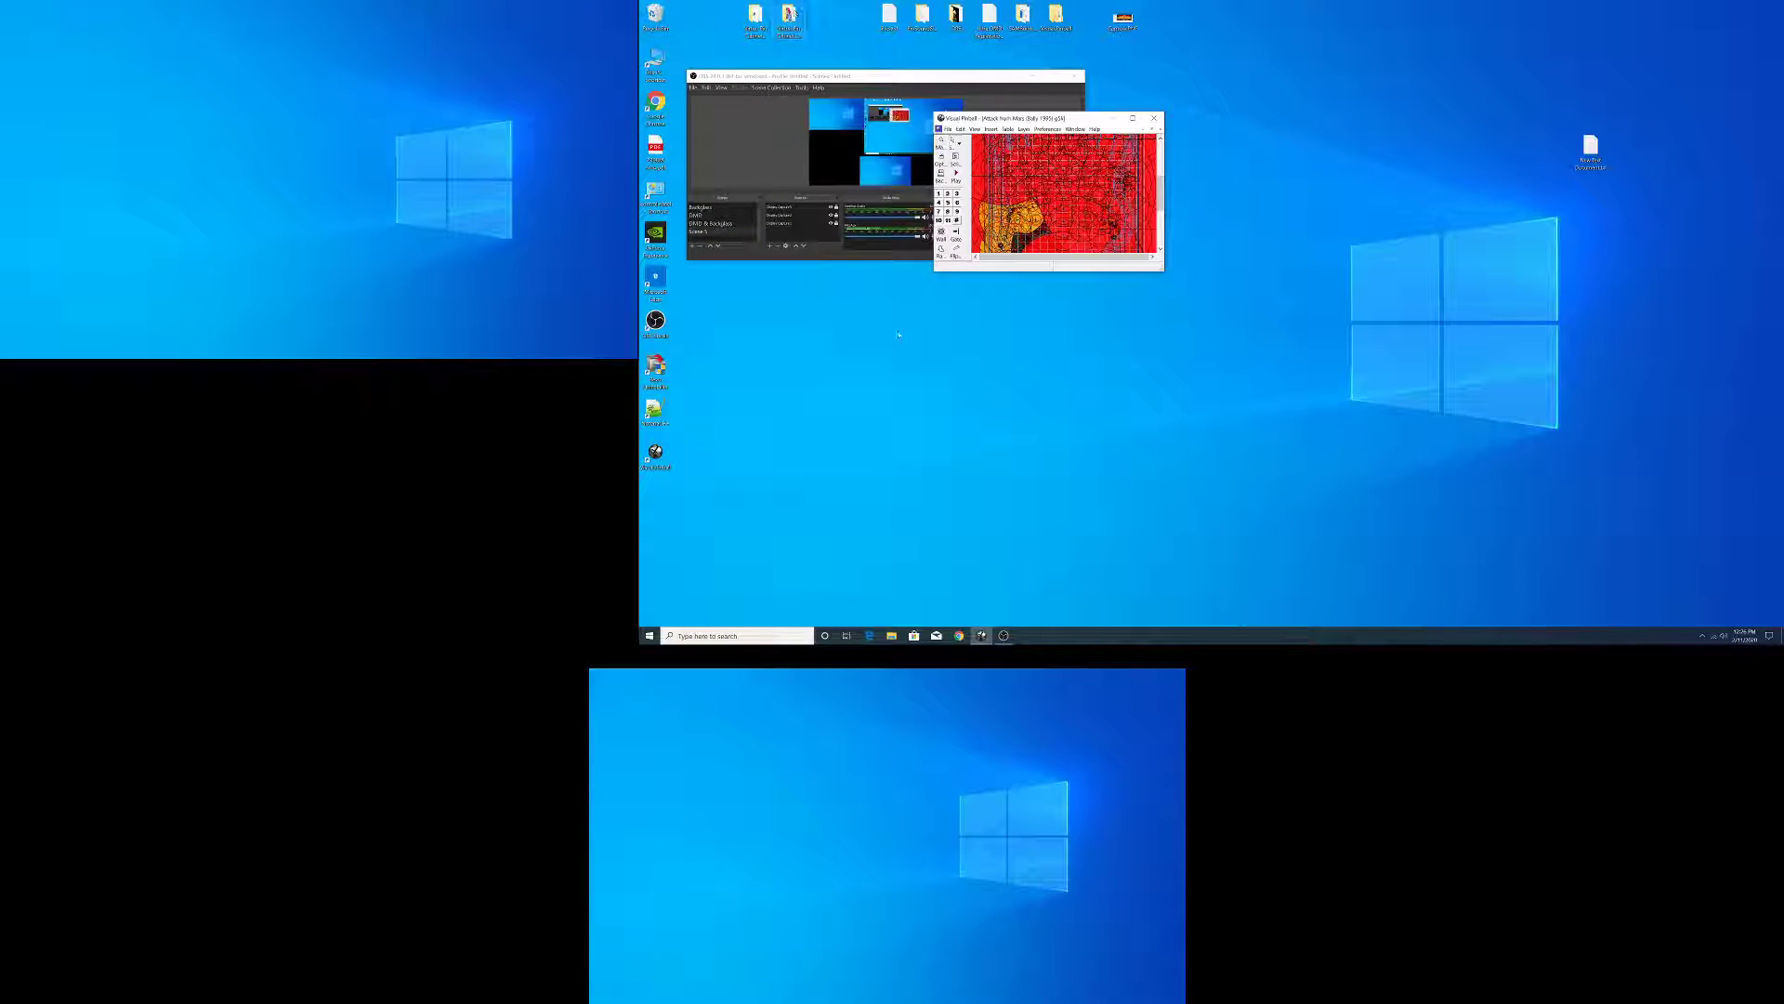
- Open the Windows desktop personalization settings and set the background to a solid black color
right_click(946, 339)
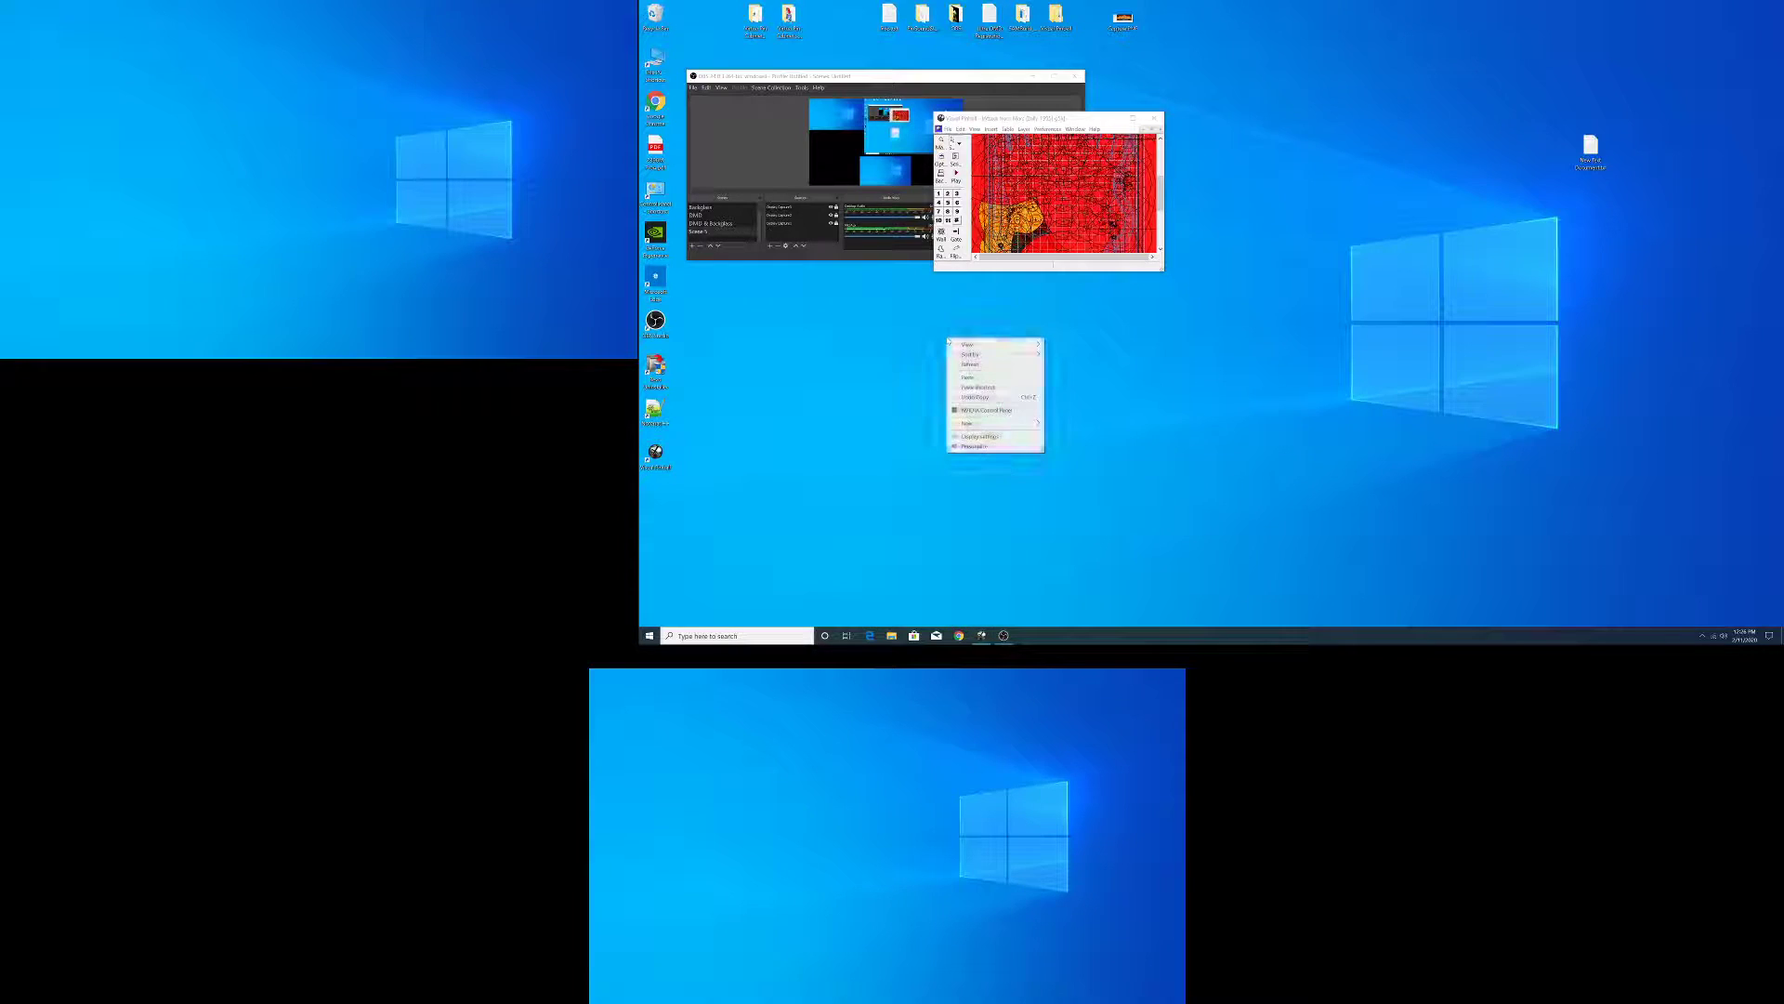
left_click(971, 446)
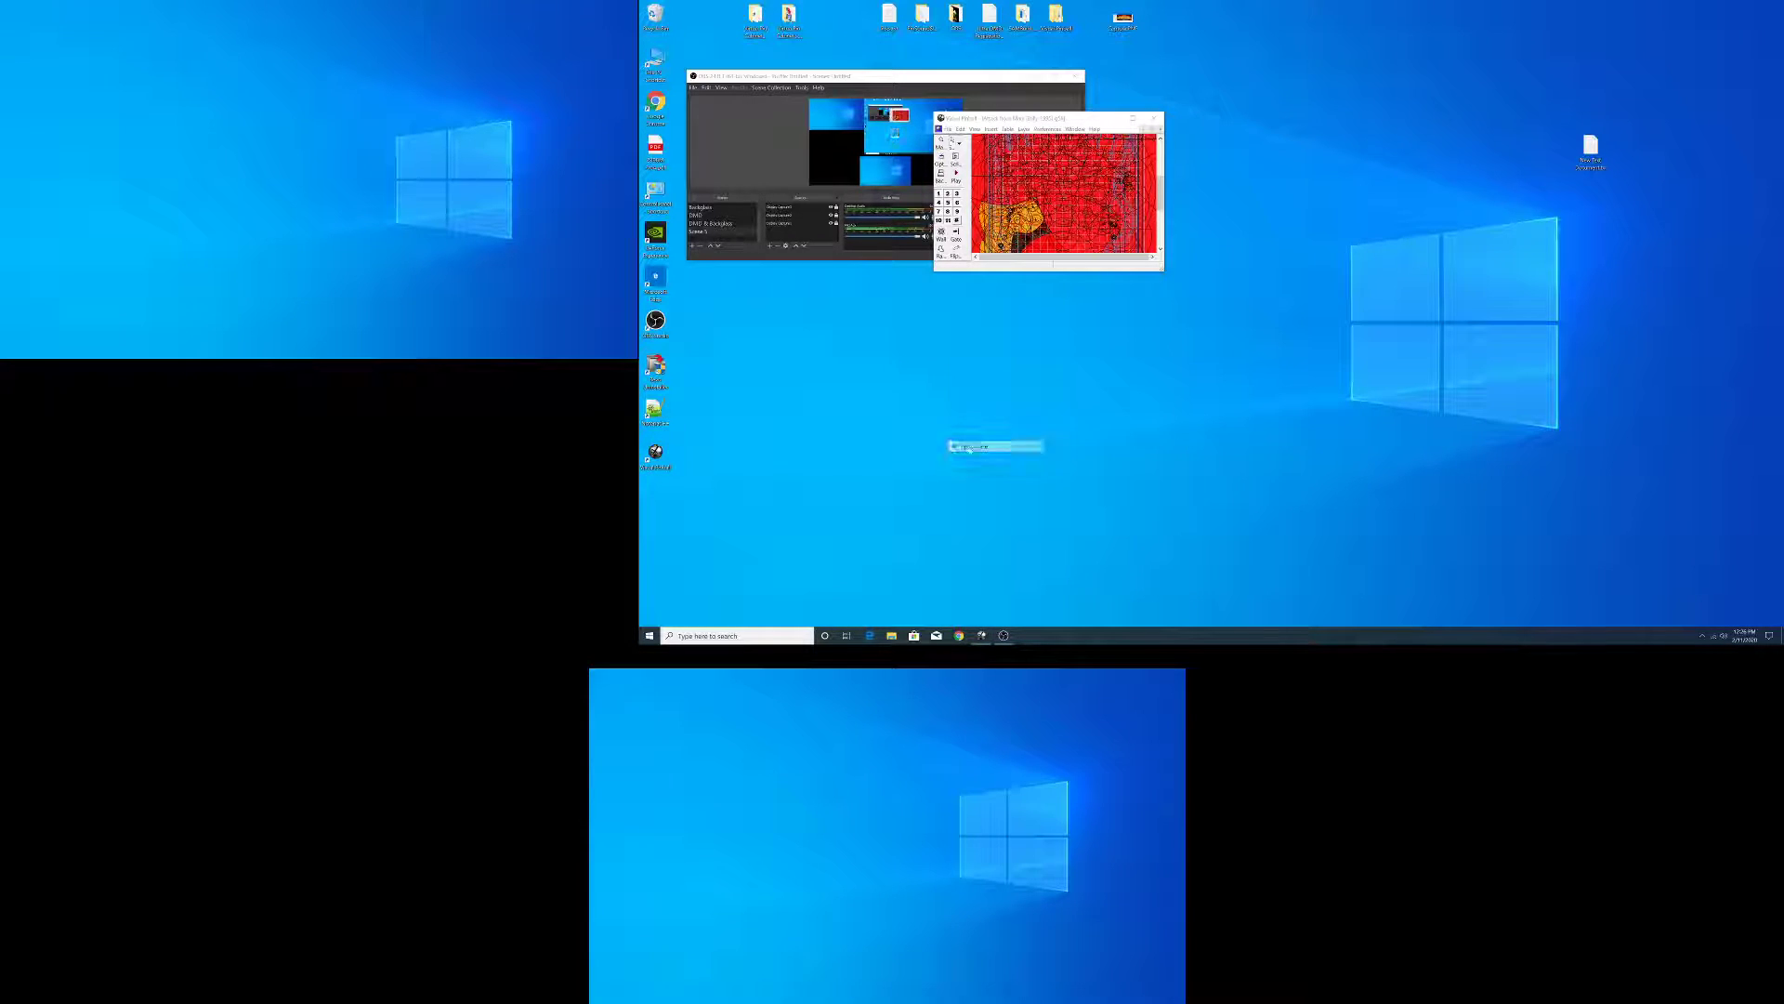
left_click(1353, 200)
left_click(1356, 223)
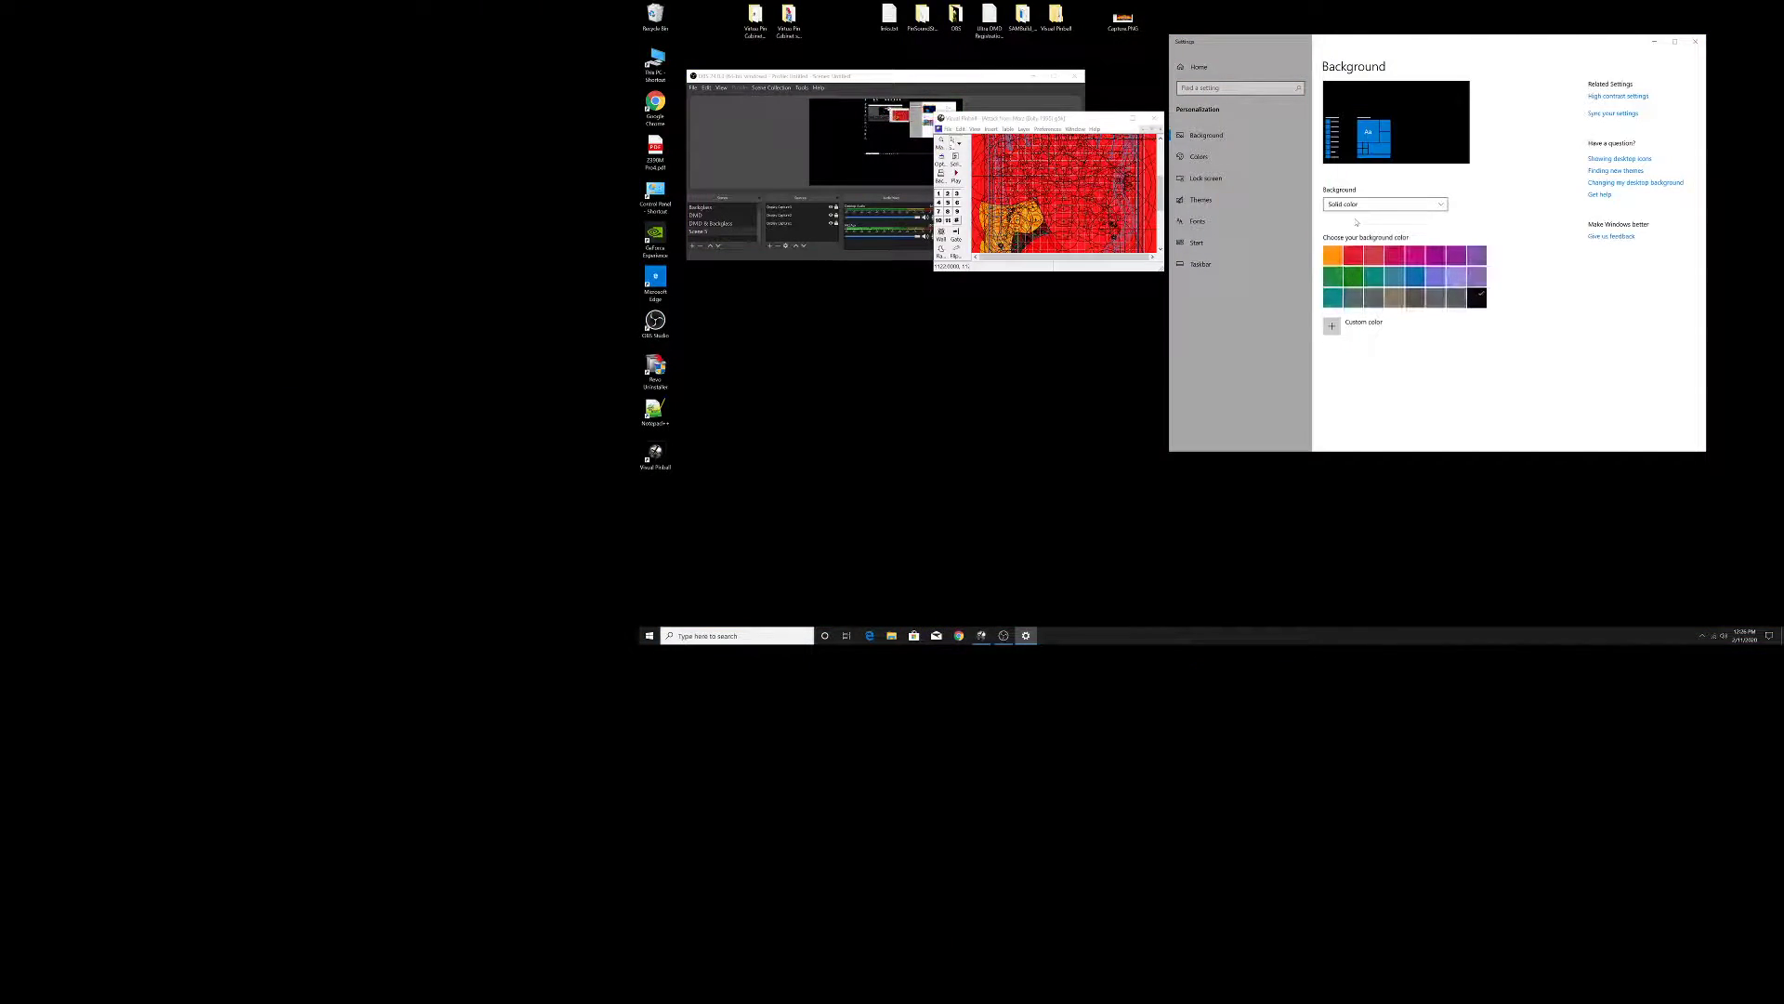
left_click(1016, 369)
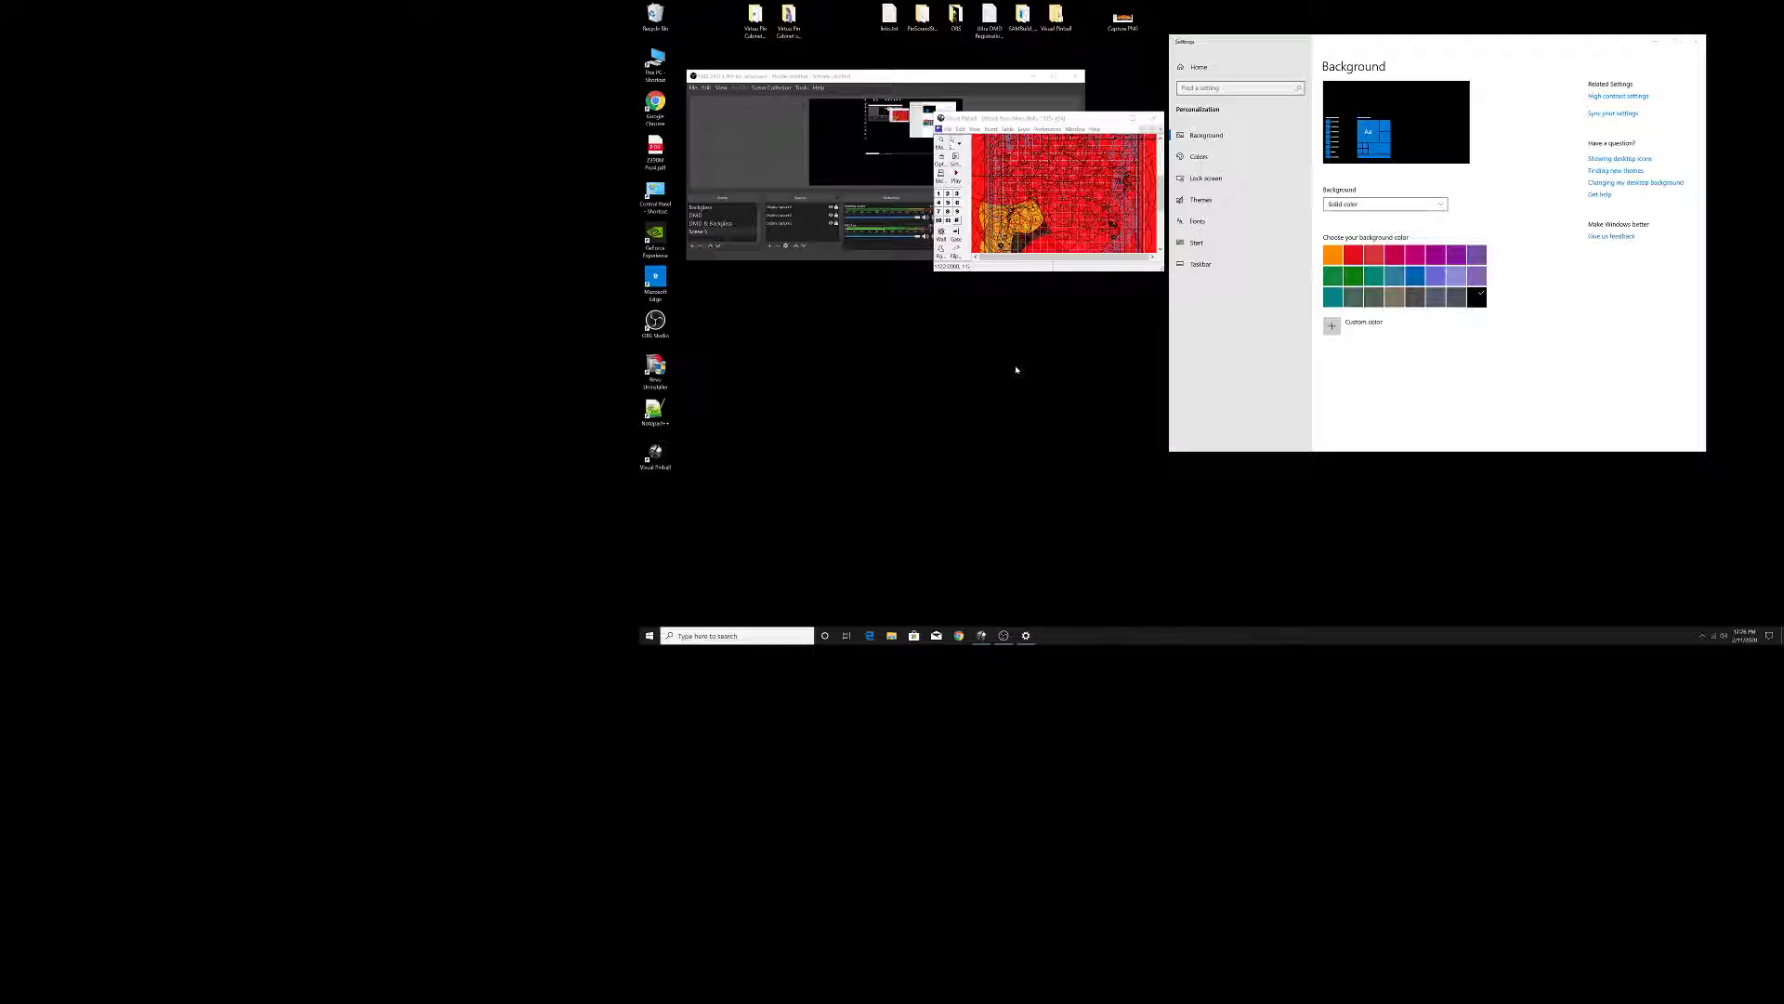
- Switch the desktop background back to Picture and close the Settings window
left_click(1370, 200)
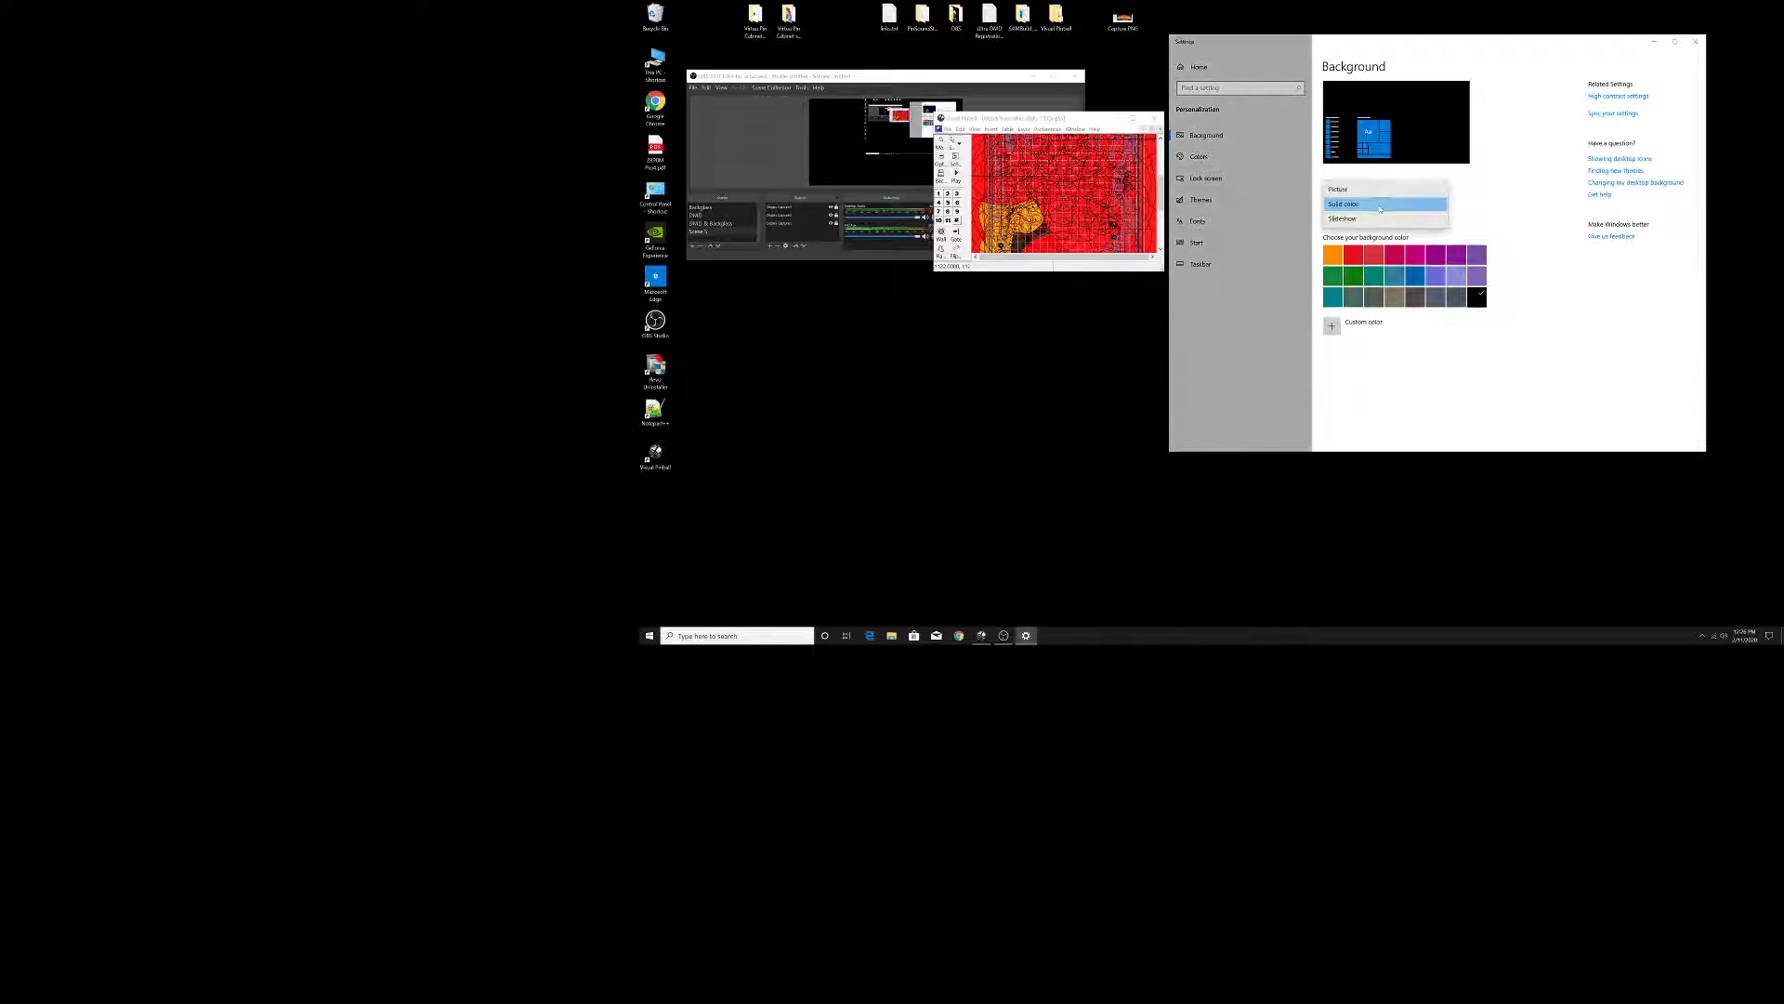
left_click(1357, 204)
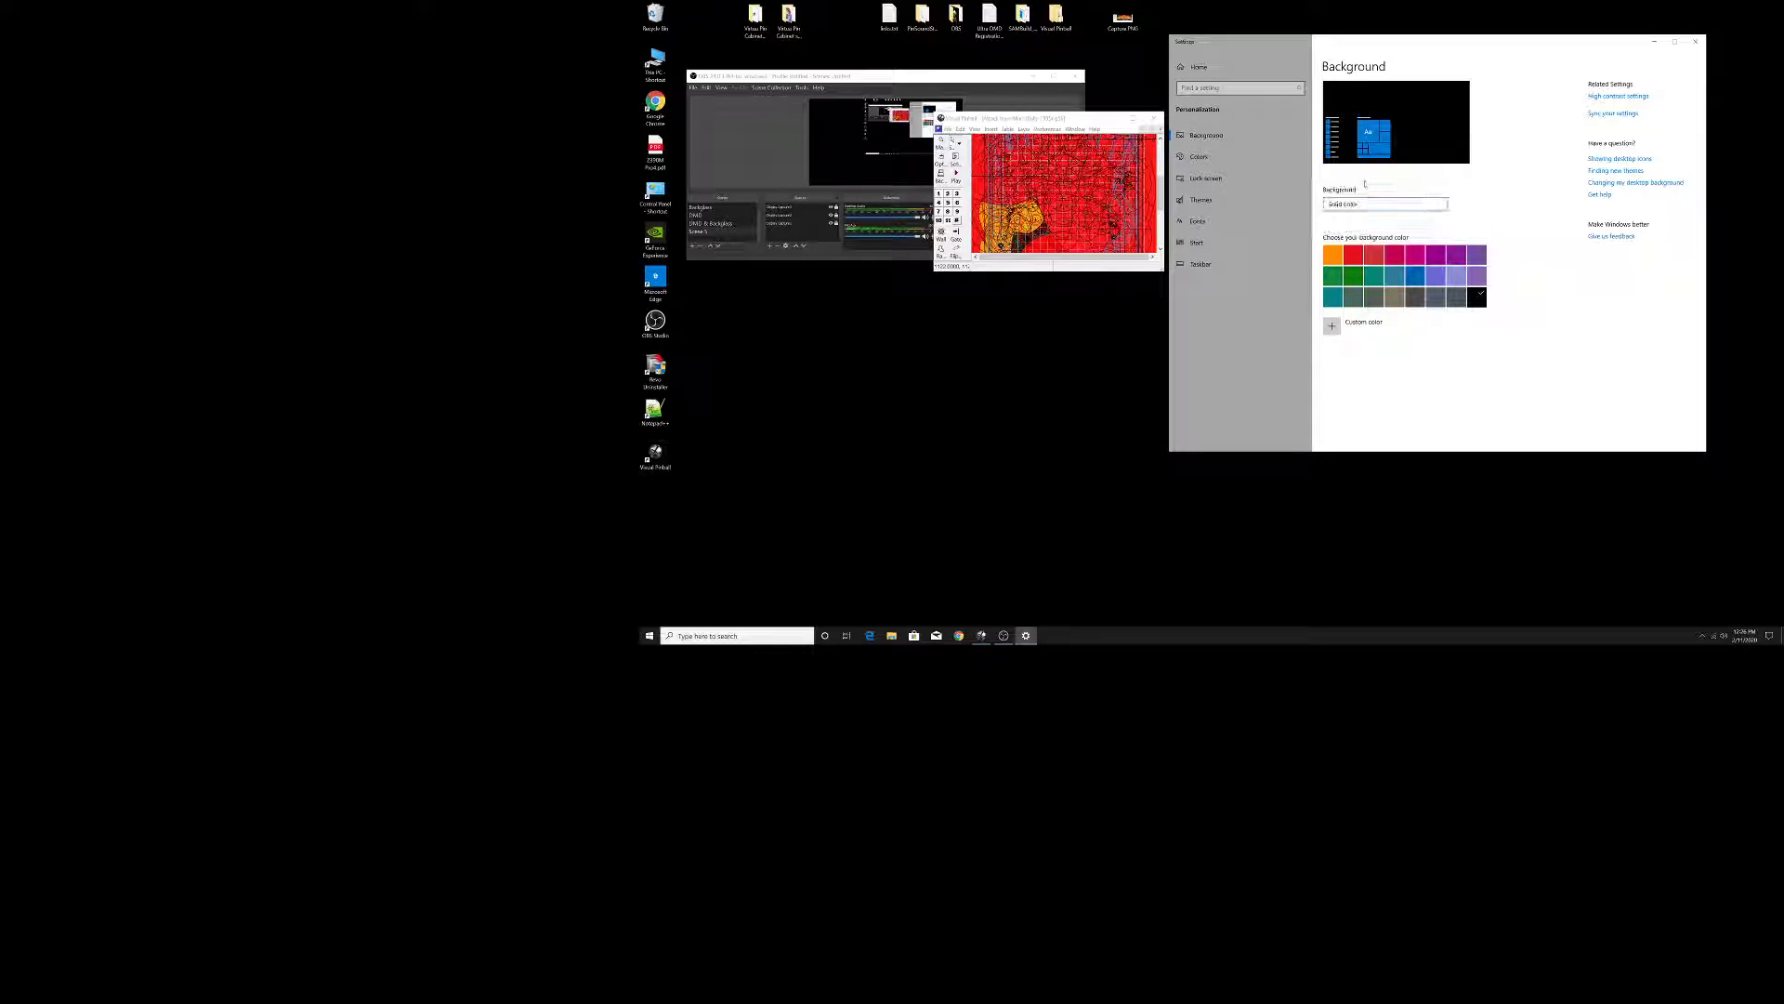
left_click(1352, 190)
left_click(1351, 190)
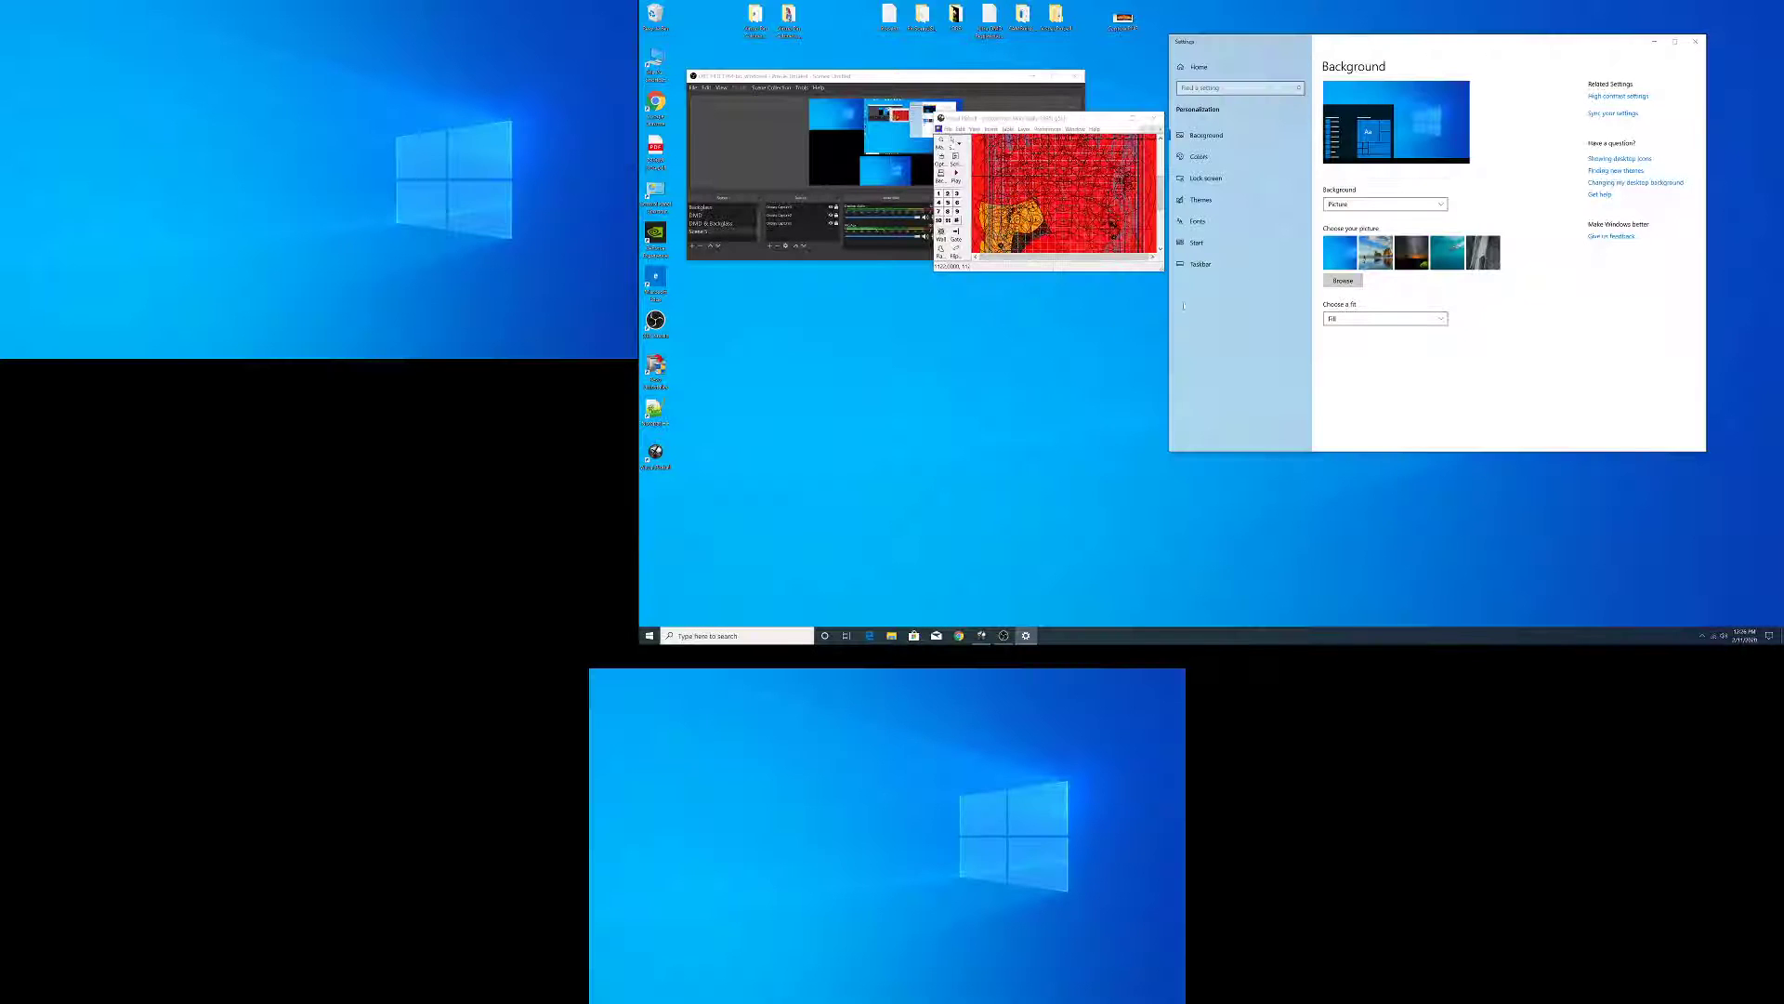
left_click(1695, 41)
- Go to the Visual Pinball shortcut's file location, enter the VPinMAME folder and bring up the Default Options of its setup program
right_click(656, 452)
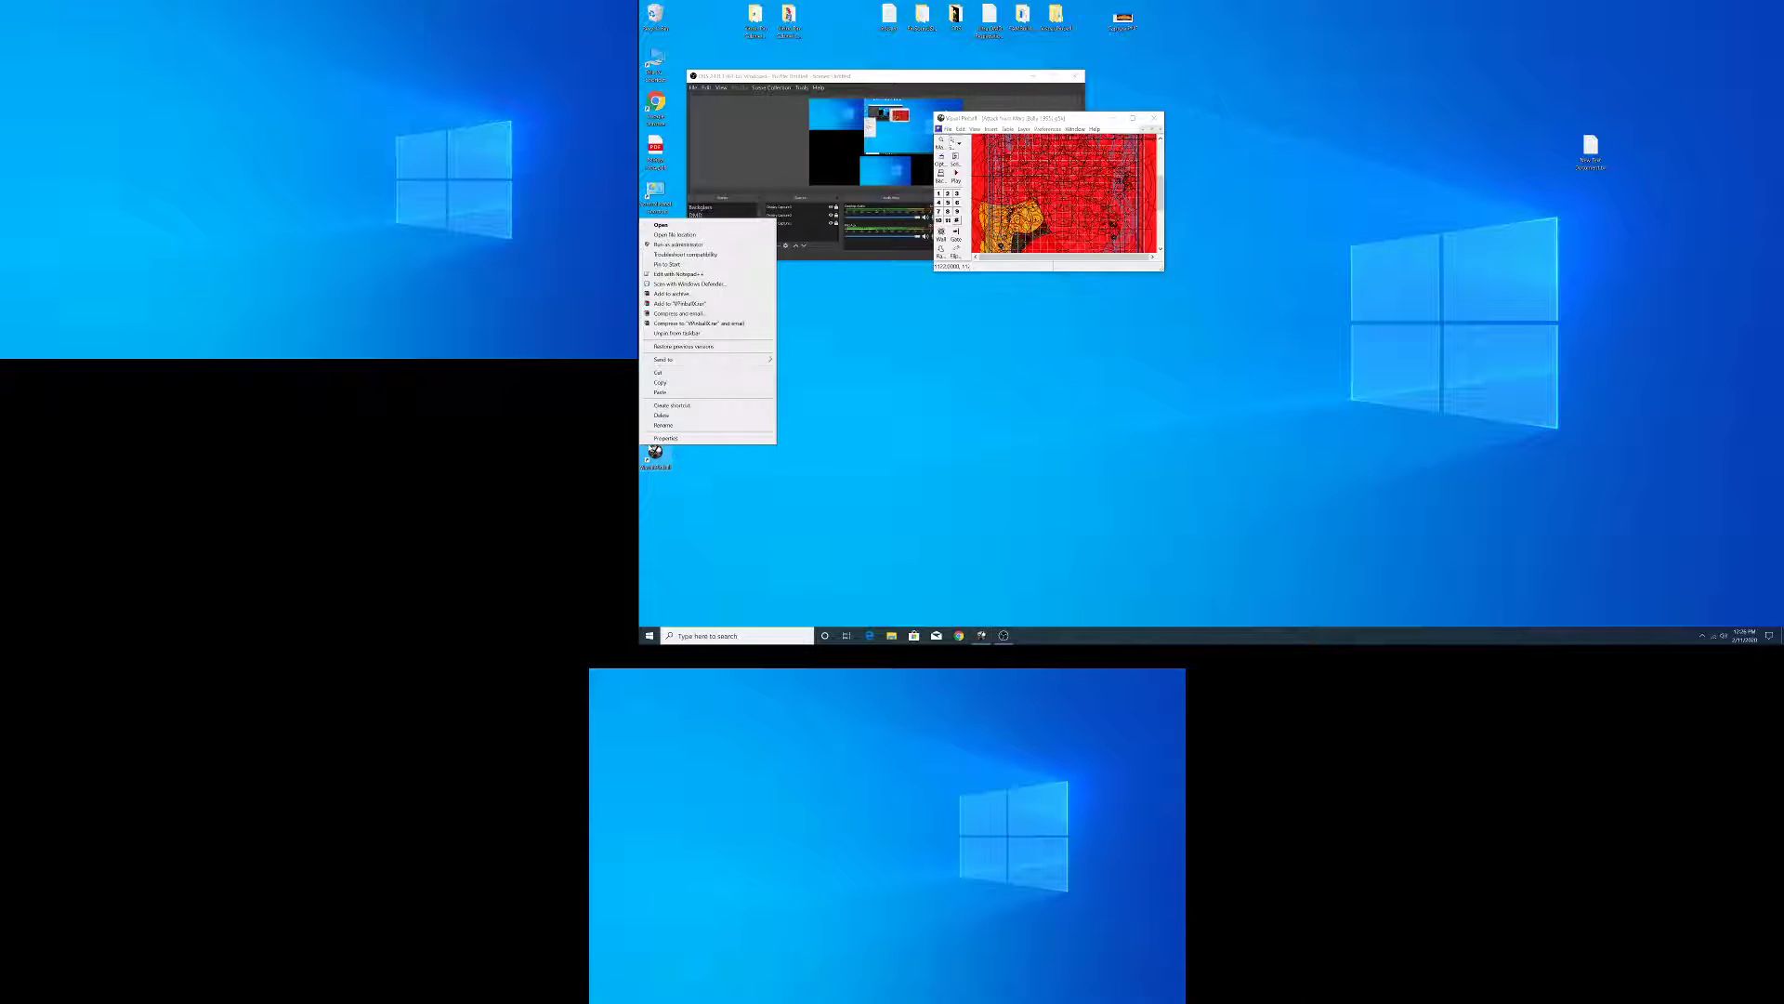
left_click(669, 235)
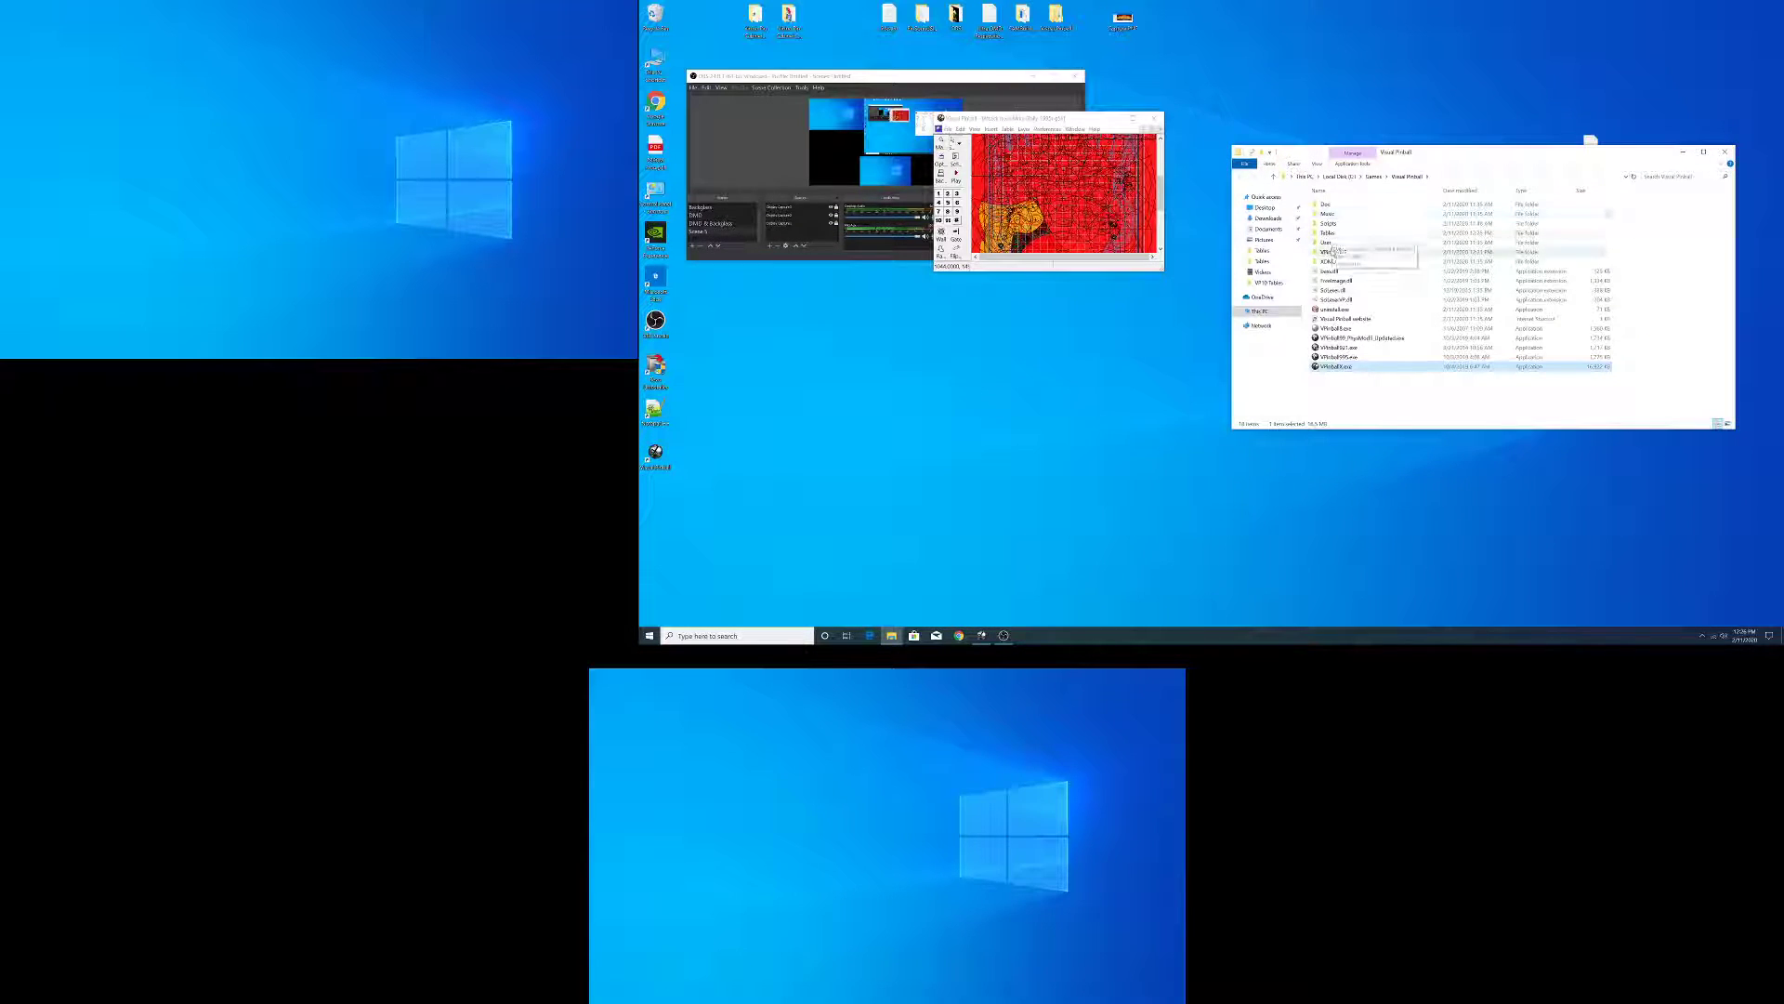
double_click(1334, 251)
scroll(1342, 295, "down", 5)
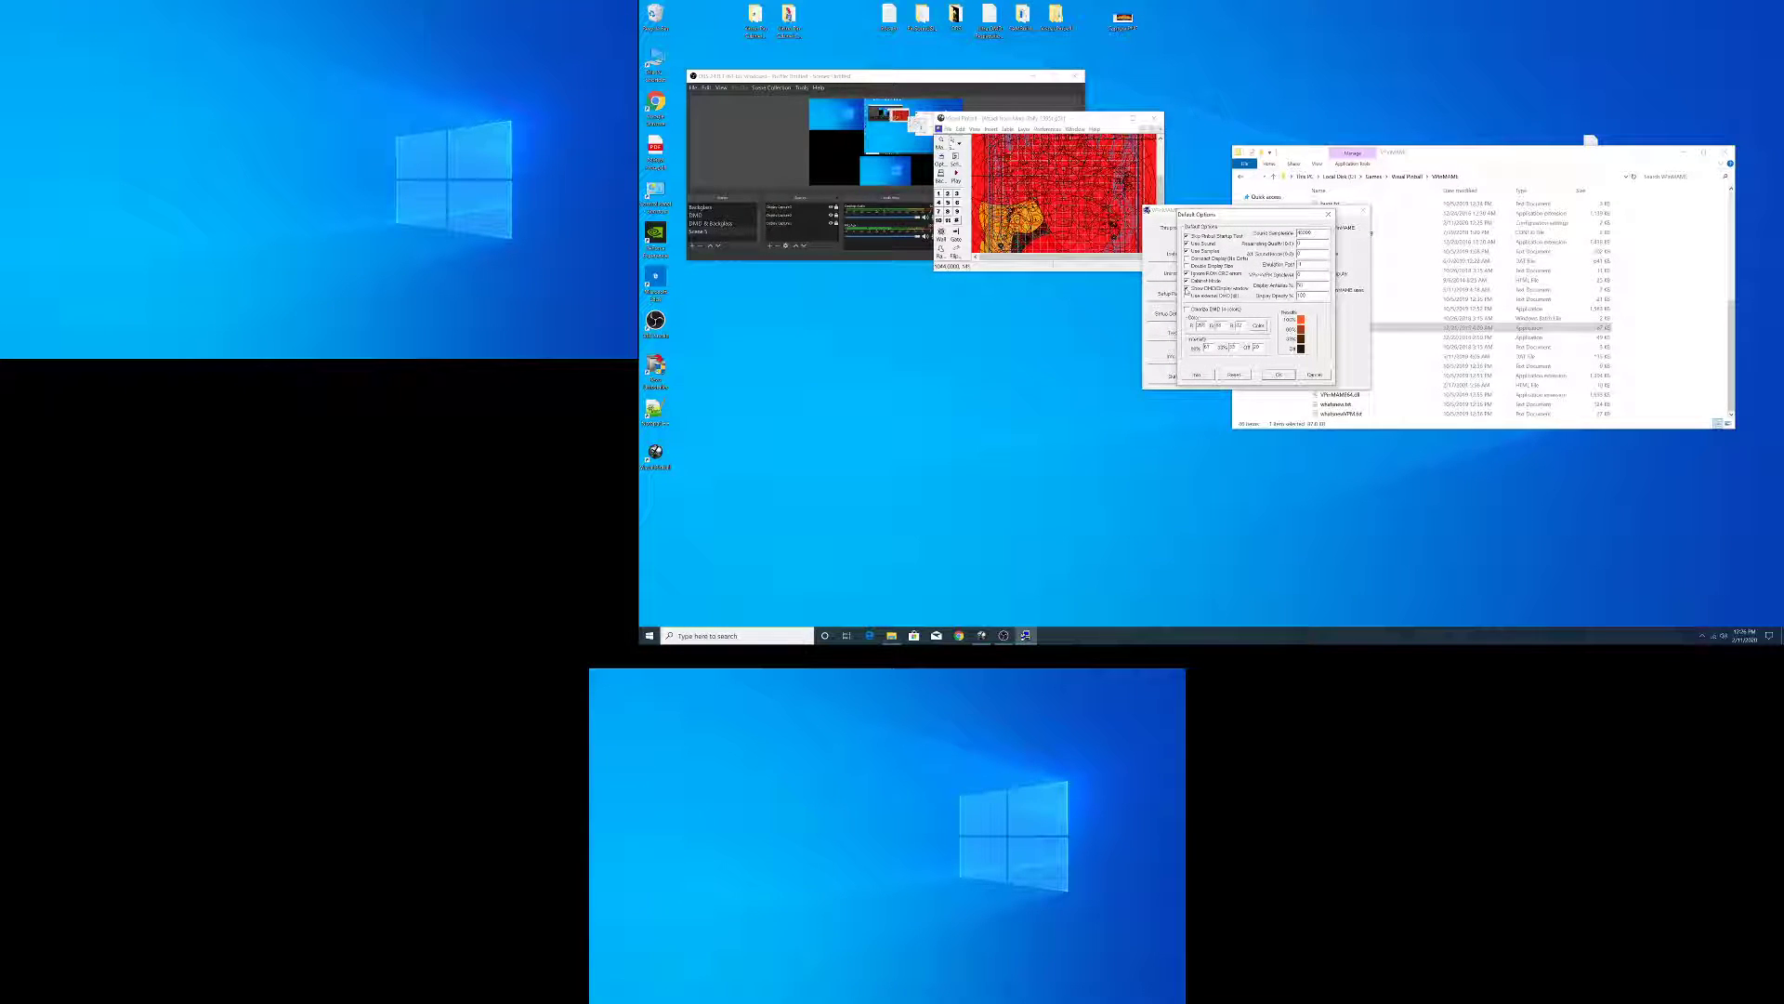
- In the Default Options, disable Show DMD/Display window and enable Use external DMD (dll) and Colorize DMD (4 colors)
left_click(1187, 288)
left_click(1187, 295)
left_click(1186, 309)
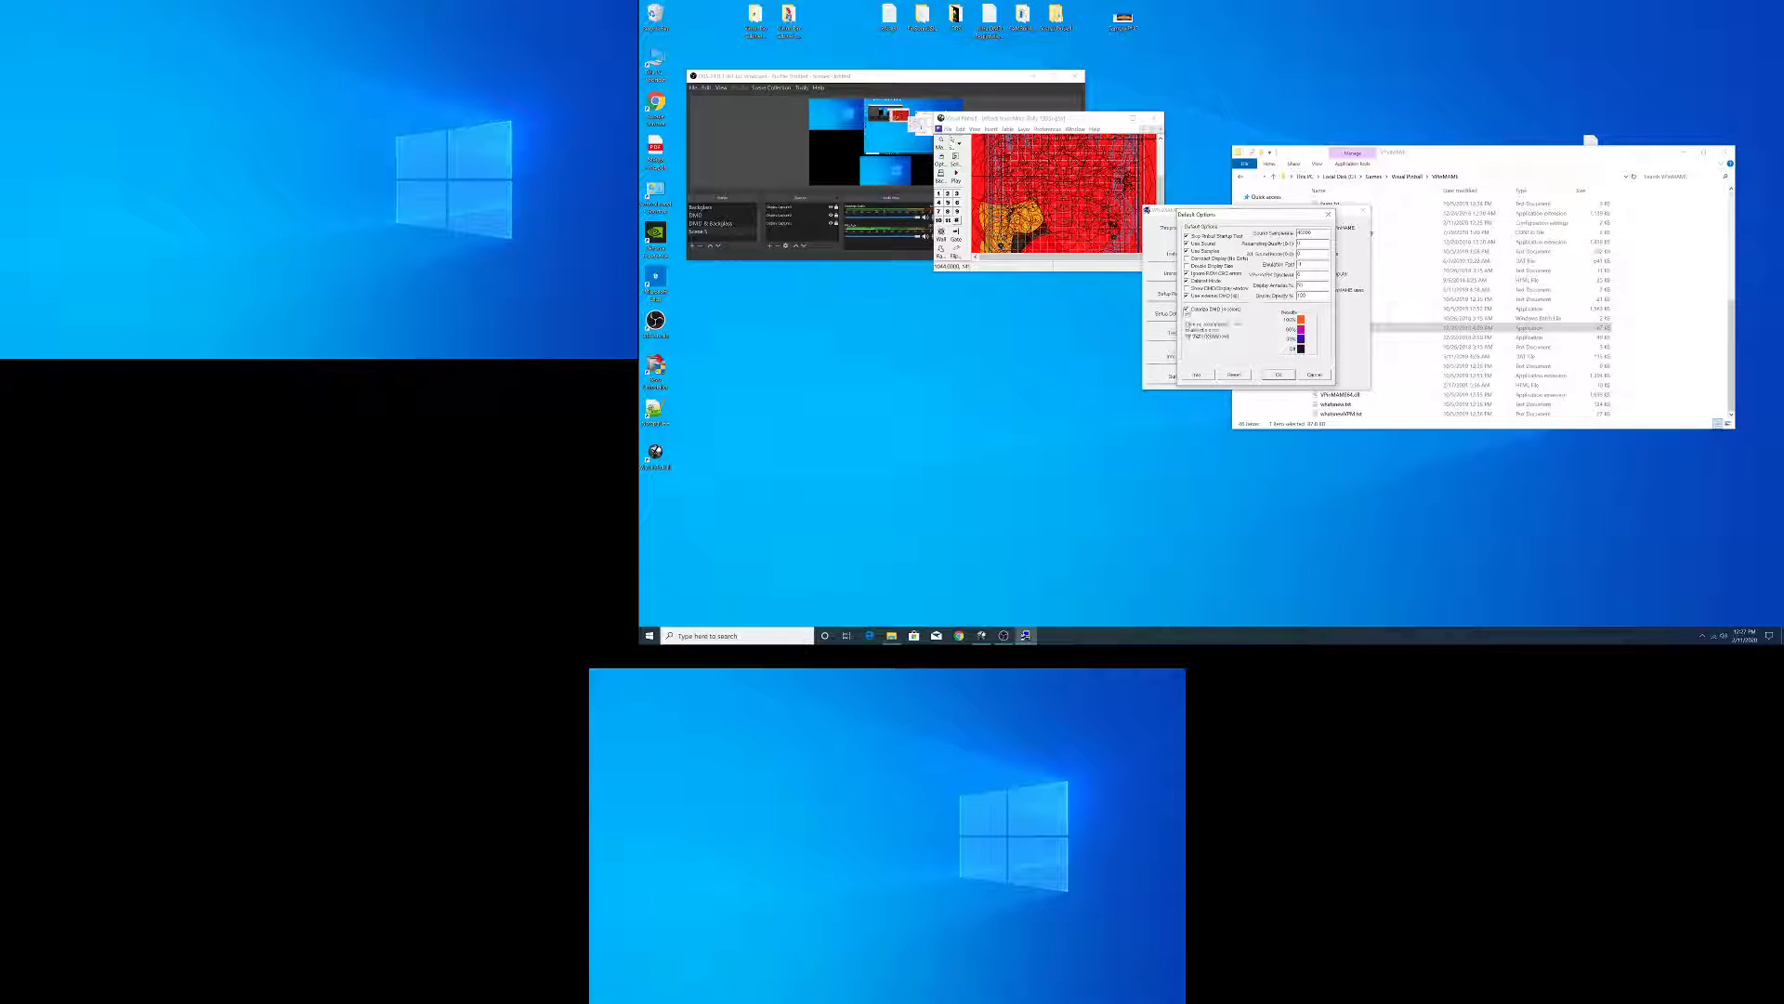